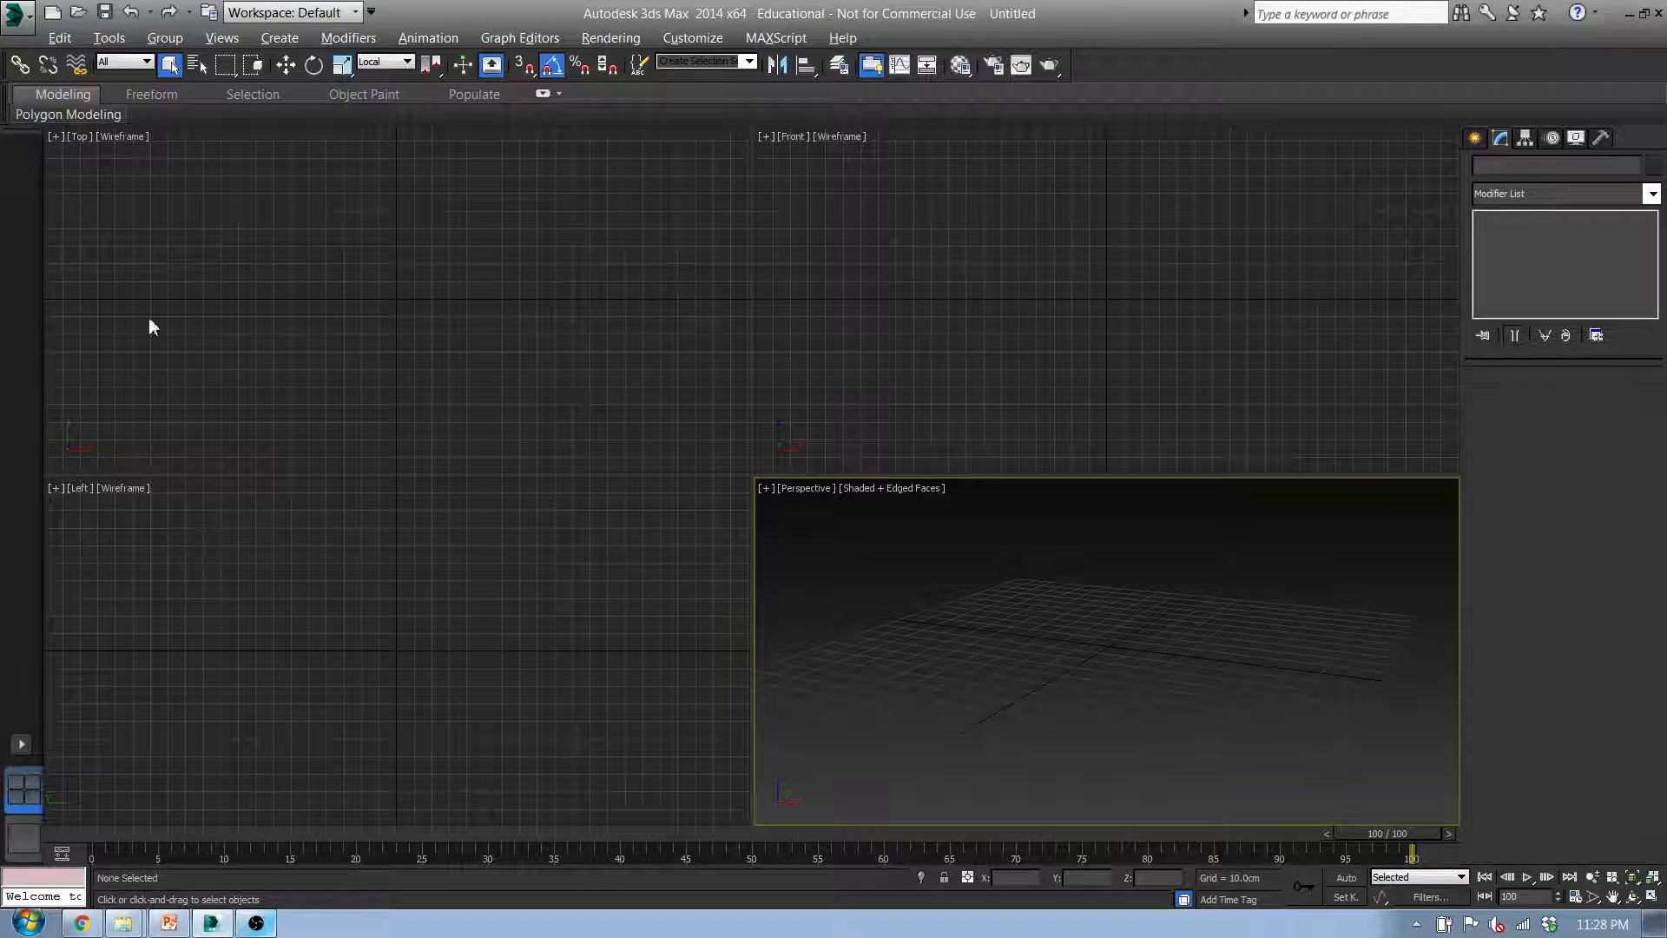
{"action": "left_click", "coordinate": [20, 16]}
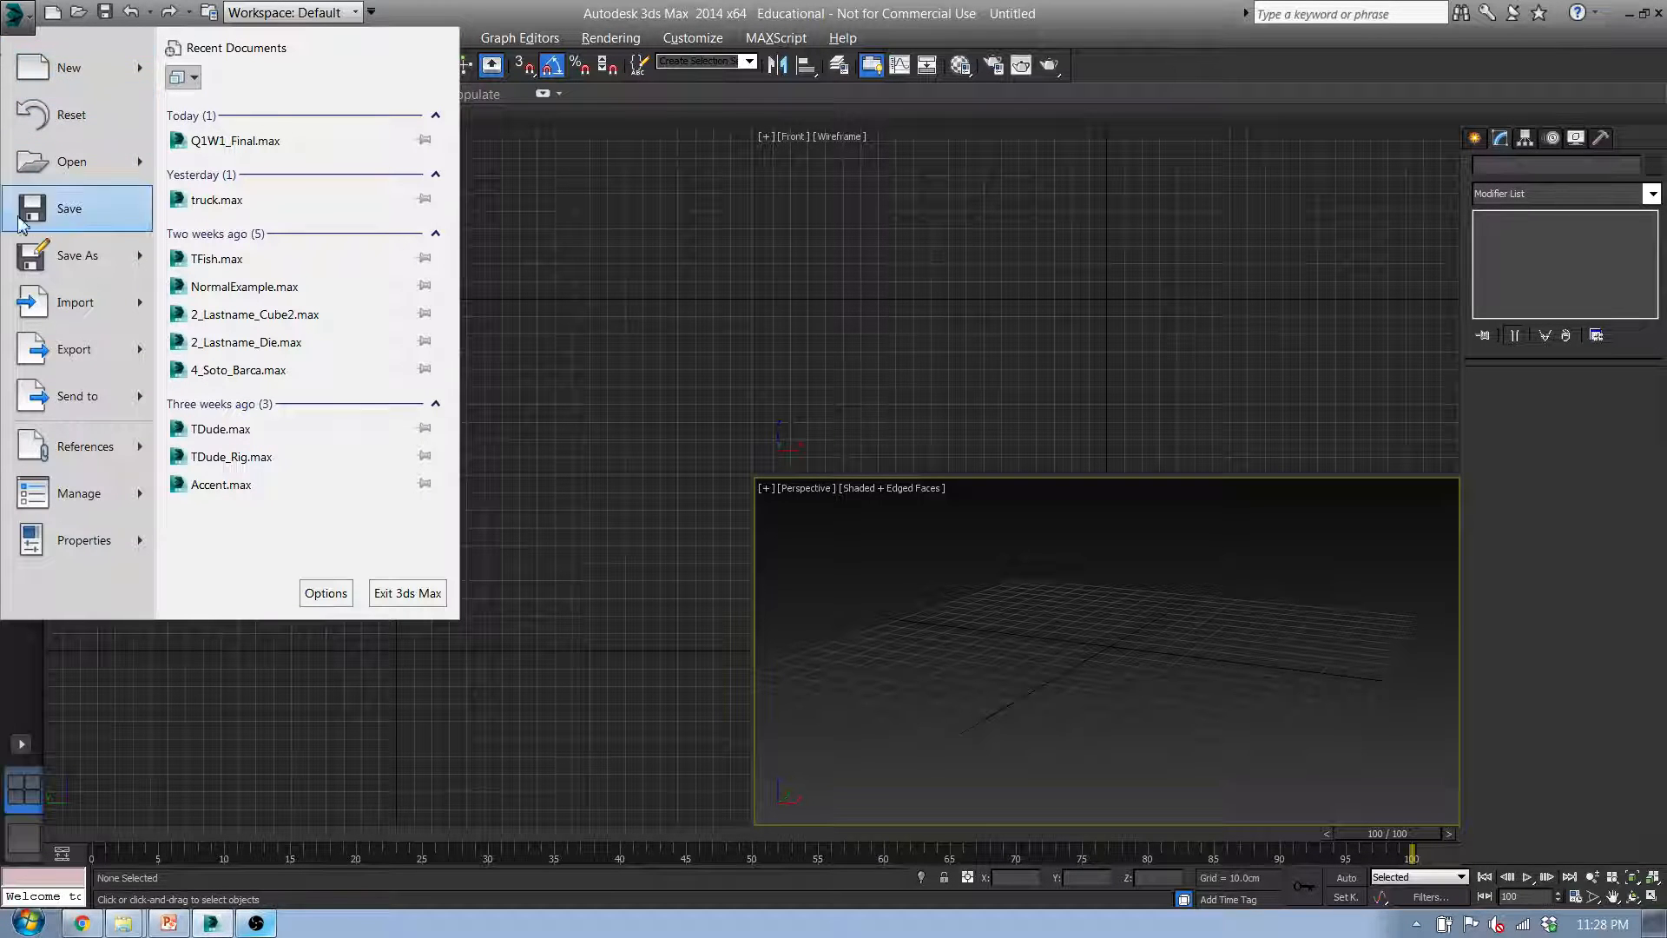
{"action": "left_click", "coordinate": [81, 78]}
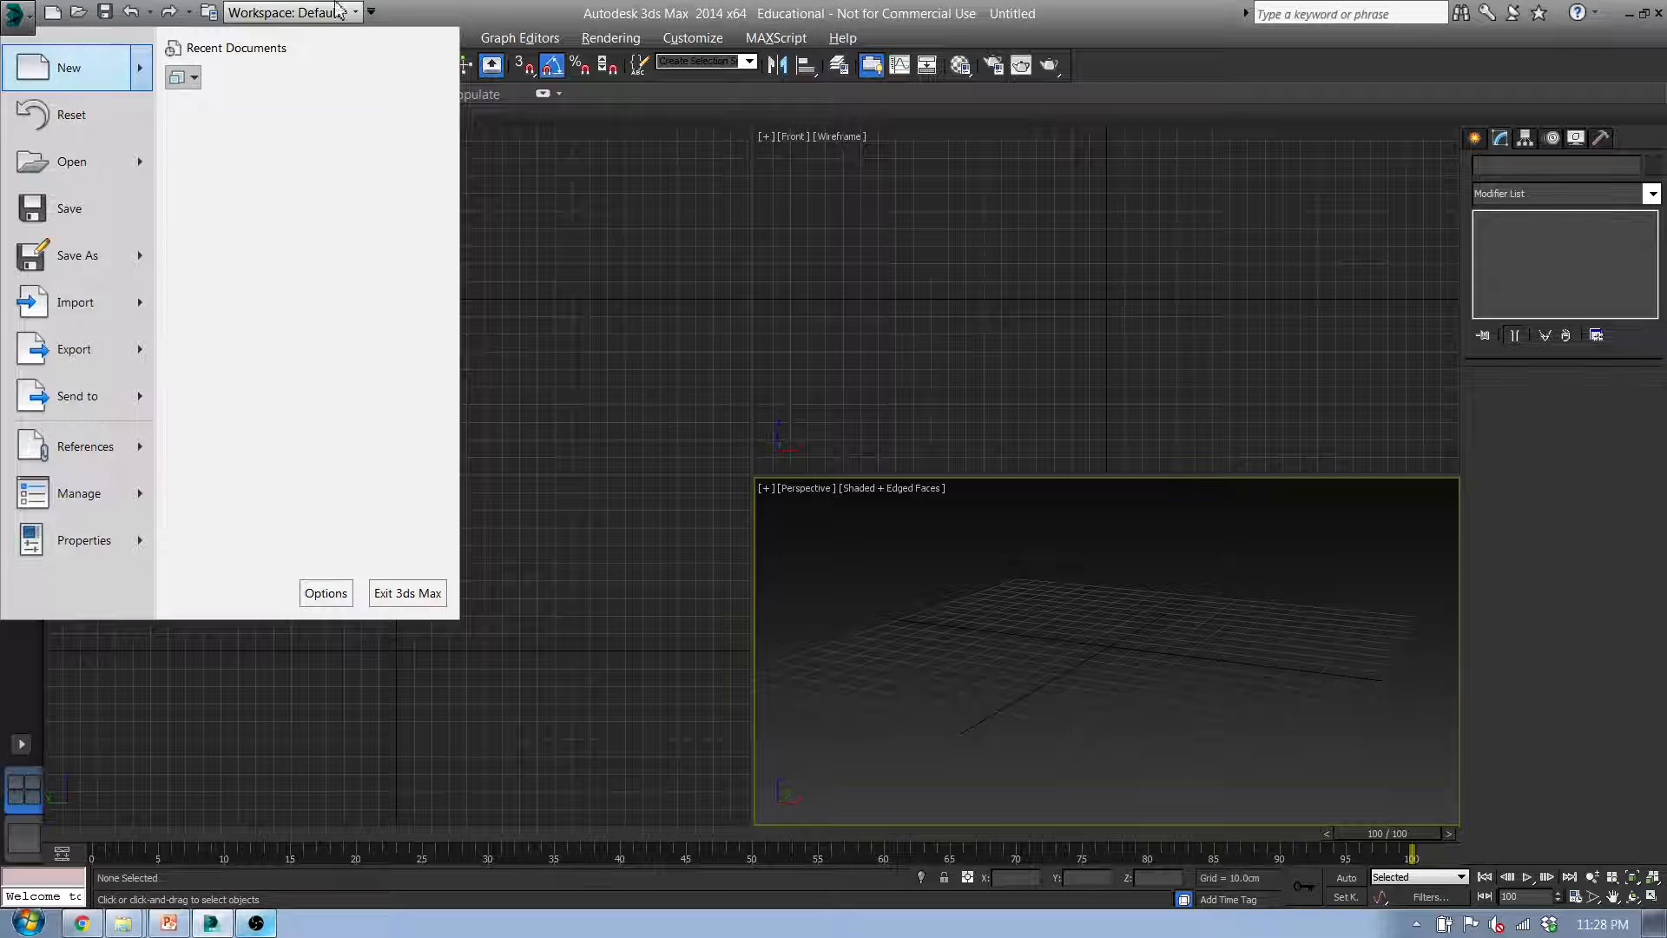
{"action": "left_click", "coordinate": [337, 8]}
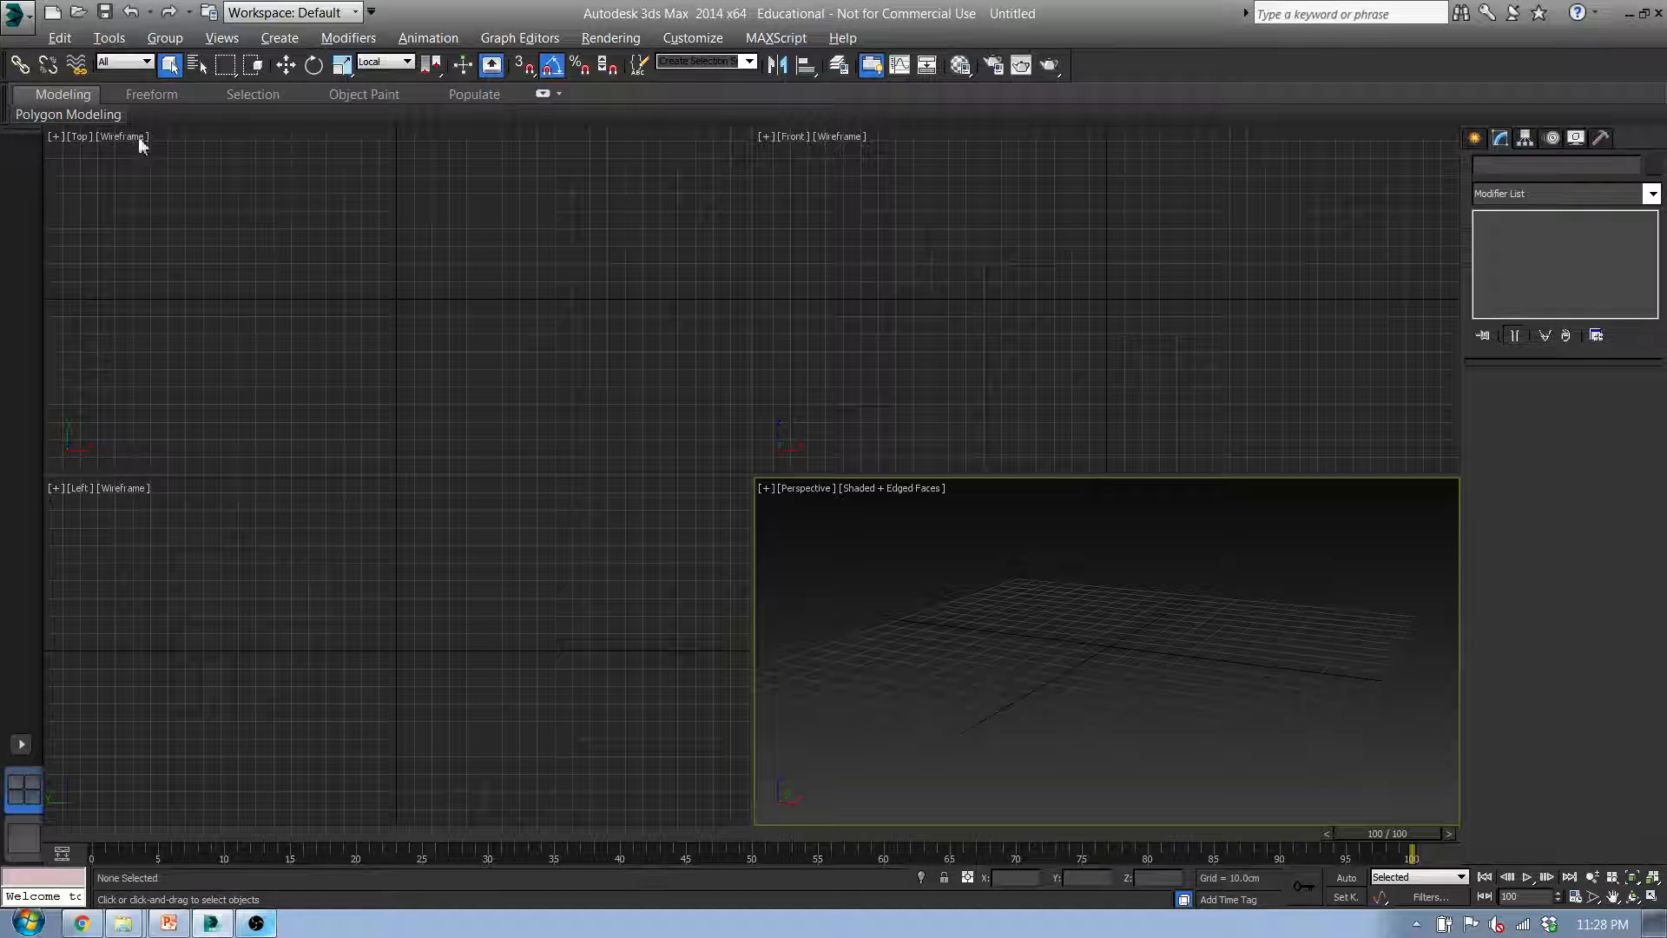
{"action": "left_click", "coordinate": [62, 38]}
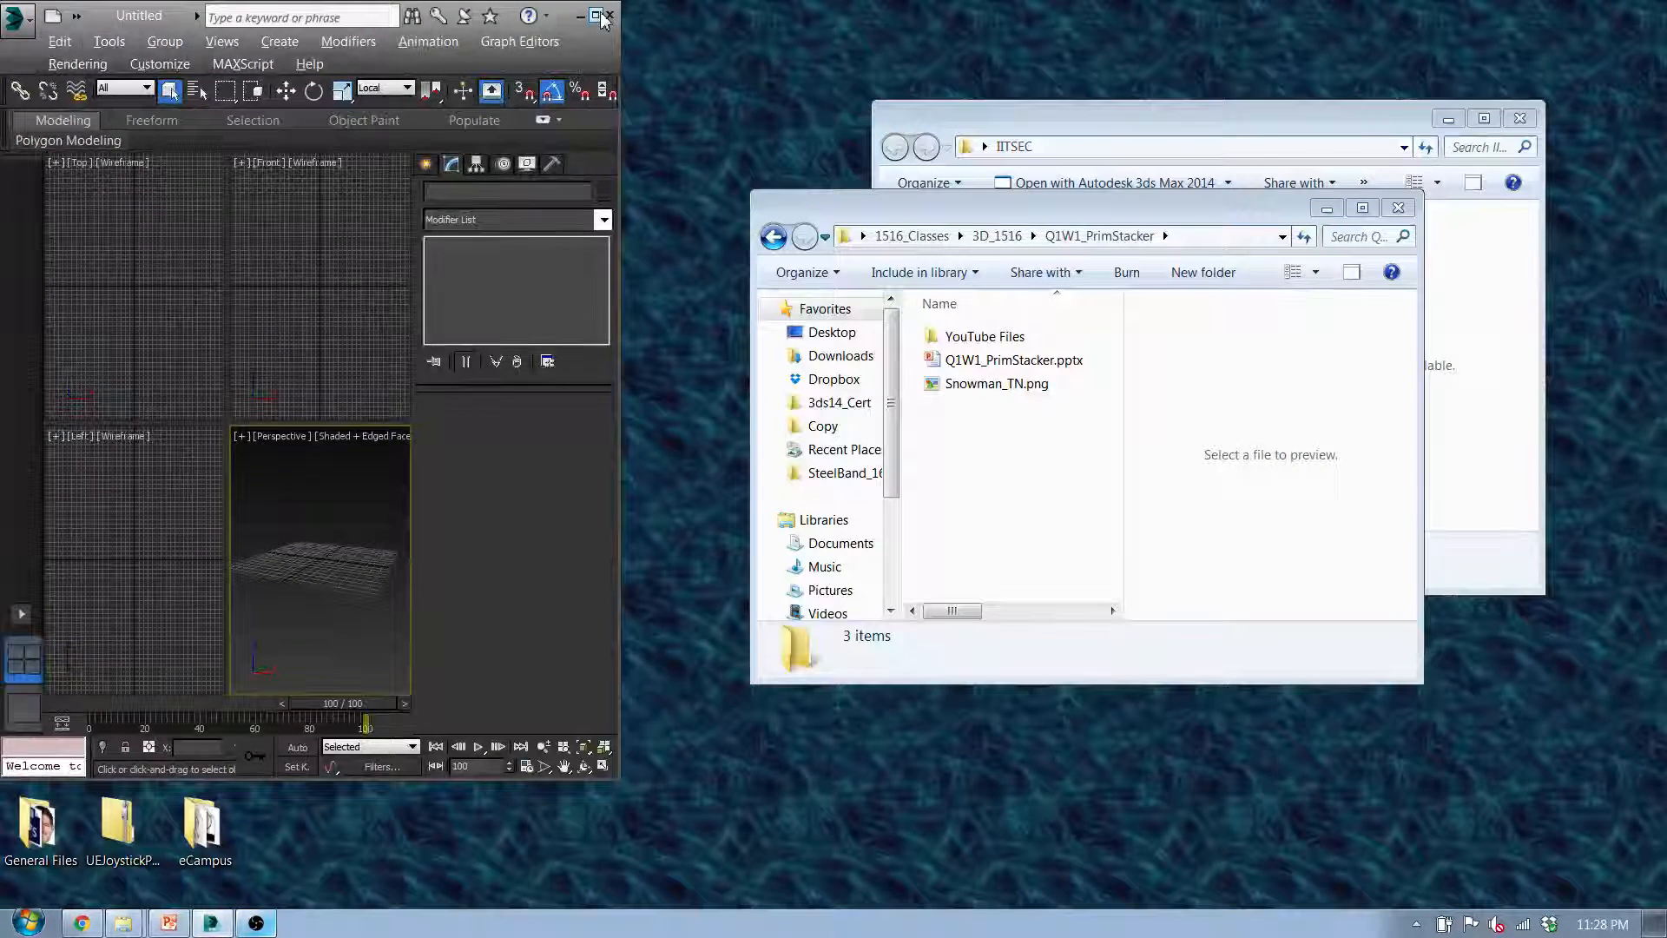
{"action": "left_click", "coordinate": [598, 16]}
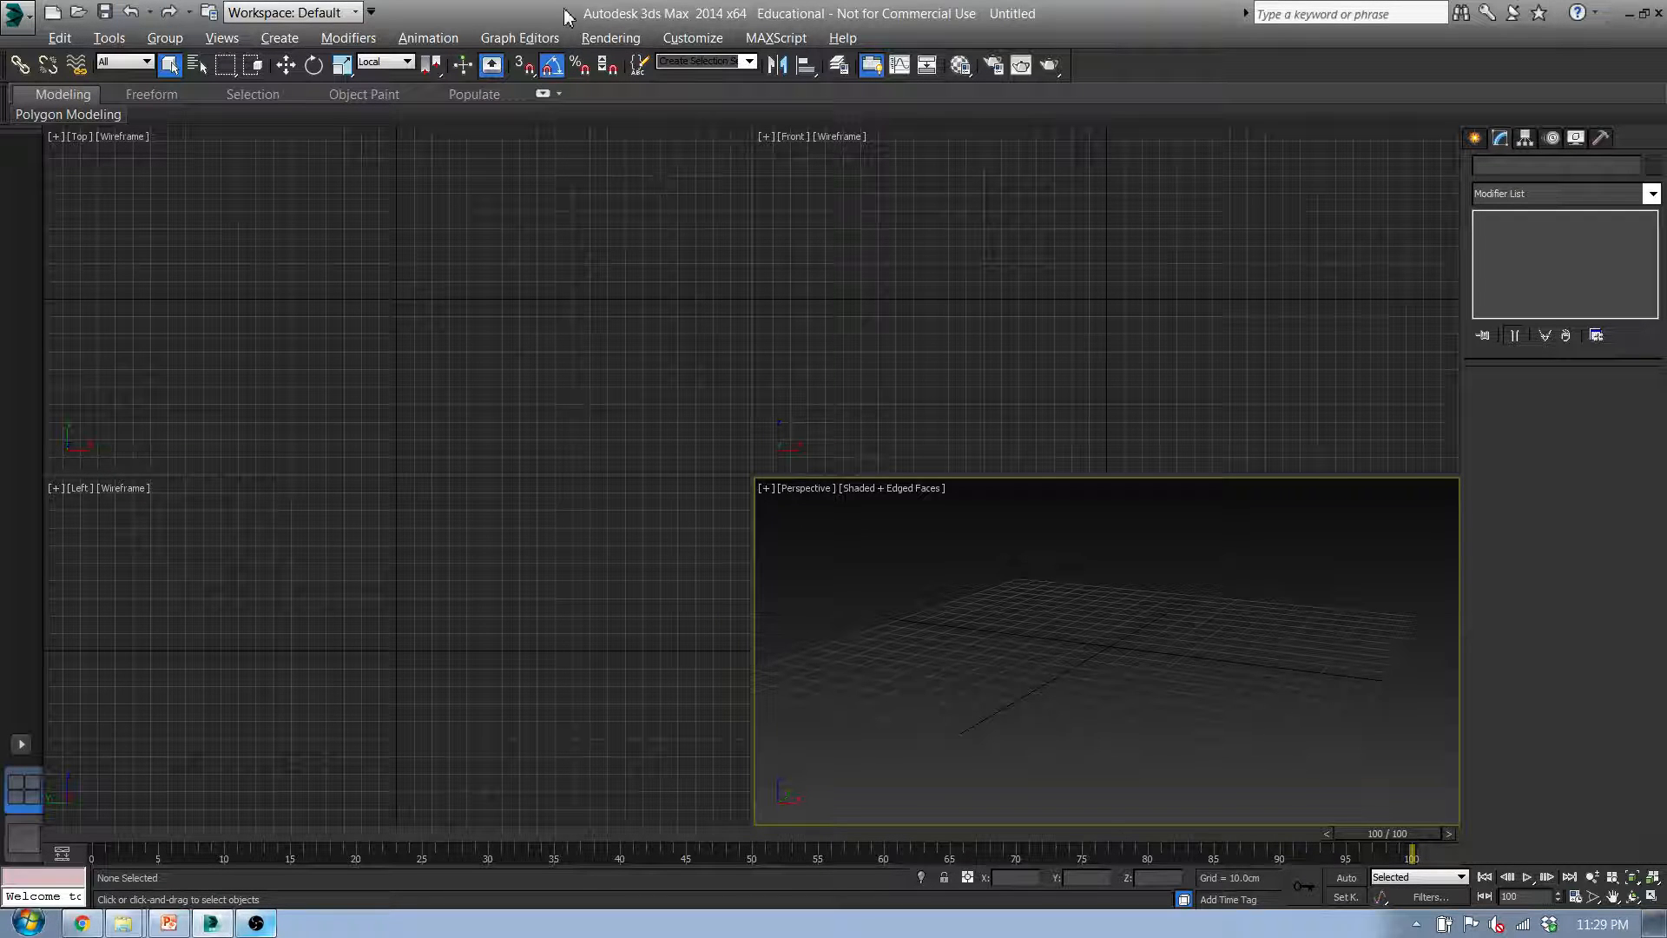
Switch off Angle Snap for rotations
{"action": "left_click", "coordinate": [552, 65]}
{"action": "left_click", "coordinate": [550, 68]}
{"action": "left_click", "coordinate": [551, 68]}
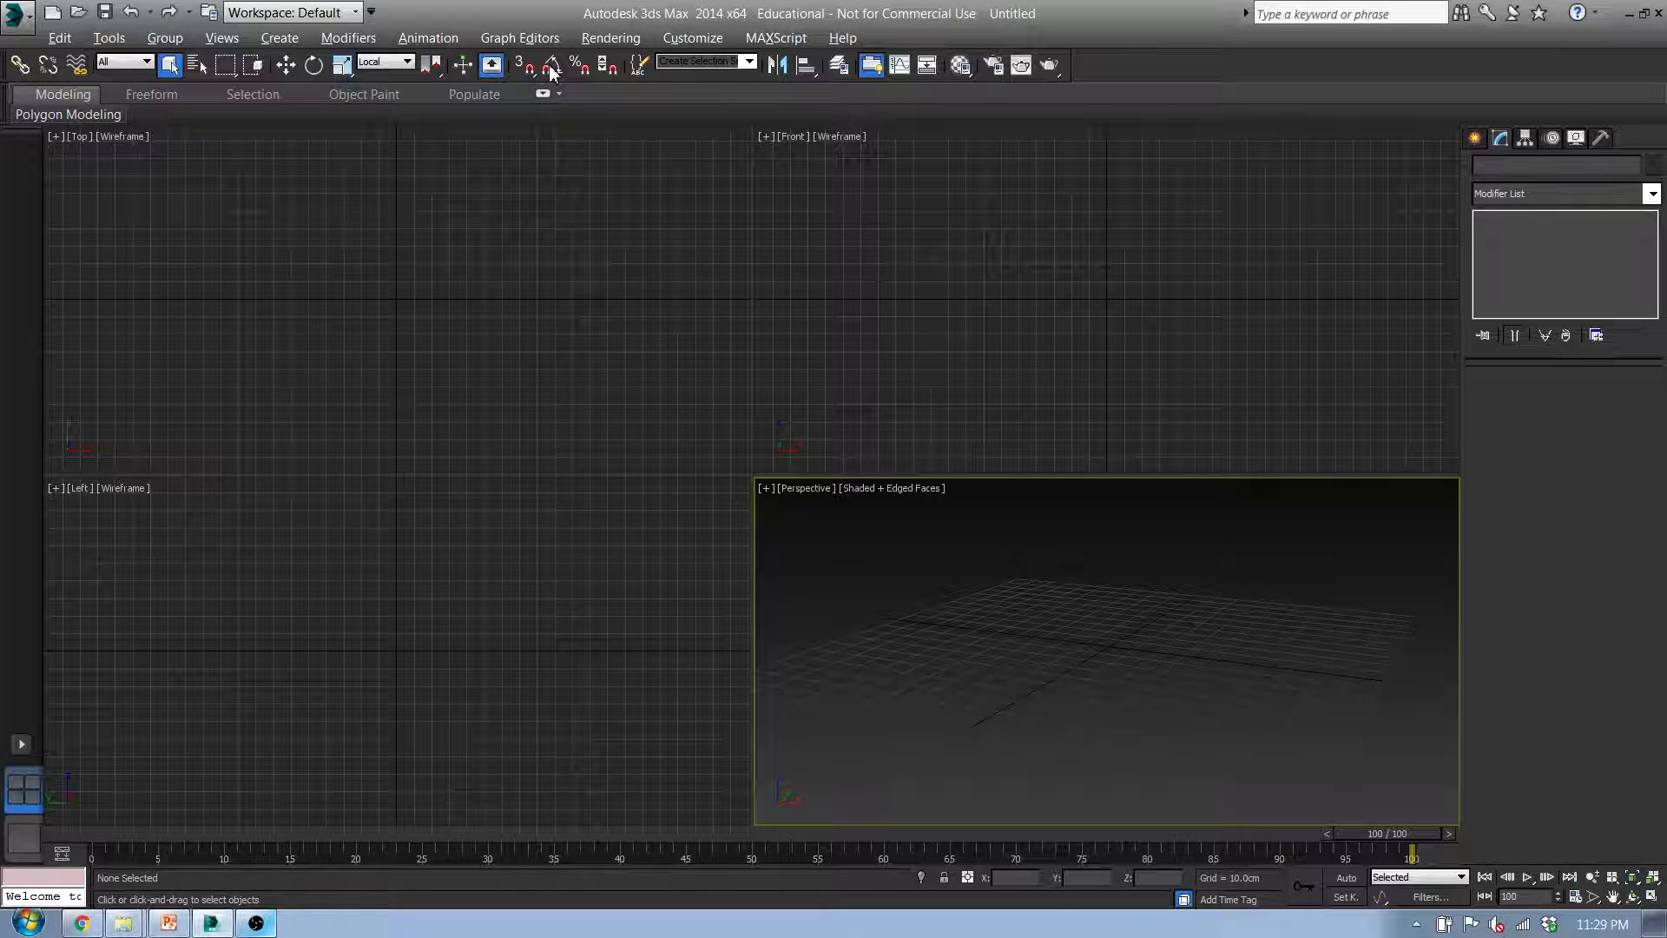
{"action": "left_click", "coordinate": [551, 68]}
{"action": "left_click", "coordinate": [551, 67]}
{"action": "left_click", "coordinate": [139, 95]}
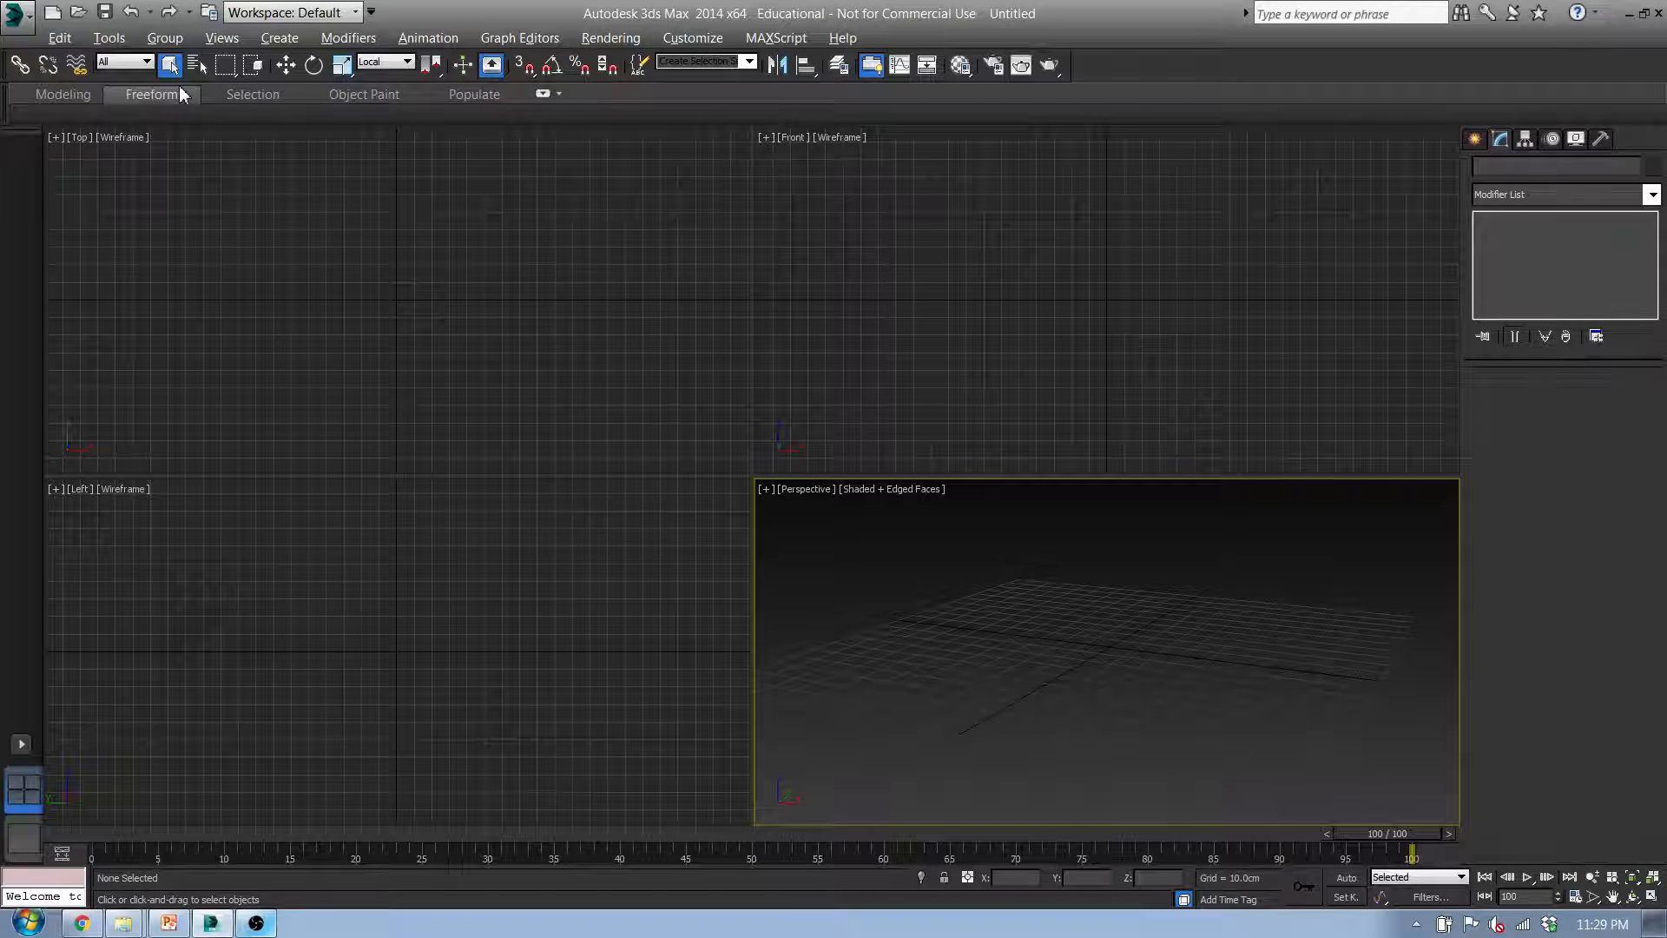
{"action": "left_click", "coordinate": [364, 94]}
{"action": "left_click", "coordinate": [469, 93]}
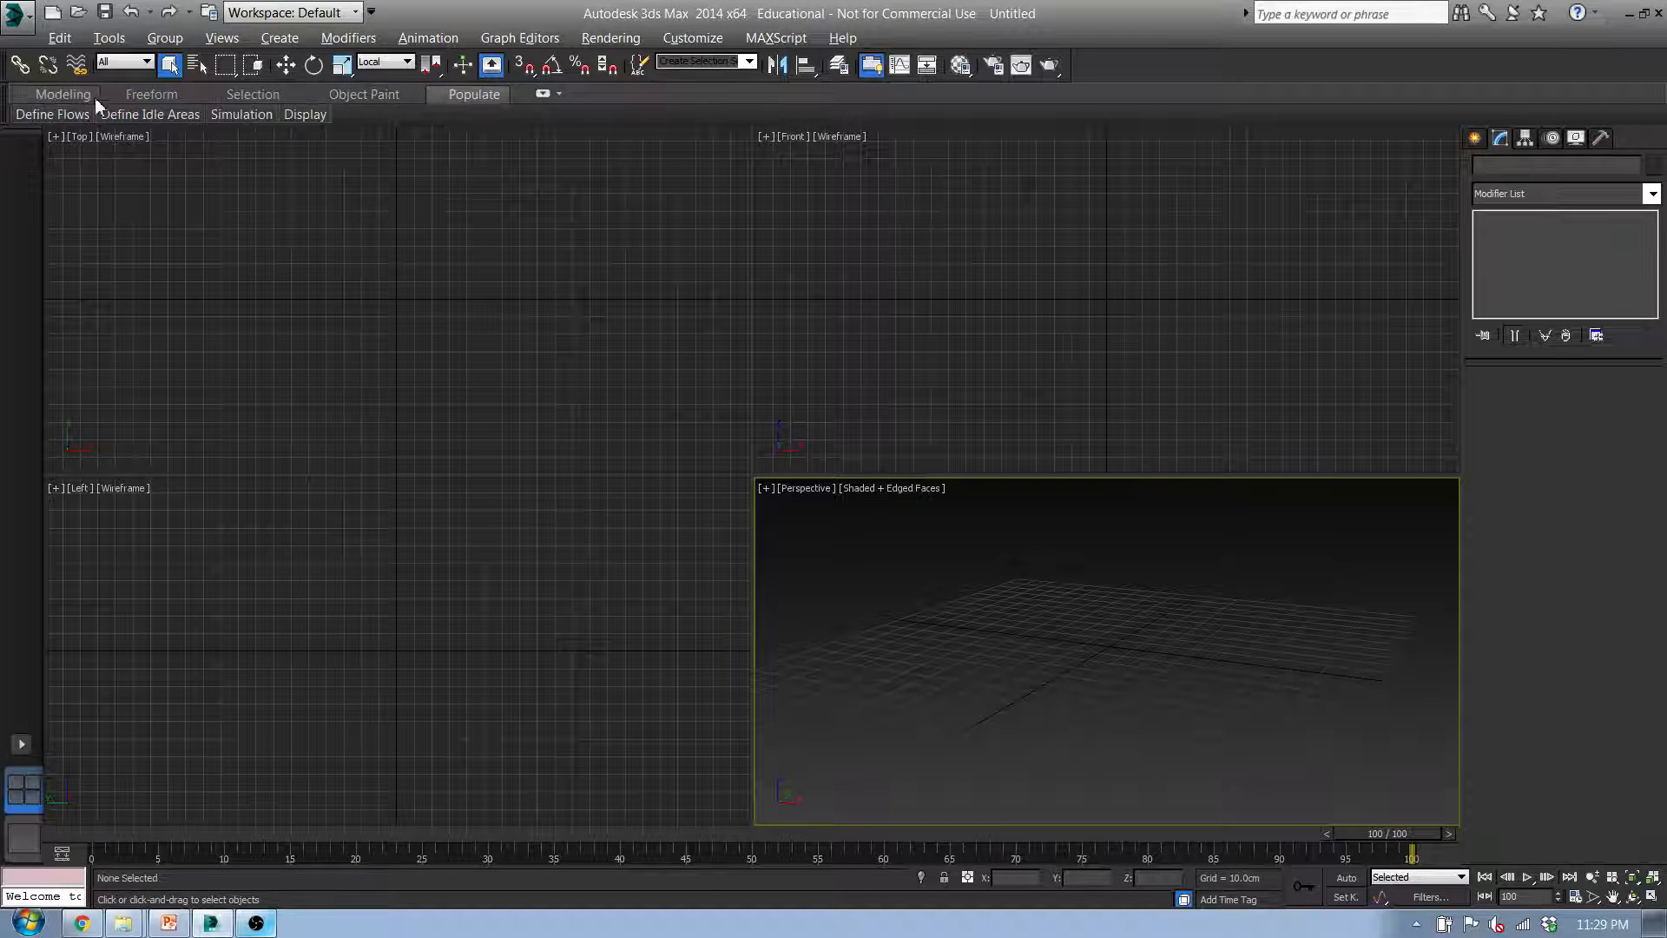
{"action": "left_click", "coordinate": [92, 96]}
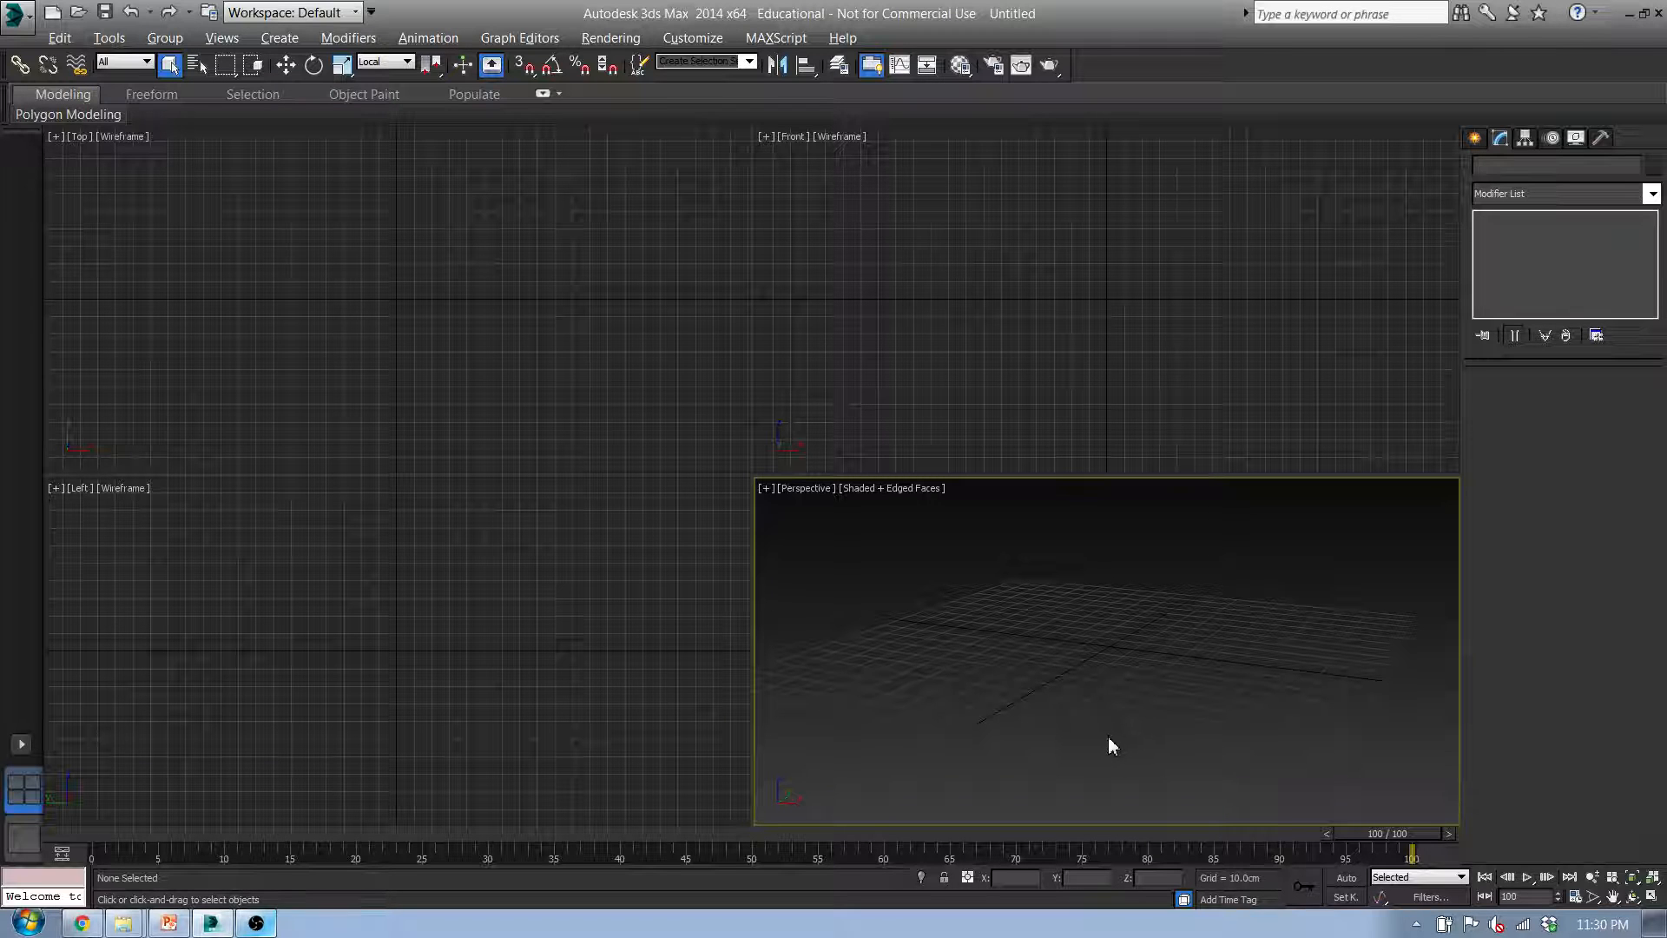
{"action": "middle_click_drag", "start_coordinate": [1006, 603], "coordinate": [1072, 637]}
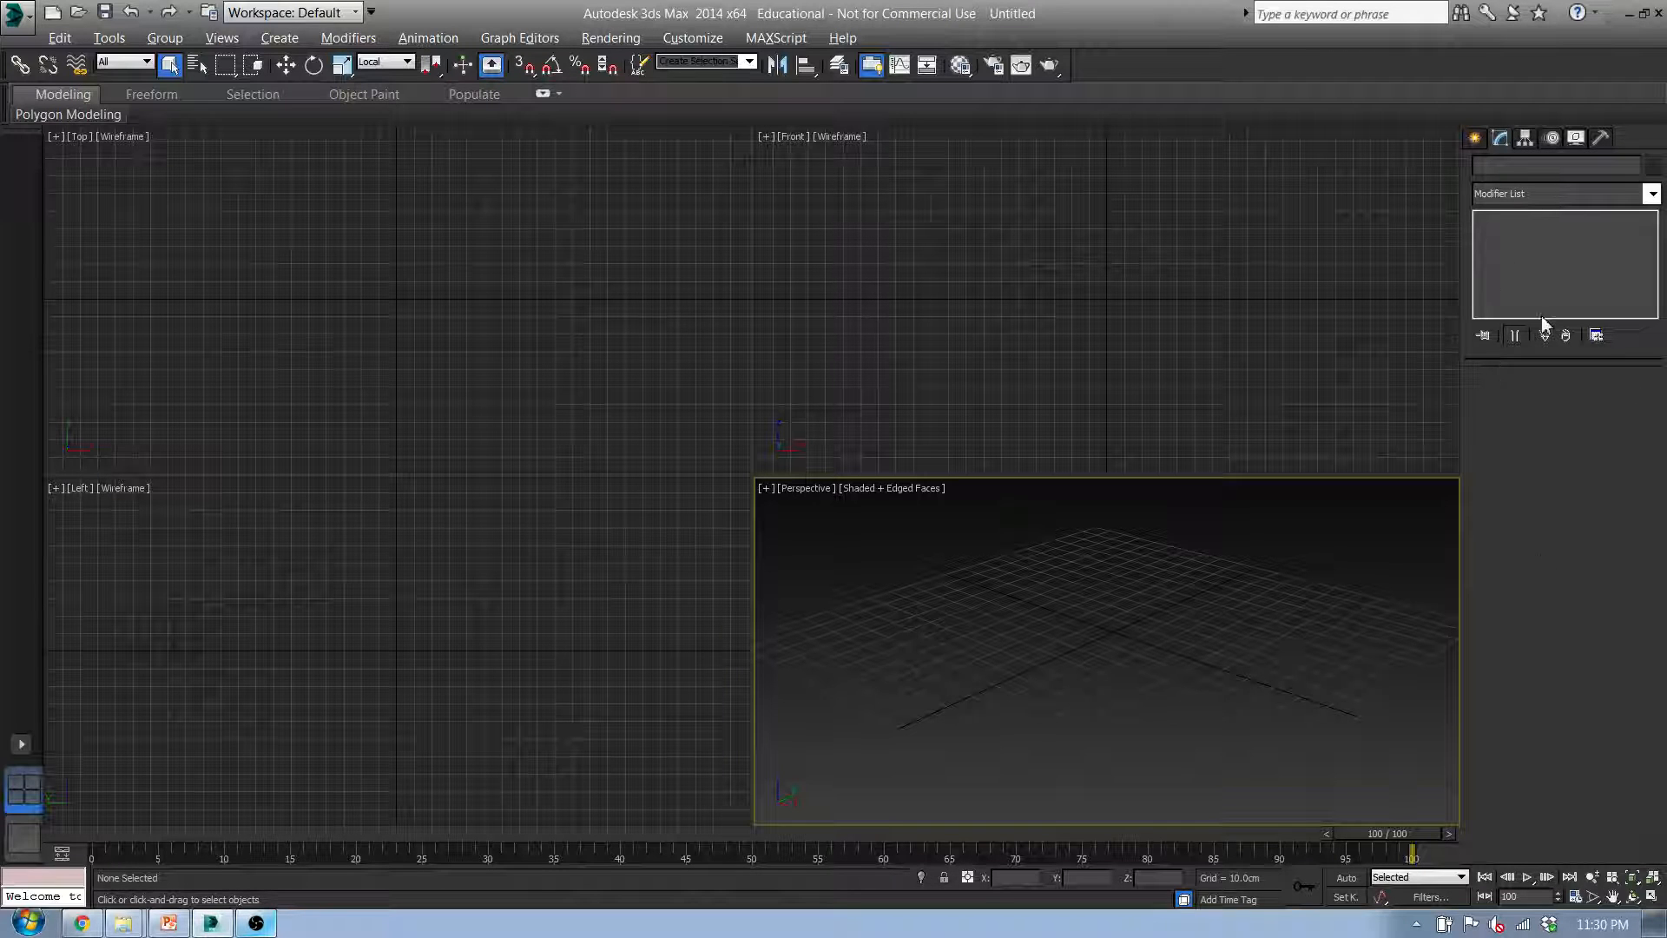
Look through the Create, Modify, Hierarchy, Motion, Display and Utilities panels, ending on the Create options
{"action": "left_click", "coordinate": [1476, 141]}
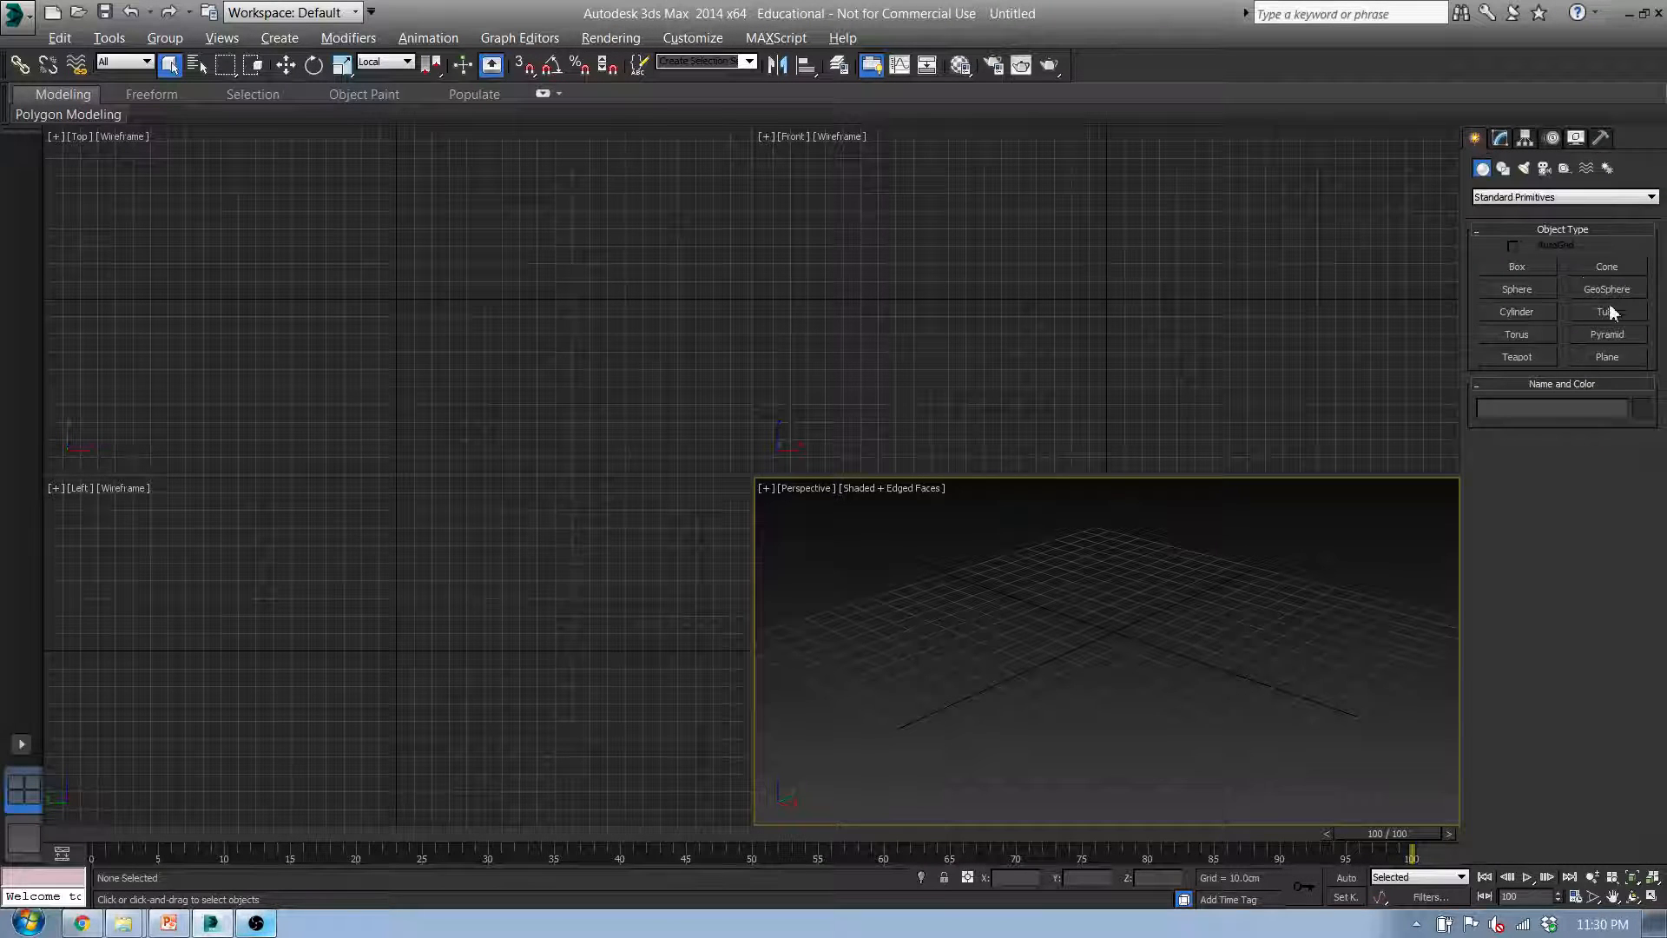
{"action": "left_click", "coordinate": [1501, 139]}
{"action": "left_click", "coordinate": [1524, 139]}
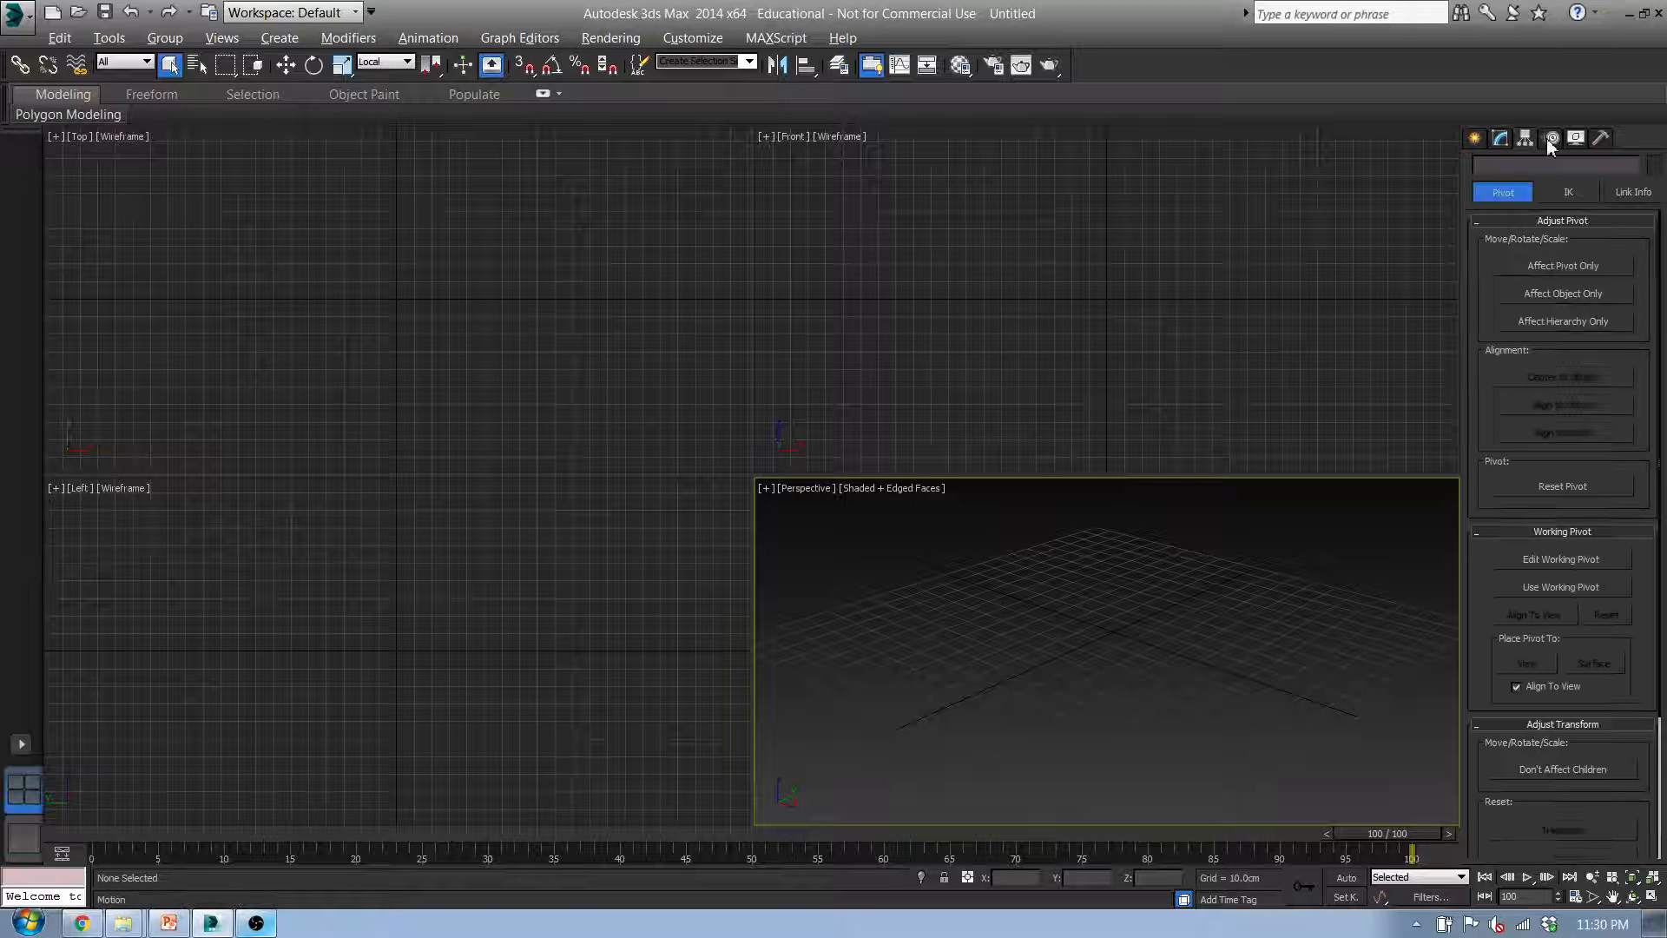
{"action": "left_click", "coordinate": [1552, 142]}
{"action": "left_click", "coordinate": [1600, 139]}
{"action": "left_click", "coordinate": [1577, 139]}
{"action": "left_click", "coordinate": [1554, 140]}
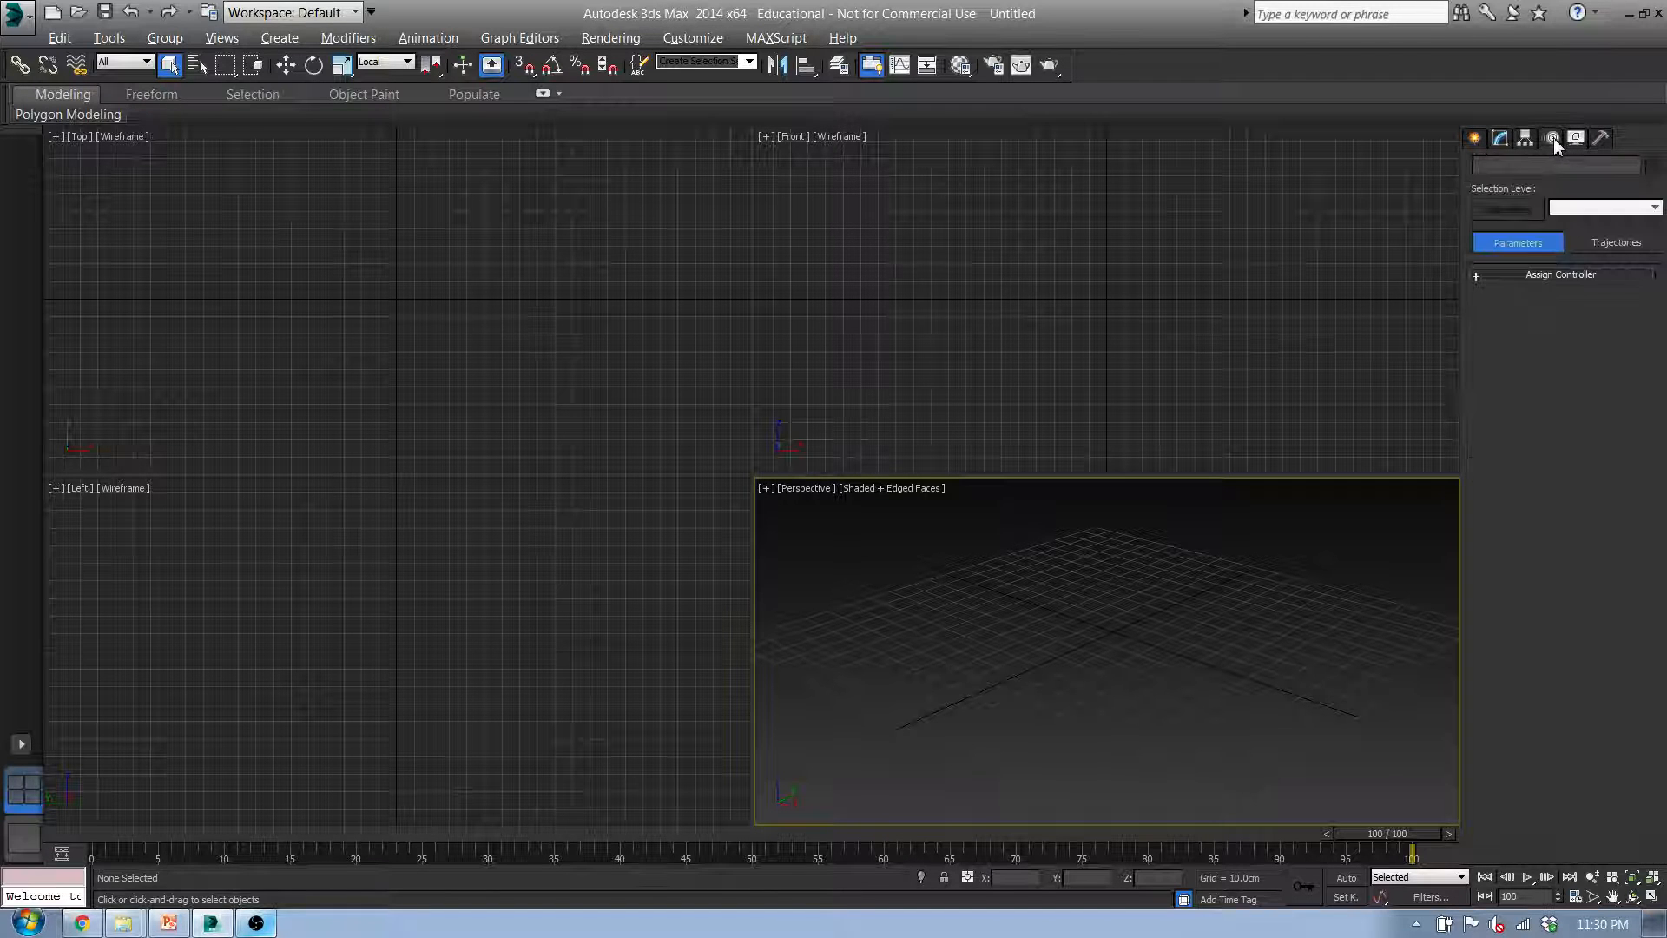
{"action": "left_click", "coordinate": [1524, 139]}
{"action": "left_click", "coordinate": [1500, 139]}
{"action": "left_click", "coordinate": [1475, 140]}
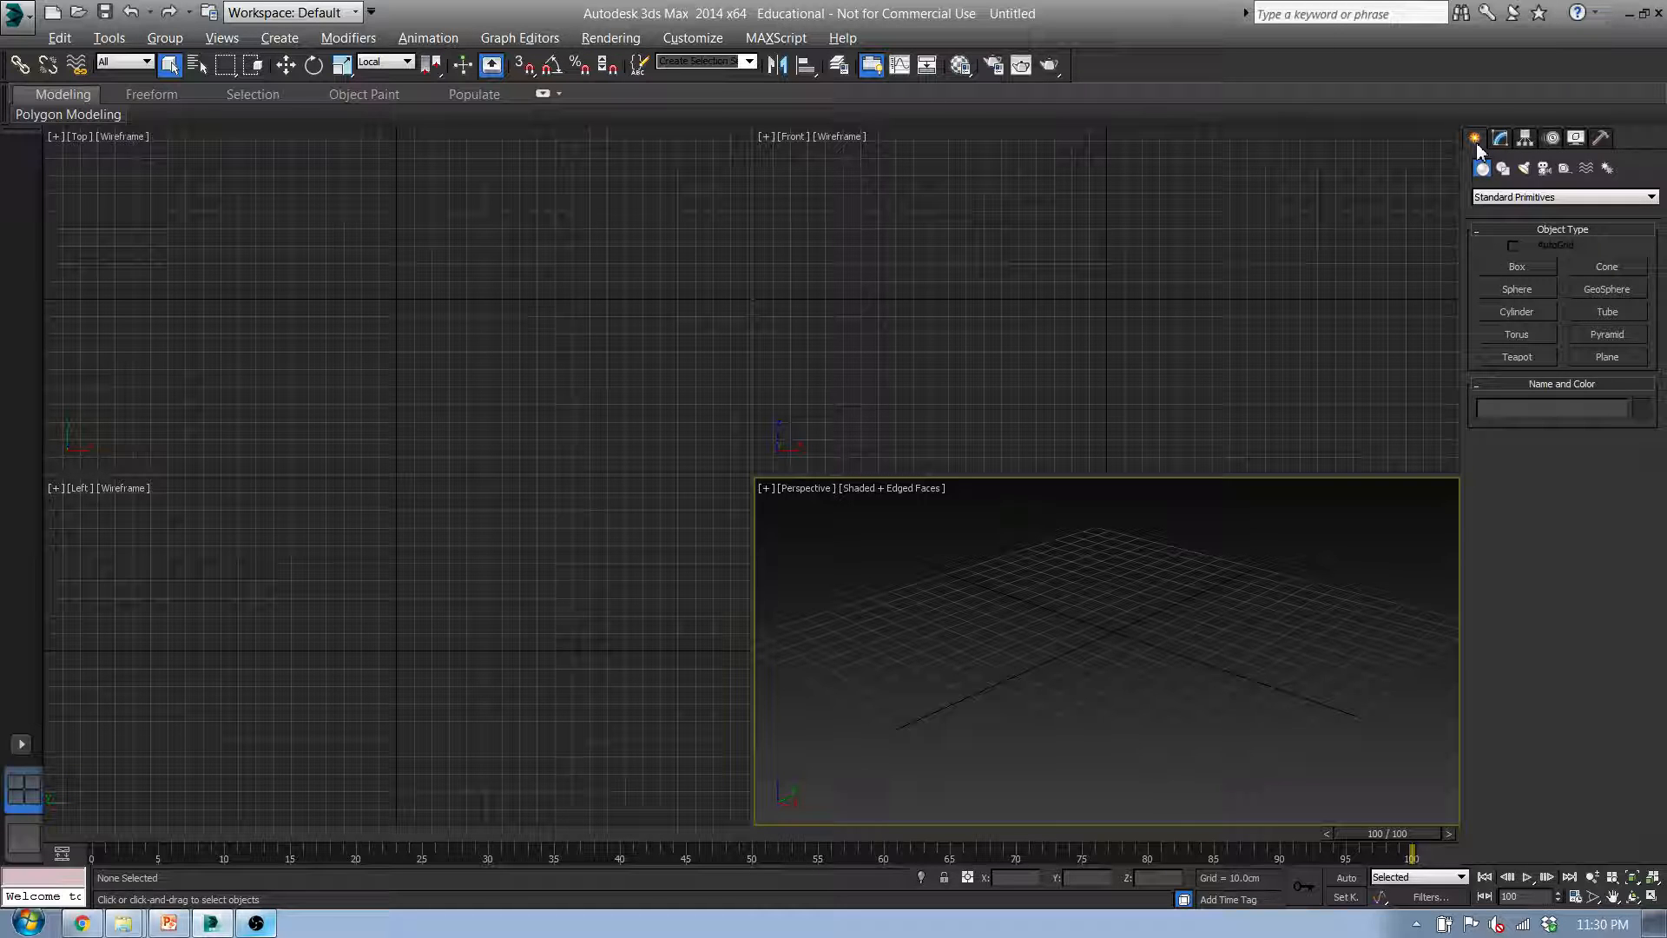
{"action": "left_click", "coordinate": [1500, 139]}
{"action": "left_click", "coordinate": [1476, 140]}
{"action": "left_click", "coordinate": [1497, 141]}
{"action": "left_click", "coordinate": [1478, 140]}
Look through the creatable object categories, from shapes, lights and cameras to helpers, space warps and systems, and return to geometry
{"action": "left_click", "coordinate": [1505, 171]}
{"action": "left_click", "coordinate": [1524, 171]}
{"action": "left_click", "coordinate": [1552, 172]}
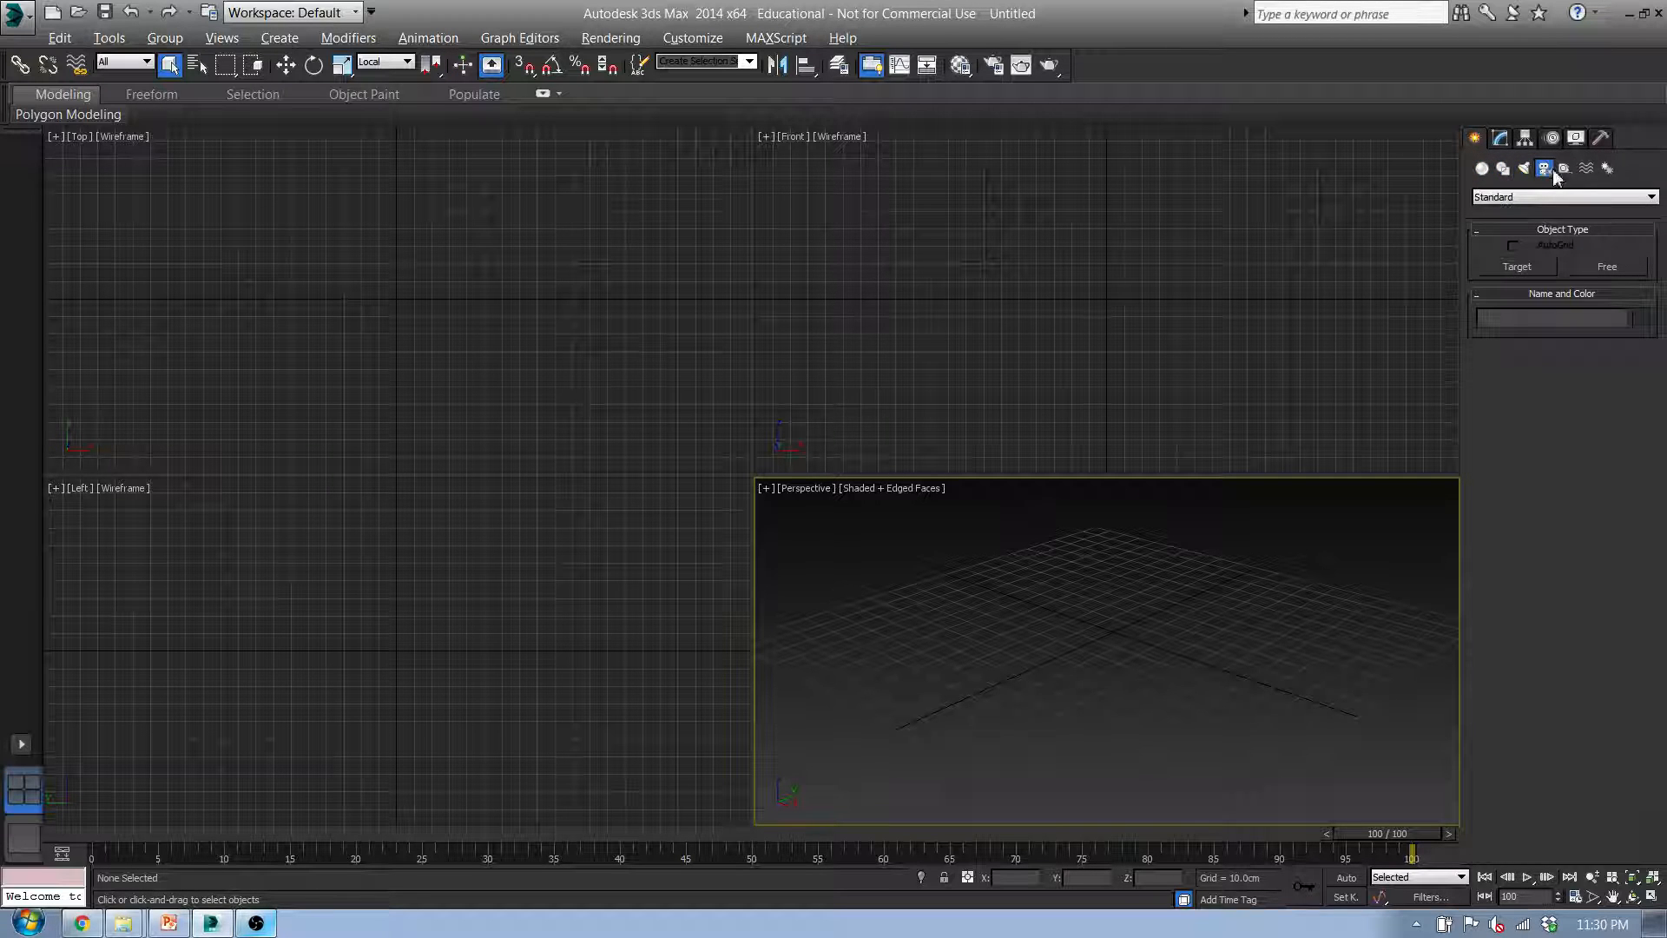
{"action": "left_click", "coordinate": [1565, 169]}
{"action": "left_click", "coordinate": [1586, 170]}
{"action": "left_click", "coordinate": [1607, 169]}
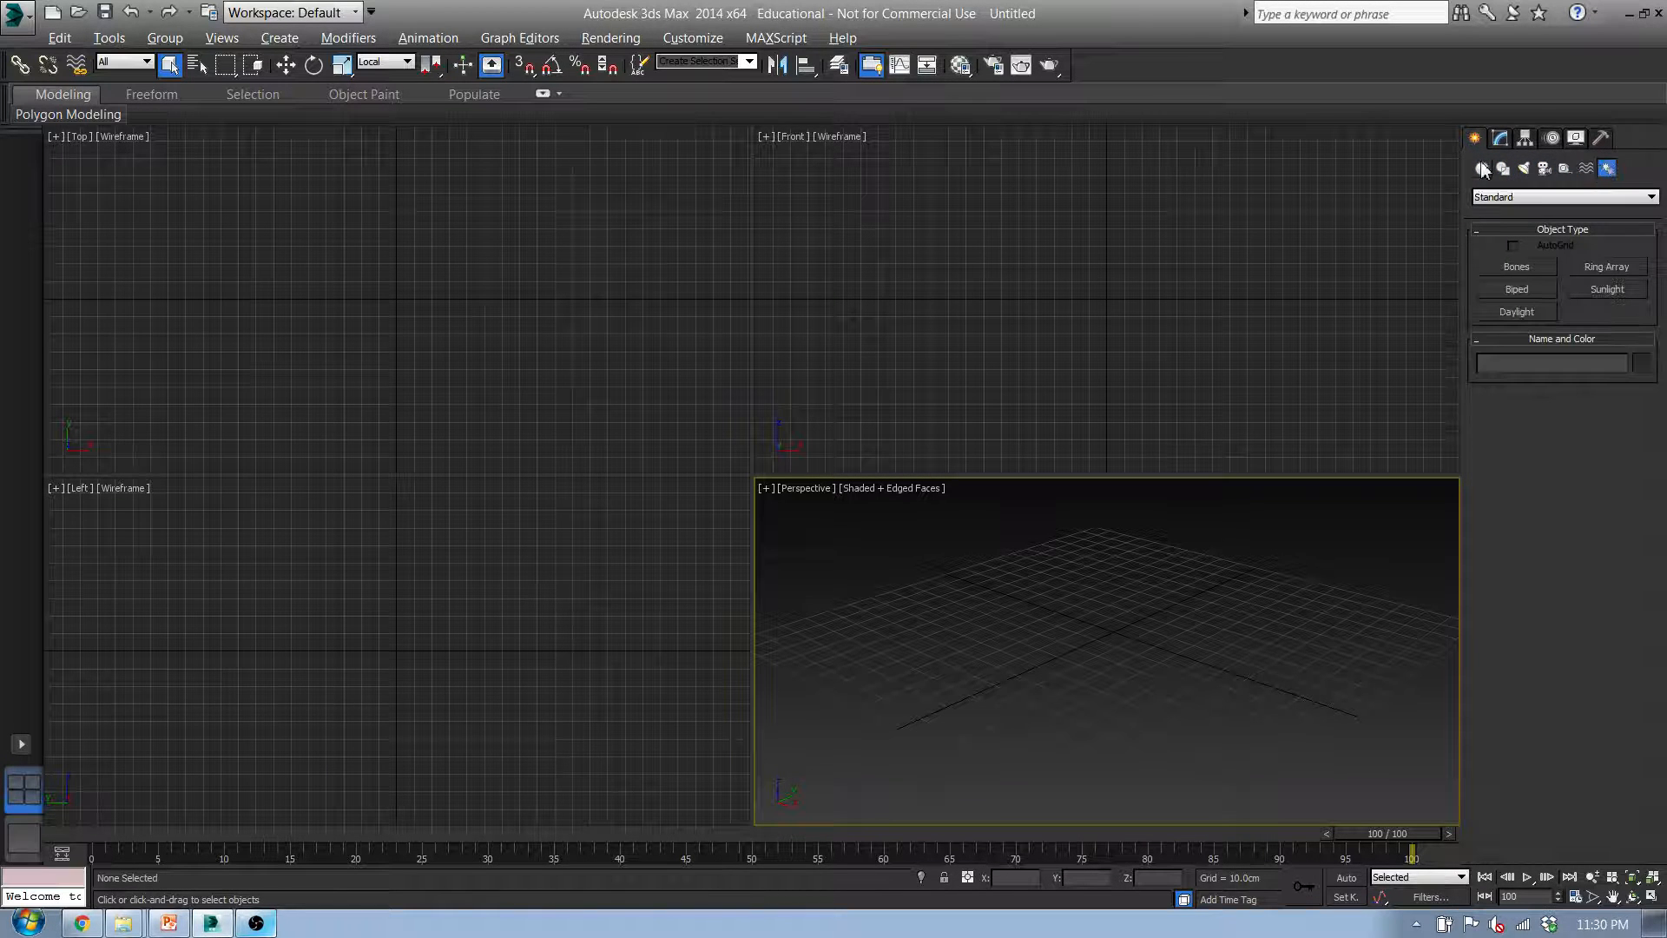
{"action": "left_click", "coordinate": [1483, 169]}
{"action": "left_click", "coordinate": [1506, 169]}
{"action": "left_click", "coordinate": [1544, 169]}
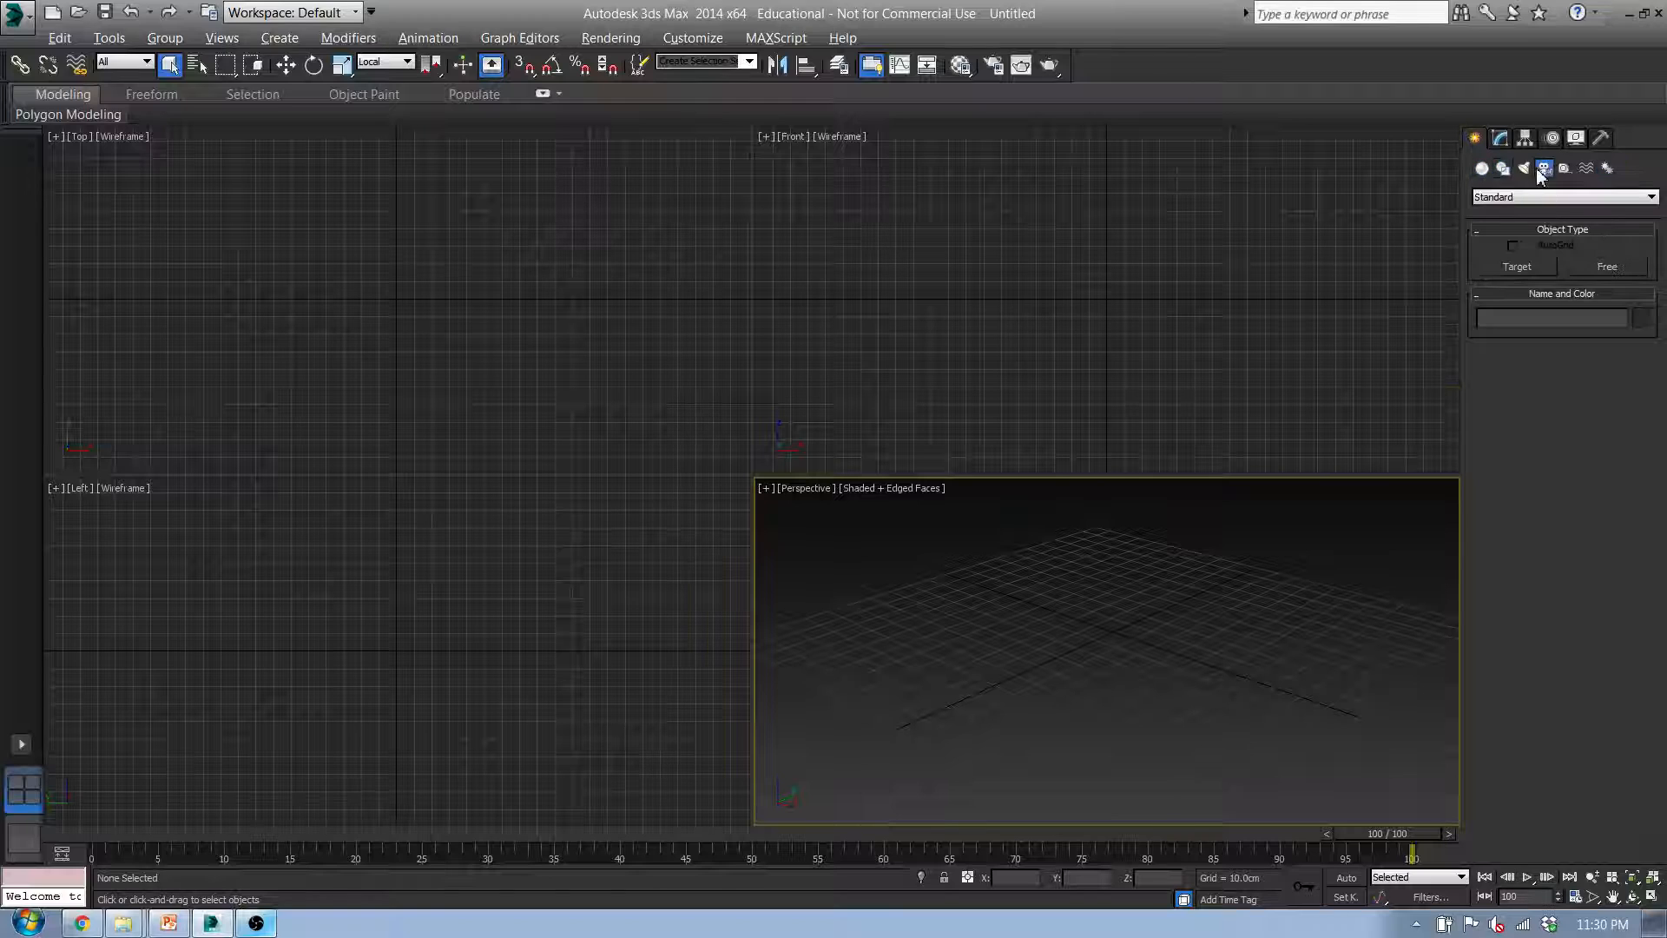
{"action": "left_click", "coordinate": [1481, 171]}
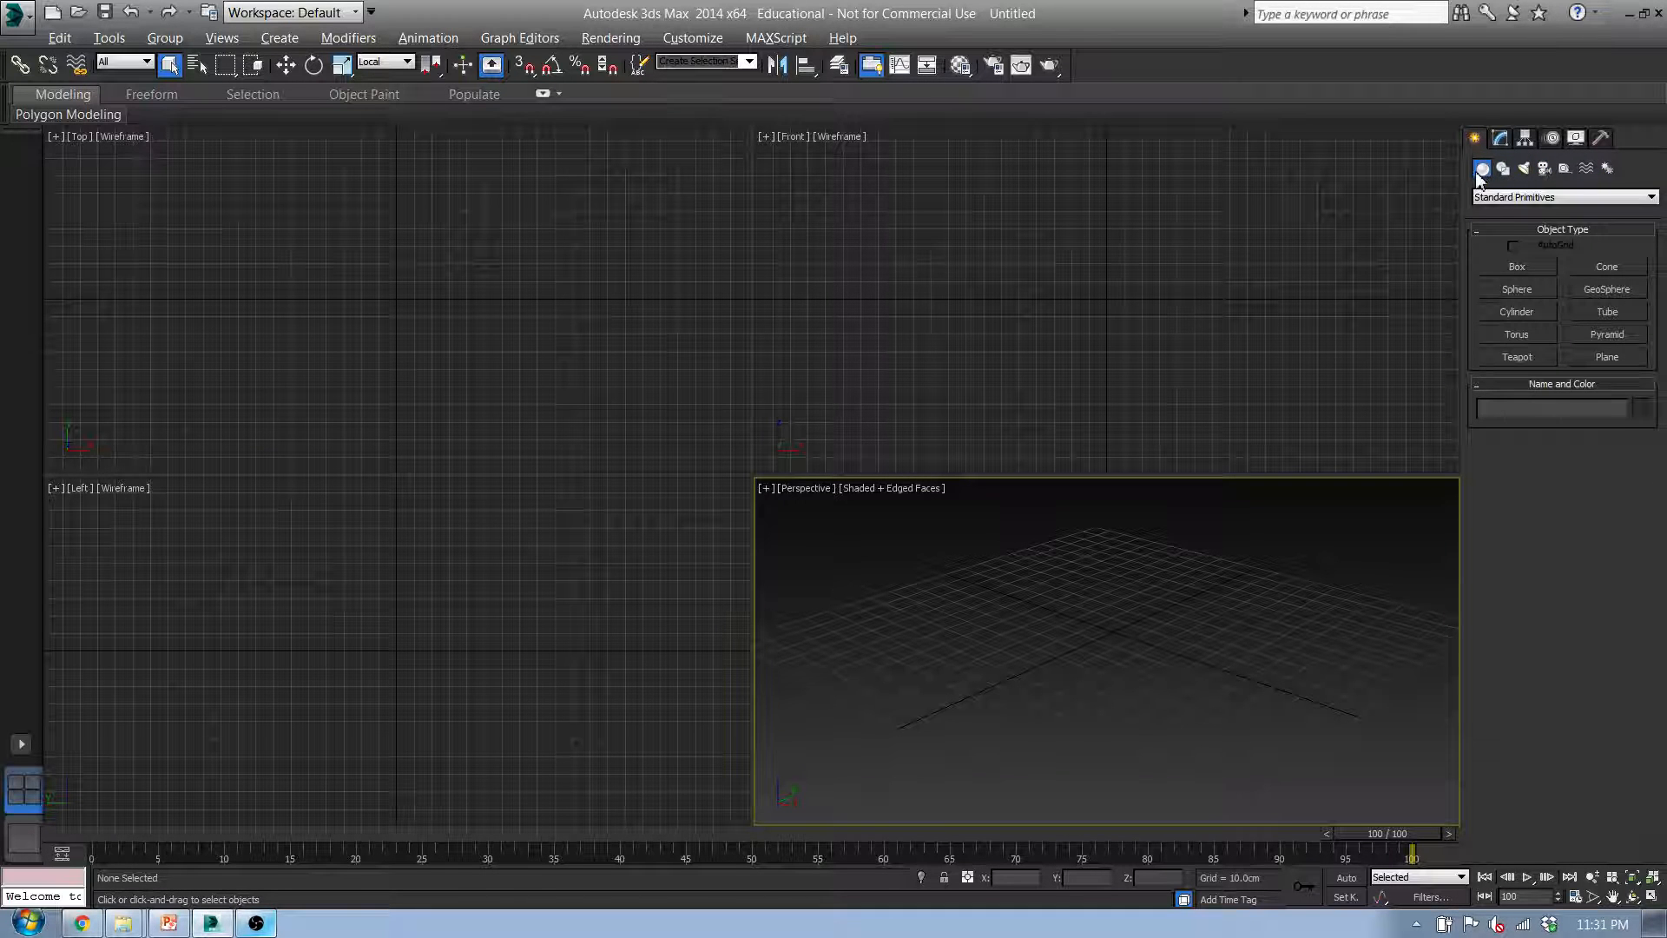
Look at the Patch Grids and Extended Primitives geometry types, and return to Standard Primitives
{"action": "left_click", "coordinate": [1502, 198]}
{"action": "left_click", "coordinate": [1502, 246]}
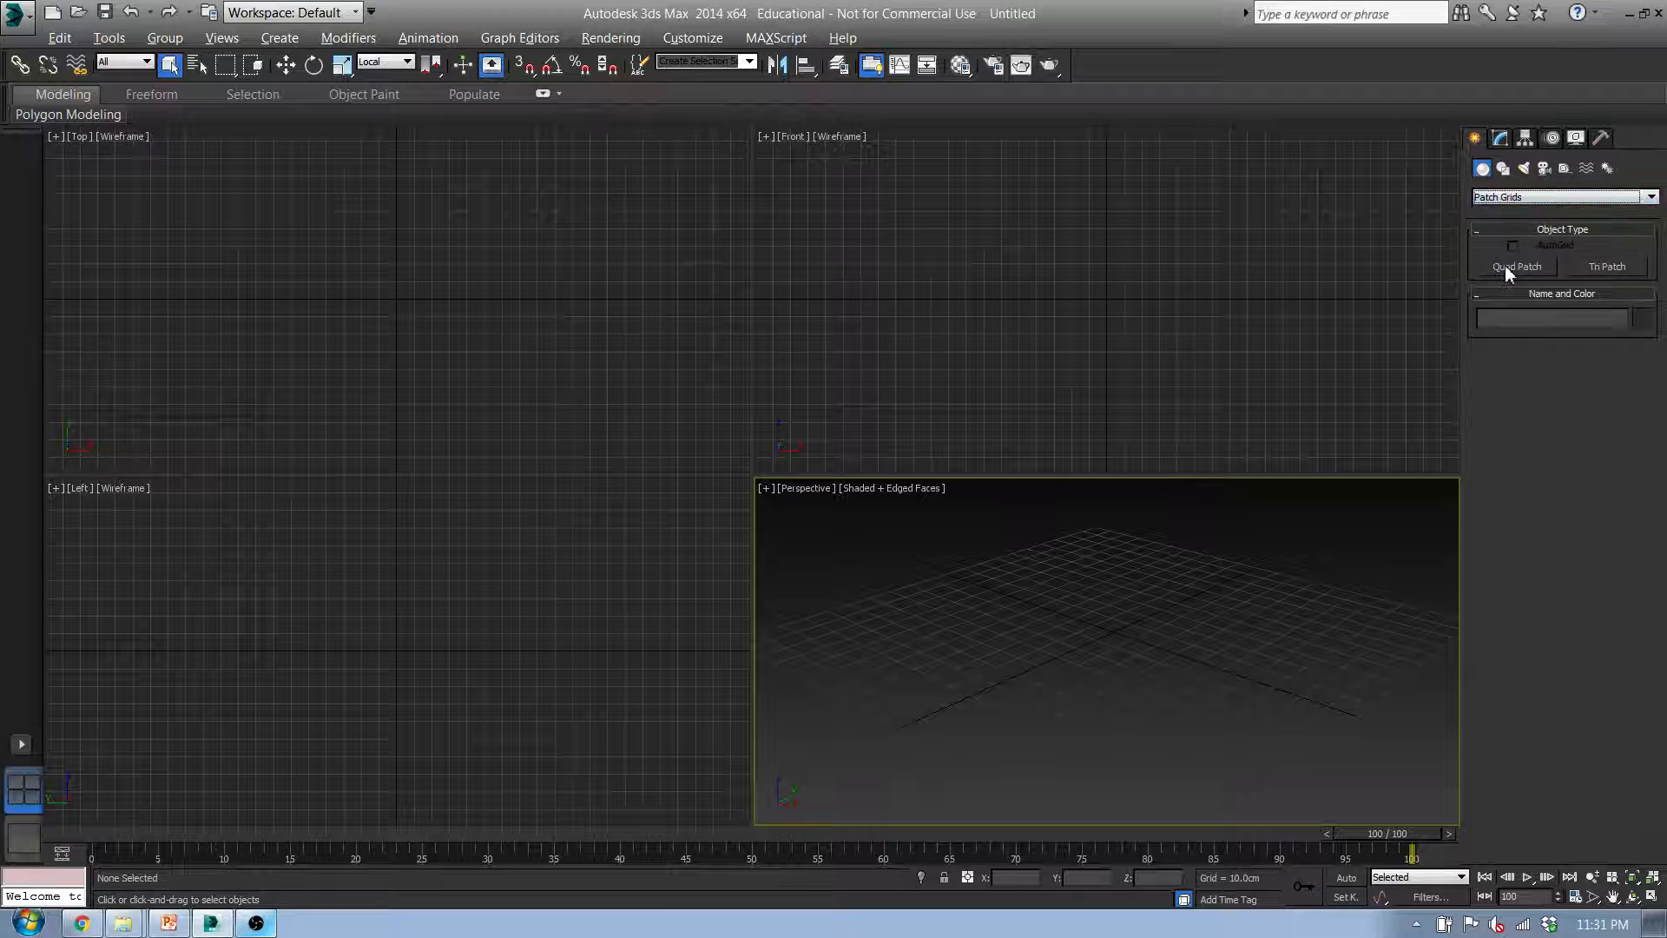
{"action": "left_click", "coordinate": [1505, 199]}
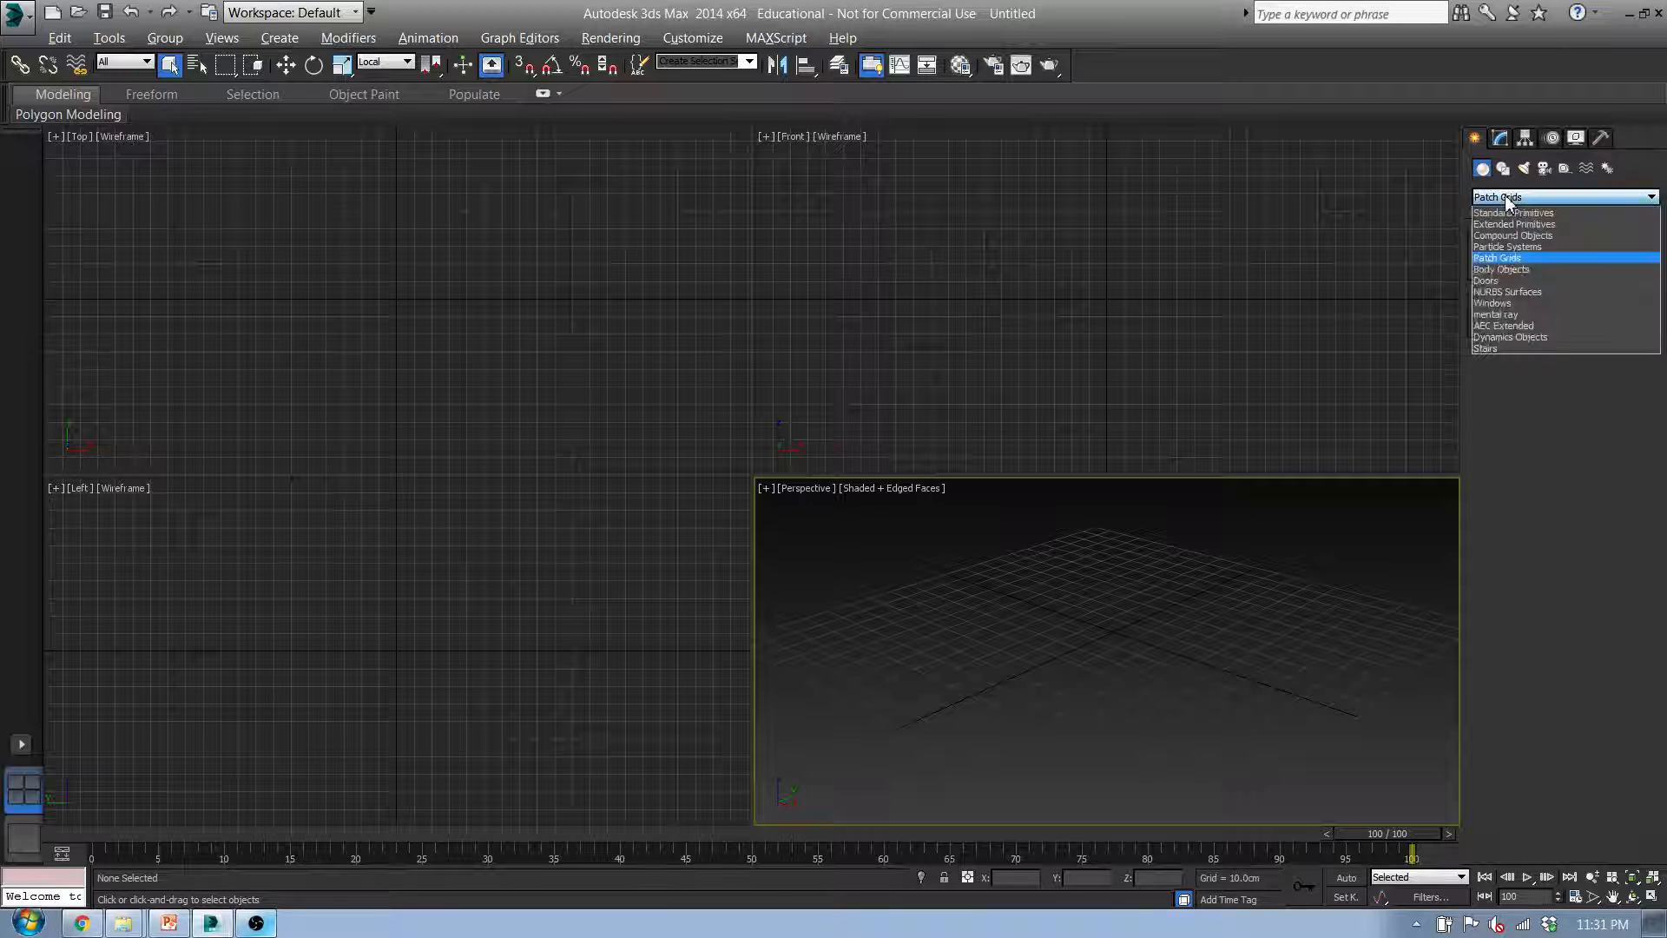
{"action": "left_click", "coordinate": [1519, 217]}
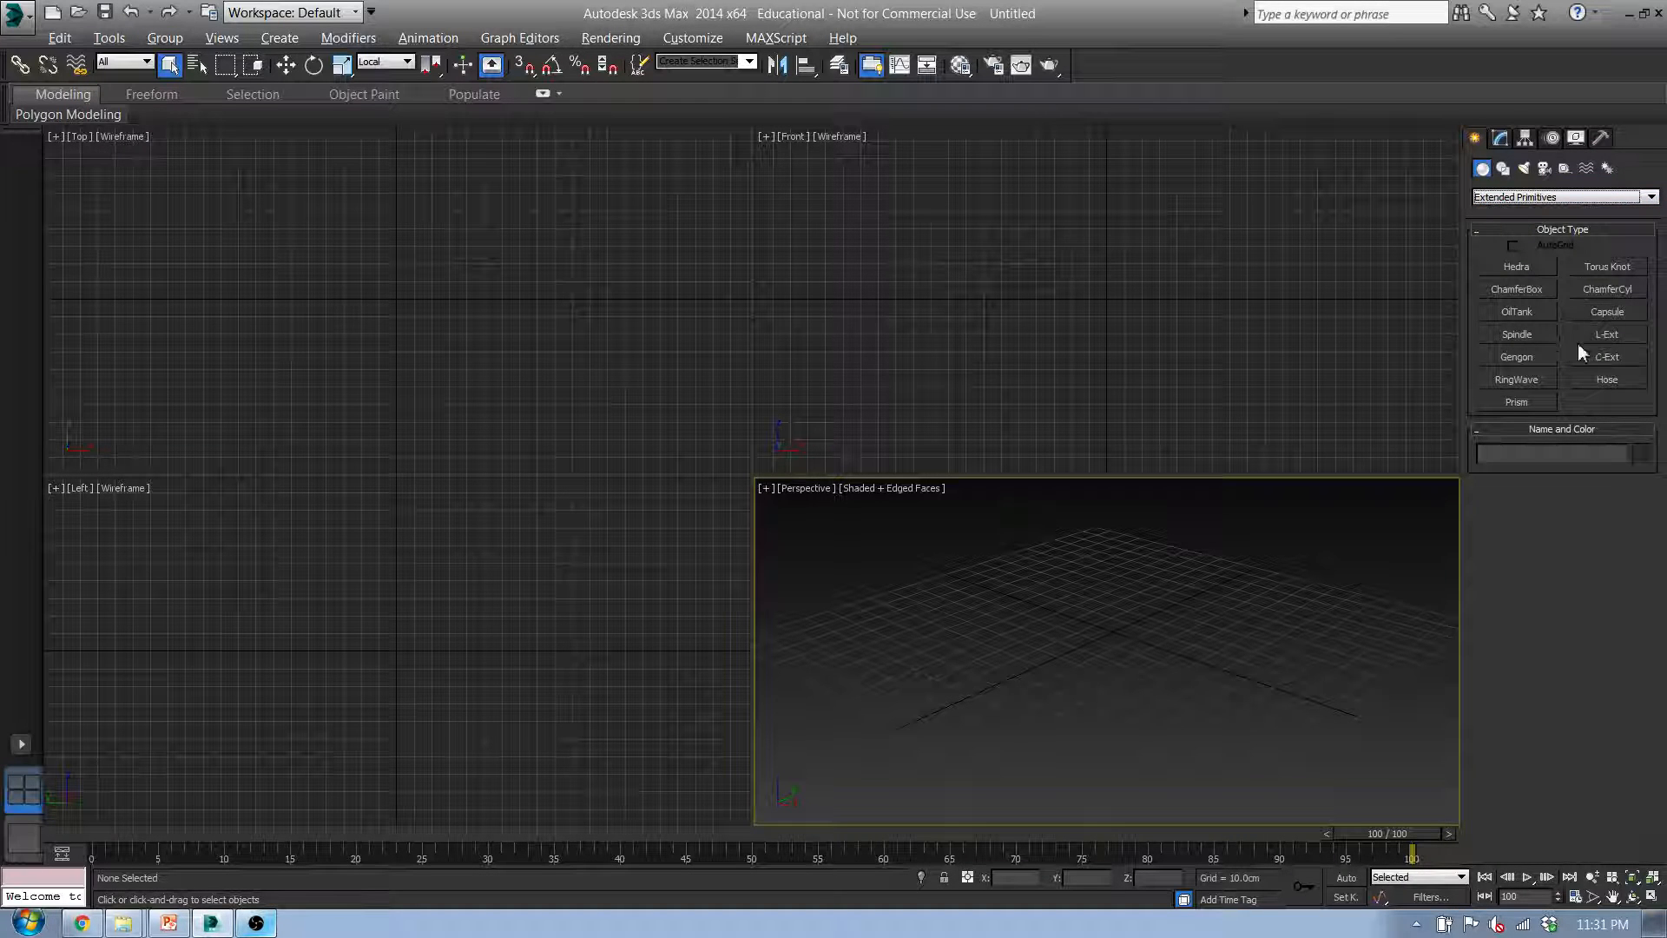
{"action": "left_click", "coordinate": [1492, 199]}
{"action": "left_click", "coordinate": [1514, 212]}
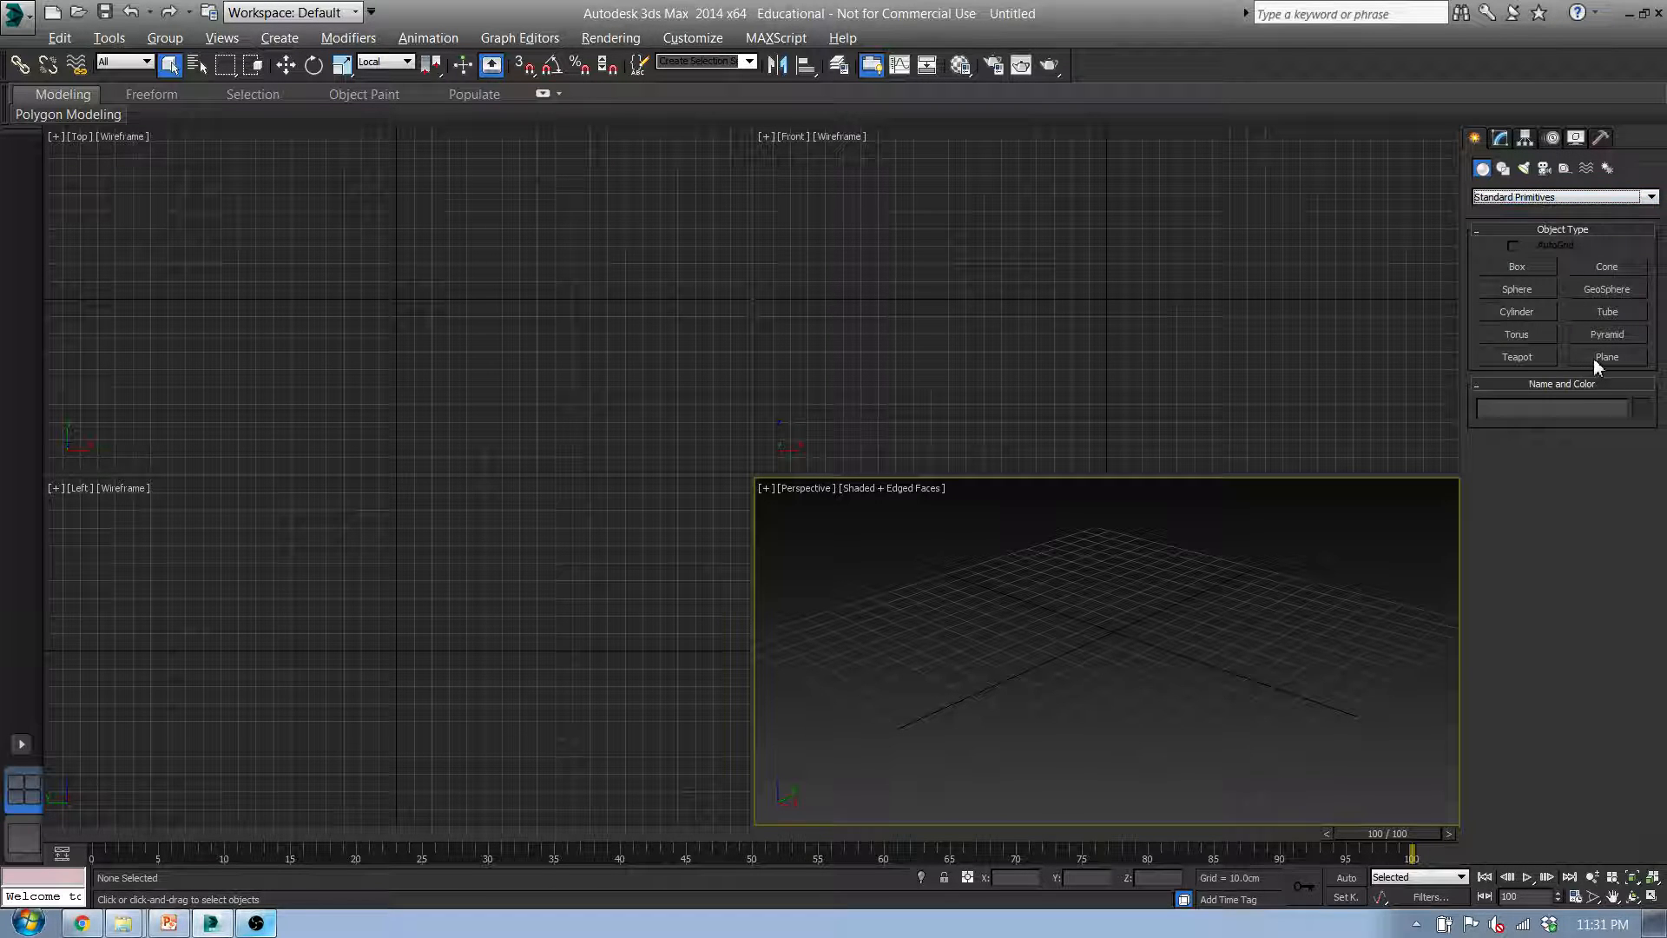
Create a box about 81 cm long, 89 cm wide and 99 cm high near the centre of the Perspective grid
{"action": "left_click", "coordinate": [1523, 267]}
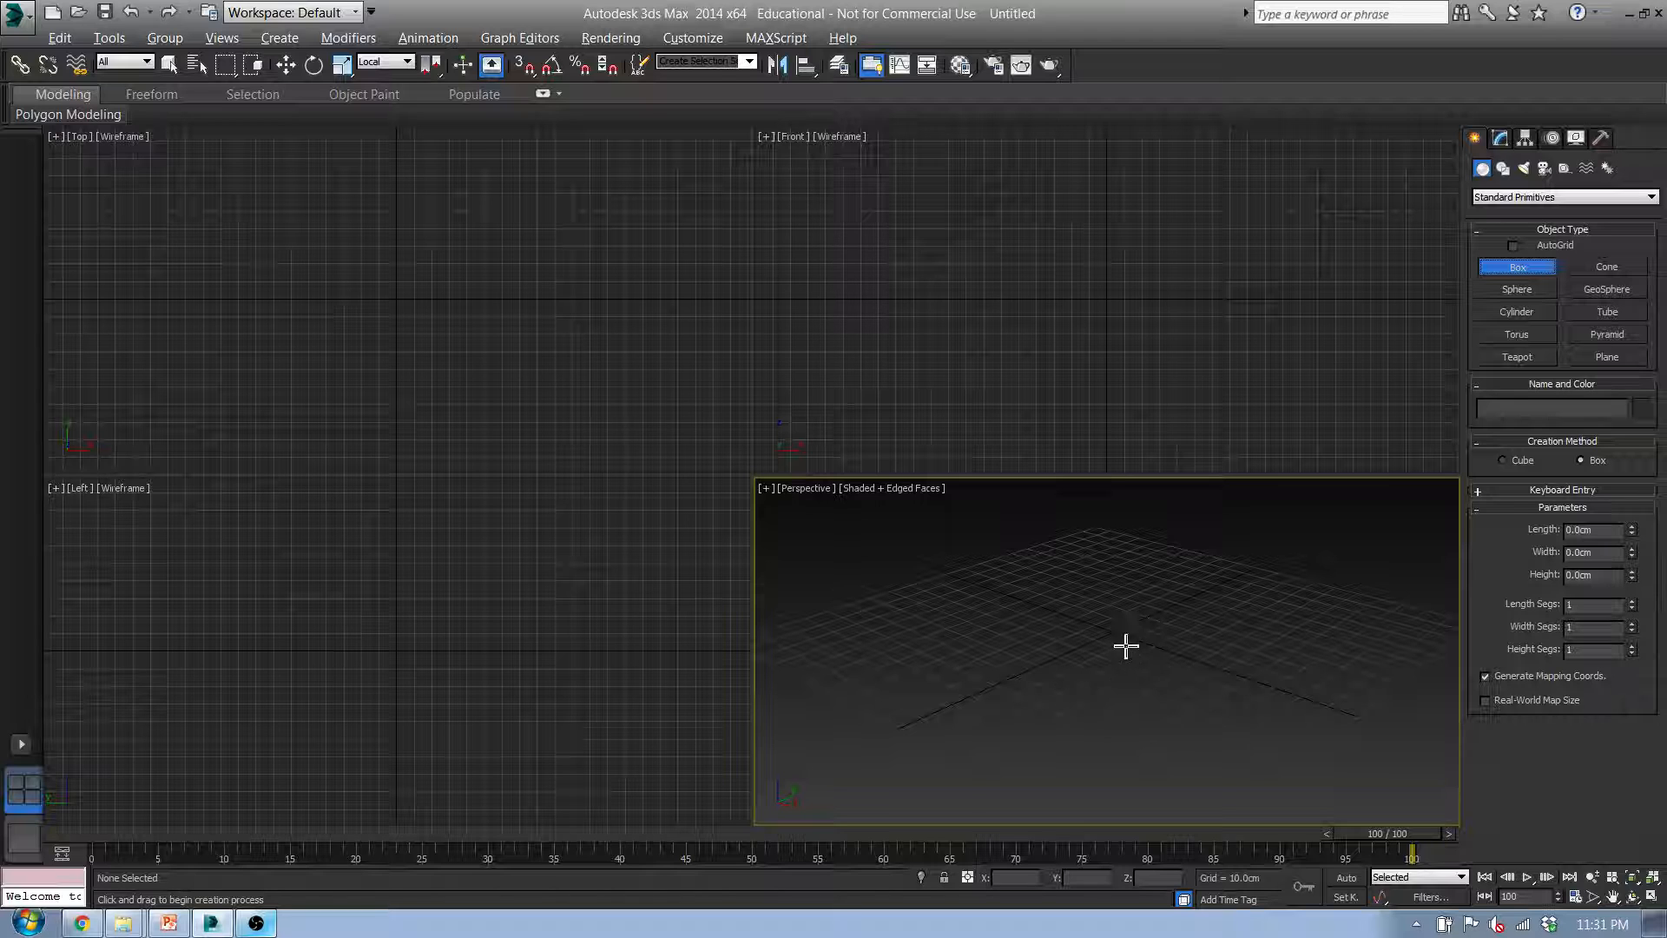
{"action": "left_click_drag", "start_coordinate": [1126, 645], "coordinate": [1196, 740]}
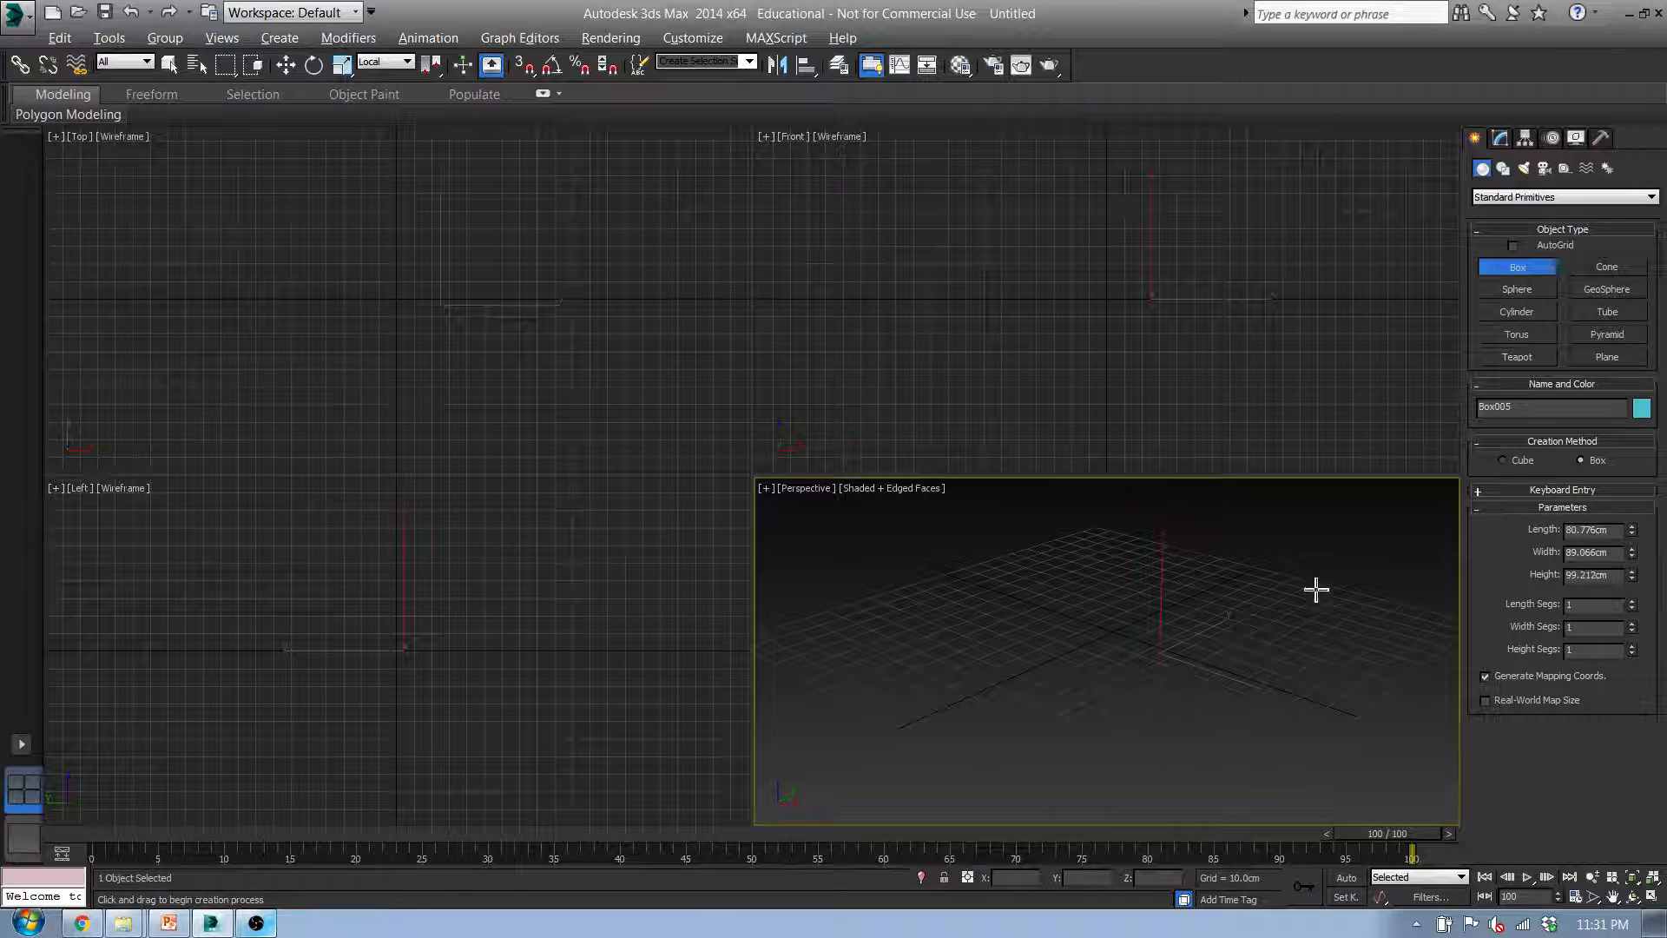
Make layer 0 (default) the current layer and deselect the box
{"action": "left_click", "coordinate": [844, 70]}
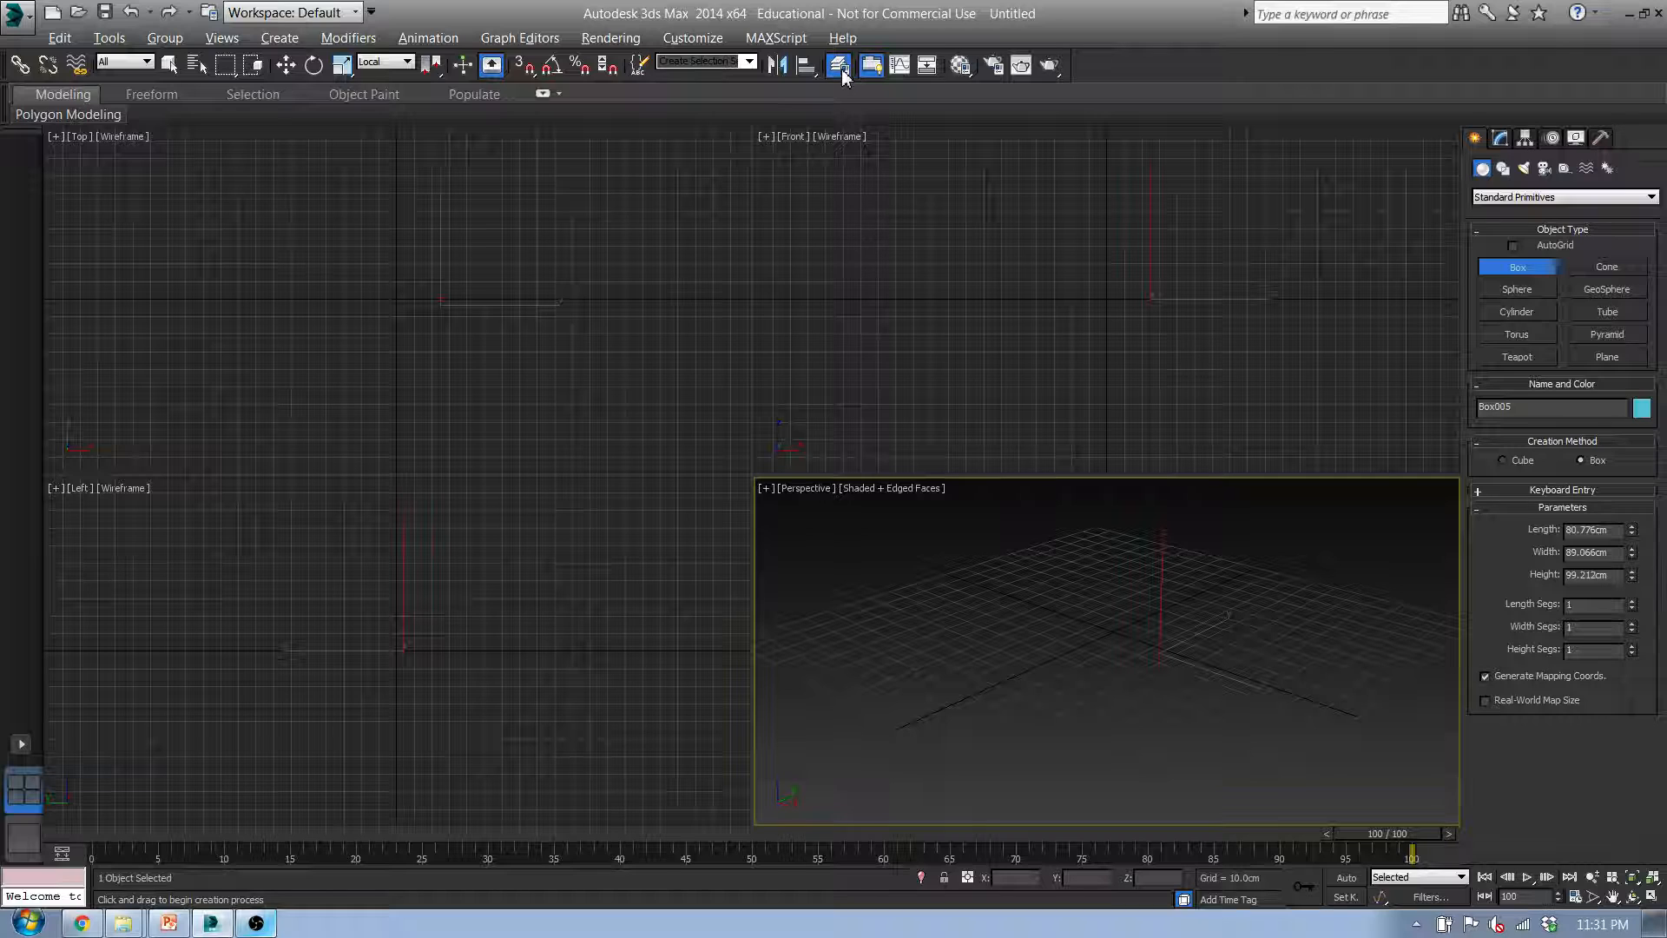
{"action": "left_click", "coordinate": [804, 426]}
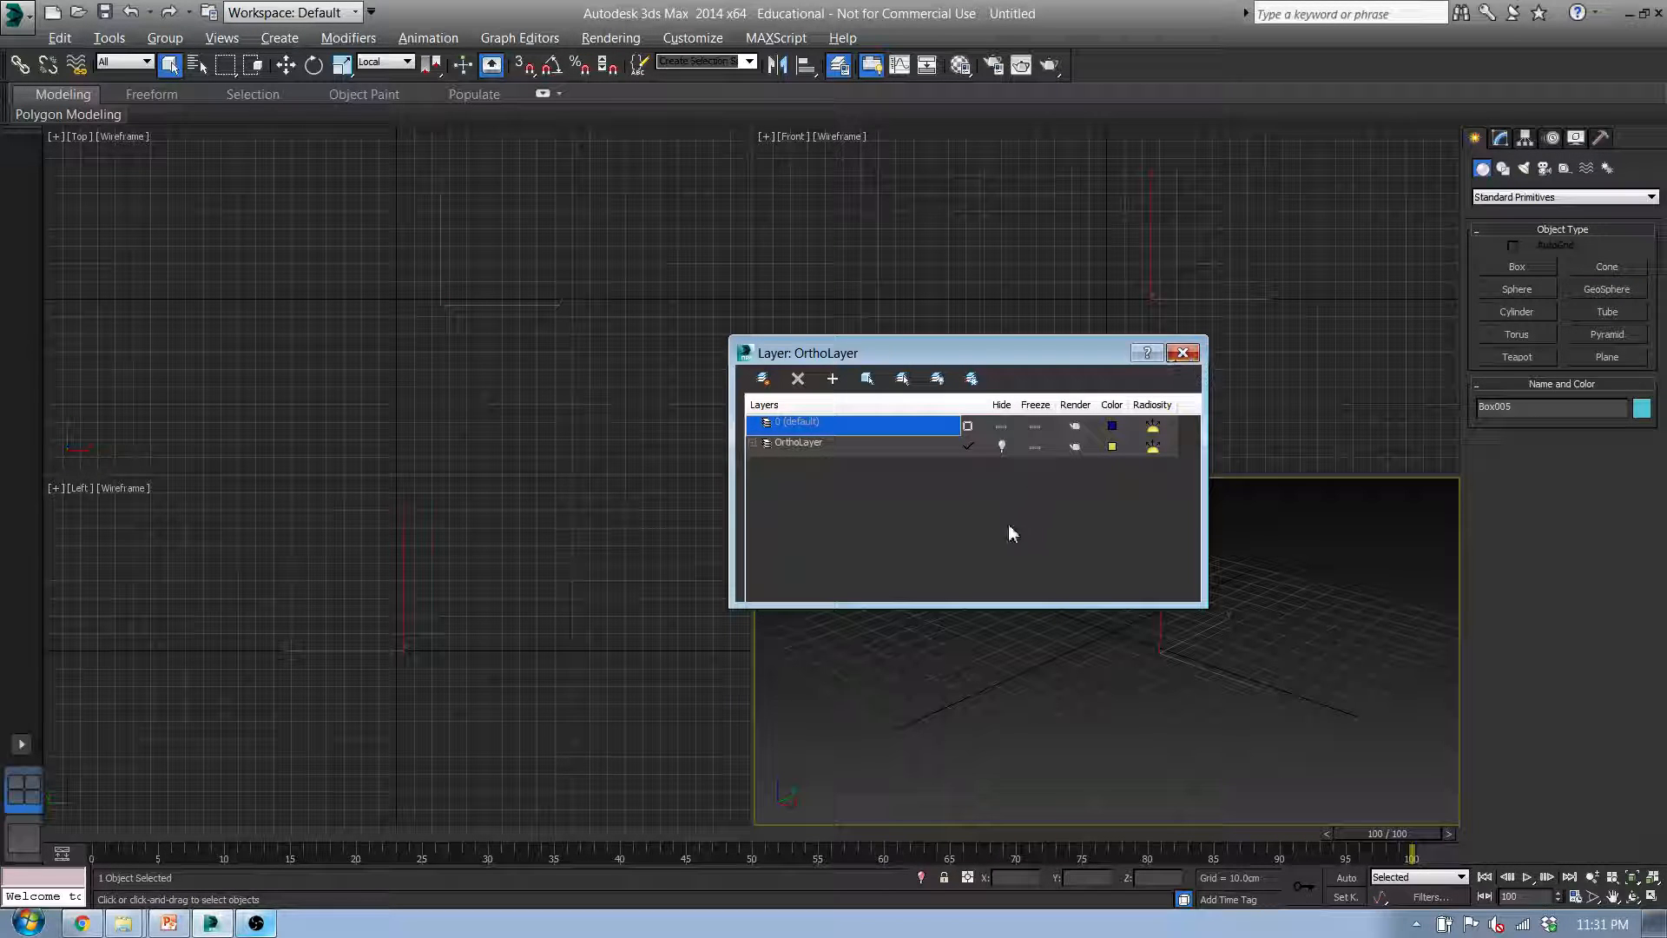
{"action": "left_click", "coordinate": [967, 425]}
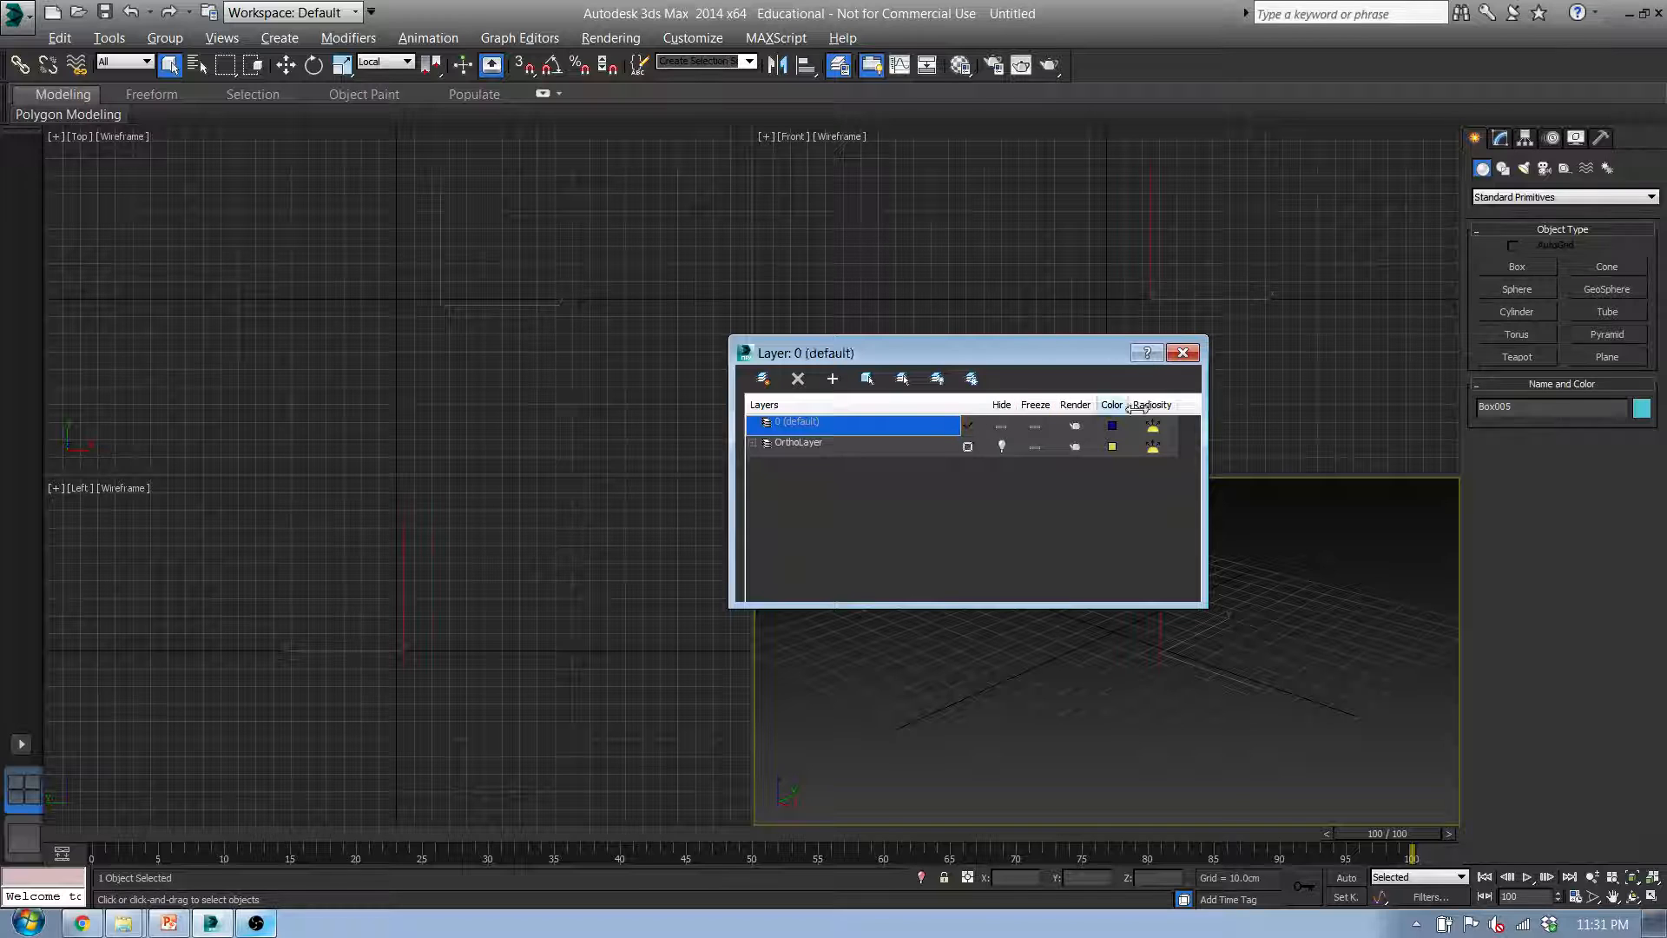
{"action": "left_click", "coordinate": [1182, 353]}
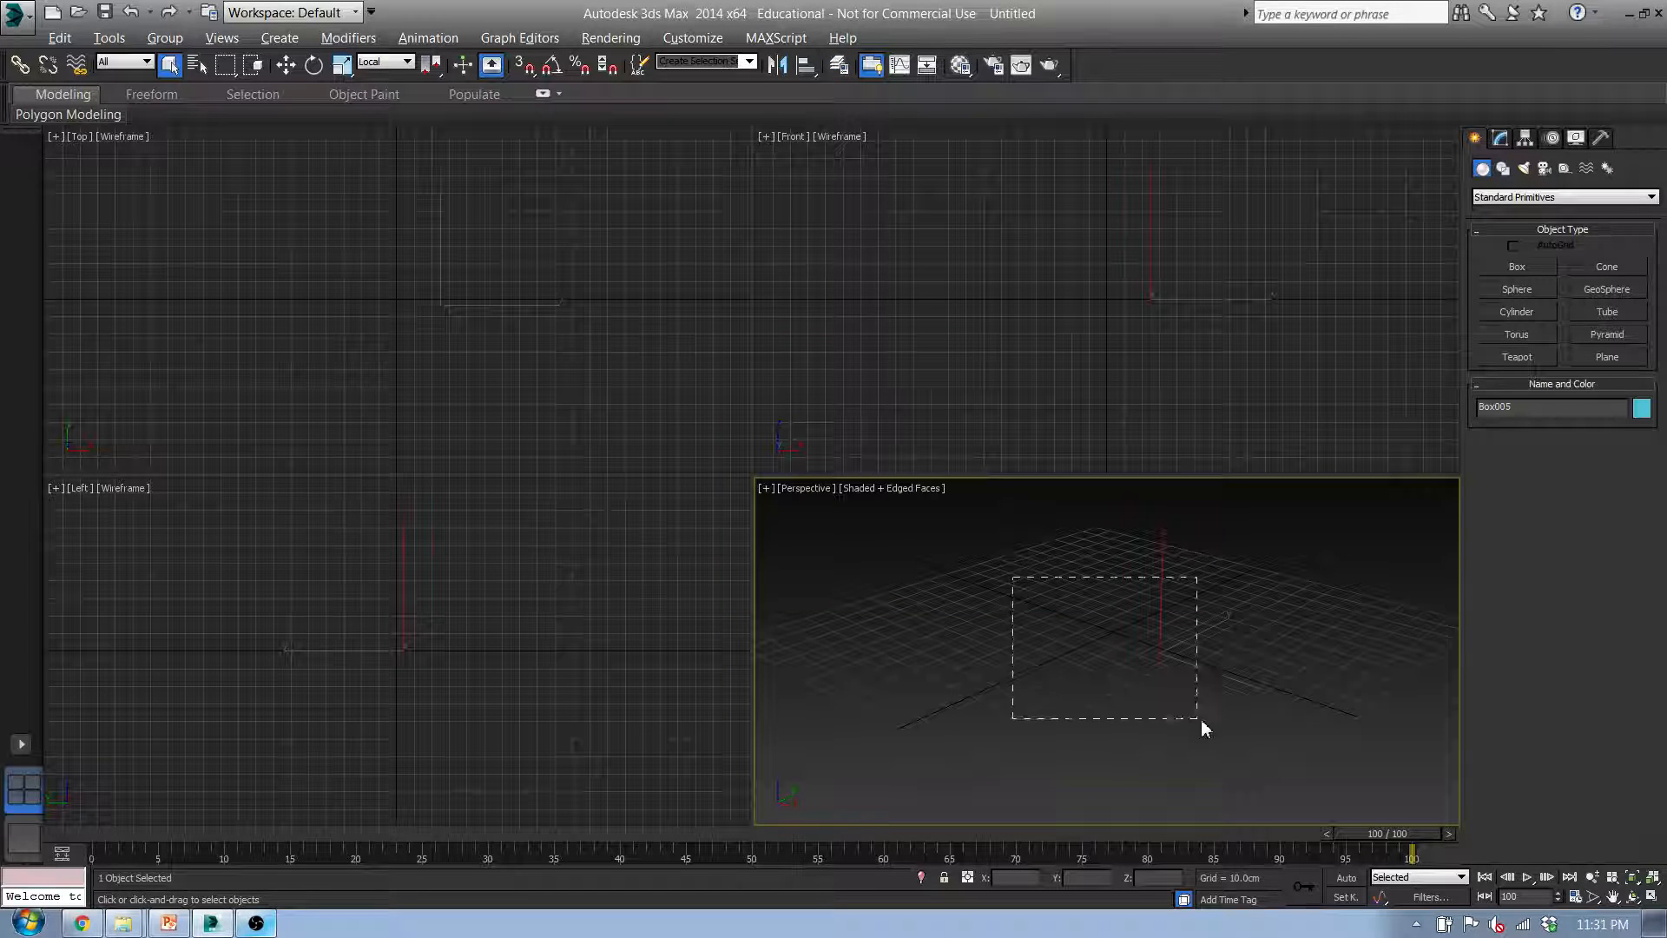
{"action": "left_click_drag", "start_coordinate": [1201, 728], "coordinate": [1200, 726]}
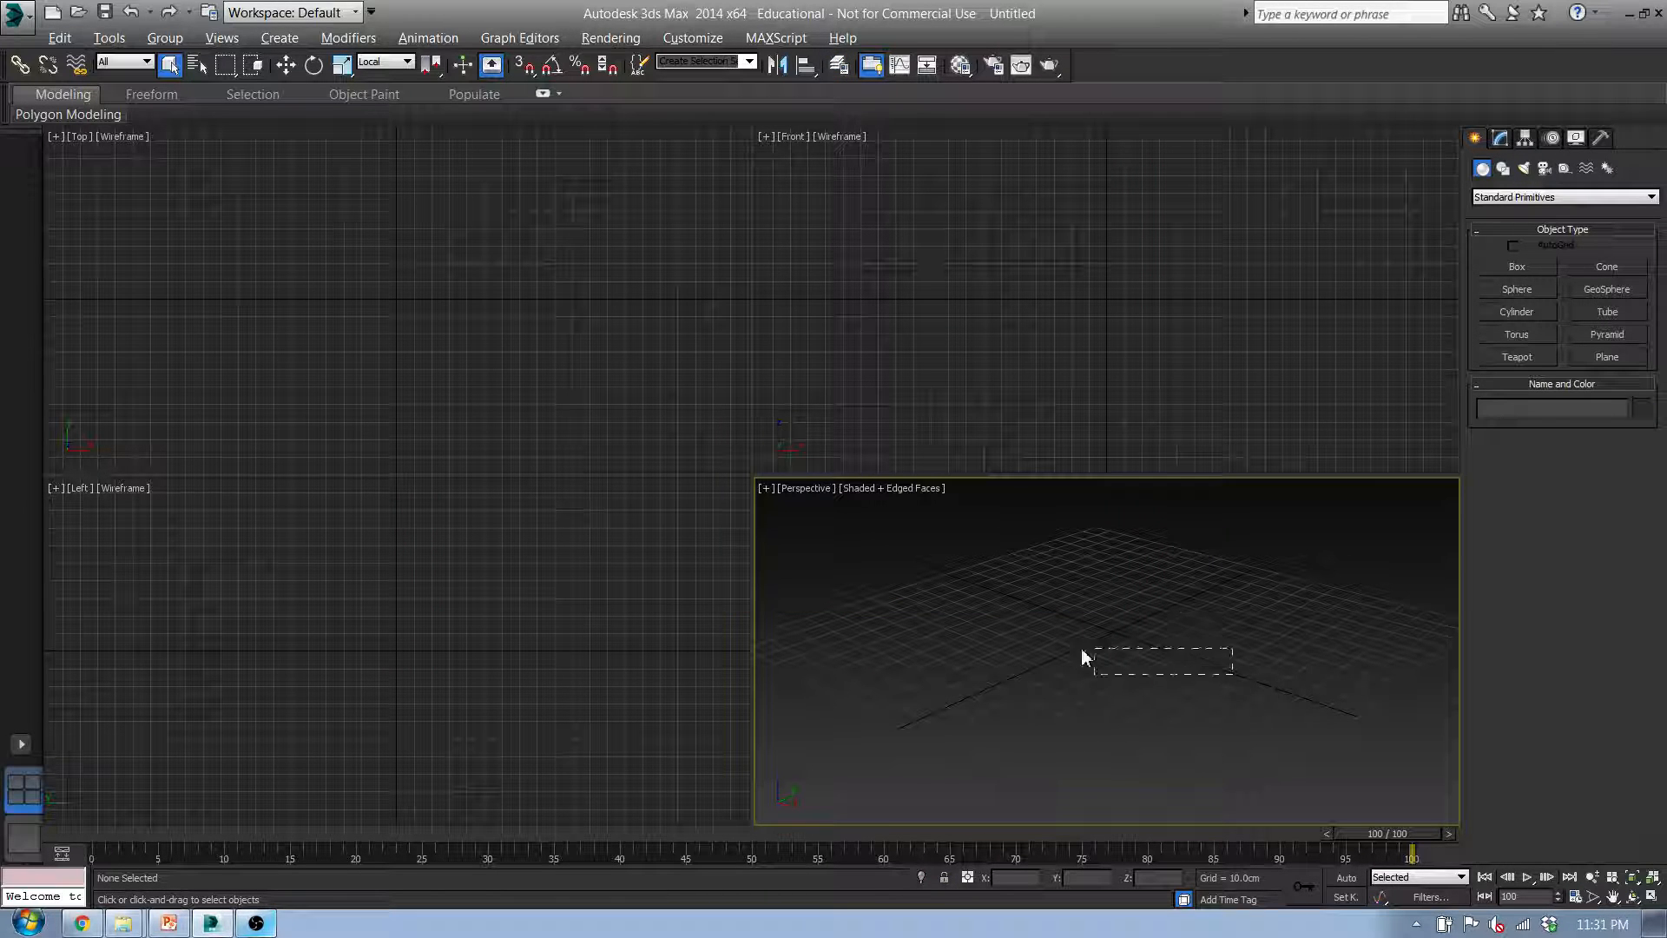
{"action": "left_click_drag", "start_coordinate": [1081, 648], "coordinate": [1077, 648]}
Create a pointed cone in the Perspective view with a base radius of about 47 cm and a height of about 40 cm
{"action": "left_click_drag", "start_coordinate": [1176, 607], "coordinate": [1155, 644]}
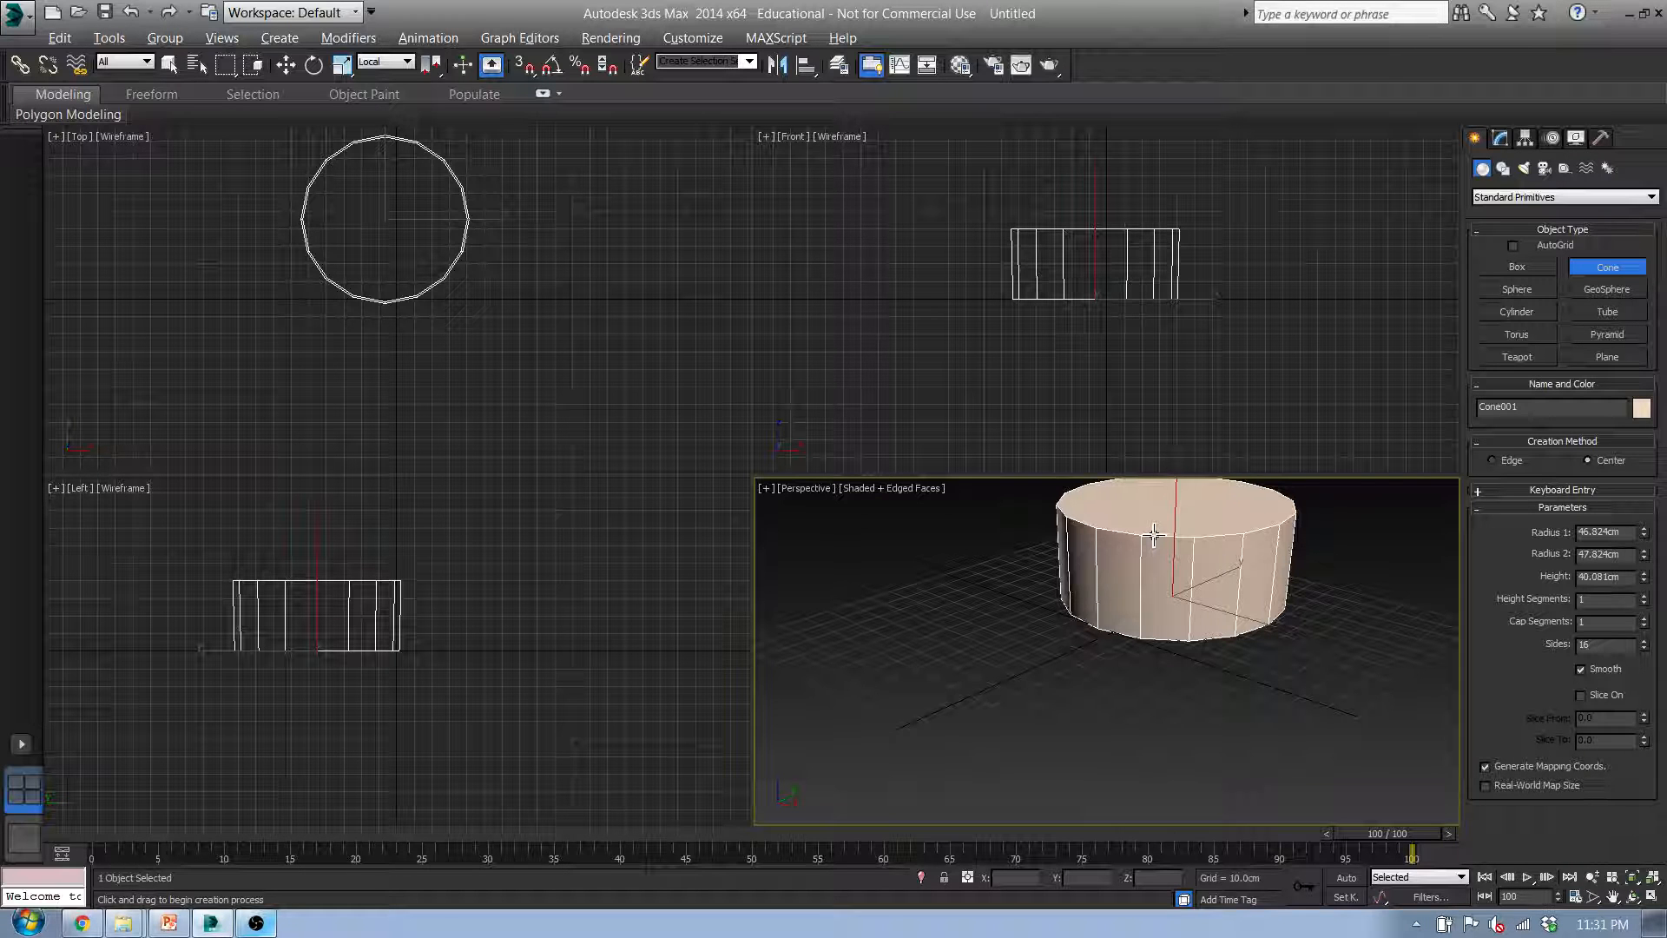
{"action": "left_click", "coordinate": [1154, 534]}
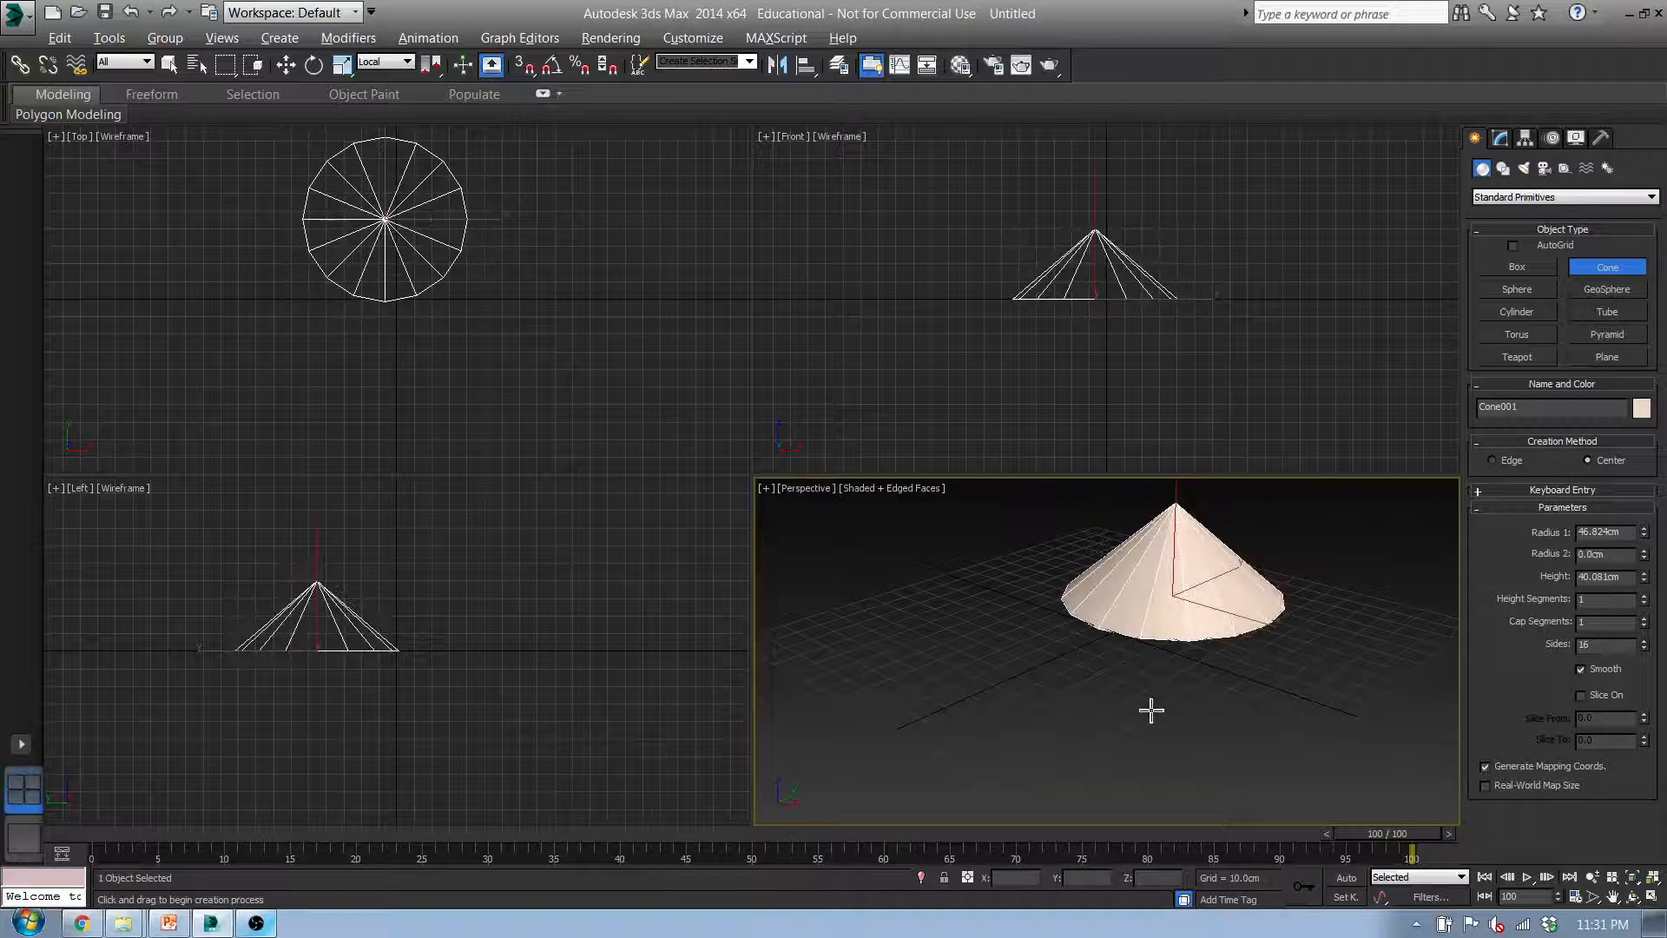
{"action": "middle_click_drag", "start_coordinate": [1177, 599], "coordinate": [1068, 666]}
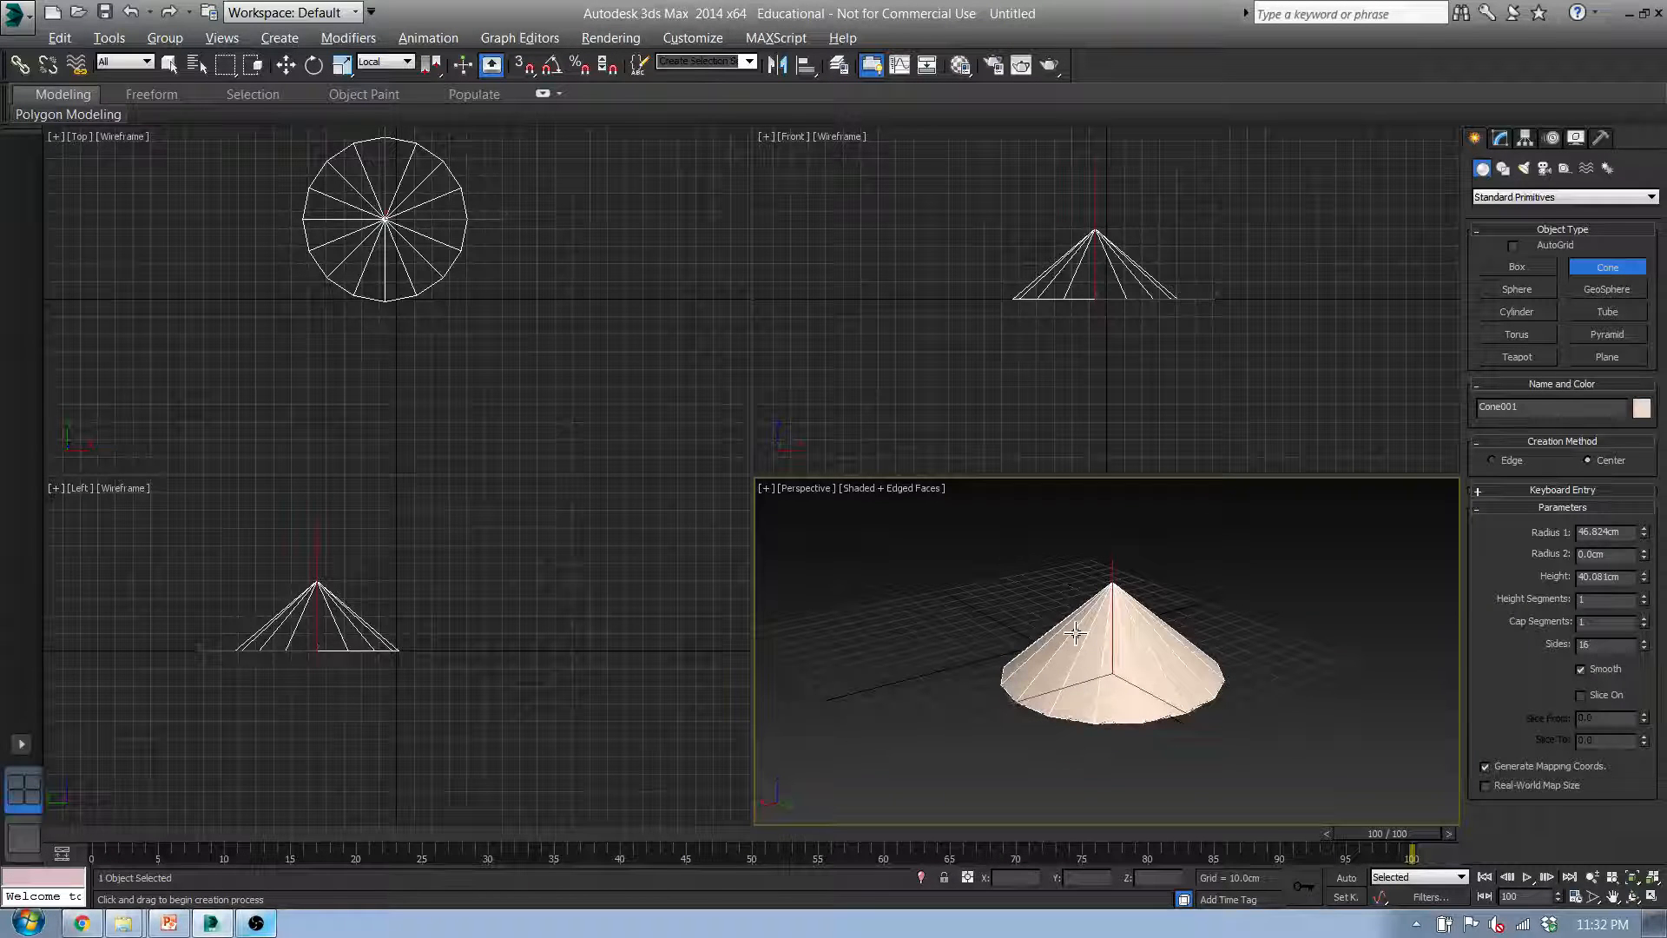
{"action": "middle_click_drag", "start_coordinate": [1250, 638], "coordinate": [1002, 717], "text": "alt"}
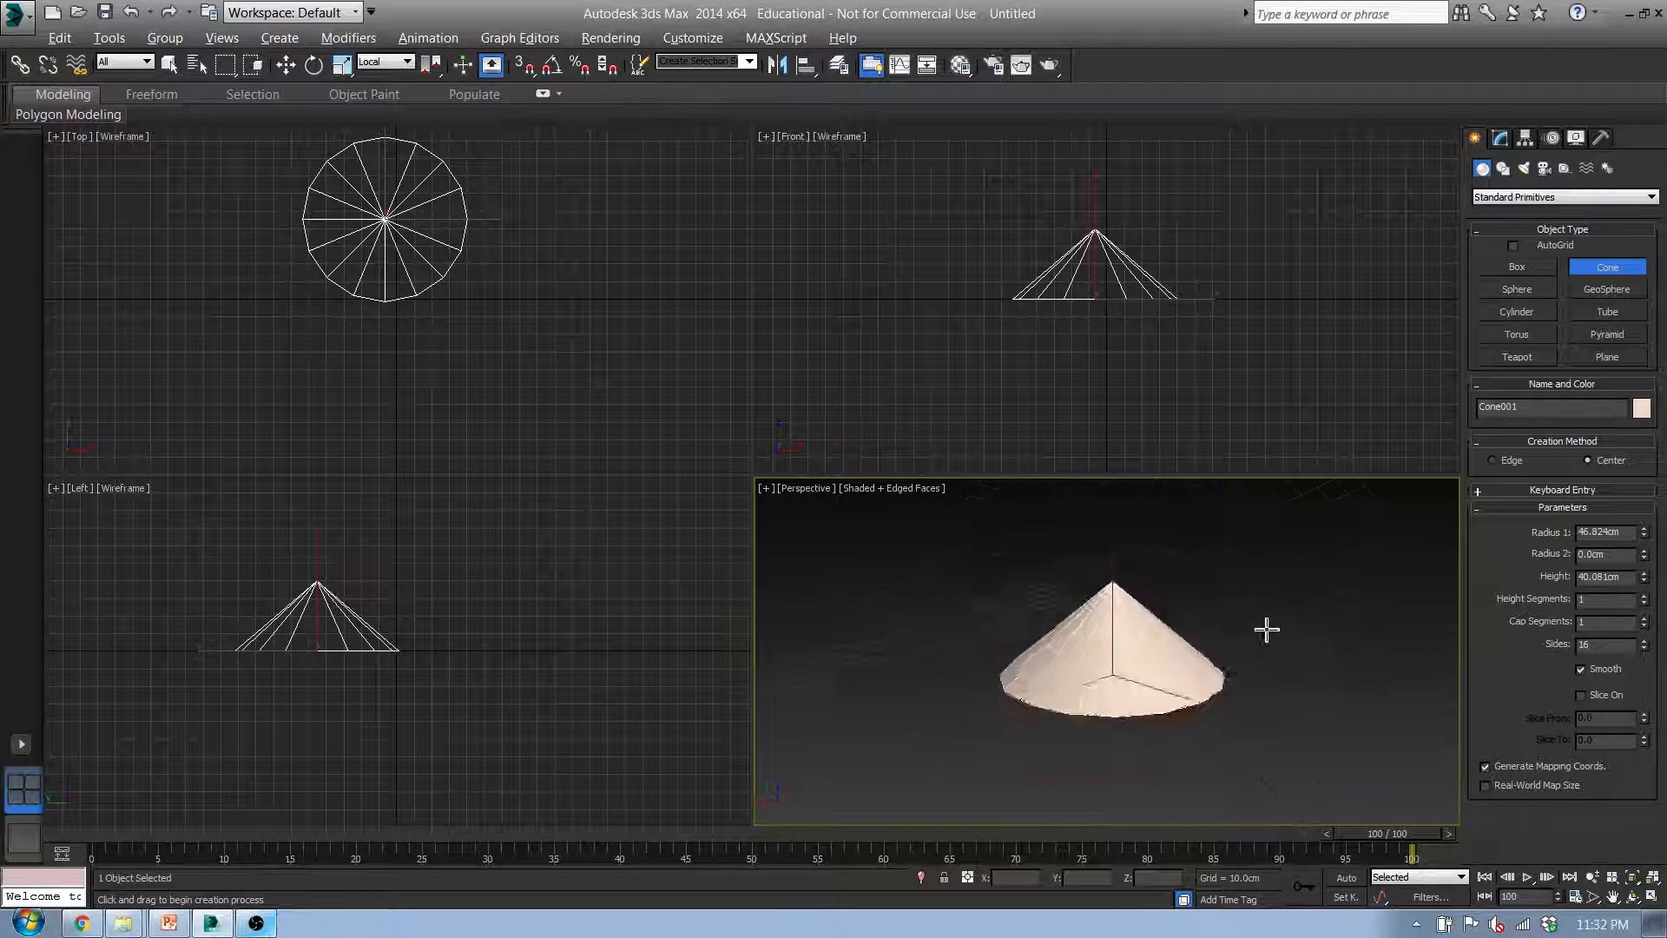
{"action": "mouse_move", "coordinate": [1266, 631]}
{"action": "middle_mouse_down", "text": "alt"}
{"action": "mouse_move", "coordinate": [1332, 599]}
{"action": "mouse_move", "coordinate": [1247, 602]}
{"action": "mouse_move", "coordinate": [1277, 663]}
{"action": "mouse_move", "coordinate": [1406, 618]}
{"action": "mouse_move", "coordinate": [1247, 595]}
{"action": "mouse_move", "coordinate": [1318, 600]}
{"action": "mouse_move", "coordinate": [1261, 614]}
{"action": "mouse_move", "coordinate": [1298, 618]}
{"action": "middle_mouse_up", "text": "alt"}
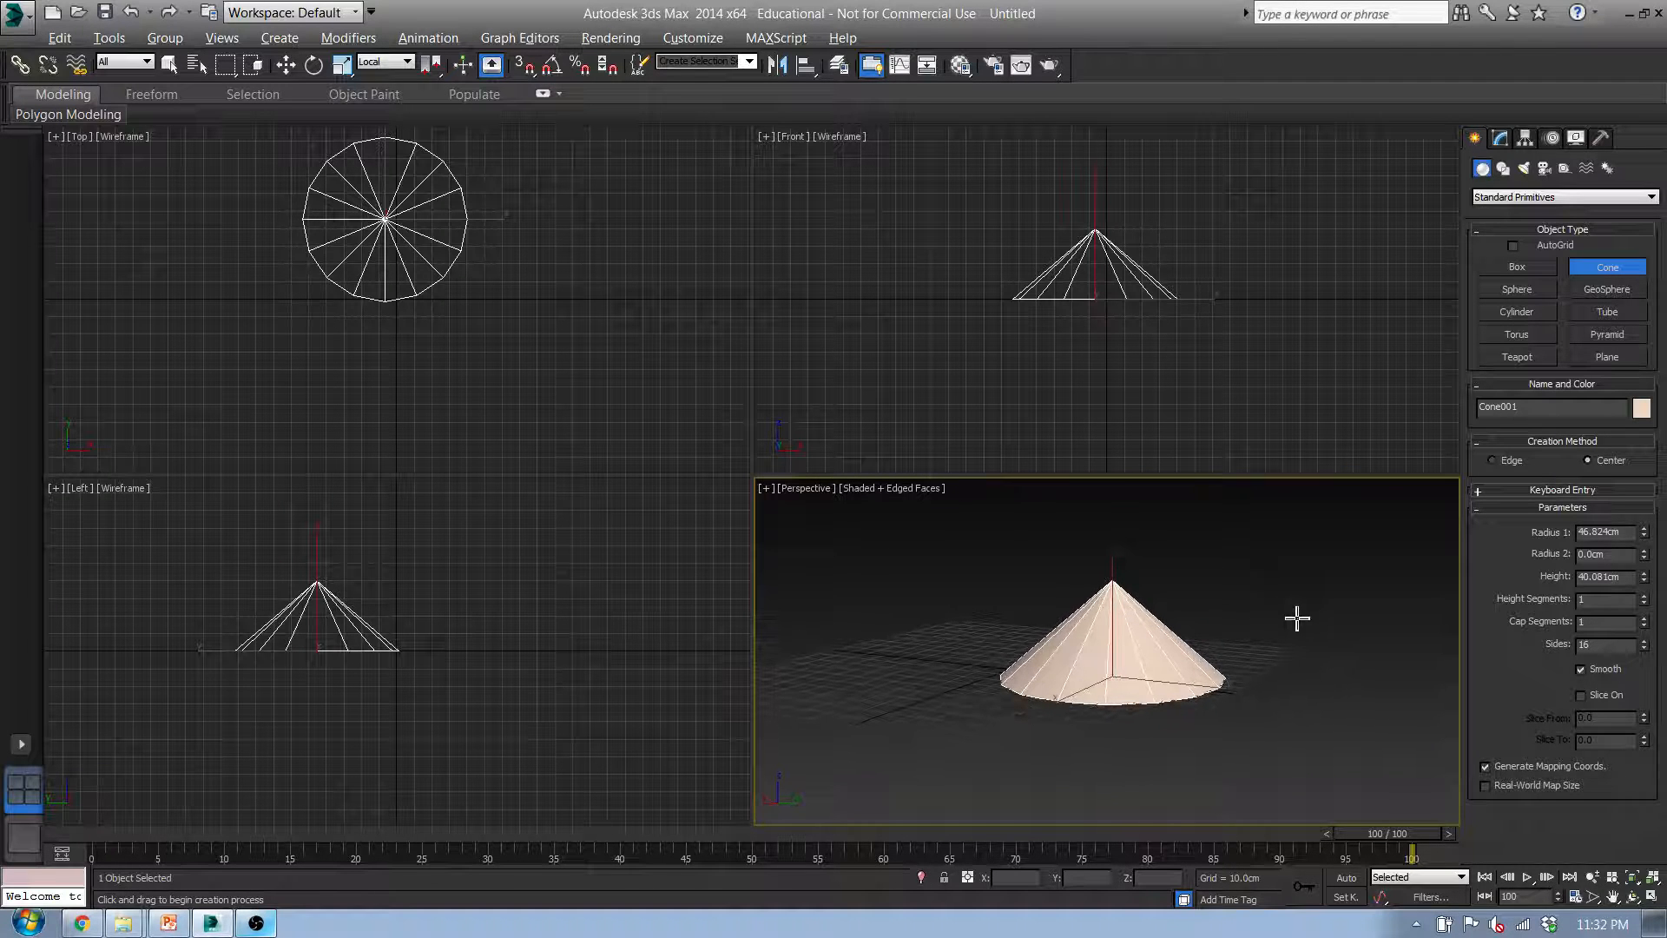
{"action": "middle_click_drag", "start_coordinate": [402, 219], "coordinate": [428, 274]}
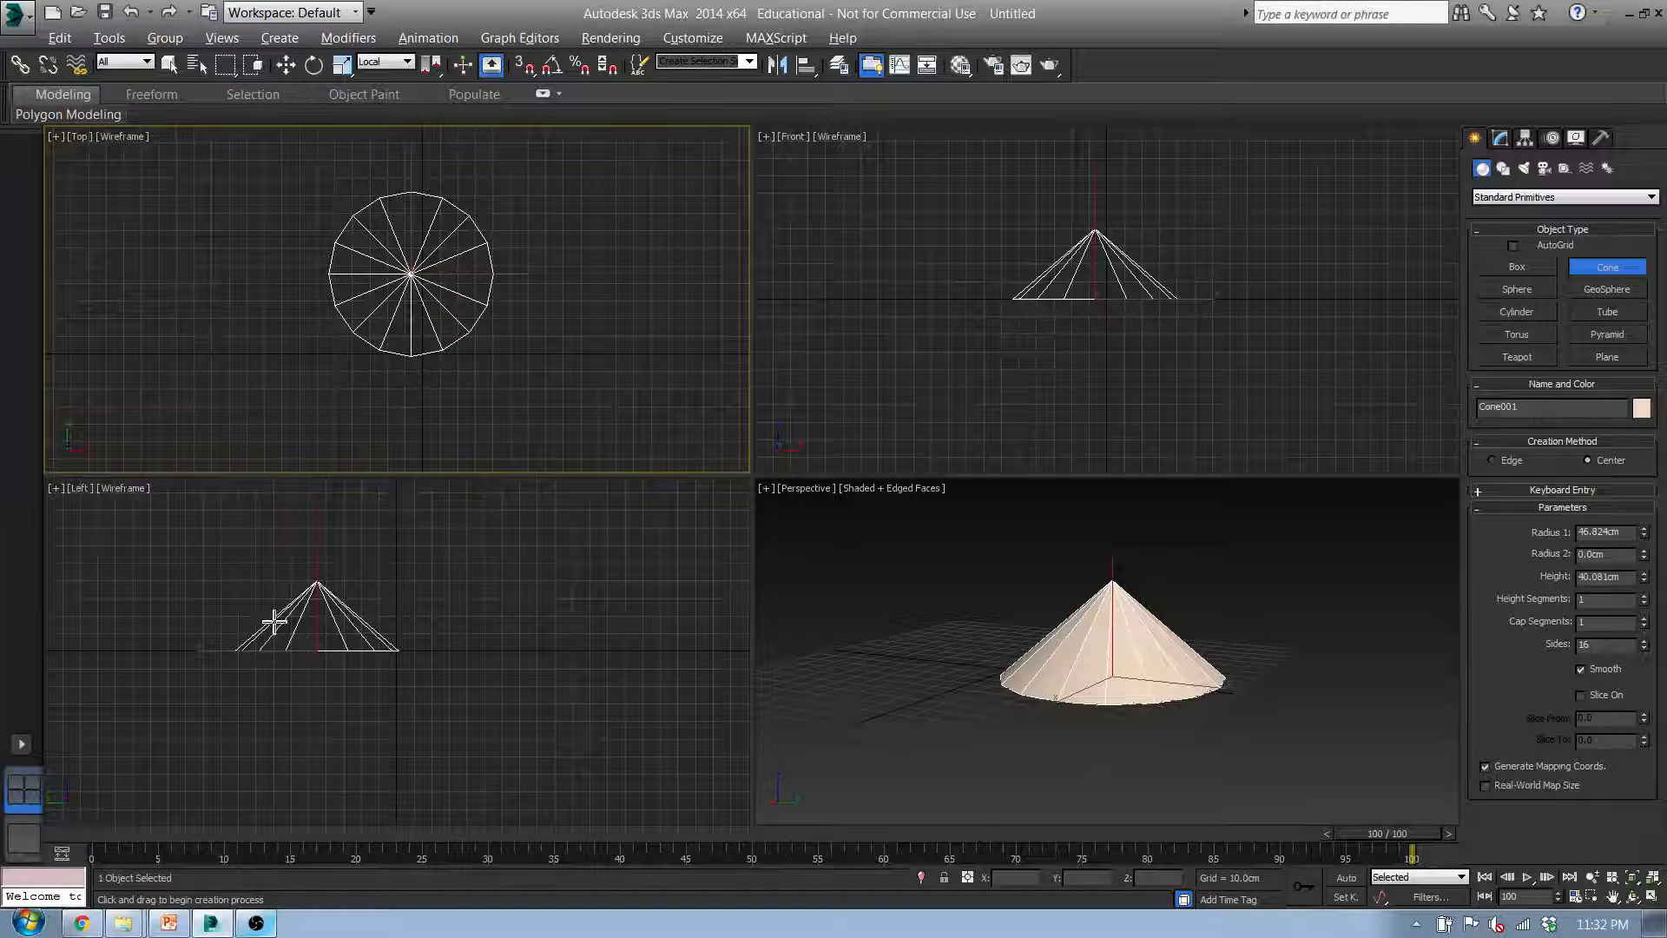
Orbit the Perspective view around the cone, and activate the Top, Front, Left and Perspective viewports in turn
{"action": "middle_click_drag", "start_coordinate": [1164, 734], "coordinate": [1175, 673], "text": "alt"}
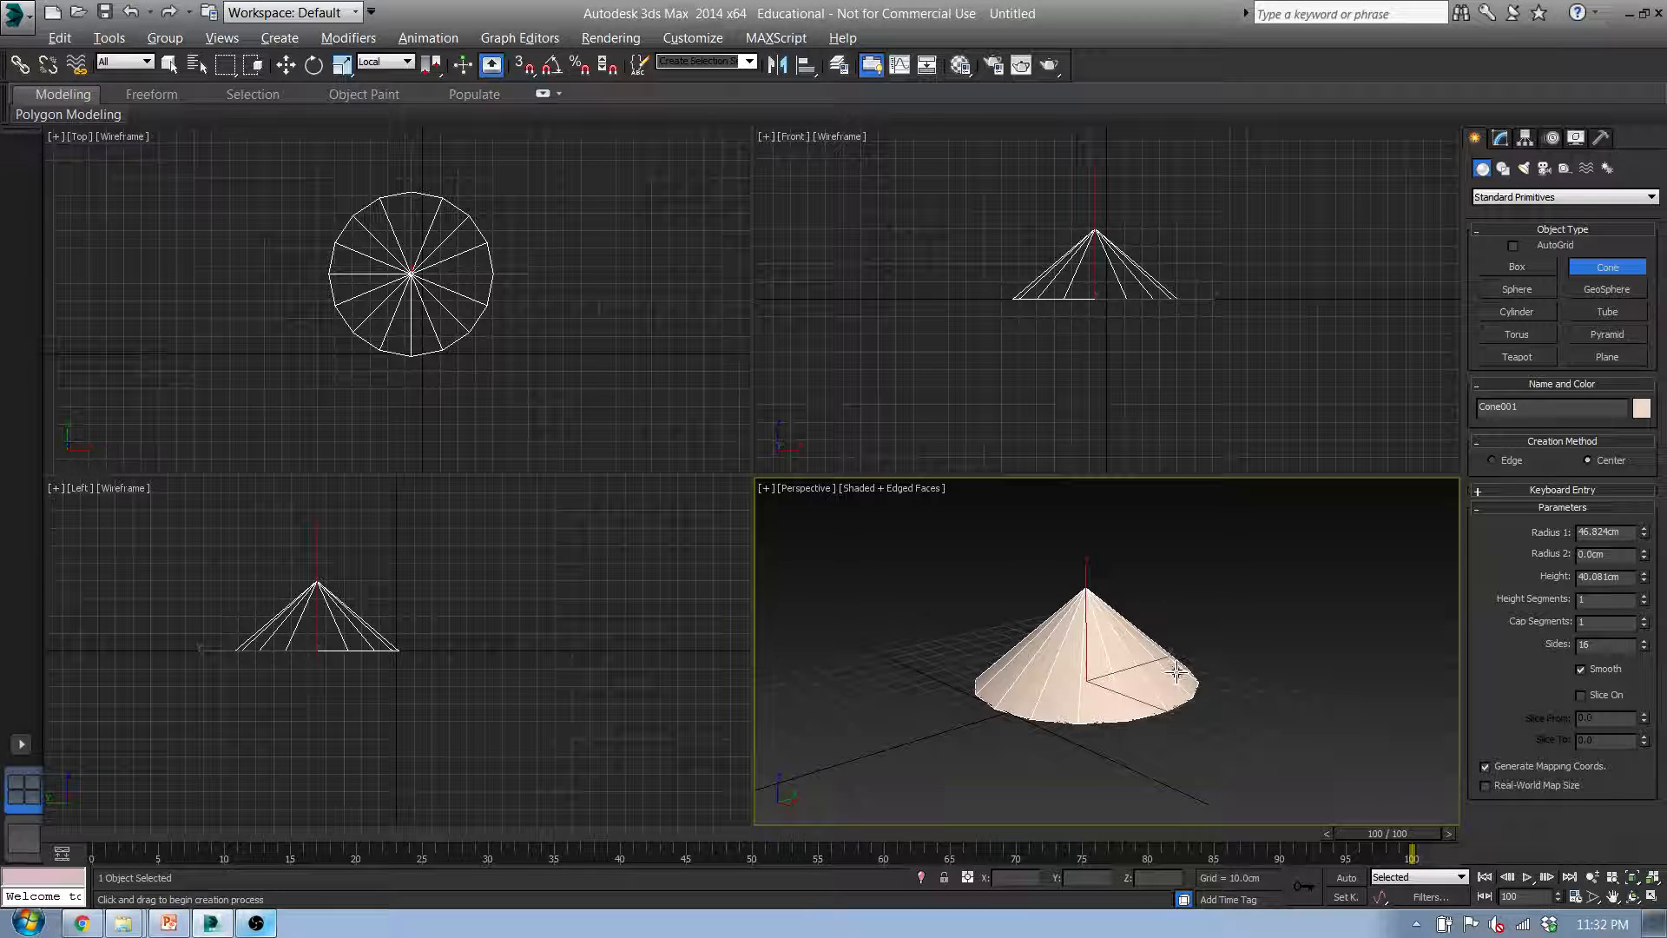
{"action": "left_click", "coordinate": [910, 366]}
{"action": "left_click", "coordinate": [589, 387]}
{"action": "left_click", "coordinate": [590, 632]}
{"action": "left_click", "coordinate": [596, 385]}
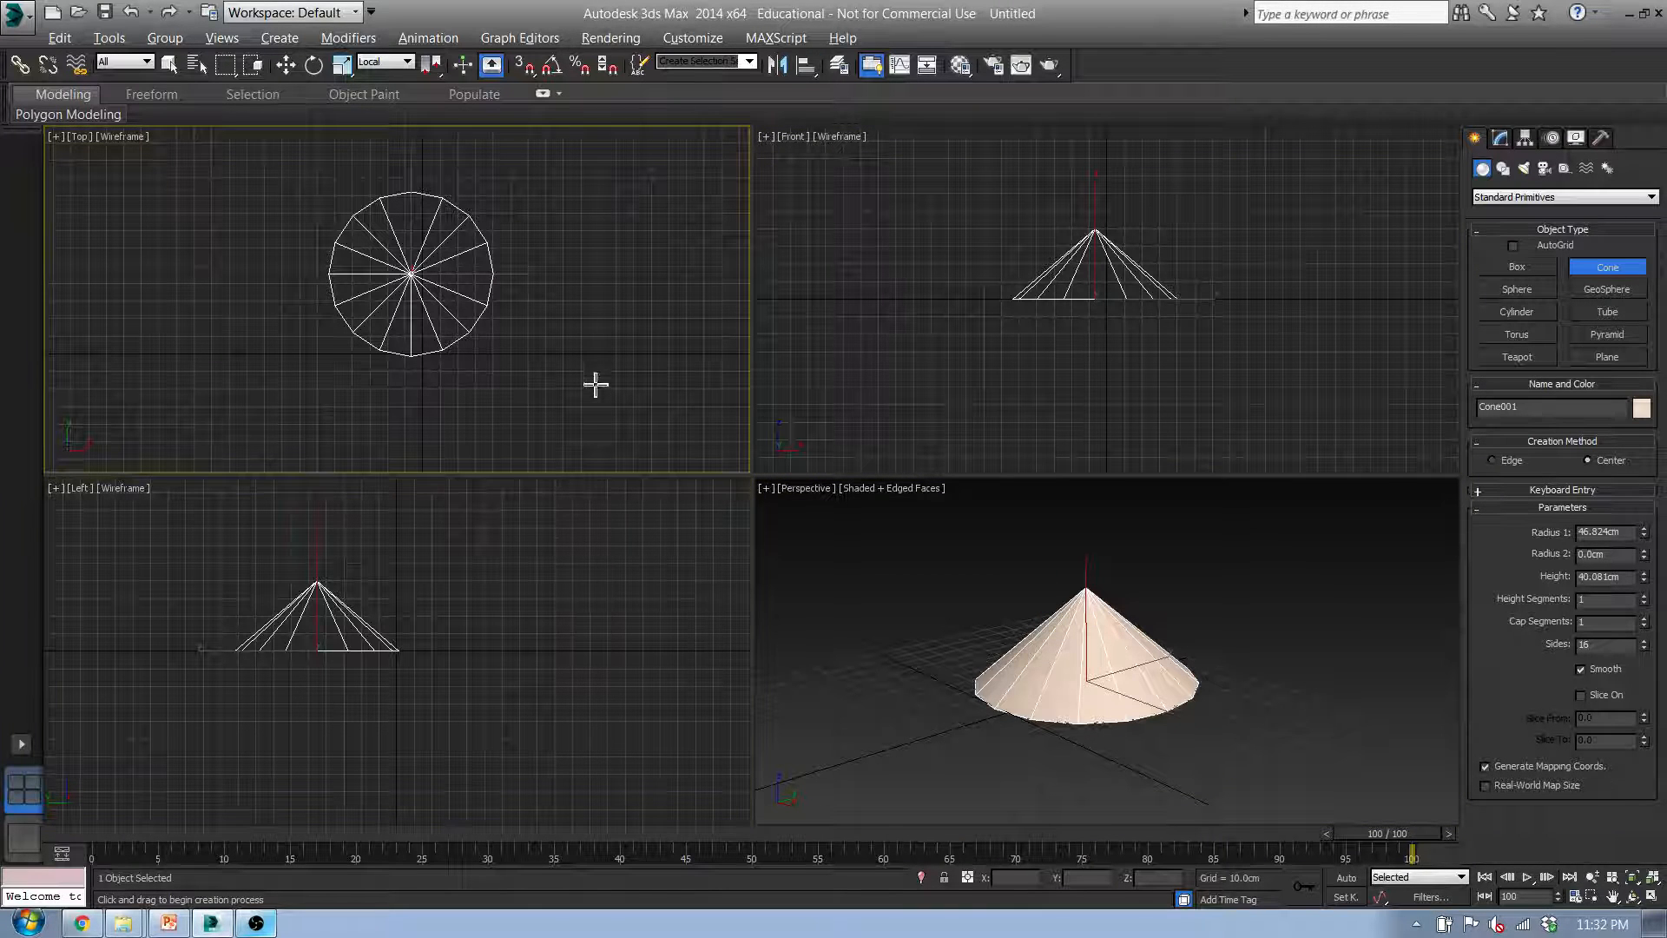
{"action": "left_click", "coordinate": [889, 373]}
{"action": "left_click", "coordinate": [948, 566]}
{"action": "left_click", "coordinate": [711, 581]}
{"action": "left_click", "coordinate": [670, 380]}
{"action": "left_click", "coordinate": [912, 373]}
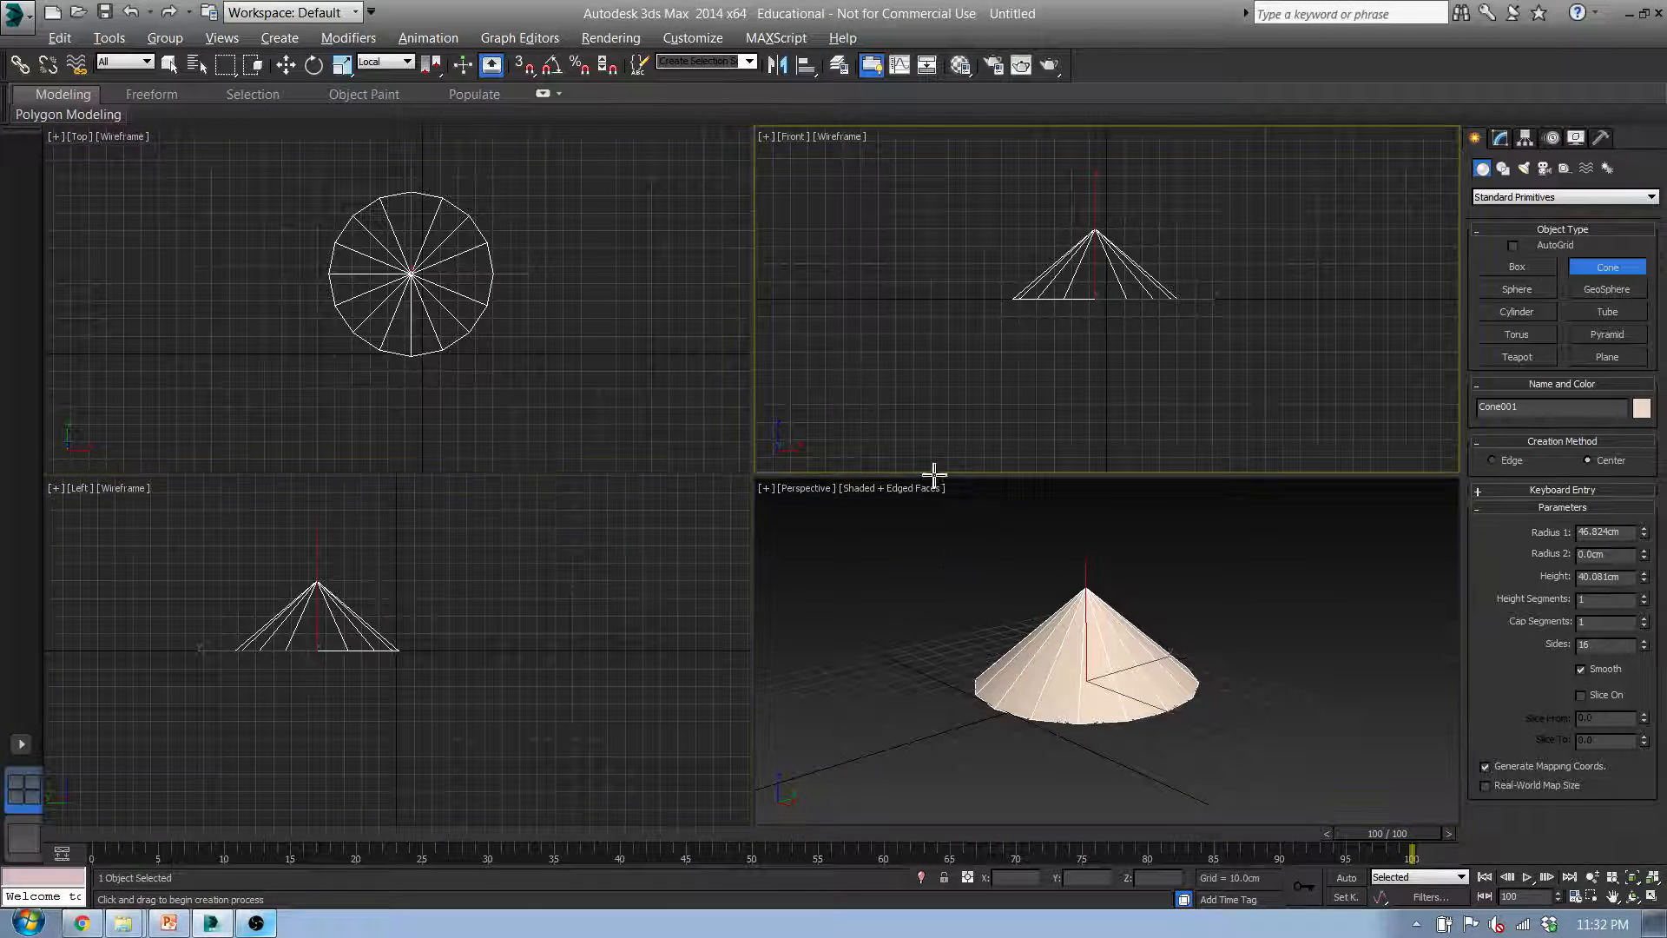
{"action": "left_click", "coordinate": [930, 576]}
{"action": "left_click", "coordinate": [673, 591]}
{"action": "left_click", "coordinate": [711, 377]}
{"action": "left_click", "coordinate": [891, 367]}
{"action": "left_click", "coordinate": [922, 540]}
{"action": "left_click", "coordinate": [696, 581]}
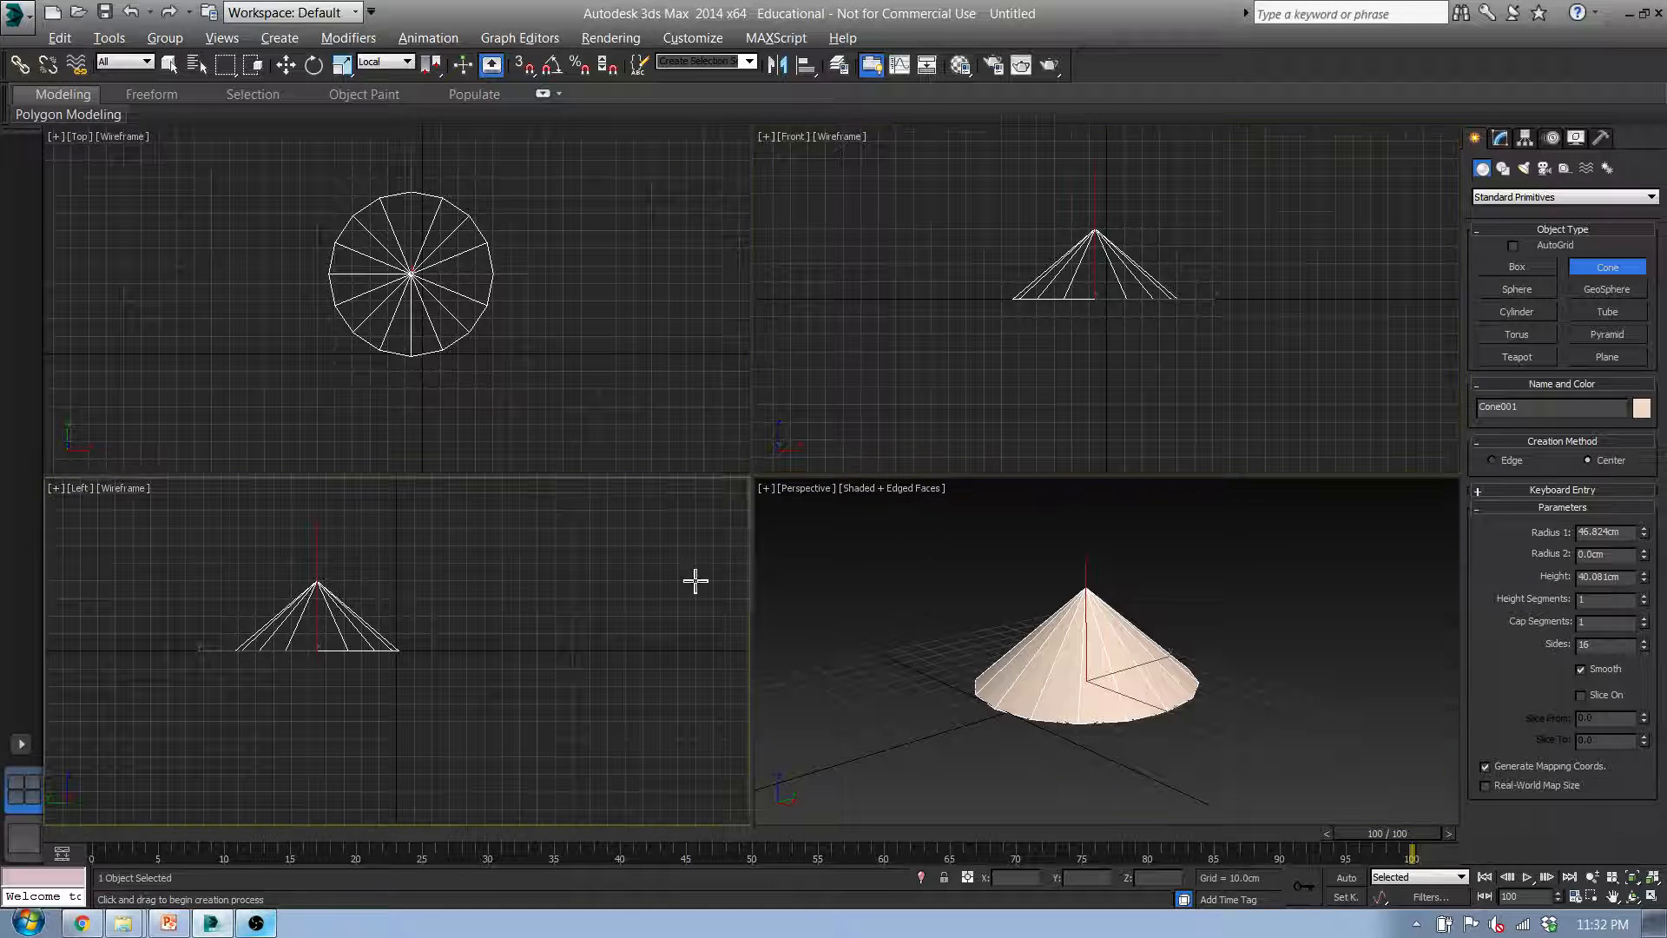
{"action": "left_click", "coordinate": [884, 592]}
{"action": "left_click", "coordinate": [886, 397]}
{"action": "left_click", "coordinate": [643, 417]}
{"action": "left_click", "coordinate": [626, 523]}
{"action": "left_click", "coordinate": [904, 551]}
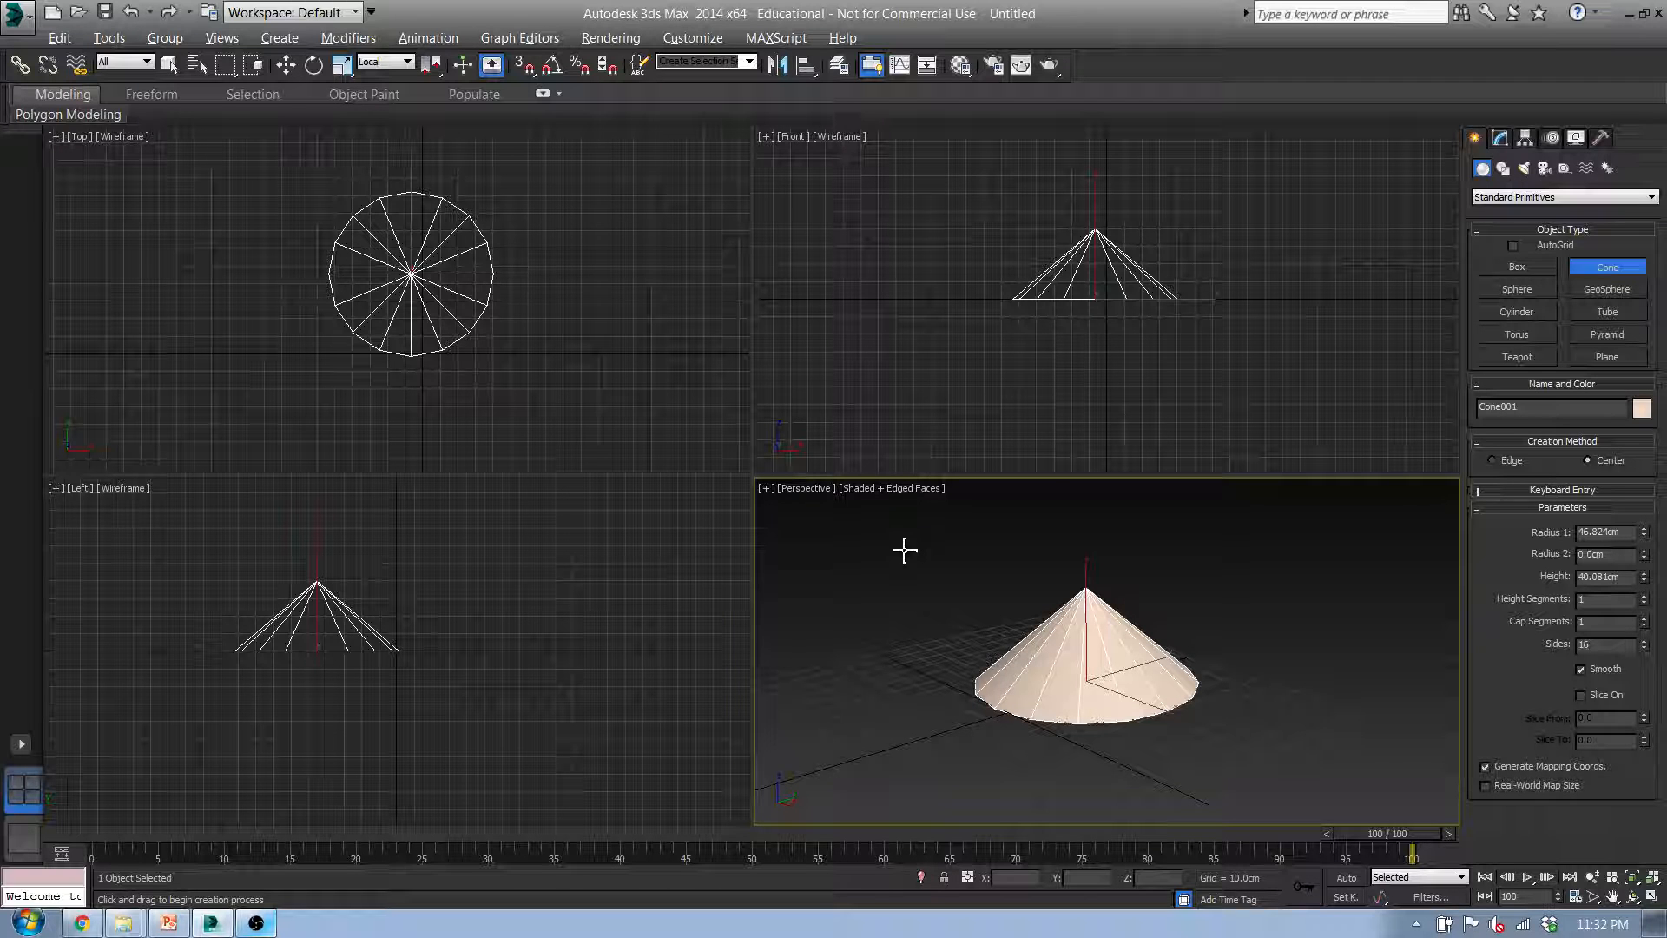
Maximize the Perspective viewport, orbit around the cone, and restore the four-viewport layout
{"action": "key", "text": "alt"}
{"action": "key", "text": "alt"}
{"action": "key", "text": "alt+w"}
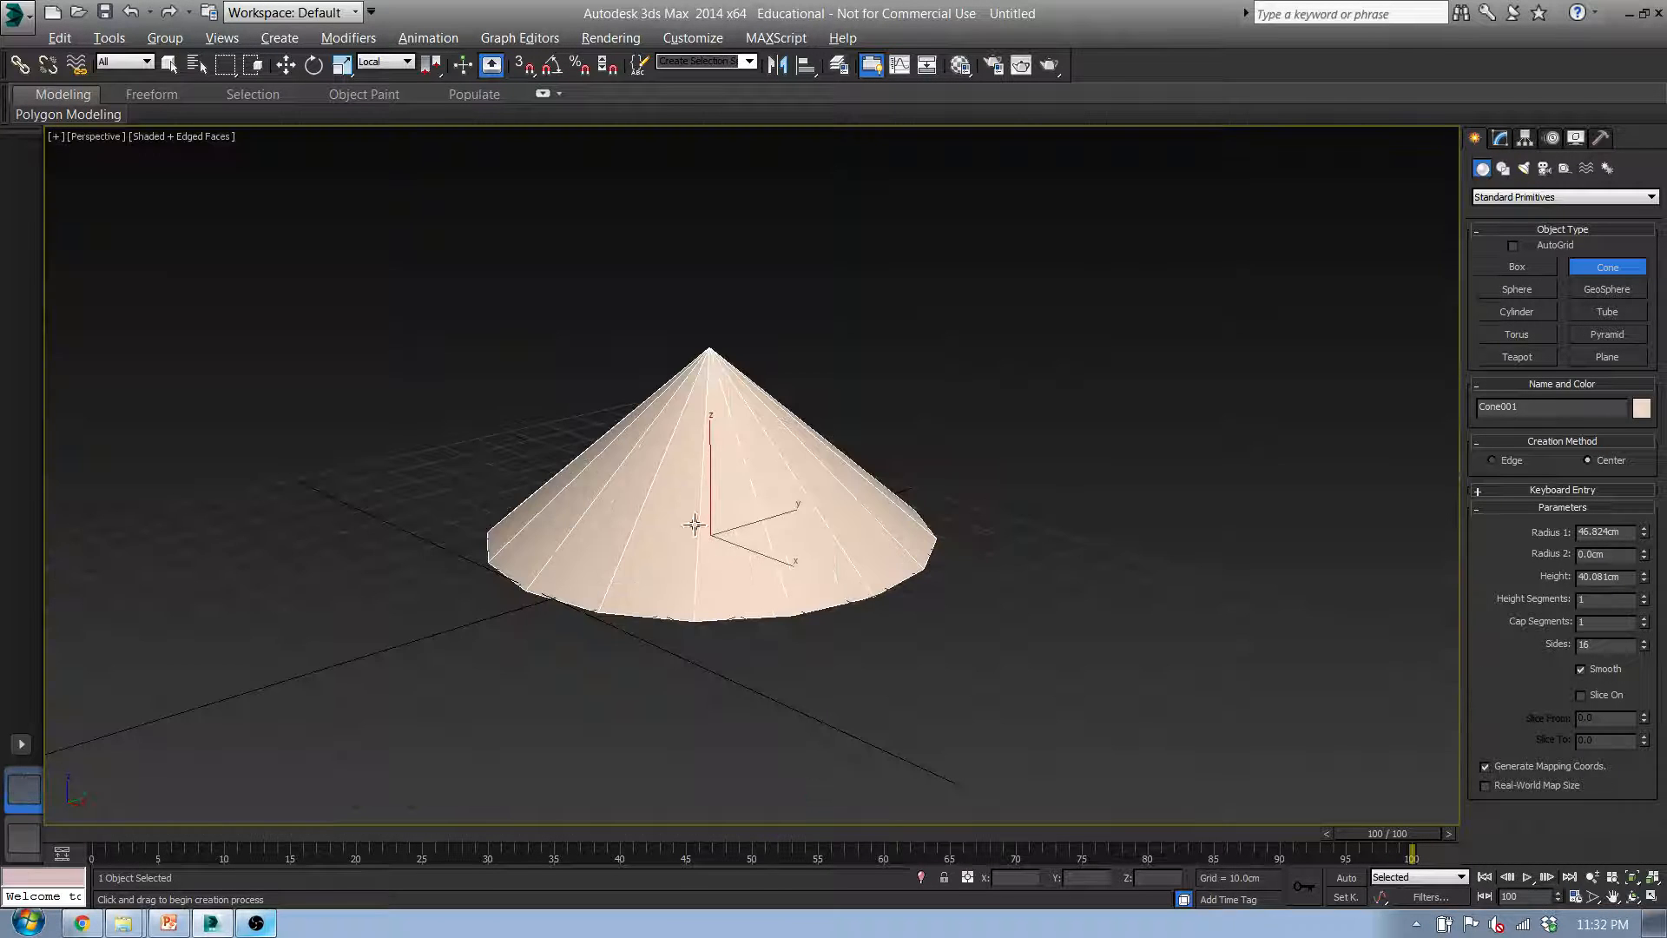
{"action": "middle_click_drag", "start_coordinate": [694, 523], "coordinate": [538, 486], "text": "alt"}
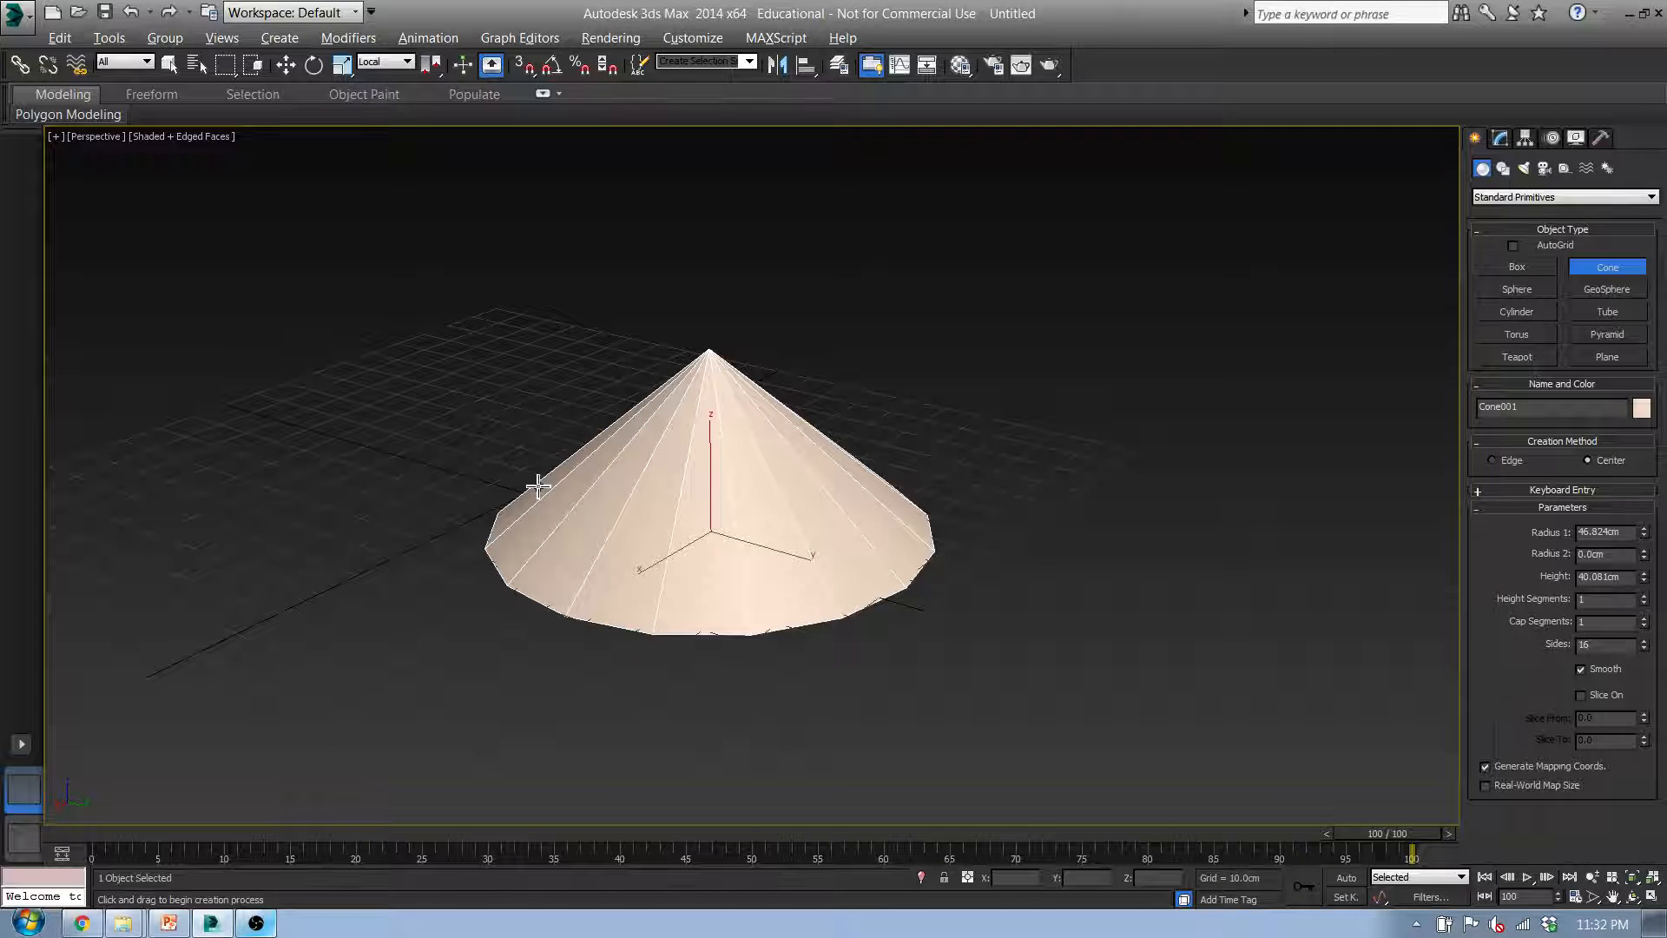
{"action": "key", "text": "alt+w"}
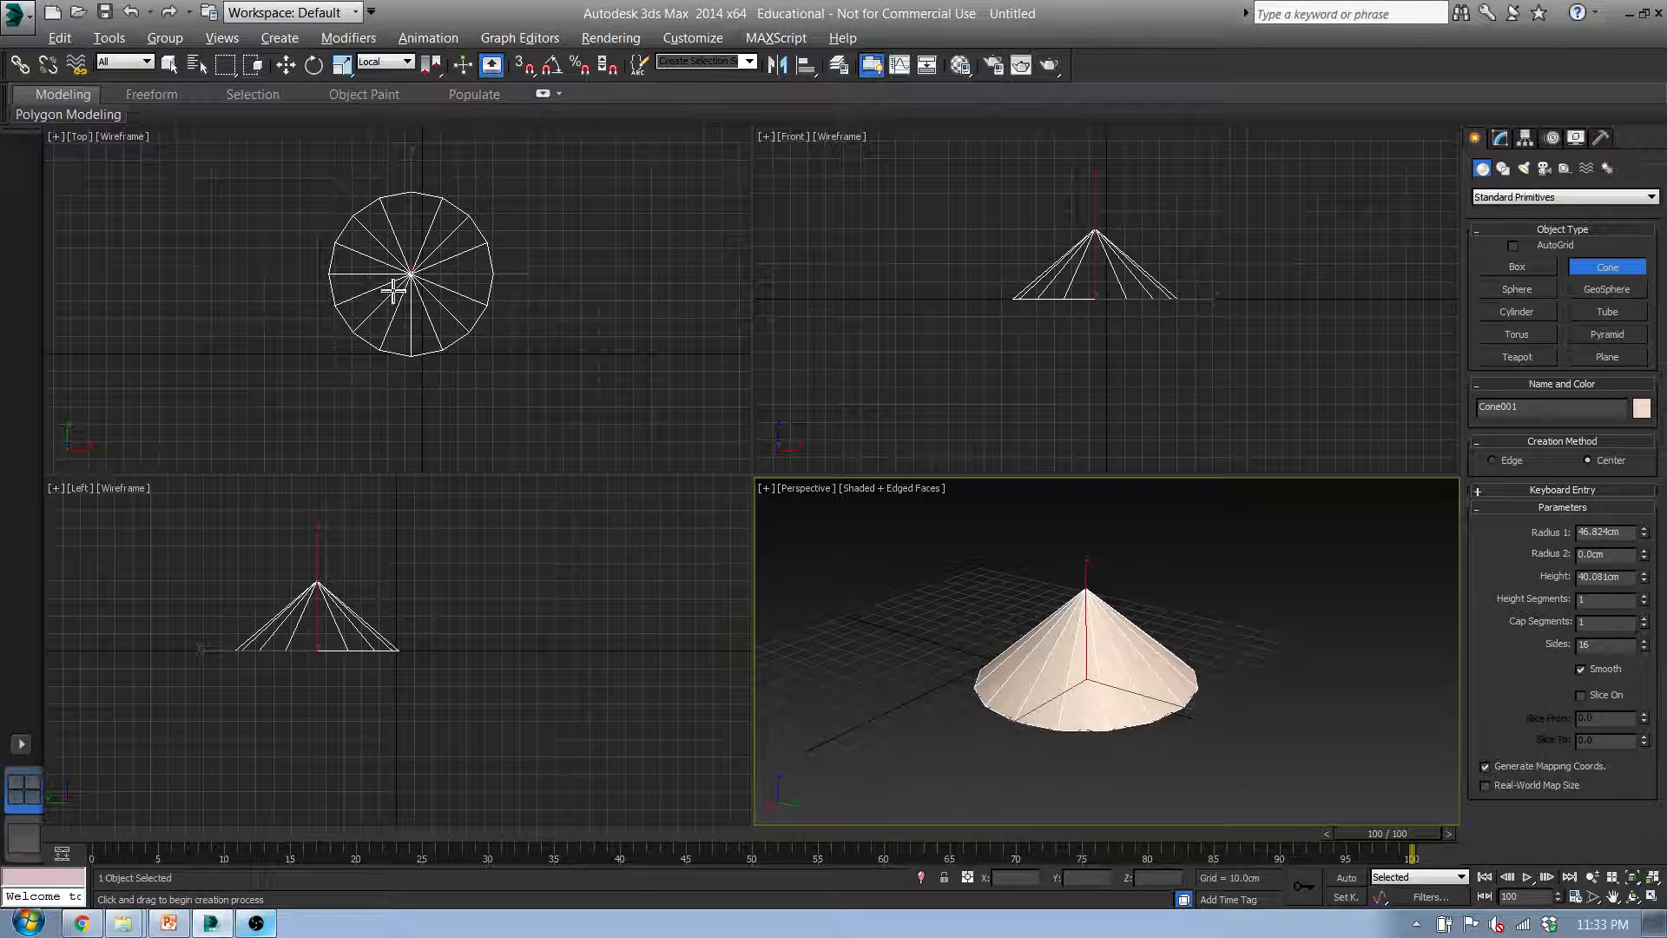
Try creating a second cone in the Top viewport with a base radius of about 86 cm and a height of about 73 cm, and undo it
{"action": "left_click", "coordinate": [602, 352]}
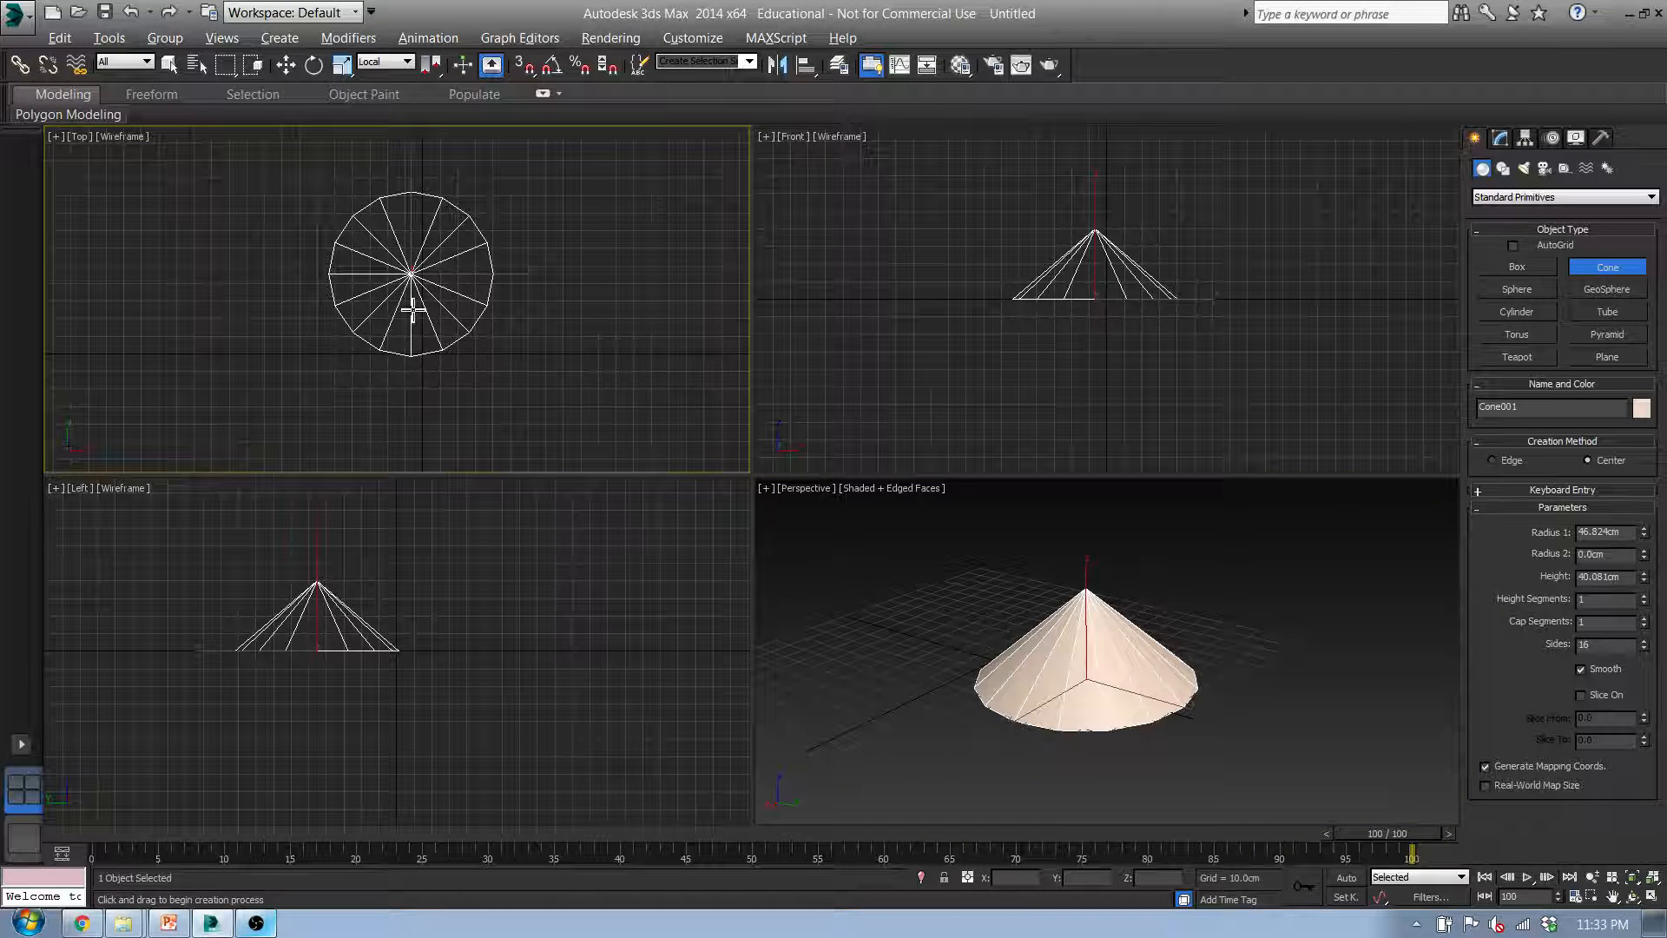
{"action": "left_click_drag", "start_coordinate": [398, 240], "coordinate": [268, 324]}
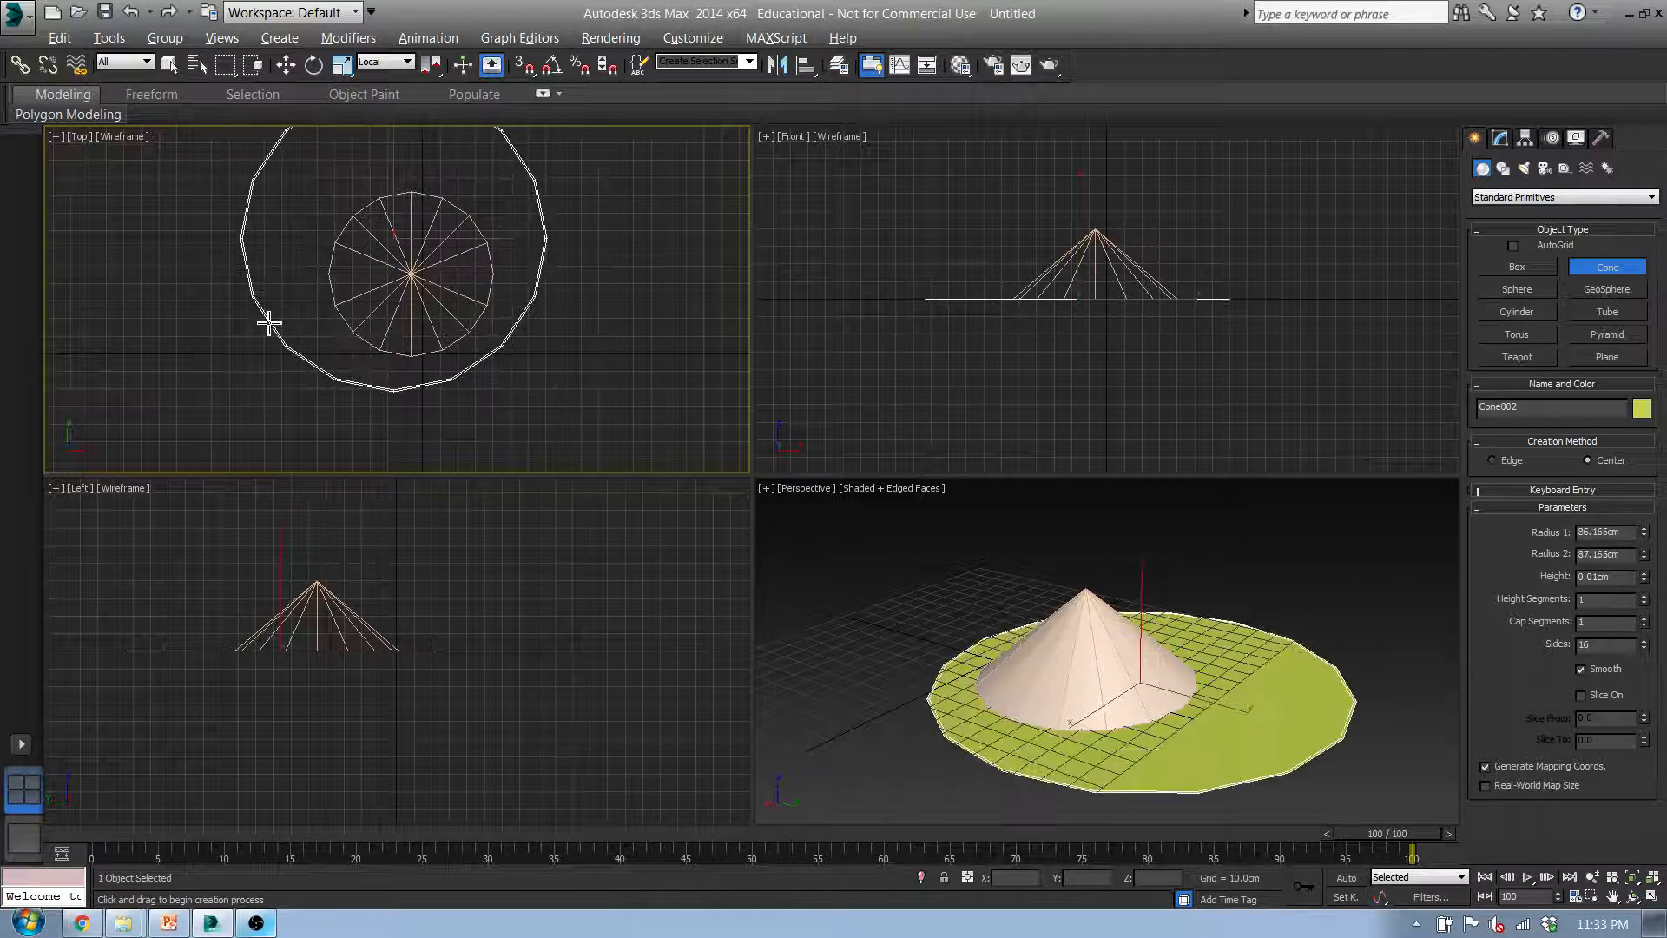
{"action": "left_click", "coordinate": [303, 195]}
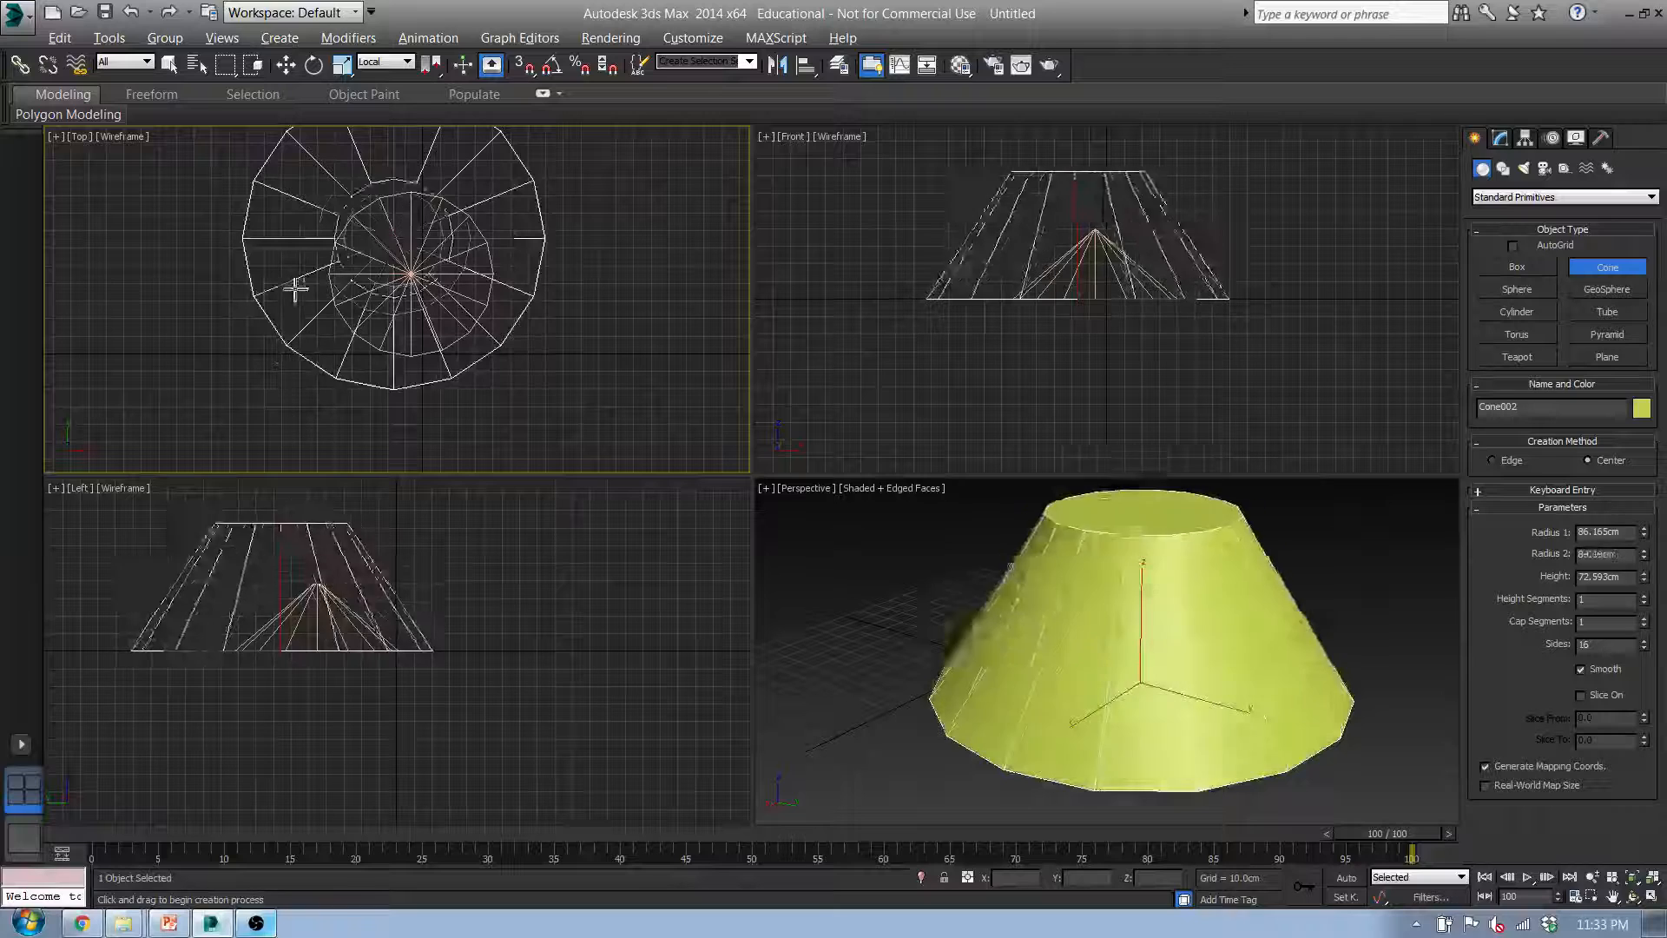
{"action": "key", "text": "ctrl+z"}
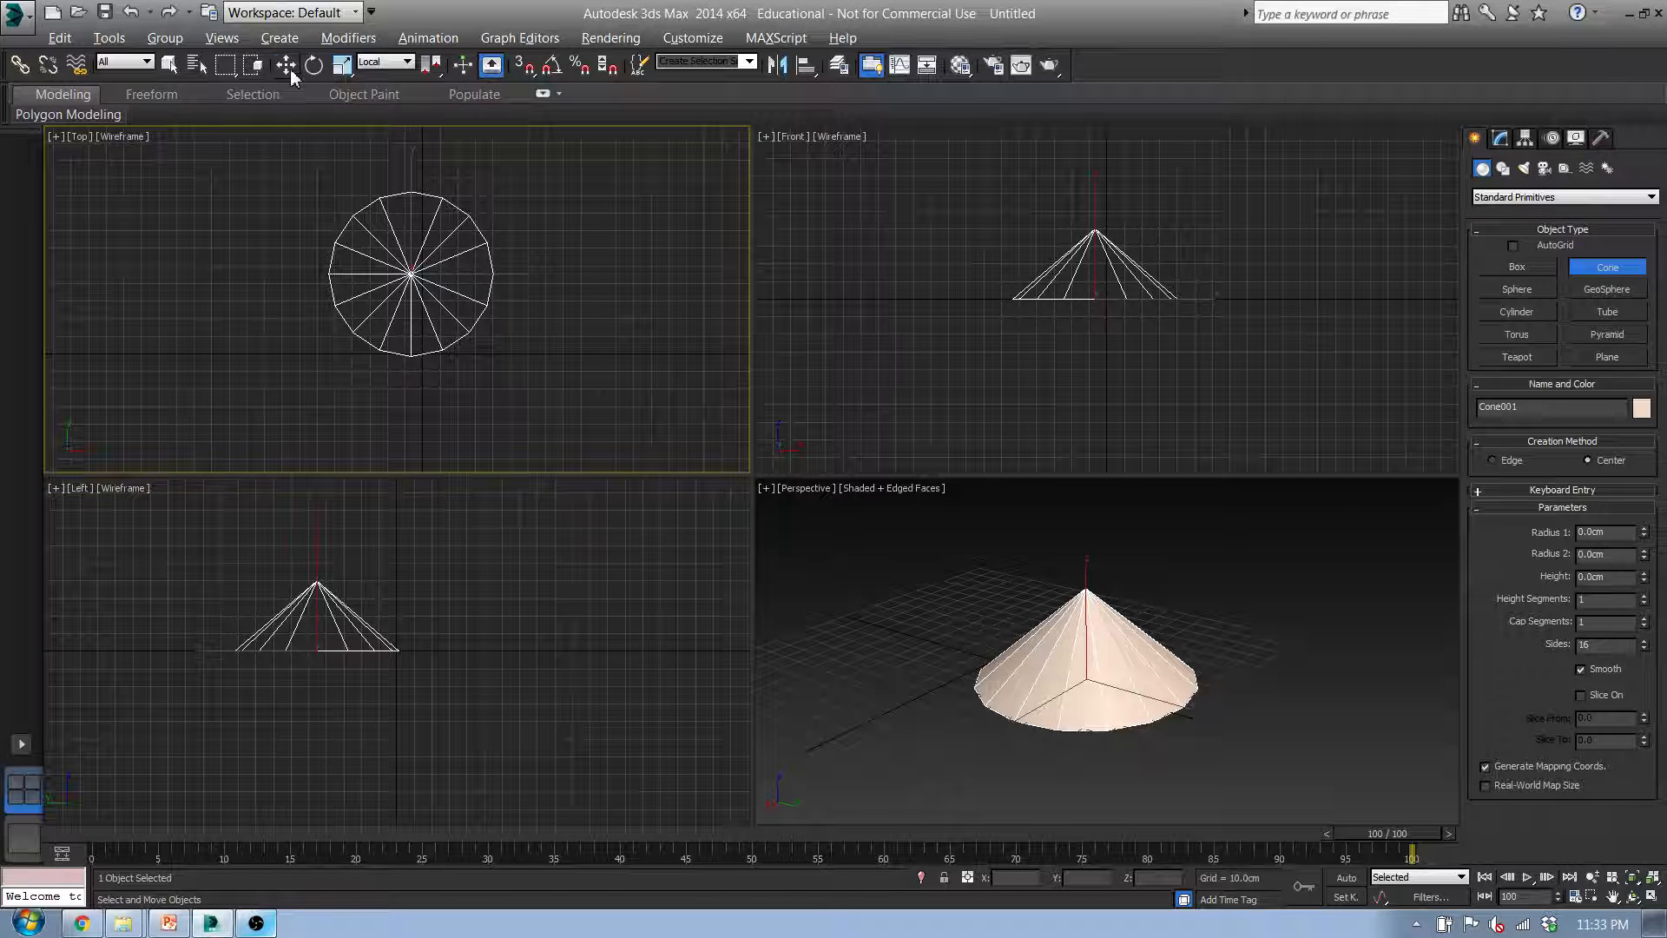
Move the cone in the Top viewport along X, along Y and in the XY plane to about X -13 cm, Y 16 cm
{"action": "left_click", "coordinate": [289, 69]}
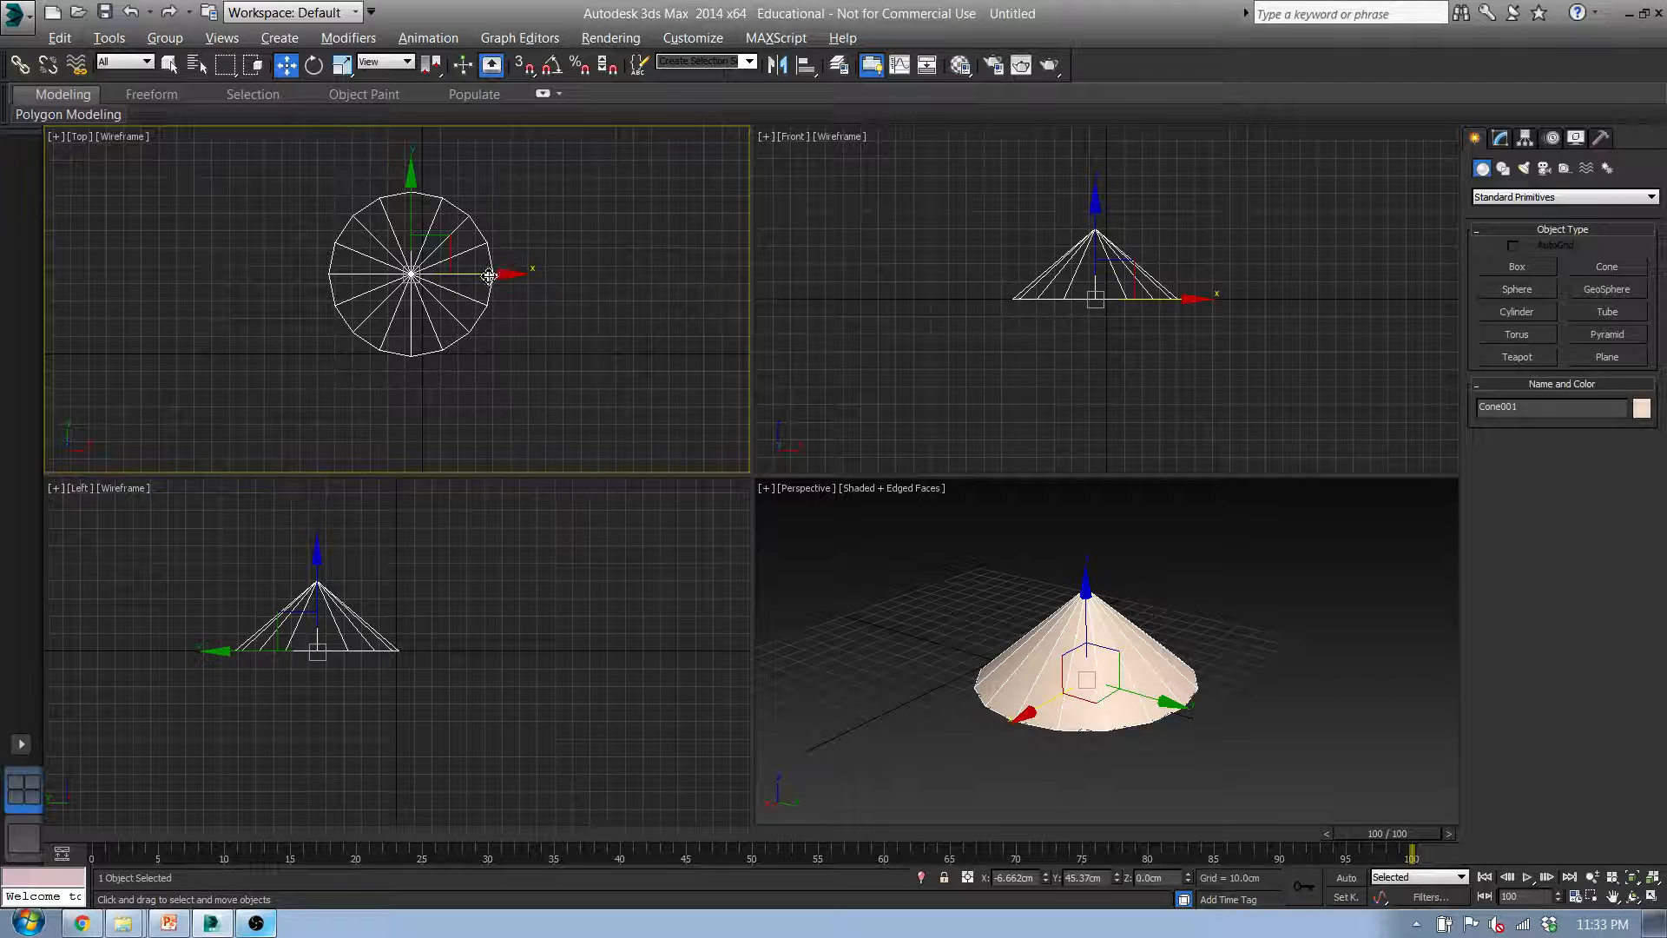
{"action": "left_click_drag", "start_coordinate": [489, 275], "coordinate": [418, 276]}
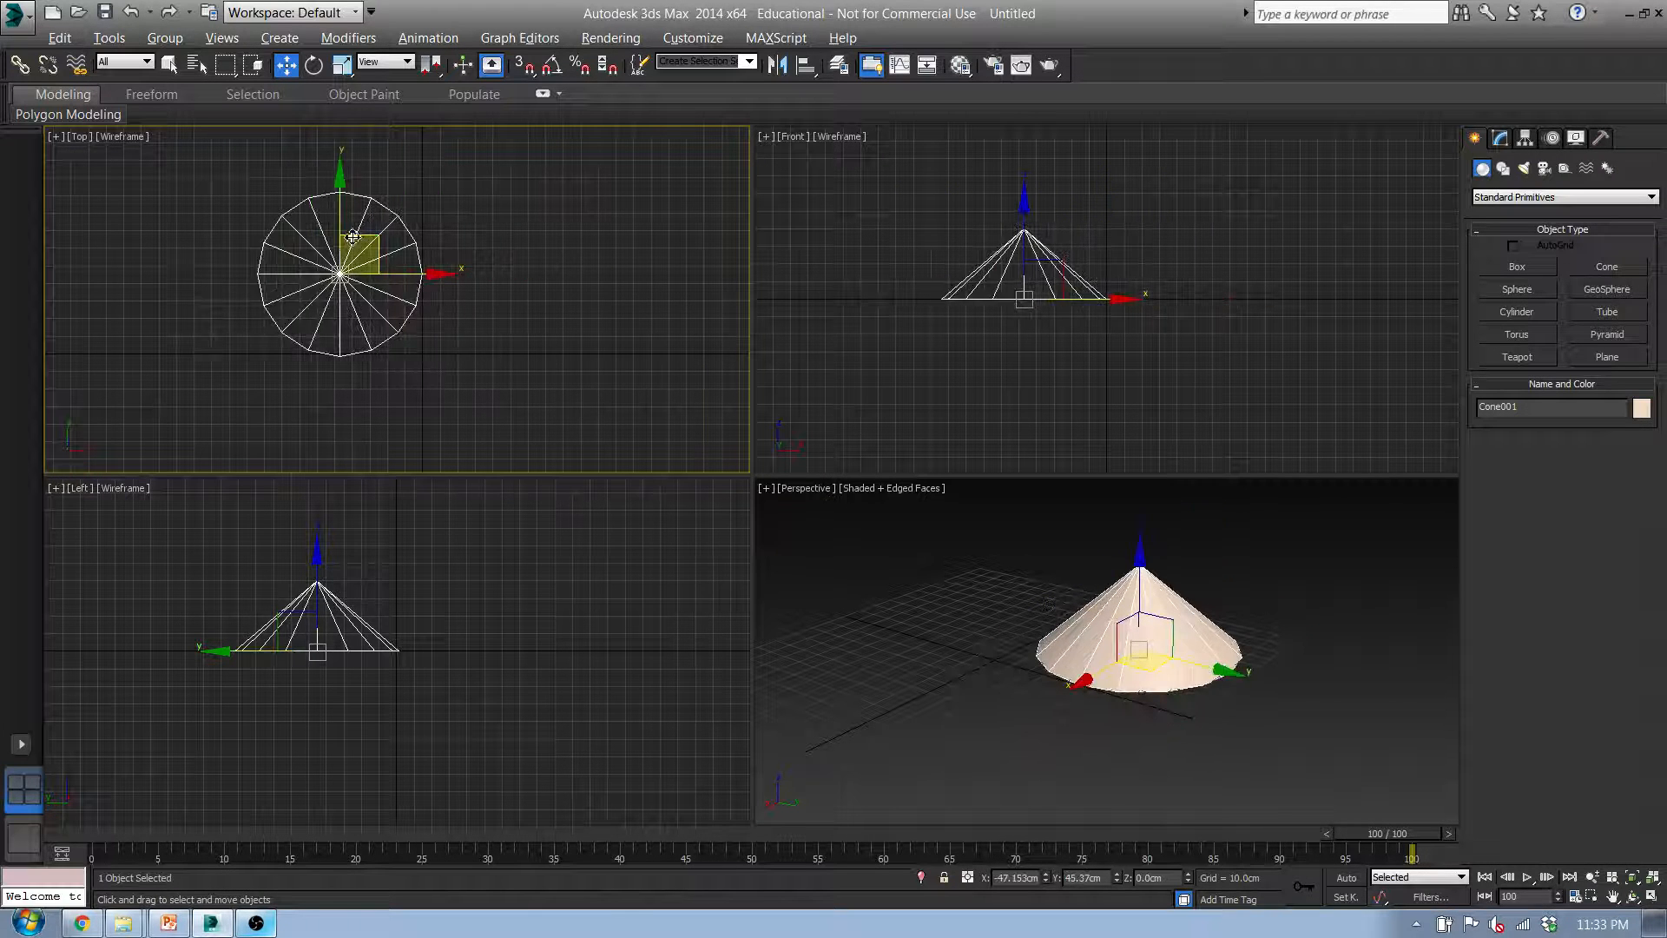
{"action": "left_click", "coordinate": [314, 66]}
{"action": "left_click", "coordinate": [341, 66]}
{"action": "left_click", "coordinate": [315, 66]}
{"action": "left_click", "coordinate": [287, 66]}
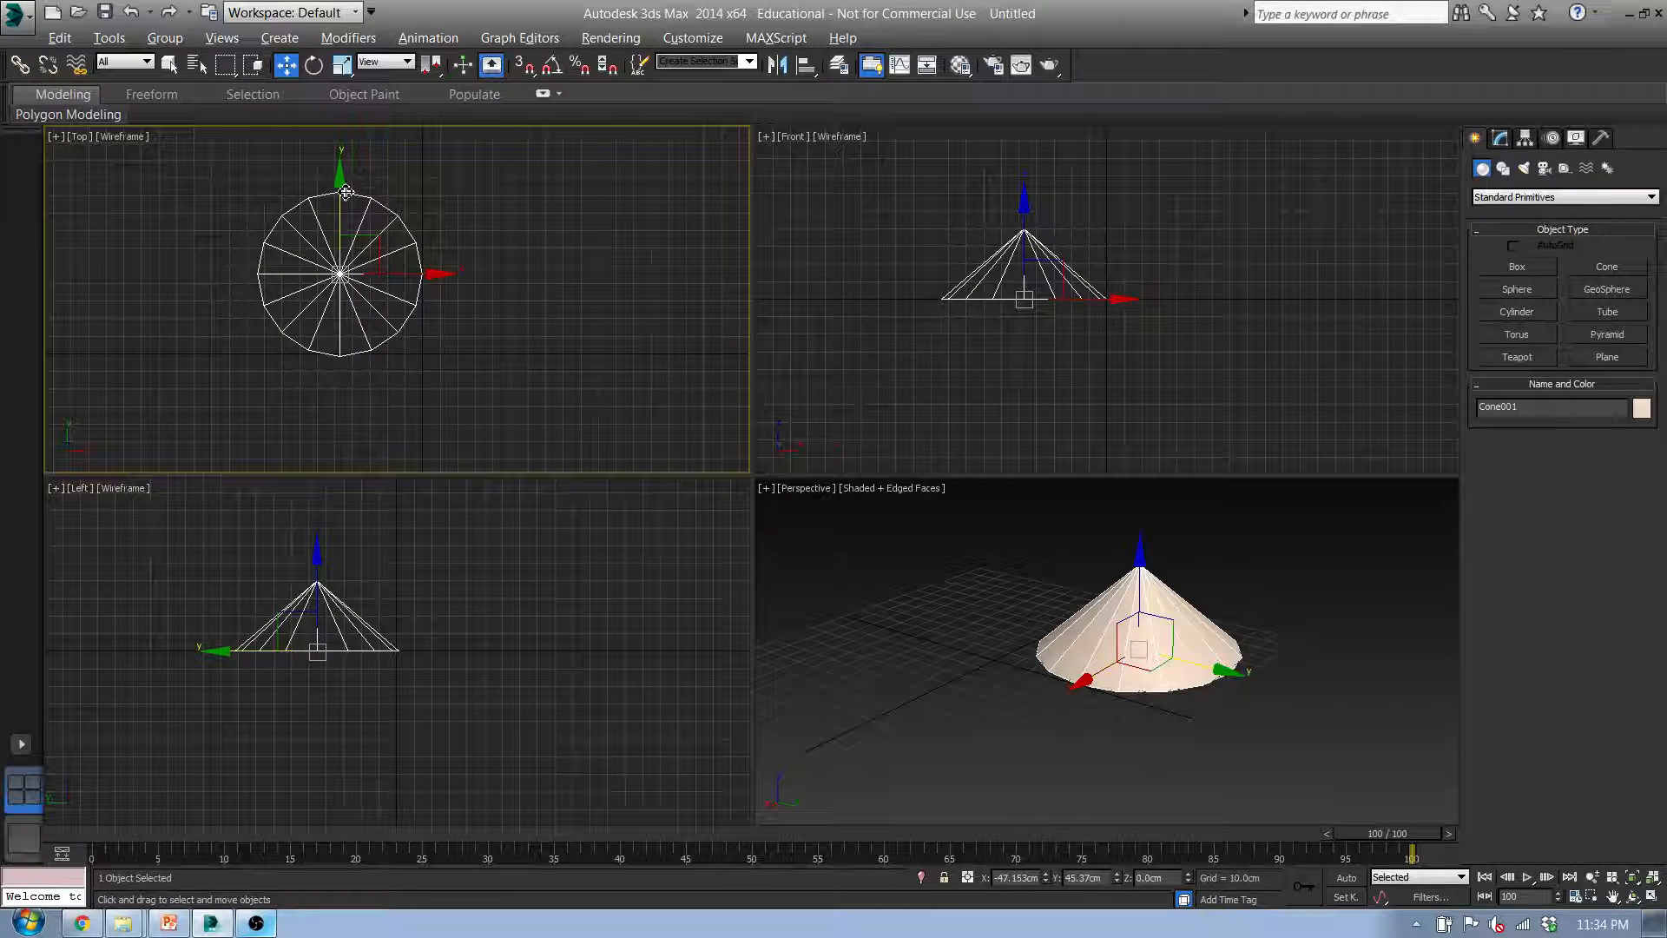
{"action": "mouse_move", "coordinate": [357, 196]}
{"action": "left_mouse_down"}
{"action": "mouse_move", "coordinate": [349, 212]}
{"action": "mouse_move", "coordinate": [349, 186]}
{"action": "left_mouse_up"}
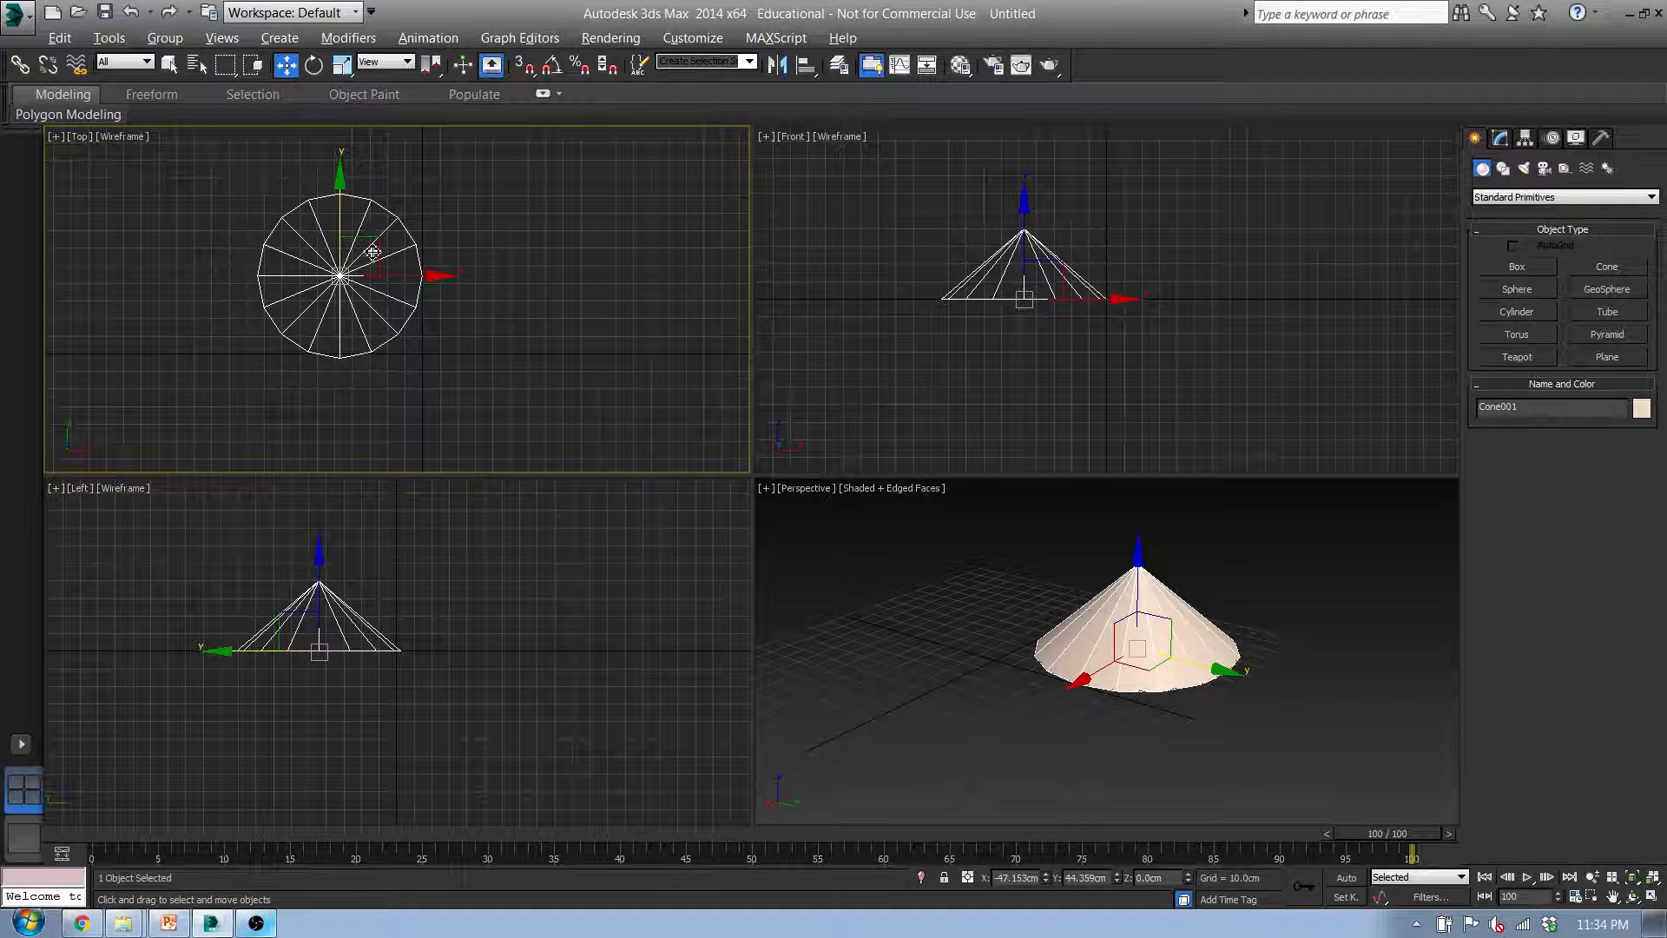
{"action": "left_click_drag", "start_coordinate": [382, 234], "coordinate": [436, 261]}
Pan and orbit the Front viewport into a tilted orthographic view of the cone, and reactivate the Top viewport
{"action": "mouse_move", "coordinate": [1143, 260]}
{"action": "middle_mouse_down"}
{"action": "mouse_move", "coordinate": [1150, 304]}
{"action": "mouse_move", "coordinate": [1206, 264]}
{"action": "mouse_move", "coordinate": [1166, 276]}
{"action": "middle_mouse_up"}
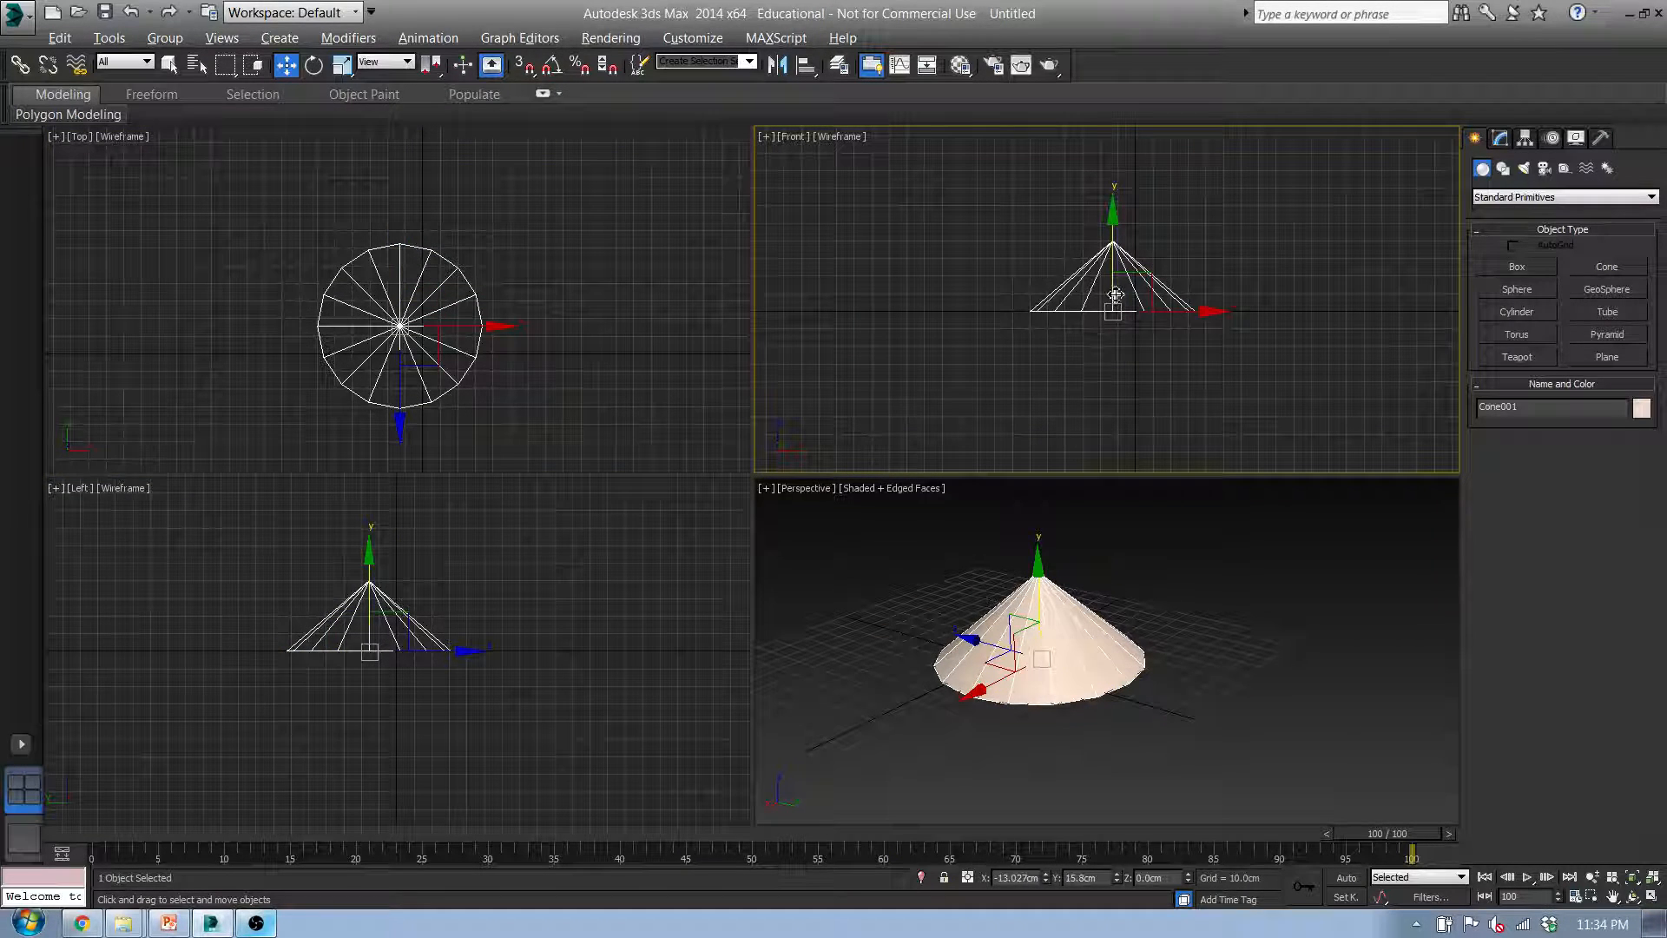
{"action": "middle_click_drag", "start_coordinate": [1047, 352], "coordinate": [1110, 351], "text": "alt"}
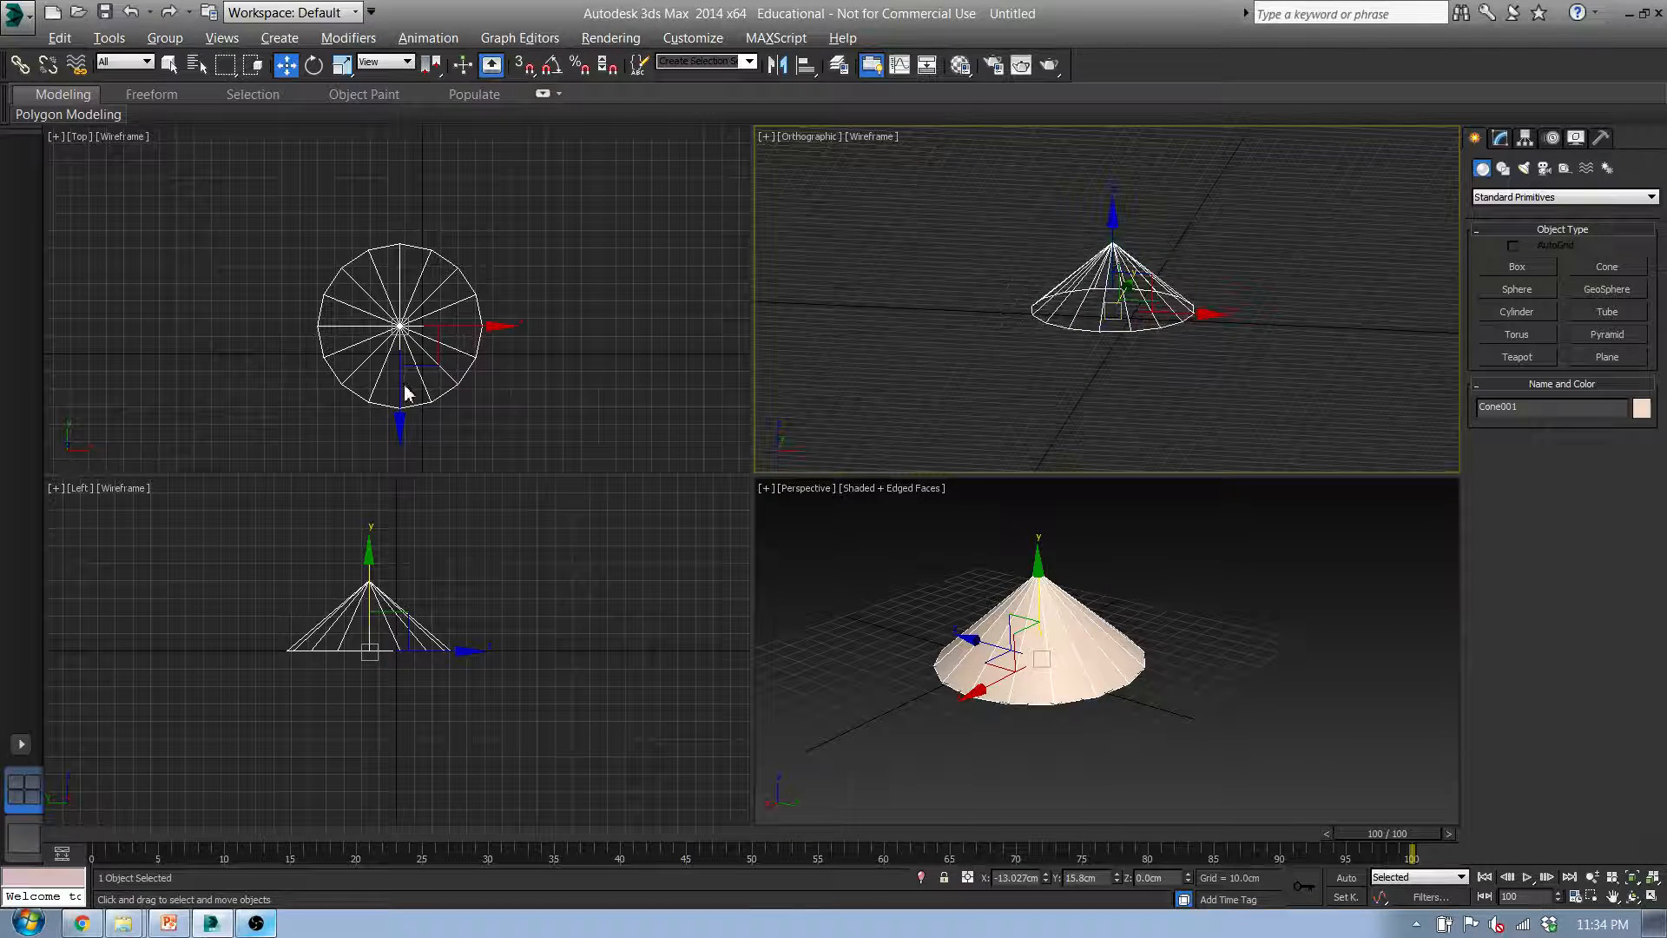
{"action": "mouse_move", "coordinate": [393, 405]}
{"action": "left_mouse_down"}
{"action": "mouse_move", "coordinate": [407, 332]}
{"action": "mouse_move", "coordinate": [405, 423]}
{"action": "left_mouse_up"}
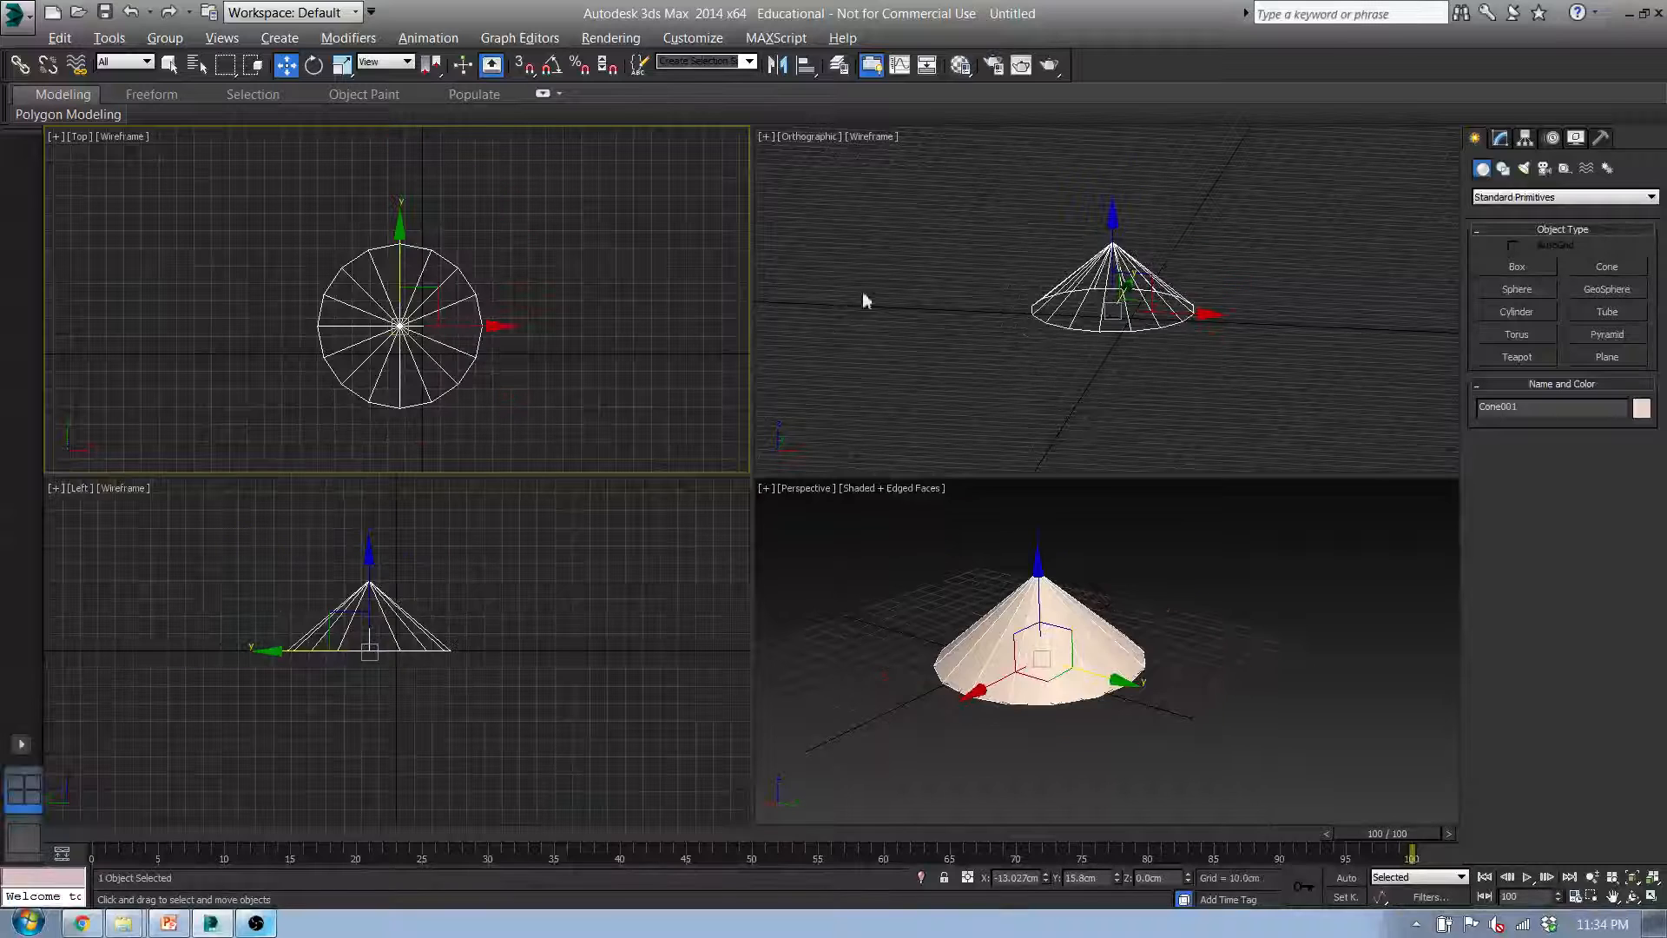
Switch the tilted Orthographic viewport to the Right view, and return it to the Front view
{"action": "left_click", "coordinate": [796, 136]}
{"action": "left_click", "coordinate": [796, 136]}
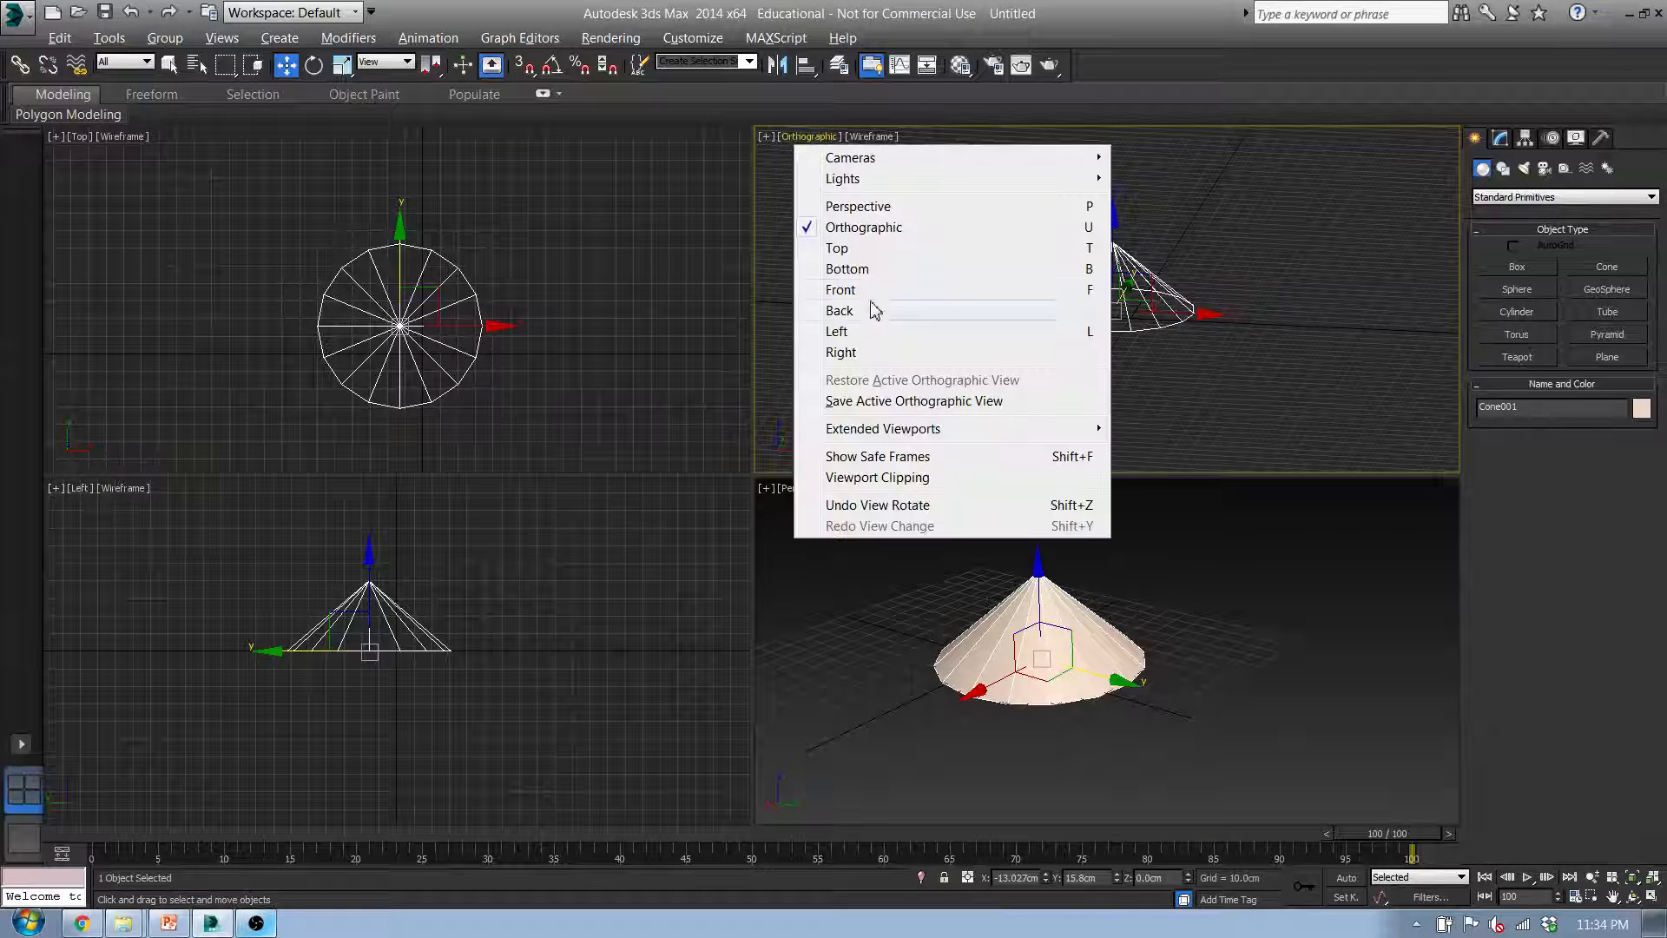
{"action": "left_click", "coordinate": [860, 350]}
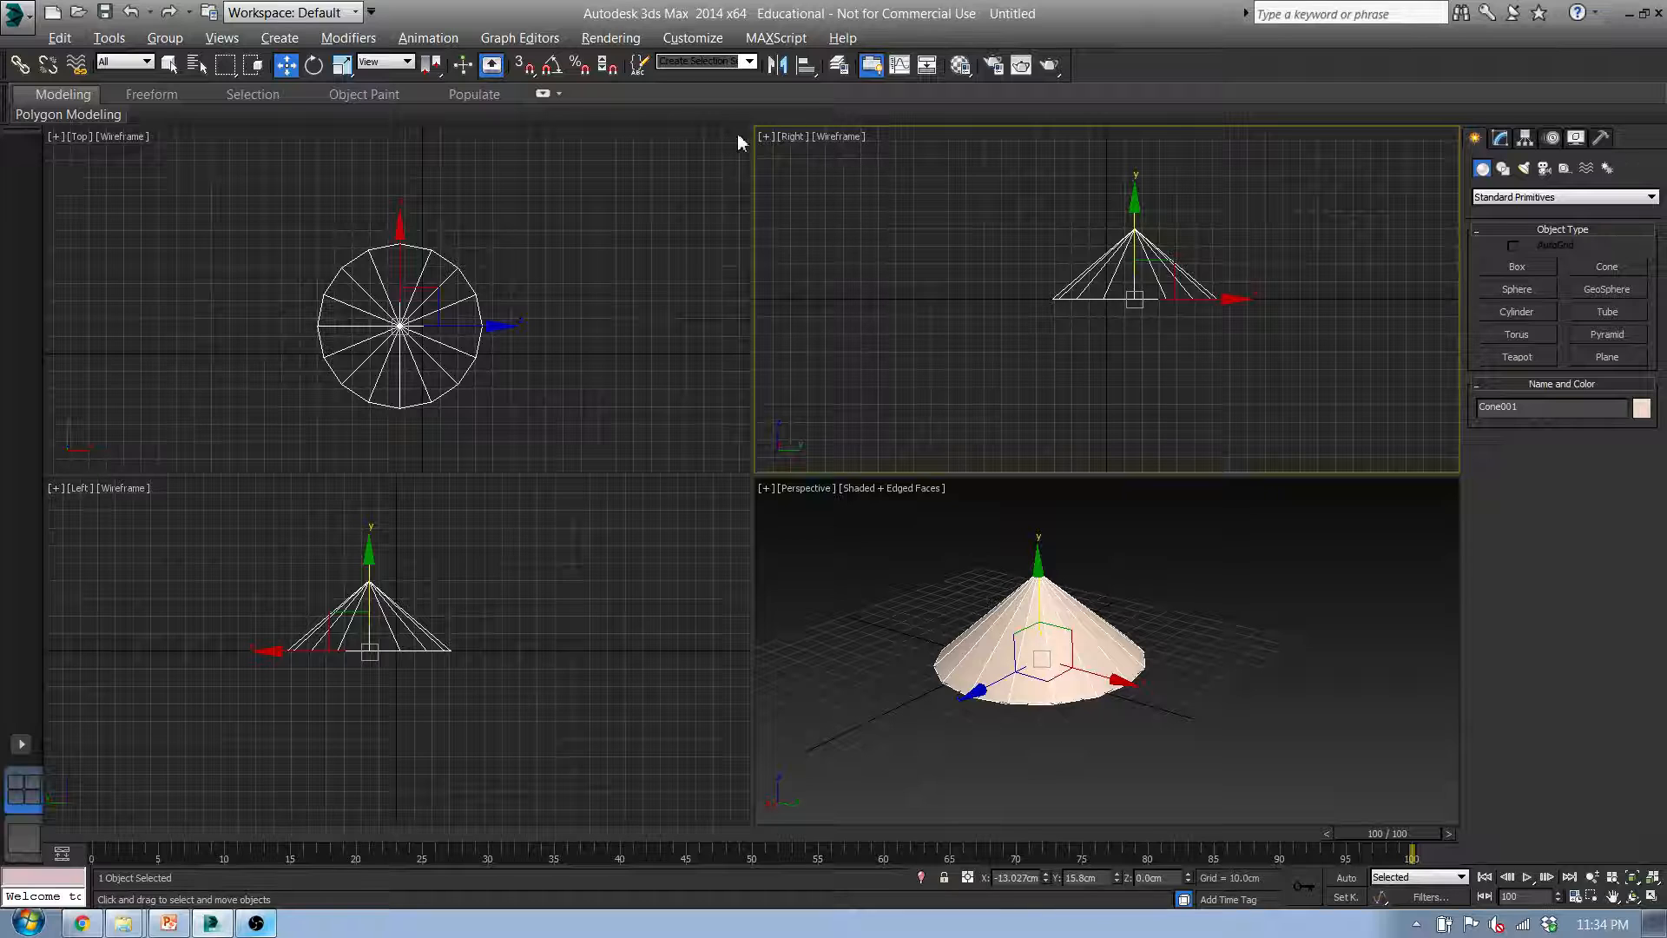
{"action": "left_click", "coordinate": [794, 132]}
{"action": "left_click", "coordinate": [789, 137]}
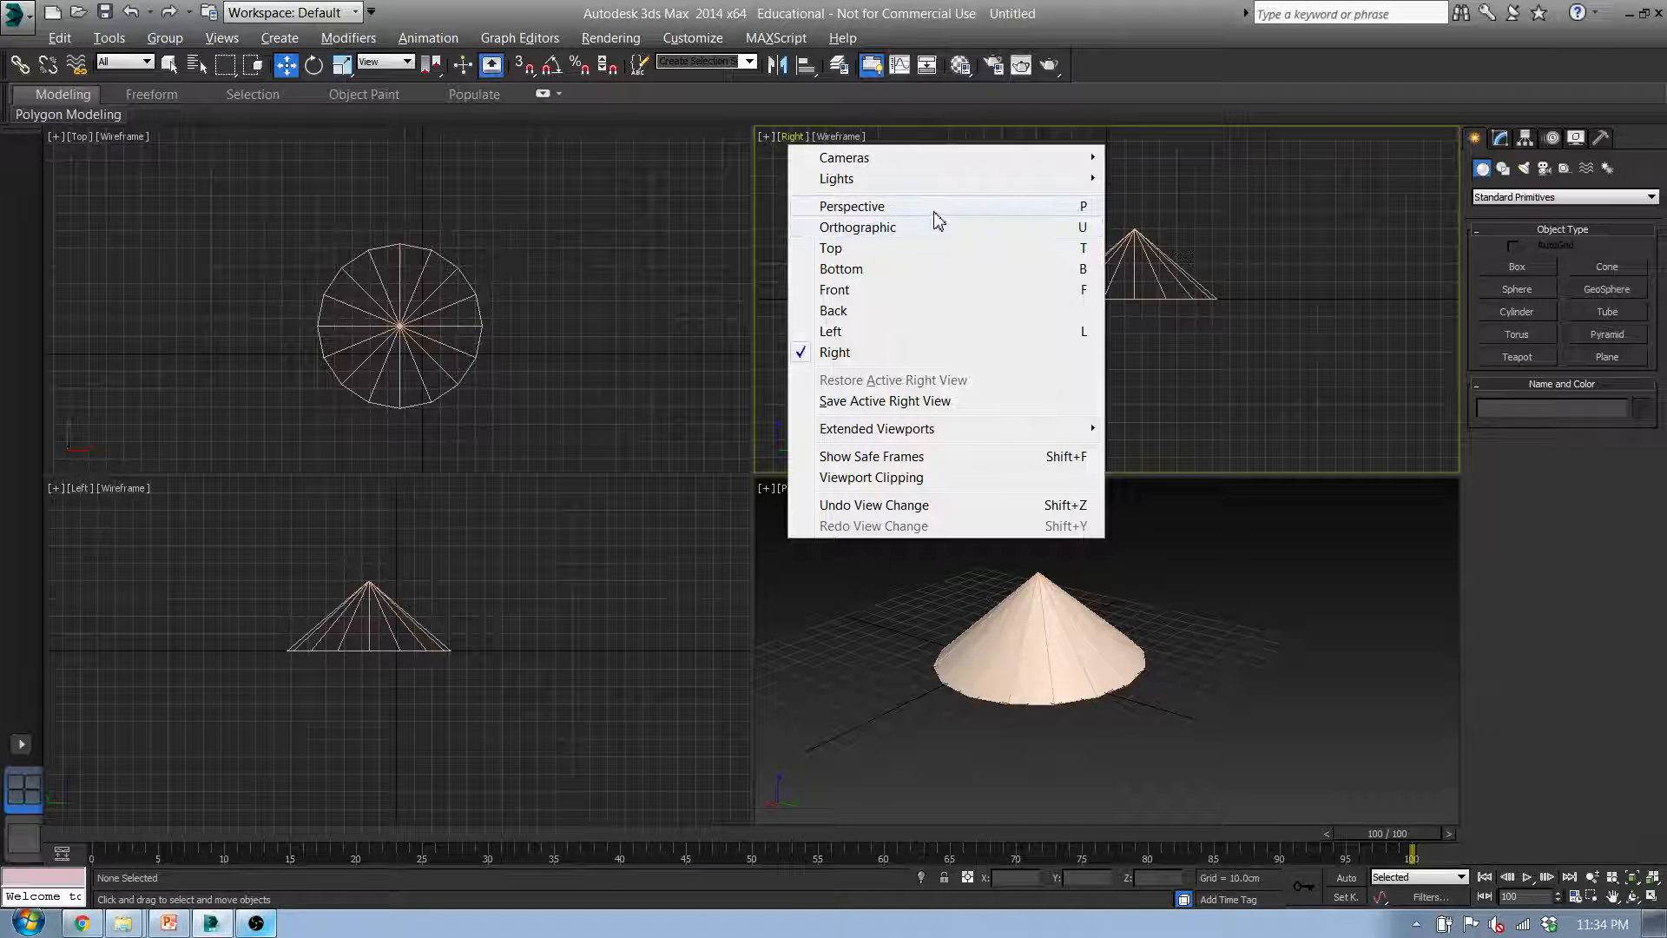
{"action": "left_click", "coordinate": [945, 304]}
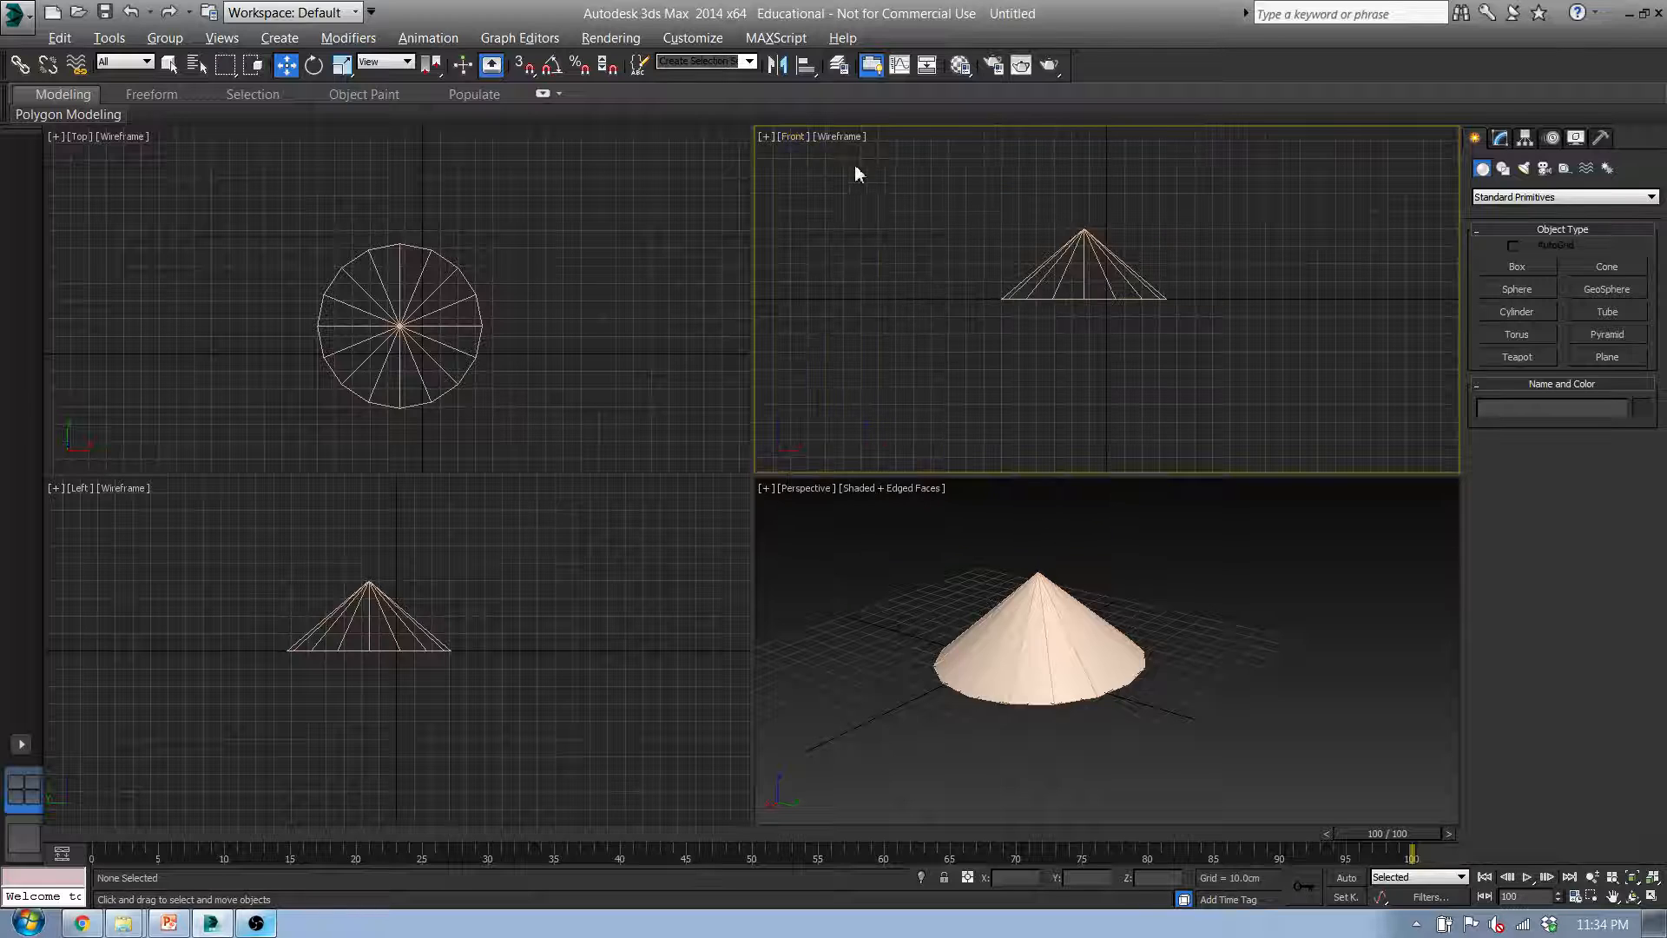
{"action": "left_click", "coordinate": [794, 137]}
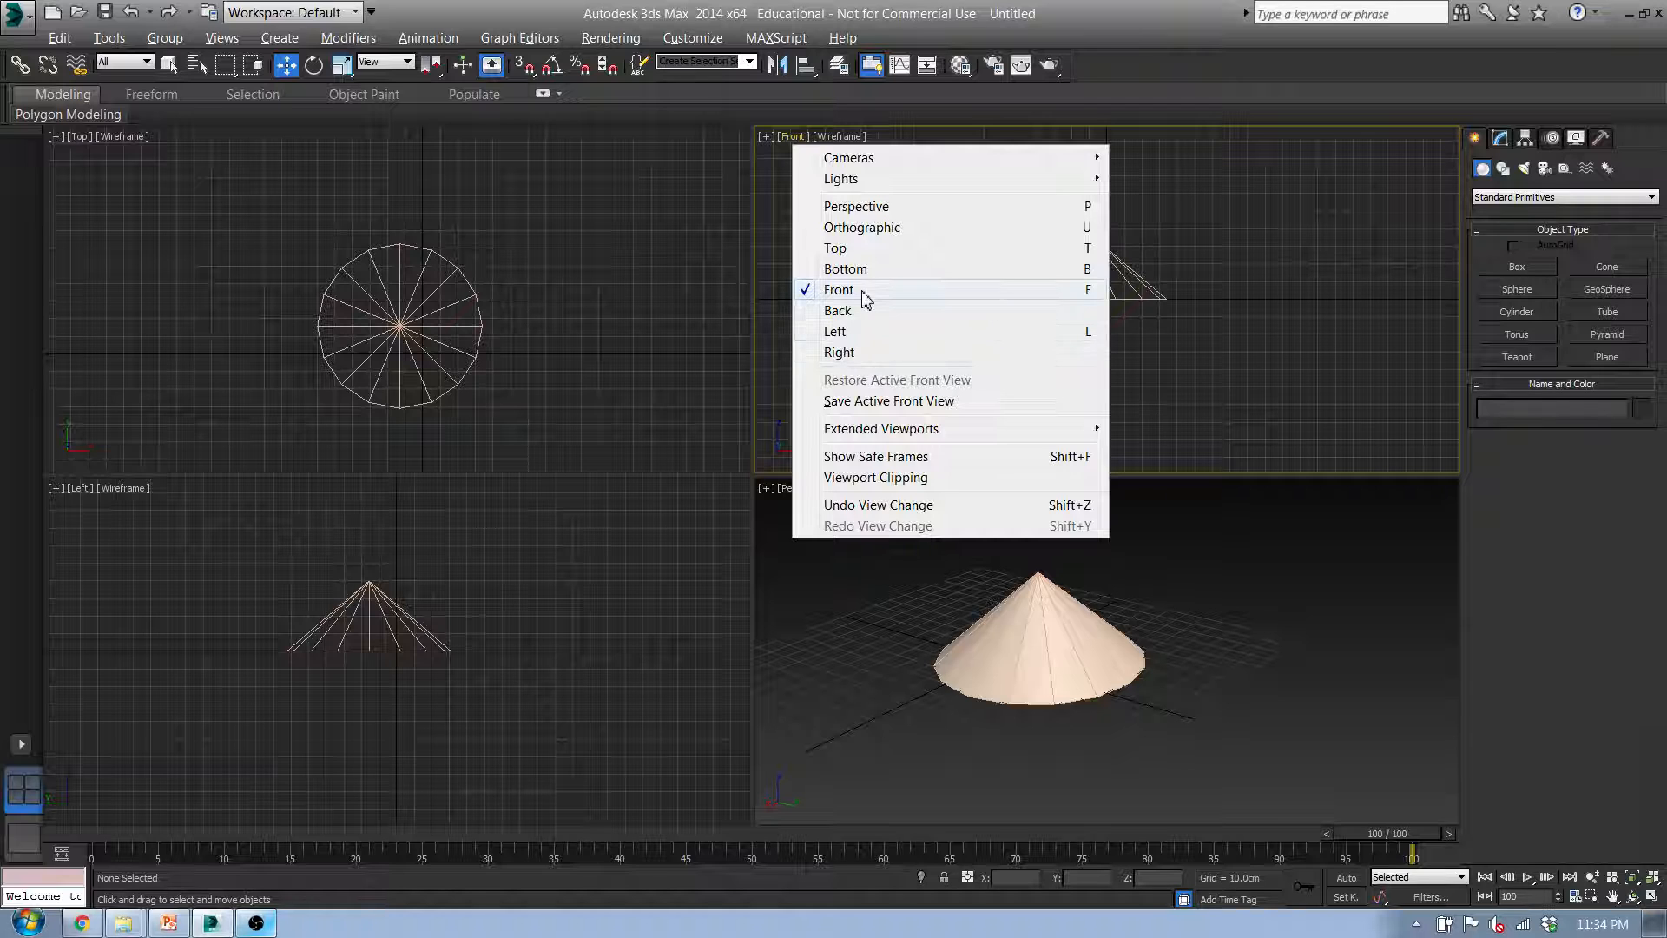
{"action": "left_click", "coordinate": [1187, 356]}
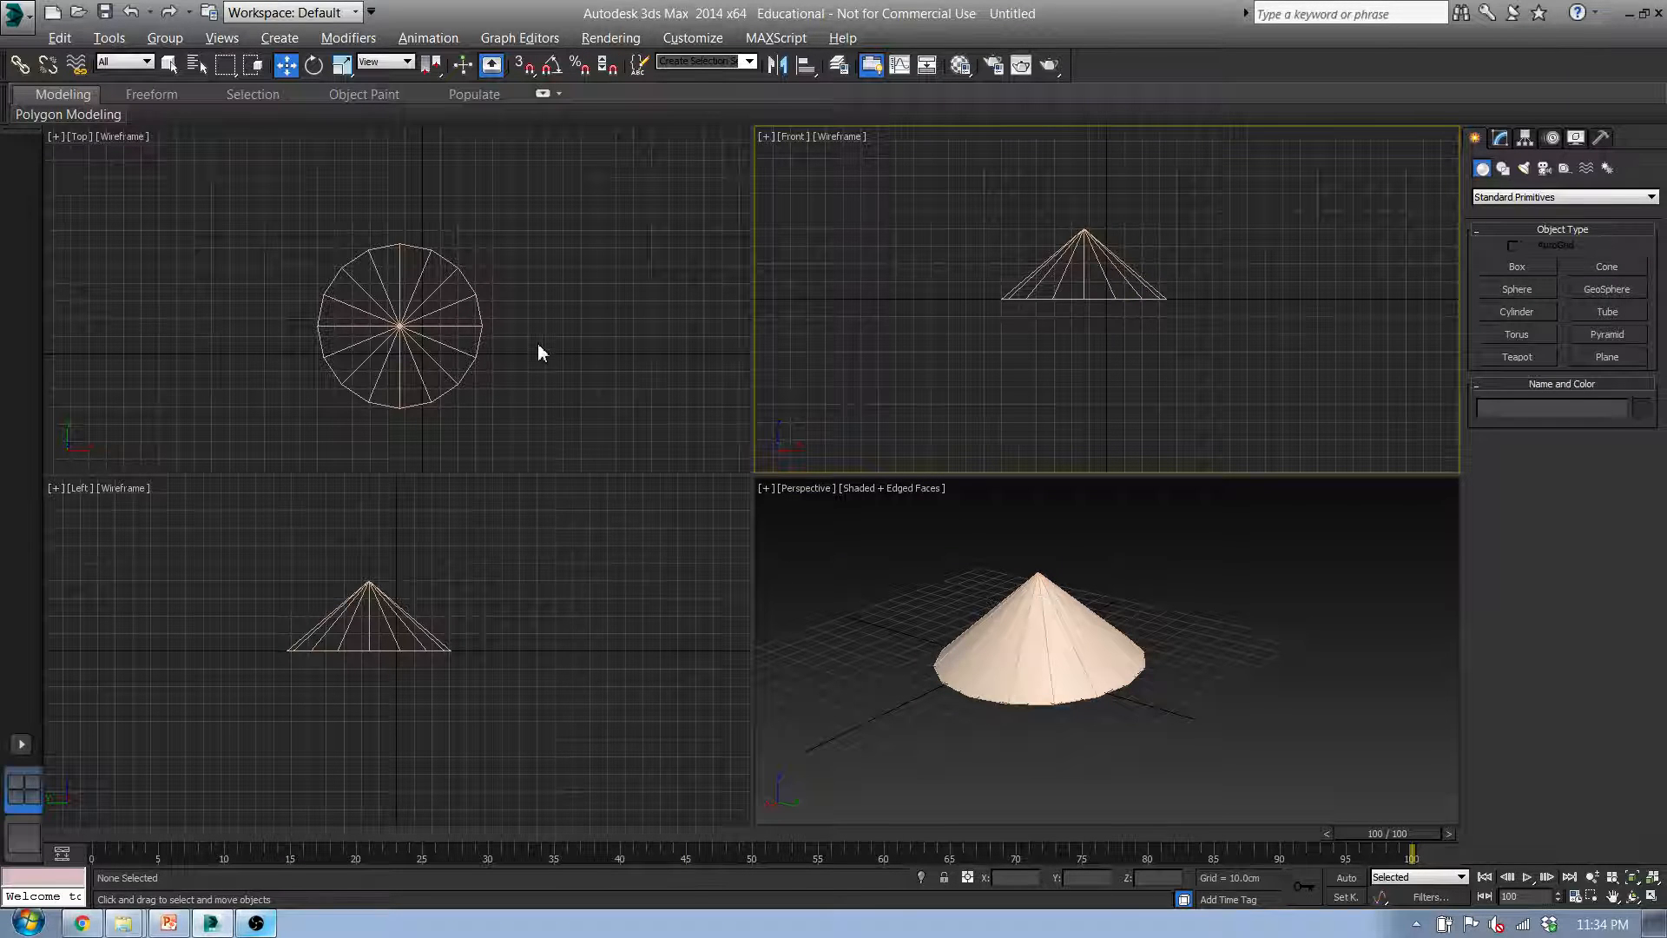
Reselect the cone and move it using the Front and Top viewports to about X 5 cm, Y 50 cm
{"action": "left_click", "coordinate": [393, 322]}
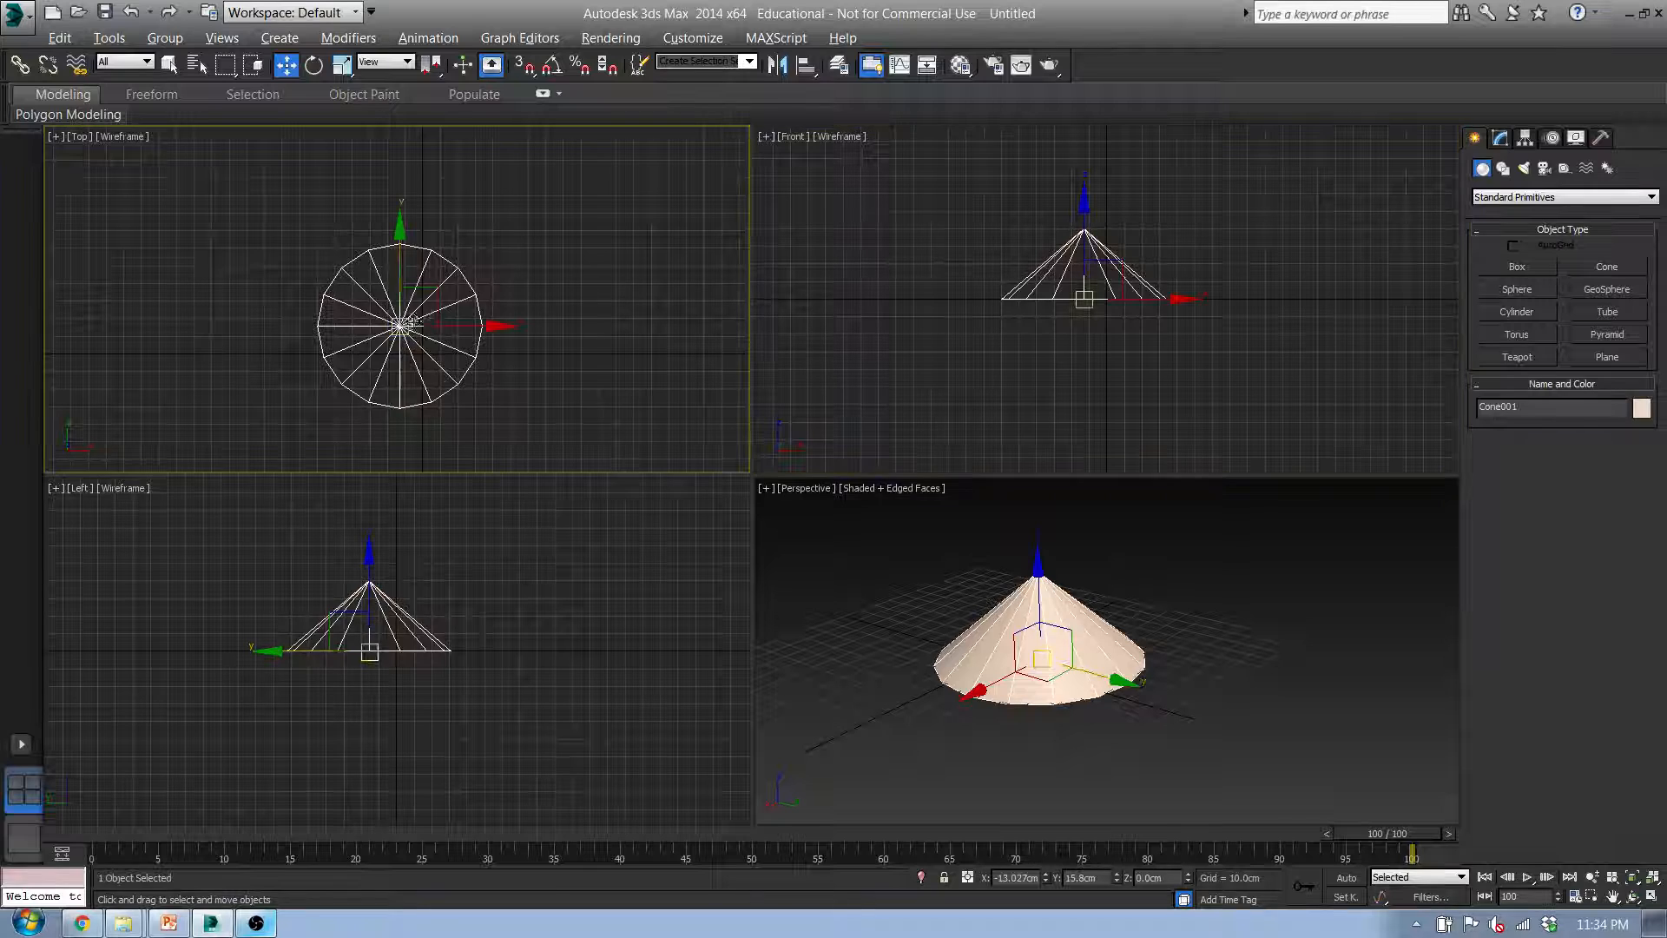
{"action": "left_click", "coordinate": [1085, 286]}
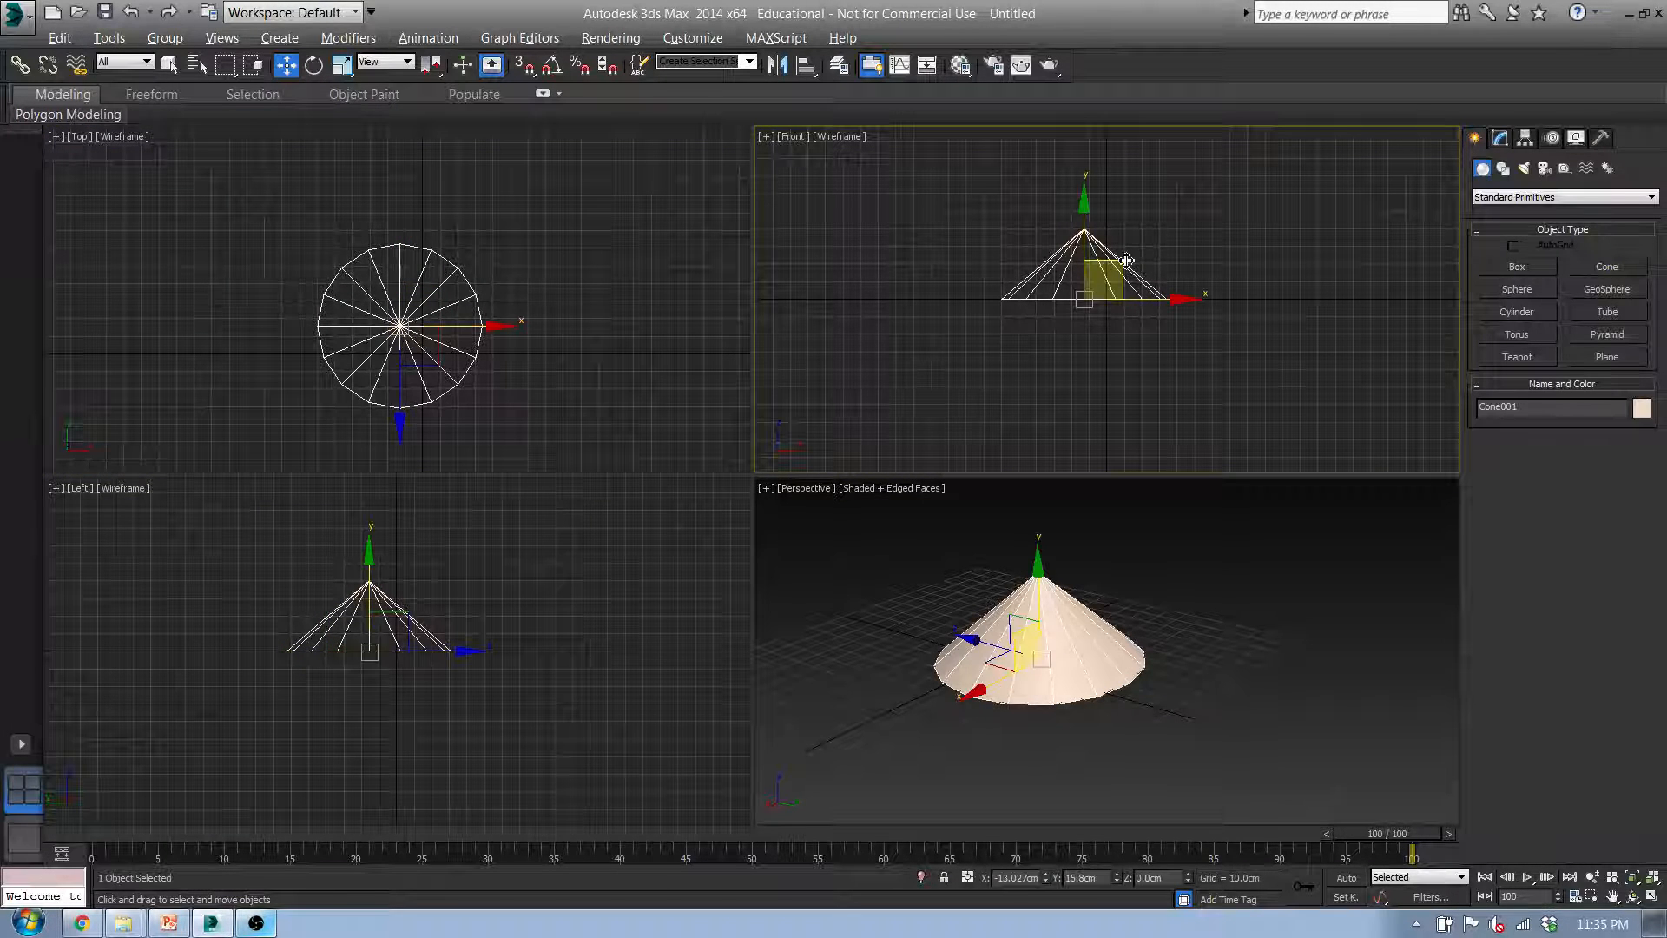
{"action": "left_click_drag", "start_coordinate": [1127, 261], "coordinate": [1013, 211]}
{"action": "left_click_drag", "start_coordinate": [1213, 416], "coordinate": [1302, 271]}
{"action": "right_click", "coordinate": [1302, 272]}
{"action": "left_click_drag", "start_coordinate": [486, 316], "coordinate": [399, 326]}
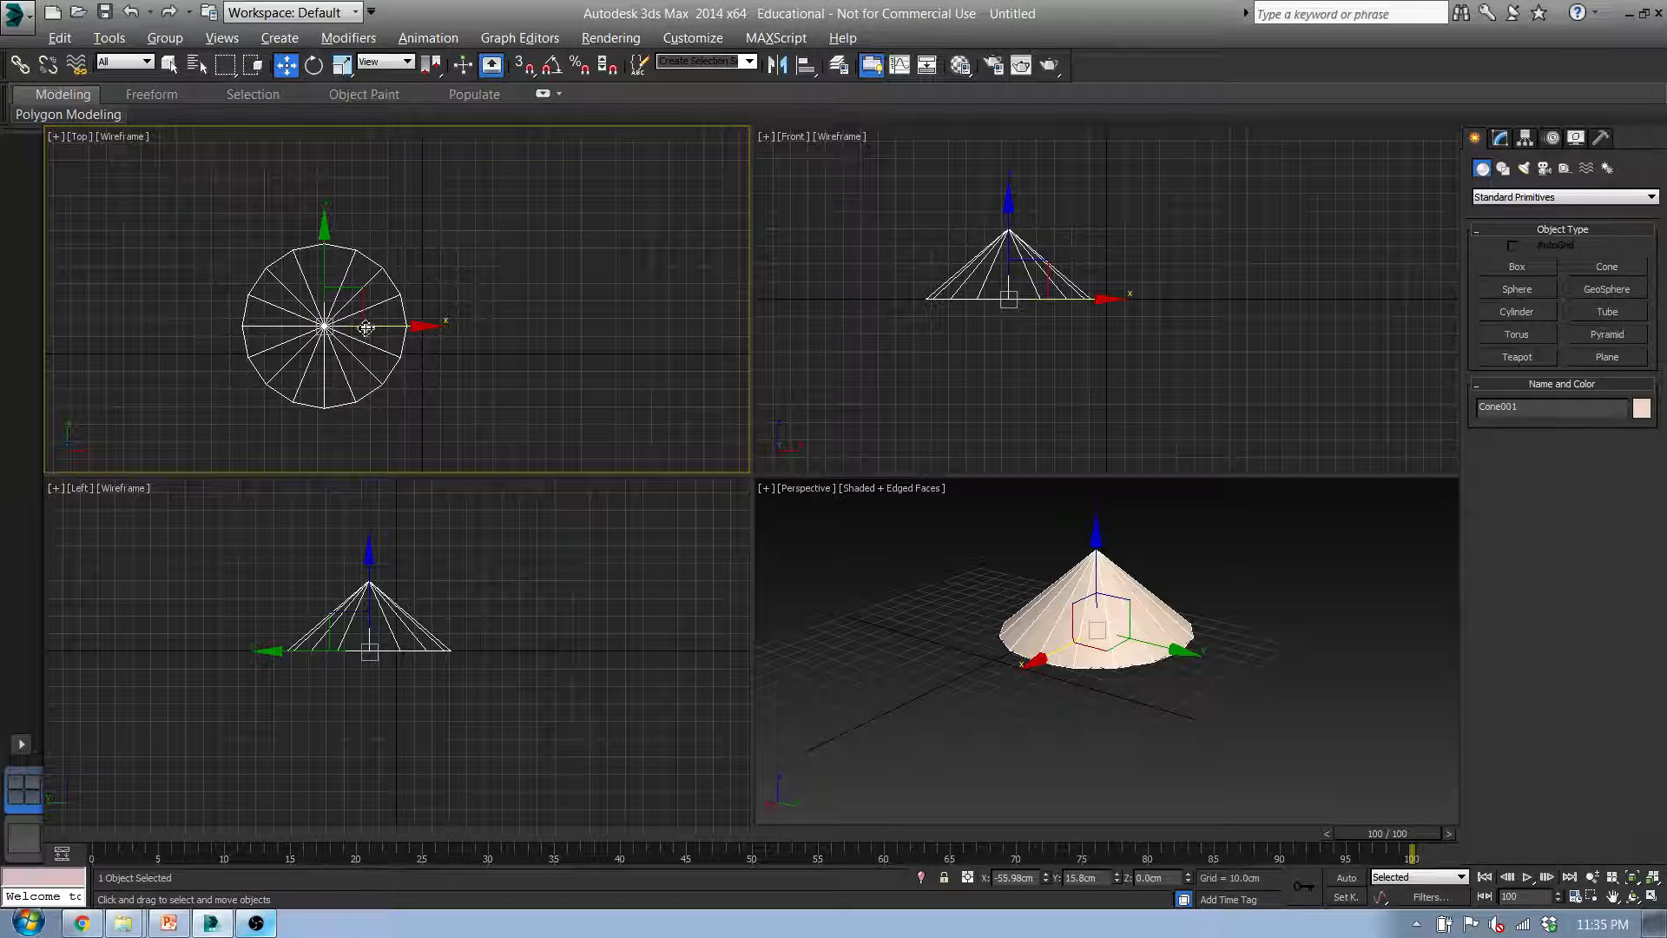
{"action": "left_click_drag", "start_coordinate": [361, 296], "coordinate": [518, 182]}
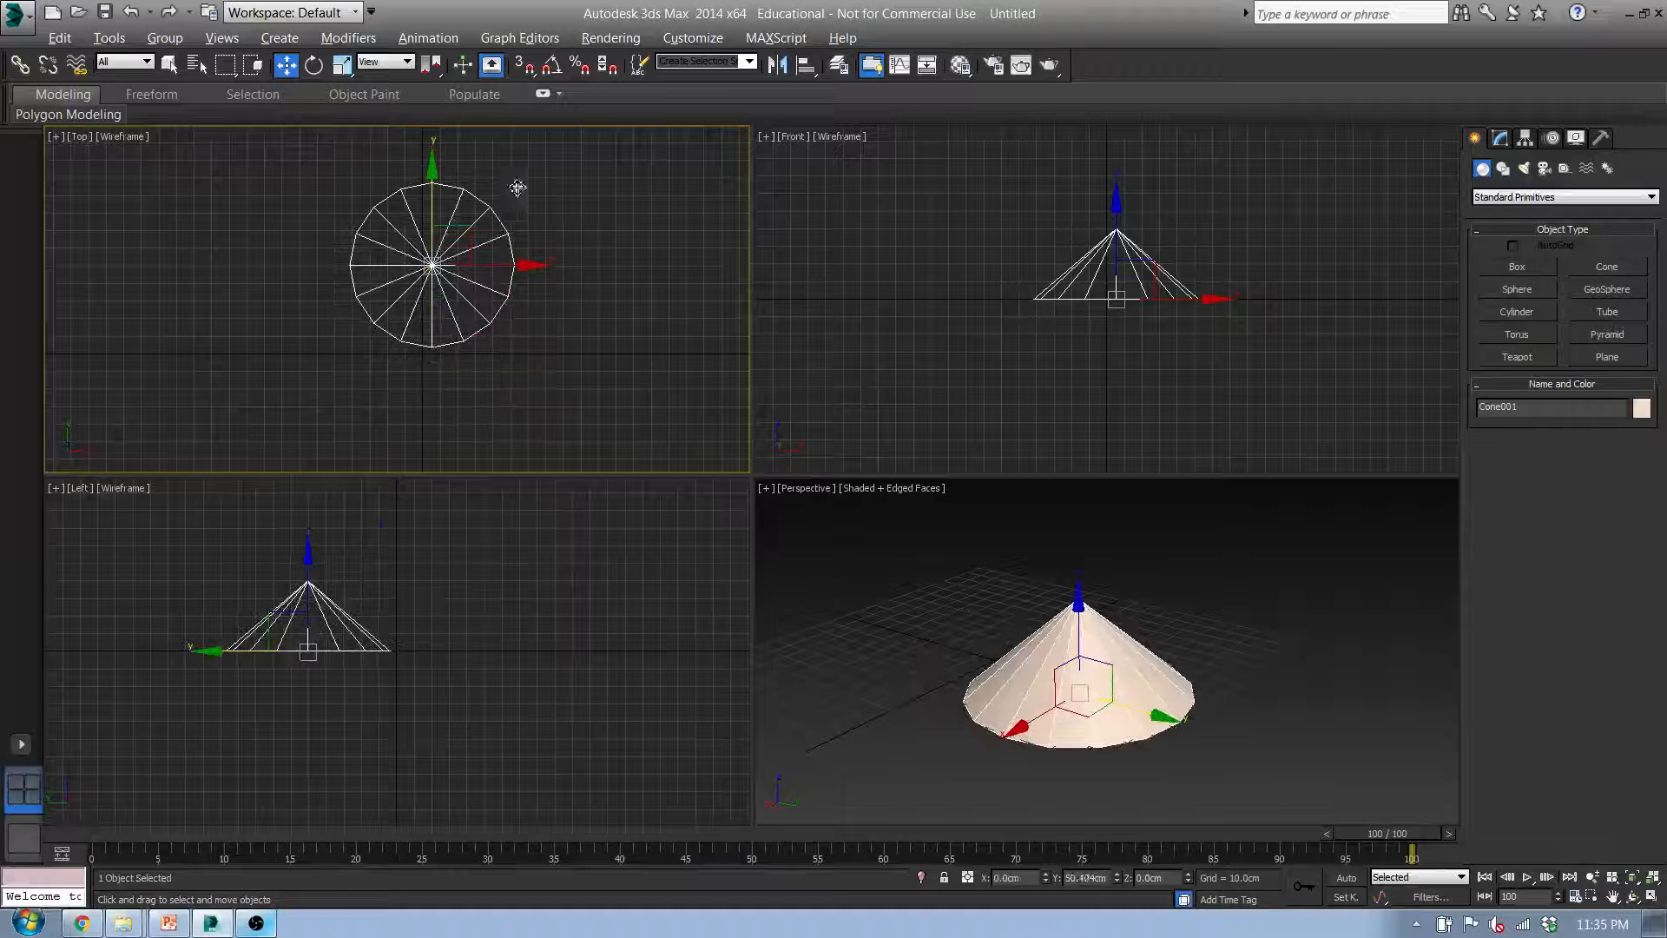
Examine the snap types and the Enable Axis Constraints option in Grid and Snap Settings, and close the dialog
{"action": "right_click", "coordinate": [525, 75]}
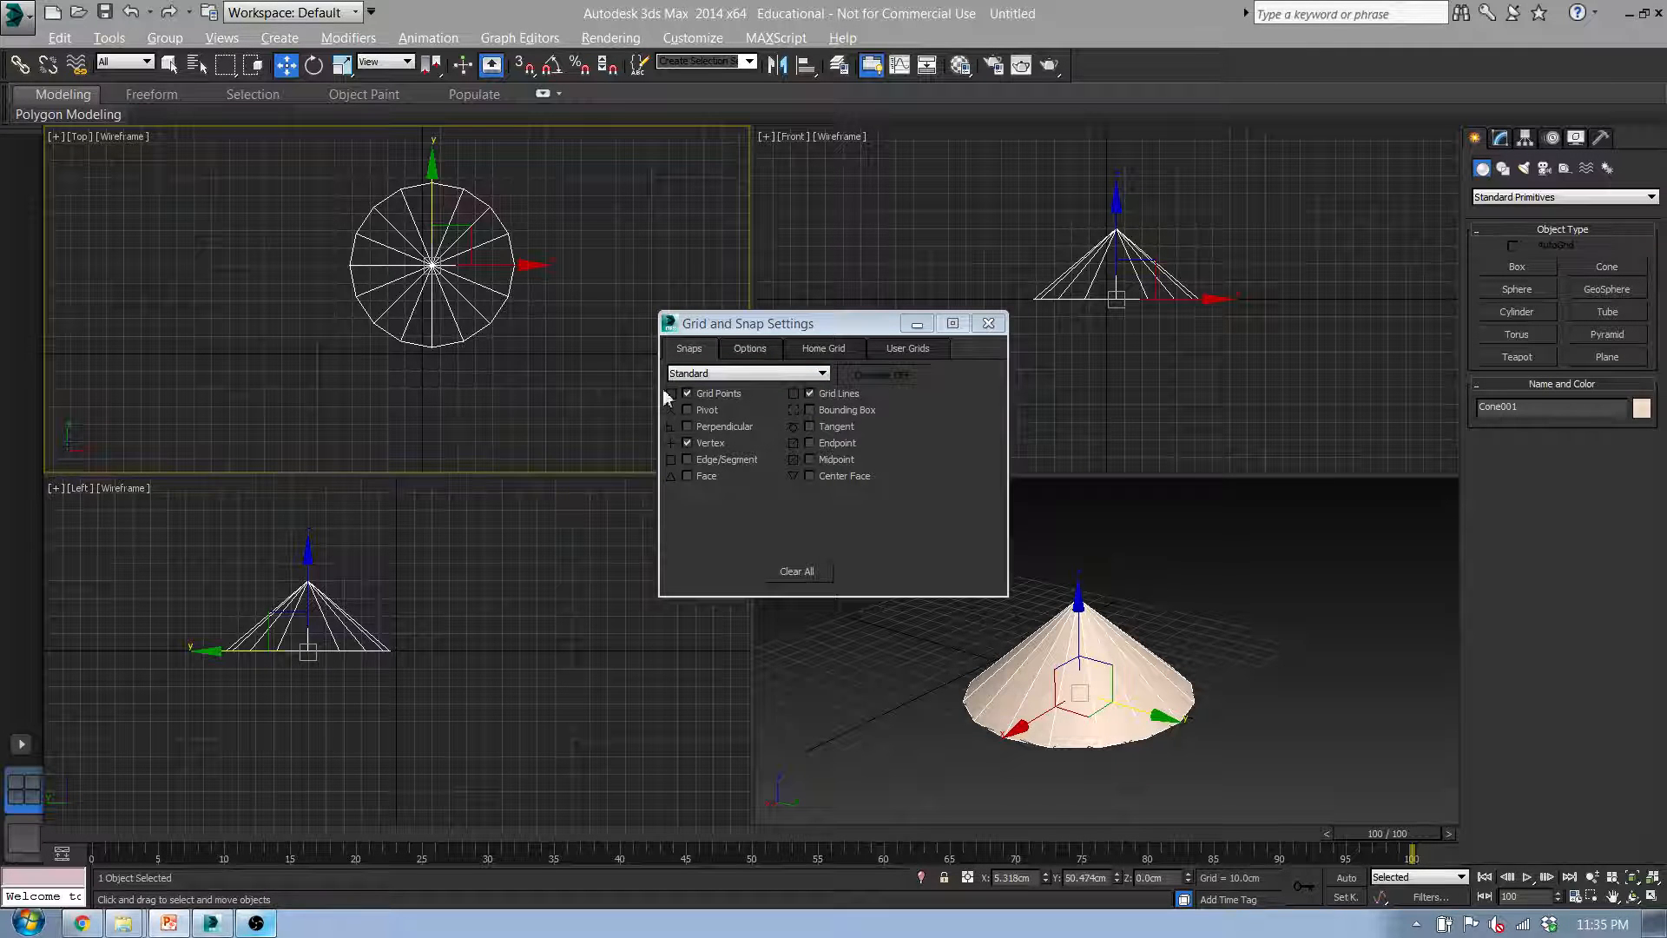
{"action": "left_click", "coordinate": [748, 350]}
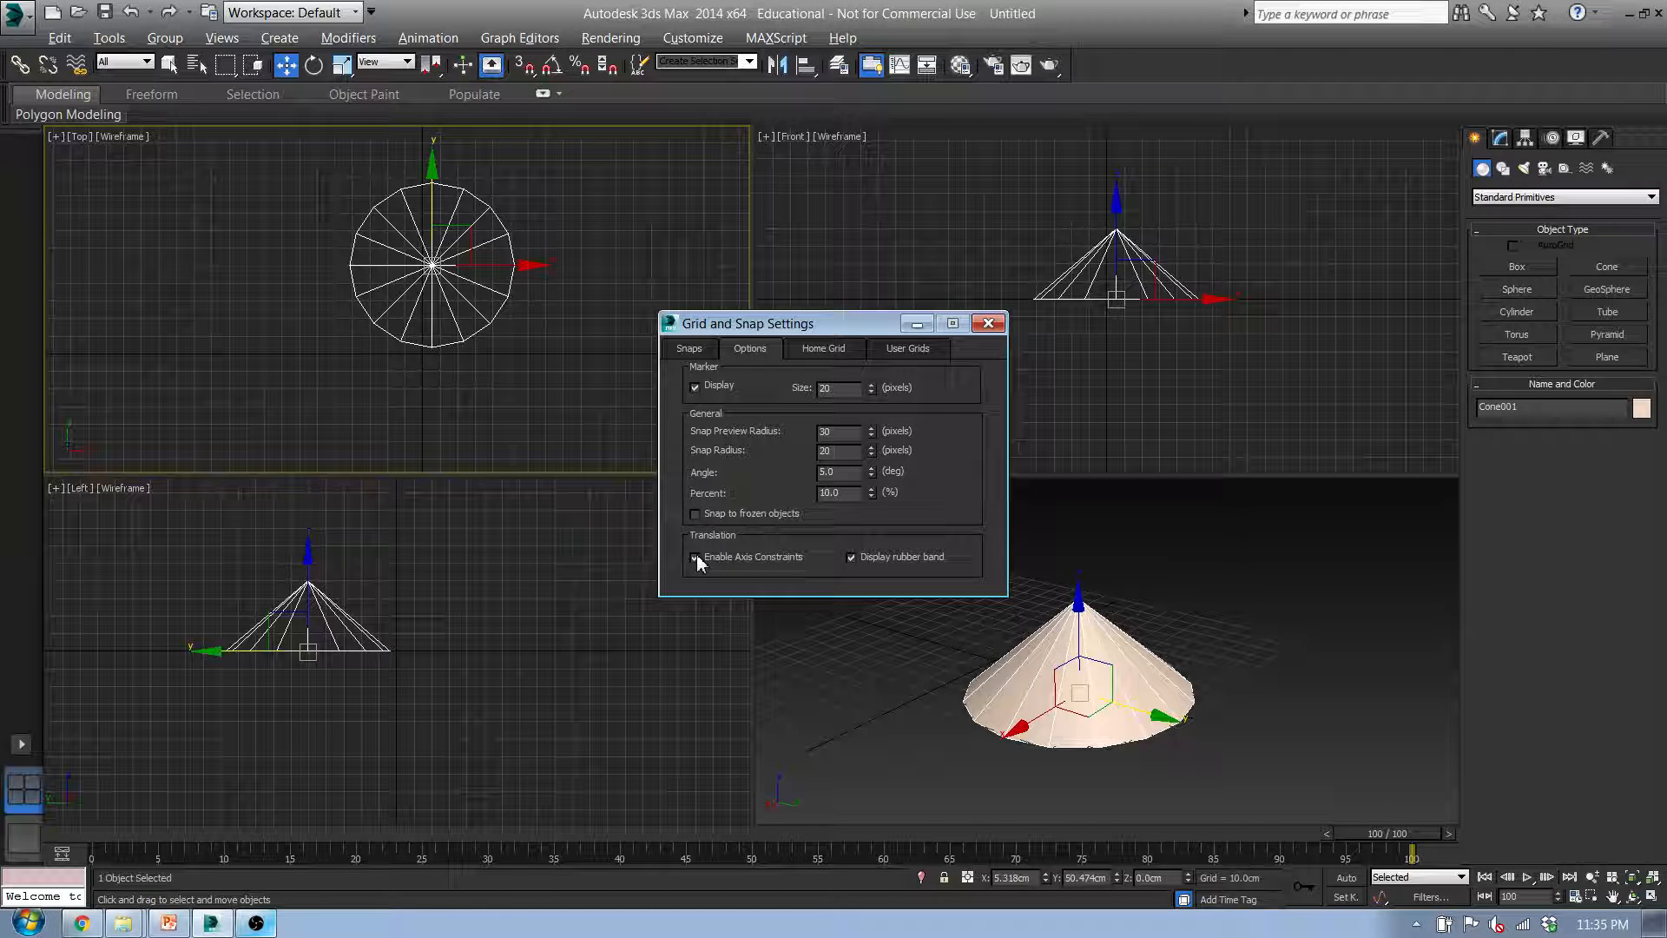
{"action": "left_click_drag", "start_coordinate": [854, 330], "coordinate": [856, 287]}
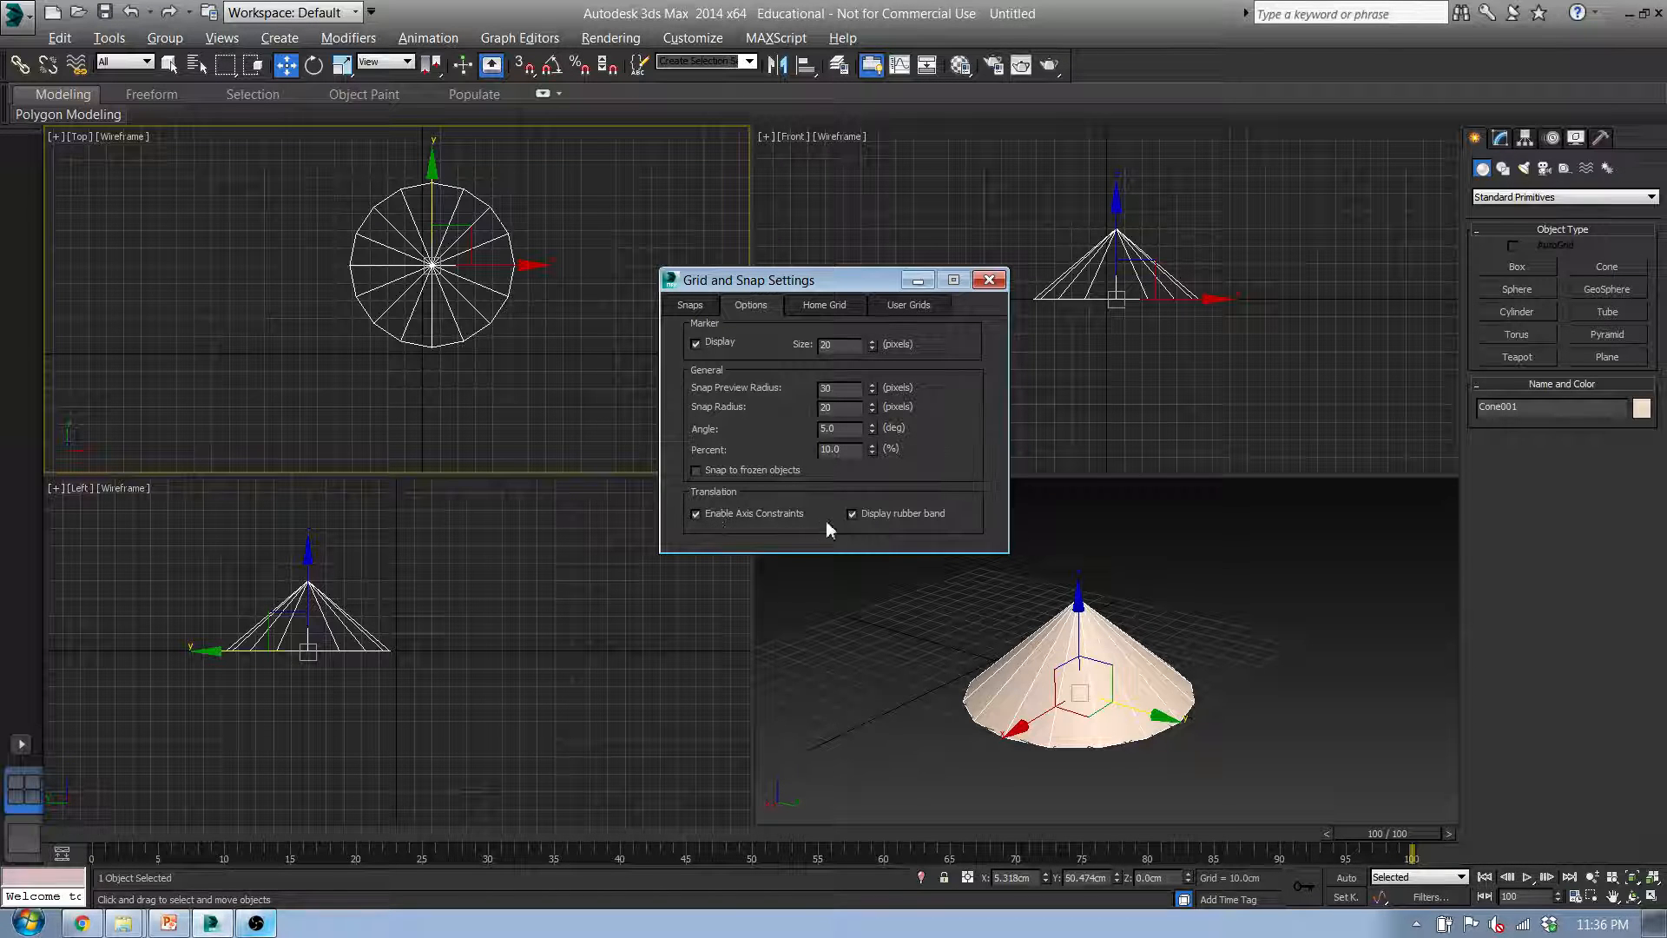
{"action": "left_click", "coordinate": [988, 282]}
Move the cone in the Top viewport along Y and freely in the XY plane to about X -94 cm, Y -4 cm
{"action": "left_click_drag", "start_coordinate": [436, 197], "coordinate": [517, 253]}
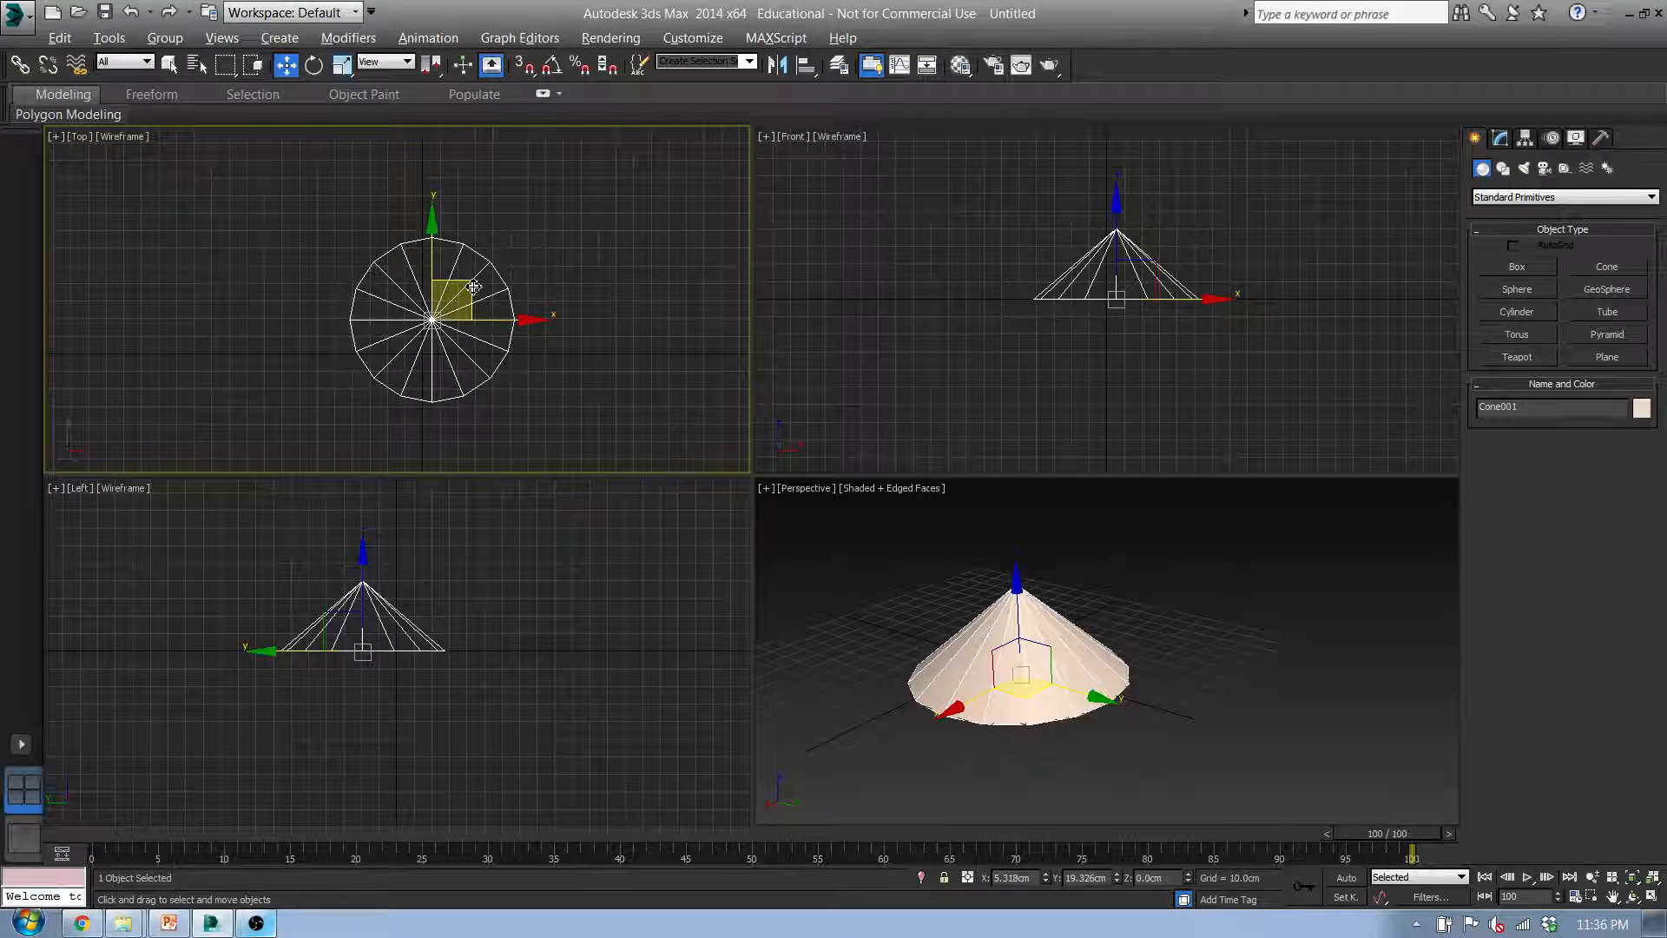
{"action": "mouse_move", "coordinate": [473, 287]}
{"action": "left_mouse_down"}
{"action": "mouse_move", "coordinate": [560, 264]}
{"action": "mouse_move", "coordinate": [354, 236]}
{"action": "mouse_move", "coordinate": [525, 329]}
{"action": "mouse_move", "coordinate": [592, 147]}
{"action": "mouse_move", "coordinate": [351, 374]}
{"action": "mouse_move", "coordinate": [556, 201]}
{"action": "mouse_move", "coordinate": [353, 363]}
{"action": "mouse_move", "coordinate": [558, 184]}
{"action": "mouse_move", "coordinate": [390, 409]}
{"action": "mouse_move", "coordinate": [546, 311]}
{"action": "mouse_move", "coordinate": [367, 355]}
{"action": "mouse_move", "coordinate": [548, 308]}
{"action": "mouse_move", "coordinate": [379, 263]}
{"action": "mouse_move", "coordinate": [402, 377]}
{"action": "mouse_move", "coordinate": [470, 247]}
{"action": "mouse_move", "coordinate": [469, 265]}
{"action": "left_mouse_up"}
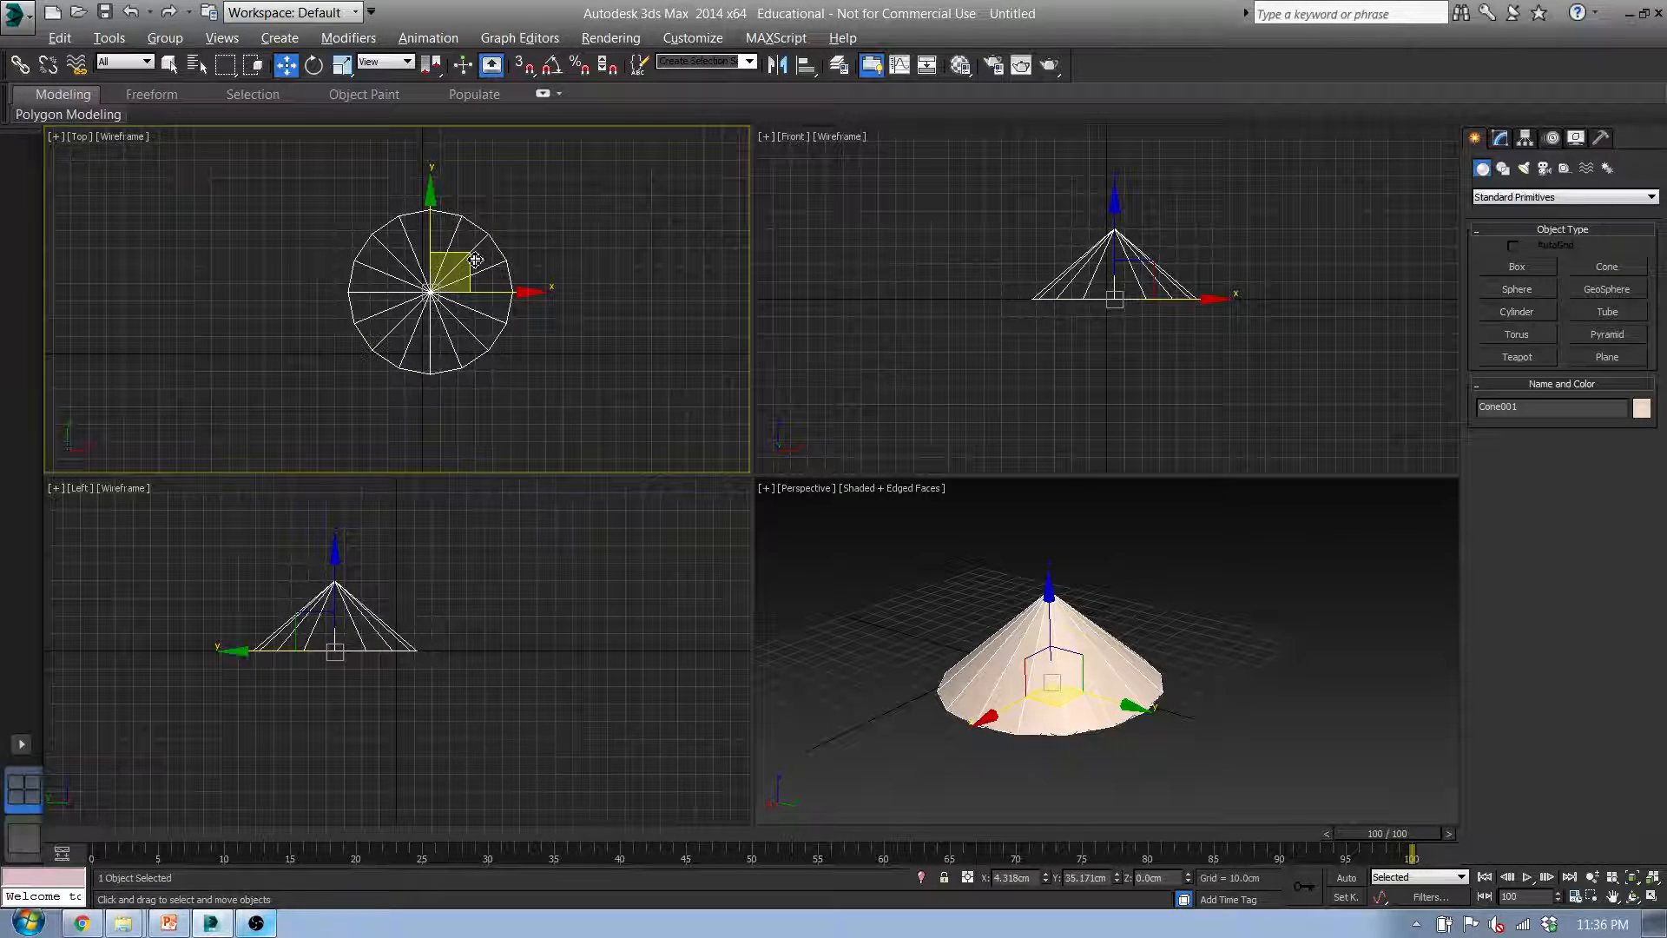
{"action": "left_click_drag", "start_coordinate": [461, 260], "coordinate": [290, 328]}
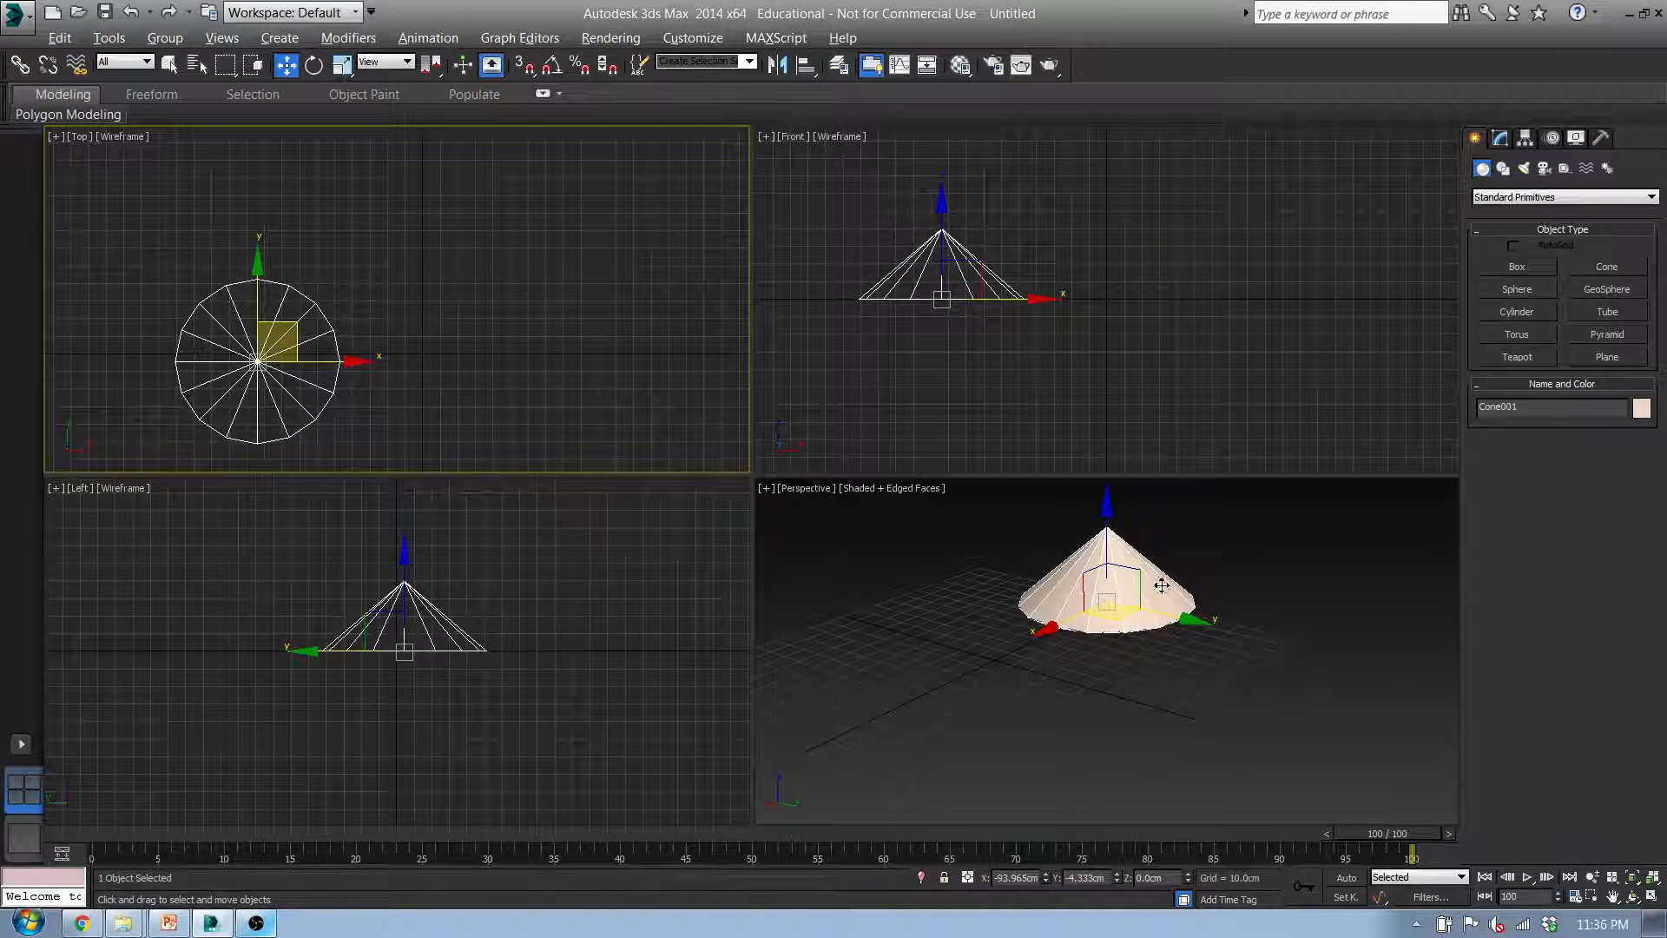
Move the cone in the Top viewport along X, and bring it near the origin at about X -0.4 cm, Y 1.2 cm
{"action": "middle_click_drag", "start_coordinate": [1137, 583], "coordinate": [1164, 599]}
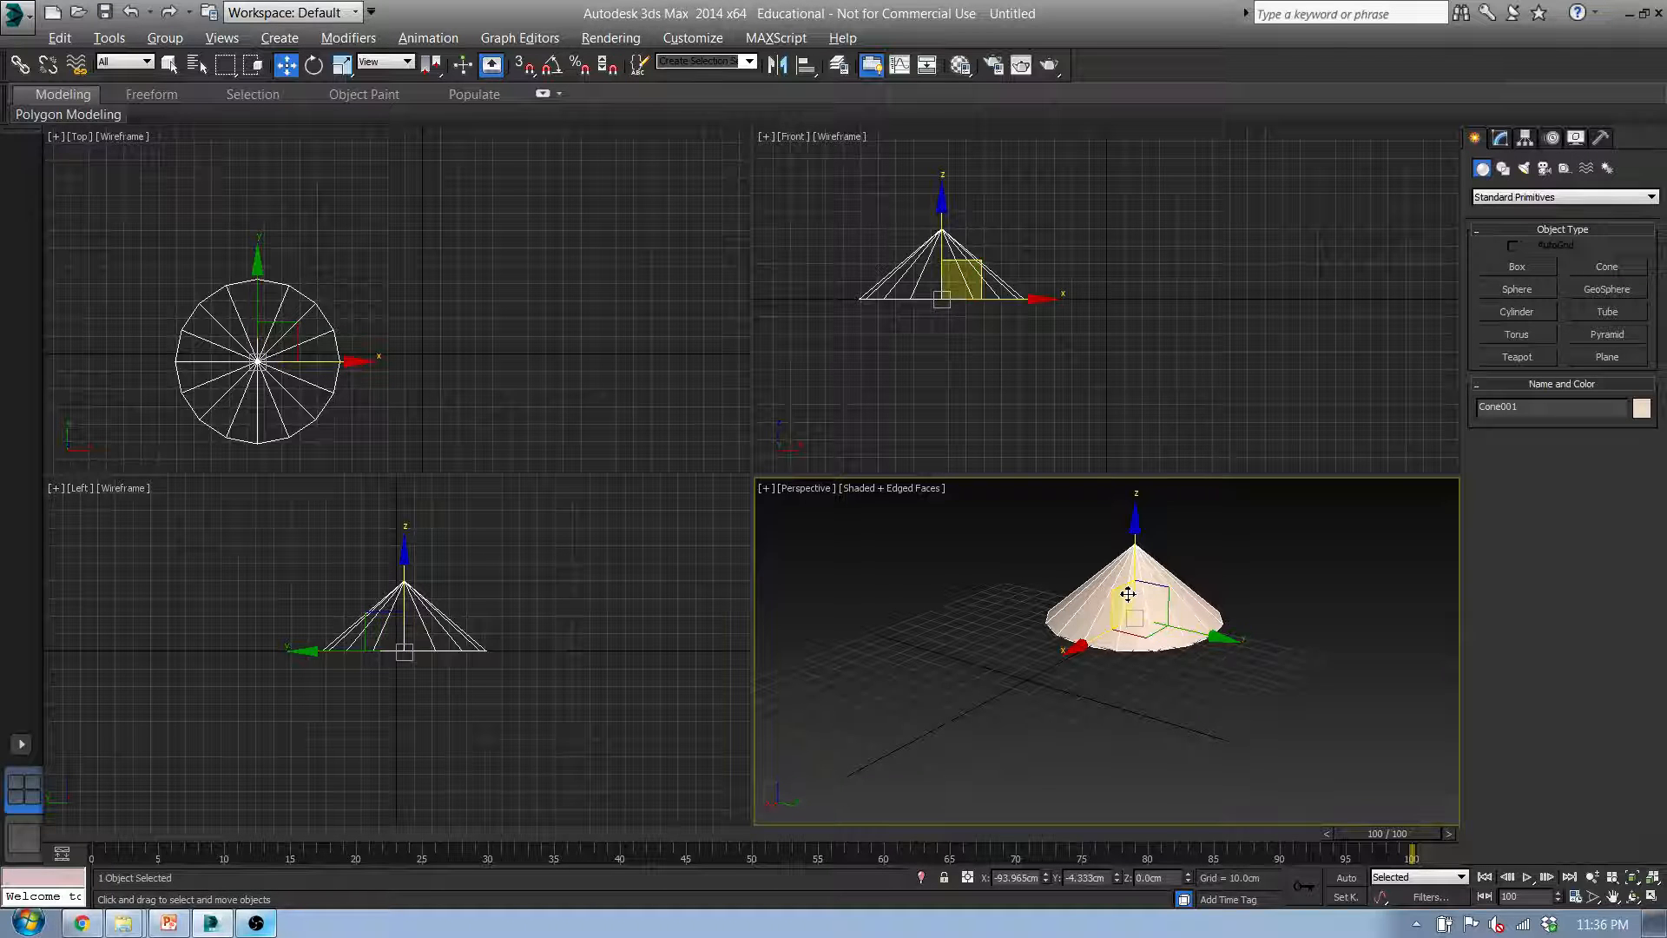
{"action": "left_click_drag", "start_coordinate": [1165, 594], "coordinate": [1243, 545]}
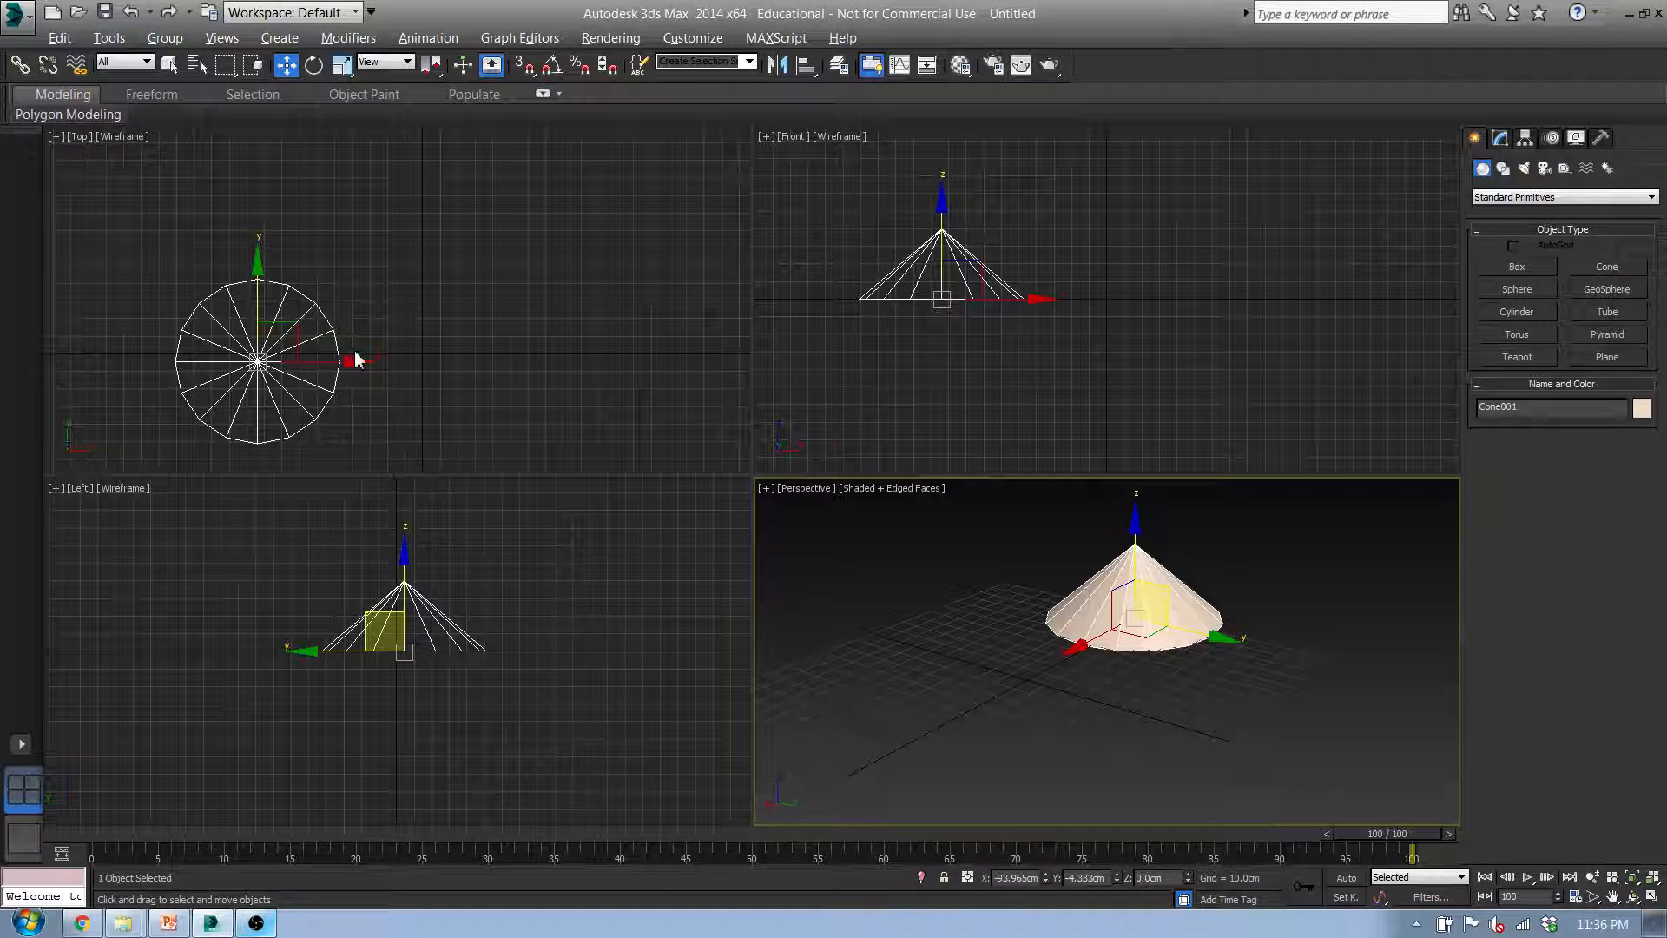
{"action": "left_click_drag", "start_coordinate": [322, 375], "coordinate": [382, 339]}
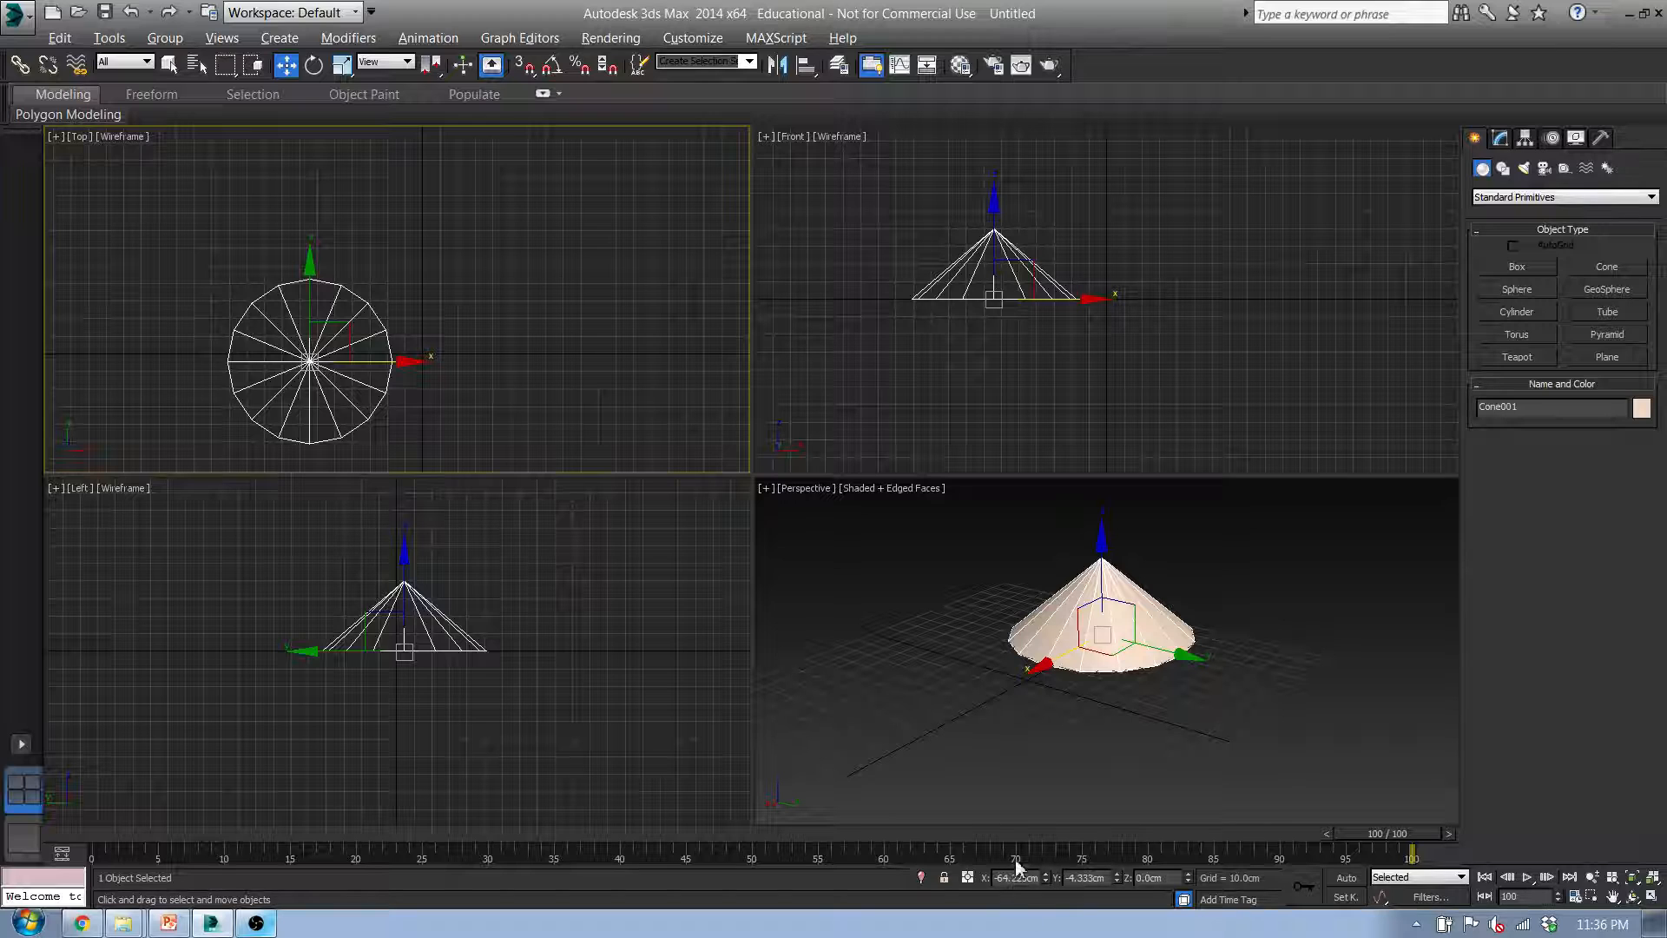
{"action": "left_click_drag", "start_coordinate": [373, 365], "coordinate": [433, 266]}
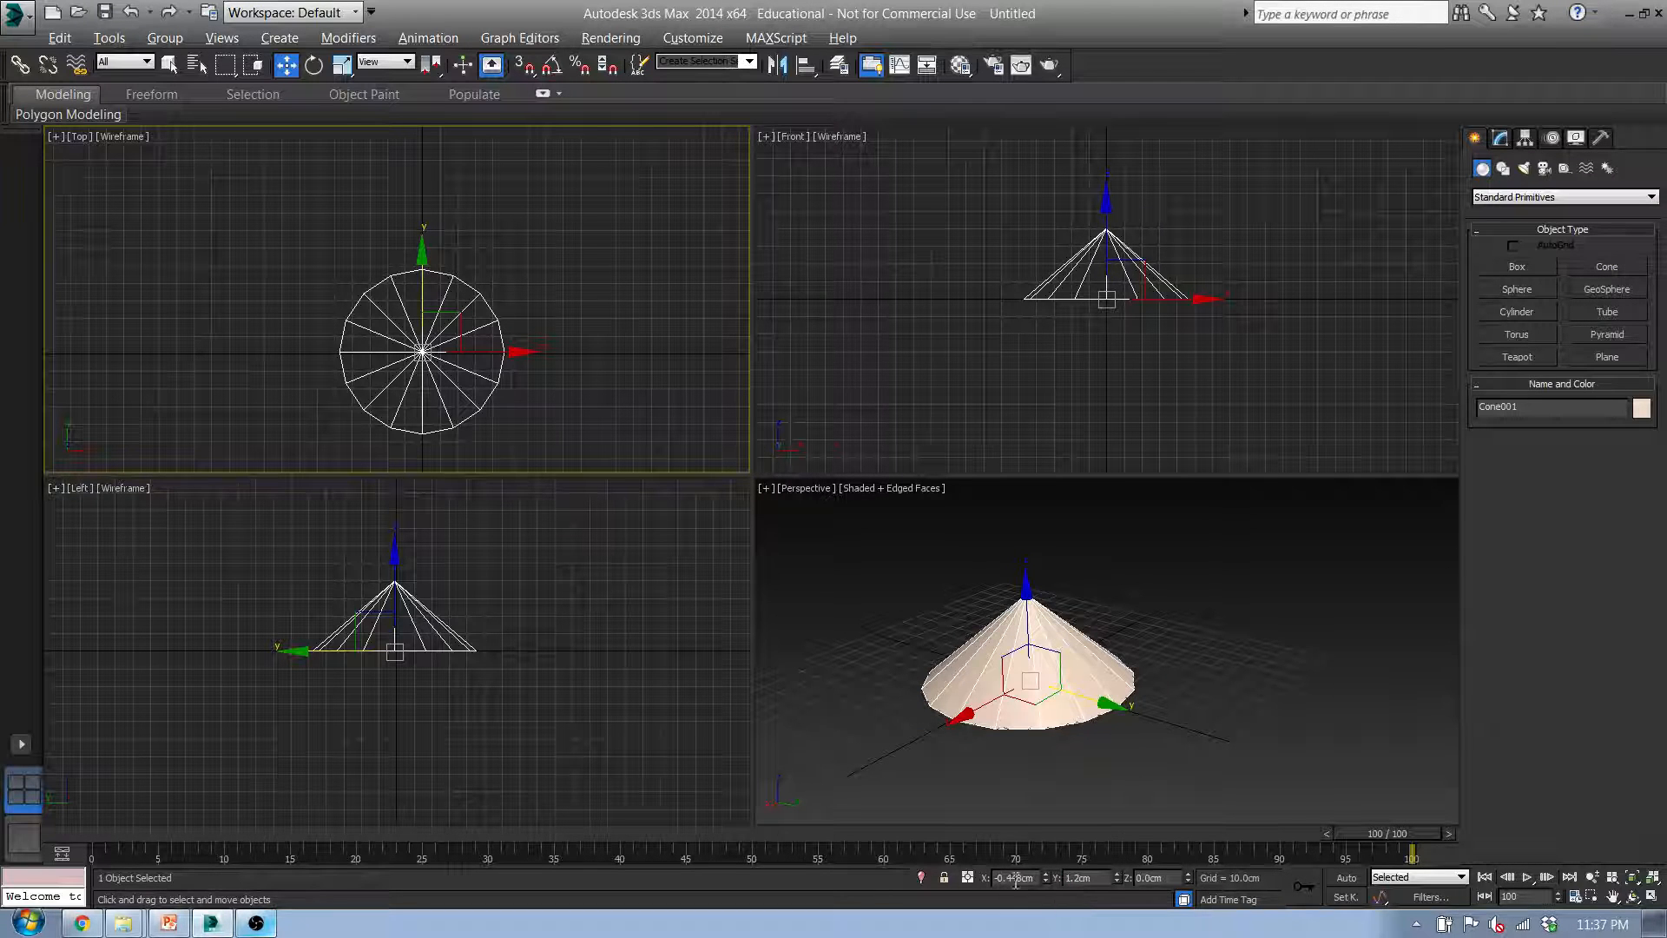
Set the cone's X and Y position coordinates to 0 cm so it sits exactly at the origin
{"action": "type", "text": "0"}
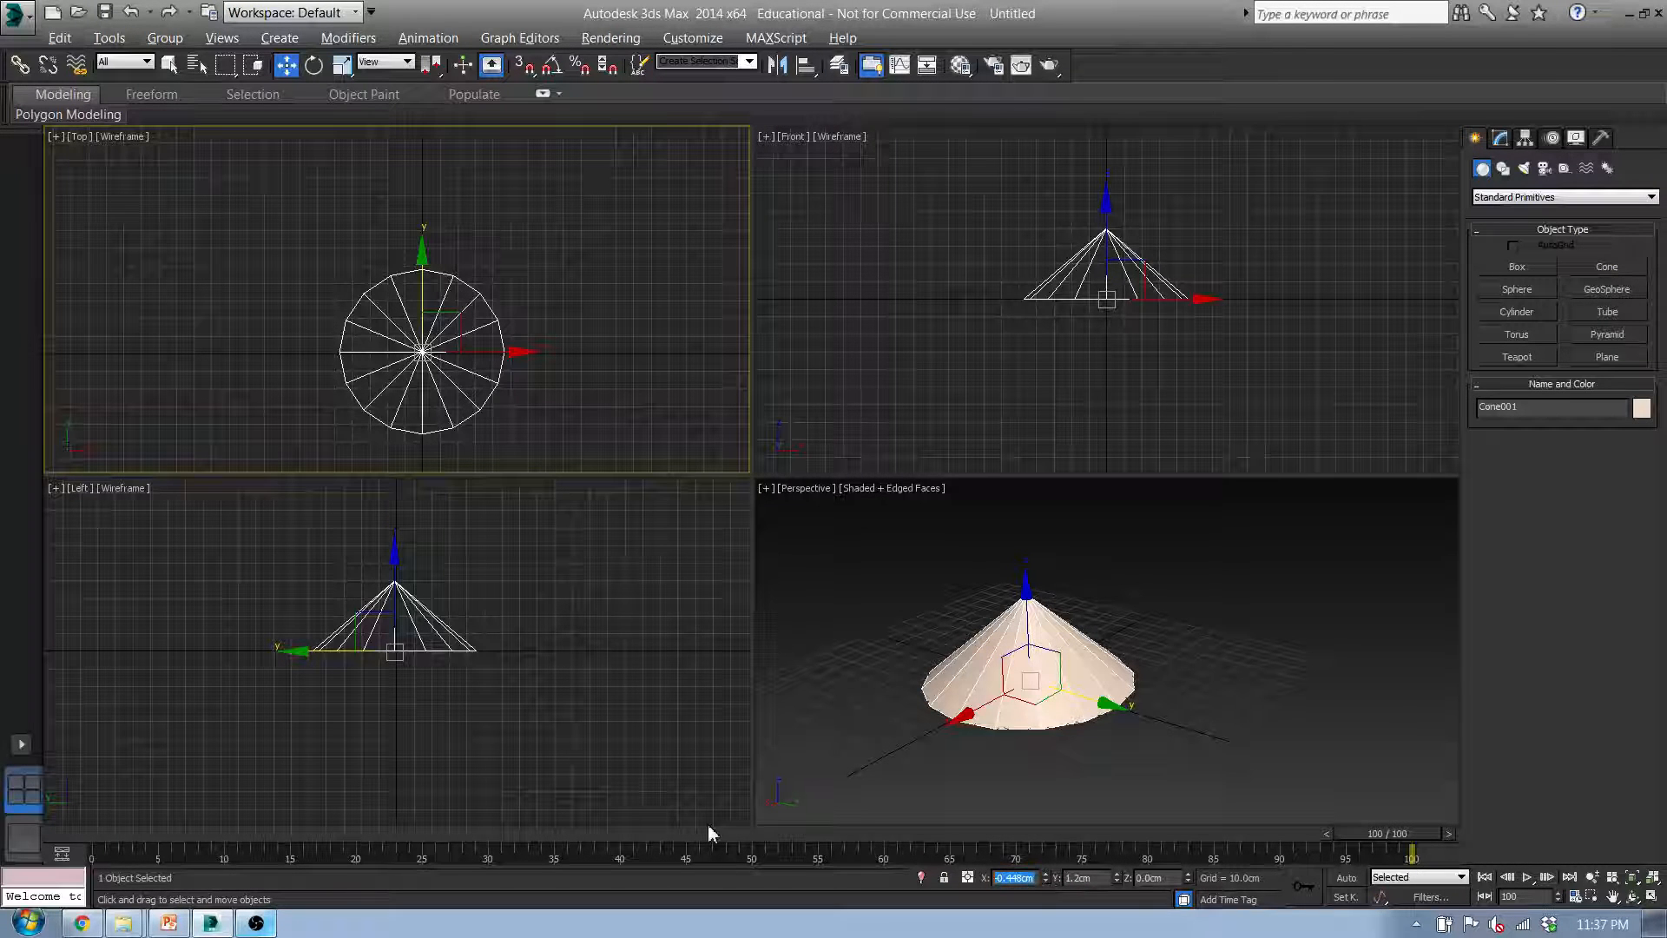
{"action": "key", "text": "Tab"}
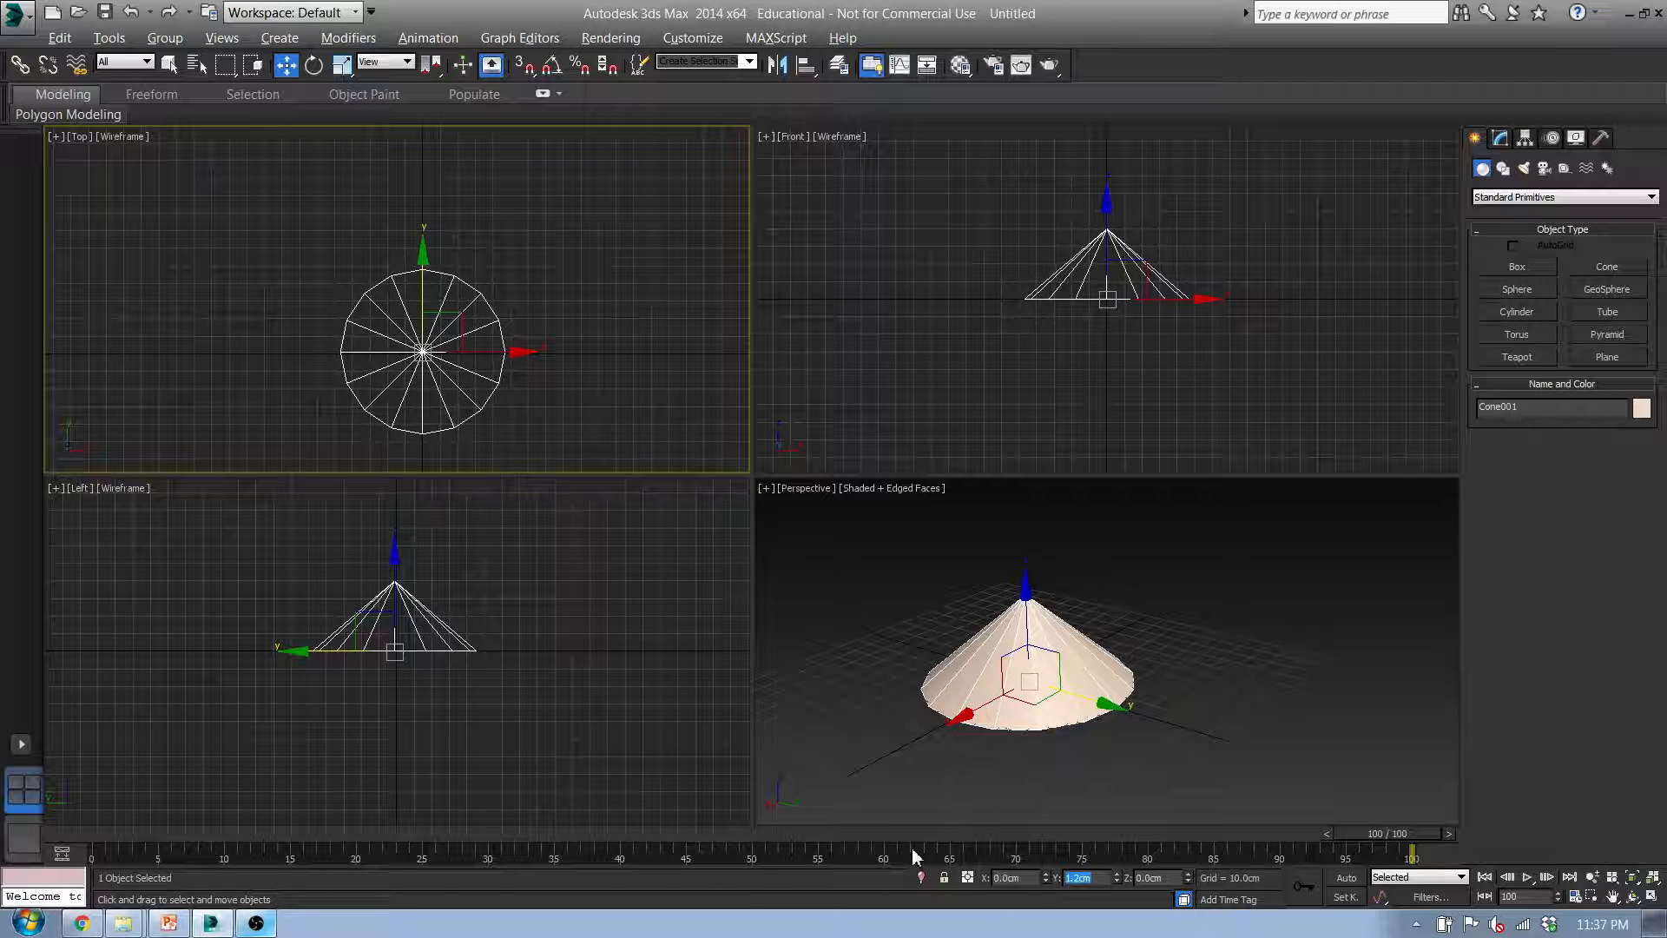
{"action": "type", "text": "0"}
{"action": "key", "text": "Return"}
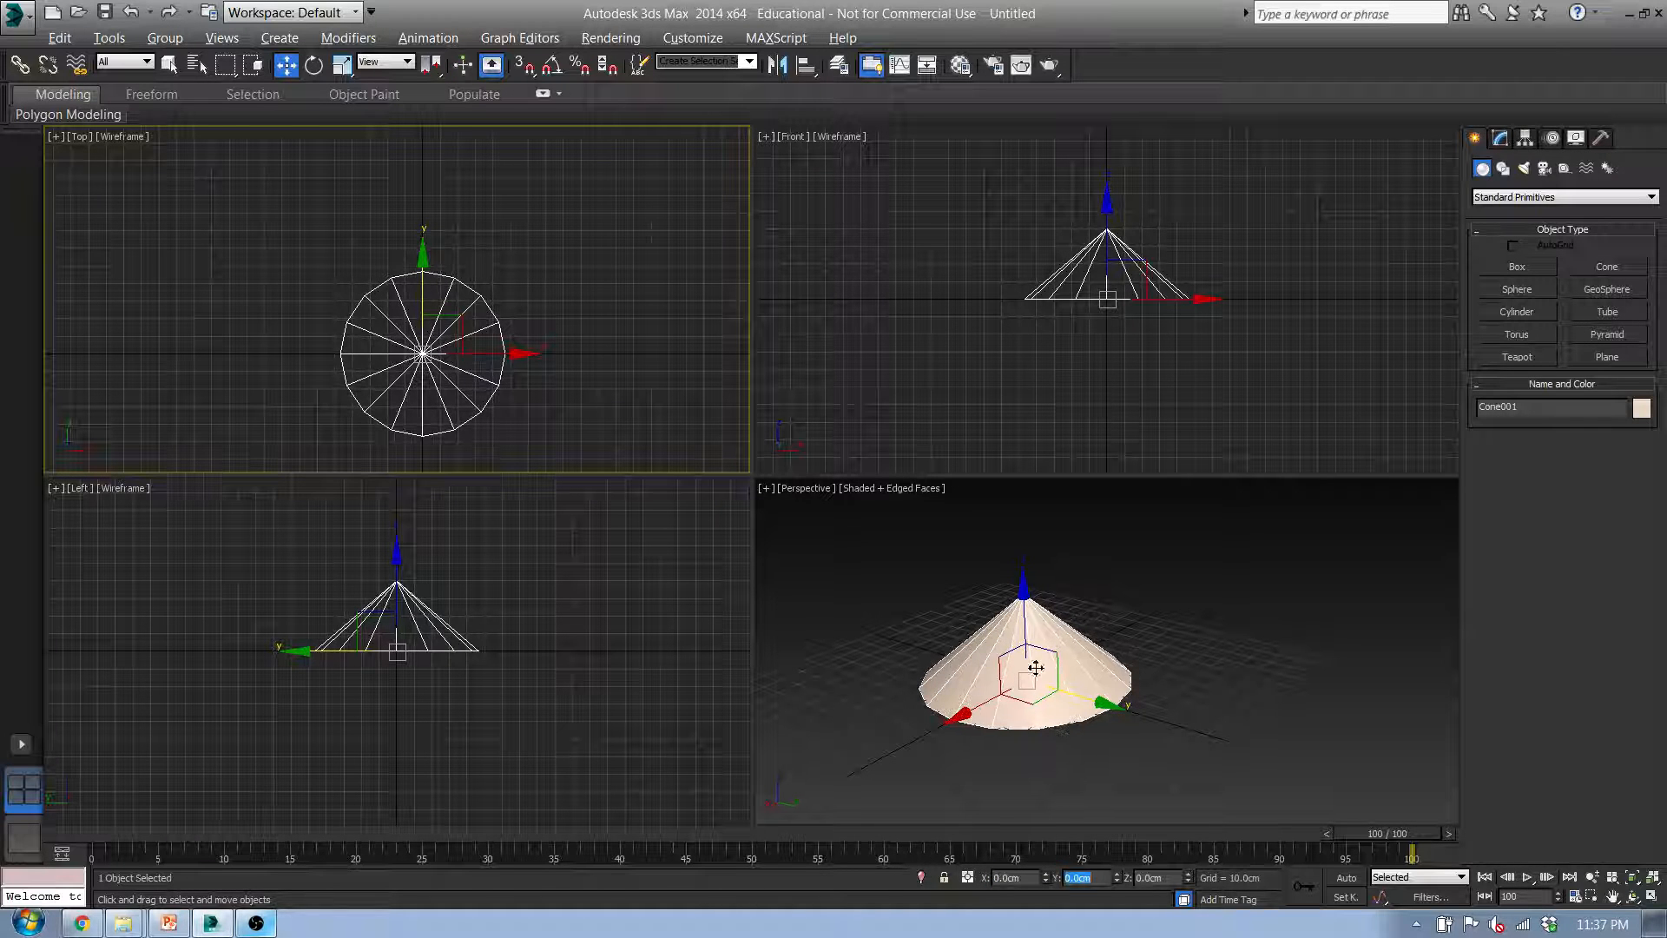
{"action": "key", "text": "Tab"}
Shift the cone along X to about -50 cm by adjusting its coordinate value, and undo that move
{"action": "left_click_drag", "start_coordinate": [1046, 879], "coordinate": [1020, 54]}
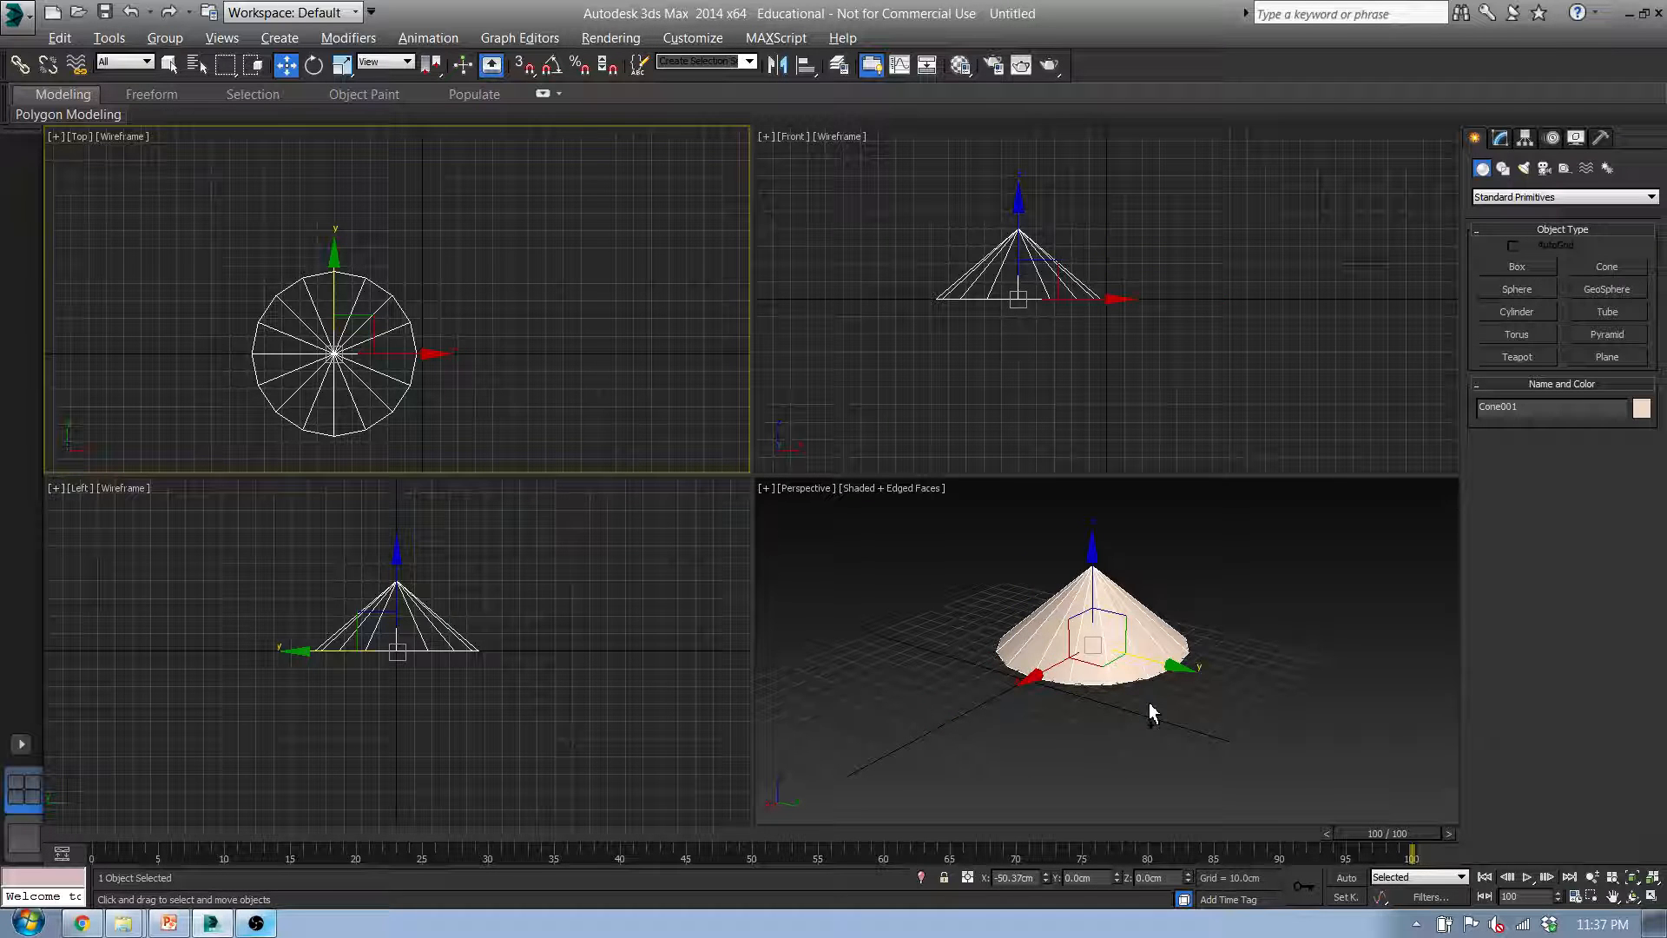
{"action": "key", "text": "ctrl+z"}
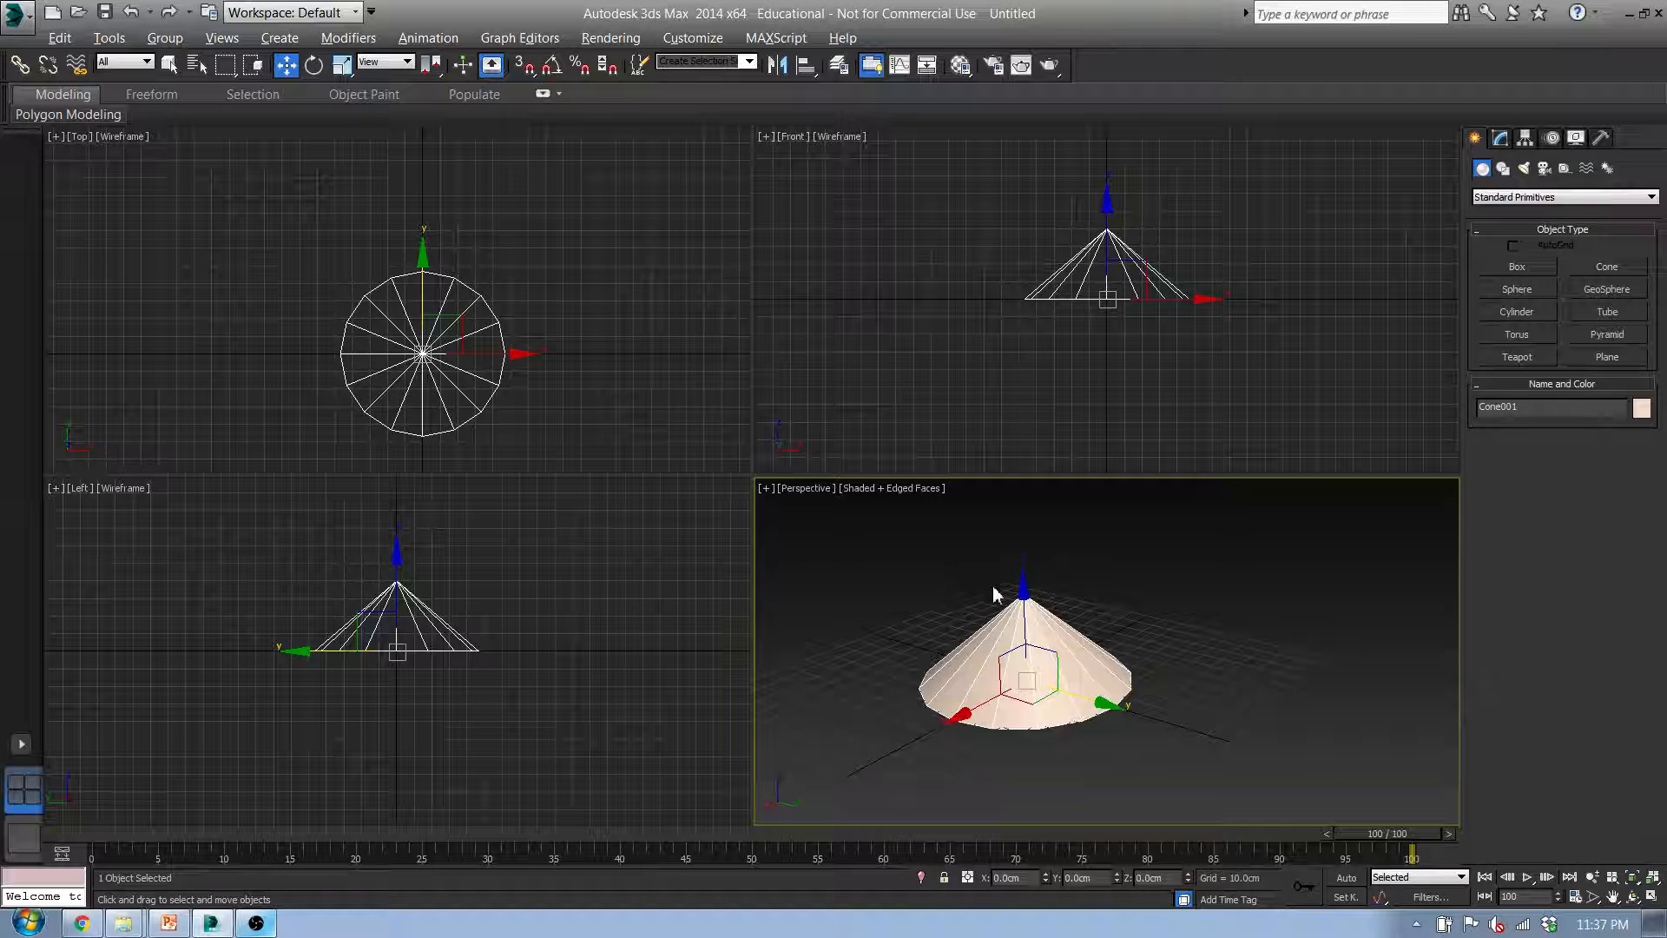
Deselect the cone and create a torus beside it in the Perspective viewport, with Radius 1 about 54 cm and Radius 2 about 20 cm
{"action": "left_click", "coordinate": [969, 560]}
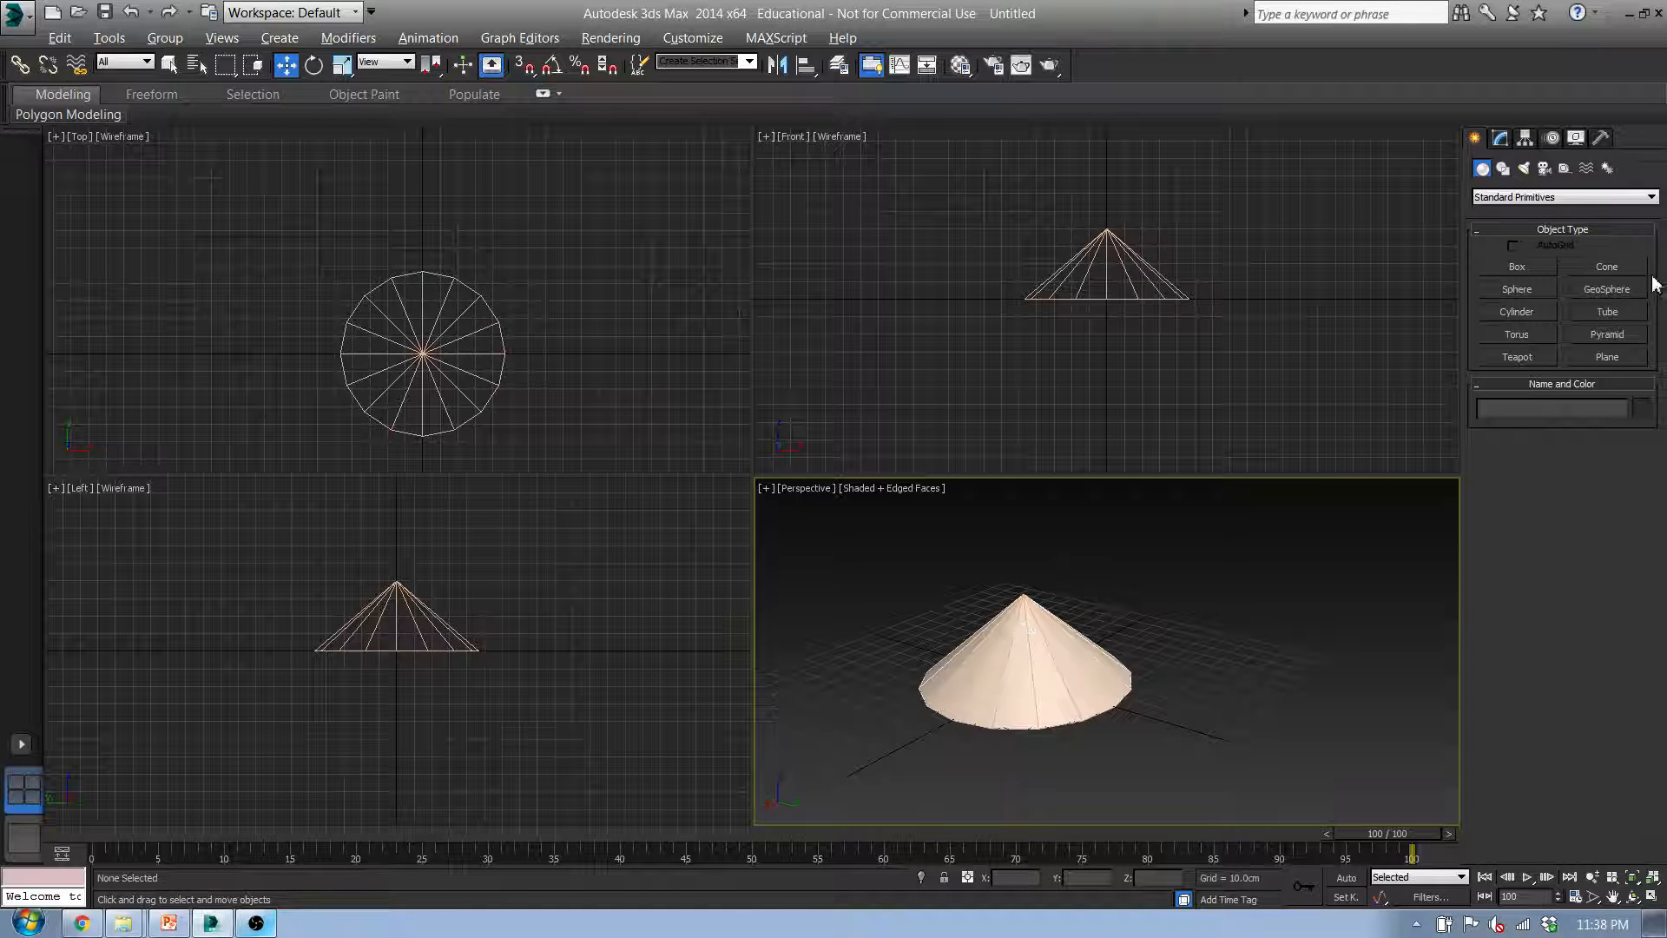
{"action": "left_click", "coordinate": [1541, 335]}
{"action": "left_click_drag", "start_coordinate": [1303, 618], "coordinate": [1279, 666]}
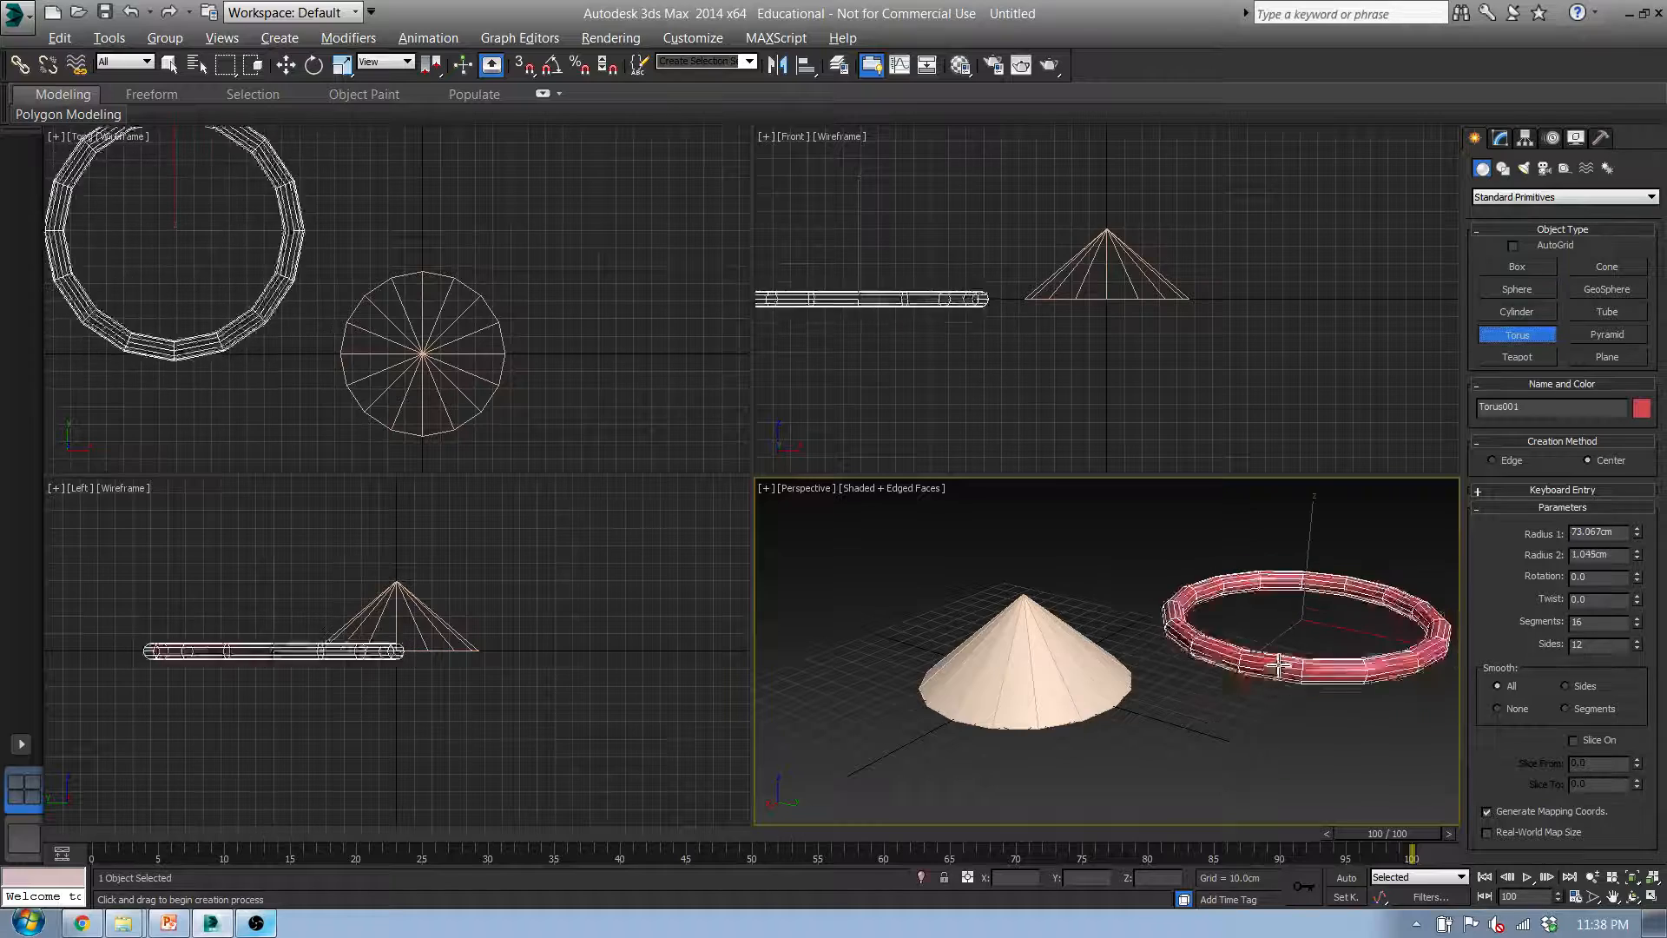
{"action": "left_click", "coordinate": [1292, 643]}
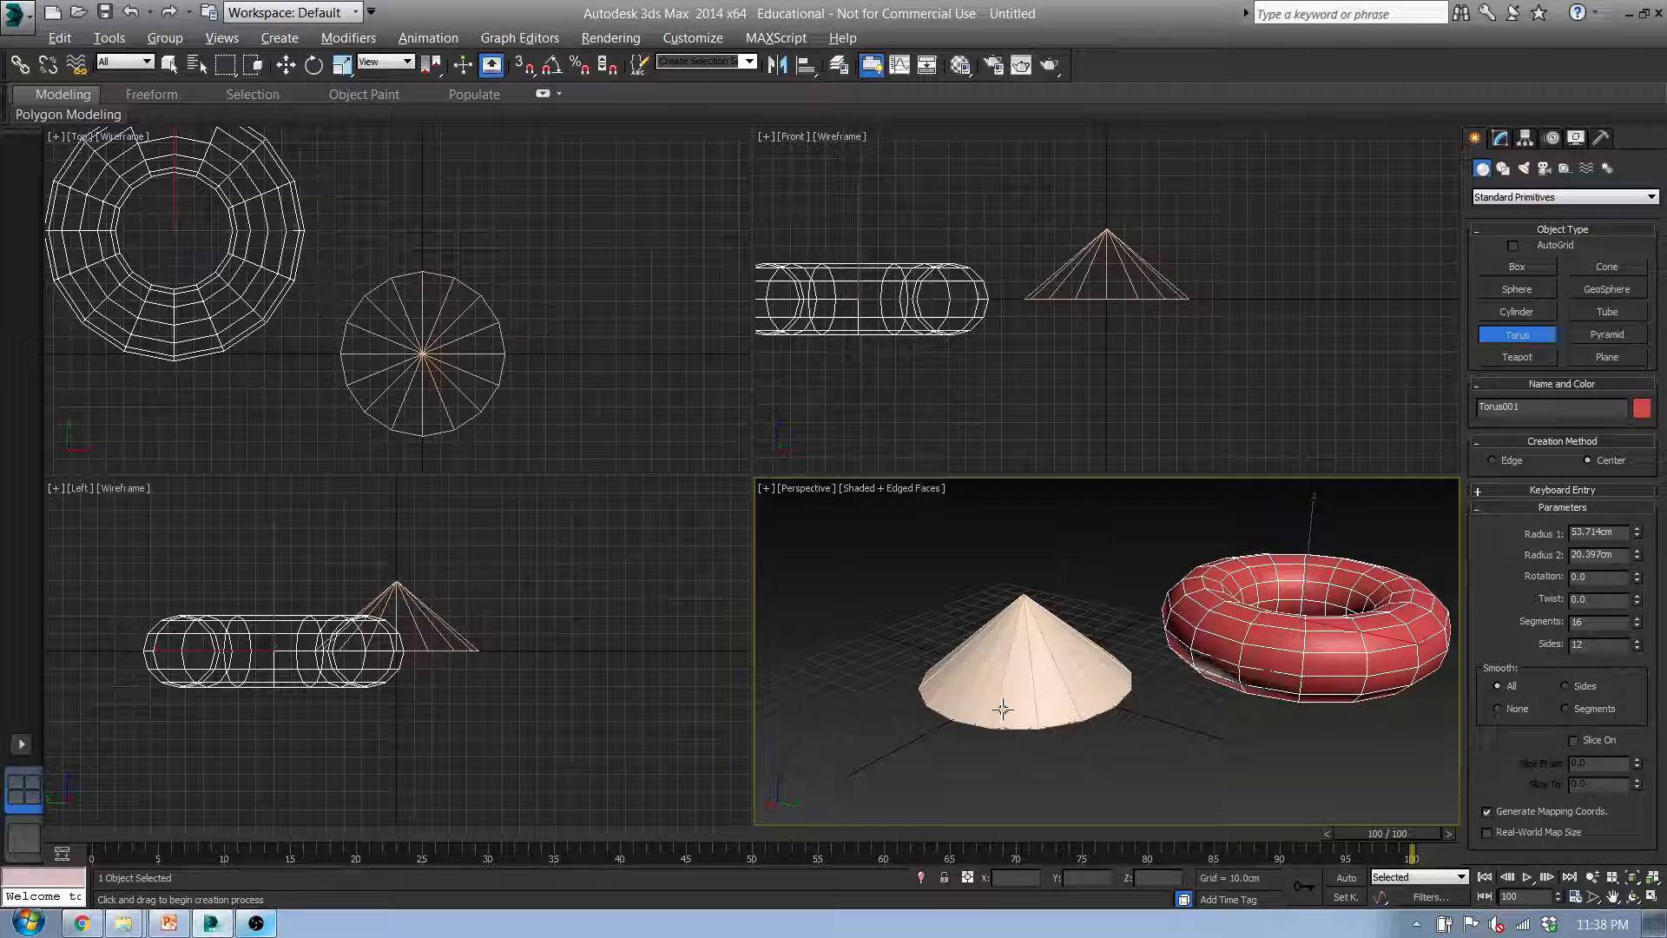
{"action": "left_click", "coordinate": [1535, 341]}
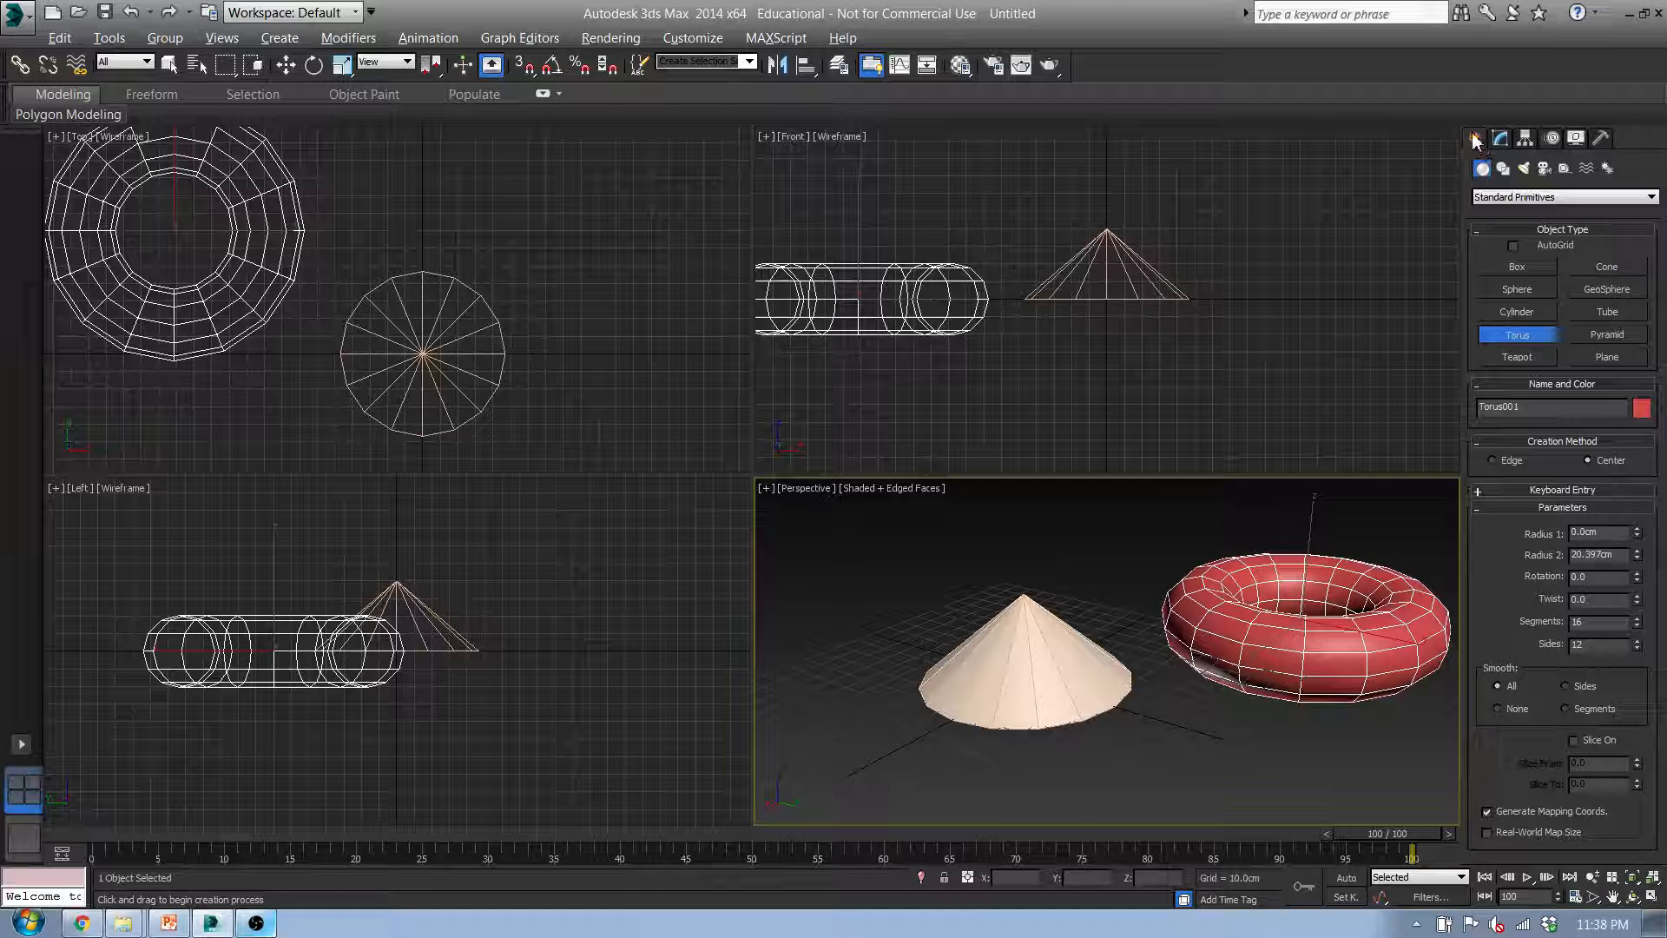
{"action": "left_click", "coordinate": [1315, 167]}
{"action": "right_click", "coordinate": [1059, 697]}
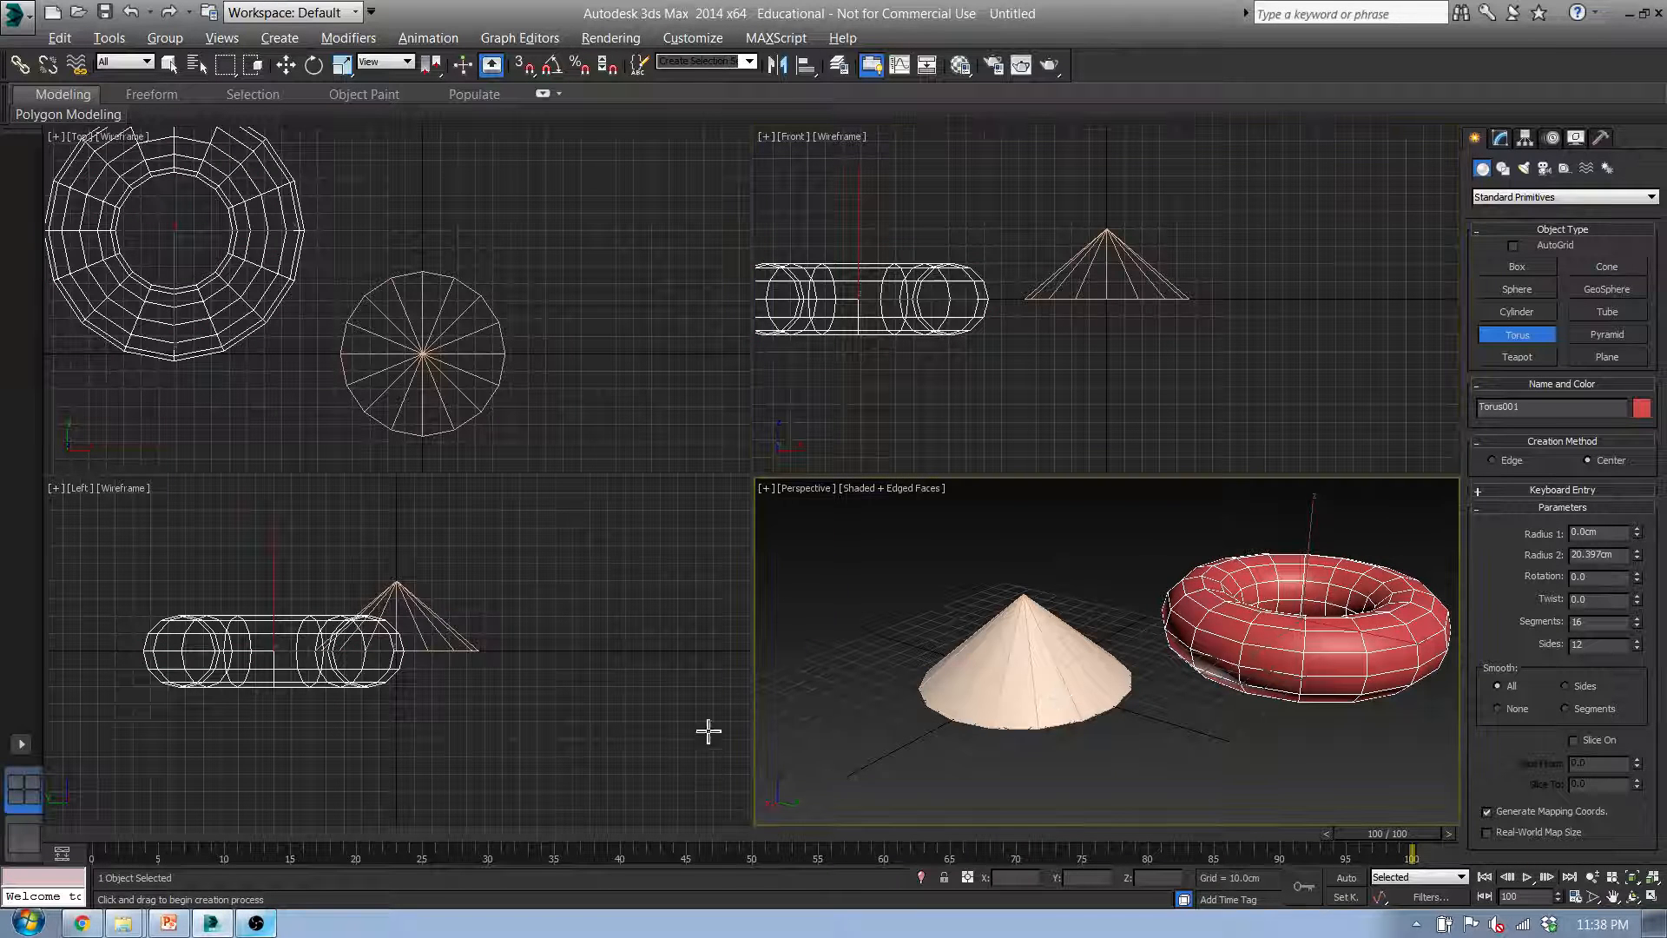
Switch the selected torus between the Move, Rotate, Scale and Select Object tools, ending with Select Object
{"action": "key", "text": "w"}
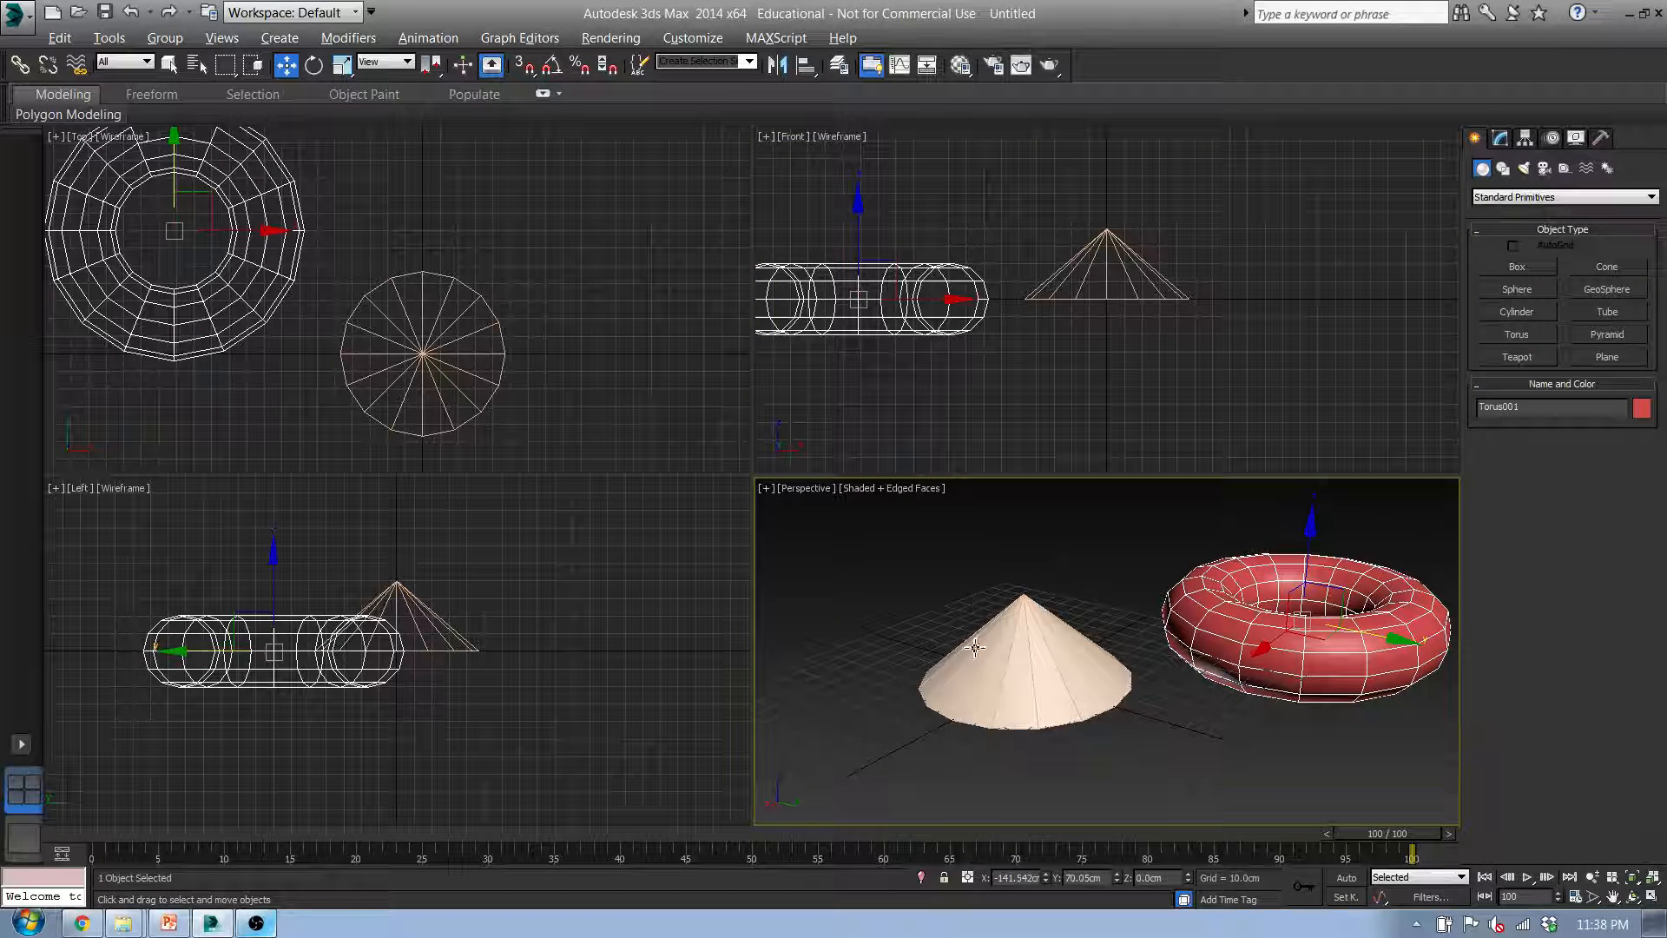
{"action": "left_click", "coordinate": [178, 66]}
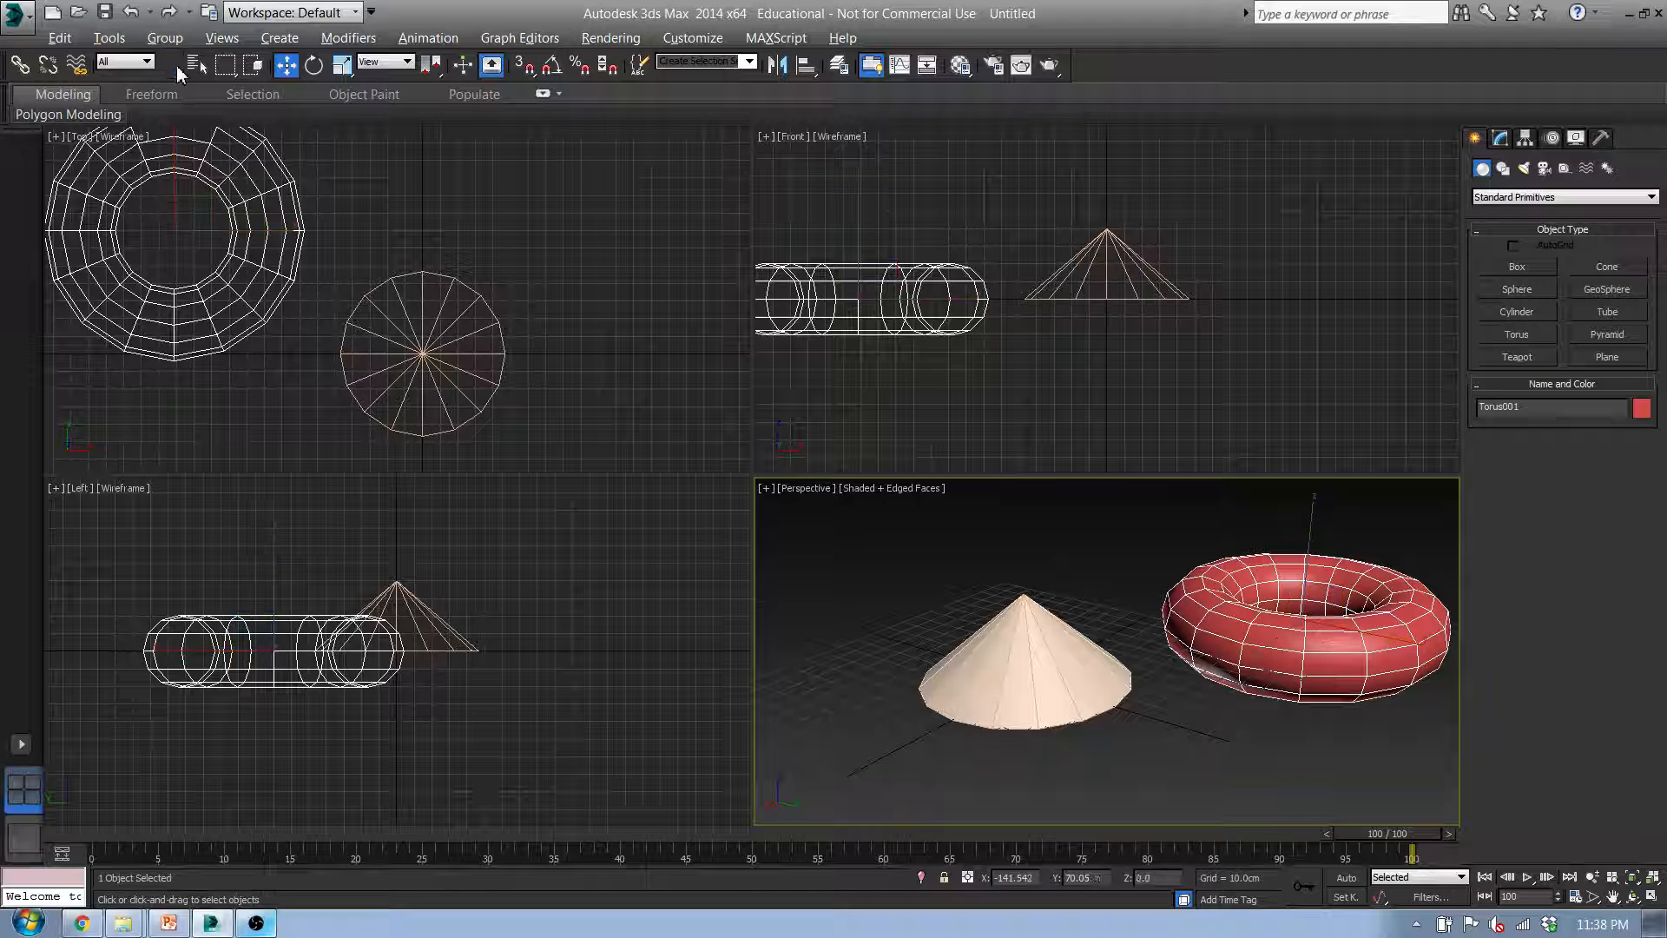
{"action": "left_click", "coordinate": [286, 65]}
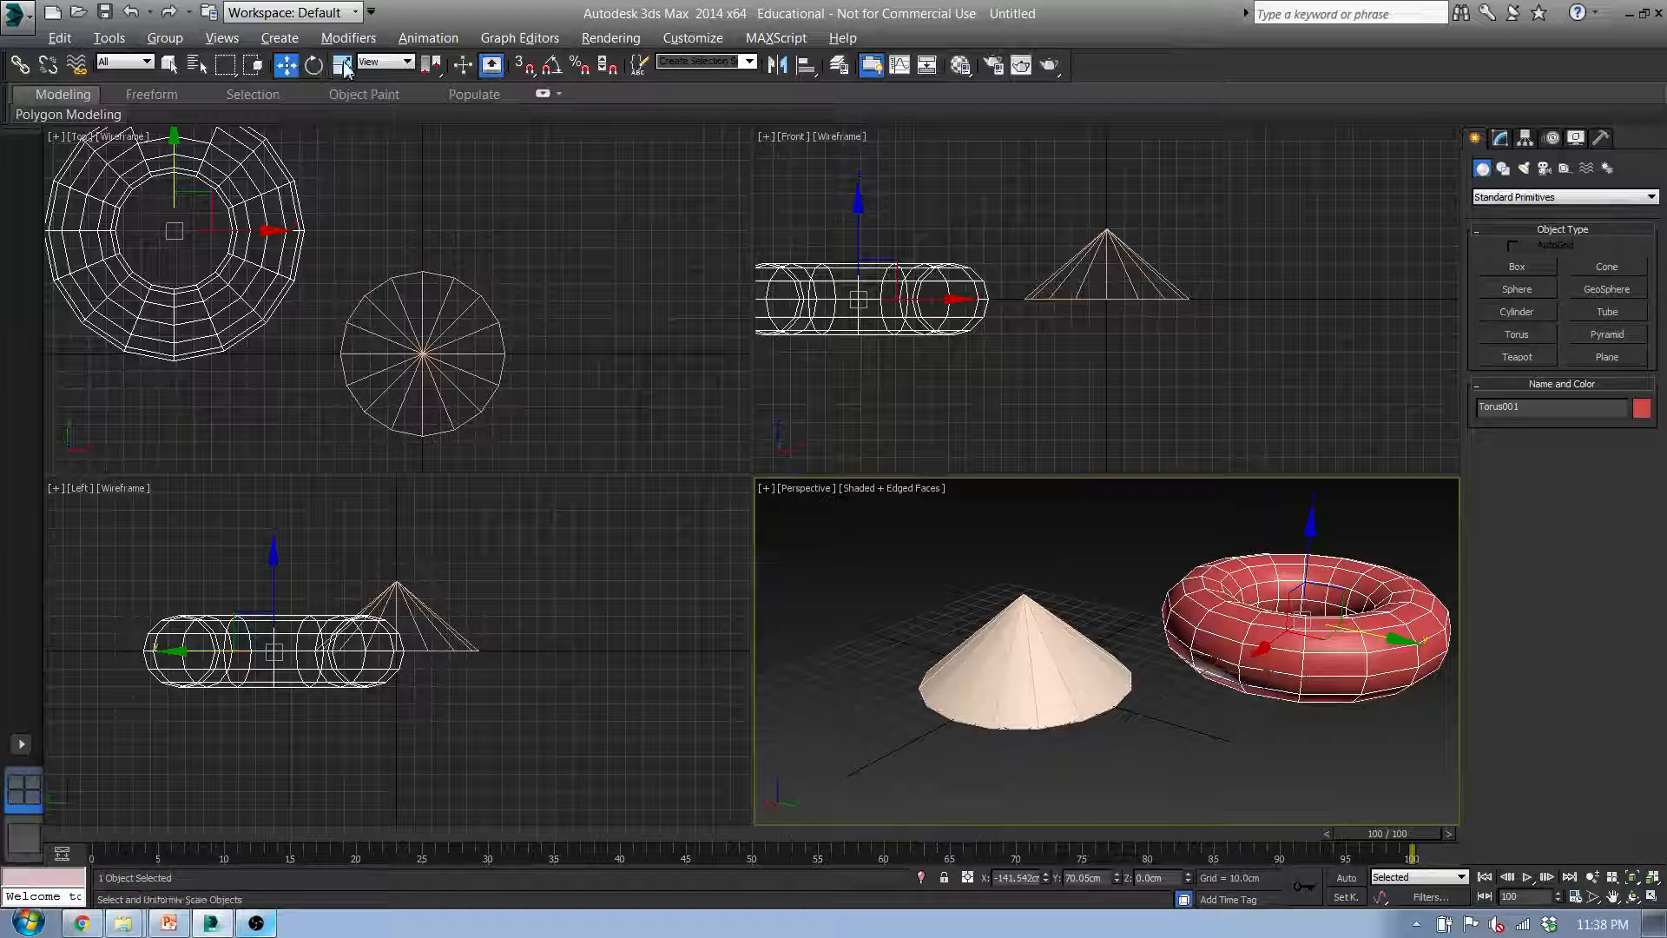
{"action": "left_click", "coordinate": [170, 66]}
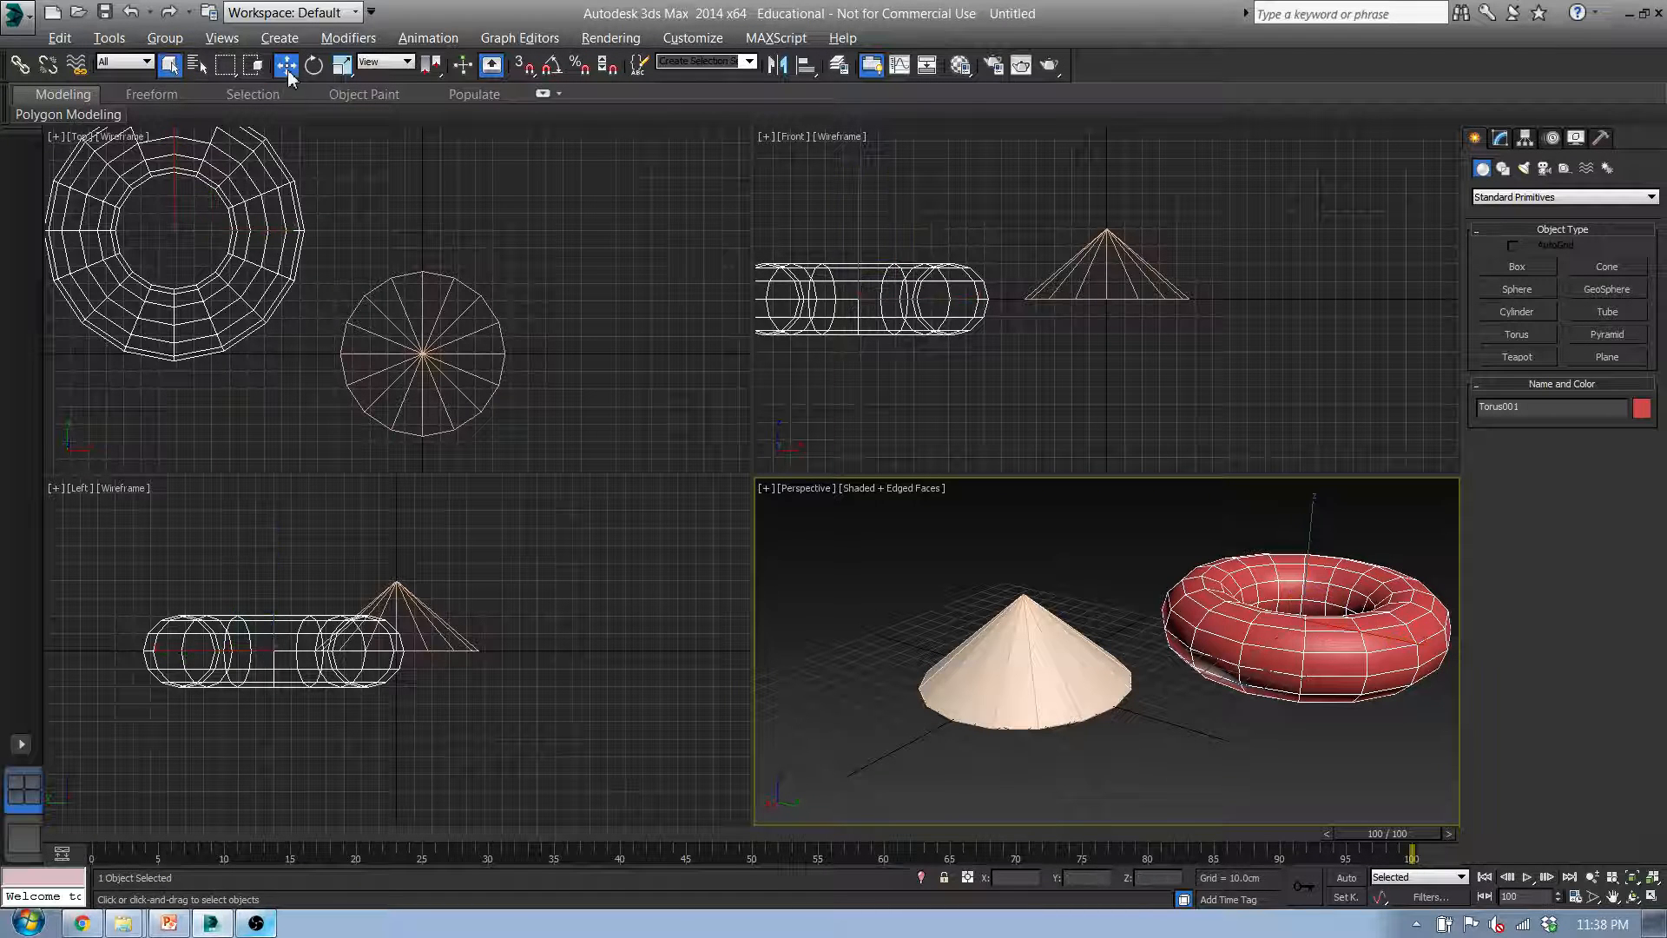
{"action": "key", "text": "e"}
{"action": "key", "text": "r"}
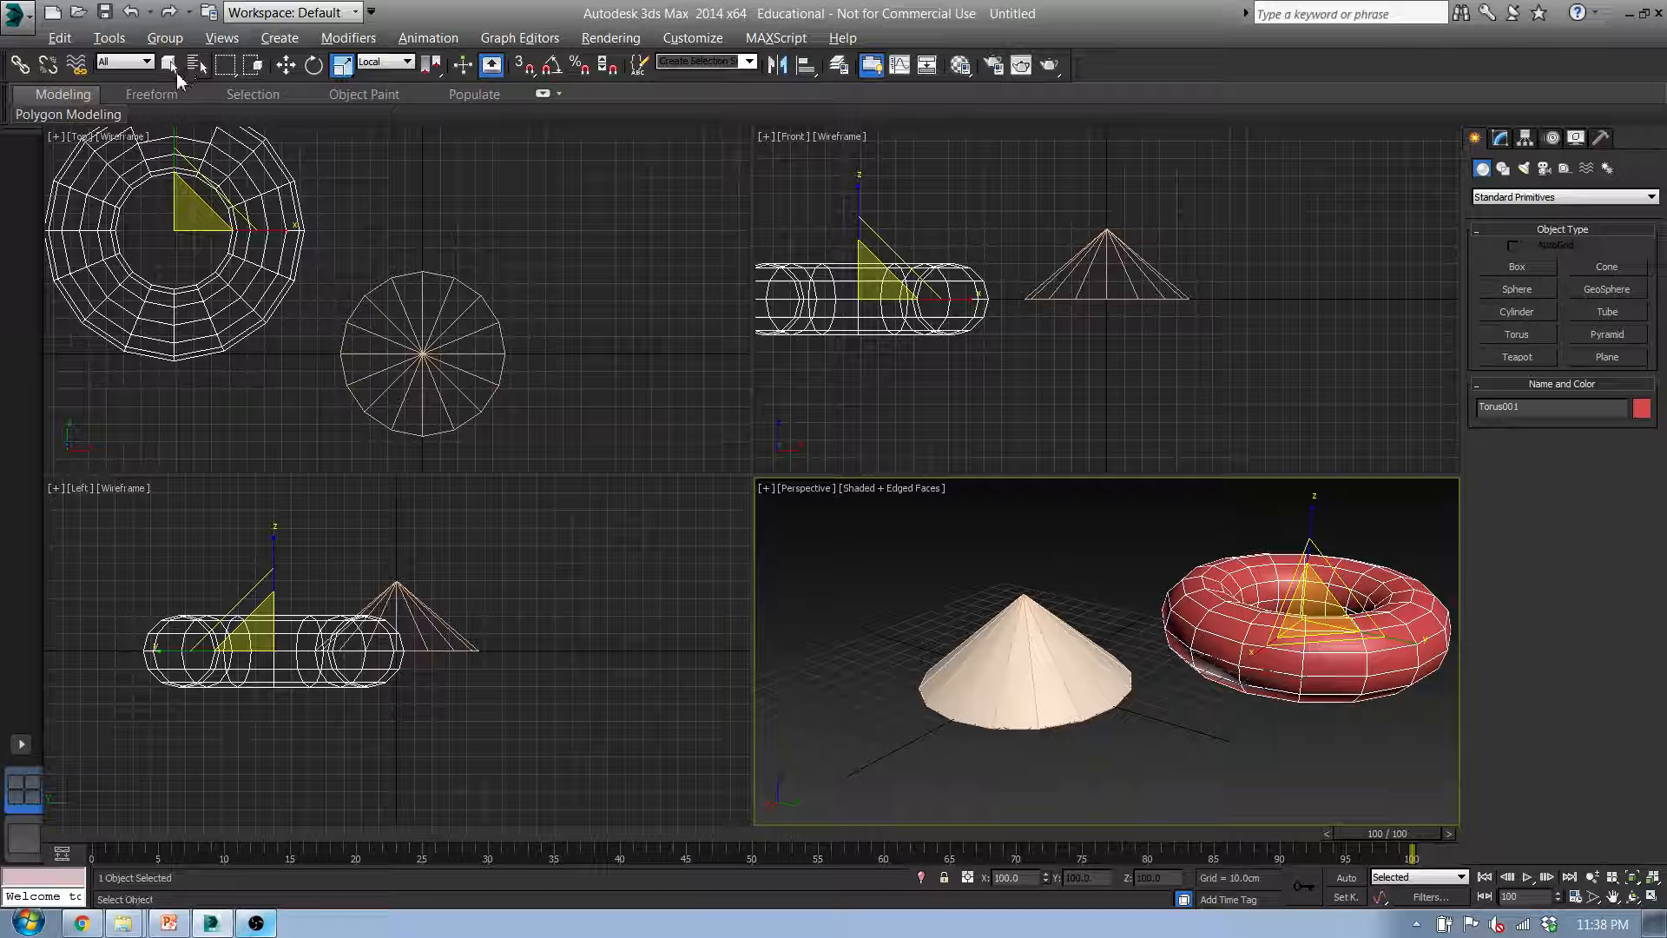
{"action": "left_click", "coordinate": [172, 70]}
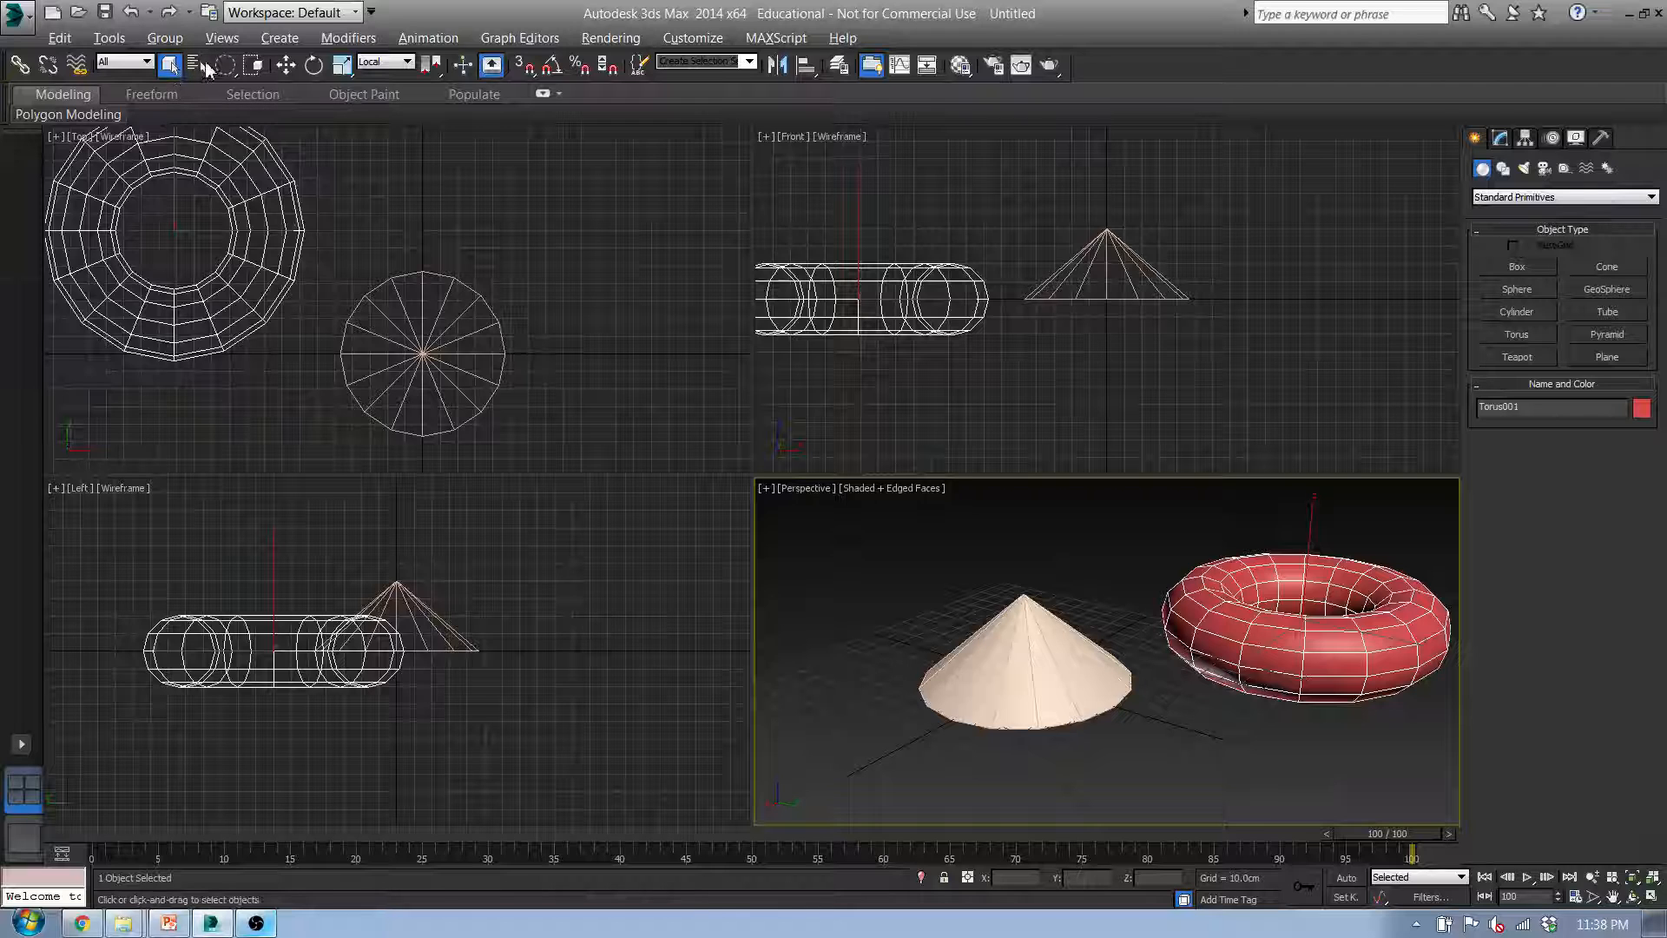
Cycle the selection region through the circular, fence, lasso and paint shapes, and return it to rectangular
{"action": "key", "text": "q"}
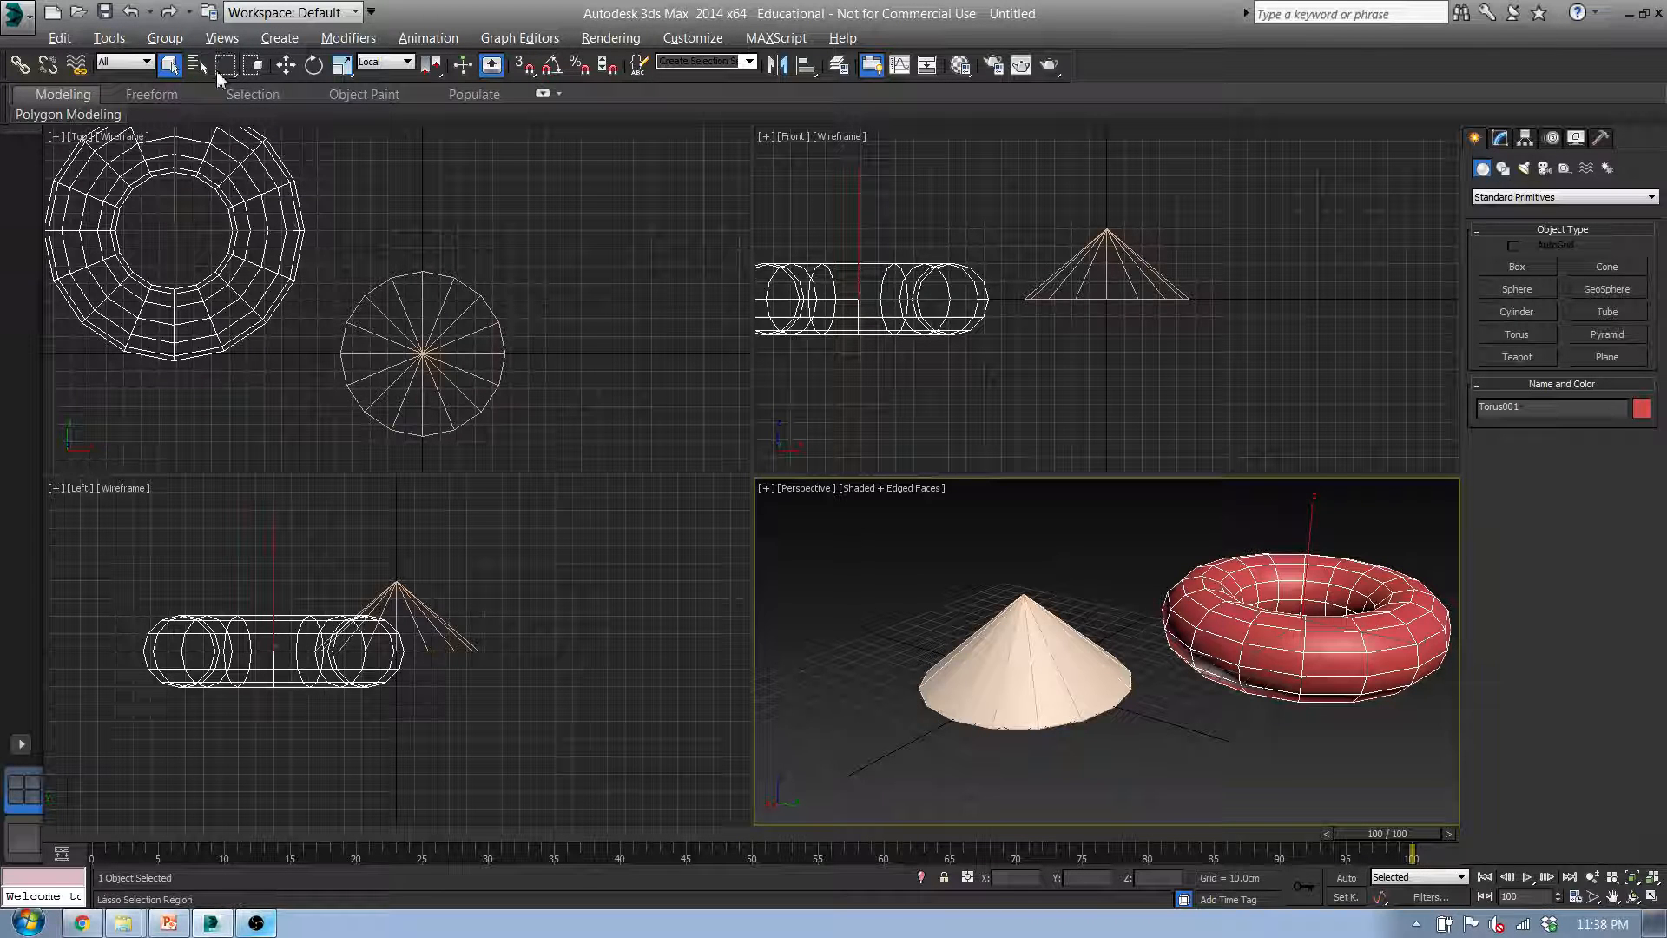
{"action": "key", "text": "q"}
{"action": "key", "text": "q"}
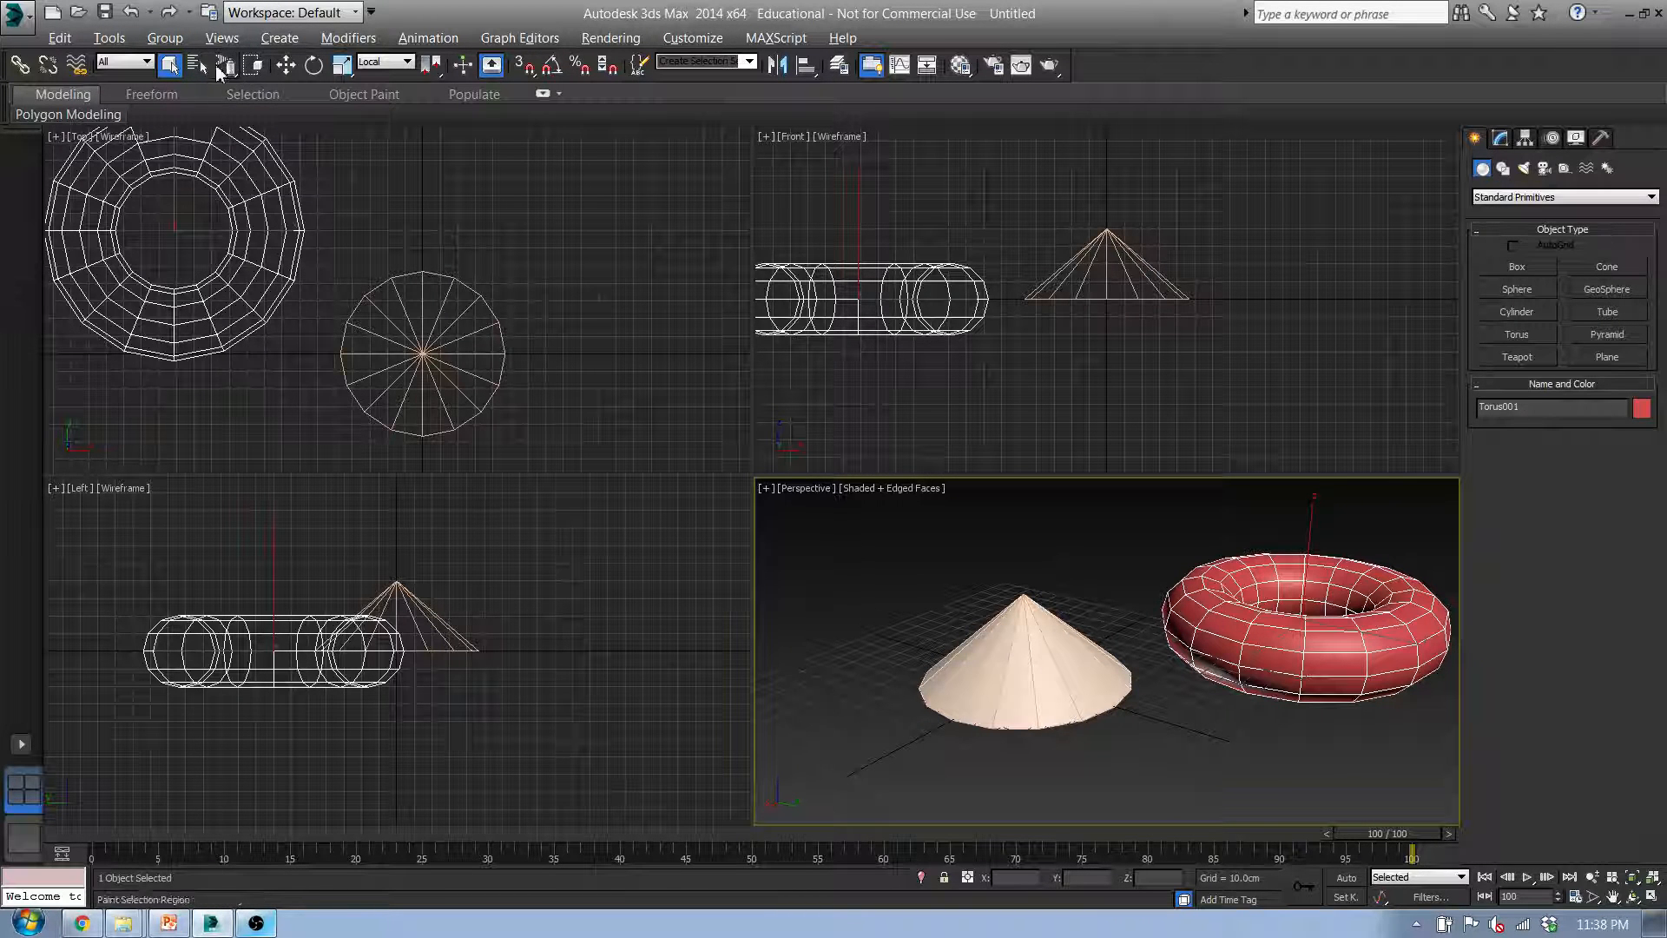
{"action": "key", "text": "q"}
{"action": "key", "text": "q"}
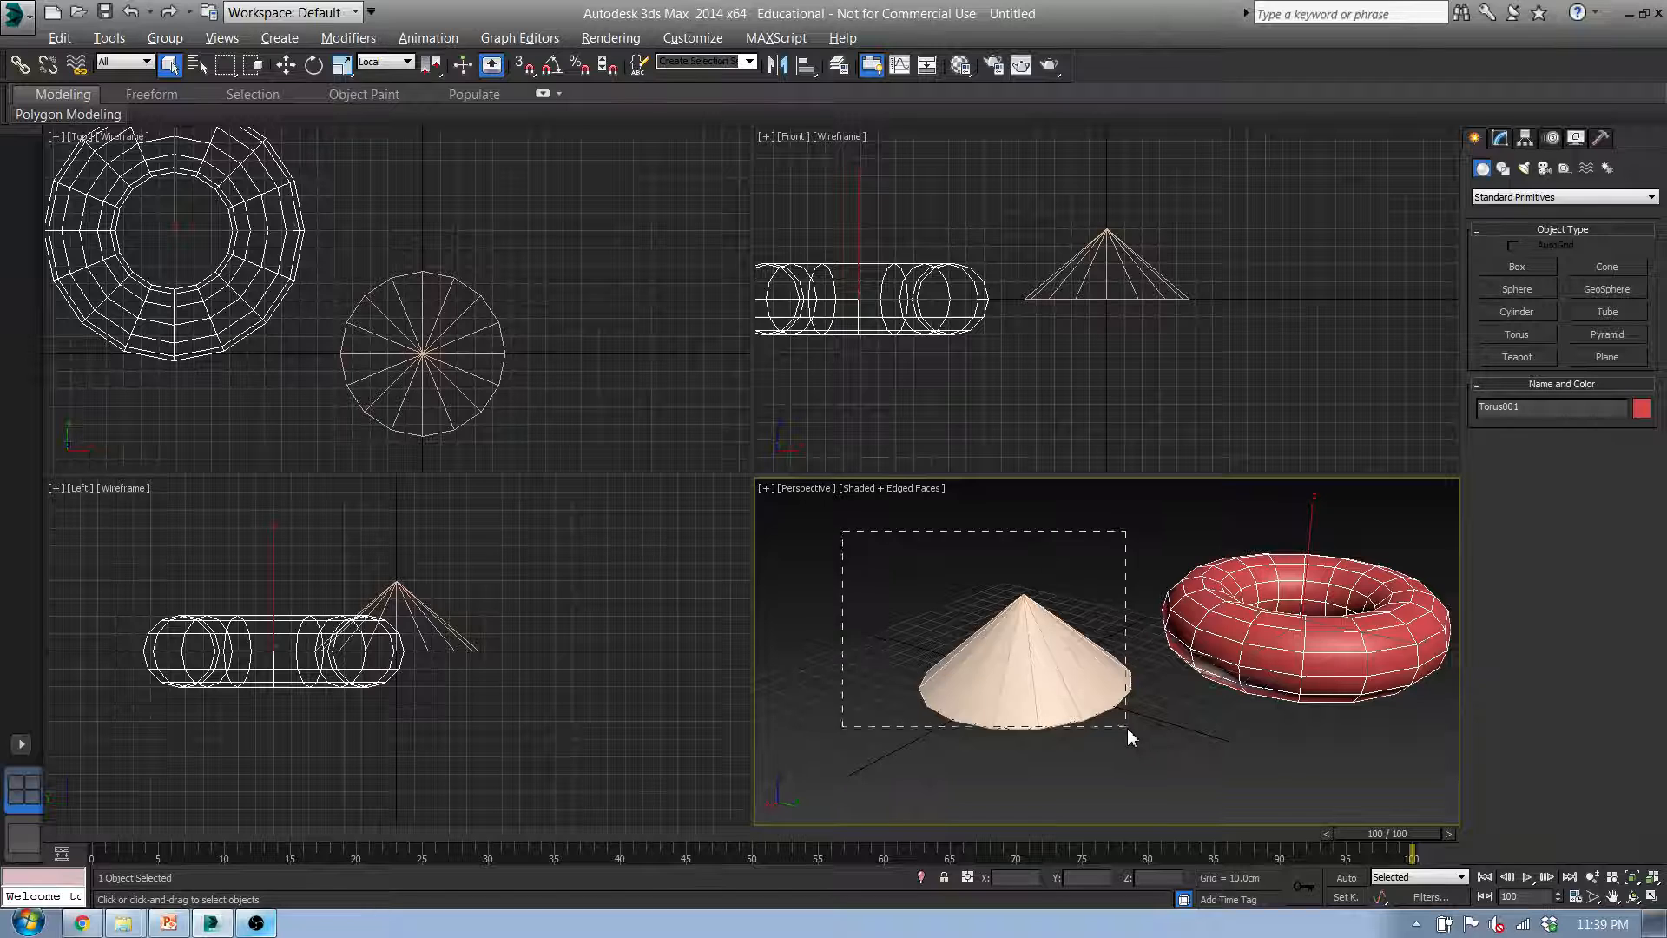
Practise region selection around the cone in the Perspective viewport with the rectangular, circular and fence shapes, and clear the selection
{"action": "left_click_drag", "start_coordinate": [984, 692], "coordinate": [1167, 738]}
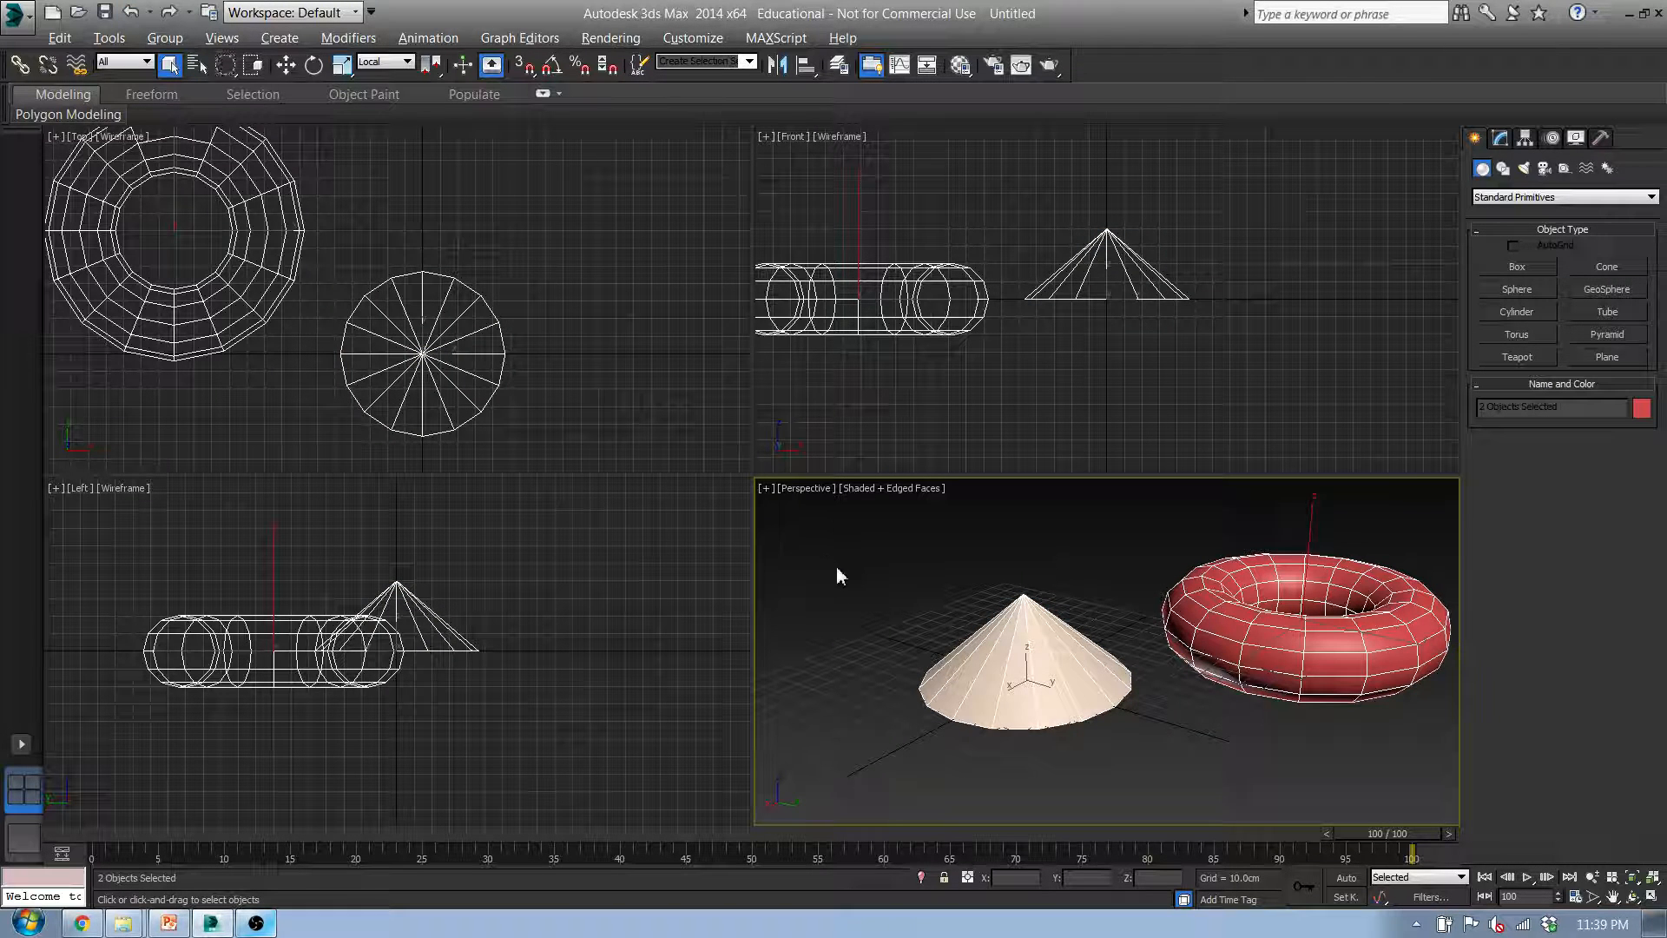
{"action": "left_click_drag", "start_coordinate": [1027, 636], "coordinate": [1157, 760]}
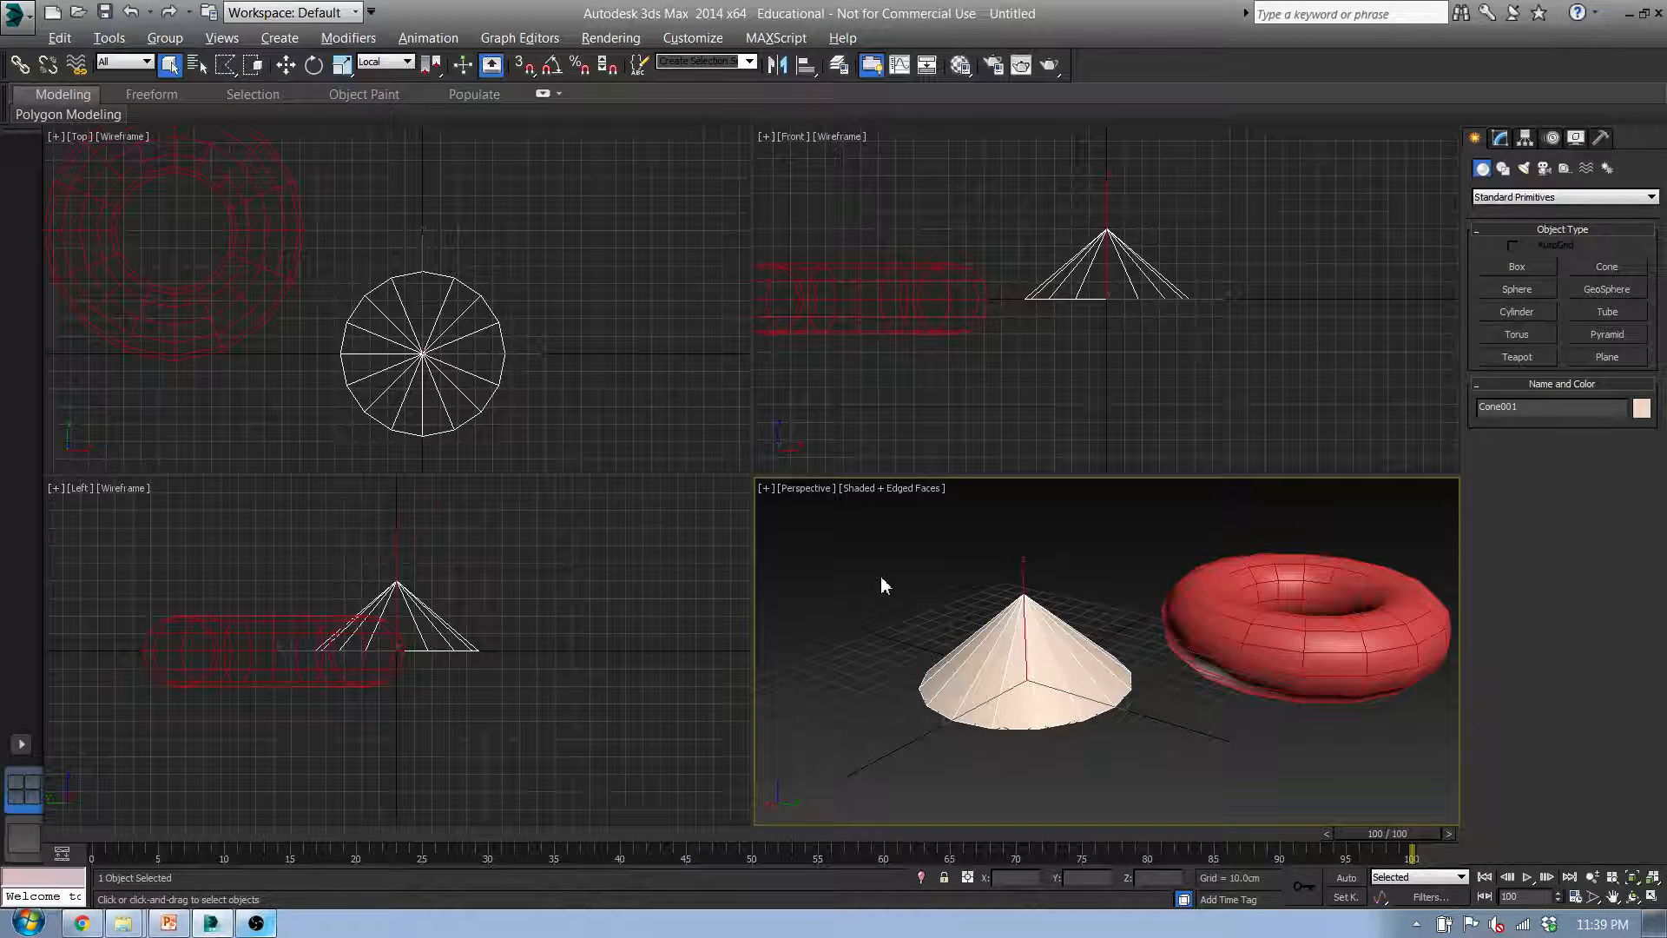
{"action": "left_click_drag", "start_coordinate": [1106, 540], "coordinate": [1143, 733]}
{"action": "left_click_drag", "start_coordinate": [868, 560], "coordinate": [887, 576]}
{"action": "left_click", "coordinate": [442, 240]}
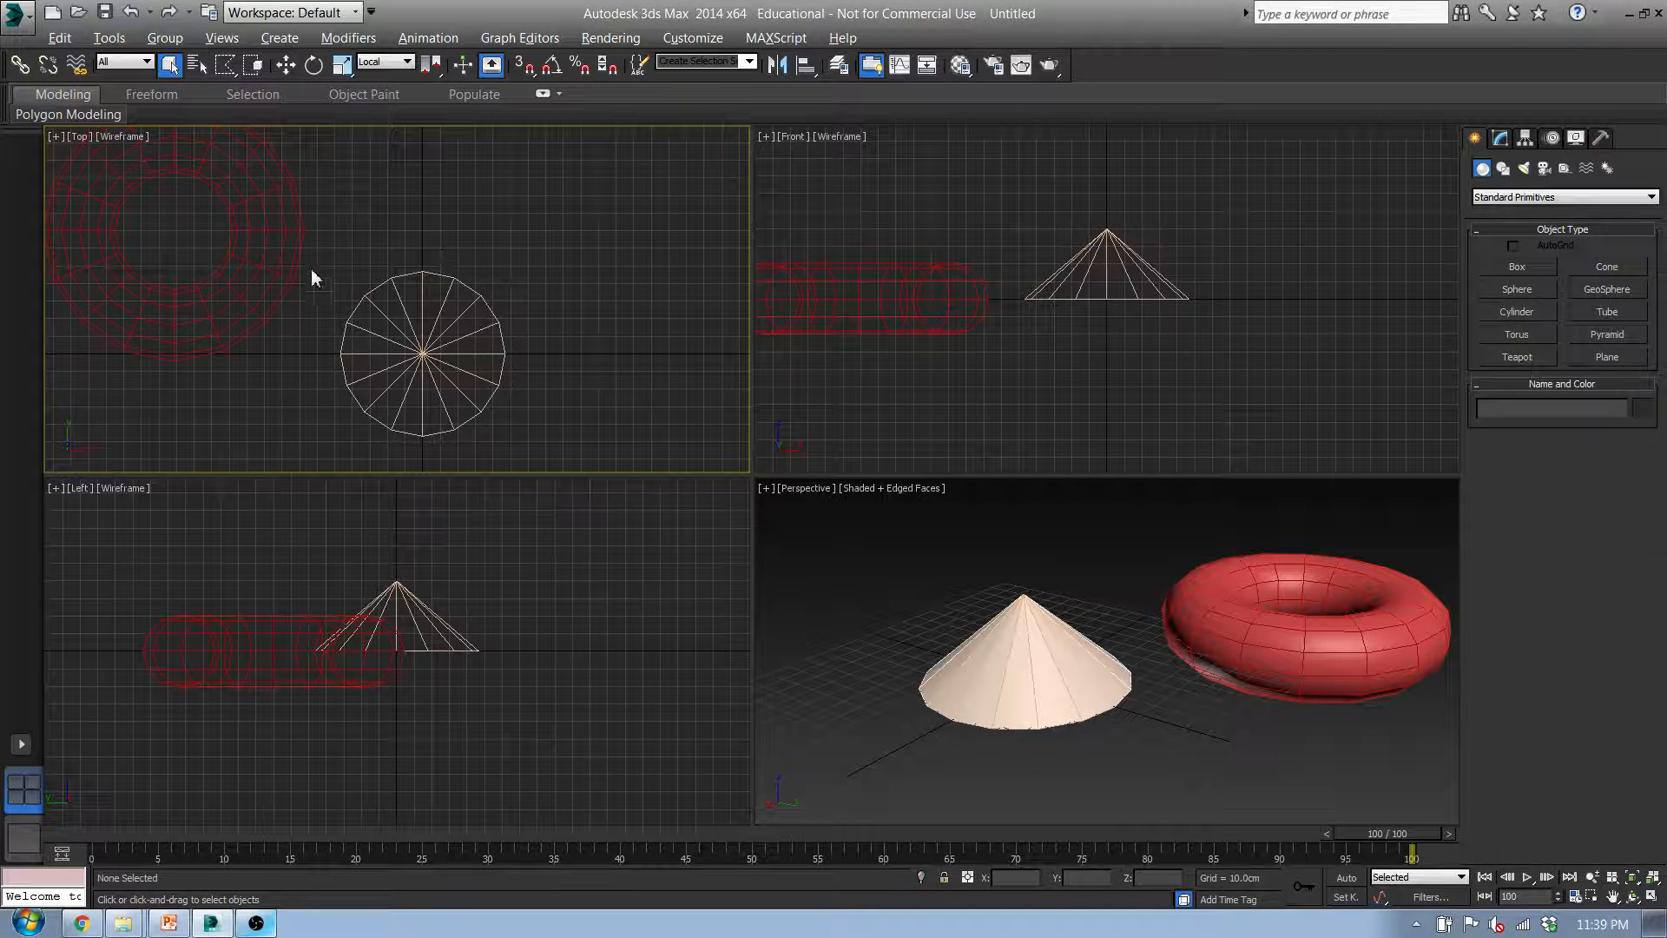
Switch to the lasso selection region and draw freehand outlines around the objects to select them
{"action": "key", "text": "q"}
{"action": "mouse_move", "coordinate": [676, 241]}
{"action": "left_mouse_down"}
{"action": "mouse_move", "coordinate": [269, 298]}
{"action": "mouse_move", "coordinate": [523, 227]}
{"action": "left_mouse_up"}
{"action": "left_click_drag", "start_coordinate": [1026, 552], "coordinate": [903, 627]}
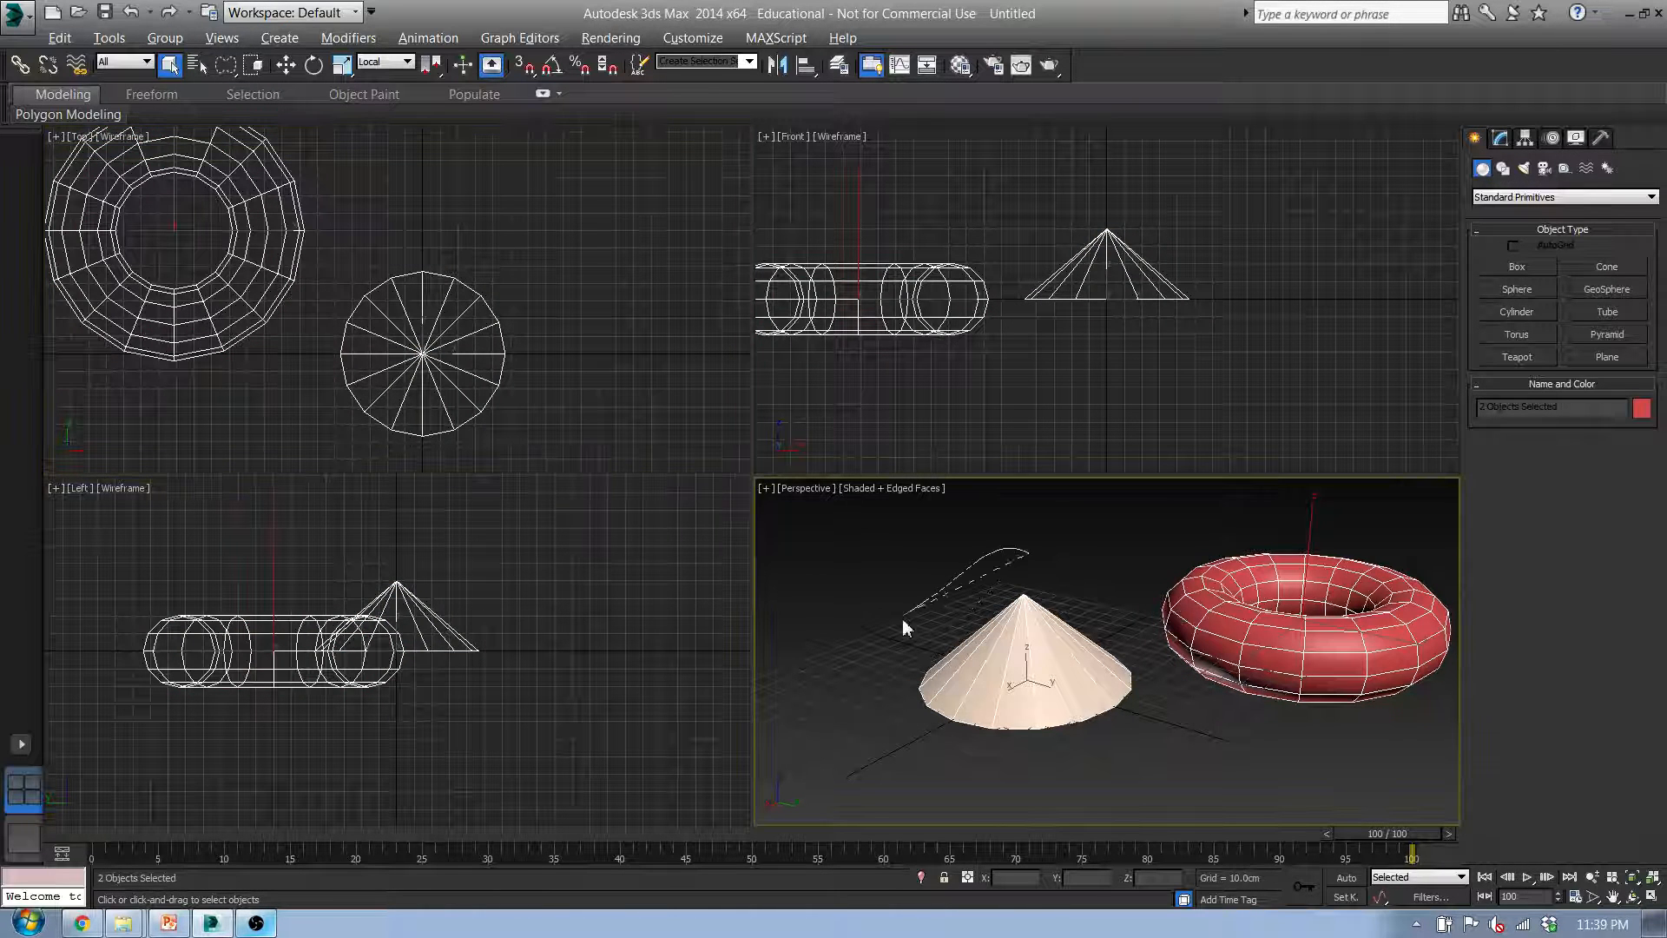
{"action": "mouse_move", "coordinate": [985, 770]}
{"action": "left_mouse_down"}
{"action": "mouse_move", "coordinate": [1183, 735]}
{"action": "mouse_move", "coordinate": [1096, 575]}
{"action": "mouse_move", "coordinate": [1029, 549]}
{"action": "mouse_move", "coordinate": [1044, 552]}
{"action": "mouse_move", "coordinate": [962, 618]}
{"action": "mouse_move", "coordinate": [1097, 693]}
{"action": "left_mouse_up"}
{"action": "right_click", "coordinate": [746, 396]}
Switch to the paint selection region and brush over the torus in the Perspective viewport to select it
{"action": "key", "text": "q"}
{"action": "left_click", "coordinate": [1214, 467]}
{"action": "mouse_move", "coordinate": [1287, 521]}
{"action": "left_mouse_down"}
{"action": "mouse_move", "coordinate": [1322, 615]}
{"action": "mouse_move", "coordinate": [1190, 584]}
{"action": "left_mouse_up"}
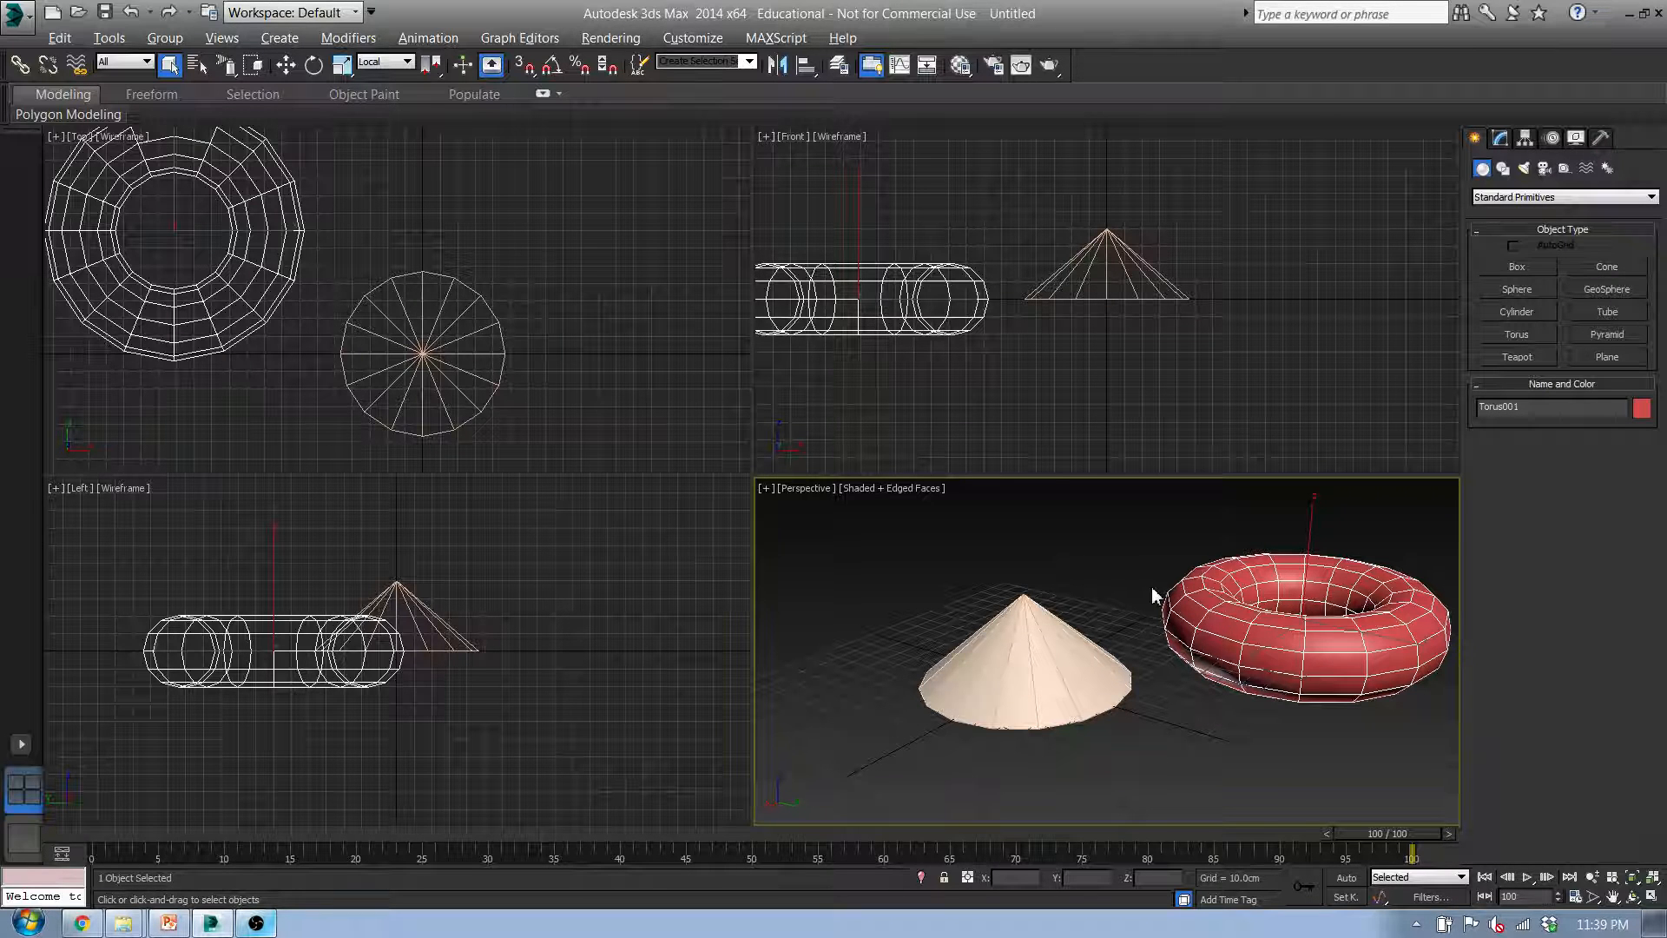
Add the cone to the torus selection, and select first the cone and then the torus on its own
{"action": "left_click", "coordinate": [1025, 680], "text": "ctrl"}
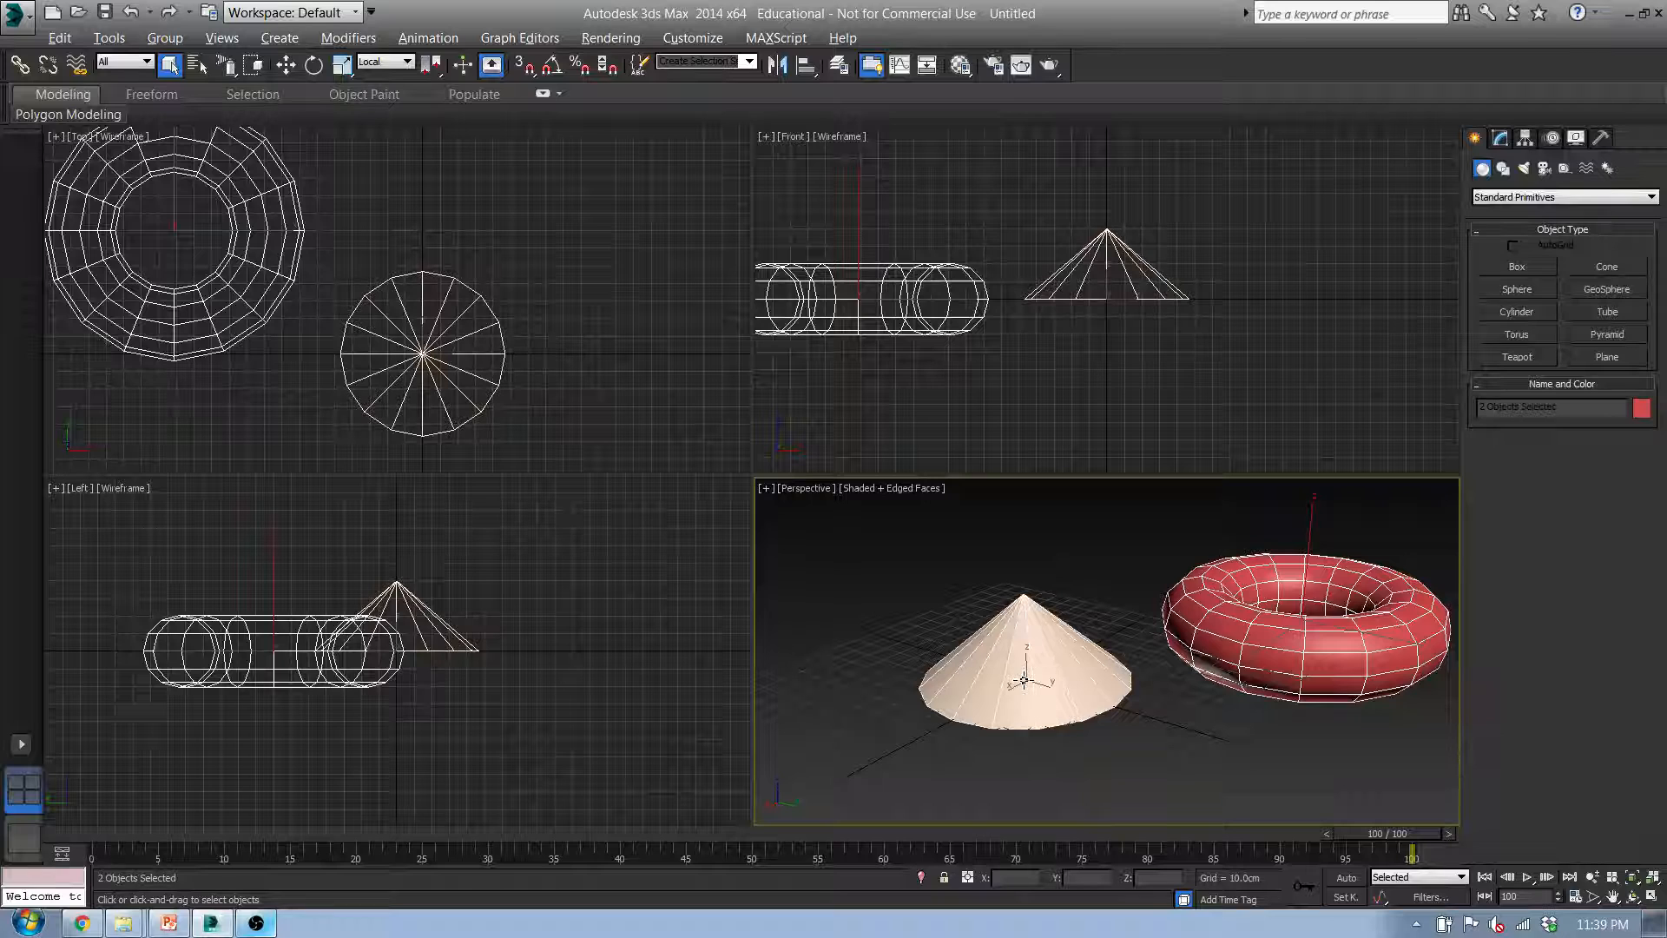
{"action": "left_click", "coordinate": [1016, 688]}
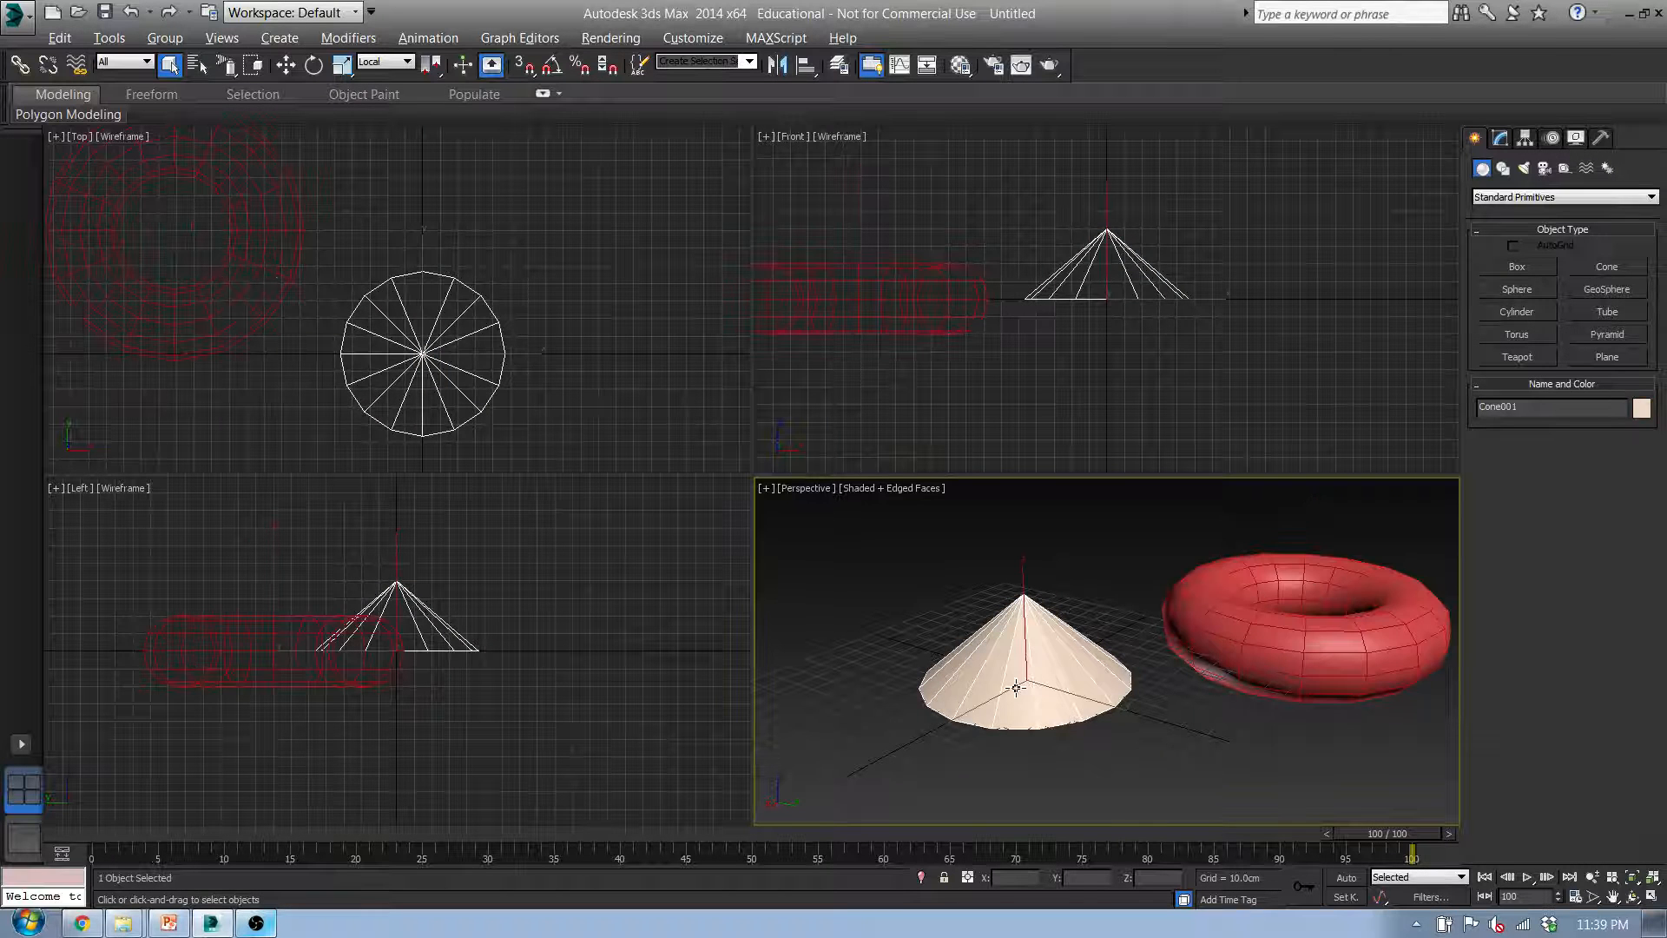
{"action": "left_click", "coordinate": [1325, 627]}
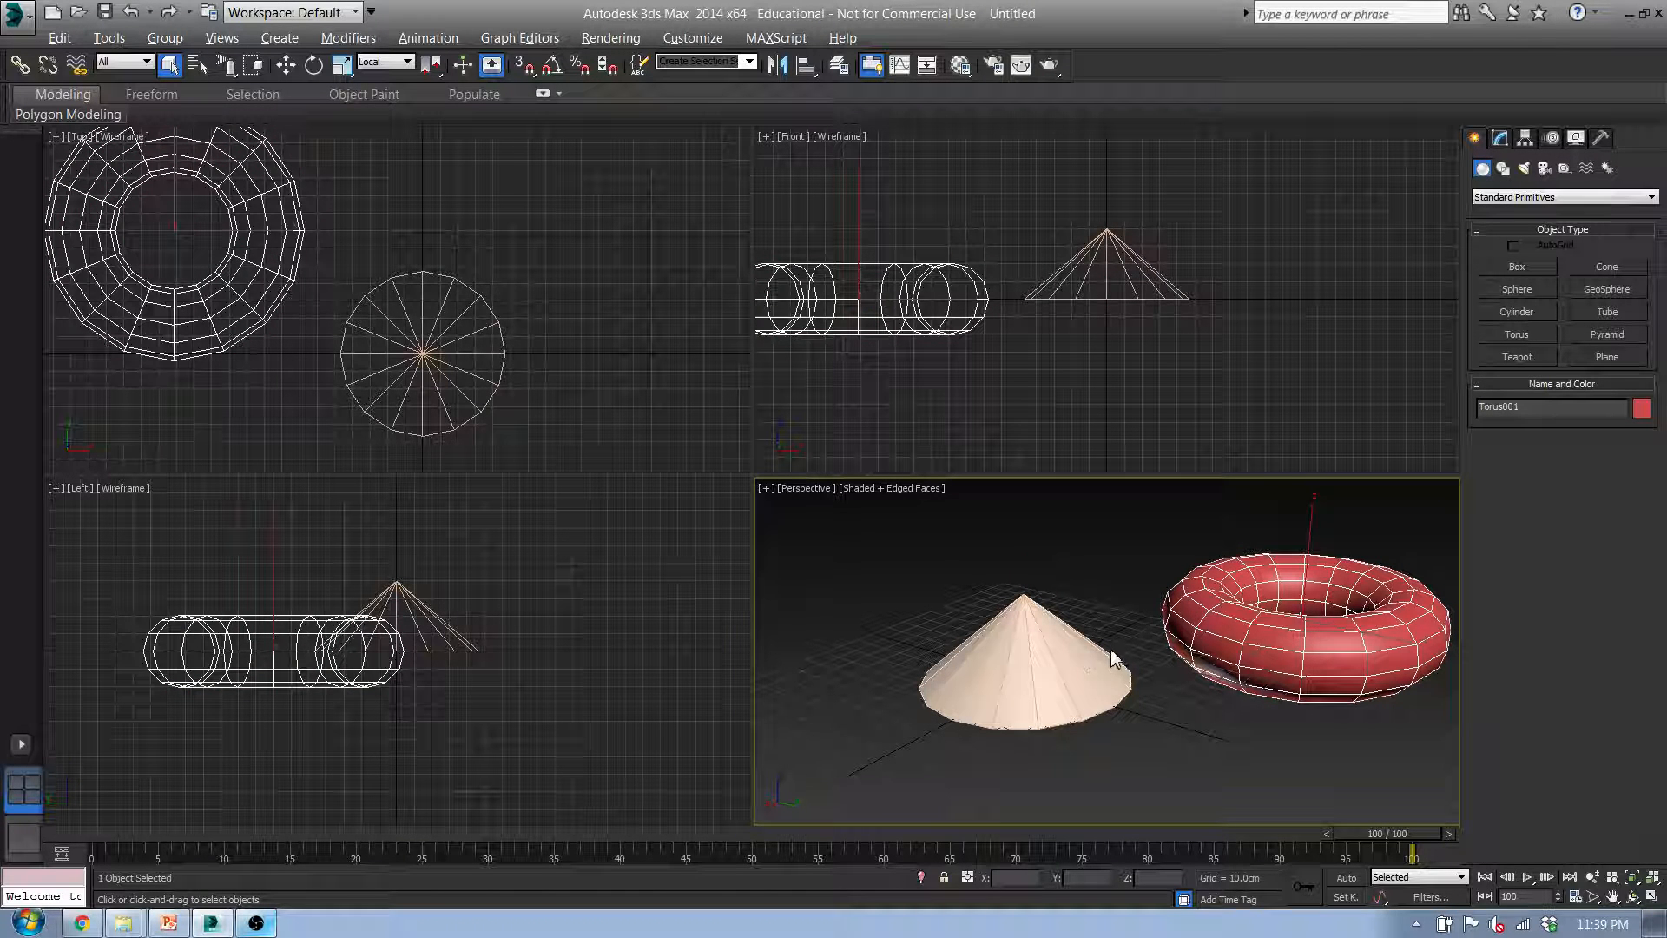
Set the selection region back to rectangular, region-select the cone in the Perspective viewport, and add the torus to the selection
{"action": "left_click", "coordinate": [228, 68]}
{"action": "mouse_move", "coordinate": [228, 65]}
{"action": "left_mouse_down"}
{"action": "mouse_move", "coordinate": [227, 161]}
{"action": "mouse_move", "coordinate": [231, 92]}
{"action": "left_mouse_up"}
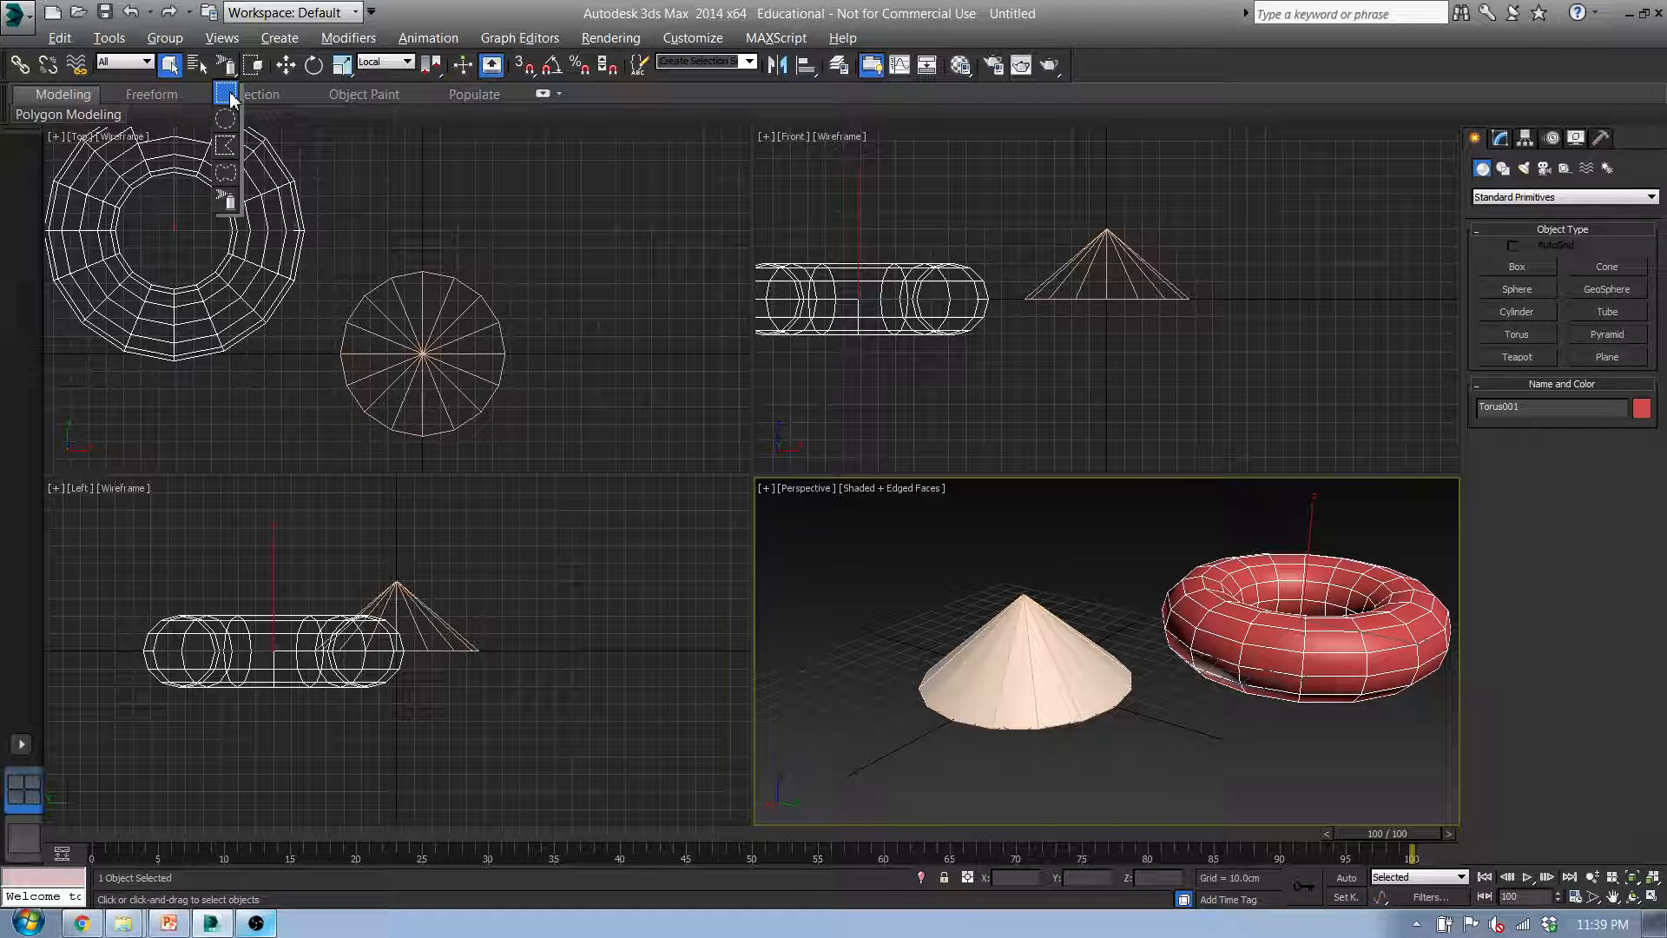
{"action": "left_click_drag", "start_coordinate": [230, 92], "coordinate": [229, 90]}
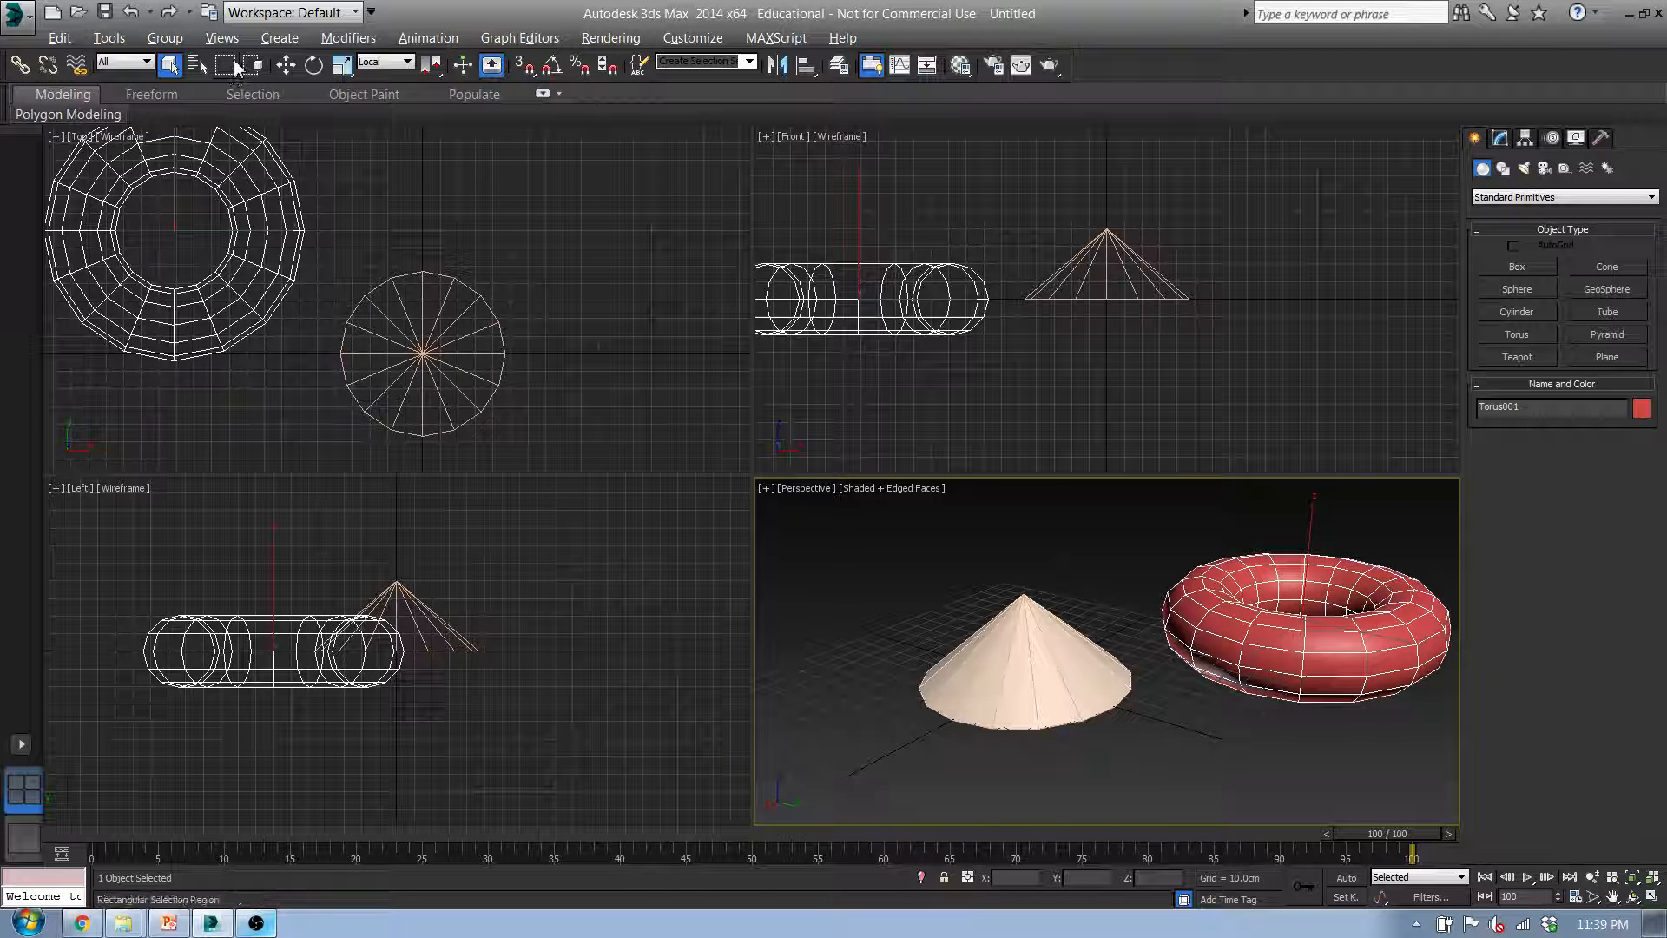
{"action": "left_click_drag", "start_coordinate": [1043, 664], "coordinate": [1149, 748]}
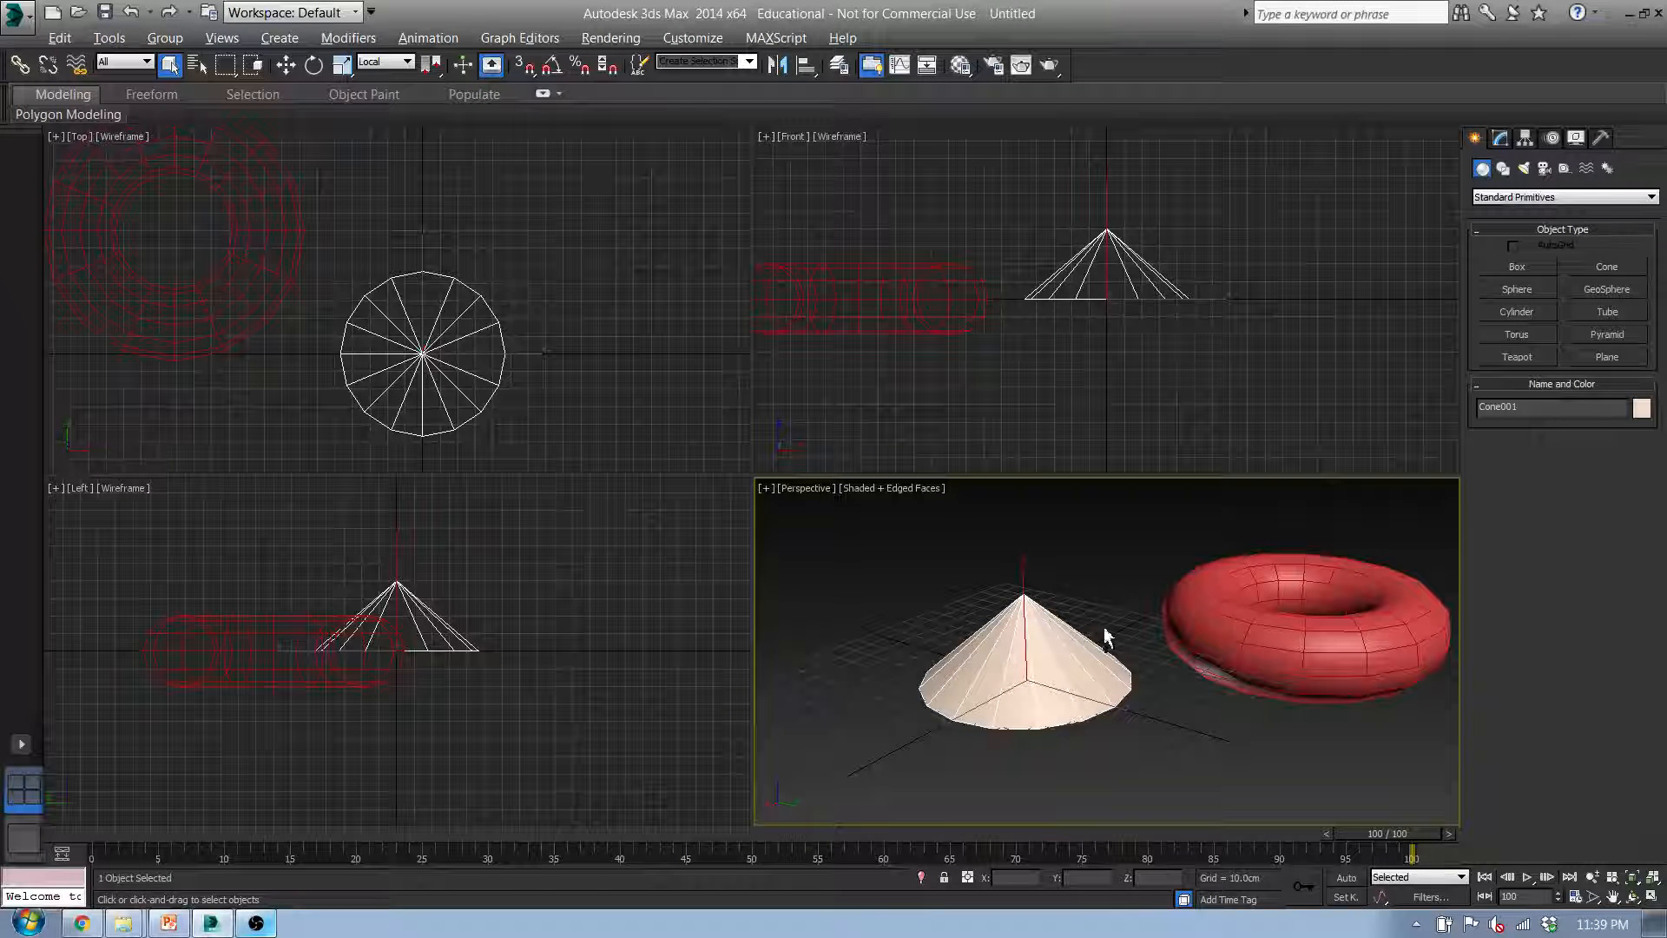
{"action": "left_click", "coordinate": [1251, 617], "text": "ctrl"}
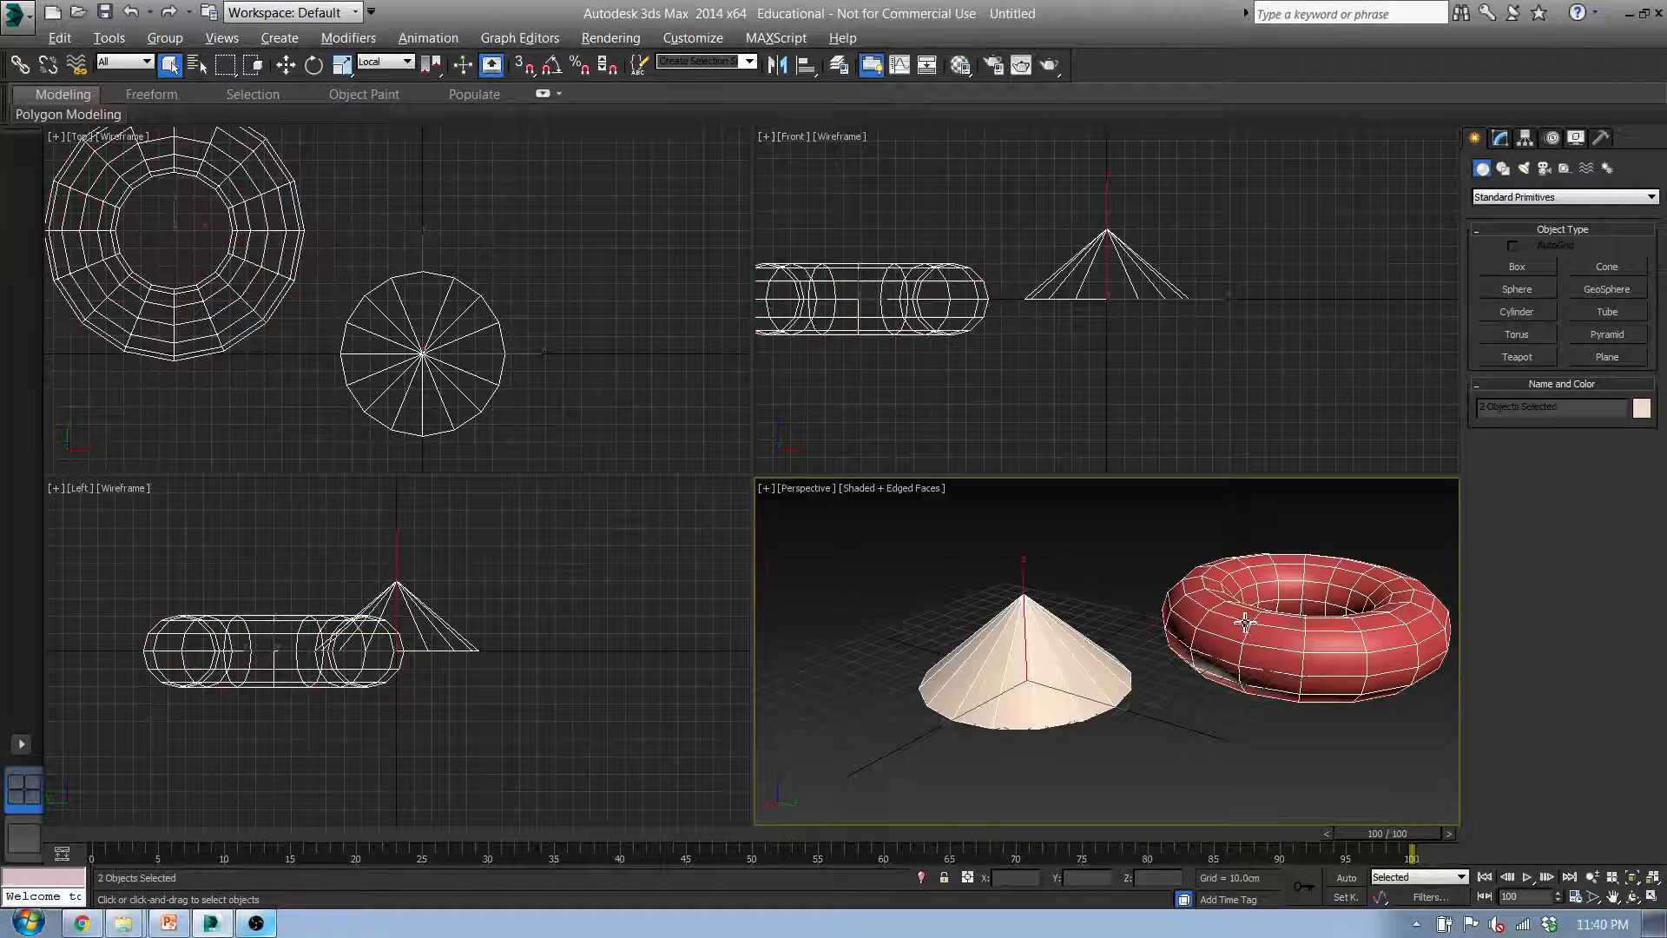
Try to move the selected cone and torus together in the YZ plane of the Perspective viewport
{"action": "key", "text": "w"}
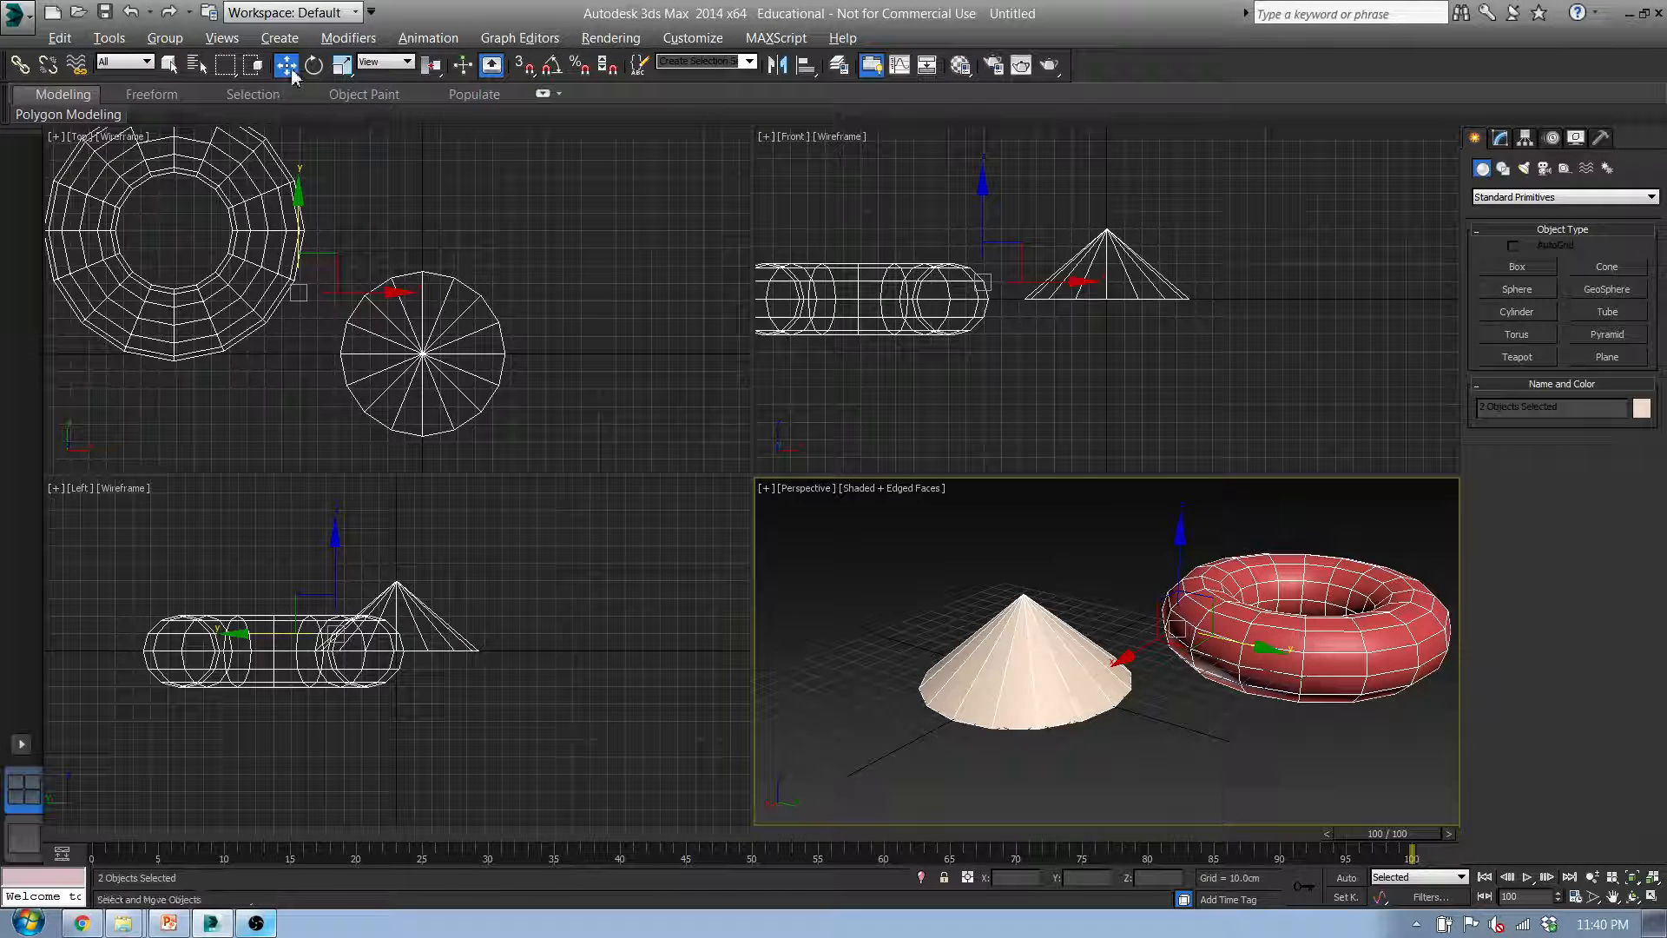
{"action": "left_click_drag", "start_coordinate": [1211, 588], "coordinate": [1247, 607]}
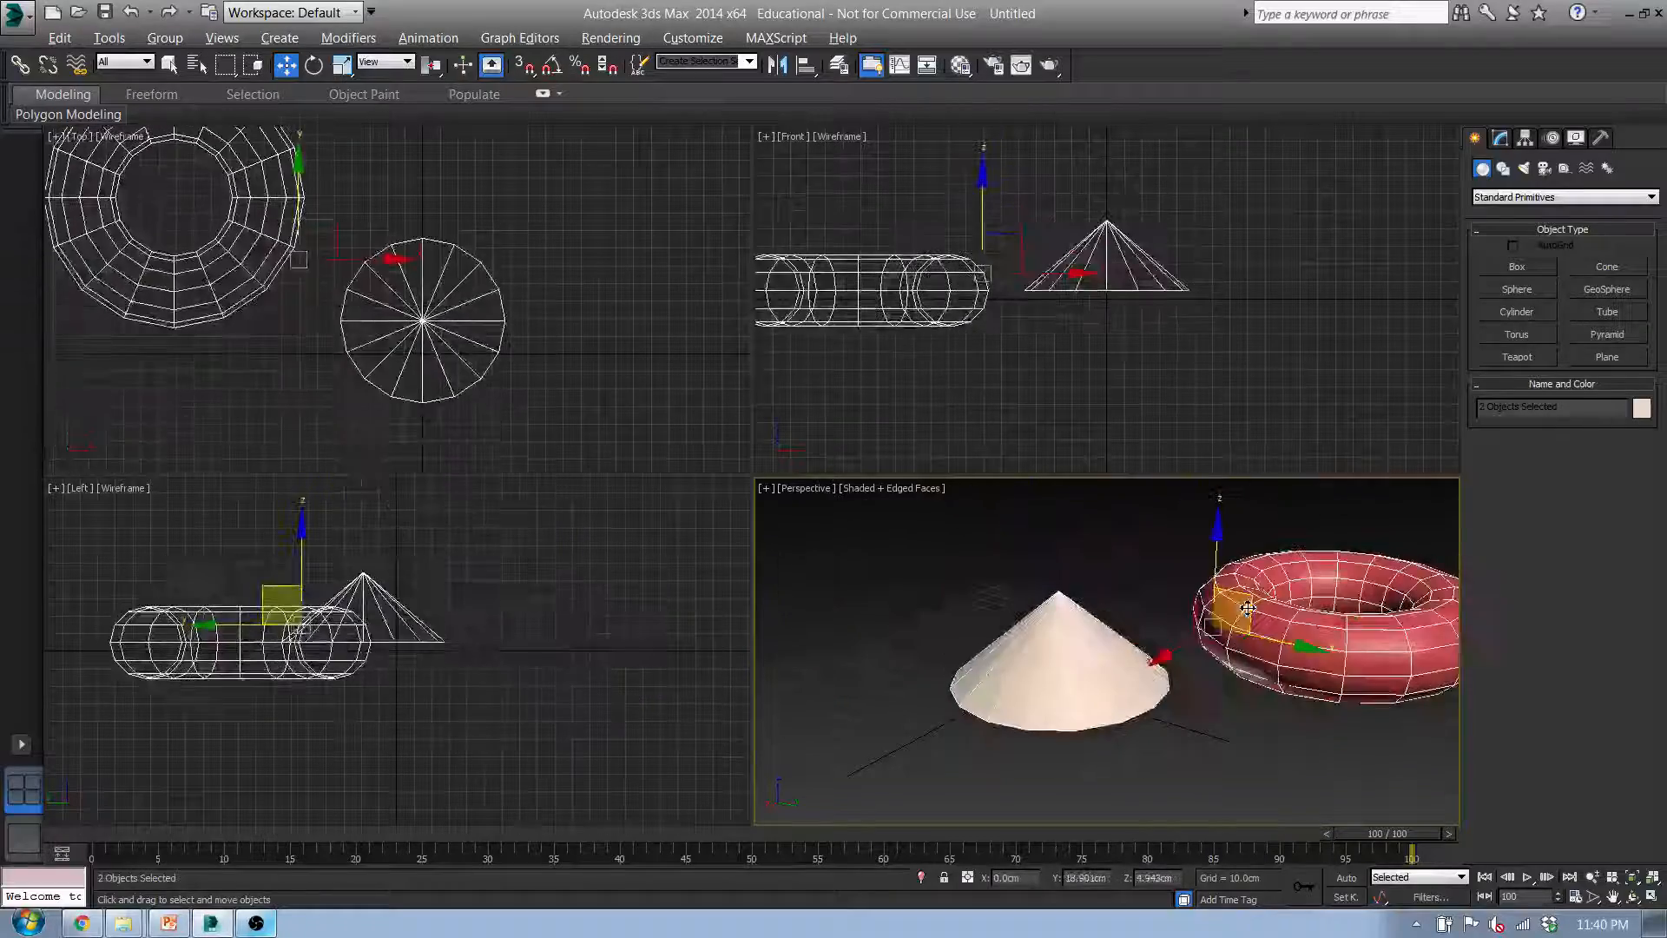
{"action": "right_click", "coordinate": [1247, 608]}
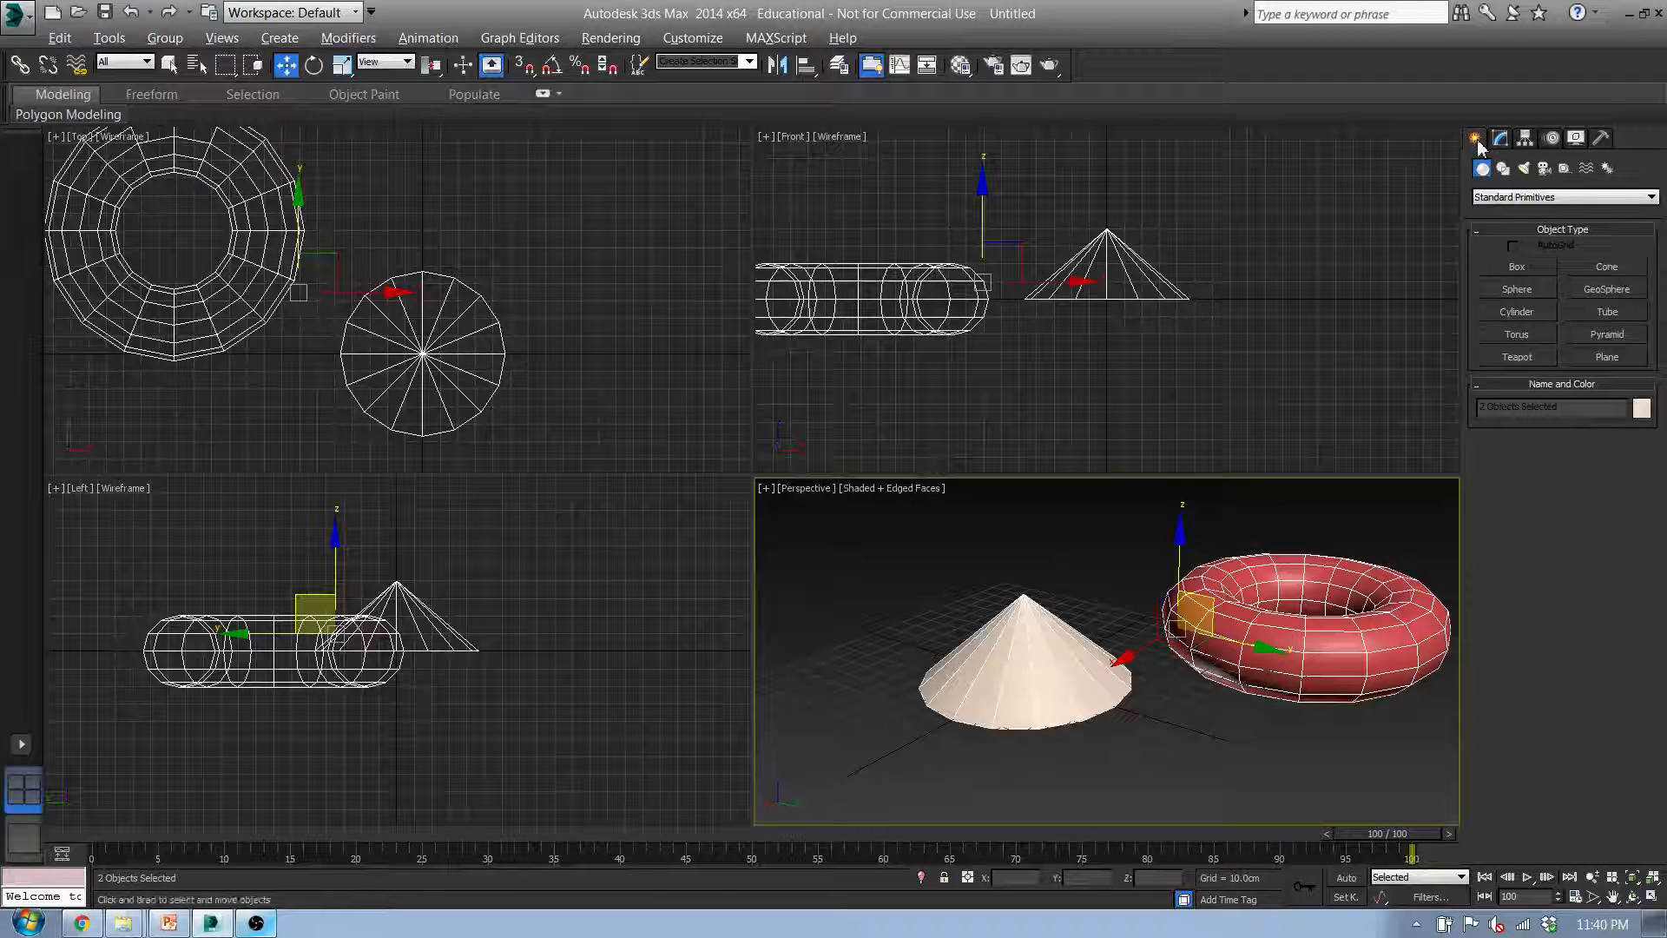
Create a box about 72 cm long, 115 cm wide and 59 cm high behind the cone in the Perspective viewport
{"action": "left_click", "coordinate": [1517, 266]}
{"action": "left_click_drag", "start_coordinate": [928, 576], "coordinate": [857, 666]}
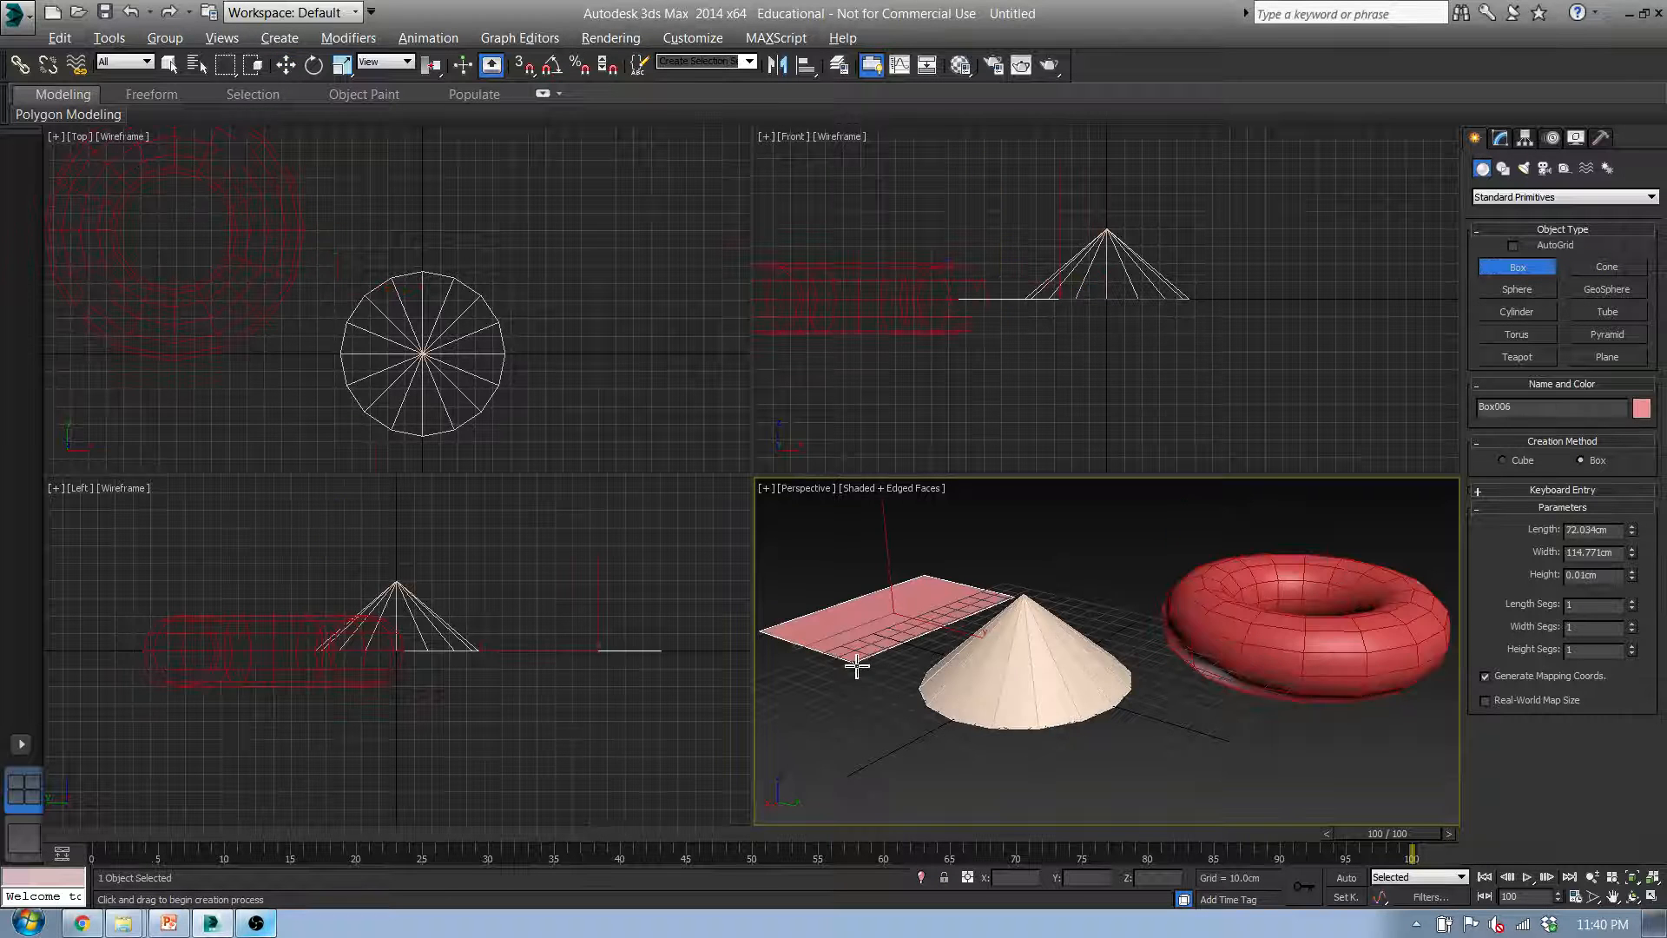
{"action": "left_click", "coordinate": [855, 568]}
Practise panning, zooming and orbiting the Perspective viewport to view the box, cone and torus from different distances and angles
{"action": "middle_click_drag", "start_coordinate": [1056, 592], "coordinate": [1076, 625]}
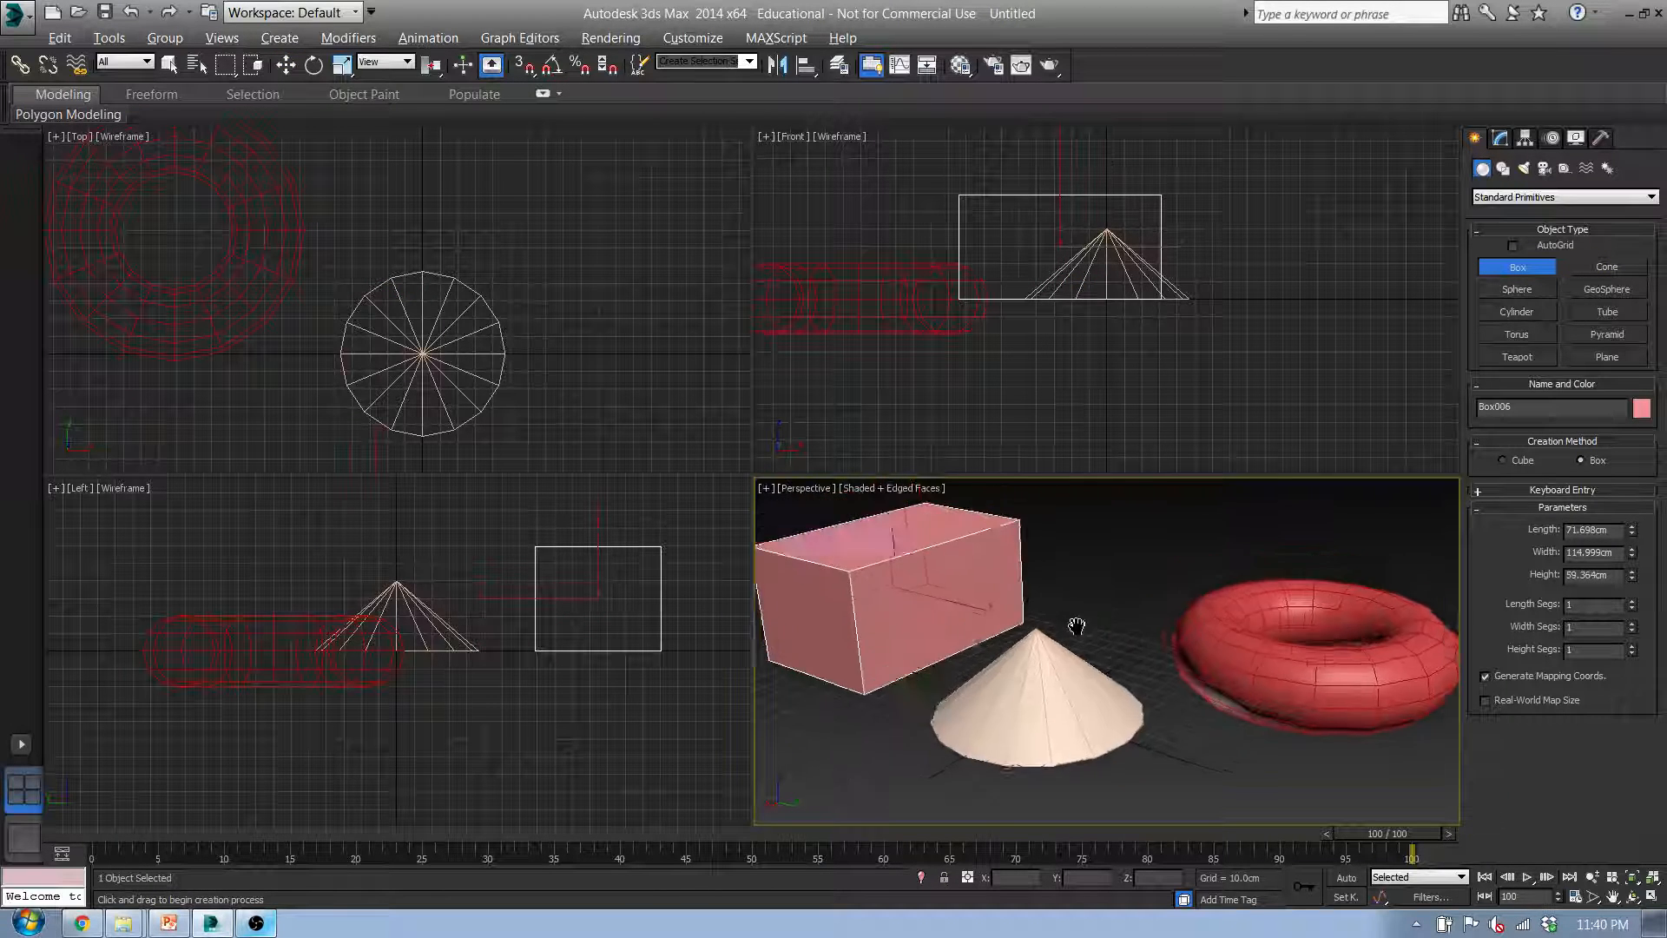
{"action": "scroll", "coordinate": [1116, 633], "scroll_direction": "down", "scroll_amount": 4}
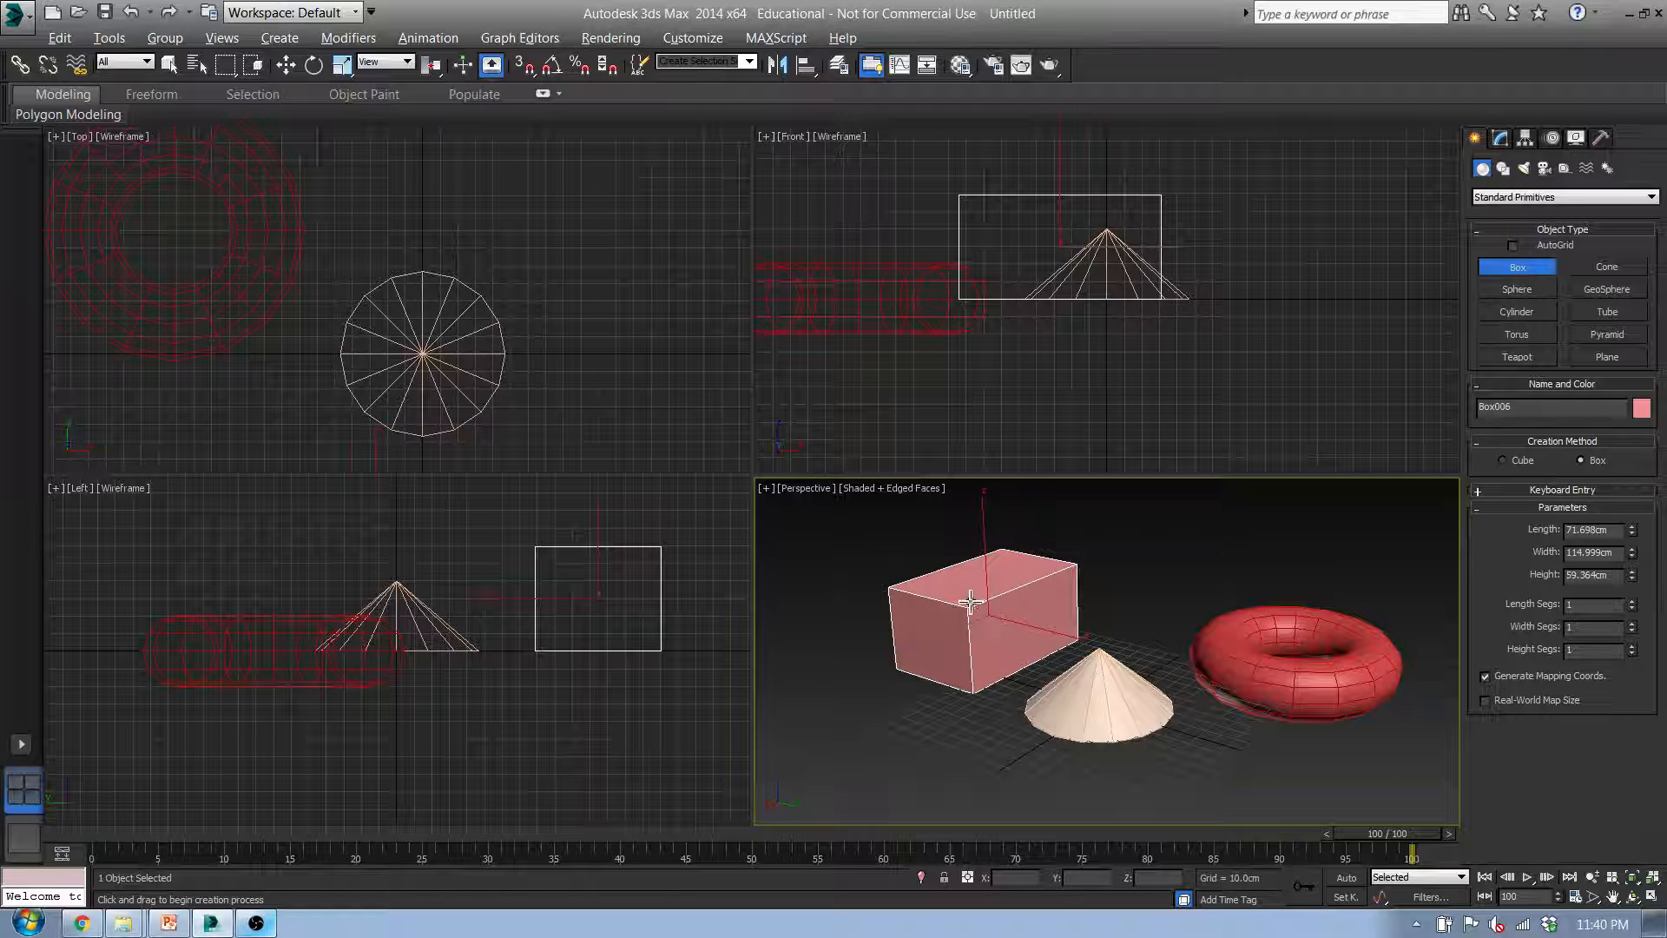
{"action": "middle_click_drag", "start_coordinate": [970, 600], "coordinate": [962, 679], "text": "alt"}
{"action": "scroll", "coordinate": [1166, 699], "scroll_direction": "up", "scroll_amount": 5}
{"action": "scroll", "coordinate": [1166, 700], "scroll_direction": "down", "scroll_amount": 6}
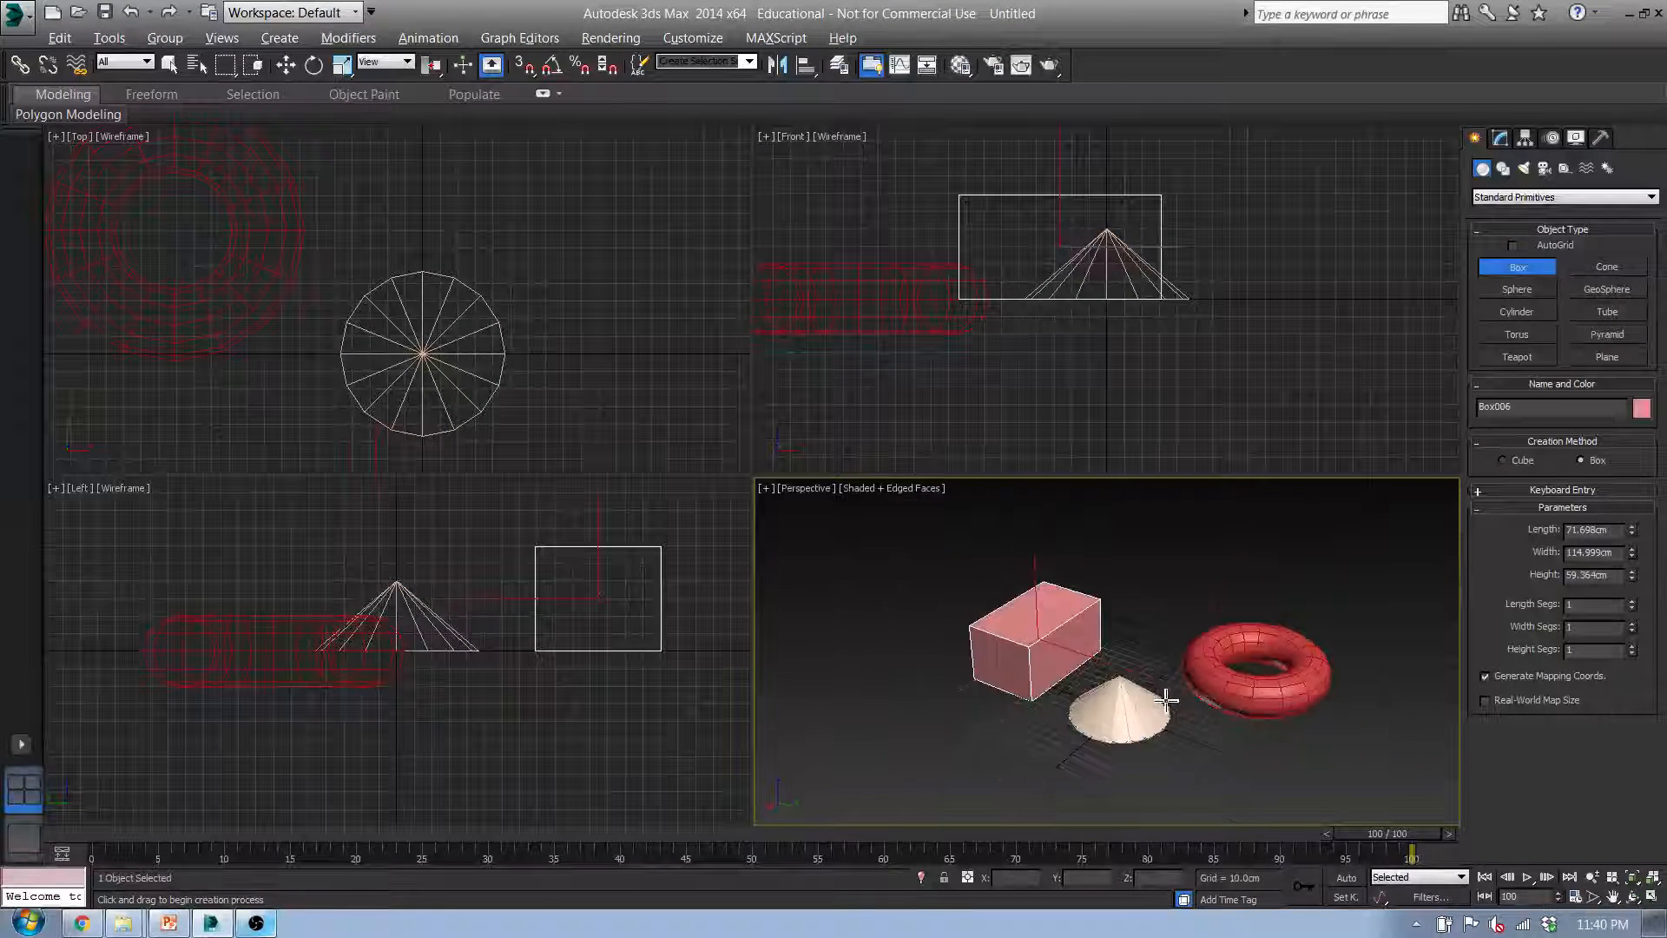
{"action": "scroll", "coordinate": [1166, 699], "scroll_direction": "up", "scroll_amount": 2}
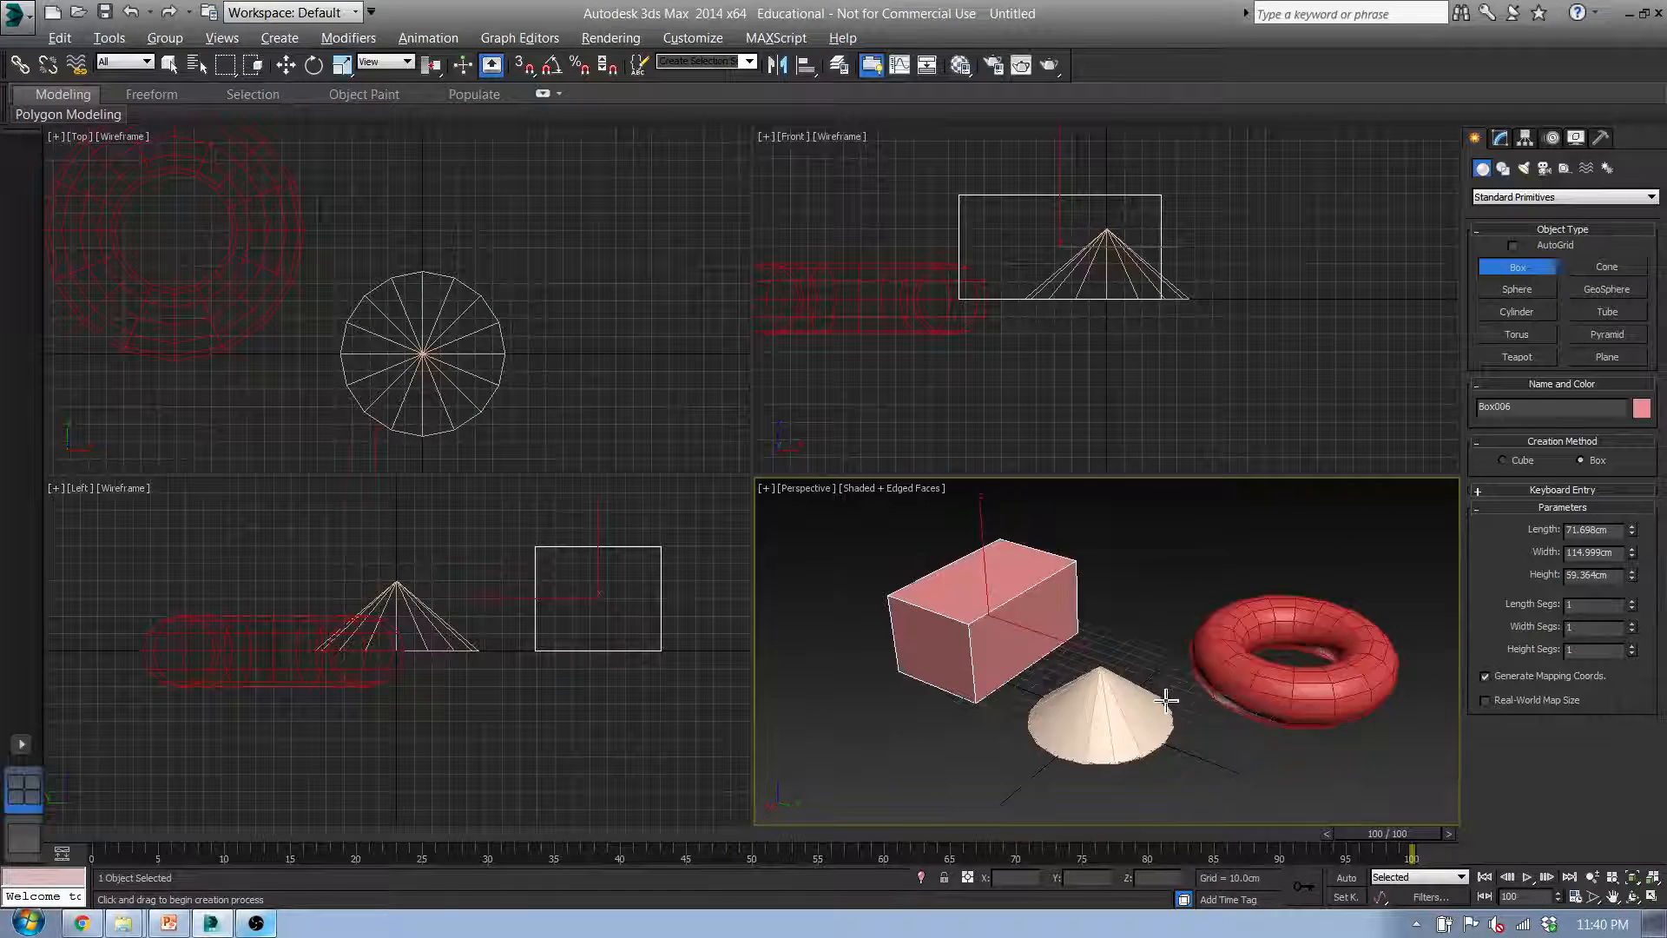
{"action": "scroll", "coordinate": [1166, 699], "scroll_direction": "down", "scroll_amount": 3}
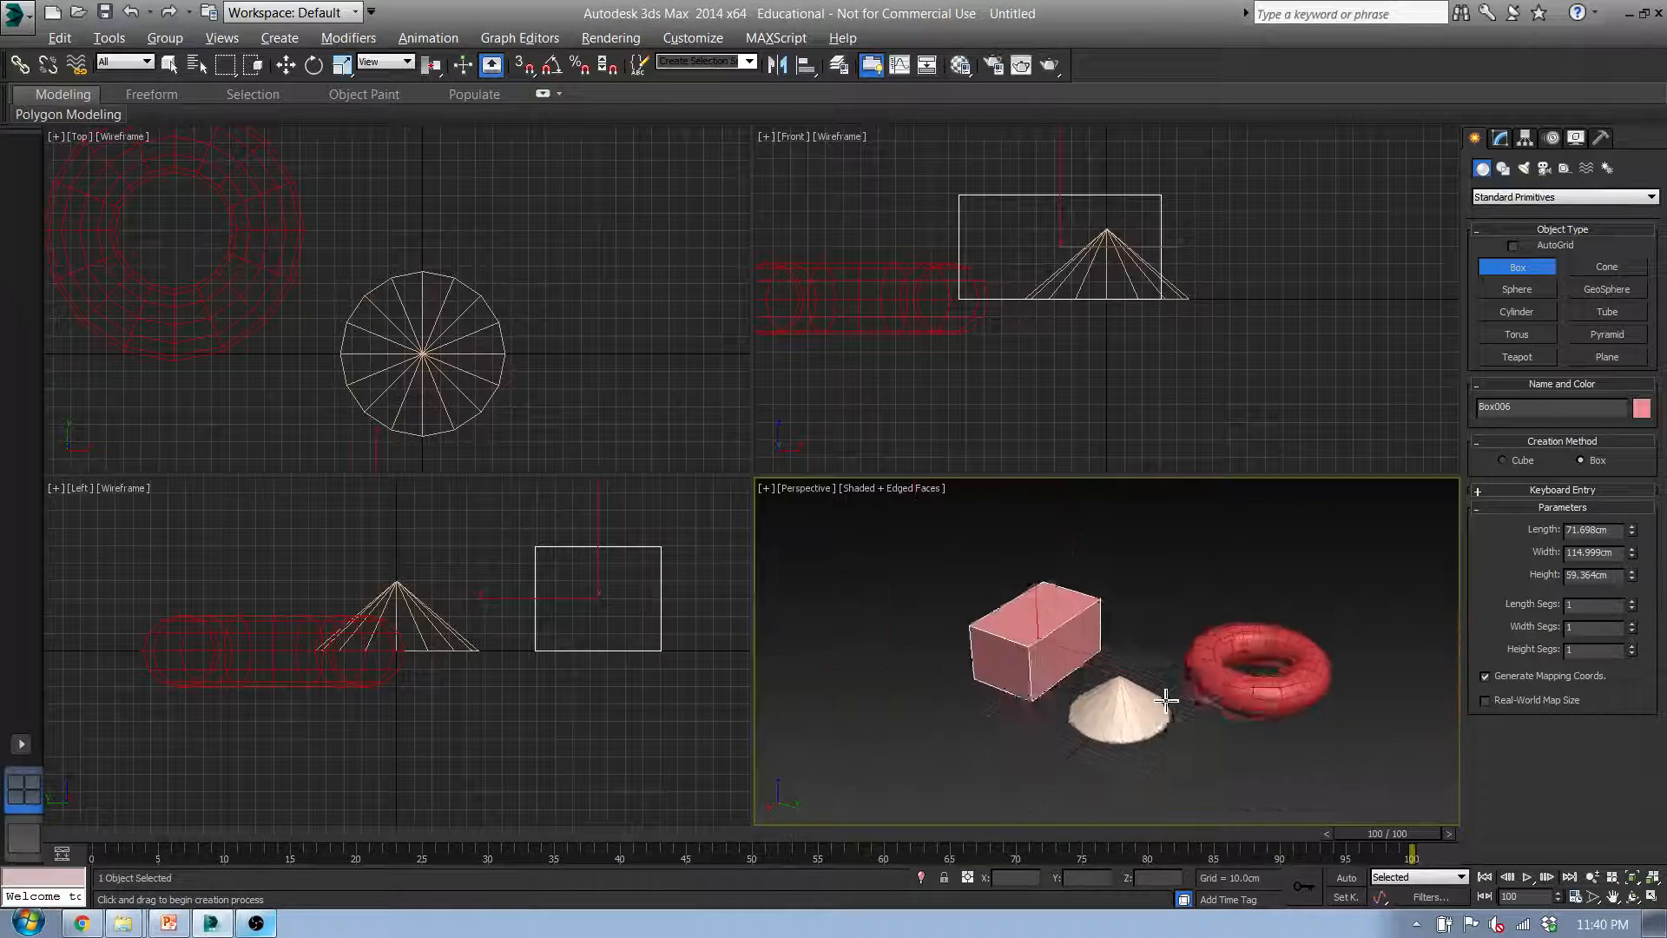
{"action": "scroll", "coordinate": [1166, 699], "scroll_direction": "up", "scroll_amount": 3}
{"action": "scroll", "coordinate": [1166, 699], "scroll_direction": "down", "scroll_amount": 5}
{"action": "scroll", "coordinate": [1166, 699], "scroll_direction": "up", "scroll_amount": 2}
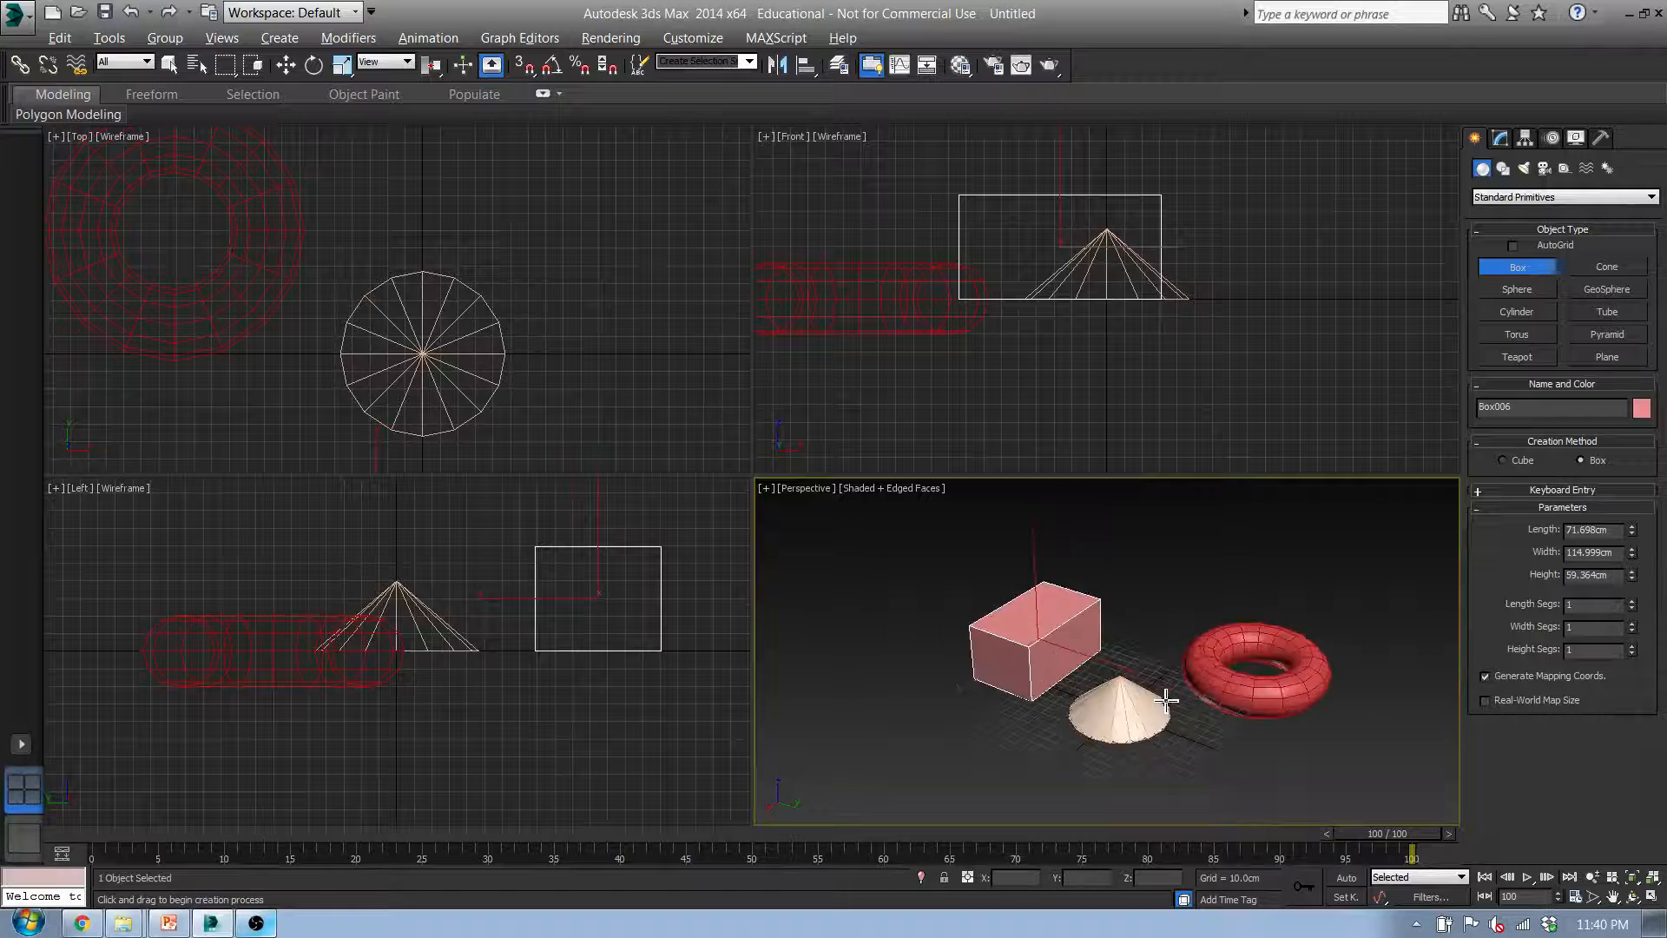
{"action": "scroll", "coordinate": [1166, 699], "scroll_direction": "up", "scroll_amount": 3}
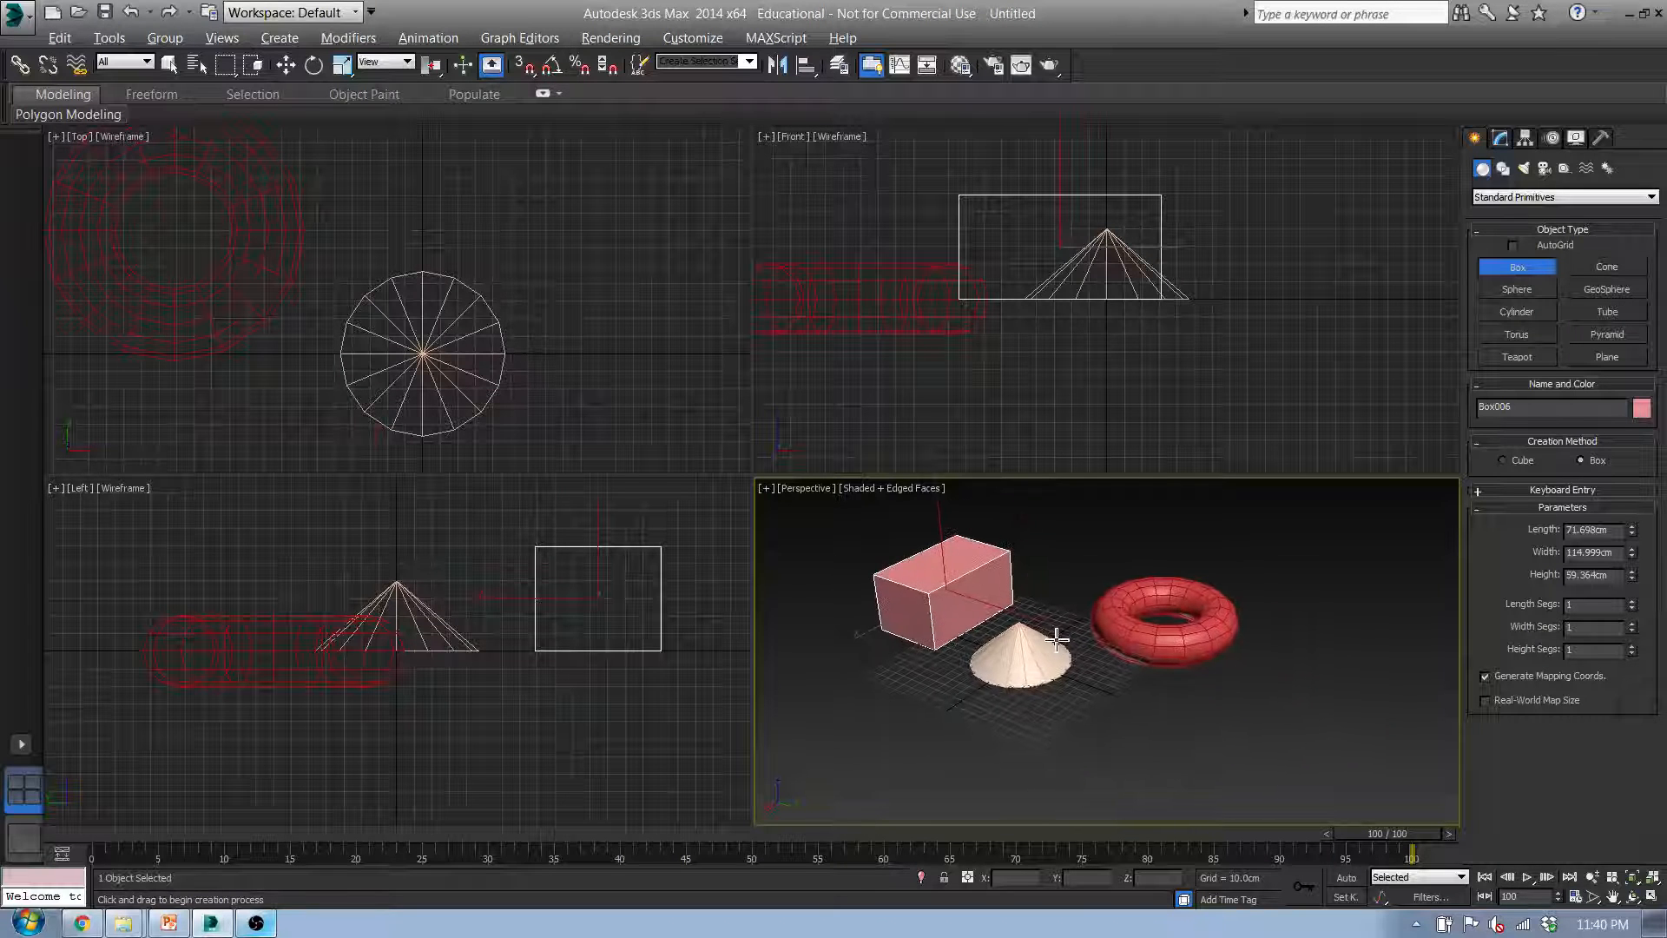
{"action": "middle_click_drag", "start_coordinate": [1007, 625], "coordinate": [1115, 671]}
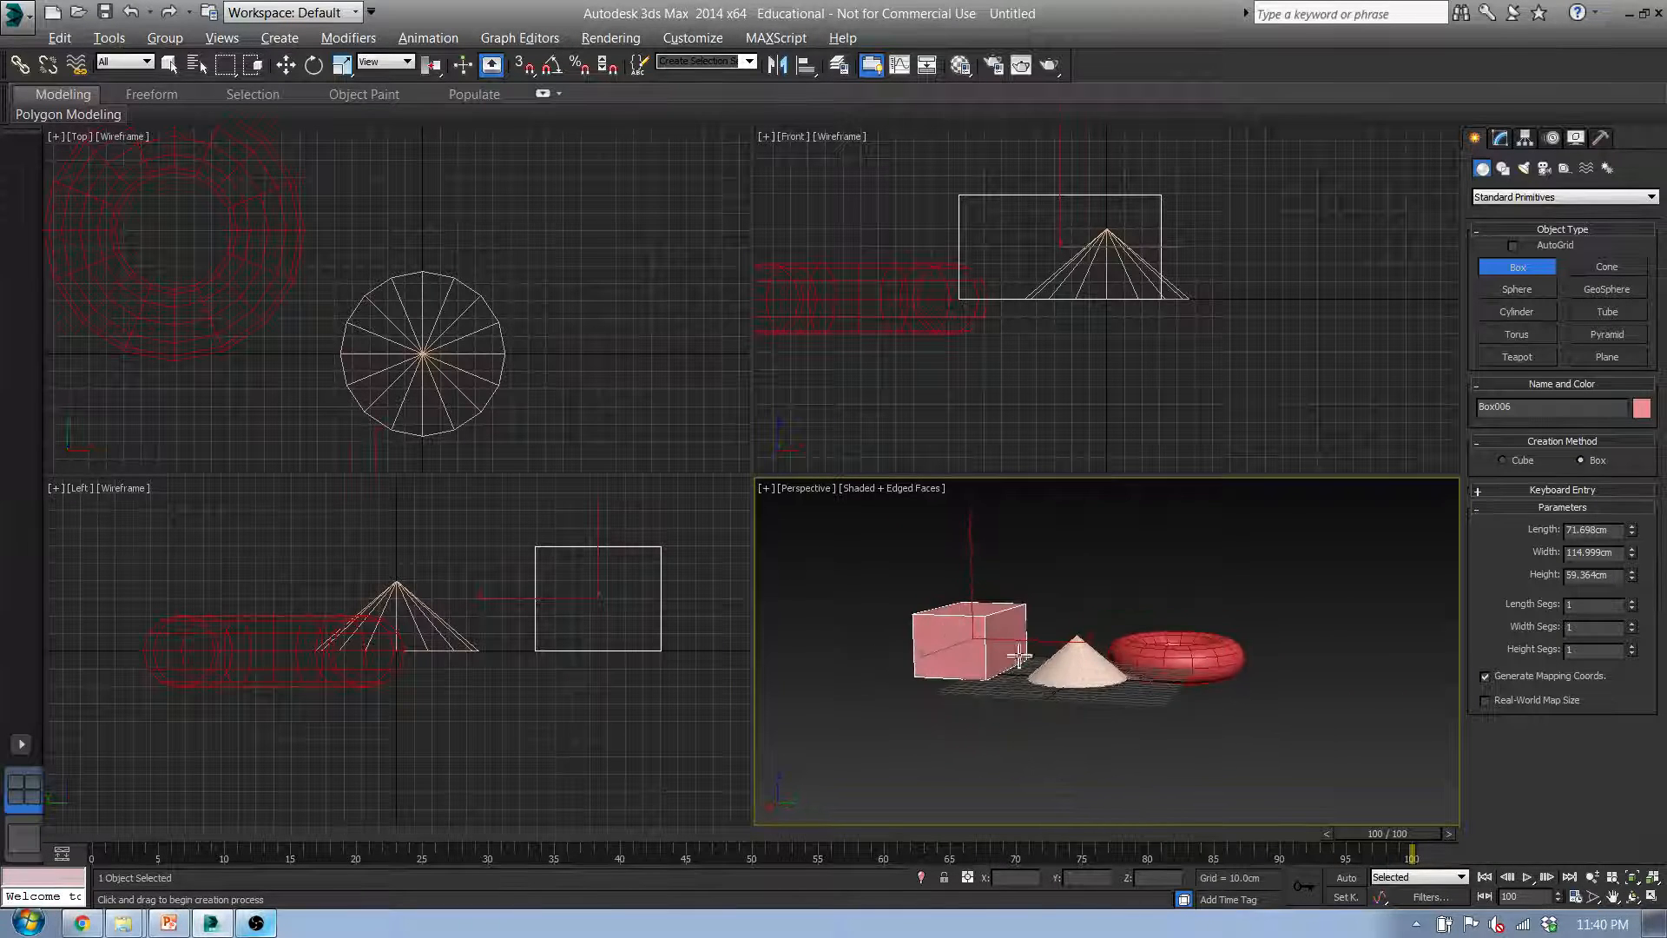
{"action": "middle_click_drag", "start_coordinate": [1018, 657], "coordinate": [1347, 651], "text": "alt"}
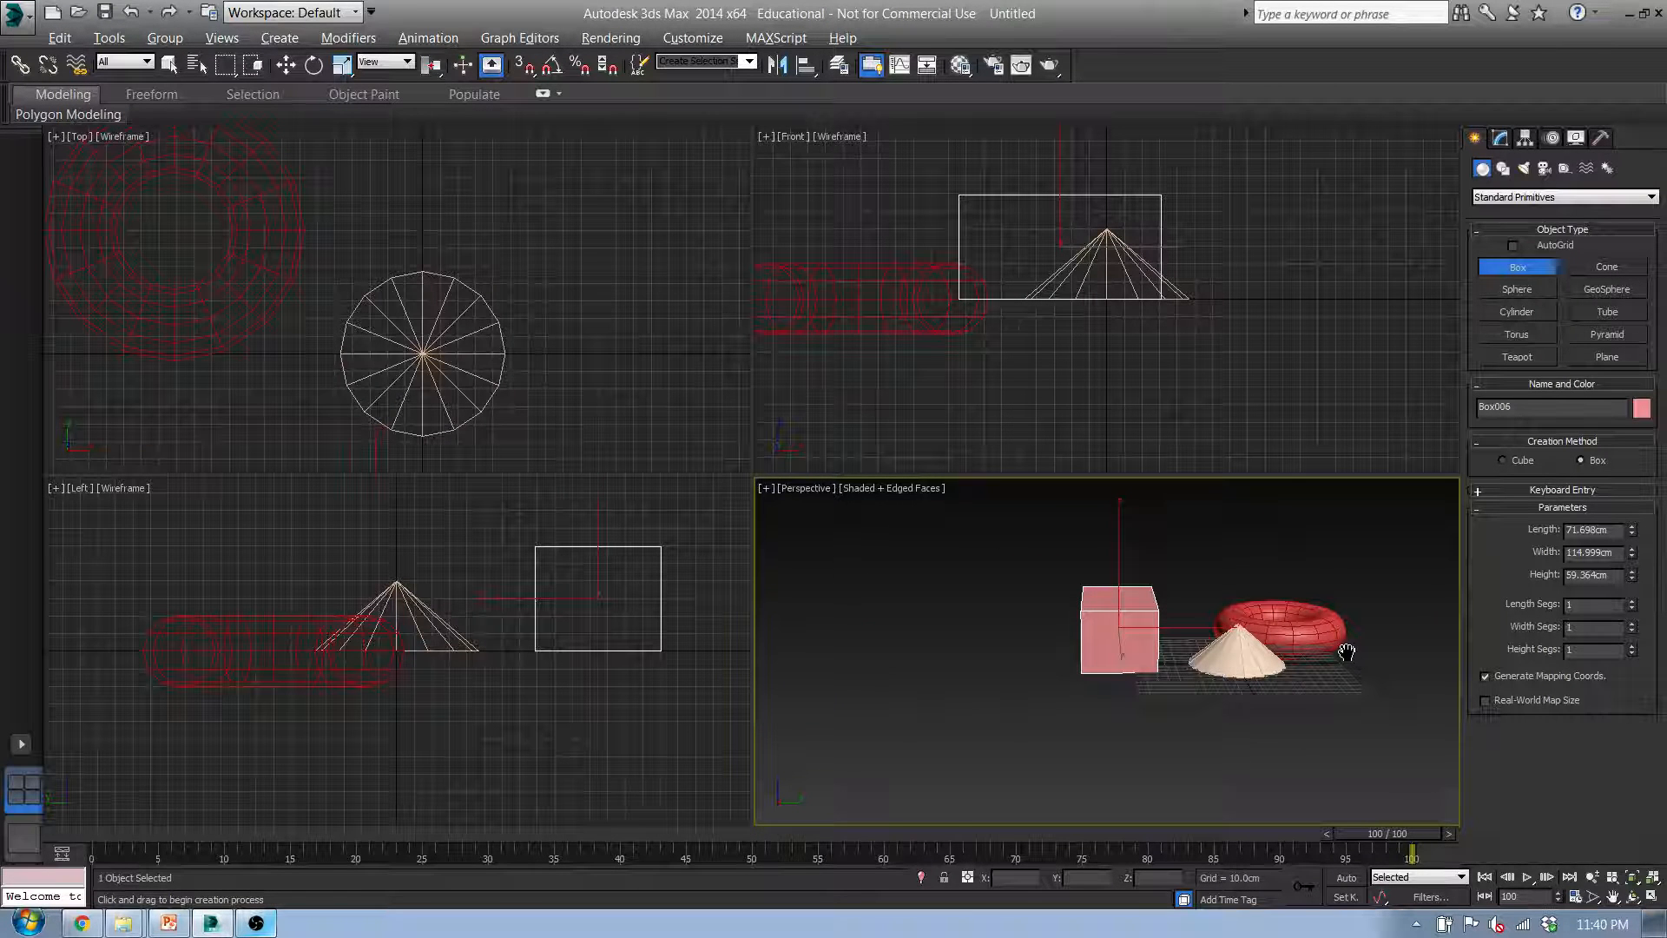
{"action": "scroll", "coordinate": [1347, 653], "scroll_direction": "up", "scroll_amount": 4}
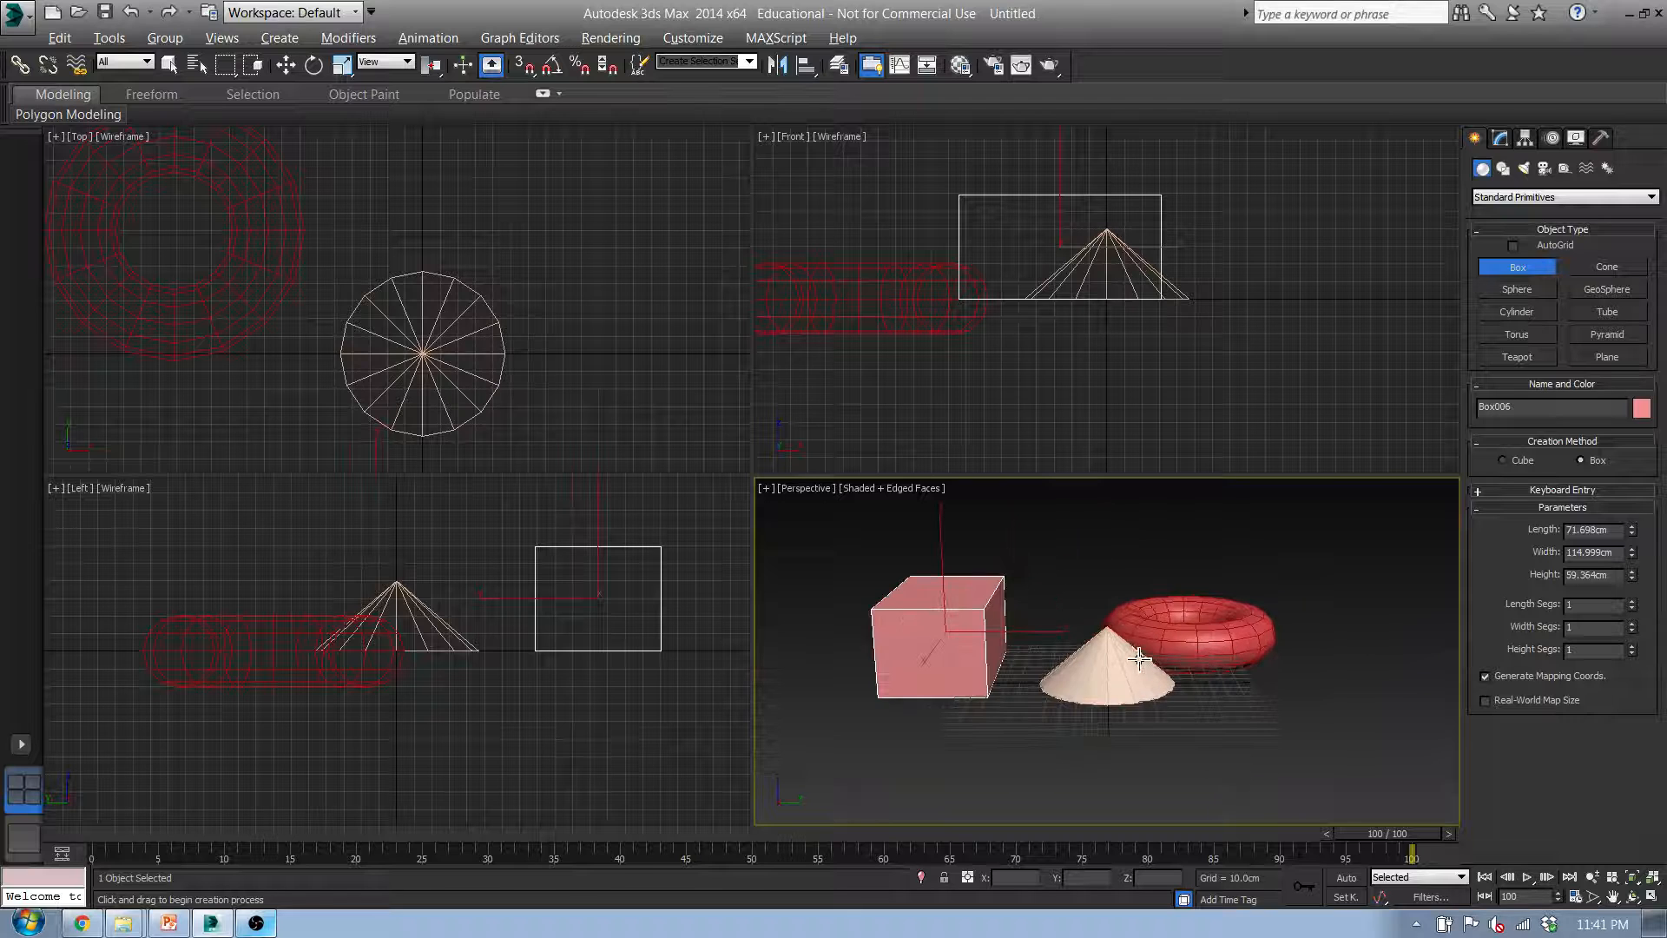
{"action": "mouse_move", "coordinate": [1139, 659]}
{"action": "middle_mouse_down", "text": "alt"}
{"action": "mouse_move", "coordinate": [1009, 690]}
{"action": "mouse_move", "coordinate": [1136, 648]}
{"action": "middle_mouse_up", "text": "alt"}
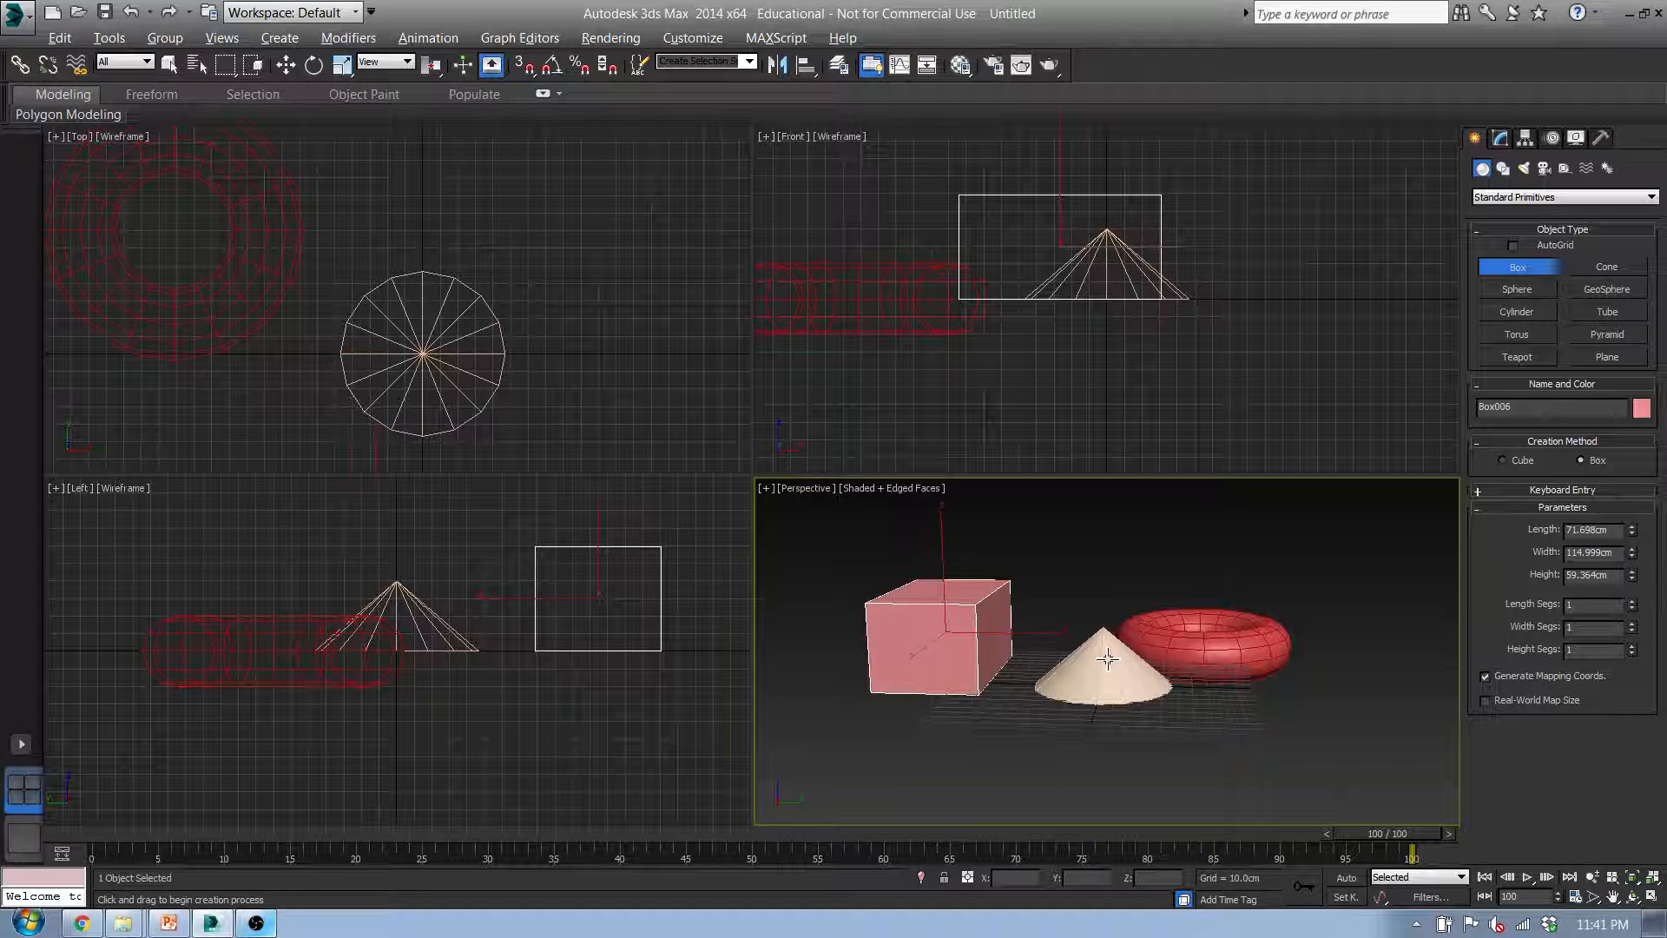
Activate the Rotate tool and try to rotate the box freely with its gizmo in the Perspective viewport
{"action": "left_click", "coordinate": [1108, 659]}
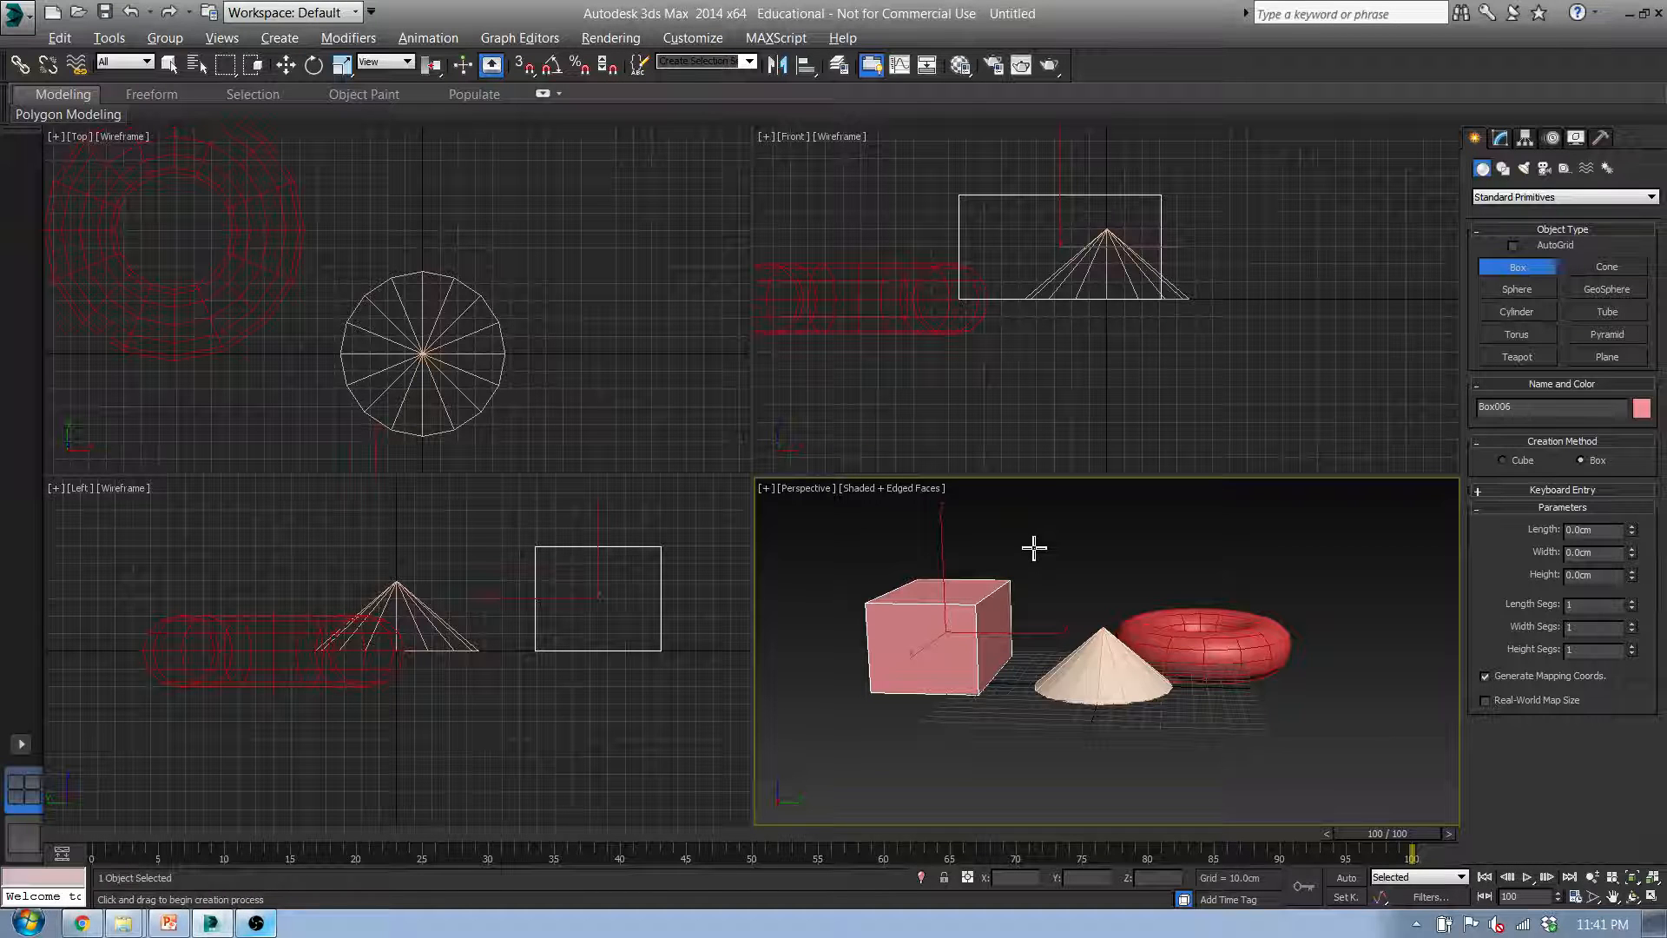
{"action": "left_click", "coordinate": [315, 74]}
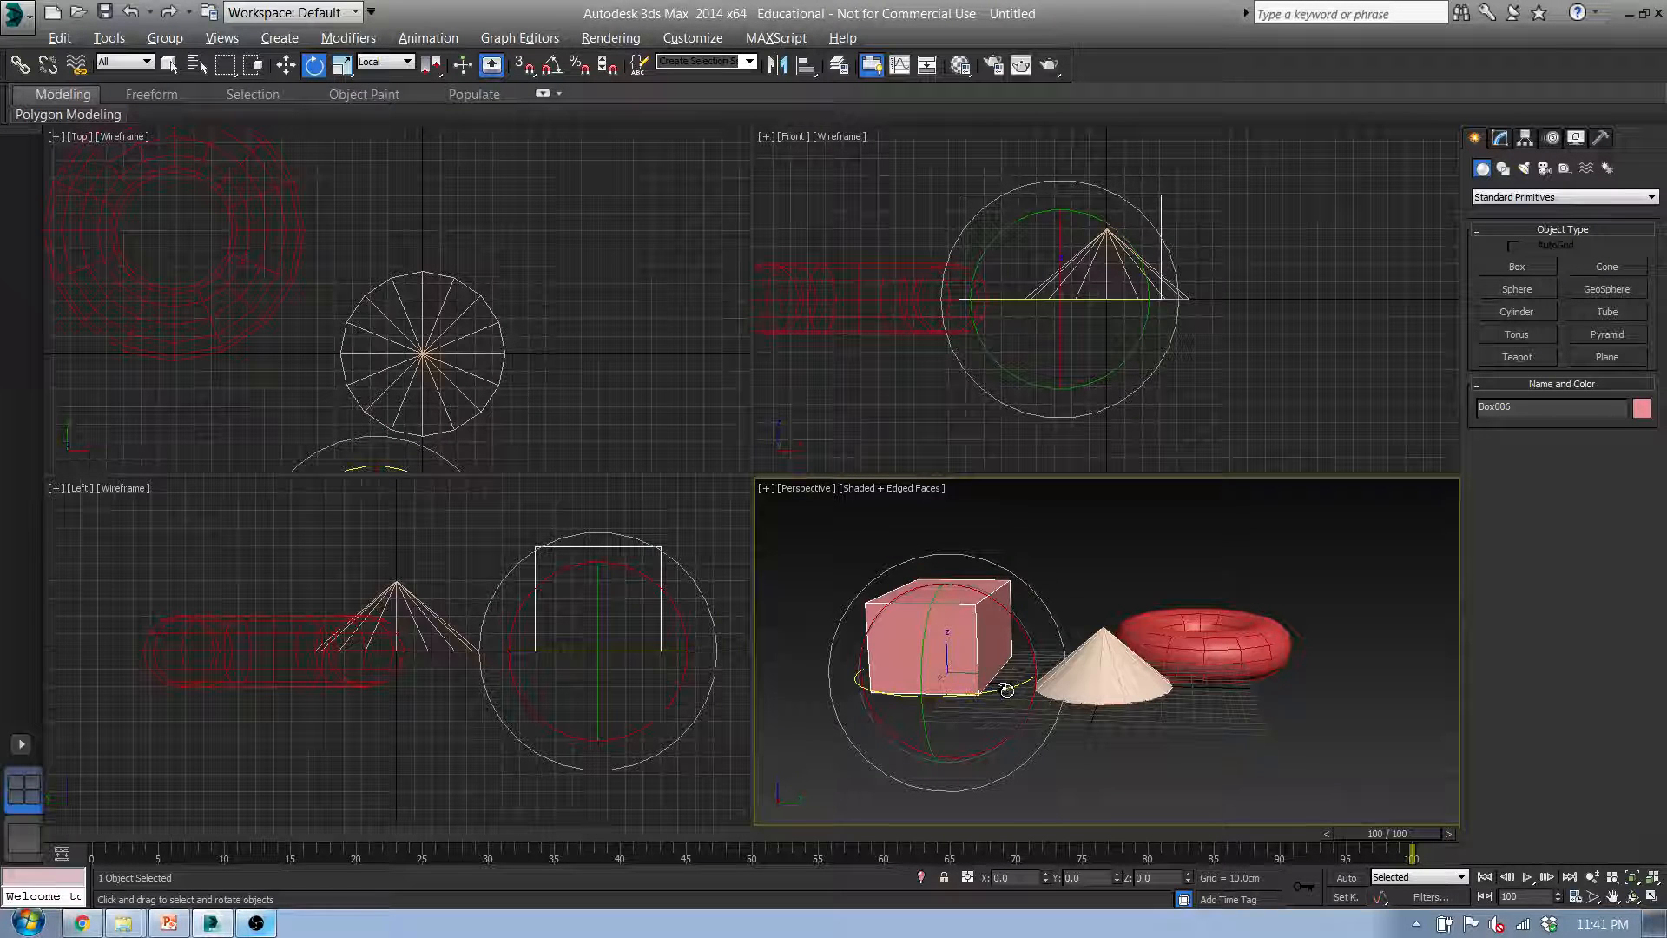
{"action": "middle_click_drag", "start_coordinate": [1010, 657], "coordinate": [1038, 608]}
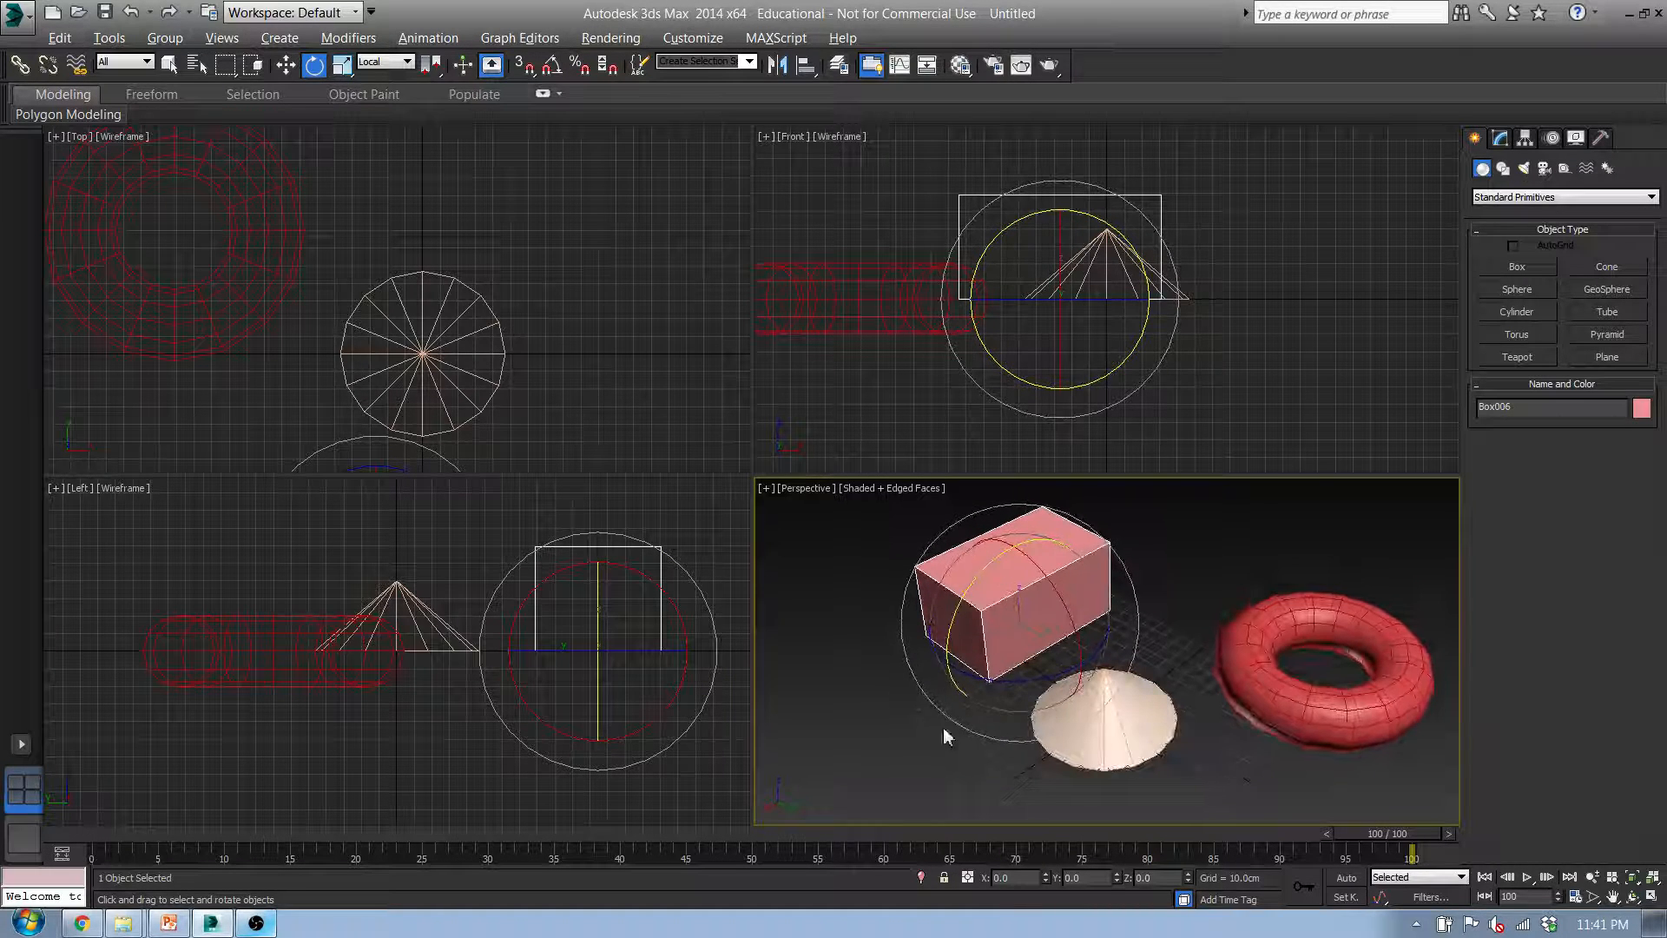
{"action": "left_click_drag", "start_coordinate": [1038, 673], "coordinate": [1044, 547]}
Turn on angle snap and try to rotate the box in snapped increments about one gizmo axis
{"action": "key", "text": "a"}
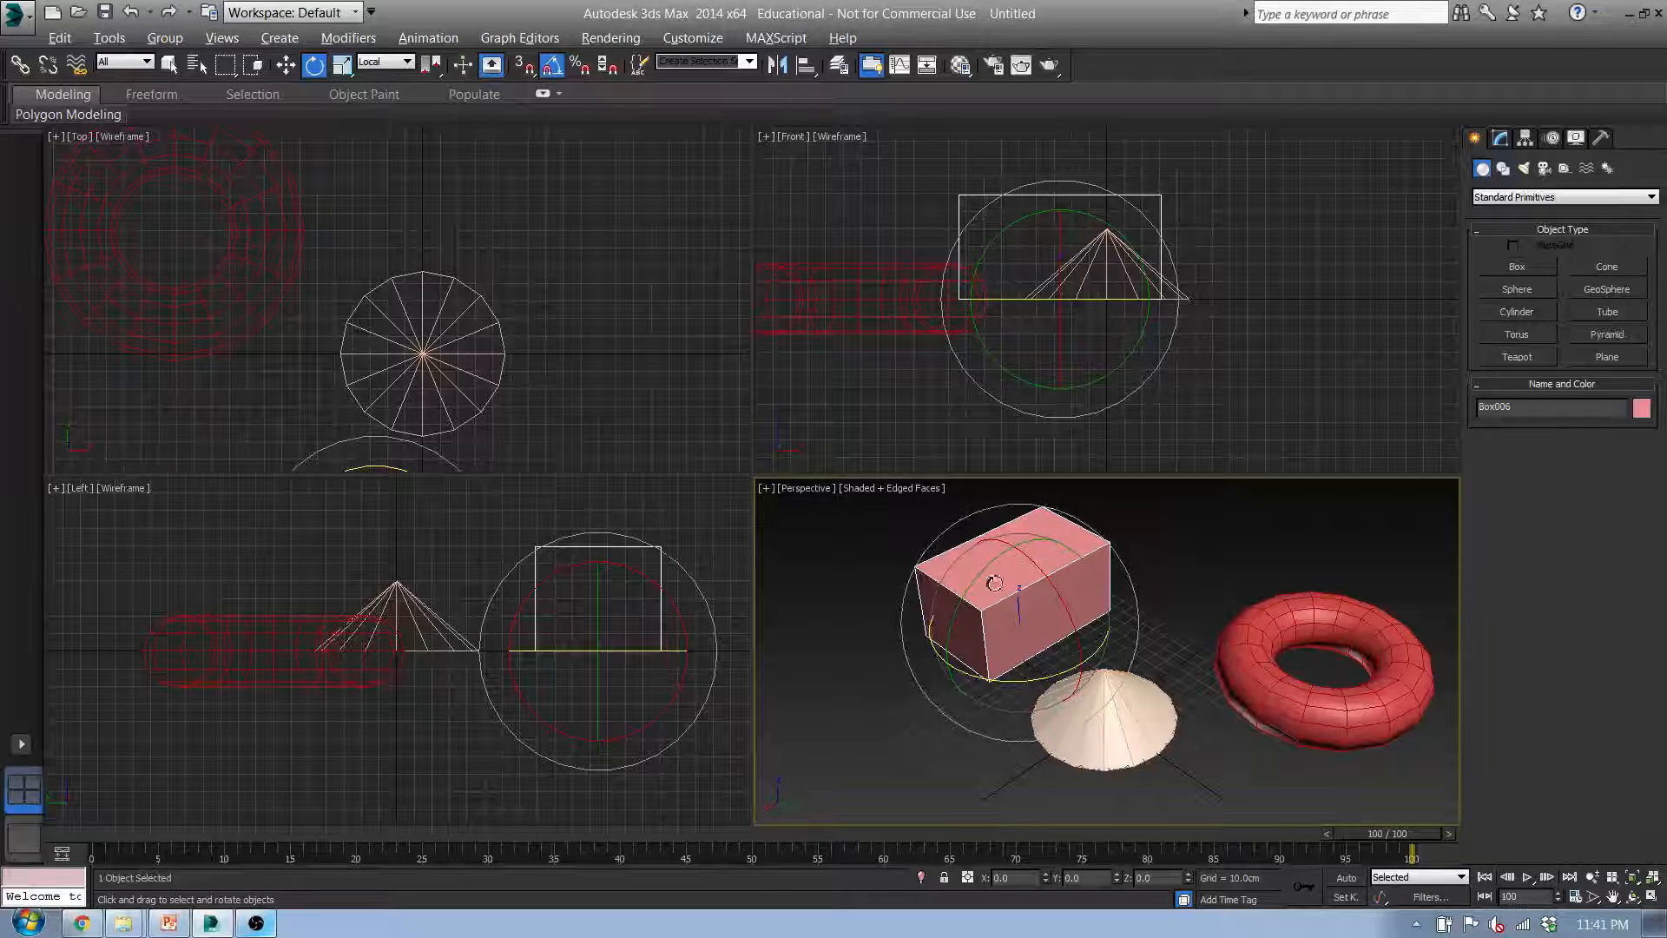
{"action": "left_click_drag", "start_coordinate": [989, 608], "coordinate": [946, 668]}
{"action": "left_click_drag", "start_coordinate": [940, 712], "coordinate": [939, 719]}
{"action": "right_click", "coordinate": [939, 719]}
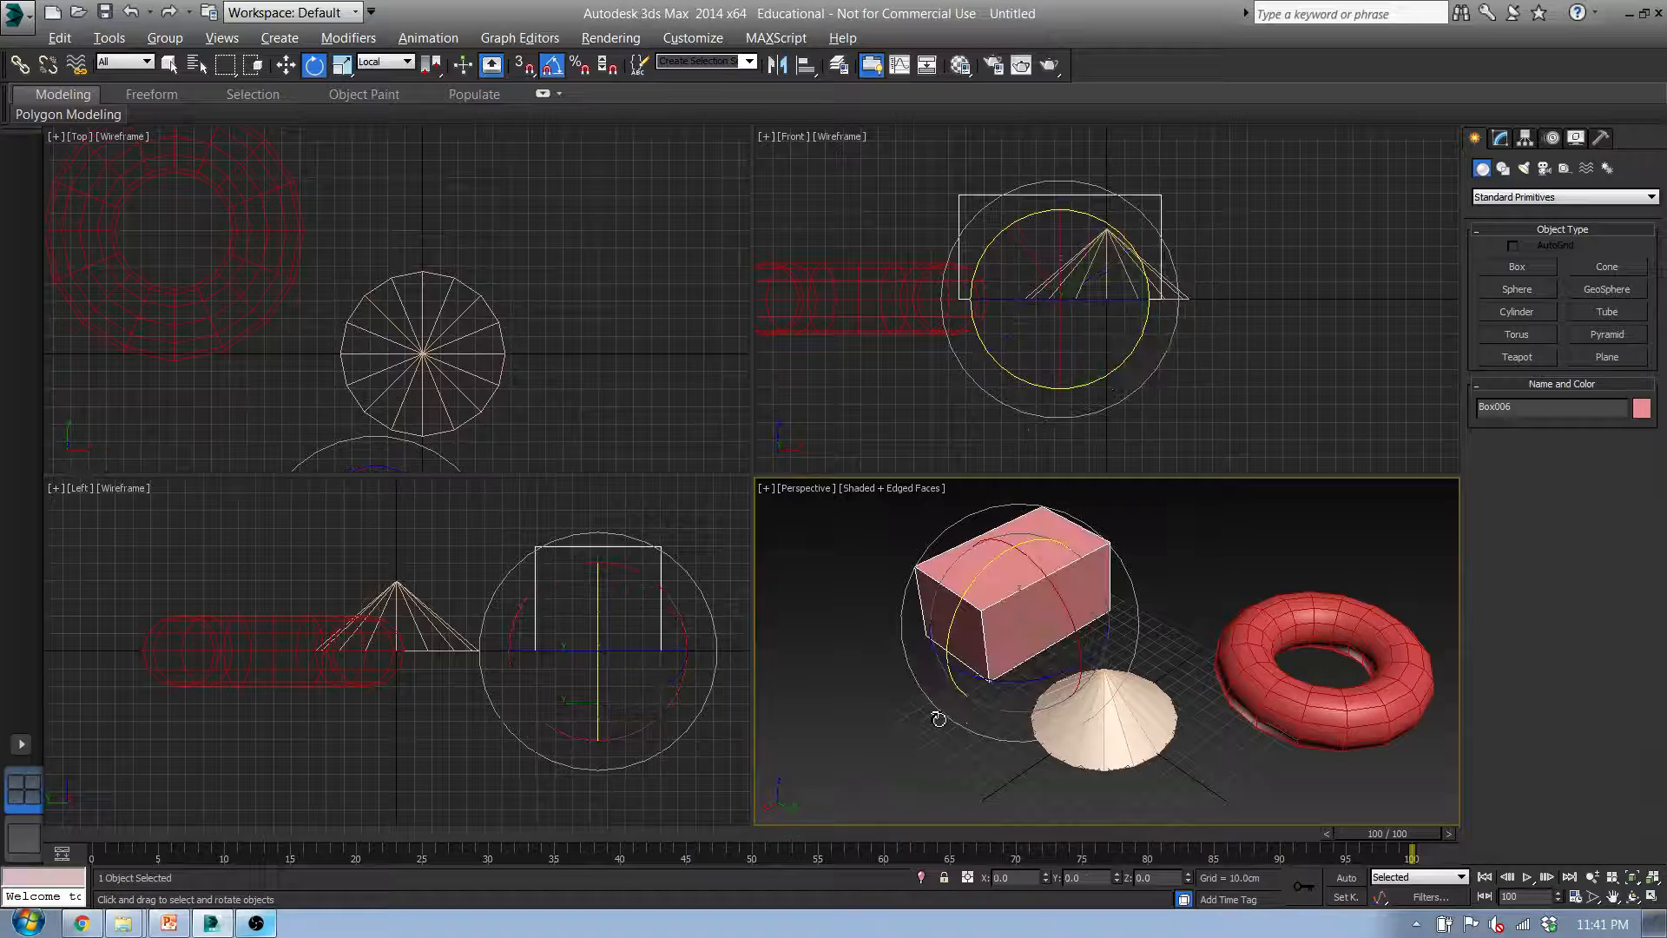
Select the torus and try rotating it with angle snap, including about 815 degrees around its local X axis
{"action": "left_click", "coordinate": [1258, 695]}
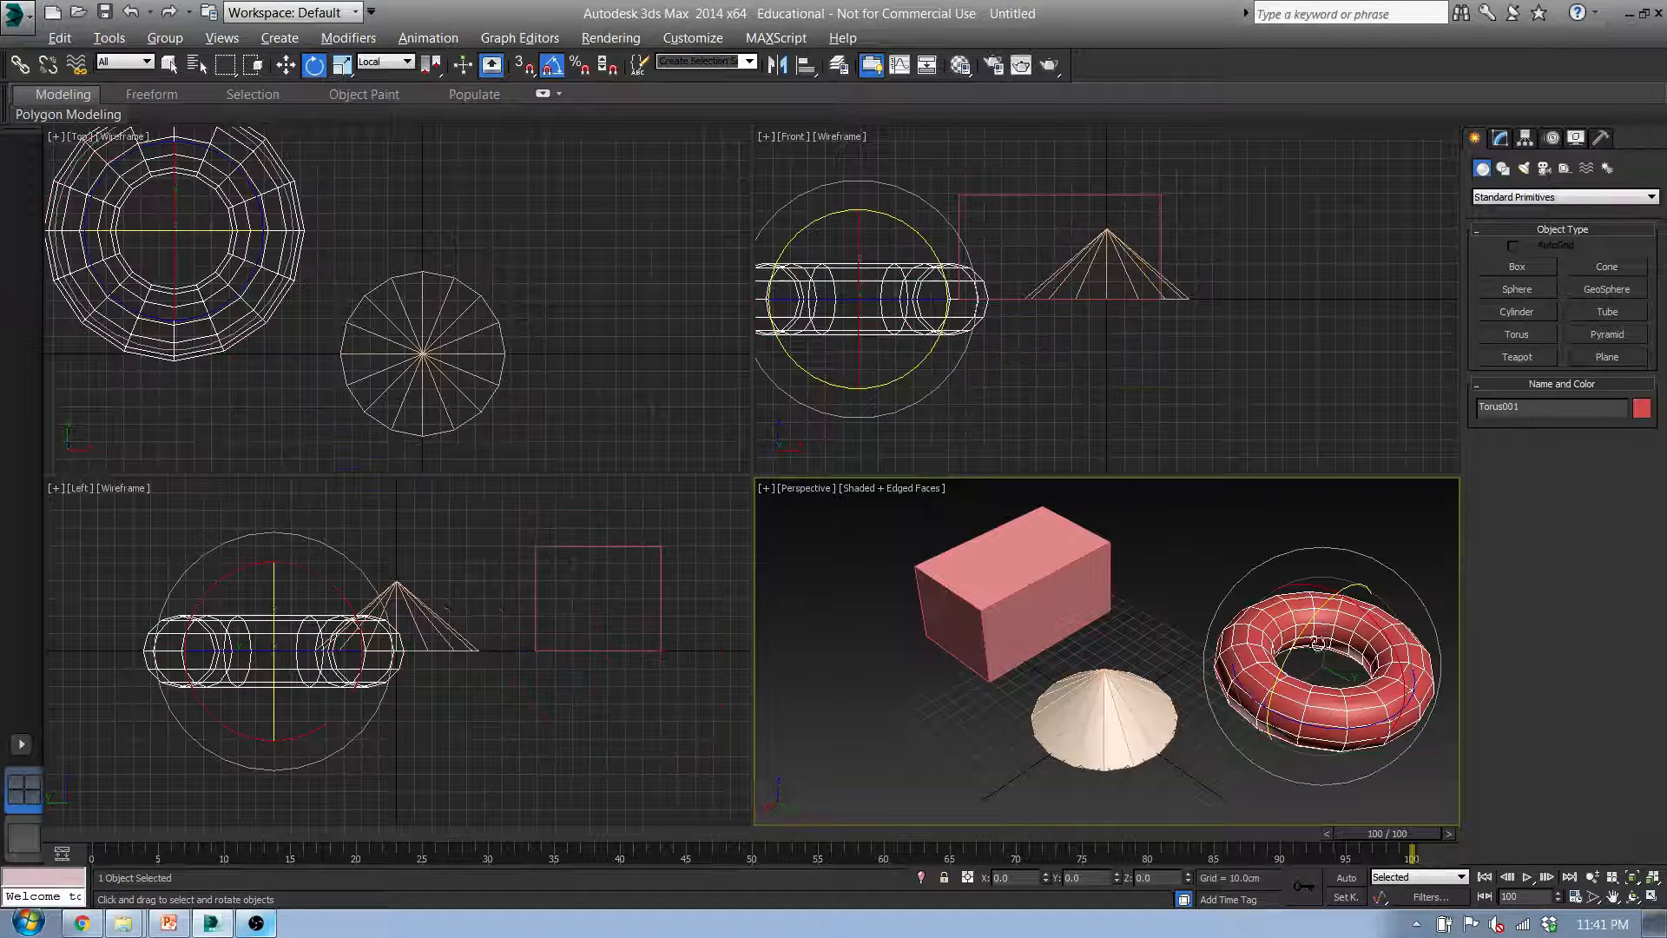
{"action": "left_click_drag", "start_coordinate": [1318, 643], "coordinate": [1217, 565]}
{"action": "right_click", "coordinate": [1216, 565]}
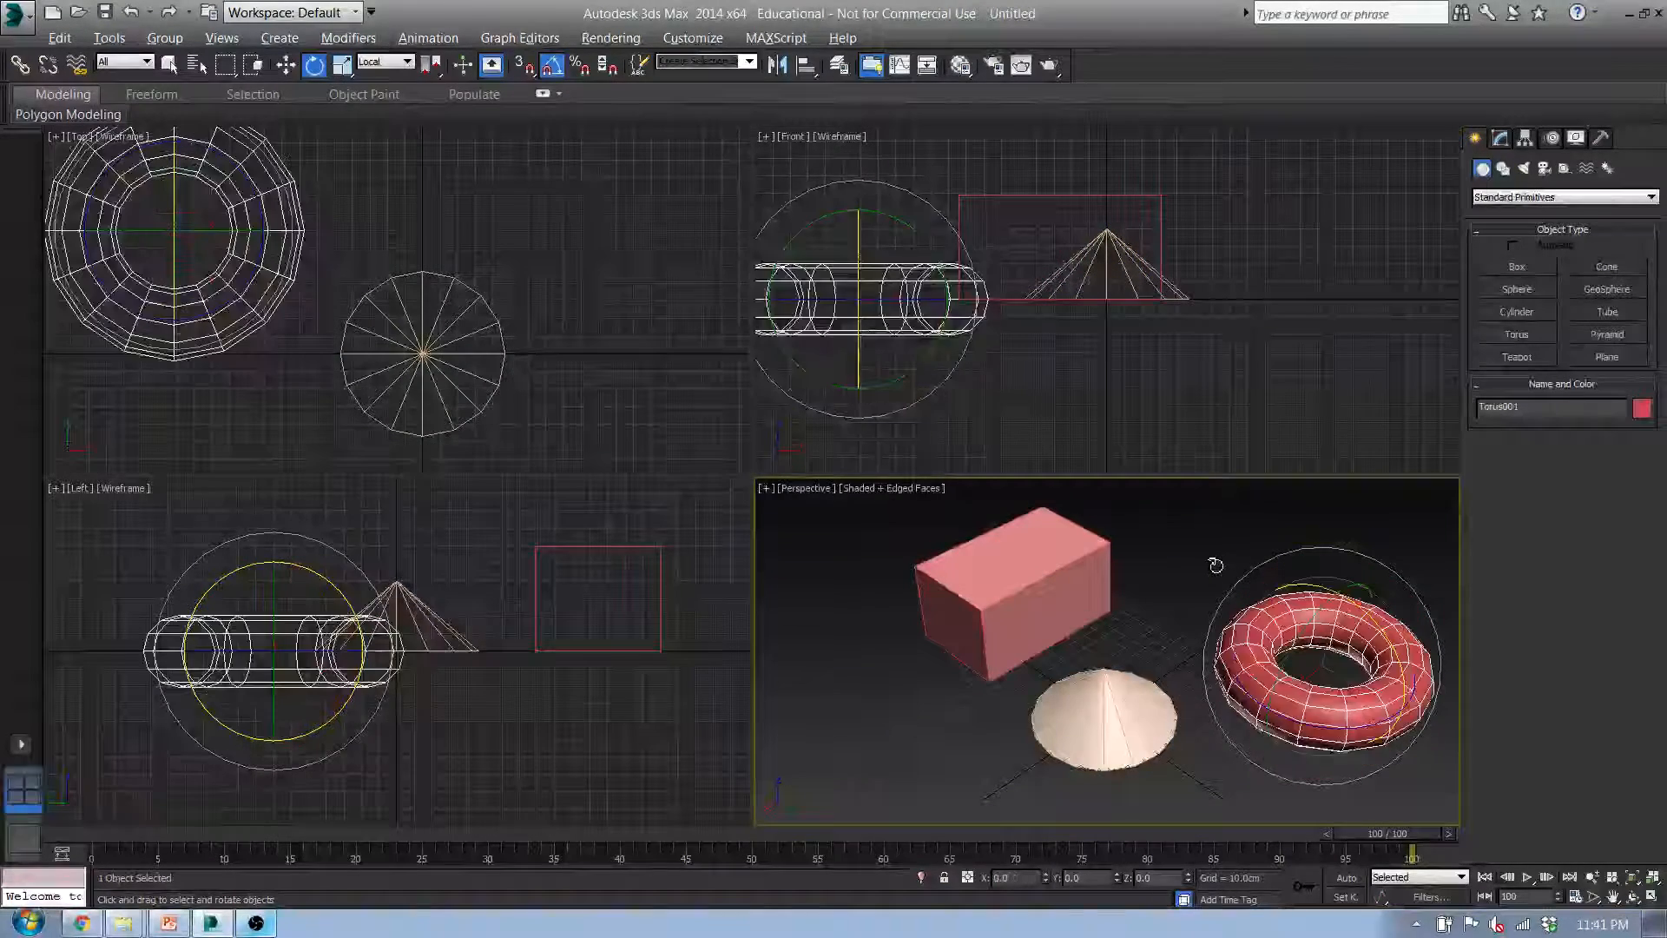
{"action": "left_click_drag", "start_coordinate": [1357, 615], "coordinate": [453, 459]}
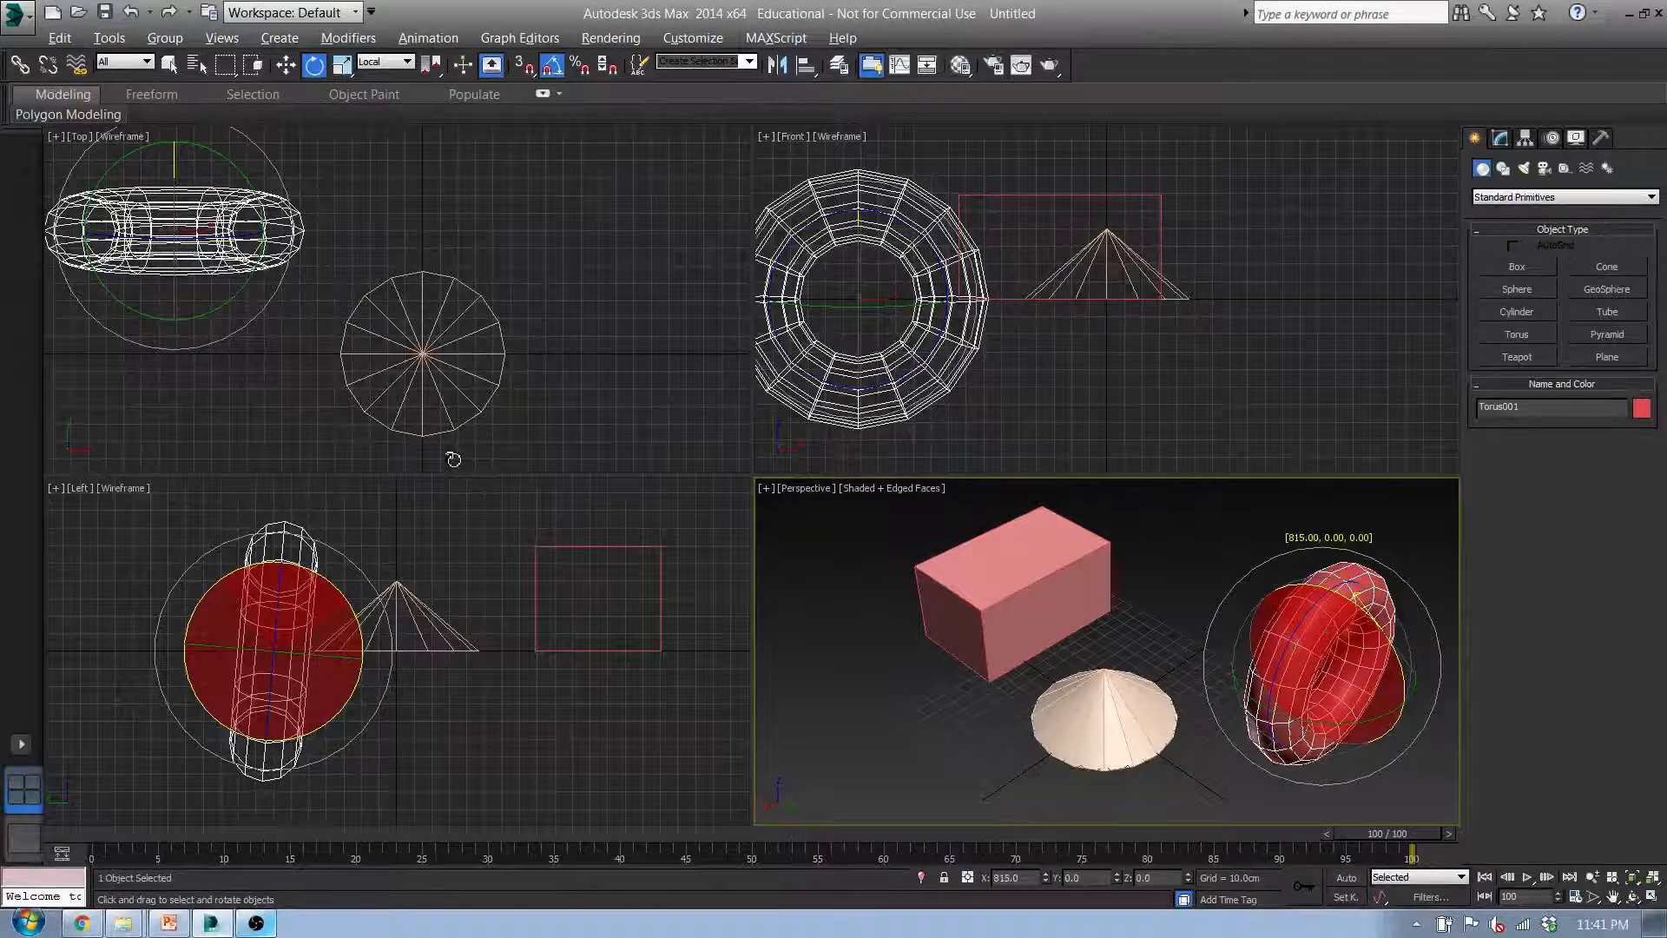
{"action": "right_click", "coordinate": [453, 459]}
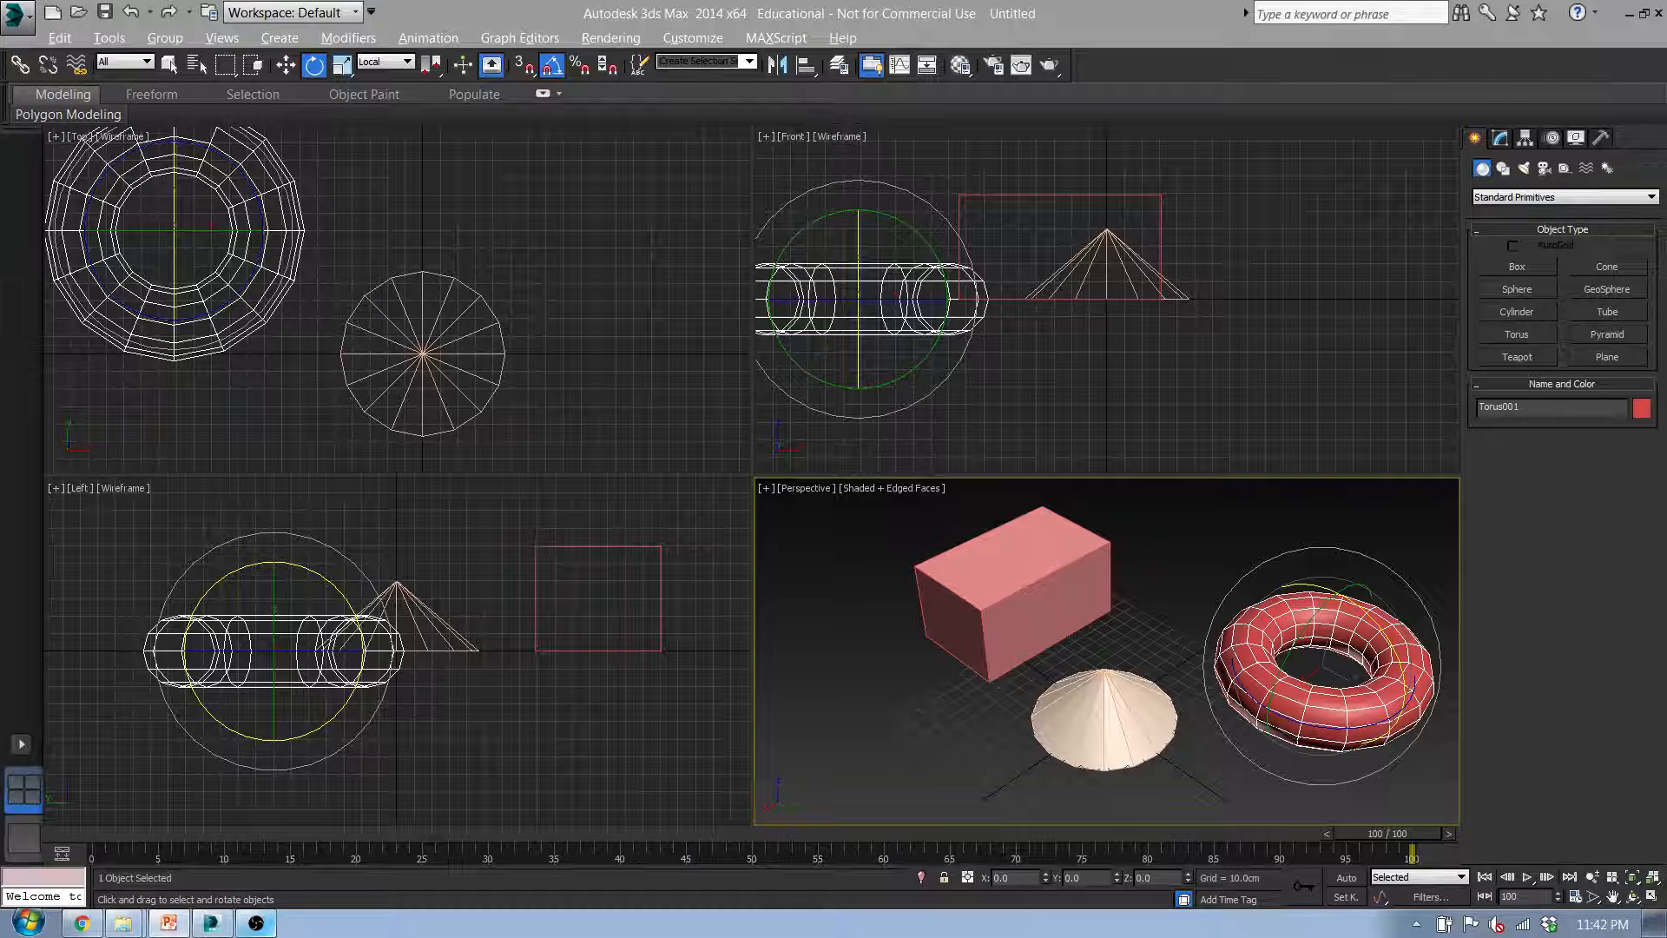
Select the box, torus and cone individually in turn with the Rotate tool active, finishing with the cone
{"action": "left_click", "coordinate": [1063, 574]}
{"action": "left_click", "coordinate": [1337, 706]}
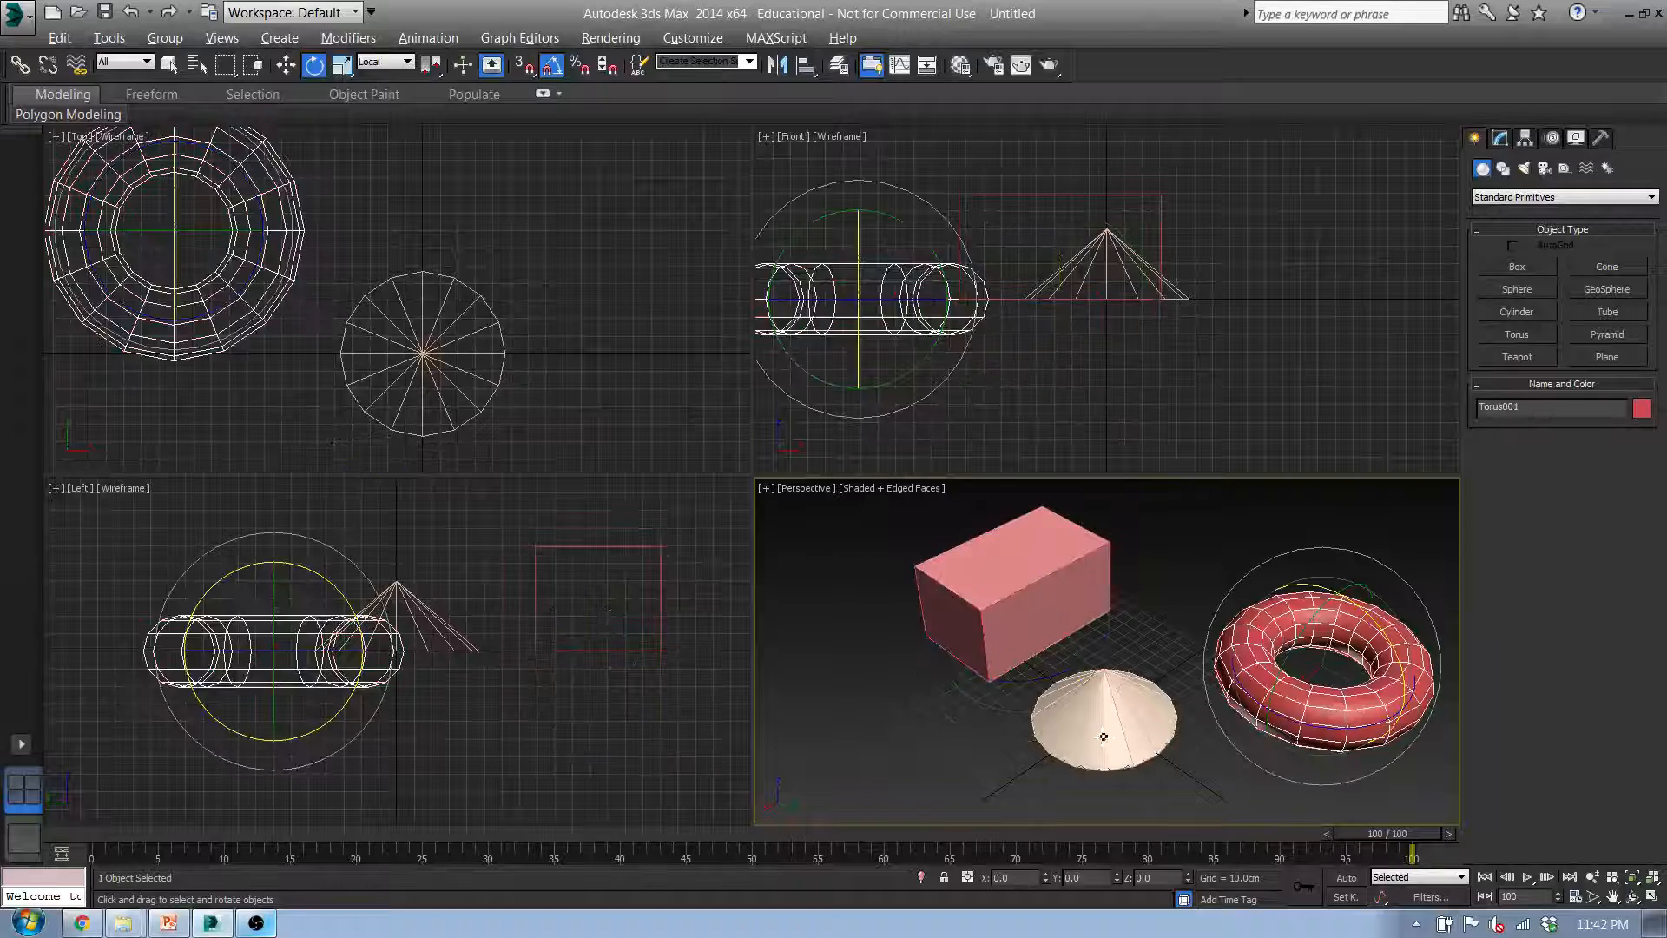
{"action": "left_click", "coordinate": [1087, 734]}
{"action": "left_click", "coordinate": [1050, 599]}
{"action": "left_click", "coordinate": [1298, 719]}
{"action": "left_click", "coordinate": [1052, 597]}
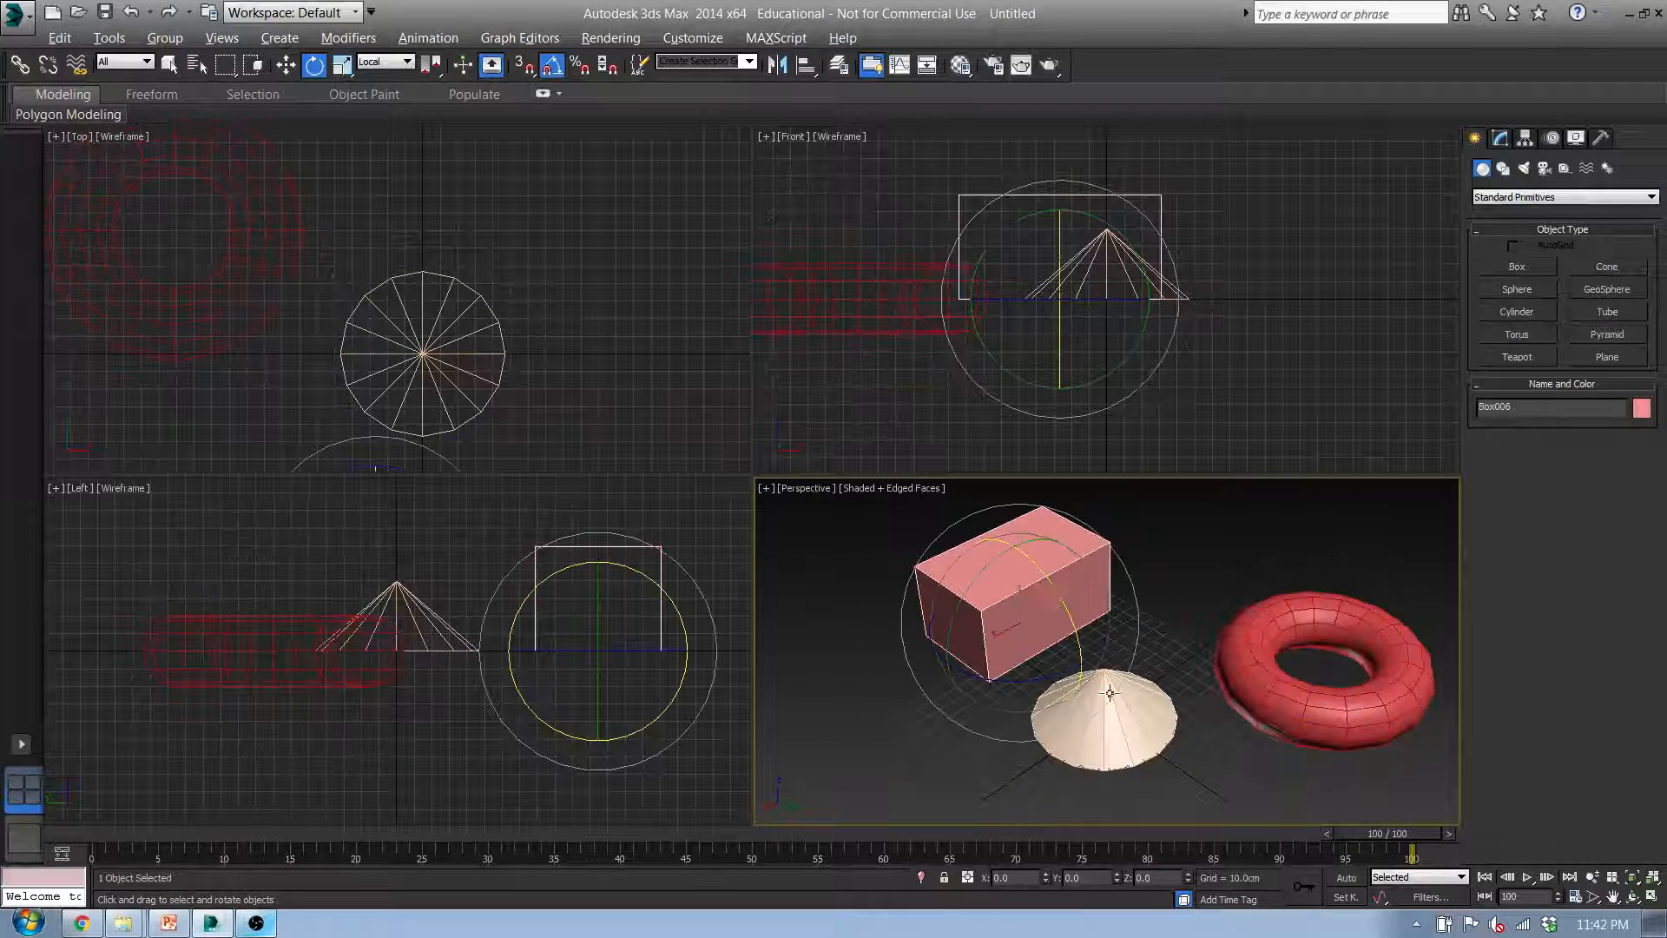
{"action": "left_click", "coordinate": [1115, 709]}
{"action": "left_click", "coordinate": [1323, 719]}
{"action": "left_click", "coordinate": [1035, 602]}
{"action": "left_click", "coordinate": [1124, 690]}
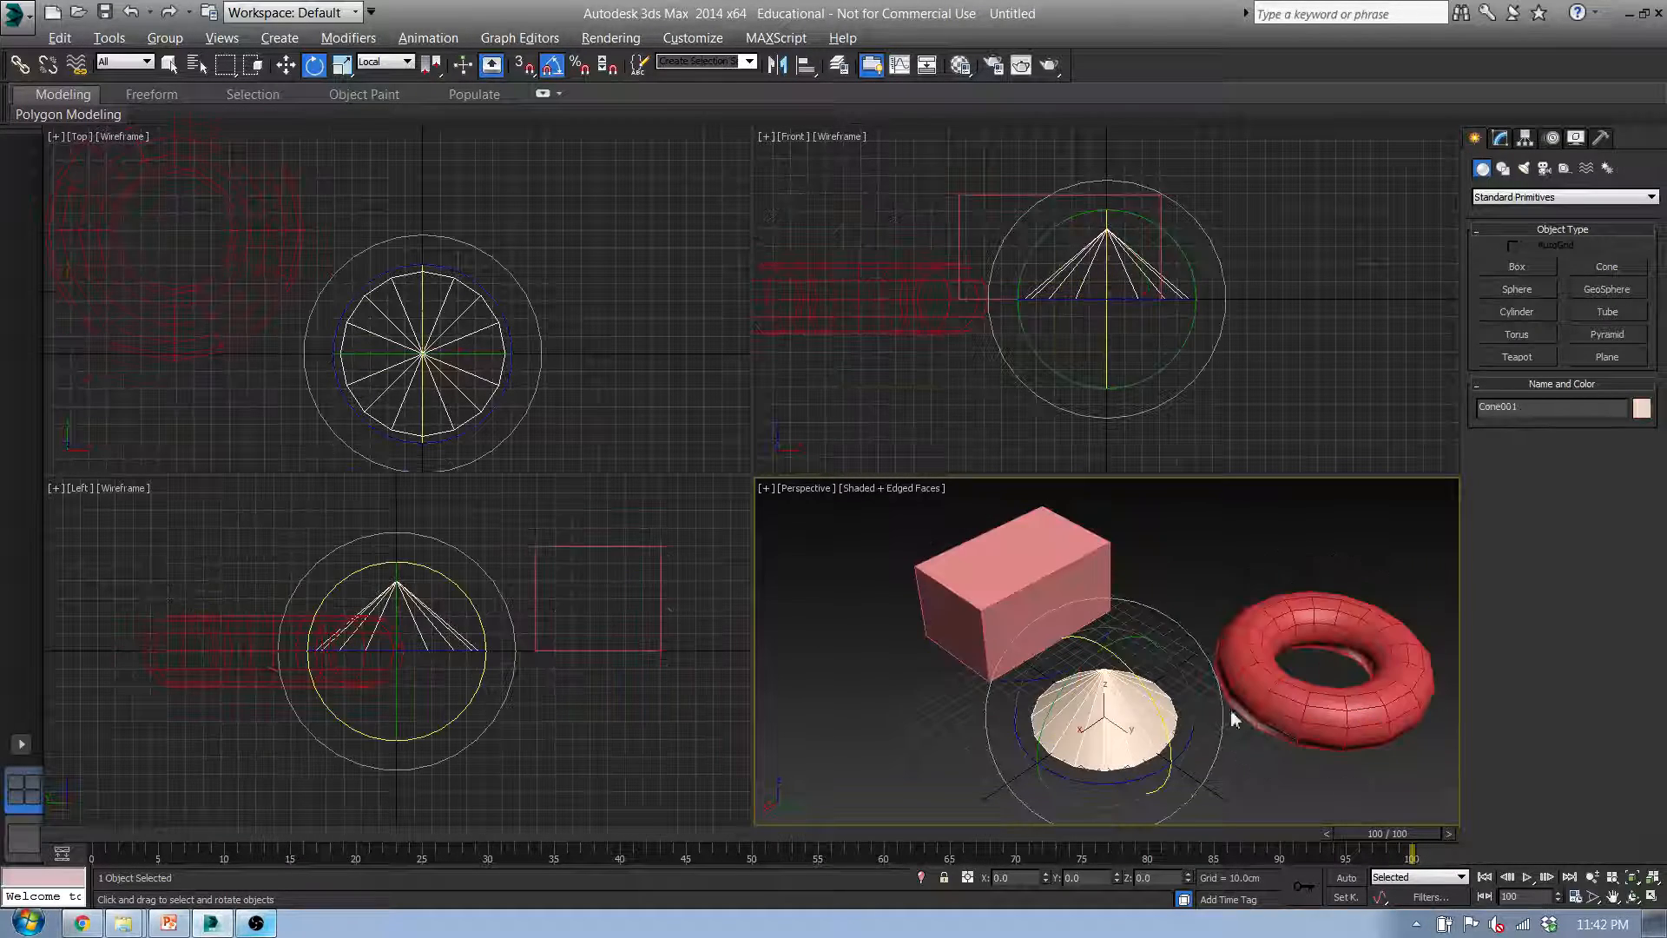
Select the torus, cone and box together with the Select Object tool and delete them
{"action": "key", "text": "q"}
{"action": "left_click", "coordinate": [1295, 694]}
{"action": "left_click", "coordinate": [1077, 686], "text": "ctrl"}
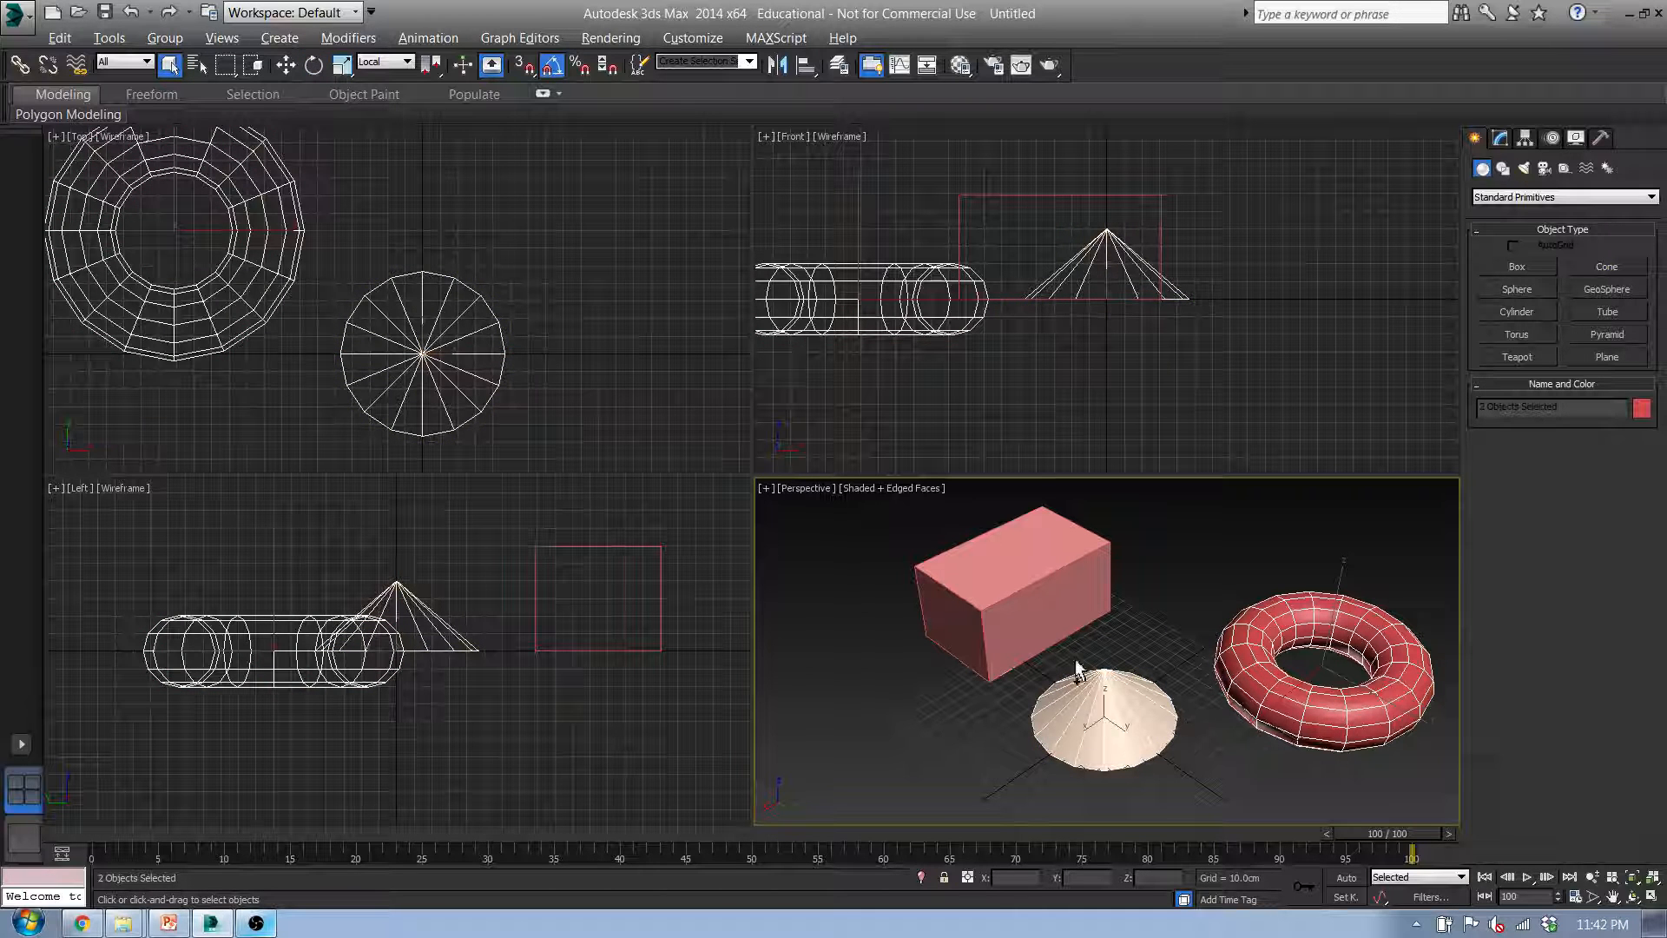
{"action": "left_click", "coordinate": [1036, 594], "text": "ctrl"}
{"action": "key", "text": "Delete"}
Maximize the Perspective viewport and switch it to the Front view
{"action": "middle_click_drag", "start_coordinate": [1071, 582], "coordinate": [988, 543]}
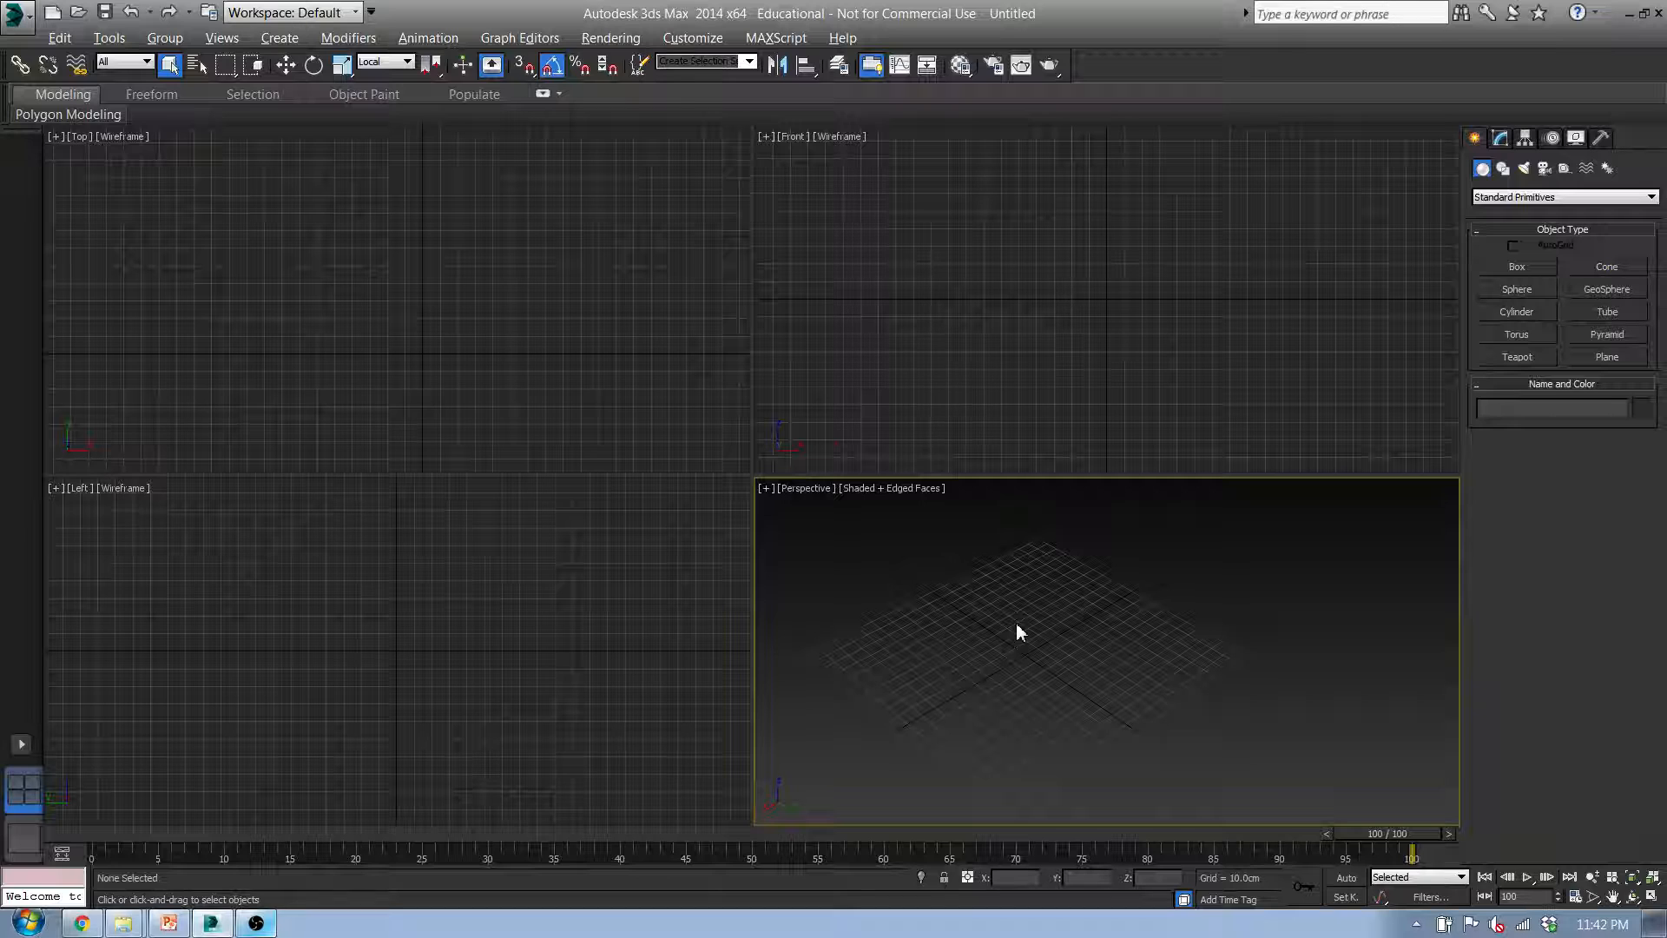
{"action": "key", "text": "alt+w"}
{"action": "middle_click_drag", "start_coordinate": [719, 514], "coordinate": [749, 554]}
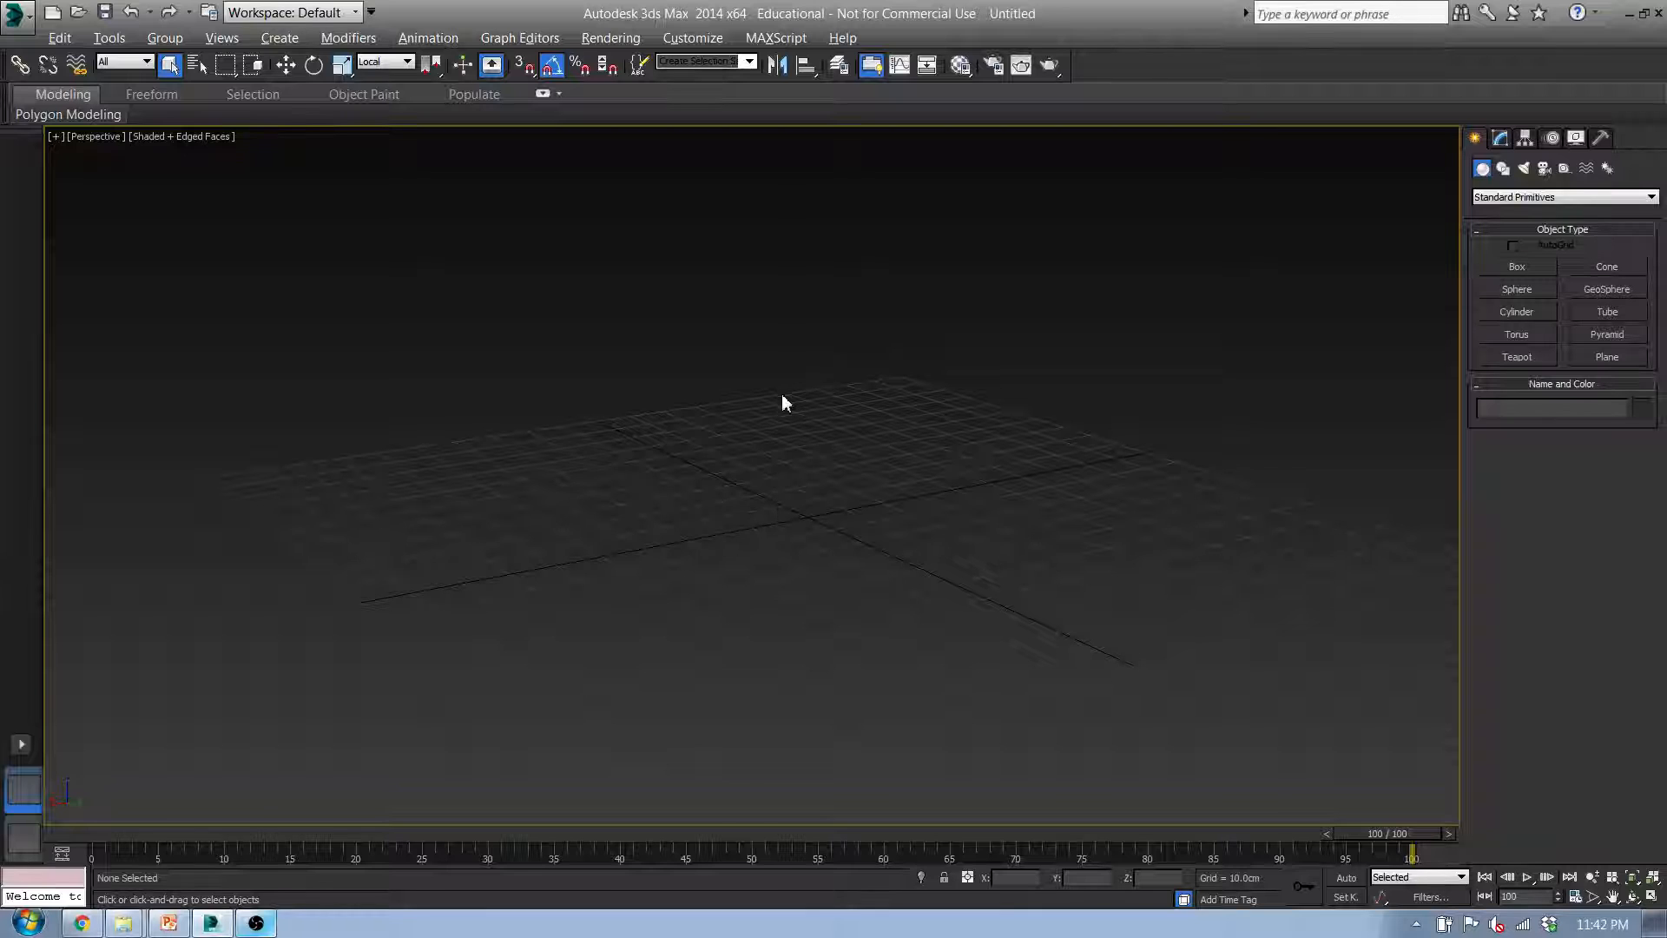
{"action": "middle_click_drag", "start_coordinate": [831, 429], "coordinate": [833, 375]}
{"action": "key", "text": "f"}
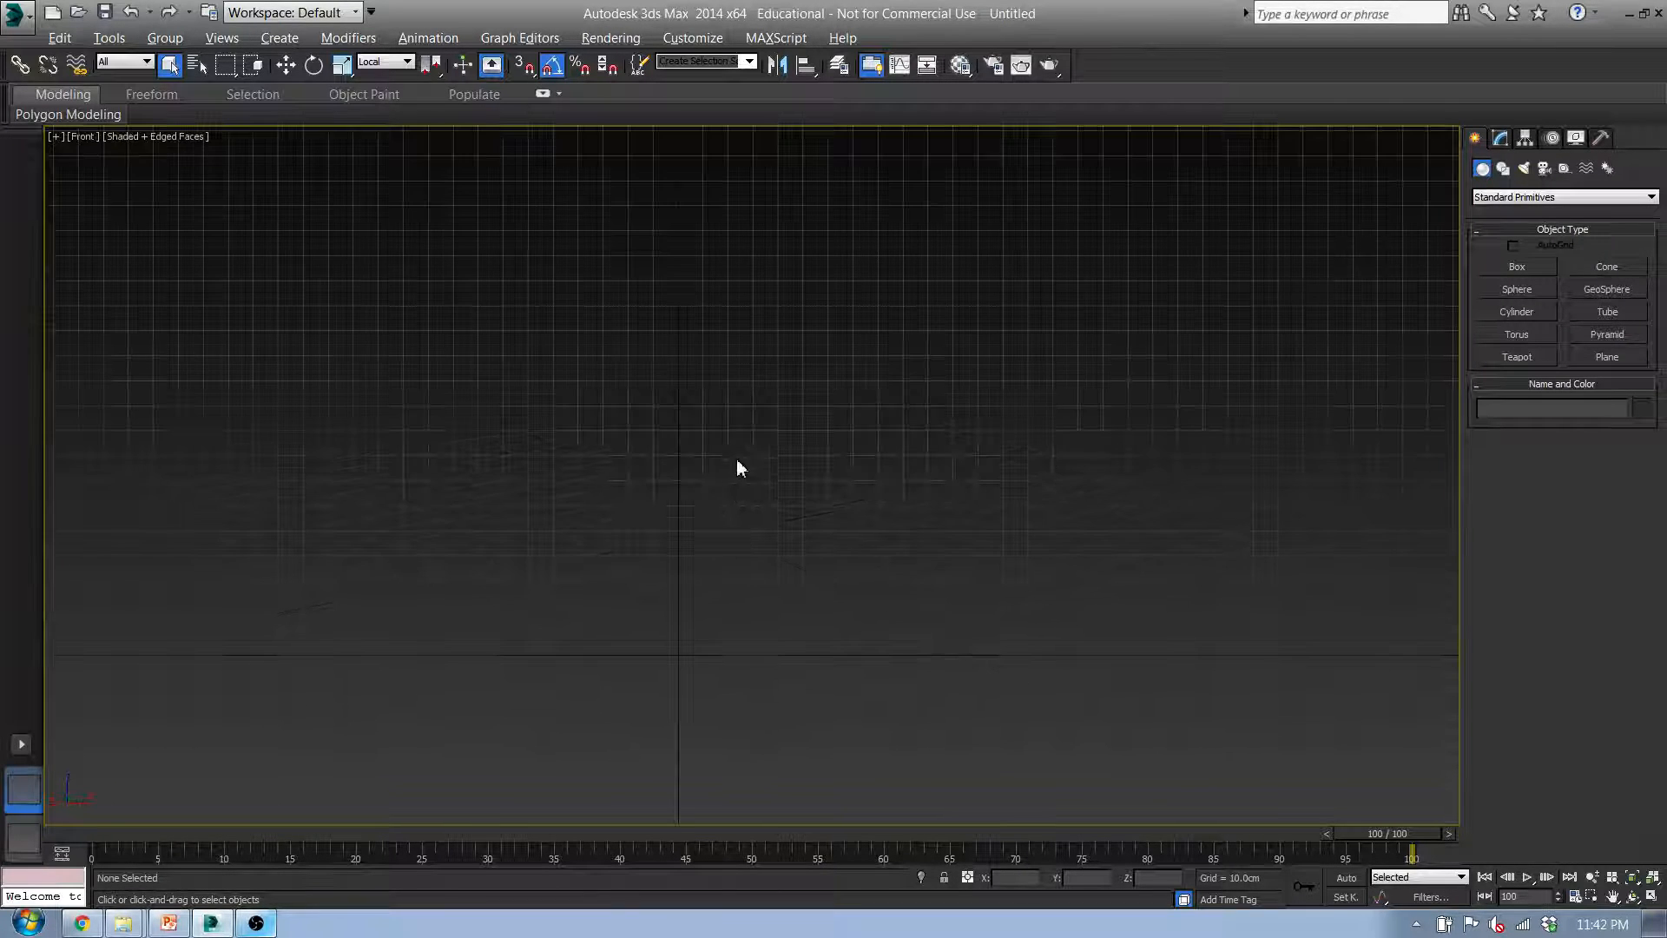
{"action": "middle_click_drag", "start_coordinate": [736, 465], "coordinate": [797, 482]}
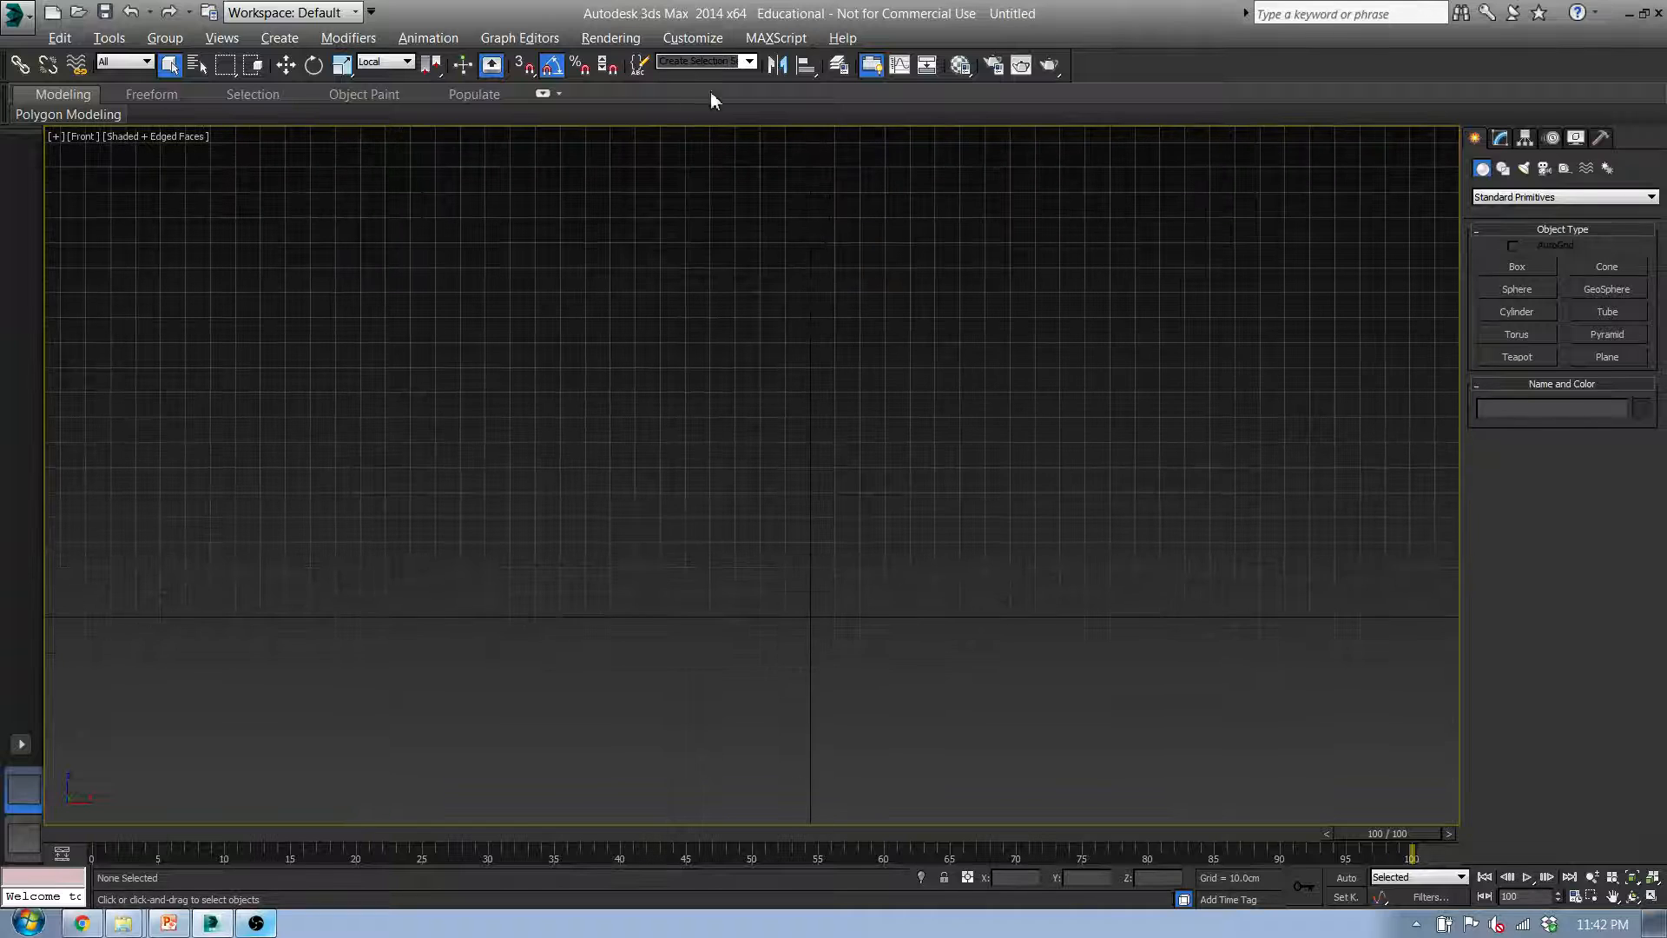
Unhide the OrthoLayer in the layer manager and close the manager
{"action": "left_click", "coordinate": [838, 65]}
{"action": "left_click", "coordinate": [1002, 446]}
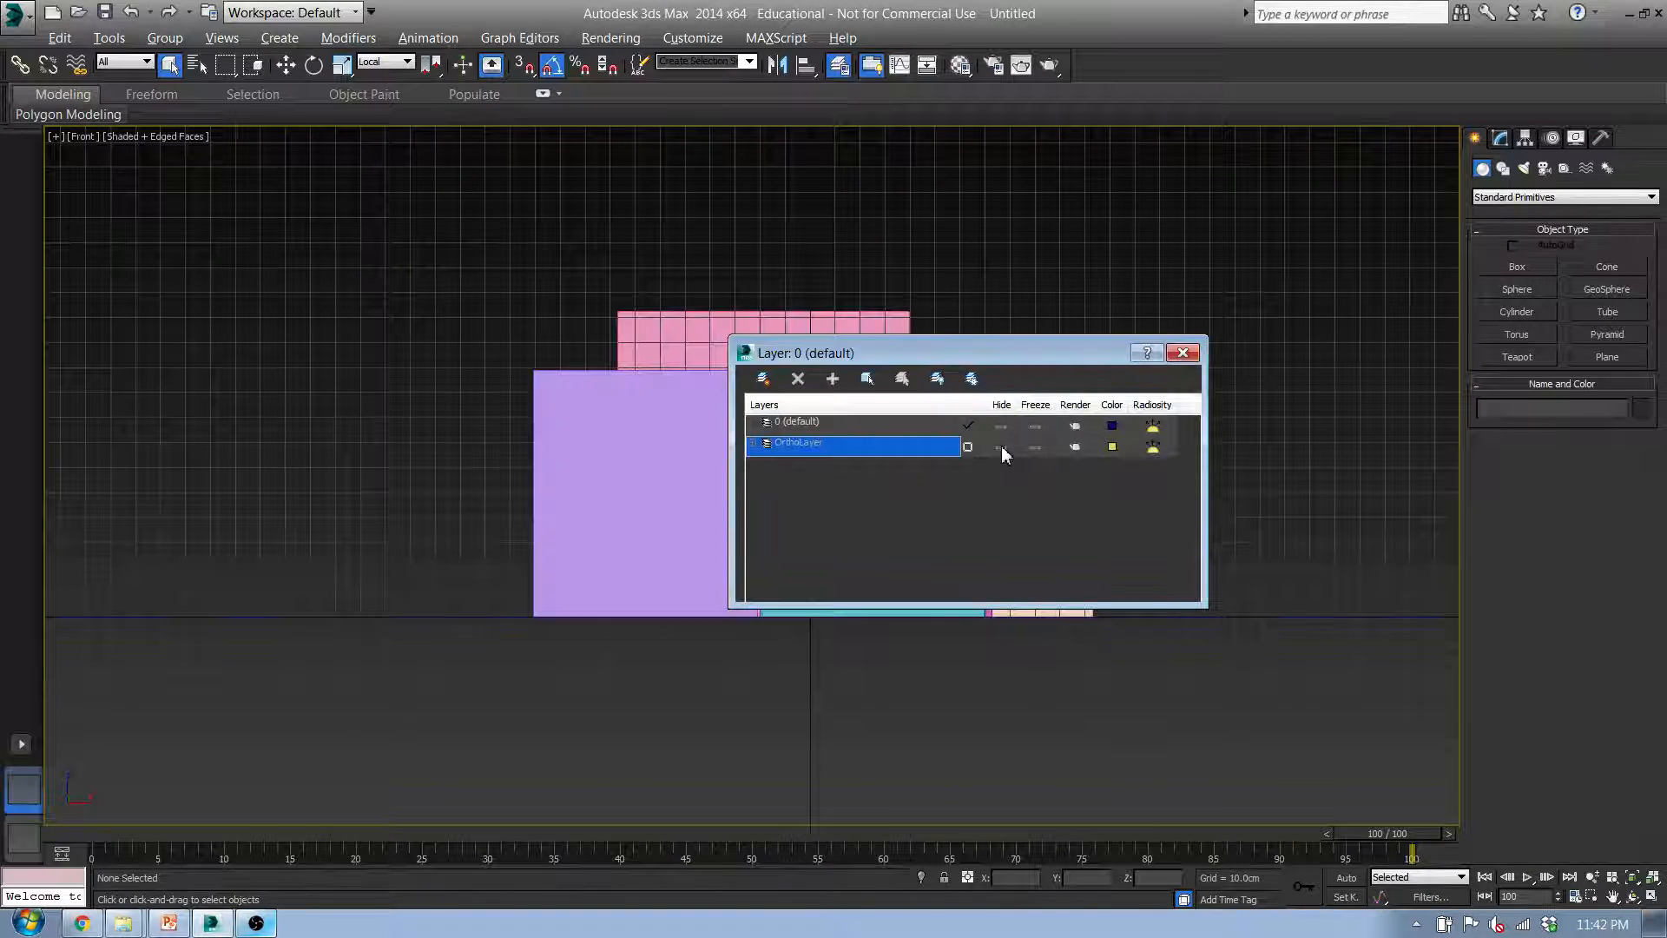
{"action": "left_click", "coordinate": [1183, 352]}
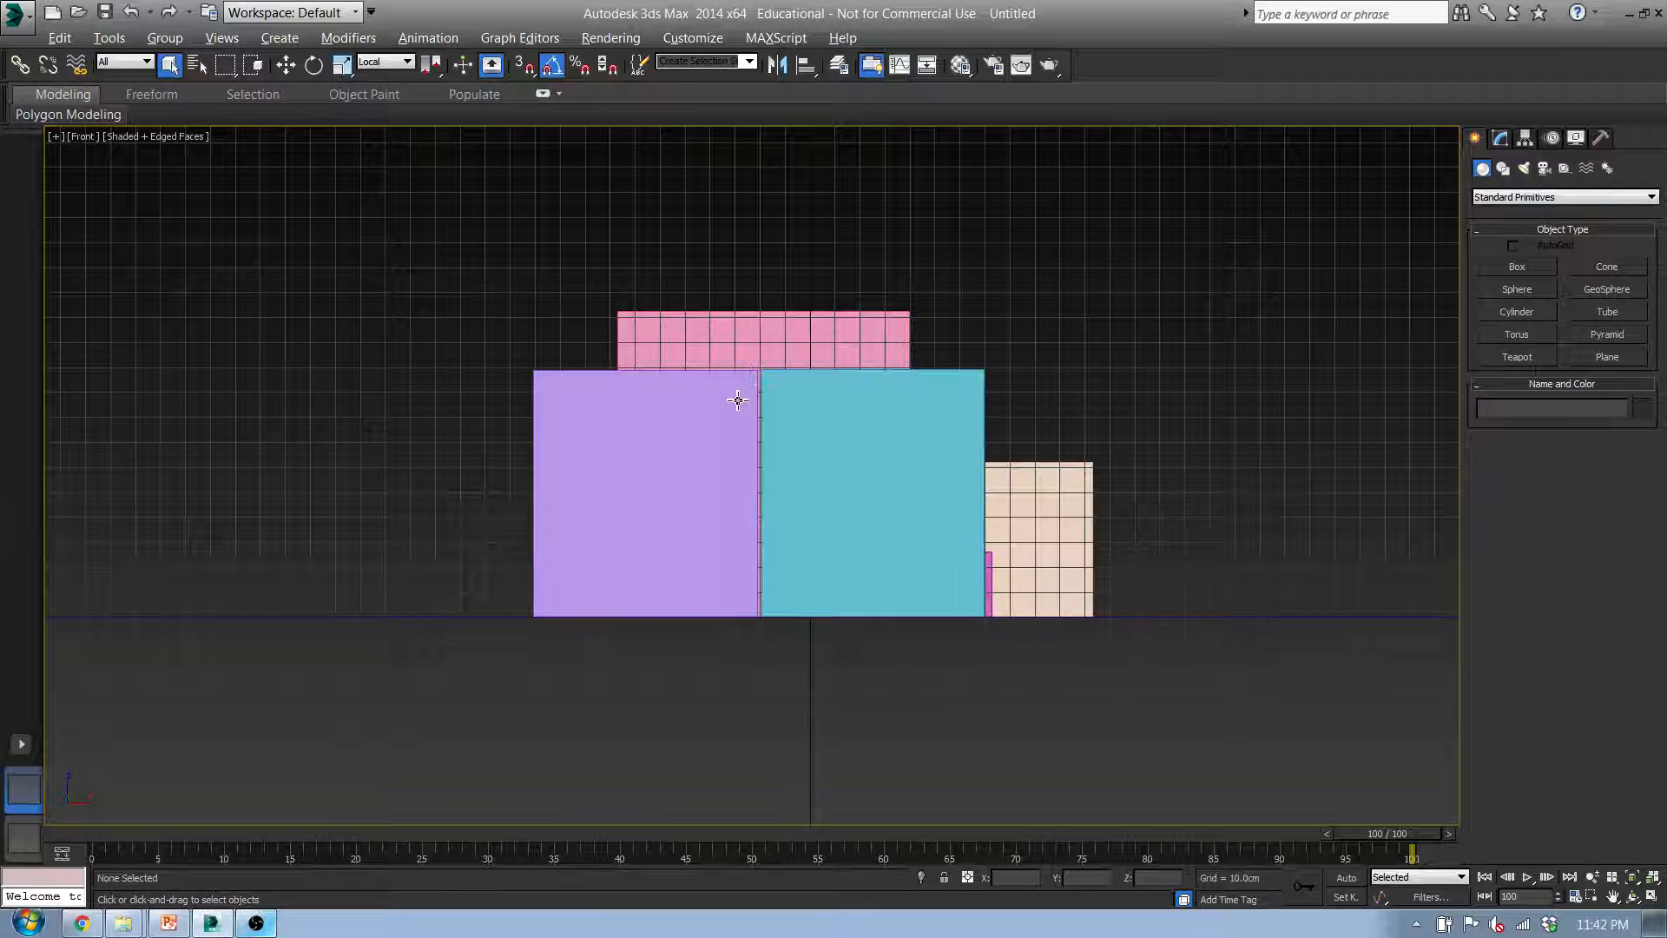
{"action": "middle_click_drag", "start_coordinate": [1016, 402], "coordinate": [905, 428]}
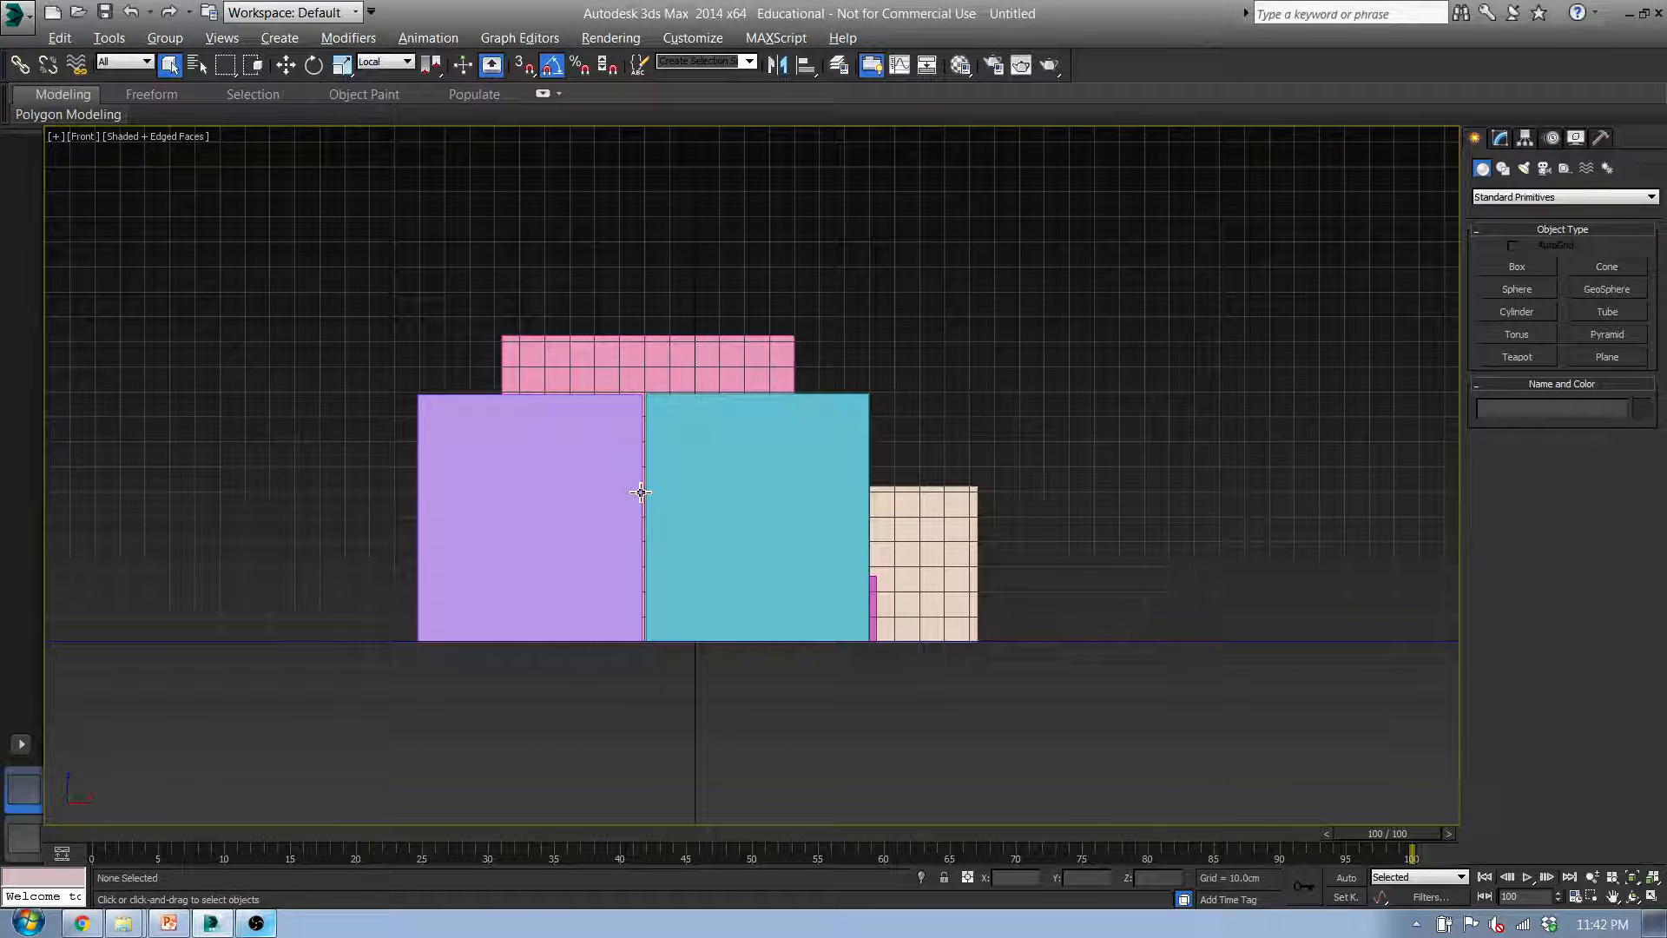
Switch the viewport to Perspective and select the distant pink box, followed by the teal box
{"action": "key", "text": "p"}
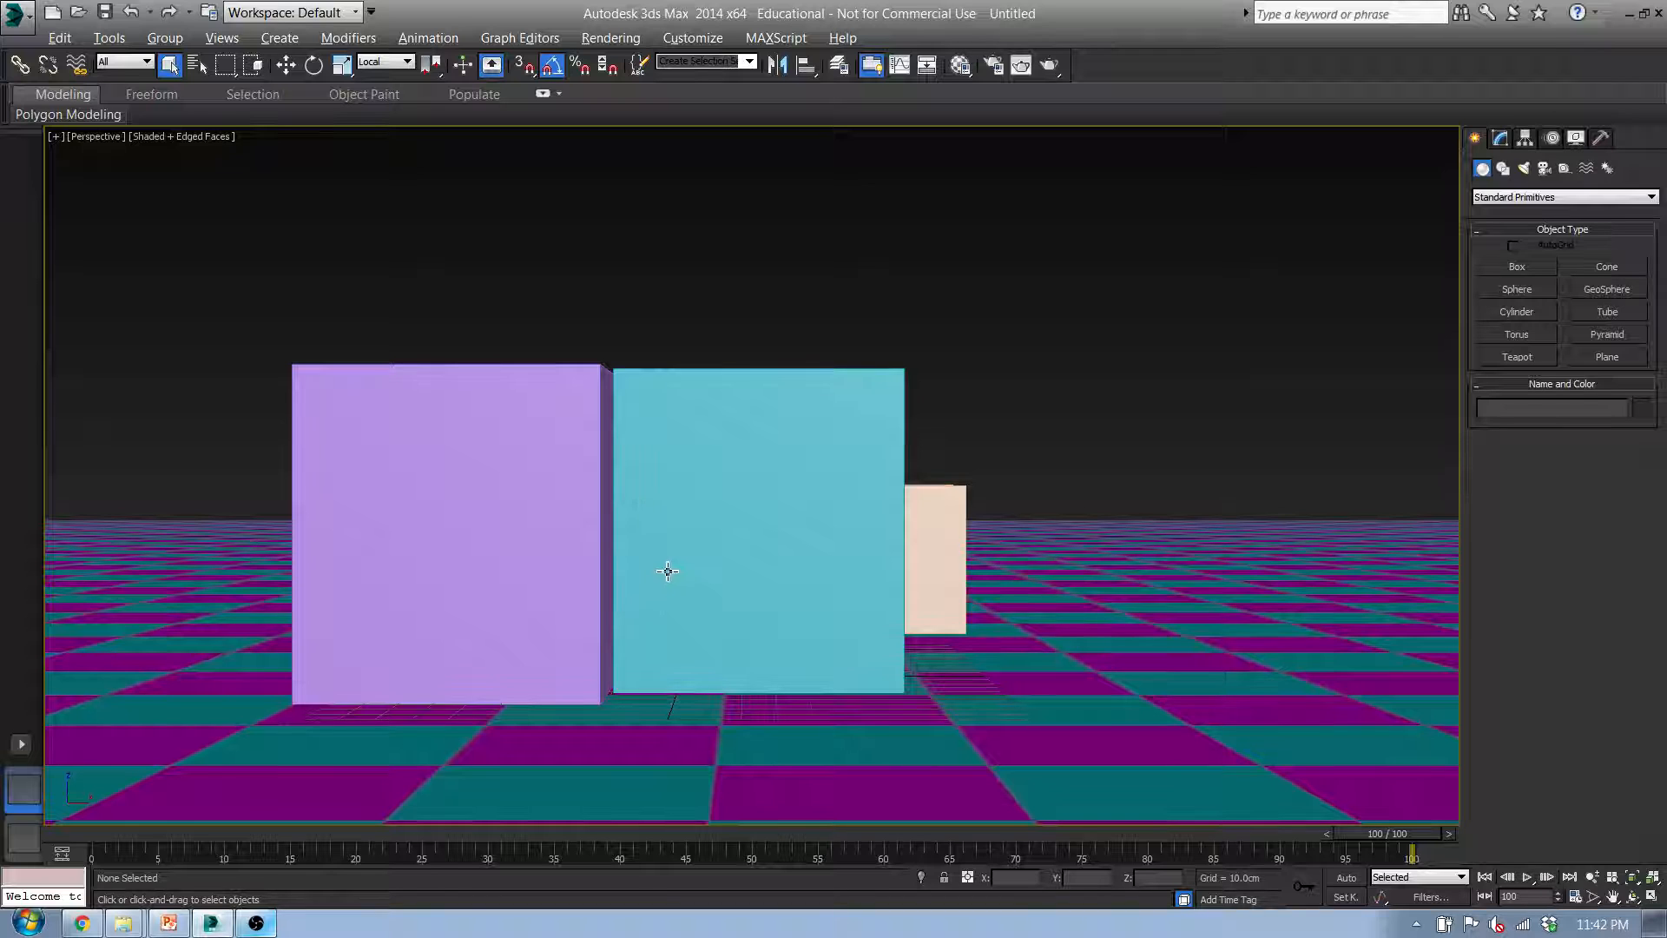
{"action": "middle_click_drag", "start_coordinate": [667, 571], "coordinate": [886, 481], "text": "alt"}
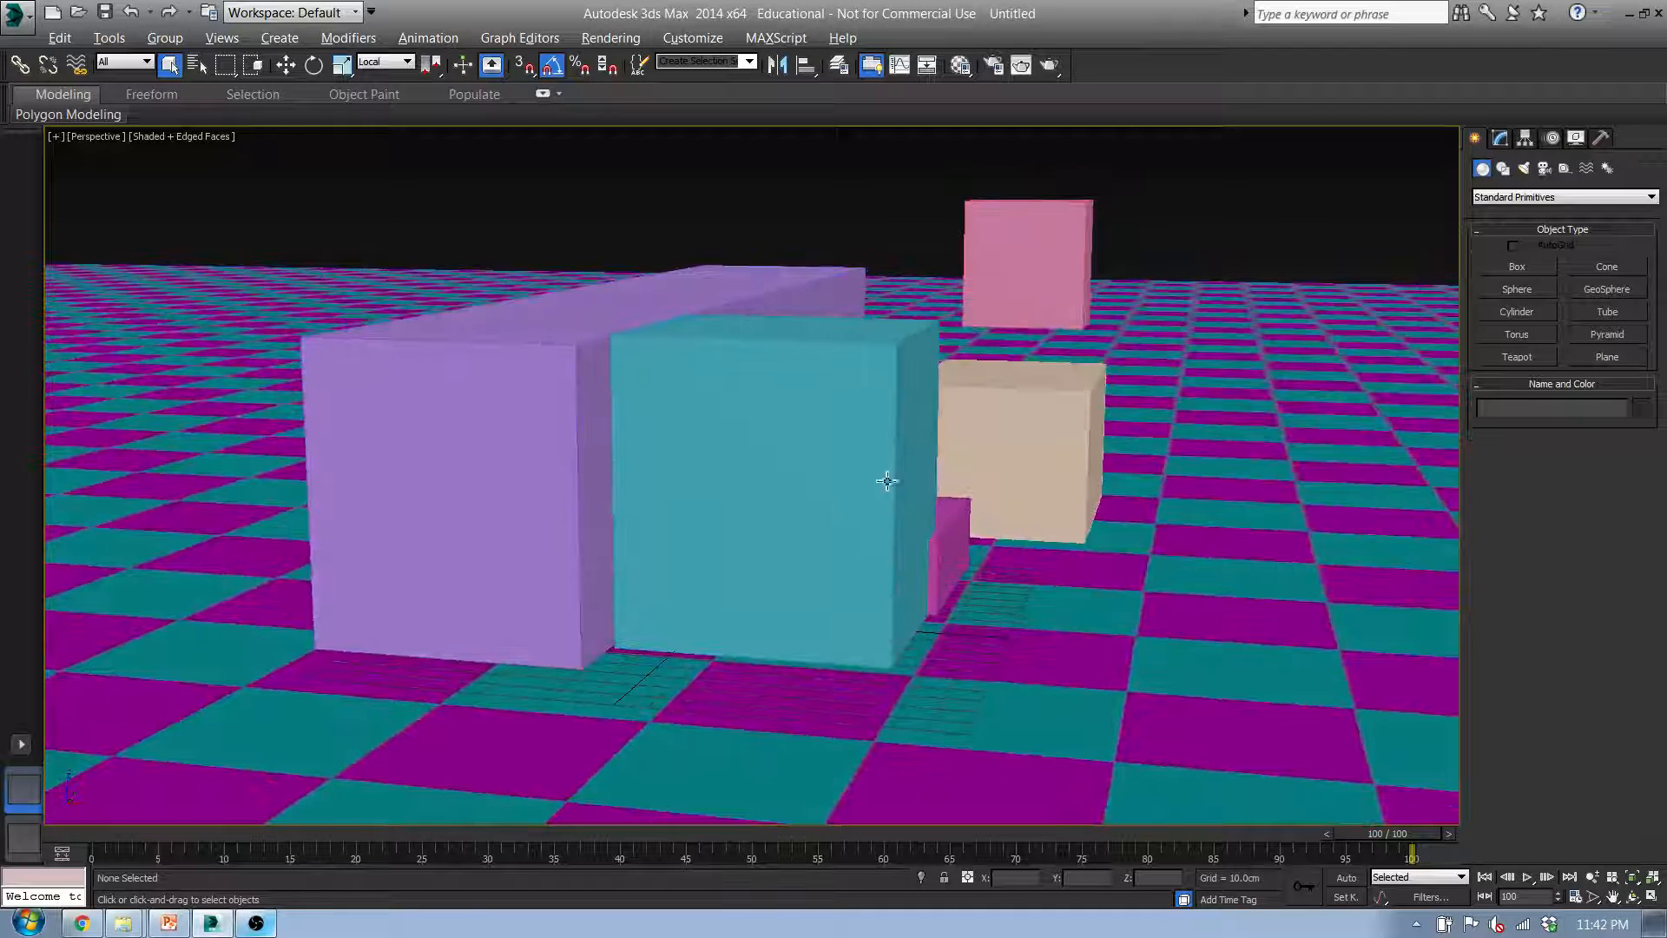
{"action": "left_click", "coordinate": [1046, 217]}
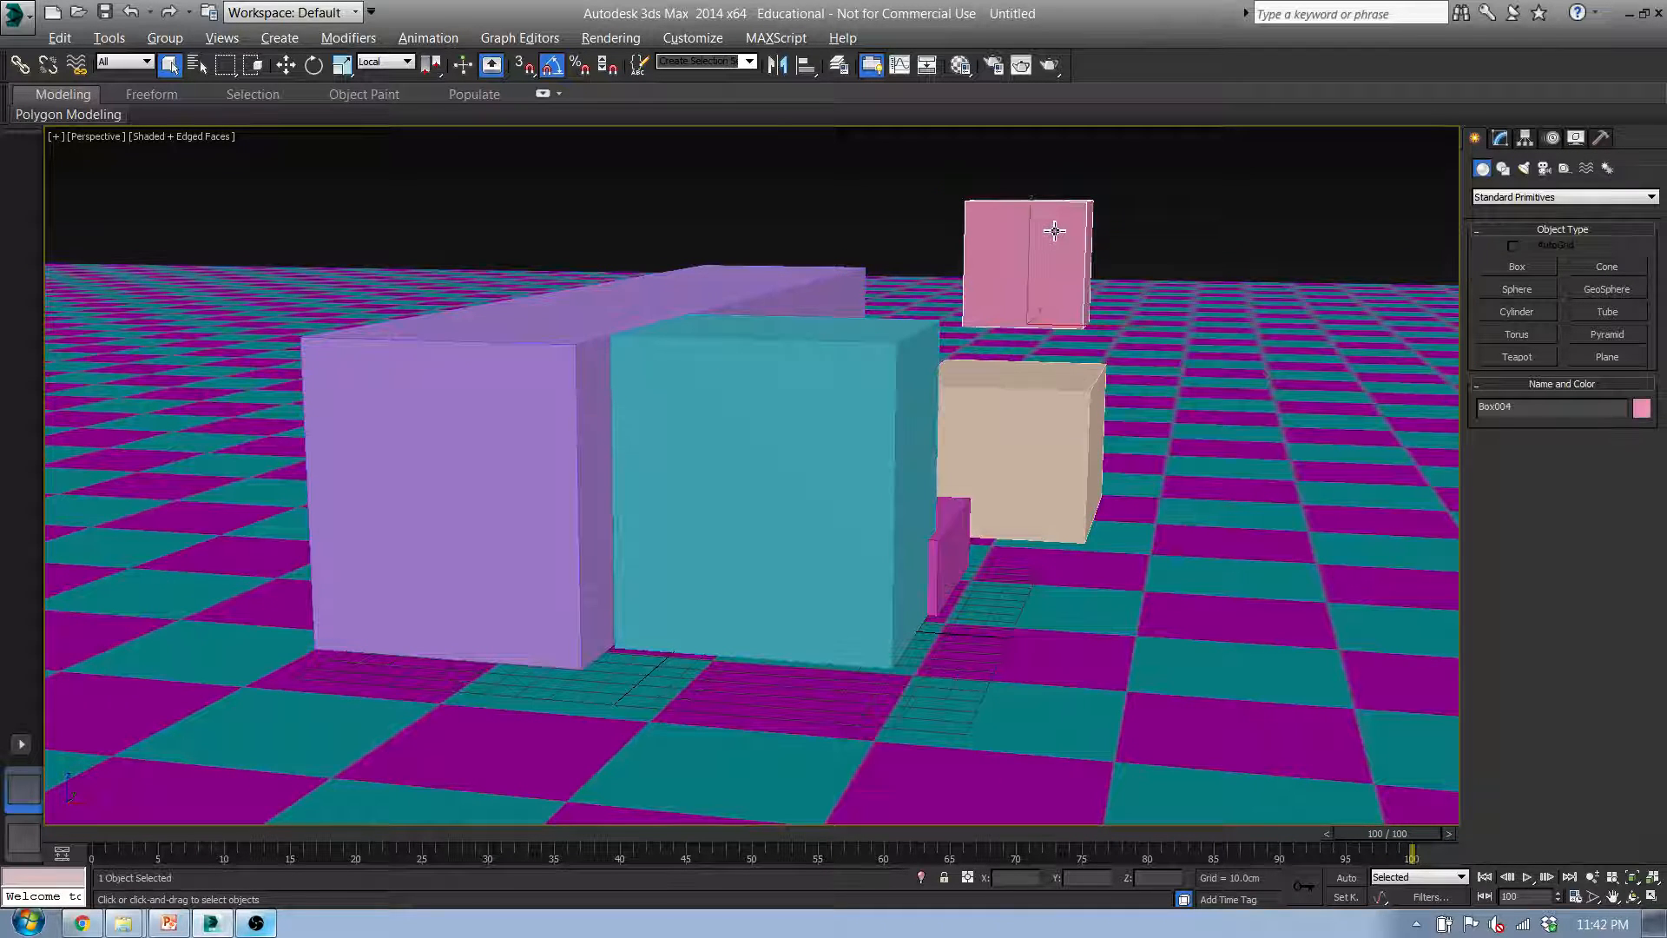
{"action": "middle_click_drag", "start_coordinate": [953, 422], "coordinate": [747, 314], "text": "alt"}
{"action": "scroll", "coordinate": [857, 413], "scroll_direction": "down", "scroll_amount": 5}
{"action": "left_click", "coordinate": [666, 306]}
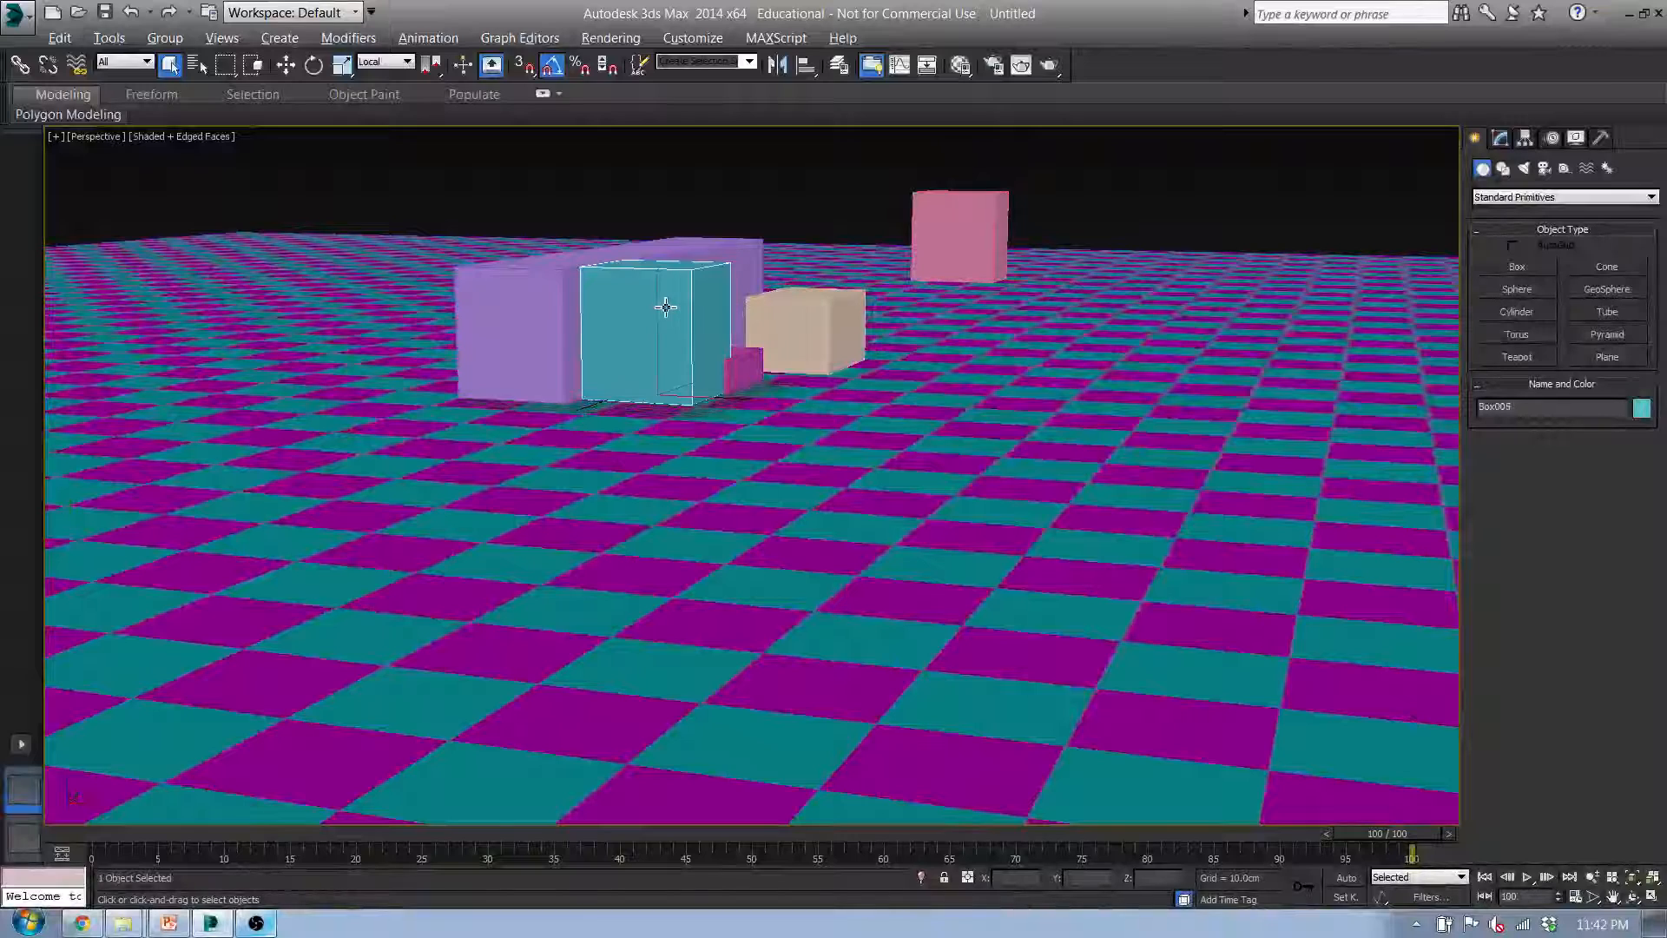
Delete the small magenta box beside the teal box
{"action": "scroll", "coordinate": [666, 306], "scroll_direction": "up", "scroll_amount": 10}
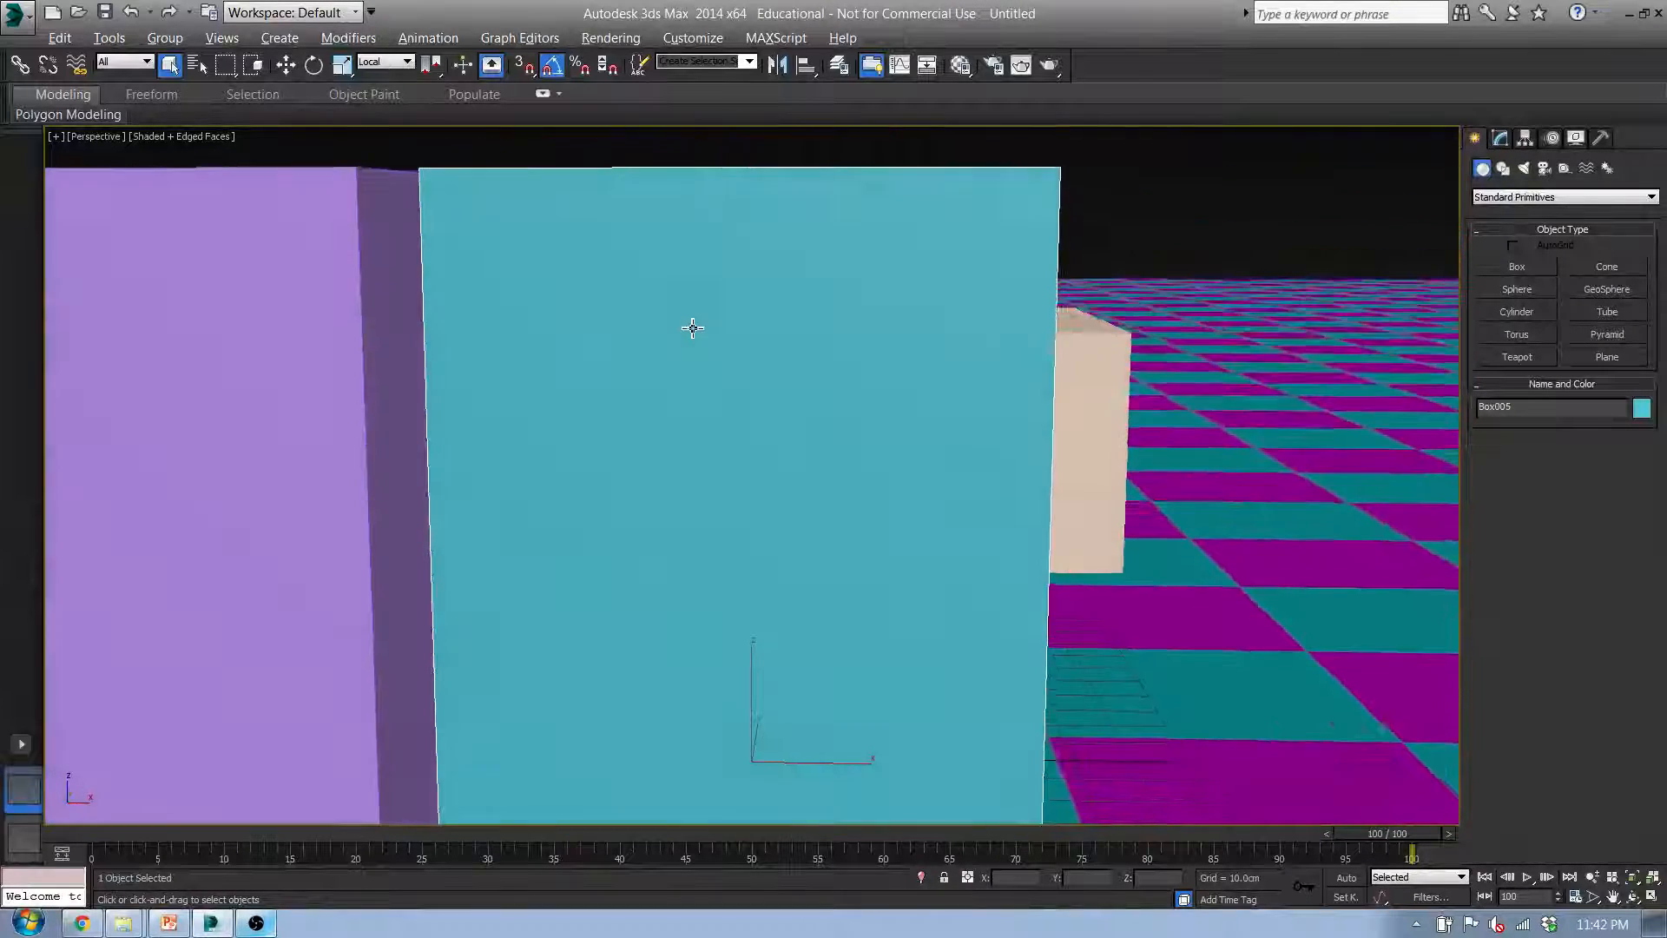
{"action": "middle_click_drag", "start_coordinate": [709, 329], "coordinate": [640, 324], "text": "alt"}
{"action": "scroll", "coordinate": [638, 324], "scroll_direction": "down", "scroll_amount": 8}
{"action": "middle_click_drag", "start_coordinate": [743, 357], "coordinate": [472, 379]}
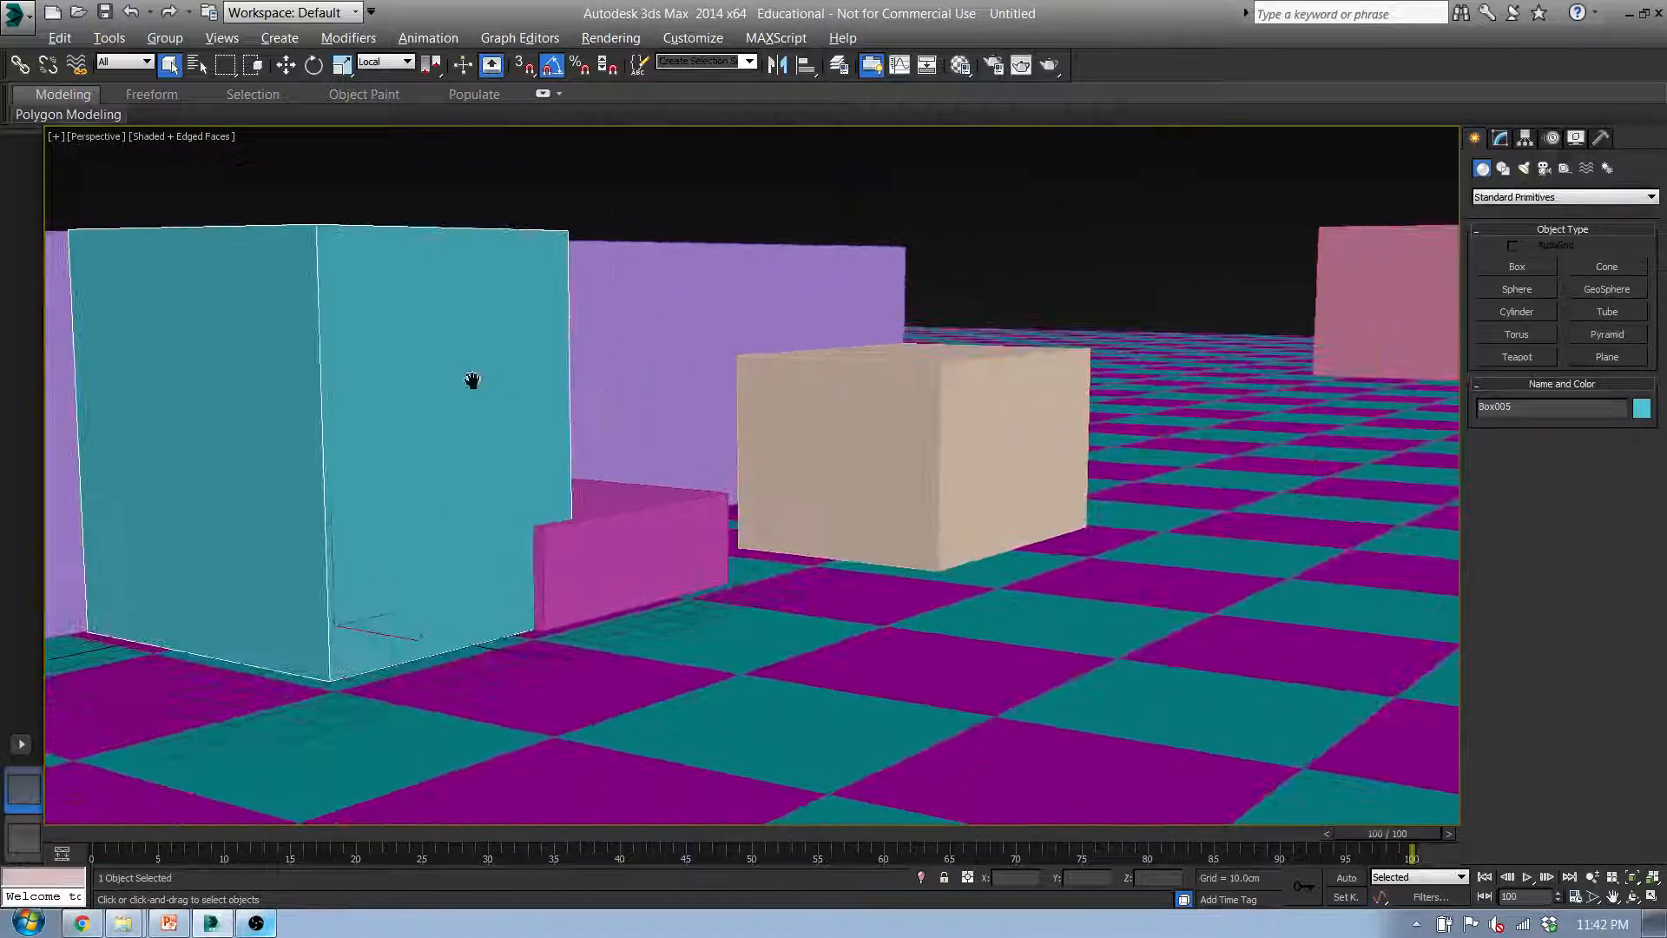
{"action": "middle_click_drag", "start_coordinate": [1344, 378], "coordinate": [857, 477]}
{"action": "left_click", "coordinate": [422, 525]}
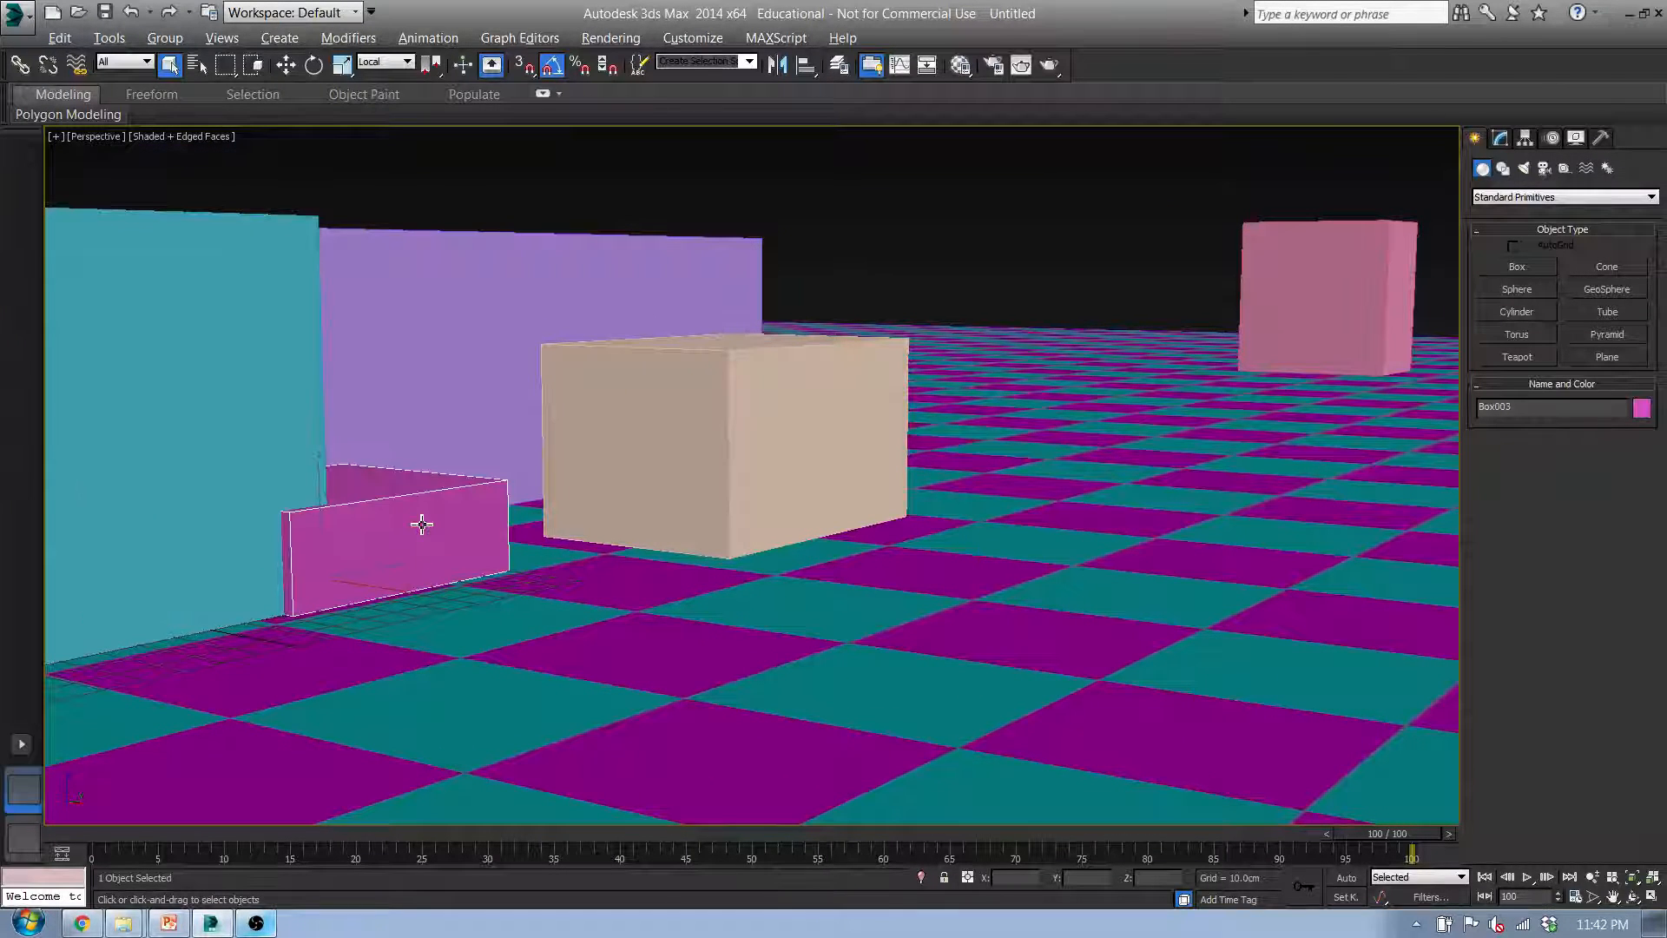
{"action": "key", "text": "Delete"}
Examine the spacing and depth of the remaining boxes in Perspective from several angles and distances
{"action": "middle_click_drag", "start_coordinate": [554, 513], "coordinate": [383, 550]}
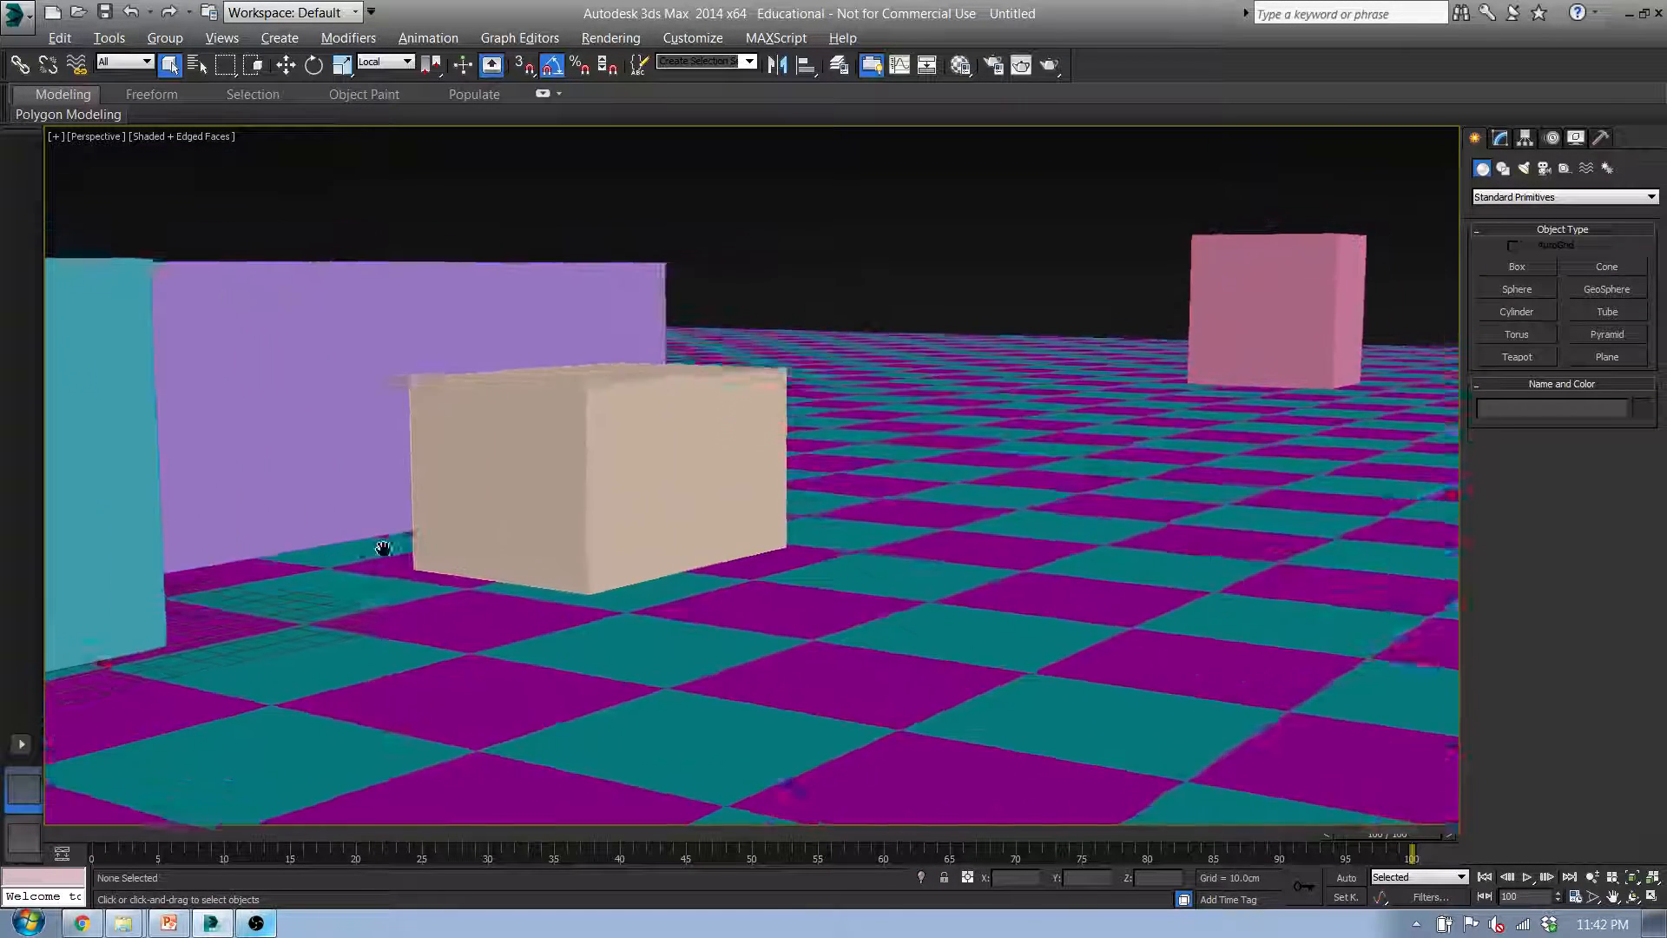
{"action": "scroll", "coordinate": [383, 550], "scroll_direction": "down", "scroll_amount": 5}
{"action": "middle_click_drag", "start_coordinate": [532, 509], "coordinate": [290, 461], "text": "alt"}
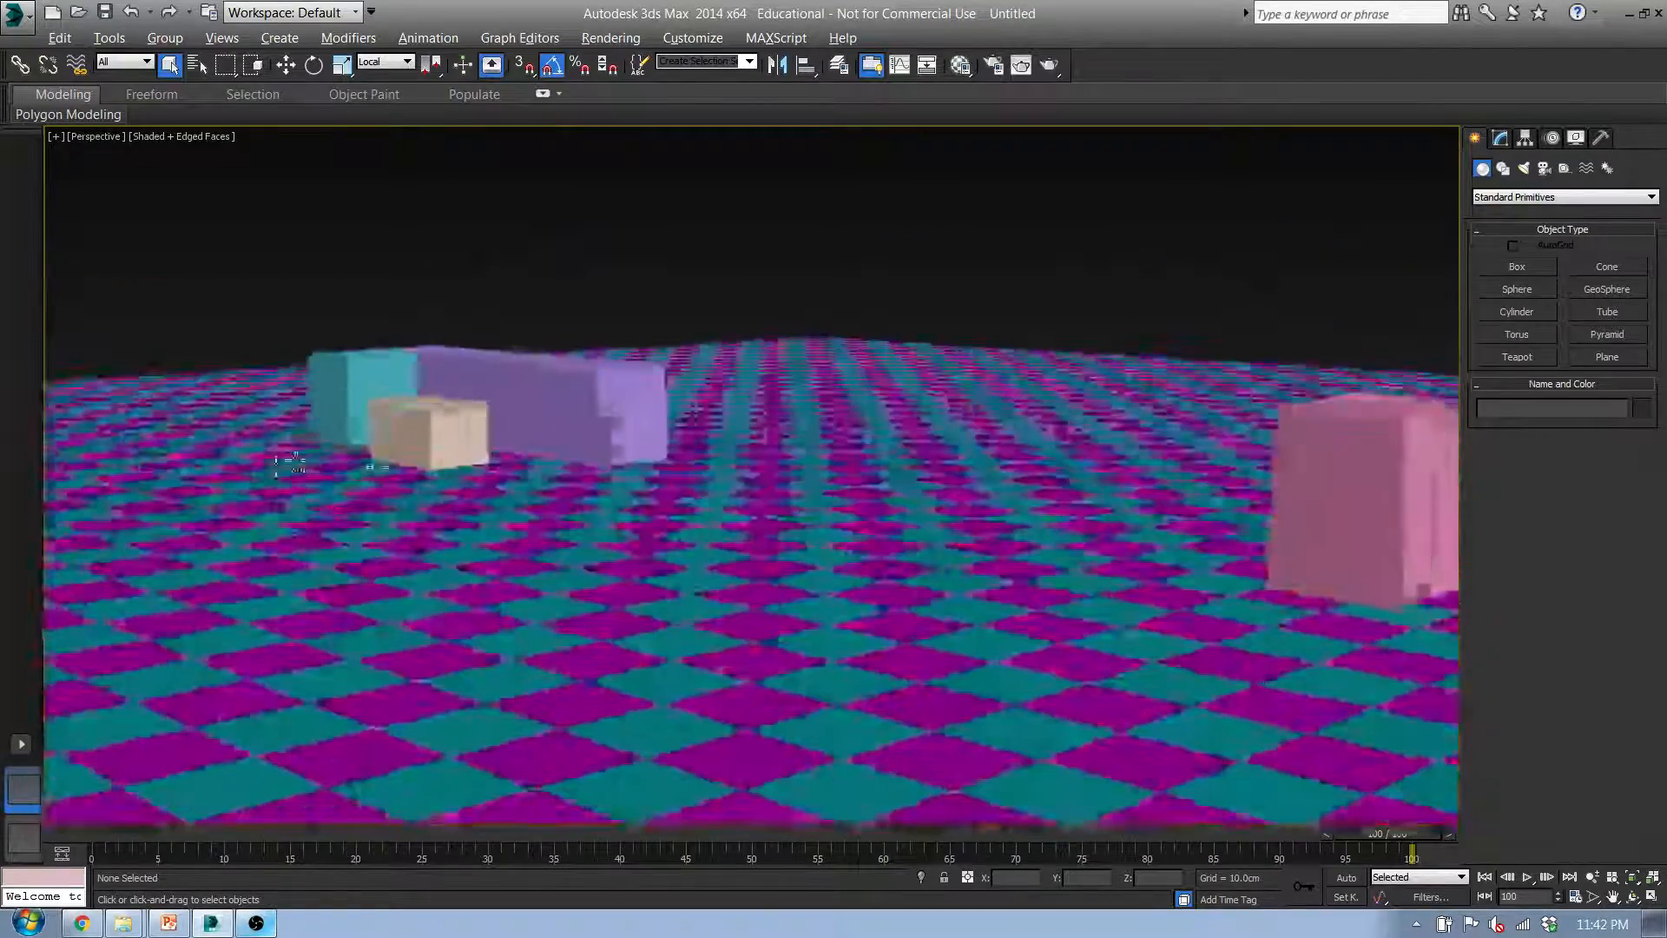
{"action": "scroll", "coordinate": [808, 495], "scroll_direction": "down", "scroll_amount": 2}
{"action": "middle_click_drag", "start_coordinate": [904, 503], "coordinate": [773, 476], "text": "alt"}
{"action": "scroll", "coordinate": [808, 486], "scroll_direction": "up", "scroll_amount": 5}
{"action": "scroll", "coordinate": [807, 486], "scroll_direction": "down", "scroll_amount": 5}
{"action": "middle_click_drag", "start_coordinate": [484, 391], "coordinate": [804, 414], "text": "alt"}
{"action": "scroll", "coordinate": [804, 413], "scroll_direction": "down", "scroll_amount": 3}
{"action": "scroll", "coordinate": [737, 455], "scroll_direction": "up", "scroll_amount": 3}
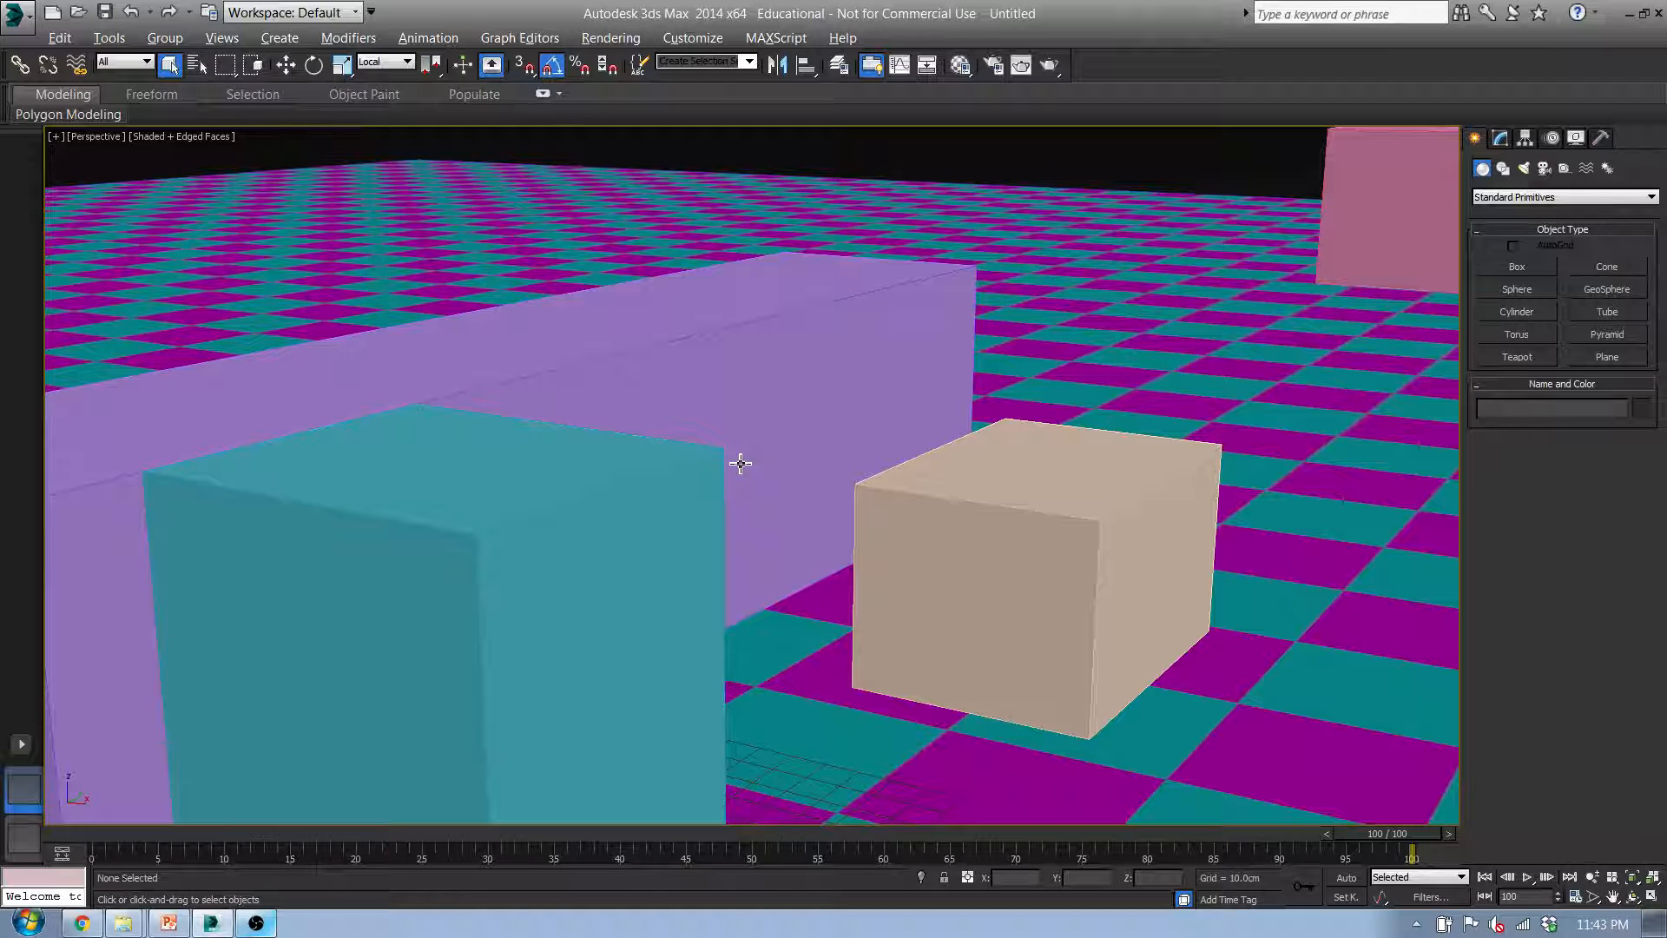
{"action": "middle_click_drag", "start_coordinate": [782, 480], "coordinate": [748, 484]}
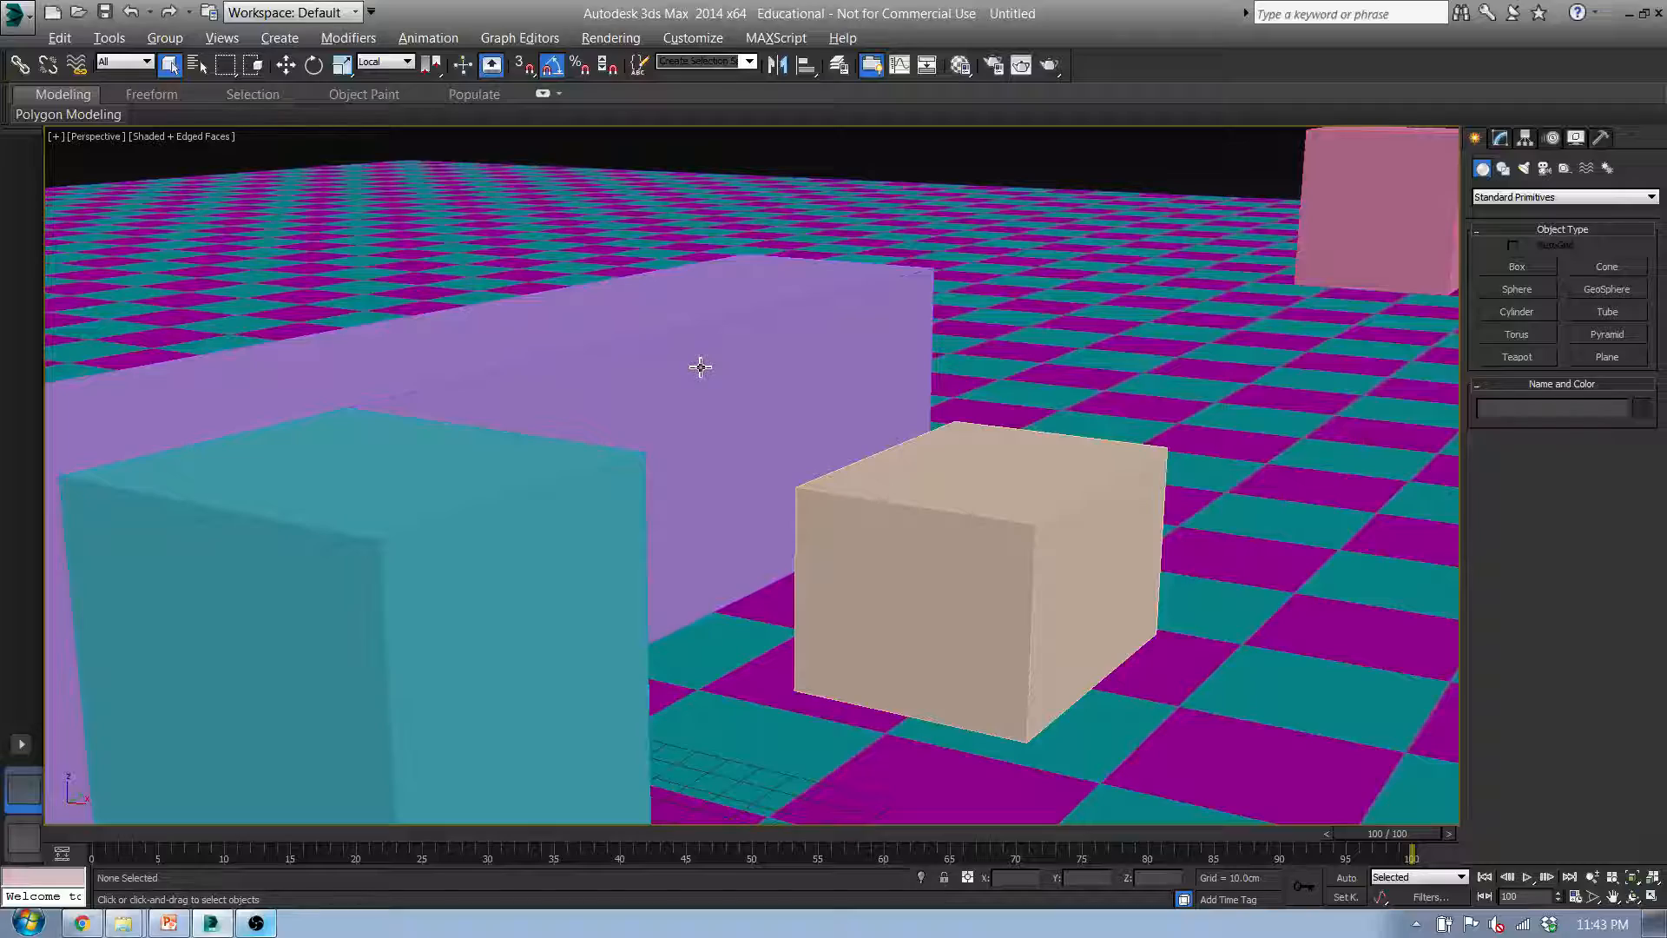
{"action": "scroll", "coordinate": [699, 367], "scroll_direction": "down", "scroll_amount": 10}
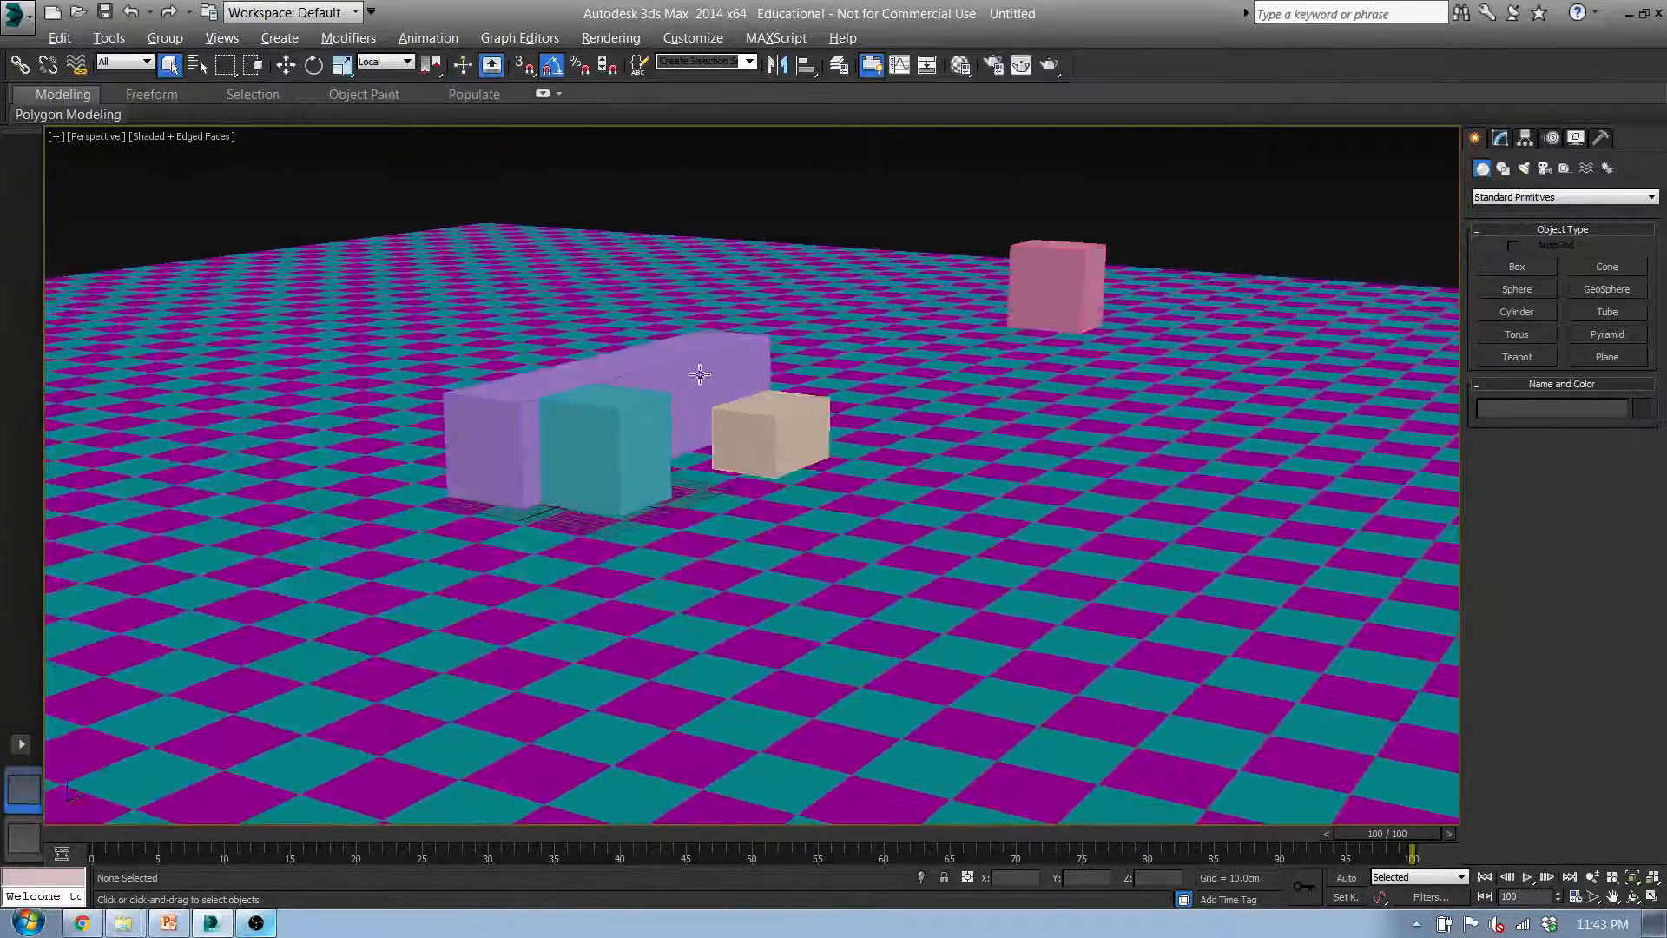
{"action": "middle_click_drag", "start_coordinate": [697, 376], "coordinate": [617, 431], "text": "alt"}
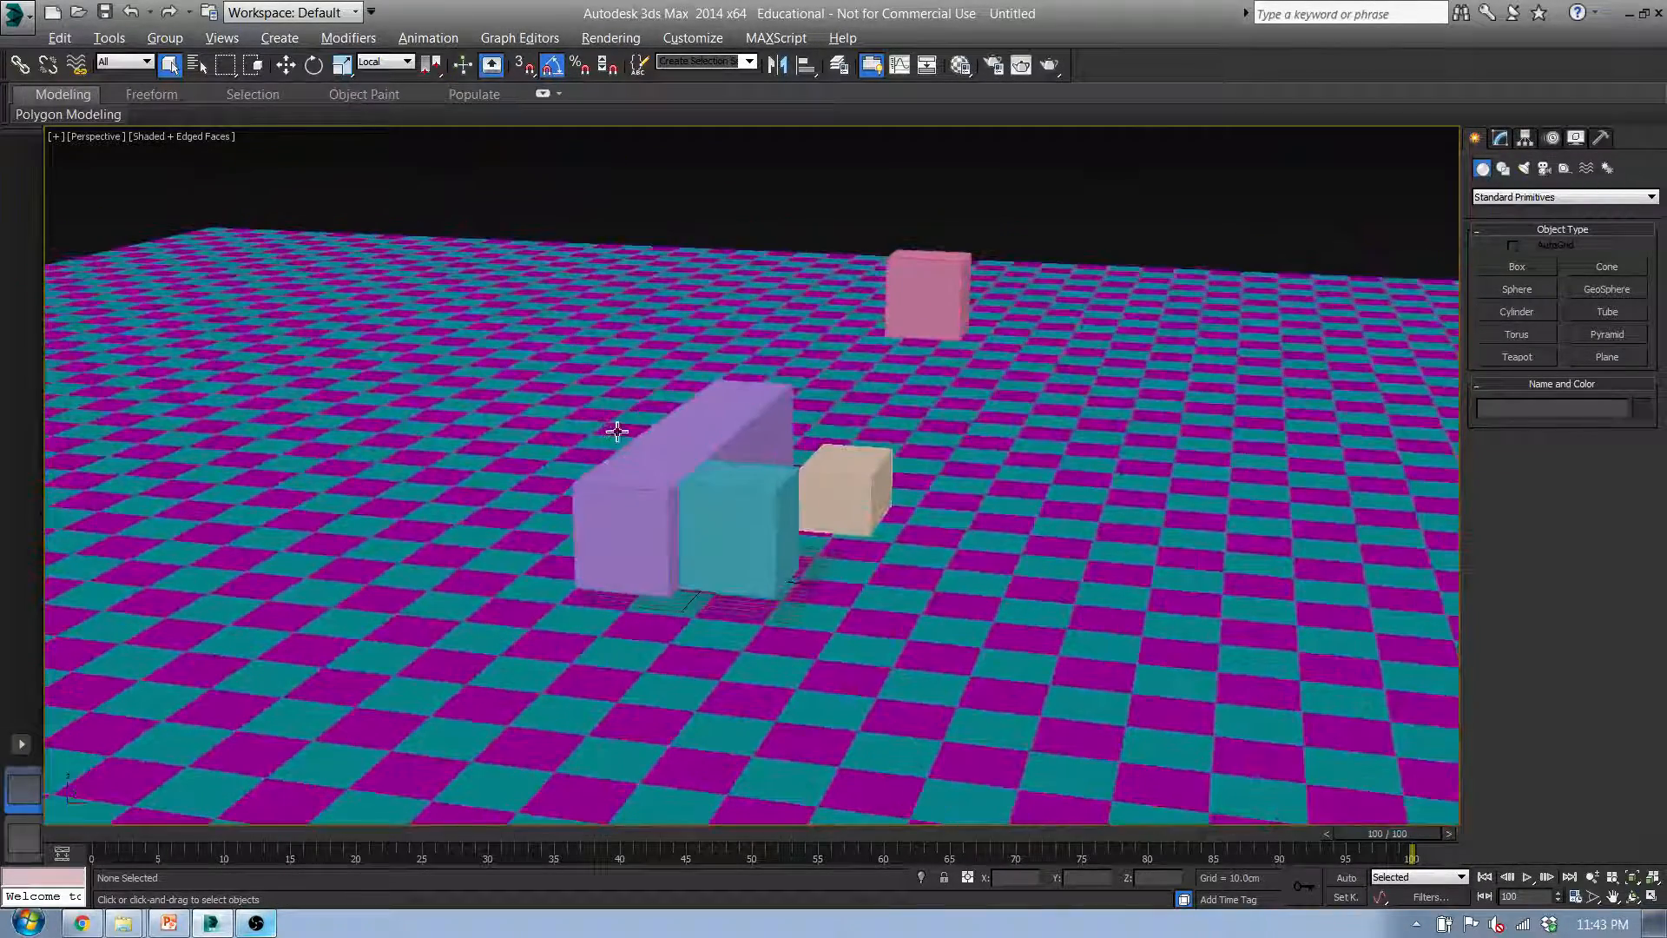
{"action": "middle_click_drag", "start_coordinate": [817, 519], "coordinate": [782, 529]}
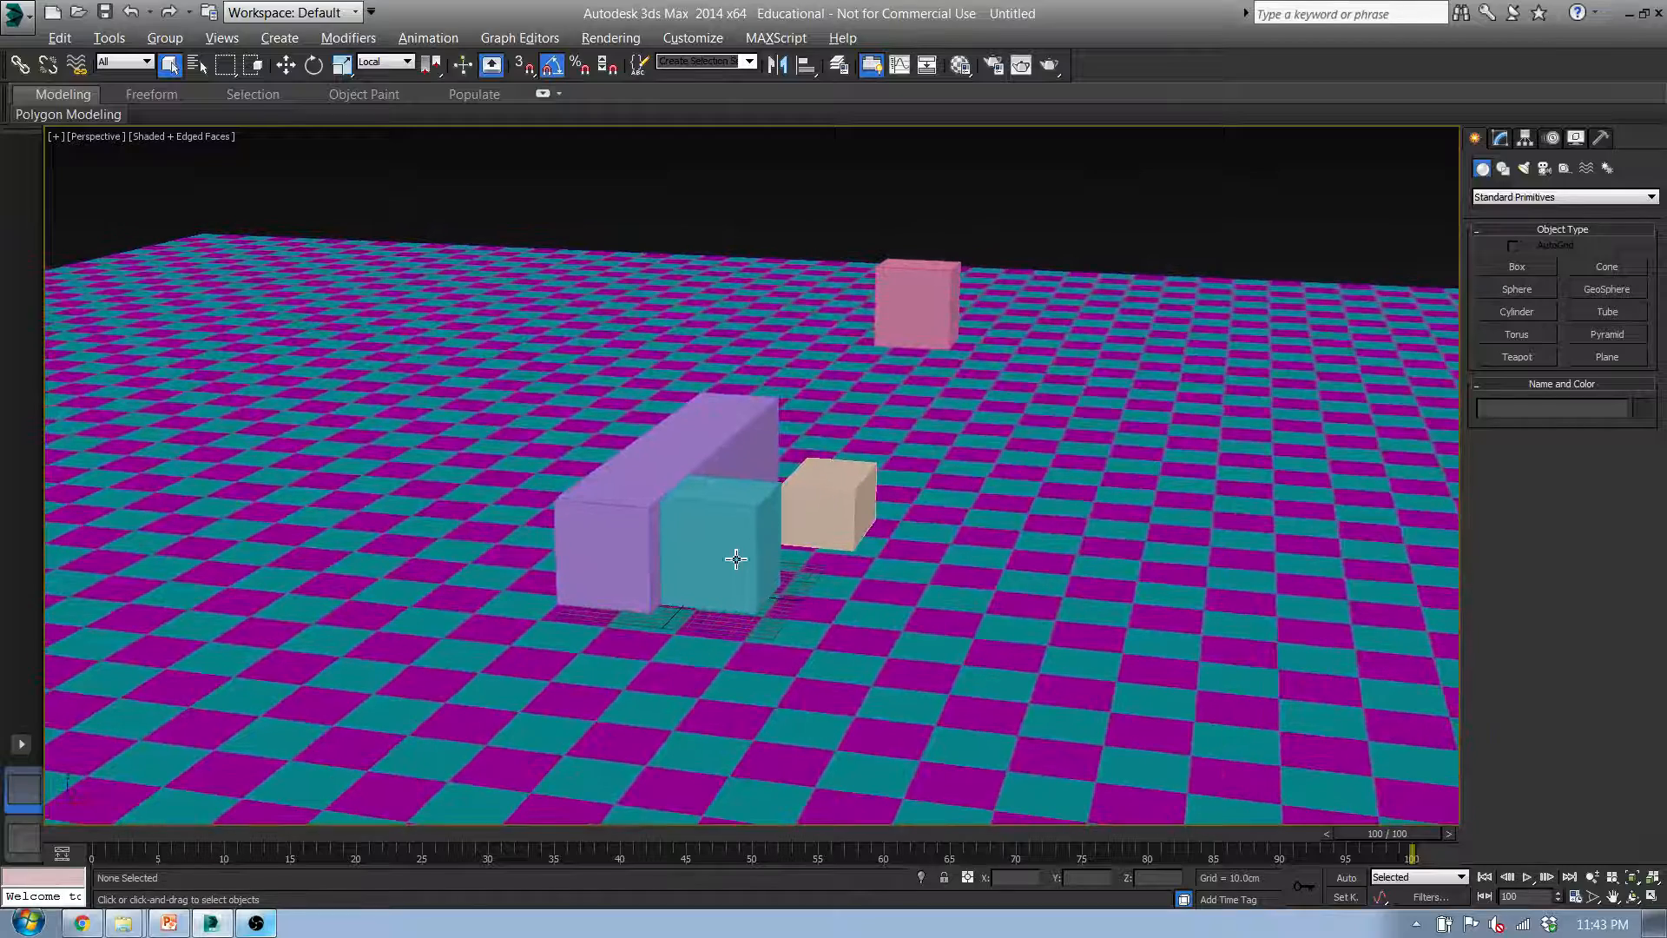
{"action": "scroll", "coordinate": [720, 534], "scroll_direction": "up", "scroll_amount": 4}
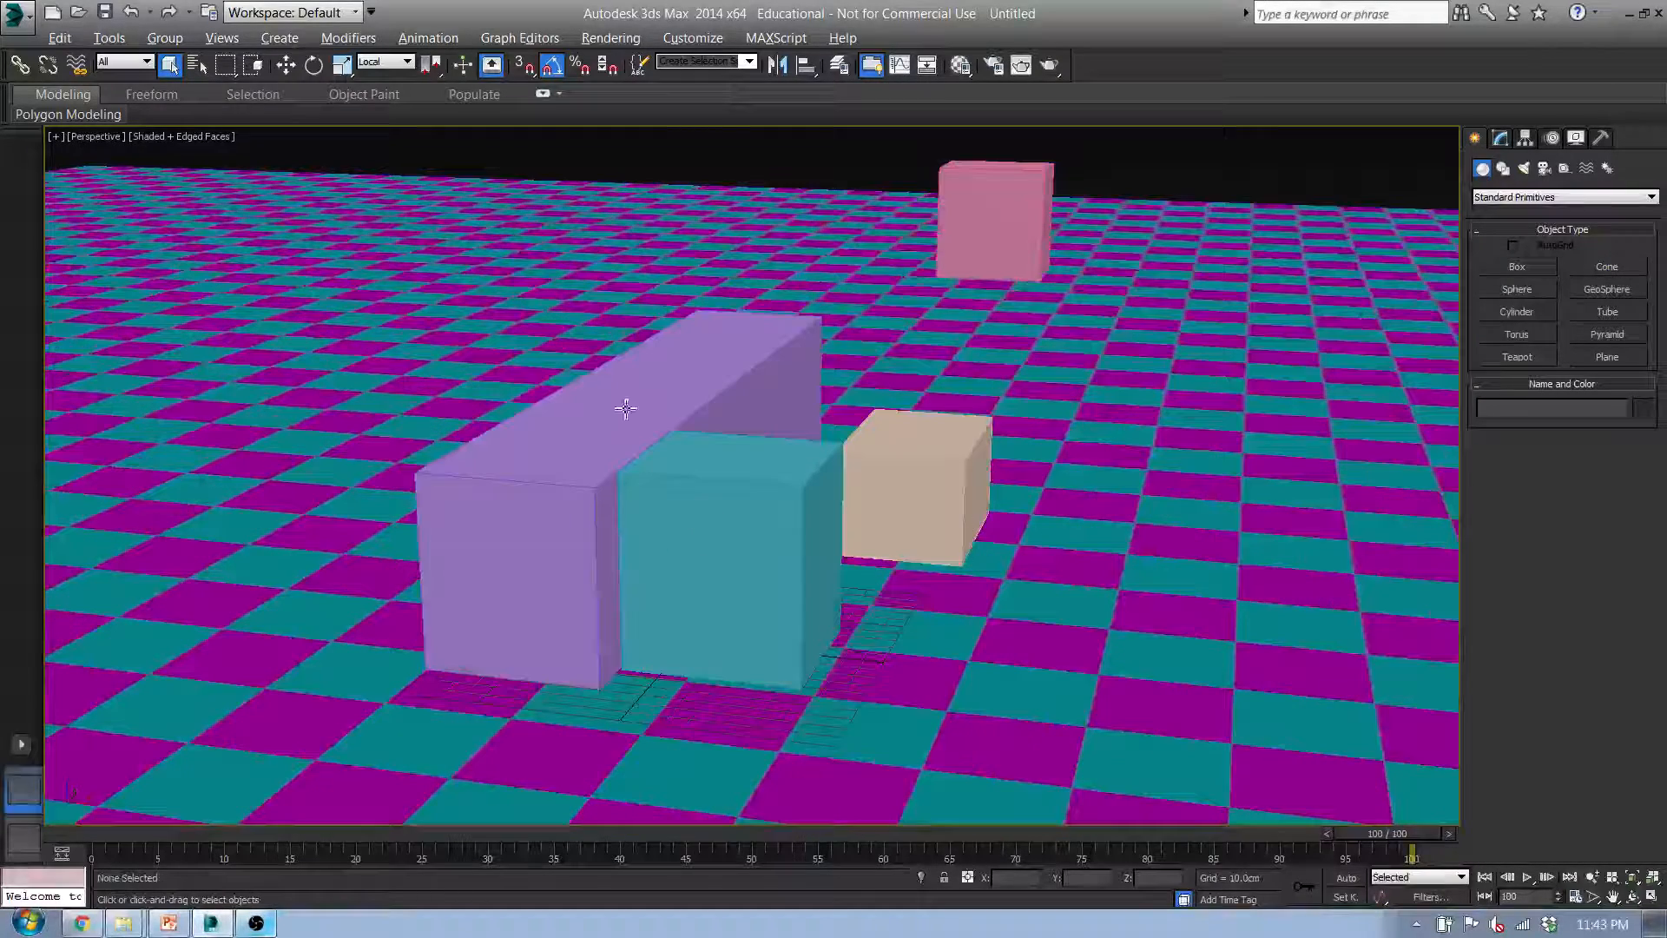
{"action": "middle_click_drag", "start_coordinate": [656, 497], "coordinate": [807, 479], "text": "alt"}
Switch to the Front view and orbit it into an Orthographic view to examine the boxes without perspective
{"action": "key", "text": "f"}
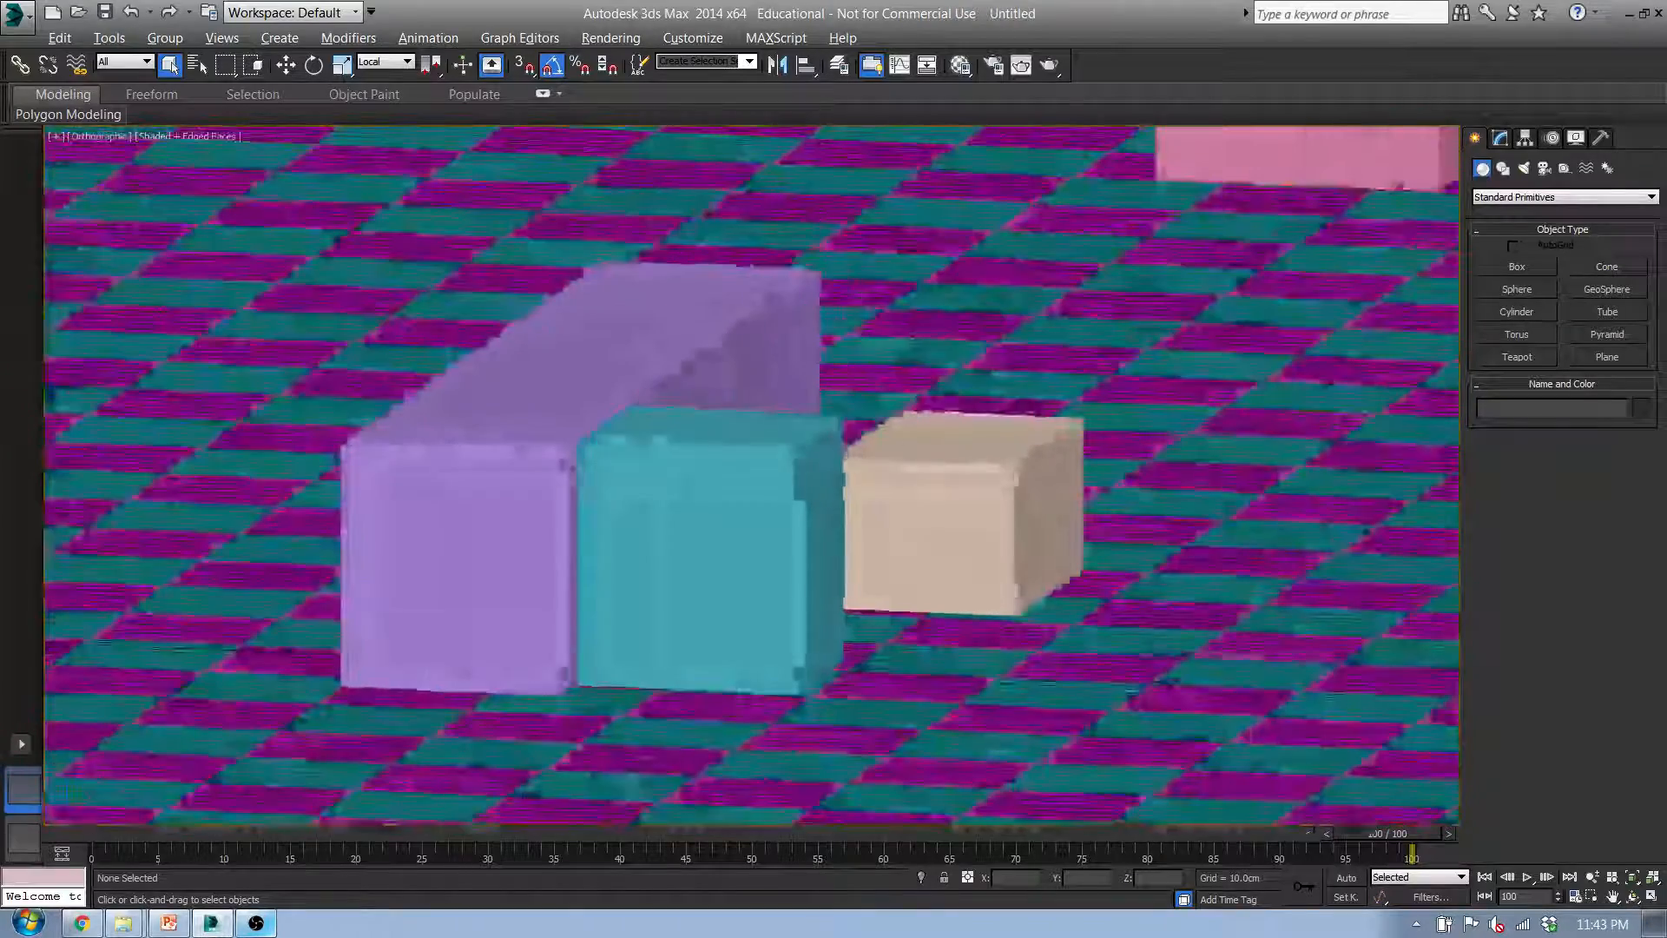
{"action": "middle_click_drag", "start_coordinate": [945, 427], "coordinate": [830, 476]}
{"action": "scroll", "coordinate": [830, 477], "scroll_direction": "down", "scroll_amount": 2}
{"action": "middle_click_drag", "start_coordinate": [923, 432], "coordinate": [588, 226]}
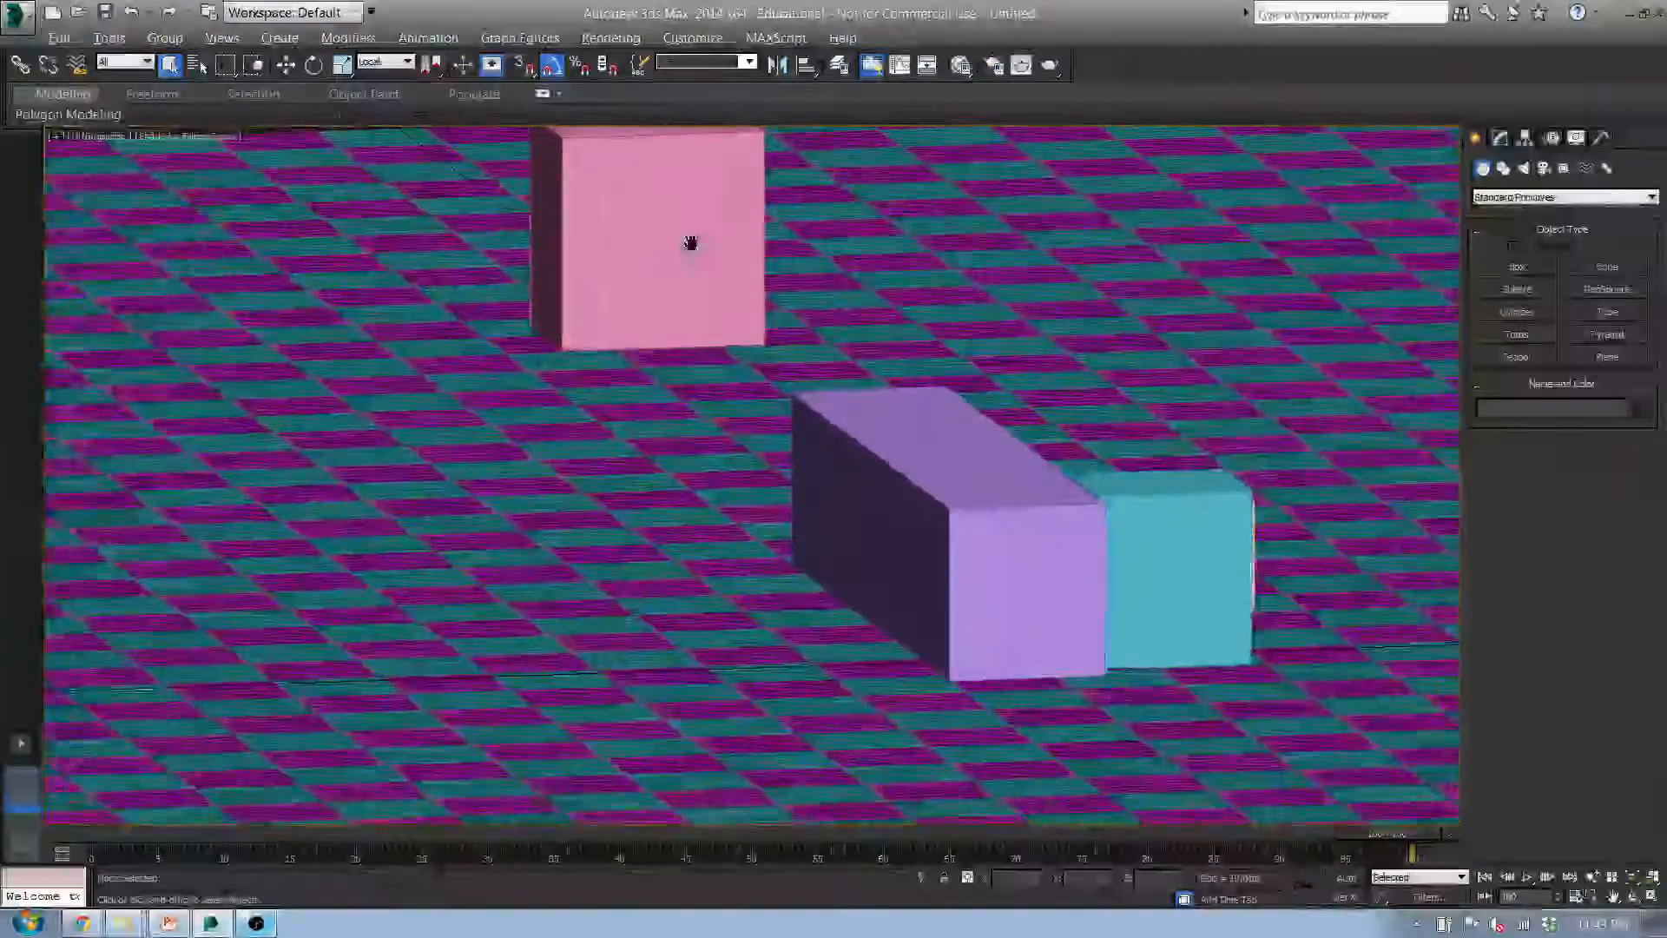
{"action": "middle_click_drag", "start_coordinate": [689, 245], "coordinate": [577, 411], "text": "alt"}
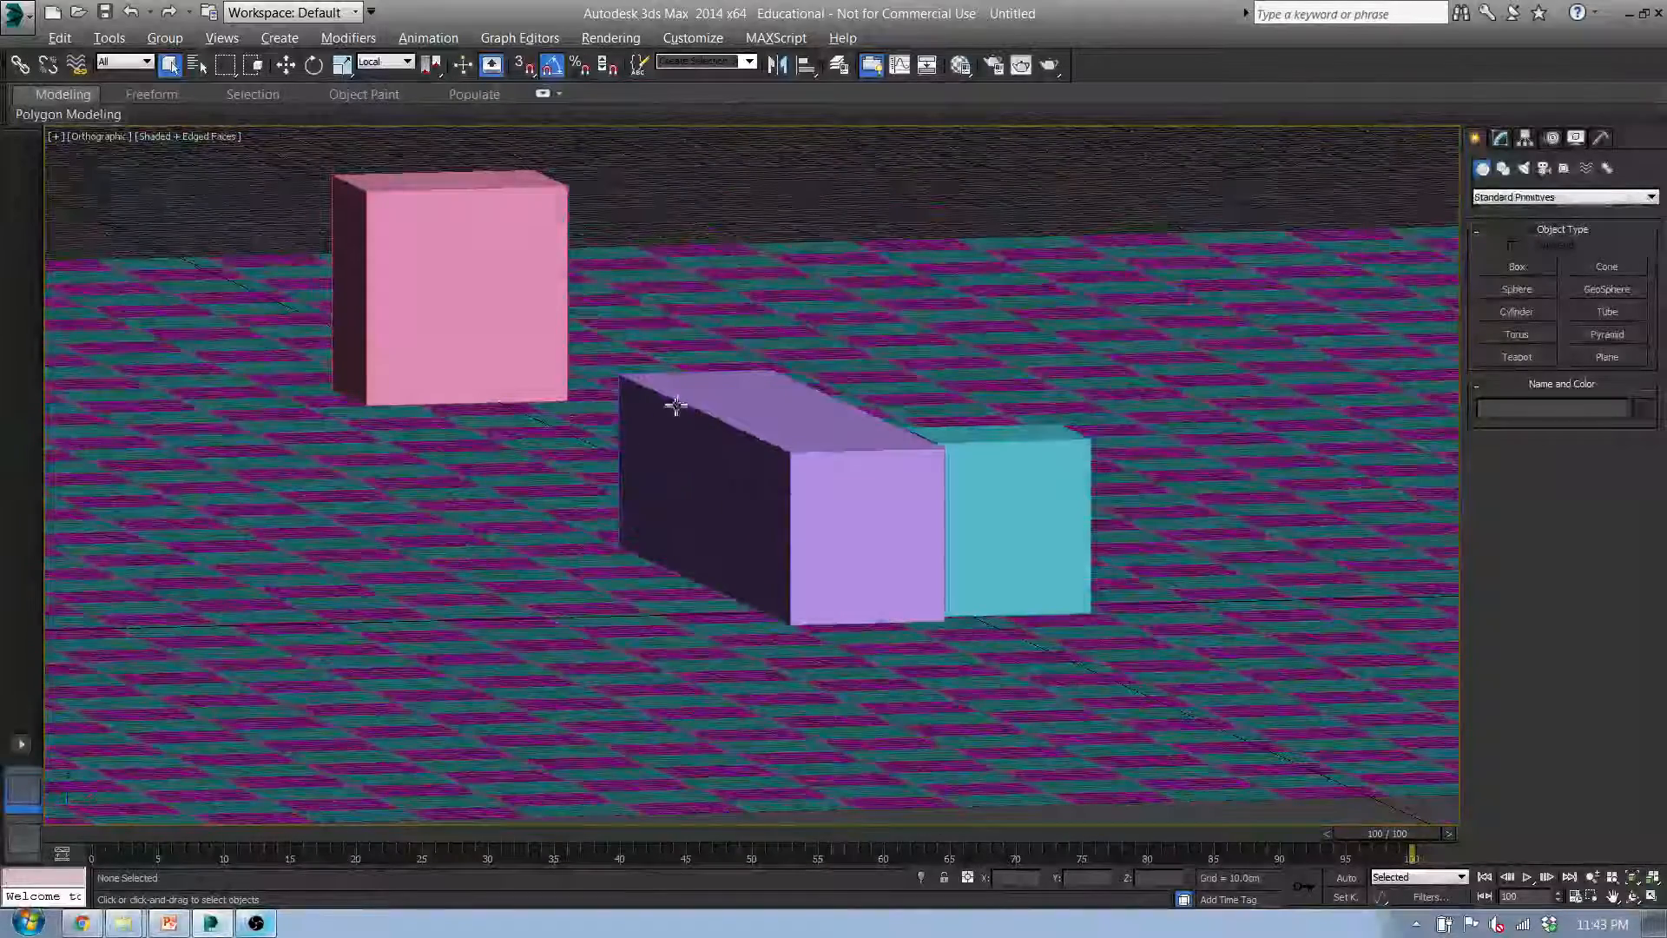
{"action": "middle_click_drag", "start_coordinate": [826, 346], "coordinate": [1149, 450], "text": "alt"}
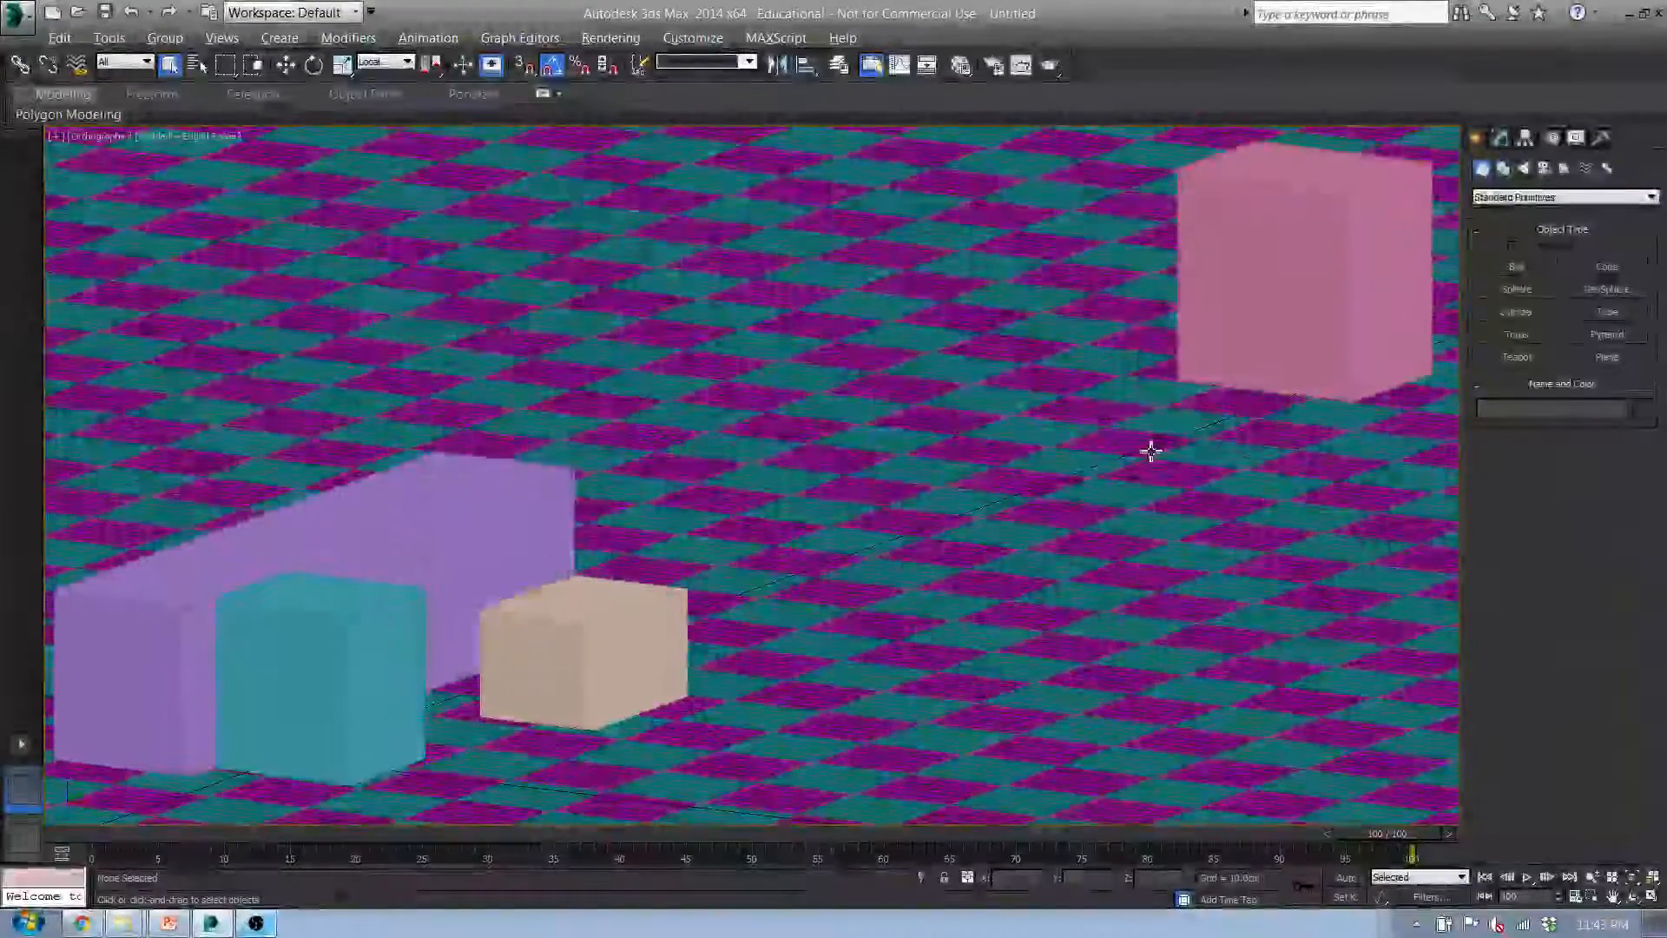
{"action": "middle_click_drag", "start_coordinate": [792, 483], "coordinate": [710, 472], "text": "alt"}
Cycle repeatedly through the Front, Top and Left views to compare the box layout, ending on Front
{"action": "key", "text": "f"}
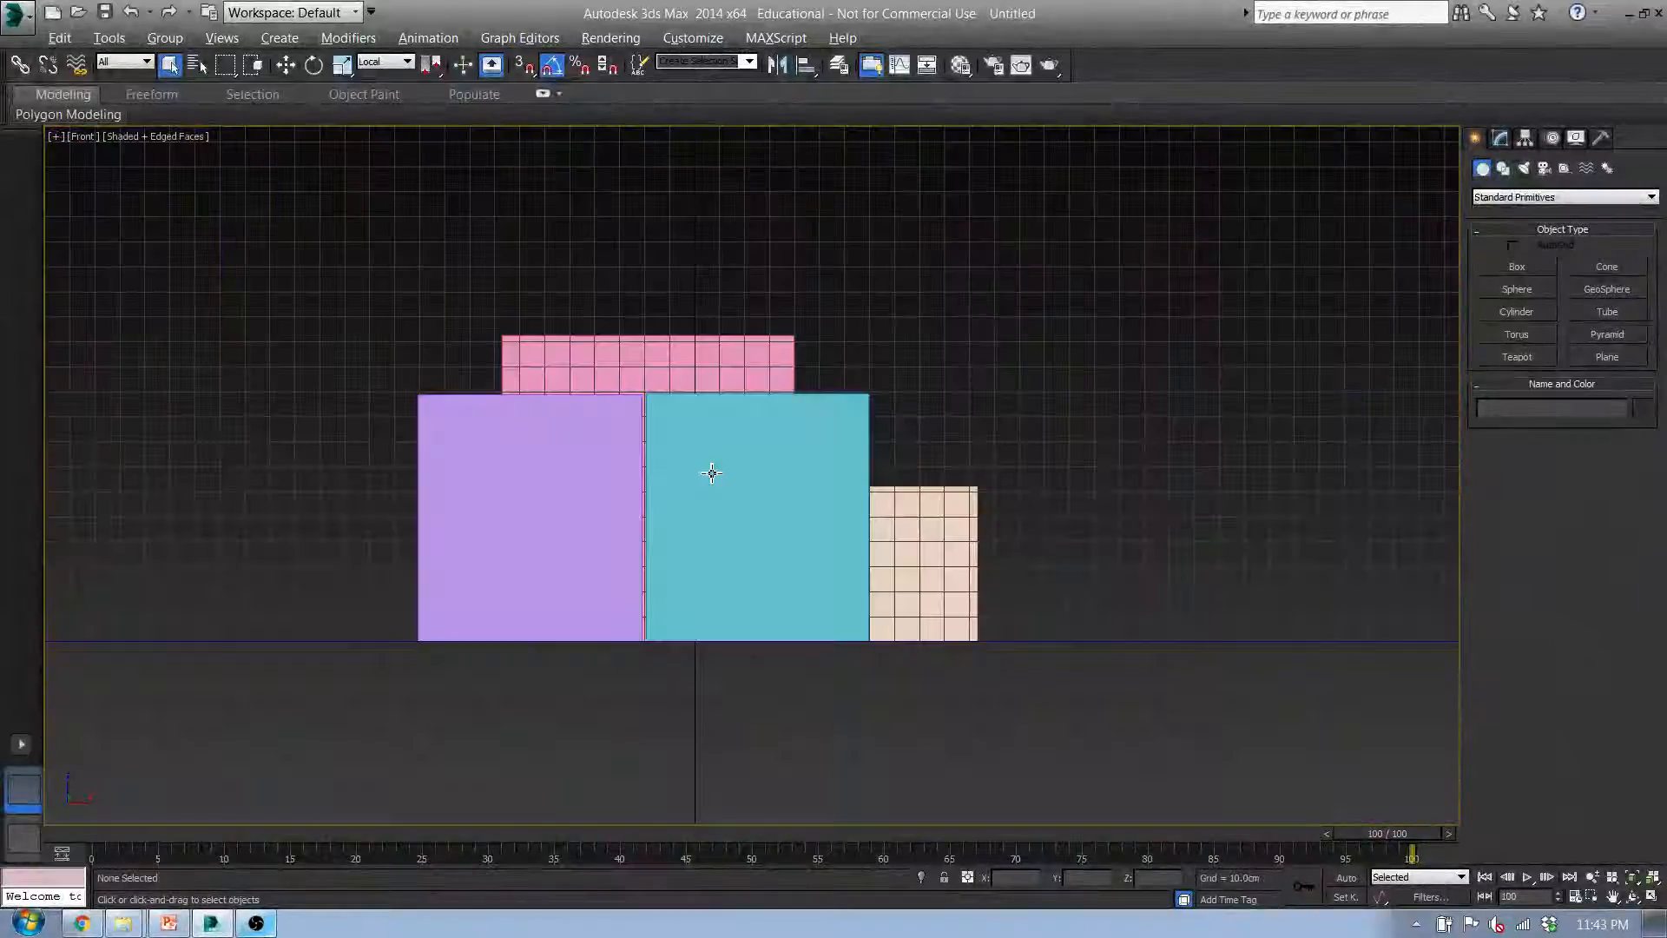
{"action": "key", "text": "t"}
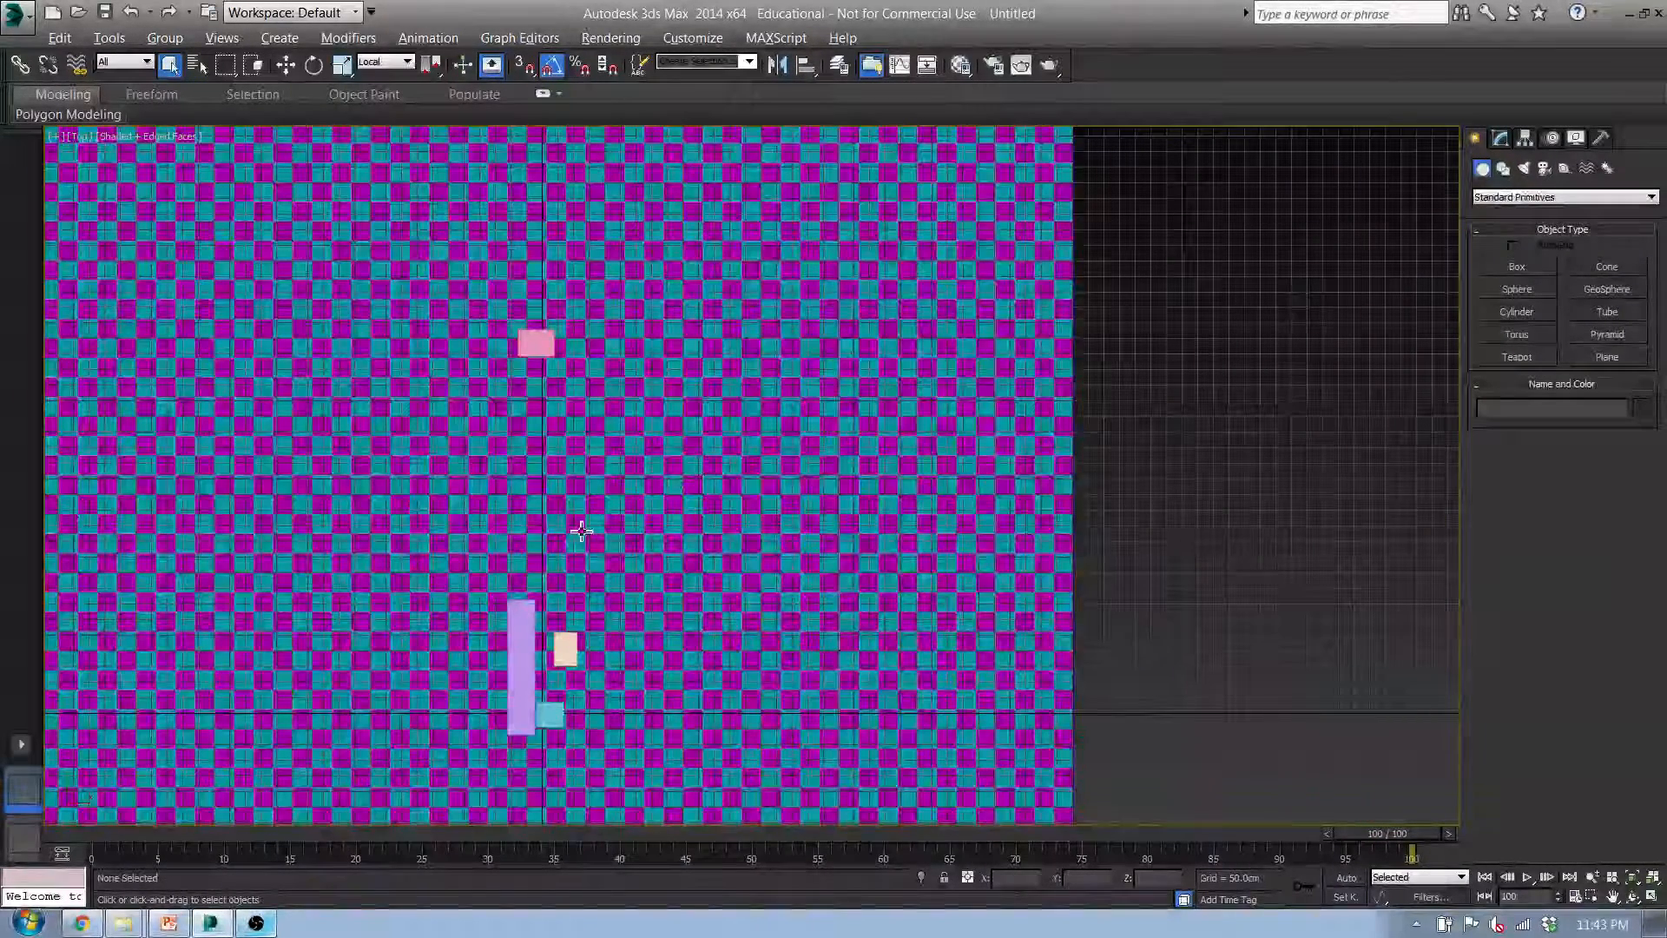
{"action": "key", "text": "l"}
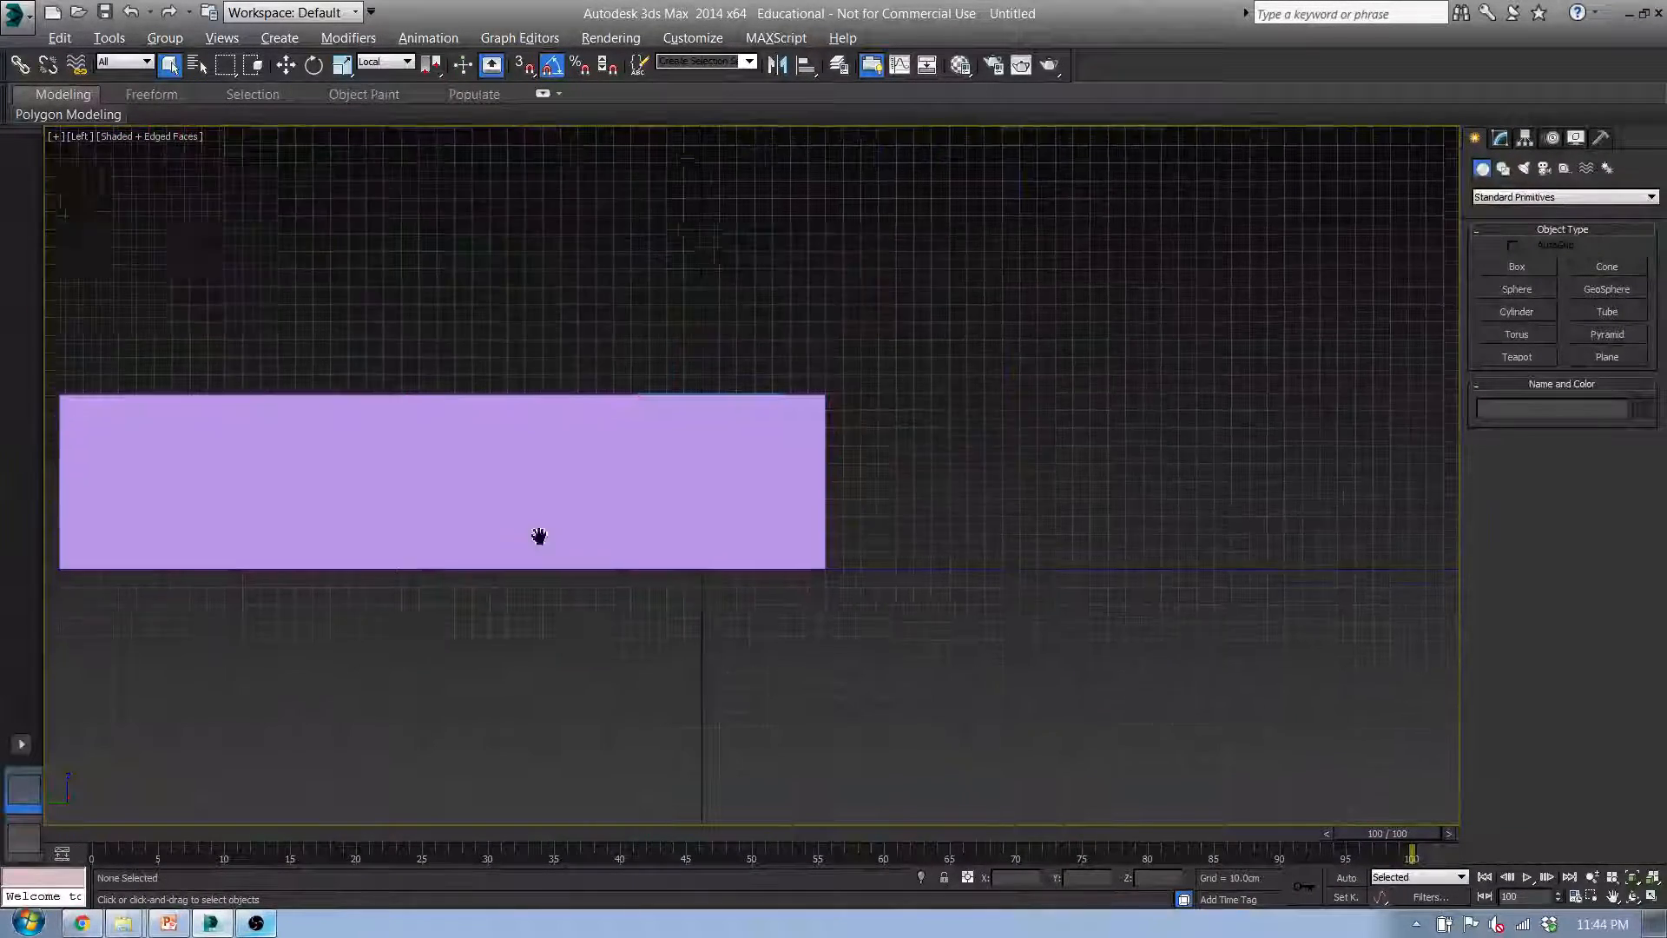
{"action": "middle_click_drag", "start_coordinate": [539, 536], "coordinate": [832, 572]}
{"action": "key", "text": "f"}
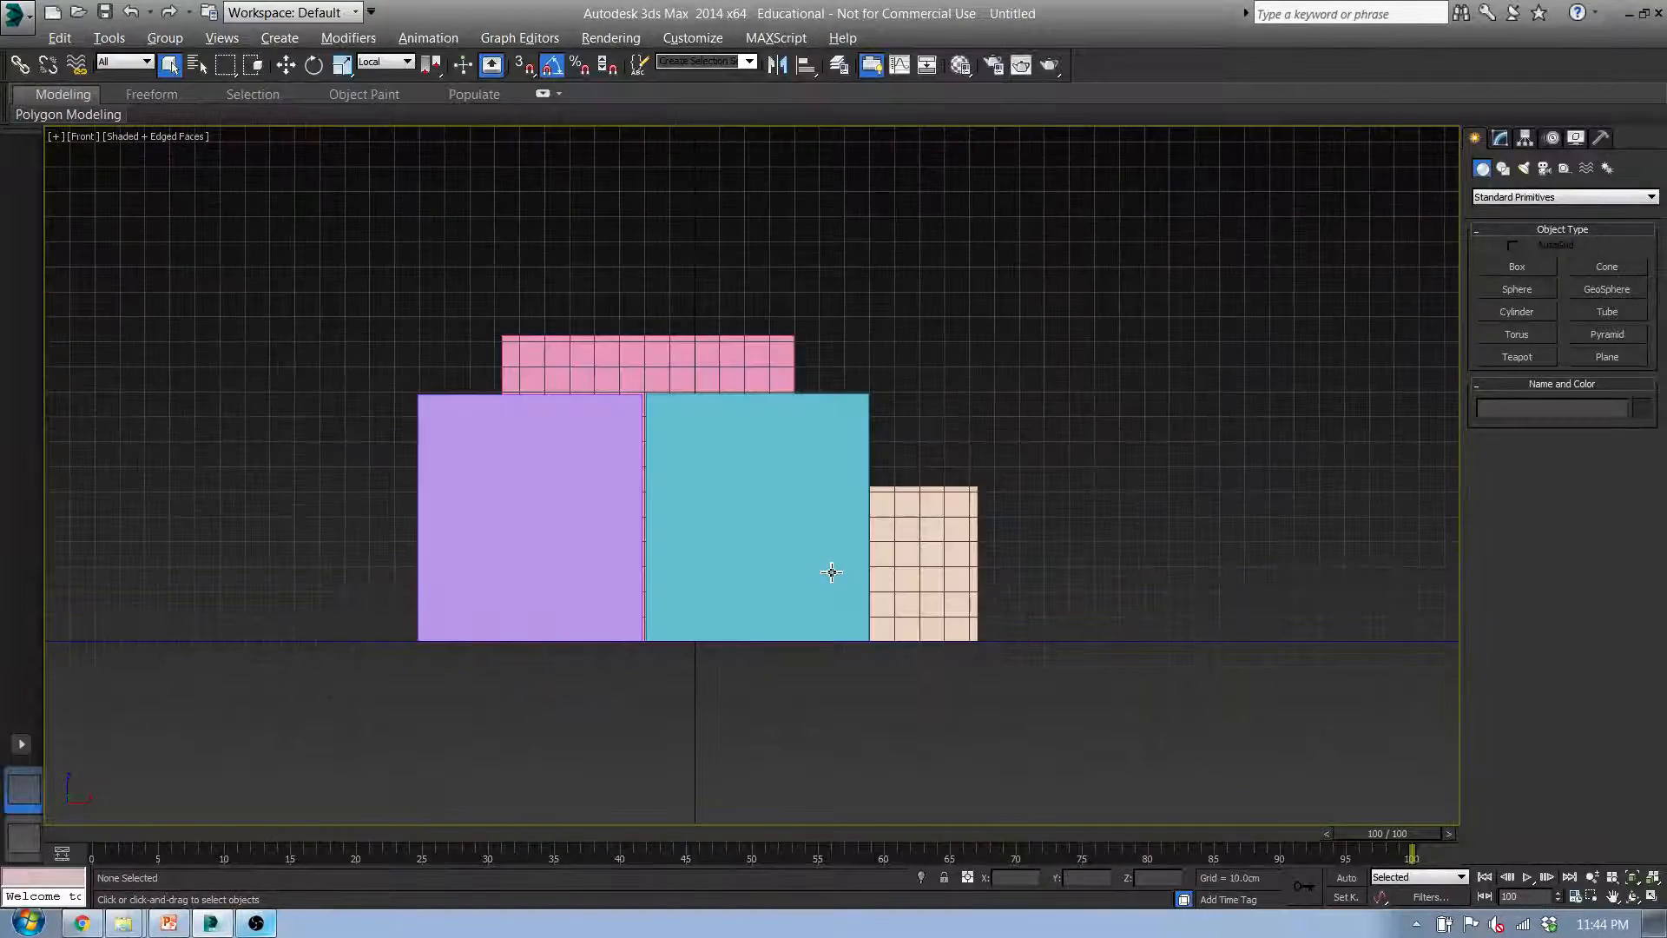
{"action": "key", "text": "t"}
{"action": "key", "text": "l"}
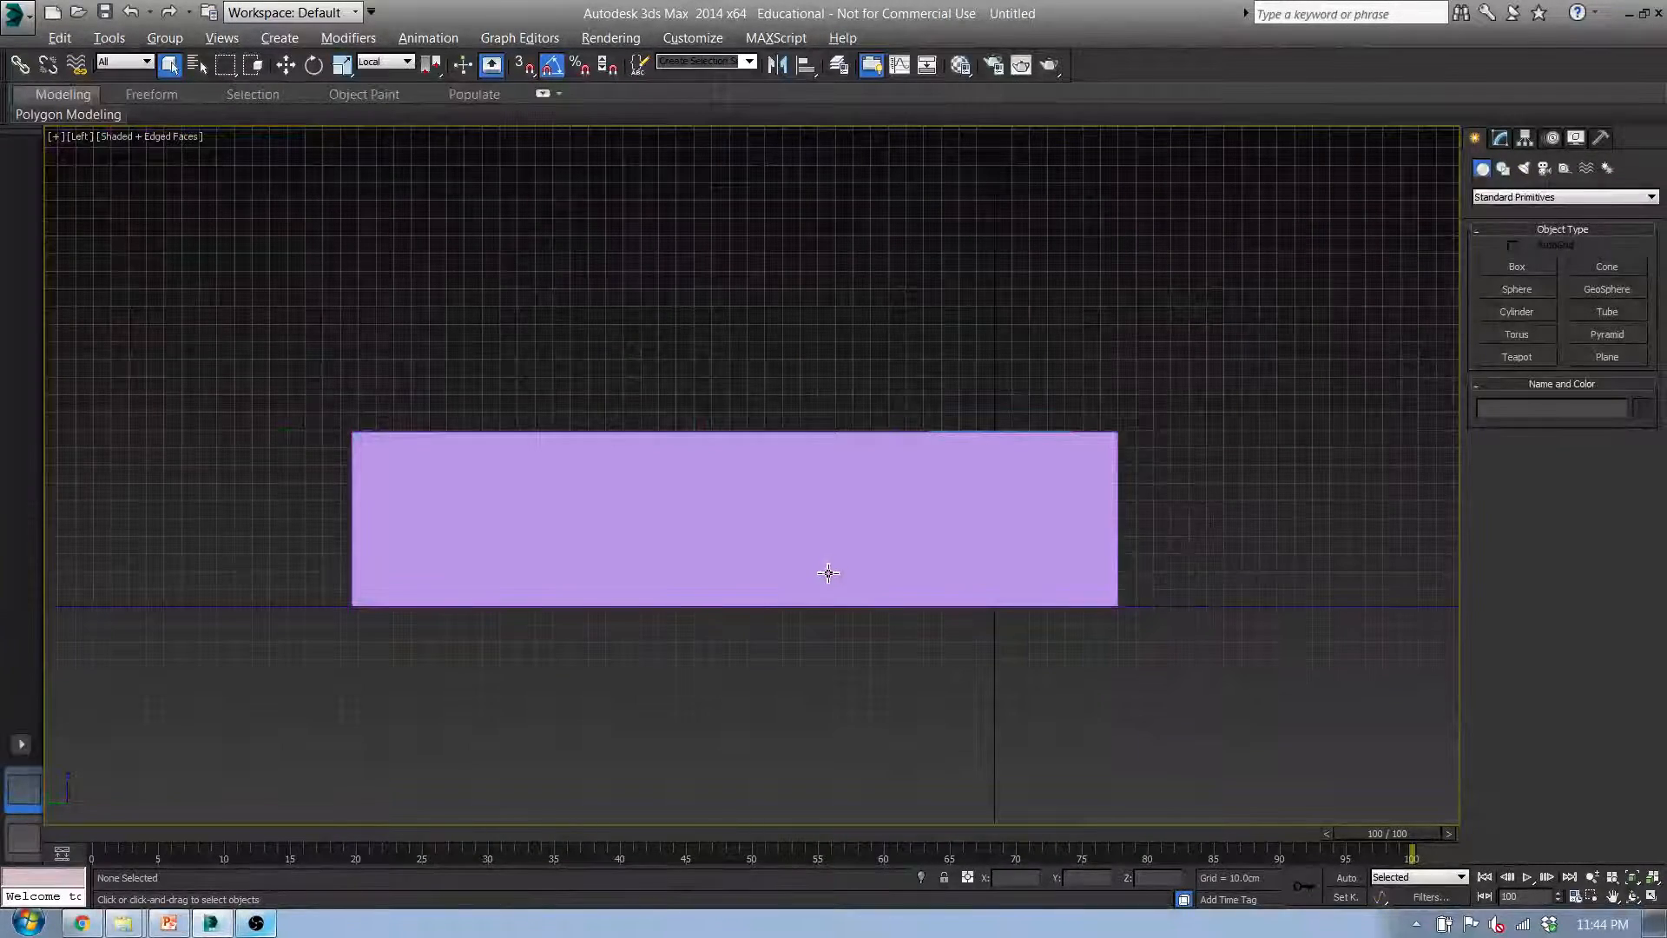
{"action": "key", "text": "f"}
{"action": "key", "text": "t"}
{"action": "key", "text": "l"}
{"action": "key", "text": "f"}
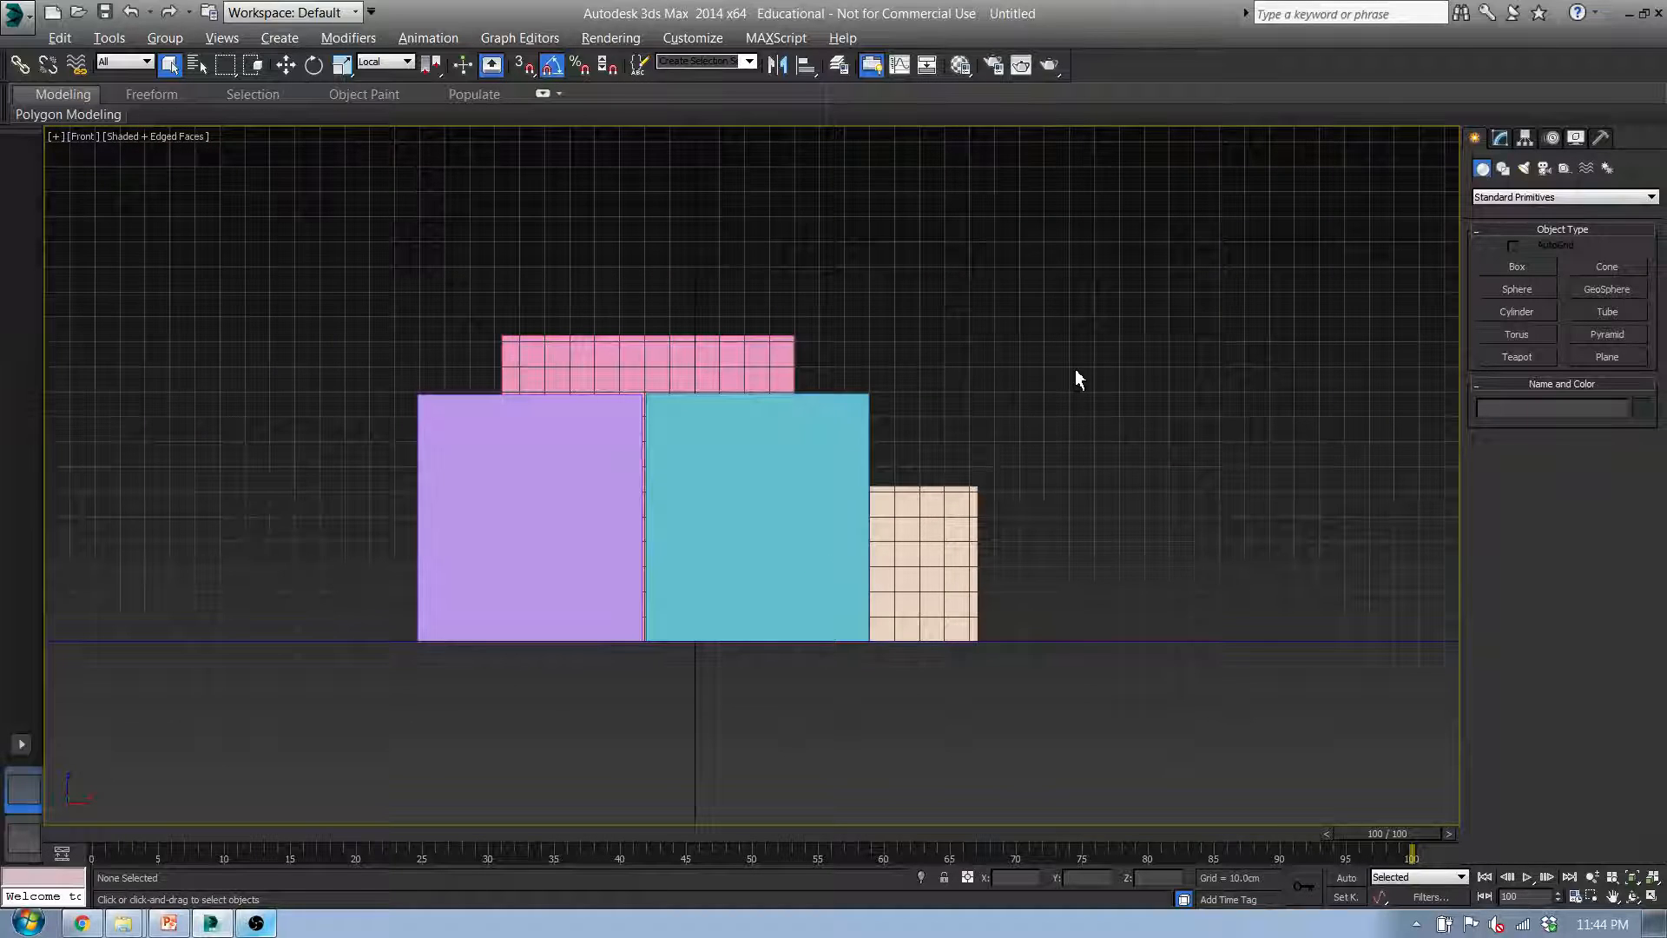
Orbit the Front view into an angled Orthographic view and switch back to Perspective to compare the two projections
{"action": "middle_click_drag", "start_coordinate": [1075, 368], "coordinate": [975, 484], "text": "alt"}
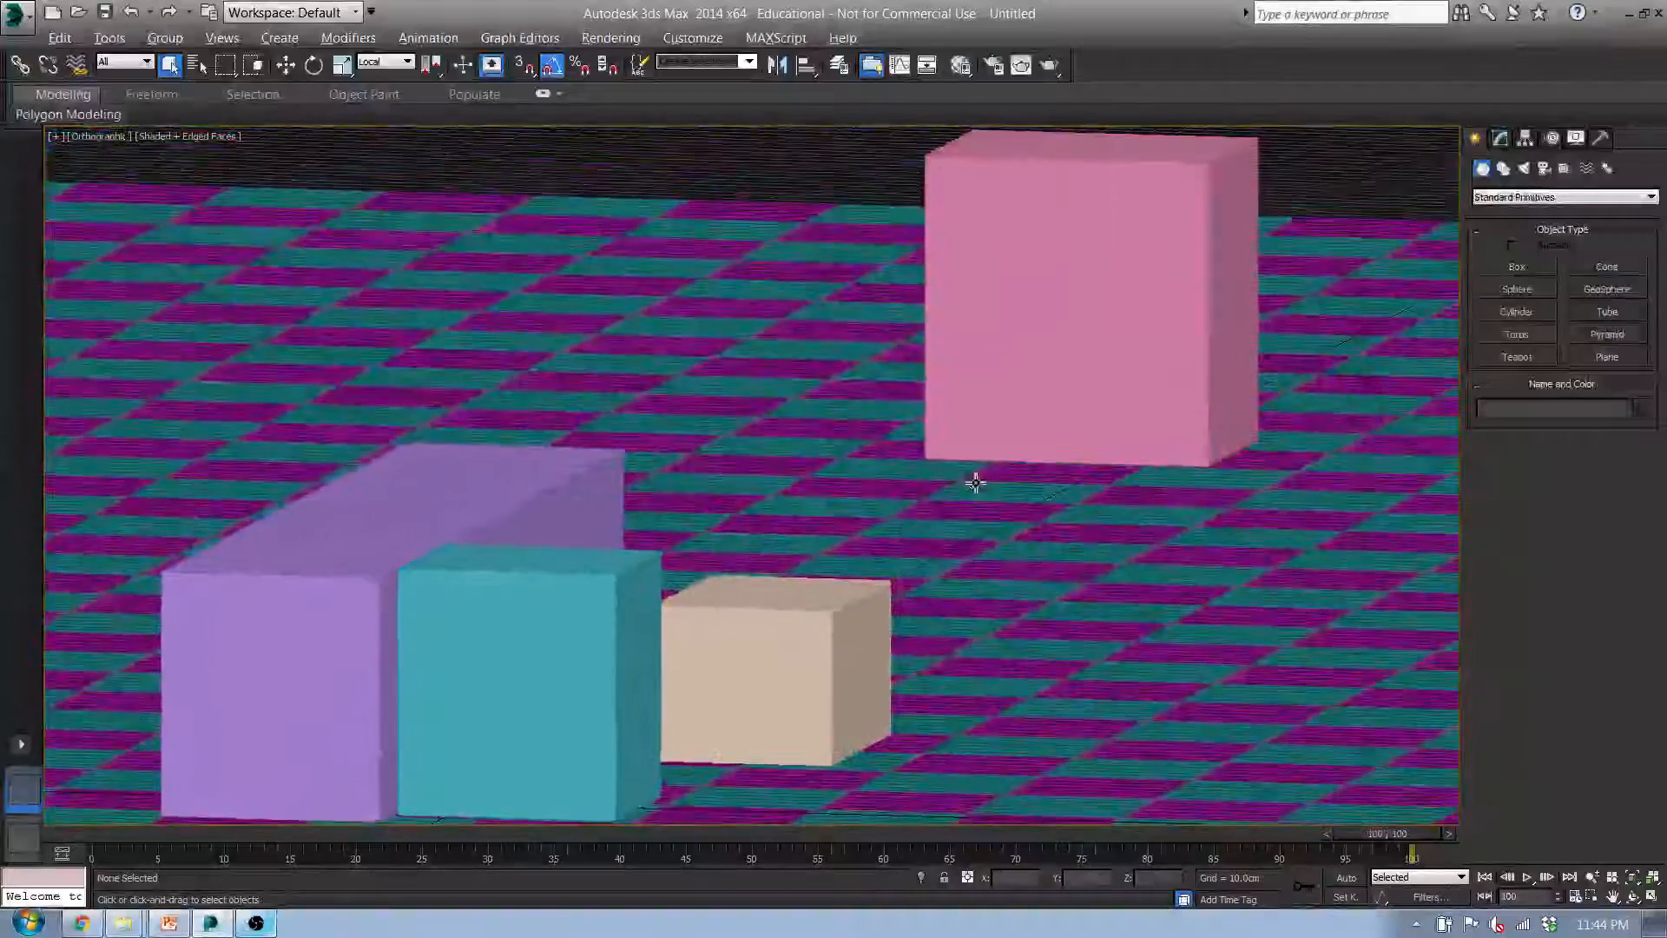
{"action": "scroll", "coordinate": [975, 484], "scroll_direction": "down", "scroll_amount": 3}
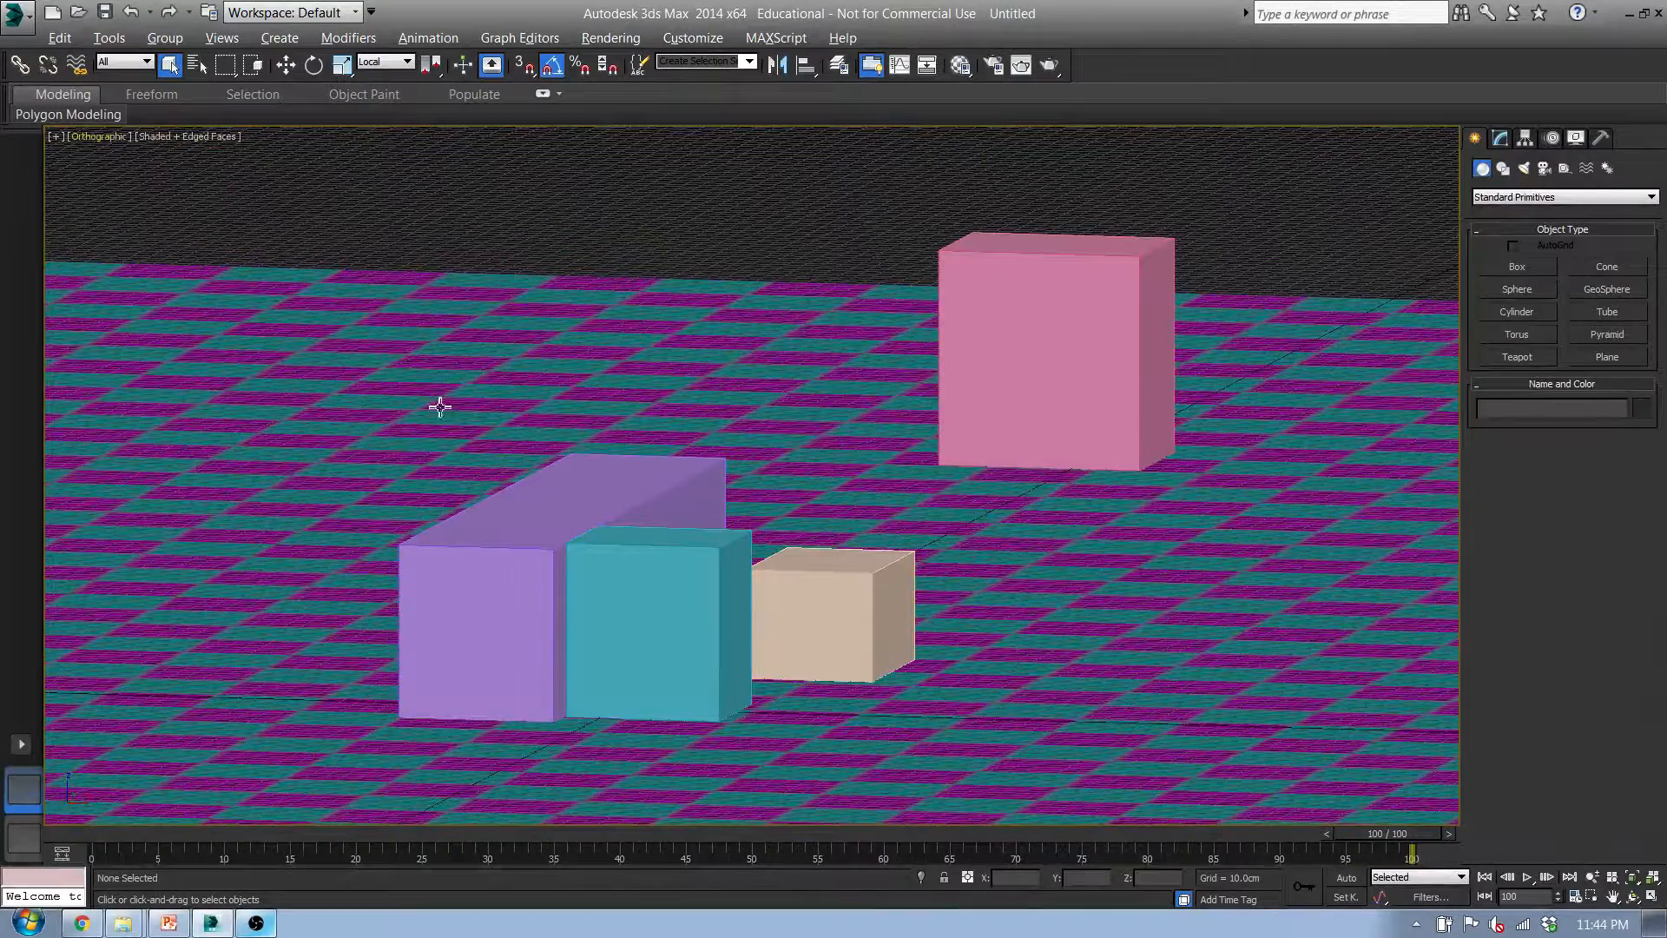
{"action": "middle_click_drag", "start_coordinate": [440, 407], "coordinate": [651, 339]}
{"action": "key", "text": "p"}
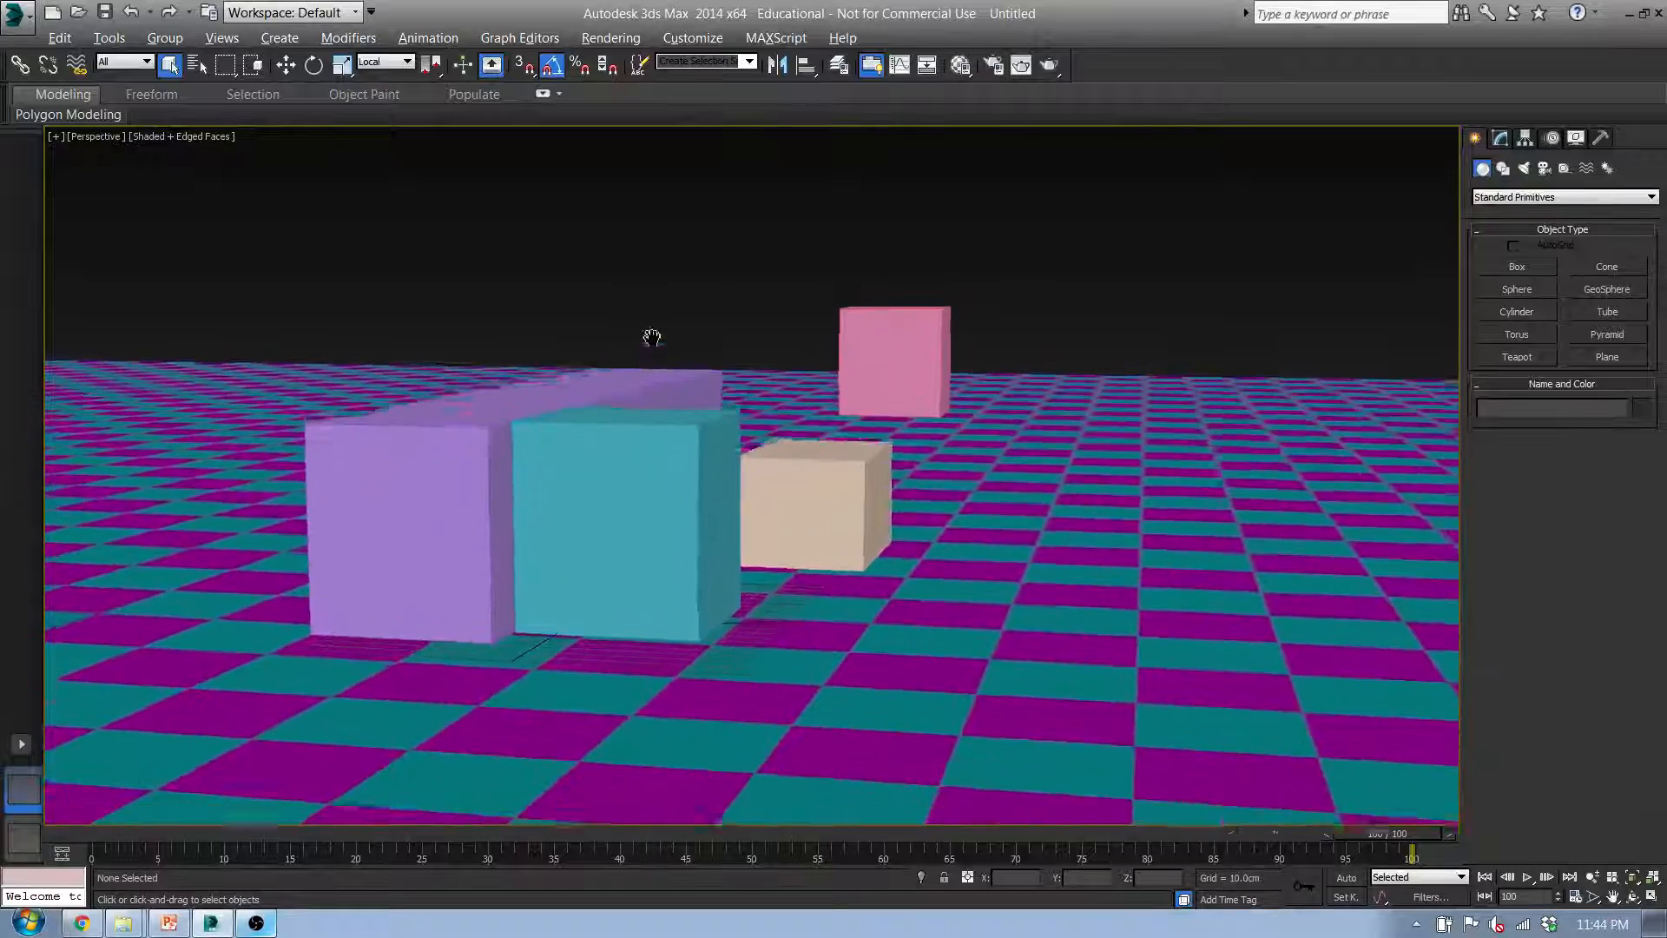
{"action": "scroll", "coordinate": [629, 342], "scroll_direction": "up", "scroll_amount": 3}
Restore the four-viewport layout and select the teal box in the Top viewport
{"action": "key", "text": "alt"}
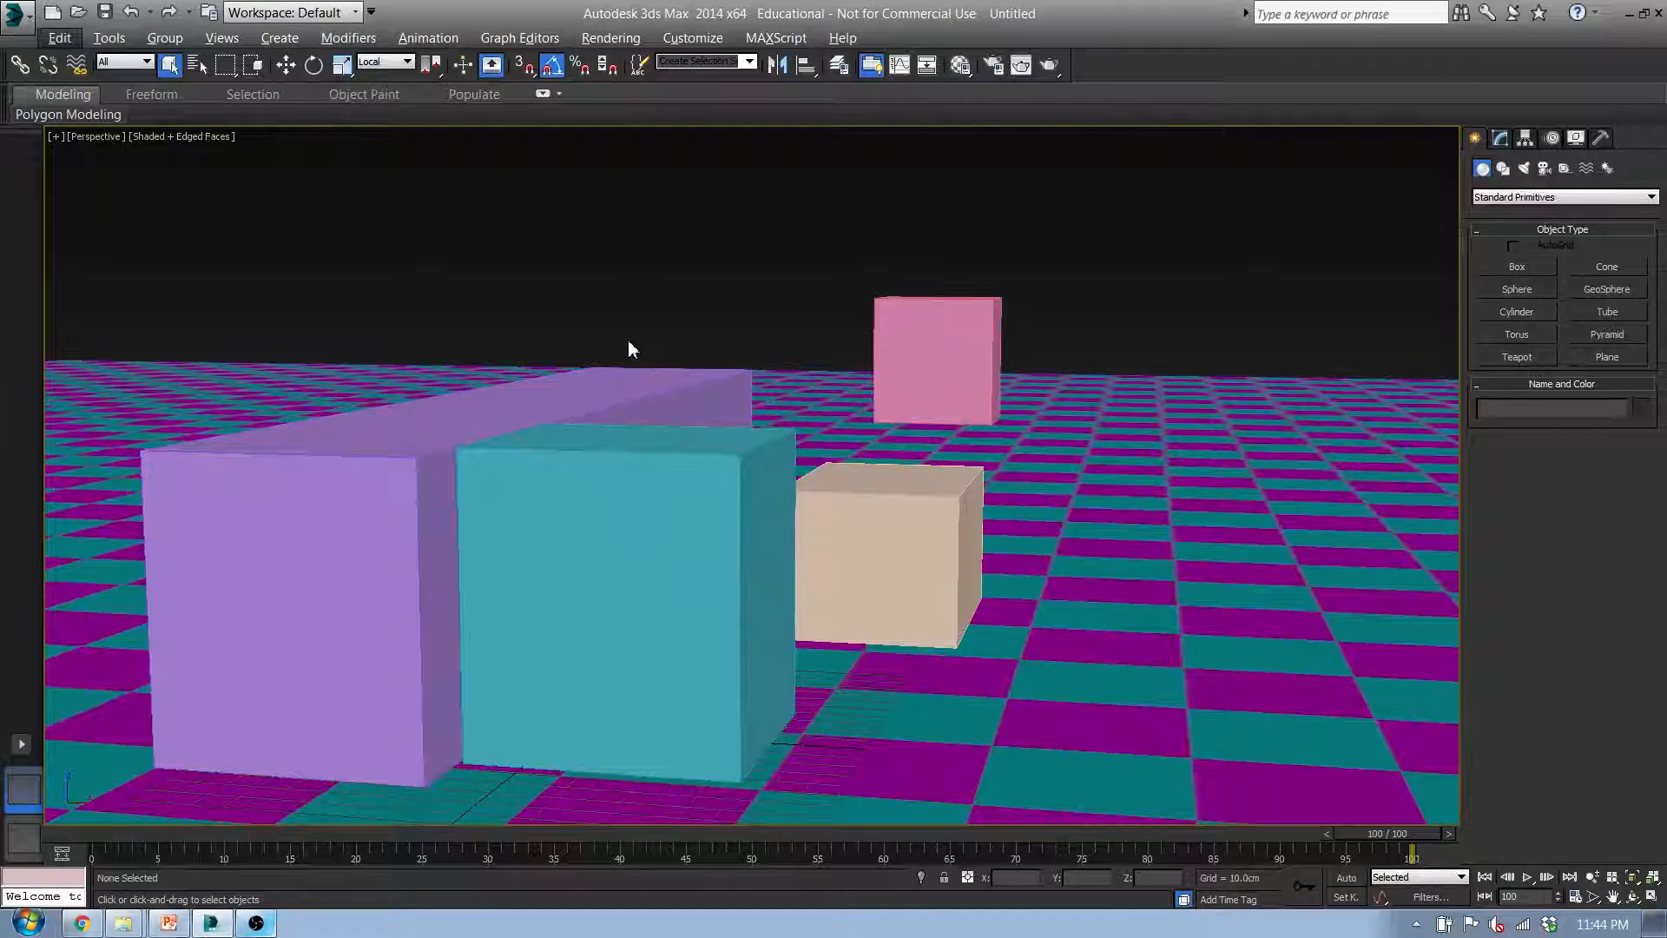
{"action": "key", "text": "alt+w"}
{"action": "middle_click_drag", "start_coordinate": [953, 447], "coordinate": [951, 525]}
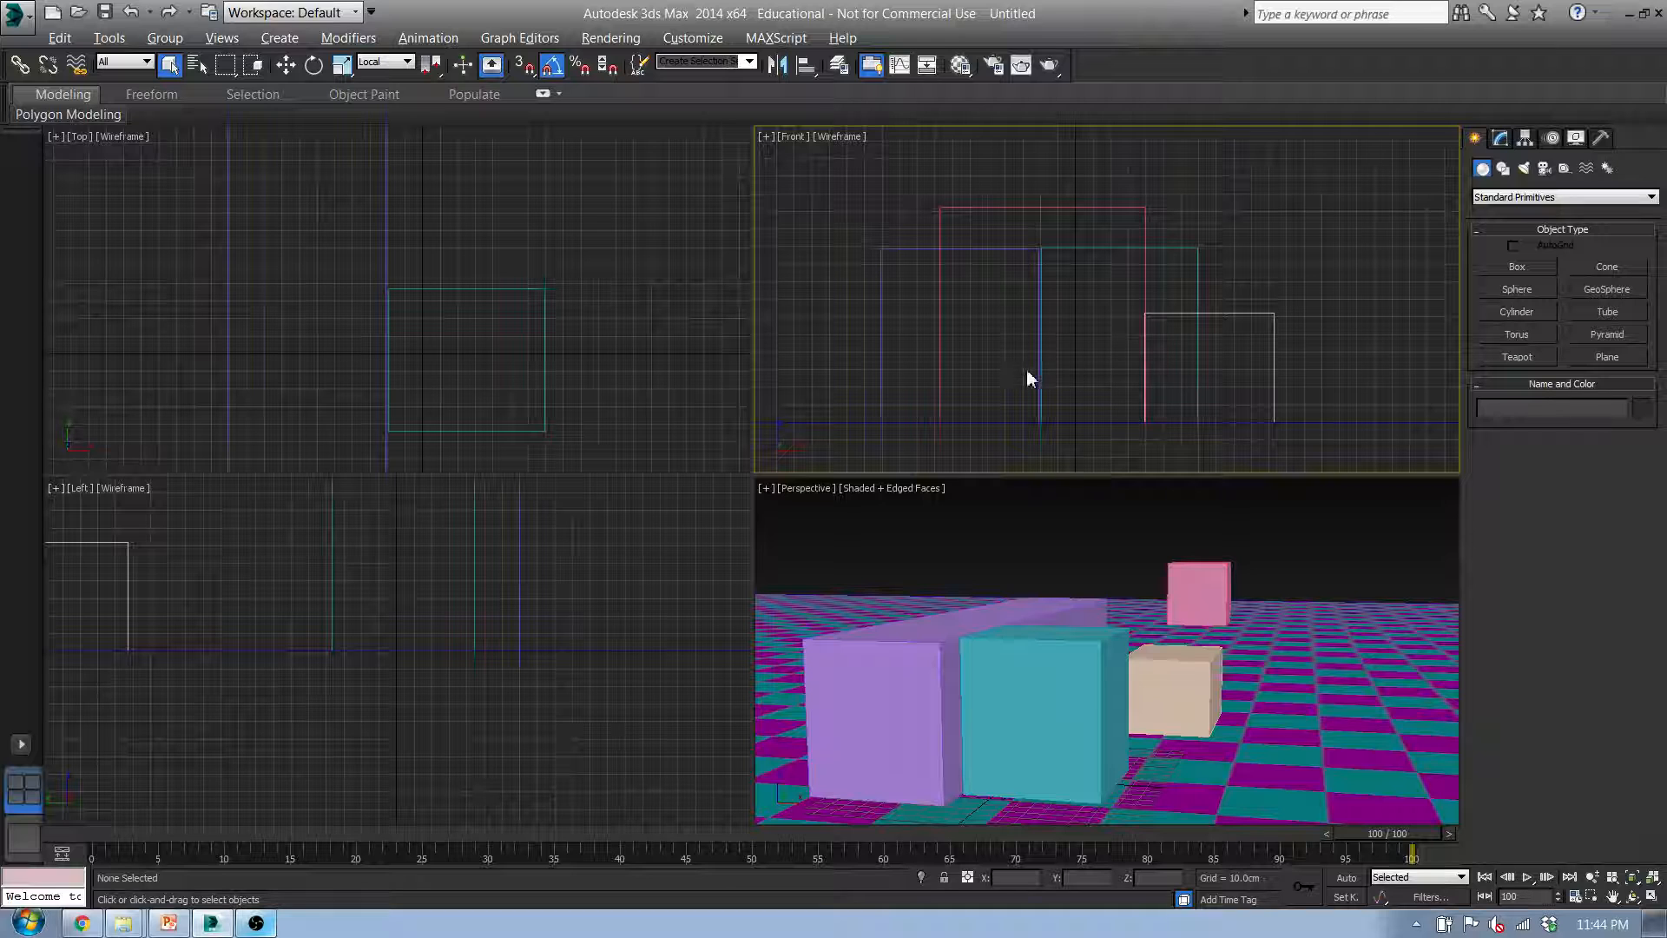
{"action": "left_click", "coordinate": [512, 297]}
{"action": "middle_click_drag", "start_coordinate": [543, 302], "coordinate": [583, 283]}
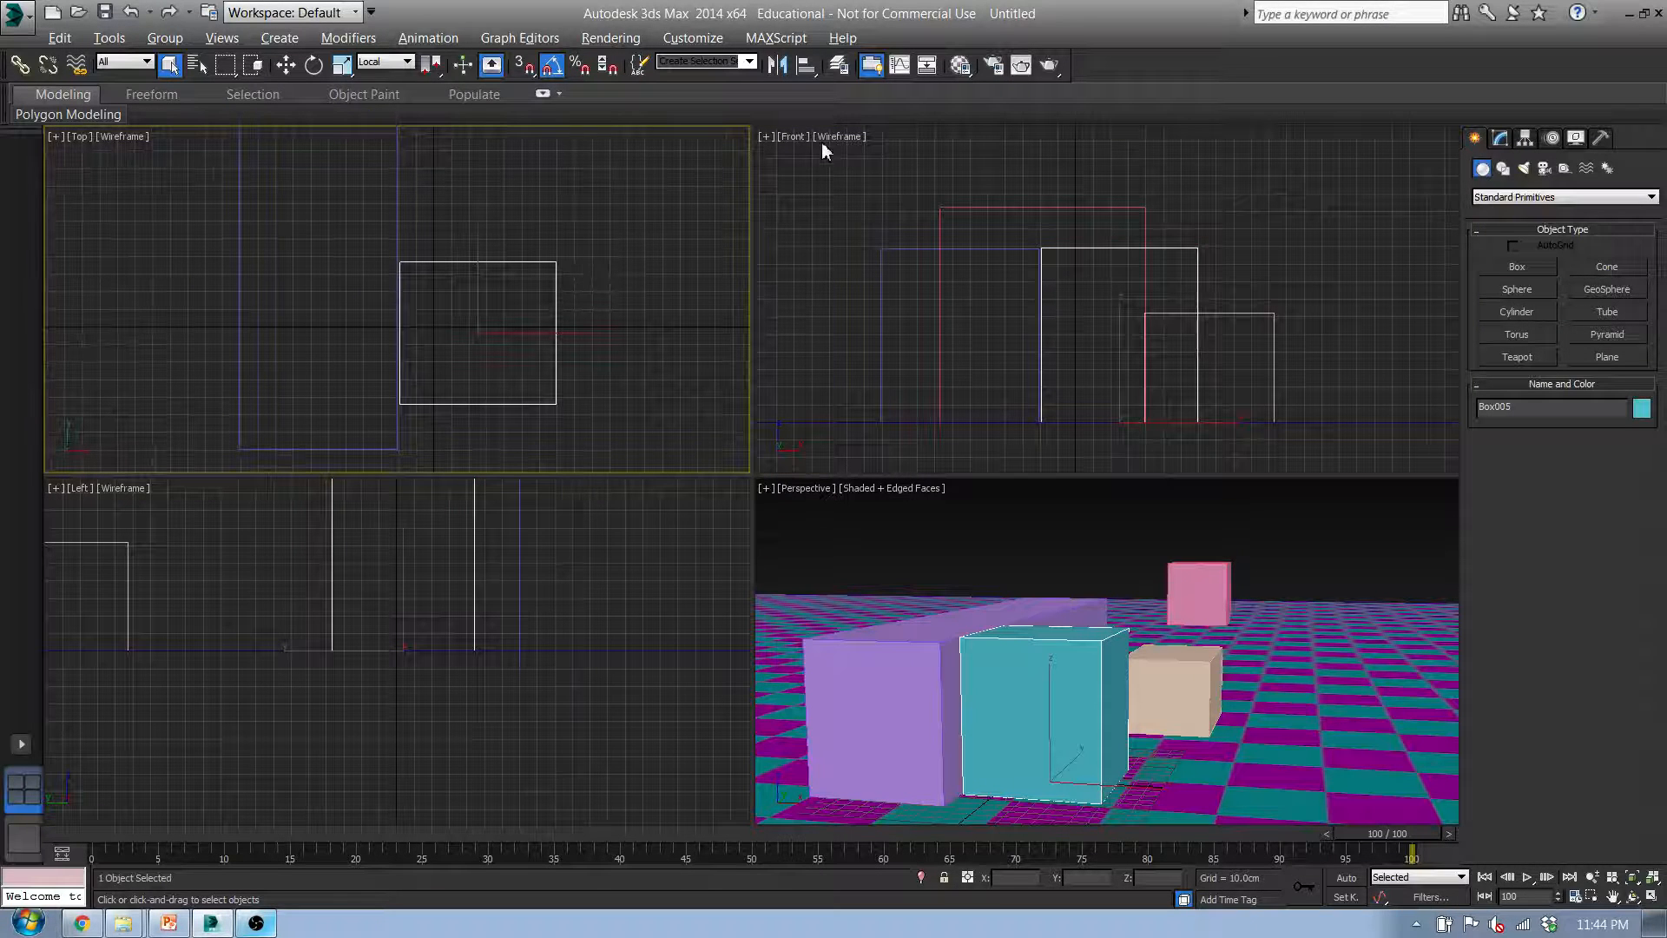
Change the Front viewport's shading from Wireframe to Realistic
{"action": "left_click", "coordinate": [911, 491]}
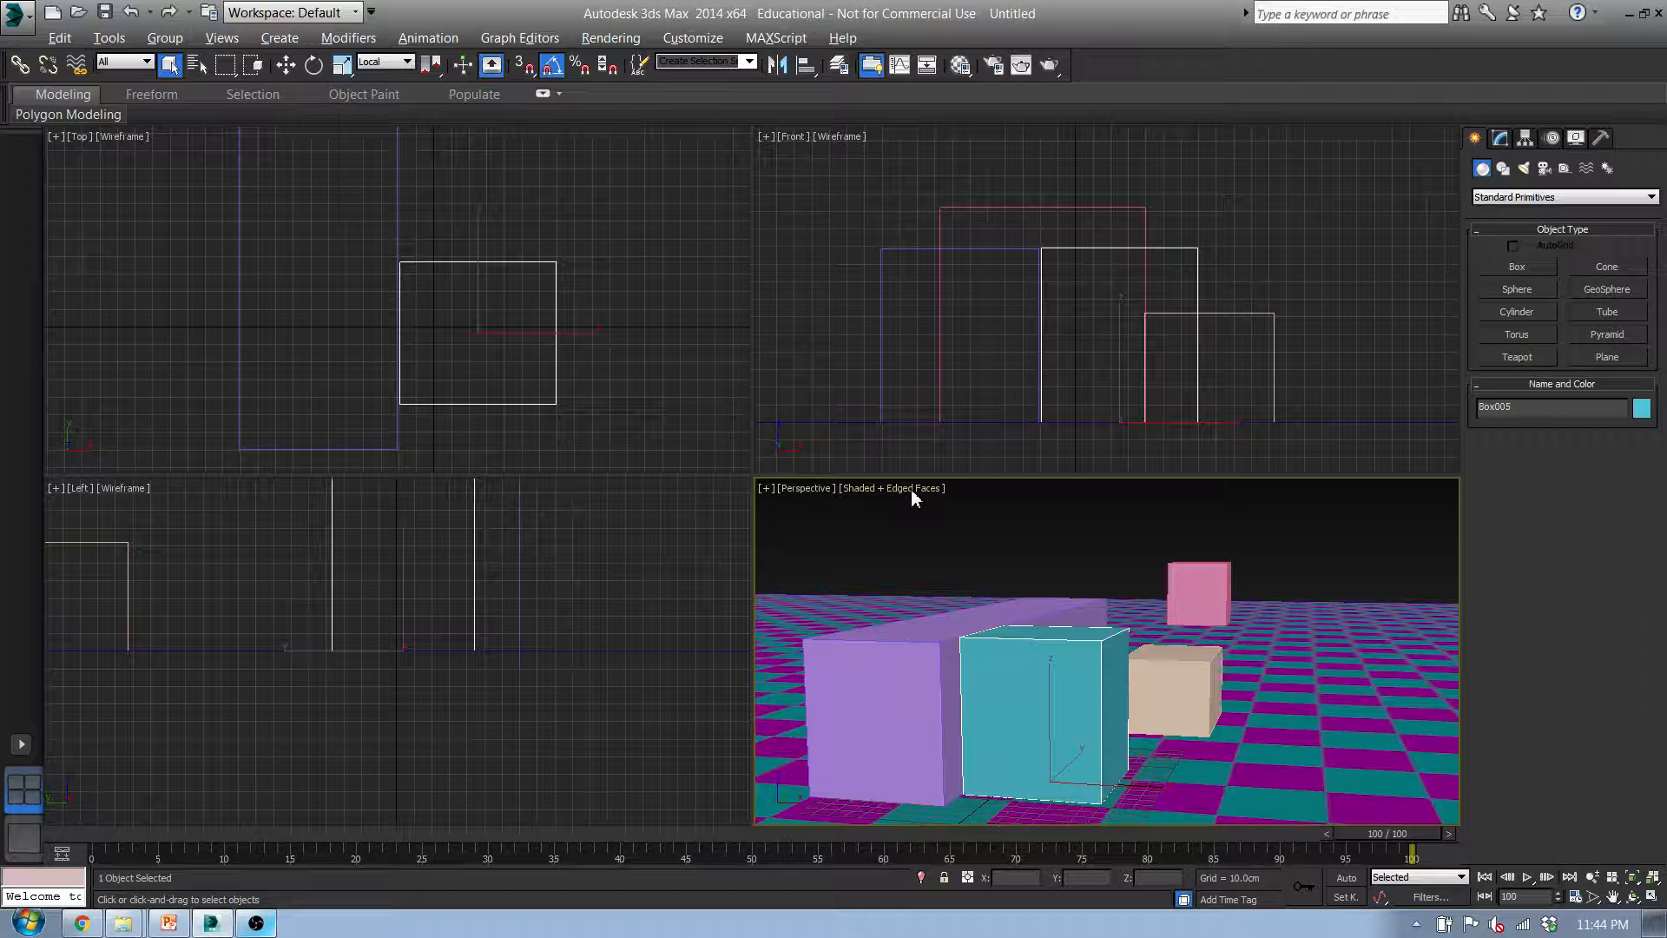
{"action": "left_click", "coordinate": [851, 145]}
{"action": "left_click", "coordinate": [851, 144]}
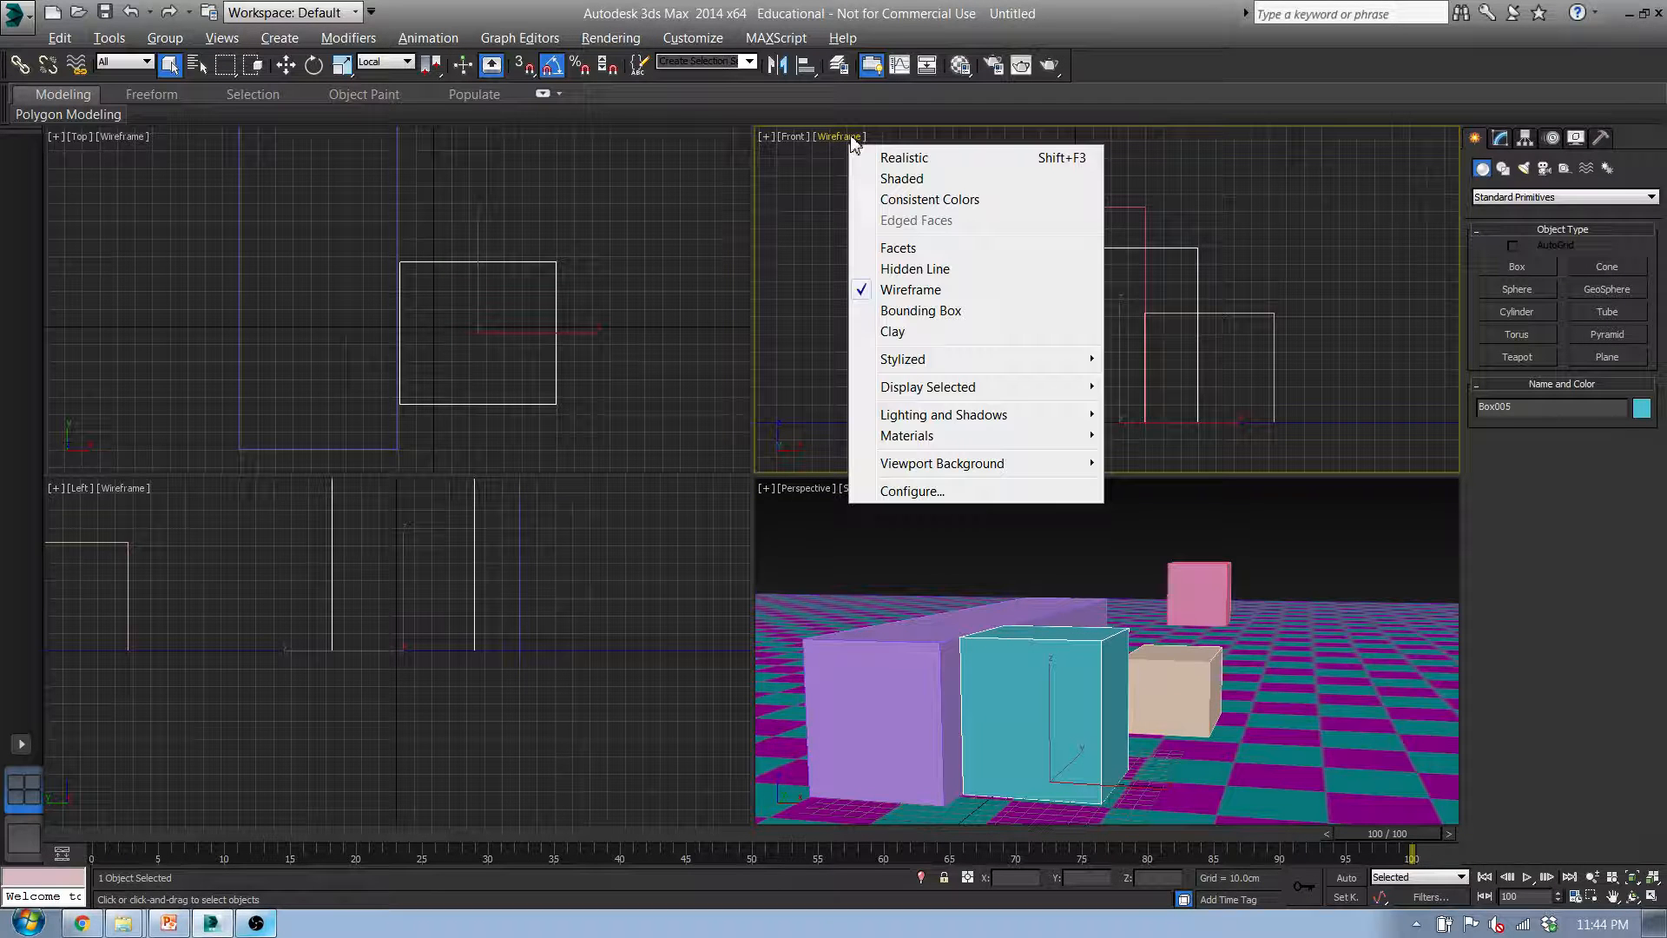
{"action": "left_click", "coordinate": [903, 179]}
Orbit the Front and Left viewports into angled Orthographic views of the boxes
{"action": "middle_click_drag", "start_coordinate": [1161, 319], "coordinate": [1144, 330], "text": "alt"}
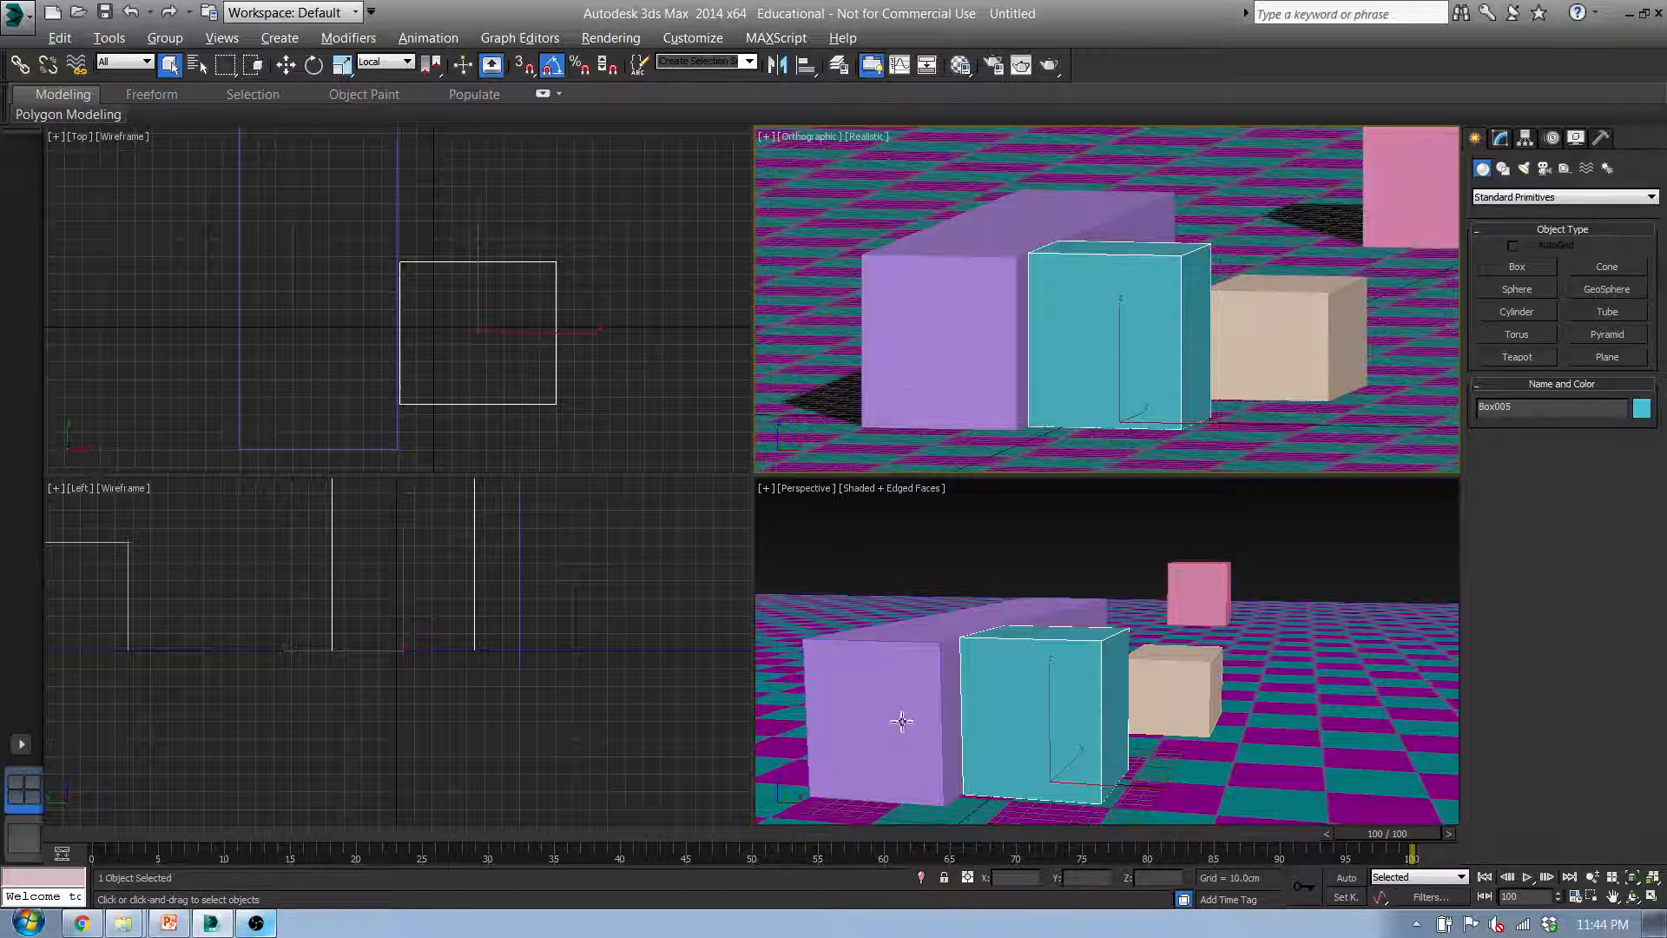
{"action": "middle_click_drag", "start_coordinate": [577, 643], "coordinate": [388, 712], "text": "alt"}
{"action": "middle_click_drag", "start_coordinate": [504, 639], "coordinate": [513, 585], "text": "alt"}
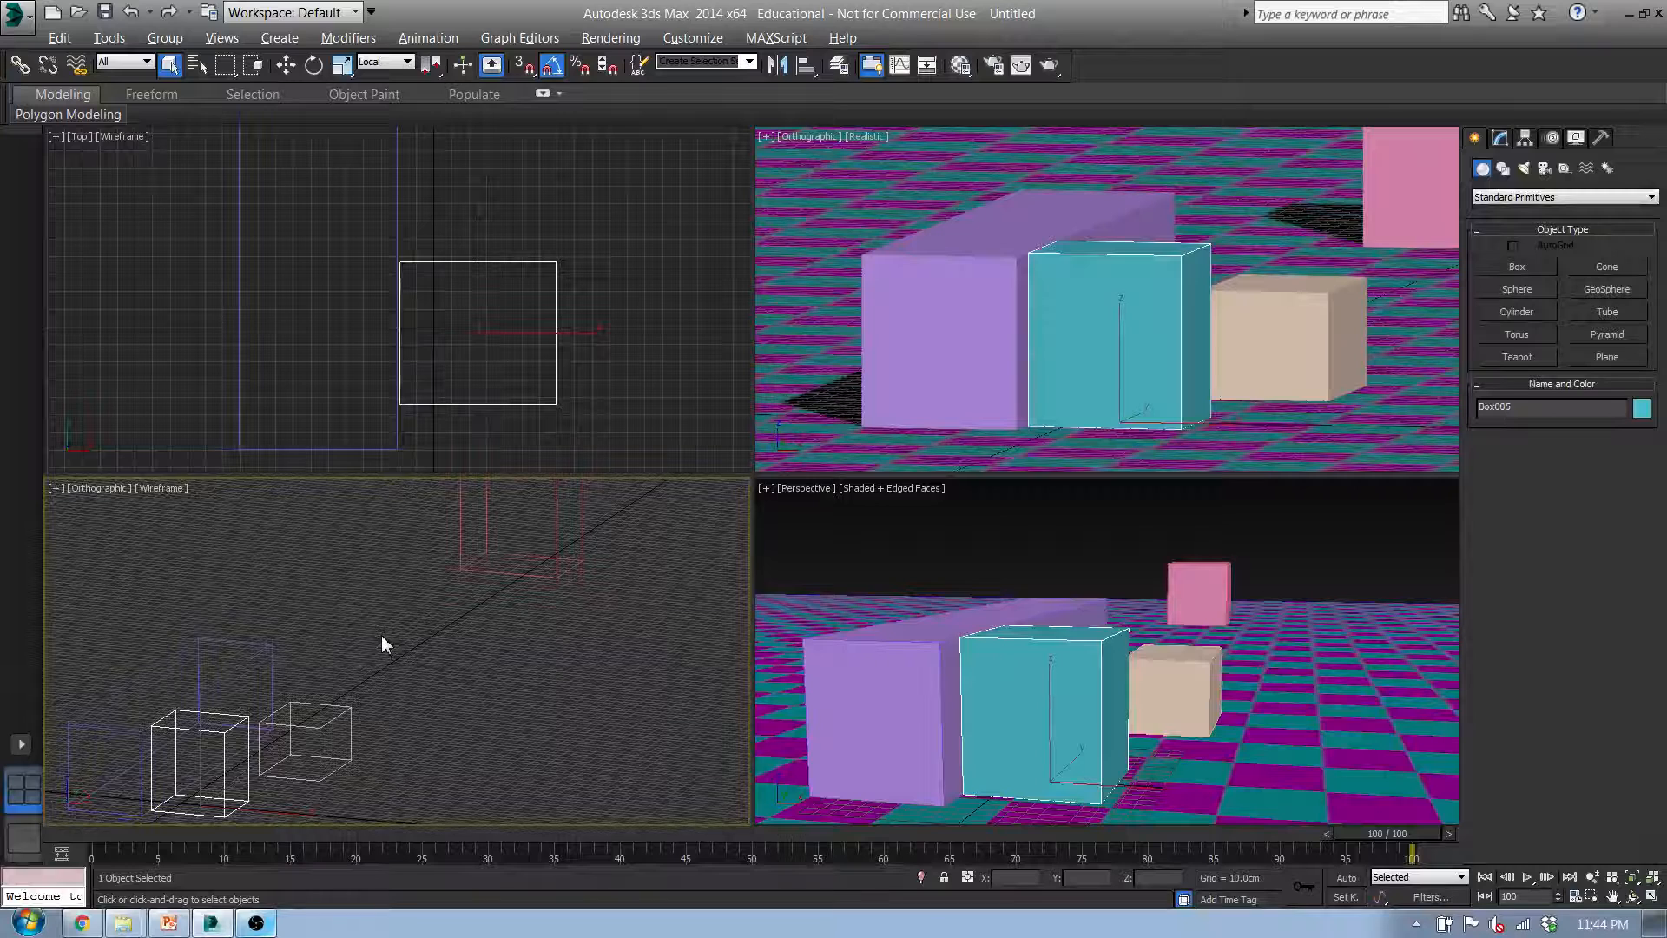
Switch the wireframe Orthographic viewport to Perspective and reframe the Top and shaded Perspective viewports around the boxes
{"action": "key", "text": "p"}
{"action": "middle_click_drag", "start_coordinate": [382, 634], "coordinate": [456, 663]}
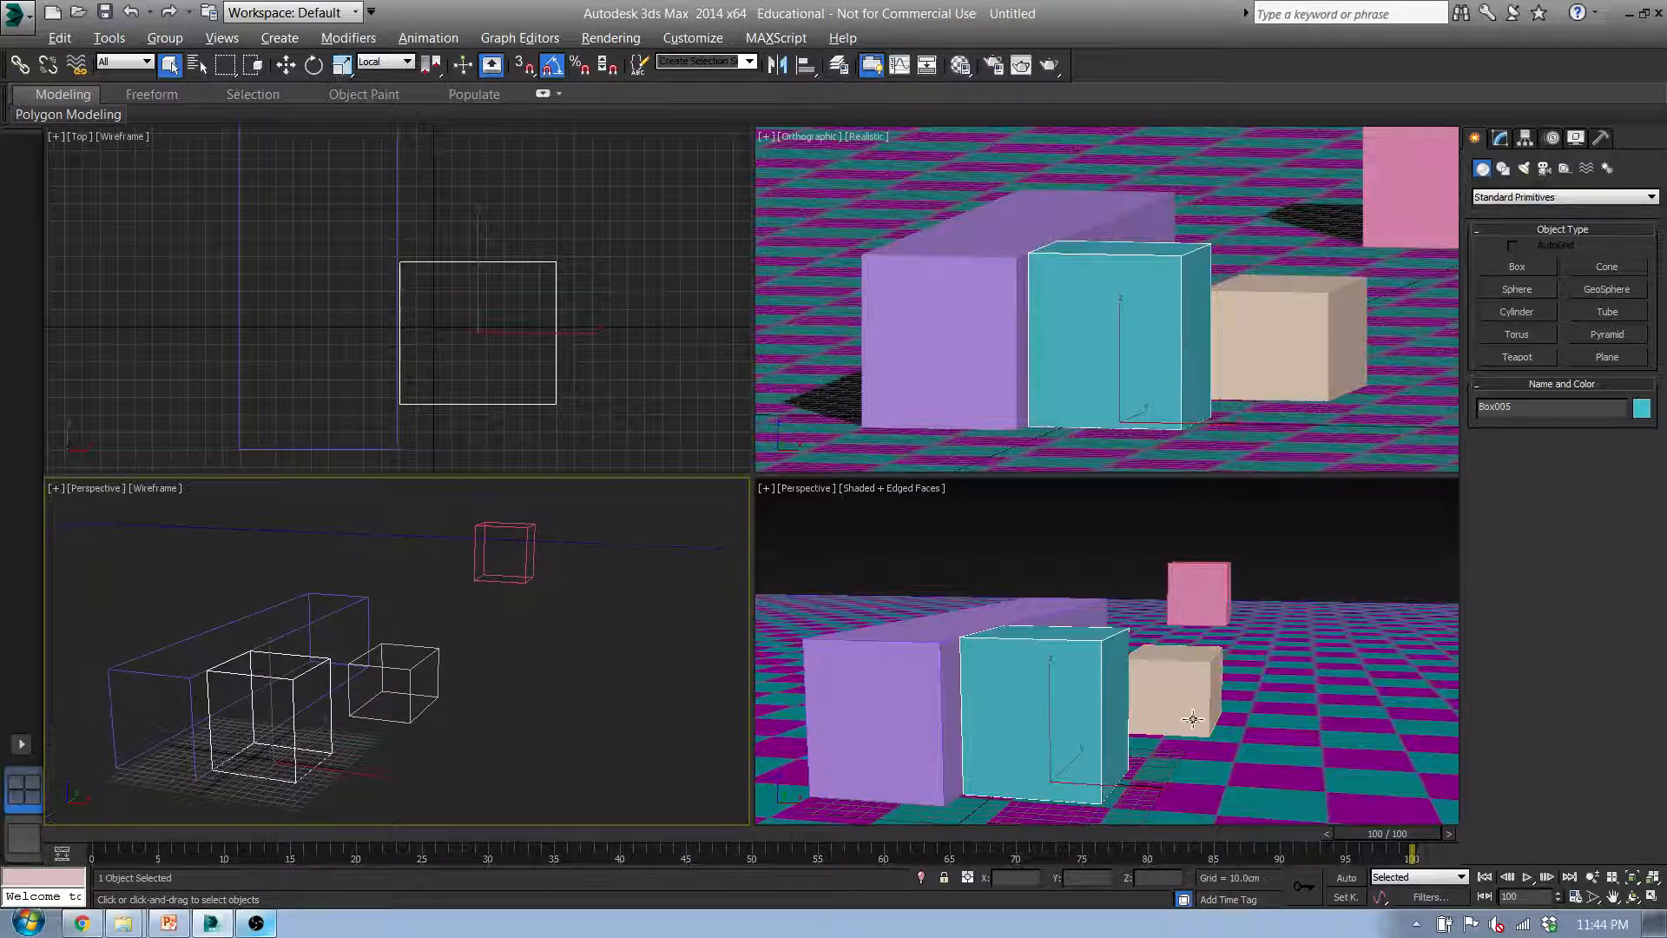
{"action": "mouse_move", "coordinate": [1192, 719]}
{"action": "middle_mouse_down"}
{"action": "mouse_move", "coordinate": [1161, 699]}
{"action": "mouse_move", "coordinate": [1268, 663]}
{"action": "mouse_move", "coordinate": [1209, 613]}
{"action": "mouse_move", "coordinate": [1222, 629]}
{"action": "middle_mouse_up"}
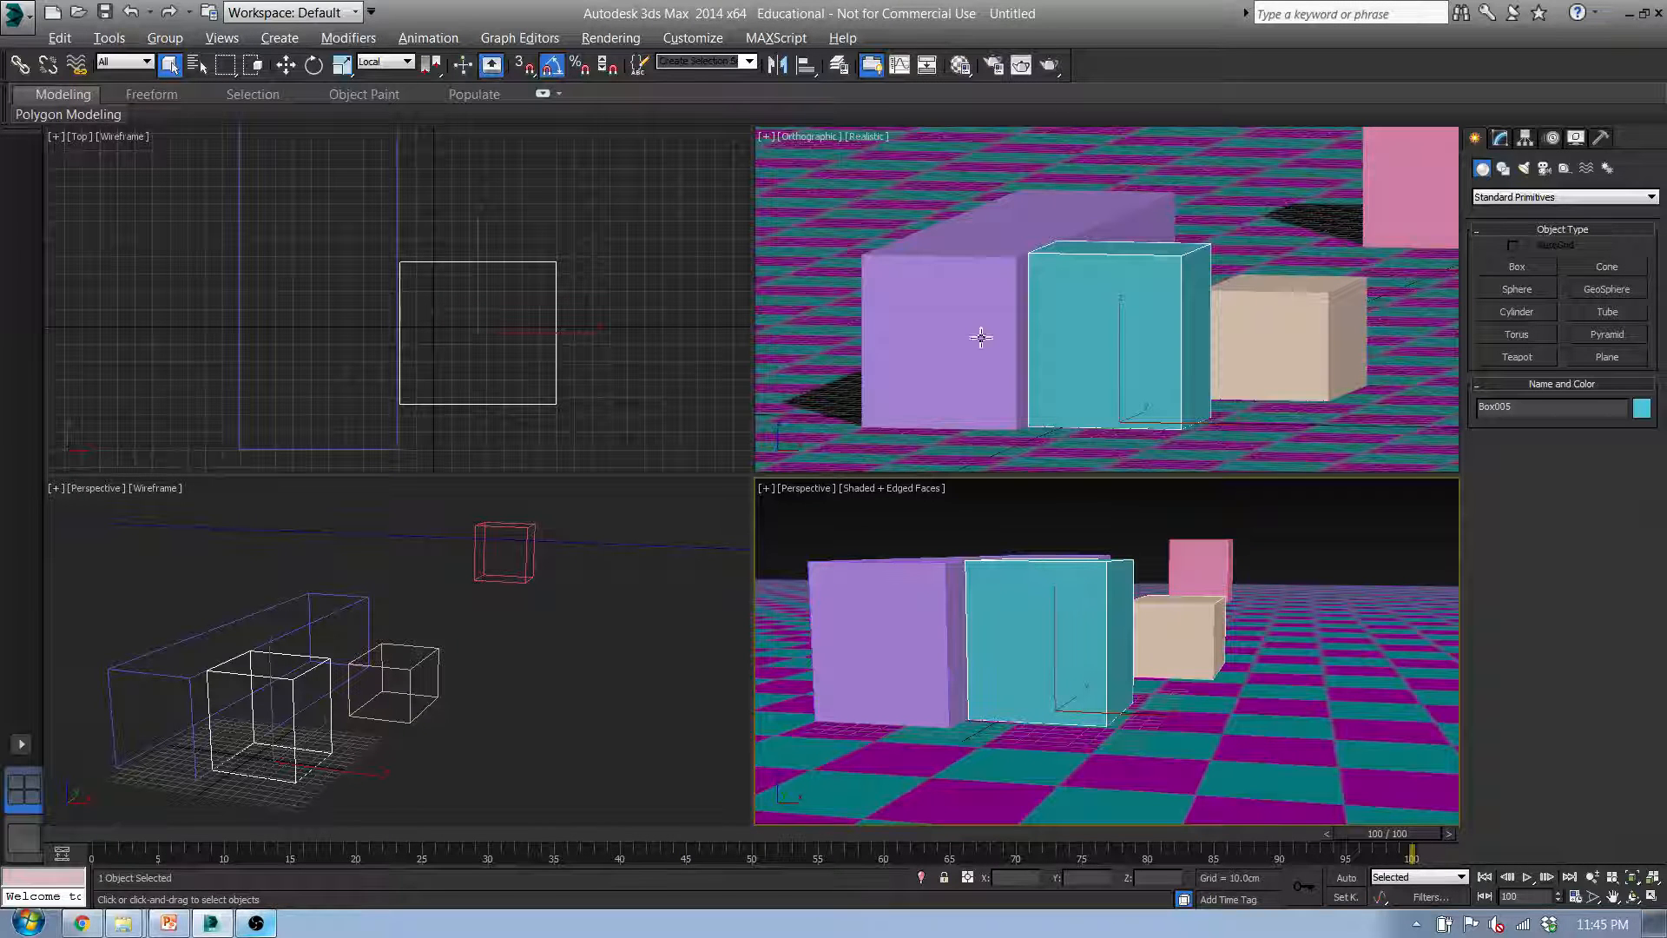
{"action": "middle_click_drag", "start_coordinate": [567, 253], "coordinate": [473, 312]}
{"action": "scroll", "coordinate": [538, 311], "scroll_direction": "down", "scroll_amount": 2}
{"action": "scroll", "coordinate": [550, 271], "scroll_direction": "down", "scroll_amount": 3}
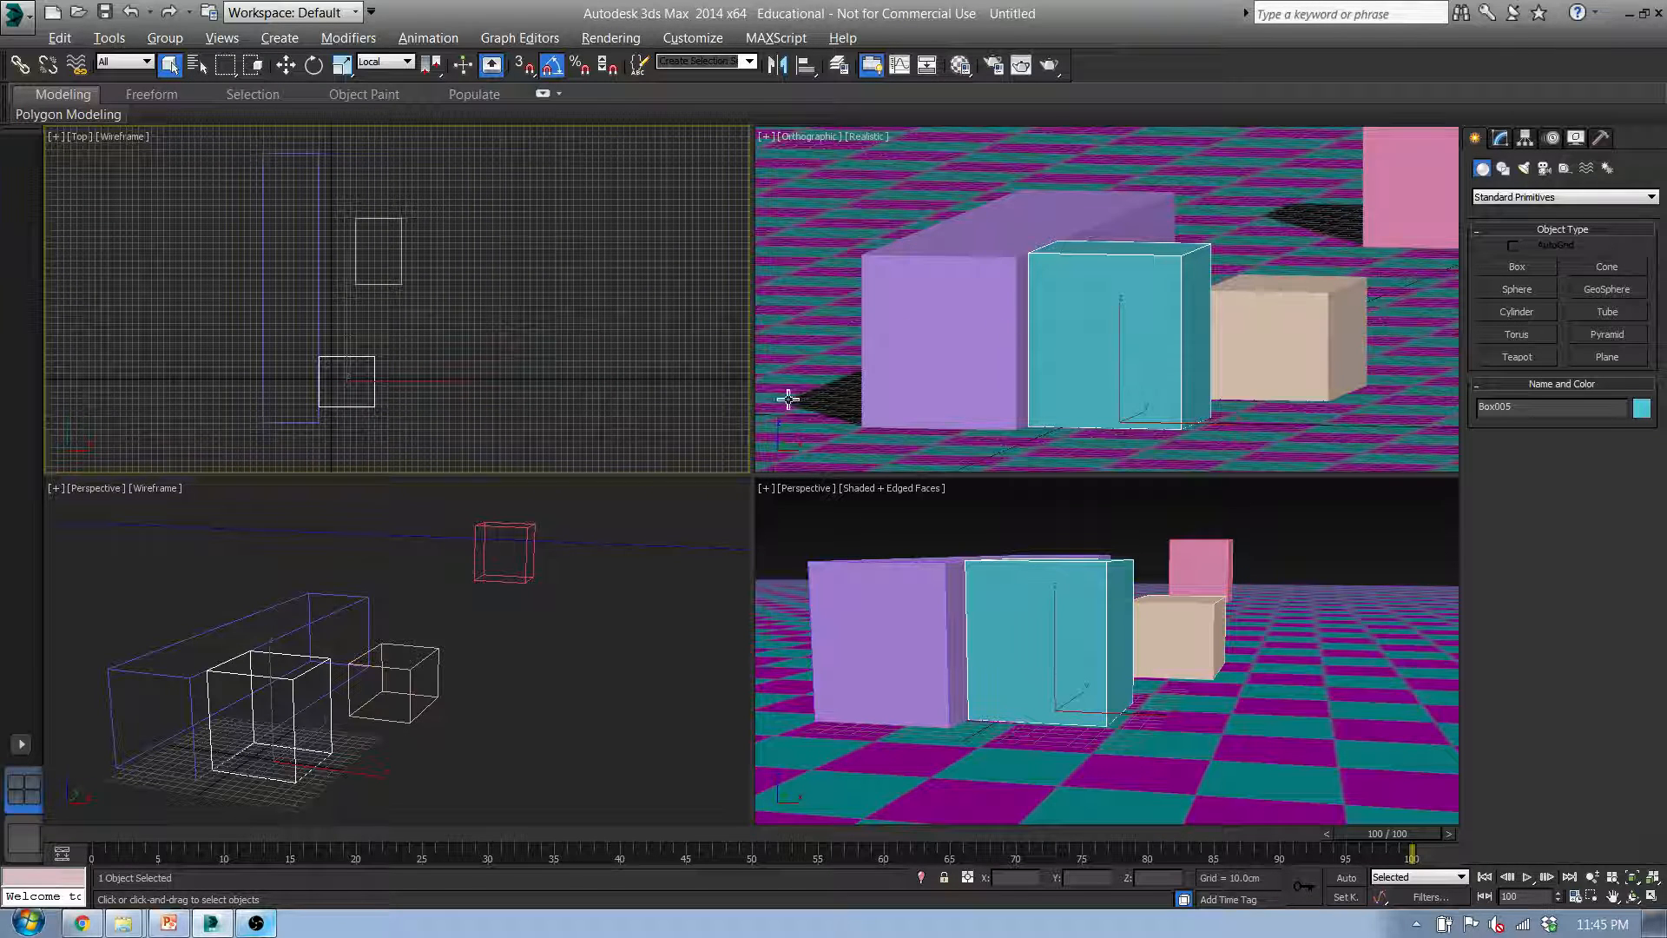
{"action": "middle_click_drag", "start_coordinate": [1060, 663], "coordinate": [1105, 670], "text": "alt"}
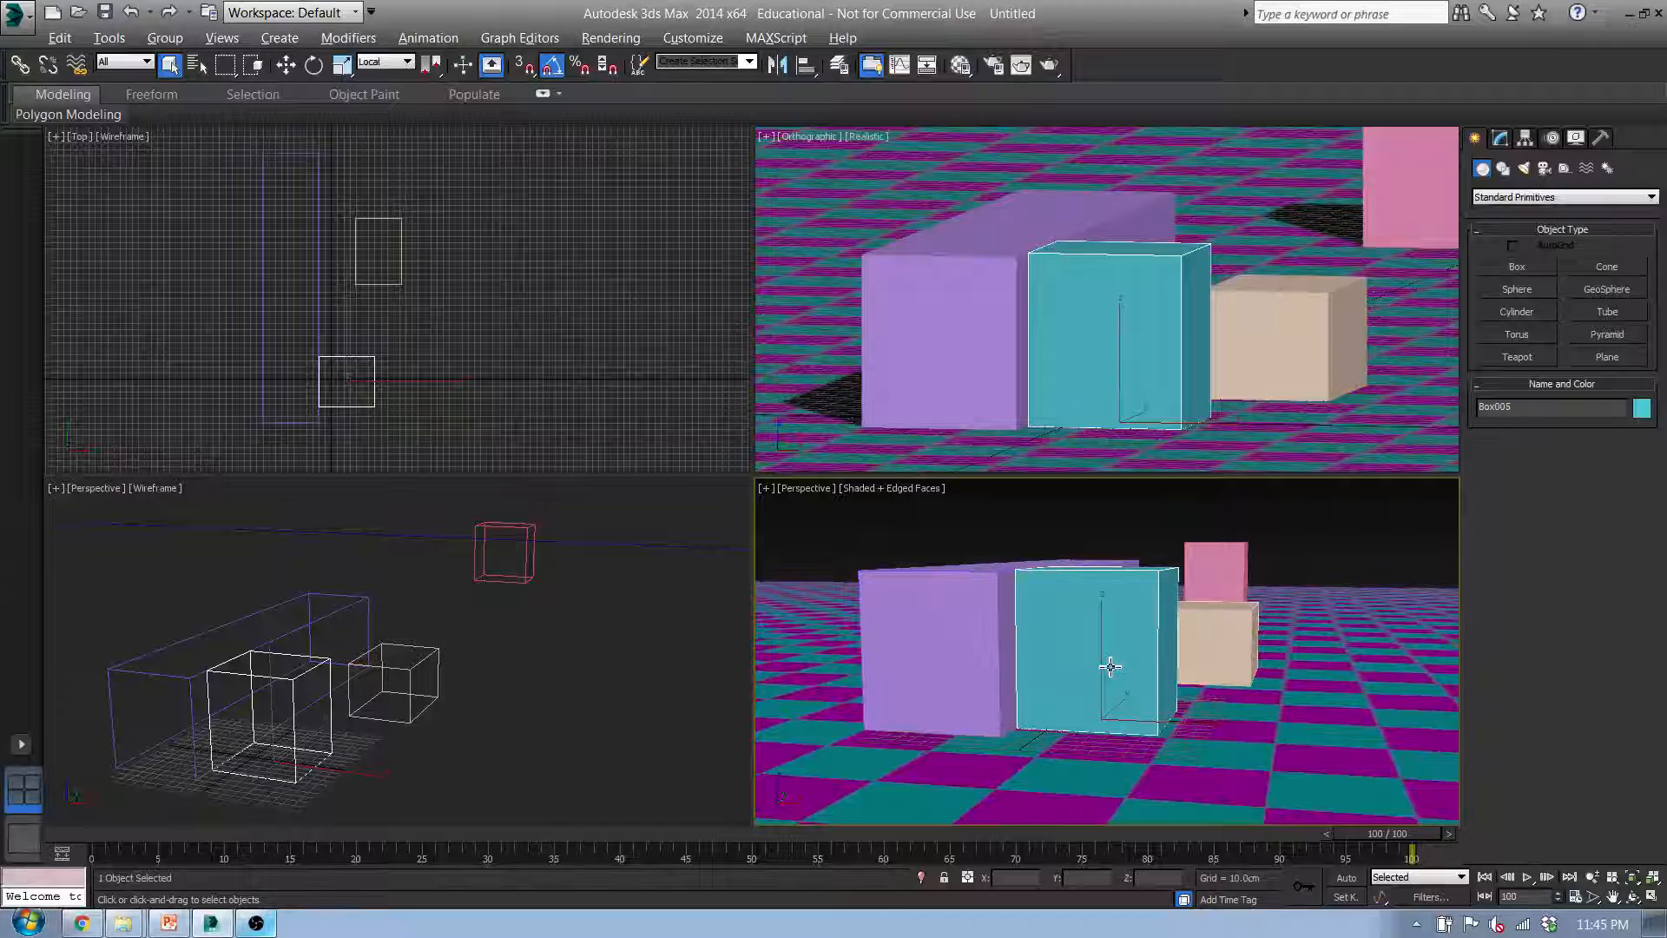
Maximize the shaded Perspective viewport and look at the boxes in the Left, Top and Front views before returning to Perspective
{"action": "key", "text": "alt+w"}
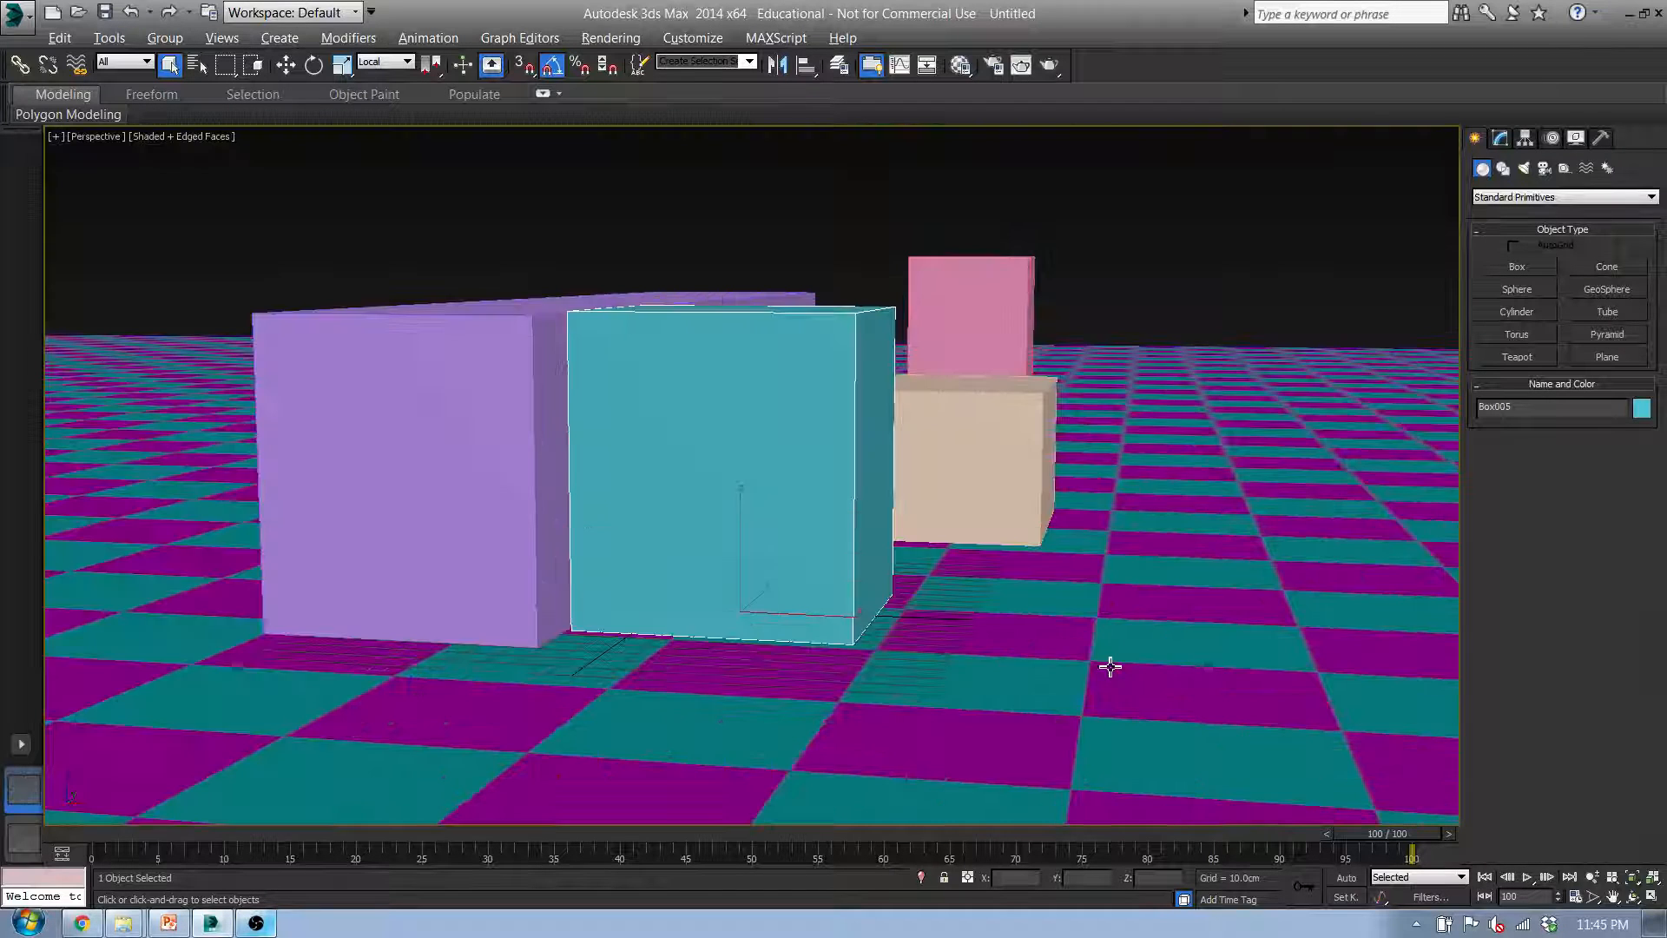
{"action": "middle_click_drag", "start_coordinate": [924, 566], "coordinate": [828, 521], "text": "alt"}
{"action": "key", "text": "l"}
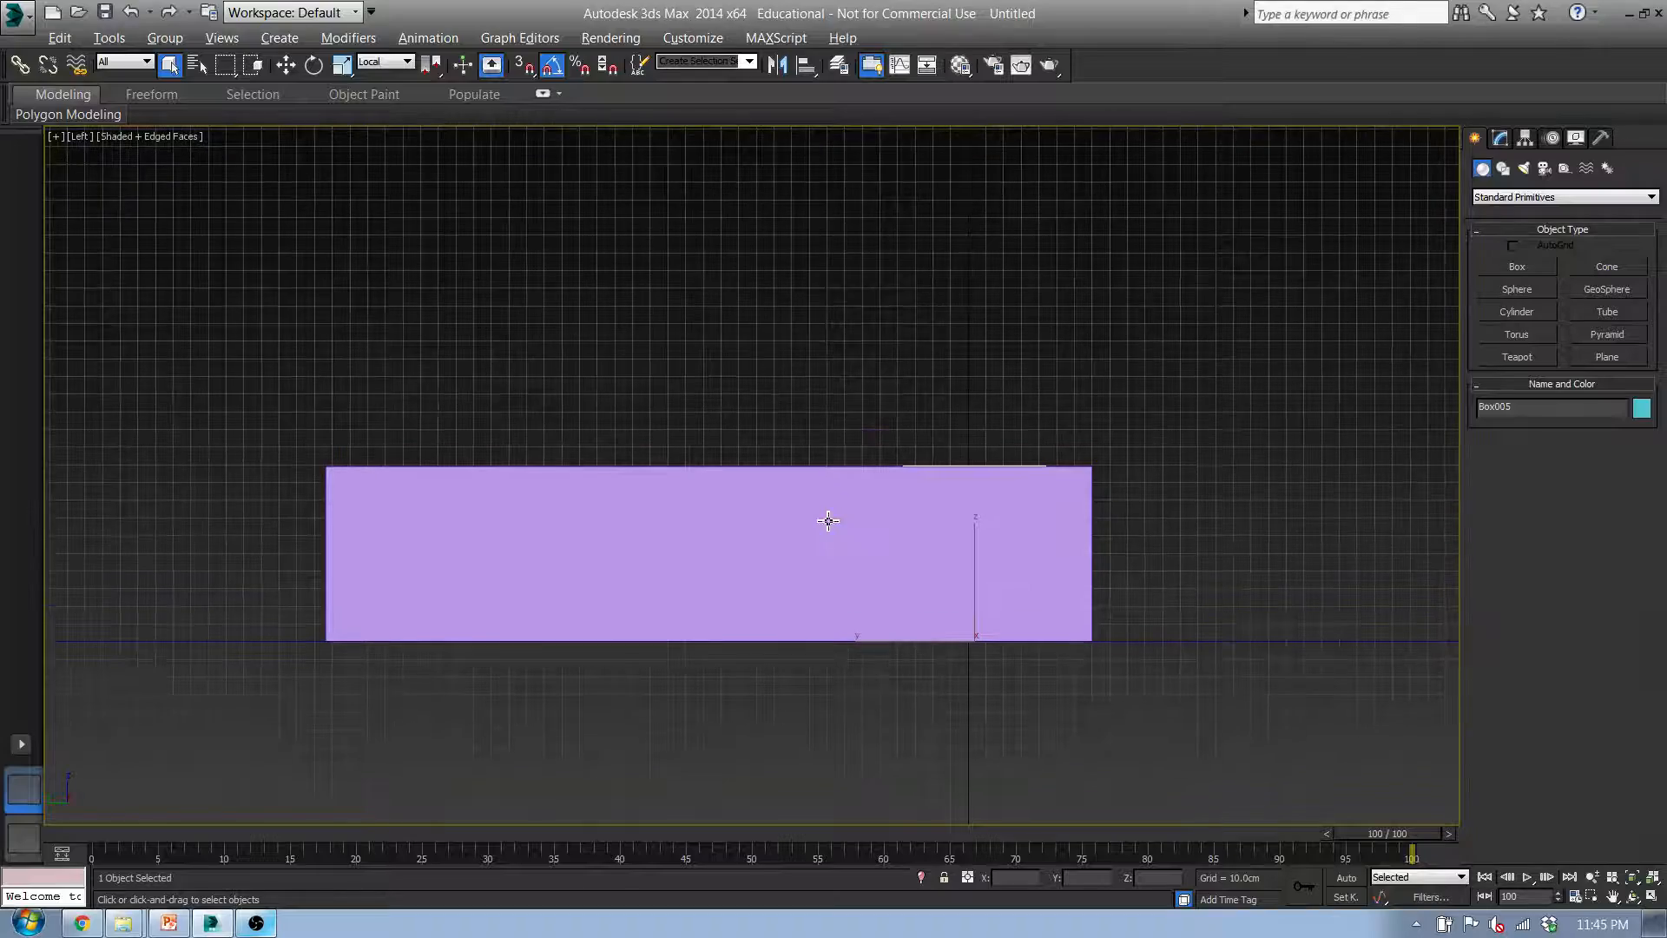
{"action": "key", "text": "t"}
{"action": "middle_click_drag", "start_coordinate": [685, 510], "coordinate": [855, 424]}
{"action": "key", "text": "f"}
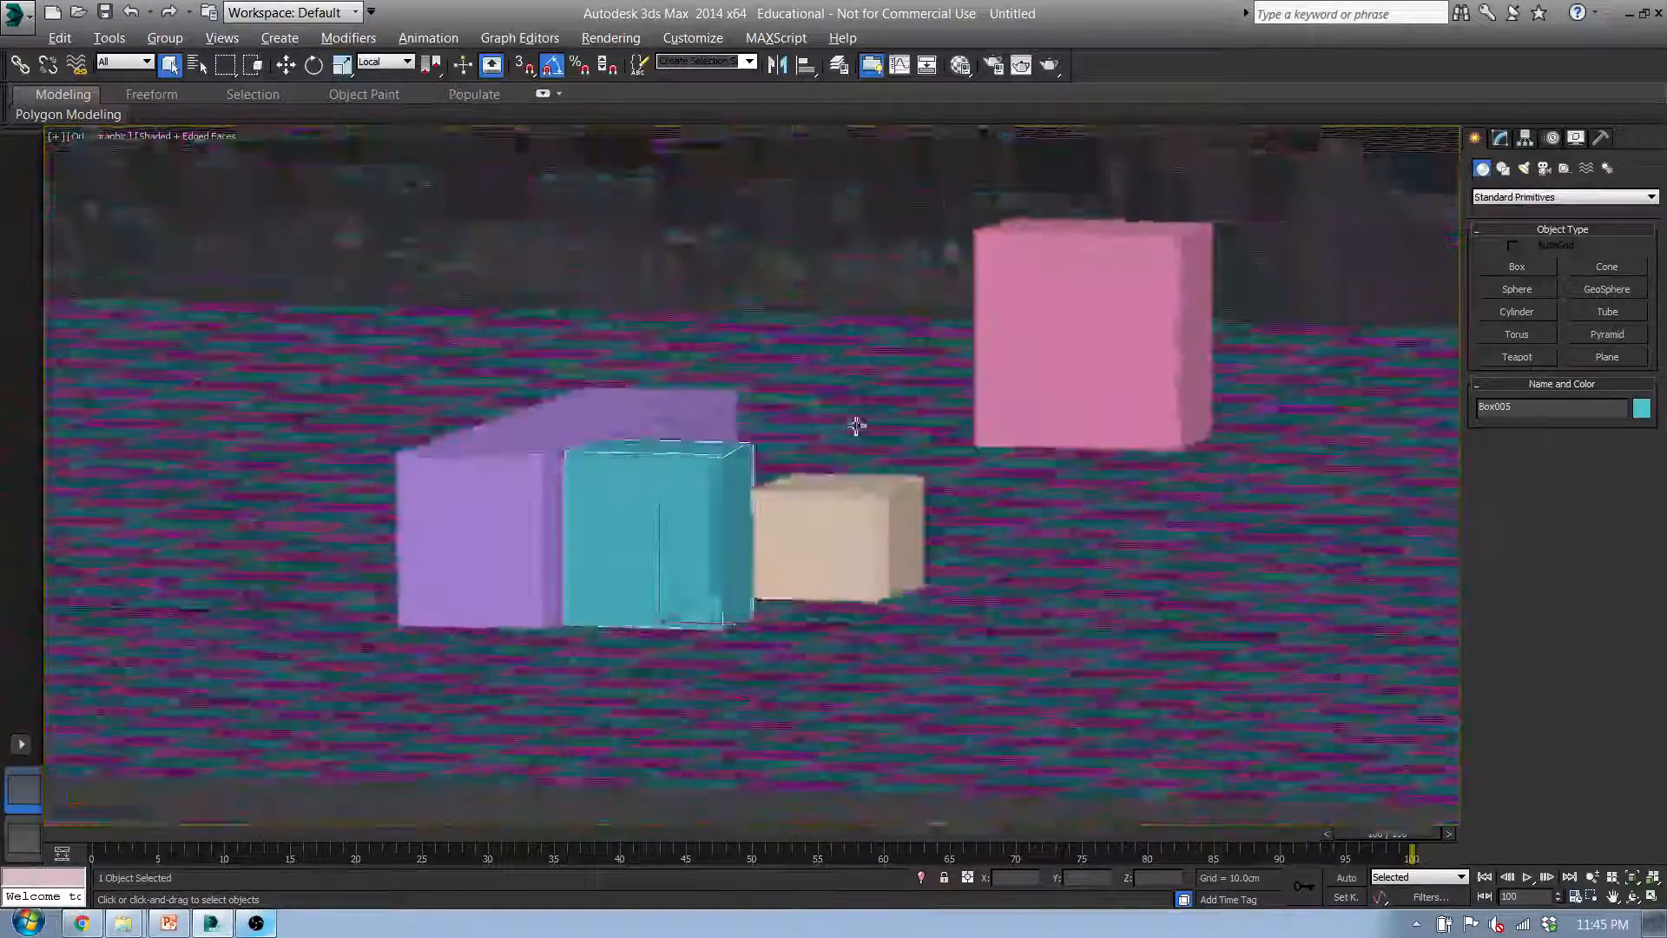
{"action": "key", "text": "p"}
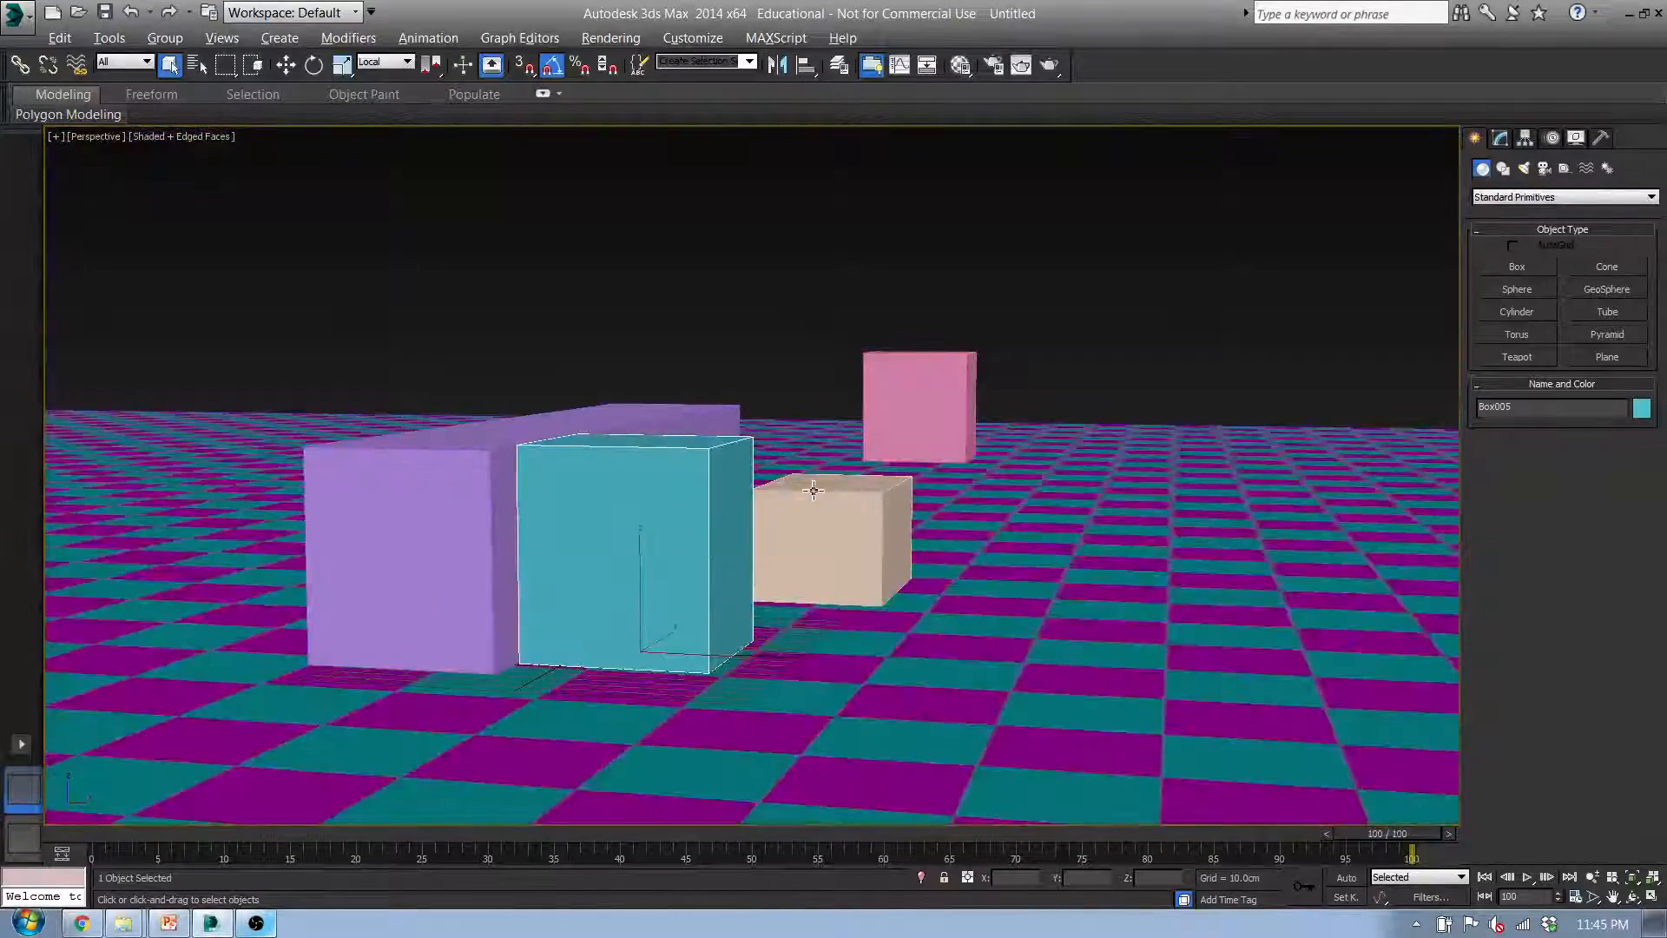
Delete all four boxes and the checkered floor plane from the scene
{"action": "scroll", "coordinate": [825, 493], "scroll_direction": "up", "scroll_amount": 4}
{"action": "middle_click_drag", "start_coordinate": [750, 528], "coordinate": [999, 449]}
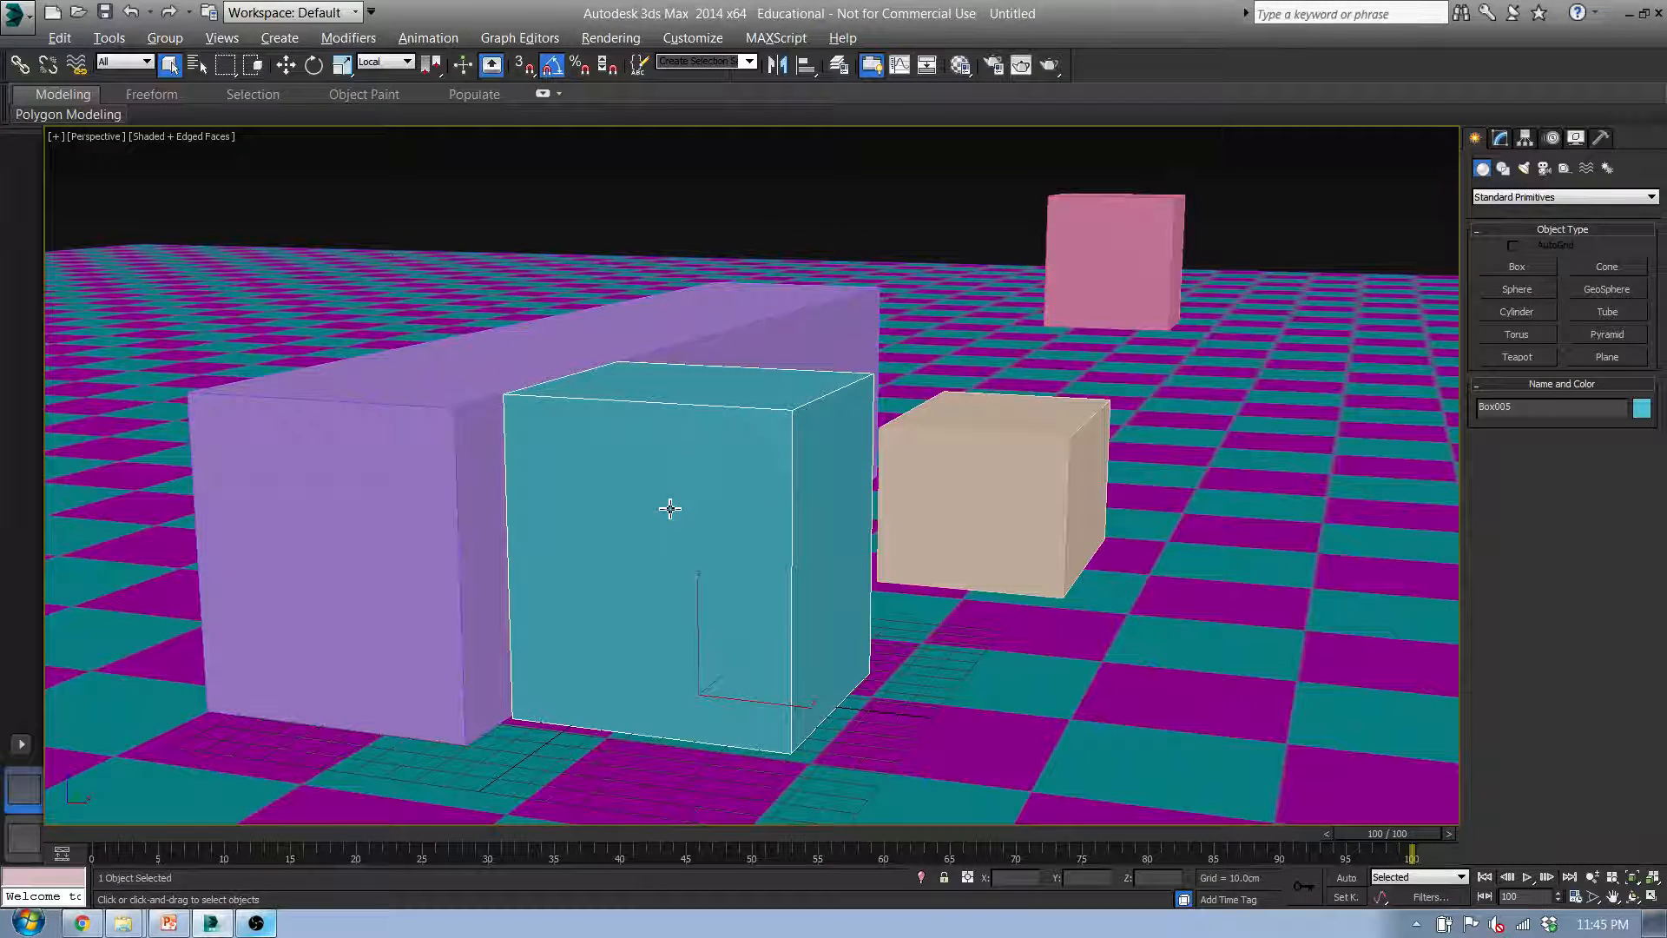
{"action": "key", "text": "Delete"}
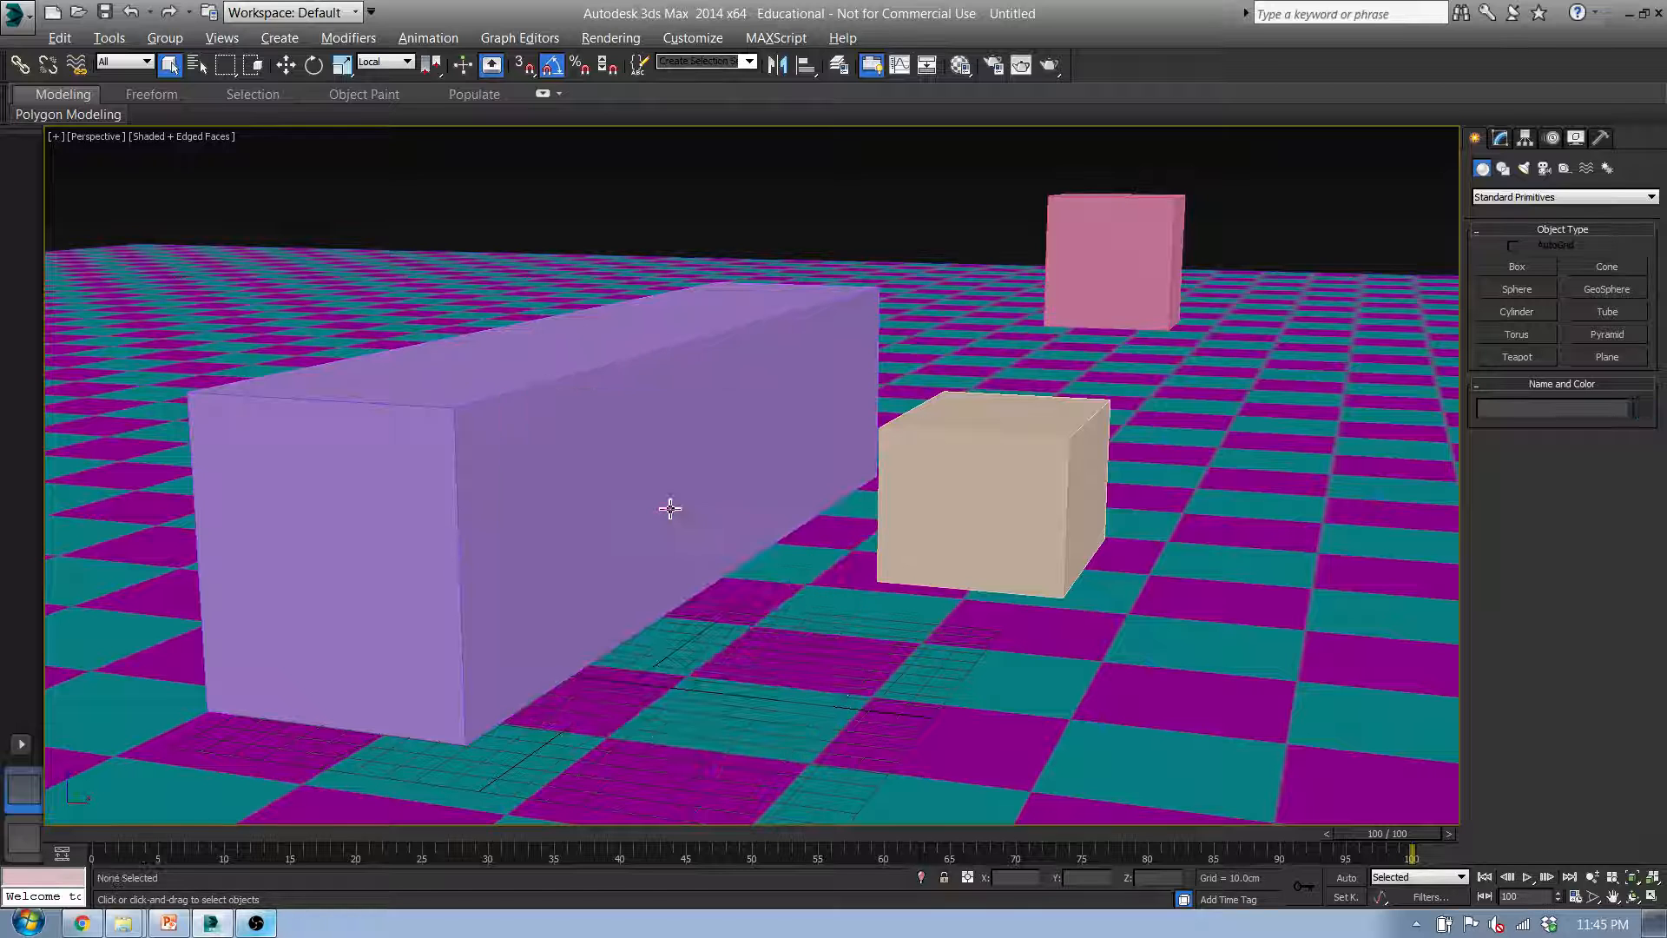
{"action": "left_click", "coordinate": [647, 469]}
{"action": "key", "text": "Delete"}
{"action": "key", "text": "Delete"}
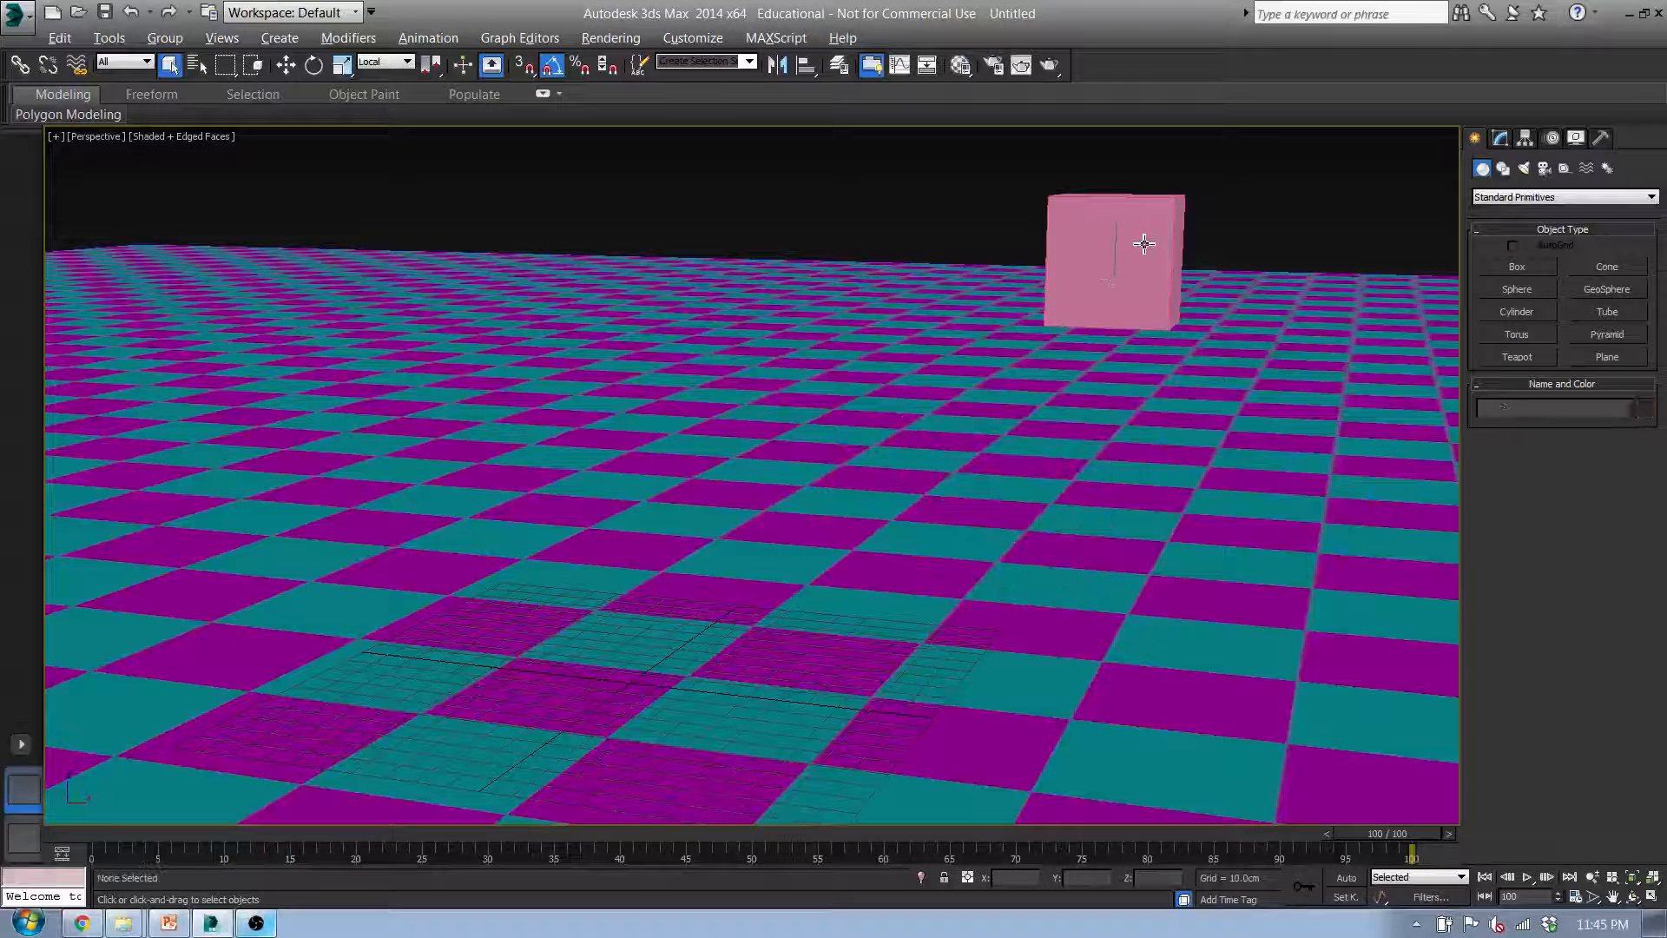
{"action": "left_click", "coordinate": [1143, 246]}
{"action": "key", "text": "Delete"}
{"action": "left_click", "coordinate": [1053, 335]}
{"action": "key", "text": "Delete"}
{"action": "middle_click_drag", "start_coordinate": [883, 533], "coordinate": [1121, 361]}
{"action": "scroll", "coordinate": [1009, 505], "scroll_direction": "up", "scroll_amount": 3}
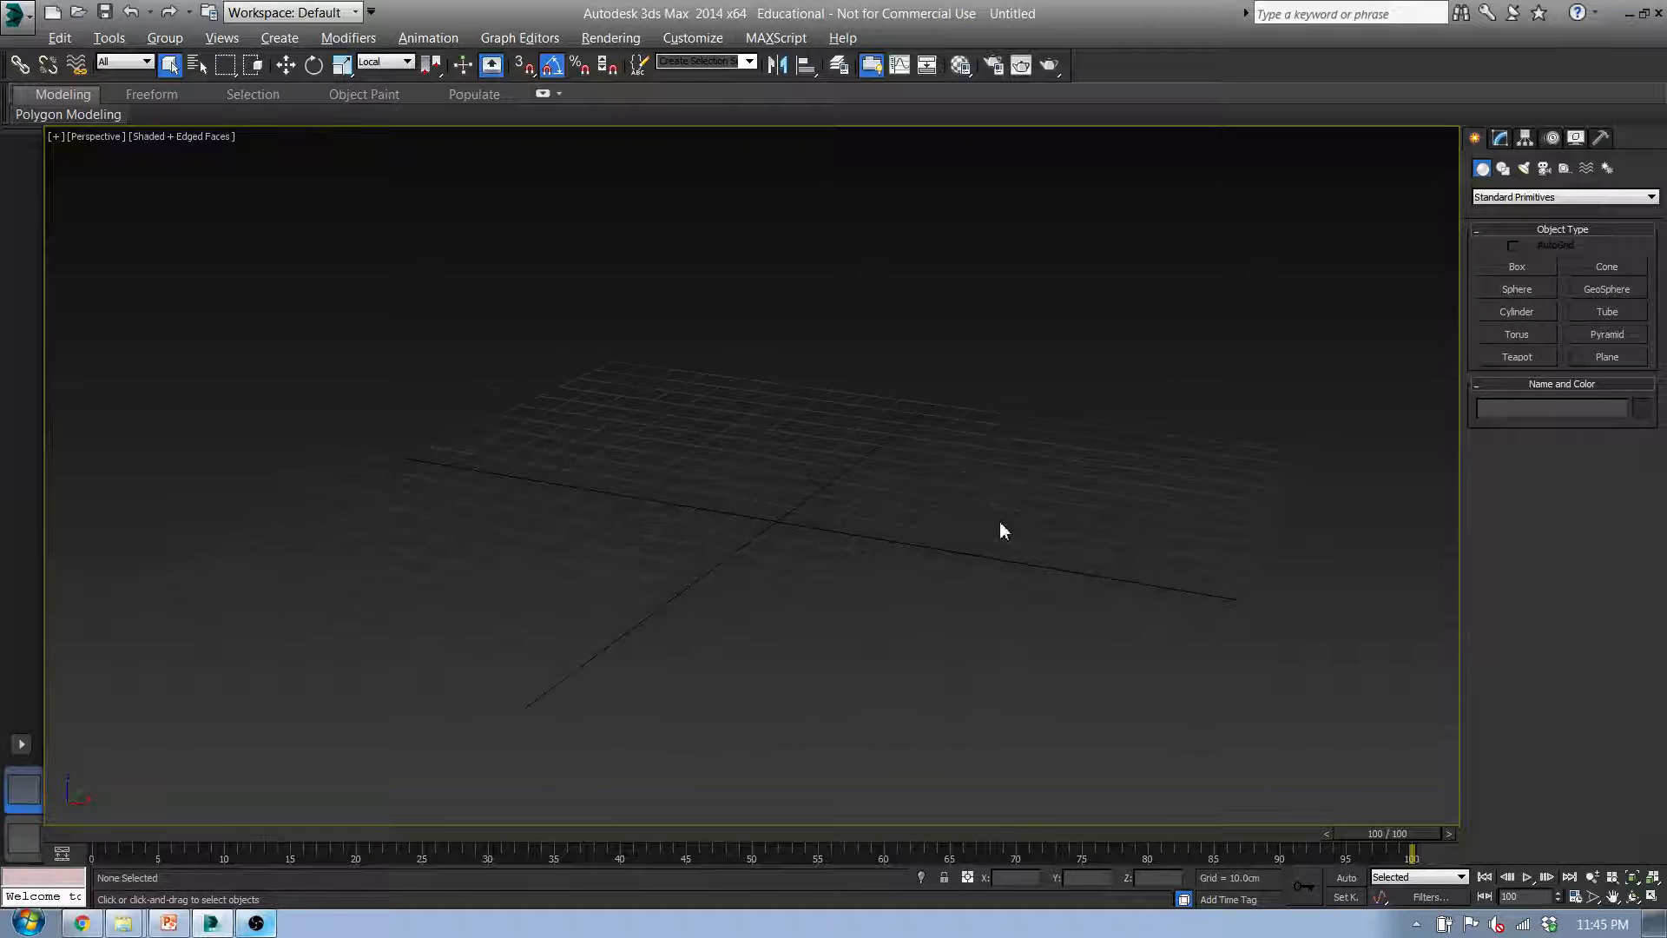
Examine the empty home grid in the Front and Left views at different zoom levels
{"action": "middle_click_drag", "start_coordinate": [998, 525], "coordinate": [989, 454]}
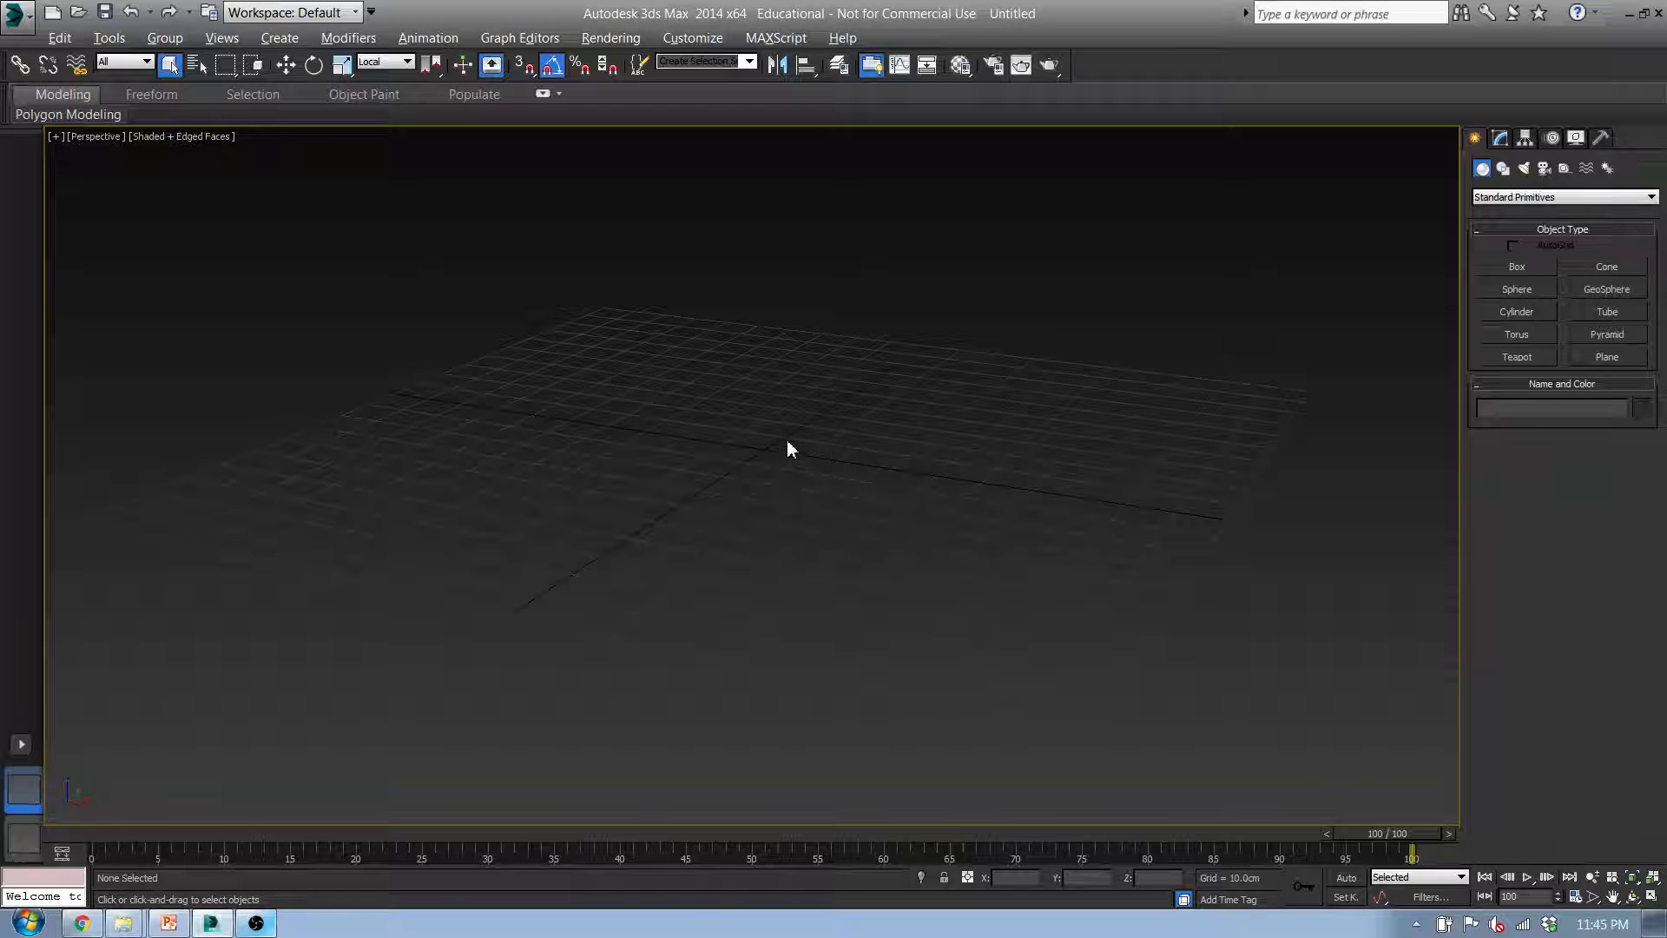
{"action": "middle_click_drag", "start_coordinate": [784, 446], "coordinate": [776, 483]}
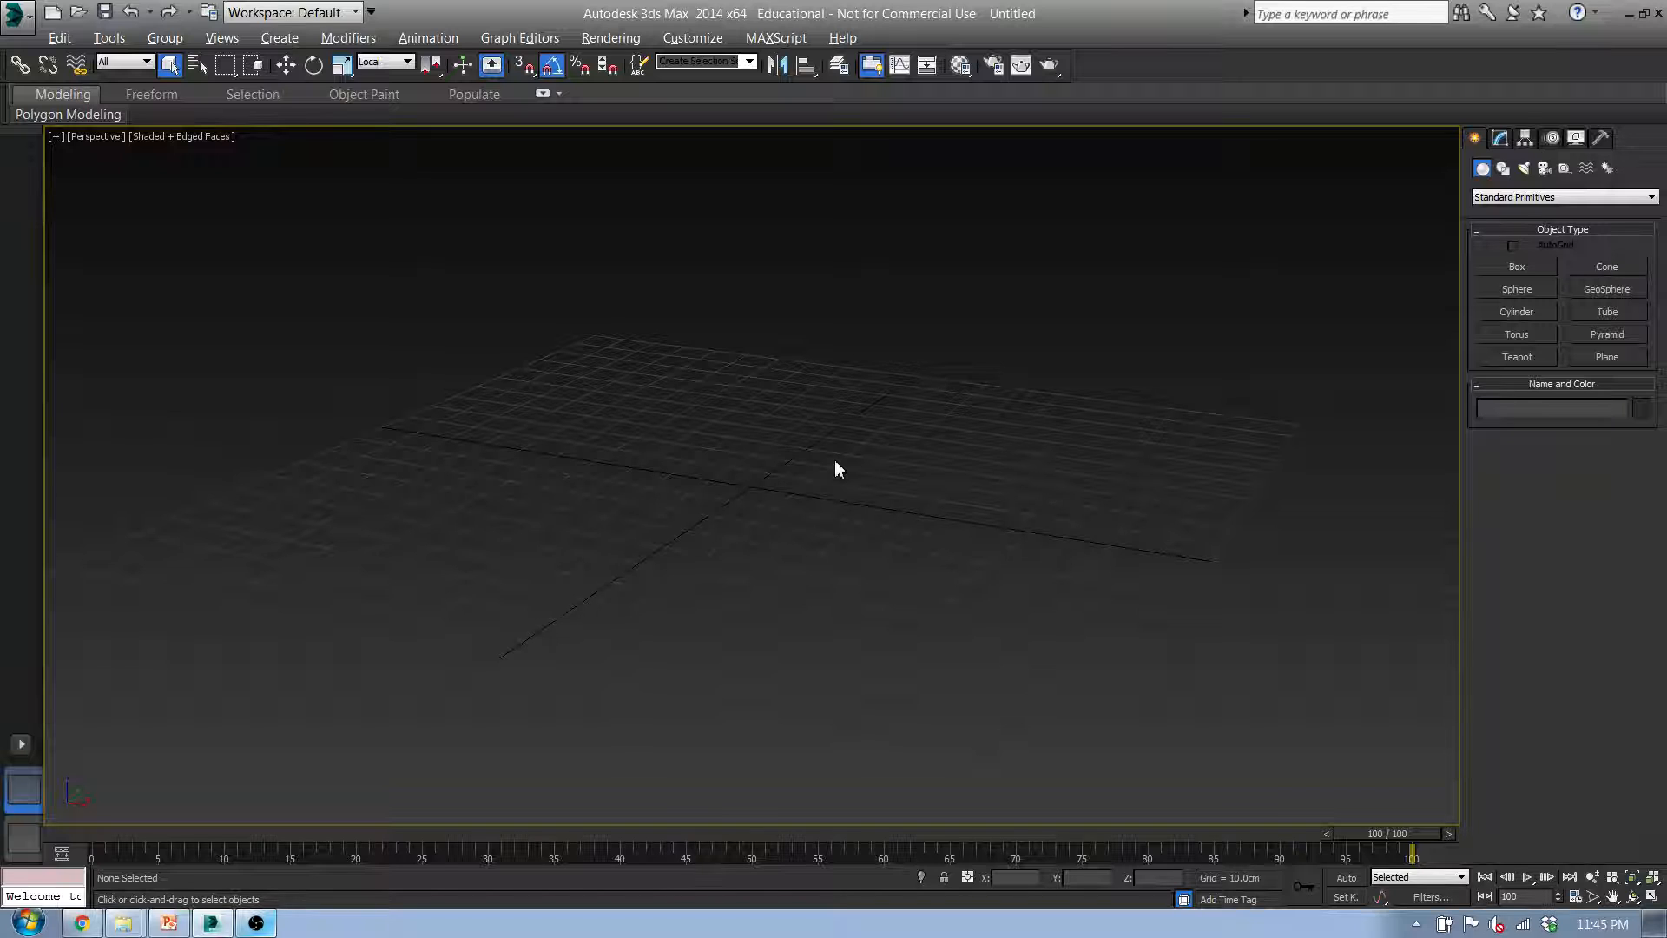
{"action": "key", "text": "g"}
{"action": "key", "text": "f"}
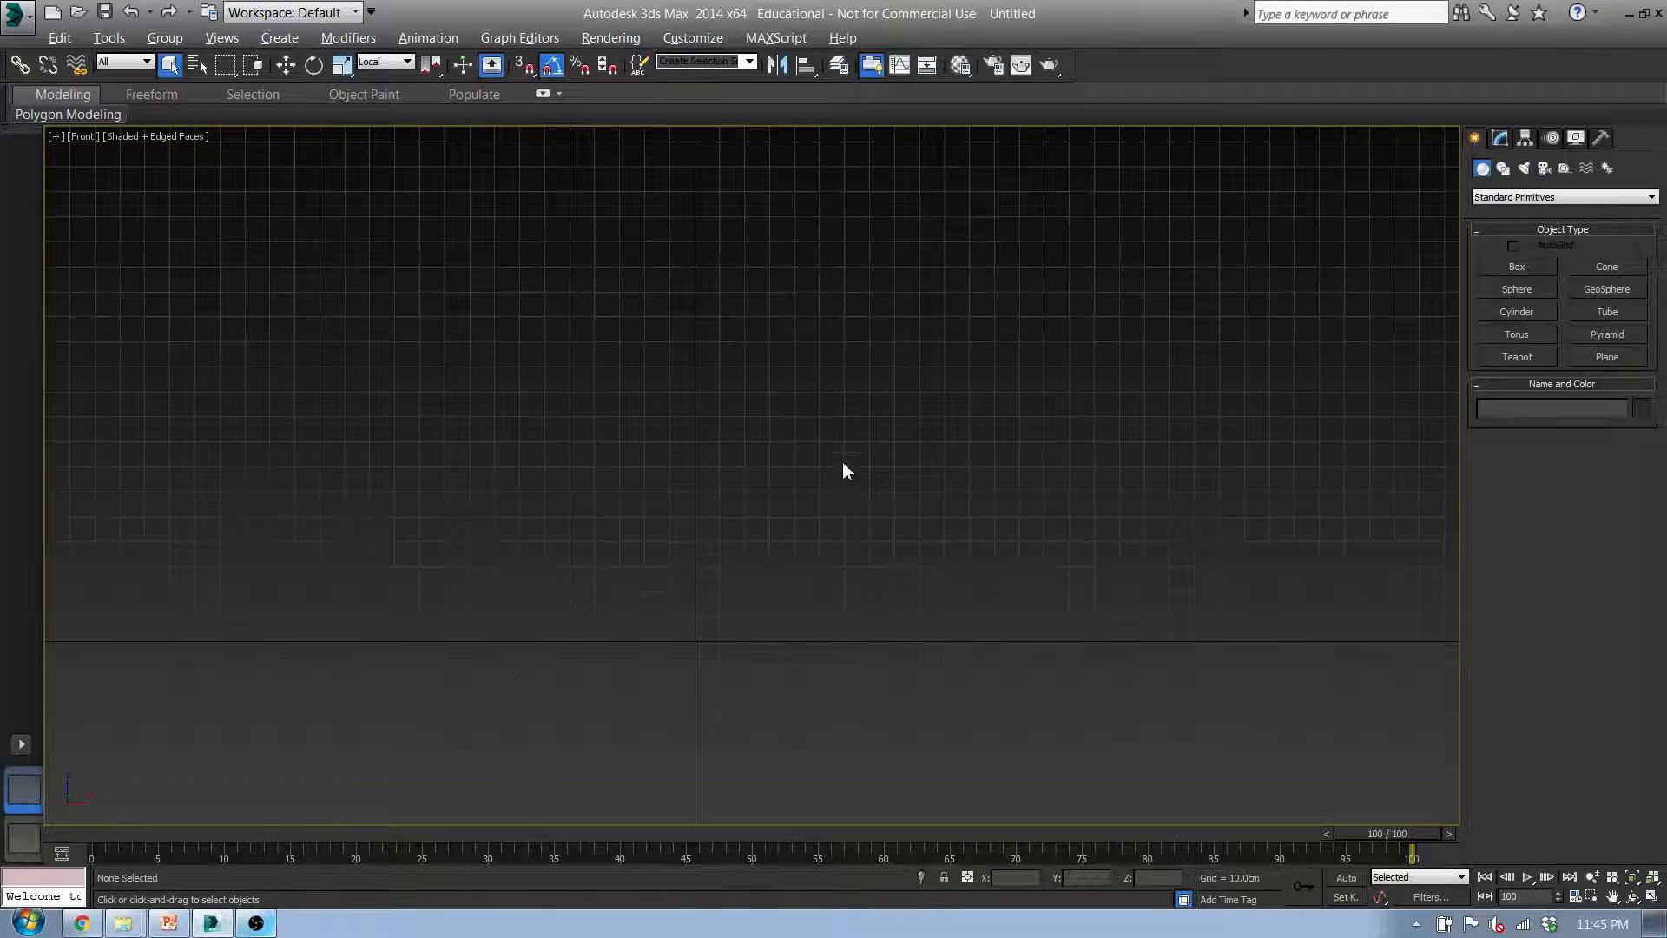
{"action": "middle_click_drag", "start_coordinate": [842, 469], "coordinate": [957, 300]}
{"action": "scroll", "coordinate": [875, 438], "scroll_direction": "down", "scroll_amount": 5}
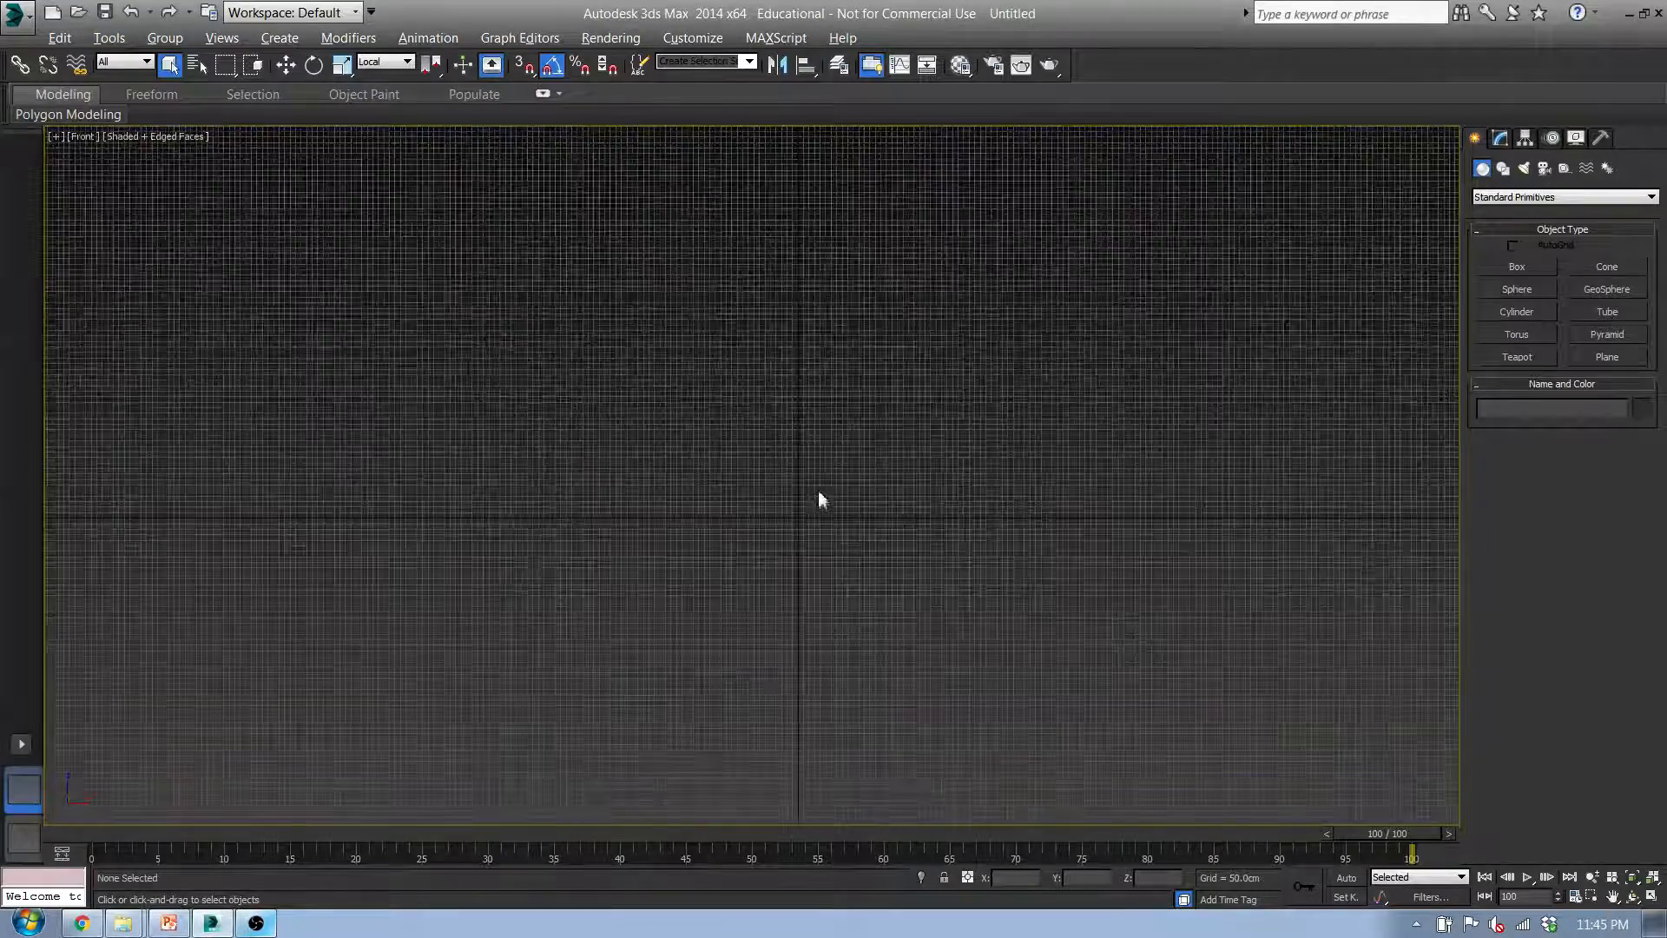
{"action": "scroll", "coordinate": [817, 499], "scroll_direction": "up", "scroll_amount": 5}
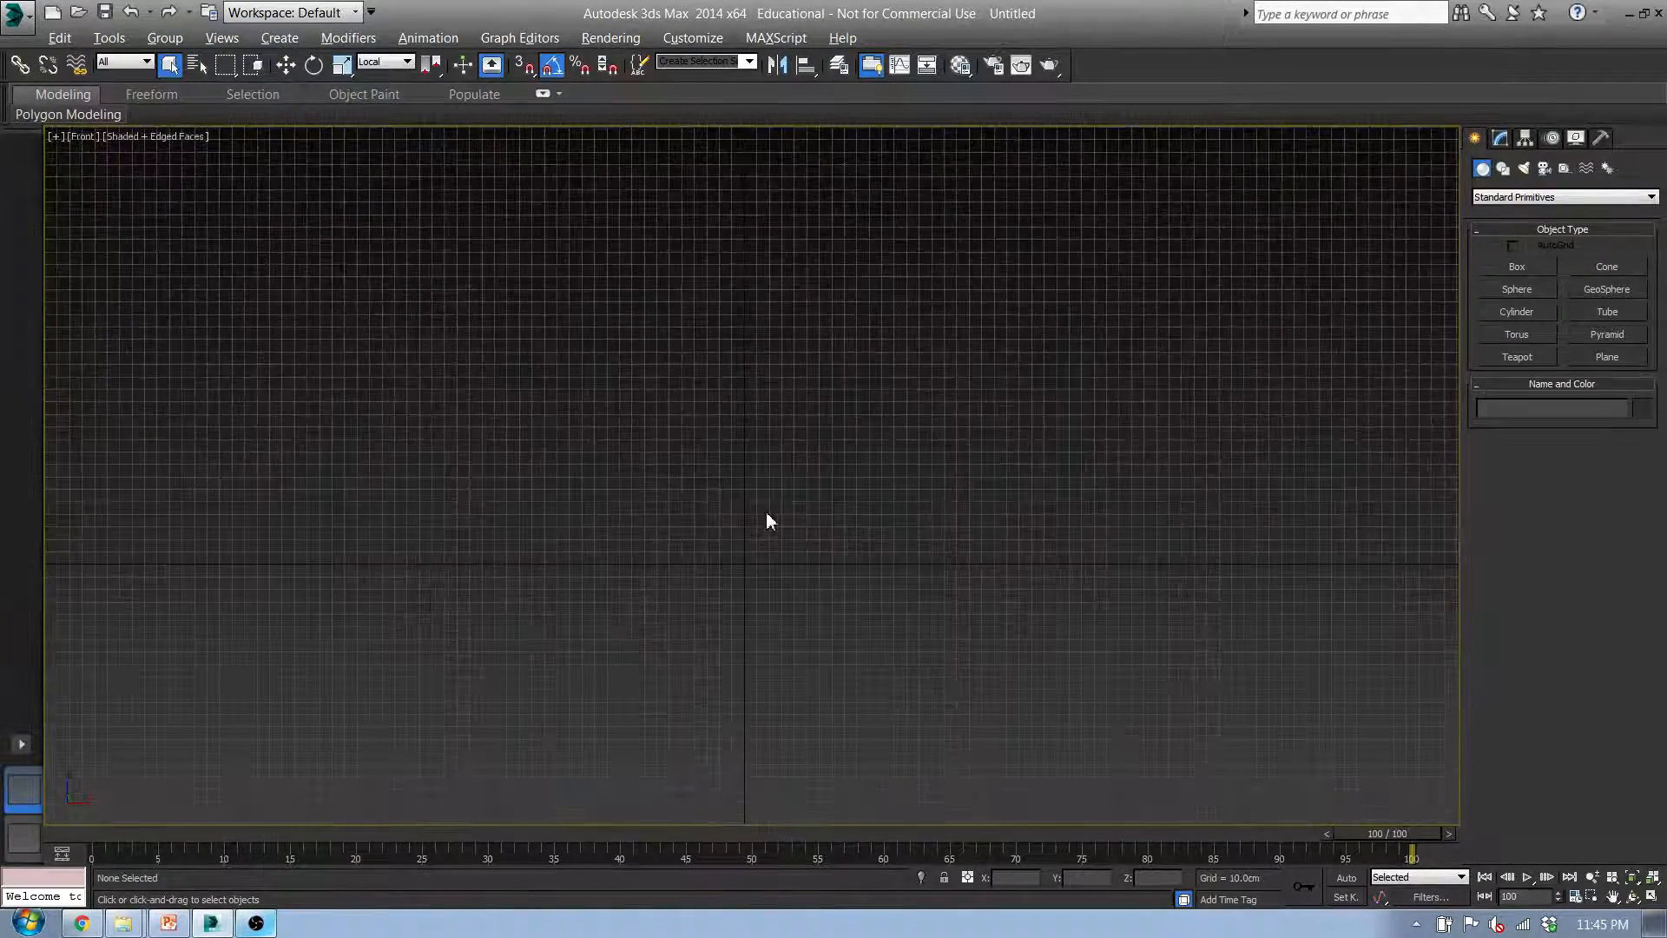
{"action": "key", "text": "l"}
{"action": "middle_click_drag", "start_coordinate": [766, 517], "coordinate": [925, 580]}
{"action": "key", "text": "f"}
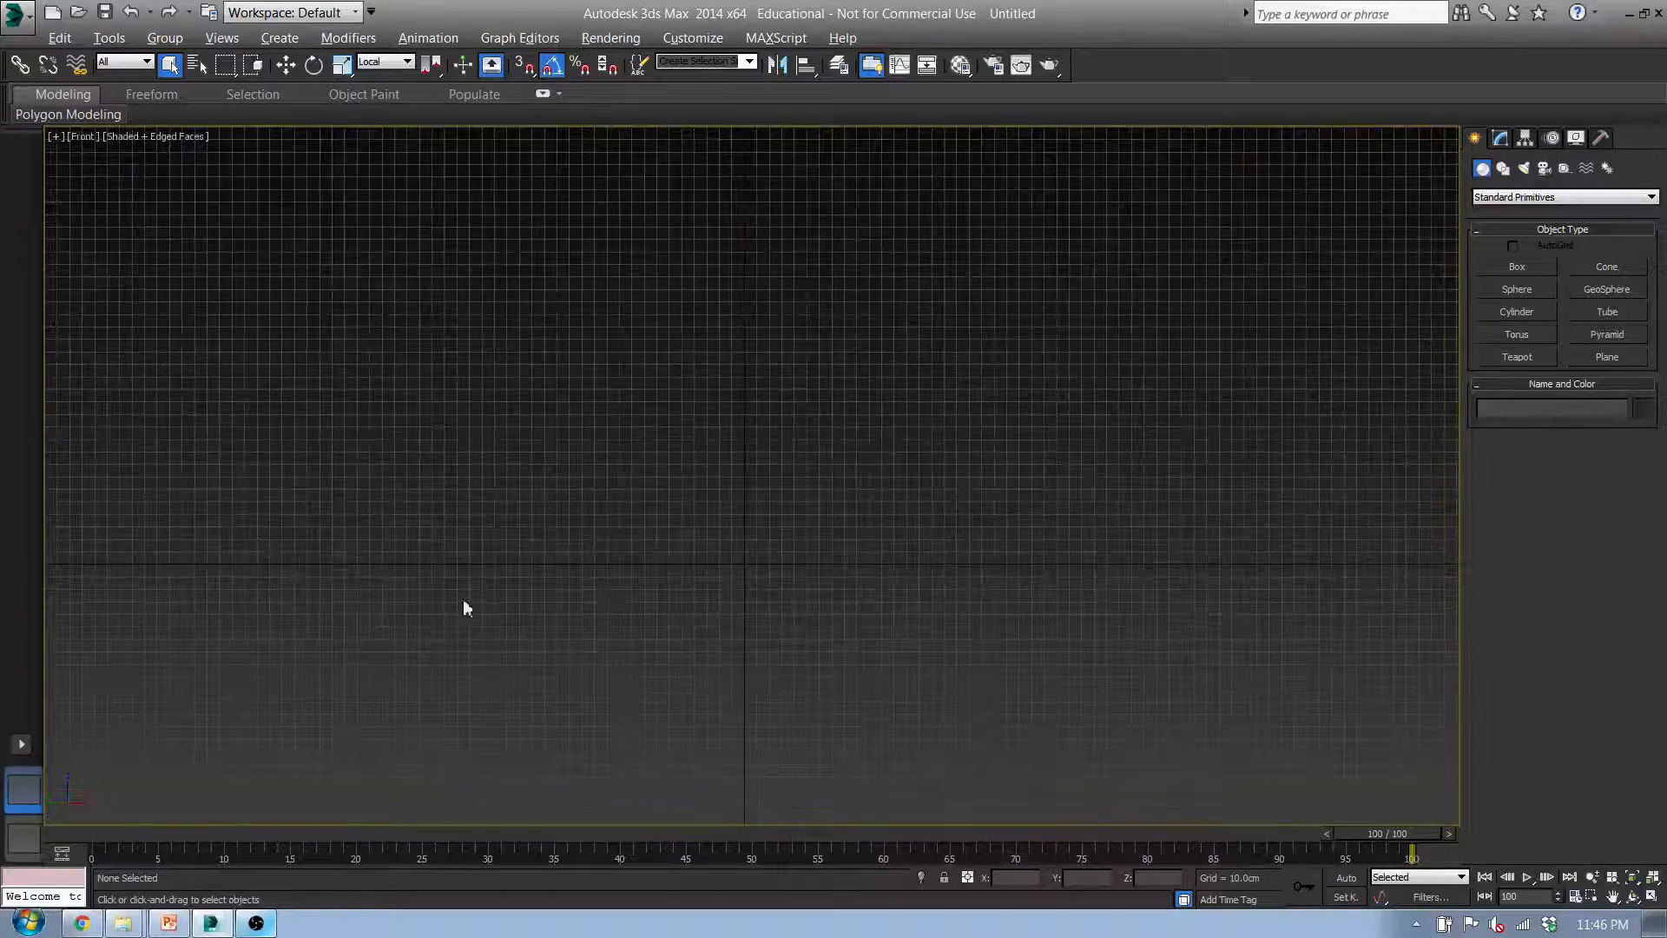
{"action": "middle_click_drag", "start_coordinate": [764, 535], "coordinate": [699, 534]}
{"action": "scroll", "coordinate": [700, 544], "scroll_direction": "down", "scroll_amount": 4}
{"action": "scroll", "coordinate": [700, 547], "scroll_direction": "up", "scroll_amount": 1}
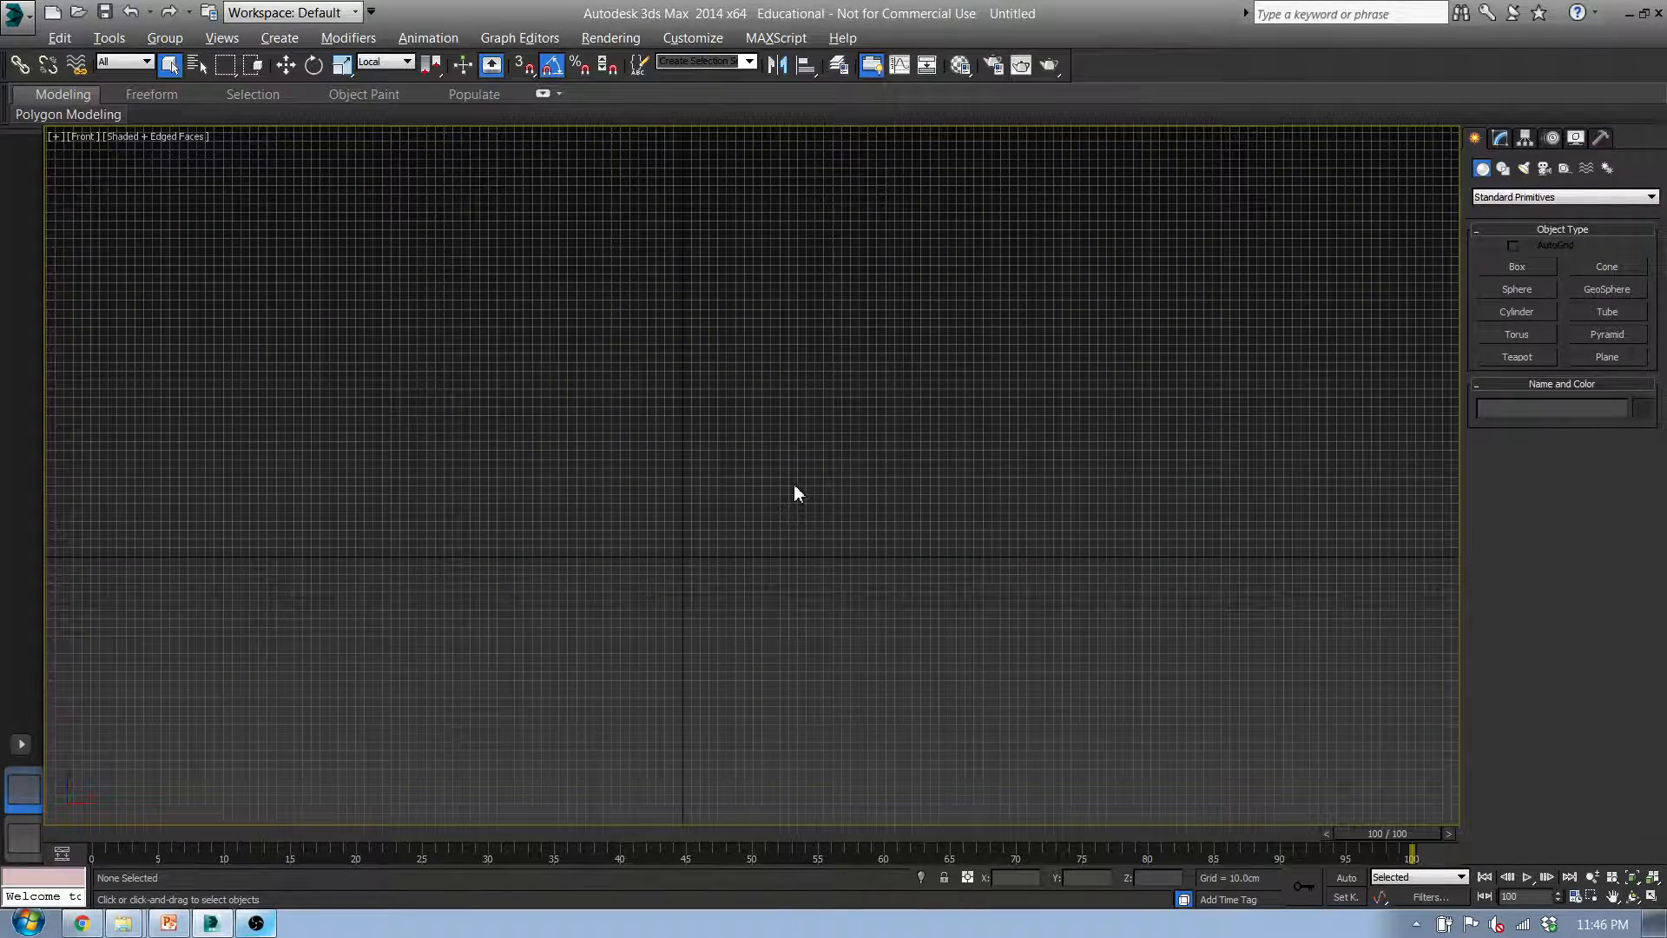
Orbit the Front view into an angled Orthographic view of the grid and compare it with the Perspective view
{"action": "middle_click_drag", "start_coordinate": [794, 484], "coordinate": [776, 501], "text": "alt"}
{"action": "scroll", "coordinate": [779, 499], "scroll_direction": "down", "scroll_amount": 9}
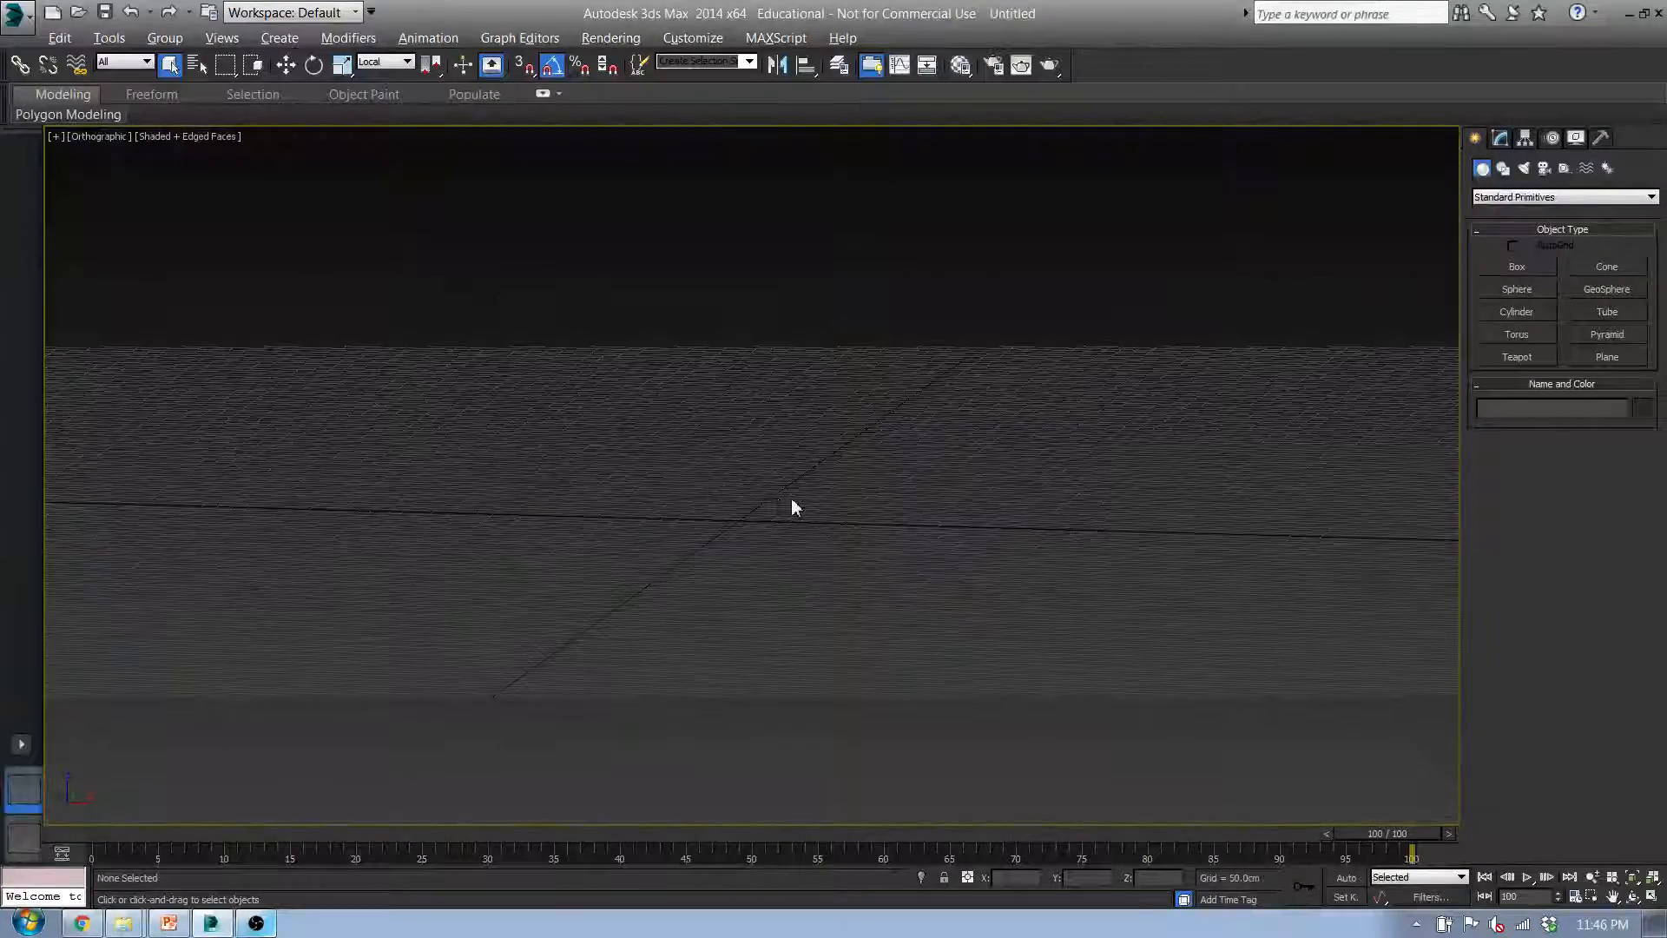
{"action": "scroll", "coordinate": [769, 482], "scroll_direction": "up", "scroll_amount": 1}
{"action": "scroll", "coordinate": [781, 481], "scroll_direction": "down", "scroll_amount": 2}
{"action": "scroll", "coordinate": [781, 491], "scroll_direction": "up", "scroll_amount": 6}
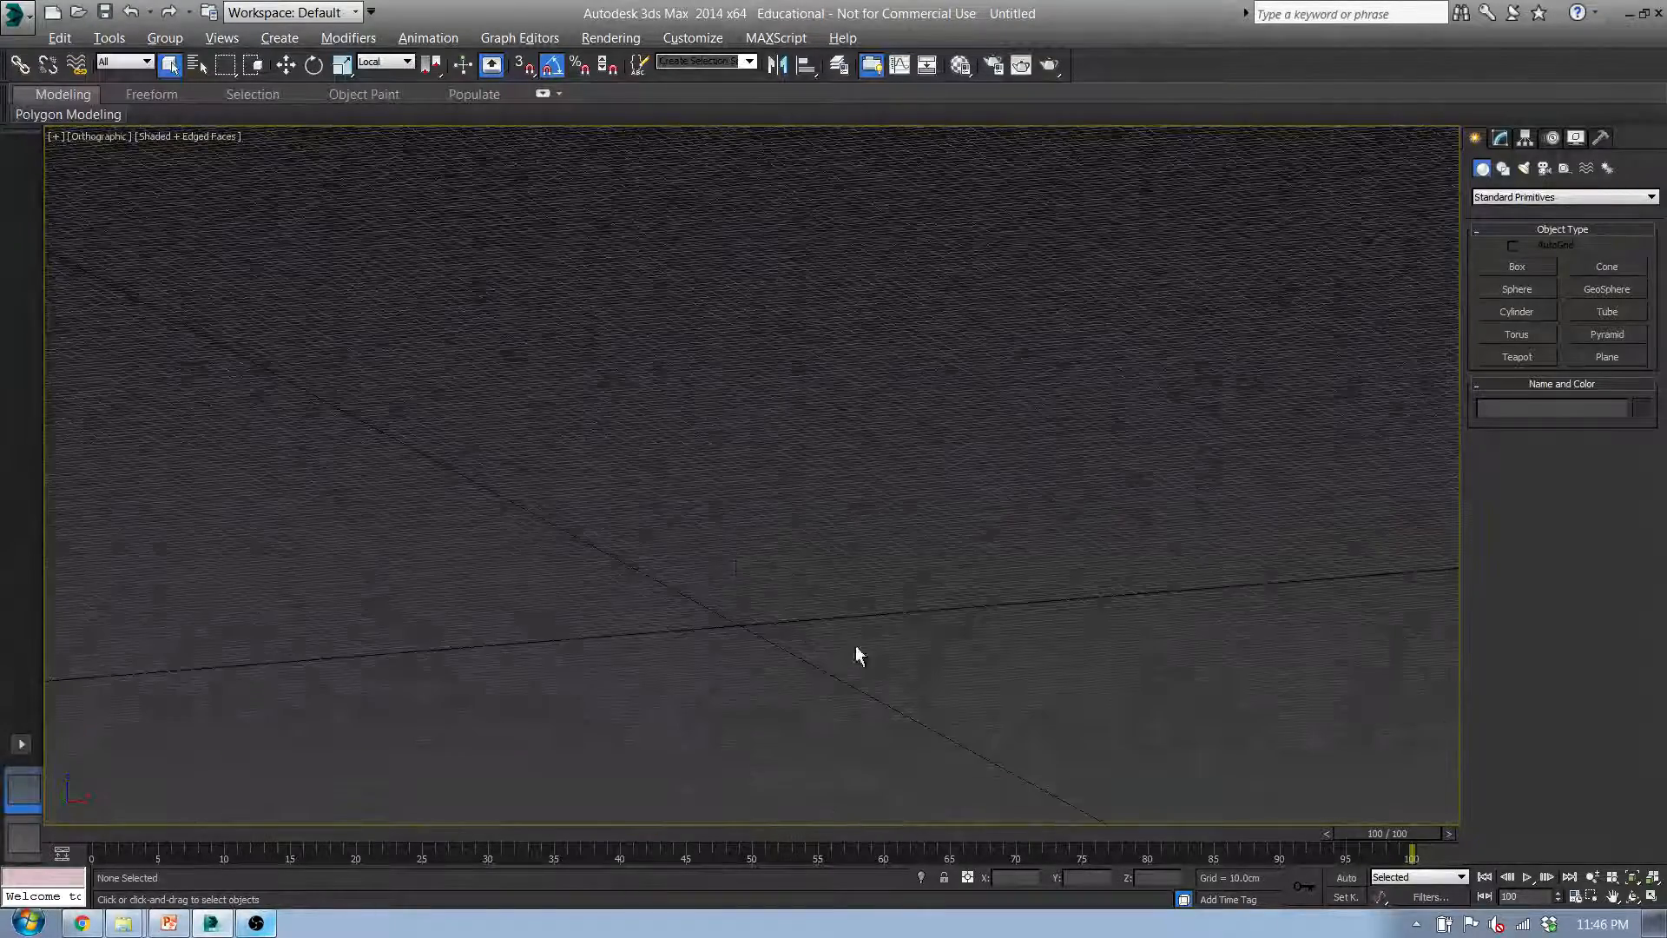
{"action": "middle_click_drag", "start_coordinate": [856, 655], "coordinate": [785, 646], "text": "alt"}
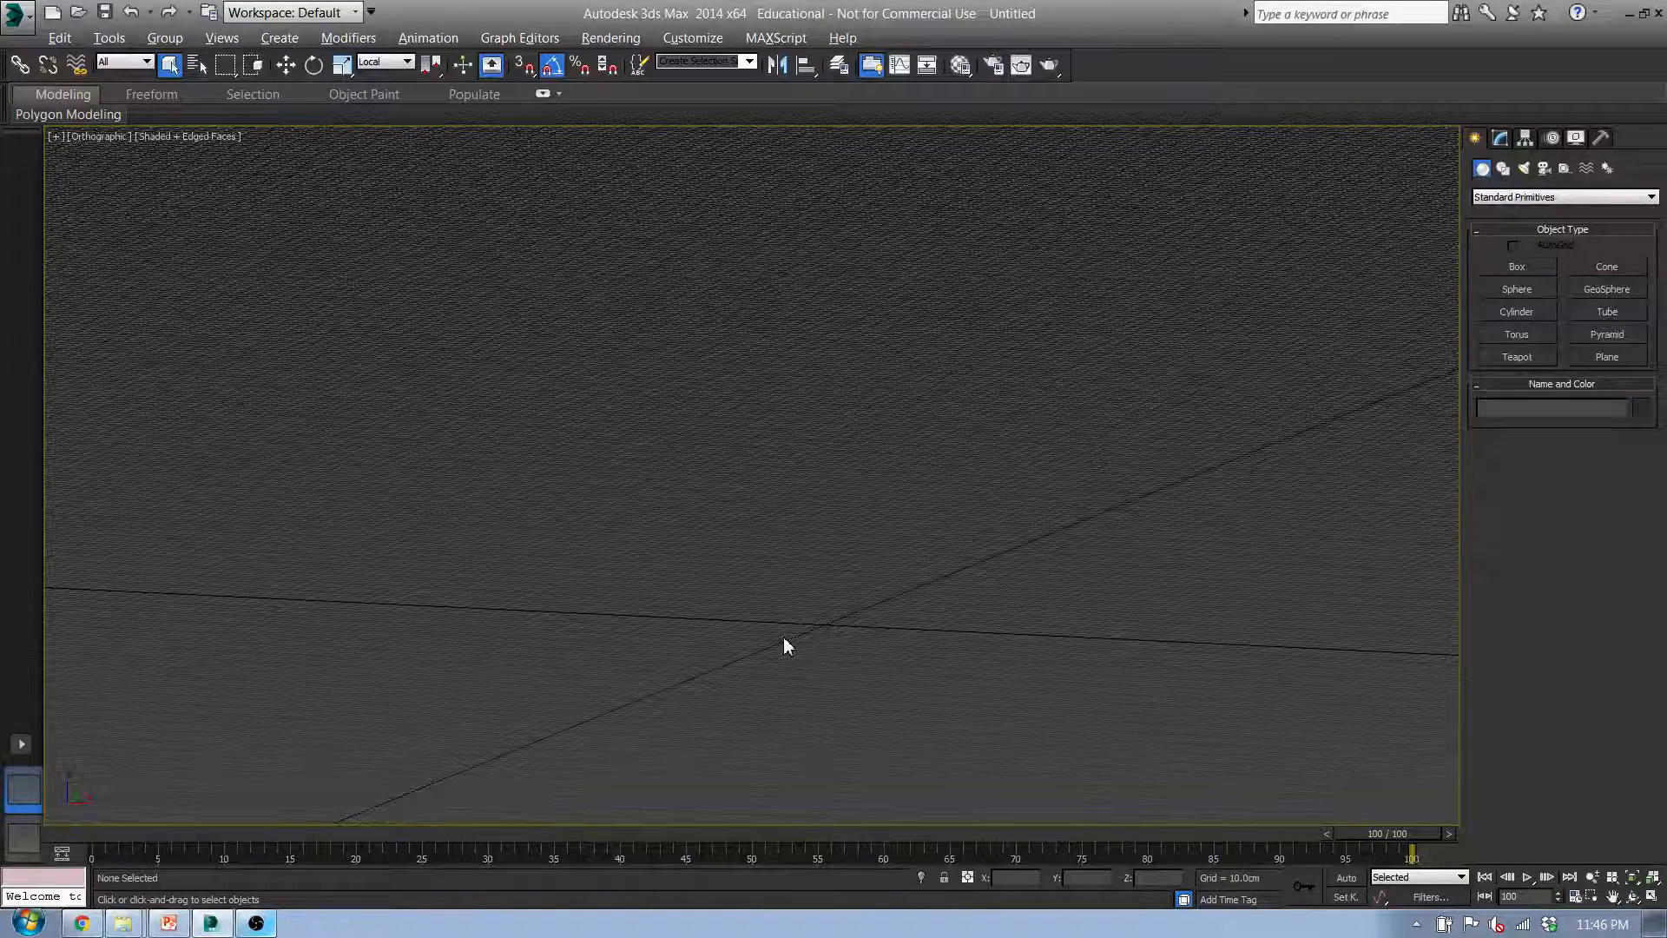
{"action": "key", "text": "p"}
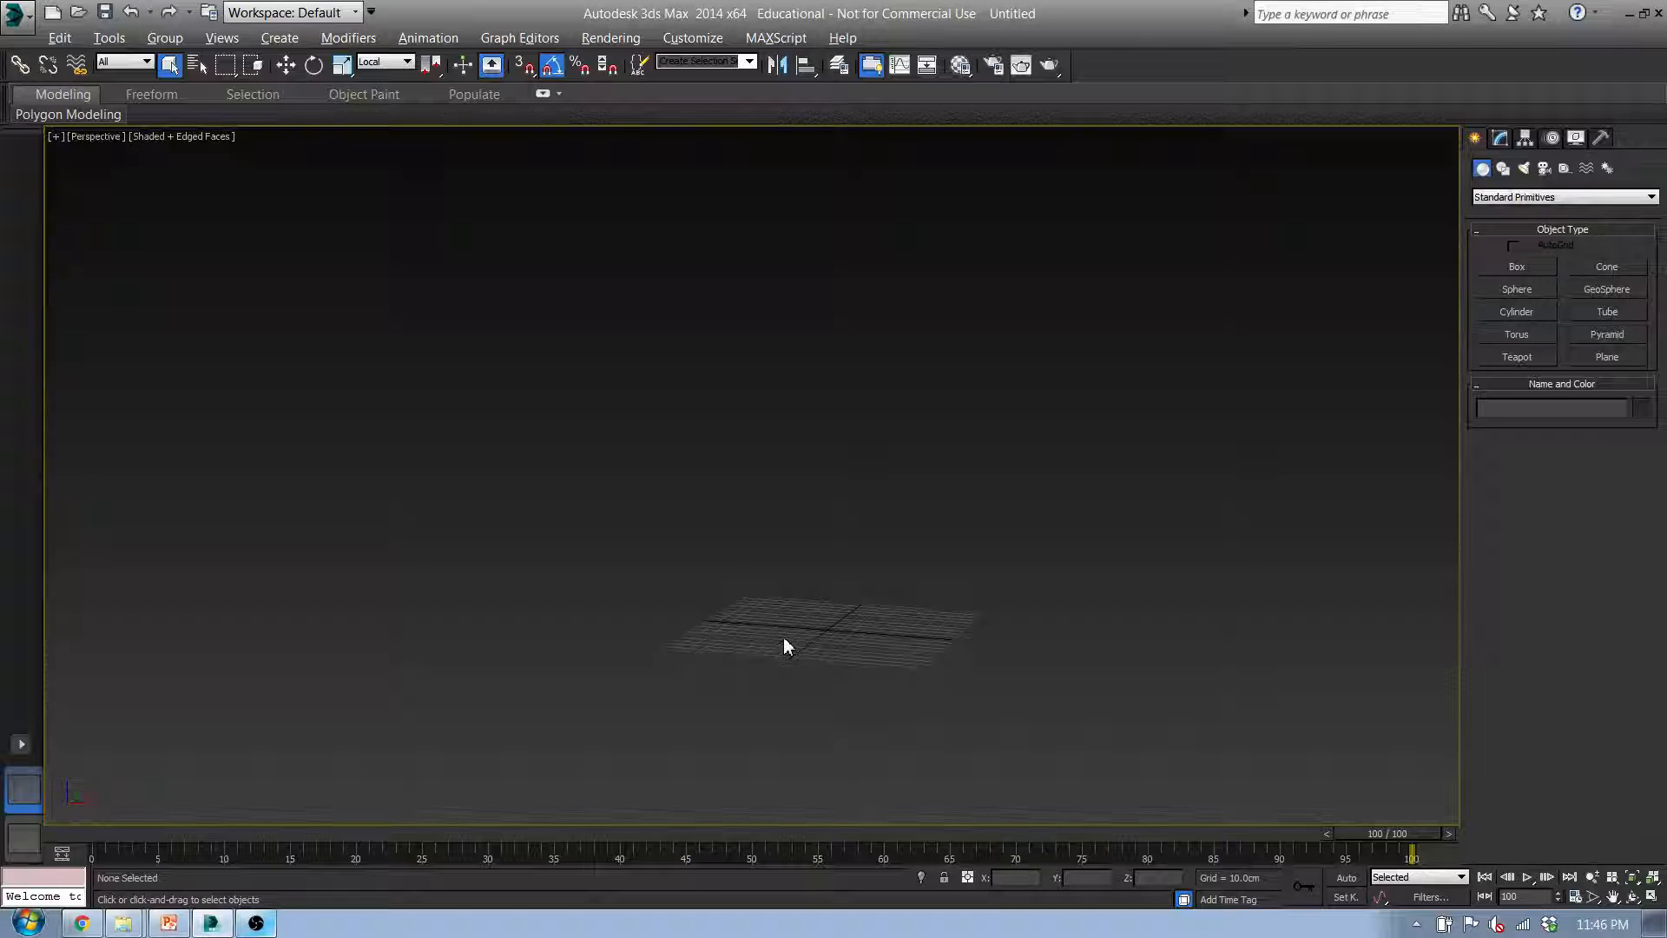
{"action": "middle_click_drag", "start_coordinate": [765, 622], "coordinate": [745, 491]}
{"action": "scroll", "coordinate": [731, 583], "scroll_direction": "up", "scroll_amount": 6}
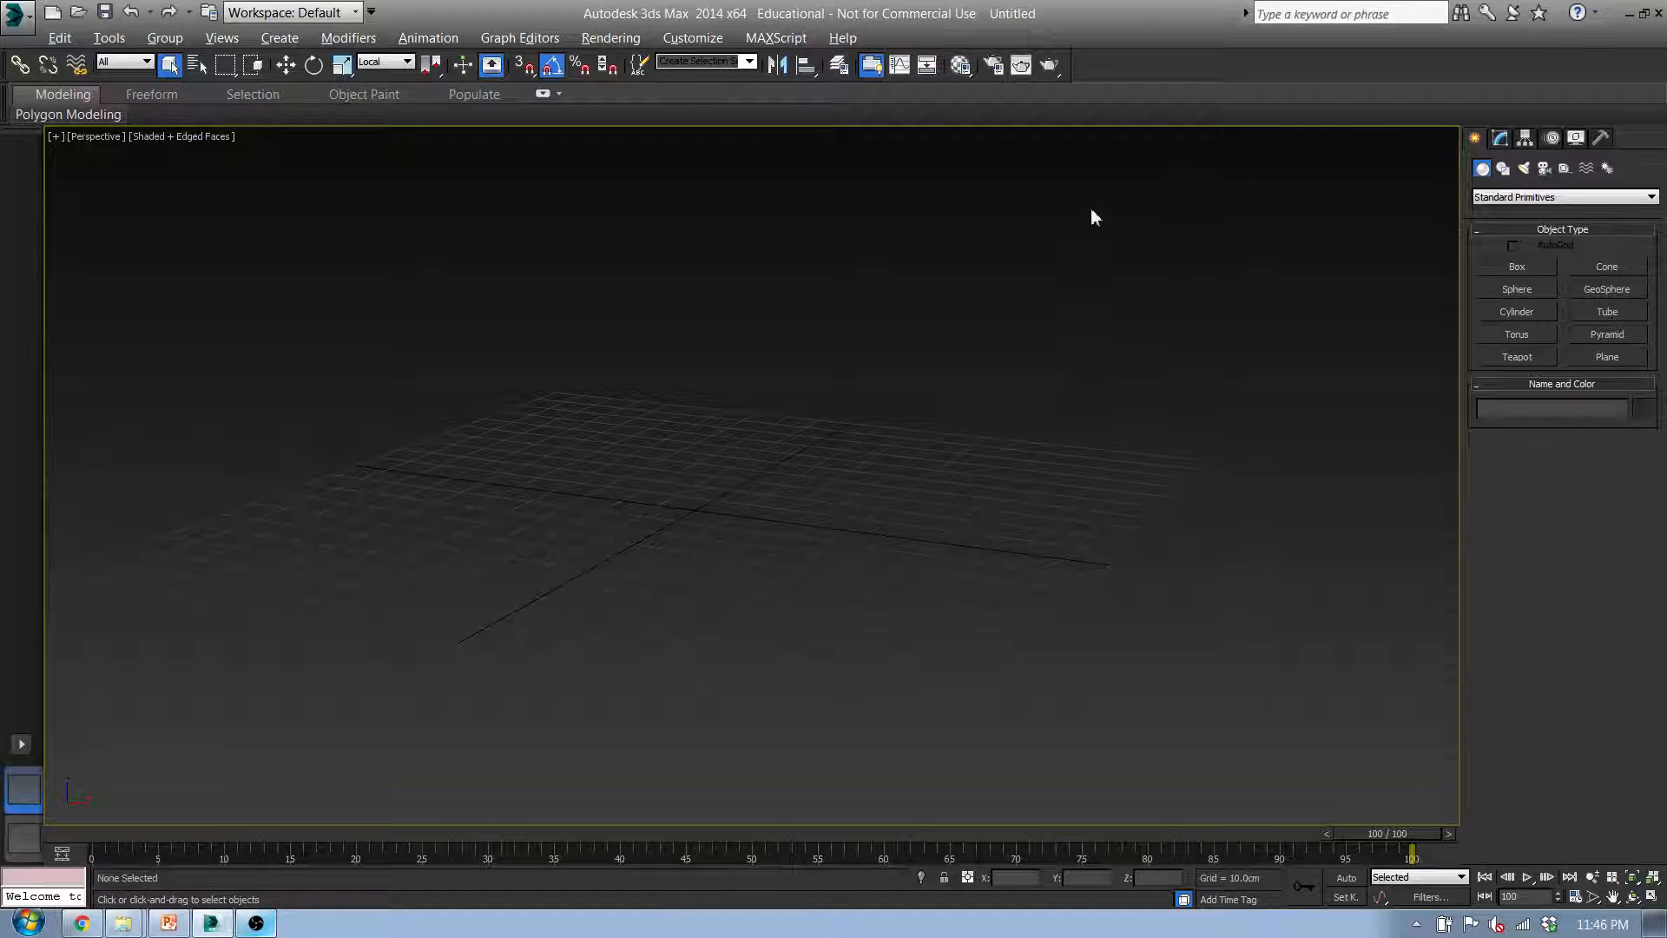
Create a sphere with a radius of about 45 cm near the grid's centre in the Perspective view
{"action": "middle_click_drag", "start_coordinate": [832, 506], "coordinate": [678, 588]}
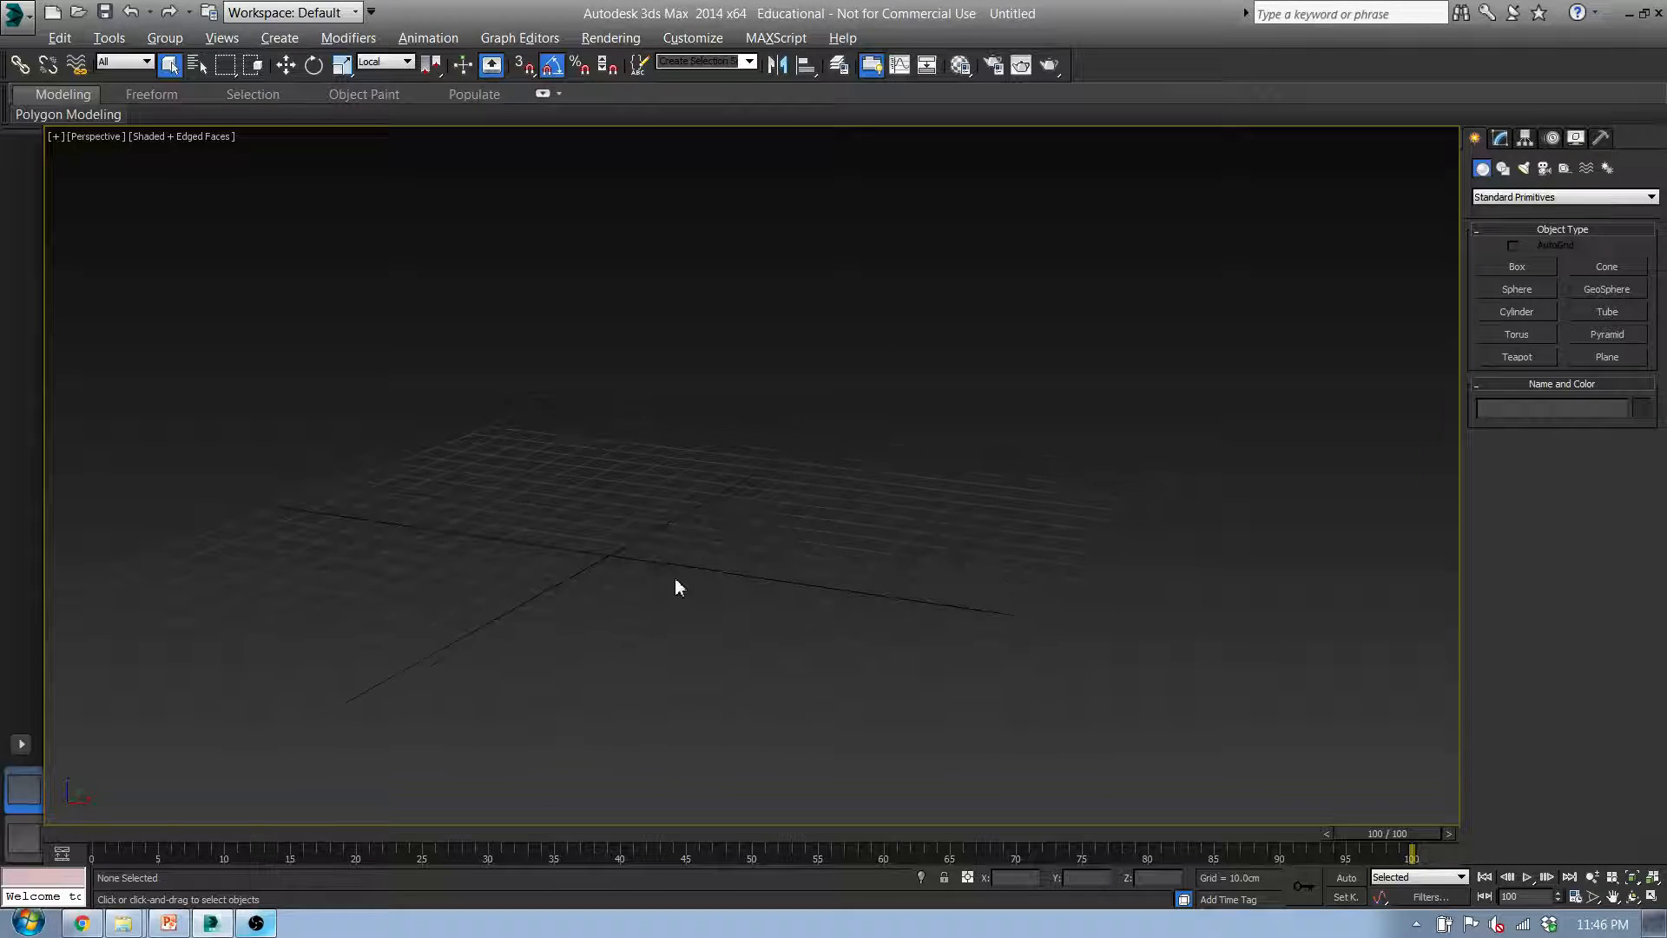
{"action": "left_click", "coordinate": [1517, 290]}
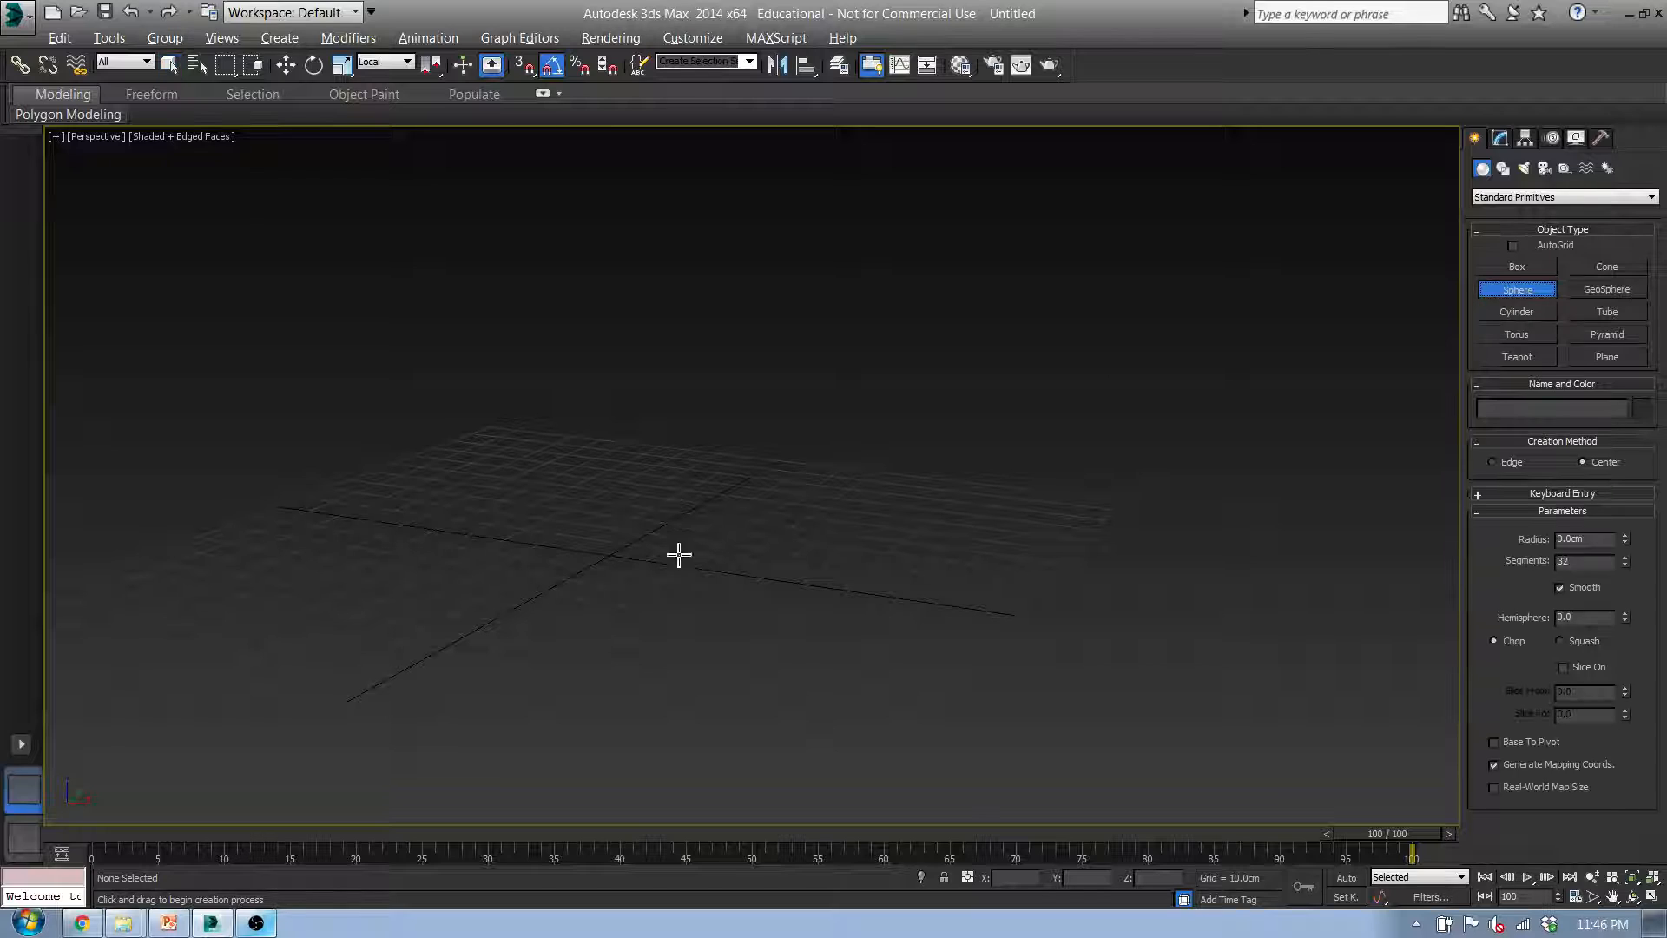
{"action": "left_click_drag", "start_coordinate": [631, 500], "coordinate": [655, 545]}
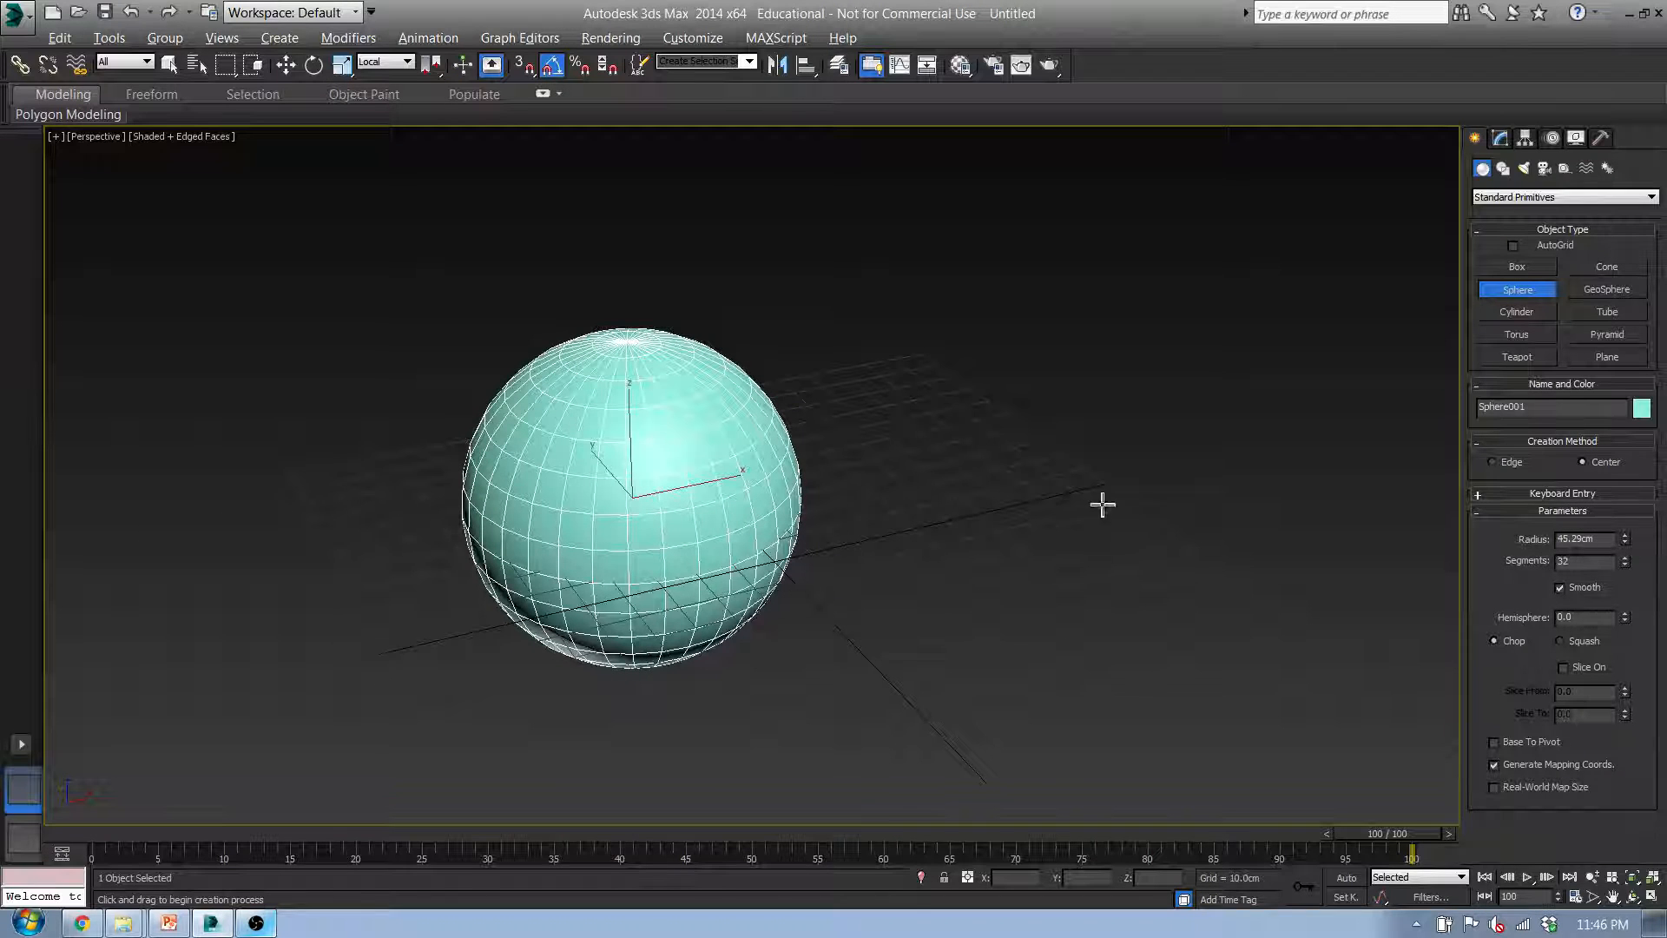
{"action": "middle_click_drag", "start_coordinate": [1102, 504], "coordinate": [912, 539]}
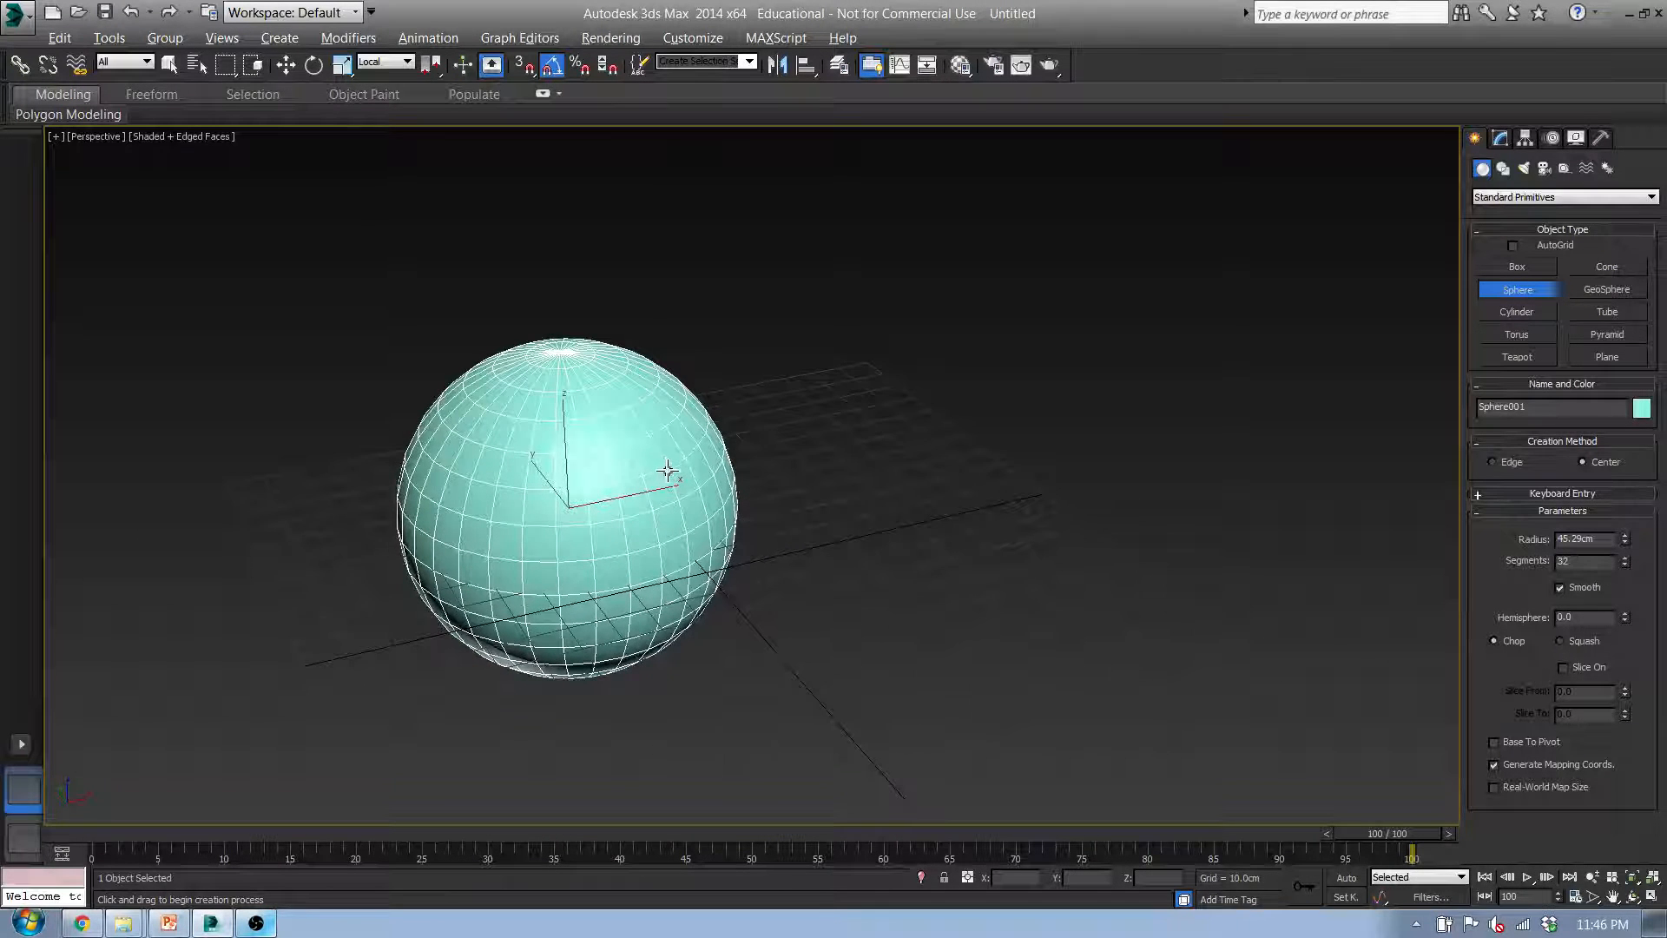
{"action": "middle_click_drag", "start_coordinate": [667, 470], "coordinate": [473, 529], "text": "alt"}
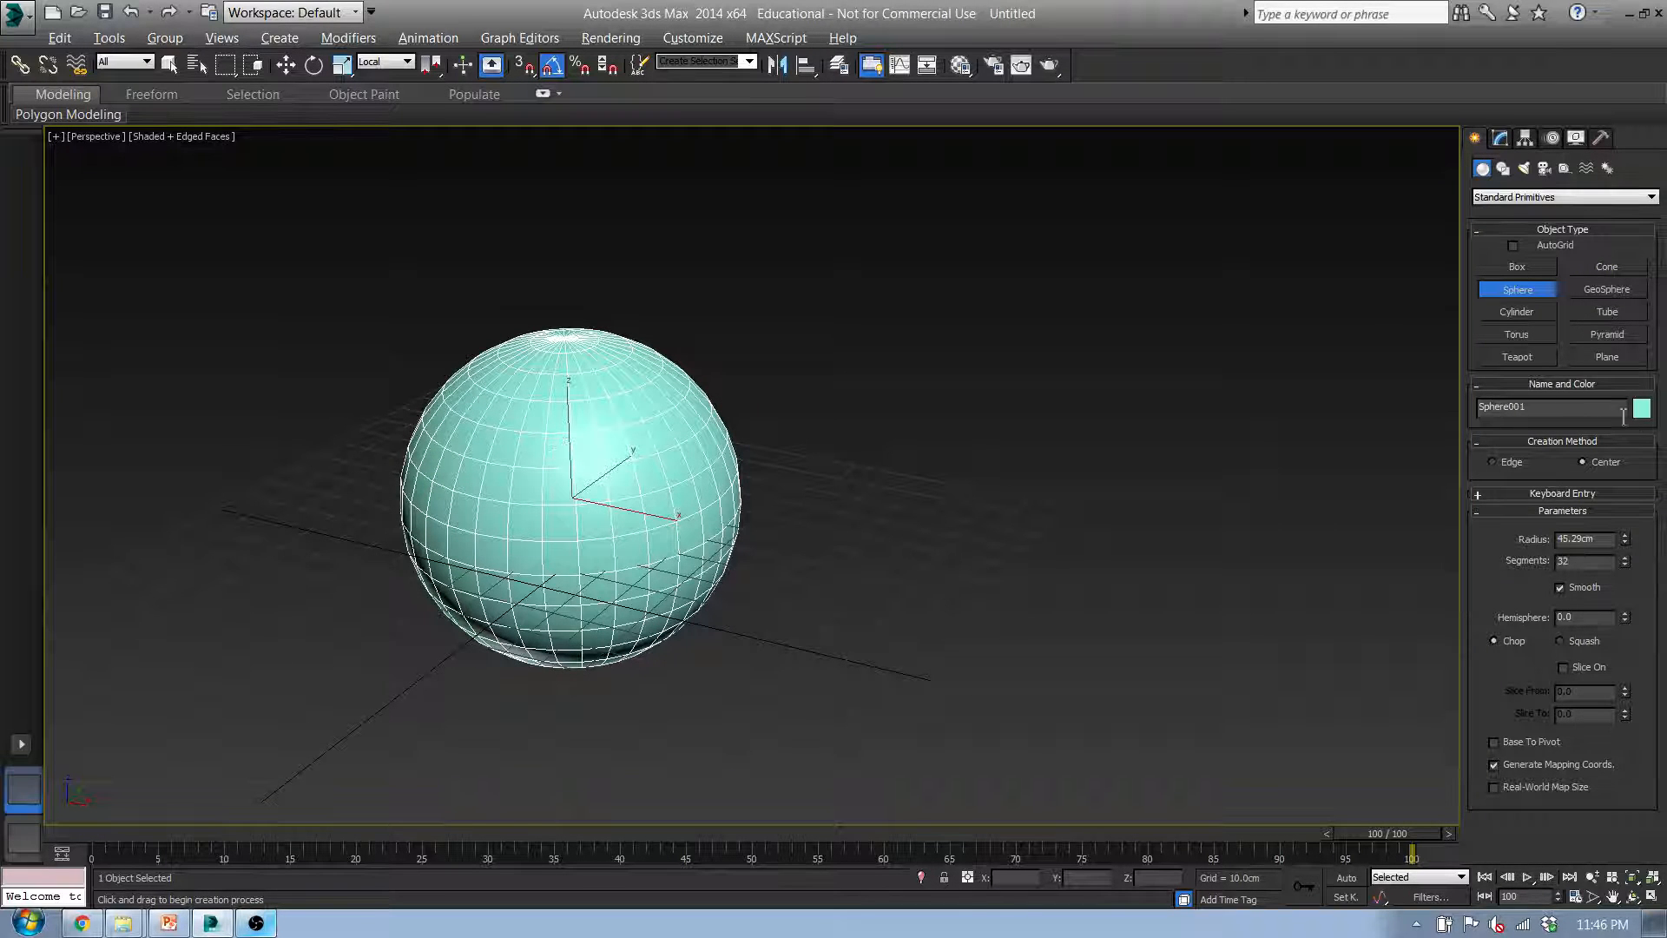
View the object color palette for the sphere and dismiss it
{"action": "left_click", "coordinate": [1641, 408]}
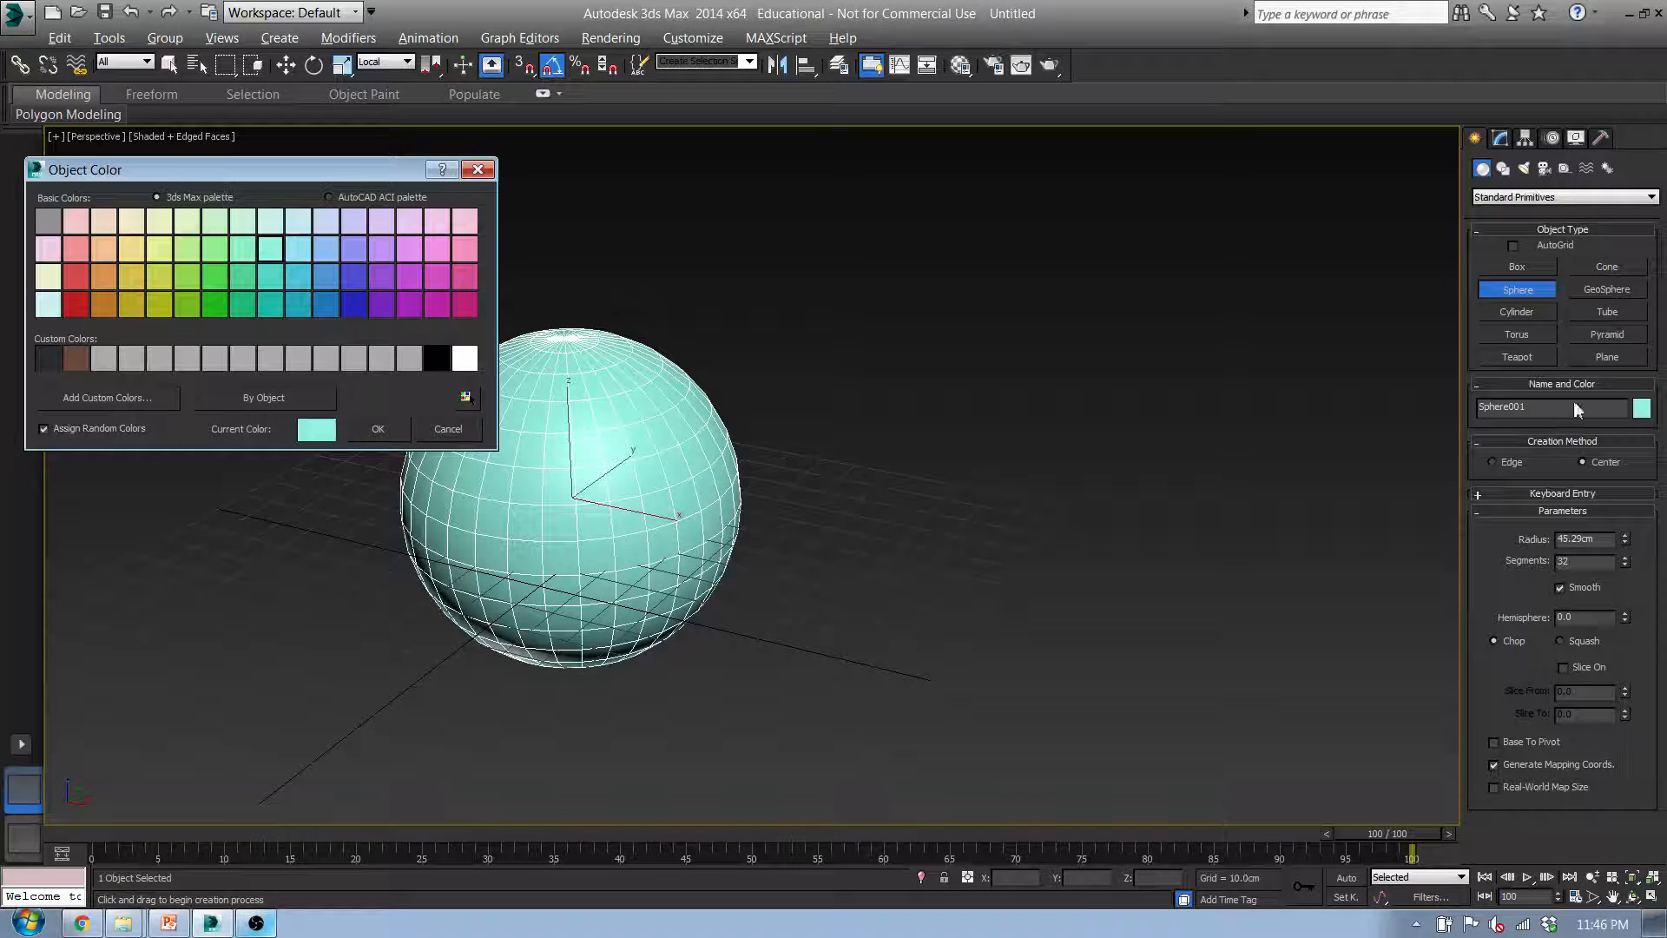
{"action": "left_click", "coordinate": [477, 169]}
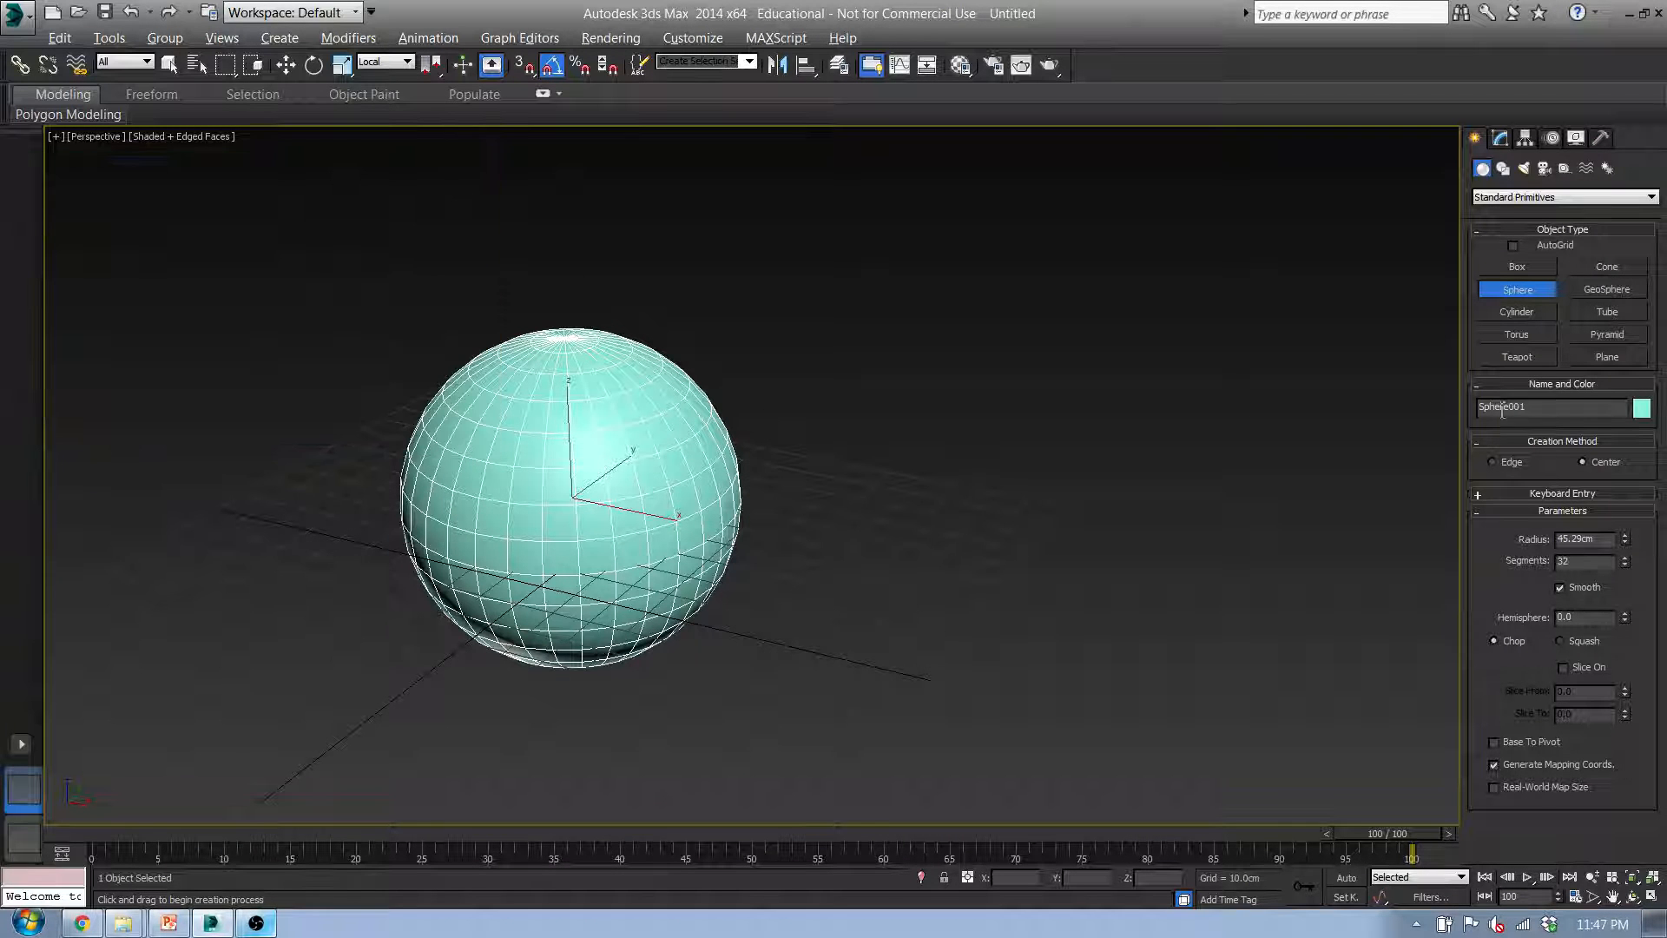
{"action": "left_click", "coordinate": [1639, 410]}
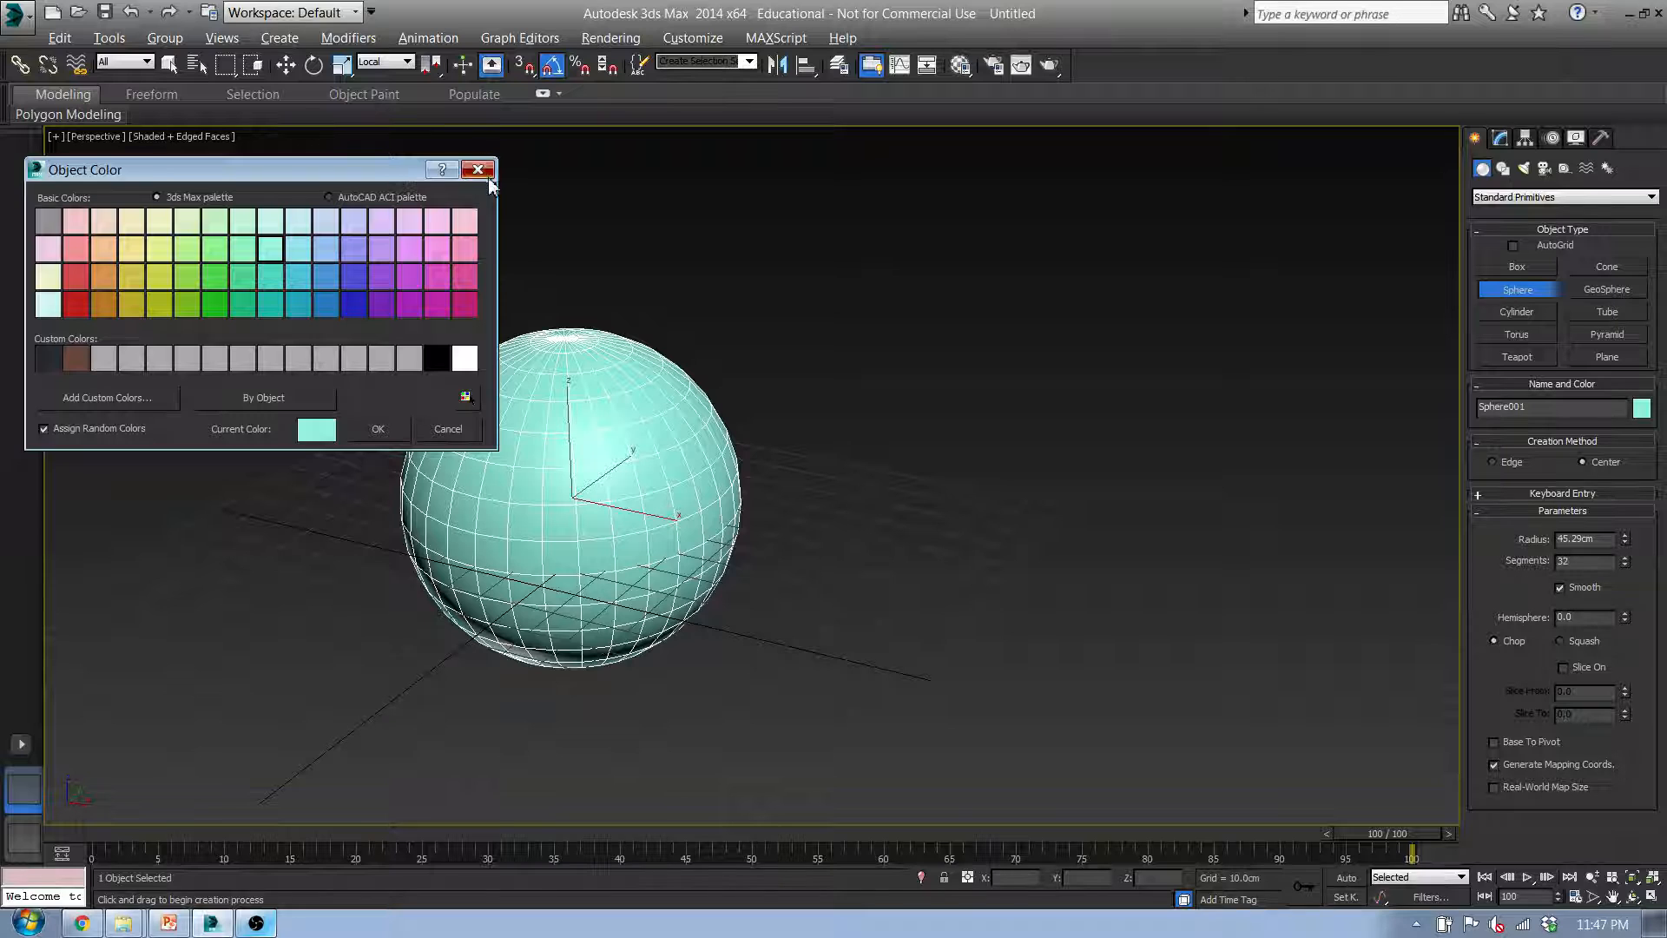
{"action": "left_click", "coordinate": [478, 169]}
{"action": "middle_click_drag", "start_coordinate": [659, 456], "coordinate": [685, 432]}
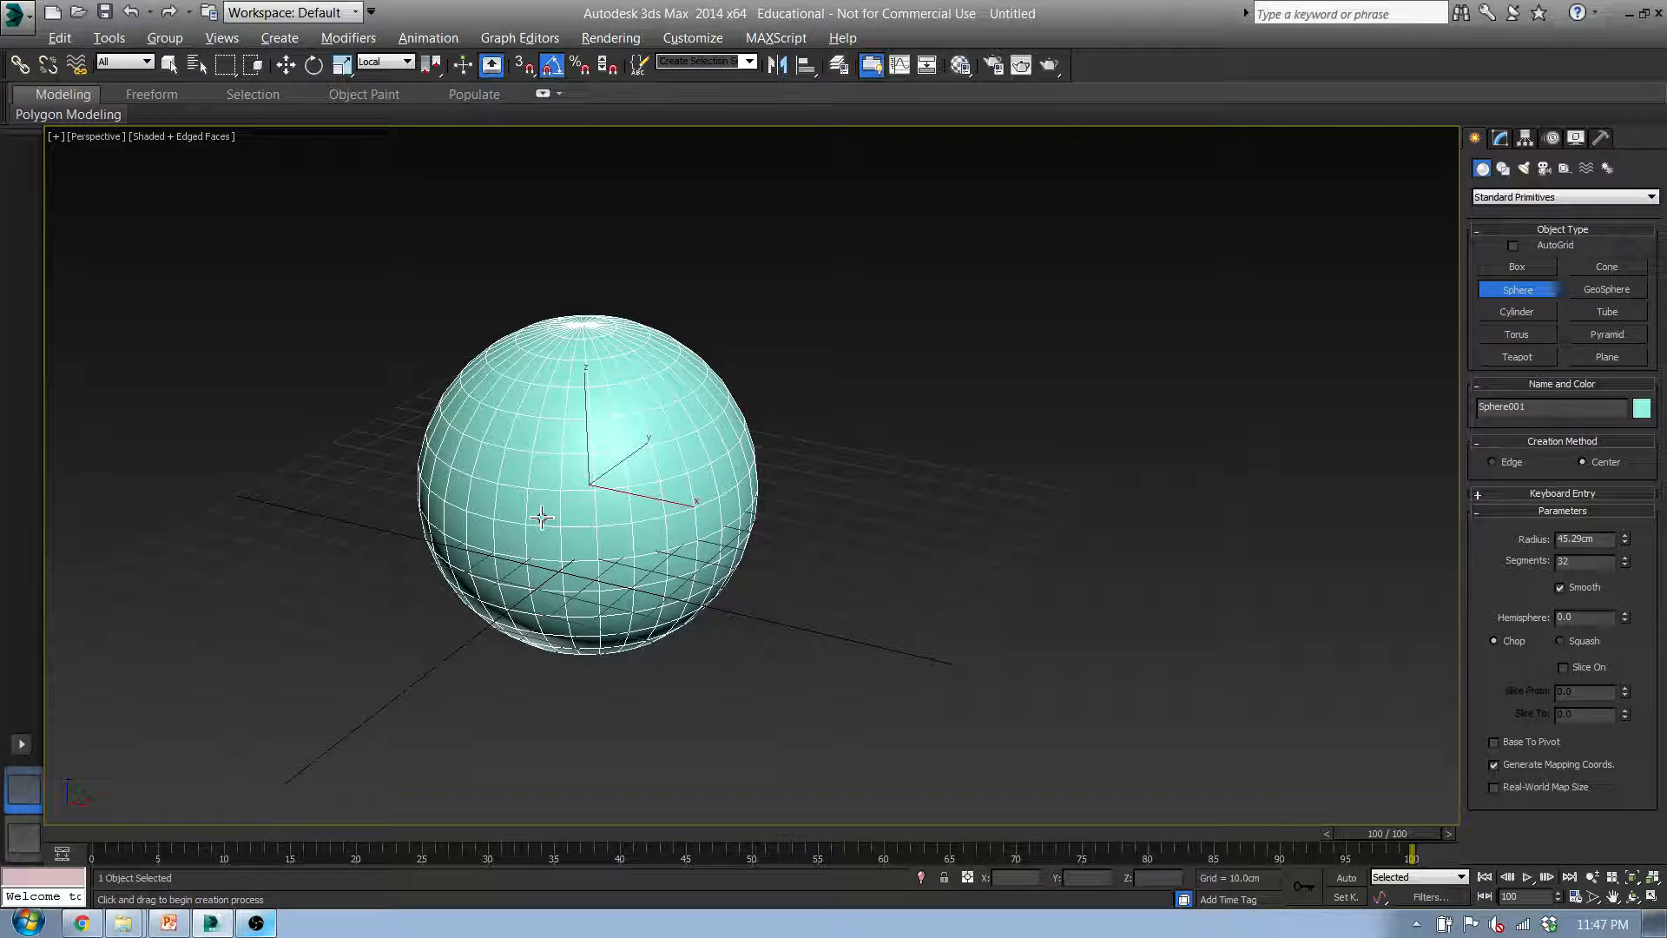
Show the sphere in the Front view and frame it at a larger size
{"action": "key", "text": "f"}
{"action": "middle_click_drag", "start_coordinate": [720, 597], "coordinate": [662, 638]}
{"action": "scroll", "coordinate": [661, 637], "scroll_direction": "up", "scroll_amount": 3}
{"action": "middle_click_drag", "start_coordinate": [729, 680], "coordinate": [590, 560]}
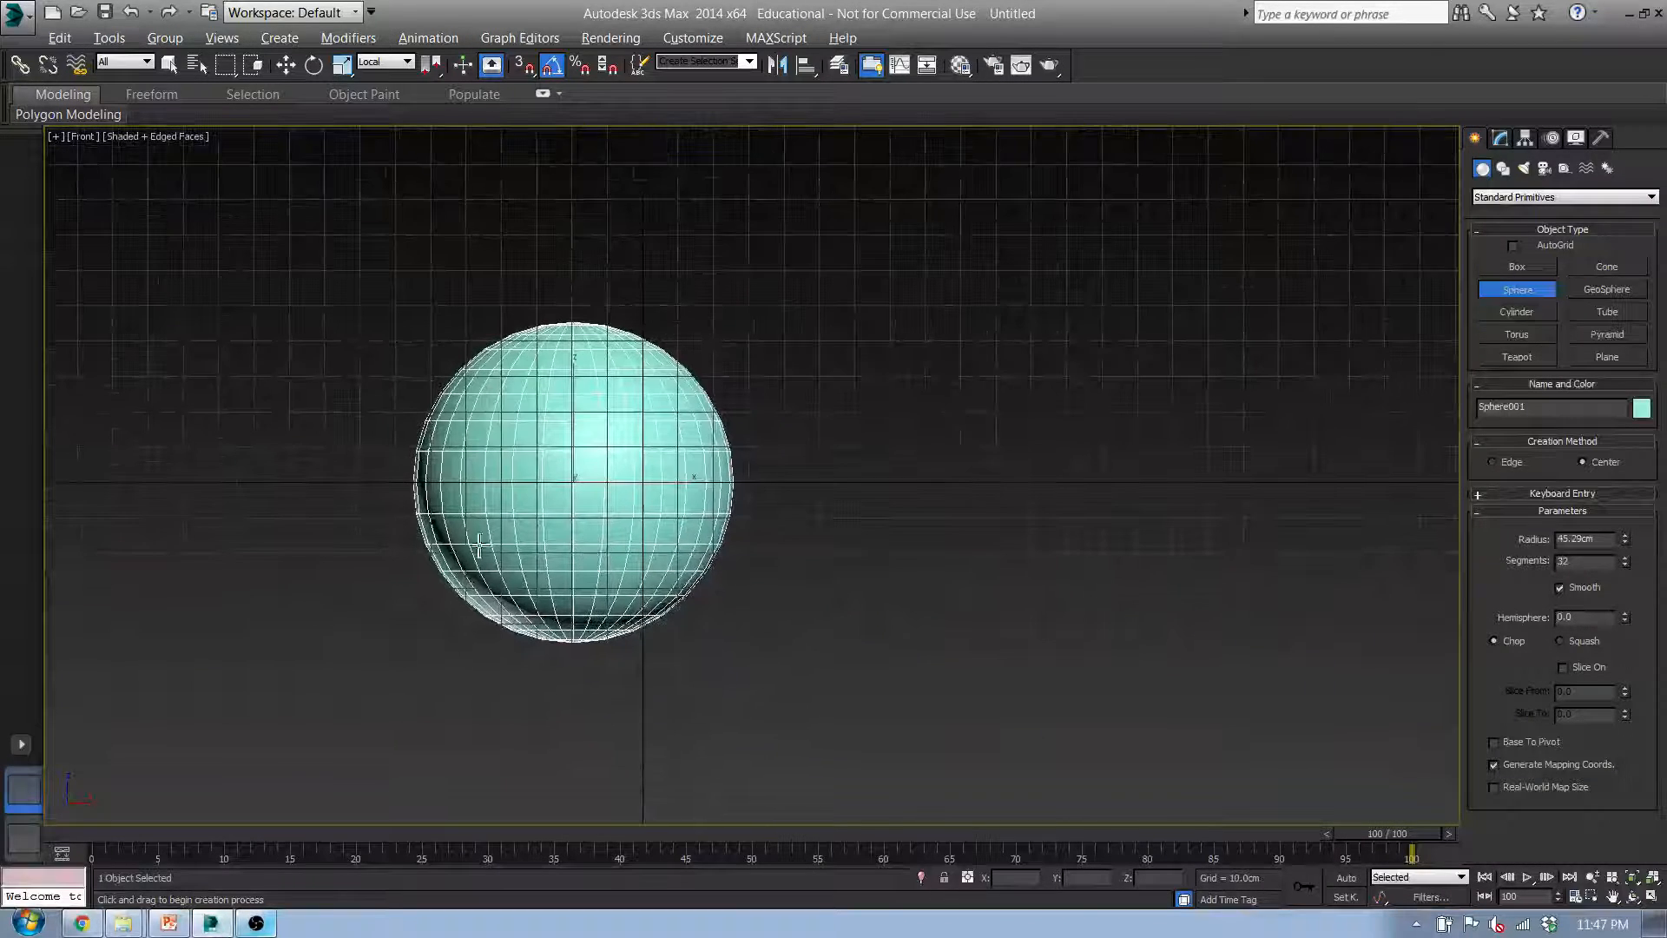
{"action": "middle_click_drag", "start_coordinate": [657, 457], "coordinate": [666, 514]}
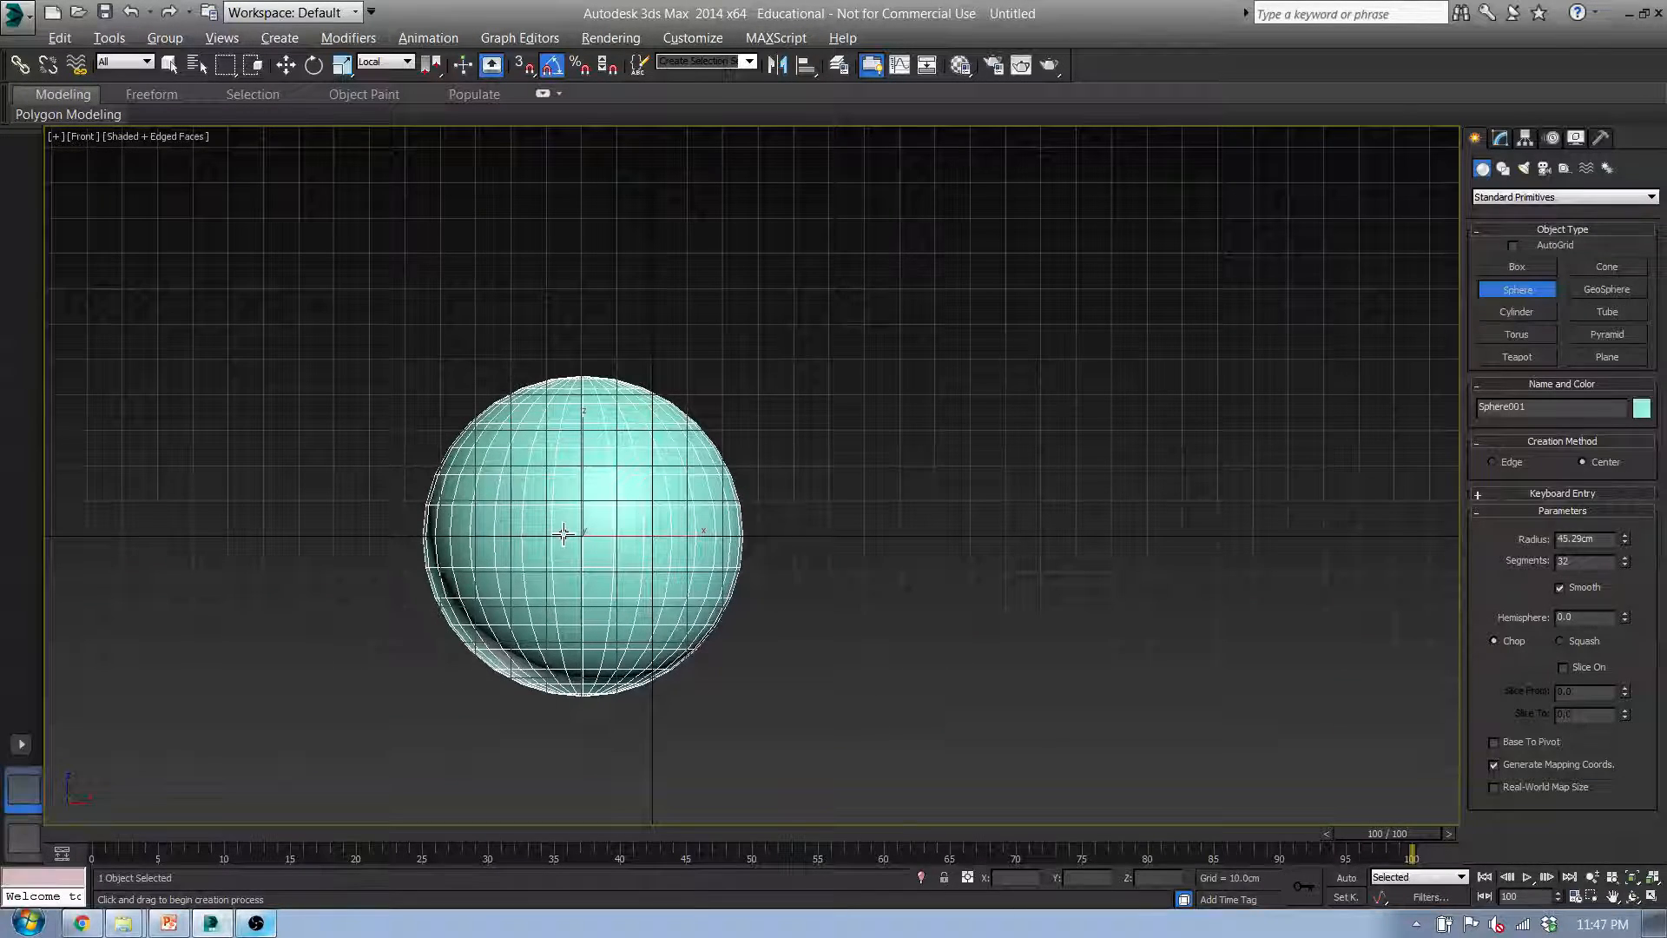
Delete the sphere and bring the empty grid into an angled Perspective view
{"action": "key", "text": "p"}
{"action": "middle_click_drag", "start_coordinate": [878, 517], "coordinate": [718, 570]}
{"action": "key", "text": "Delete"}
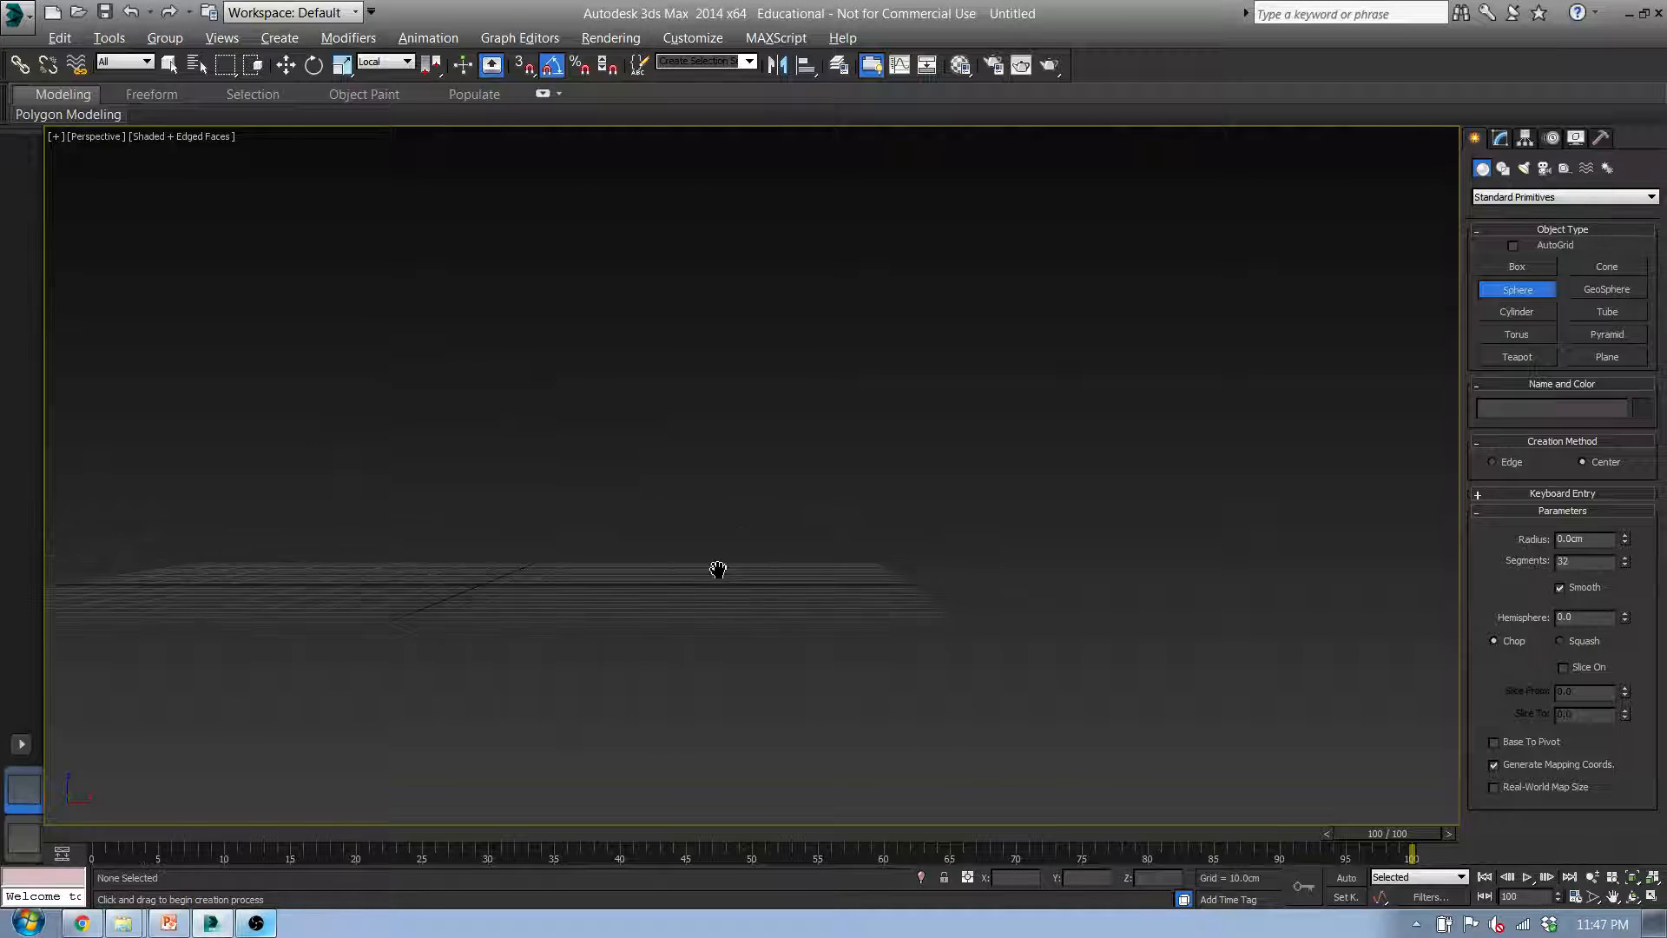
{"action": "scroll", "coordinate": [886, 492], "scroll_direction": "down", "scroll_amount": 5}
{"action": "middle_click_drag", "start_coordinate": [885, 492], "coordinate": [763, 469], "text": "alt"}
{"action": "scroll", "coordinate": [811, 516], "scroll_direction": "up", "scroll_amount": 5}
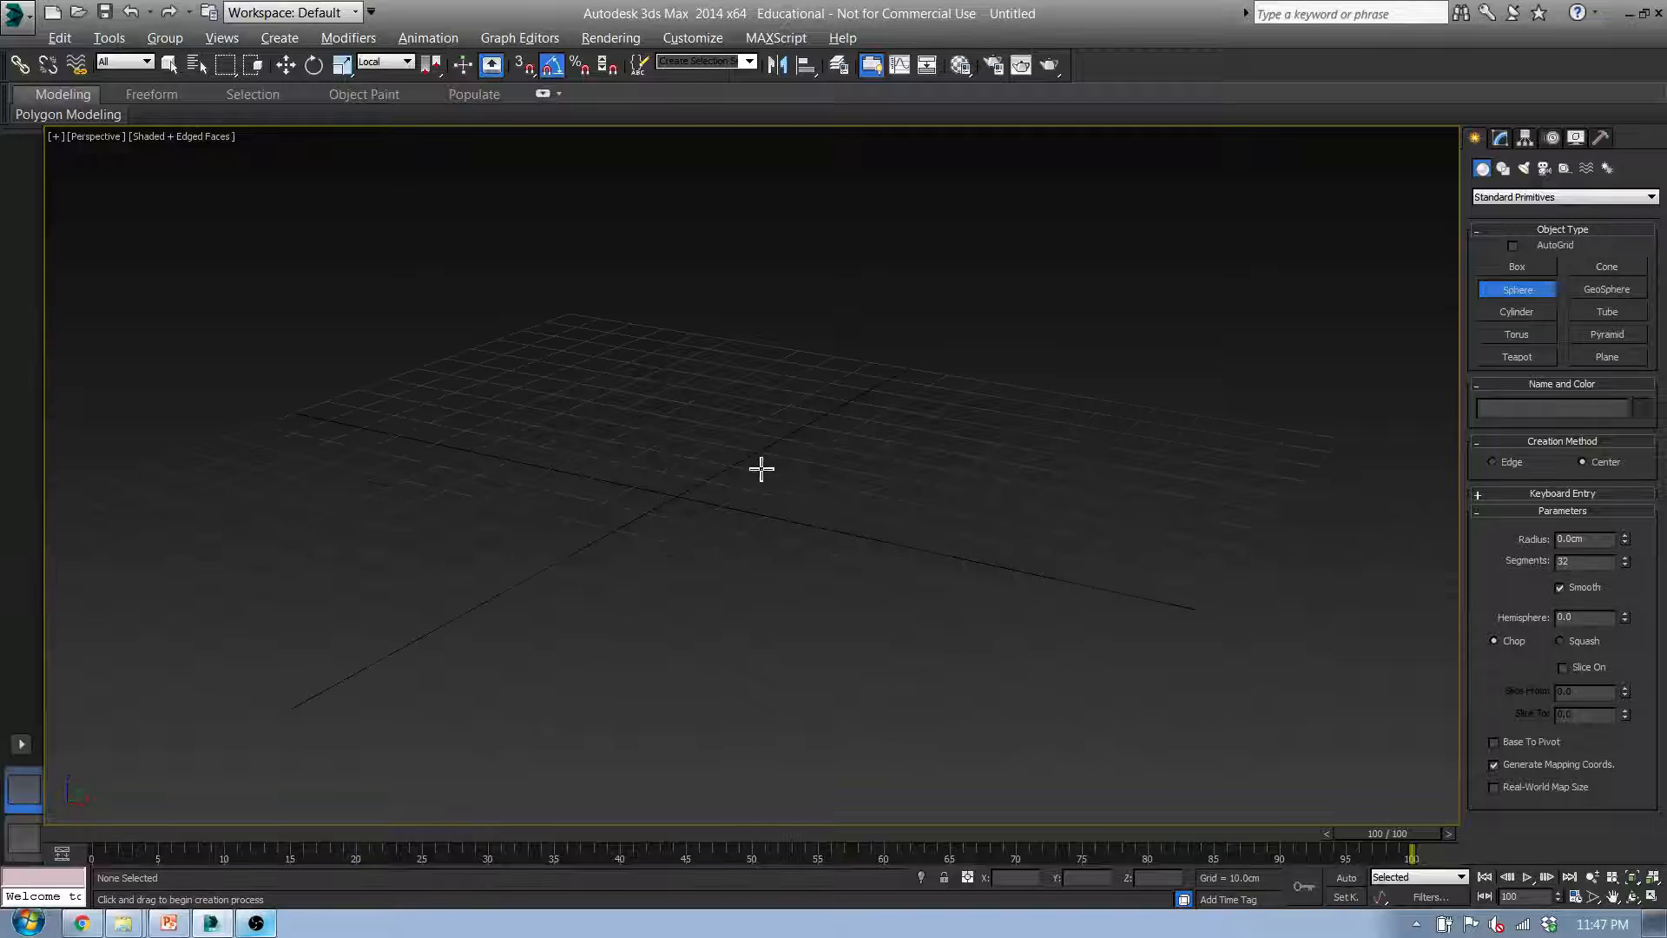
Look through the available geometry categories and keep Standard Primitives selected
{"action": "left_click", "coordinate": [1536, 292]}
{"action": "left_click", "coordinate": [1542, 198]}
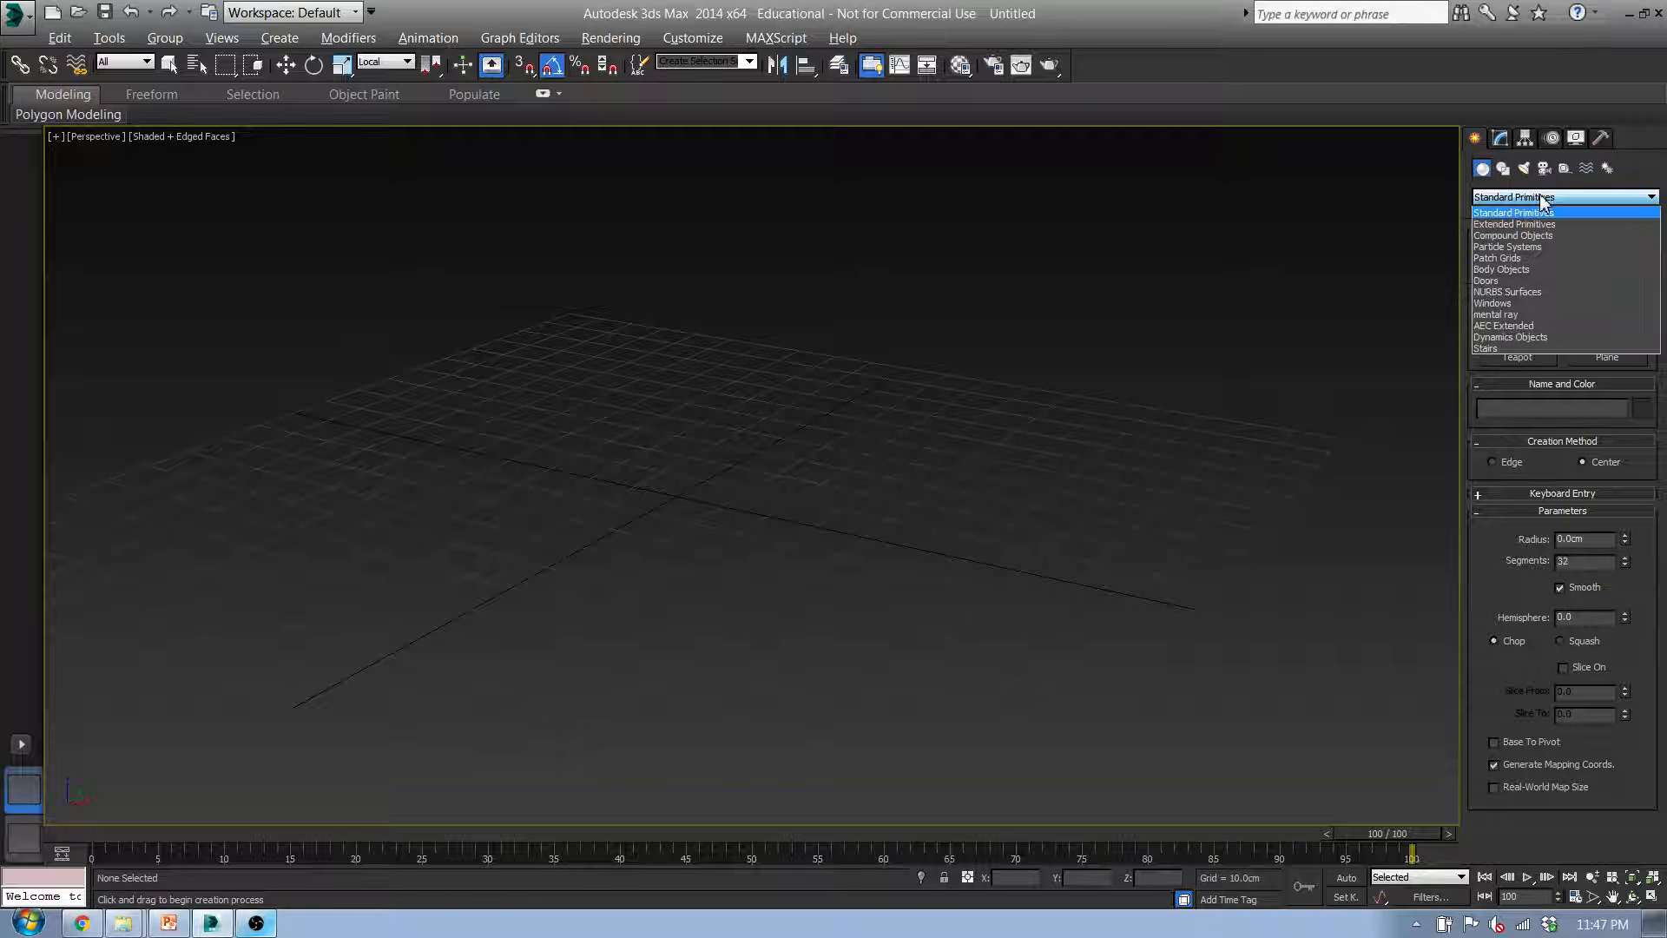
{"action": "left_click", "coordinate": [1536, 213]}
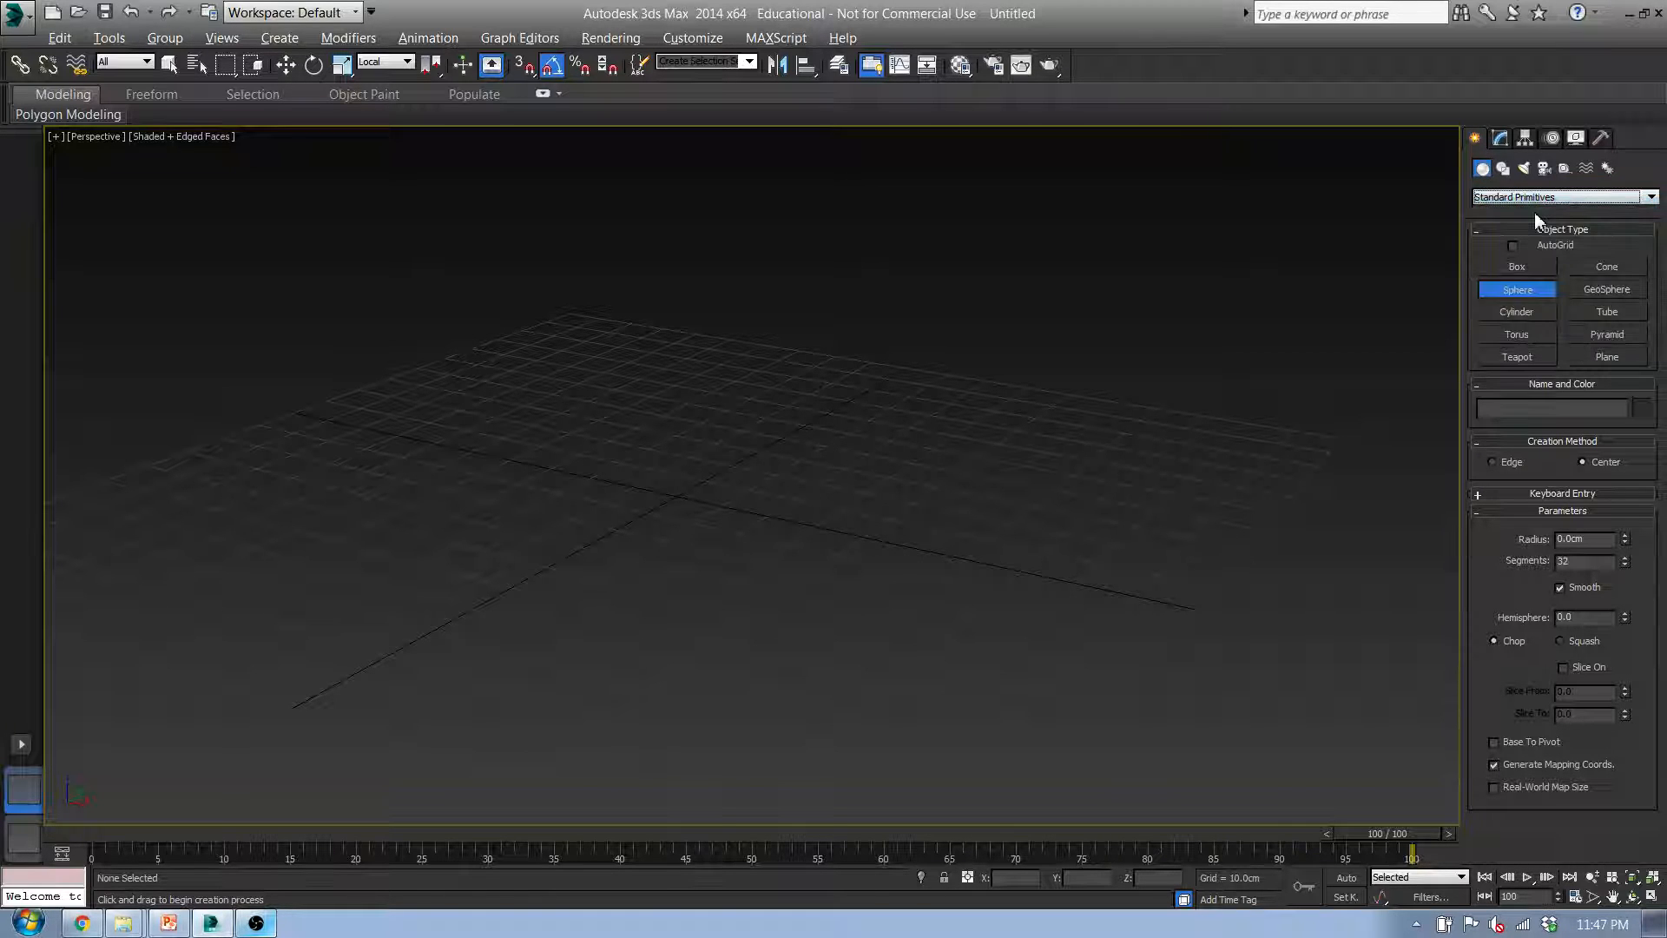
{"action": "left_click", "coordinate": [1537, 198]}
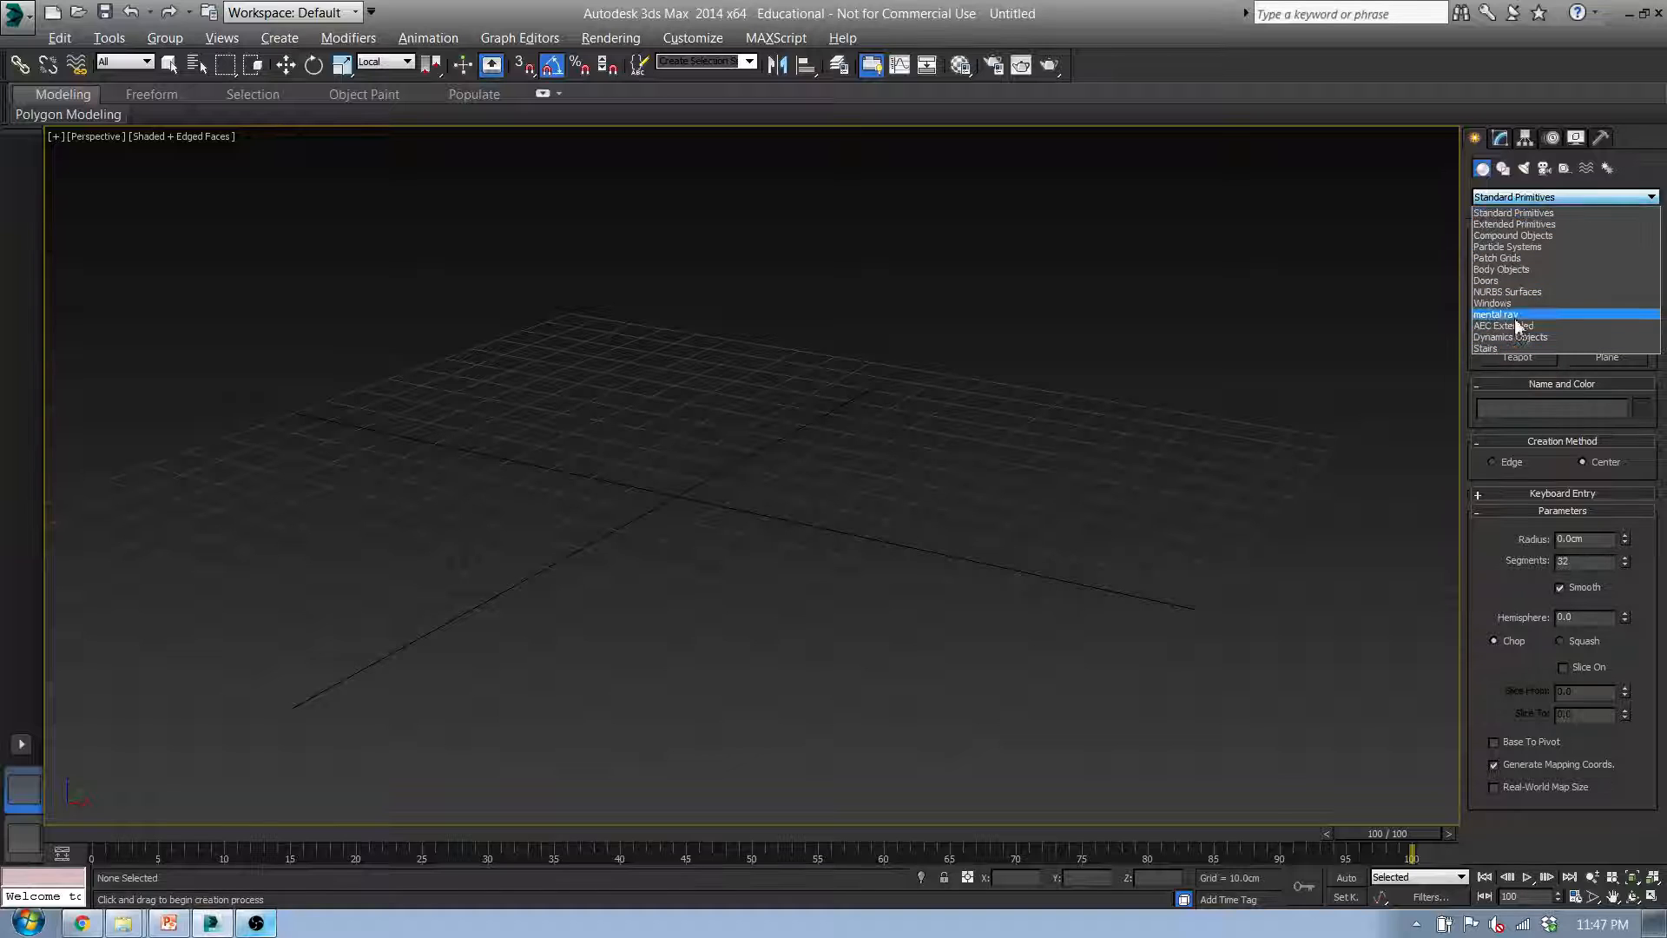
{"action": "left_click", "coordinate": [1527, 214]}
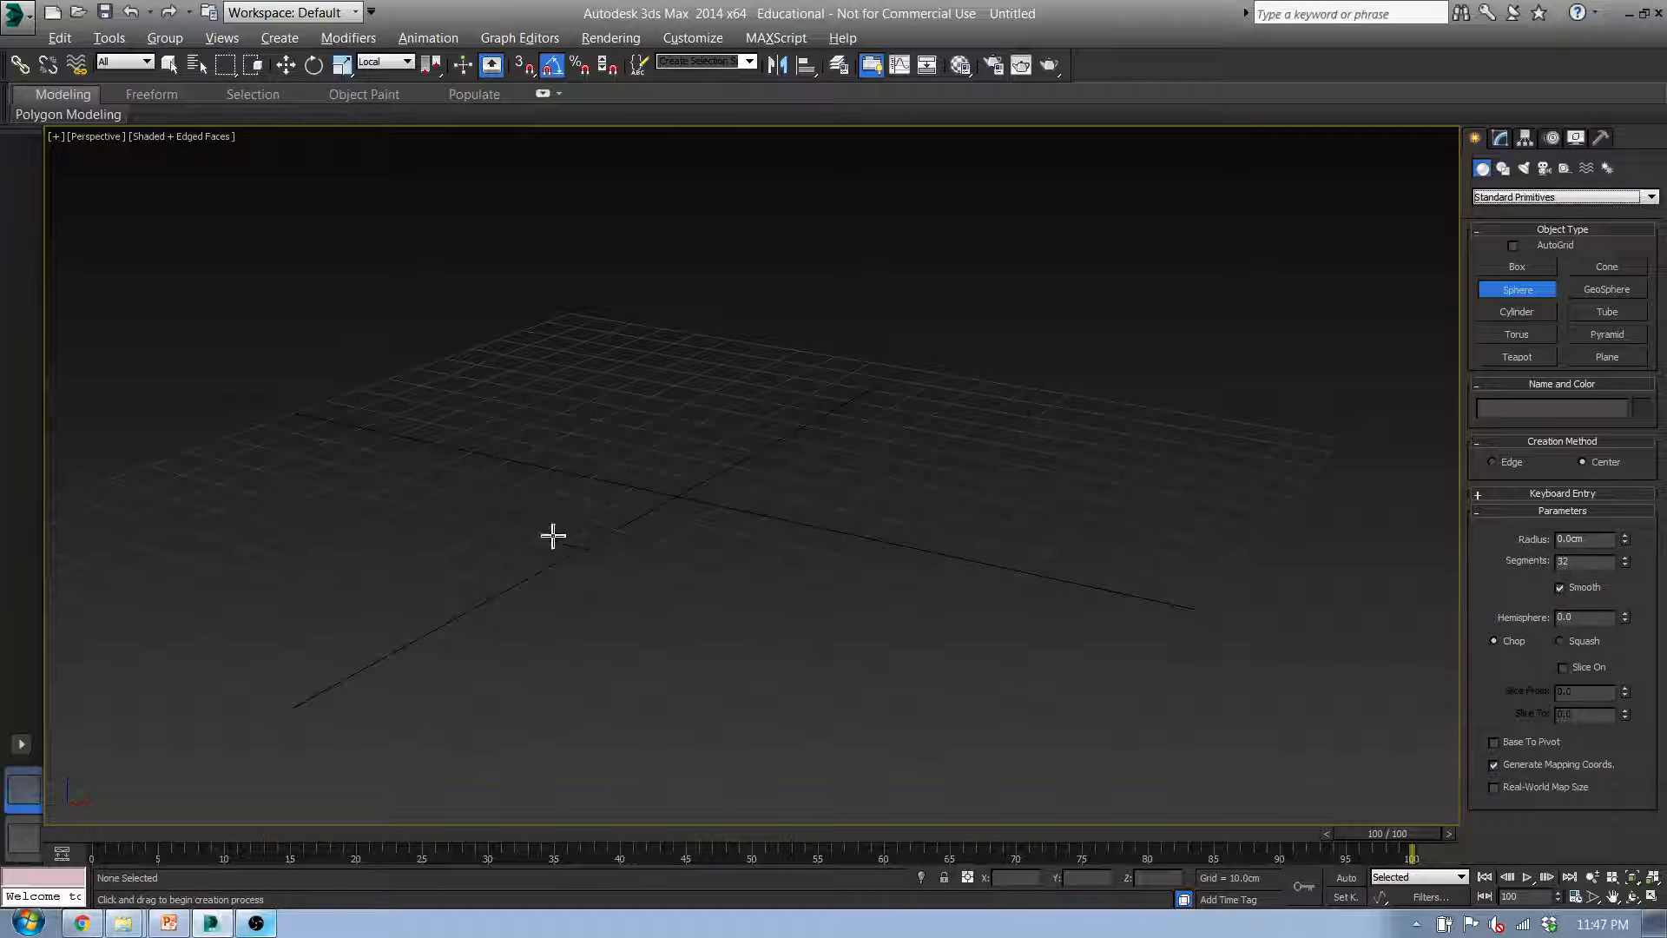
Create a sphere at about the grid's centre in the Perspective view and set its radius to 30 cm
{"action": "left_click_drag", "start_coordinate": [668, 502], "coordinate": [776, 462]}
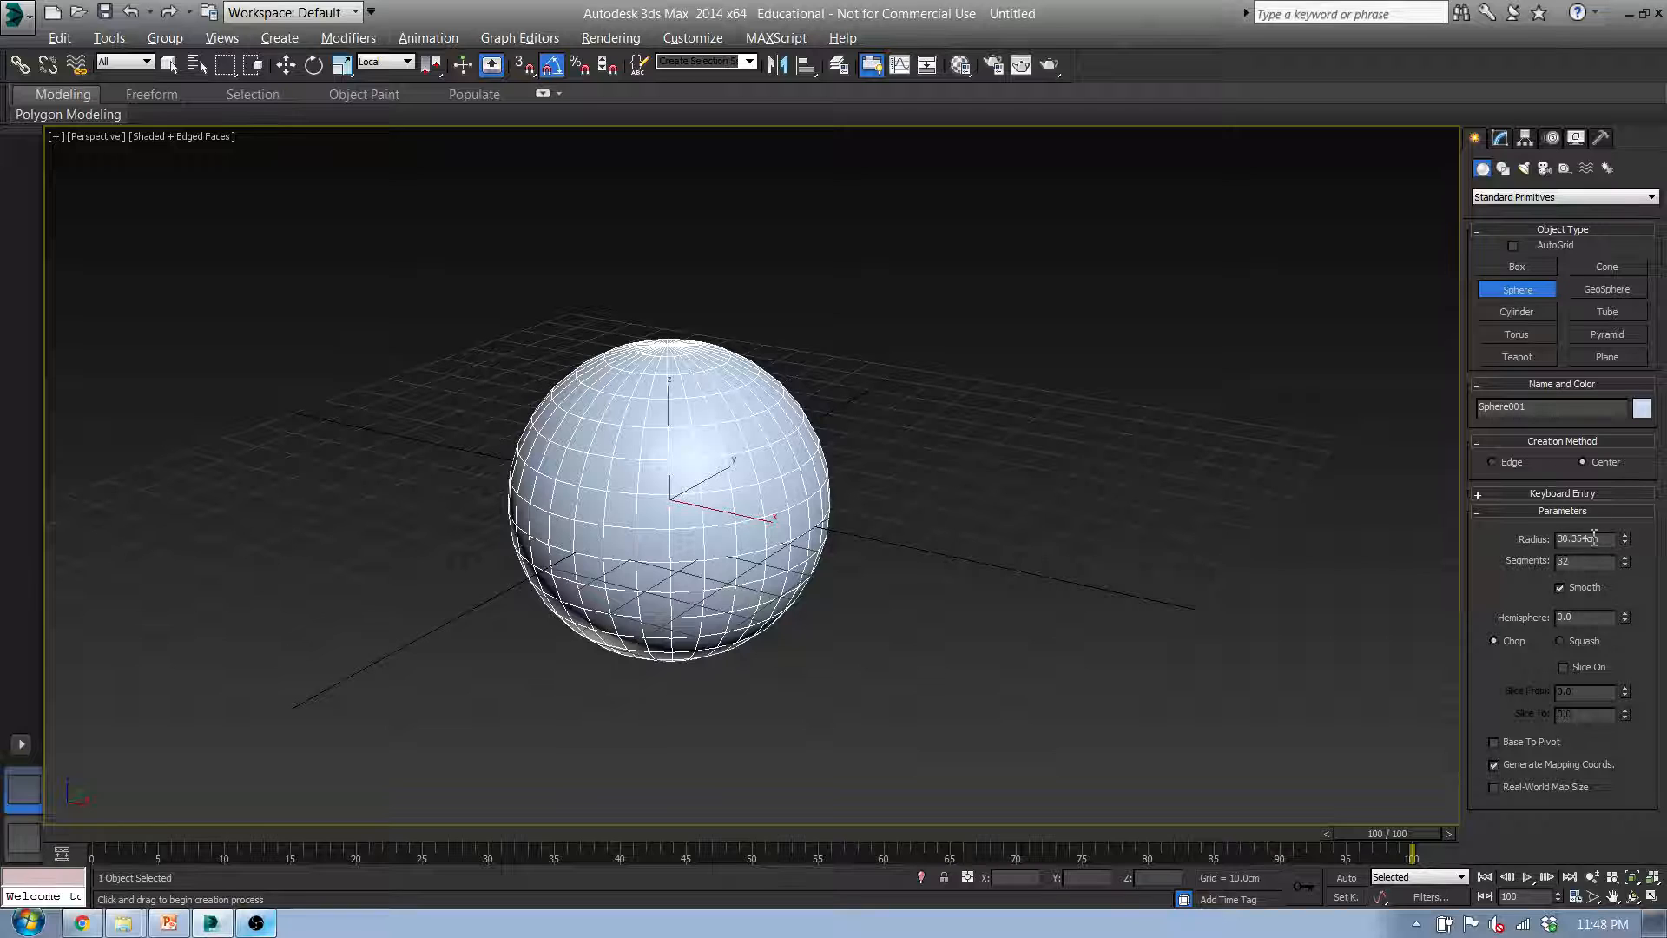
{"action": "left_click_drag", "start_coordinate": [1591, 539], "coordinate": [1424, 530]}
{"action": "type", "text": "30"}
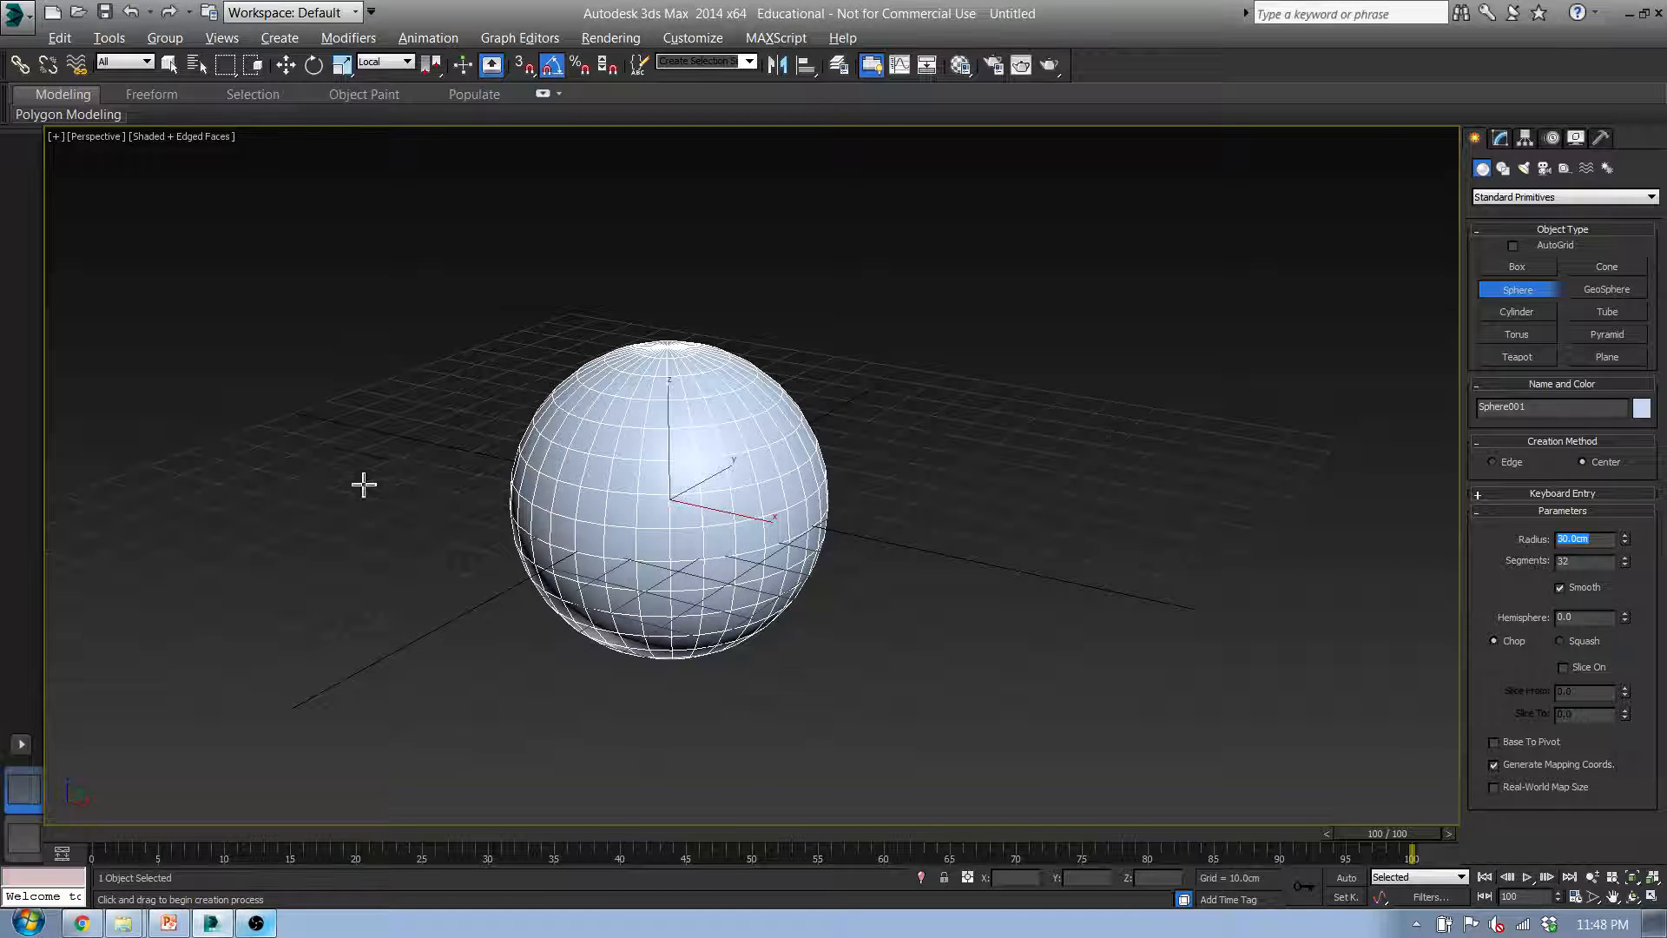
{"action": "mouse_move", "coordinate": [798, 559]}
{"action": "middle_mouse_down"}
{"action": "mouse_move", "coordinate": [848, 529]}
{"action": "mouse_move", "coordinate": [786, 552]}
{"action": "middle_mouse_up"}
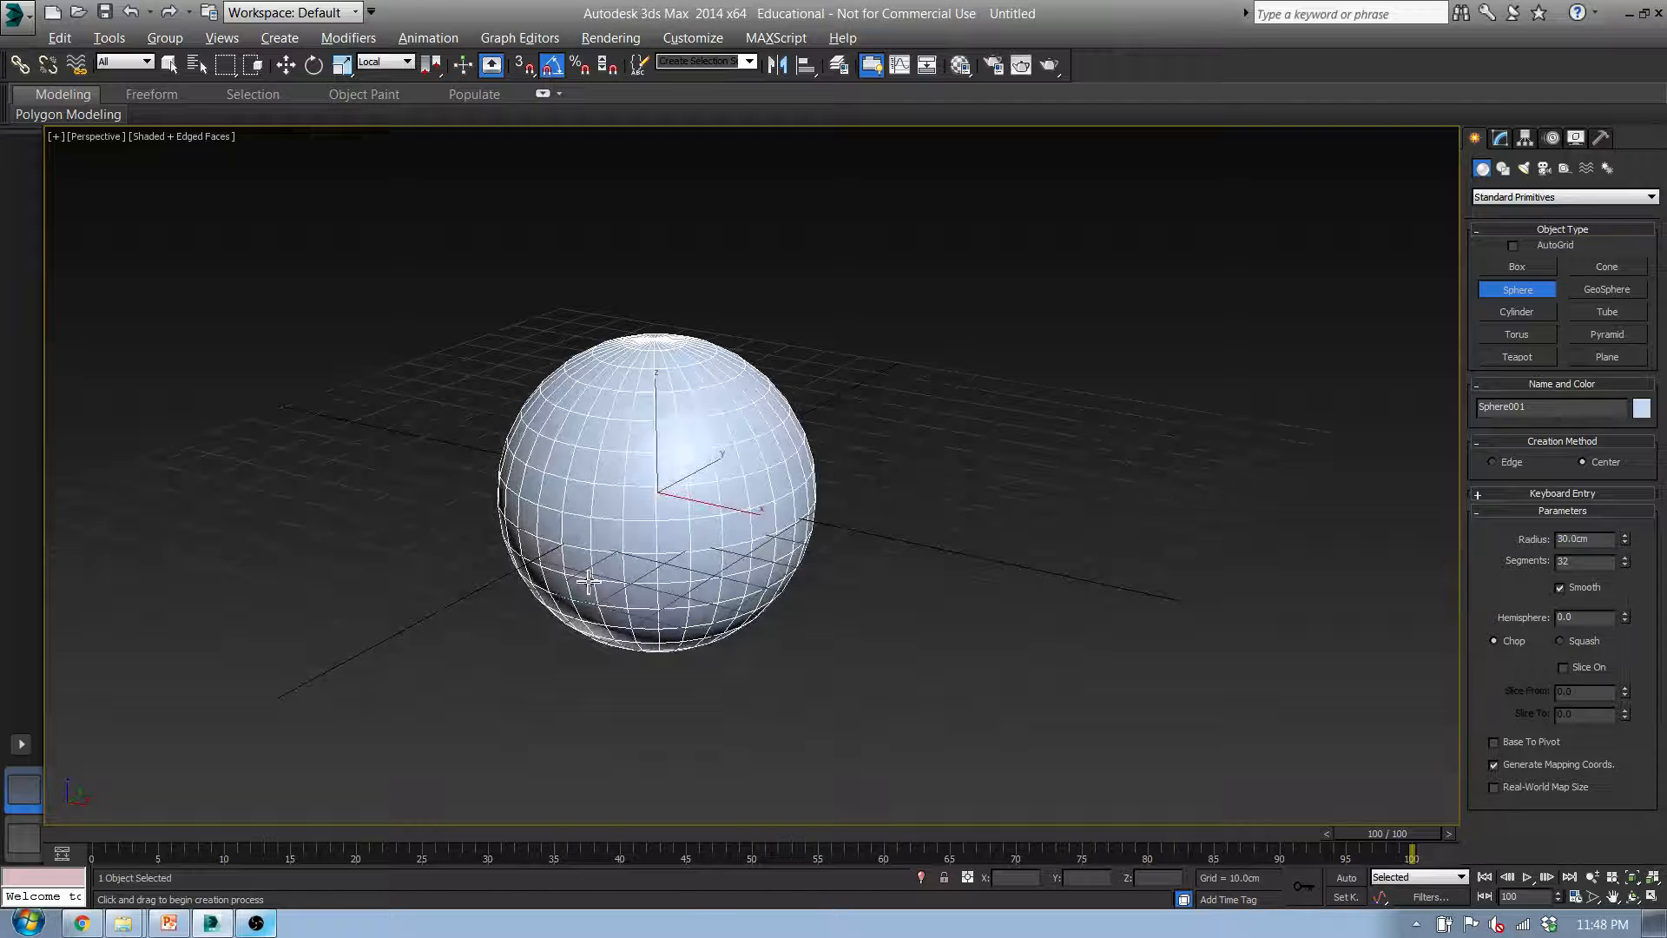
{"action": "middle_click_drag", "start_coordinate": [521, 492], "coordinate": [633, 614]}
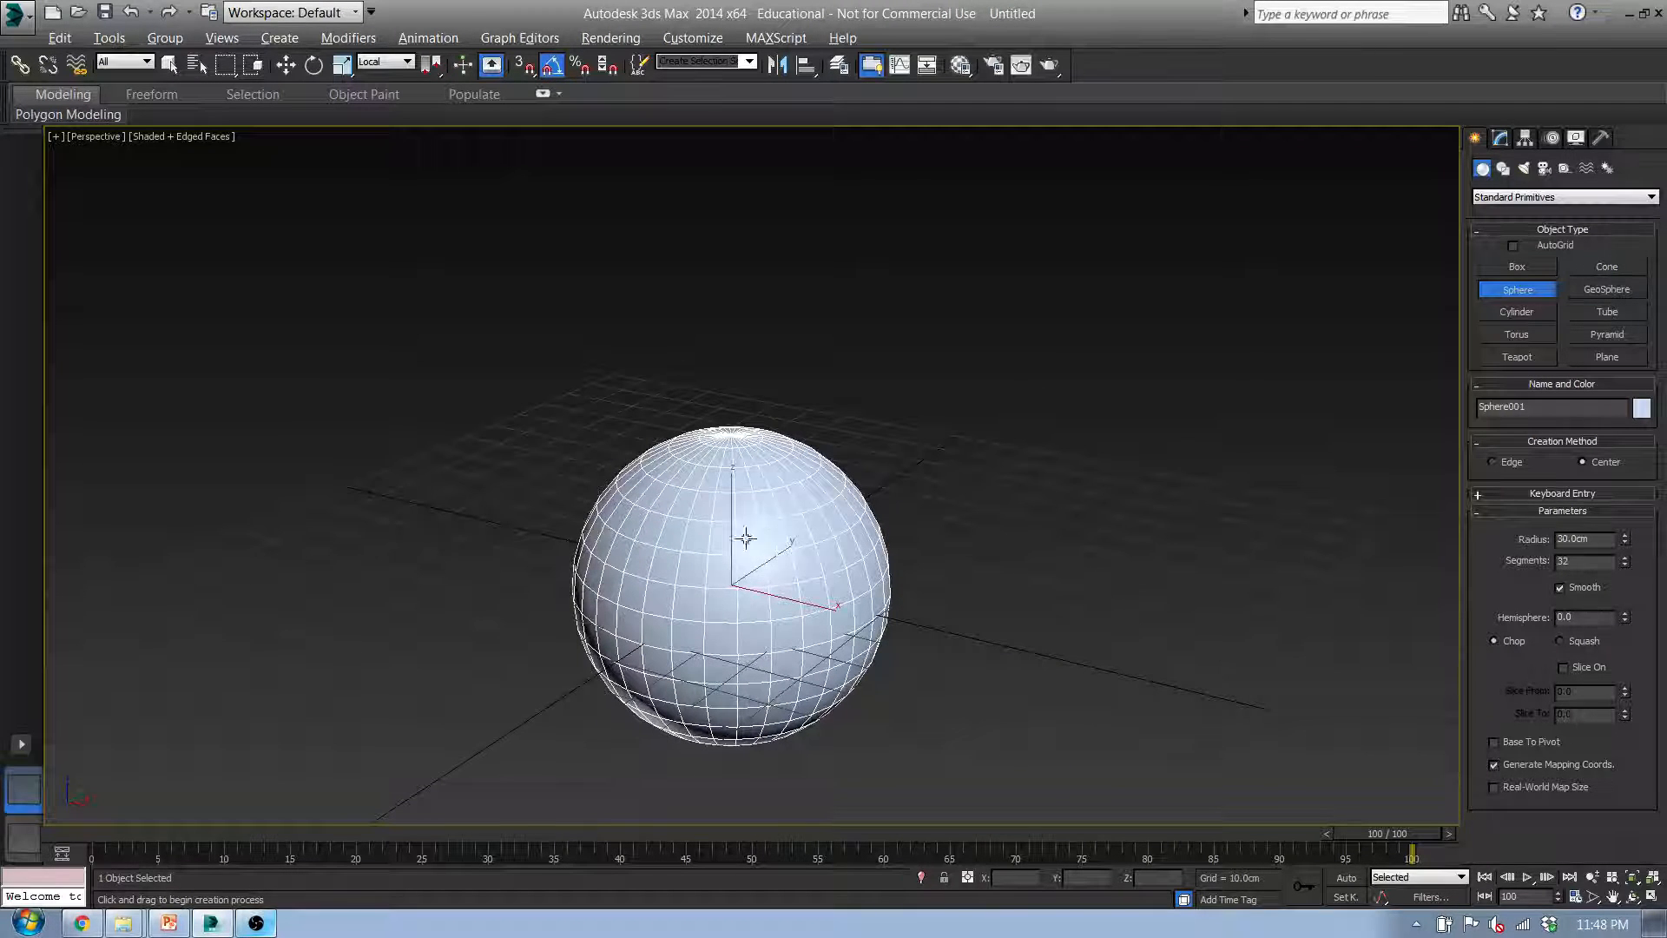
Move the sphere straight up in the Front view to a Z position of about 34 cm
{"action": "key", "text": "f"}
{"action": "middle_click_drag", "start_coordinate": [588, 501], "coordinate": [675, 475]}
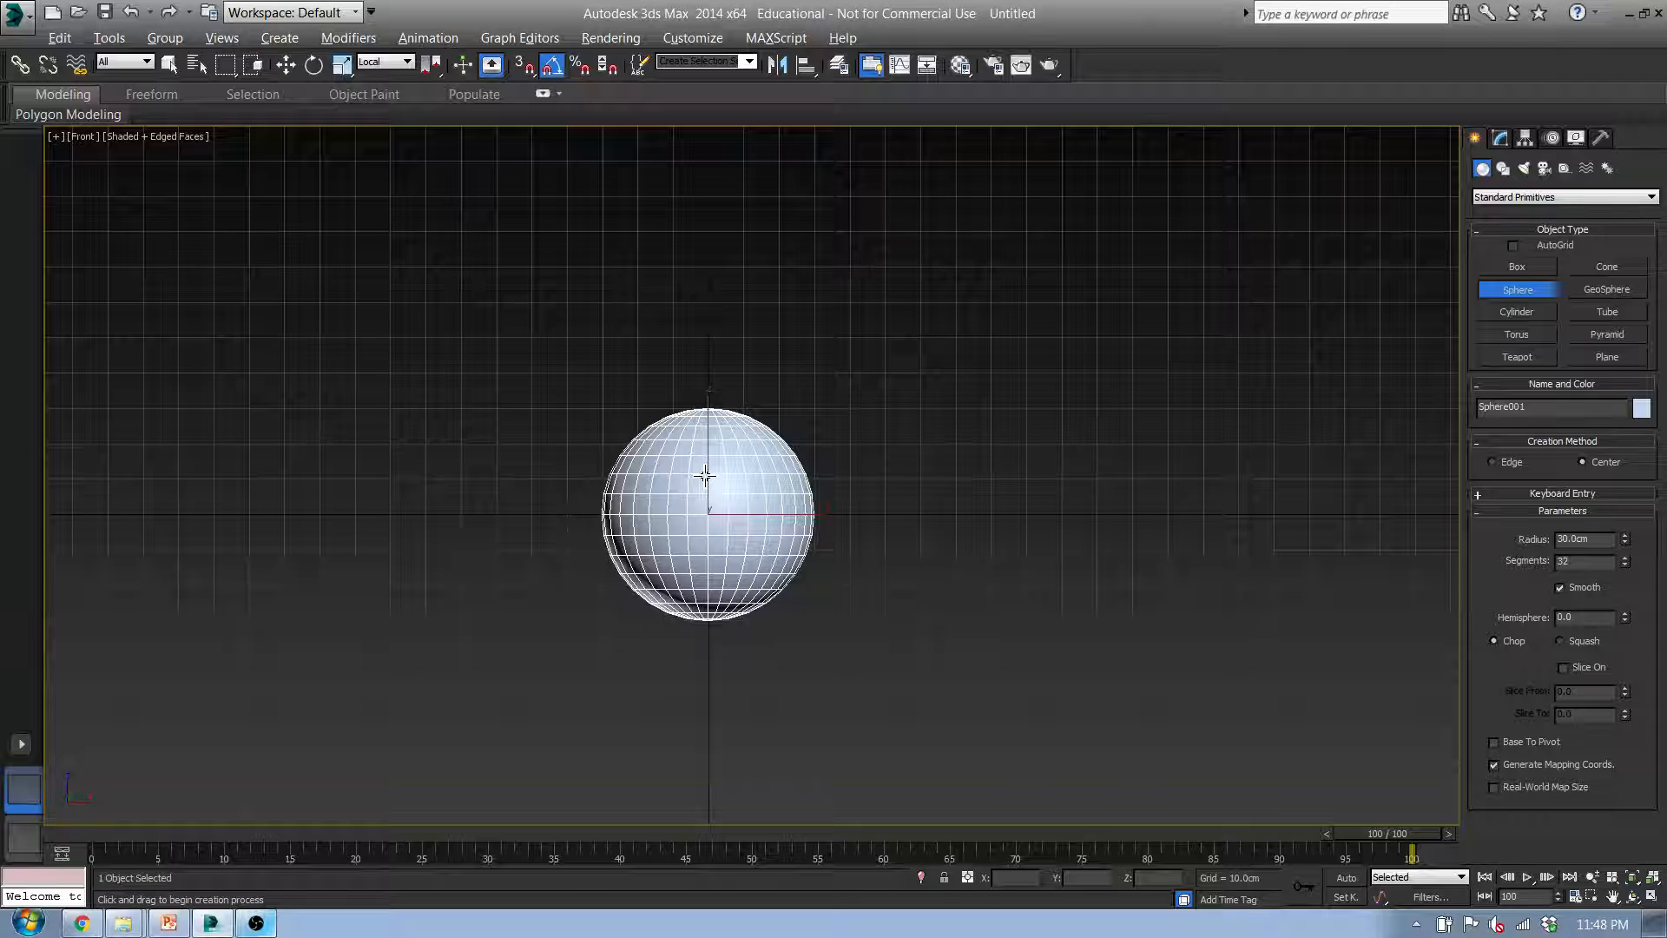
{"action": "middle_click_drag", "start_coordinate": [704, 475], "coordinate": [705, 551]}
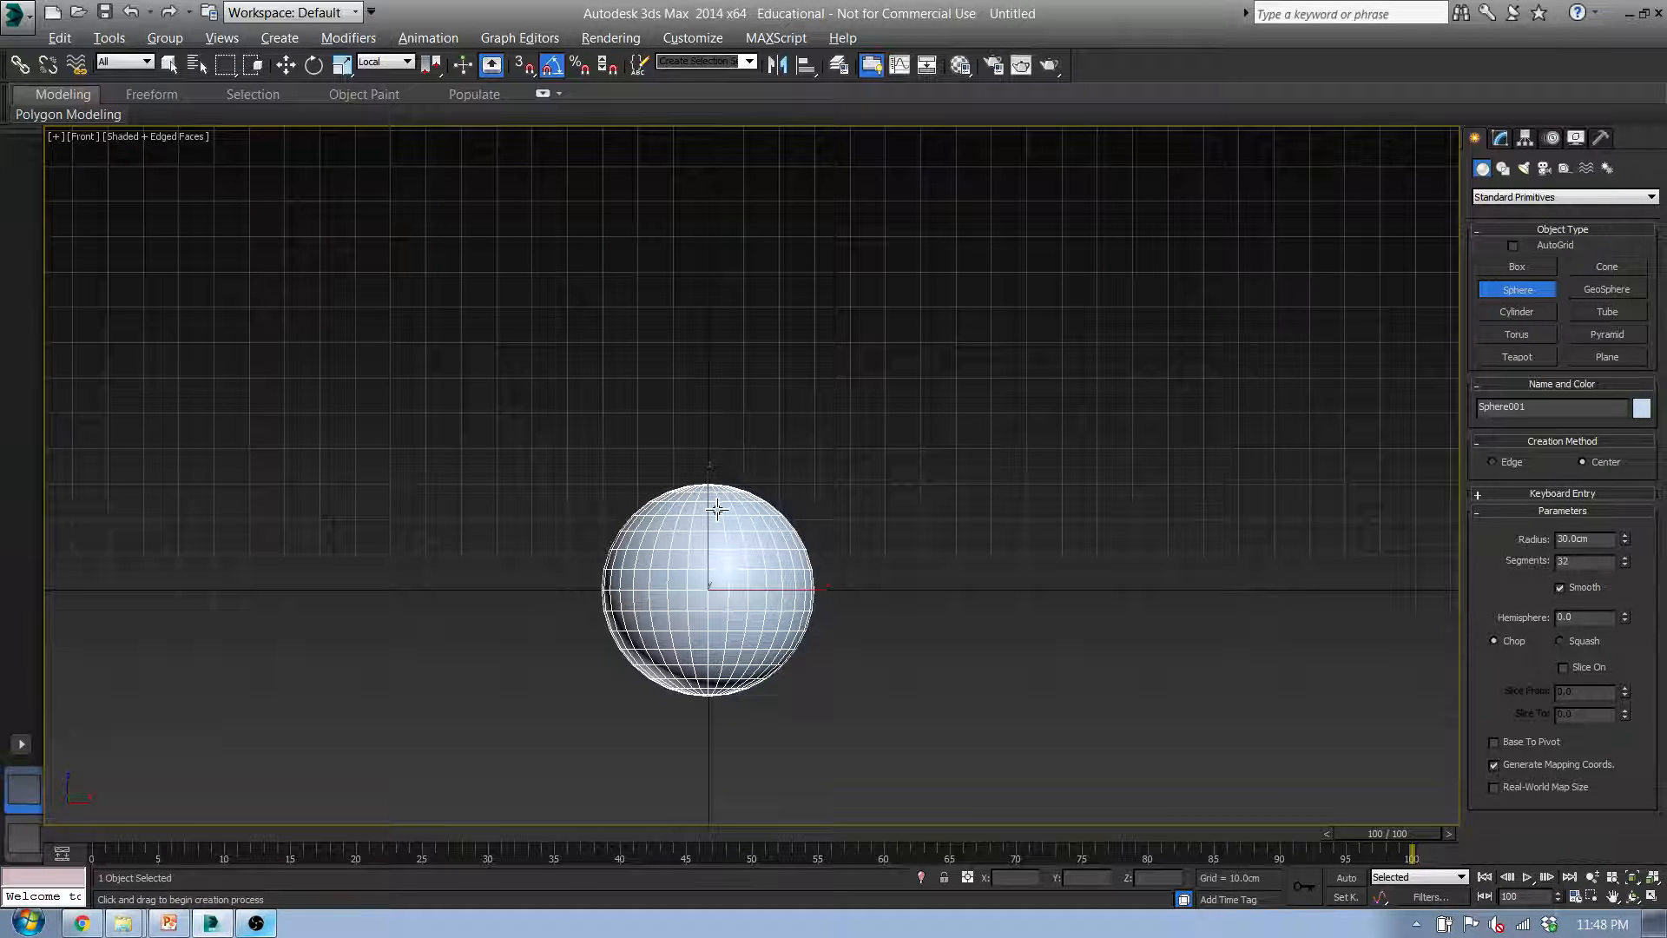
{"action": "key", "text": "w"}
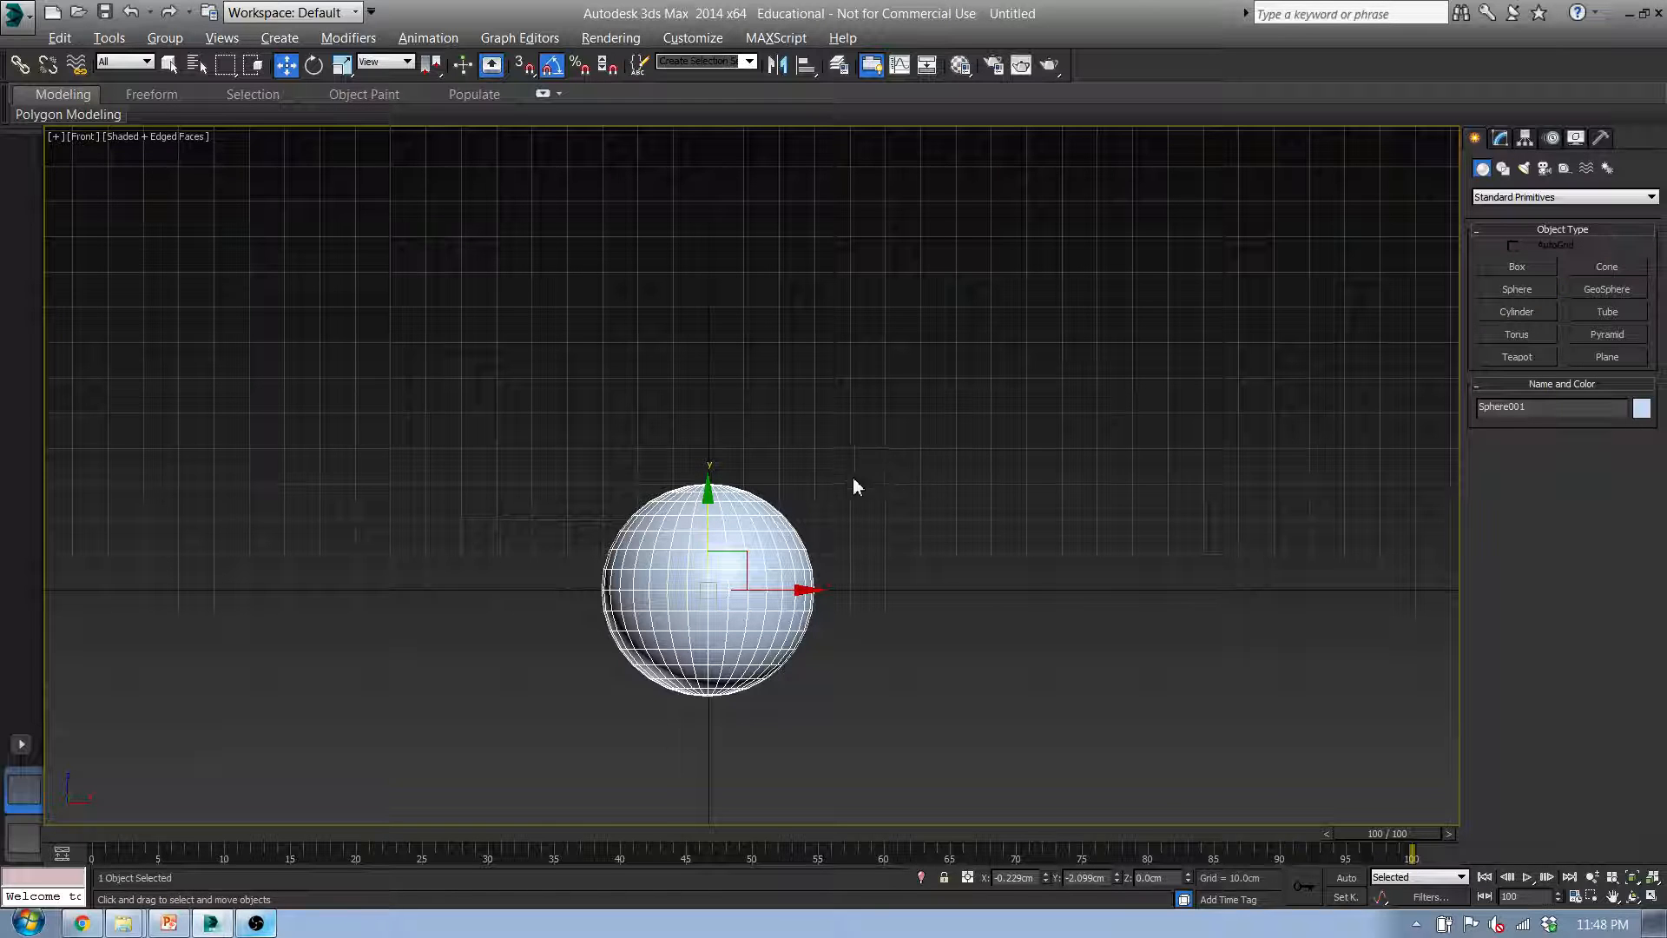
{"action": "left_click_drag", "start_coordinate": [709, 532], "coordinate": [674, 411]}
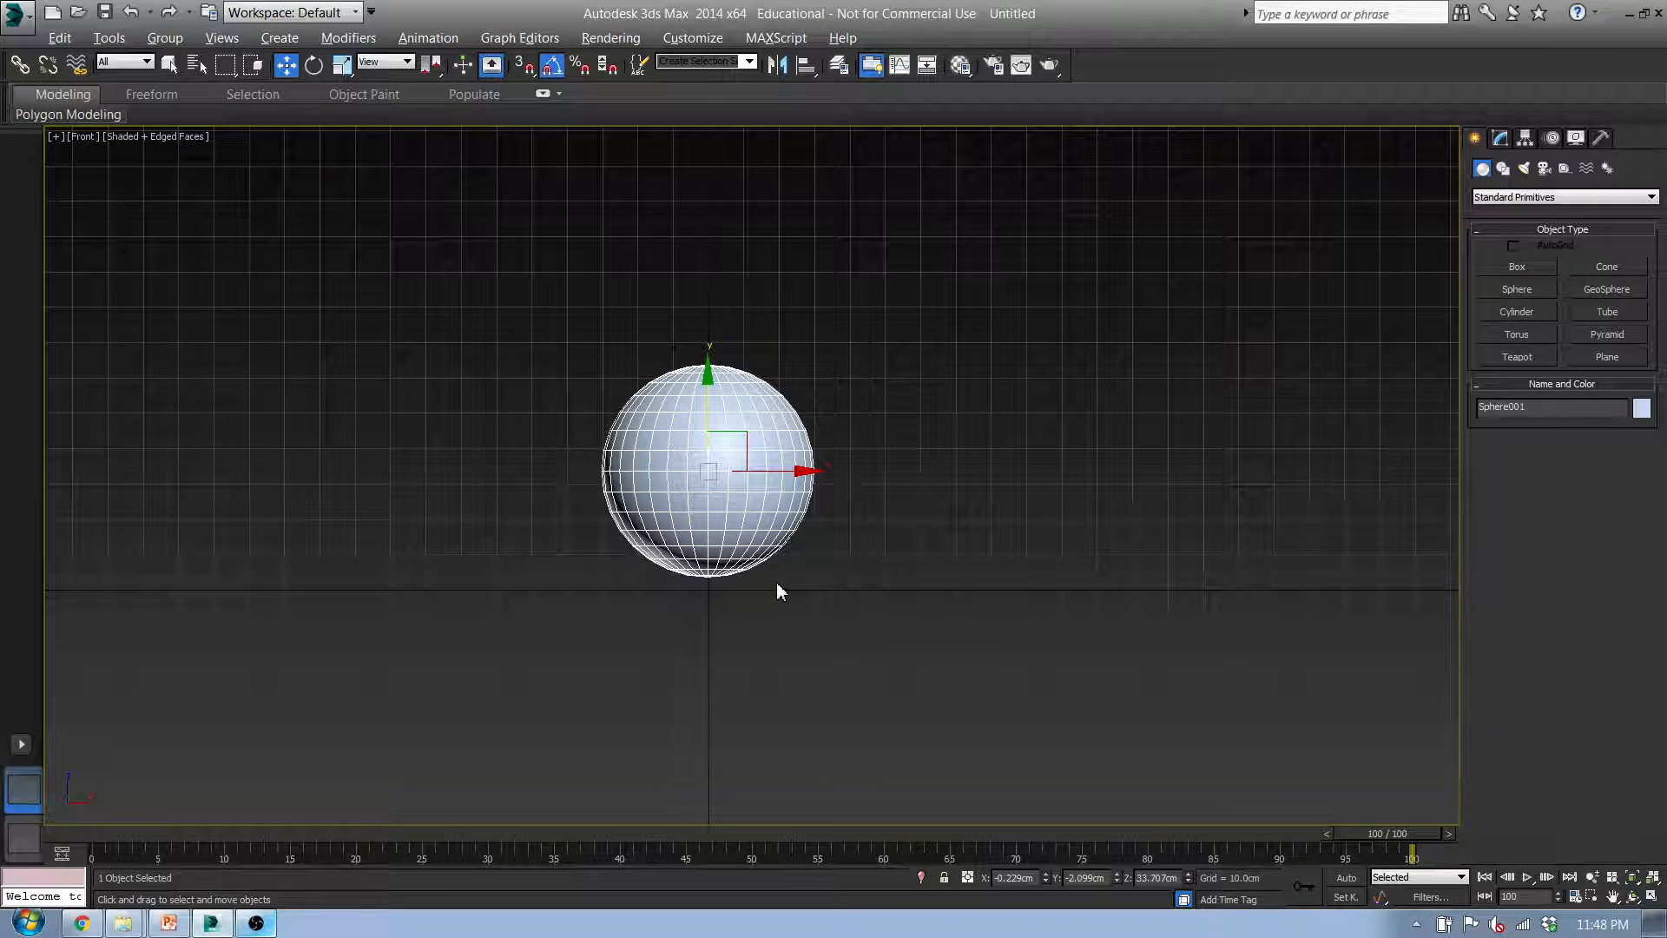
Raise the sphere further along Z in the Perspective view to about 46 cm
{"action": "key", "text": "p"}
{"action": "middle_click_drag", "start_coordinate": [776, 582], "coordinate": [686, 624], "text": "alt"}
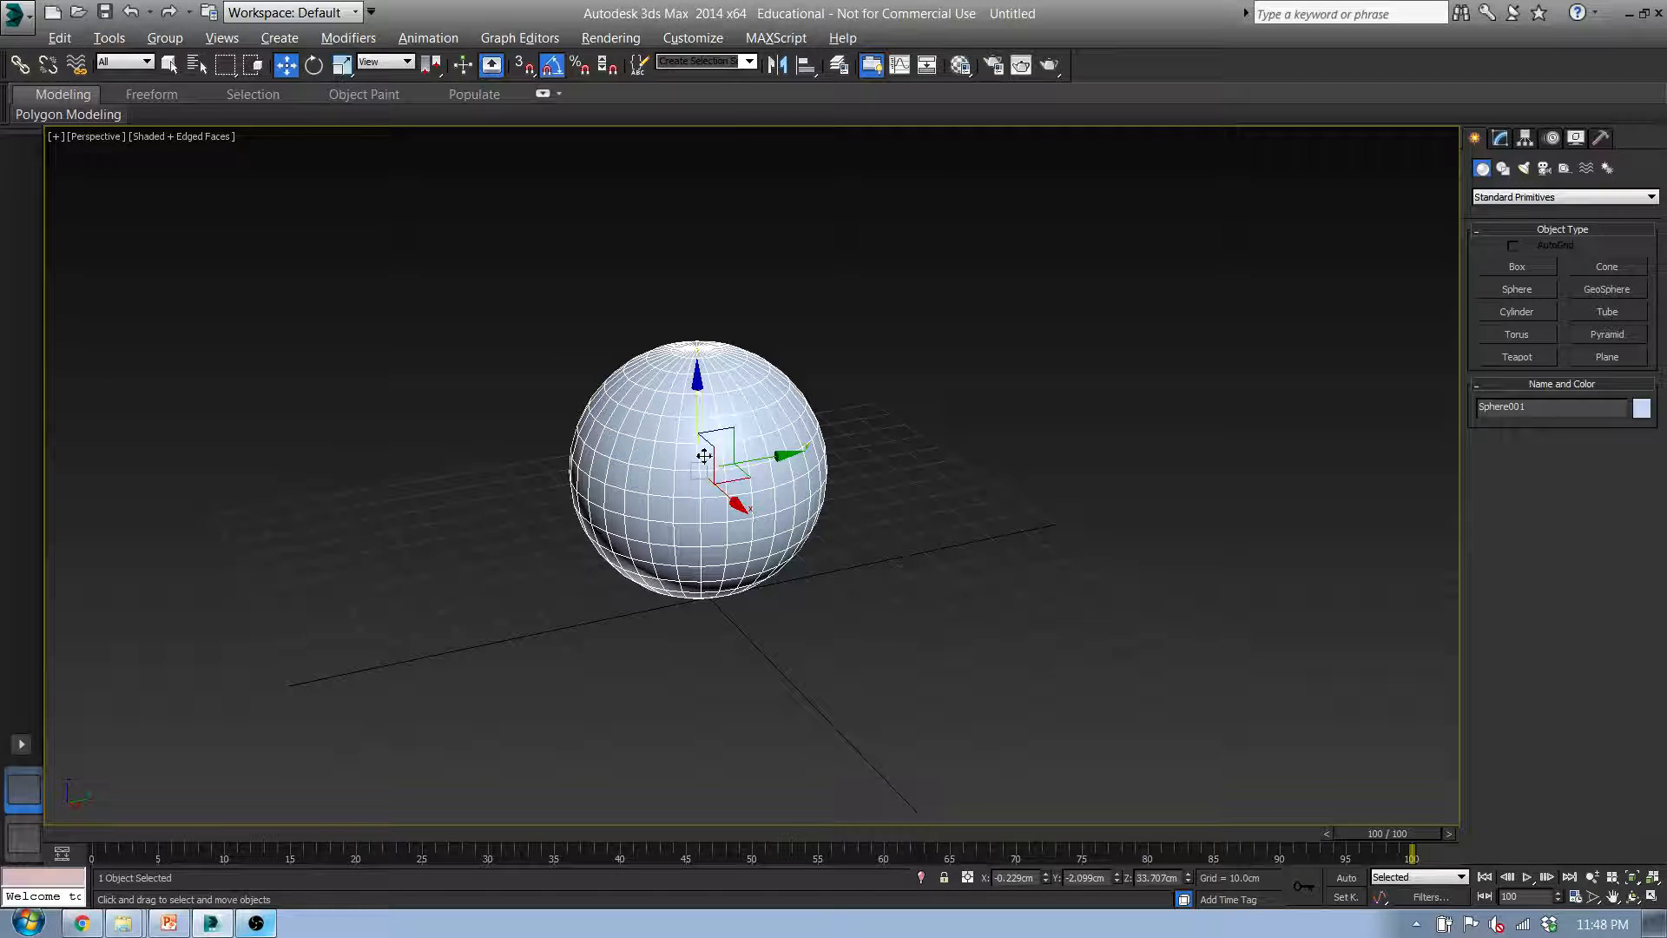
{"action": "left_click_drag", "start_coordinate": [694, 409], "coordinate": [715, 351]}
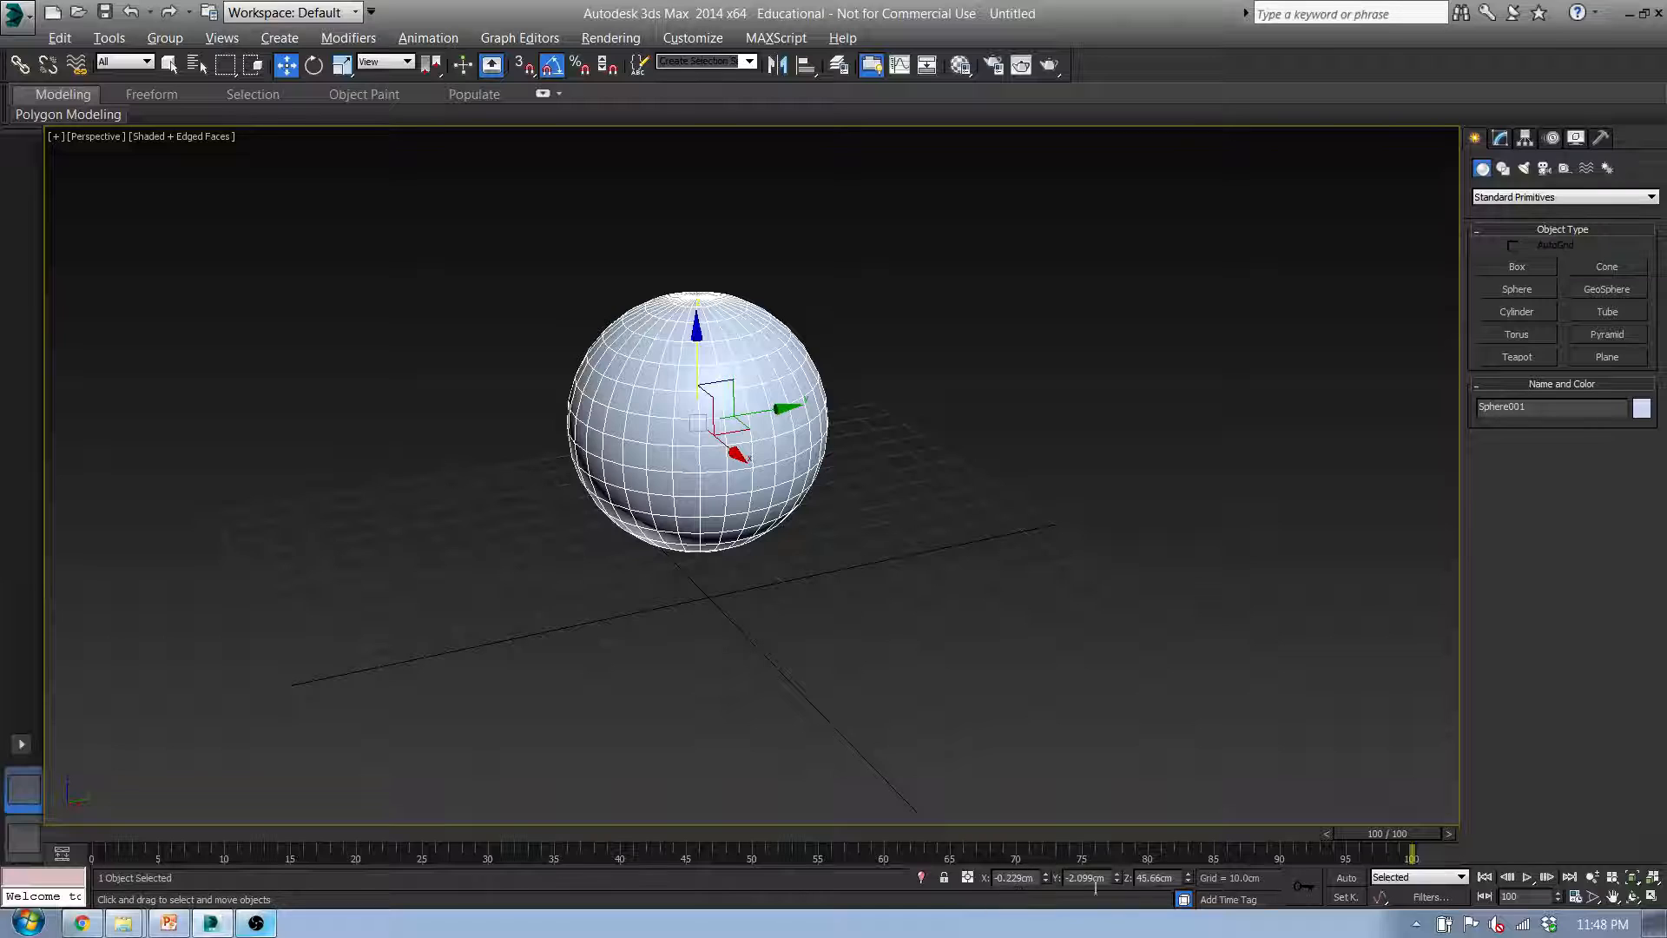
Set the sphere's X, Y and Z position to 0 cm to centre it on the world origin
{"action": "double_click", "coordinate": [1040, 878]}
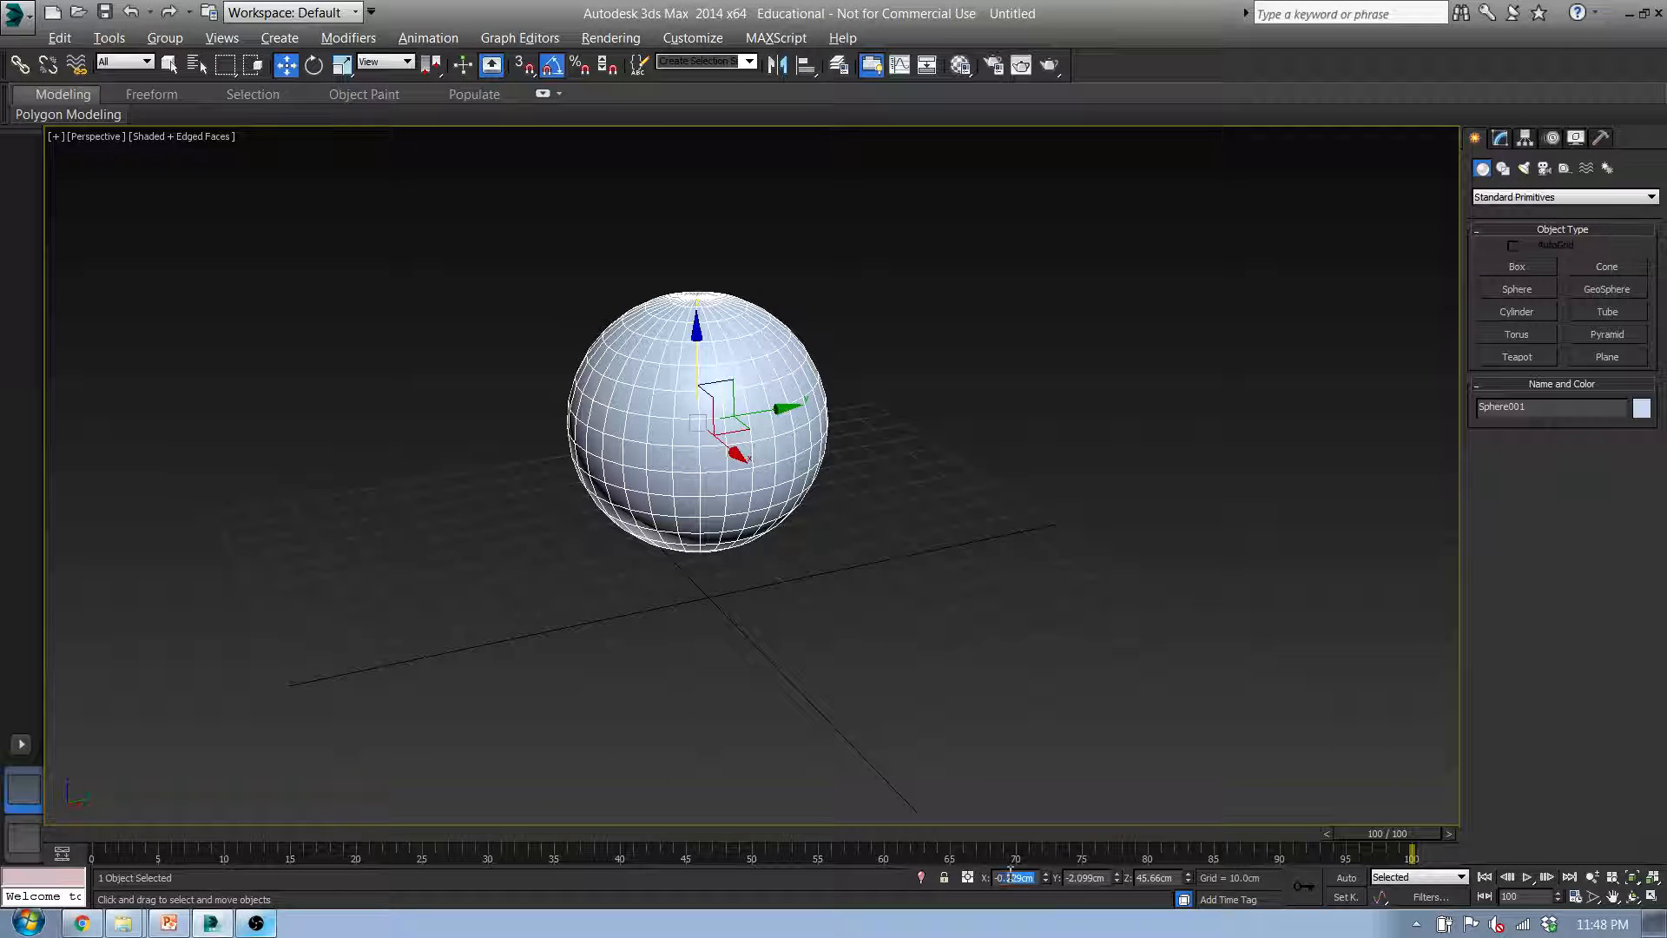
{"action": "type", "text": "0"}
{"action": "key", "text": "Return"}
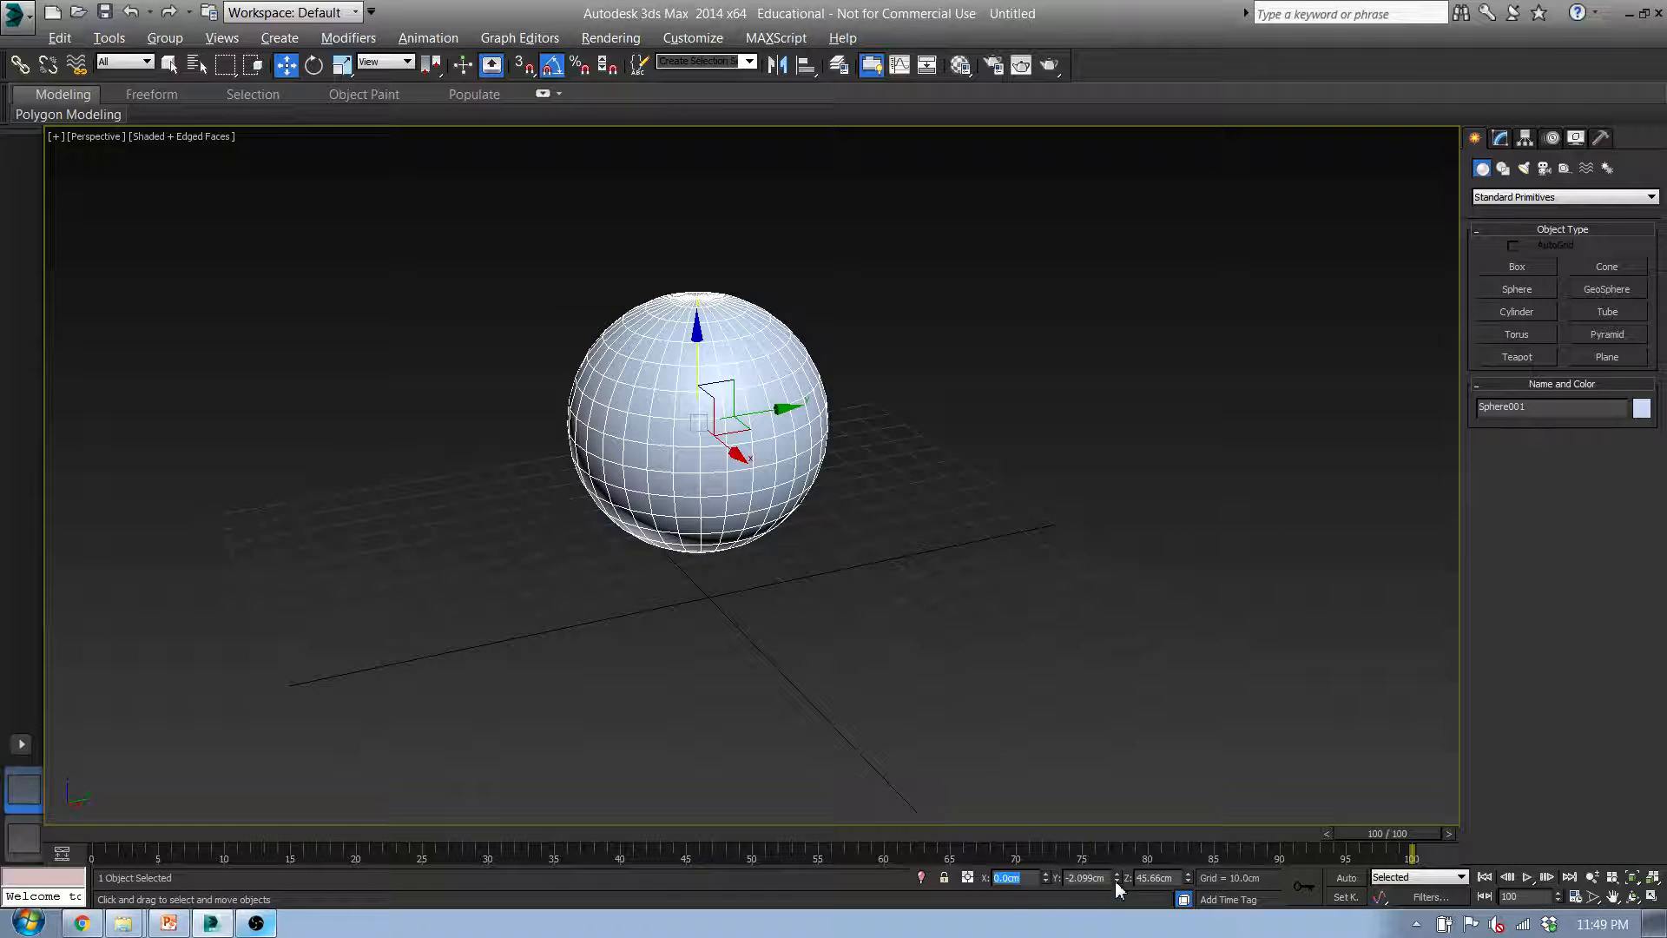
{"action": "mouse_move", "coordinate": [1114, 881]}
{"action": "left_mouse_down"}
{"action": "mouse_move", "coordinate": [1098, 811]}
{"action": "mouse_move", "coordinate": [1114, 872]}
{"action": "left_mouse_up"}
{"action": "right_click", "coordinate": [1118, 877]}
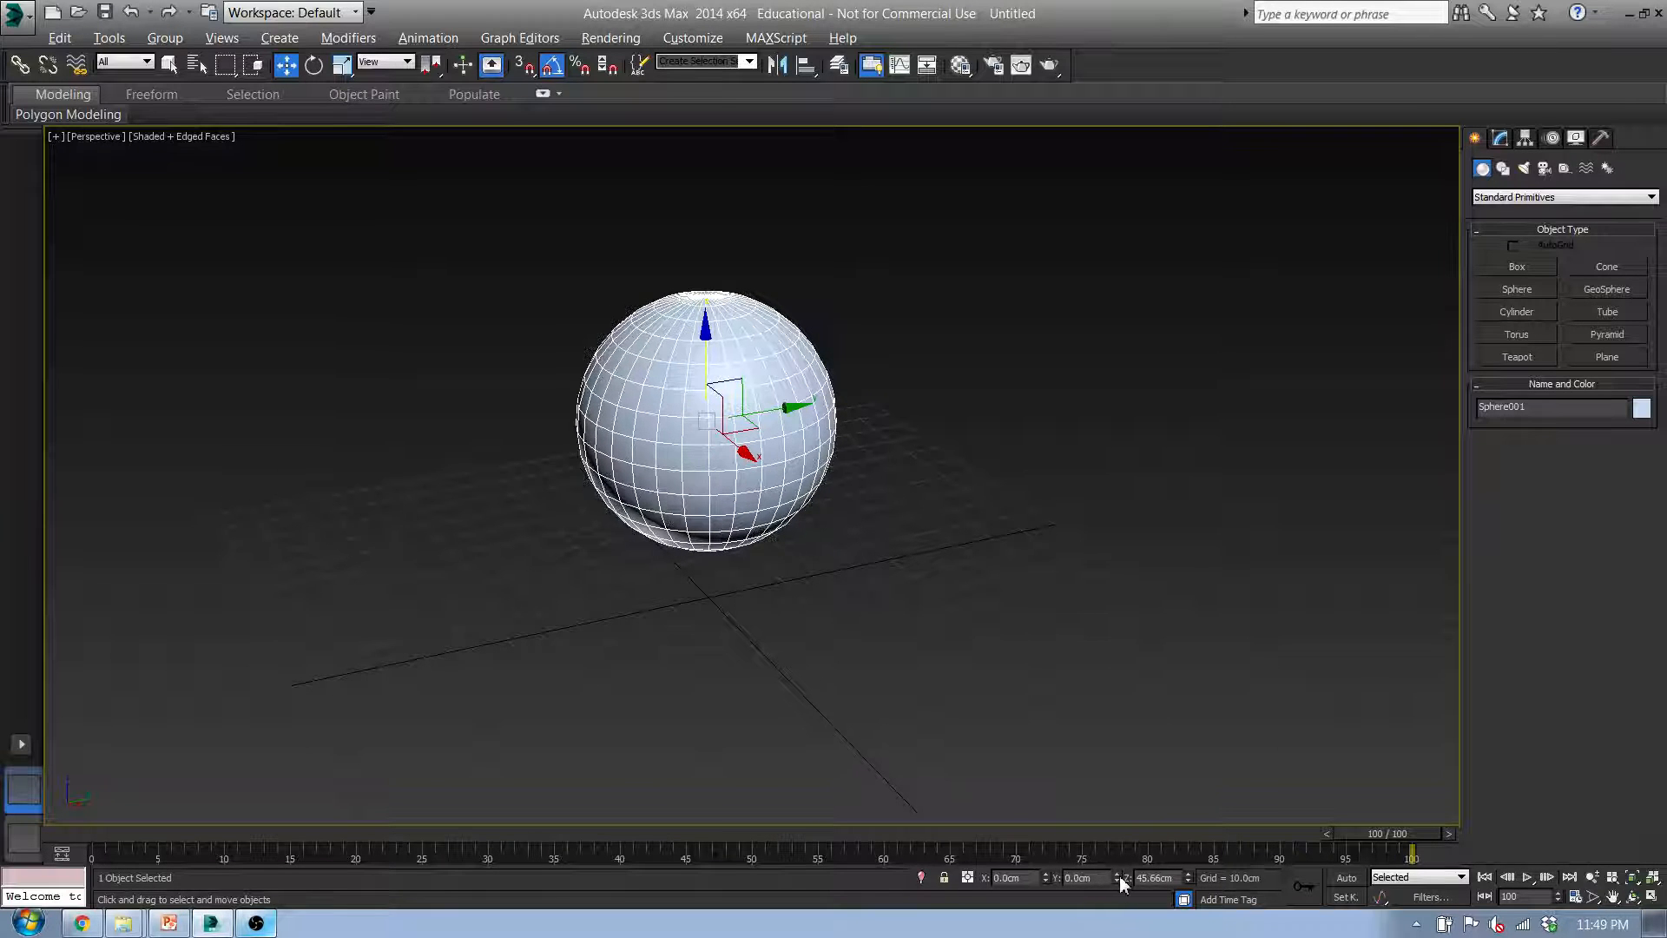
{"action": "right_click", "coordinate": [1187, 878]}
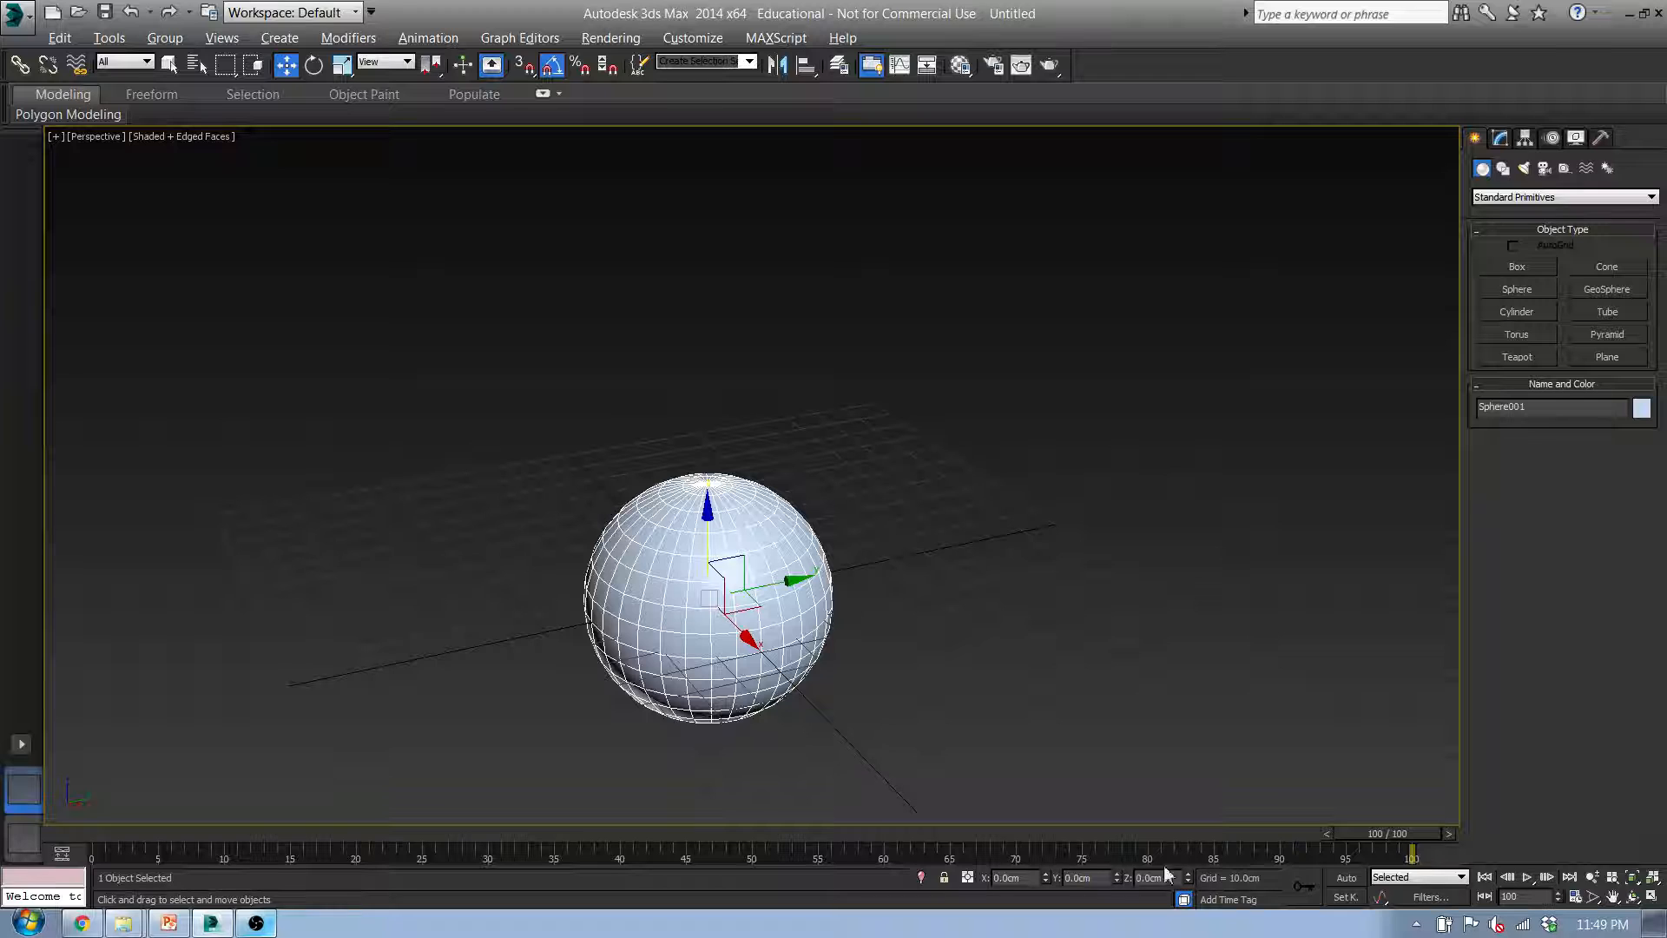
Examine the sphere's placement at the origin in the Perspective, Front, Top and Left views
{"action": "middle_click_drag", "start_coordinate": [633, 674], "coordinate": [669, 671]}
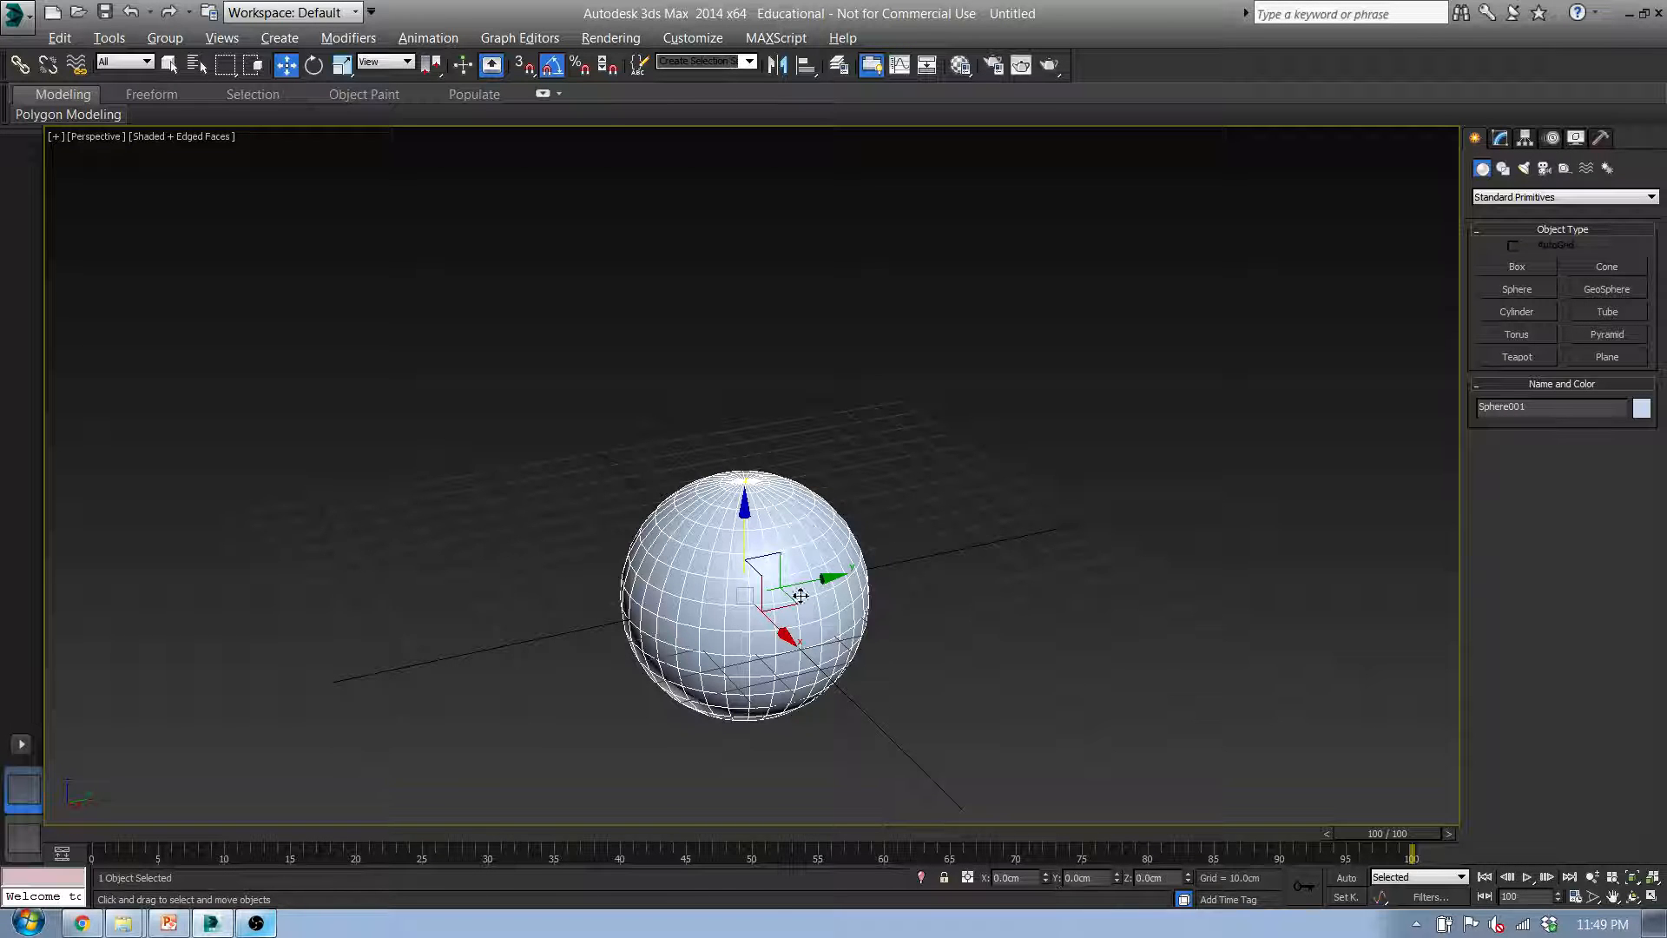
{"action": "mouse_move", "coordinate": [779, 636]}
{"action": "middle_mouse_down"}
{"action": "mouse_move", "coordinate": [749, 656]}
{"action": "mouse_move", "coordinate": [772, 606]}
{"action": "middle_mouse_up"}
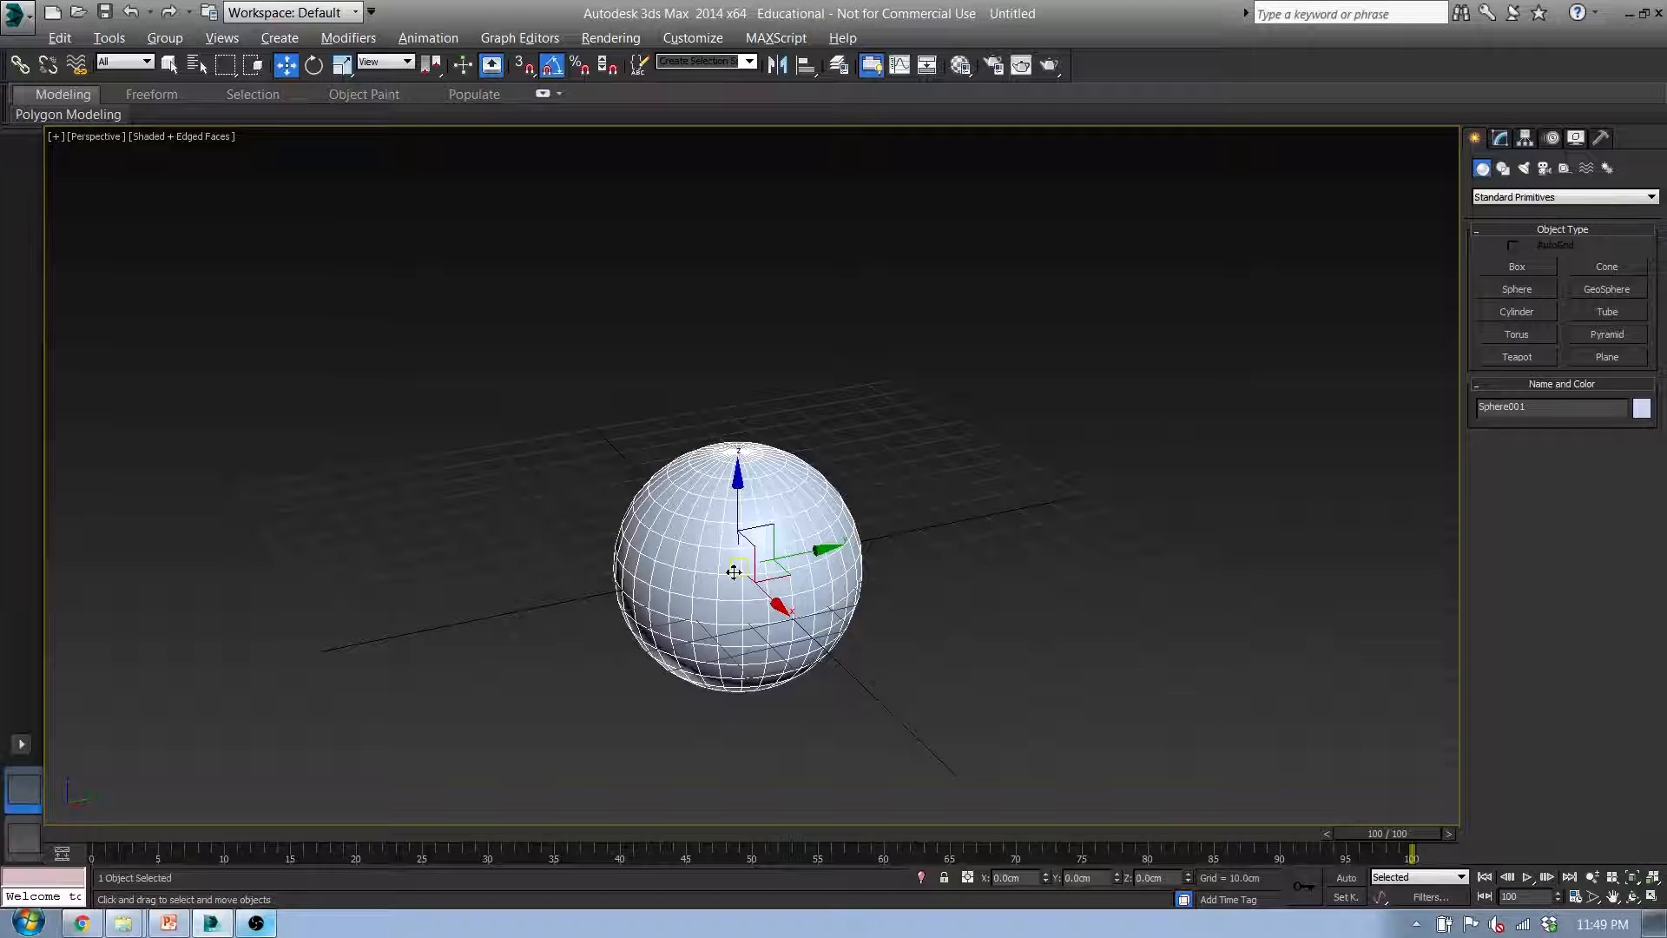
{"action": "key", "text": "f"}
{"action": "middle_click_drag", "start_coordinate": [710, 568], "coordinate": [744, 533]}
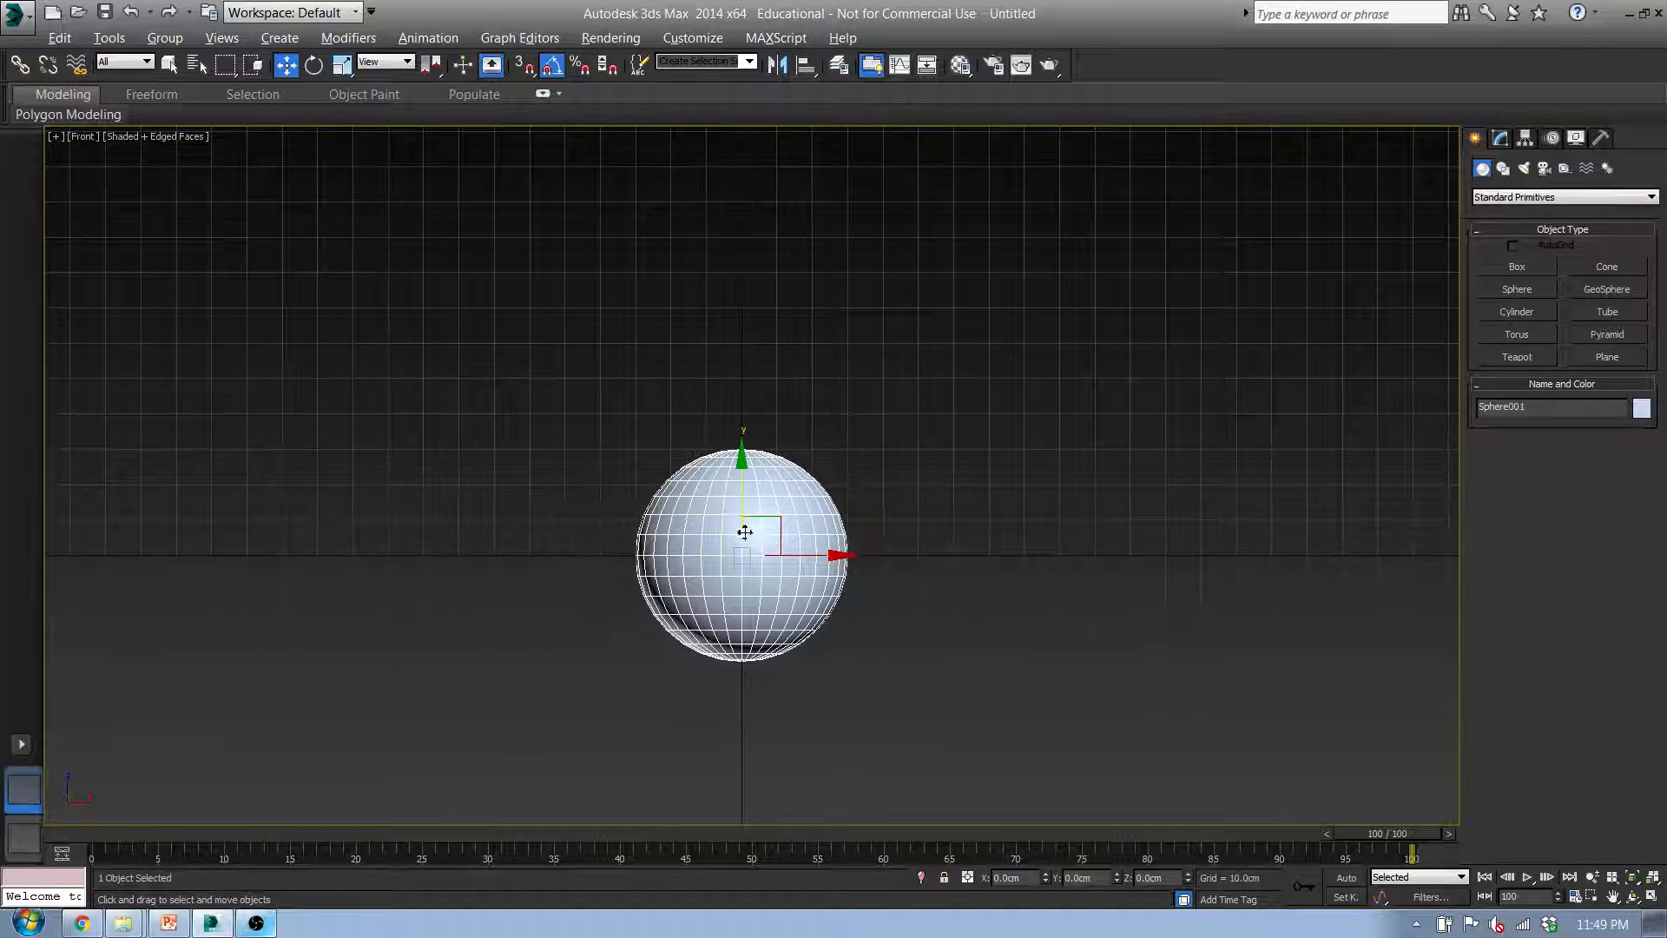
{"action": "scroll", "coordinate": [732, 530], "scroll_direction": "up", "scroll_amount": 1}
{"action": "middle_click_drag", "start_coordinate": [733, 589], "coordinate": [741, 538]}
{"action": "key", "text": "t"}
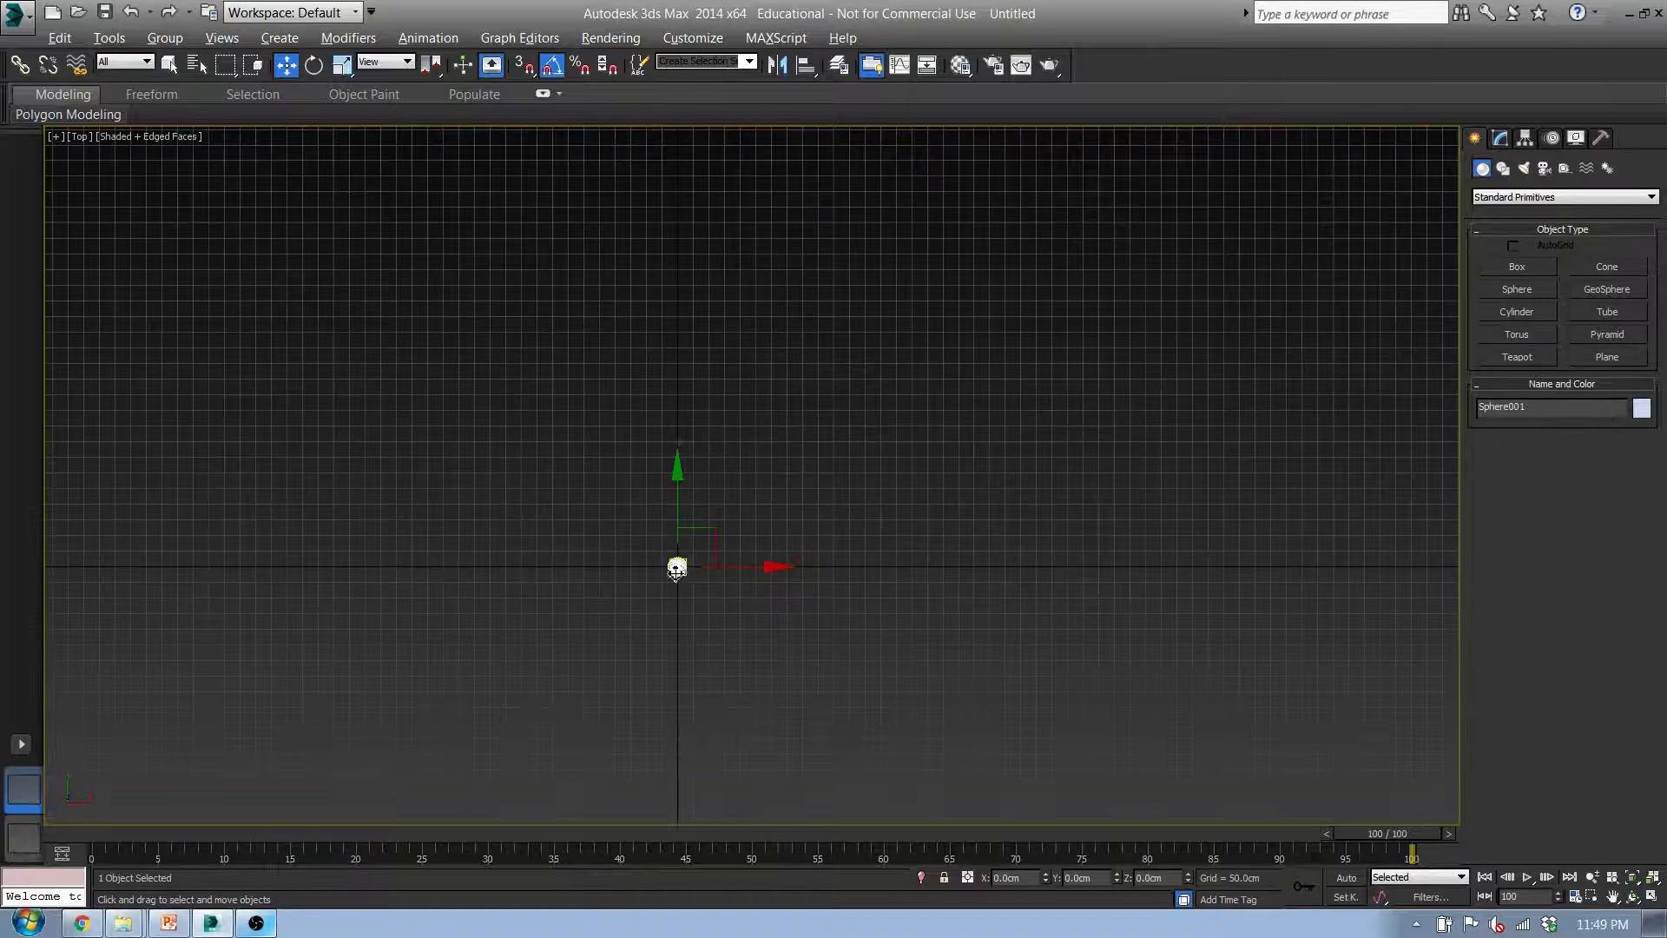
{"action": "scroll", "coordinate": [960, 539], "scroll_direction": "up", "scroll_amount": 5}
{"action": "scroll", "coordinate": [935, 521], "scroll_direction": "up", "scroll_amount": 2}
{"action": "key", "text": "f"}
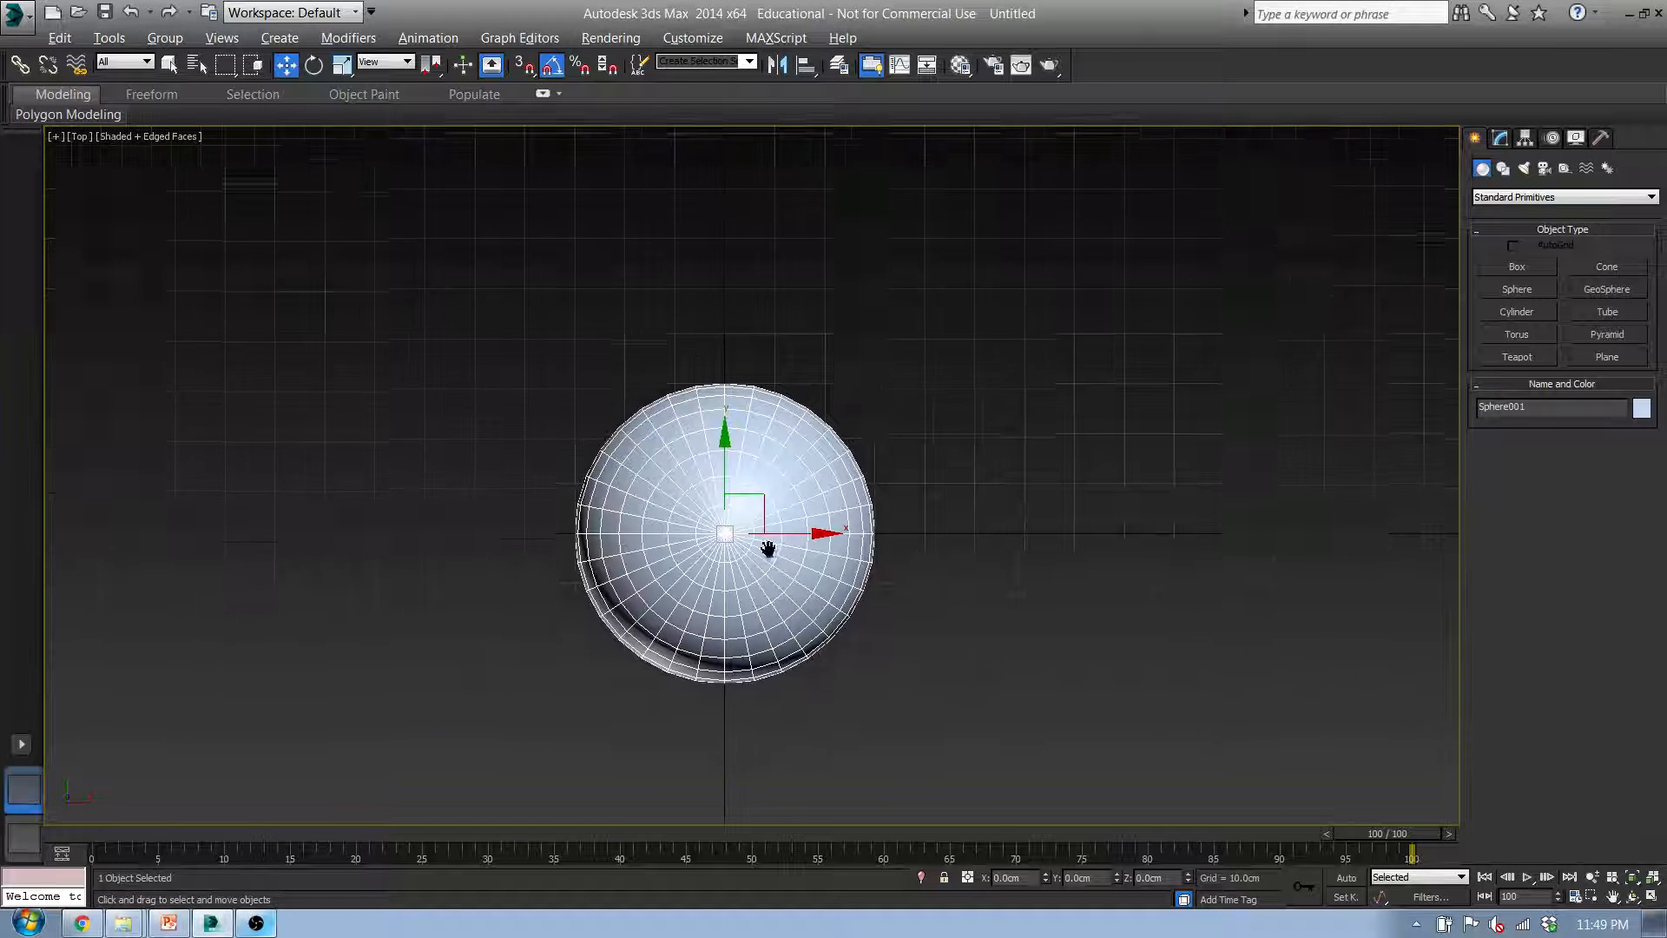
{"action": "key", "text": "l"}
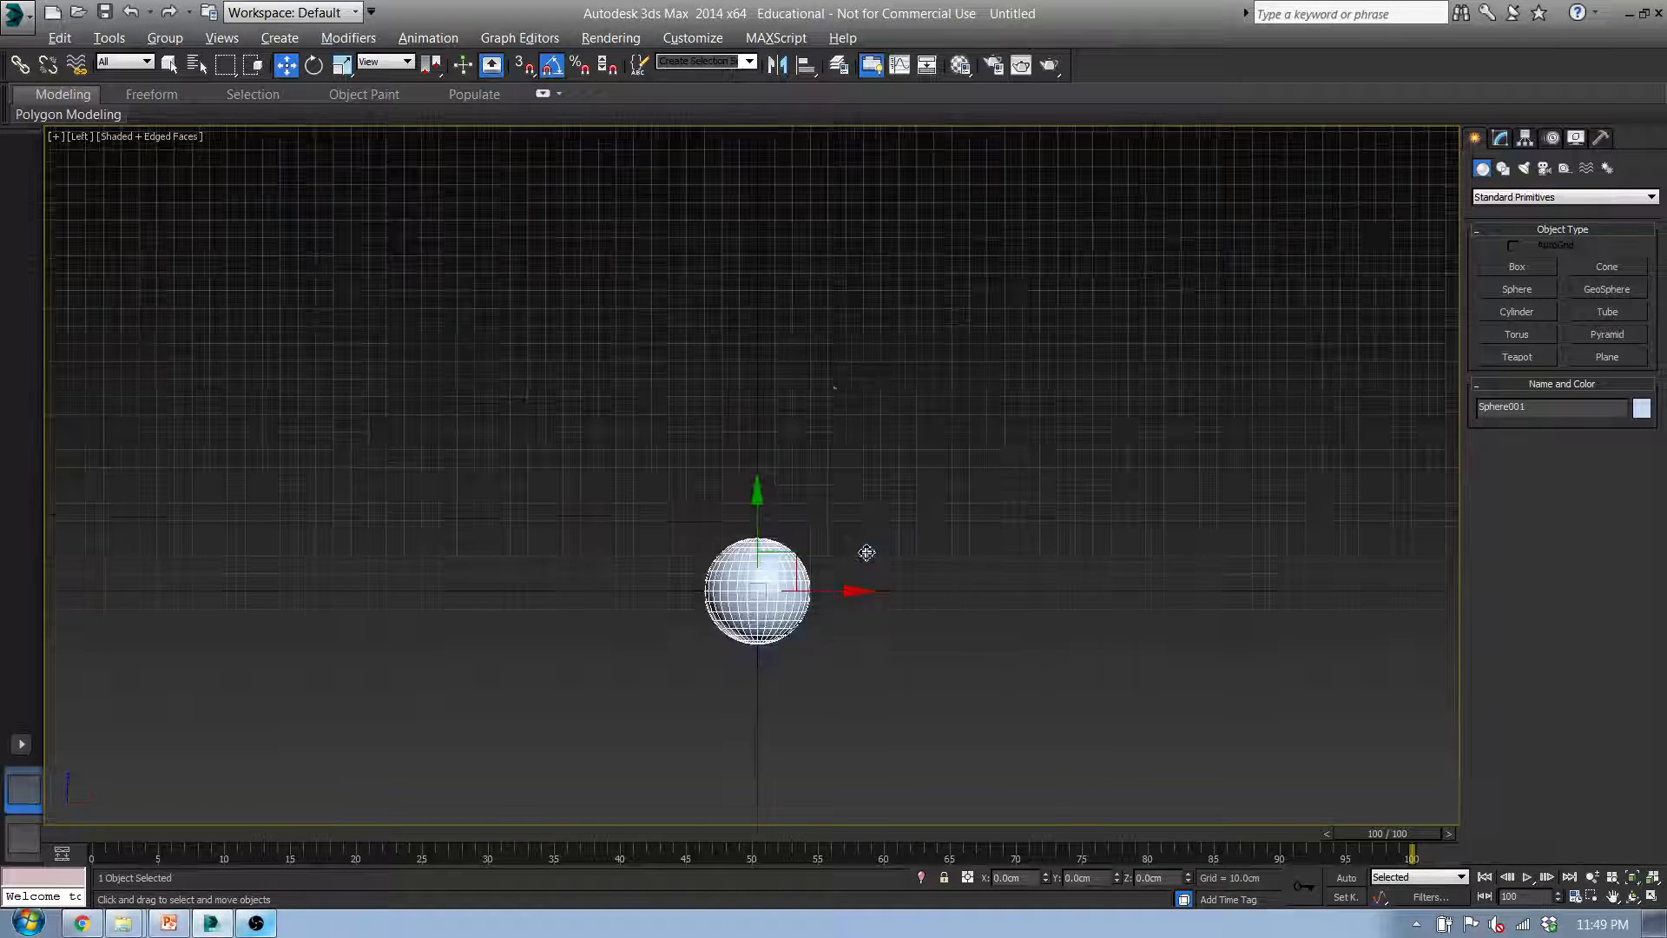
{"action": "scroll", "coordinate": [764, 588], "scroll_direction": "up", "scroll_amount": 4}
{"action": "scroll", "coordinate": [782, 608], "scroll_direction": "down", "scroll_amount": 2}
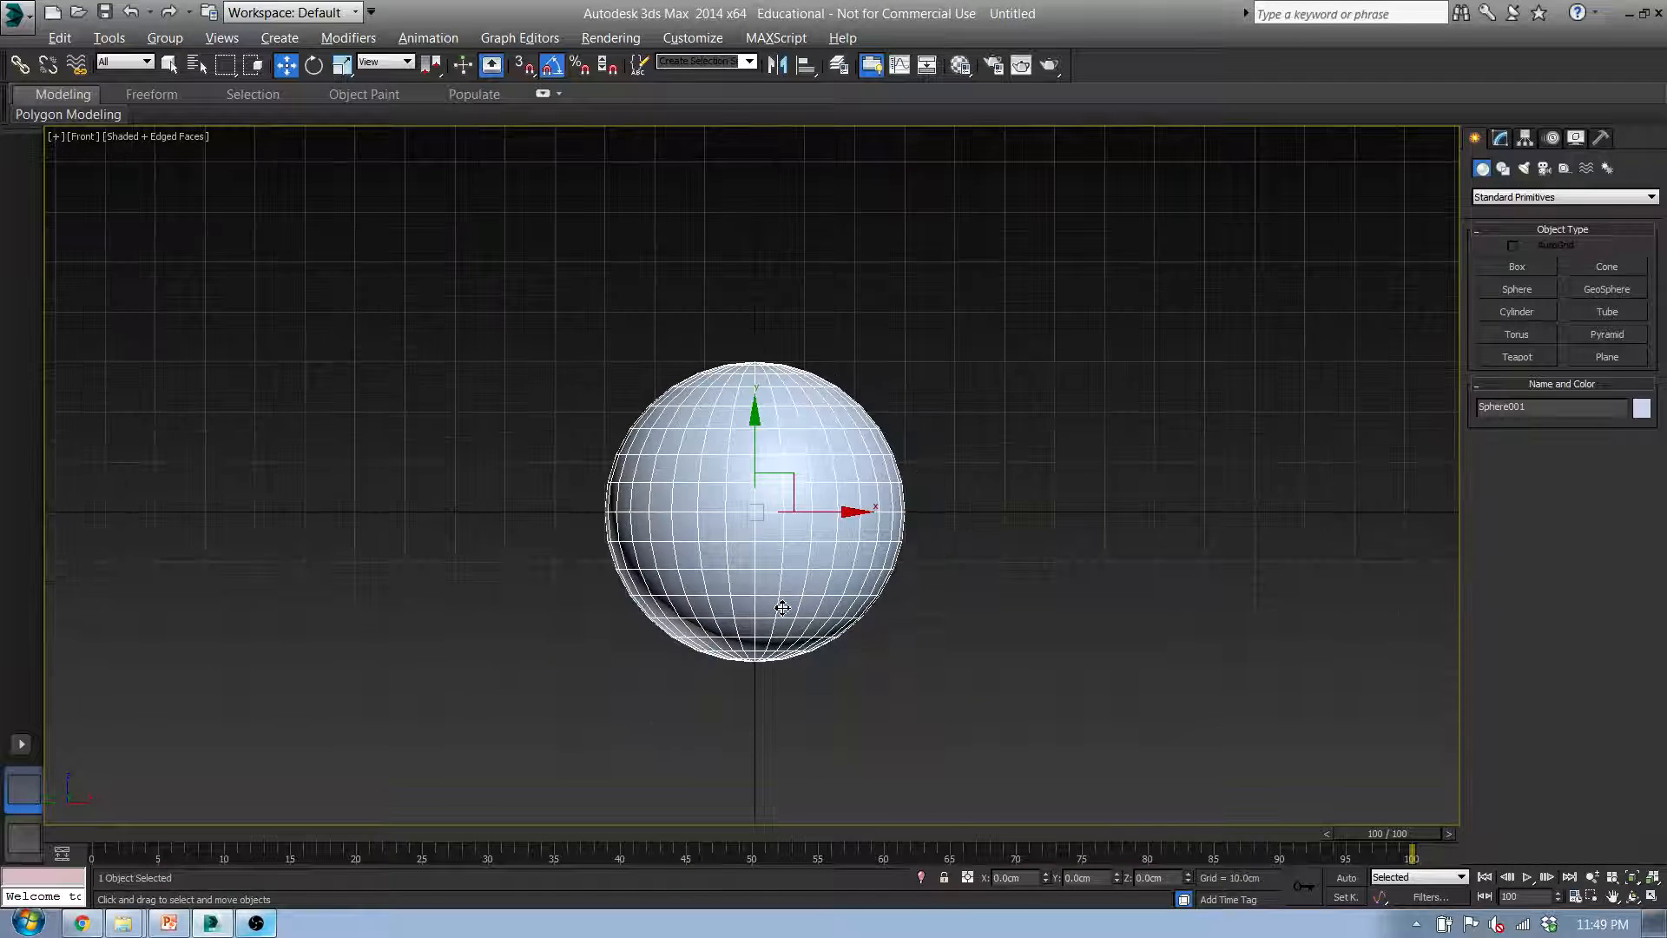
Move the sphere up in the Front view to a Z position of about 28 cm, near the ground line
{"action": "key", "text": "f"}
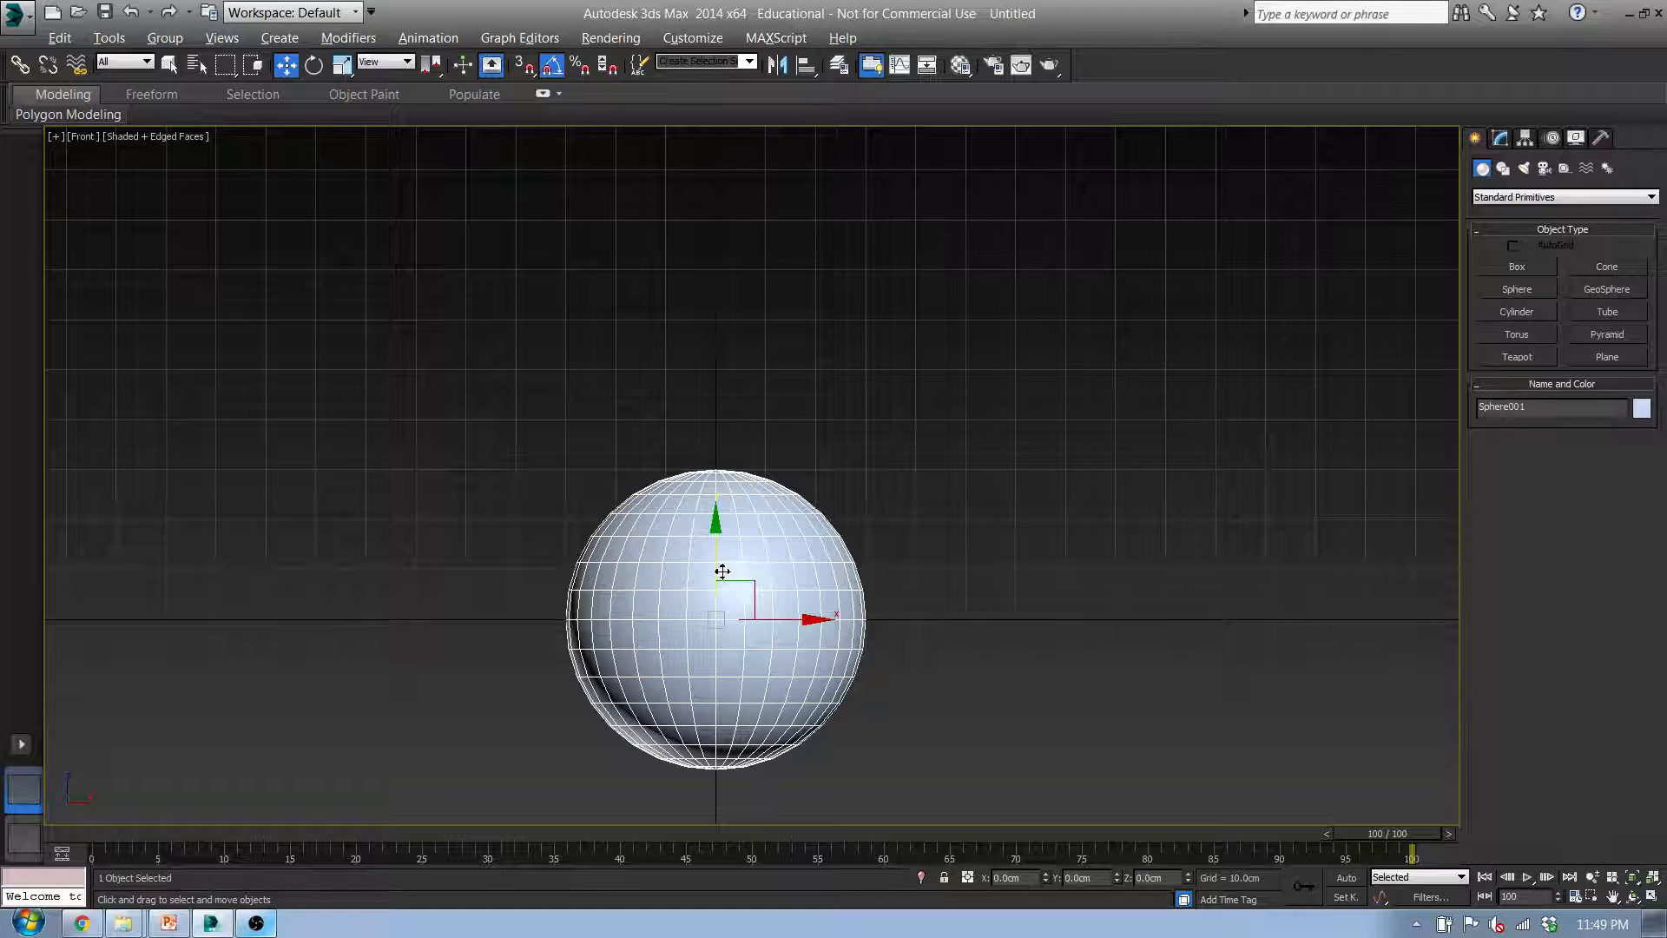
{"action": "left_click_drag", "start_coordinate": [723, 571], "coordinate": [726, 433]}
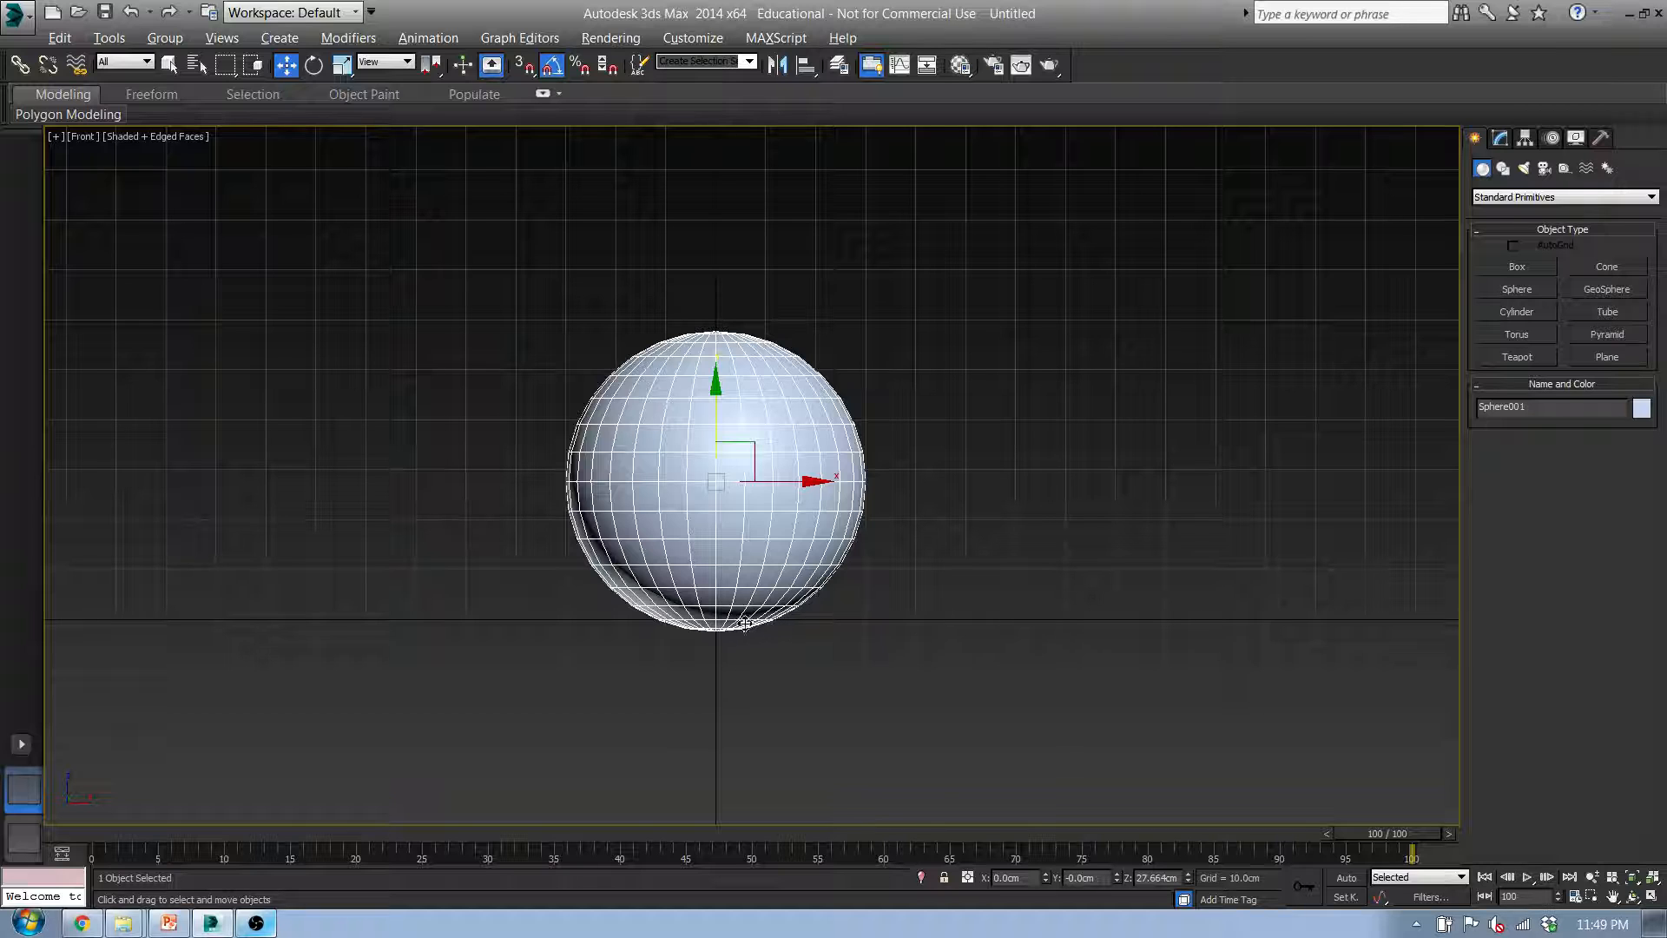
{"action": "middle_click_drag", "start_coordinate": [669, 452], "coordinate": [659, 519]}
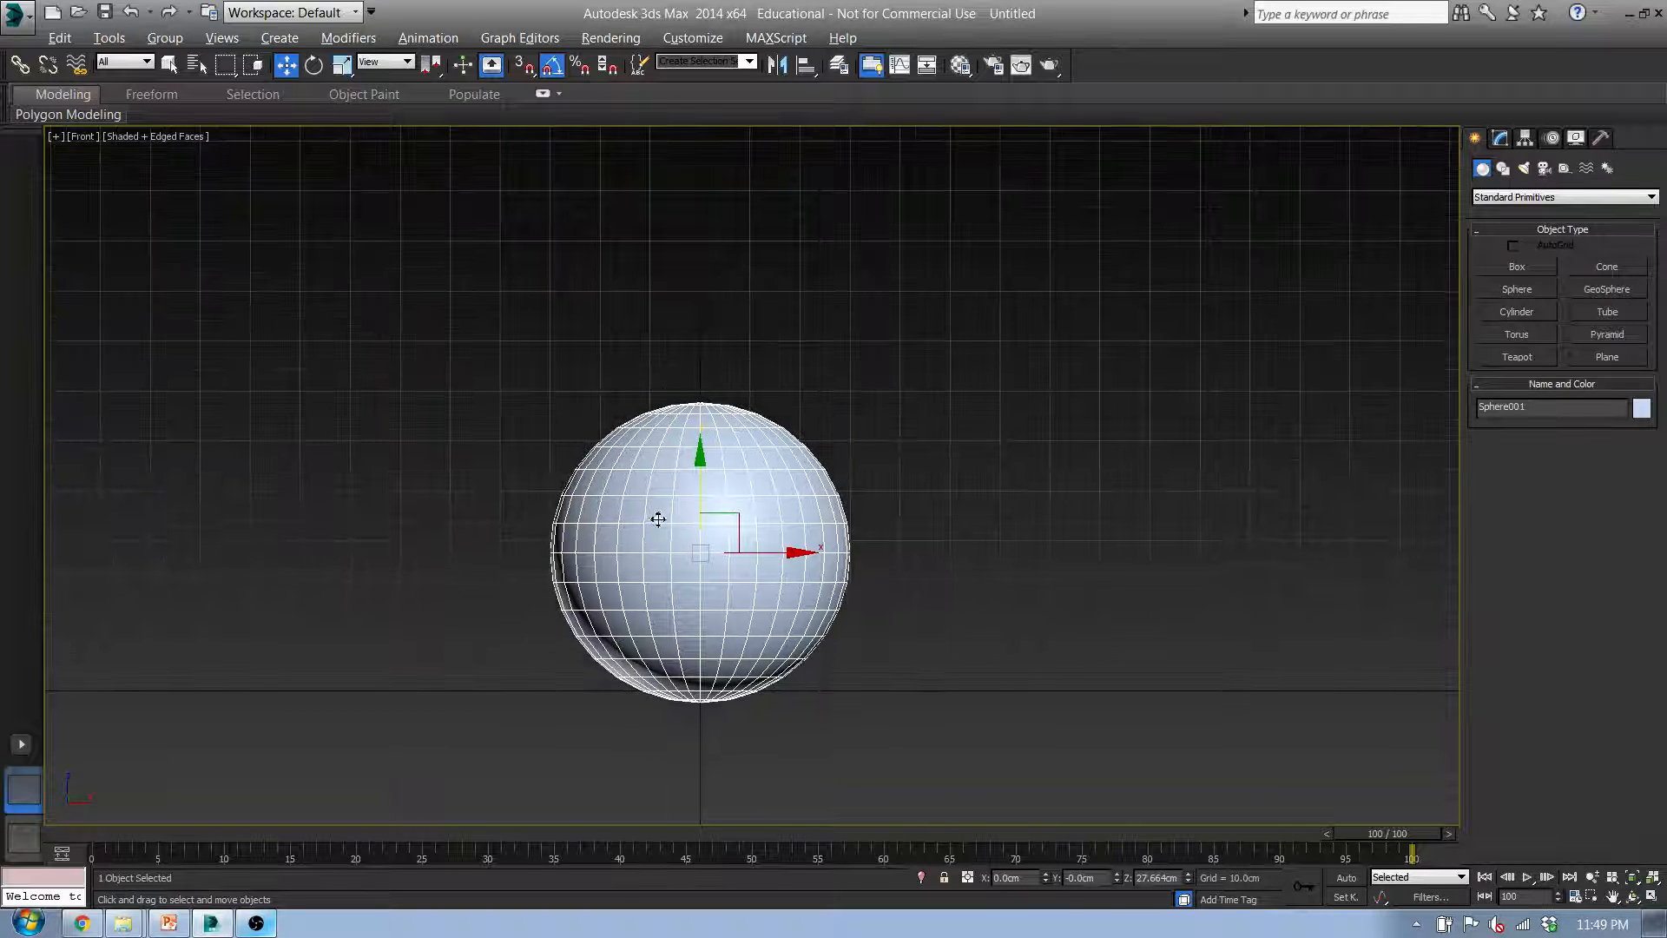
{"action": "middle_click_drag", "start_coordinate": [792, 460], "coordinate": [783, 496]}
{"action": "middle_click_drag", "start_coordinate": [672, 521], "coordinate": [658, 588]}
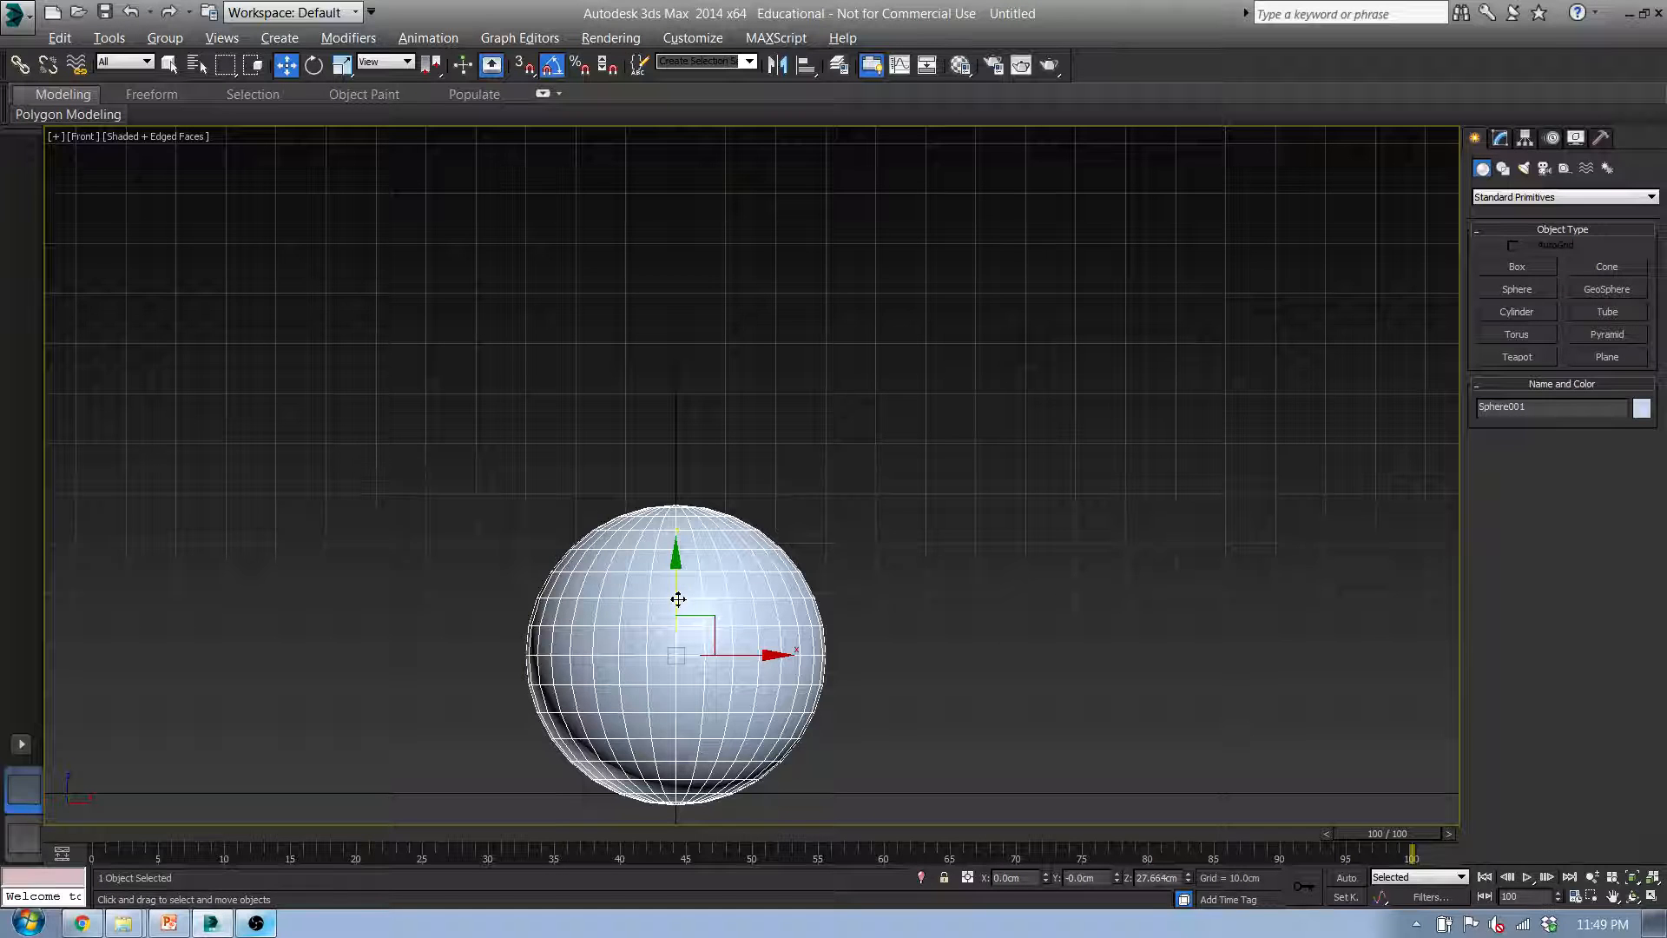
Clone the sphere straight up as a single Copy at a Z position of about 67 cm, partly overlapping the original
{"action": "mouse_move", "coordinate": [678, 599]}
{"action": "left_mouse_down", "text": "shift"}
{"action": "mouse_move", "coordinate": [696, 190]}
{"action": "mouse_move", "coordinate": [691, 477]}
{"action": "mouse_move", "coordinate": [678, 408]}
{"action": "left_mouse_up", "text": "shift"}
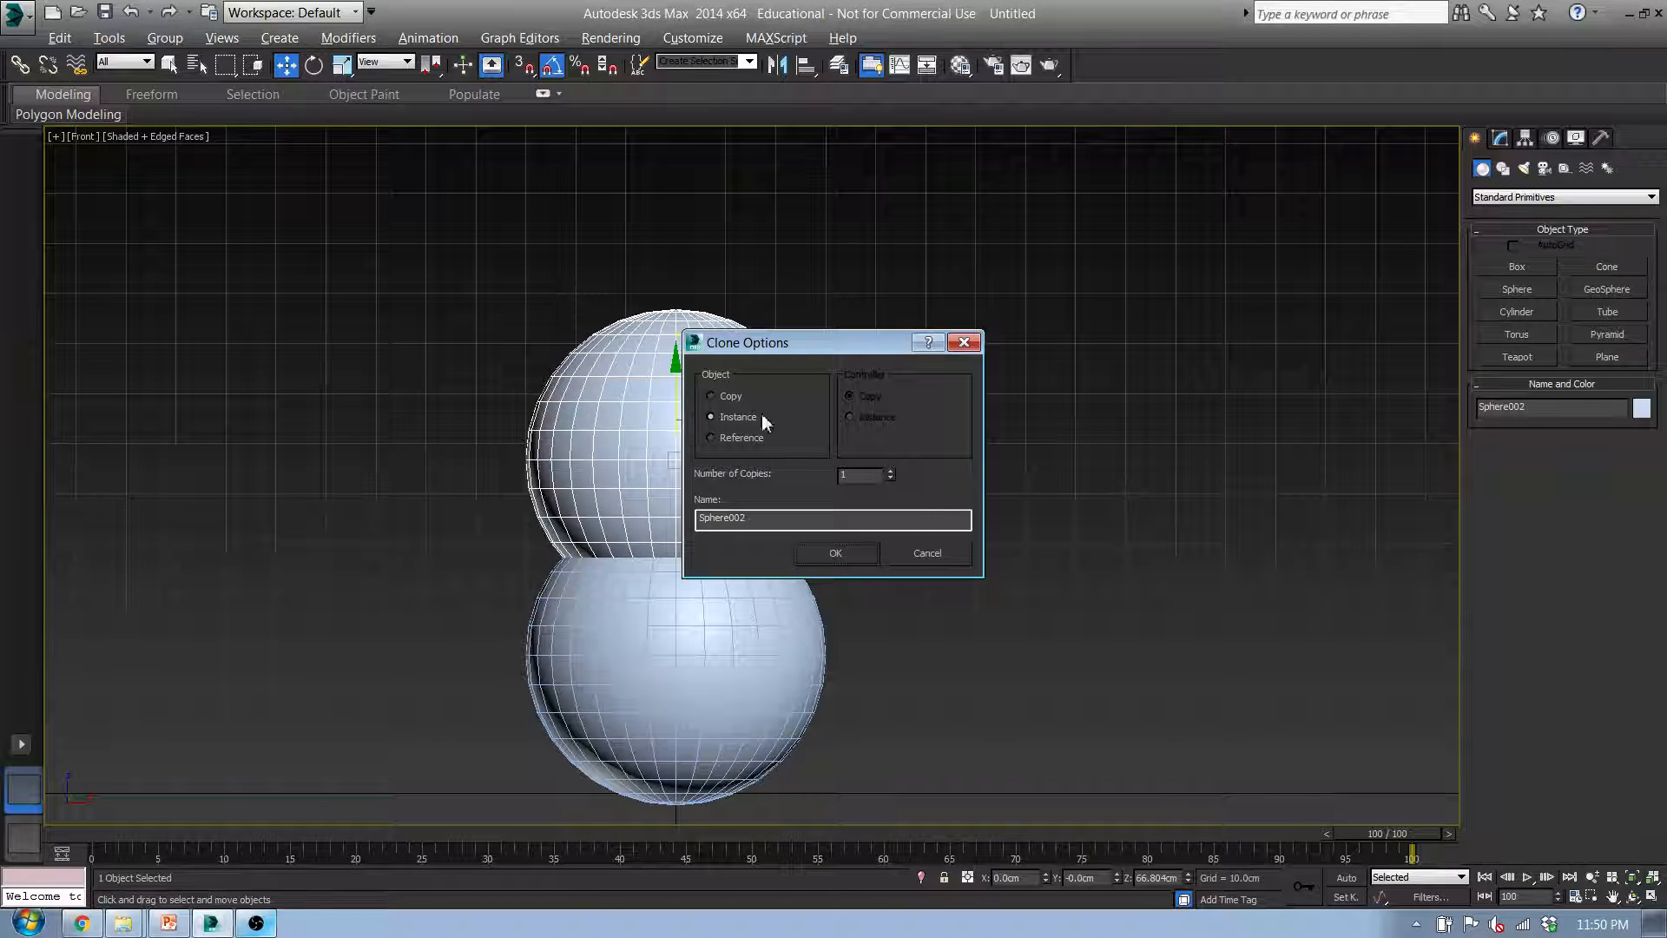
{"action": "left_click", "coordinate": [711, 395]}
{"action": "left_click", "coordinate": [853, 559]}
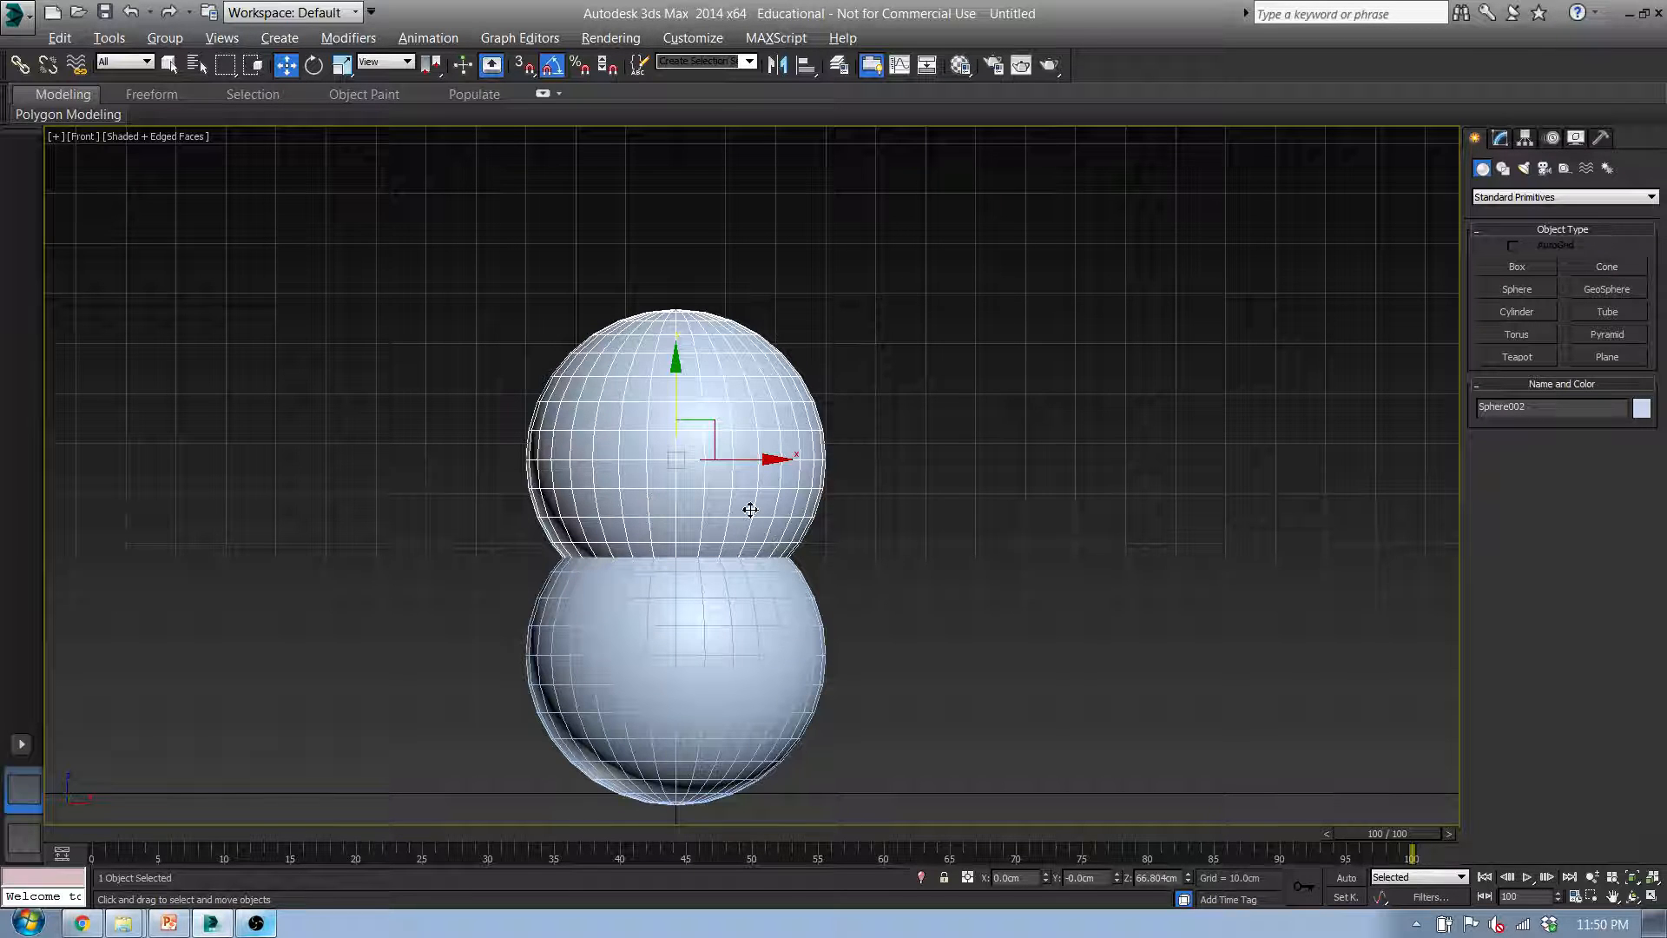
{"action": "key", "text": "e"}
{"action": "key", "text": "r"}
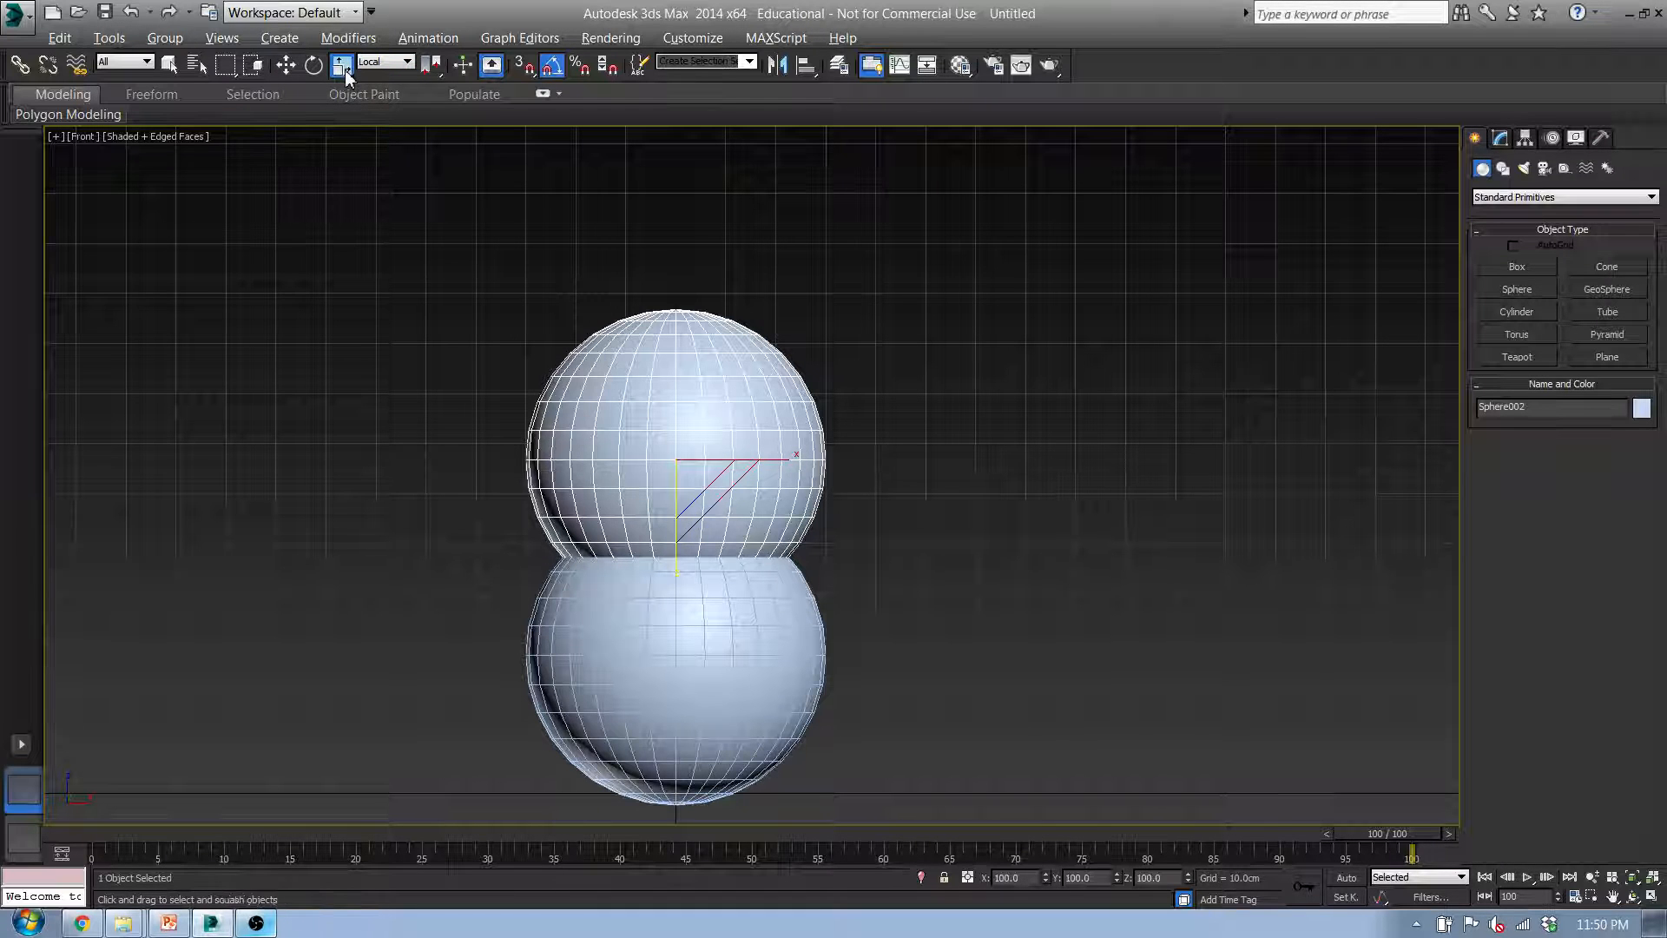
{"action": "key", "text": "r"}
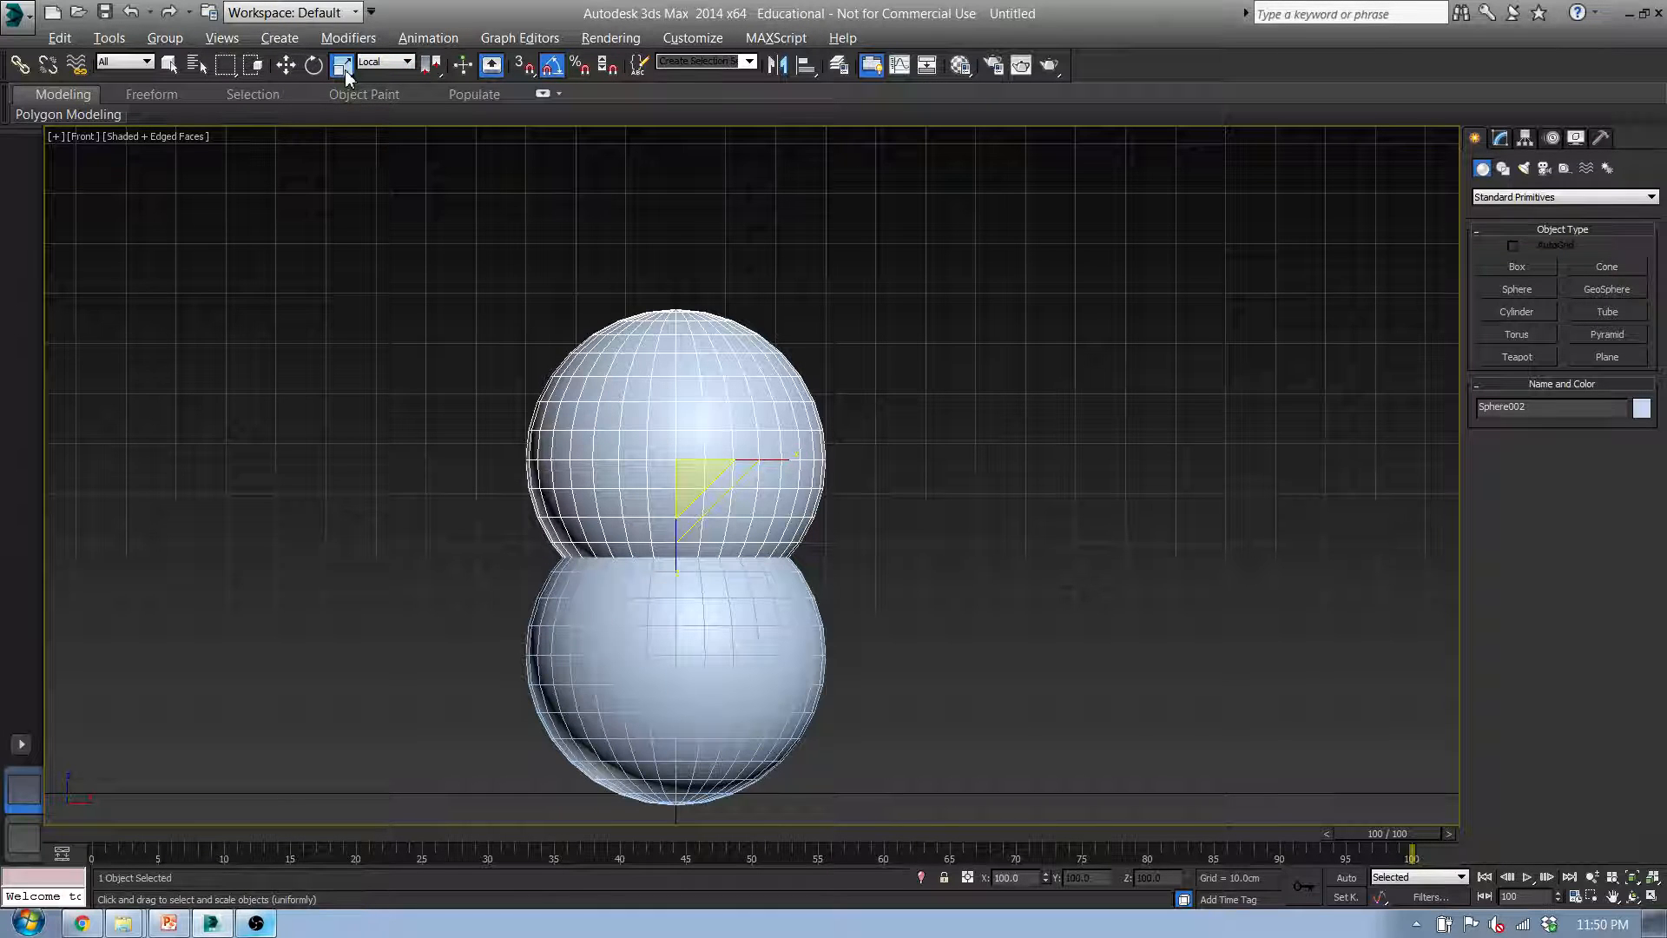
{"action": "key", "text": "r"}
{"action": "key", "text": "r"}
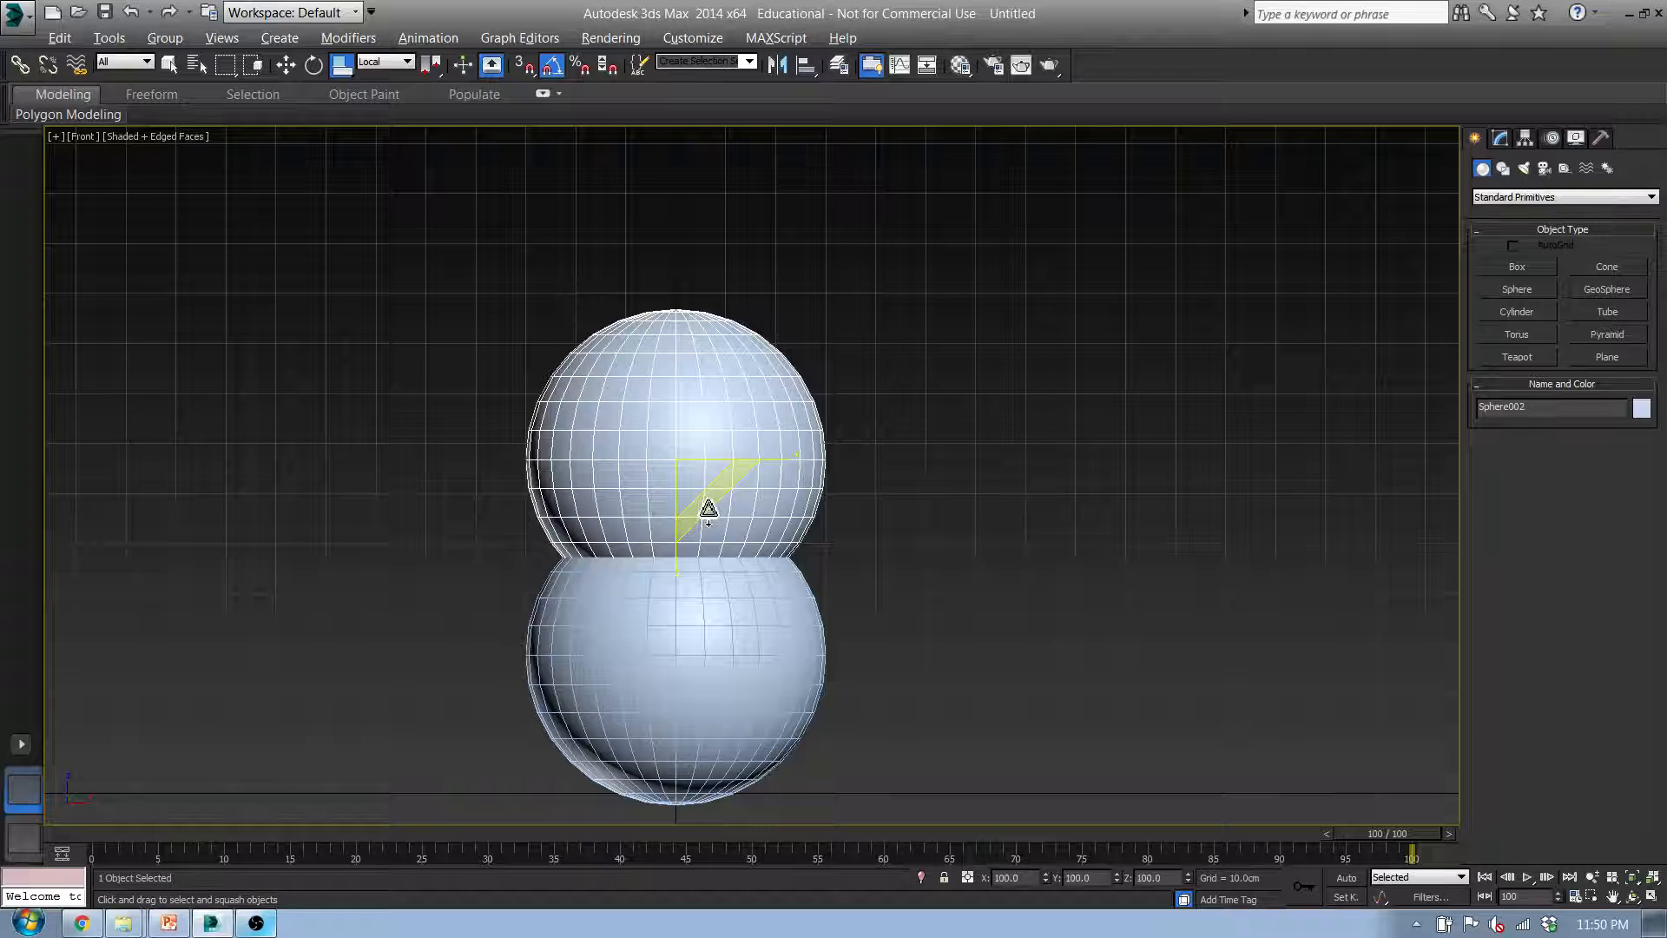
{"action": "left_click_drag", "start_coordinate": [689, 466], "coordinate": [688, 414]}
{"action": "right_click", "coordinate": [689, 415]}
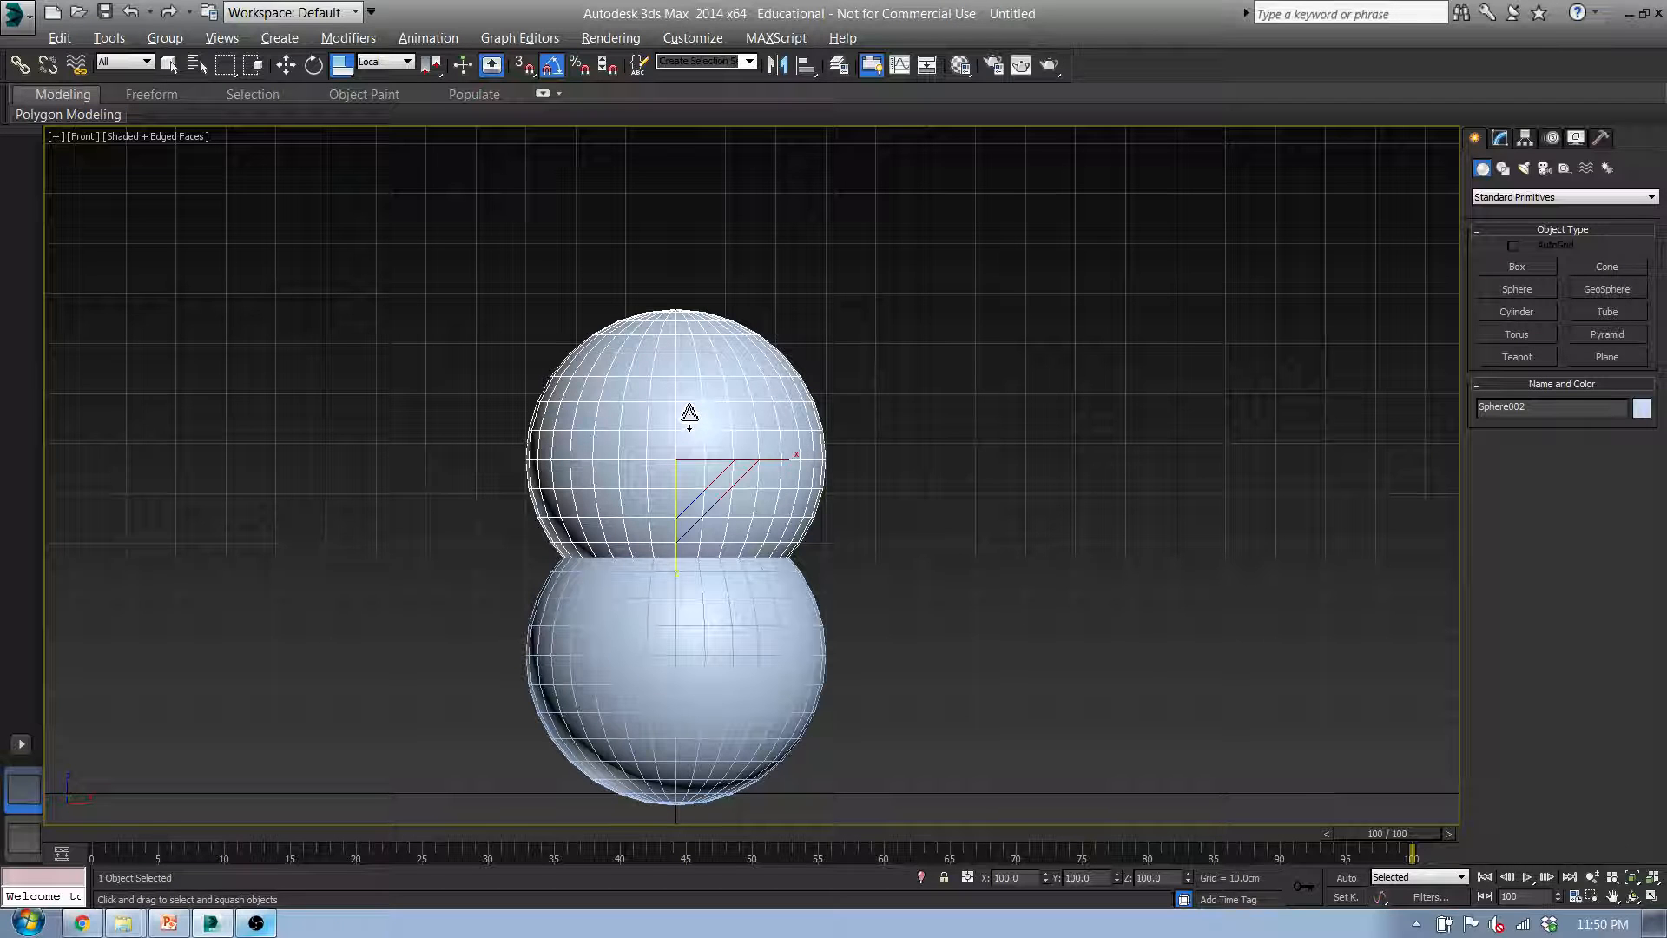
Scale the upper sphere down uniformly in the Front view, making it moderately smaller than the base sphere
{"action": "left_click", "coordinate": [344, 70]}
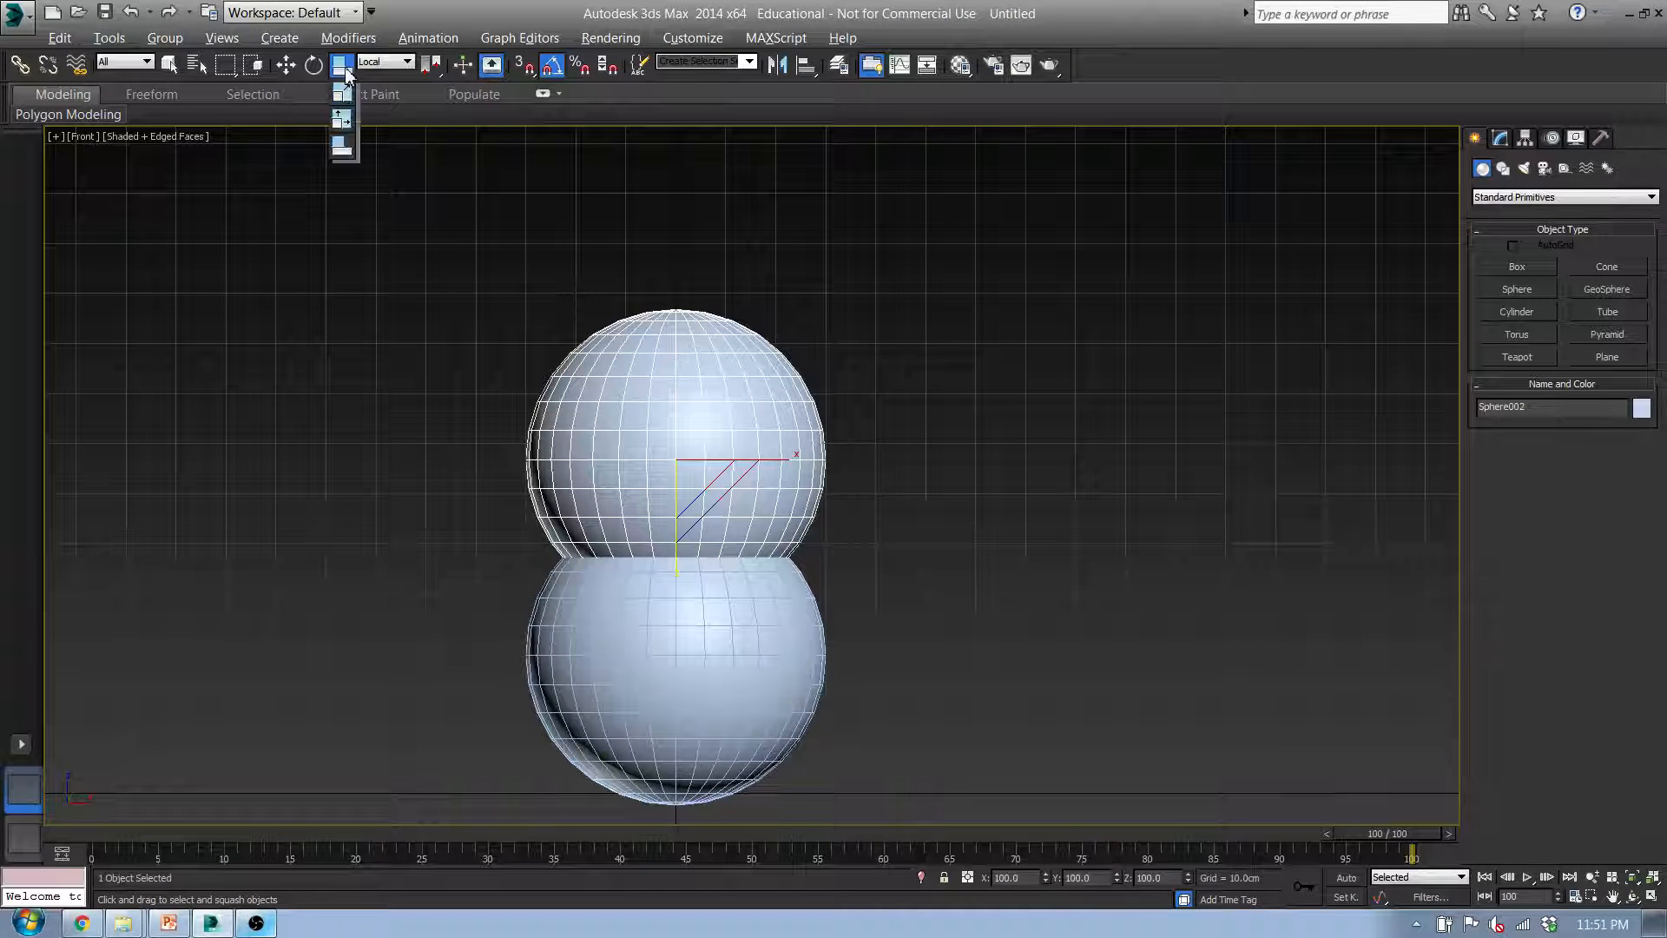
{"action": "left_click", "coordinate": [343, 119]}
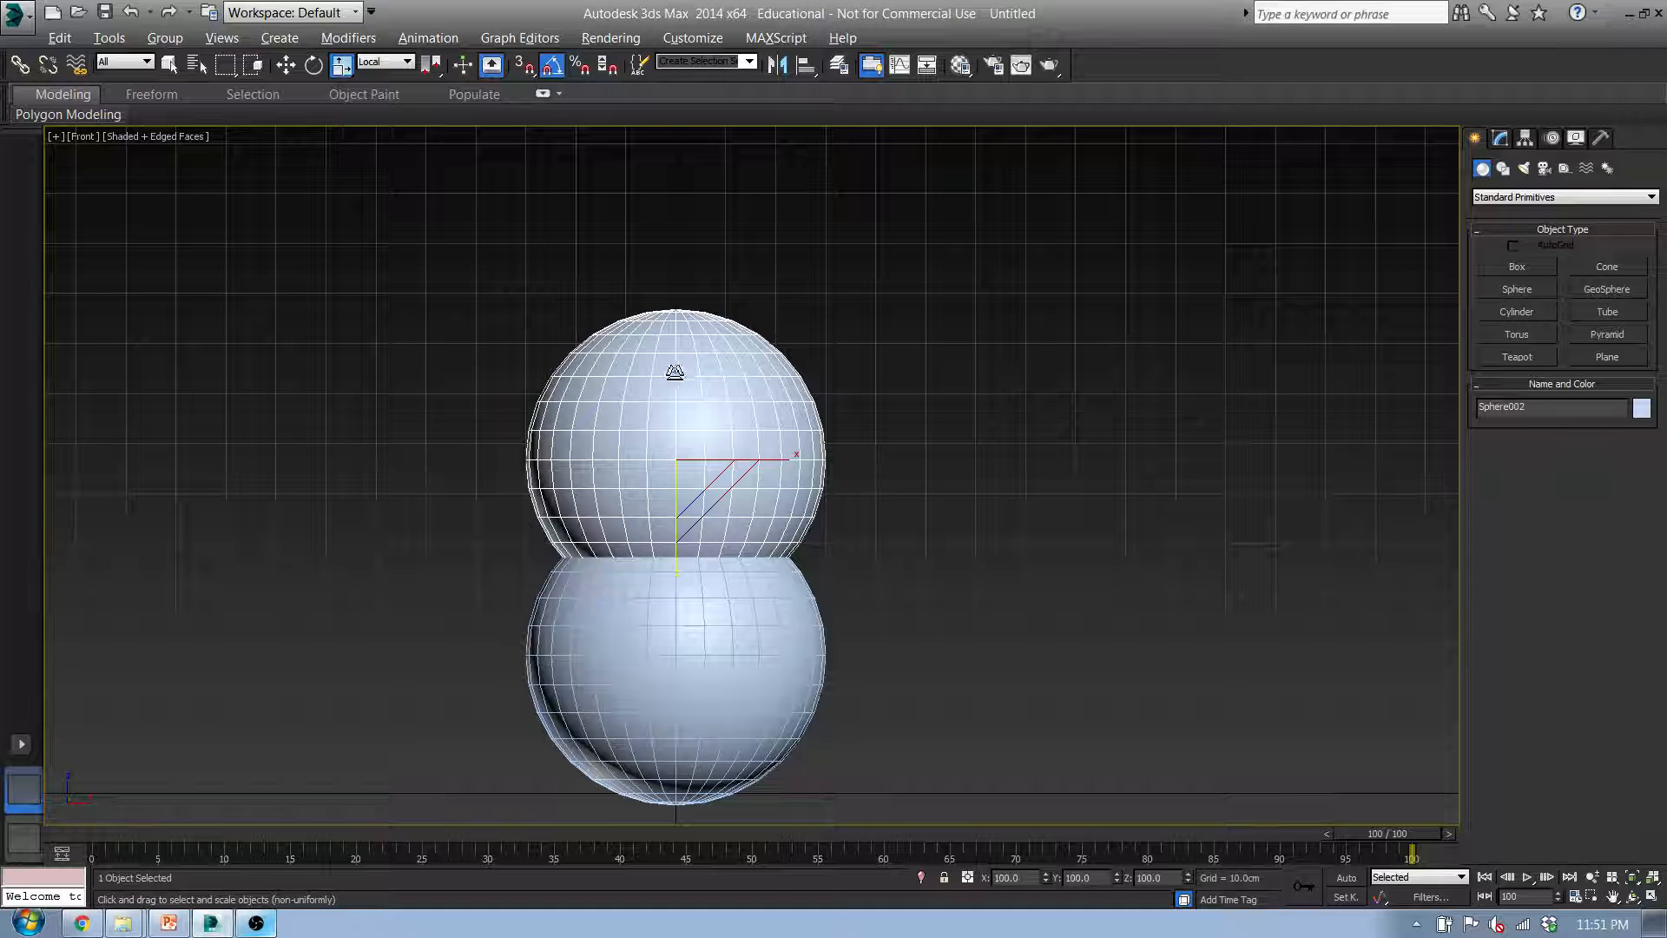
{"action": "mouse_move", "coordinate": [692, 476]}
{"action": "left_mouse_down"}
{"action": "mouse_move", "coordinate": [685, 462]}
{"action": "mouse_move", "coordinate": [694, 507]}
{"action": "left_mouse_up"}
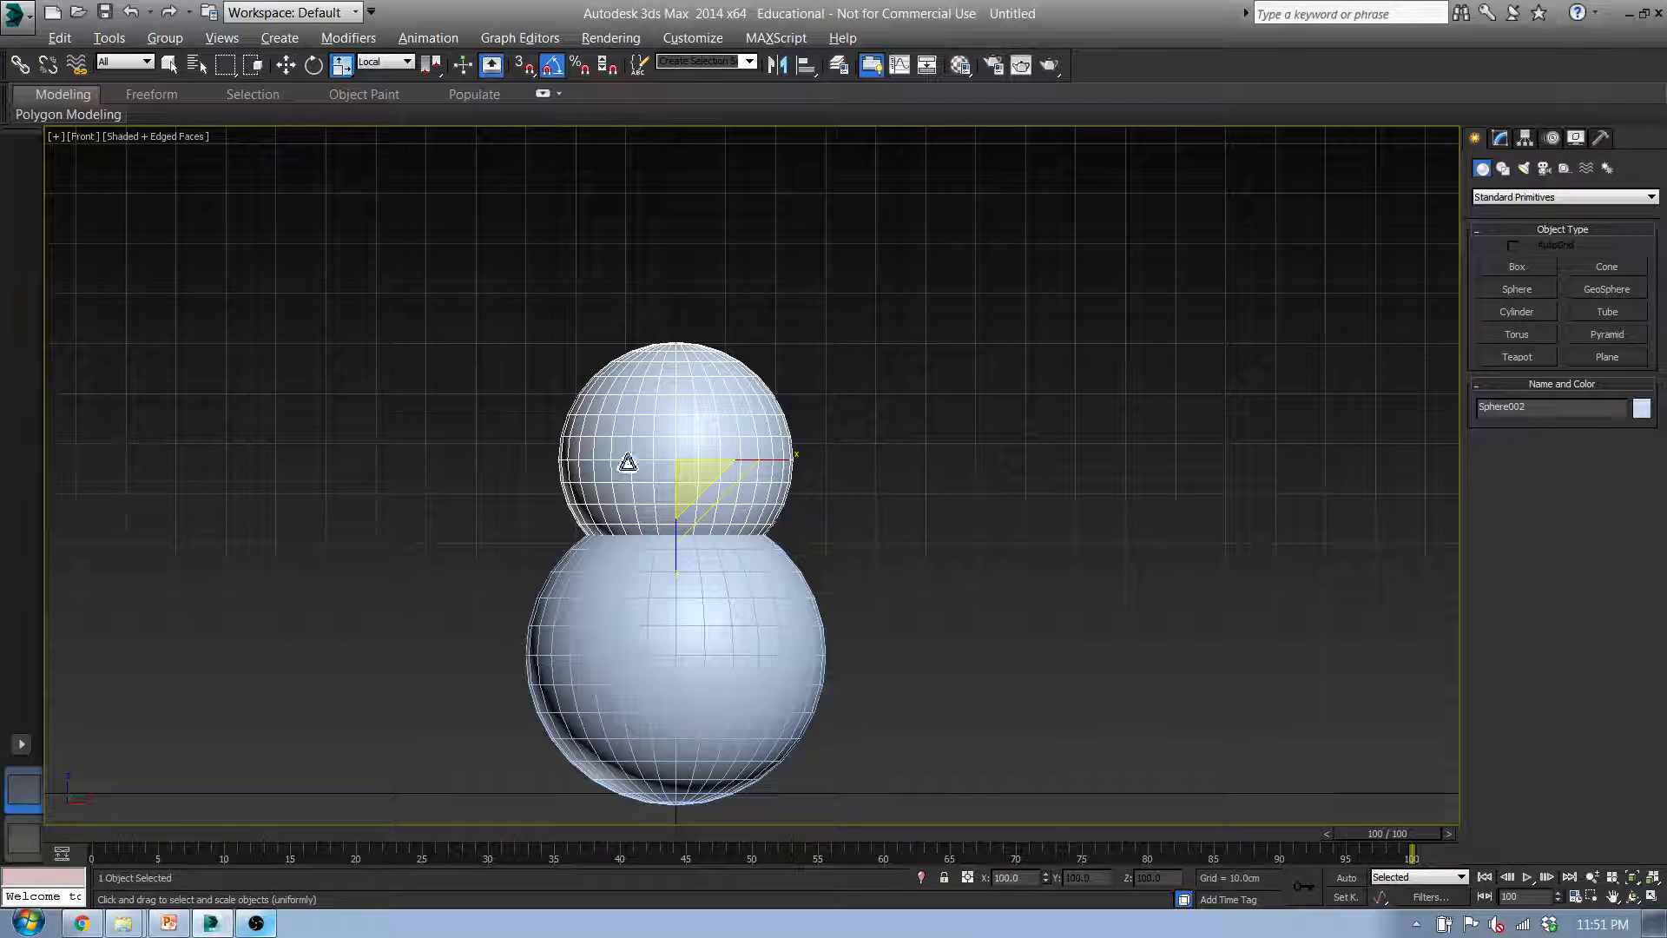
{"action": "middle_click_drag", "start_coordinate": [680, 428], "coordinate": [668, 454]}
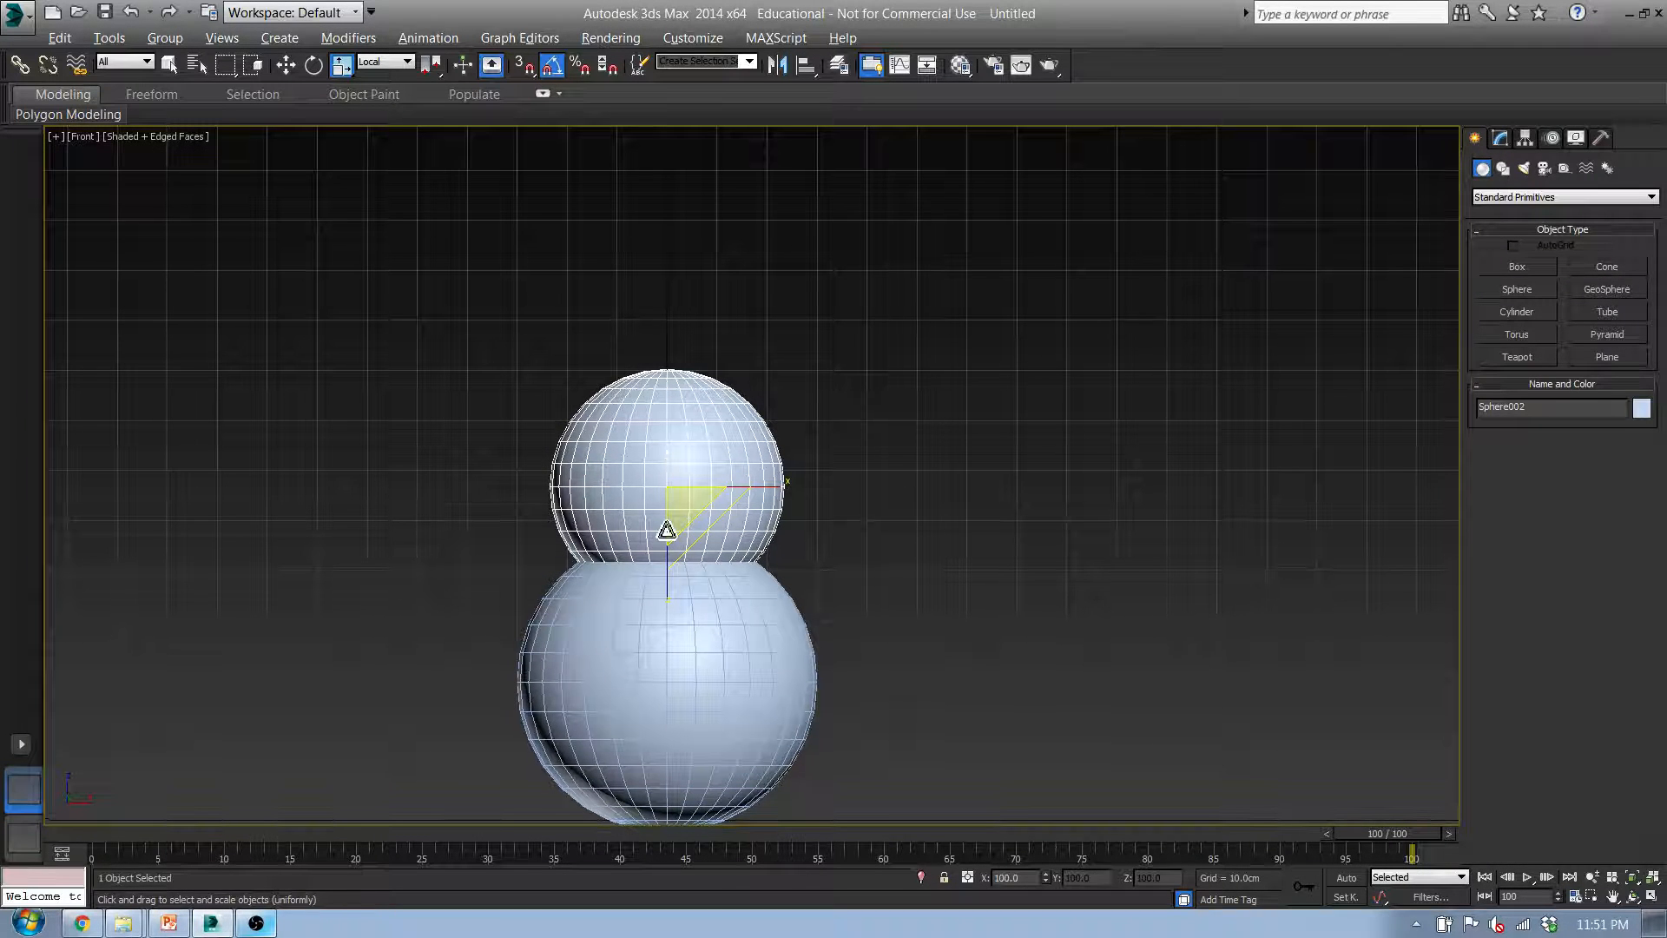
Lower the scaled upper sphere to a Z position of about 65 cm, sinking it slightly into the base sphere
{"action": "key", "text": "w"}
{"action": "left_click_drag", "start_coordinate": [673, 400], "coordinate": [674, 422]}
{"action": "middle_click_drag", "start_coordinate": [674, 422], "coordinate": [652, 561], "text": "alt"}
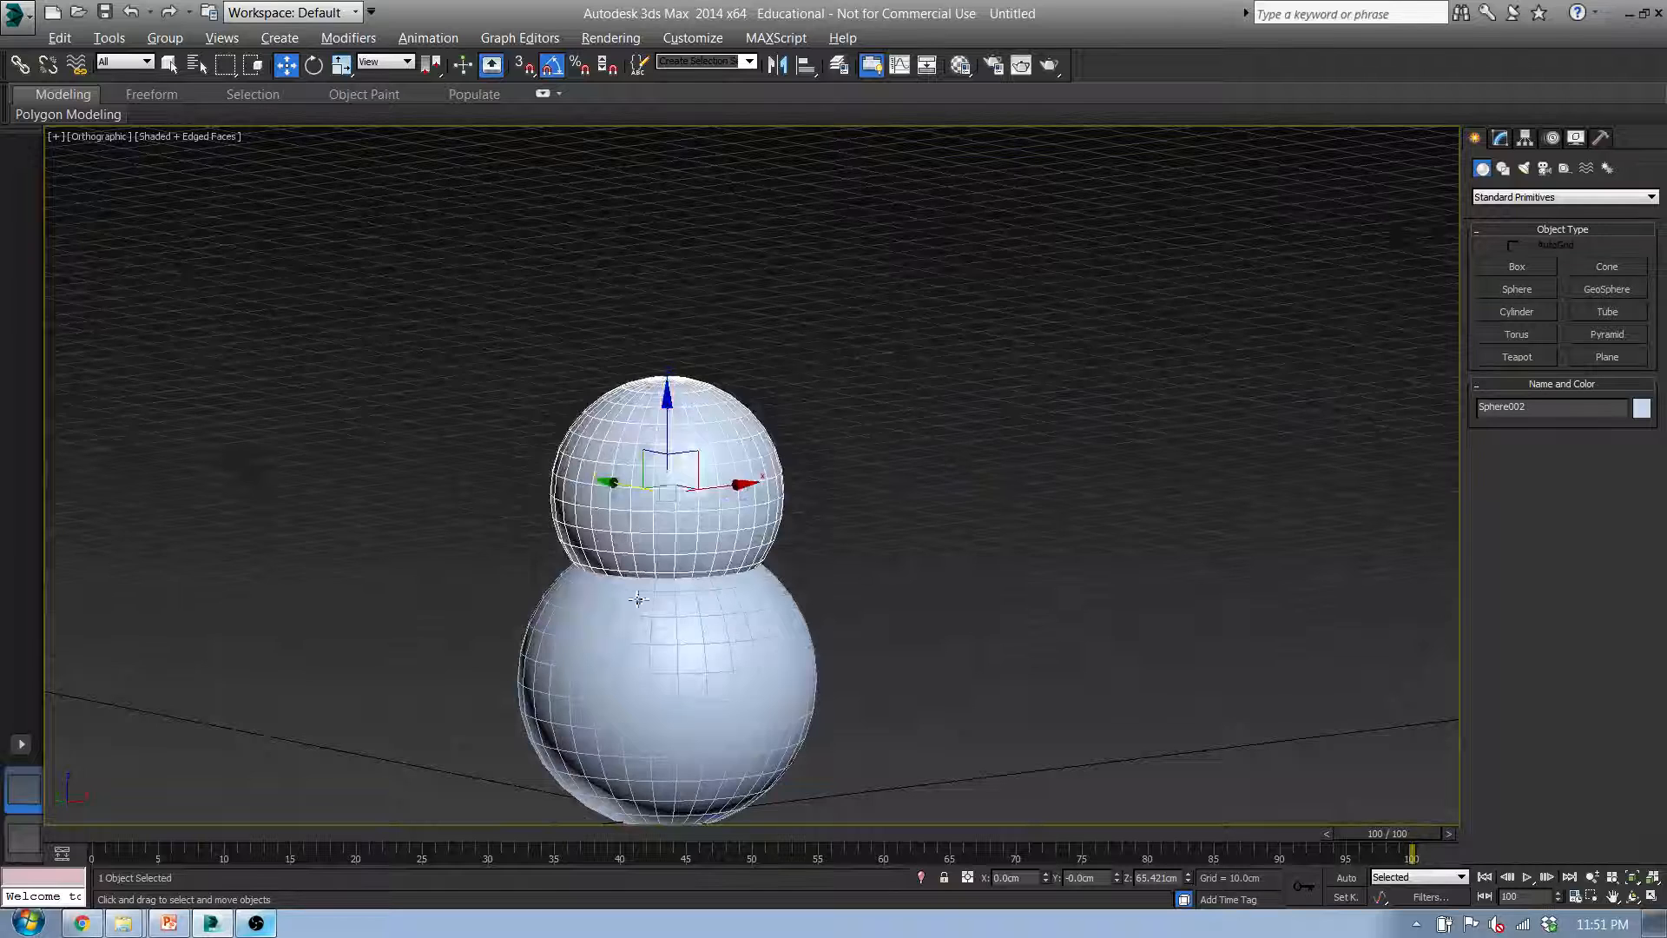
{"action": "key", "text": "f"}
{"action": "middle_click_drag", "start_coordinate": [646, 469], "coordinate": [534, 750]}
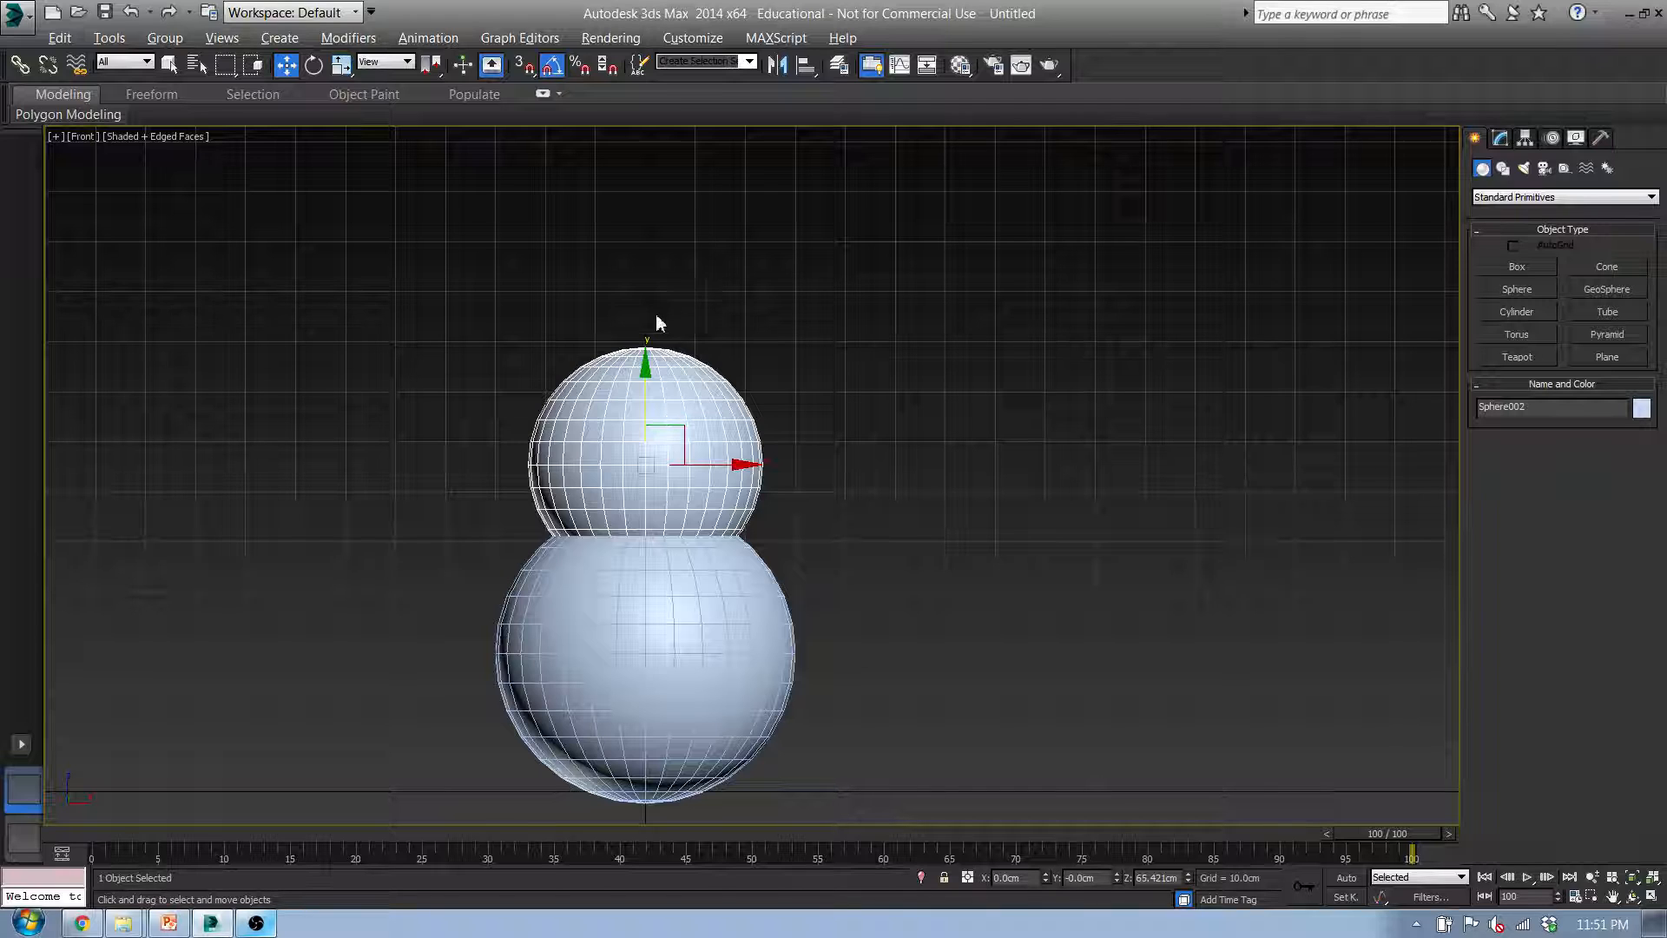
Clone the middle sphere straight up as a single Copy named Head at a Z position of about 93 cm
{"action": "middle_click_drag", "start_coordinate": [649, 400], "coordinate": [629, 503]}
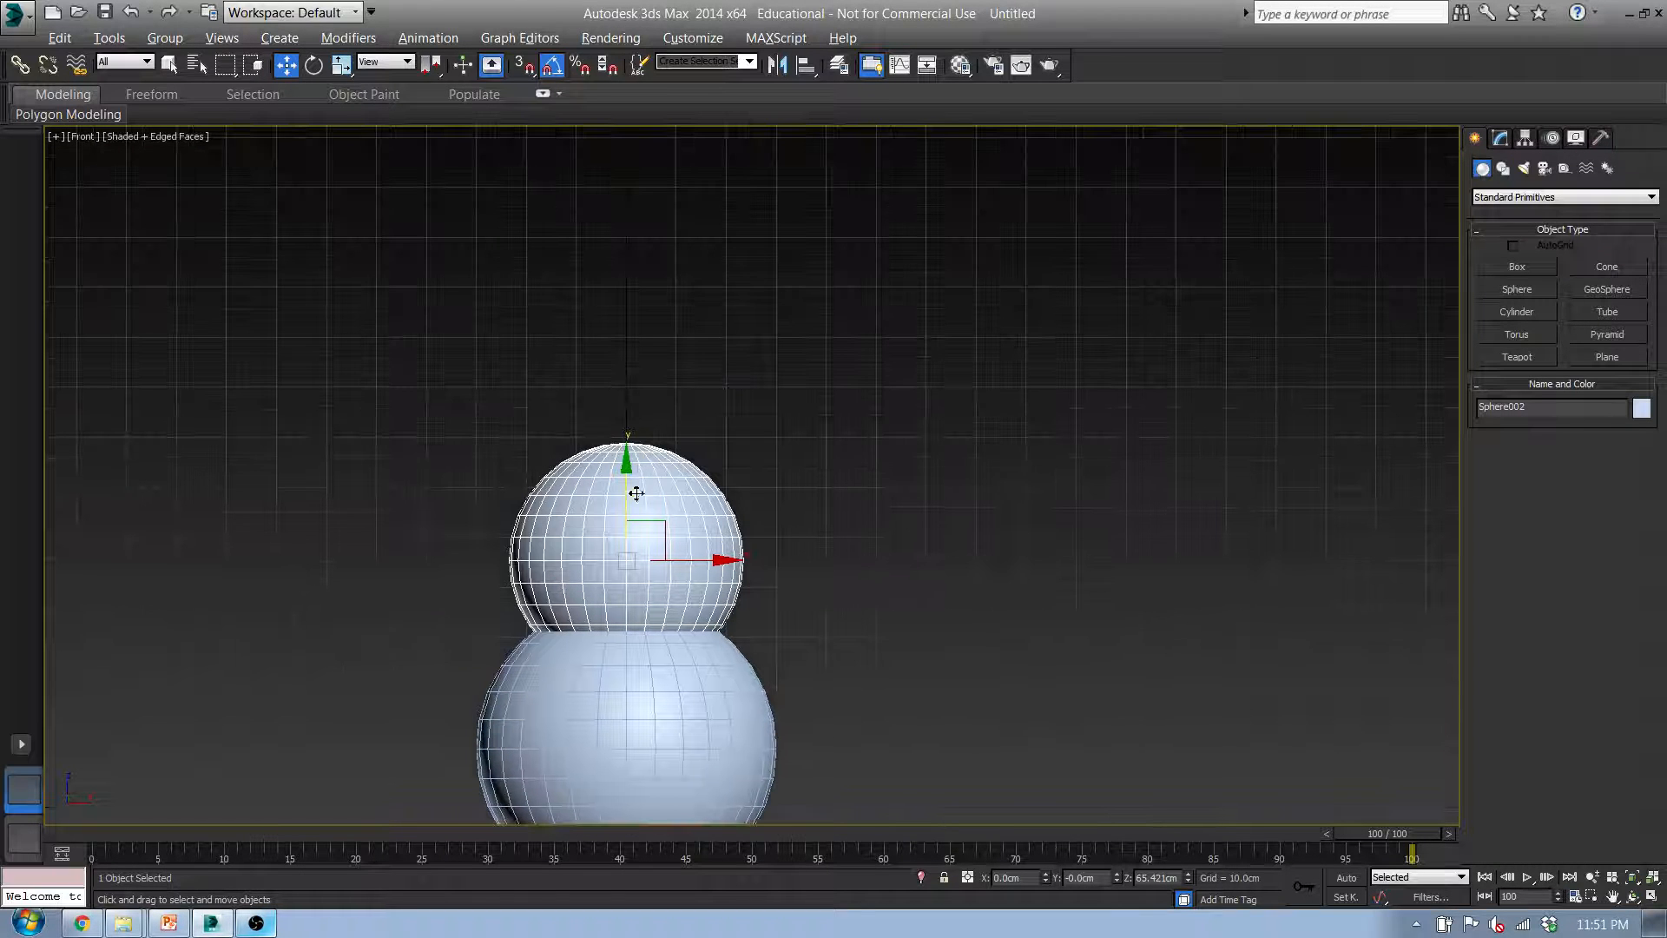
{"action": "left_click_drag", "start_coordinate": [630, 503], "coordinate": [633, 370], "text": "shift"}
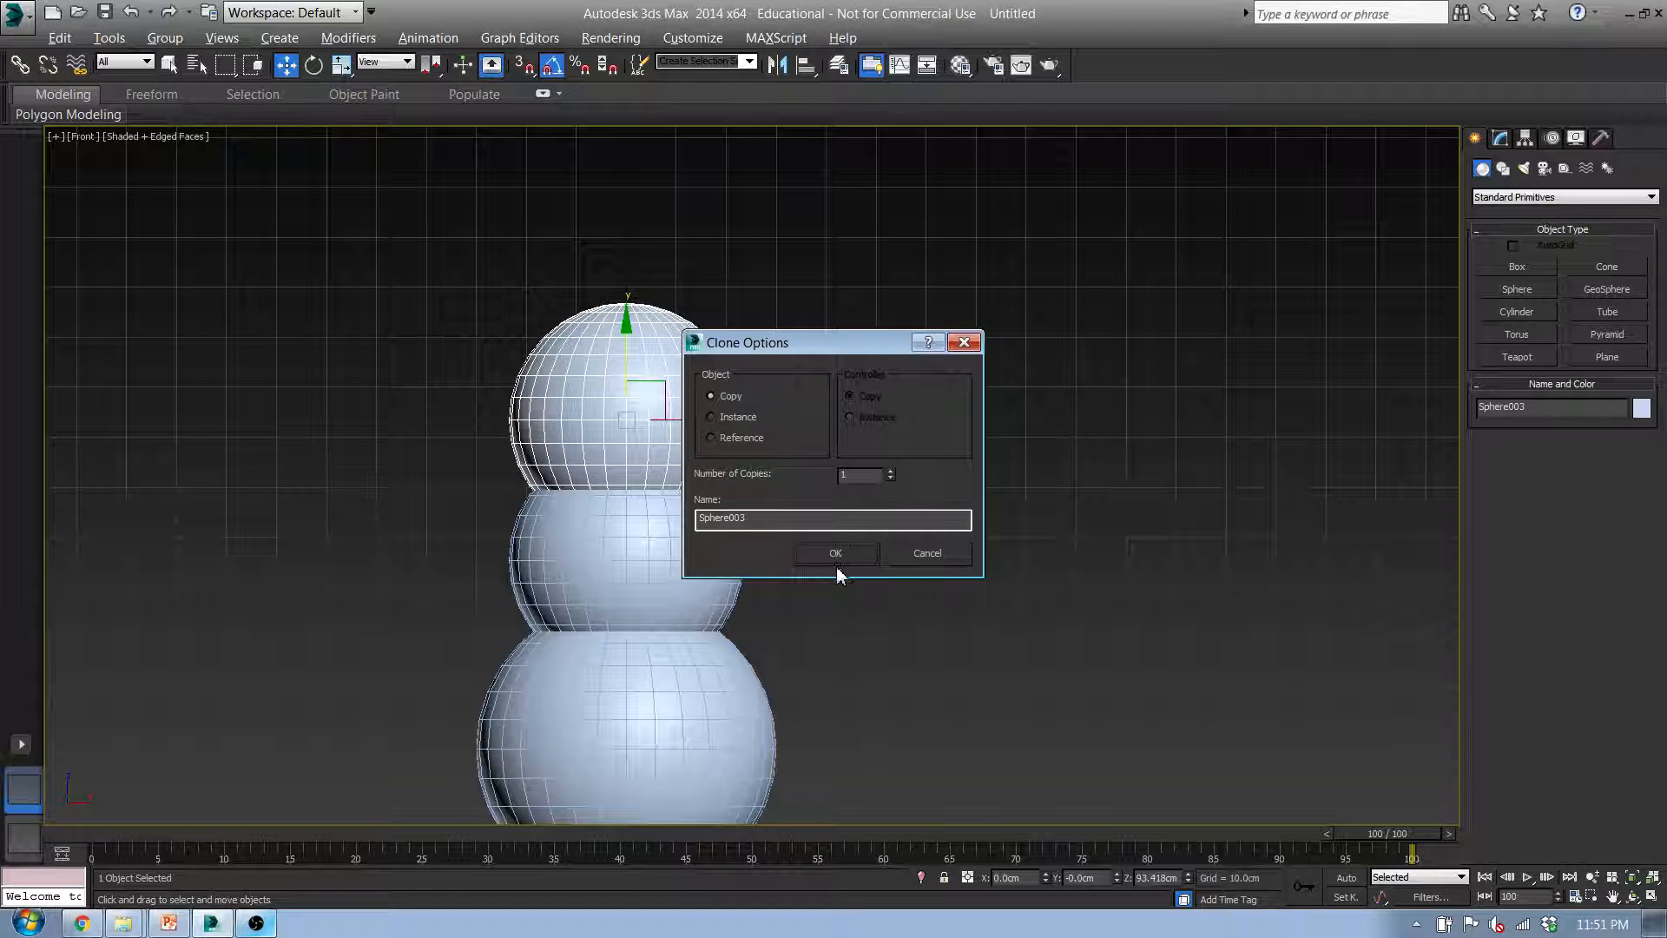
{"action": "left_click_drag", "start_coordinate": [786, 521], "coordinate": [500, 503]}
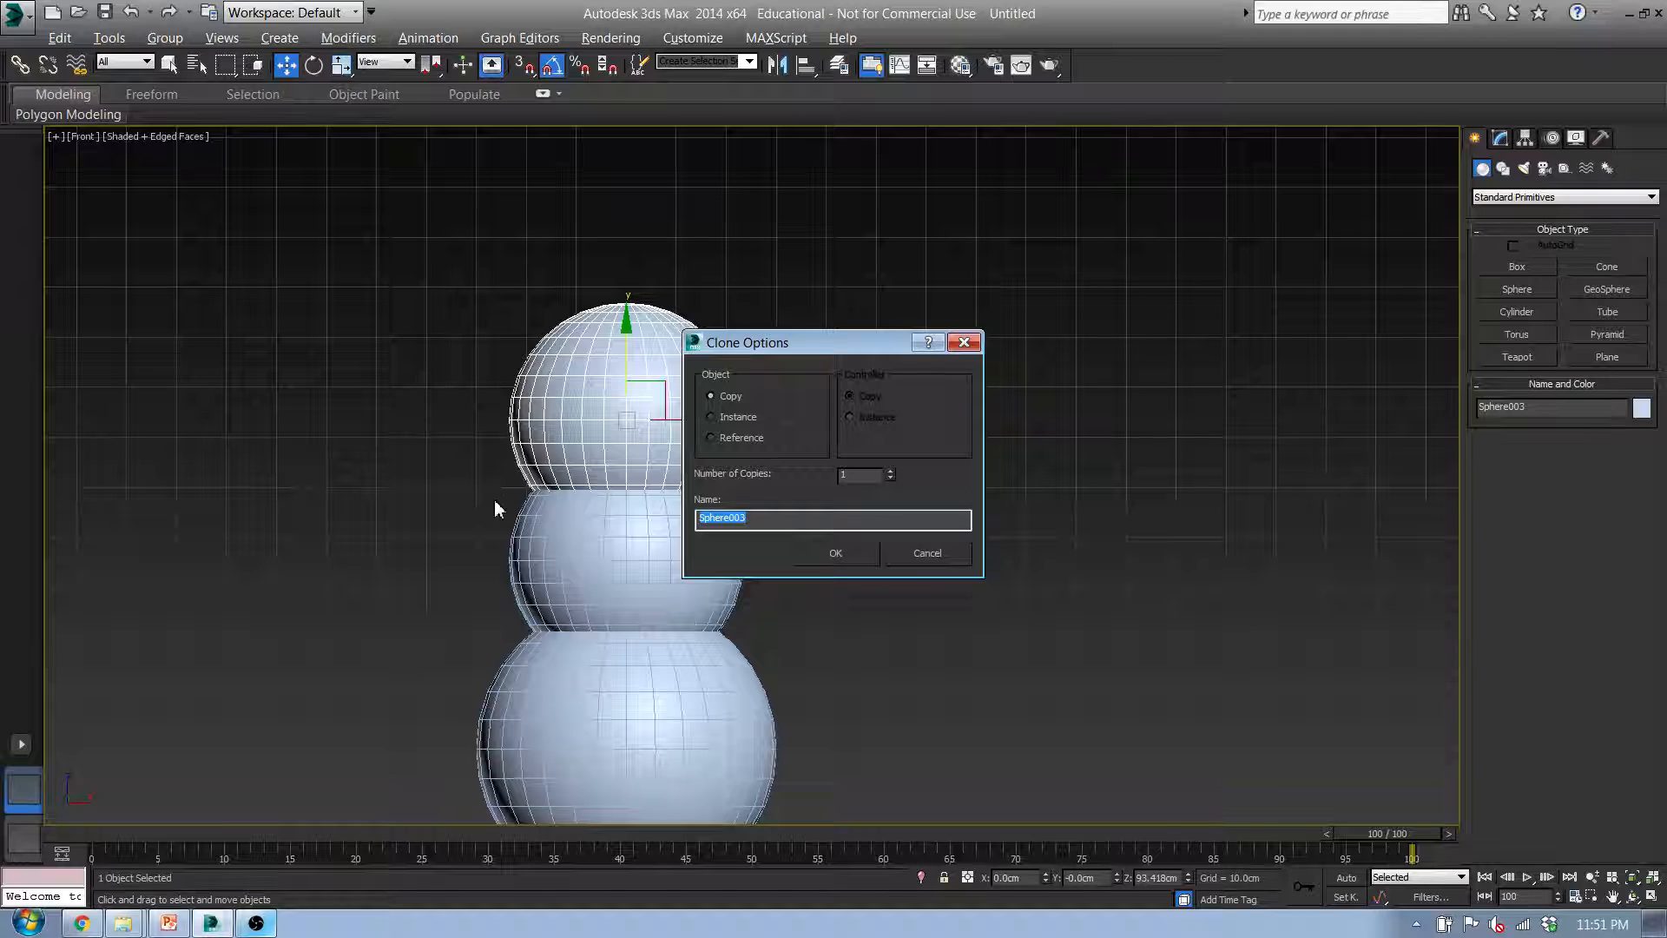
{"action": "type", "text": "Head"}
{"action": "left_click", "coordinate": [839, 553]}
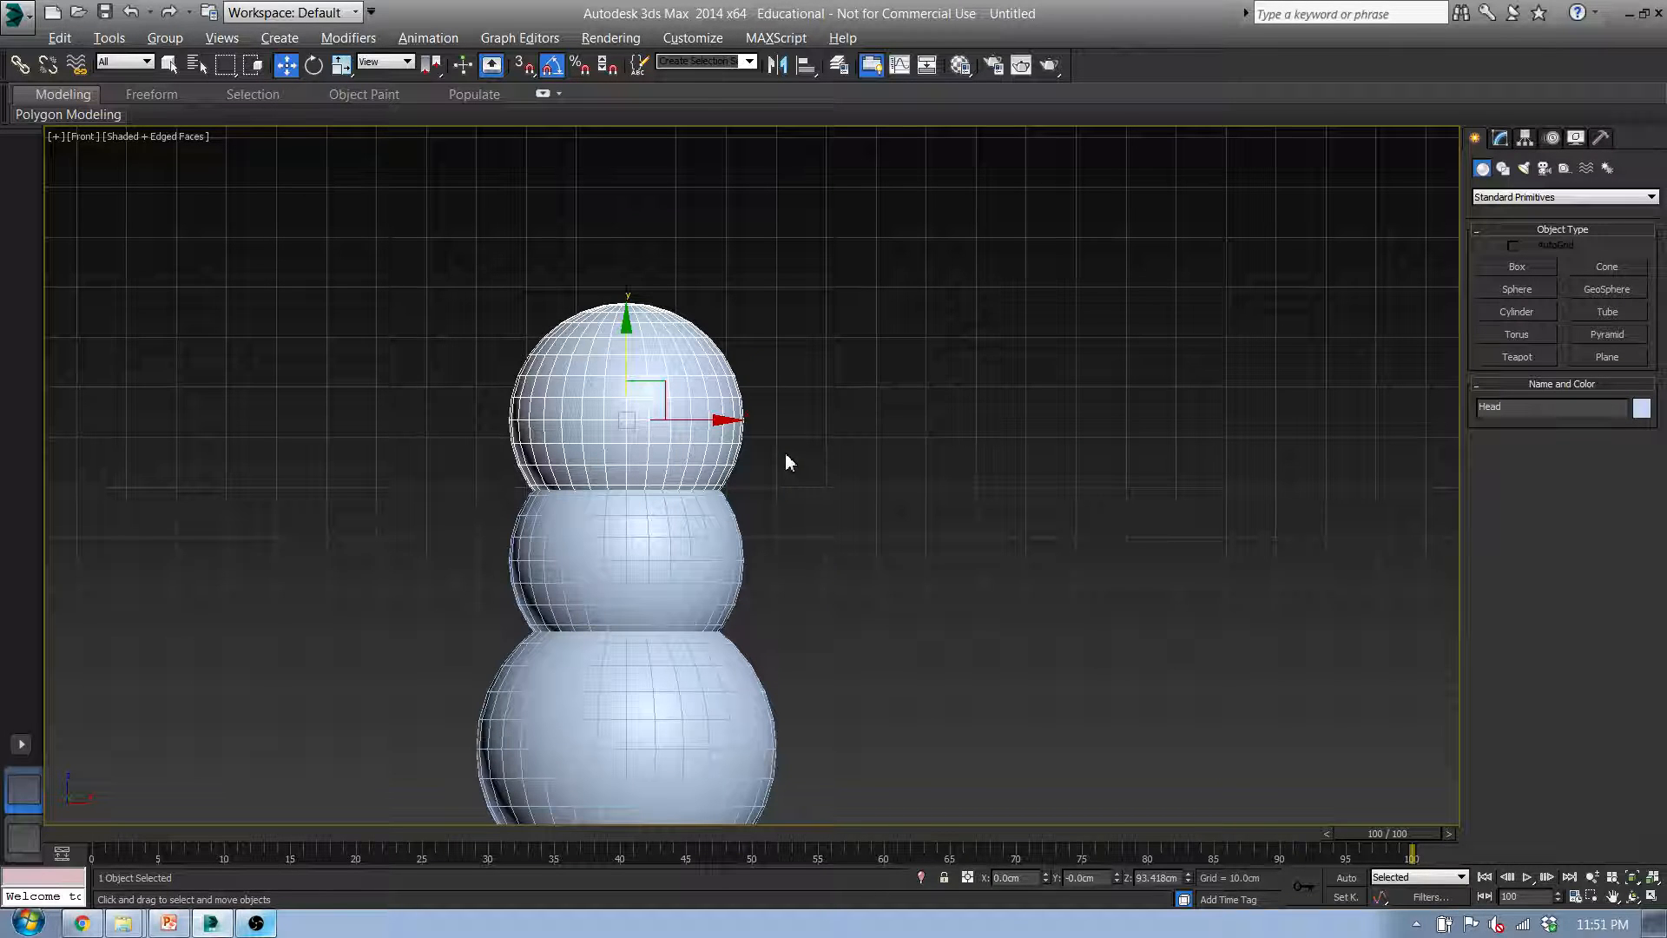
Scale Head down with Uniform Scale until it is clearly smaller than the middle sphere
{"action": "key", "text": "r"}
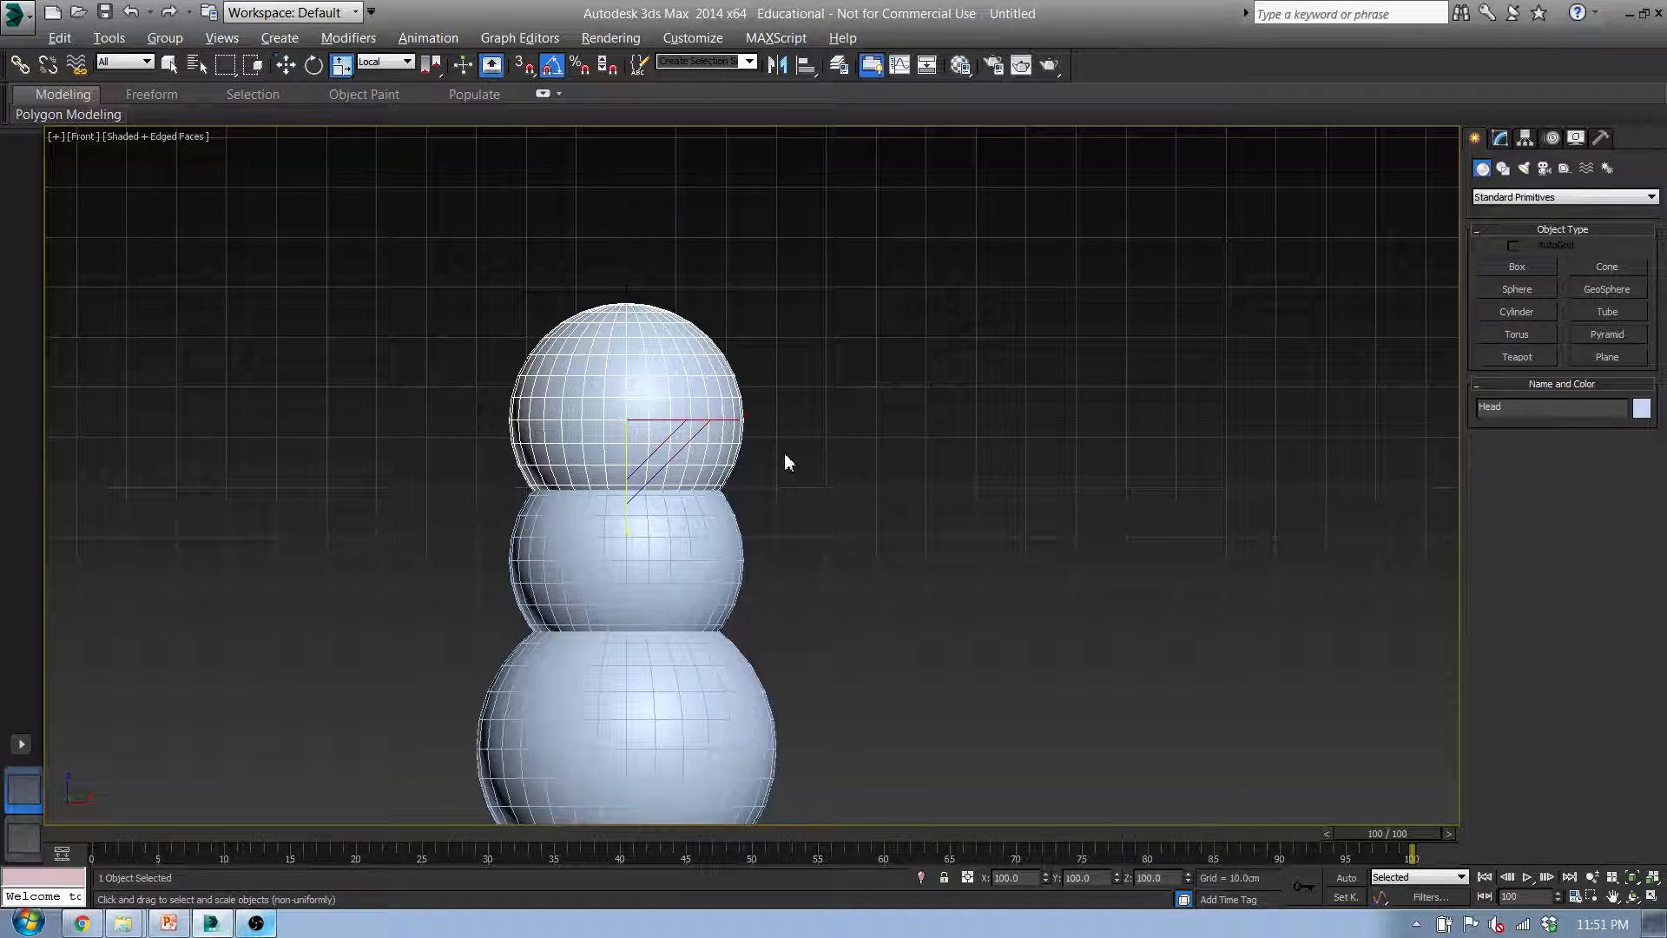
{"action": "left_click", "coordinate": [345, 69]}
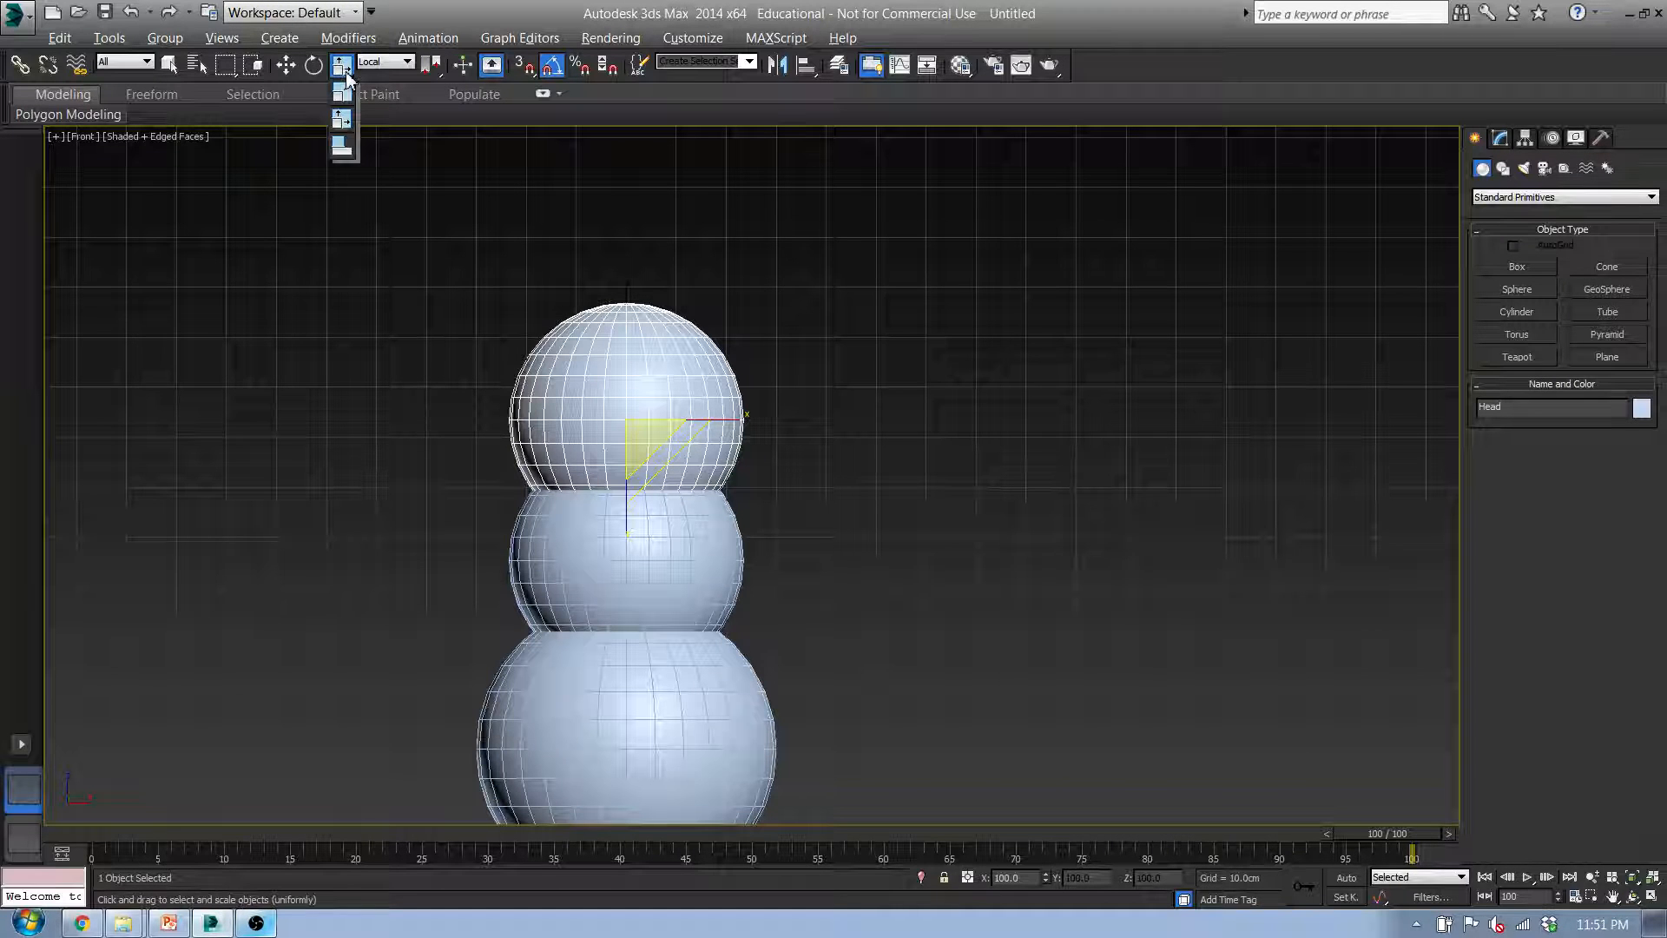
{"action": "left_click_drag", "start_coordinate": [345, 73], "coordinate": [349, 93]}
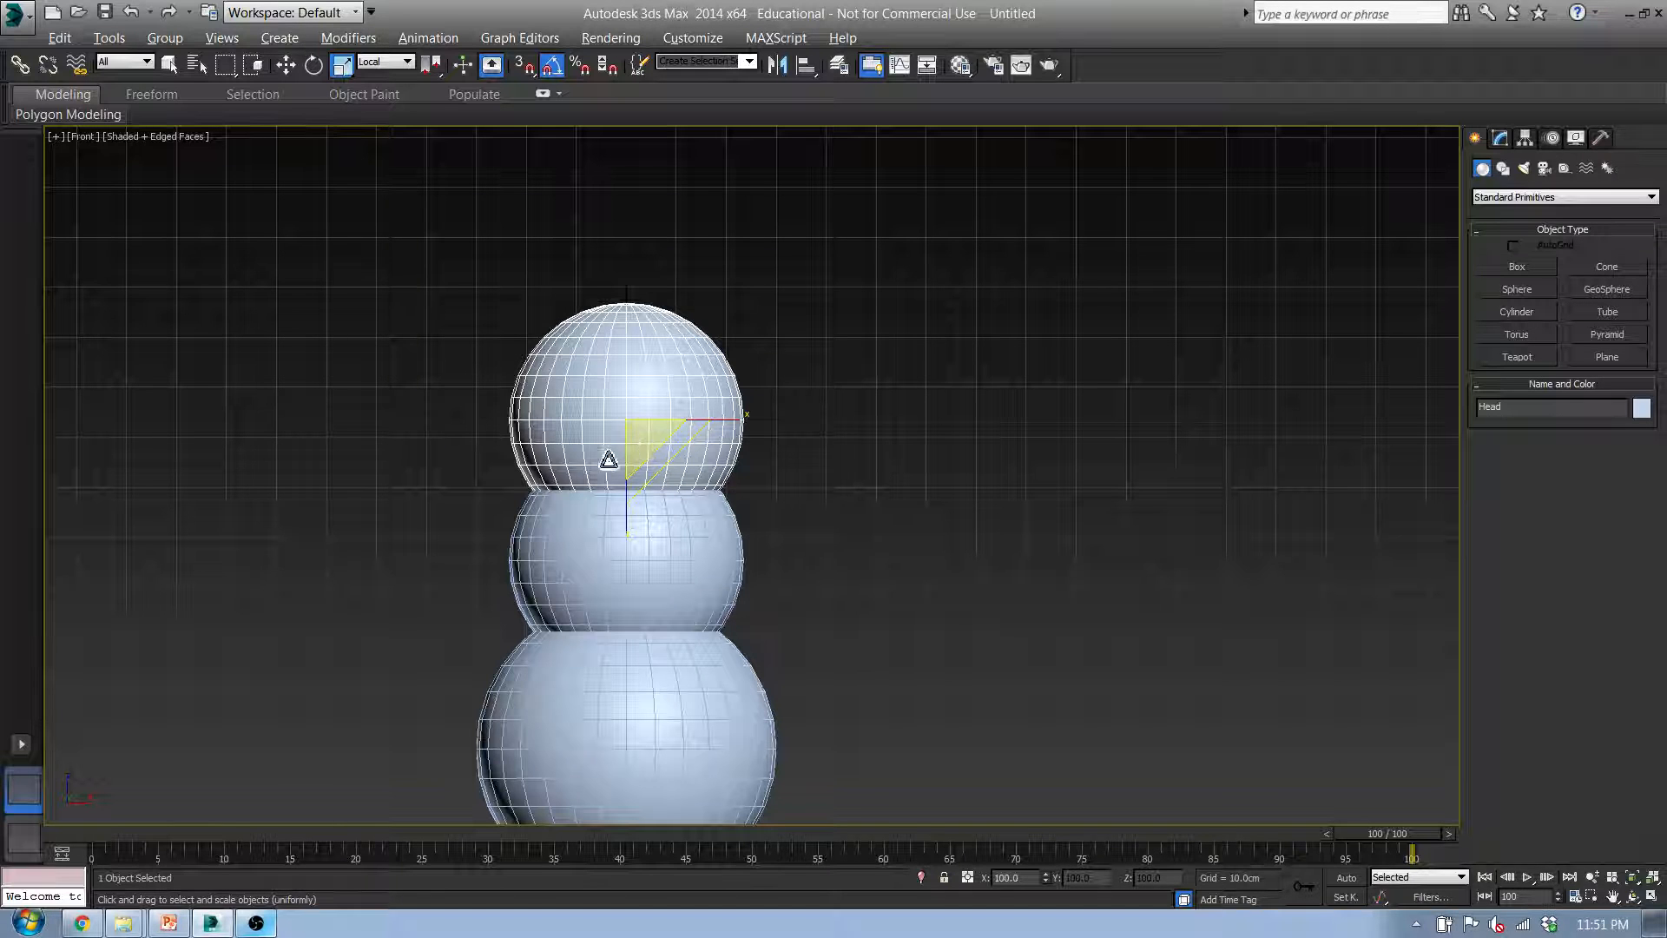
{"action": "left_click_drag", "start_coordinate": [654, 434], "coordinate": [632, 484]}
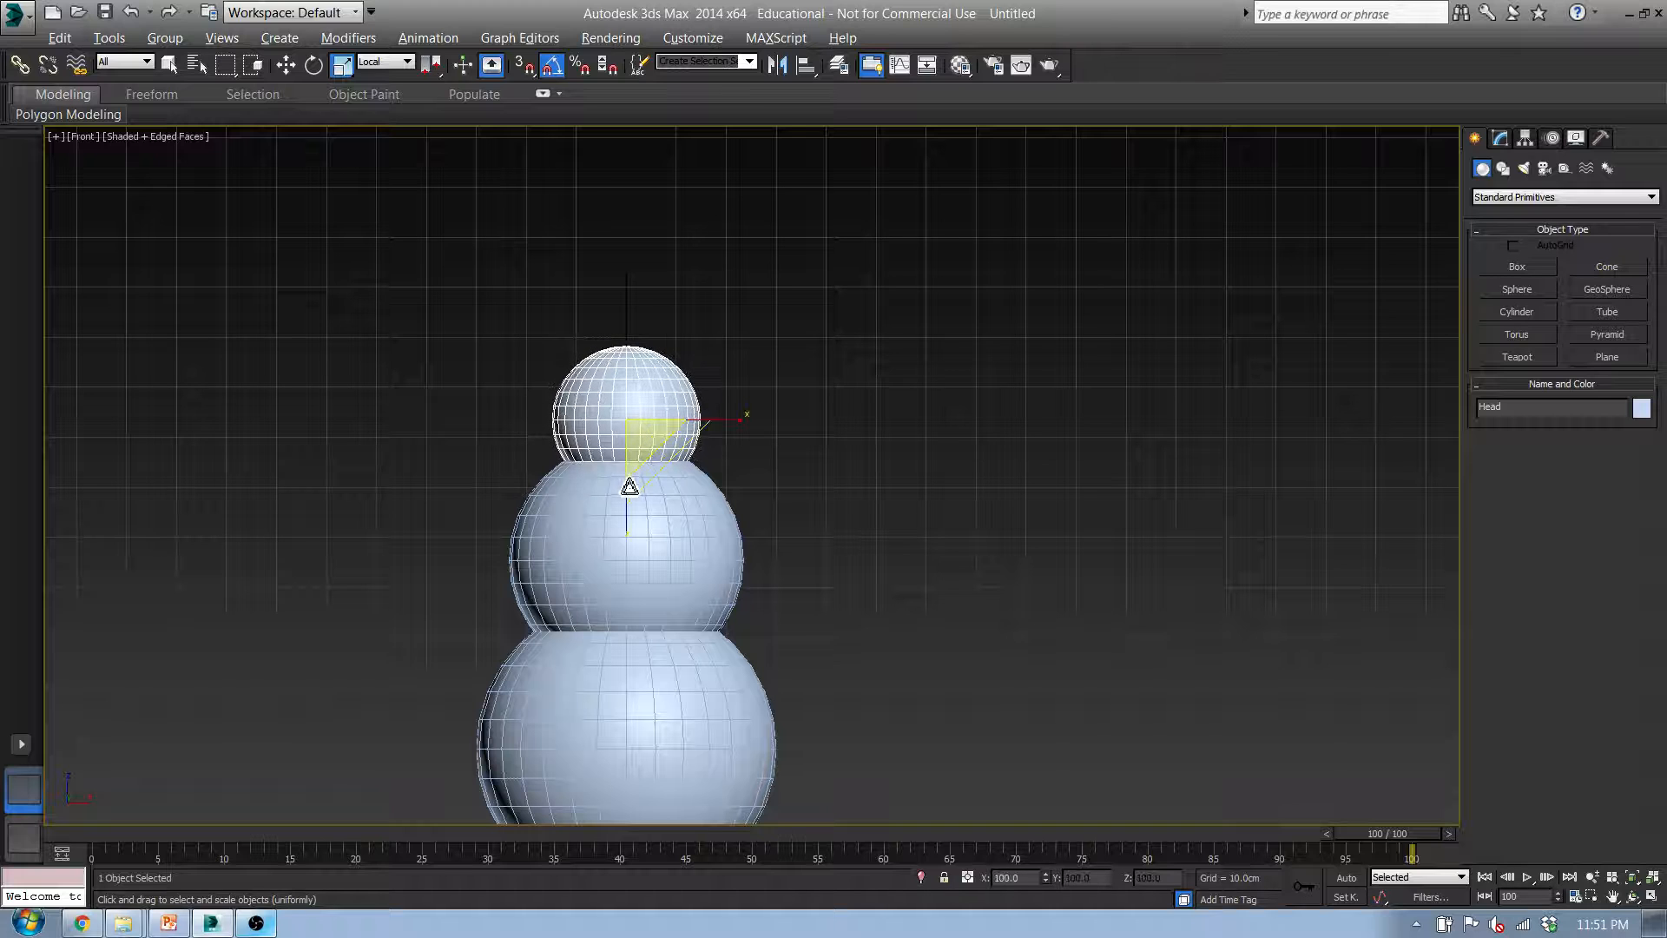
Raise Head in the Front view to a Z position of about 97 cm, partly overlapping the middle sphere
{"action": "key", "text": "w"}
{"action": "left_click_drag", "start_coordinate": [632, 368], "coordinate": [632, 350]}
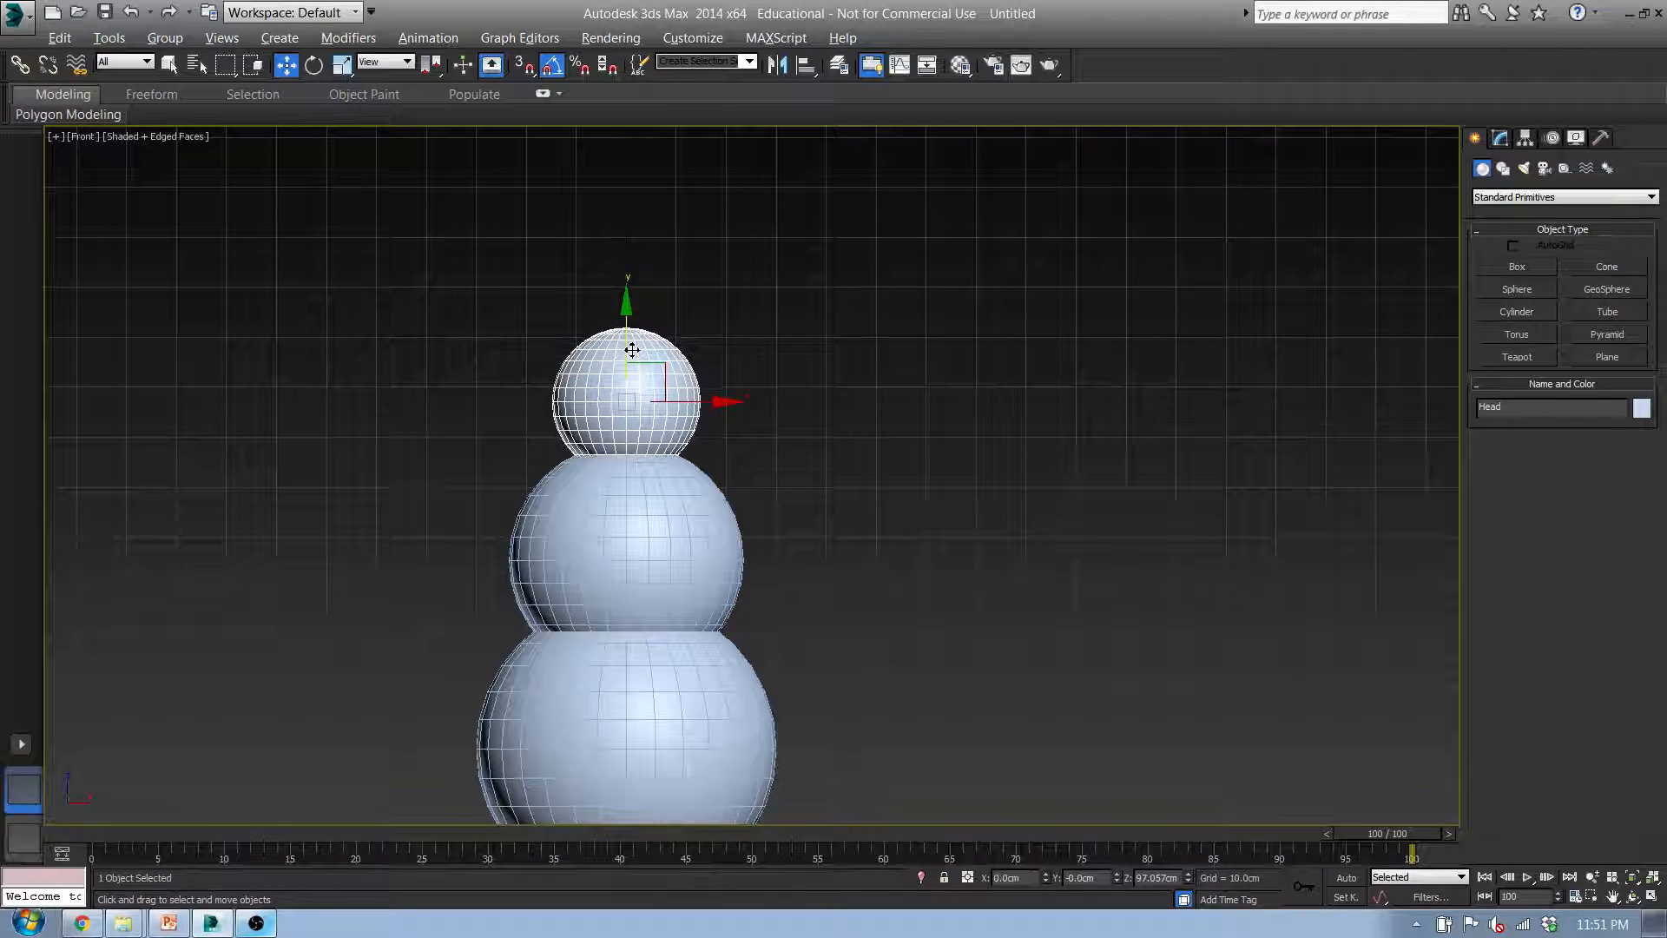
{"action": "middle_click_drag", "start_coordinate": [655, 508], "coordinate": [648, 450]}
{"action": "middle_click_drag", "start_coordinate": [726, 521], "coordinate": [730, 483]}
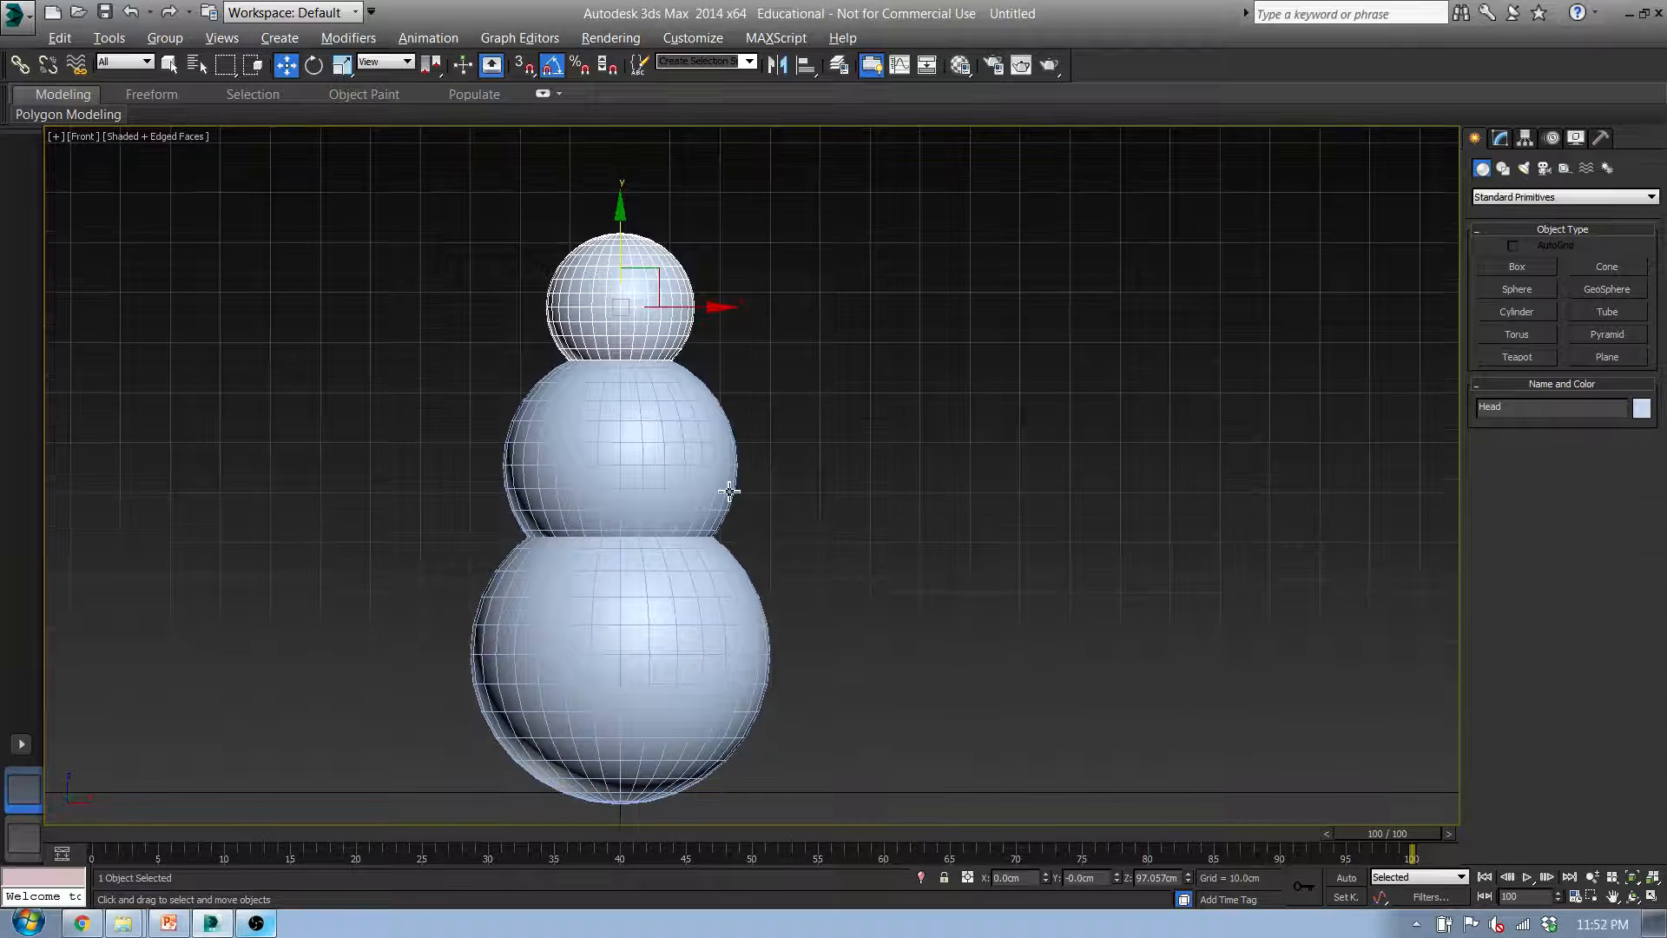
Select the base, middle and head spheres one by one to check them, finishing with Head selected
{"action": "left_click", "coordinate": [727, 487]}
{"action": "left_click", "coordinate": [651, 689]}
{"action": "left_click", "coordinate": [653, 451]}
{"action": "left_click", "coordinate": [654, 285]}
{"action": "left_click", "coordinate": [929, 621]}
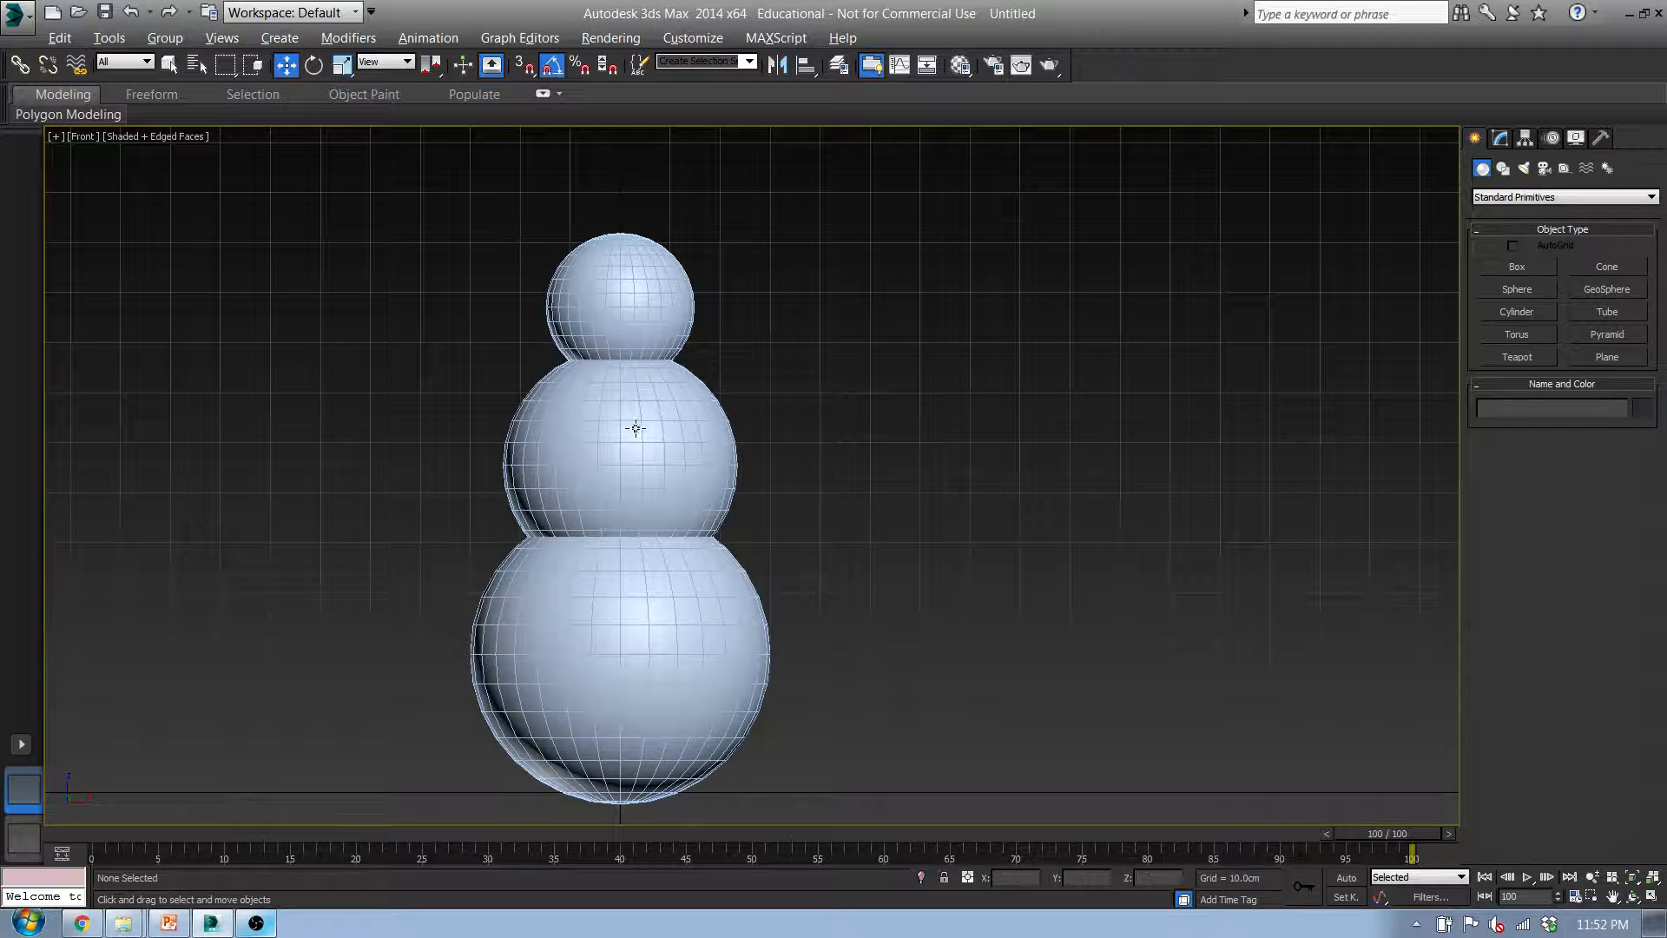
{"action": "left_click", "coordinate": [594, 320]}
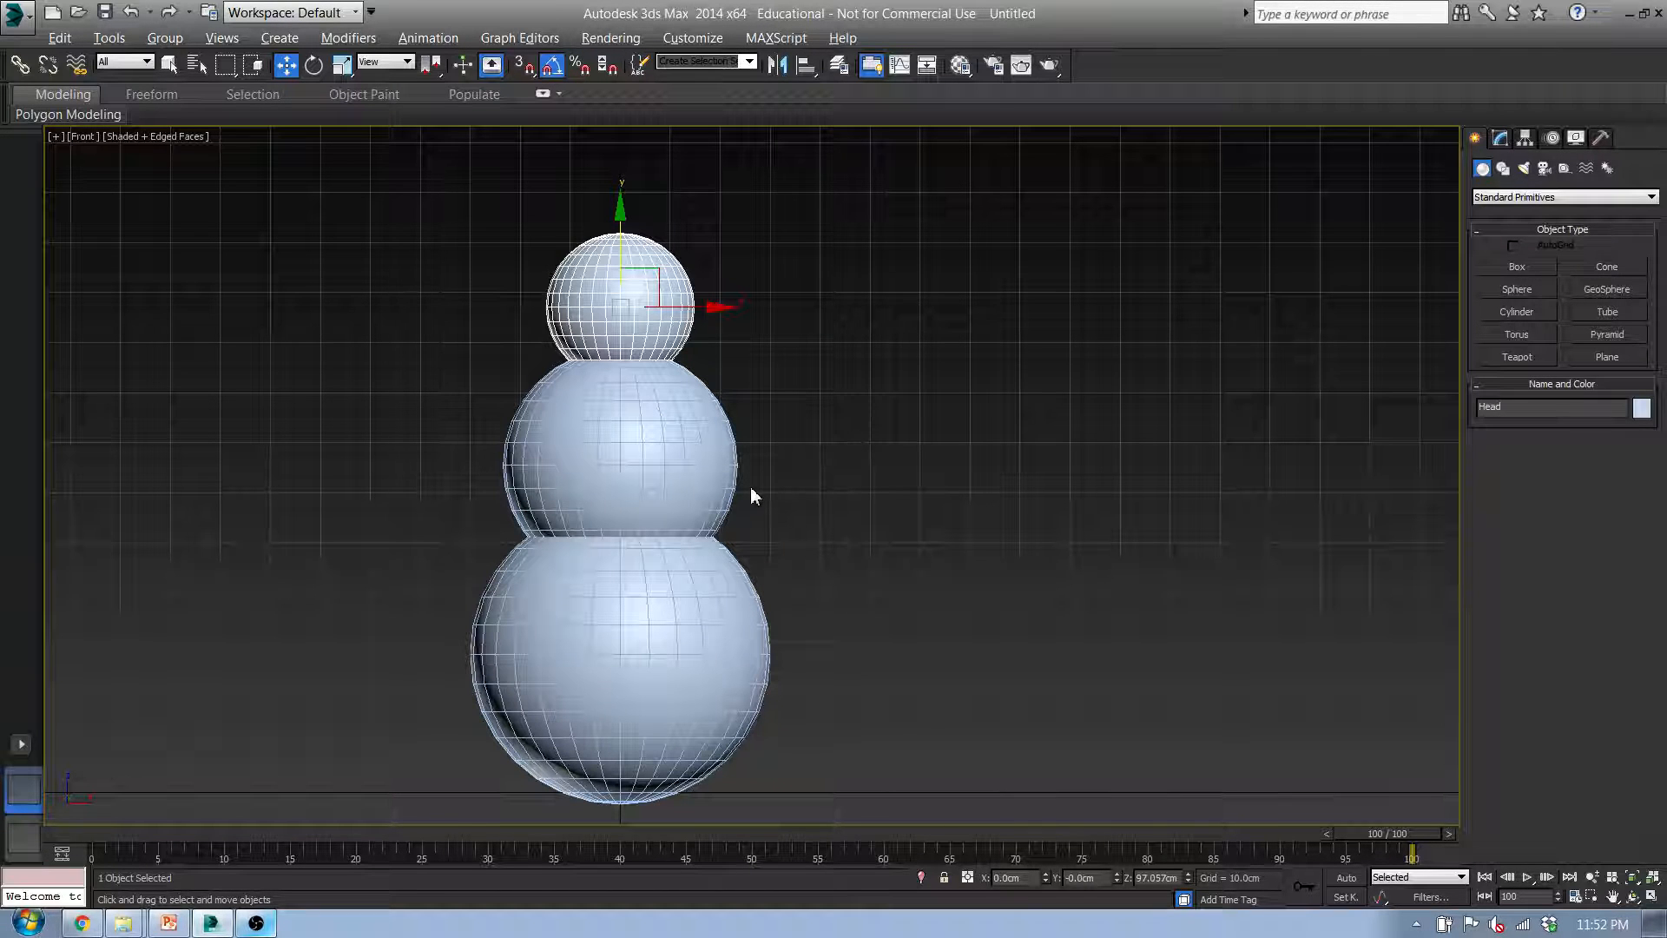
Create a small sphere with a radius of about 3.5 cm beside Head in the Front view
{"action": "left_click", "coordinate": [1521, 289]}
{"action": "mouse_move", "coordinate": [799, 339]}
{"action": "middle_mouse_down"}
{"action": "mouse_move", "coordinate": [789, 294]}
{"action": "mouse_move", "coordinate": [806, 339]}
{"action": "middle_mouse_up"}
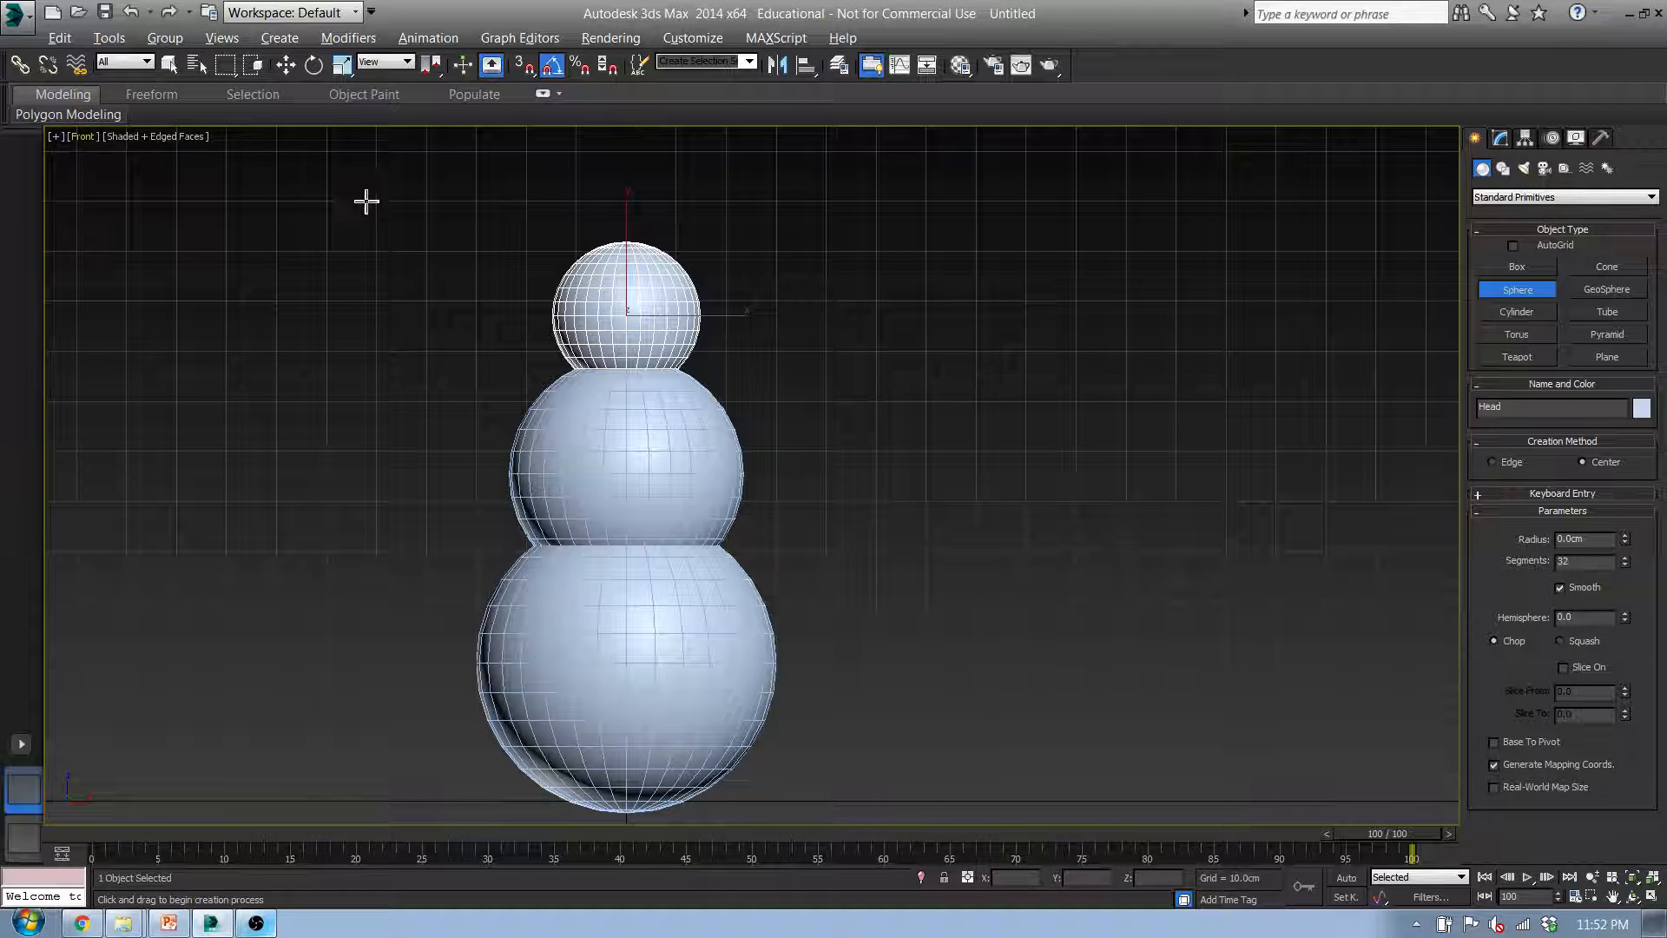
{"action": "scroll", "coordinate": [603, 263], "scroll_direction": "up", "scroll_amount": 4}
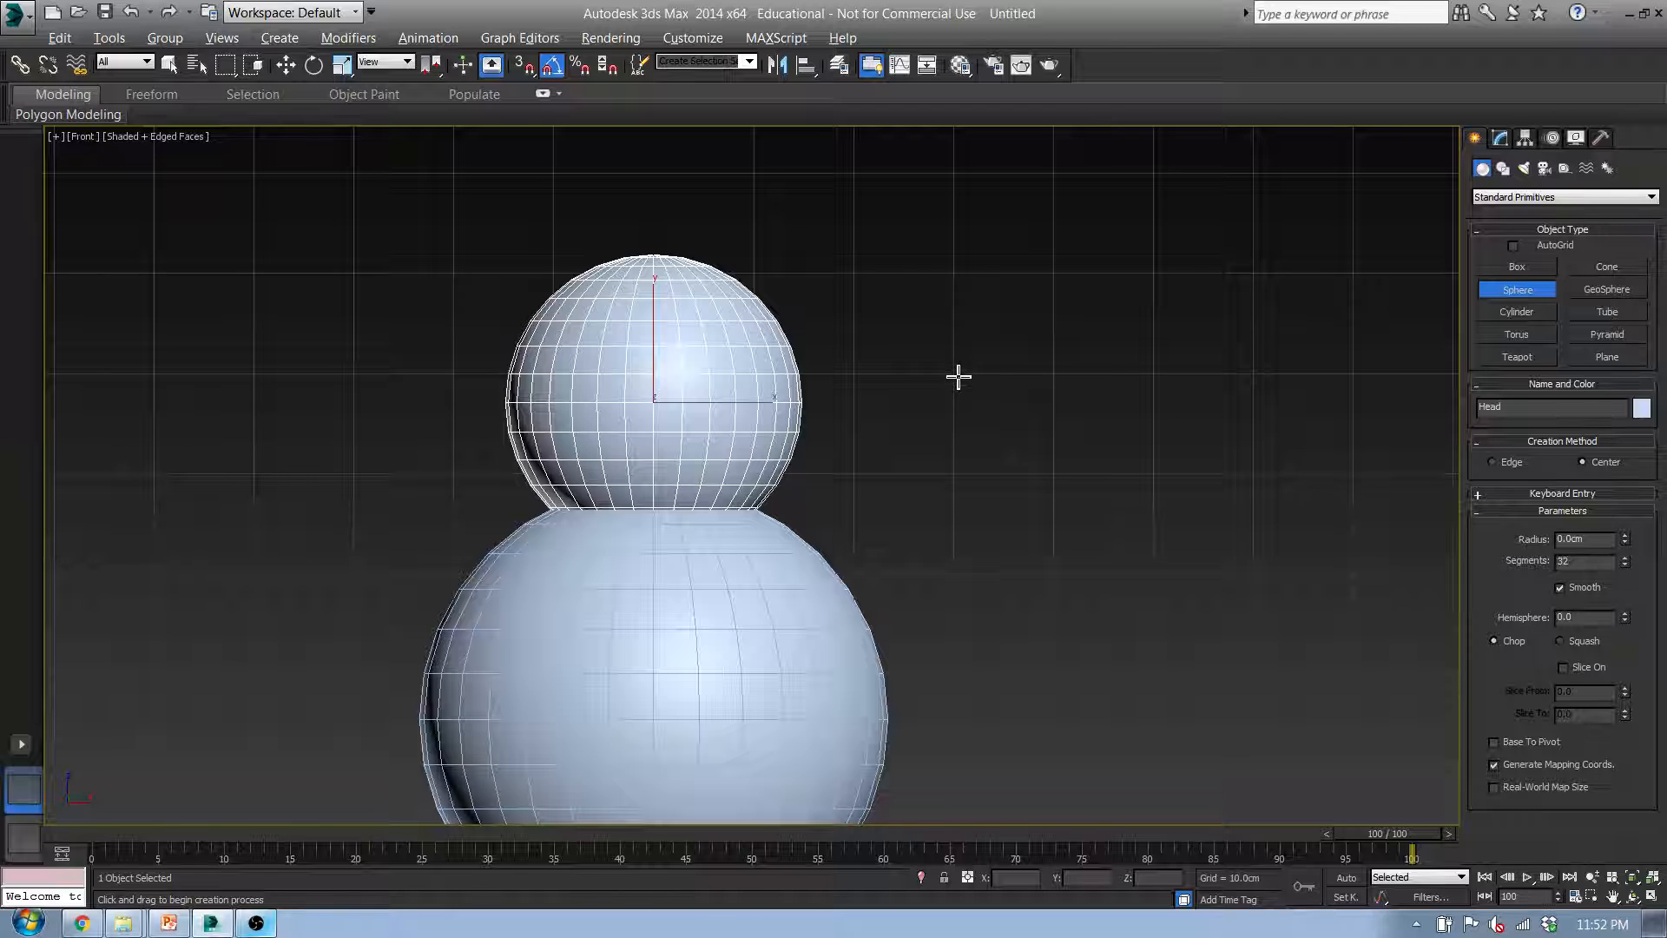
{"action": "left_click_drag", "start_coordinate": [956, 374], "coordinate": [989, 364]}
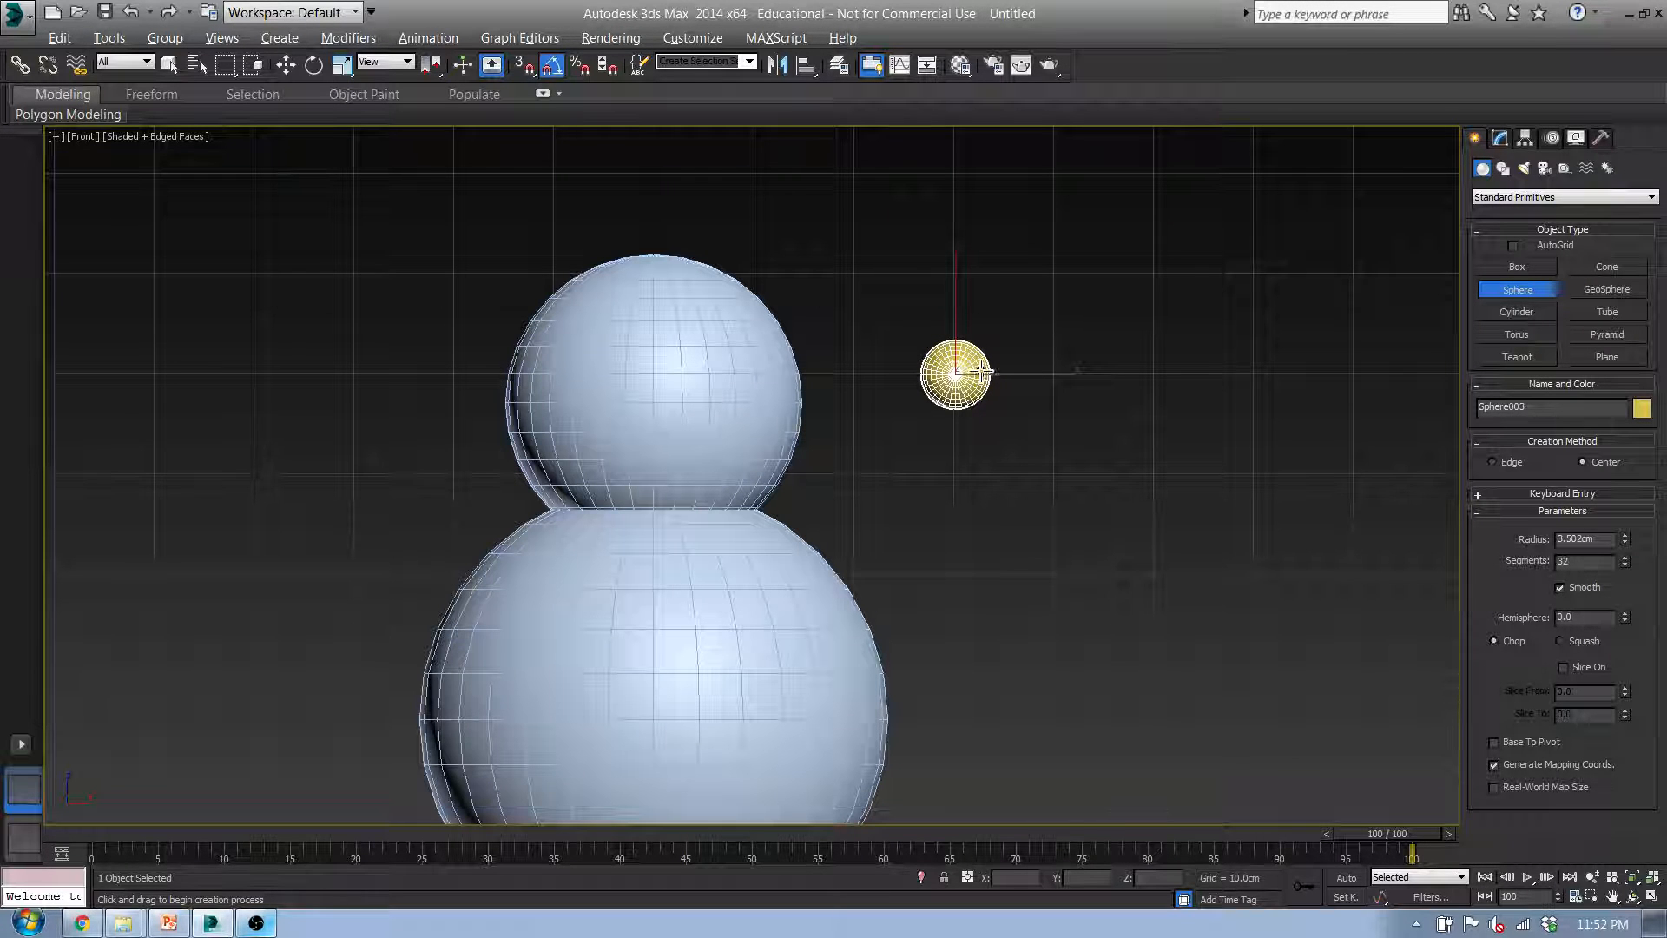
{"action": "scroll", "coordinate": [989, 369], "scroll_direction": "down", "scroll_amount": 5}
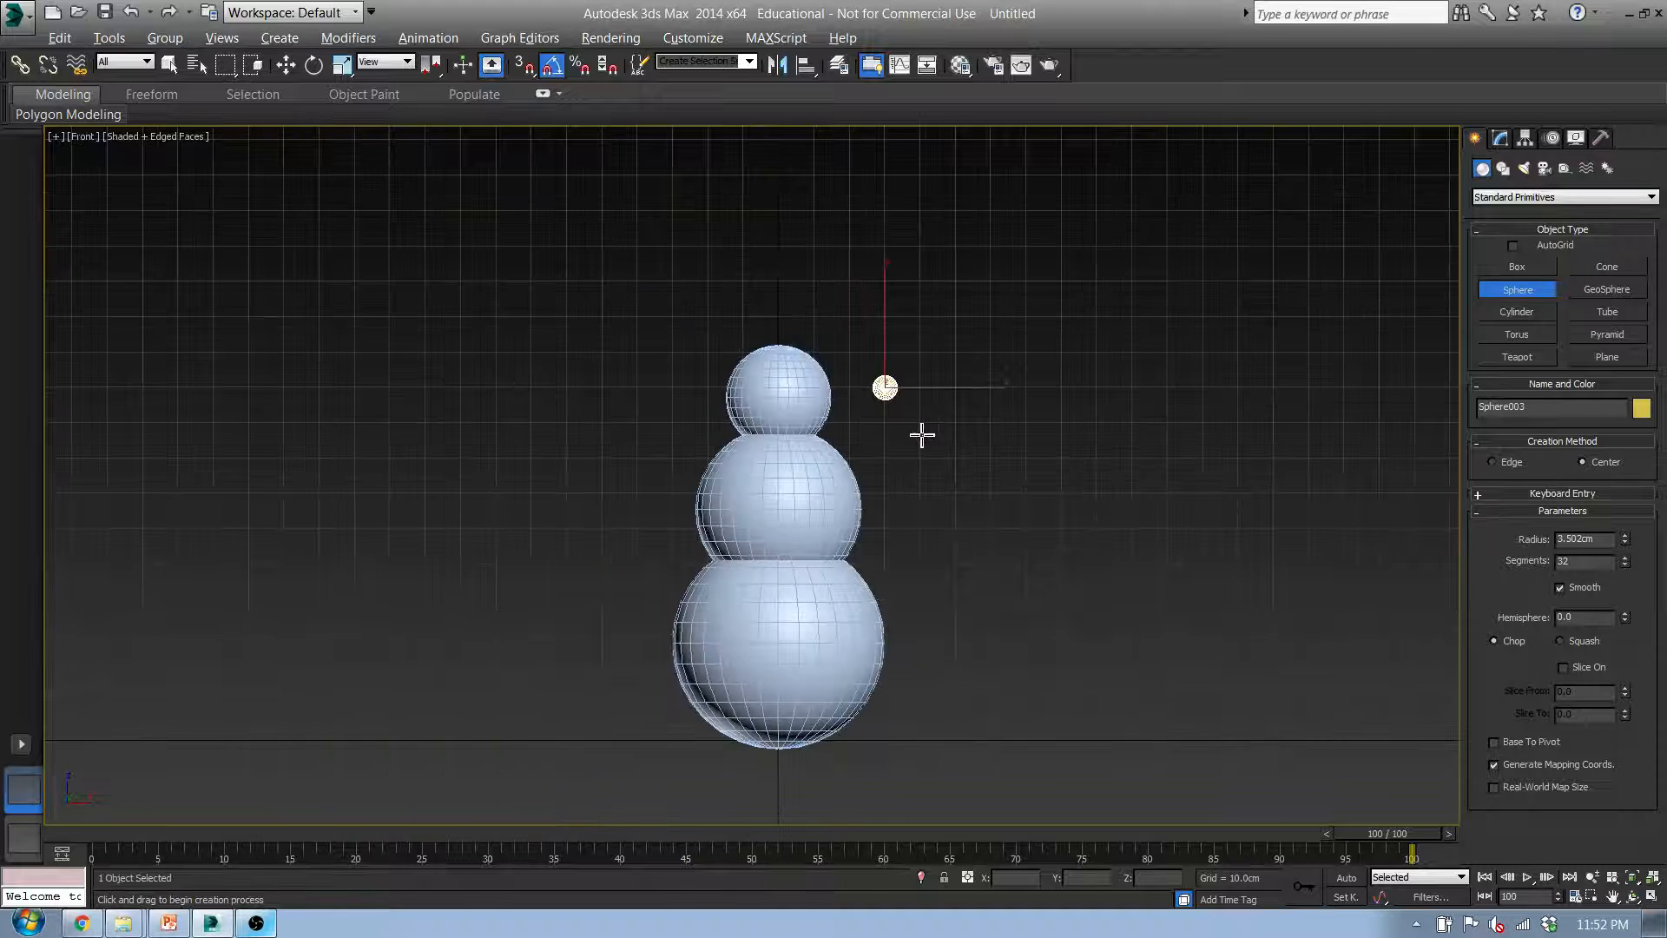
{"action": "scroll", "coordinate": [759, 422], "scroll_direction": "up", "scroll_amount": 2}
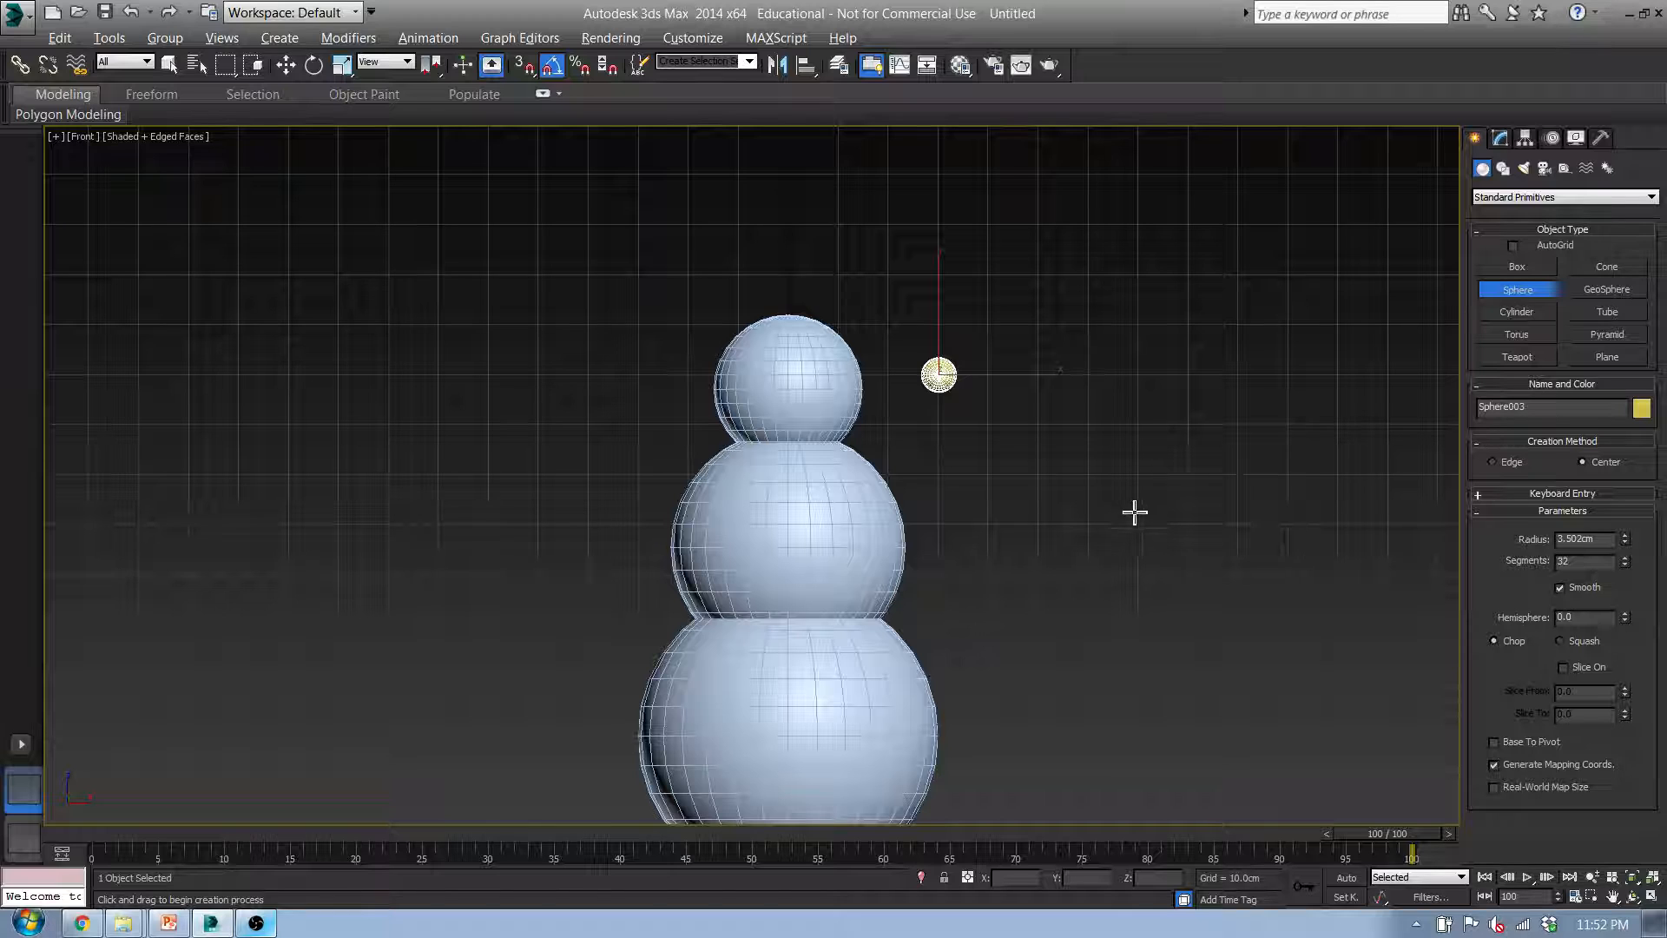
Reduce the small sphere's segments to 16 and inspect its mesh up close
{"action": "double_click", "coordinate": [1582, 563]}
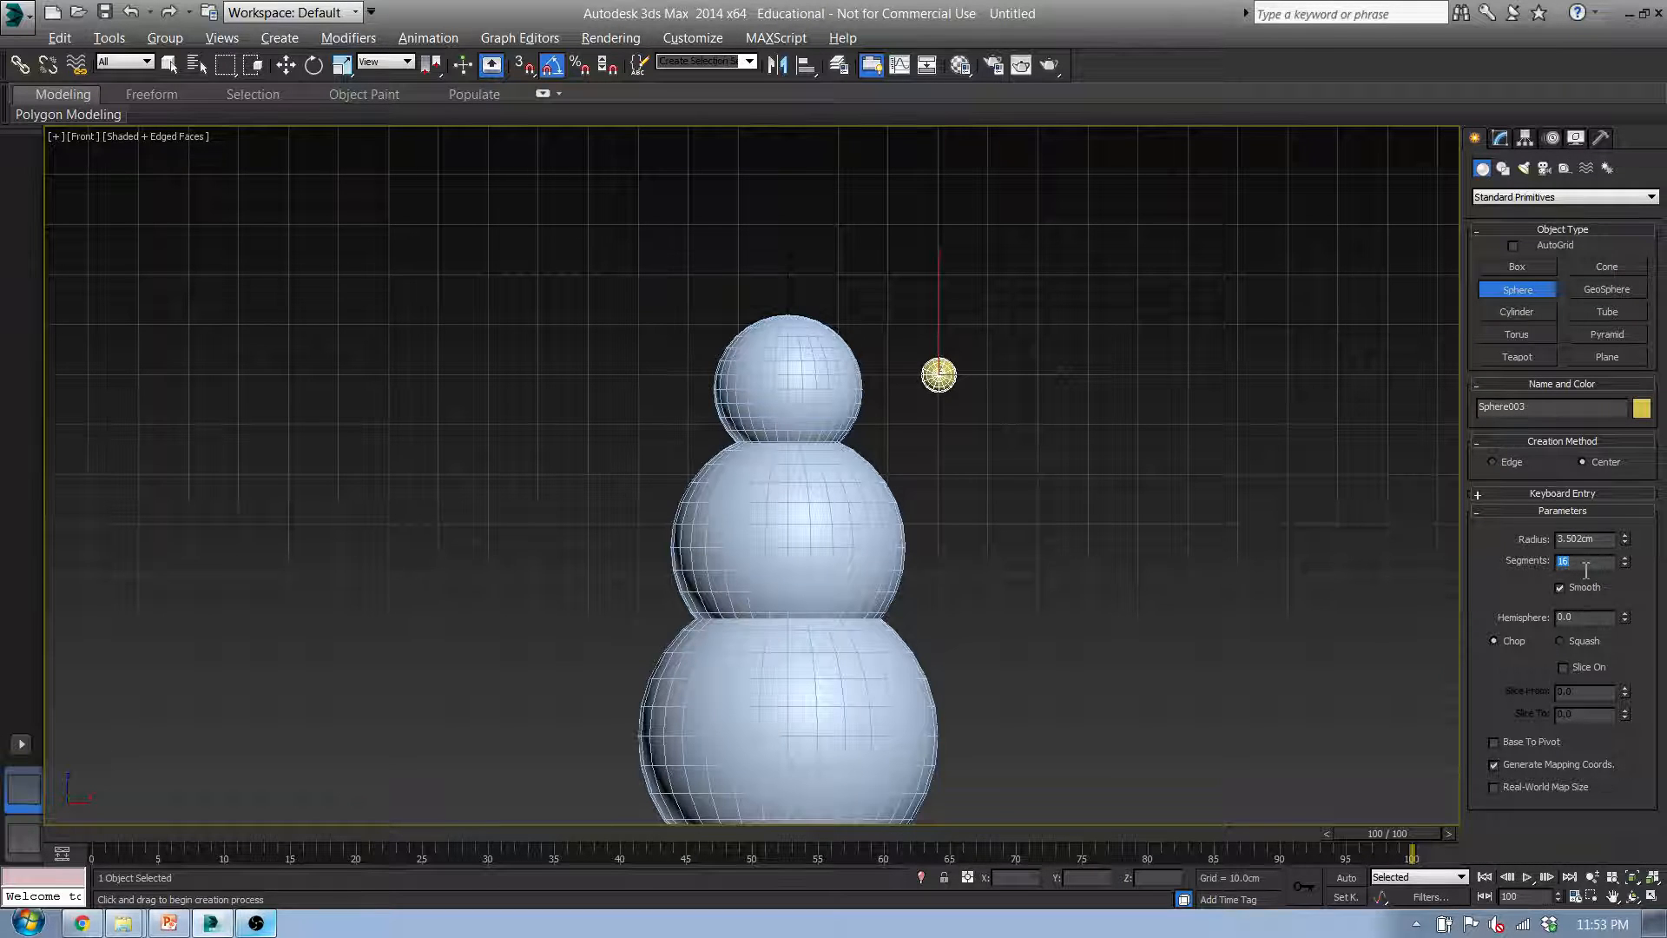
{"action": "scroll", "coordinate": [982, 409], "scroll_direction": "up", "scroll_amount": 5}
{"action": "scroll", "coordinate": [887, 462], "scroll_direction": "up", "scroll_amount": 4}
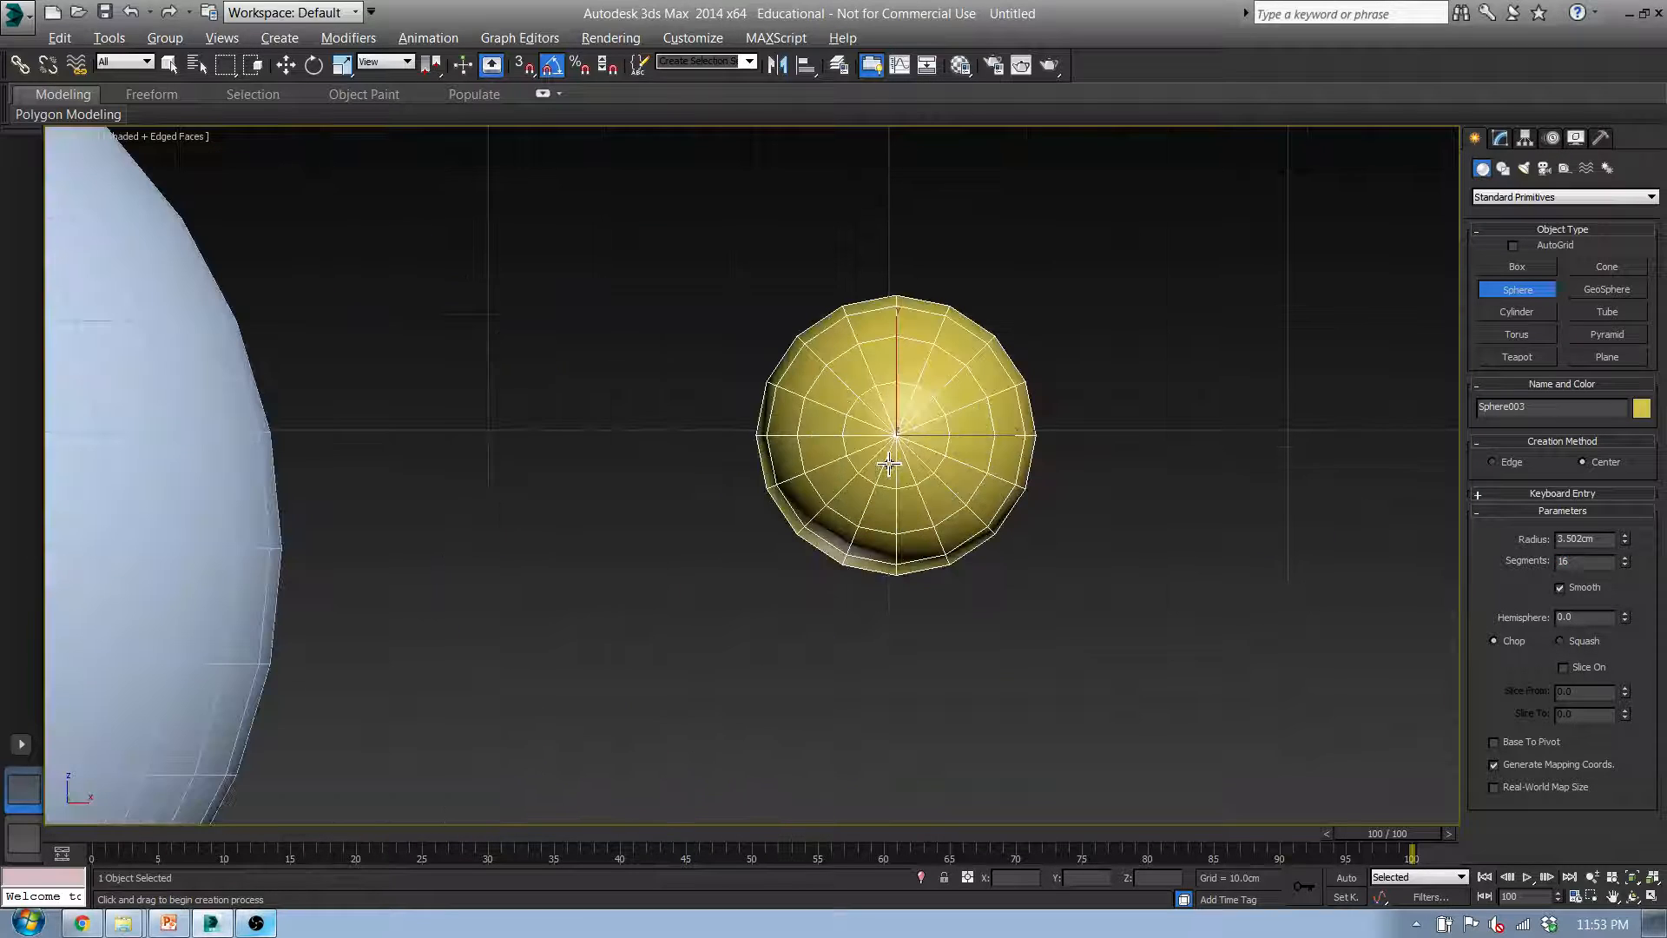
{"action": "scroll", "coordinate": [855, 384], "scroll_direction": "down", "scroll_amount": 4}
{"action": "middle_click_drag", "start_coordinate": [855, 385], "coordinate": [1431, 400], "text": "alt"}
{"action": "scroll", "coordinate": [949, 440], "scroll_direction": "up", "scroll_amount": 2}
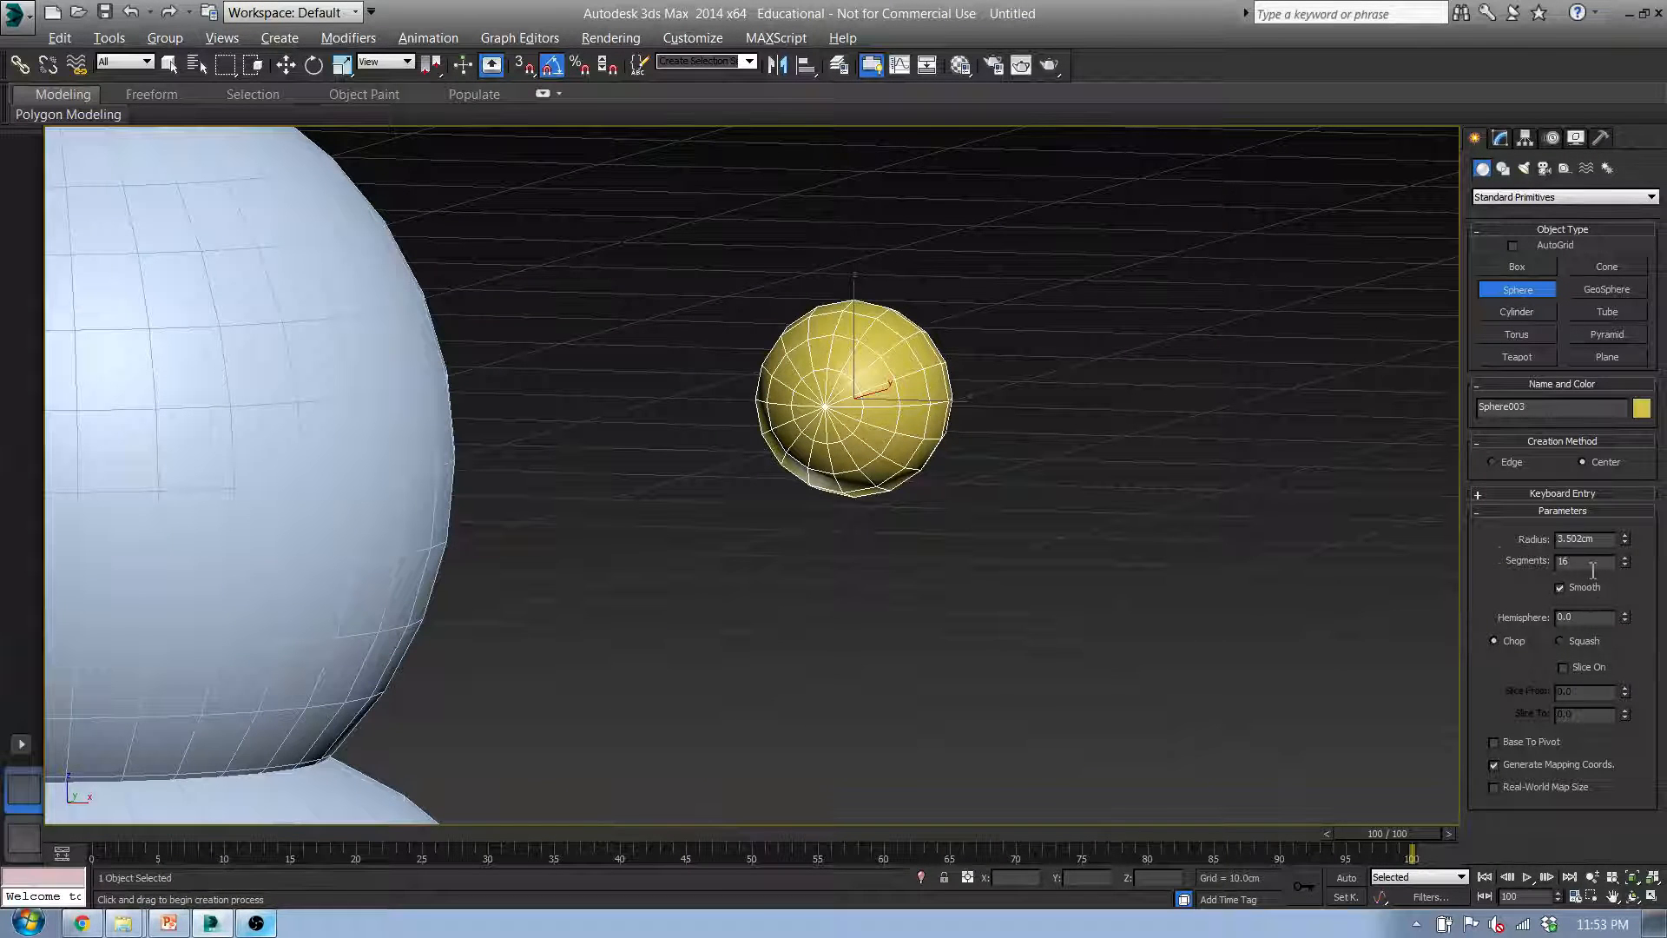
Try 8 segments, followed by 4, on the small sphere and inspect how coarse its shape gets
{"action": "key", "text": "Return"}
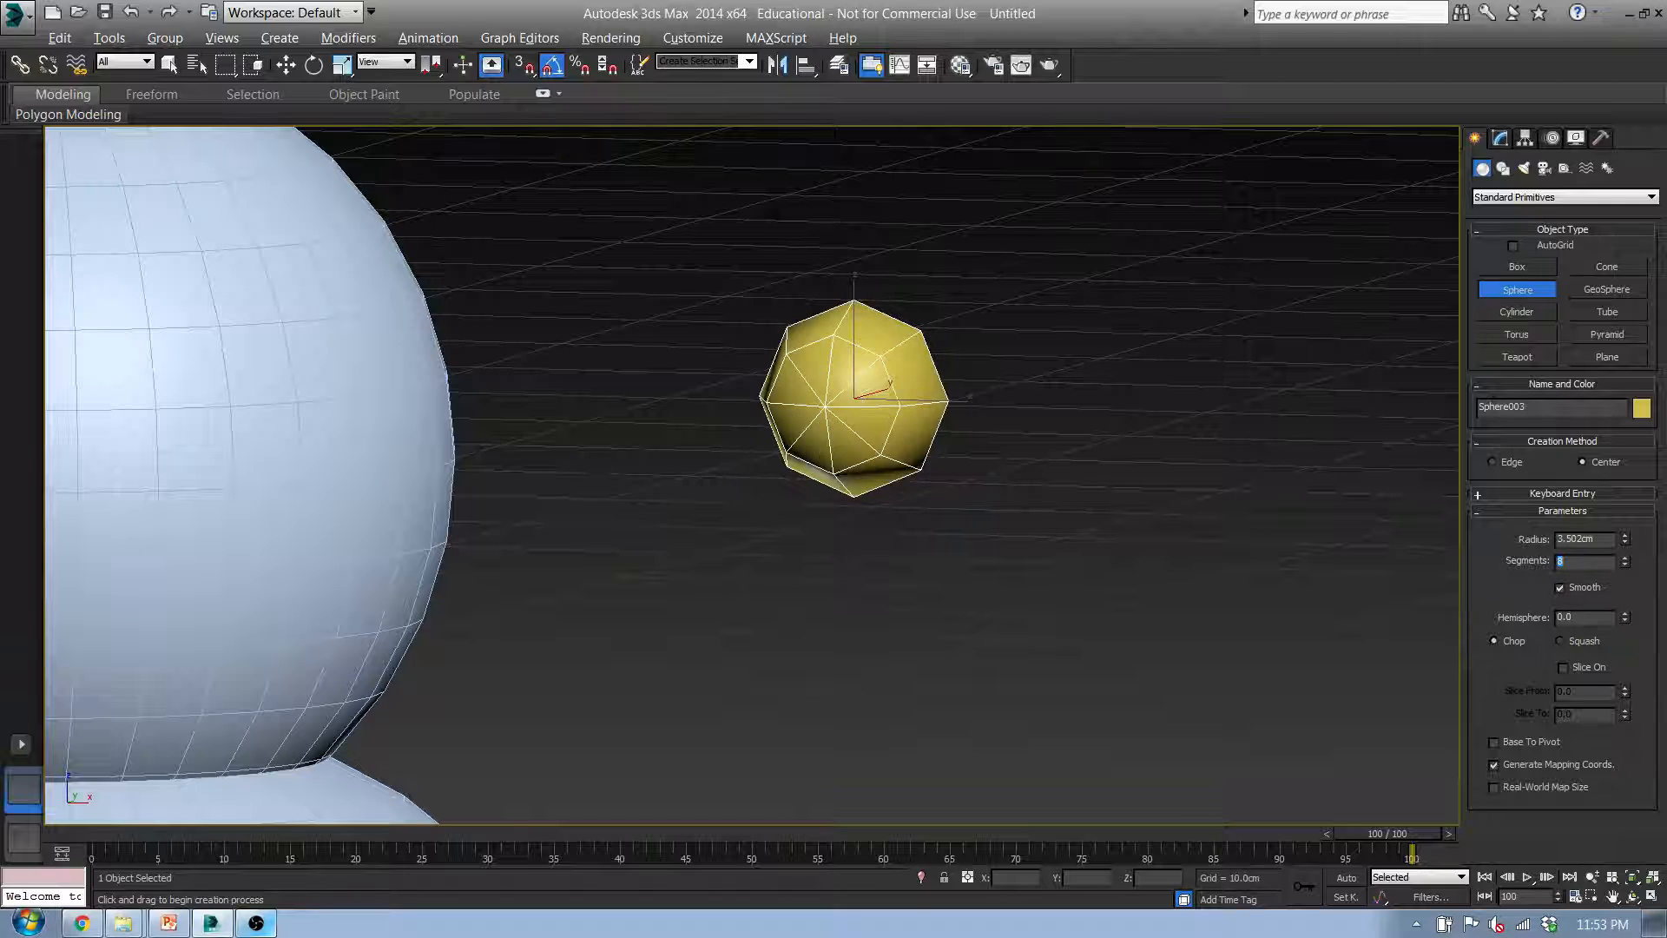
{"action": "middle_click_drag", "start_coordinate": [1085, 417], "coordinate": [1141, 460], "text": "alt"}
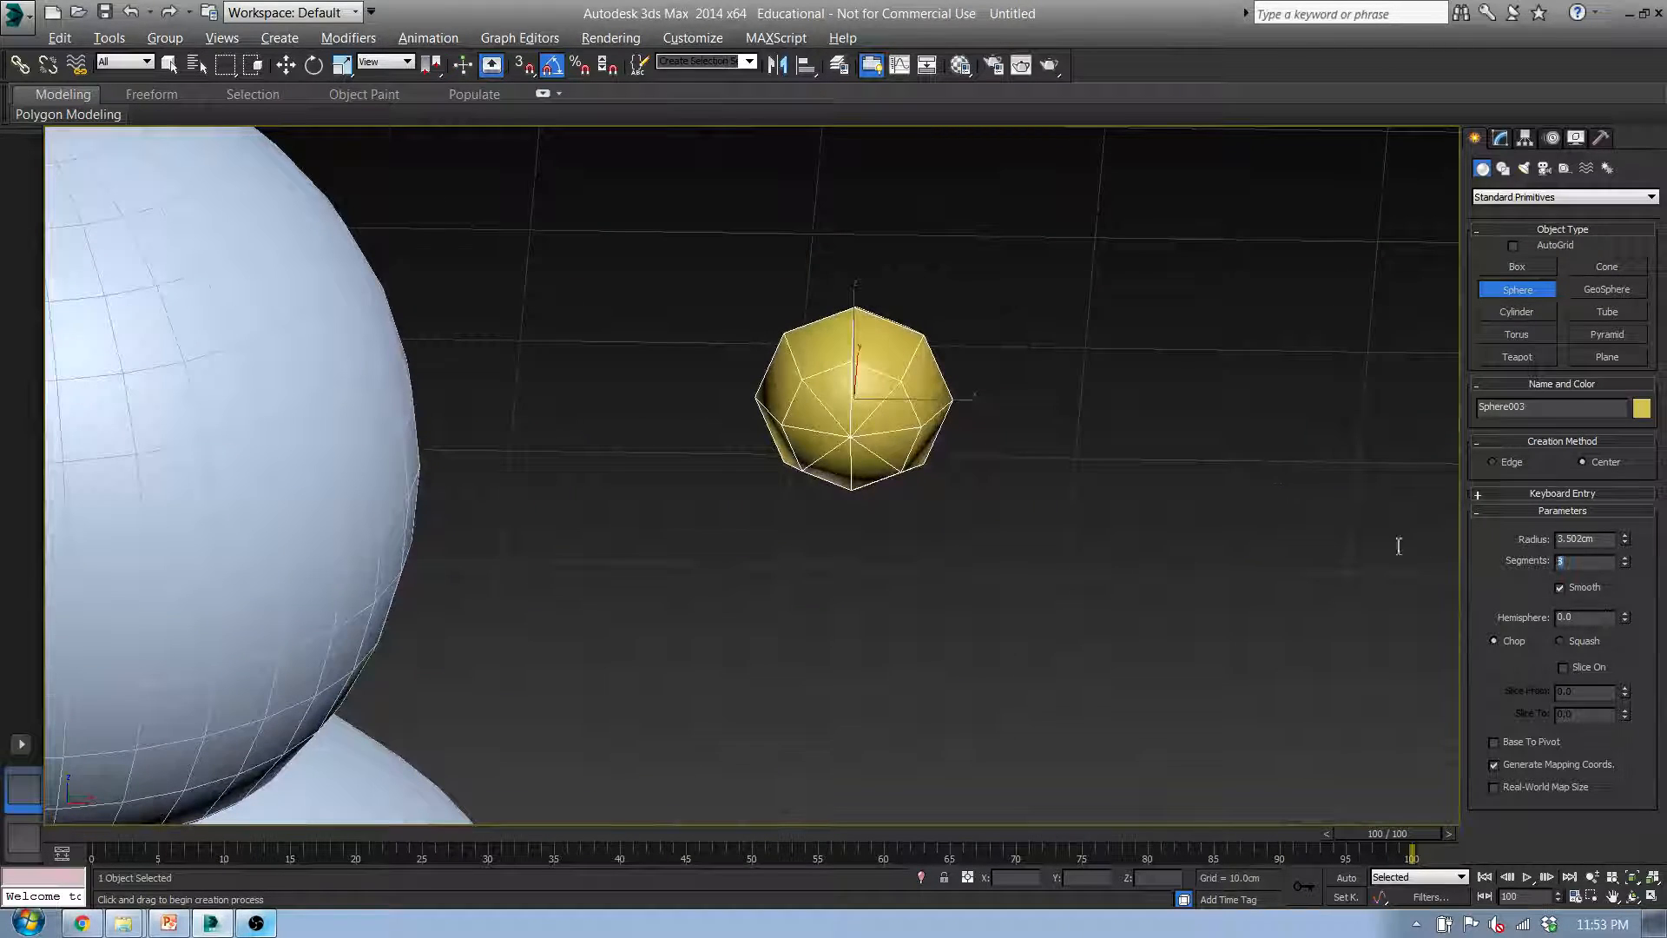
{"action": "type", "text": "4"}
{"action": "key", "text": "Return"}
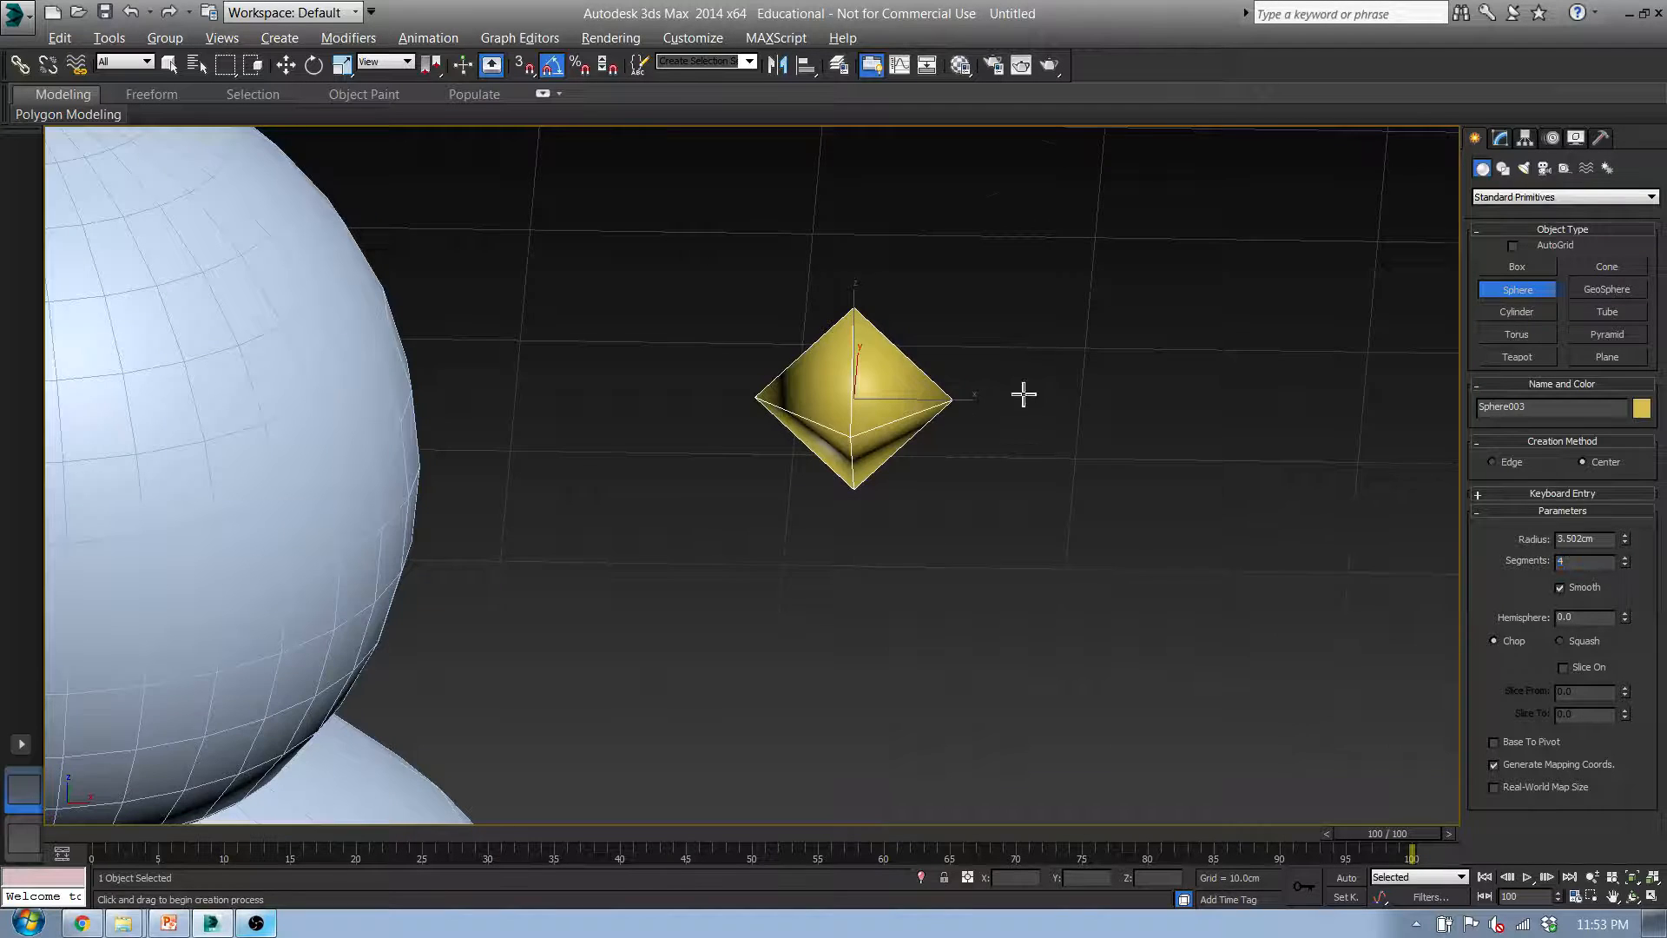
{"action": "middle_click_drag", "start_coordinate": [1023, 394], "coordinate": [927, 416], "text": "alt"}
Restore the small sphere's segments to 16
{"action": "left_click_drag", "start_coordinate": [1585, 565], "coordinate": [1475, 557]}
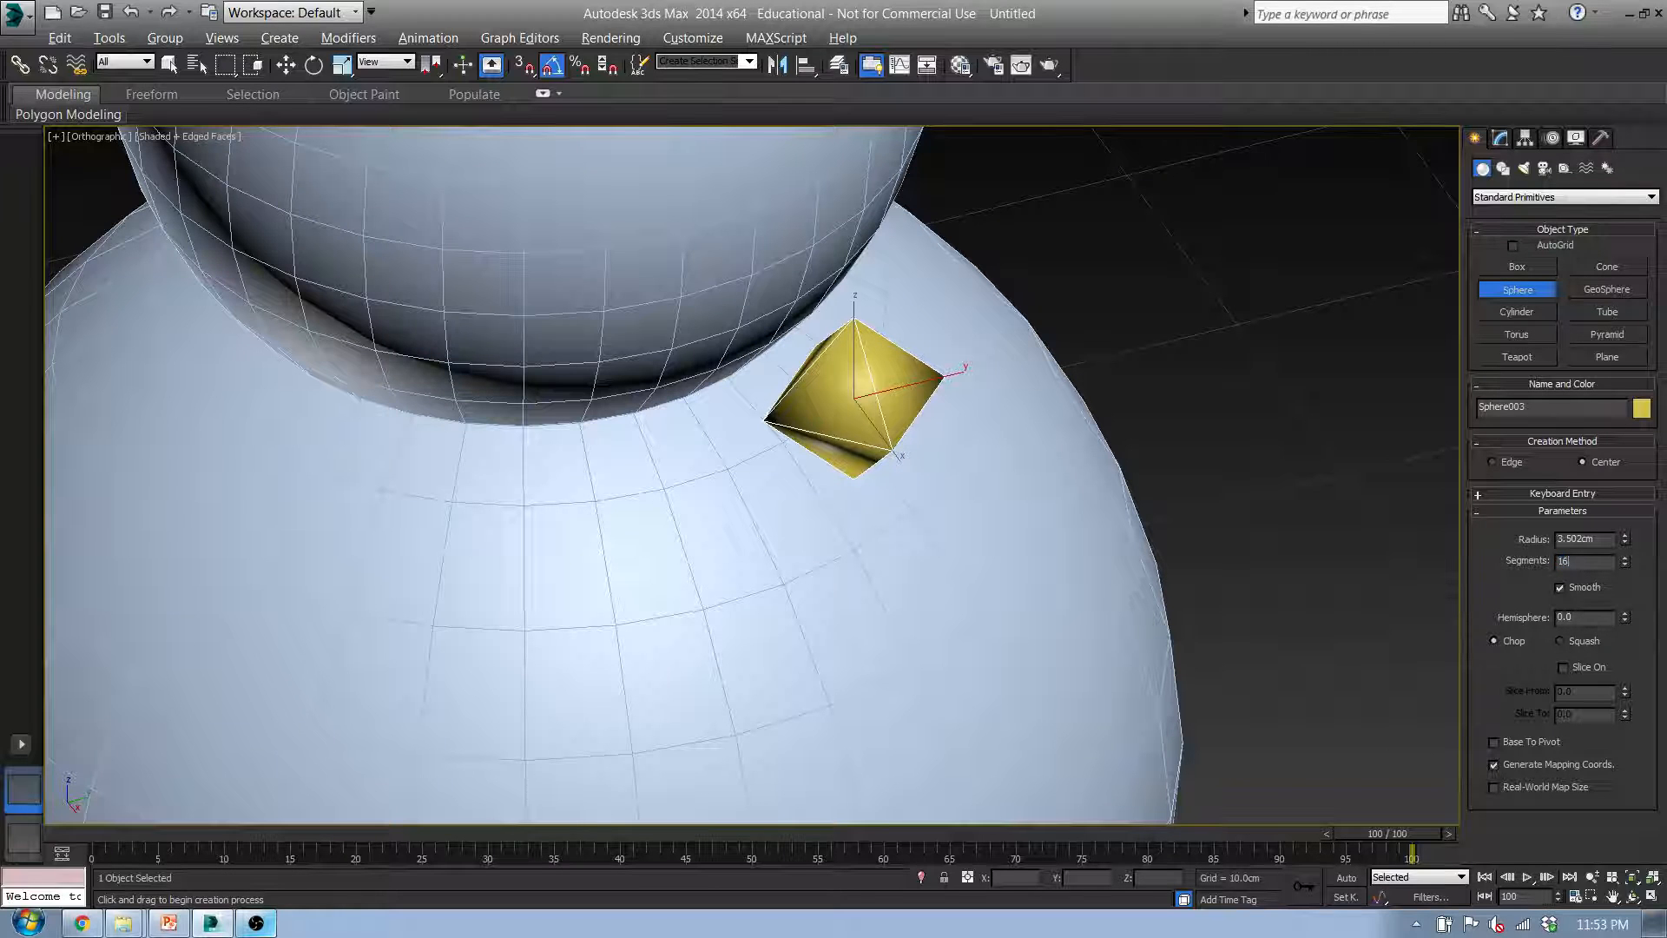
{"action": "type", "text": "16"}
{"action": "key", "text": "Return"}
{"action": "middle_click_drag", "start_coordinate": [910, 521], "coordinate": [971, 482]}
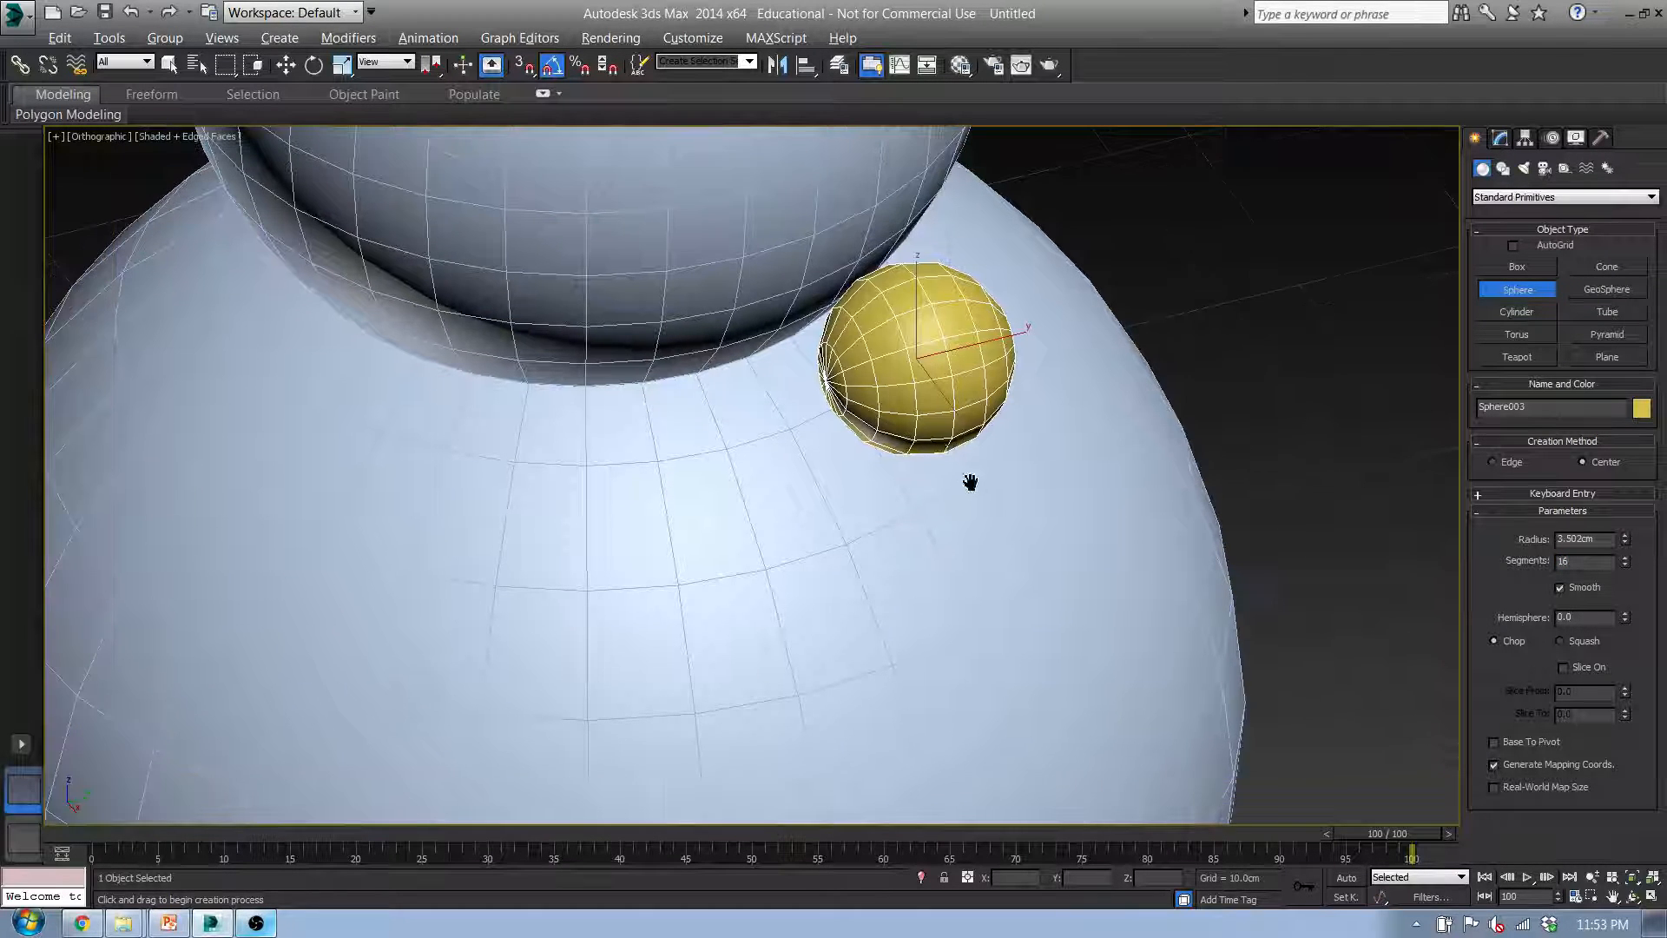
Move the small sphere closer to the head in the Front view, to about X 20.5 cm and Z 98.2 cm
{"action": "key", "text": "f"}
{"action": "middle_click_drag", "start_coordinate": [865, 326], "coordinate": [813, 686]}
{"action": "scroll", "coordinate": [831, 401], "scroll_direction": "up", "scroll_amount": 6}
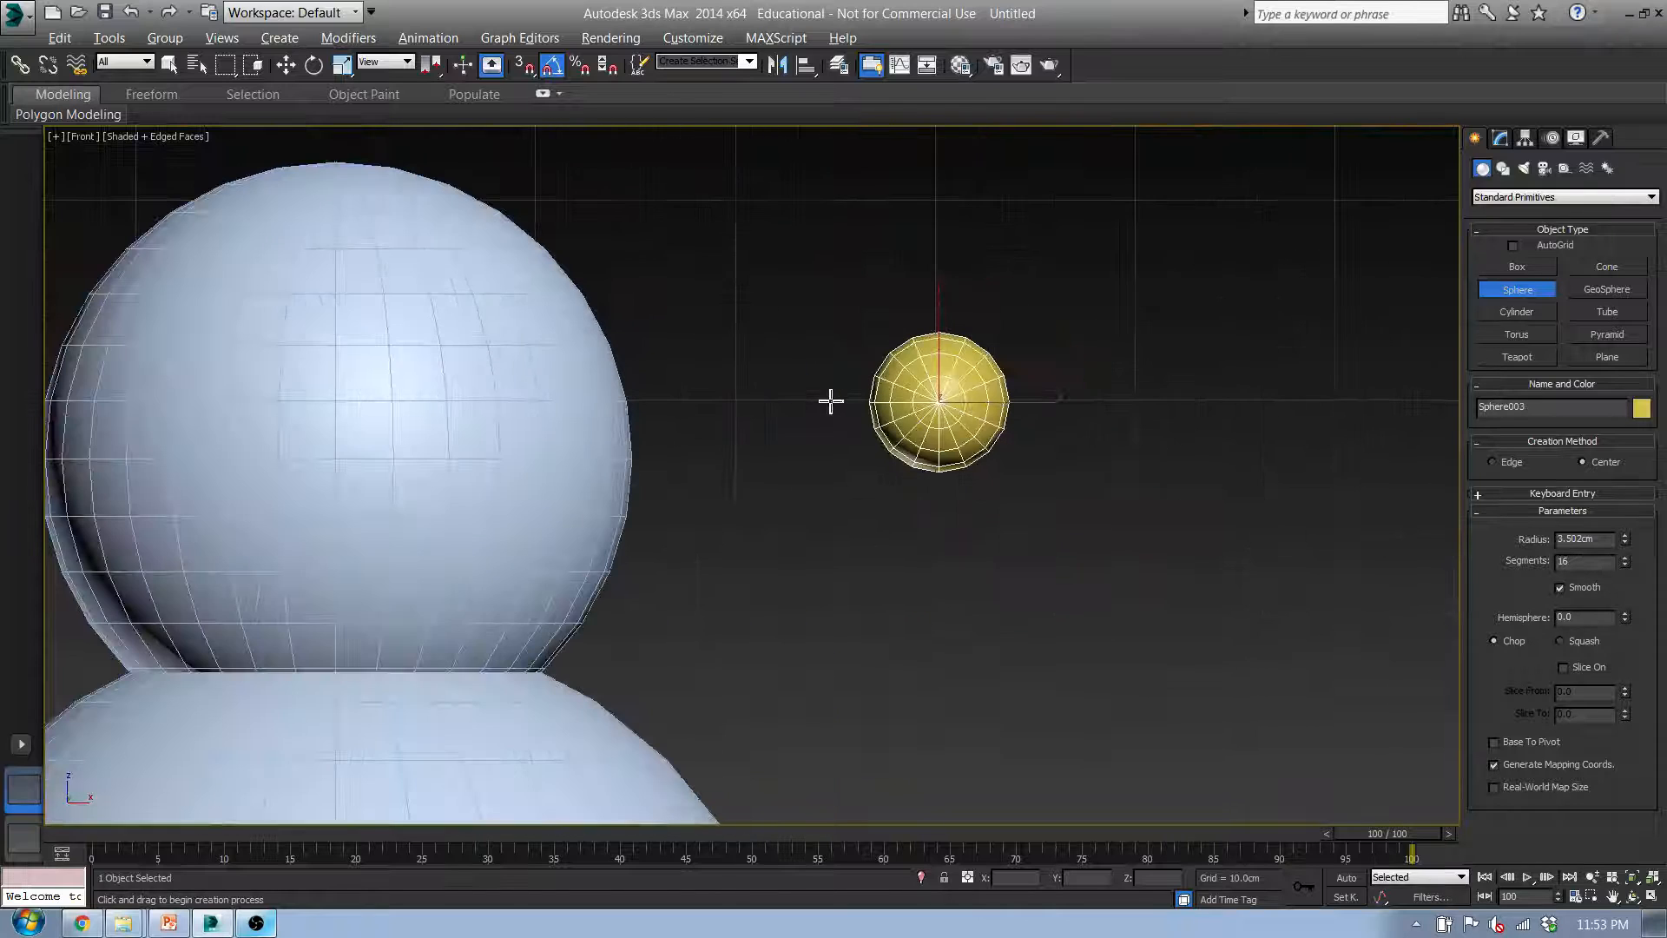
{"action": "key", "text": "w"}
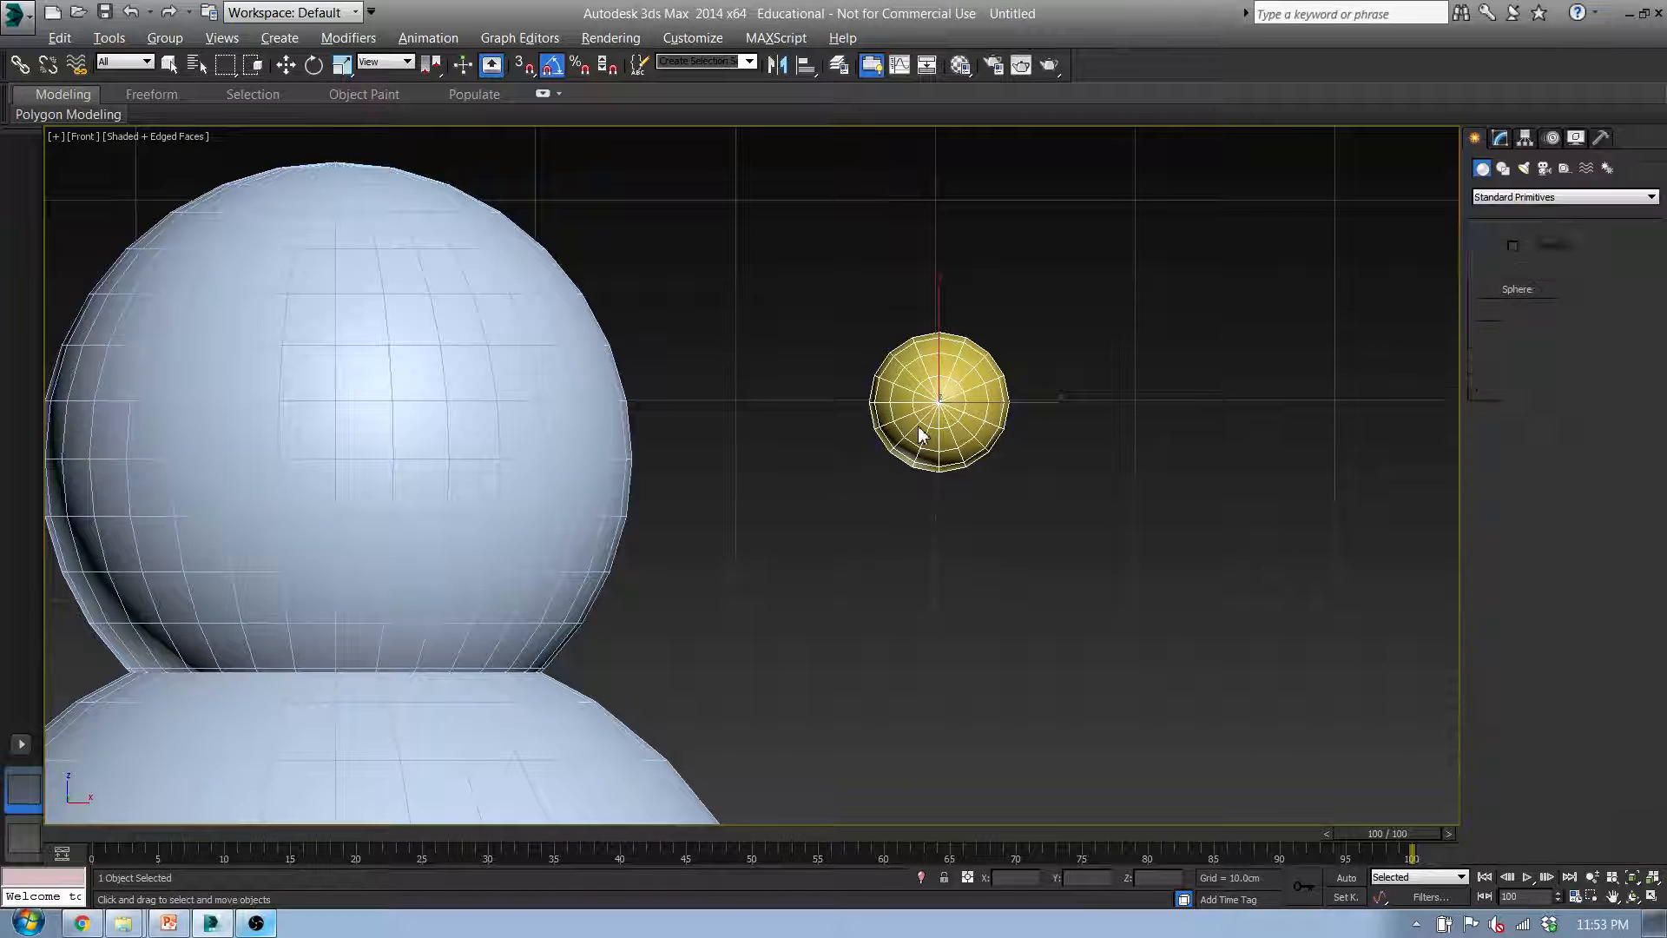
{"action": "left_click_drag", "start_coordinate": [979, 371], "coordinate": [790, 398]}
{"action": "middle_click_drag", "start_coordinate": [790, 398], "coordinate": [1023, 390]}
In the Top view, move the small sphere onto the head's front surface, at about X -7.2 cm and Y -11.6 cm
{"action": "key", "text": "t"}
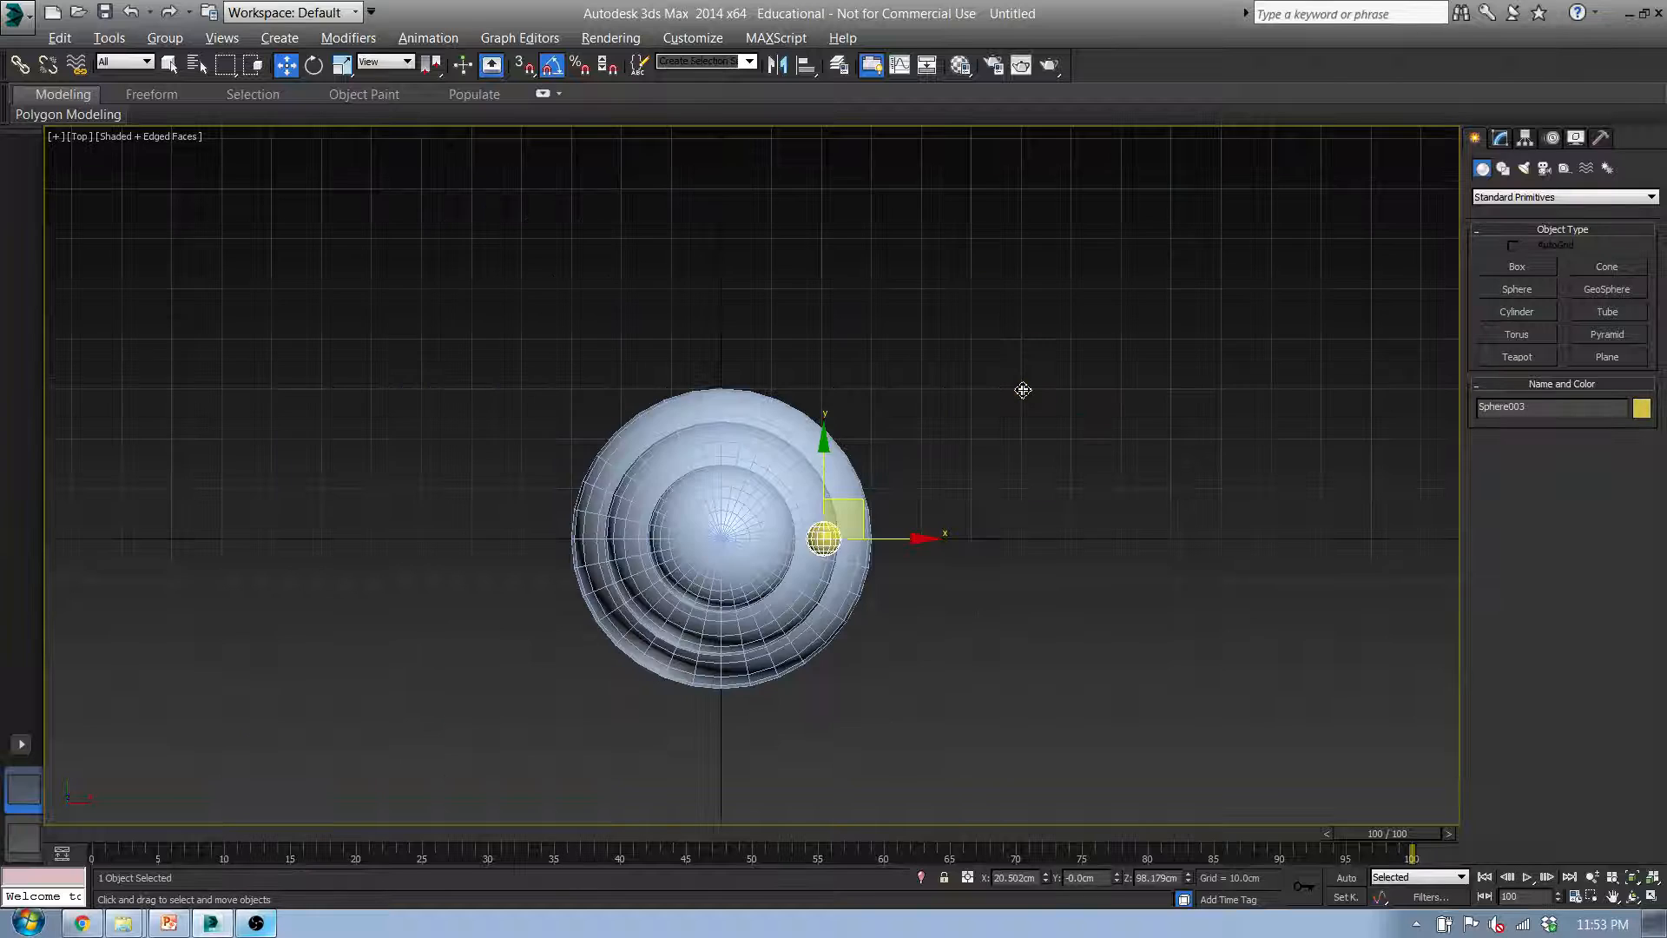
{"action": "middle_click_drag", "start_coordinate": [909, 521], "coordinate": [1029, 378]}
{"action": "middle_click_drag", "start_coordinate": [973, 448], "coordinate": [677, 539]}
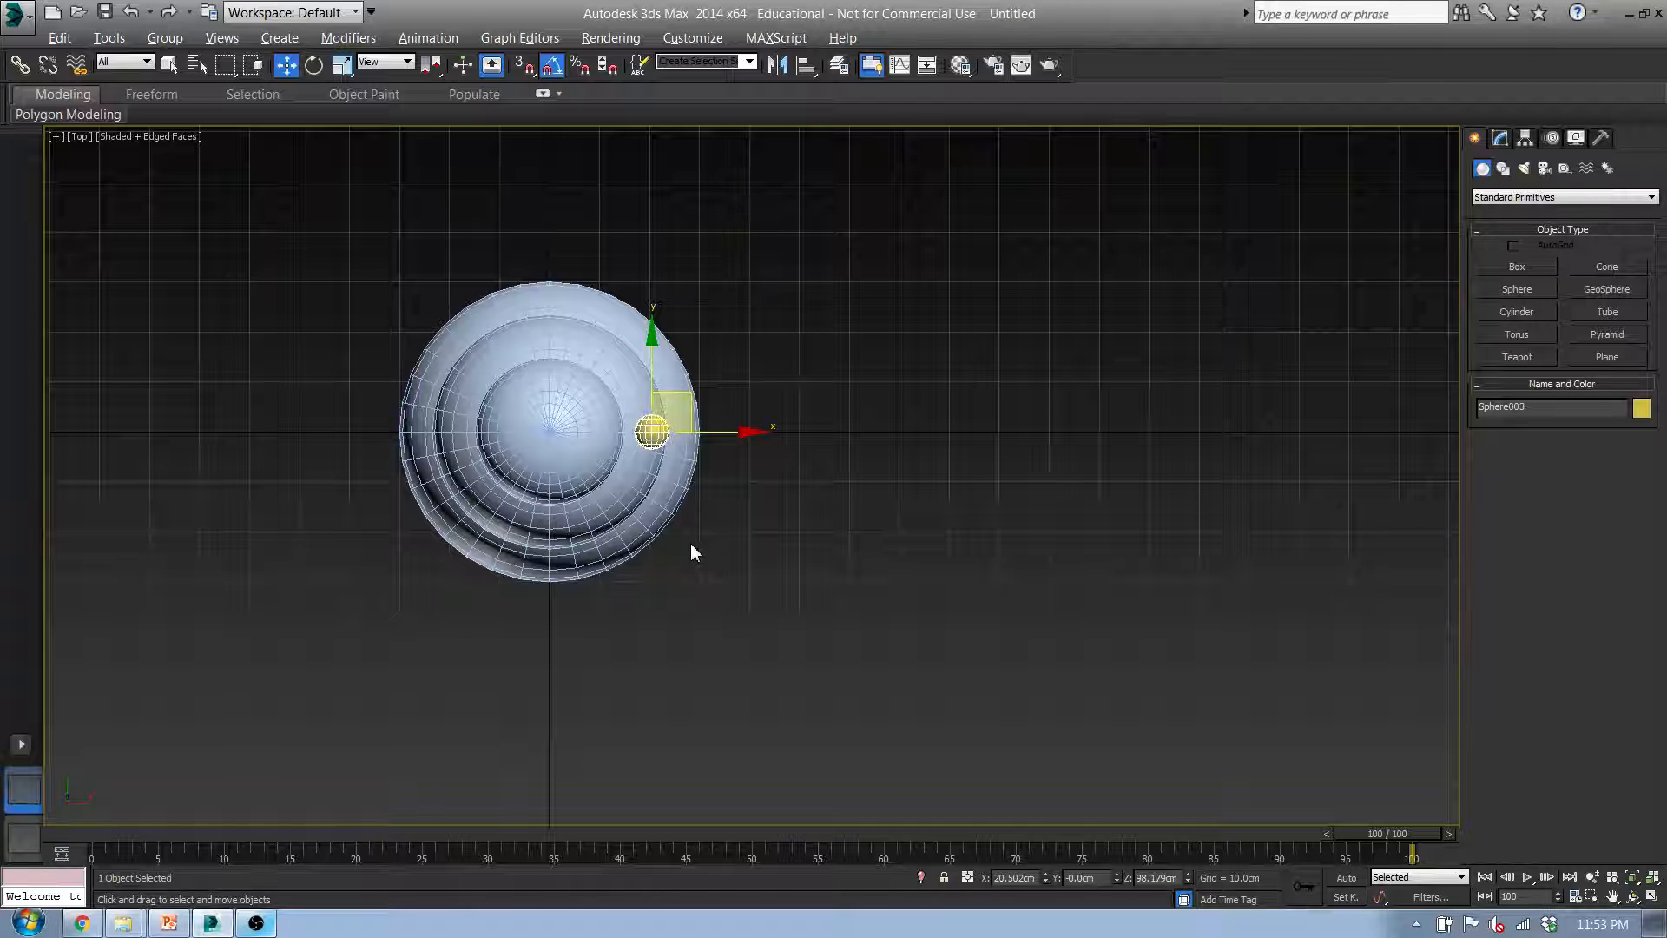
{"action": "middle_click_drag", "start_coordinate": [769, 474], "coordinate": [896, 529]}
{"action": "key", "text": "f"}
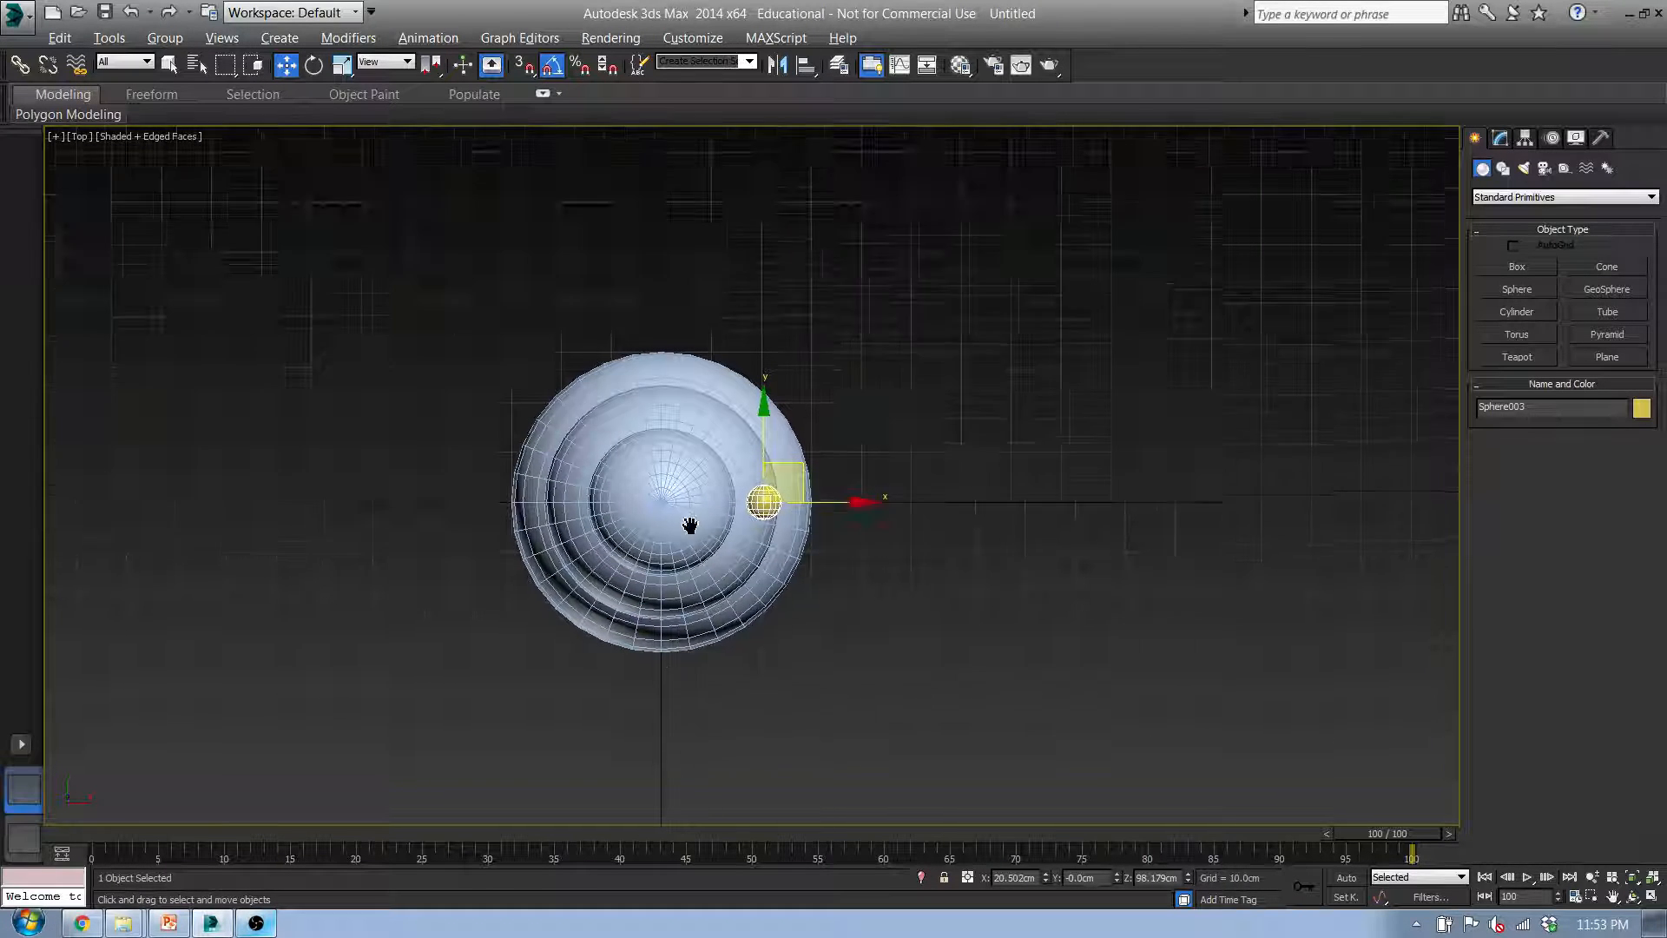
{"action": "scroll", "coordinate": [581, 583], "scroll_direction": "up", "scroll_amount": 5}
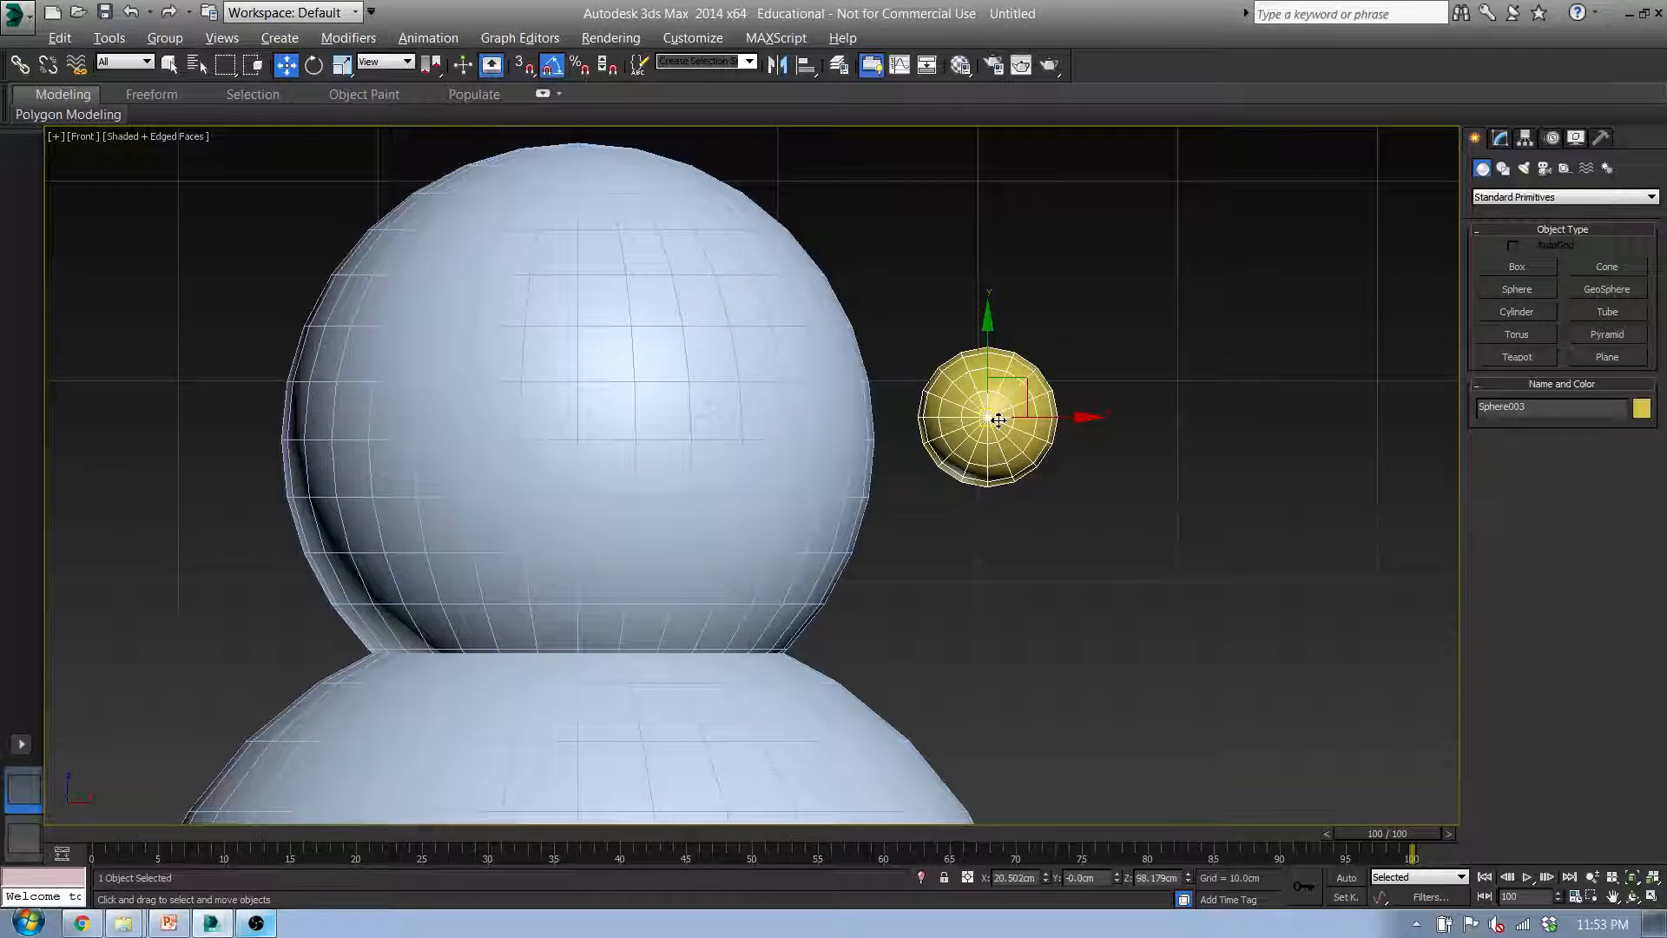
{"action": "key", "text": "t"}
{"action": "middle_click_drag", "start_coordinate": [443, 582], "coordinate": [708, 608]}
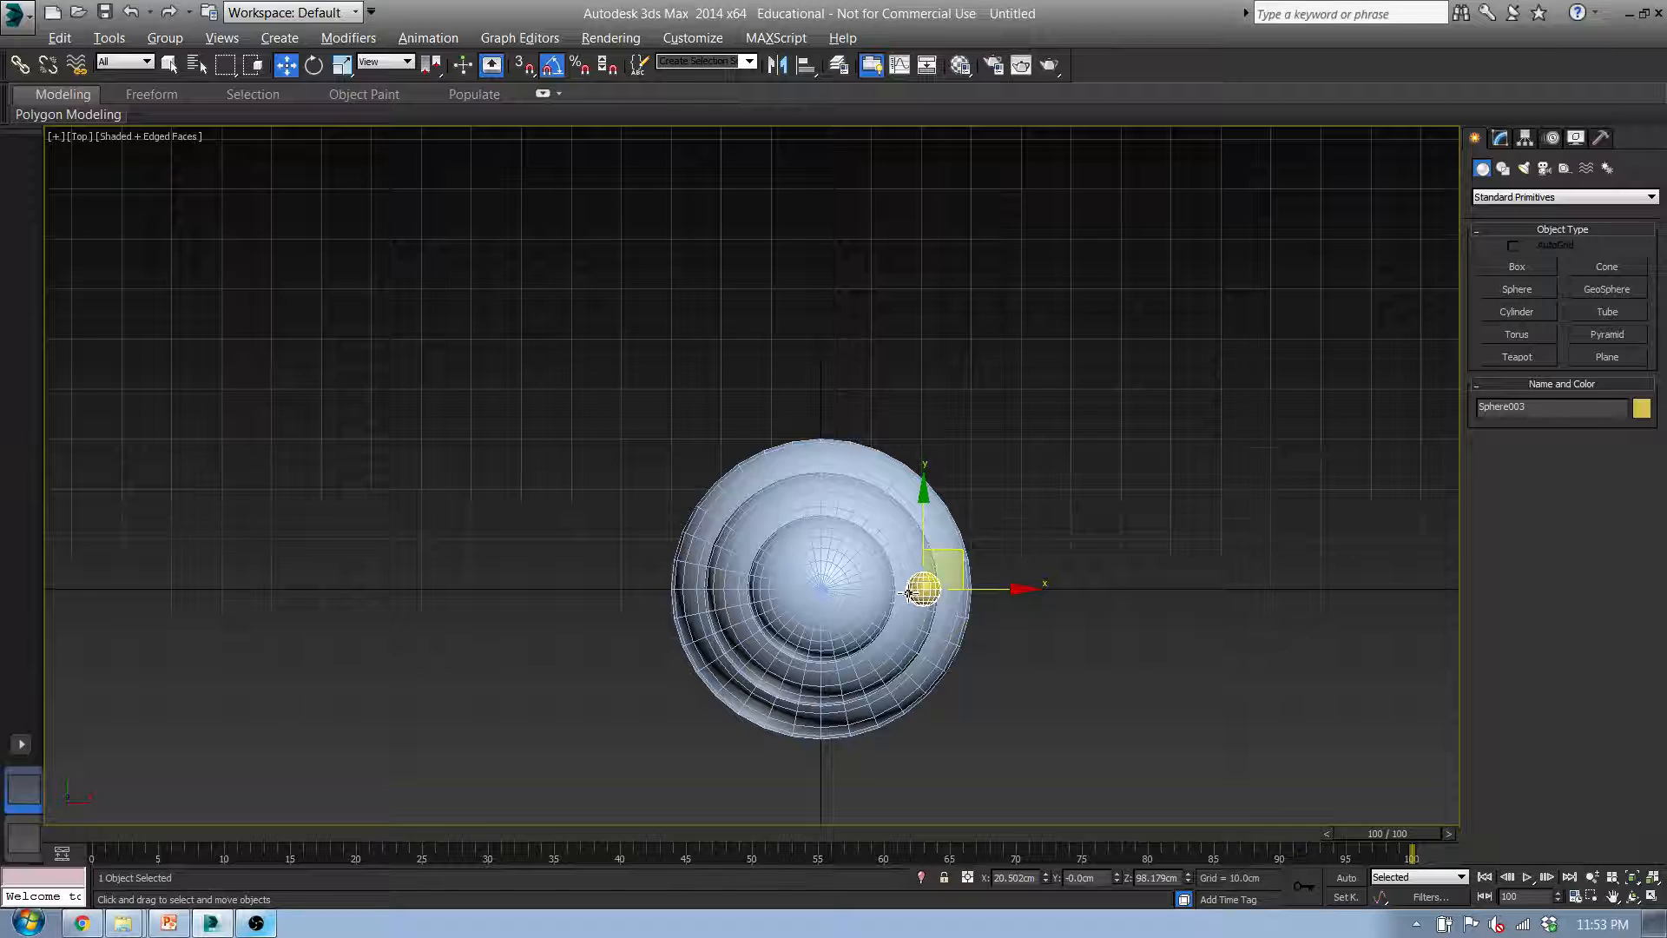
{"action": "scroll", "coordinate": [923, 588], "scroll_direction": "up", "scroll_amount": 3}
{"action": "left_click_drag", "start_coordinate": [981, 556], "coordinate": [779, 639]}
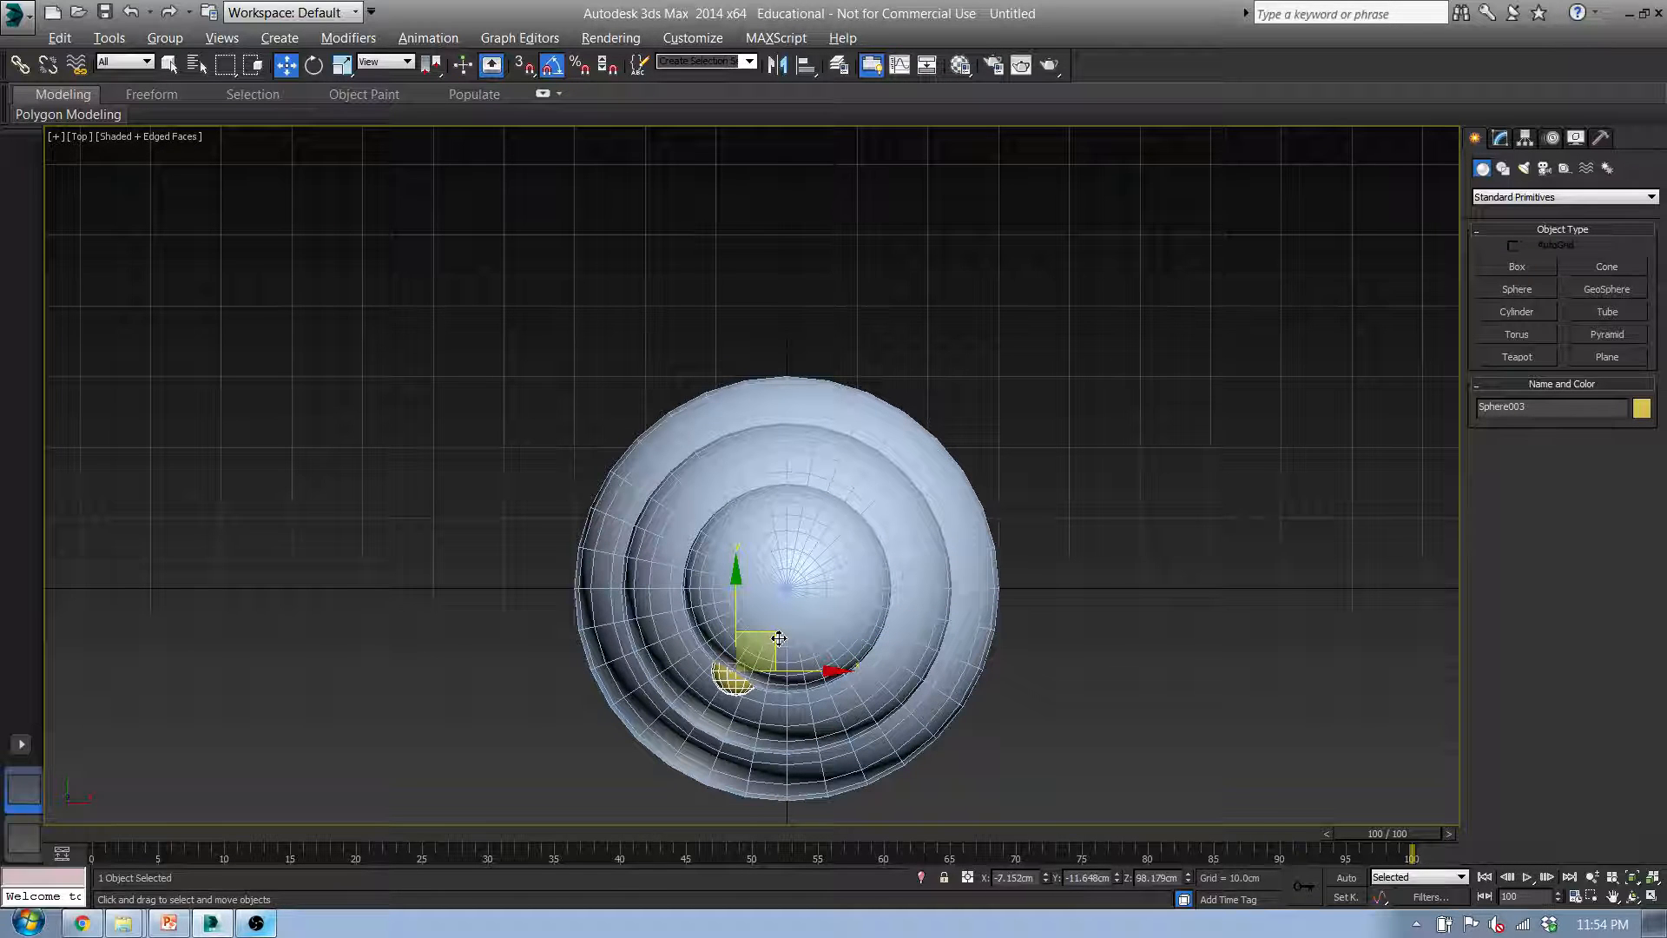
Examine the small sphere's placement on the head from the Top, Front and Perspective views
{"action": "scroll", "coordinate": [738, 674], "scroll_direction": "up", "scroll_amount": 4}
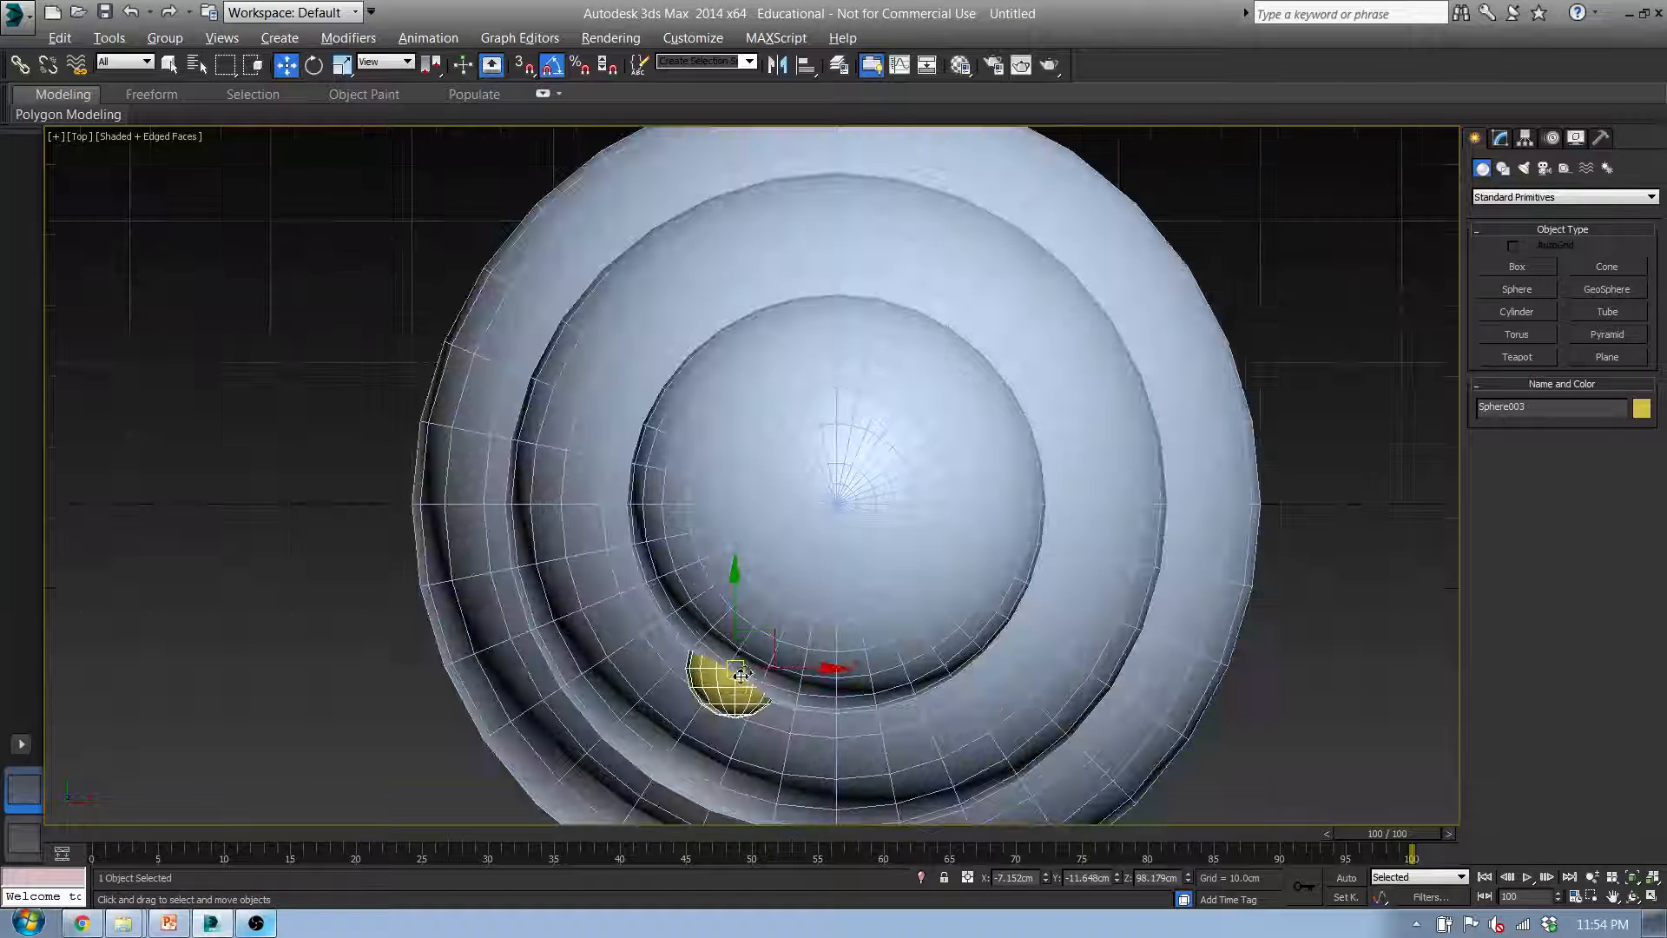
{"action": "middle_click_drag", "start_coordinate": [777, 705], "coordinate": [773, 631]}
{"action": "key", "text": "f"}
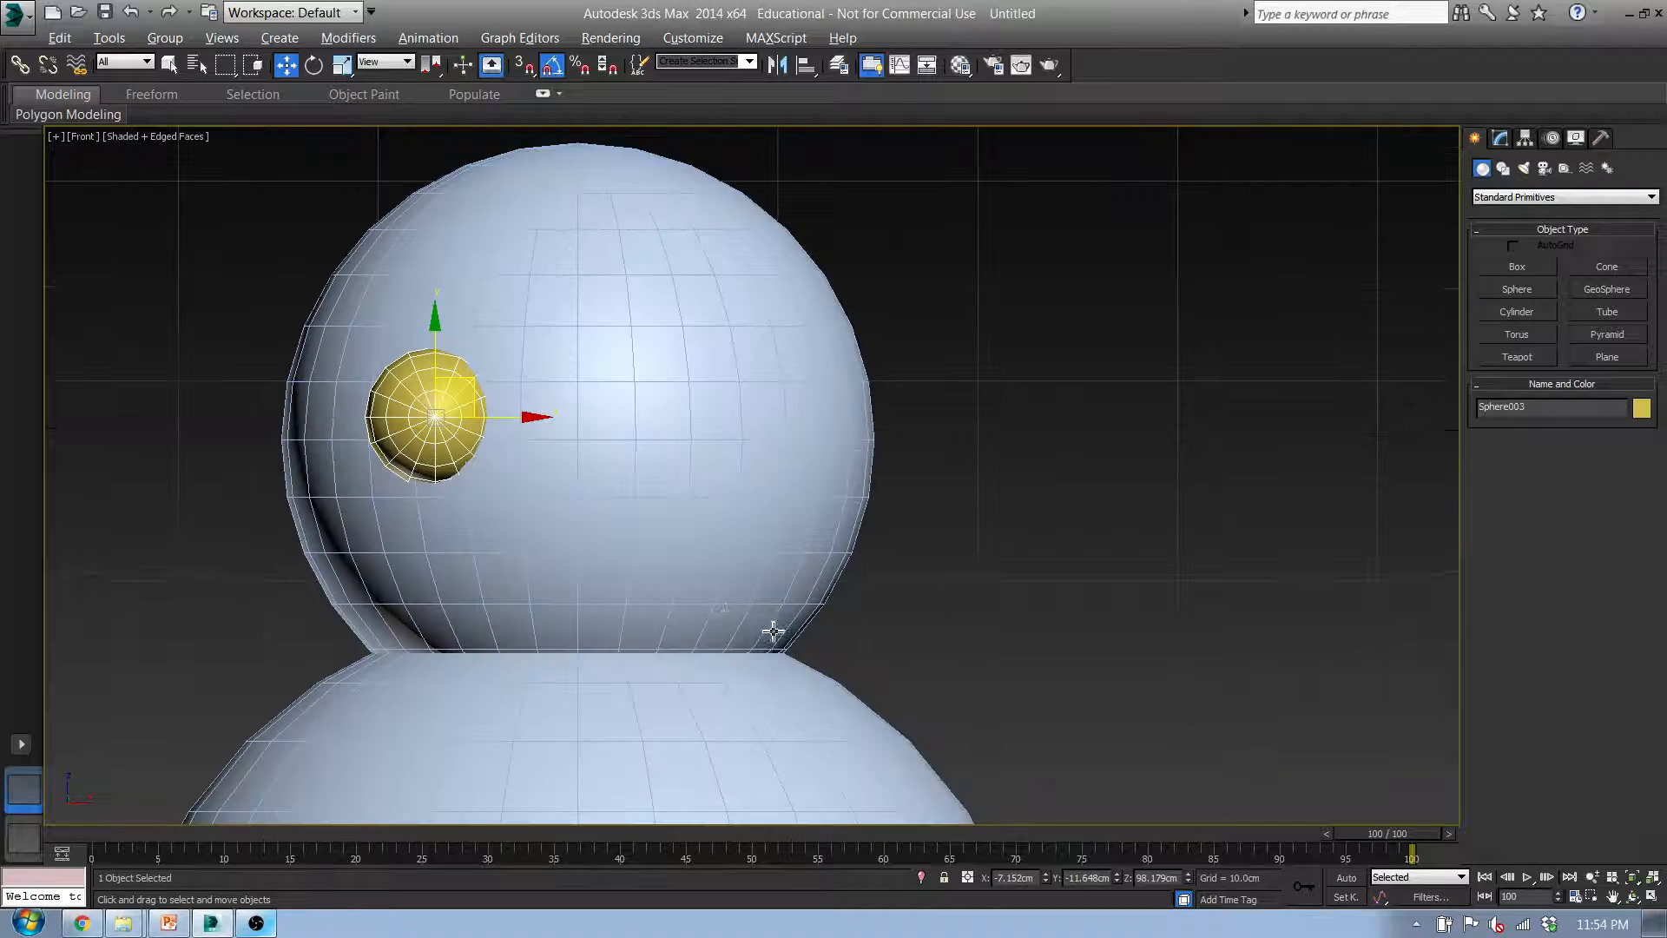
{"action": "middle_click_drag", "start_coordinate": [441, 438], "coordinate": [447, 488]}
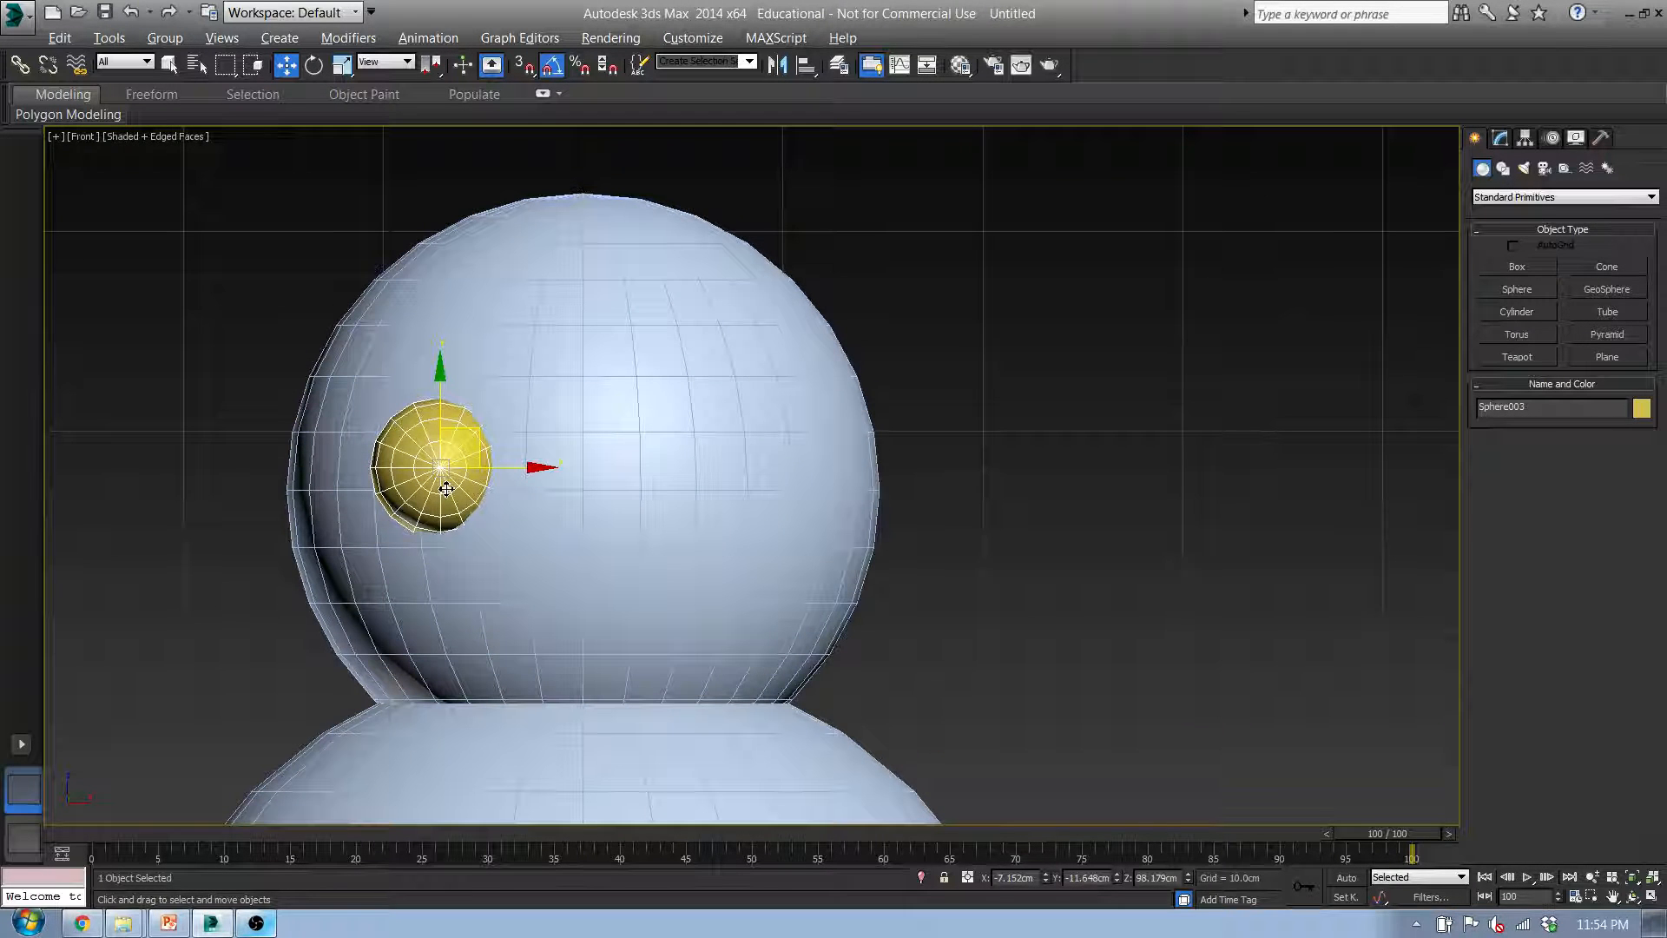
{"action": "key", "text": "p"}
{"action": "scroll", "coordinate": [446, 488], "scroll_direction": "down", "scroll_amount": 5}
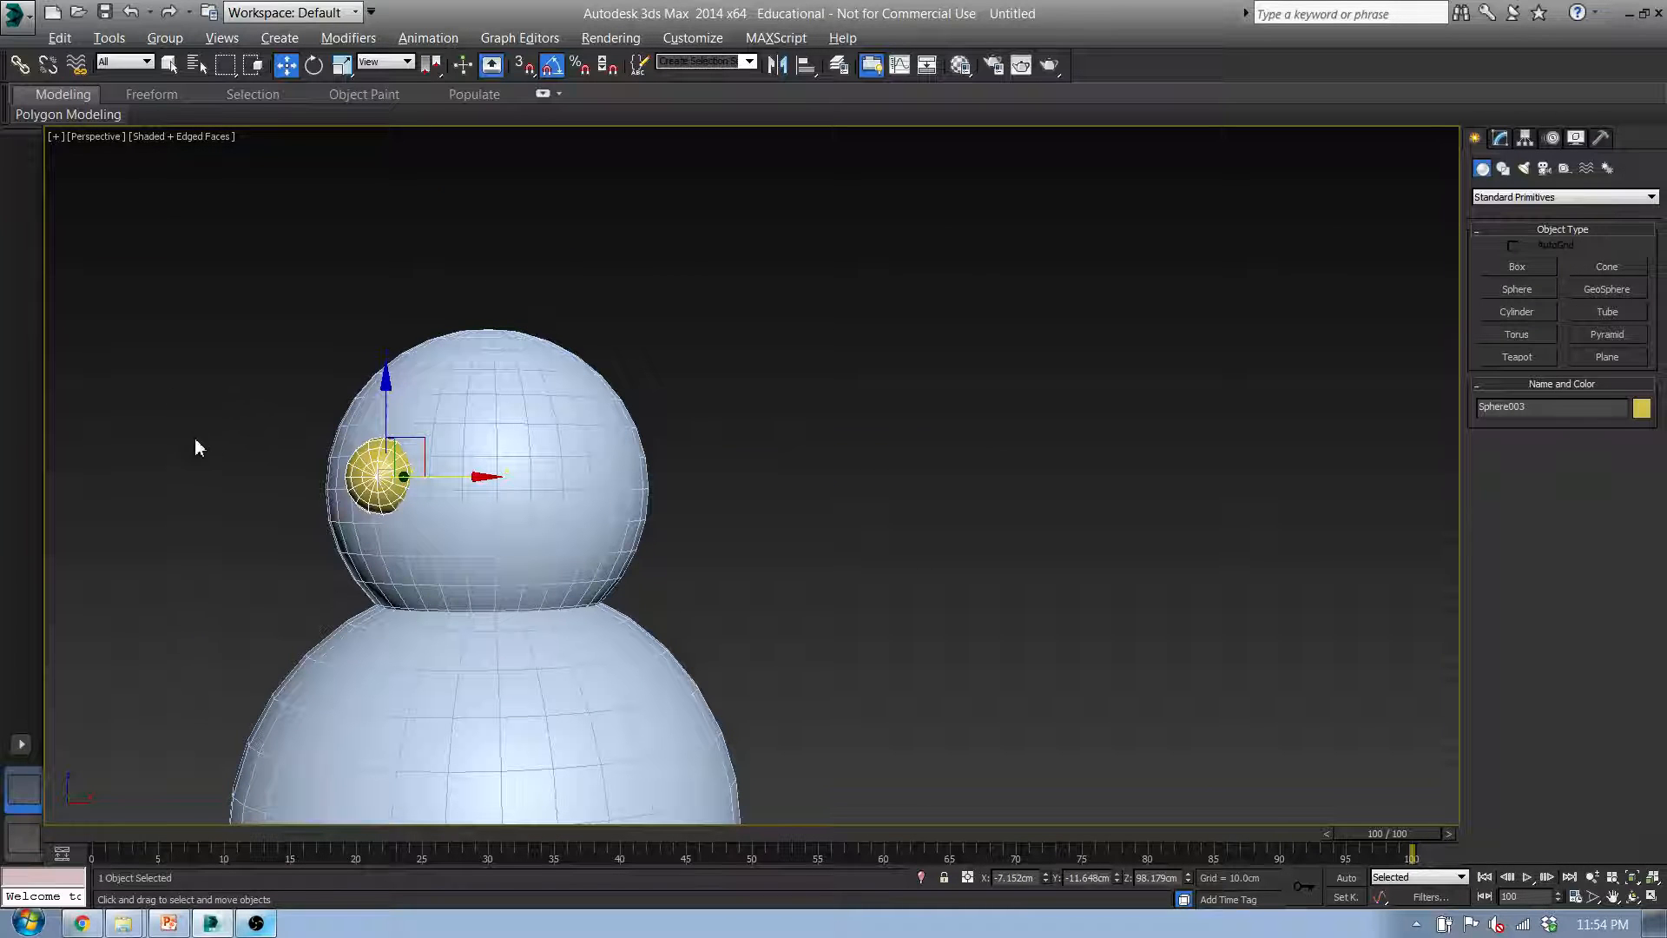
{"action": "middle_click_drag", "start_coordinate": [194, 444], "coordinate": [393, 429]}
{"action": "scroll", "coordinate": [393, 429], "scroll_direction": "up", "scroll_amount": 3}
{"action": "scroll", "coordinate": [393, 429], "scroll_direction": "down", "scroll_amount": 3}
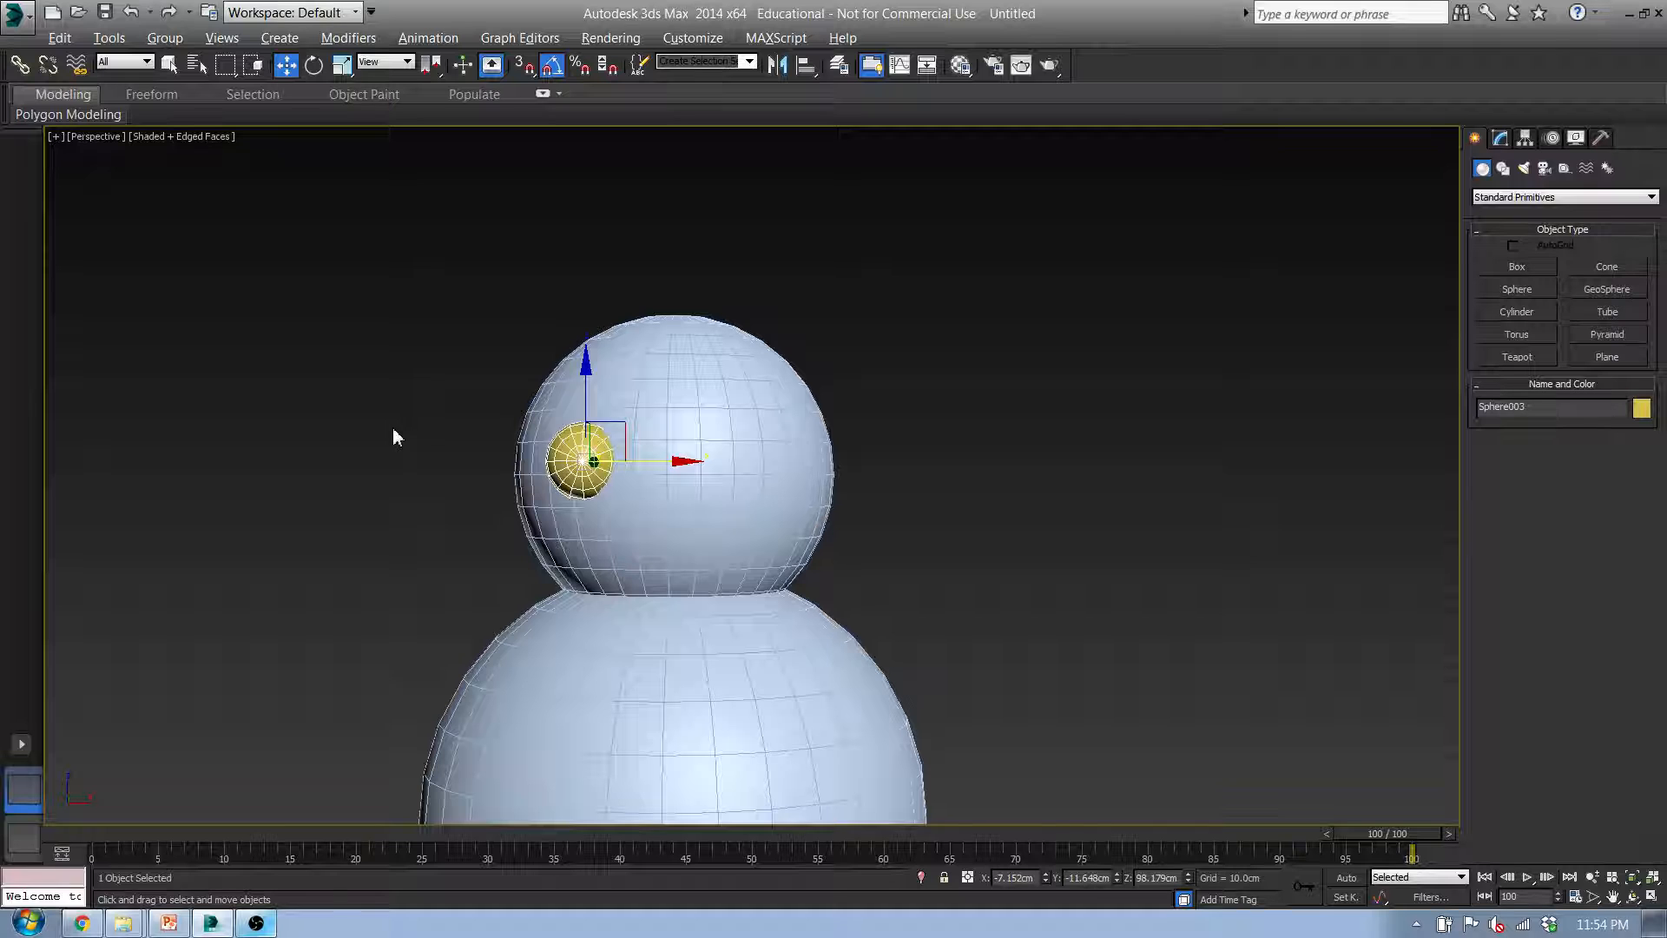
Rotate the yellow eye sphere about its local Y axis in snapped increments to angle it on the snowman's face
{"action": "middle_click_drag", "start_coordinate": [305, 383], "coordinate": [417, 420], "text": "alt"}
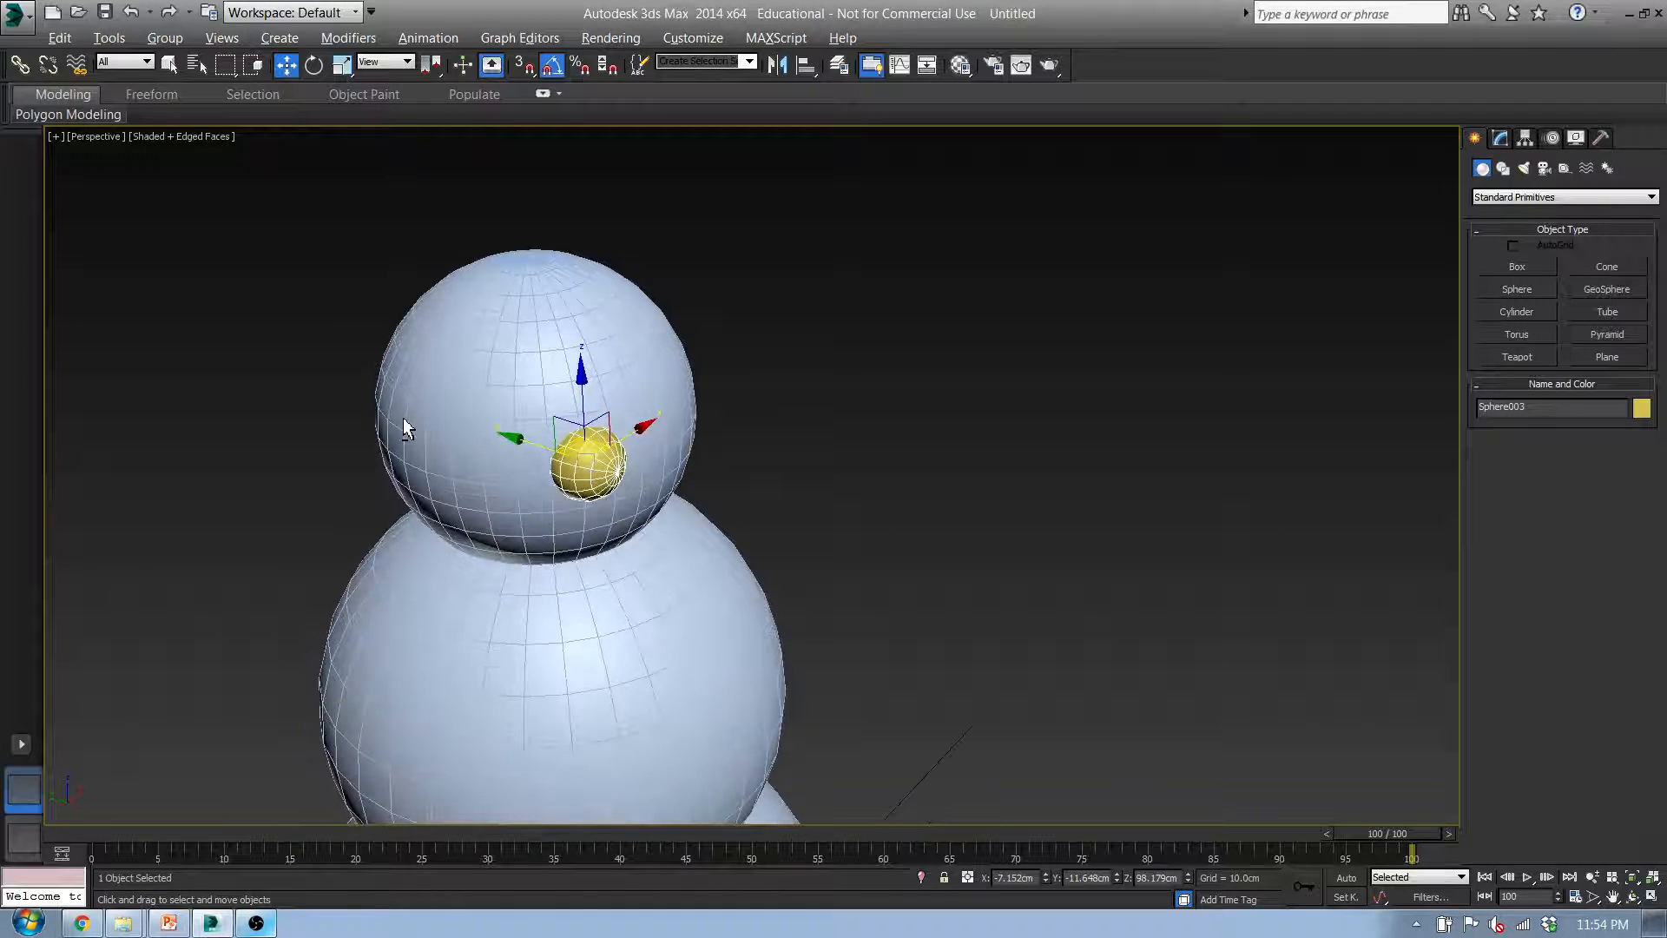
{"action": "scroll", "coordinate": [501, 475], "scroll_direction": "up", "scroll_amount": 3}
{"action": "middle_click_drag", "start_coordinate": [501, 475], "coordinate": [574, 524], "text": "alt"}
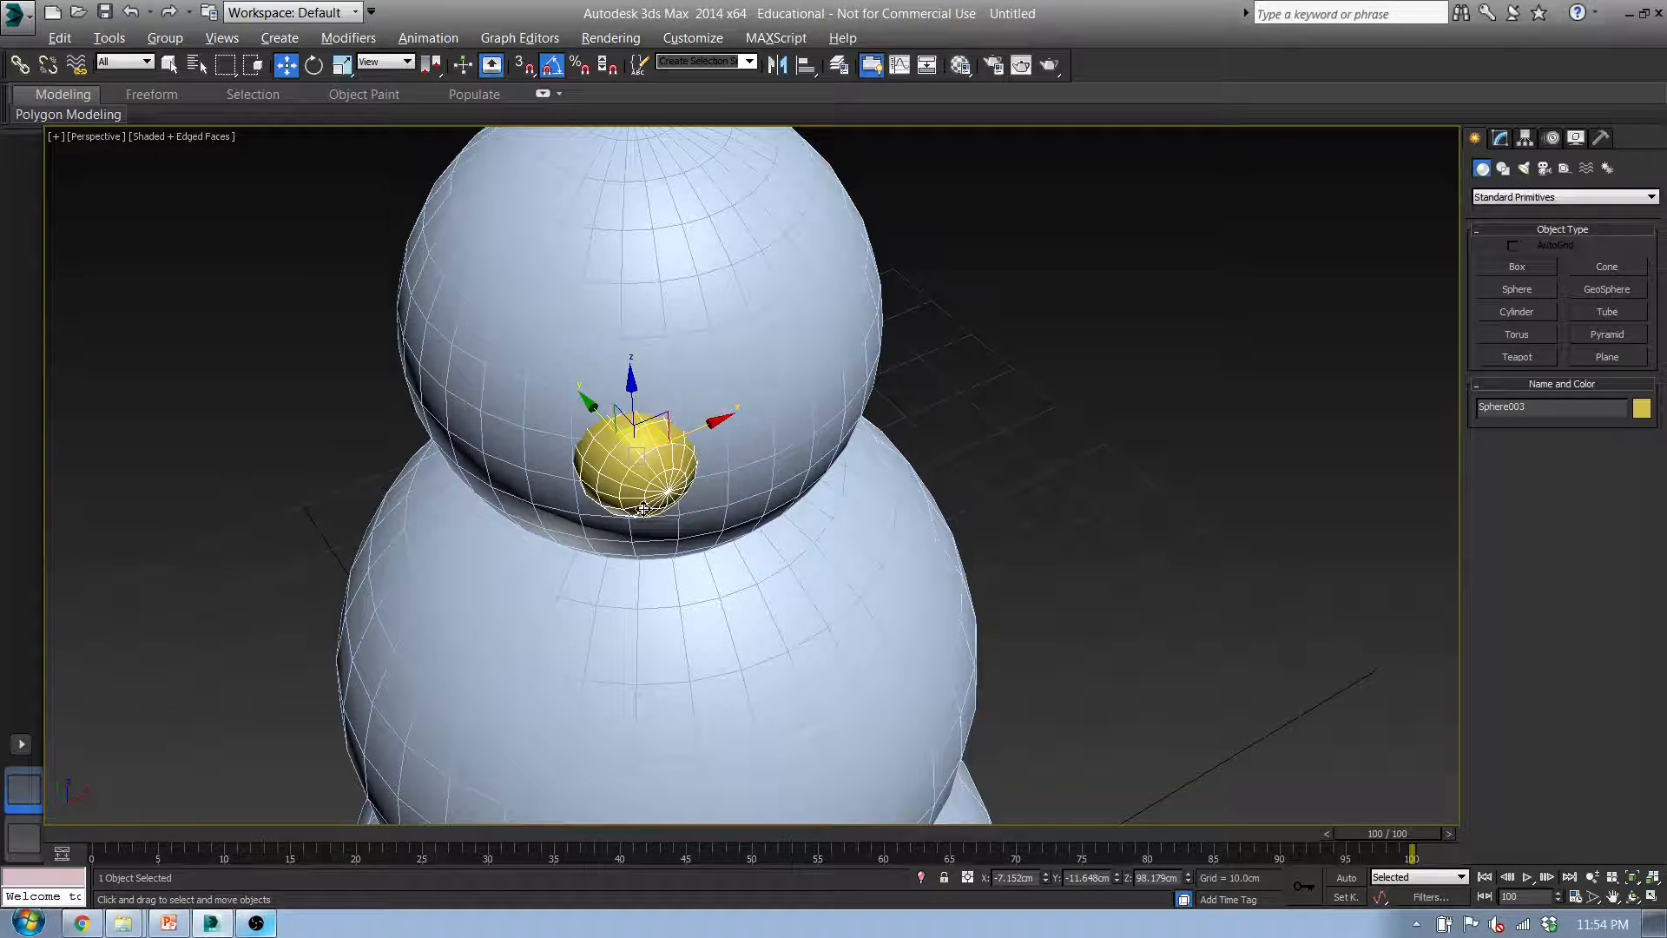
{"action": "key", "text": "e"}
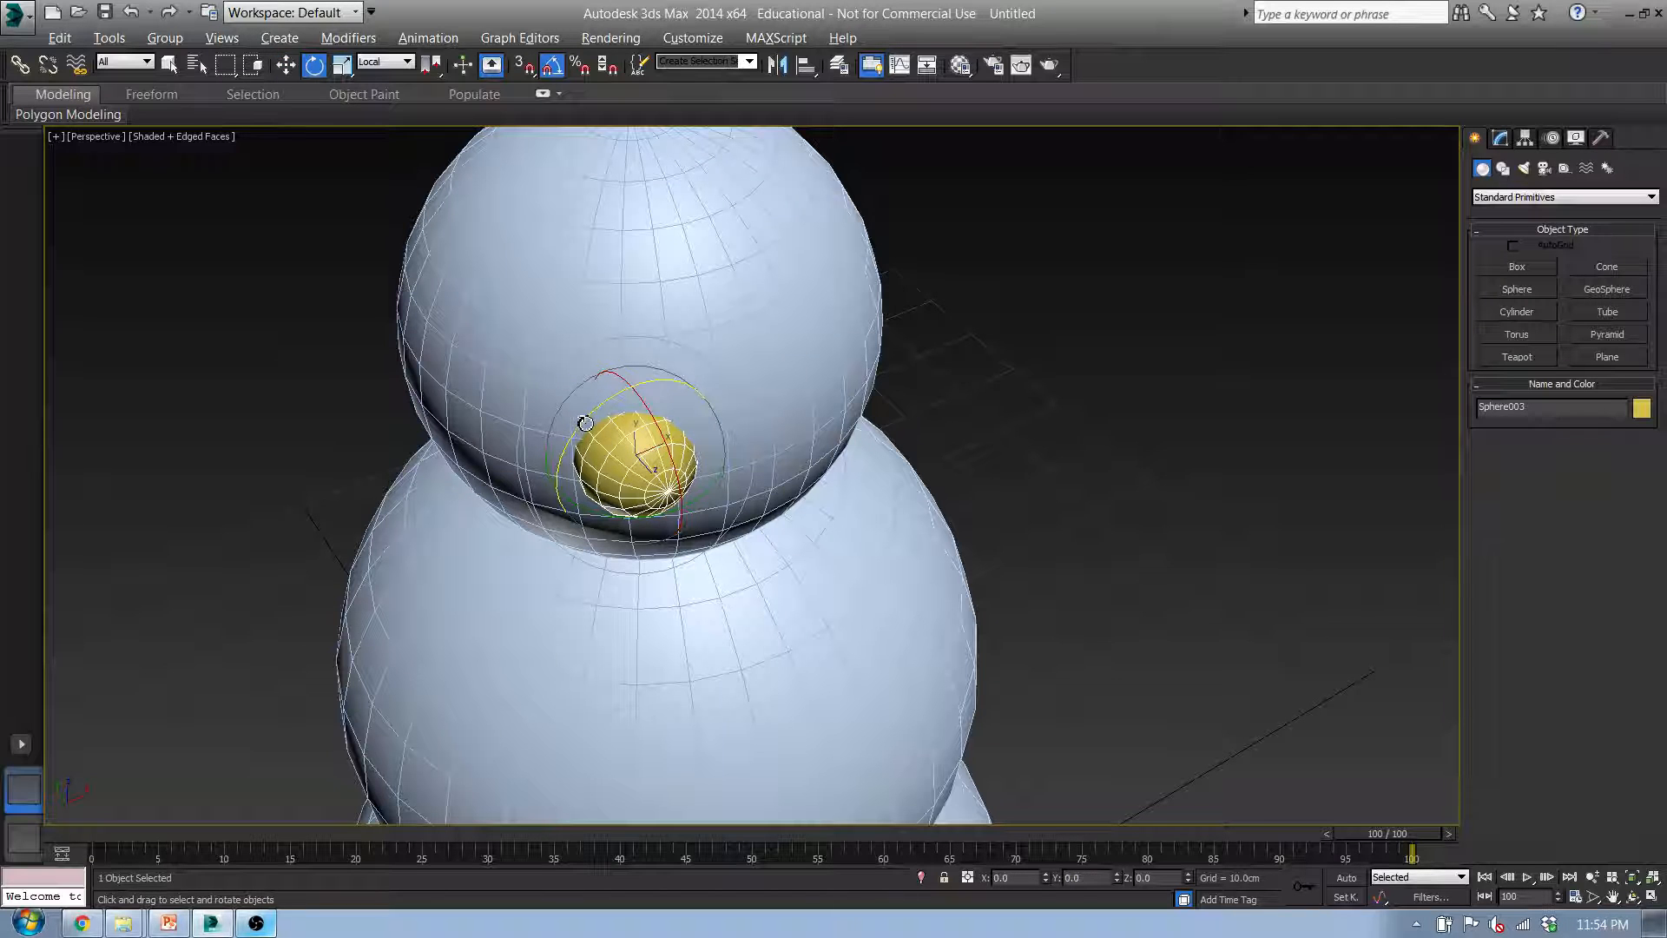
{"action": "left_click_drag", "start_coordinate": [643, 456], "coordinate": [572, 440]}
{"action": "left_click_drag", "start_coordinate": [627, 525], "coordinate": [619, 524]}
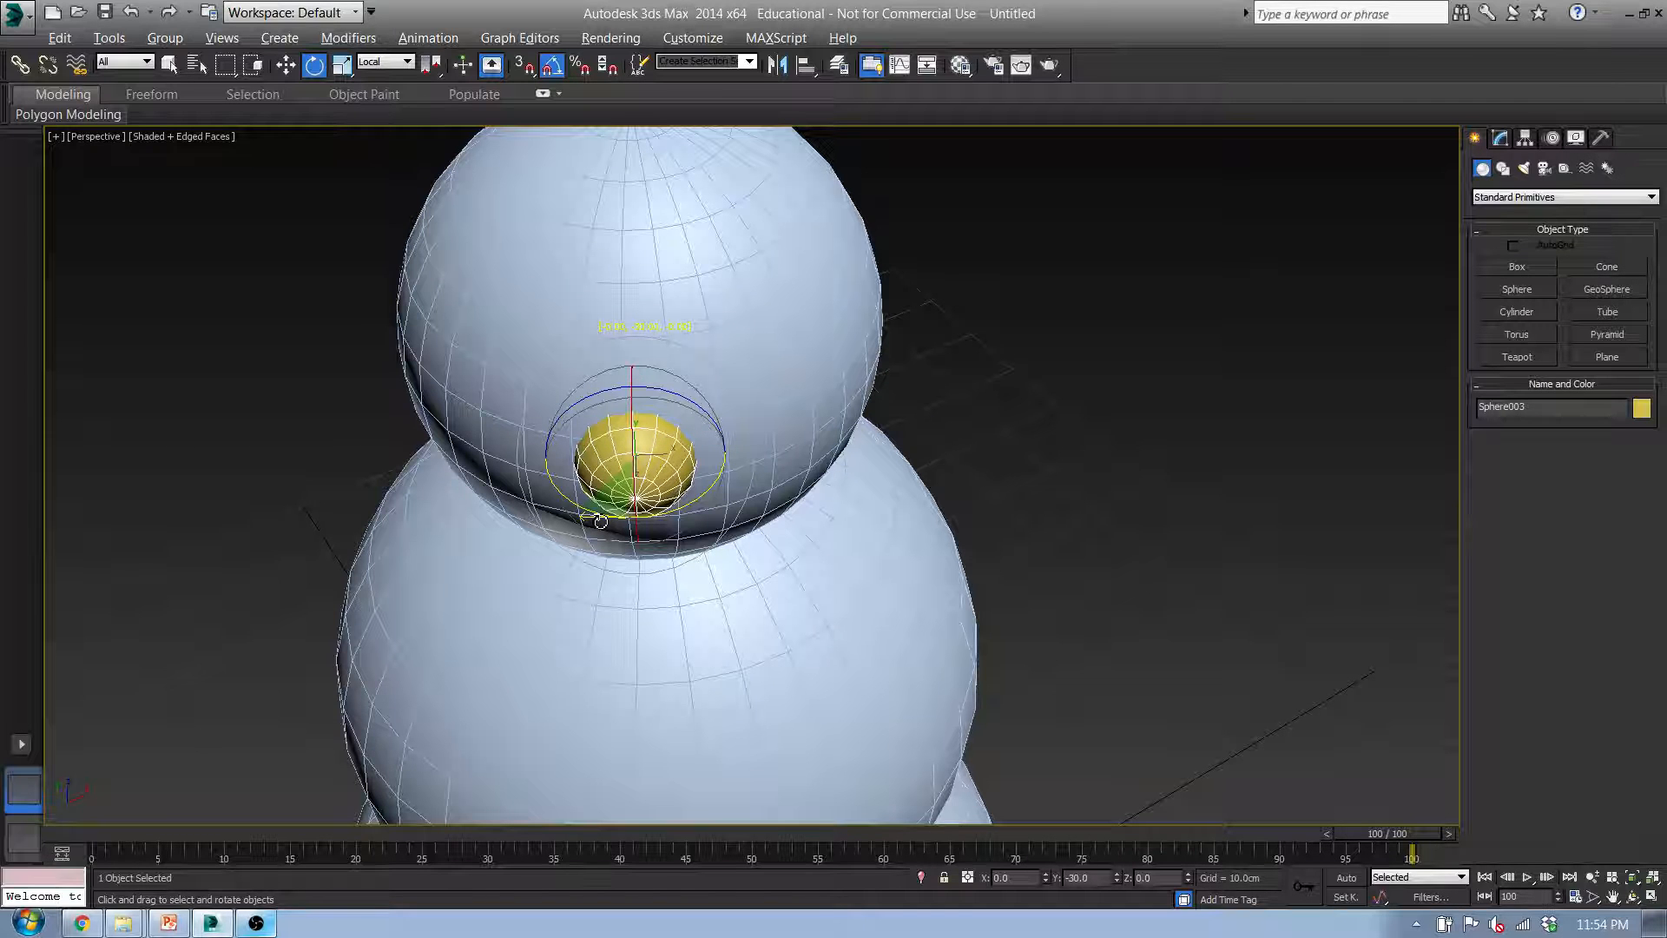
{"action": "left_click_drag", "start_coordinate": [600, 522], "coordinate": [614, 523]}
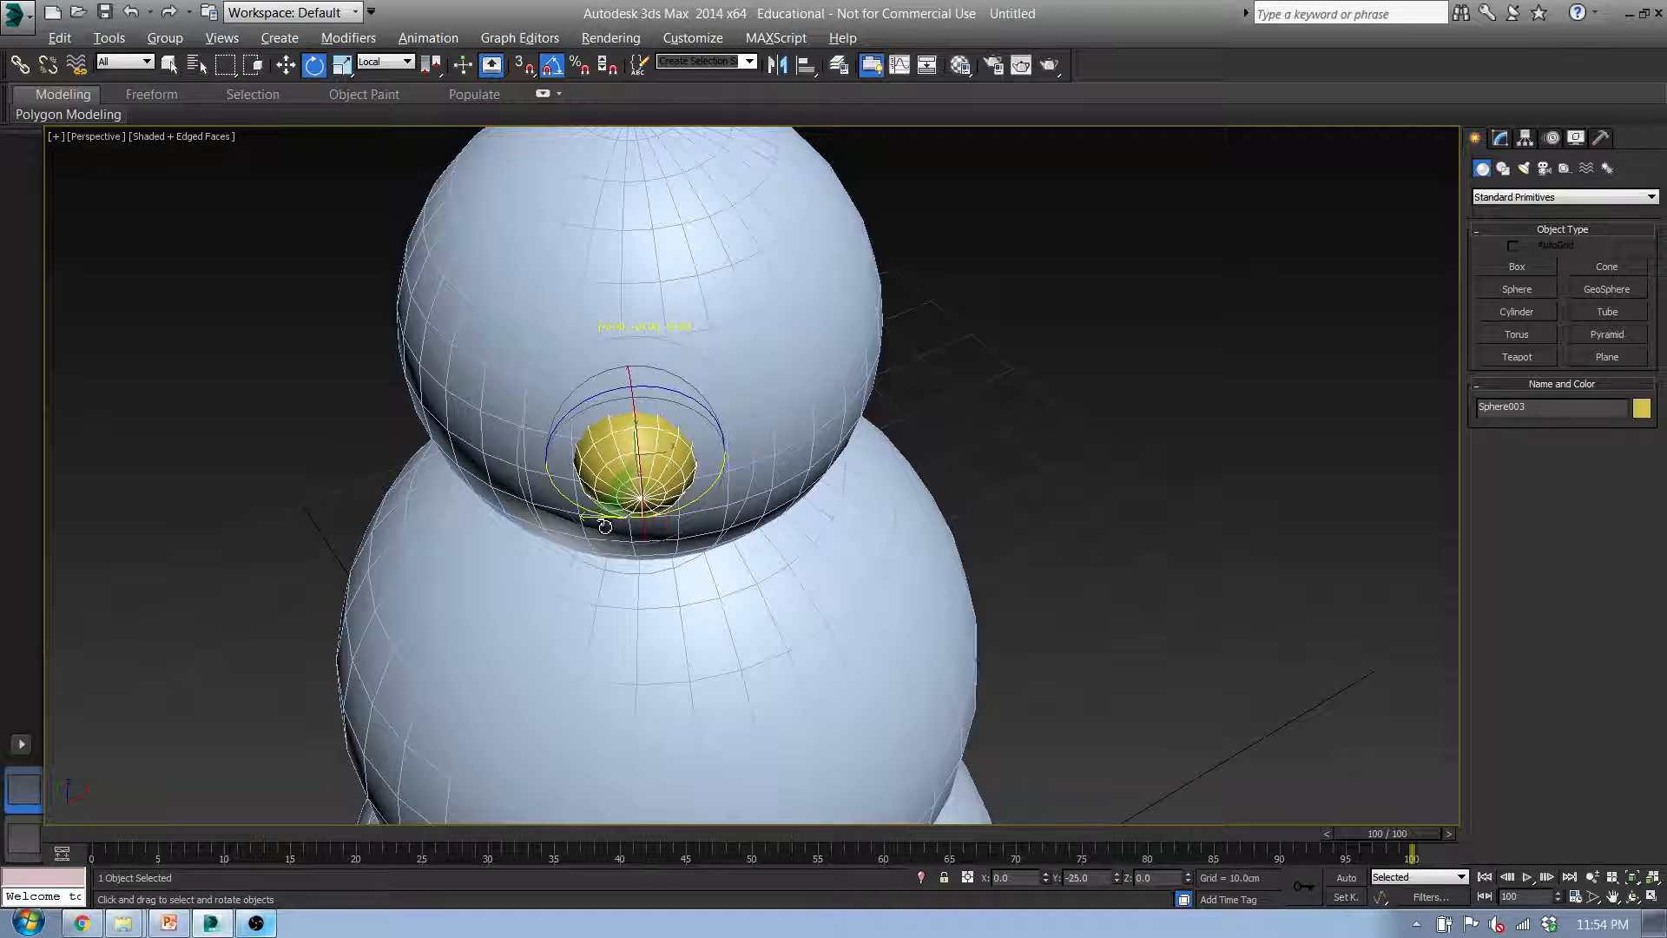
{"action": "left_click_drag", "start_coordinate": [606, 526], "coordinate": [599, 532]}
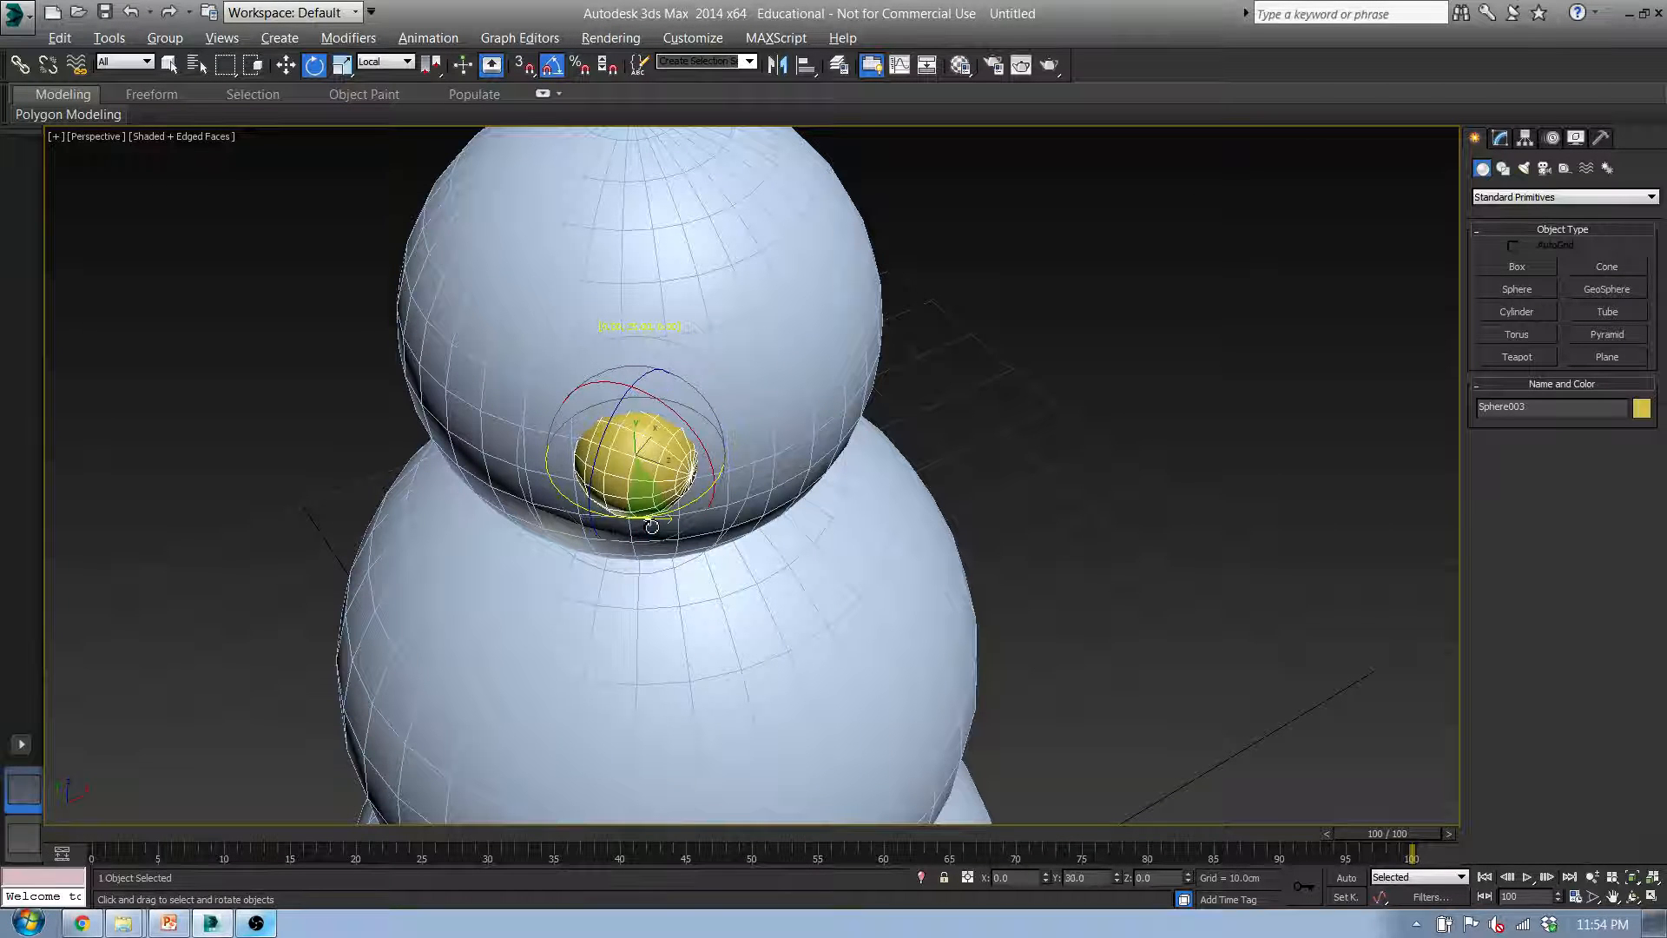
Toggle angle snap off and back on, and finish rotating the eye about local Y to point outward from the head
{"action": "key", "text": "a"}
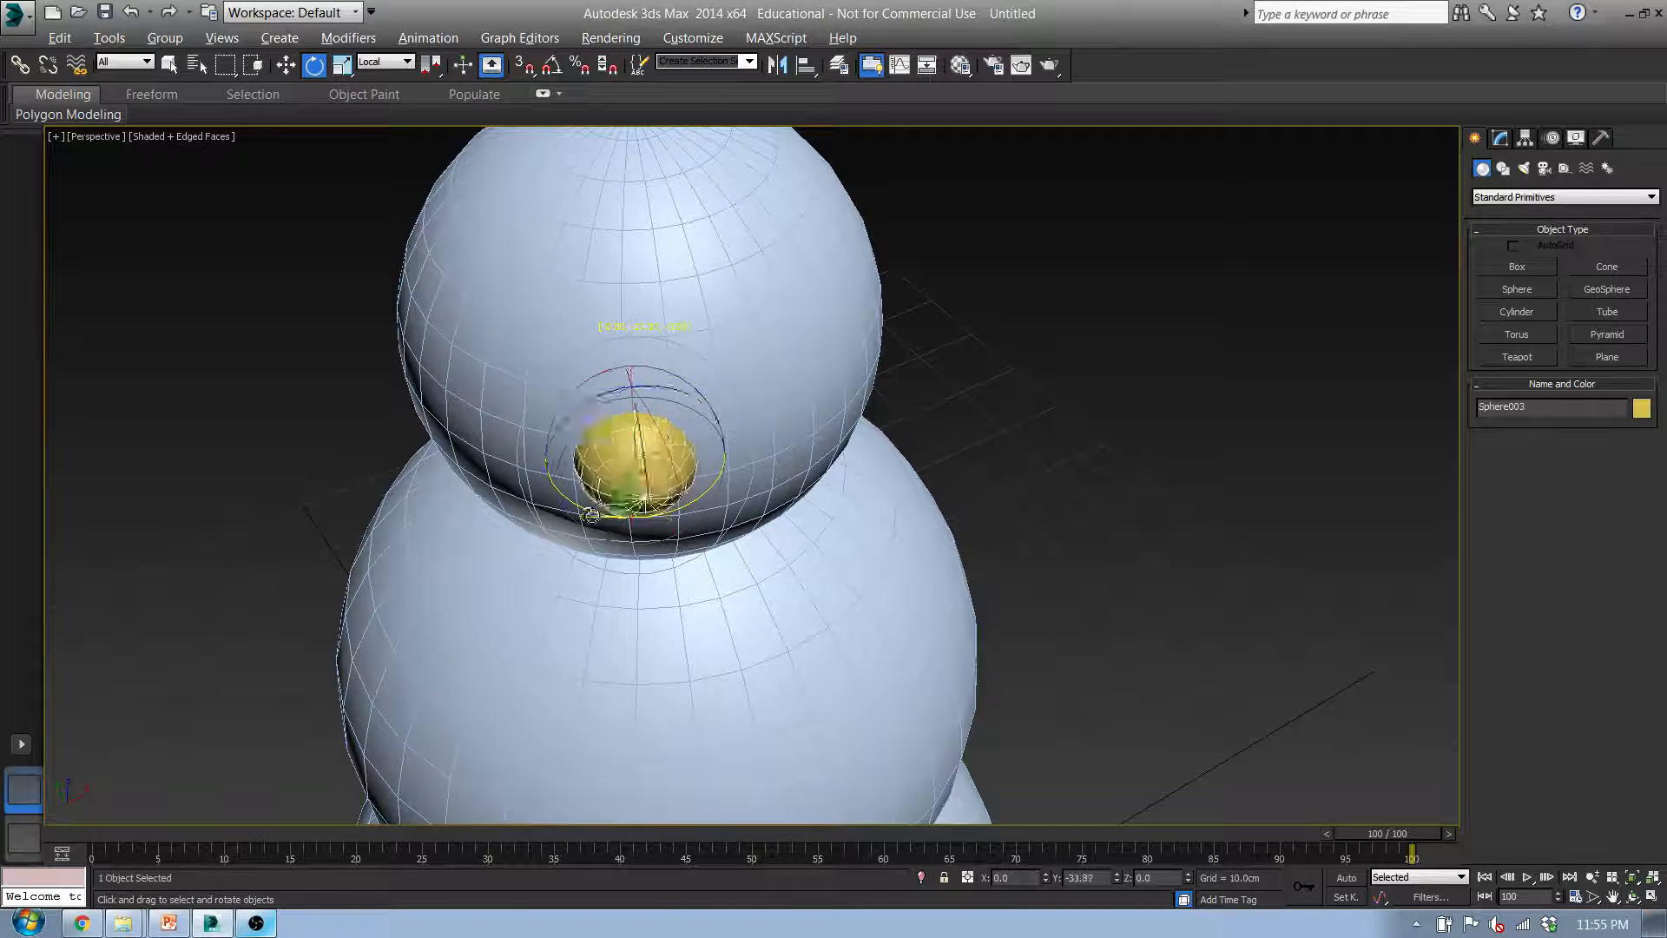
{"action": "key", "text": "a"}
{"action": "left_click_drag", "start_coordinate": [590, 515], "coordinate": [627, 508]}
{"action": "left_click_drag", "start_coordinate": [633, 502], "coordinate": [596, 511]}
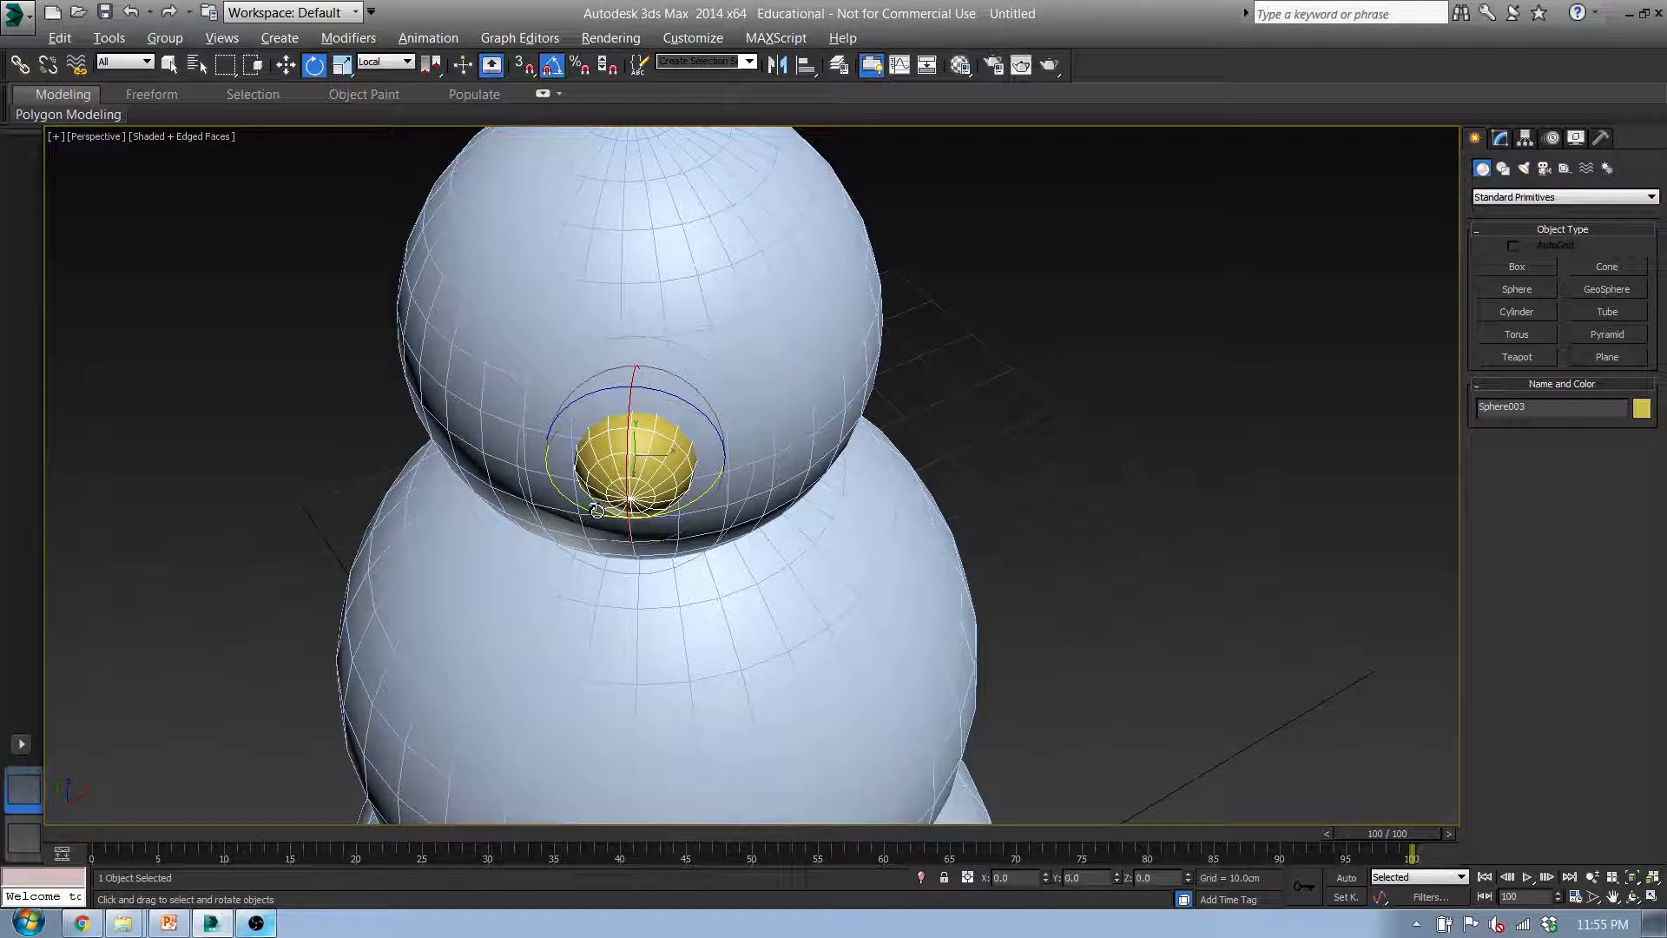
In the Front view, mirror the eye sphere across its local X axis as a copy with a 0.0 cm offset
{"action": "middle_click_drag", "start_coordinate": [686, 538], "coordinate": [529, 579]}
{"action": "key", "text": "f"}
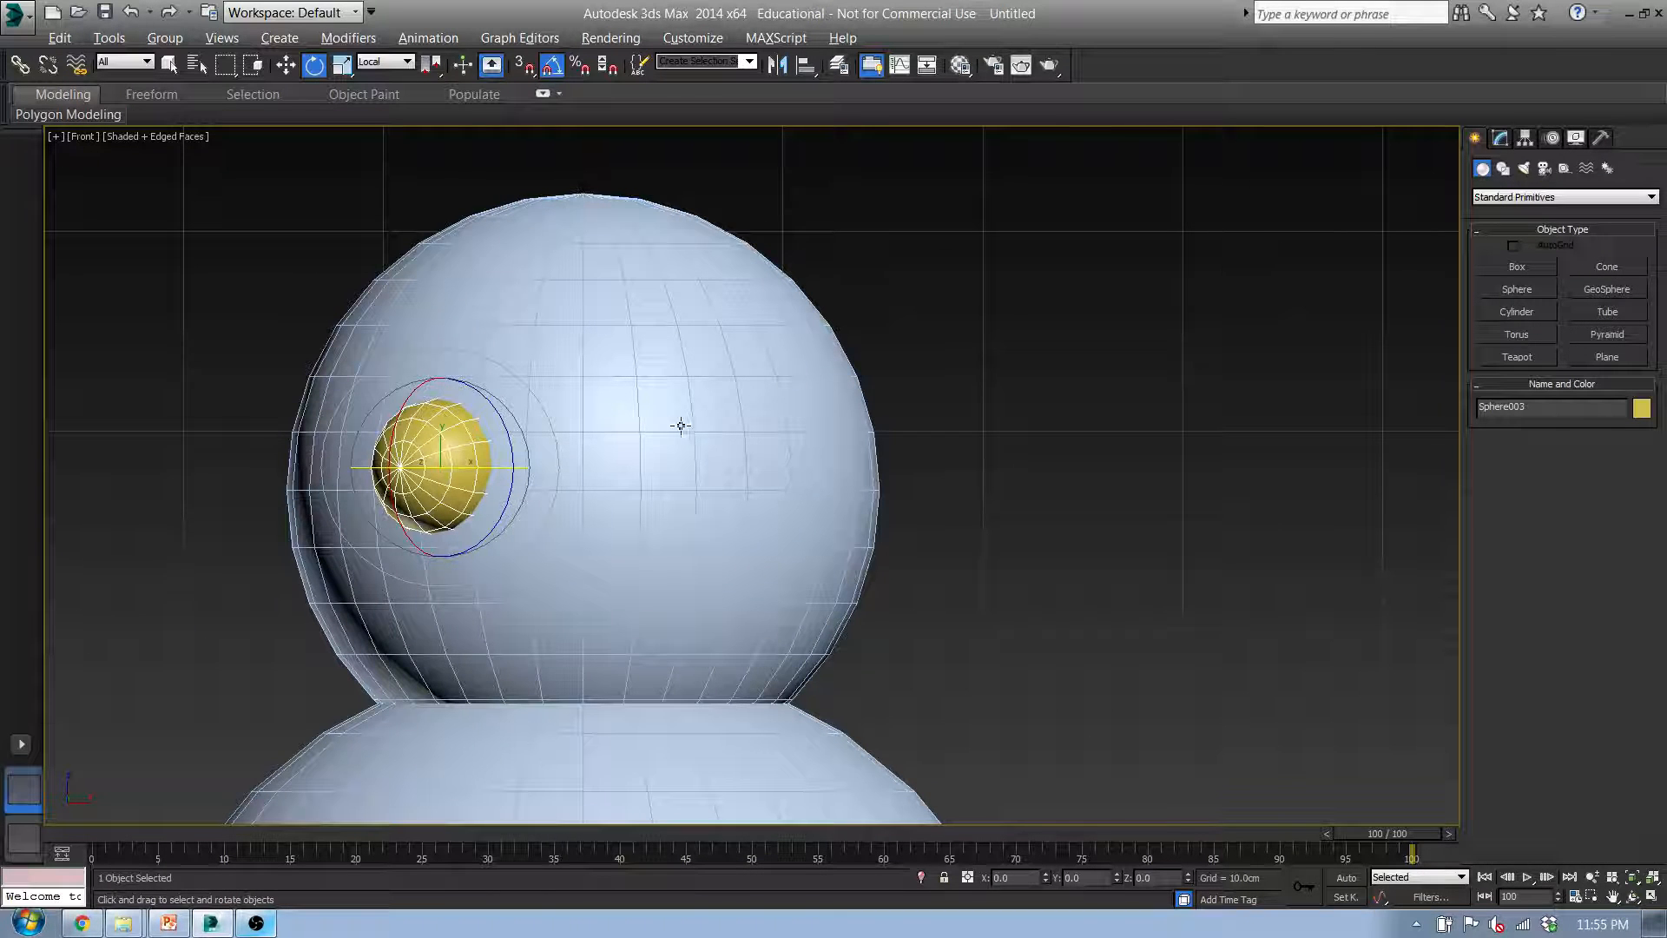
{"action": "middle_click_drag", "start_coordinate": [641, 451], "coordinate": [718, 312]}
{"action": "scroll", "coordinate": [708, 357], "scroll_direction": "down", "scroll_amount": 6}
{"action": "middle_click_drag", "start_coordinate": [714, 514], "coordinate": [585, 528]}
{"action": "scroll", "coordinate": [584, 529], "scroll_direction": "up", "scroll_amount": 6}
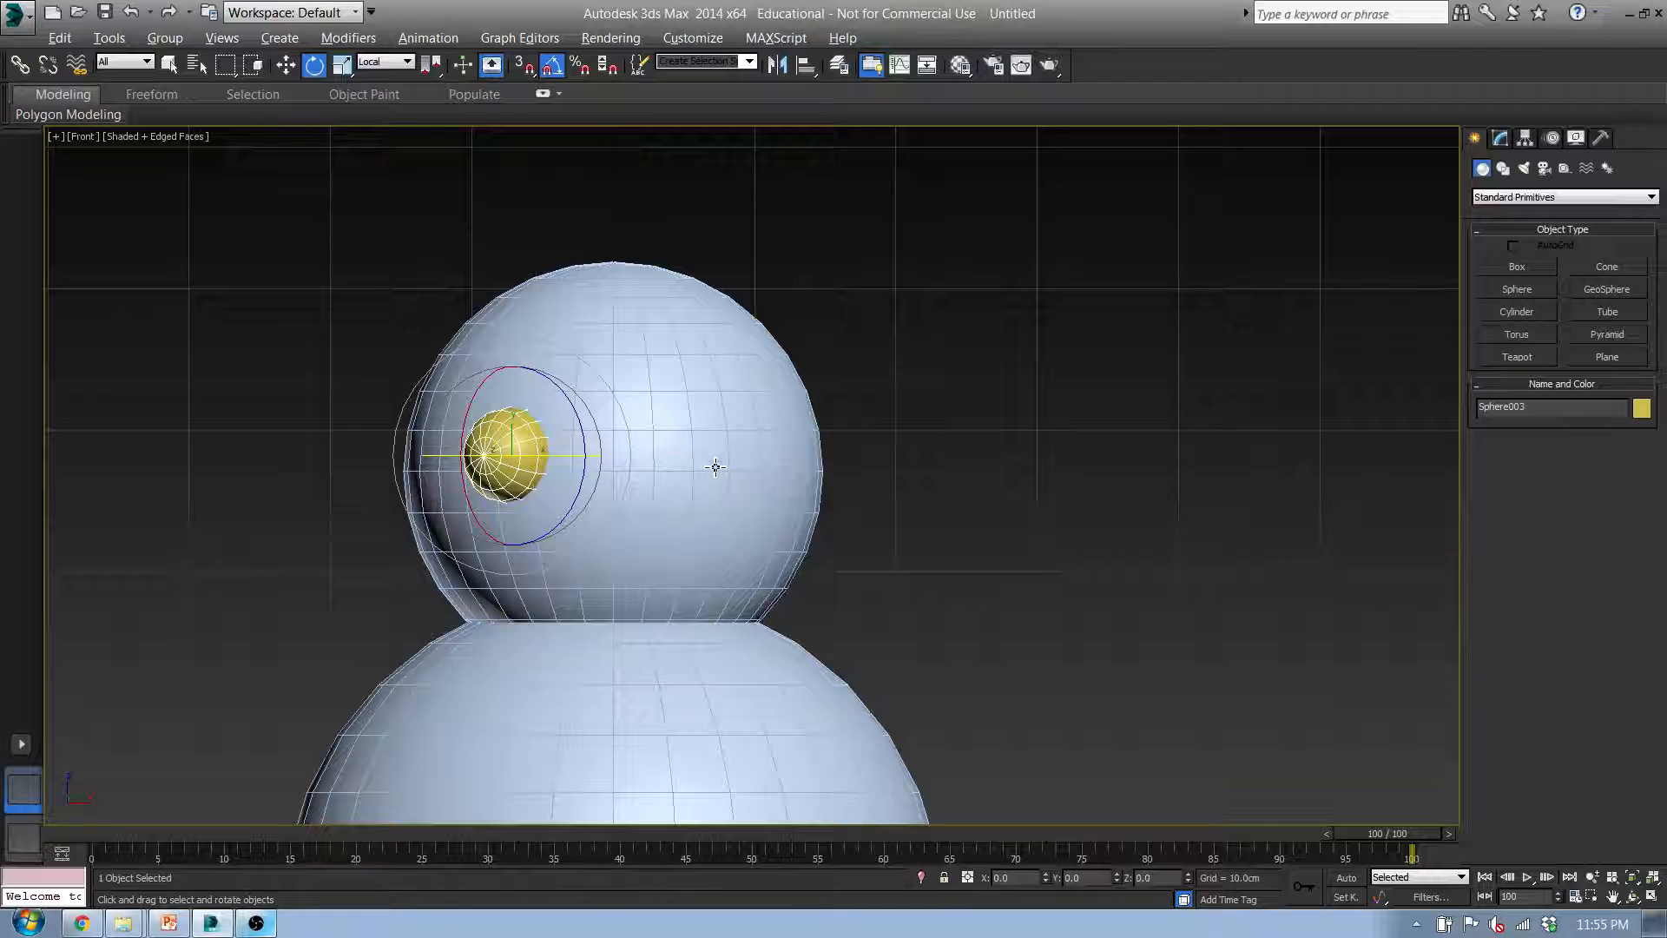
{"action": "left_click", "coordinate": [778, 66]}
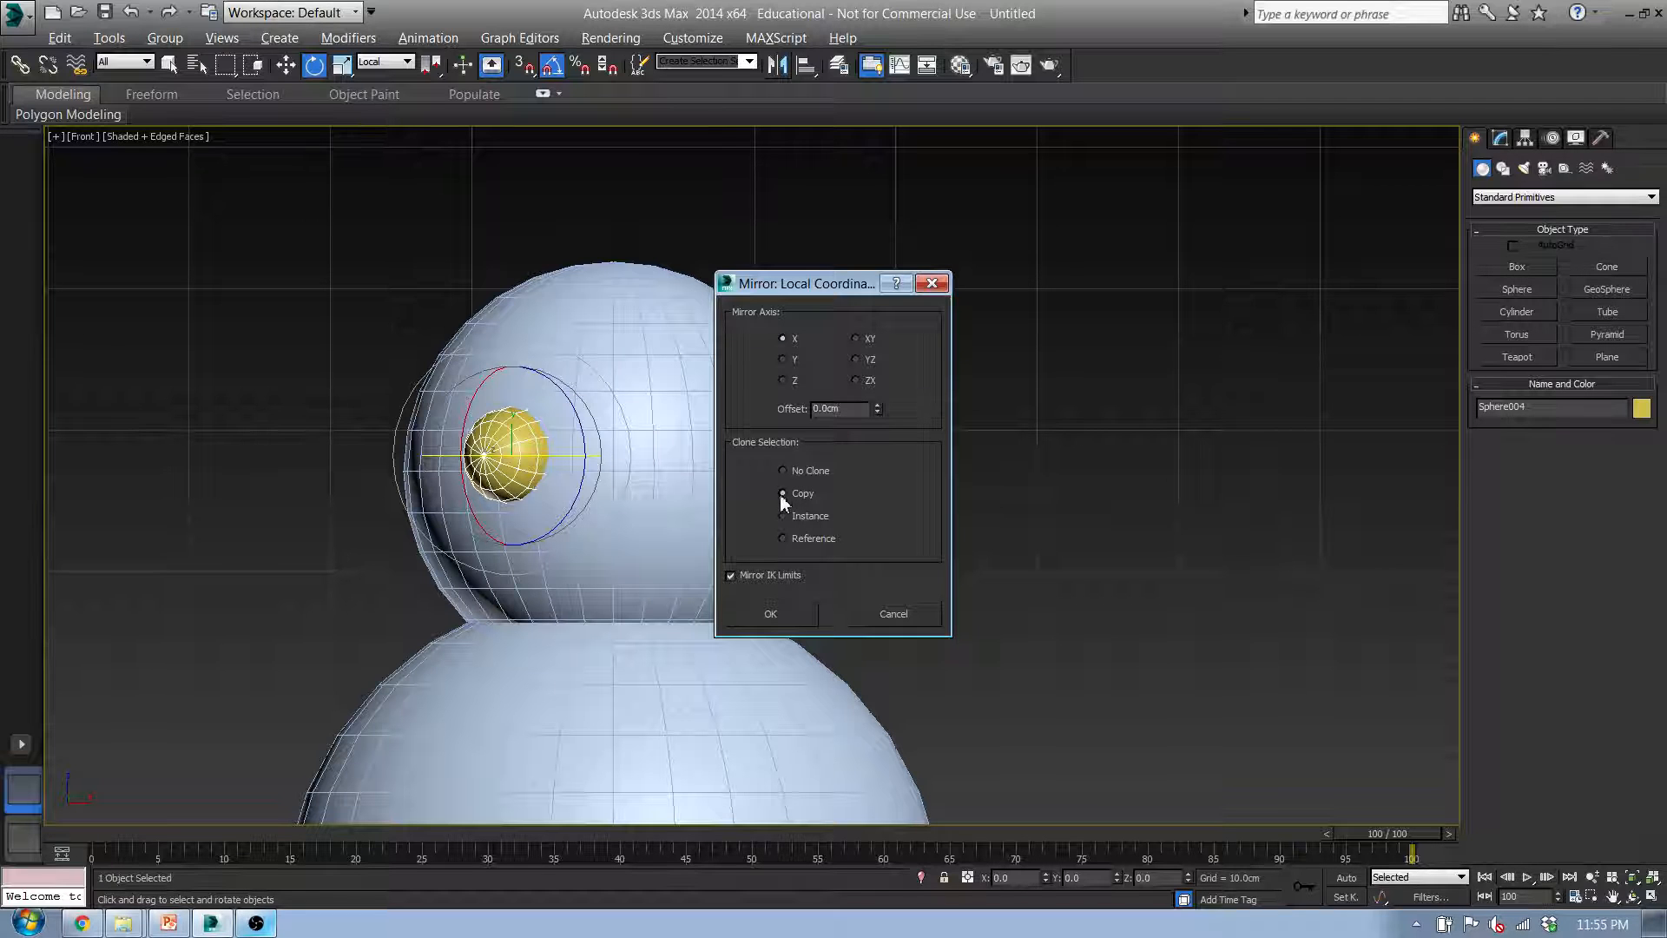
{"action": "left_click_drag", "start_coordinate": [878, 412], "coordinate": [853, 514]}
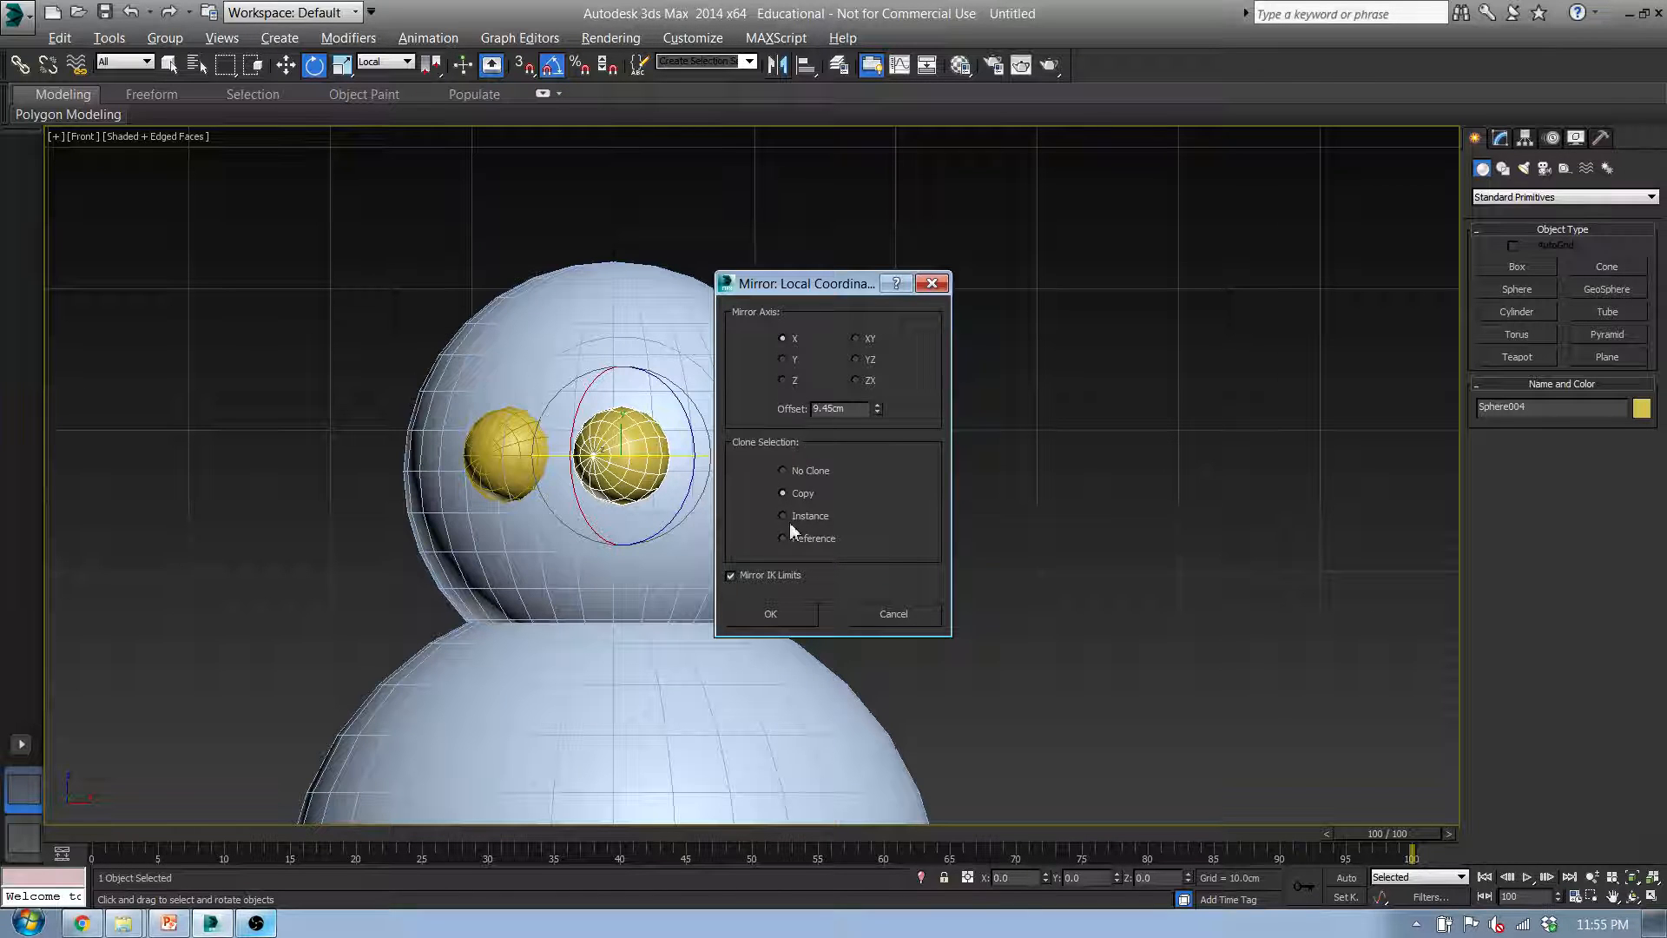
{"action": "right_click", "coordinate": [880, 406]}
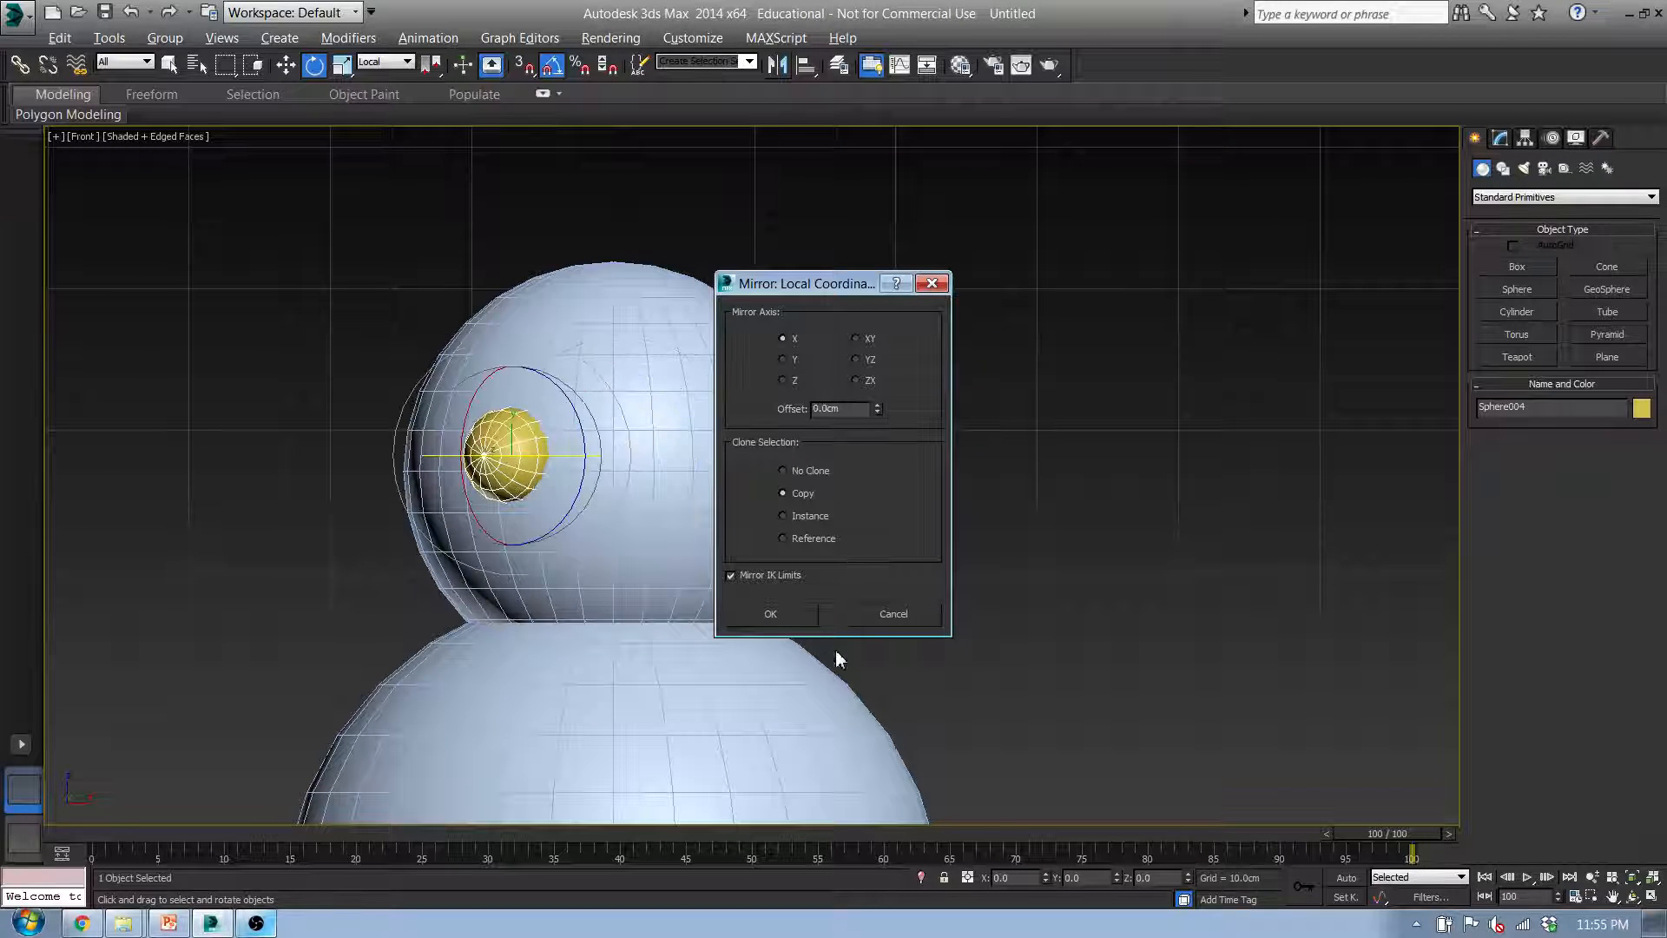
{"action": "left_click", "coordinate": [773, 615]}
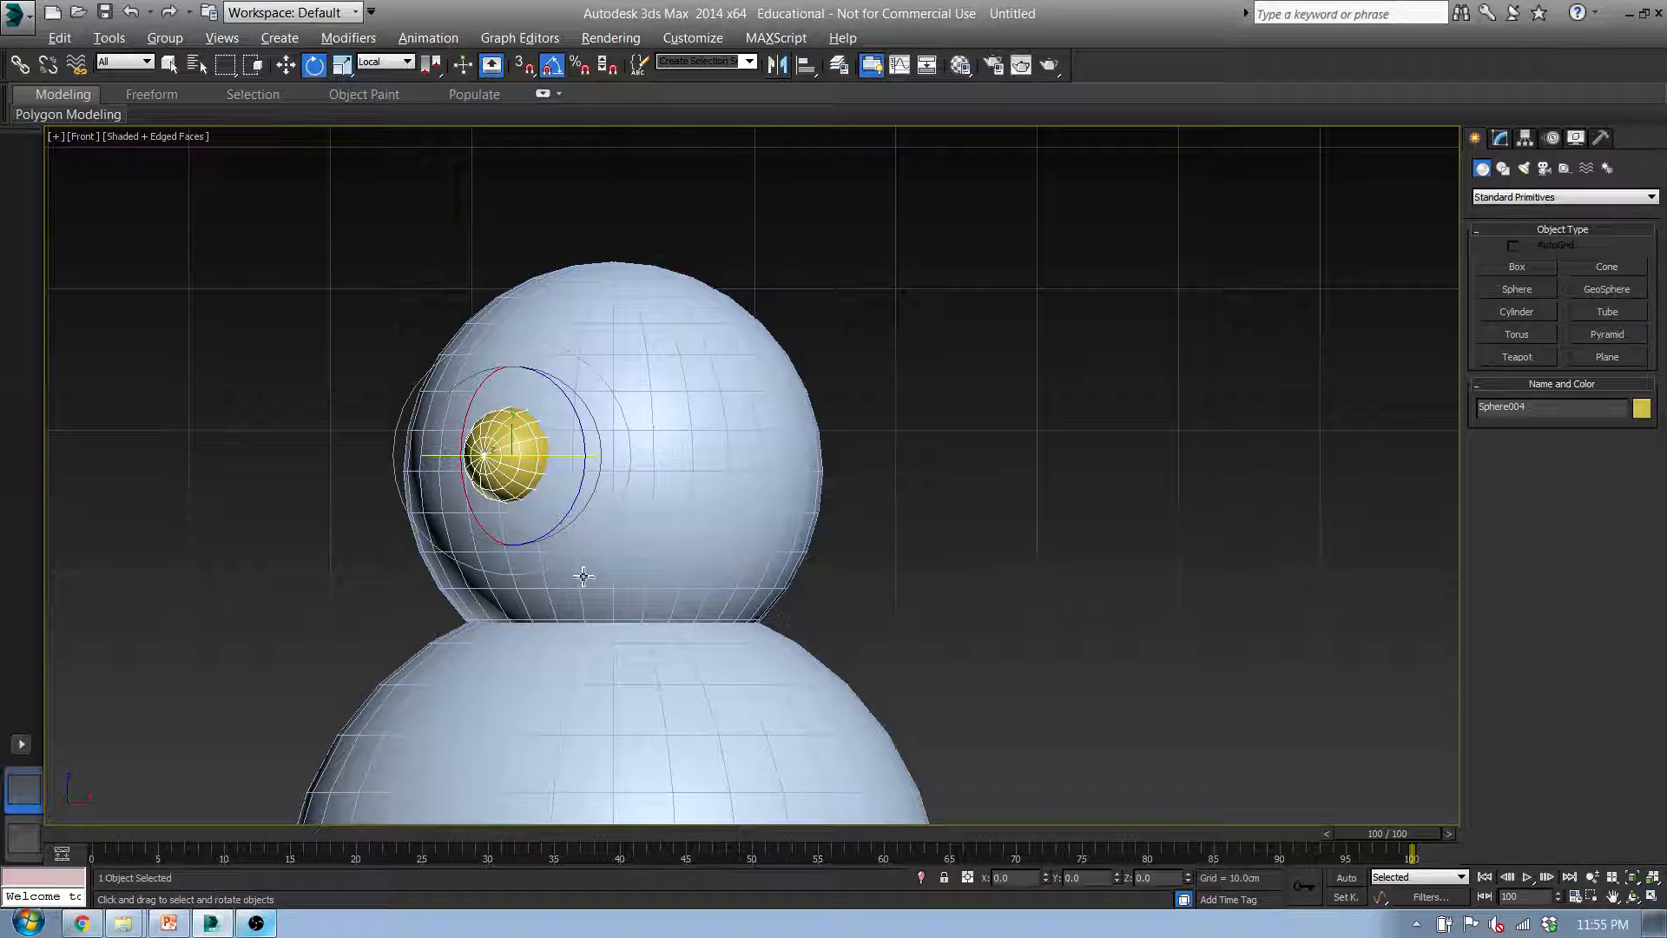
Move the mirrored eye along X to the opposite side of the face, at about X 6.06 cm
{"action": "middle_click_drag", "start_coordinate": [560, 445], "coordinate": [600, 475]}
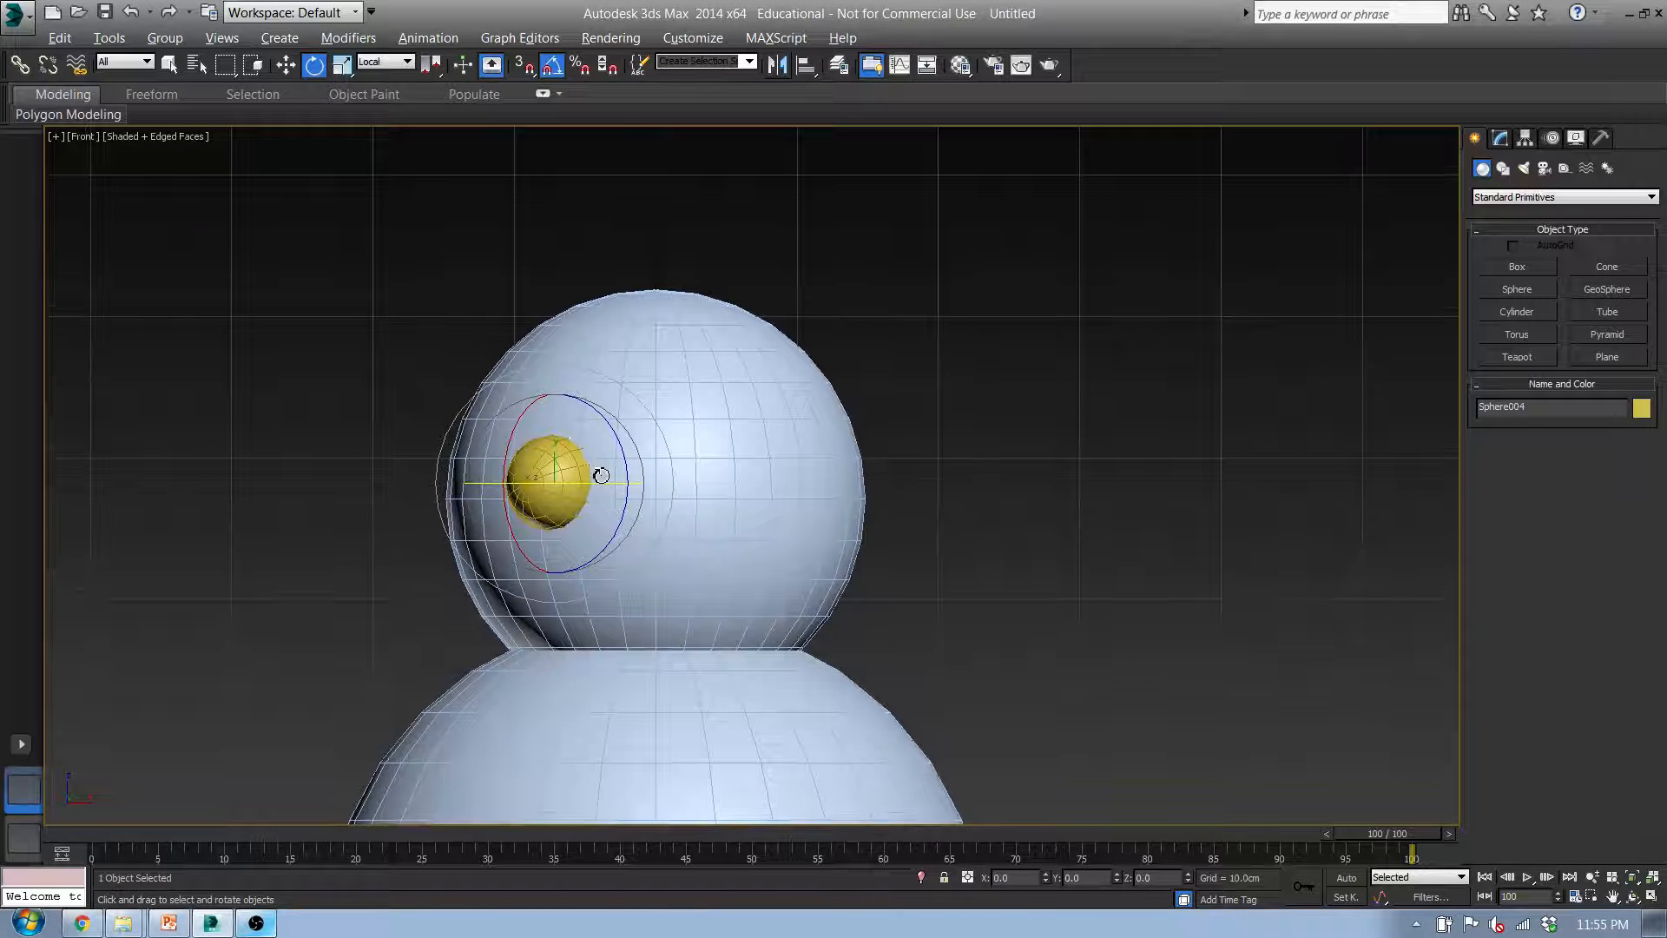
{"action": "key", "text": "w"}
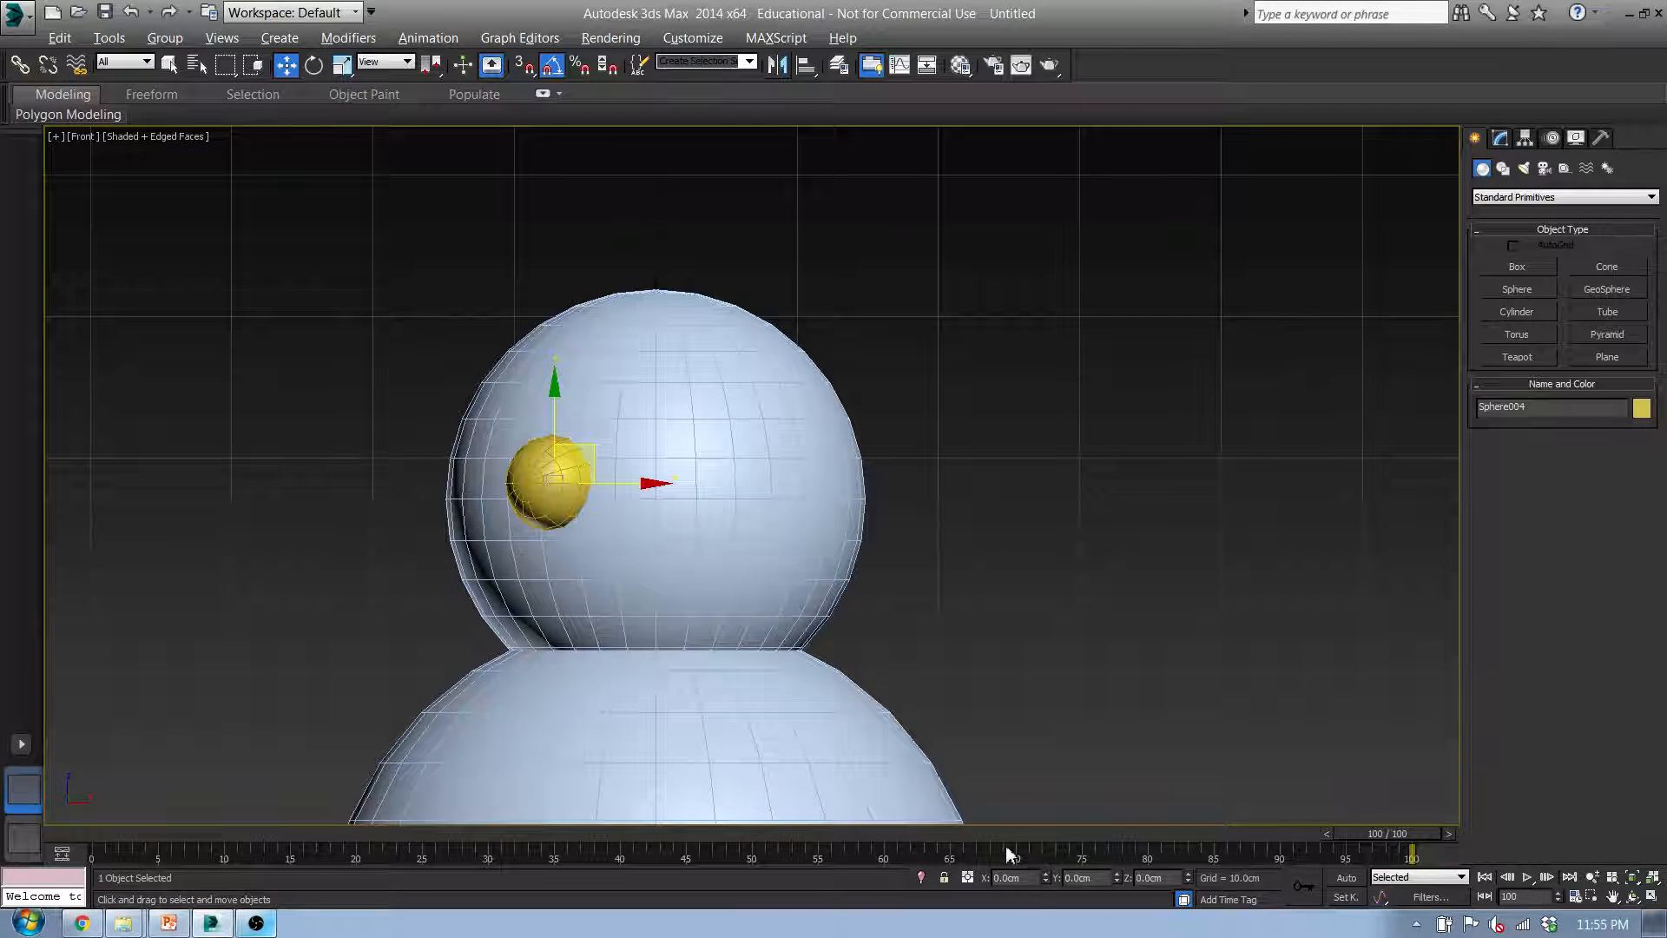
{"action": "left_click_drag", "start_coordinate": [640, 484], "coordinate": [818, 484], "text": "shift"}
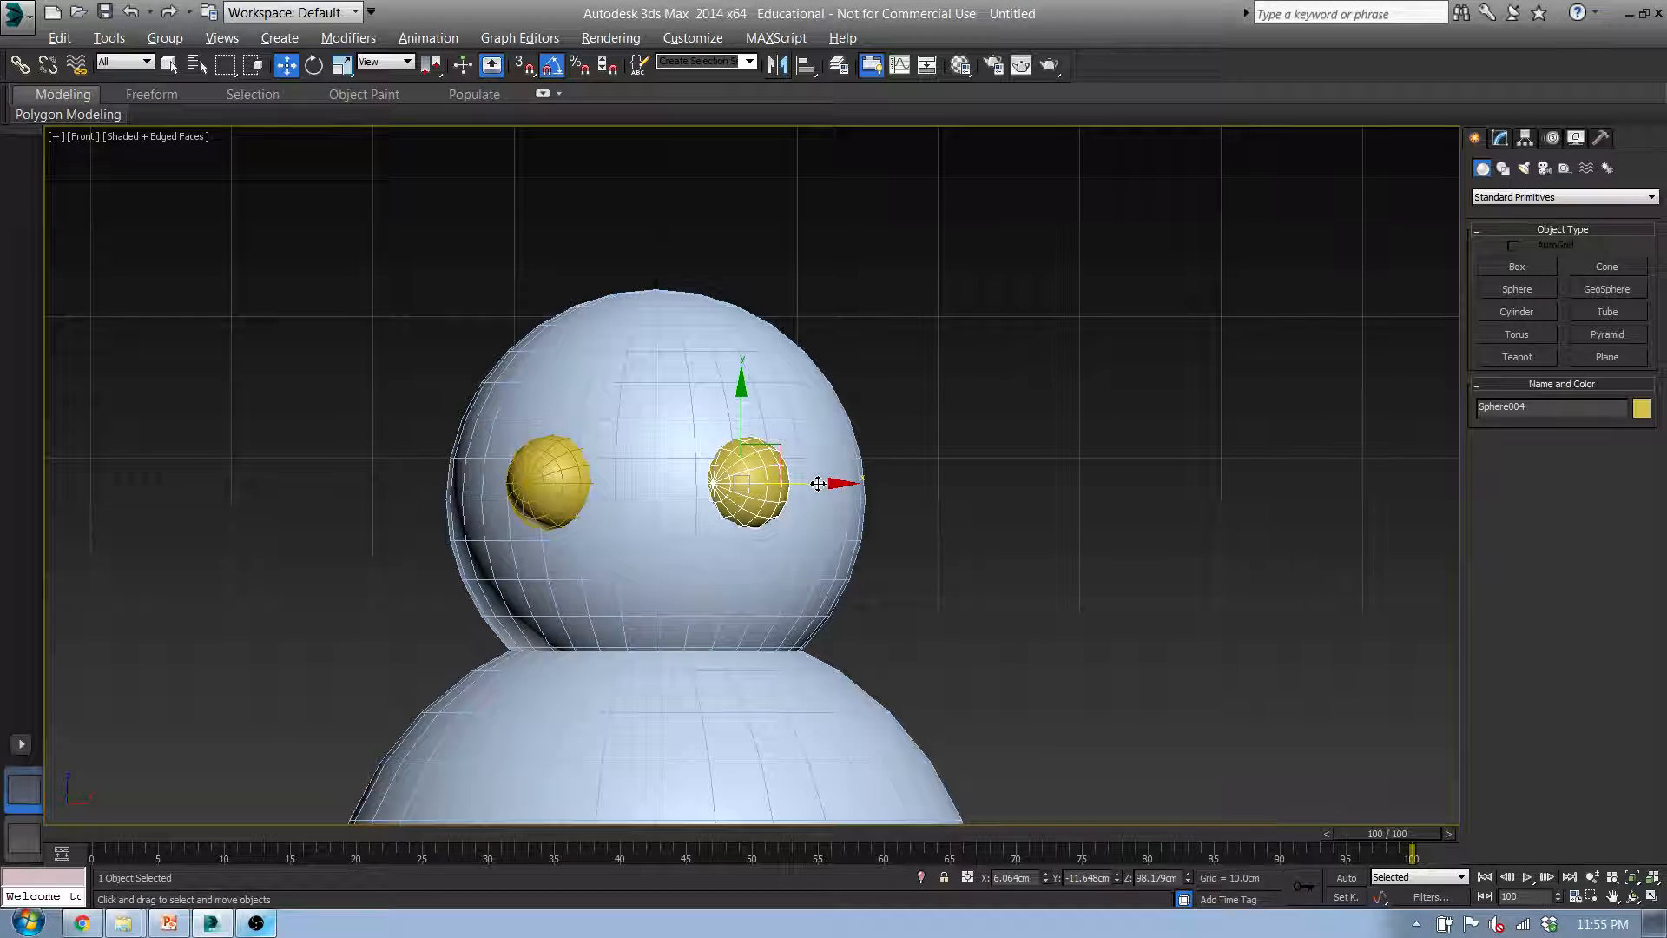
Rotate the copied eye 70 degrees about its local Y axis so it points outward, and deselect it
{"action": "key", "text": "e"}
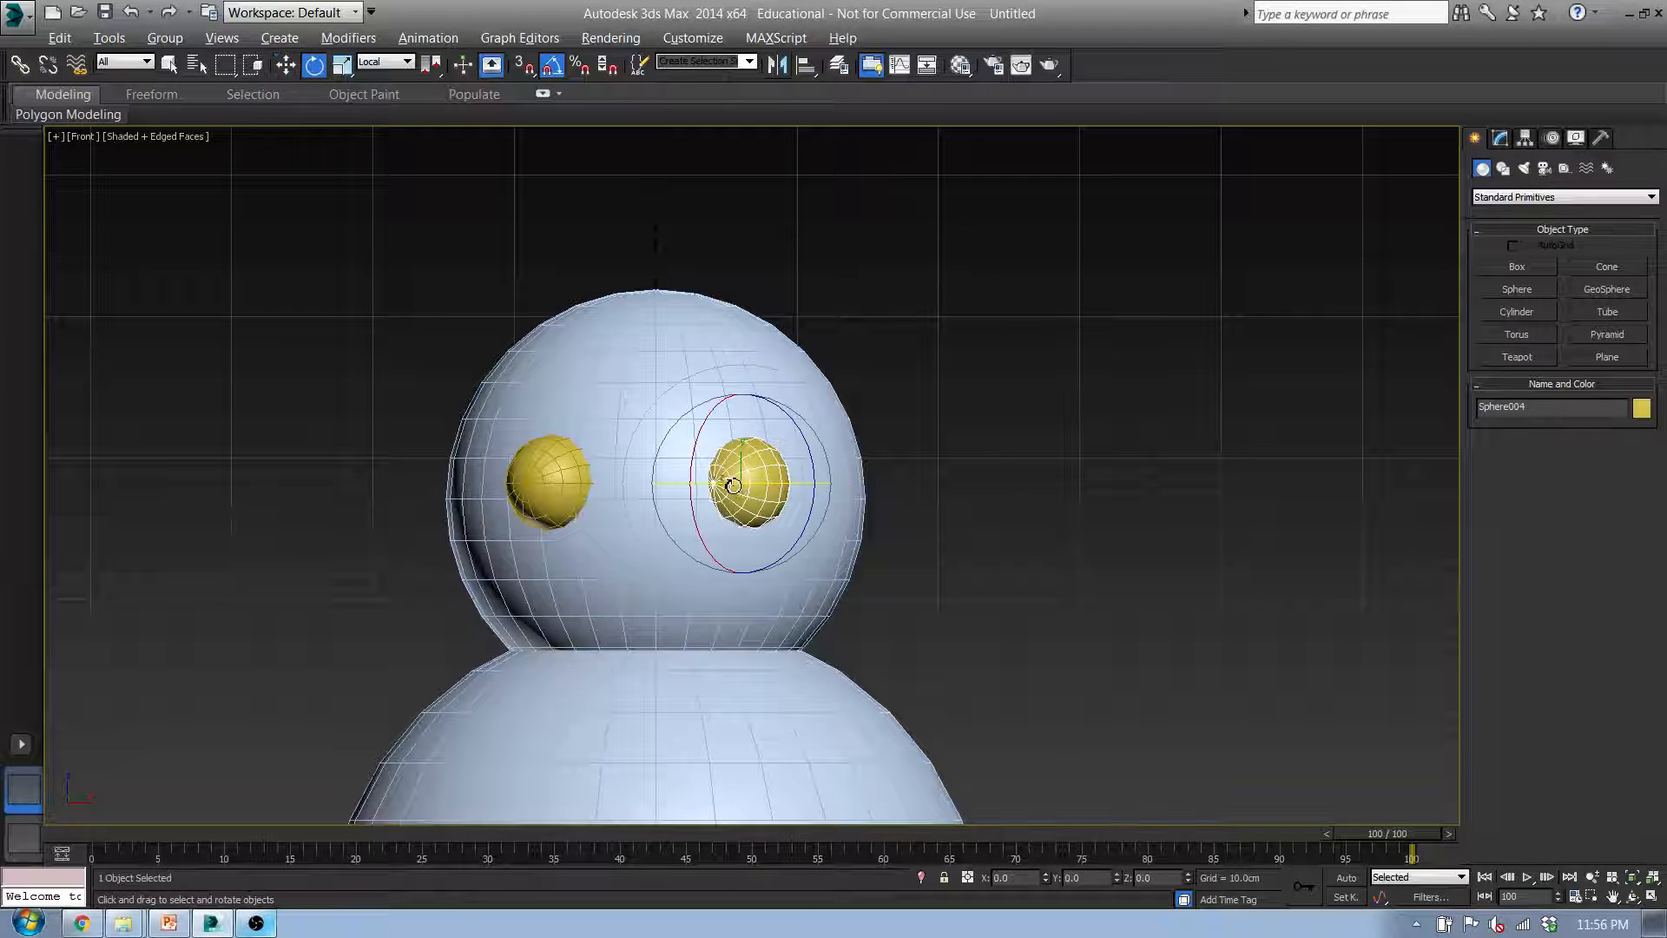
{"action": "left_click_drag", "start_coordinate": [727, 486], "coordinate": [792, 487]}
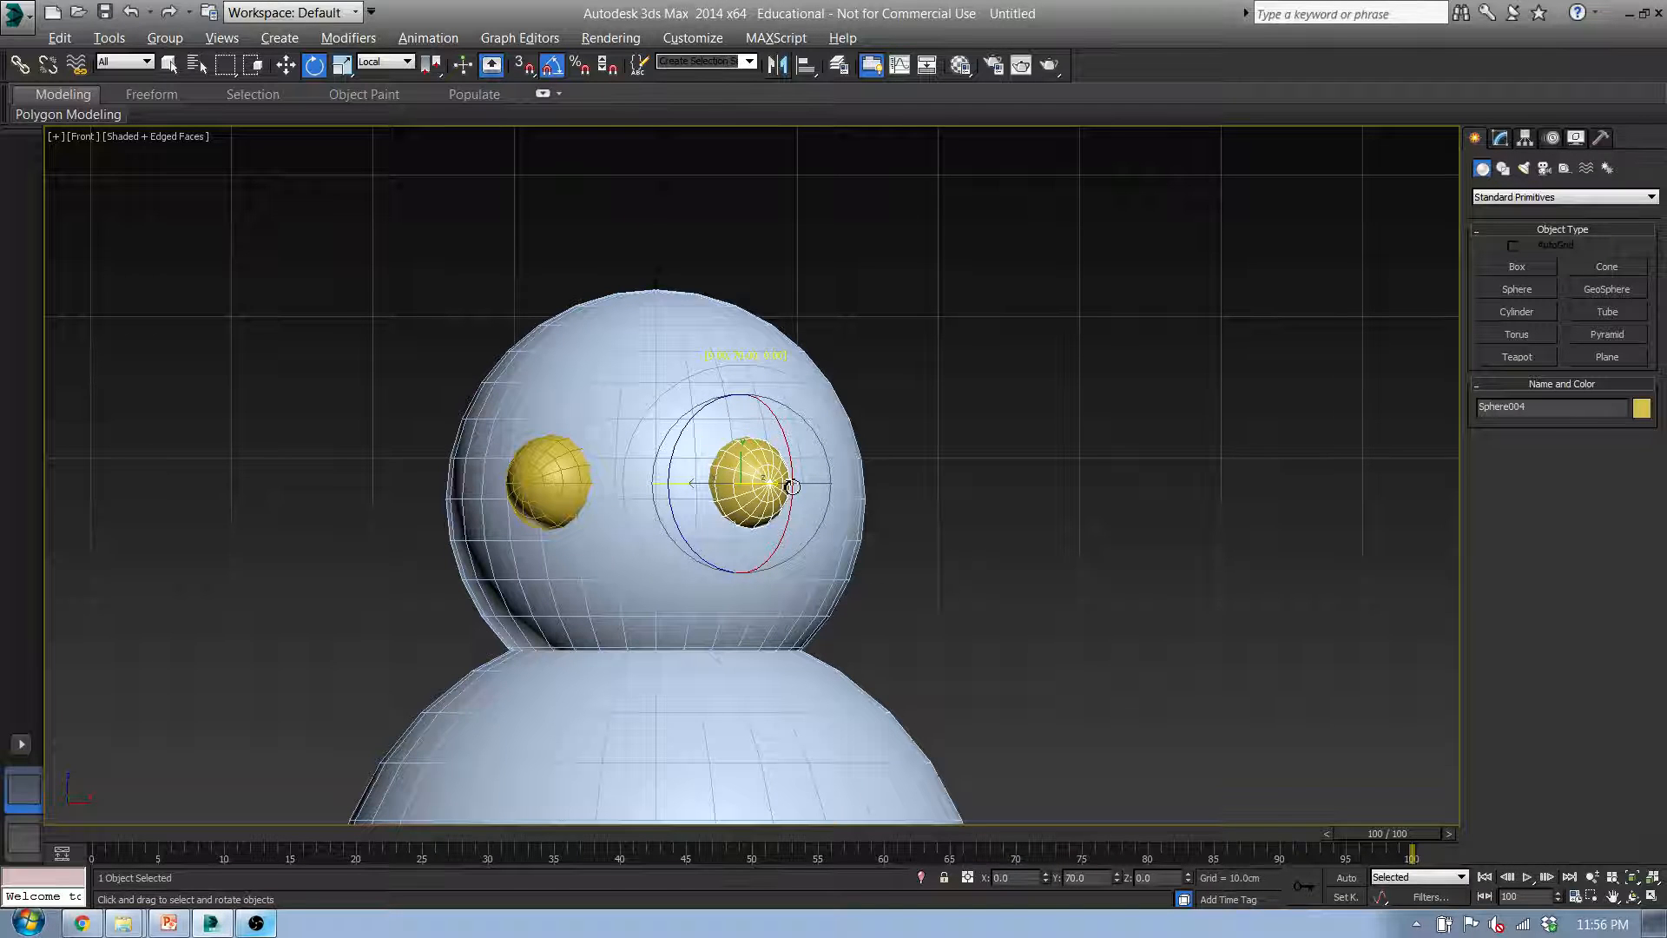
{"action": "left_click_drag", "start_coordinate": [792, 487], "coordinate": [792, 487]}
{"action": "left_click", "coordinate": [227, 460]}
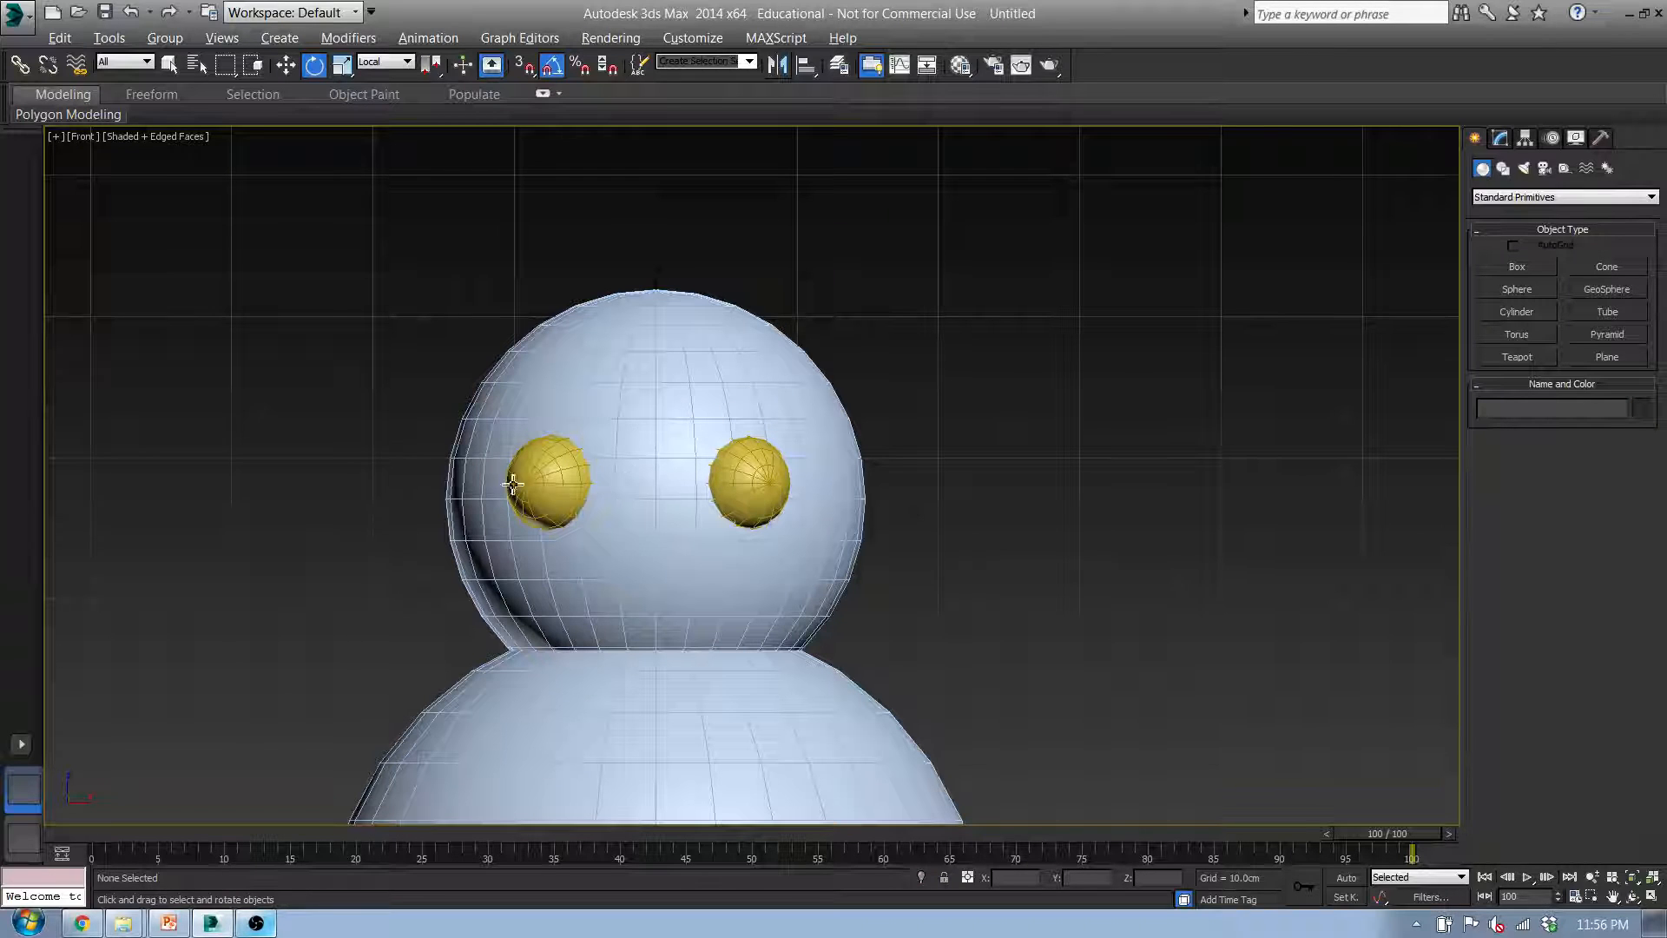
Examine the placement of both eyes on the head from an angled view and from the front
{"action": "middle_click_drag", "start_coordinate": [512, 483], "coordinate": [834, 562], "text": "alt"}
{"action": "left_click", "coordinate": [843, 545]}
{"action": "scroll", "coordinate": [843, 545], "scroll_direction": "down", "scroll_amount": 5}
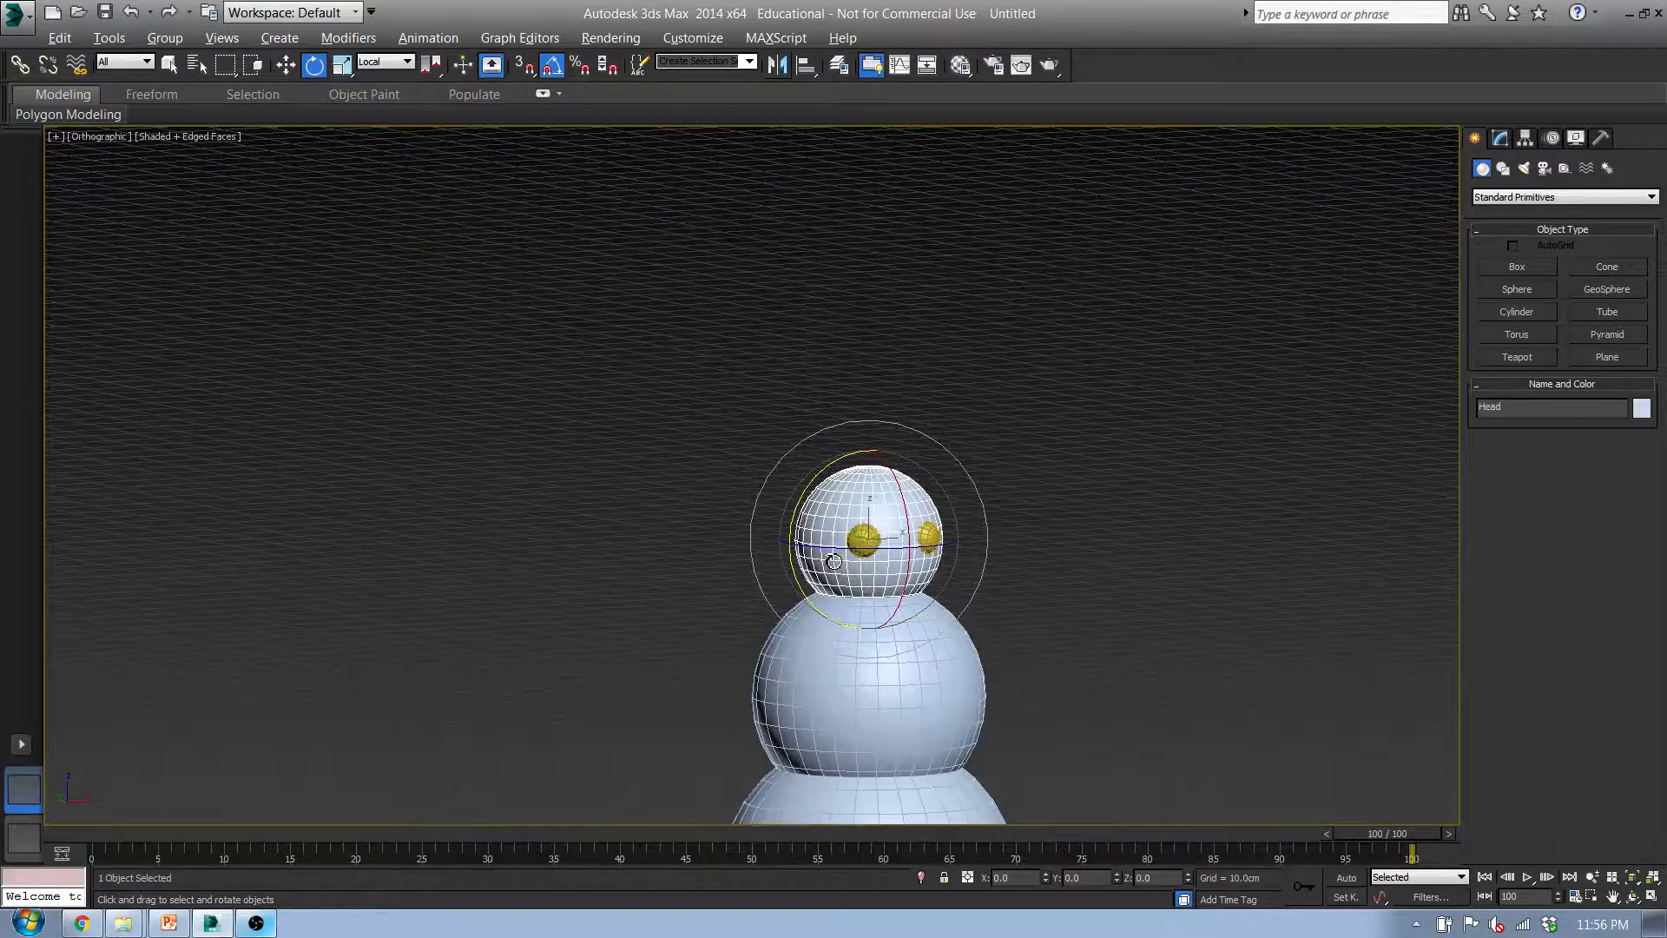
{"action": "scroll", "coordinate": [834, 562], "scroll_direction": "up", "scroll_amount": 4}
{"action": "middle_click_drag", "start_coordinate": [834, 562], "coordinate": [620, 560]}
{"action": "scroll", "coordinate": [693, 520], "scroll_direction": "up", "scroll_amount": 2}
{"action": "scroll", "coordinate": [692, 520], "scroll_direction": "down", "scroll_amount": 2}
{"action": "key", "text": "f"}
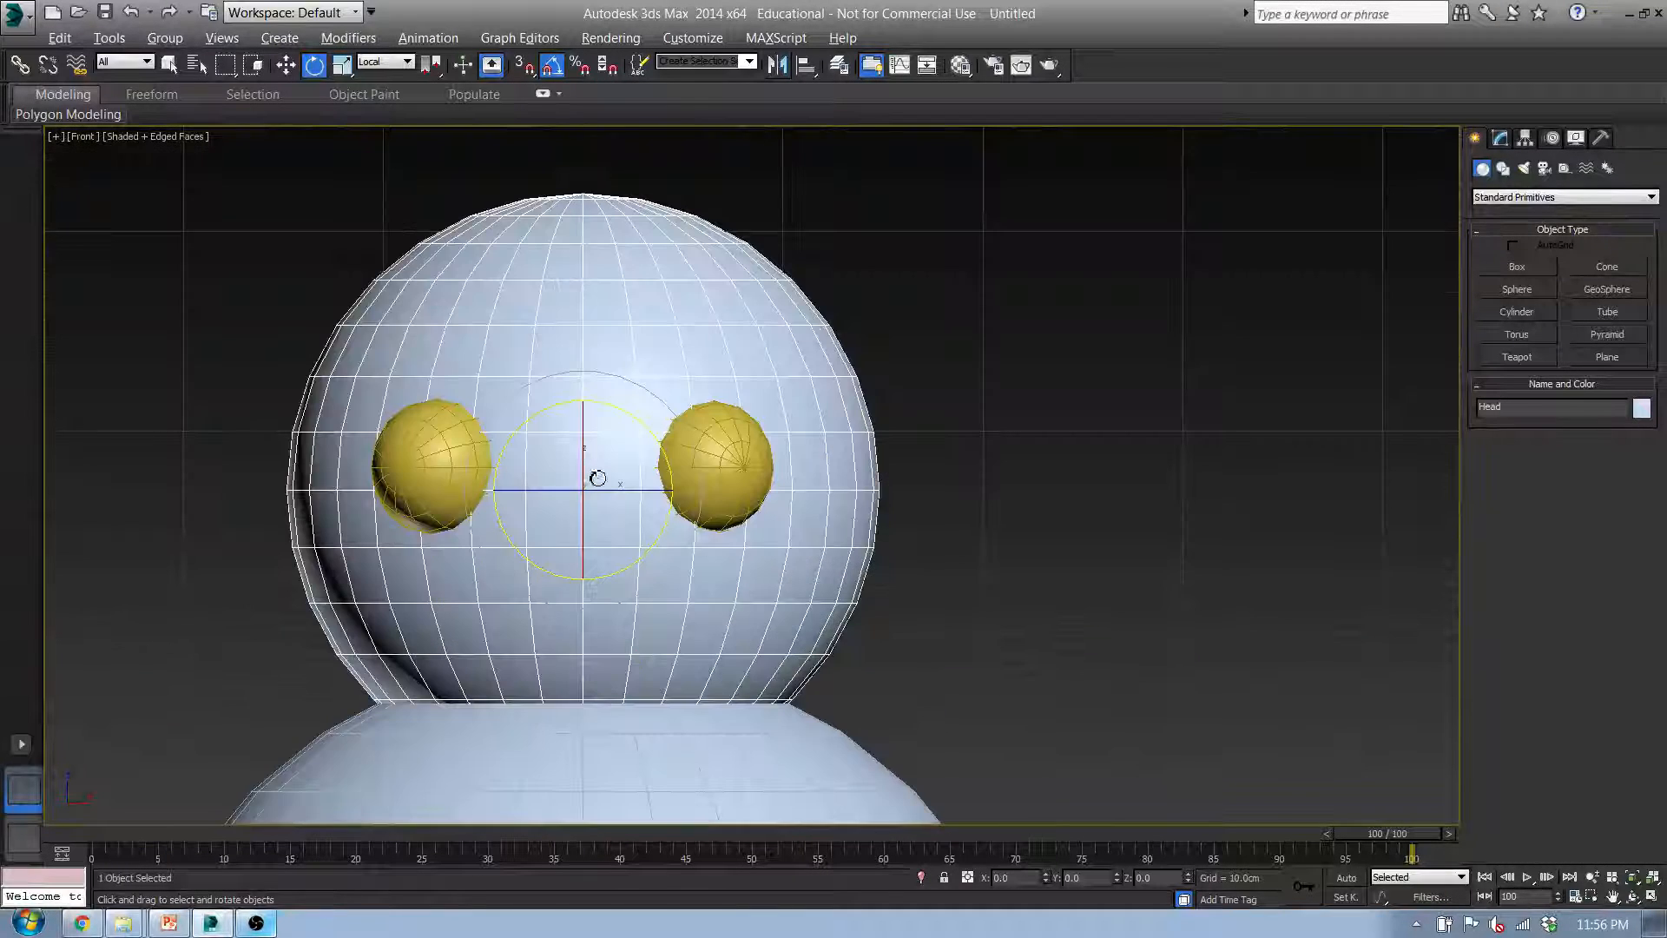
{"action": "left_click", "coordinate": [1126, 487]}
Select both eye spheres and move them straight up to sit higher on the head
{"action": "middle_click_drag", "start_coordinate": [841, 558], "coordinate": [767, 546]}
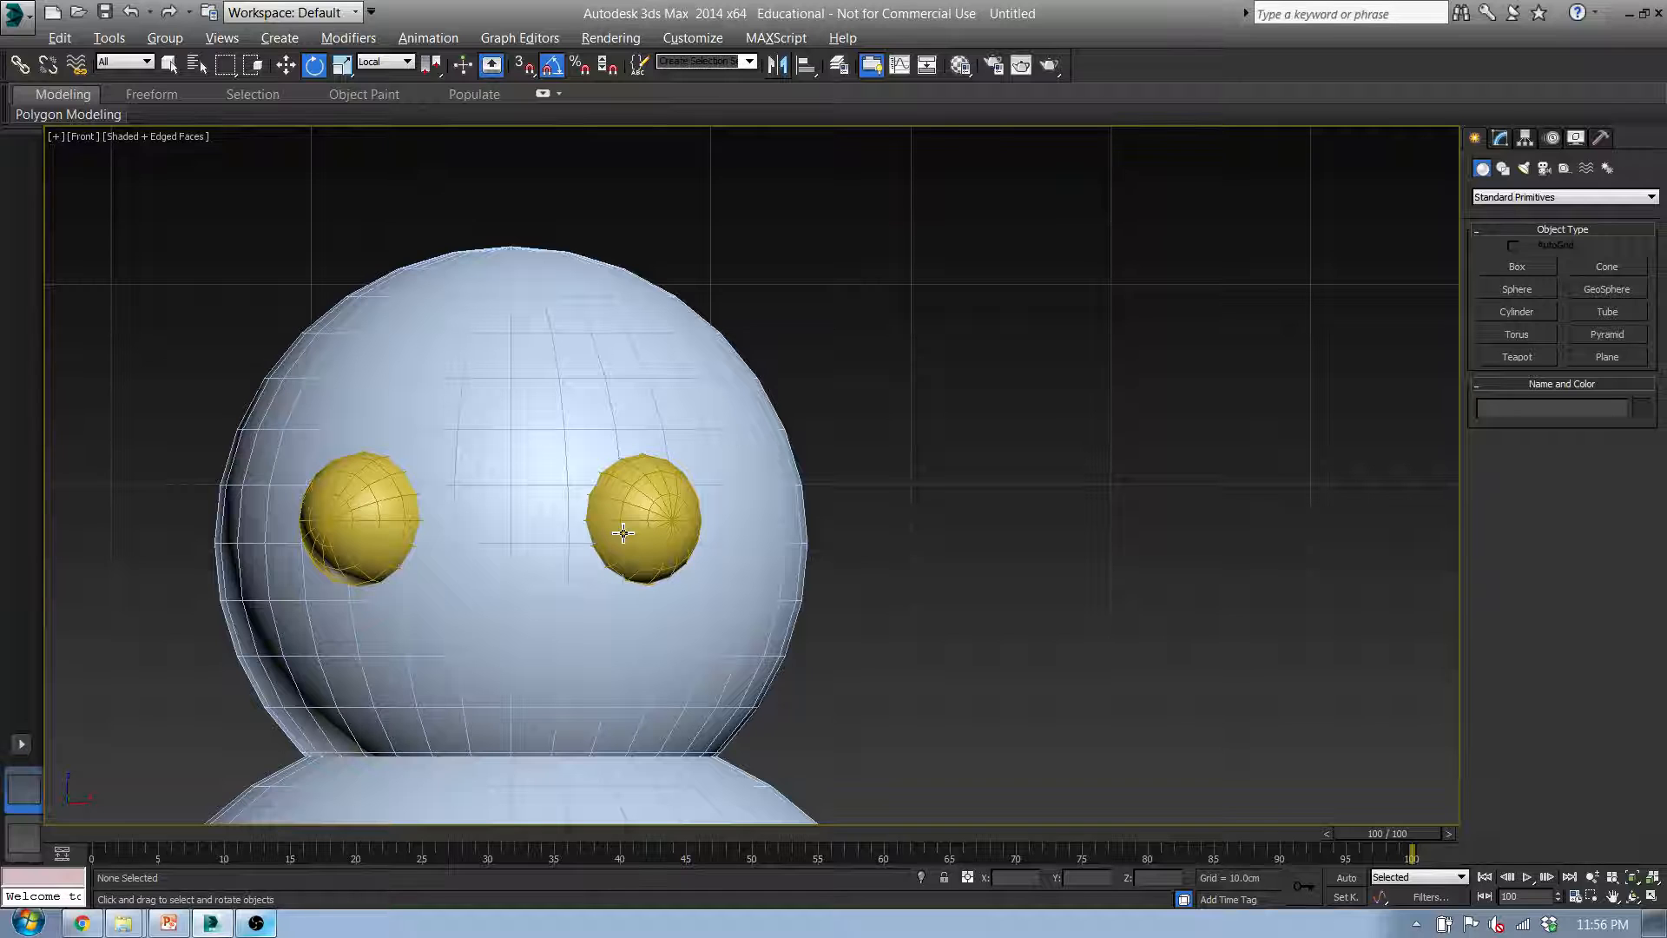
{"action": "key", "text": "q"}
{"action": "left_click", "coordinate": [622, 532]}
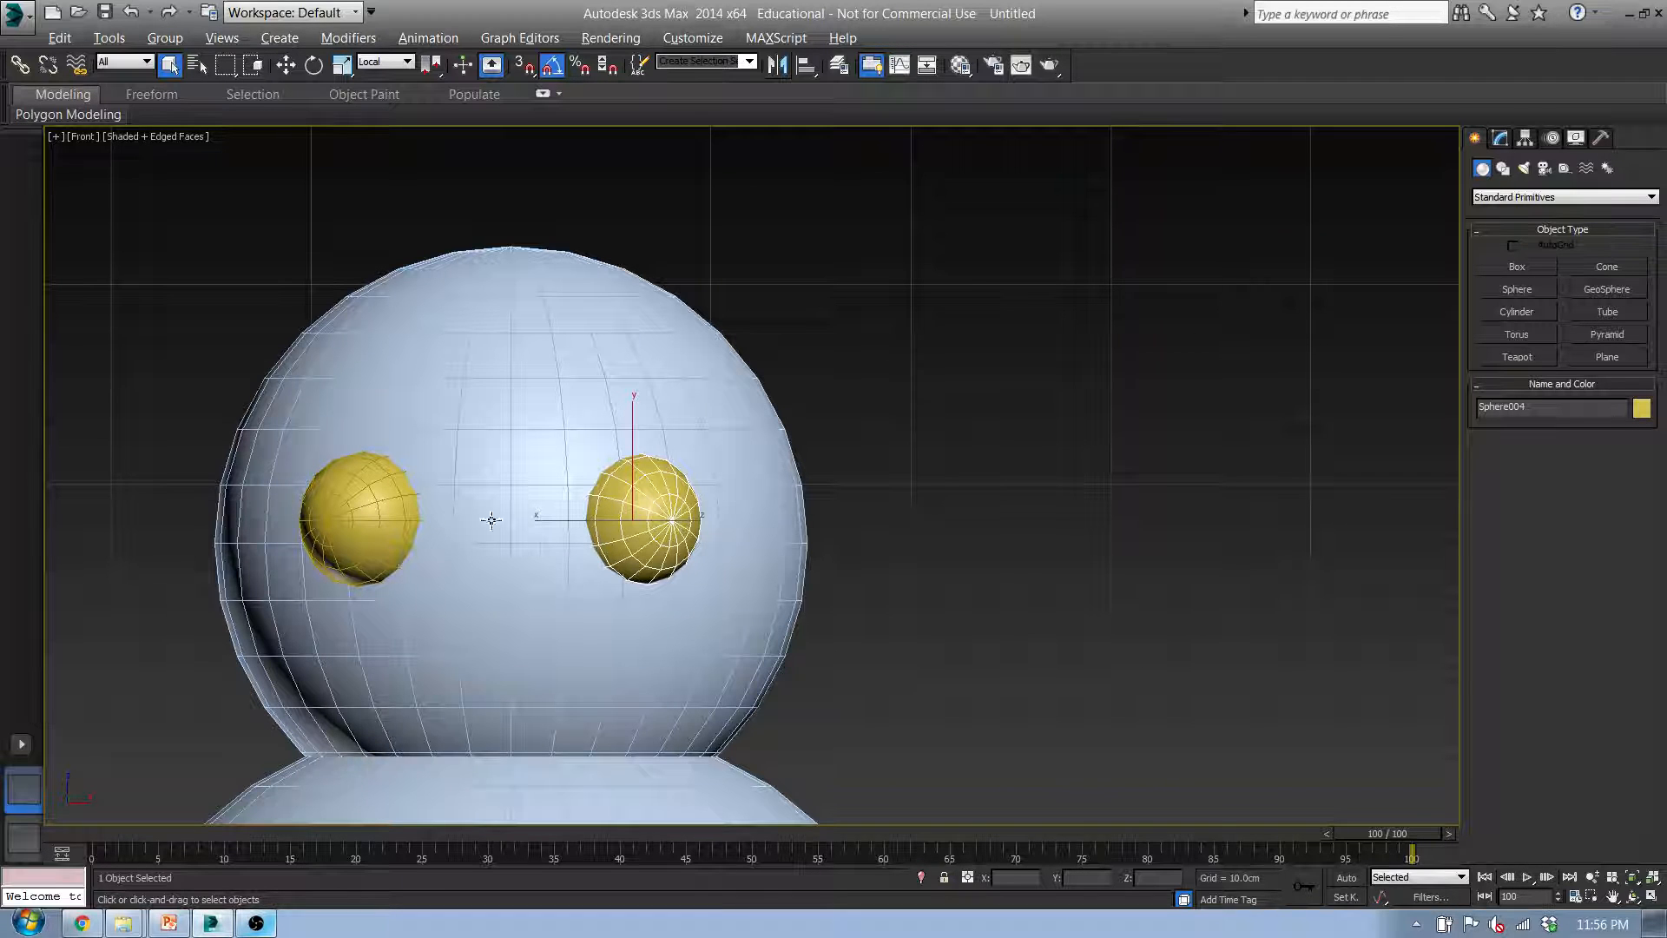
{"action": "left_click", "coordinate": [379, 509], "text": "ctrl"}
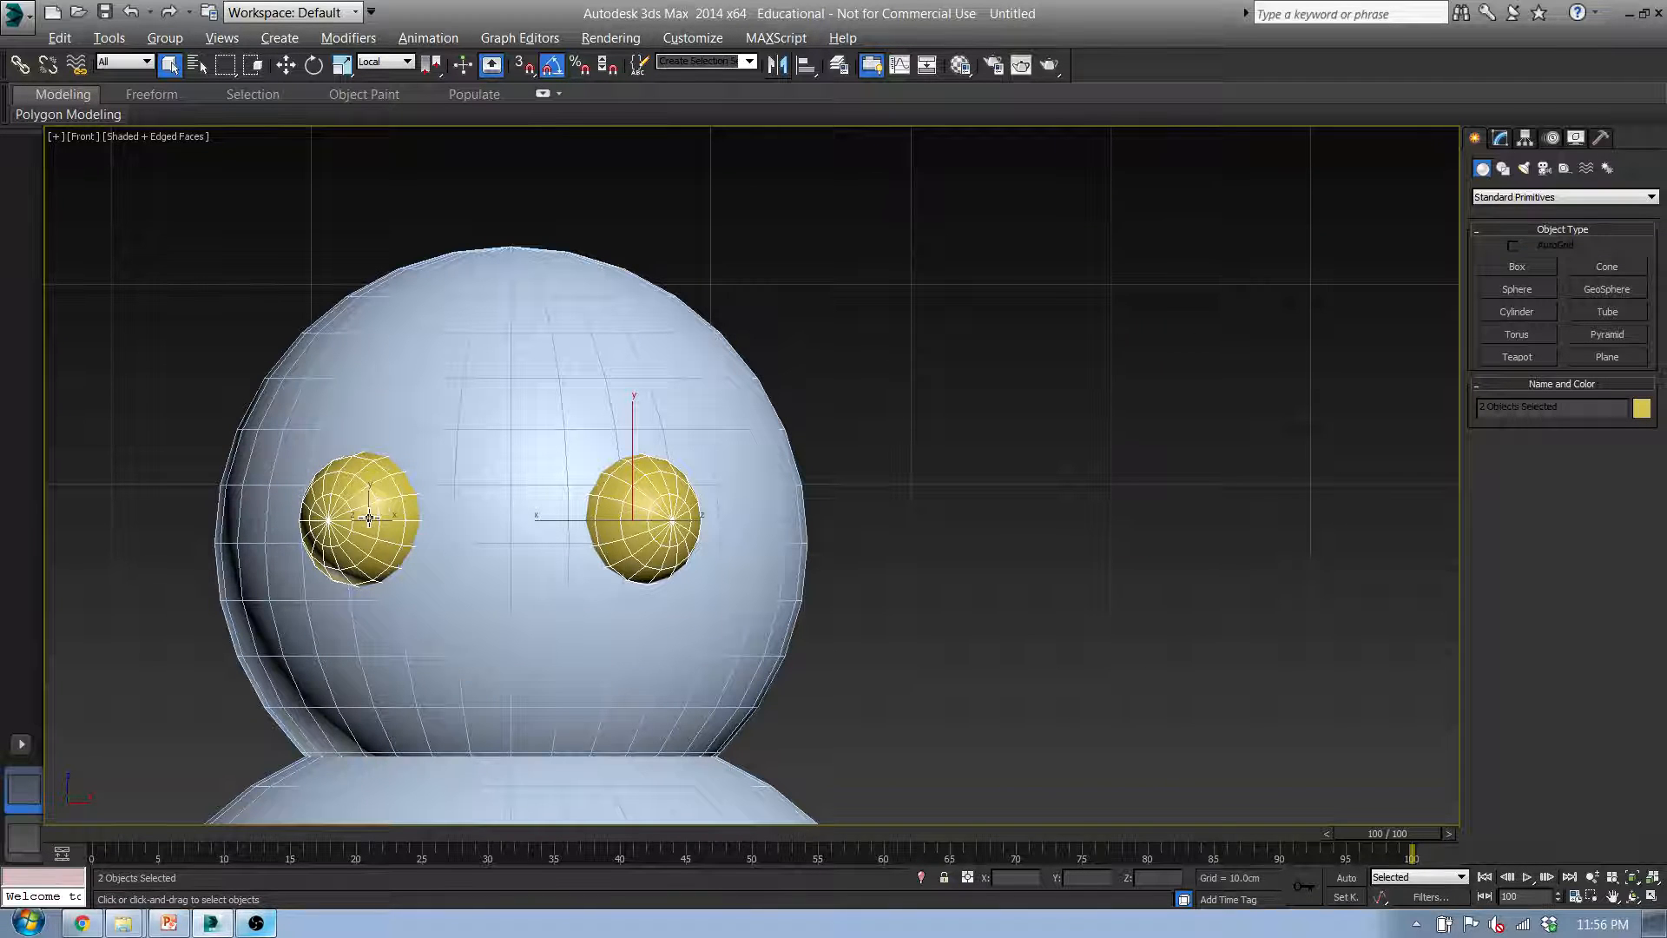
{"action": "key", "text": "w"}
{"action": "left_click_drag", "start_coordinate": [514, 445], "coordinate": [512, 382]}
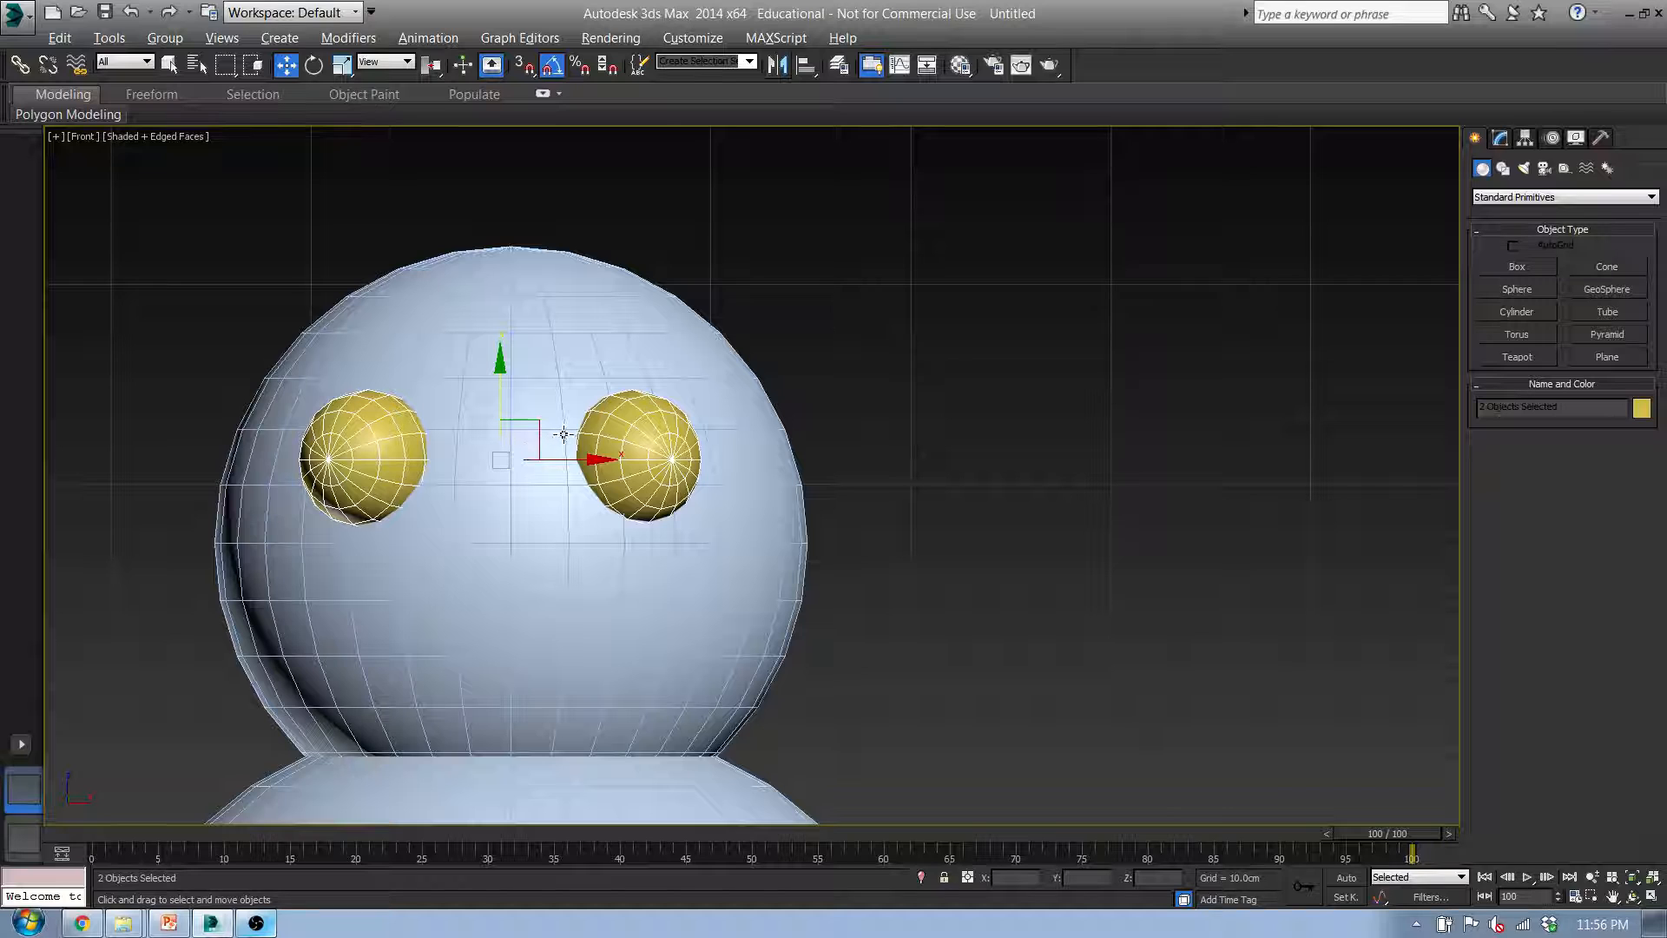
Switch the rotation's reference coordinate system to Screen, tilt both eyes slightly upward together, and deselect them
{"action": "key", "text": "e"}
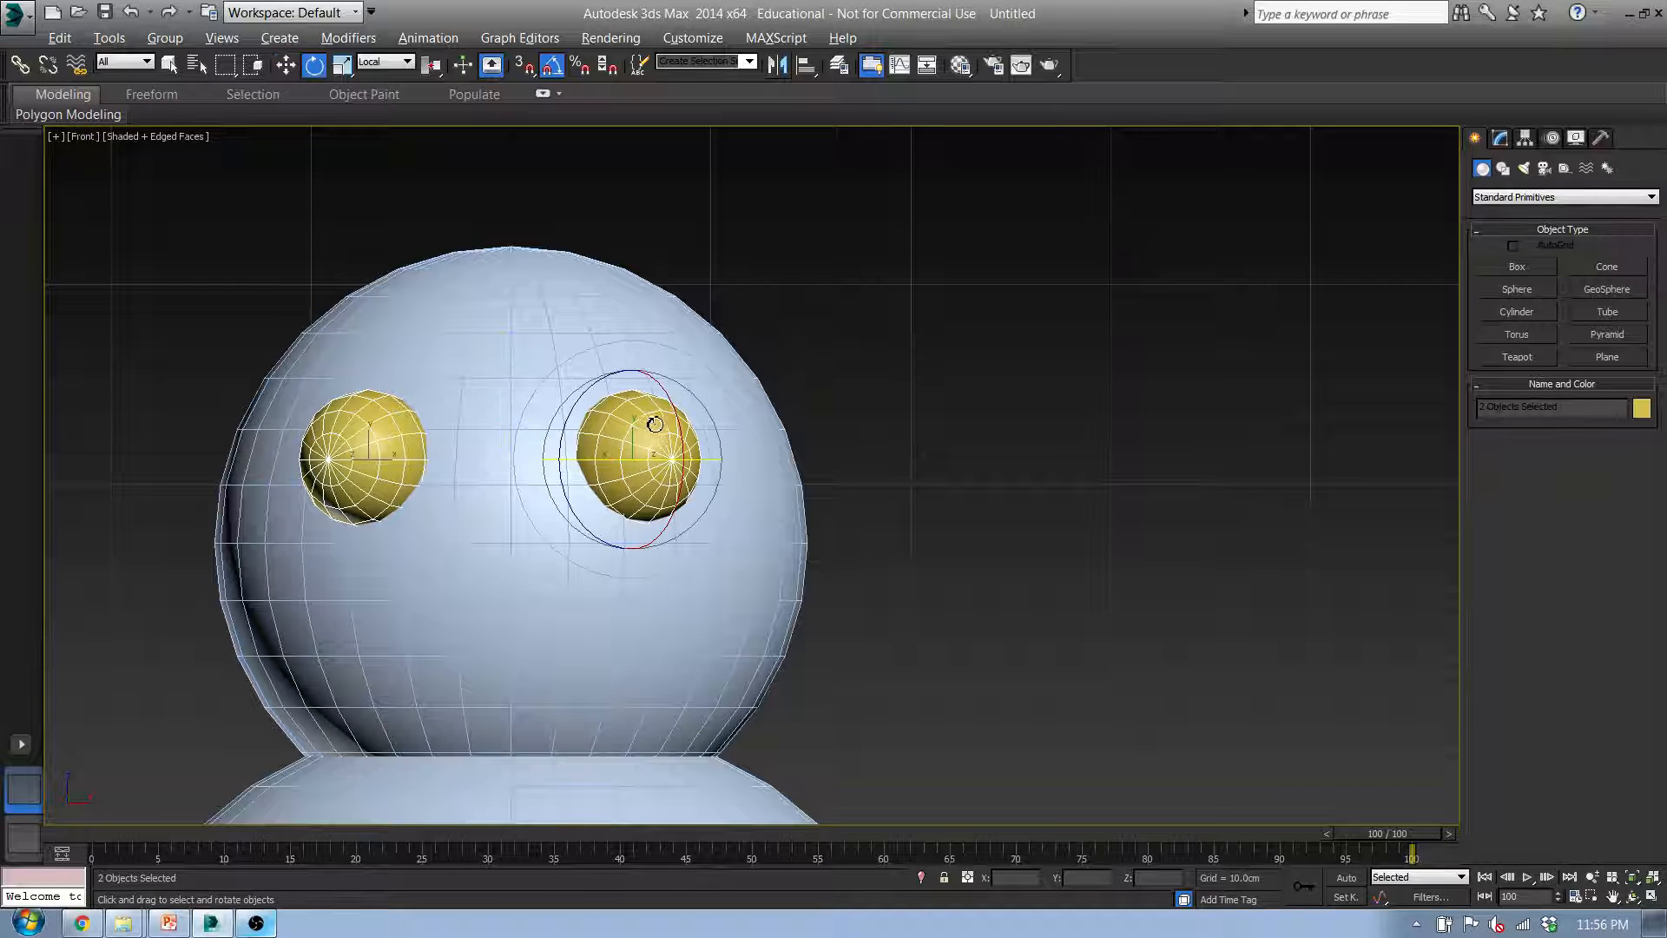
{"action": "left_click", "coordinate": [406, 62]}
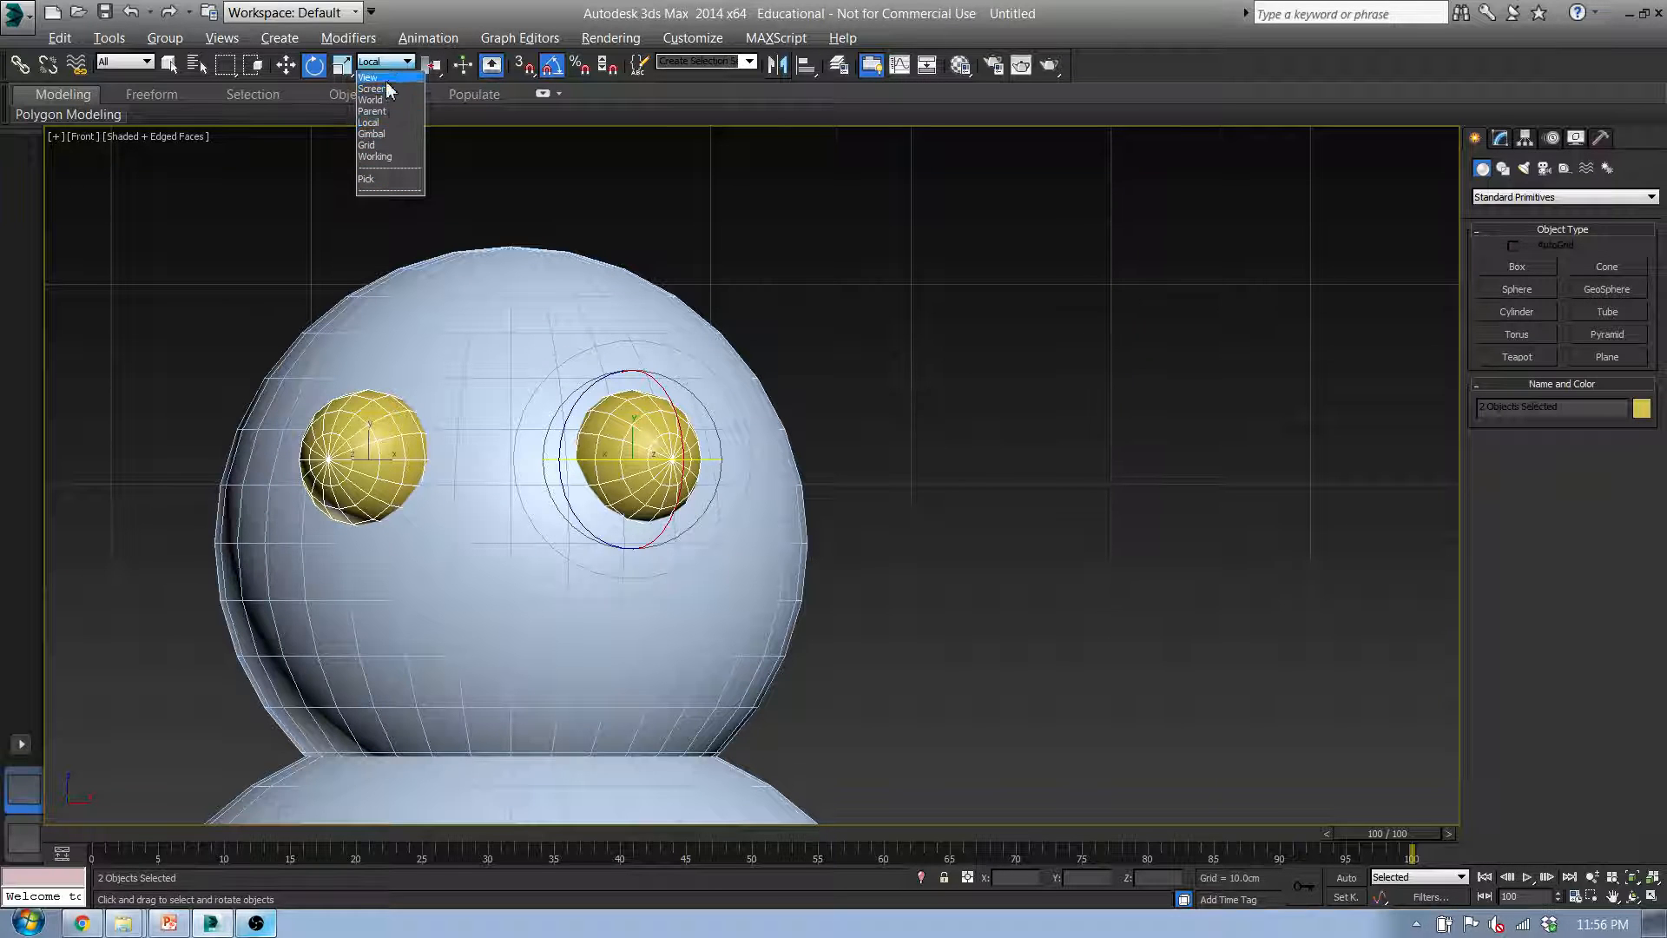
{"action": "left_click", "coordinate": [388, 89]}
{"action": "left_click_drag", "start_coordinate": [510, 417], "coordinate": [506, 405]}
{"action": "middle_click_drag", "start_coordinate": [354, 404], "coordinate": [715, 335], "text": "alt"}
{"action": "scroll", "coordinate": [714, 336], "scroll_direction": "down", "scroll_amount": 3}
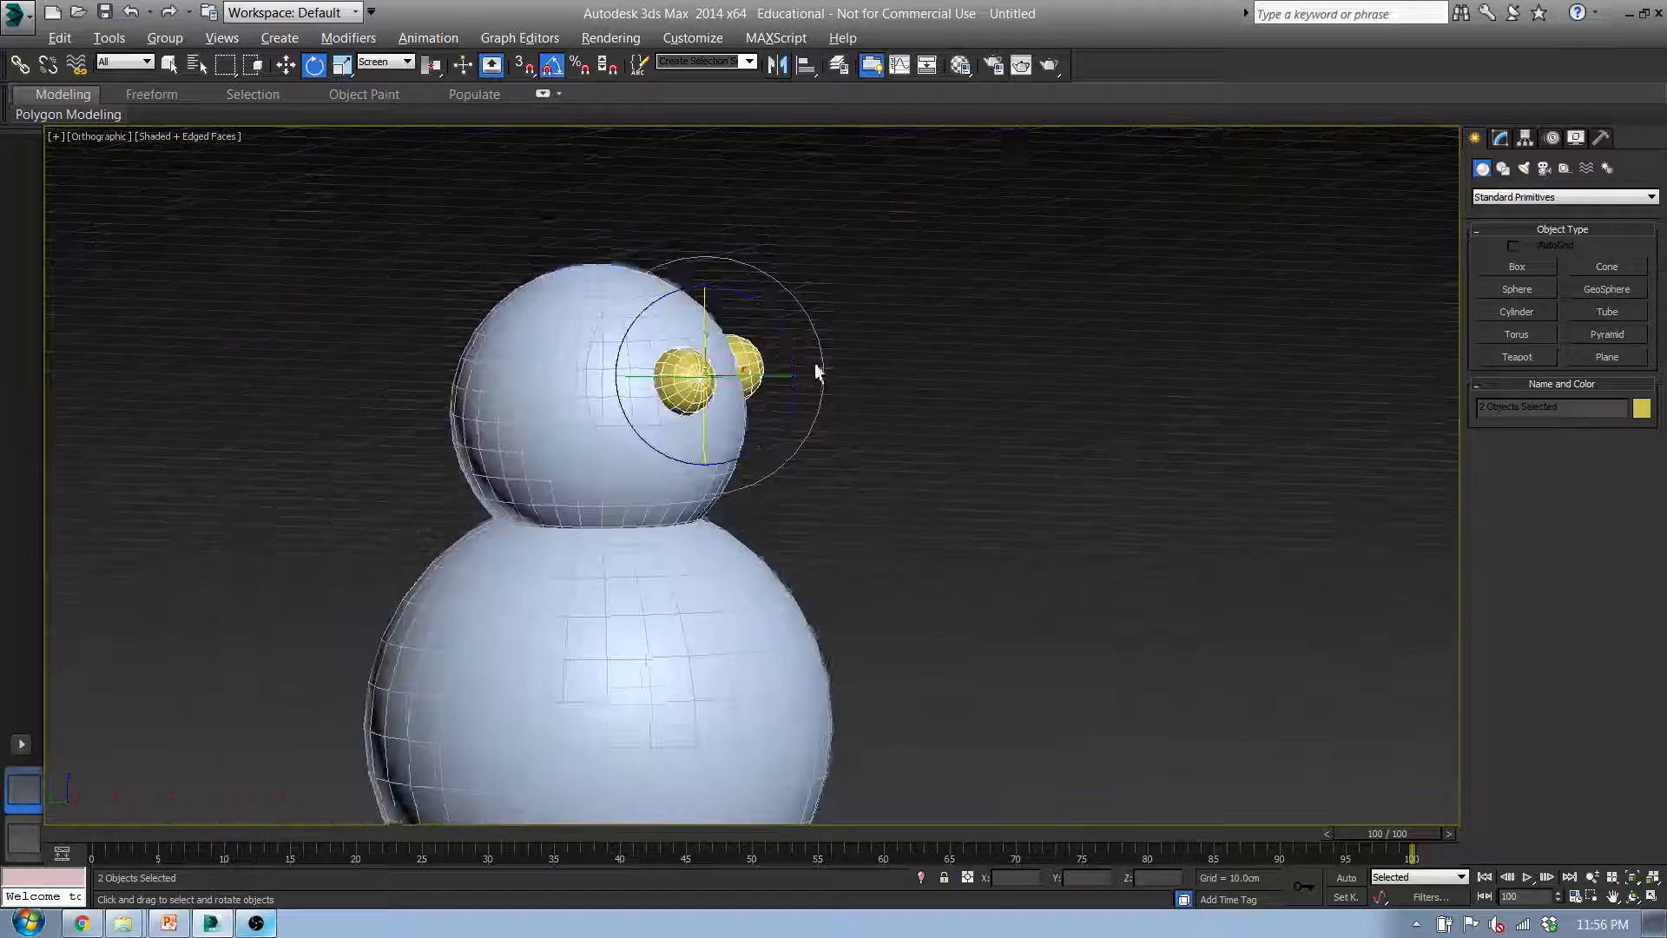
{"action": "mouse_move", "coordinate": [818, 374]}
{"action": "middle_mouse_down", "text": "alt"}
{"action": "mouse_move", "coordinate": [770, 387]}
{"action": "mouse_move", "coordinate": [803, 398]}
{"action": "middle_mouse_up", "text": "alt"}
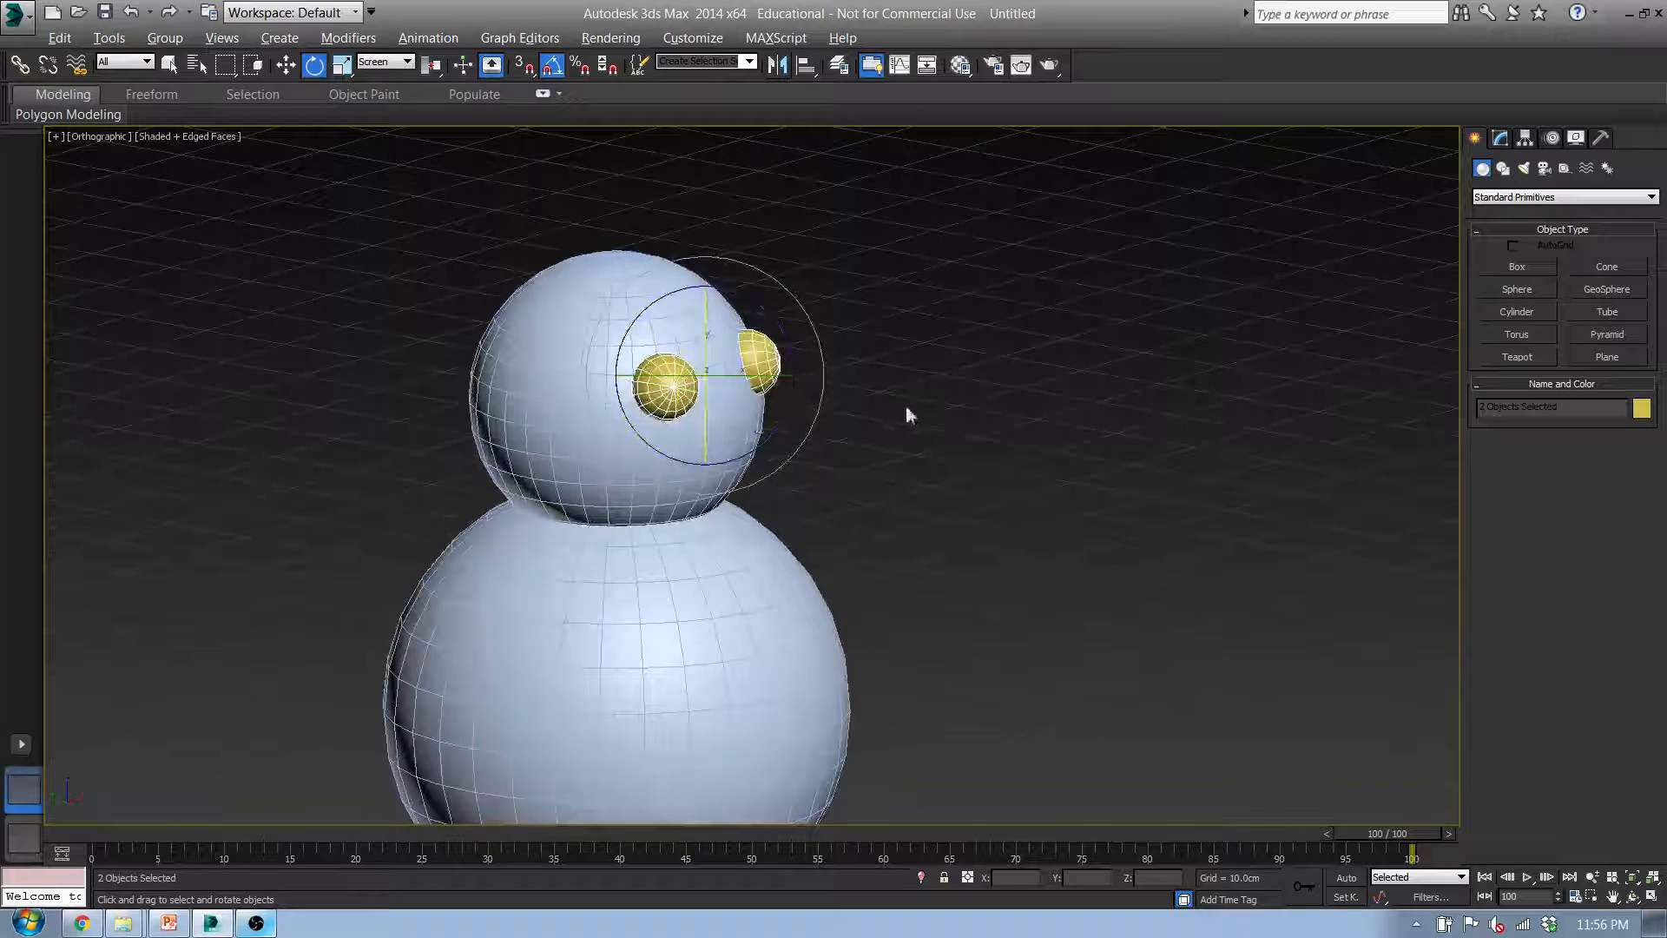
{"action": "left_click", "coordinate": [1191, 303]}
{"action": "middle_click_drag", "start_coordinate": [979, 421], "coordinate": [816, 427]}
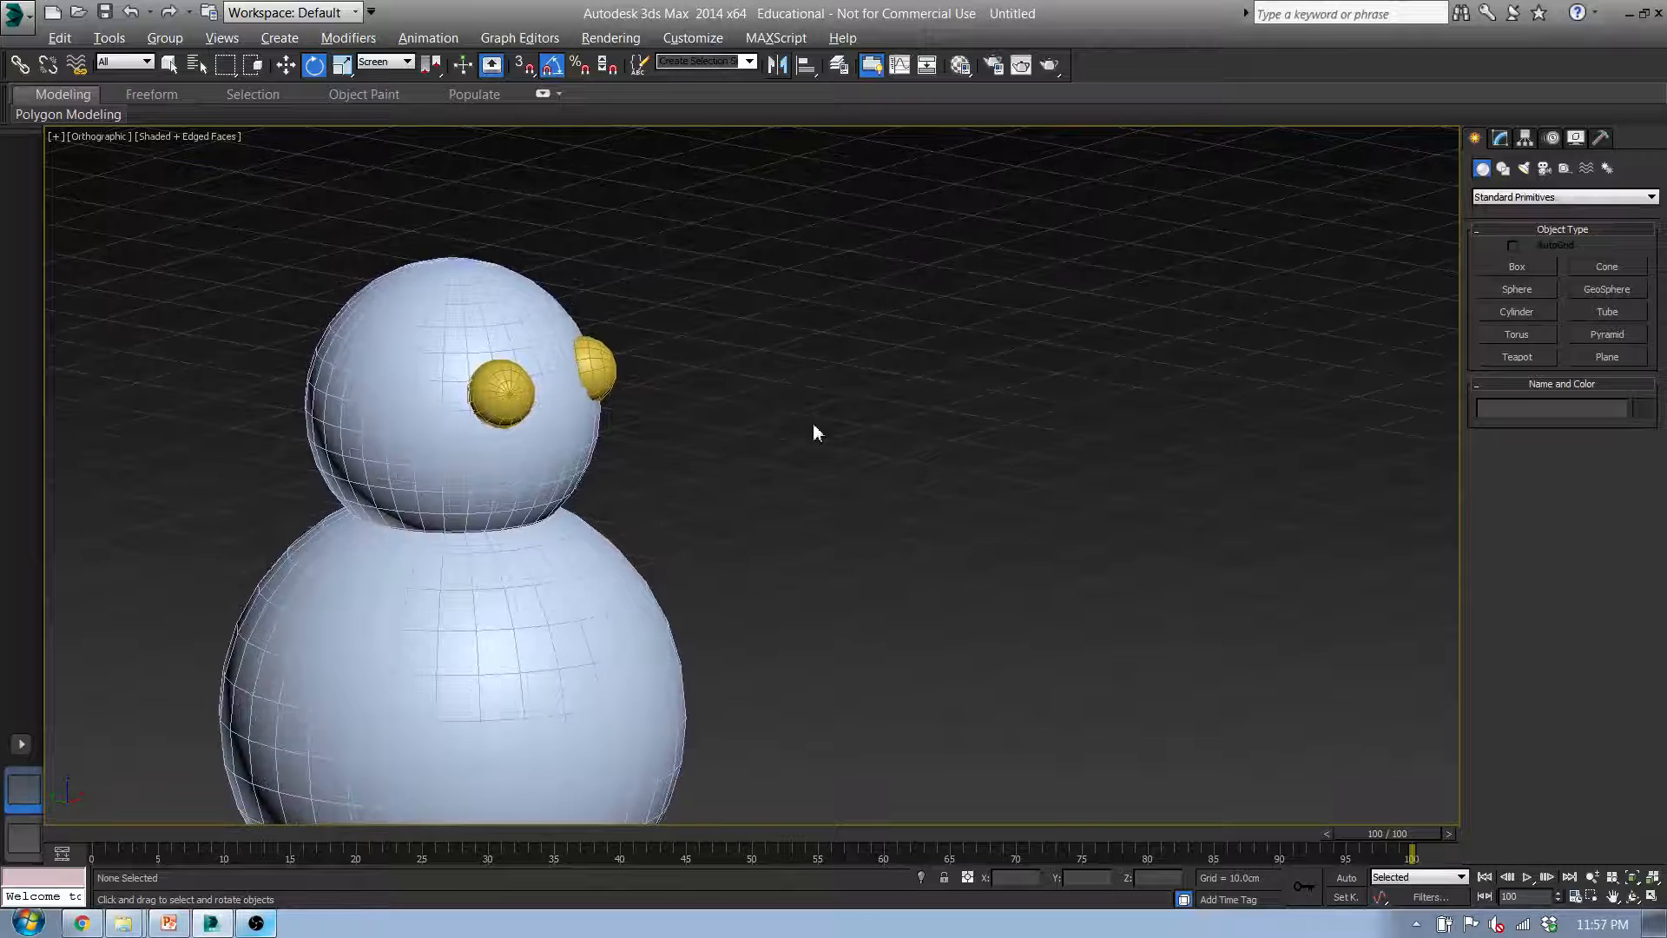
Create a pointed cone beside the head in the Front view, with Radius 1 about 3.05 cm, Radius 2 zero and height about -8.6 cm
{"action": "key", "text": "f"}
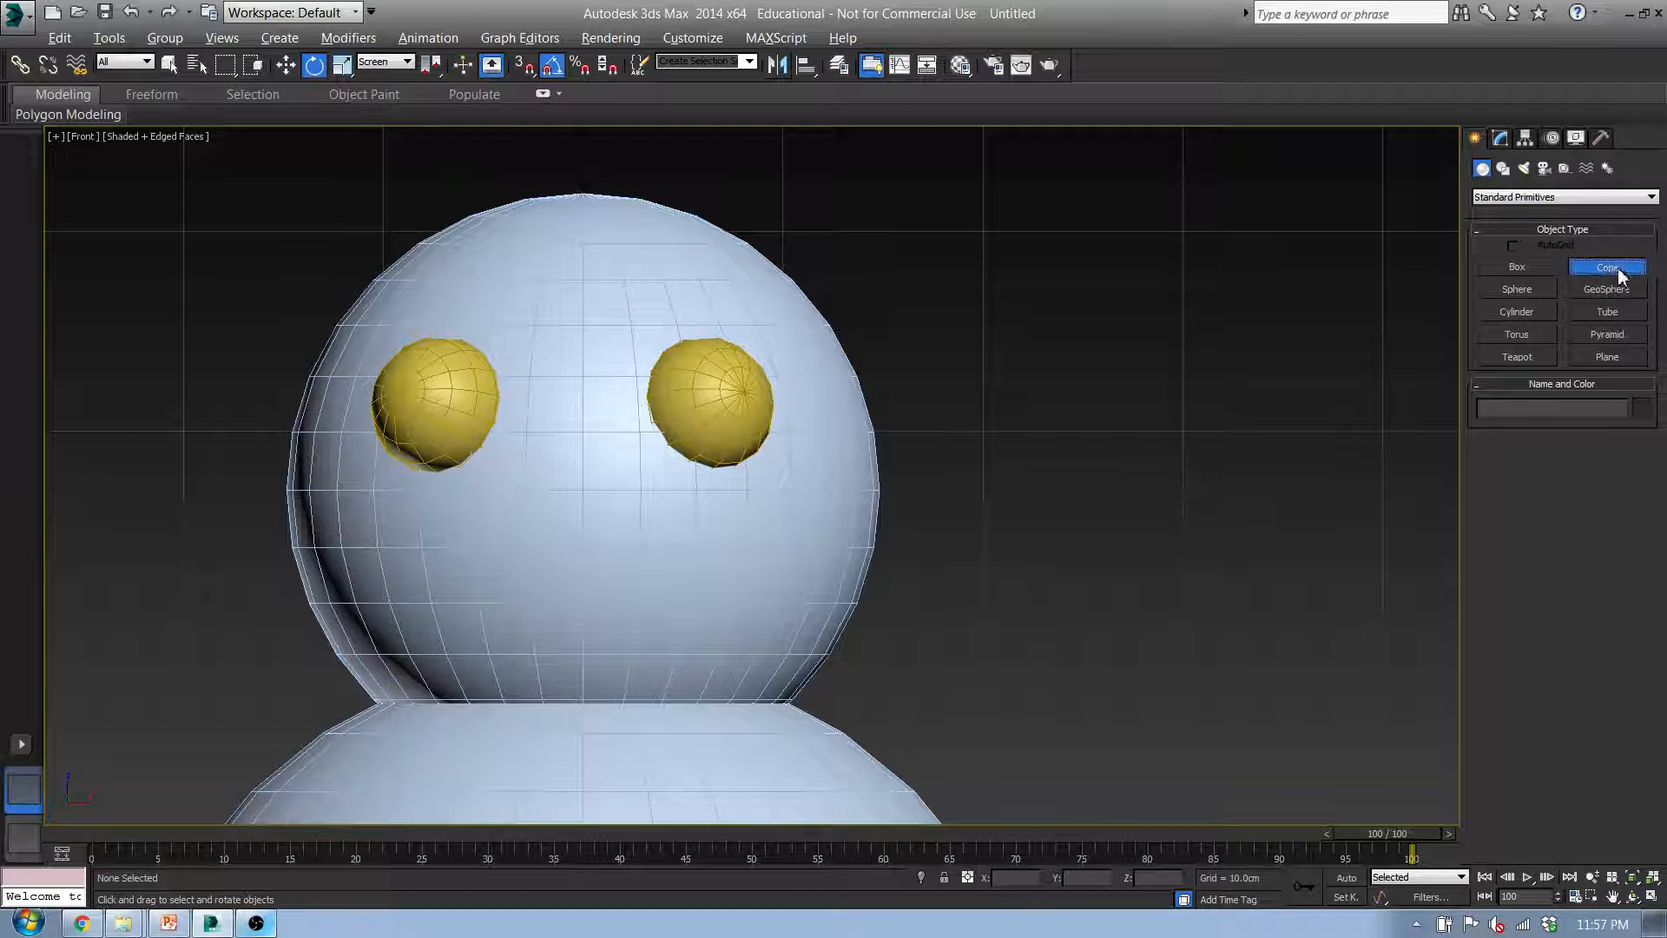
{"action": "left_click_drag", "start_coordinate": [1110, 338], "coordinate": [1146, 392]}
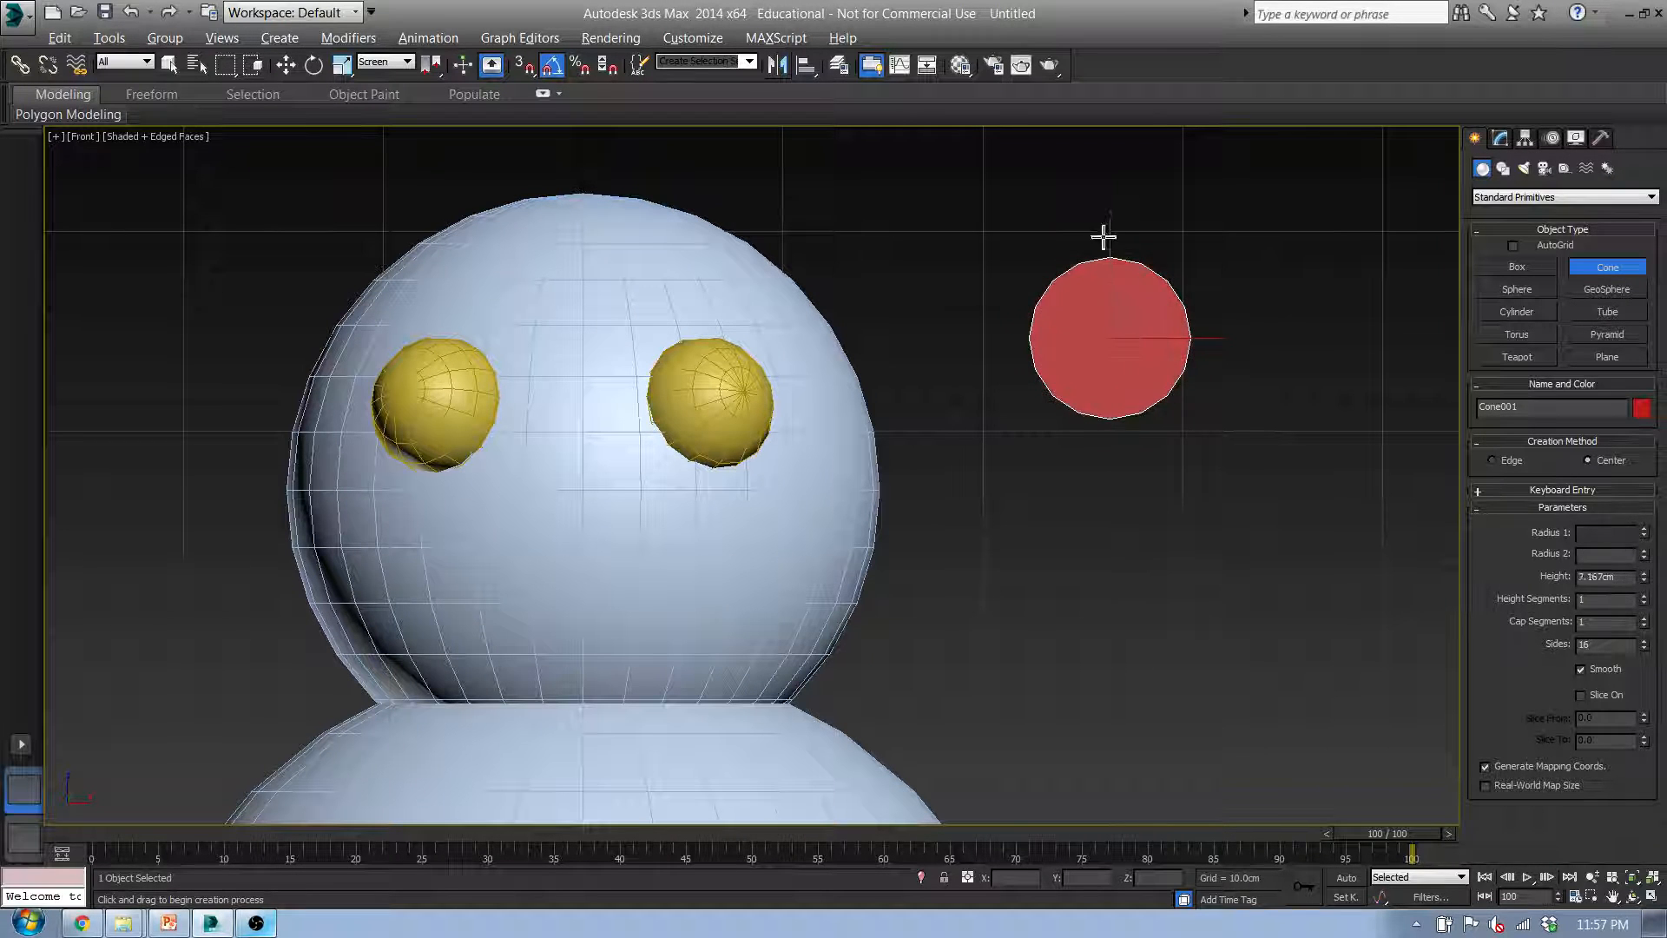
{"action": "left_click", "coordinate": [1107, 343]}
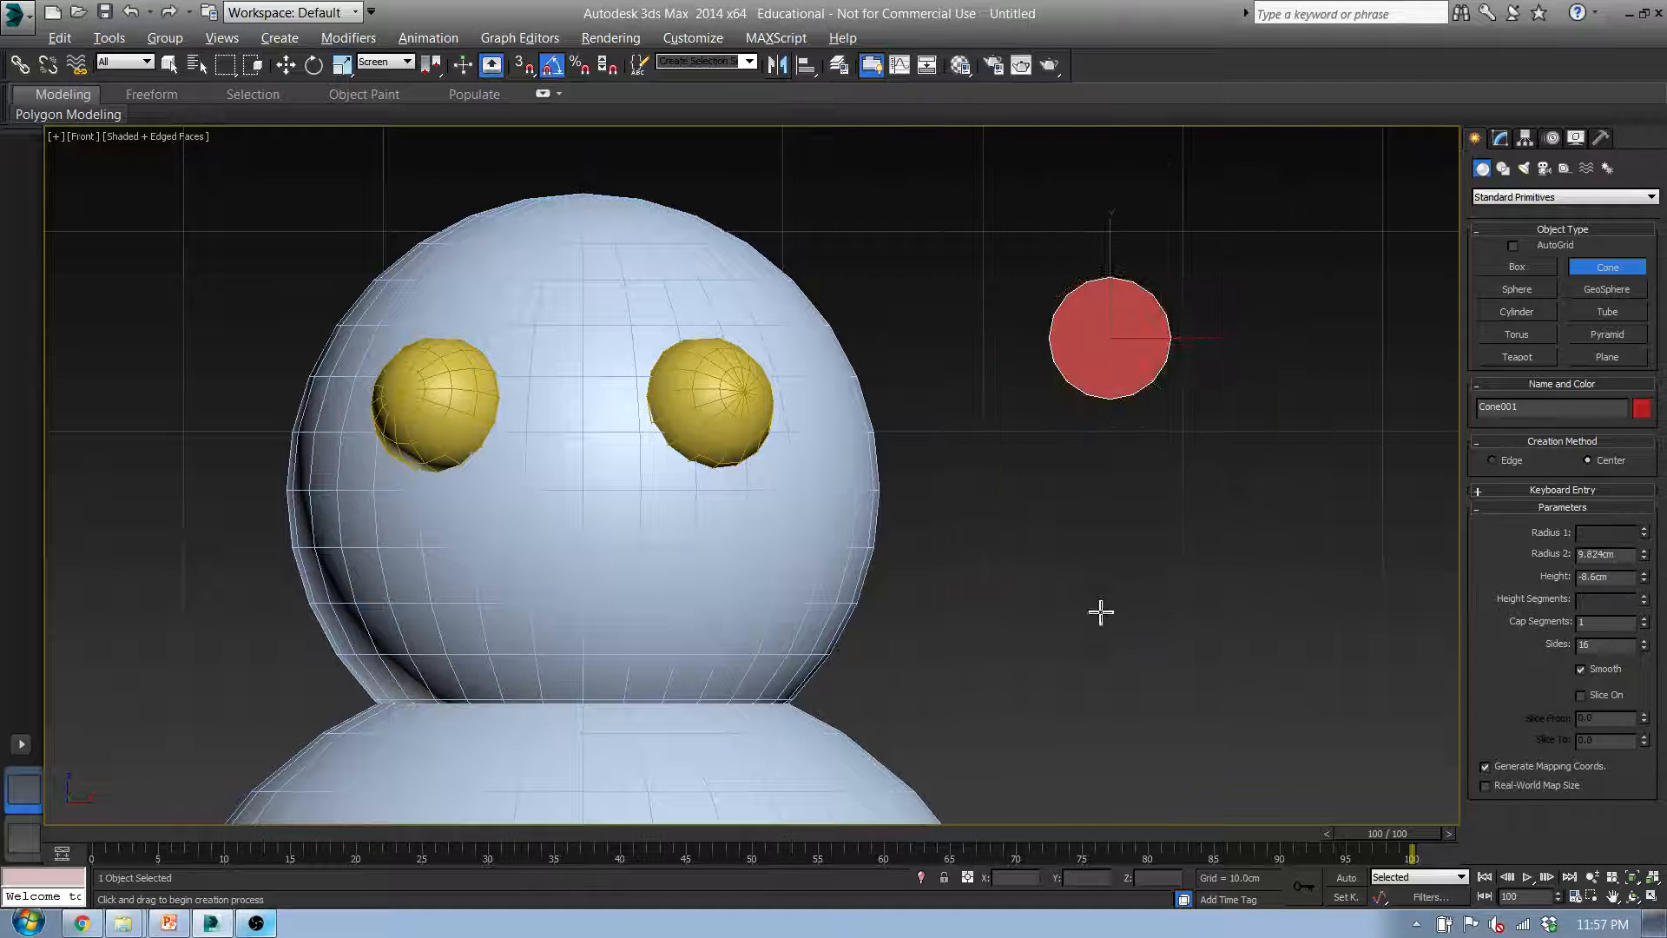
{"action": "left_click", "coordinate": [1109, 739]}
{"action": "middle_click_drag", "start_coordinate": [911, 353], "coordinate": [849, 432], "text": "alt"}
{"action": "key", "text": "t"}
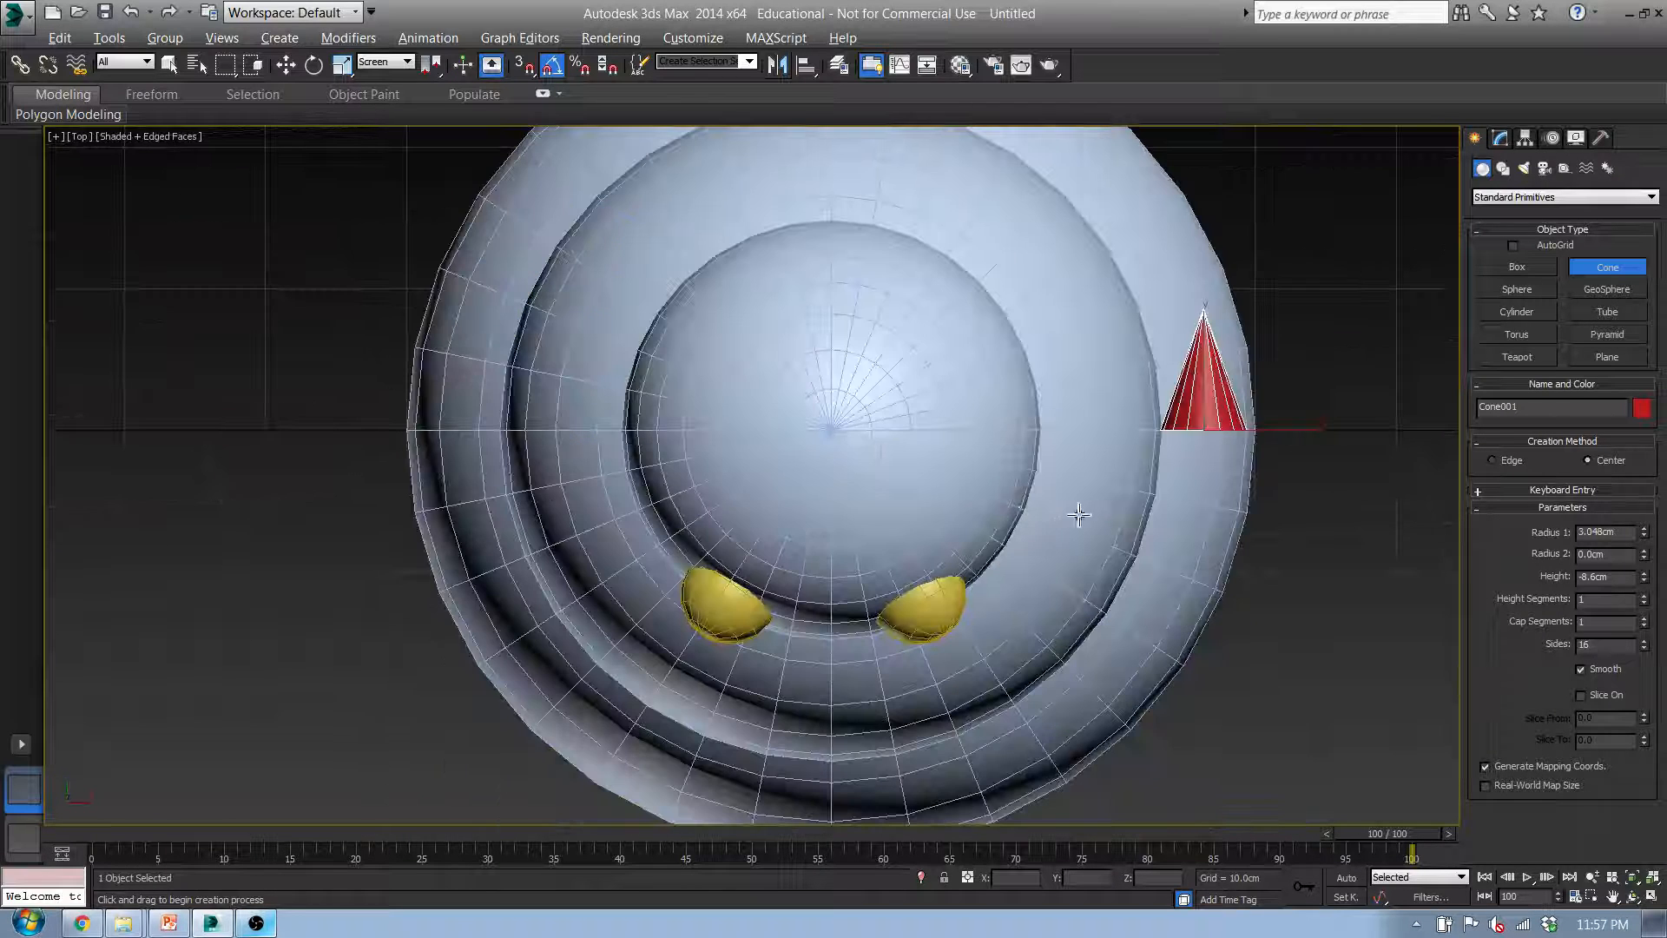
With angle snap on, rotate the cone 180 degrees in the Top view so its tip points toward the snowman's front
{"action": "middle_click_drag", "start_coordinate": [1078, 515], "coordinate": [756, 466]}
{"action": "key", "text": "e"}
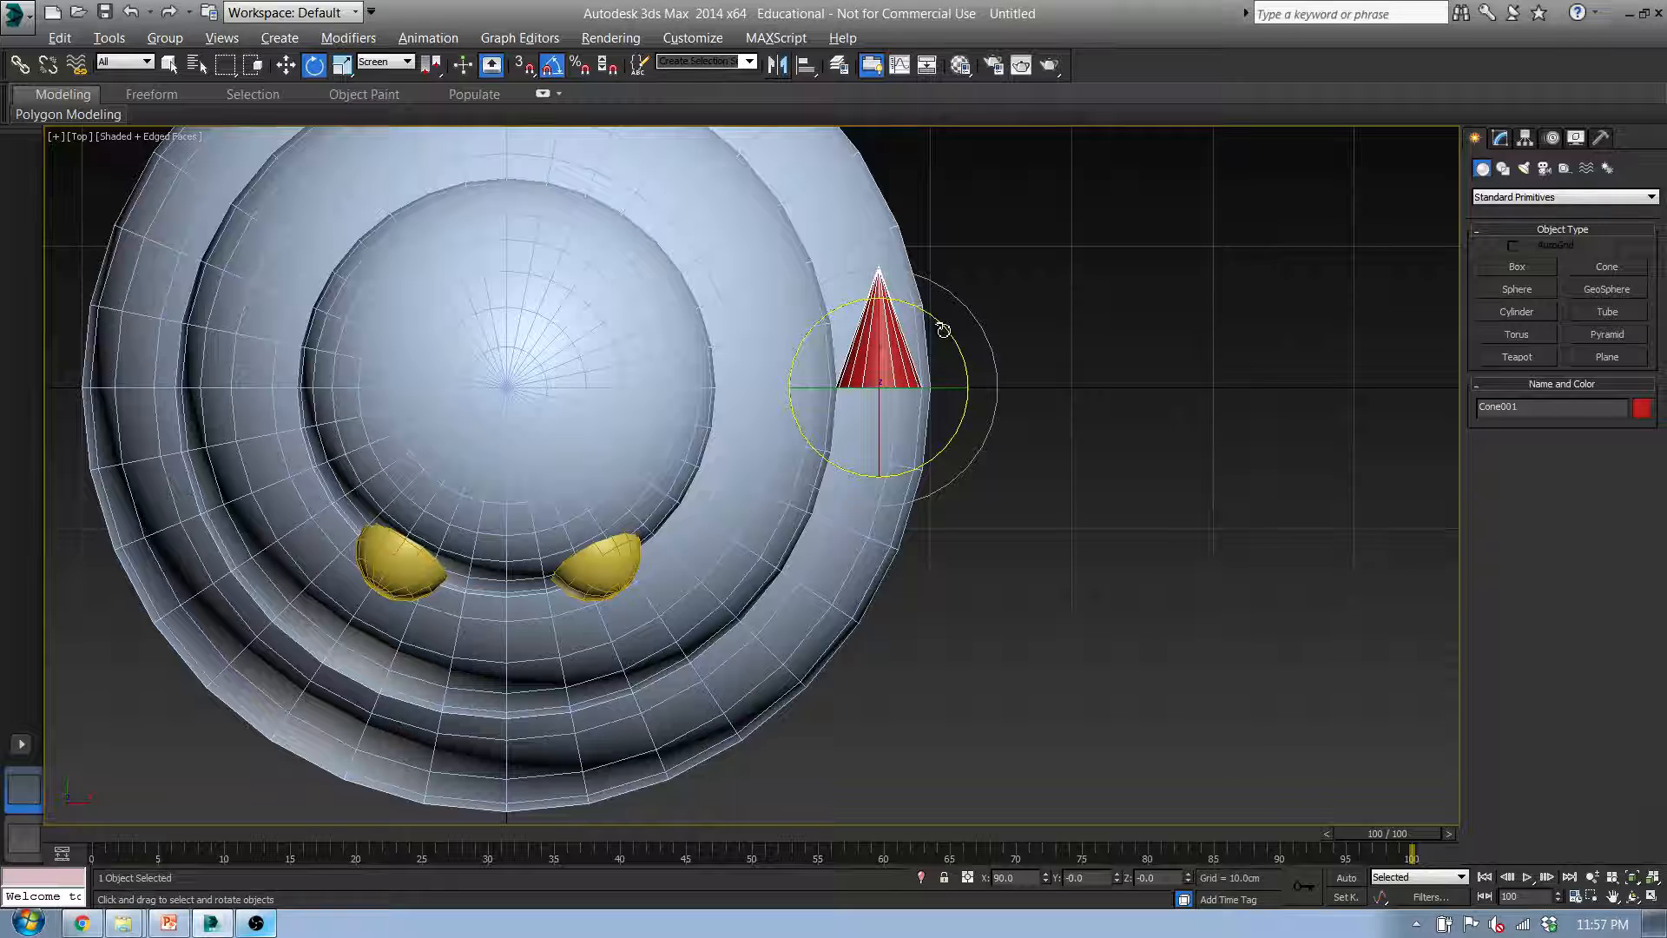
{"action": "left_click", "coordinate": [554, 64]}
{"action": "left_click", "coordinate": [554, 63]}
{"action": "left_click", "coordinate": [554, 63]}
{"action": "left_click", "coordinate": [554, 66]}
{"action": "left_click", "coordinate": [556, 68]}
{"action": "left_click", "coordinate": [558, 70]}
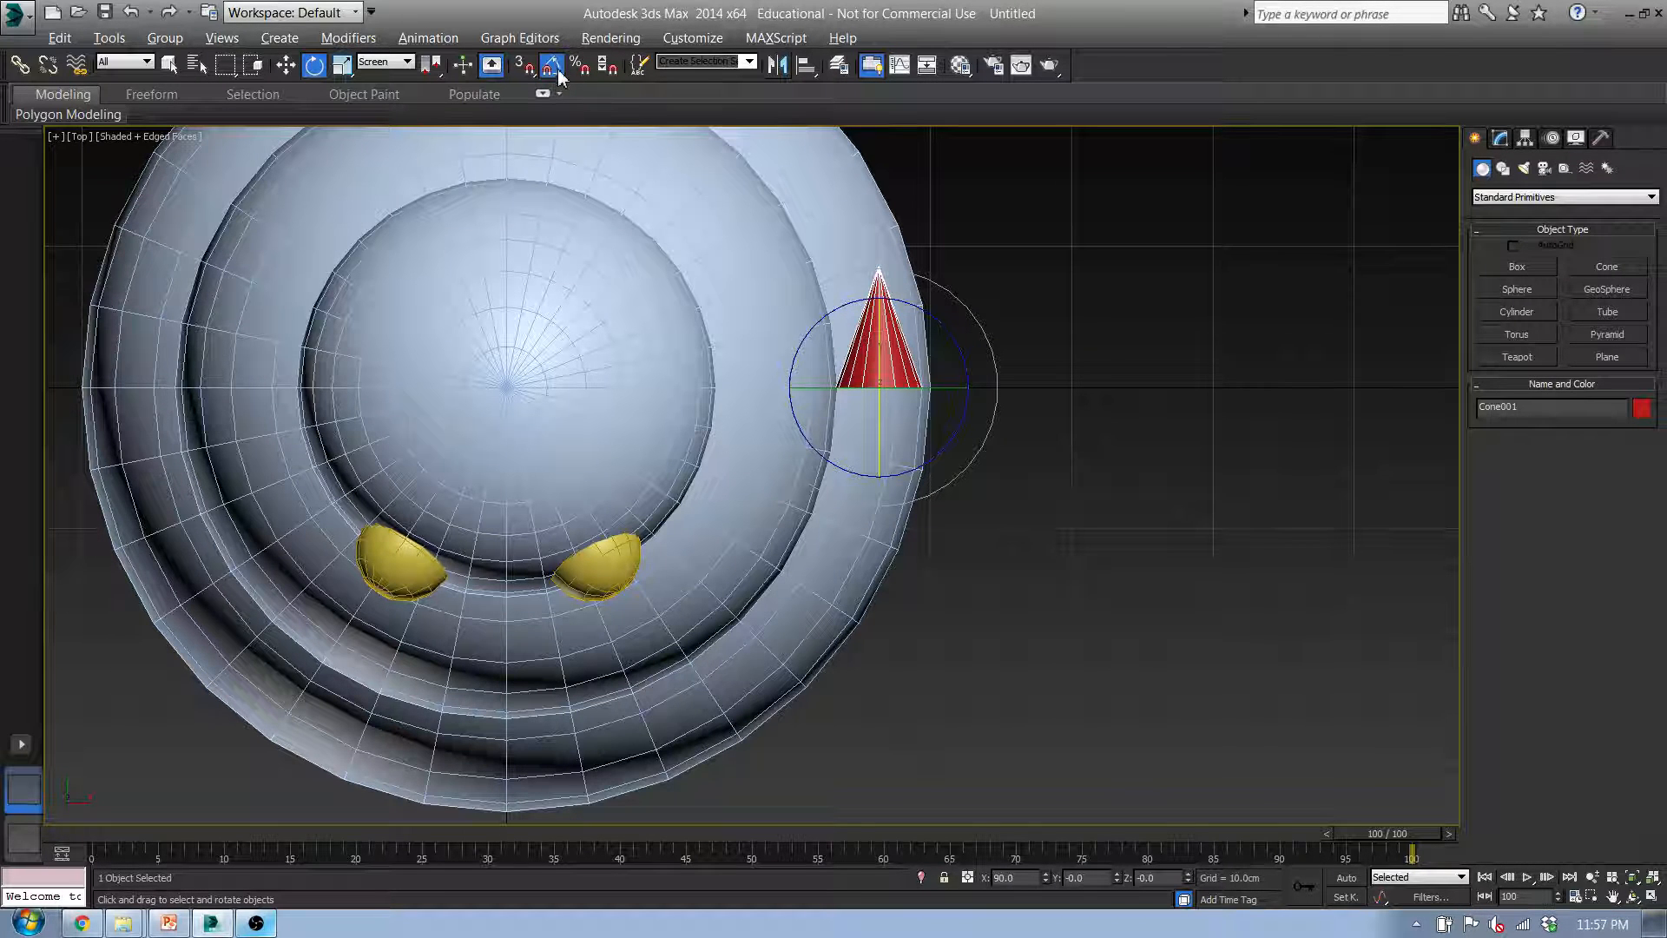
{"action": "left_click", "coordinate": [558, 70]}
{"action": "left_click", "coordinate": [558, 71]}
{"action": "left_click", "coordinate": [559, 70]}
{"action": "left_click", "coordinate": [558, 71]}
{"action": "left_click_drag", "start_coordinate": [937, 321], "coordinate": [967, 577]}
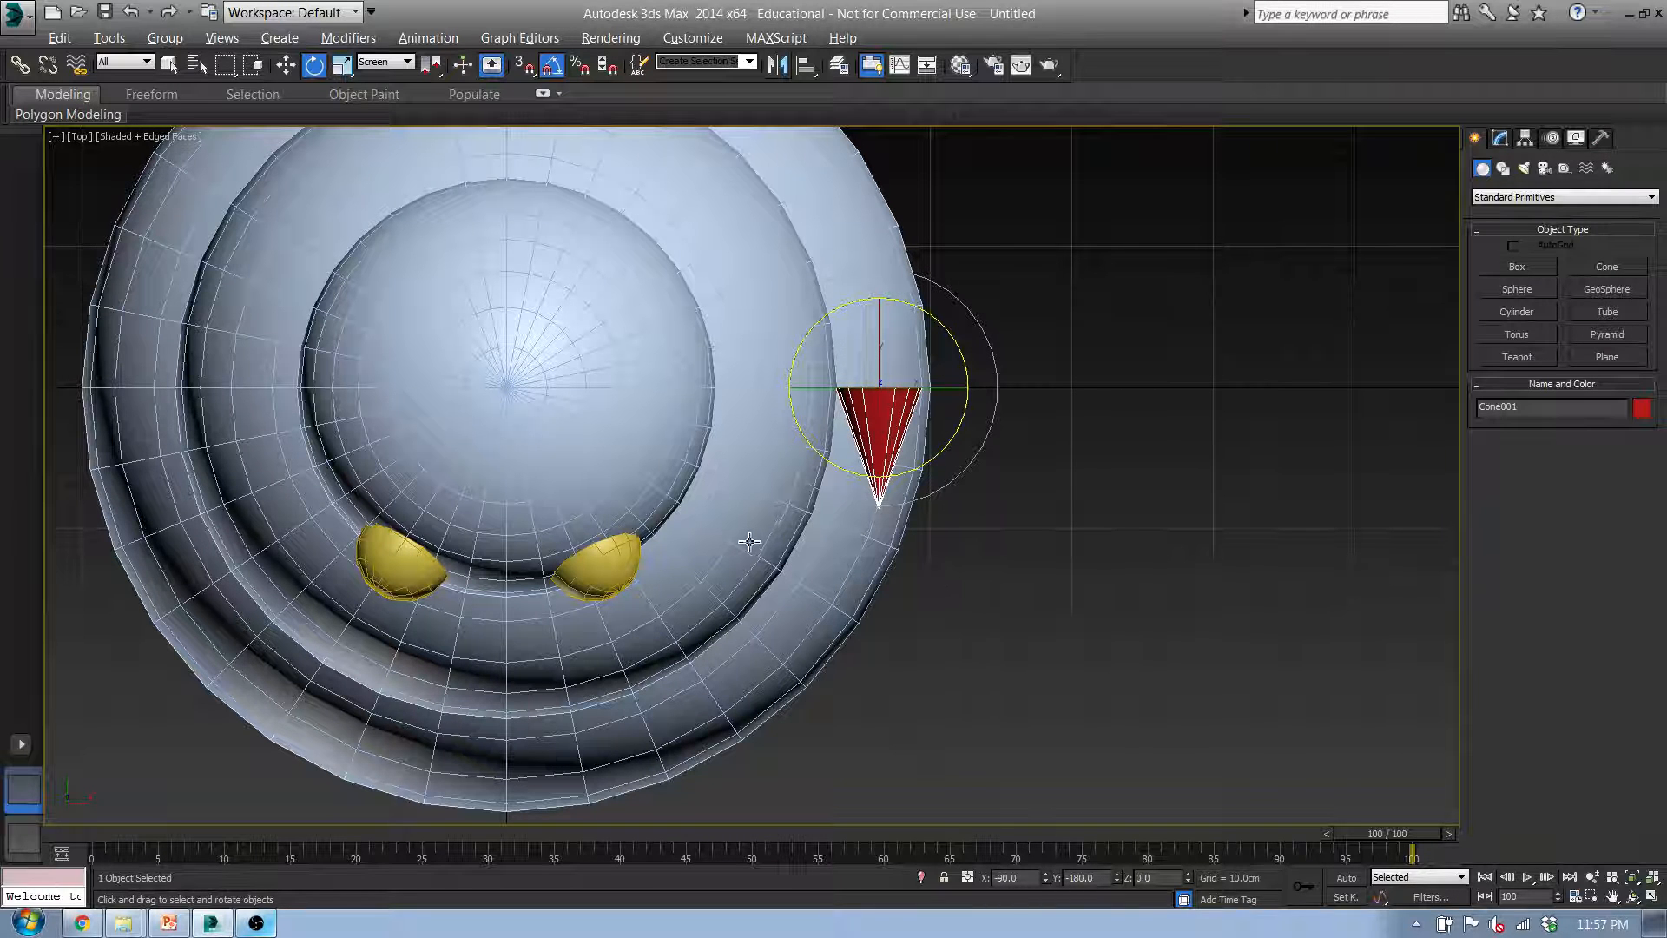
Move the cone to the front of the head between the eyes and reset its X position to 0
{"action": "key", "text": "w"}
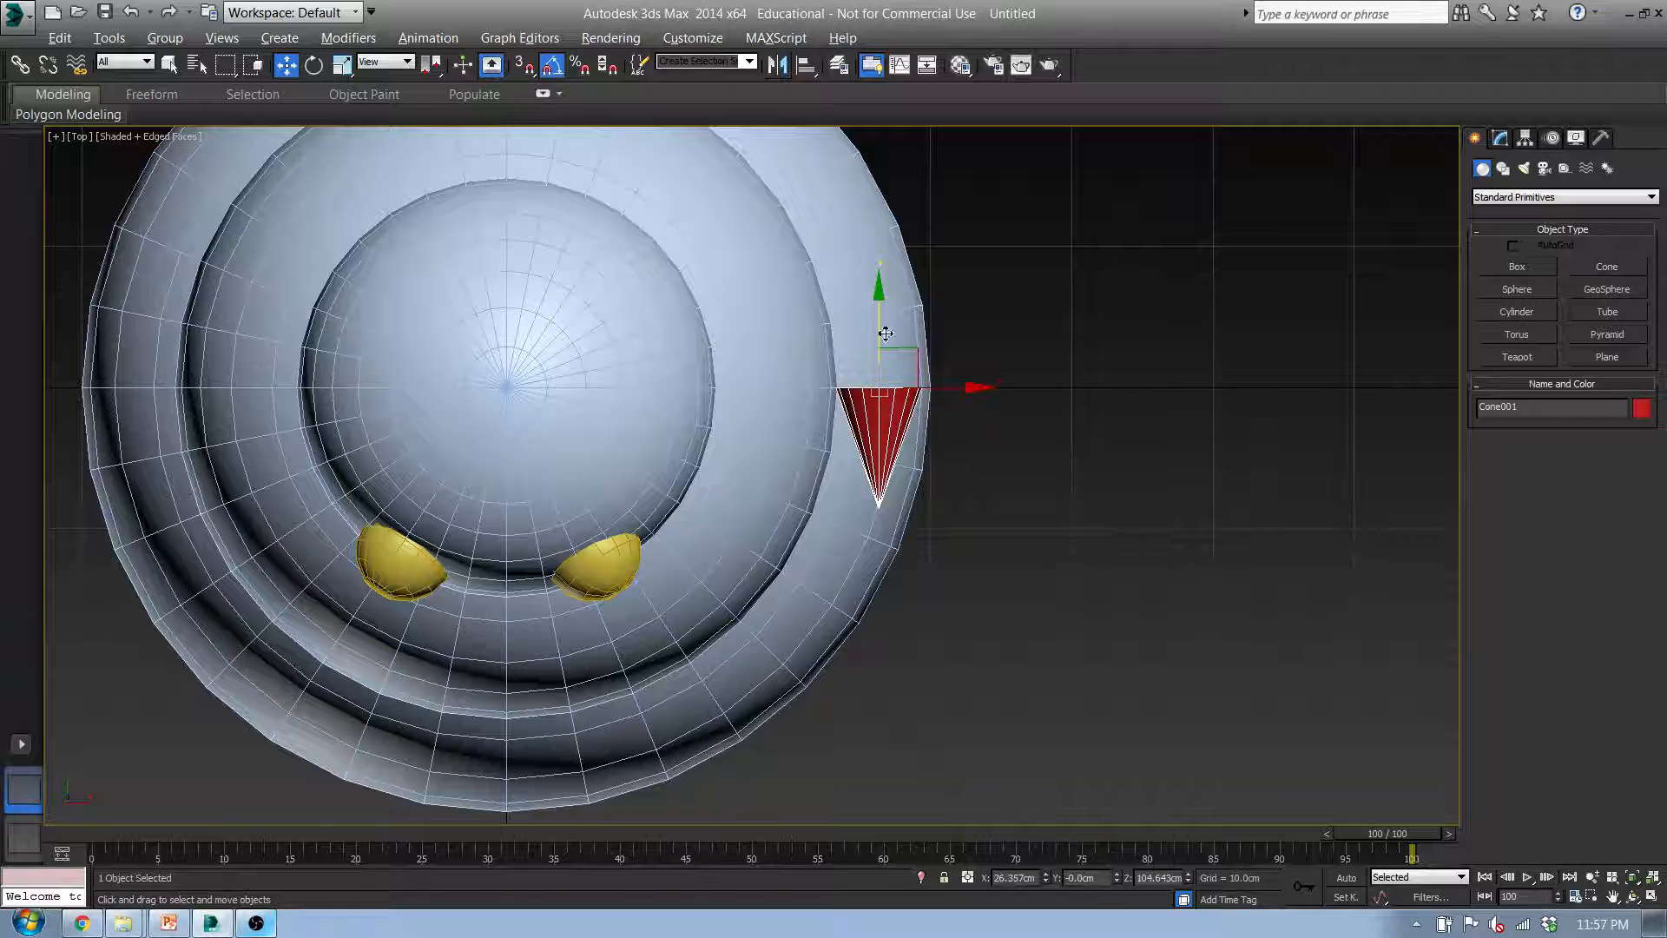
{"action": "left_click_drag", "start_coordinate": [918, 352], "coordinate": [540, 522]}
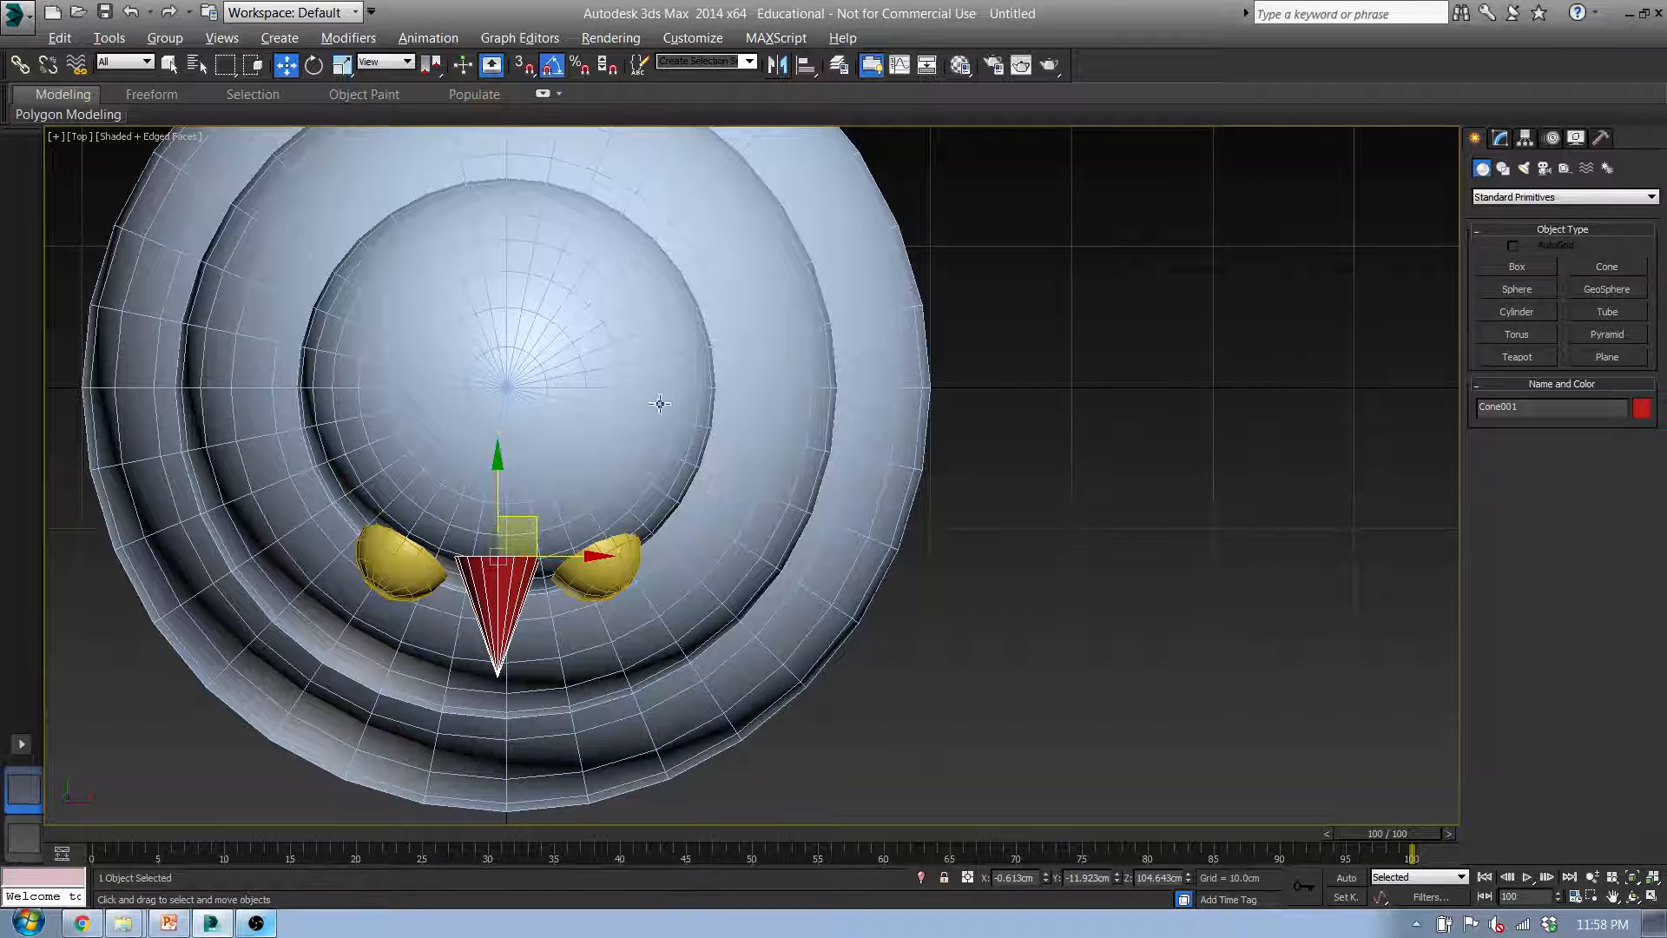
{"action": "scroll", "coordinate": [438, 473], "scroll_direction": "down", "scroll_amount": 5}
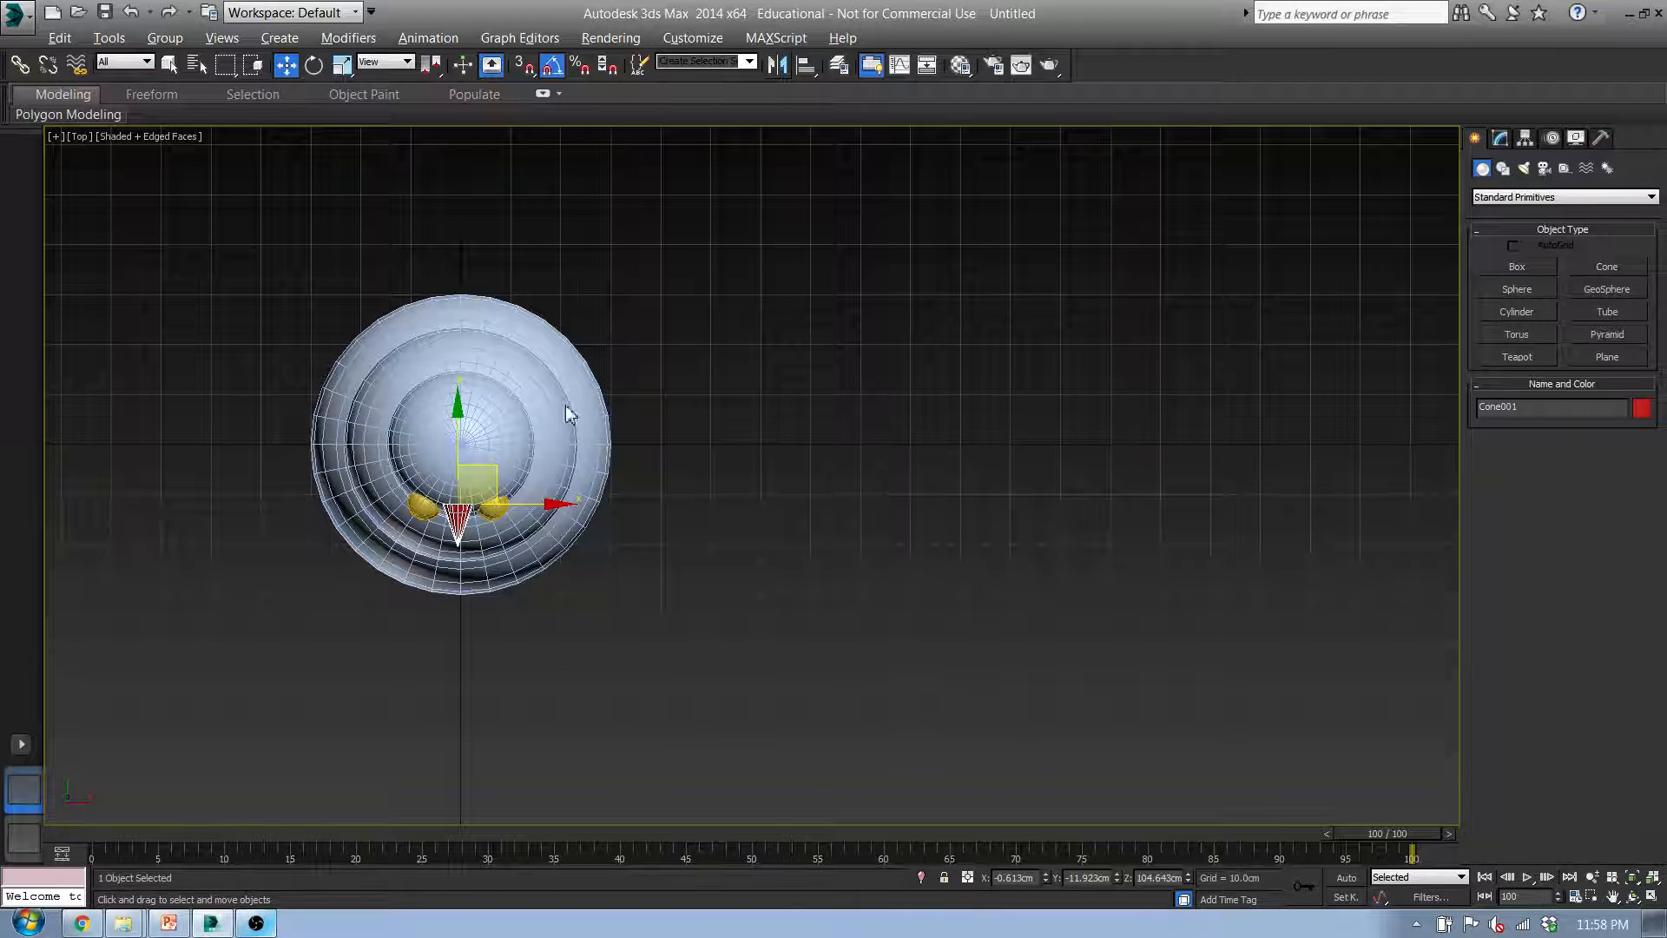
{"action": "right_click", "coordinate": [1047, 878]}
Lower the cone in the Front view to just below eye level, at a Z position of about 97.8 cm
{"action": "key", "text": "f"}
{"action": "scroll", "coordinate": [577, 503], "scroll_direction": "up", "scroll_amount": 5}
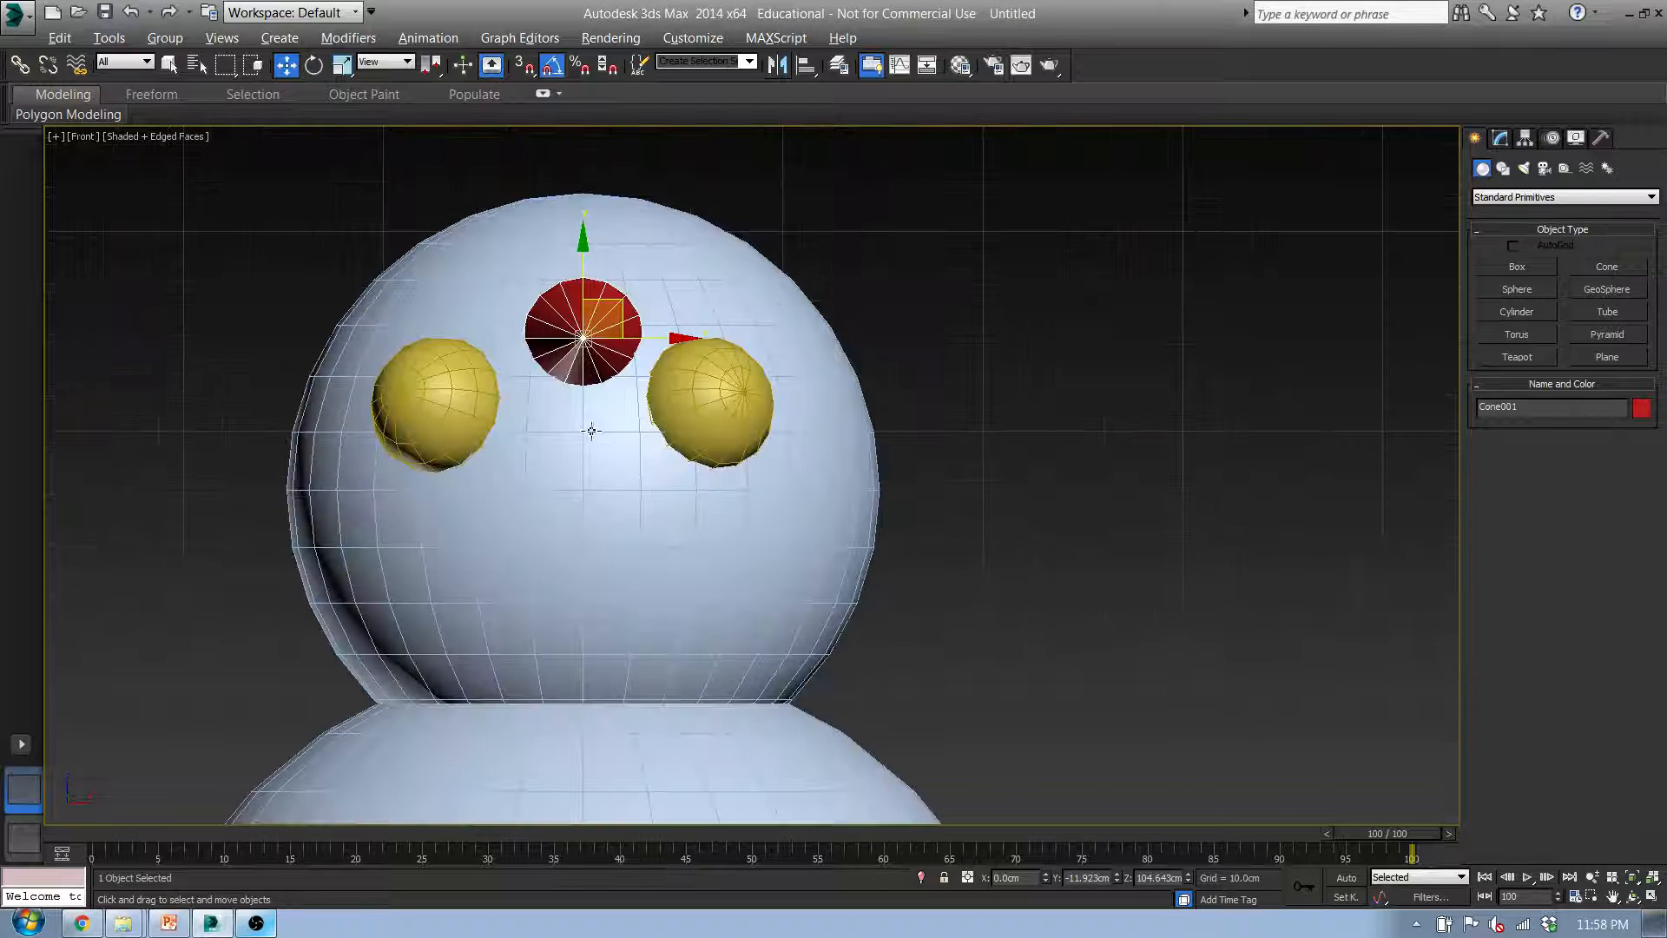
{"action": "left_click_drag", "start_coordinate": [575, 252], "coordinate": [565, 392]}
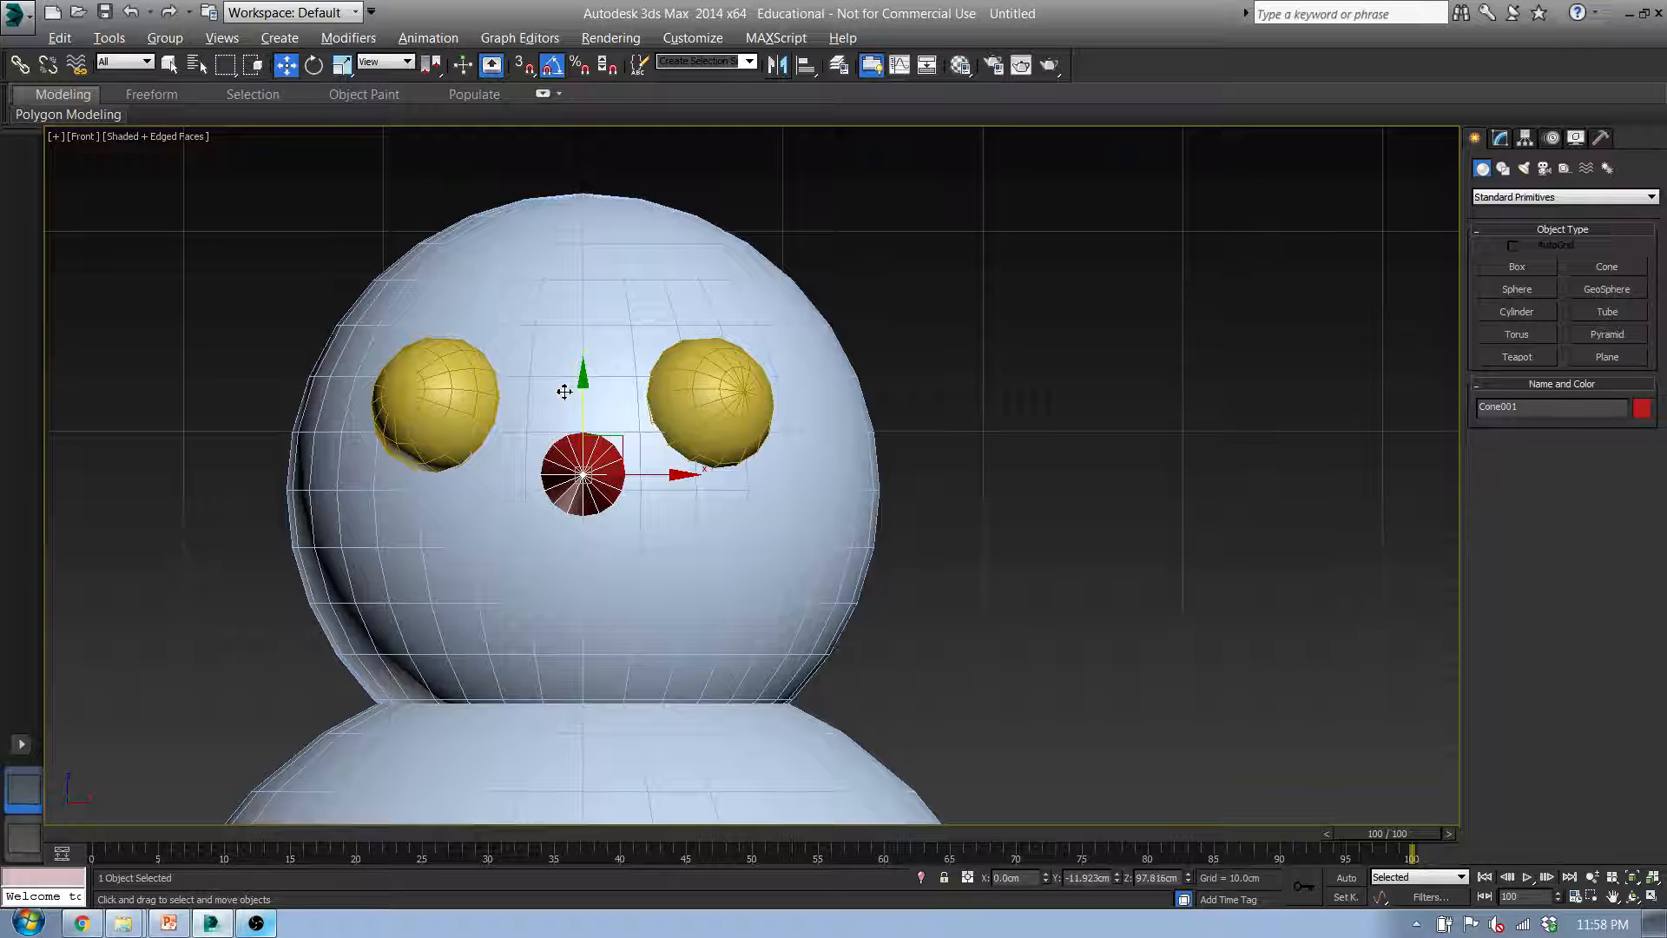
Stretch the cone nose along its length and move it slightly forward to a Y position of about -13.3 cm
{"action": "key", "text": "l"}
{"action": "middle_click_drag", "start_coordinate": [785, 241], "coordinate": [785, 253]}
{"action": "scroll", "coordinate": [636, 444], "scroll_direction": "up", "scroll_amount": 5}
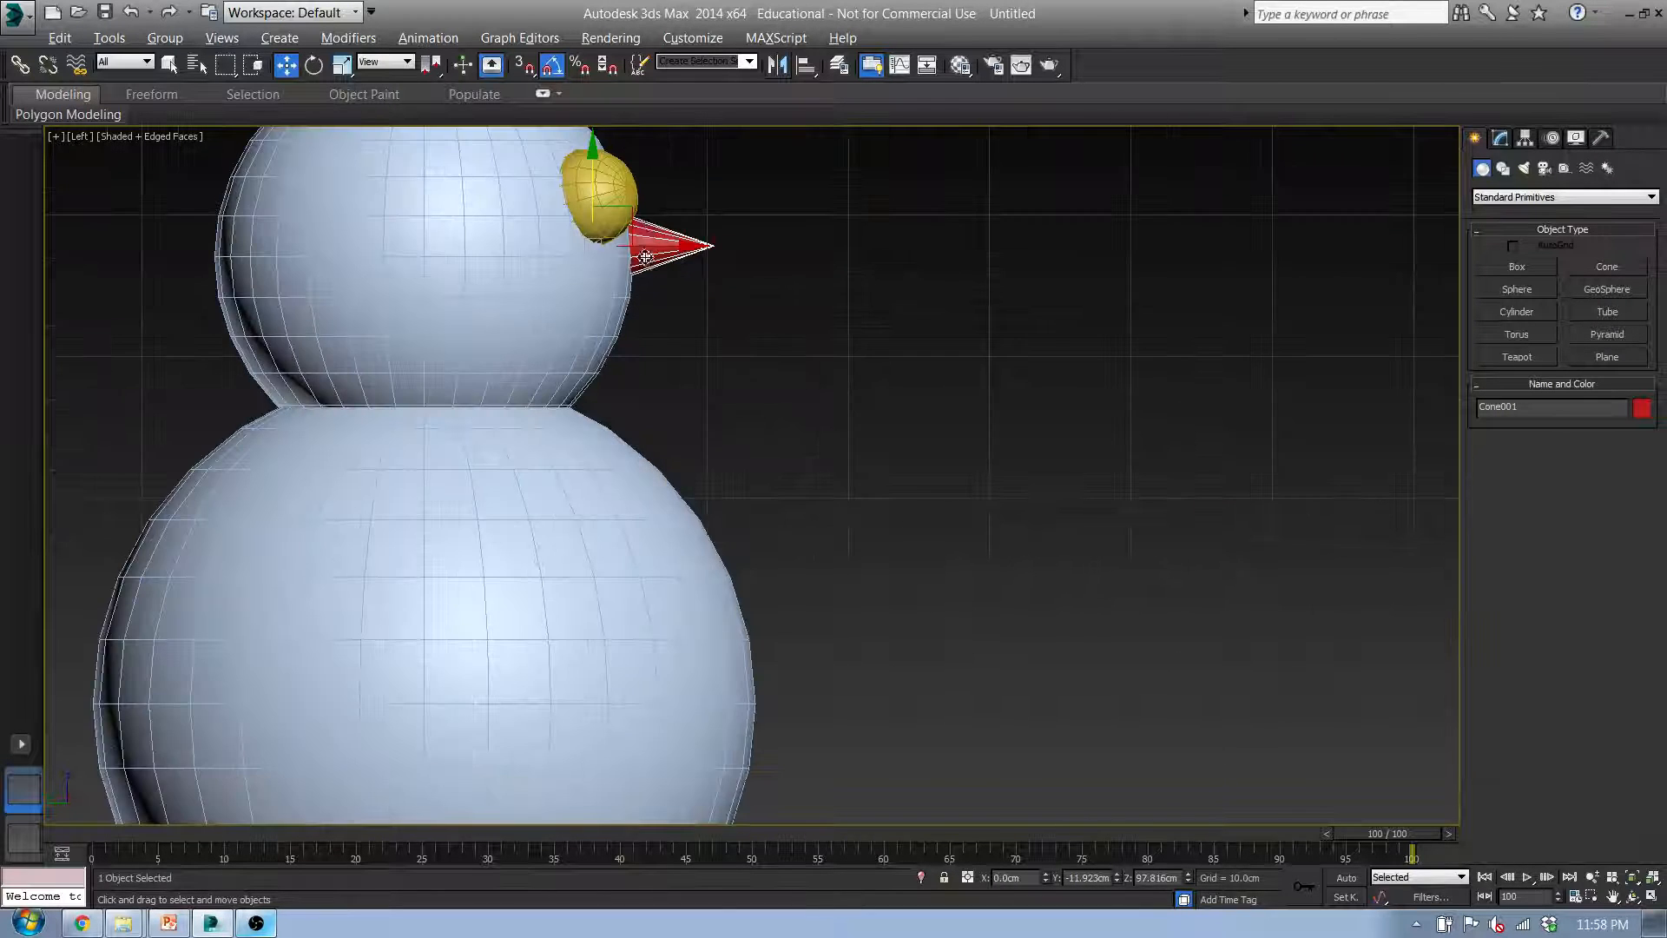
{"action": "key", "text": "r"}
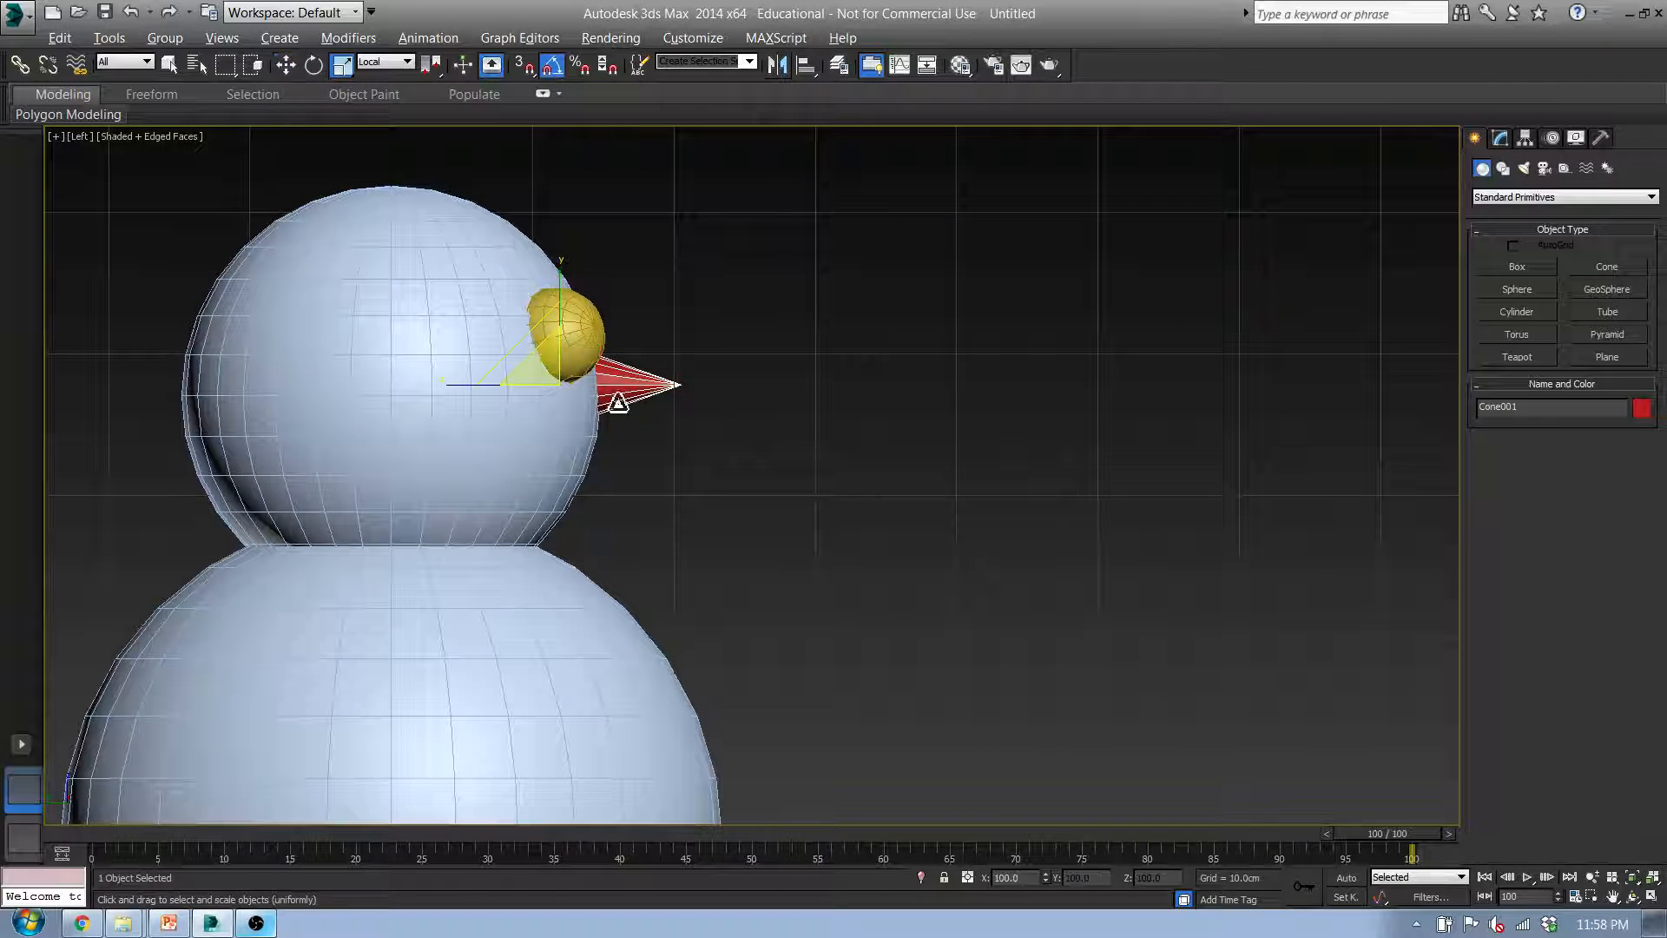
{"action": "left_click_drag", "start_coordinate": [451, 387], "coordinate": [433, 392]}
{"action": "key", "text": "w"}
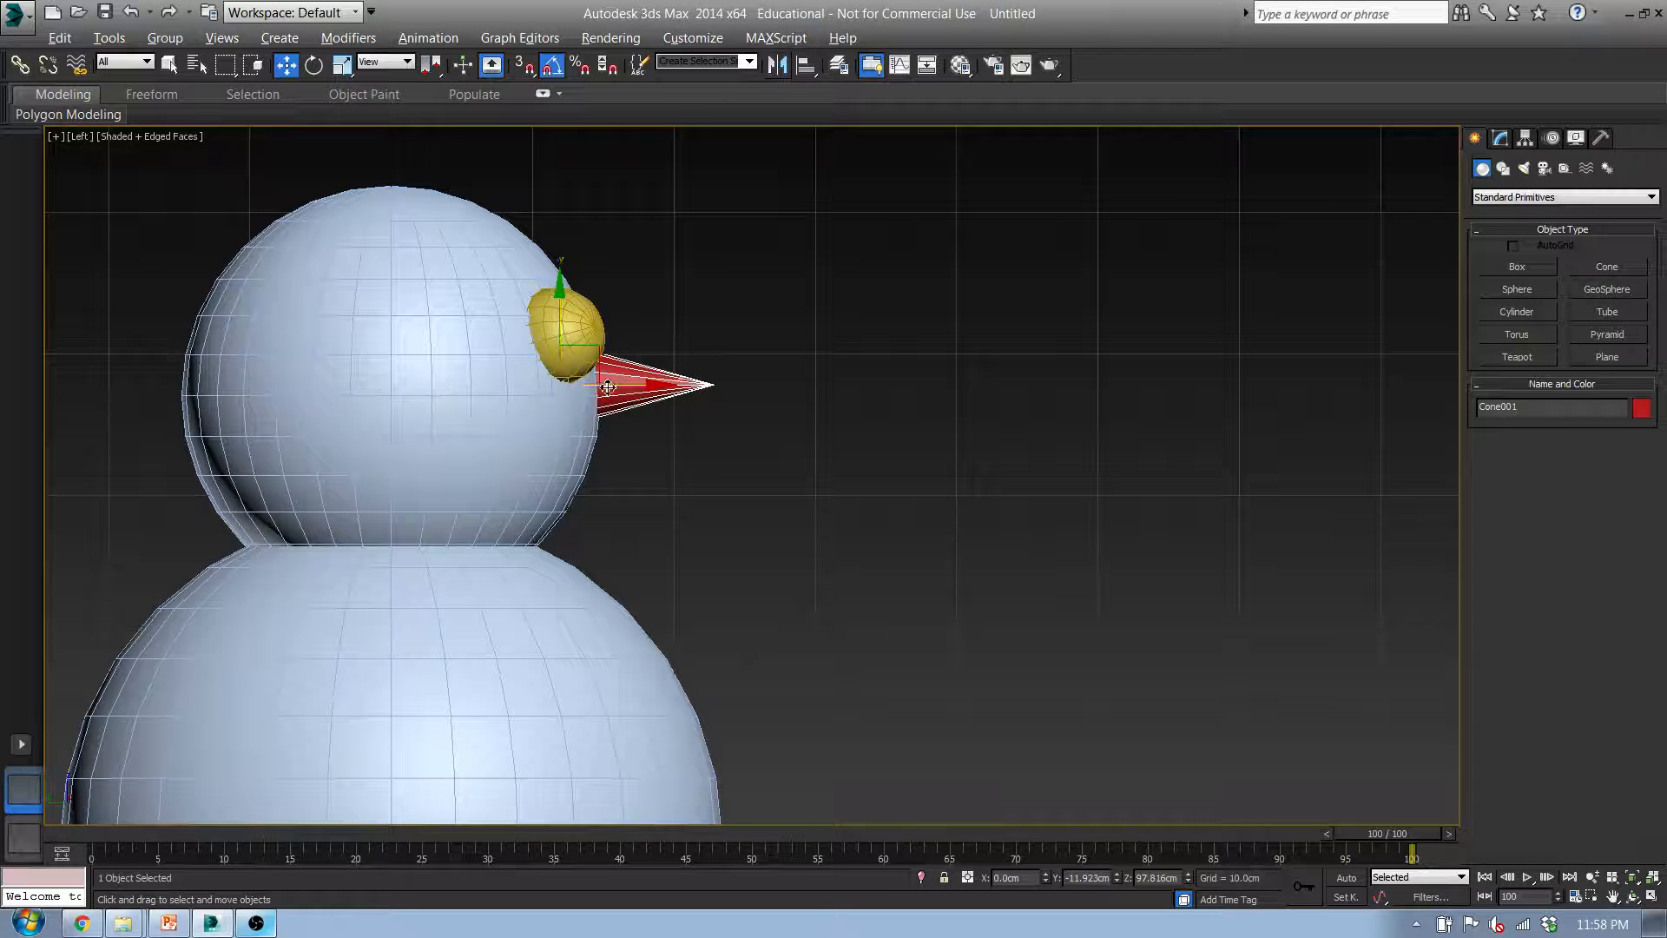
{"action": "left_click_drag", "start_coordinate": [622, 390], "coordinate": [642, 390]}
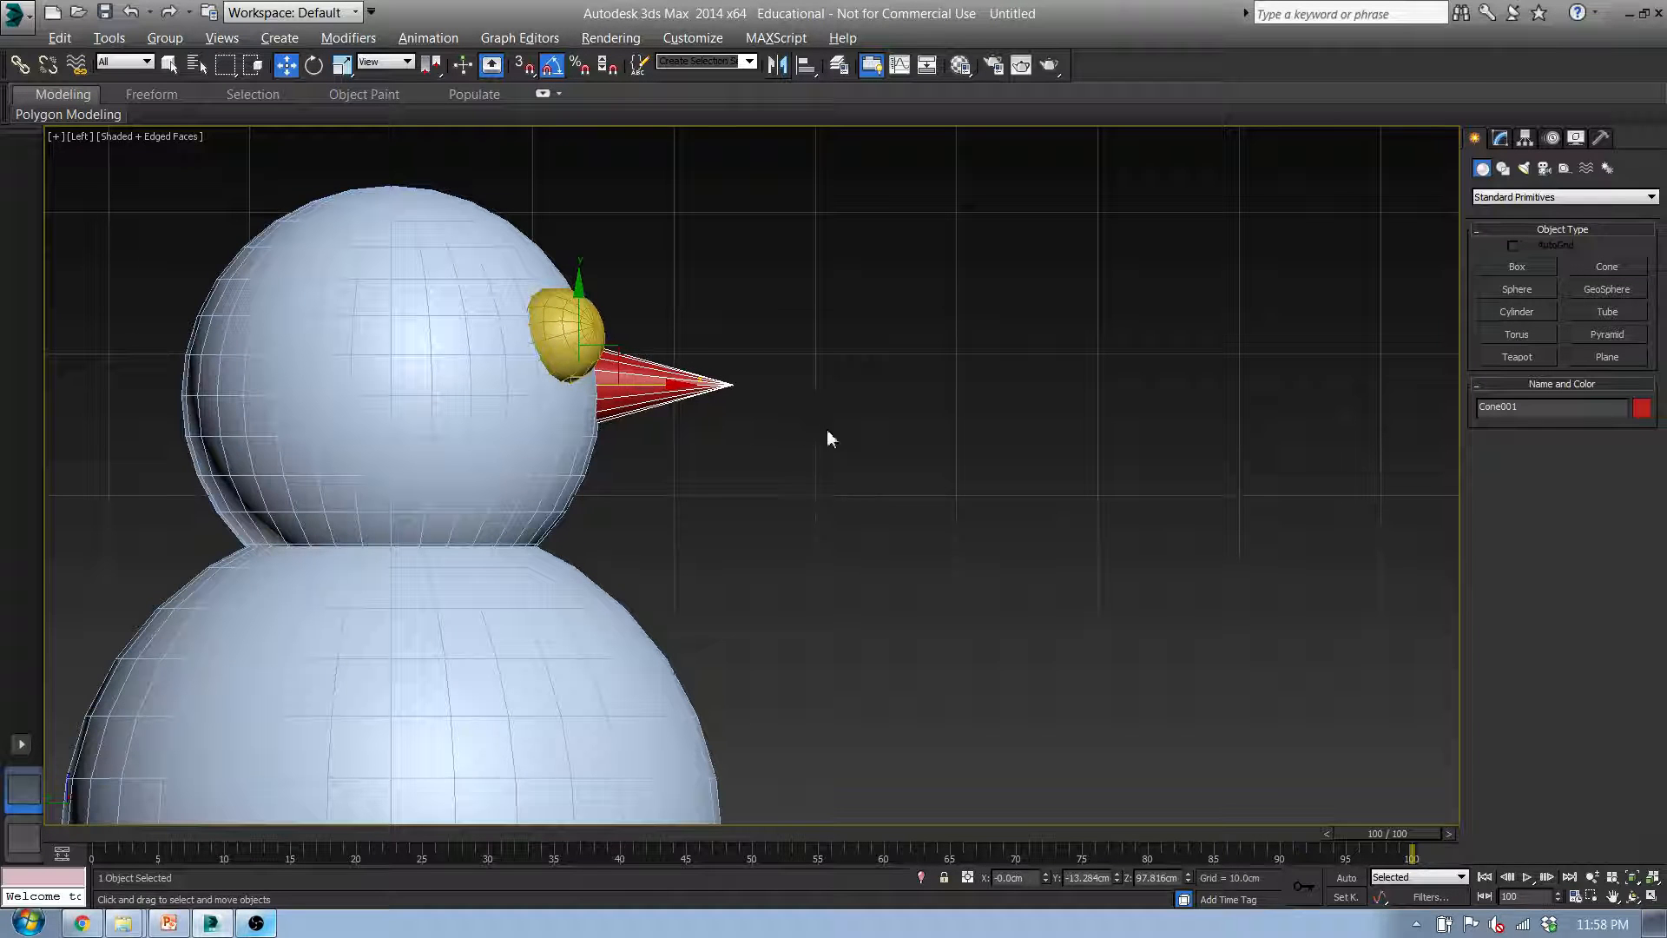
Deselect the cone and examine the nose and eyes on the snowman from several angles in the Perspective view
{"action": "middle_click_drag", "start_coordinate": [826, 439], "coordinate": [824, 377], "text": "alt"}
{"action": "scroll", "coordinate": [729, 439], "scroll_direction": "down", "scroll_amount": 3}
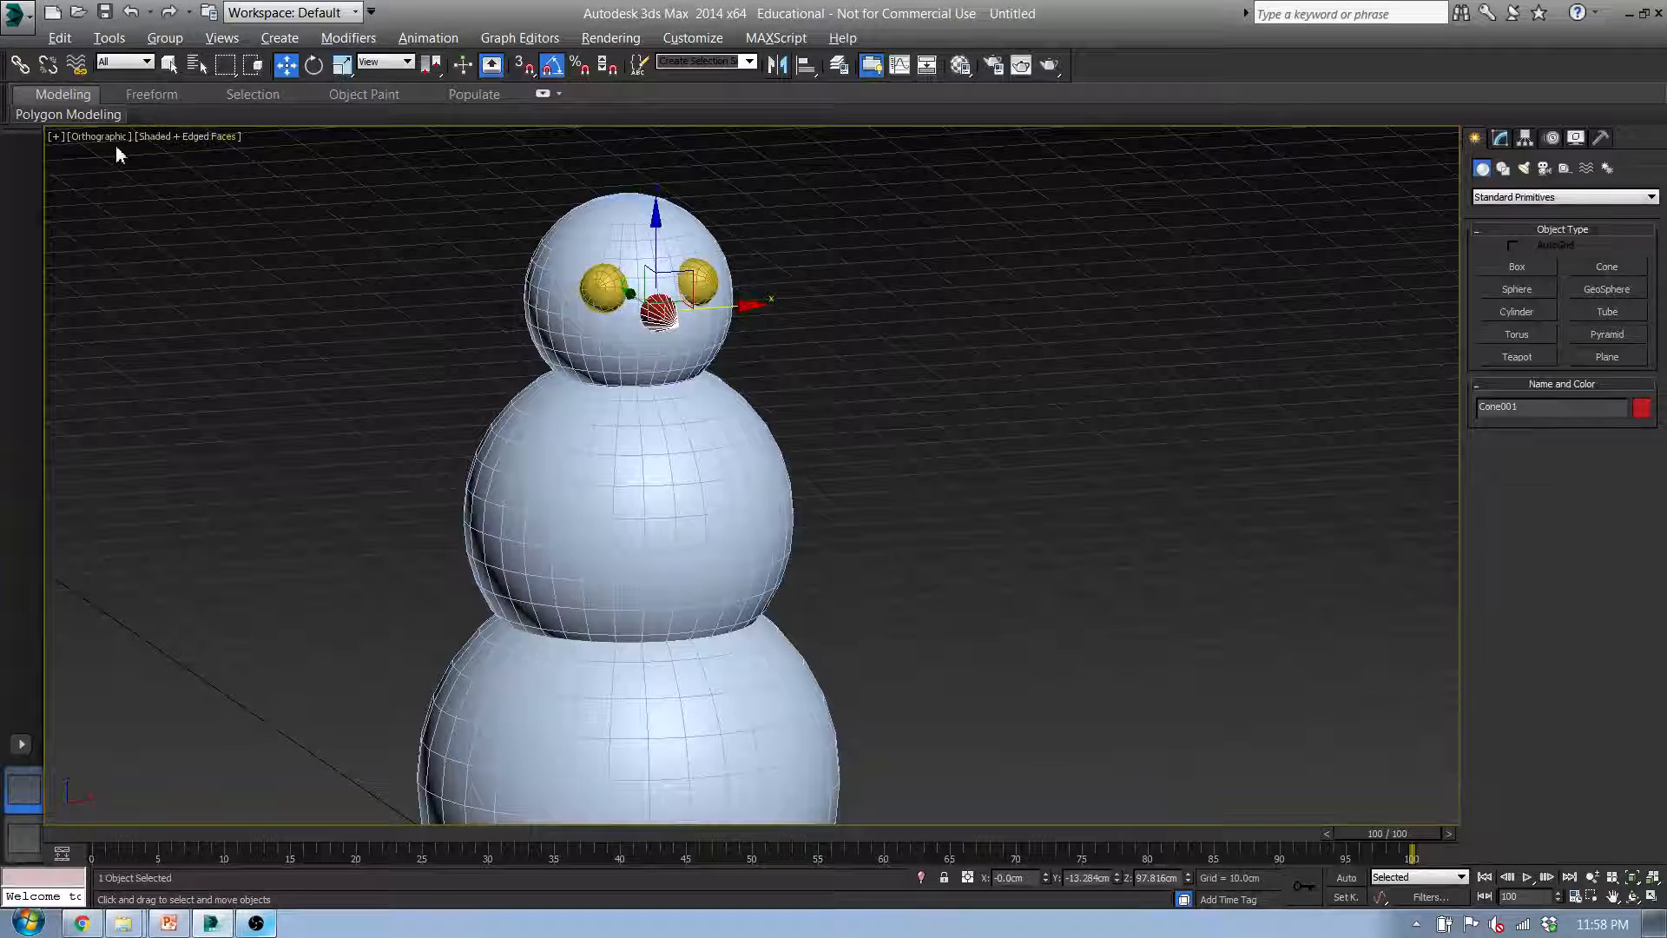
{"action": "key", "text": "p"}
{"action": "middle_click_drag", "start_coordinate": [121, 243], "coordinate": [179, 354]}
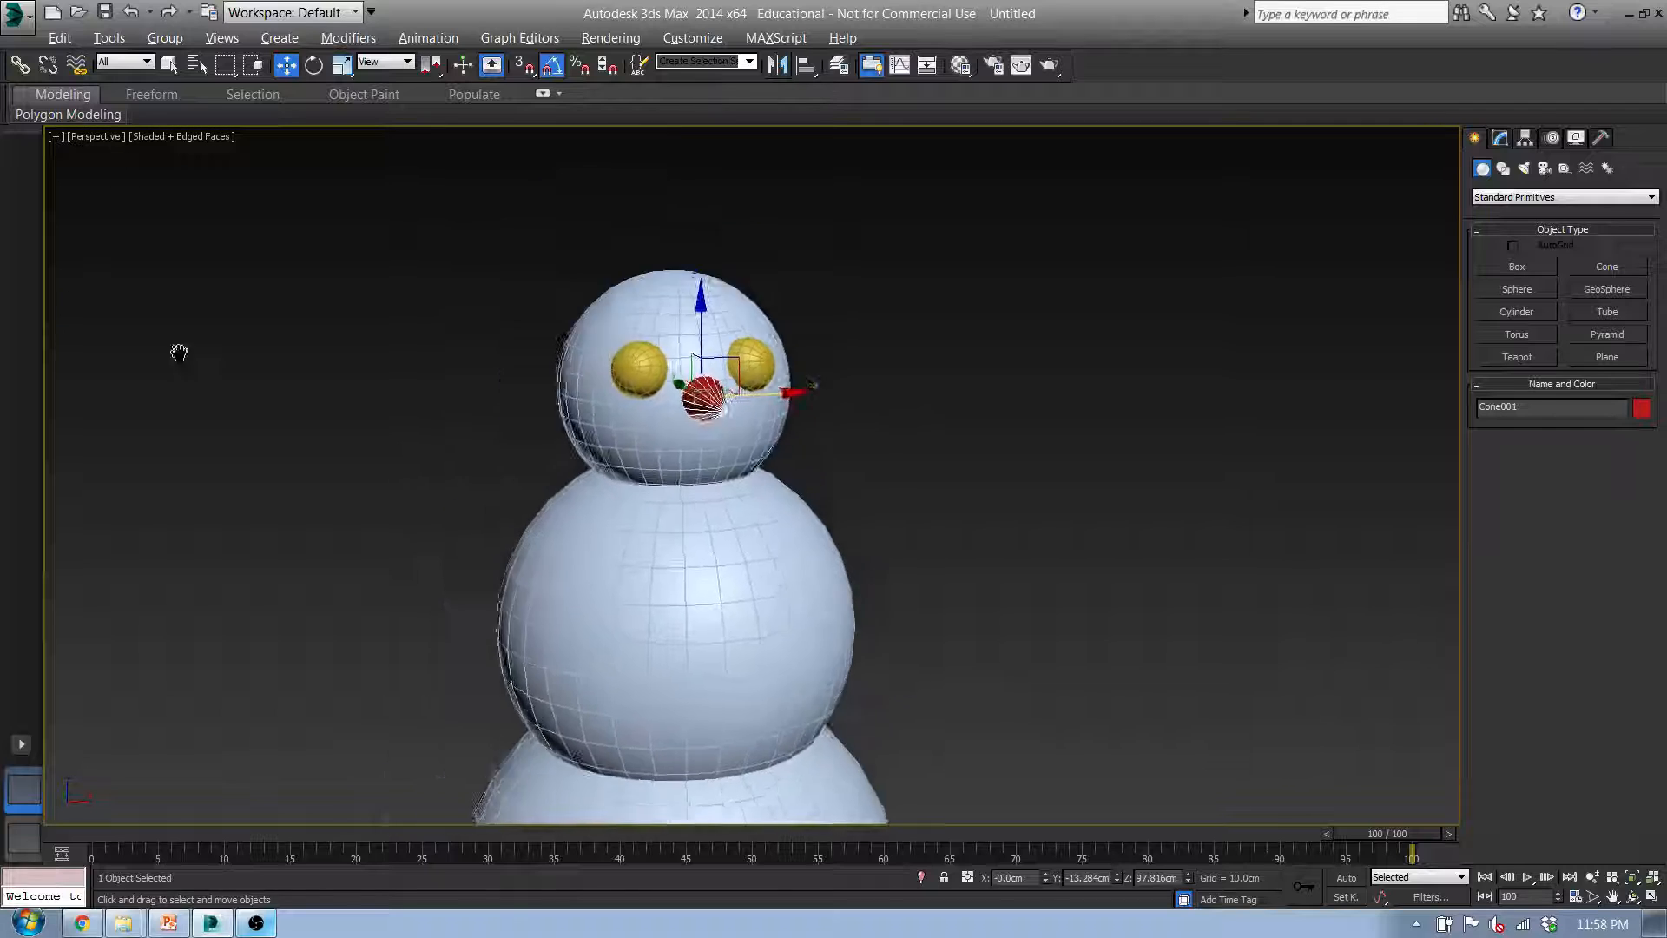
{"action": "scroll", "coordinate": [199, 355], "scroll_direction": "down", "scroll_amount": 3}
{"action": "middle_click_drag", "start_coordinate": [283, 357], "coordinate": [514, 457], "text": "alt"}
{"action": "left_click", "coordinate": [953, 470]}
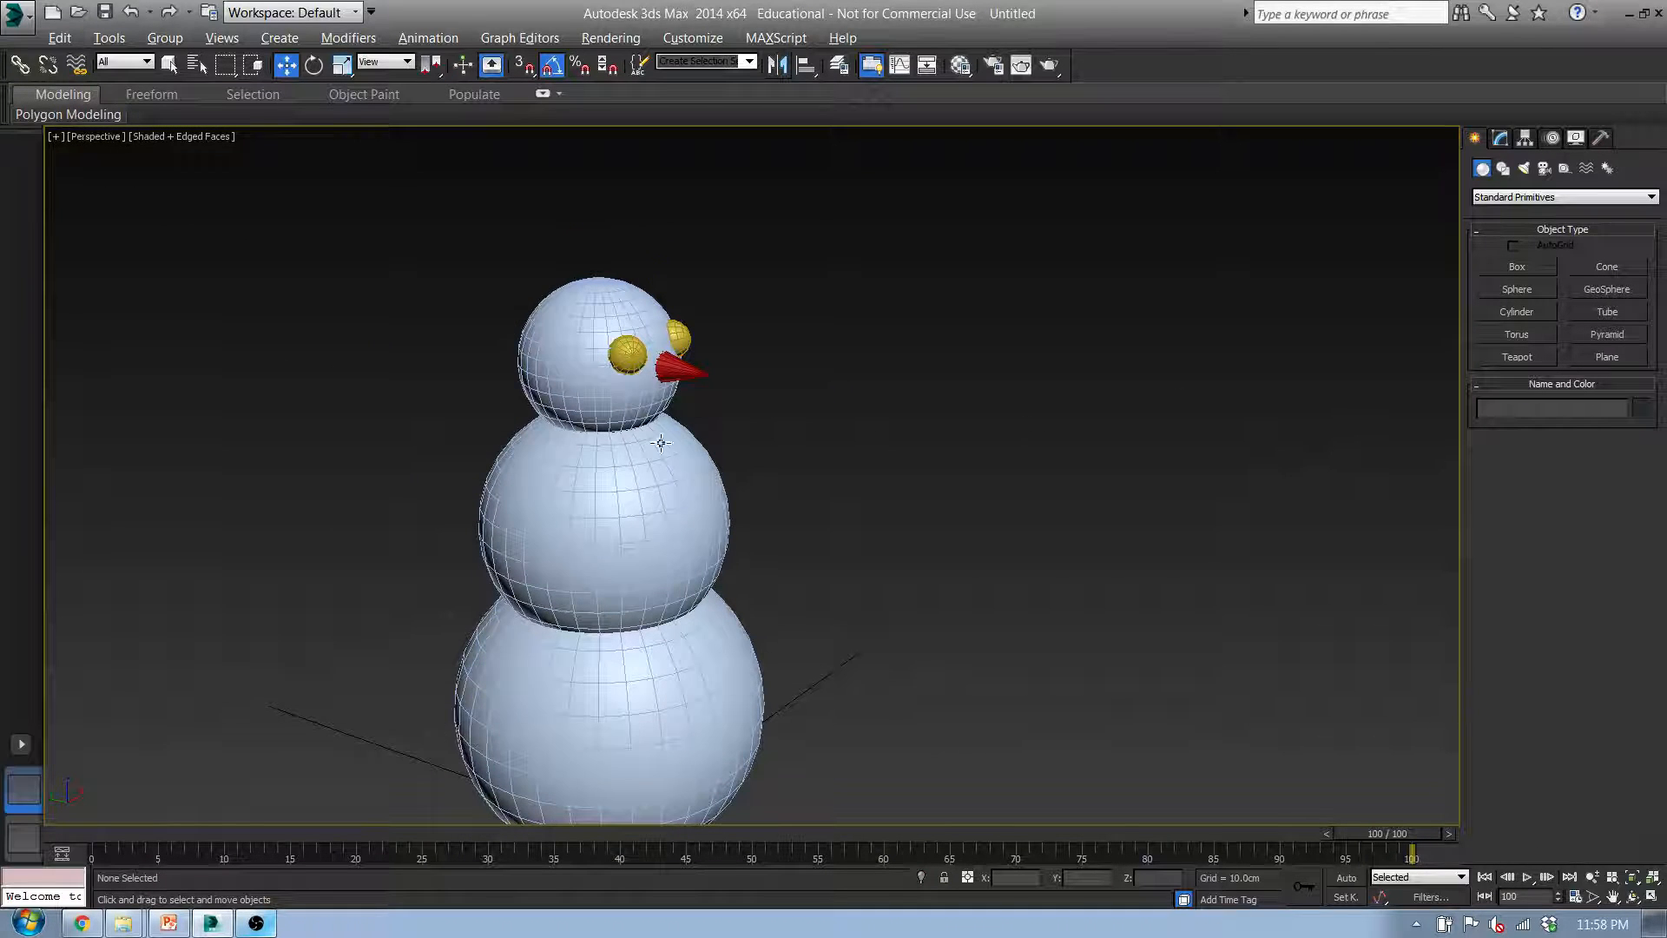
{"action": "middle_click_drag", "start_coordinate": [661, 443], "coordinate": [706, 431]}
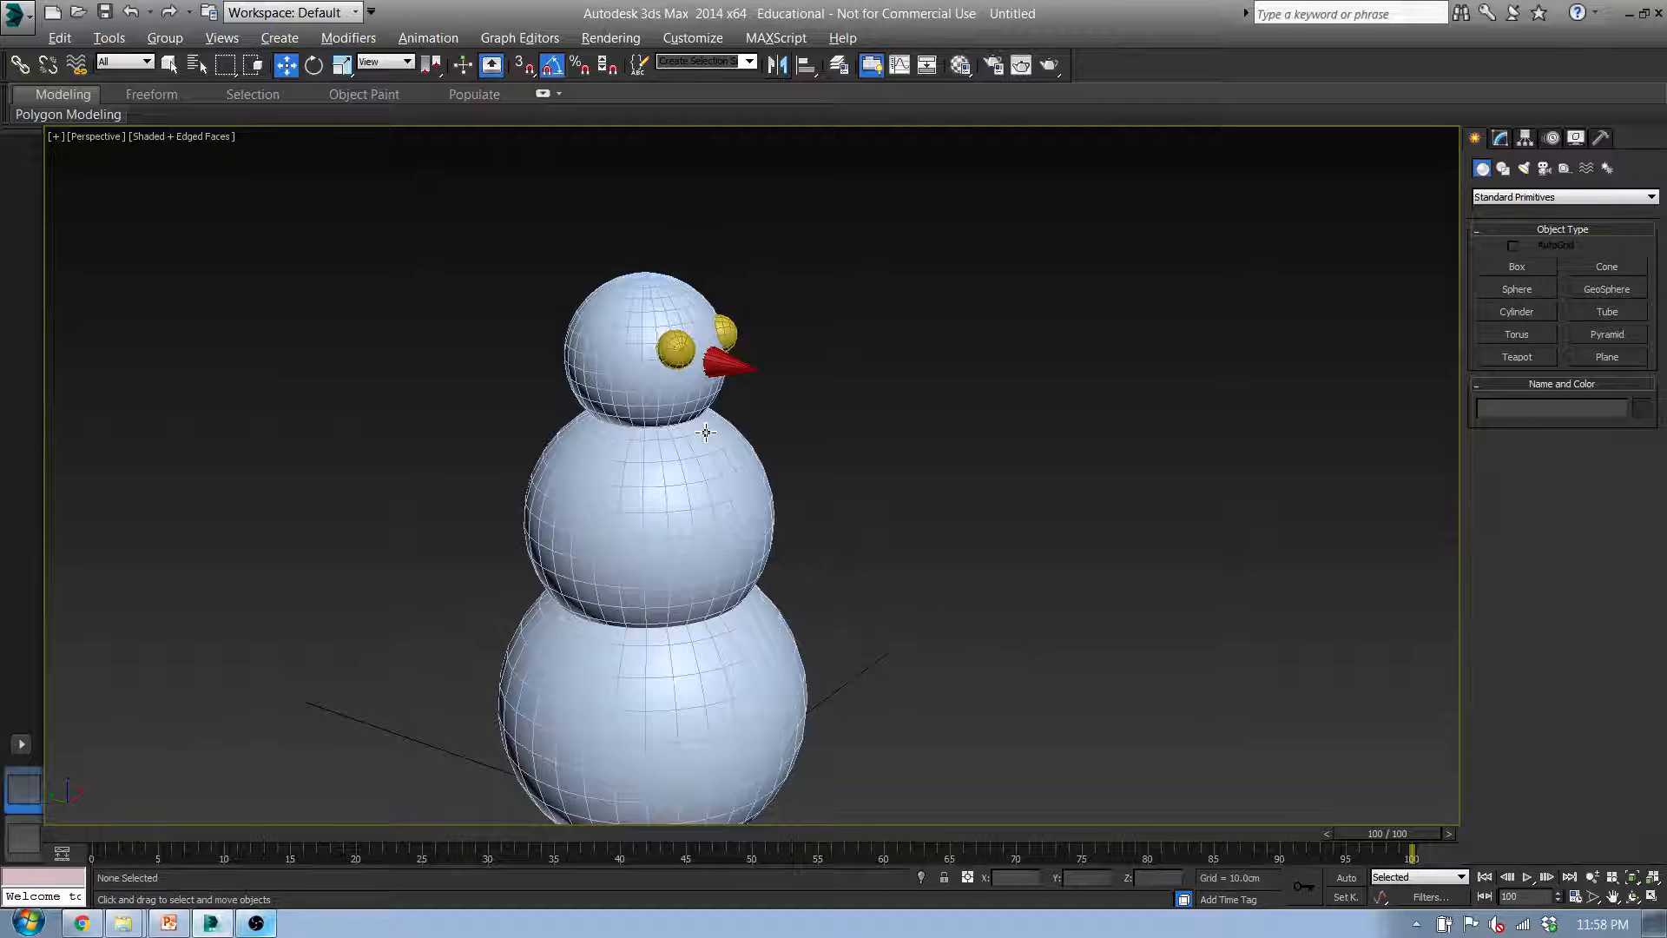
Create a cylinder beside the snowman in the Top view, with radius about 20.65 cm and height about 18.07 cm
{"action": "key", "text": "t"}
{"action": "middle_click_drag", "start_coordinate": [754, 366], "coordinate": [619, 439]}
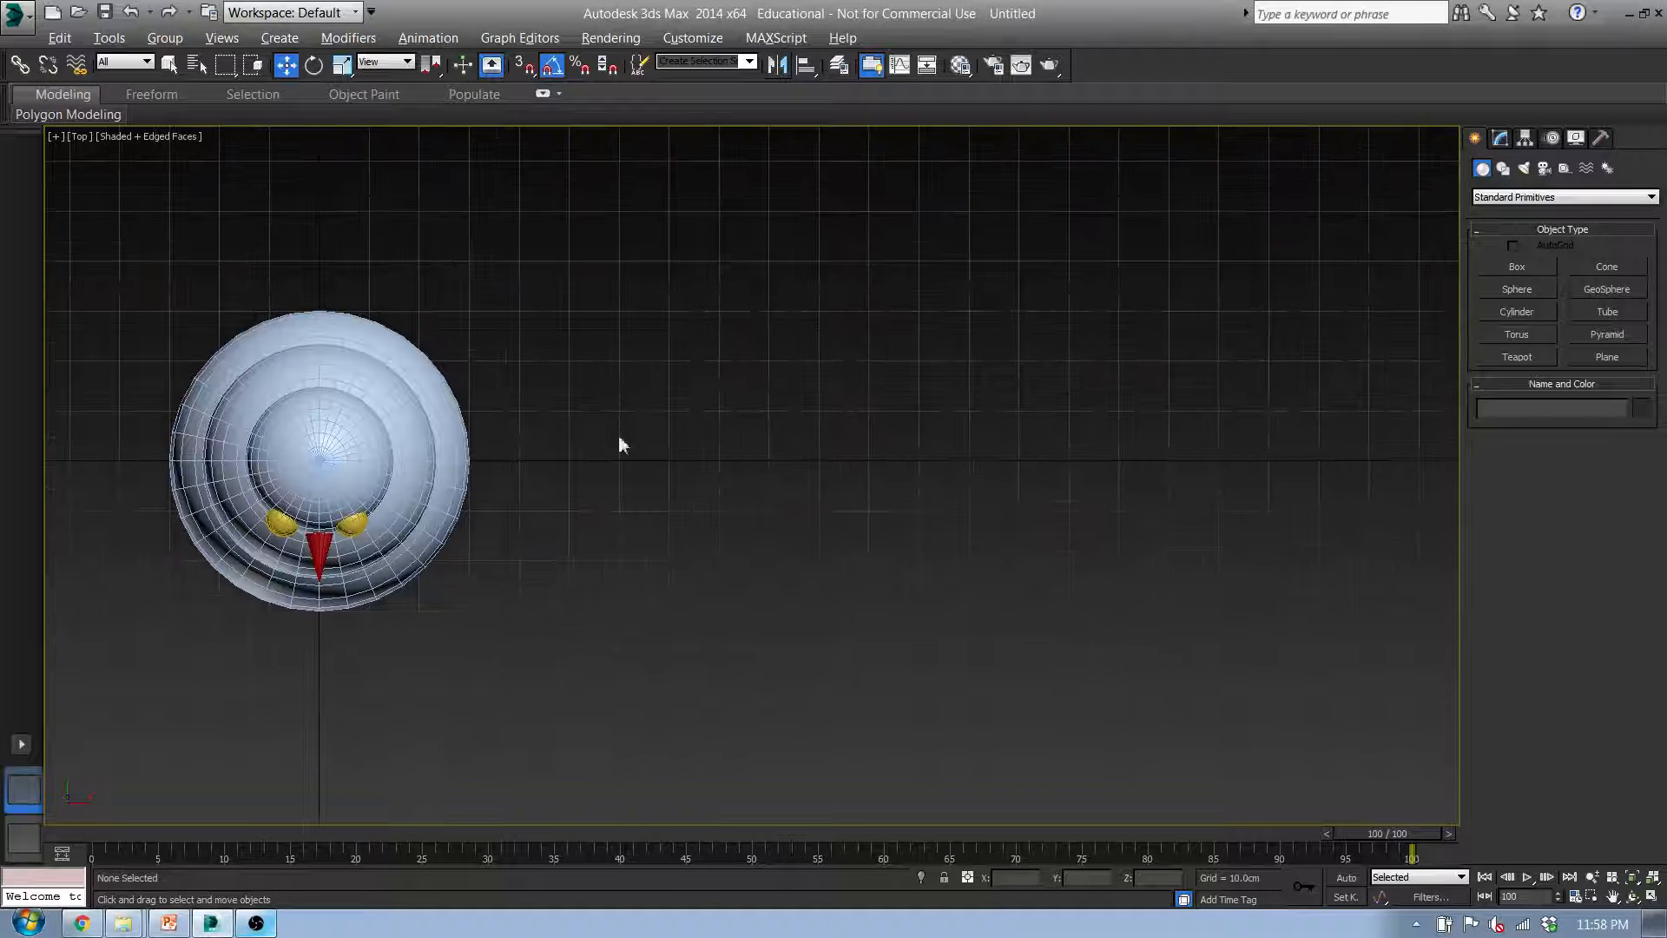
{"action": "left_click", "coordinate": [1517, 312]}
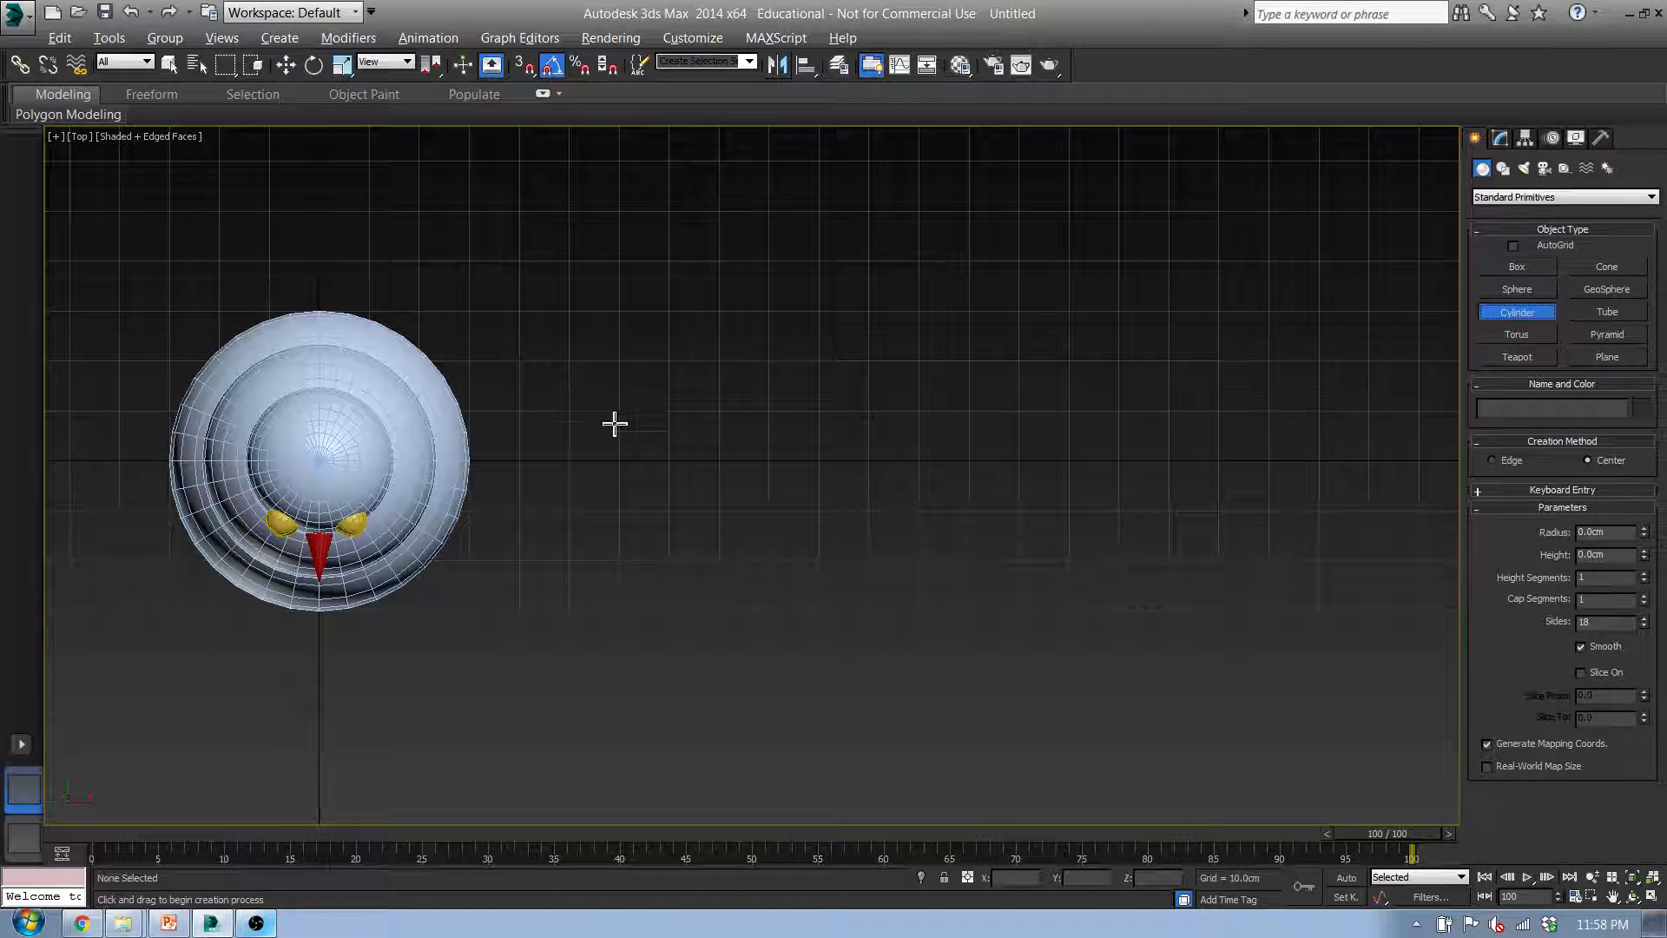
{"action": "left_click_drag", "start_coordinate": [622, 402], "coordinate": [700, 477]}
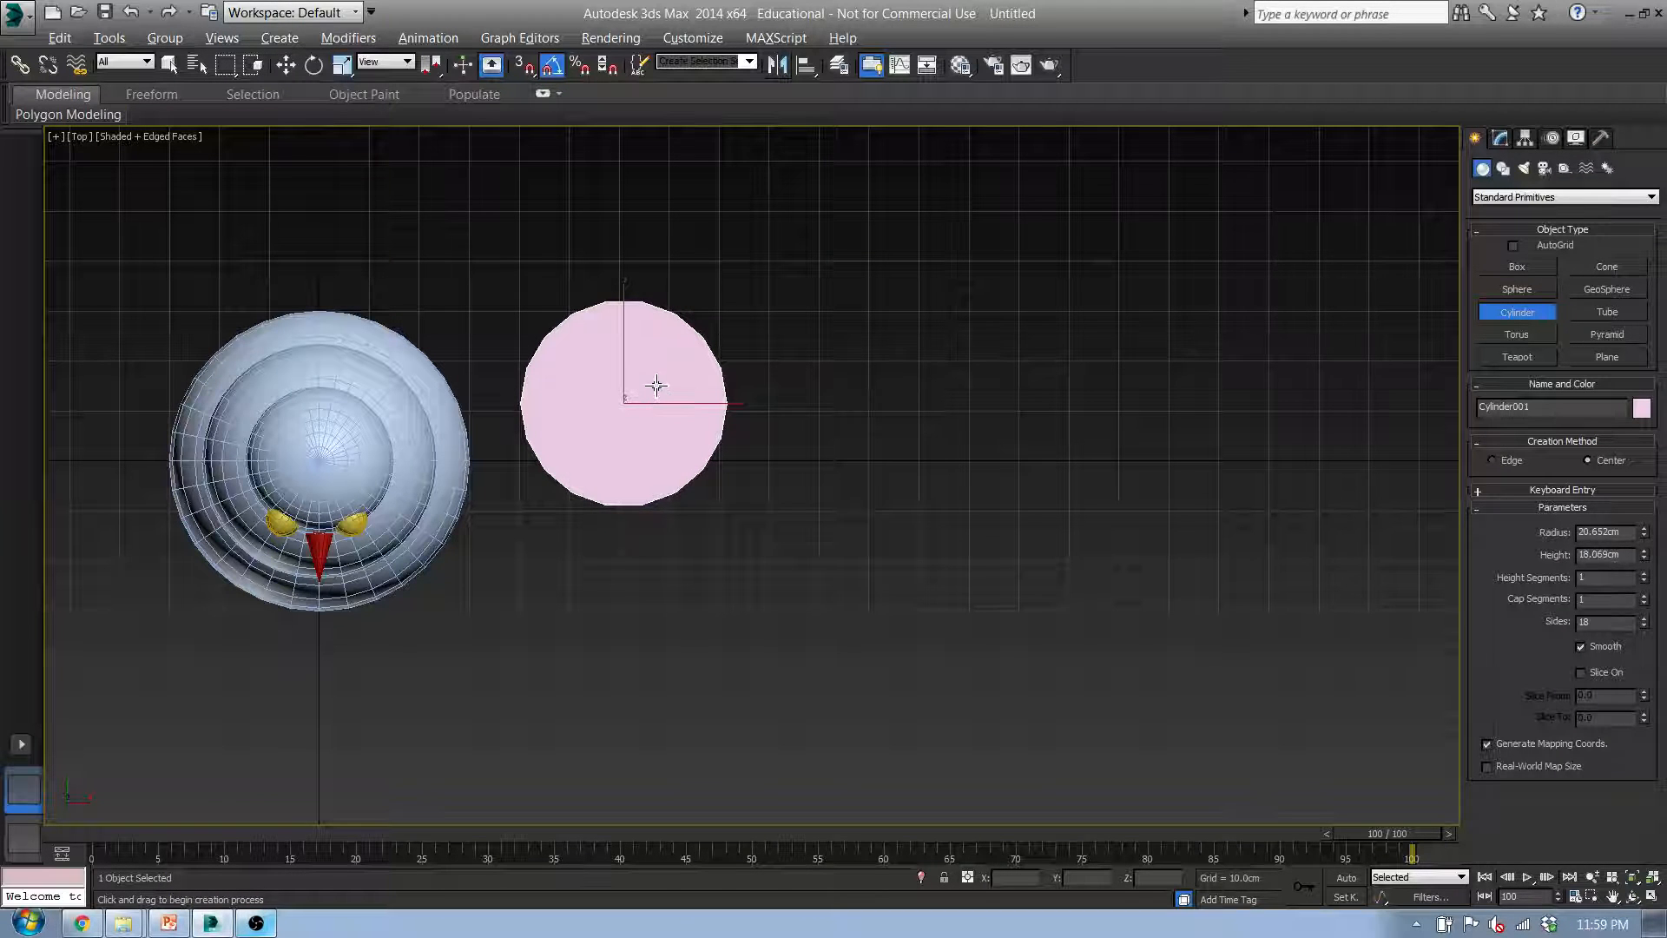
Try 5 height segments on the cylinder and reset the count to 1
{"action": "middle_click_drag", "start_coordinate": [737, 409], "coordinate": [782, 436]}
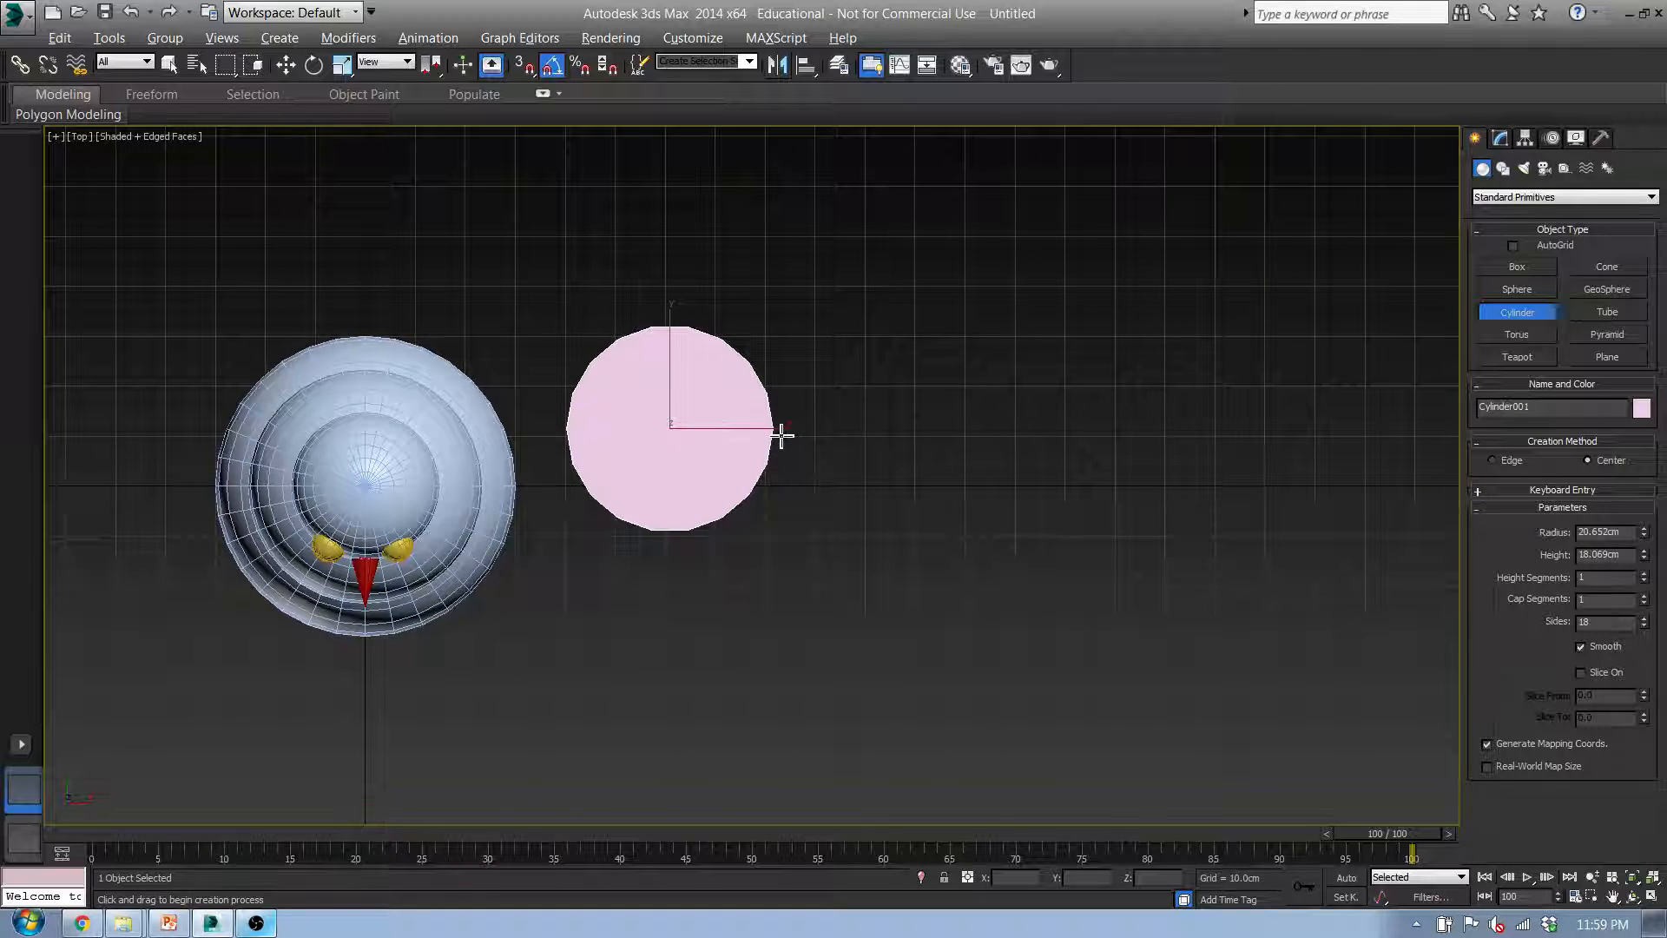
{"action": "key", "text": "f"}
{"action": "scroll", "coordinate": [856, 428], "scroll_direction": "down", "scroll_amount": 10}
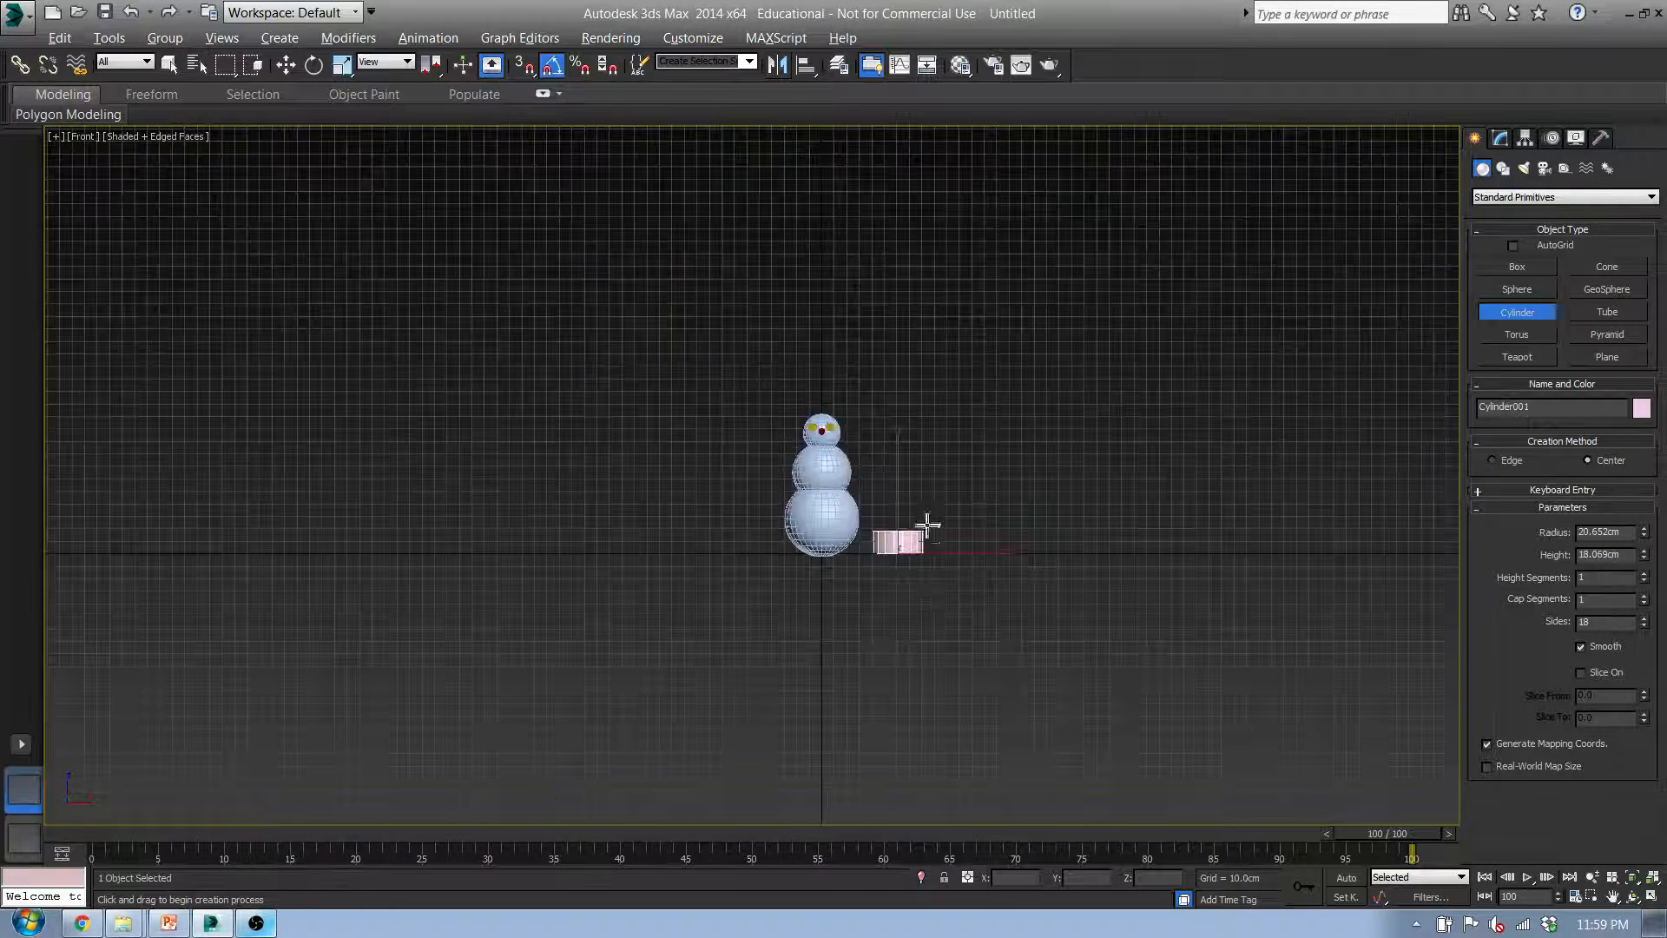
{"action": "scroll", "coordinate": [911, 559], "scroll_direction": "up", "scroll_amount": 8}
{"action": "middle_click_drag", "start_coordinate": [851, 521], "coordinate": [791, 626]}
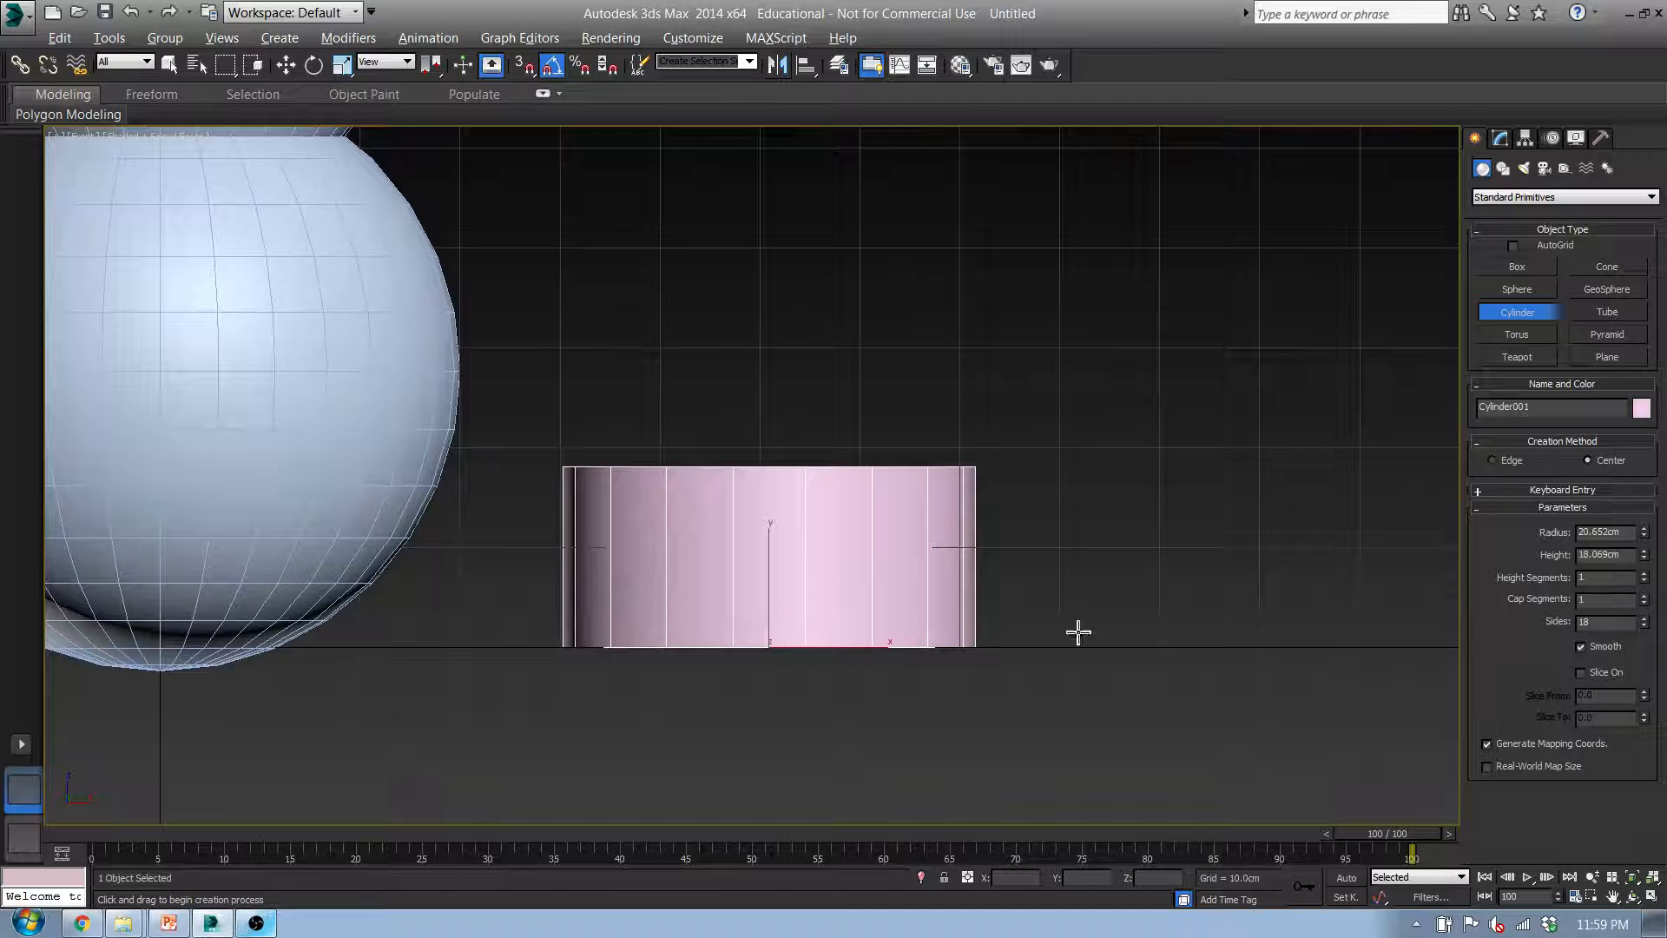
{"action": "left_click_drag", "start_coordinate": [1604, 580], "coordinate": [1472, 576]}
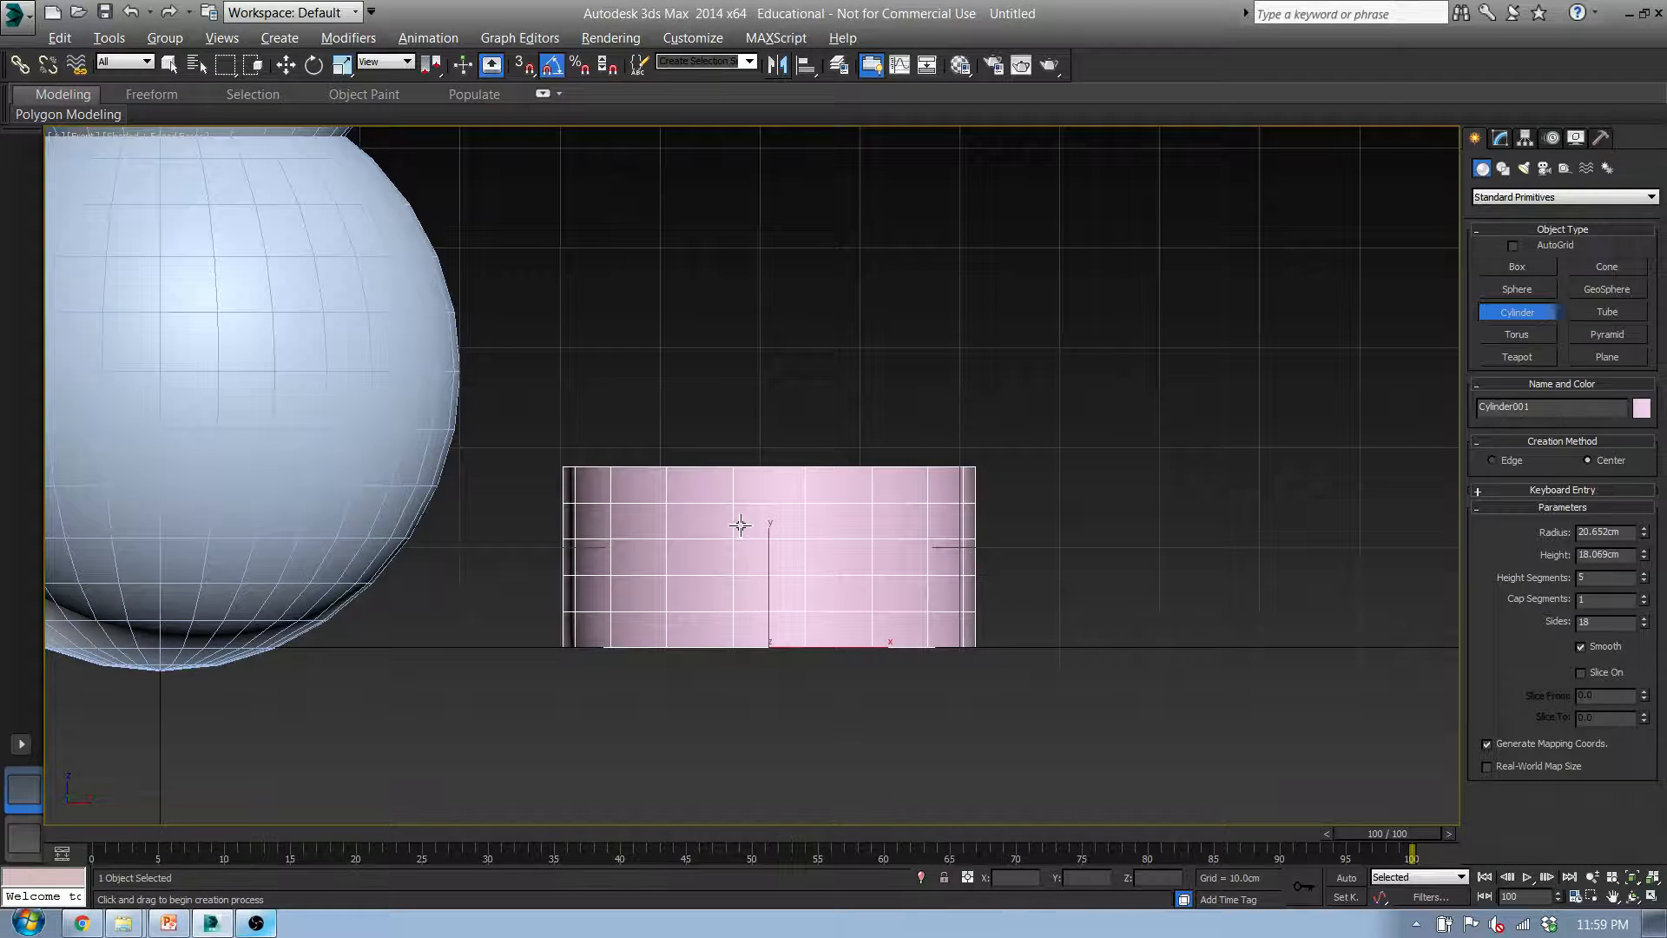
{"action": "middle_click_drag", "start_coordinate": [647, 527], "coordinate": [610, 539], "text": "alt"}
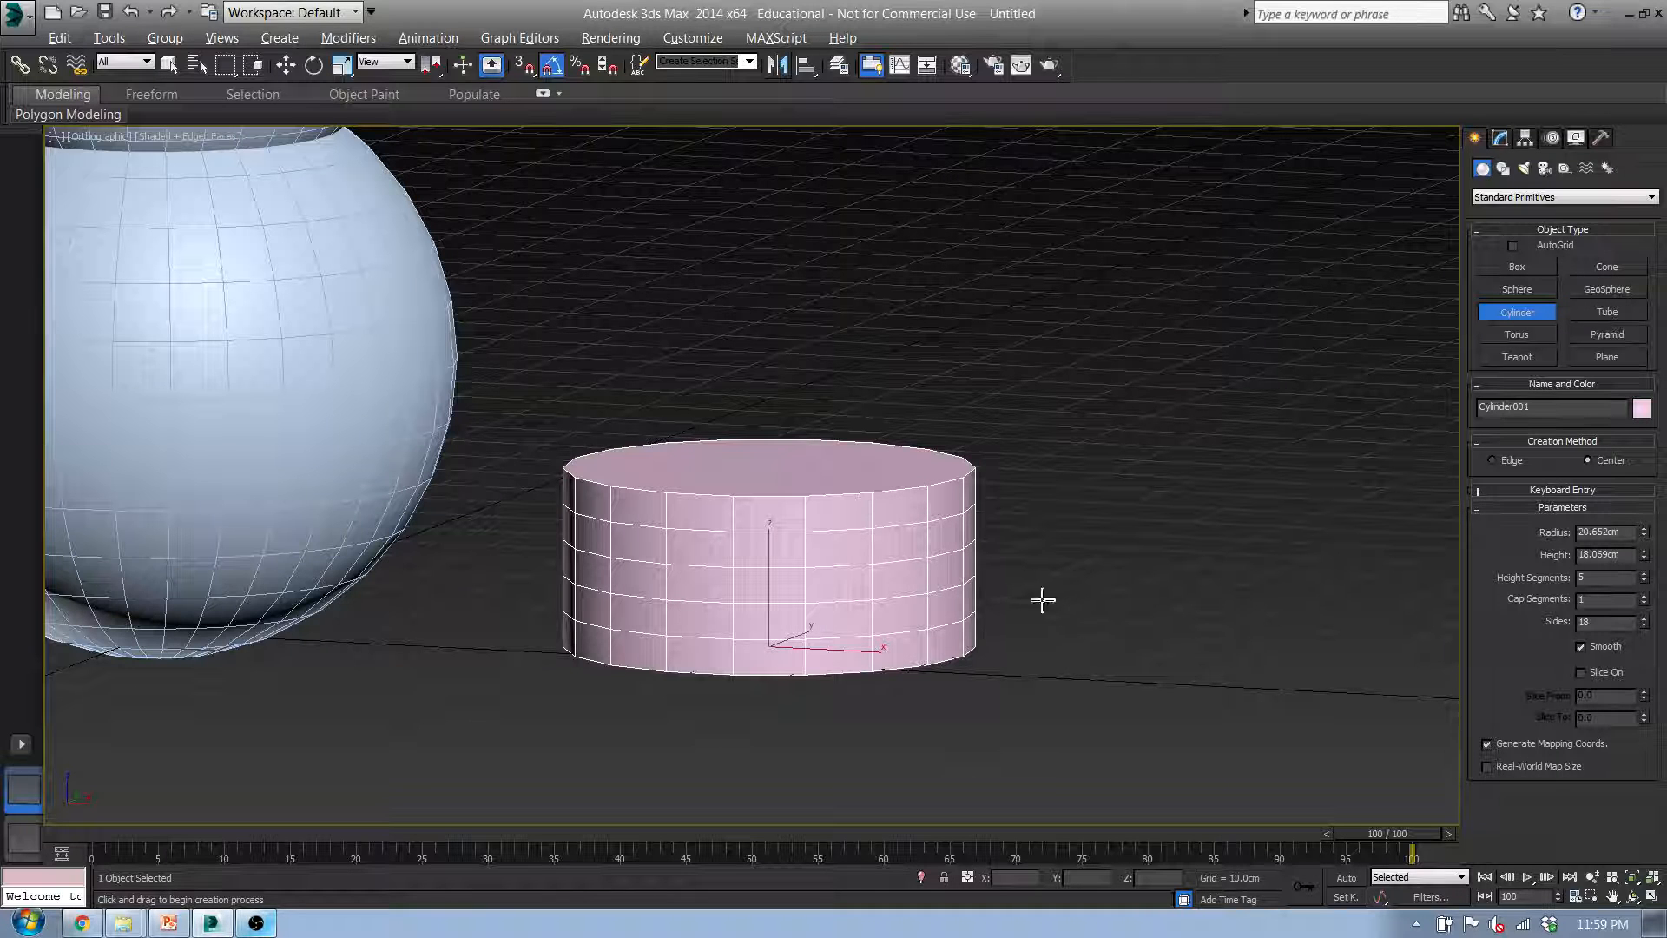
{"action": "right_click", "coordinate": [1644, 579]}
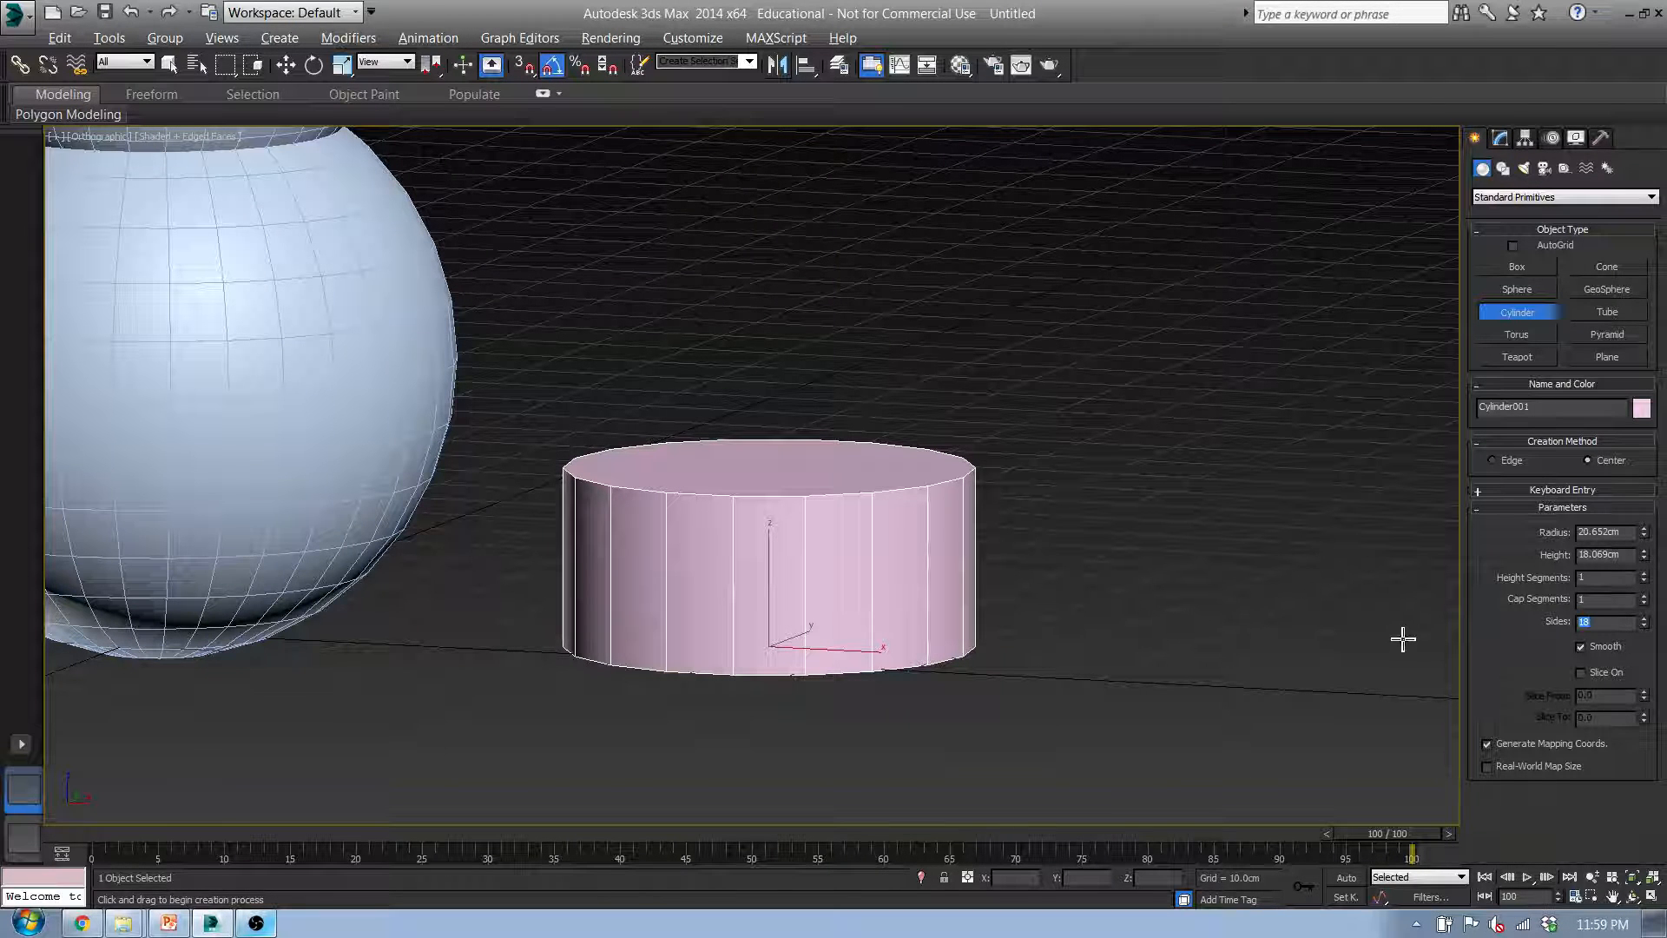
Set the cylinder's number of sides to 16
{"action": "key", "text": "Return"}
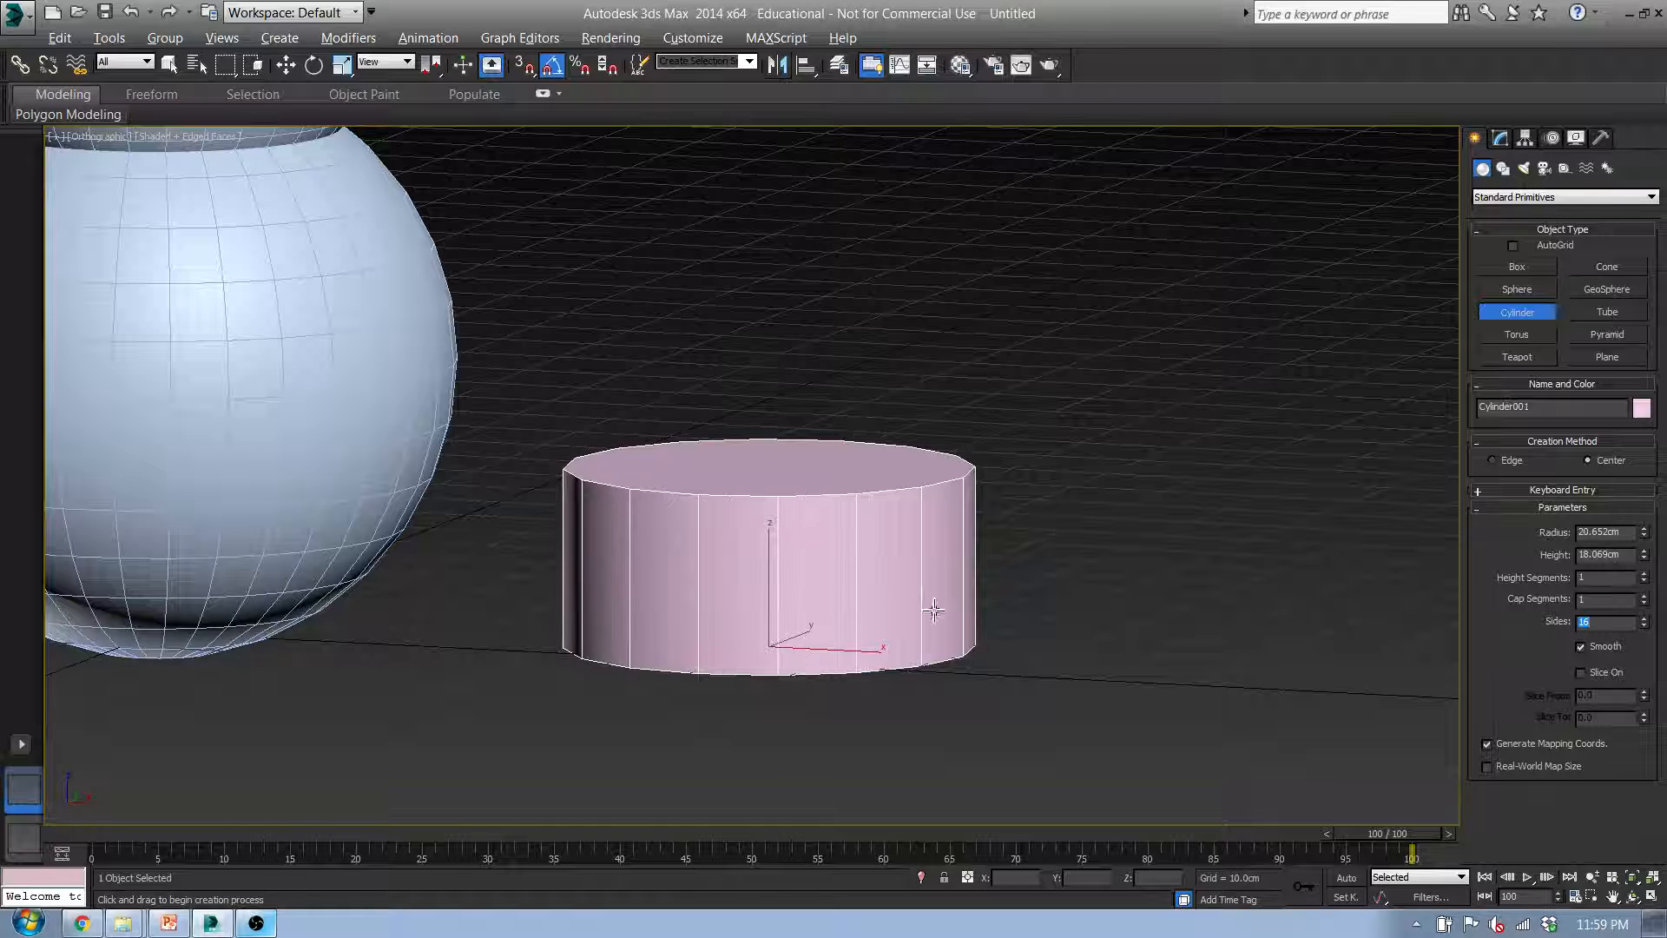
{"action": "middle_click_drag", "start_coordinate": [934, 611], "coordinate": [723, 555], "text": "alt"}
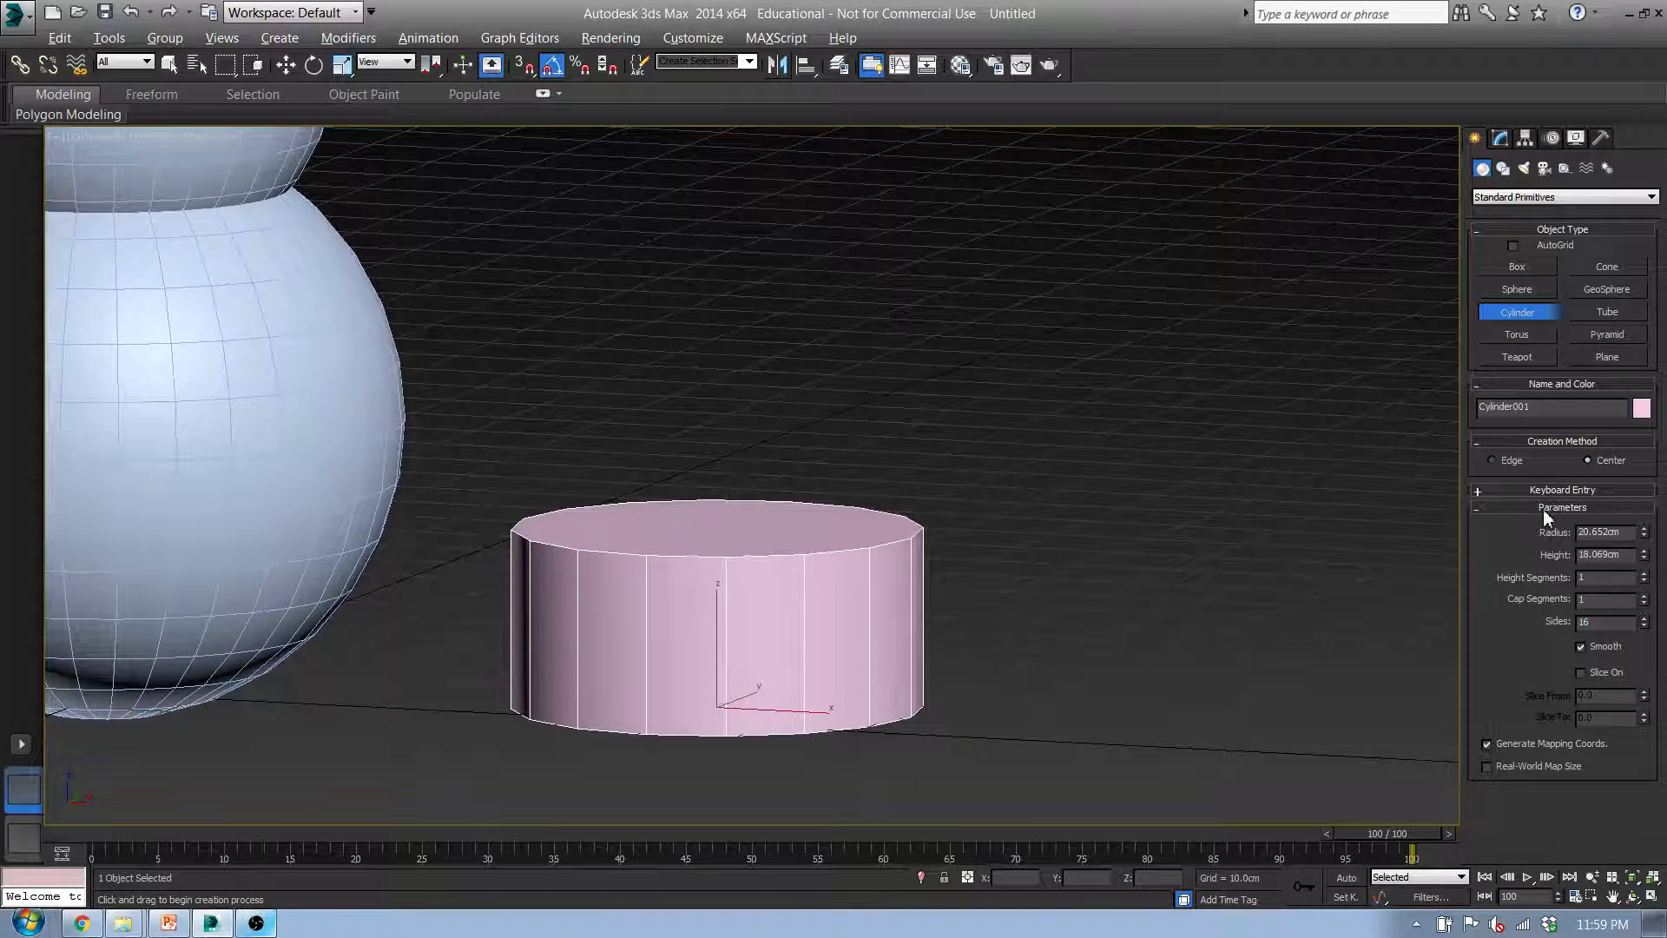
{"action": "middle_click_drag", "start_coordinate": [1176, 536], "coordinate": [1097, 549]}
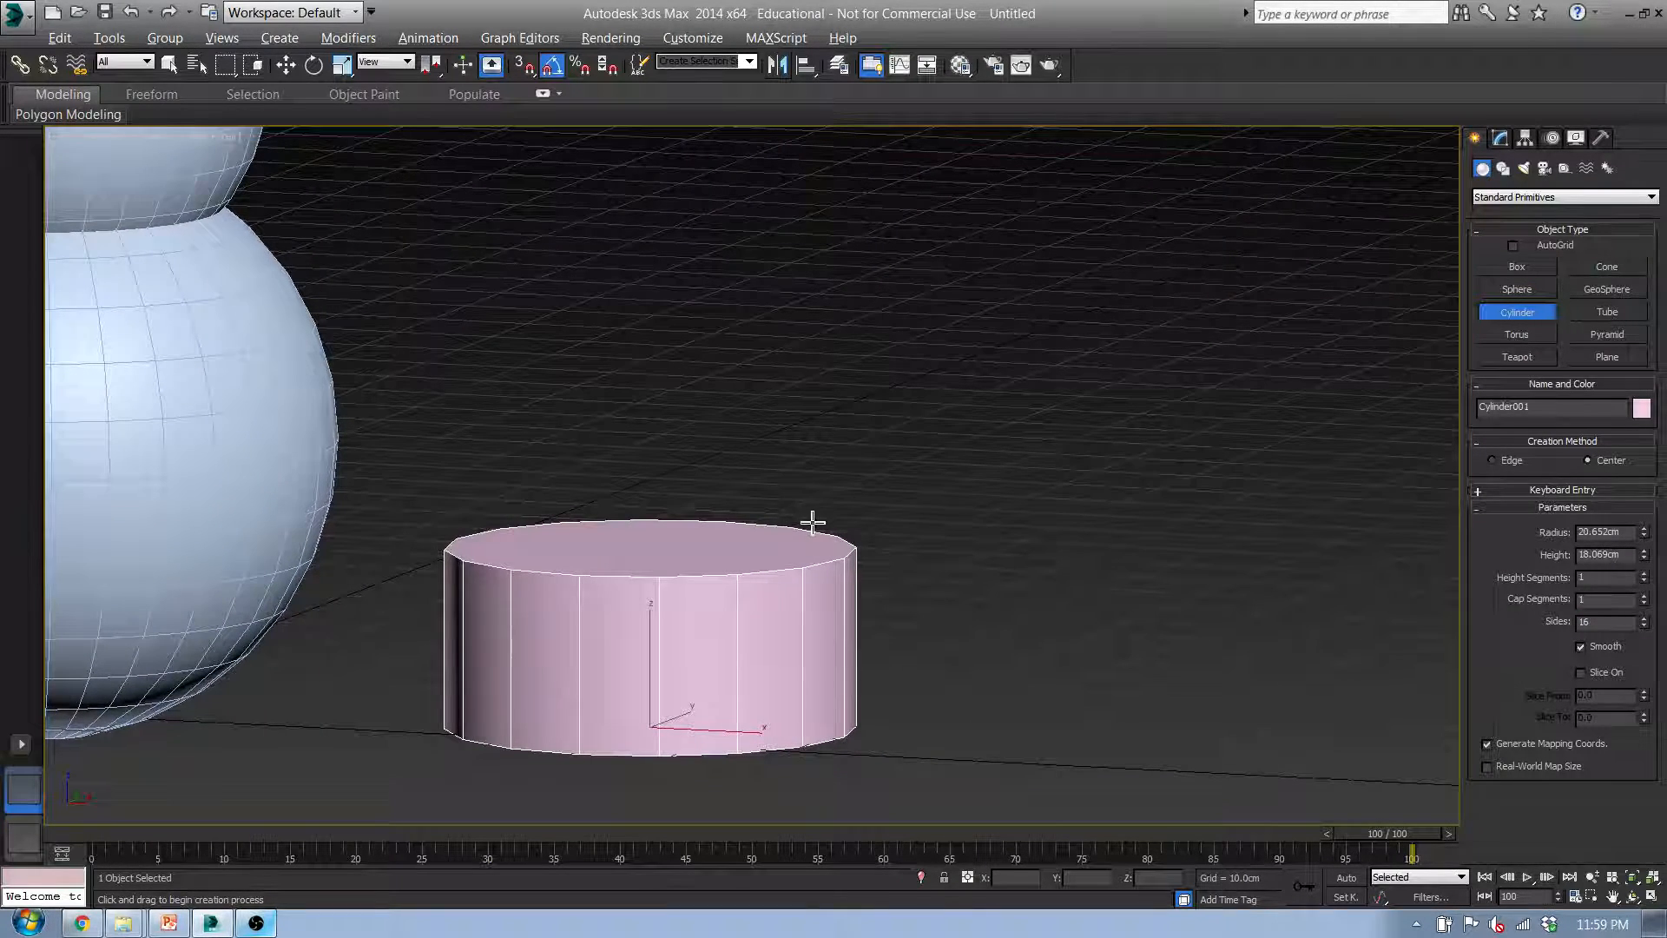
Move the cylinder onto the top of the head at Z about 110.4 cm and reset its X position to 0
{"action": "key", "text": "f"}
{"action": "scroll", "coordinate": [737, 440], "scroll_direction": "down", "scroll_amount": 5}
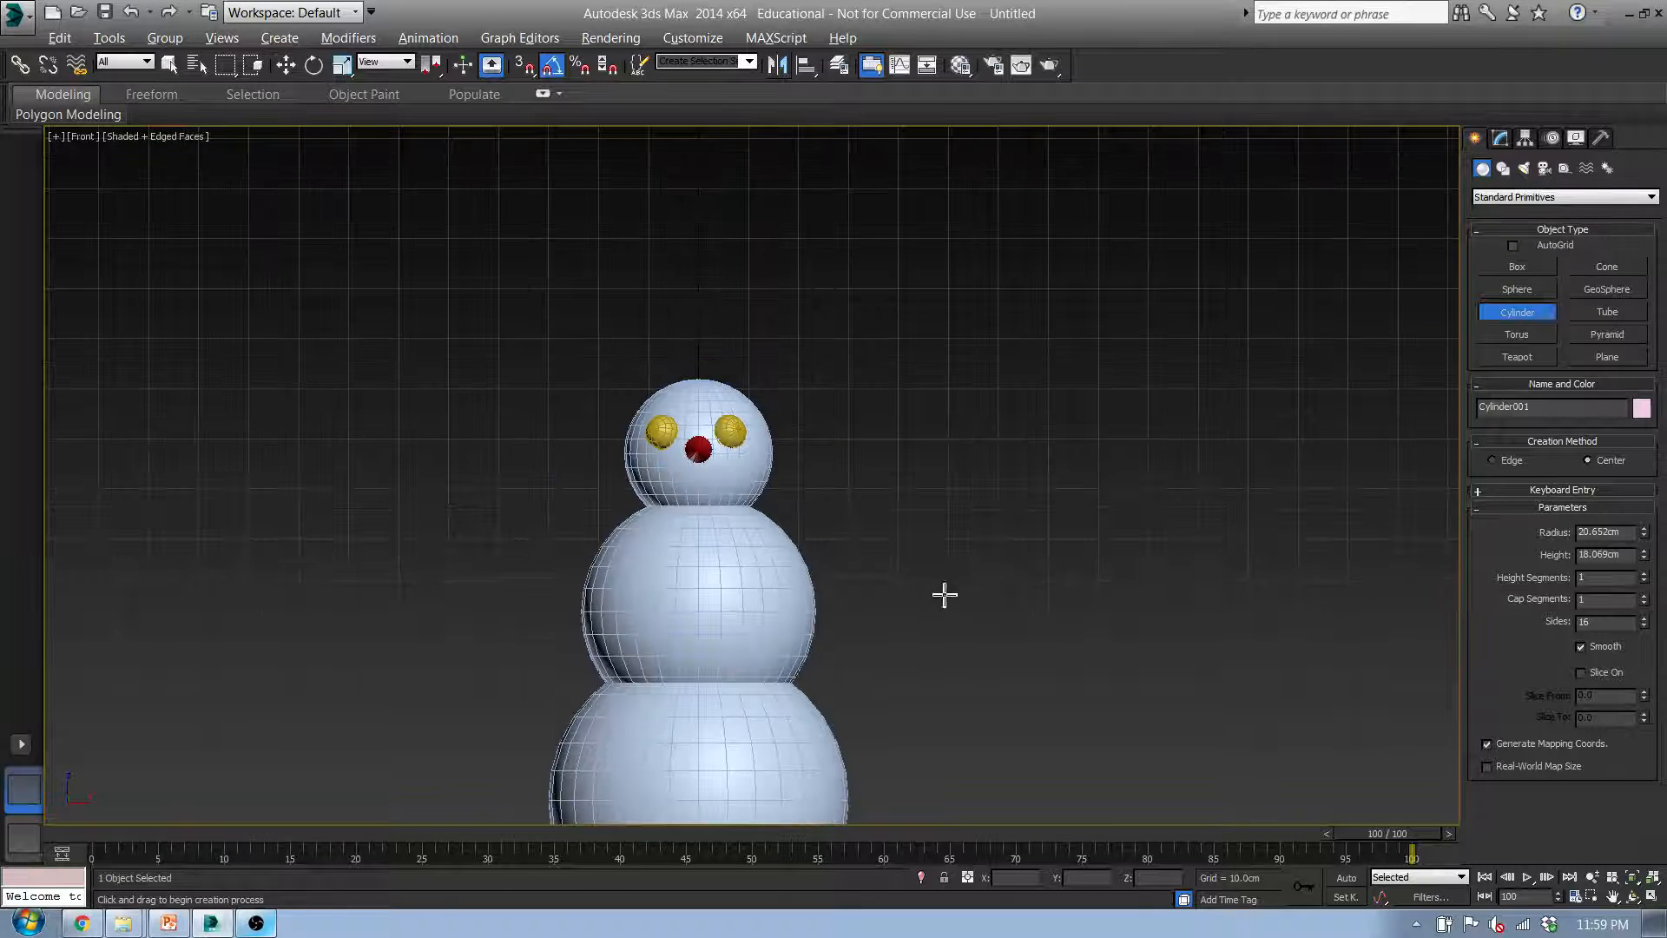
{"action": "key", "text": "w"}
{"action": "middle_click_drag", "start_coordinate": [932, 719], "coordinate": [839, 483]}
{"action": "left_click_drag", "start_coordinate": [918, 643], "coordinate": [908, 183]}
{"action": "middle_click_drag", "start_coordinate": [907, 182], "coordinate": [874, 491]}
{"action": "left_click_drag", "start_coordinate": [894, 464], "coordinate": [646, 445]}
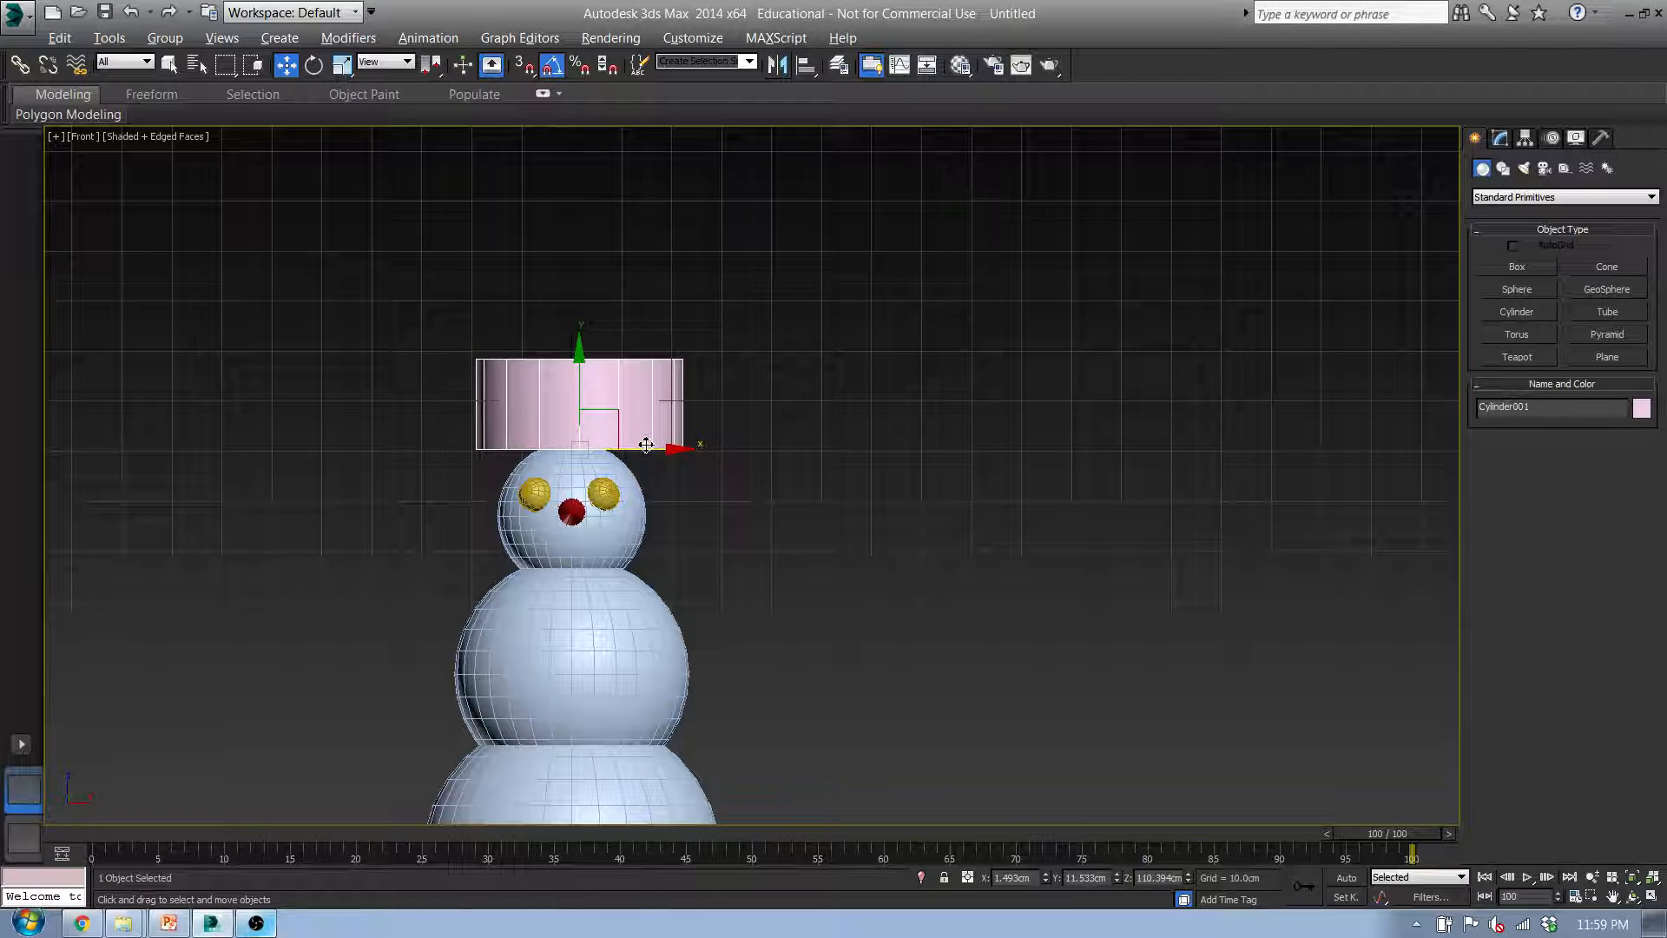
{"action": "right_click", "coordinate": [1044, 877]}
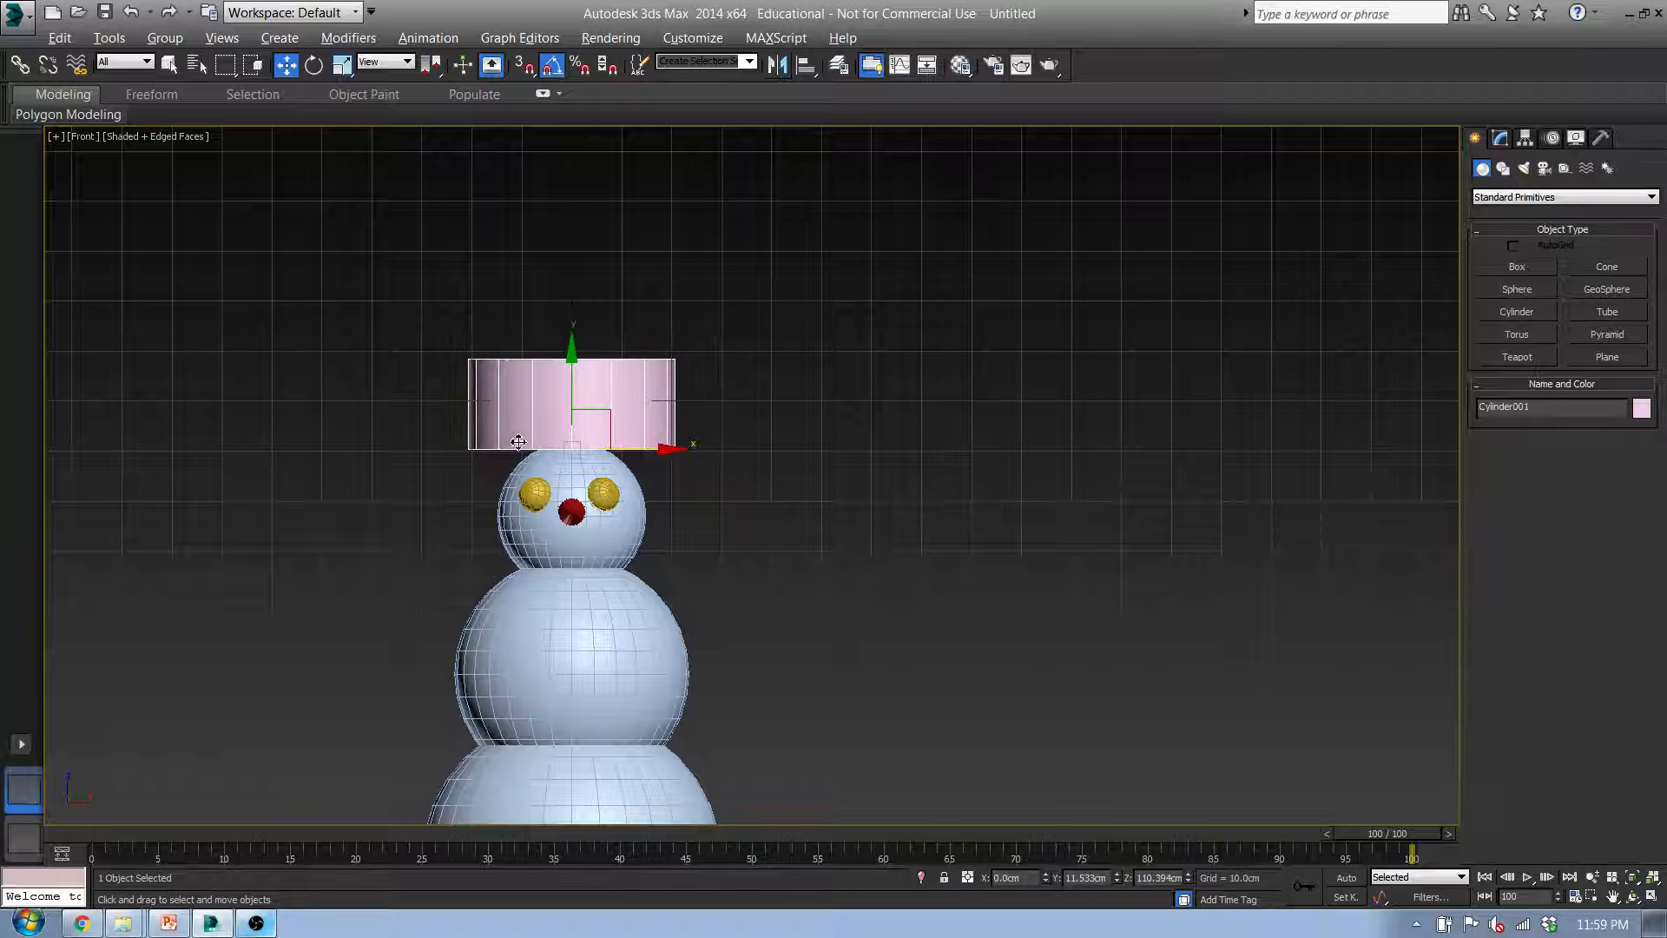
Center the cylinder front to back over the head by resetting its Y position to 0
{"action": "middle_click_drag", "start_coordinate": [518, 442], "coordinate": [518, 410]}
{"action": "key", "text": "l"}
{"action": "scroll", "coordinate": [770, 383], "scroll_direction": "down", "scroll_amount": 4}
{"action": "middle_click_drag", "start_coordinate": [770, 383], "coordinate": [749, 627]}
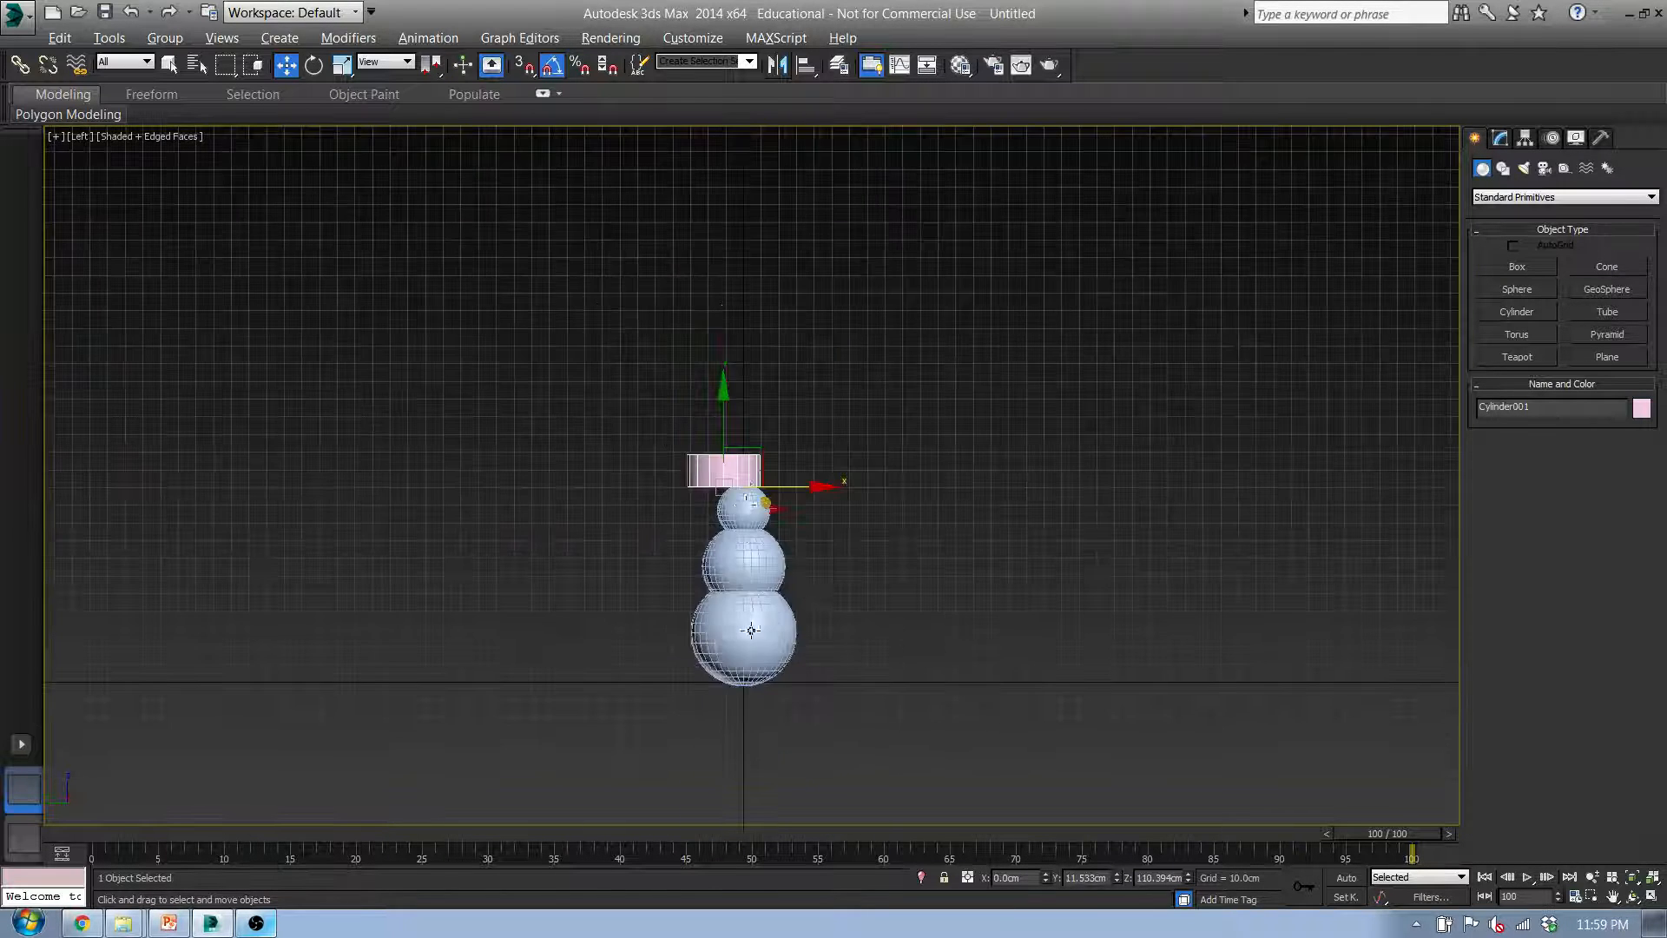
{"action": "scroll", "coordinate": [733, 460], "scroll_direction": "up", "scroll_amount": 4}
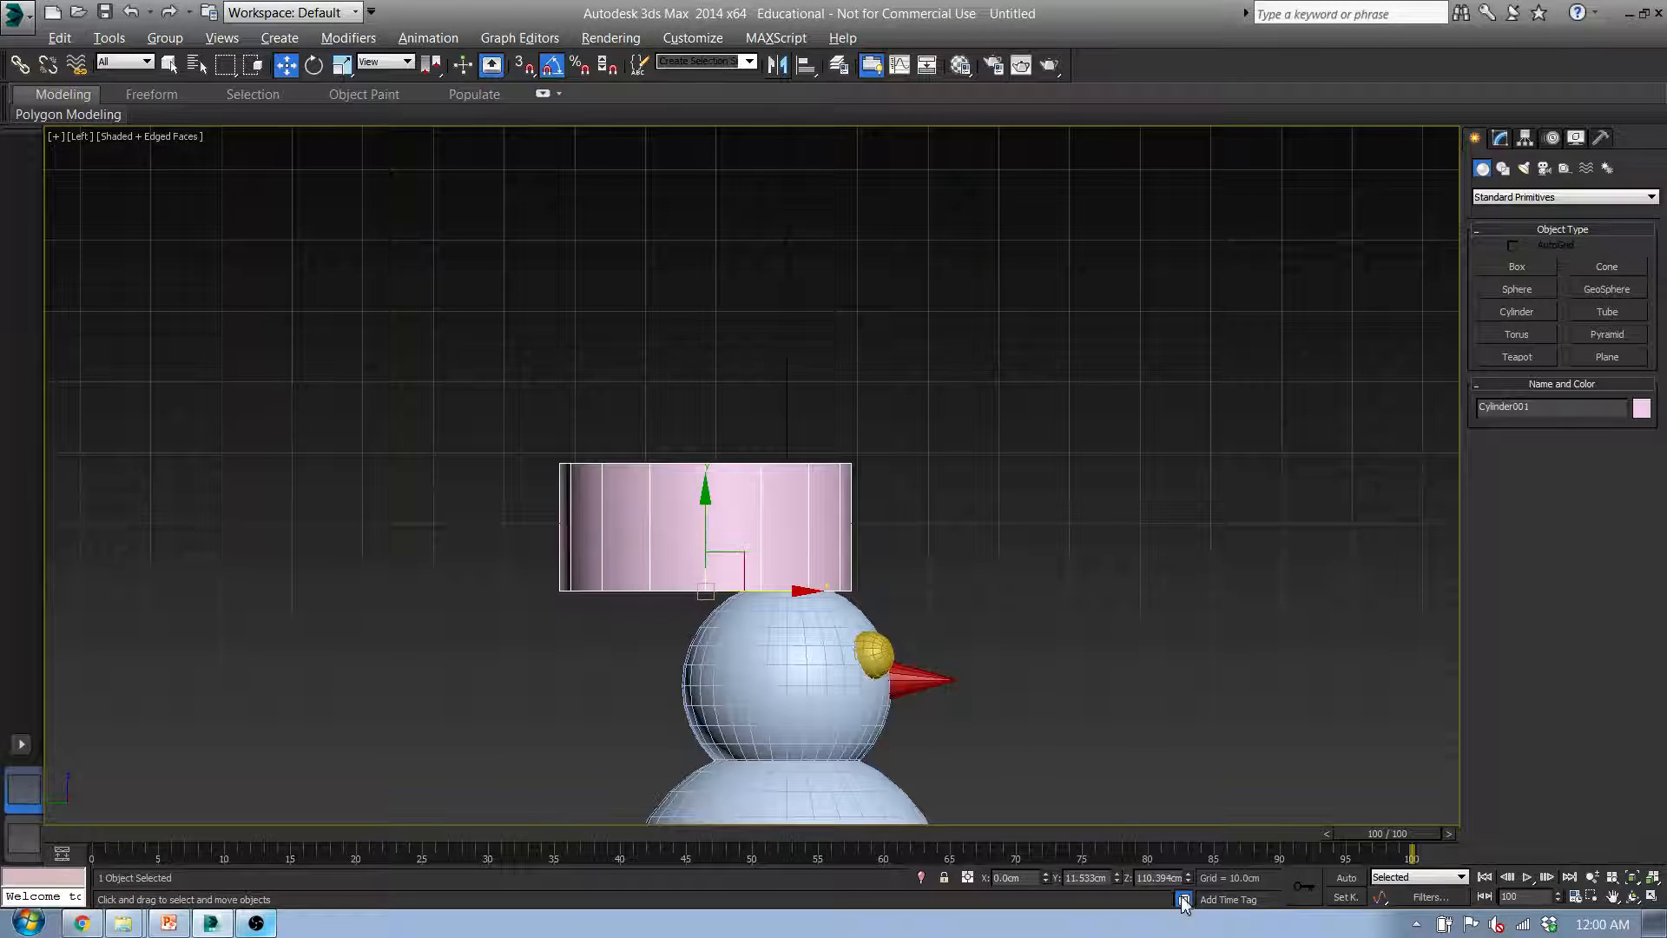
{"action": "right_click", "coordinate": [1118, 877]}
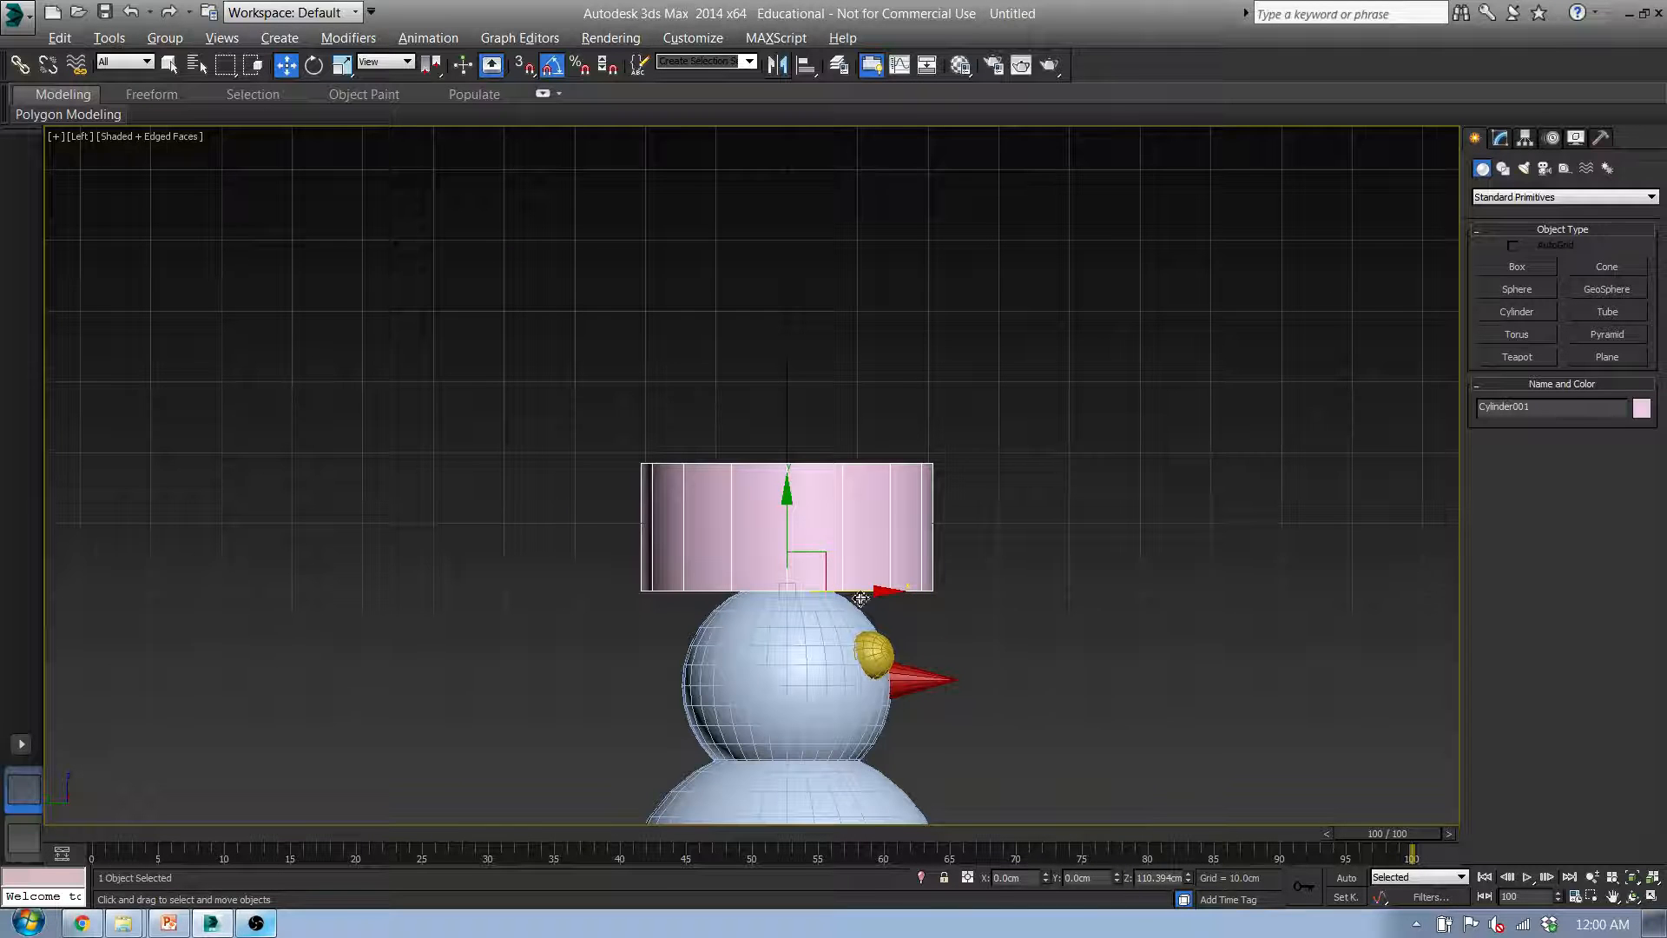
{"action": "middle_click_drag", "start_coordinate": [859, 599], "coordinate": [653, 511]}
{"action": "middle_click_drag", "start_coordinate": [628, 434], "coordinate": [460, 473], "text": "alt"}
{"action": "key", "text": "f"}
{"action": "middle_click_drag", "start_coordinate": [487, 400], "coordinate": [491, 441]}
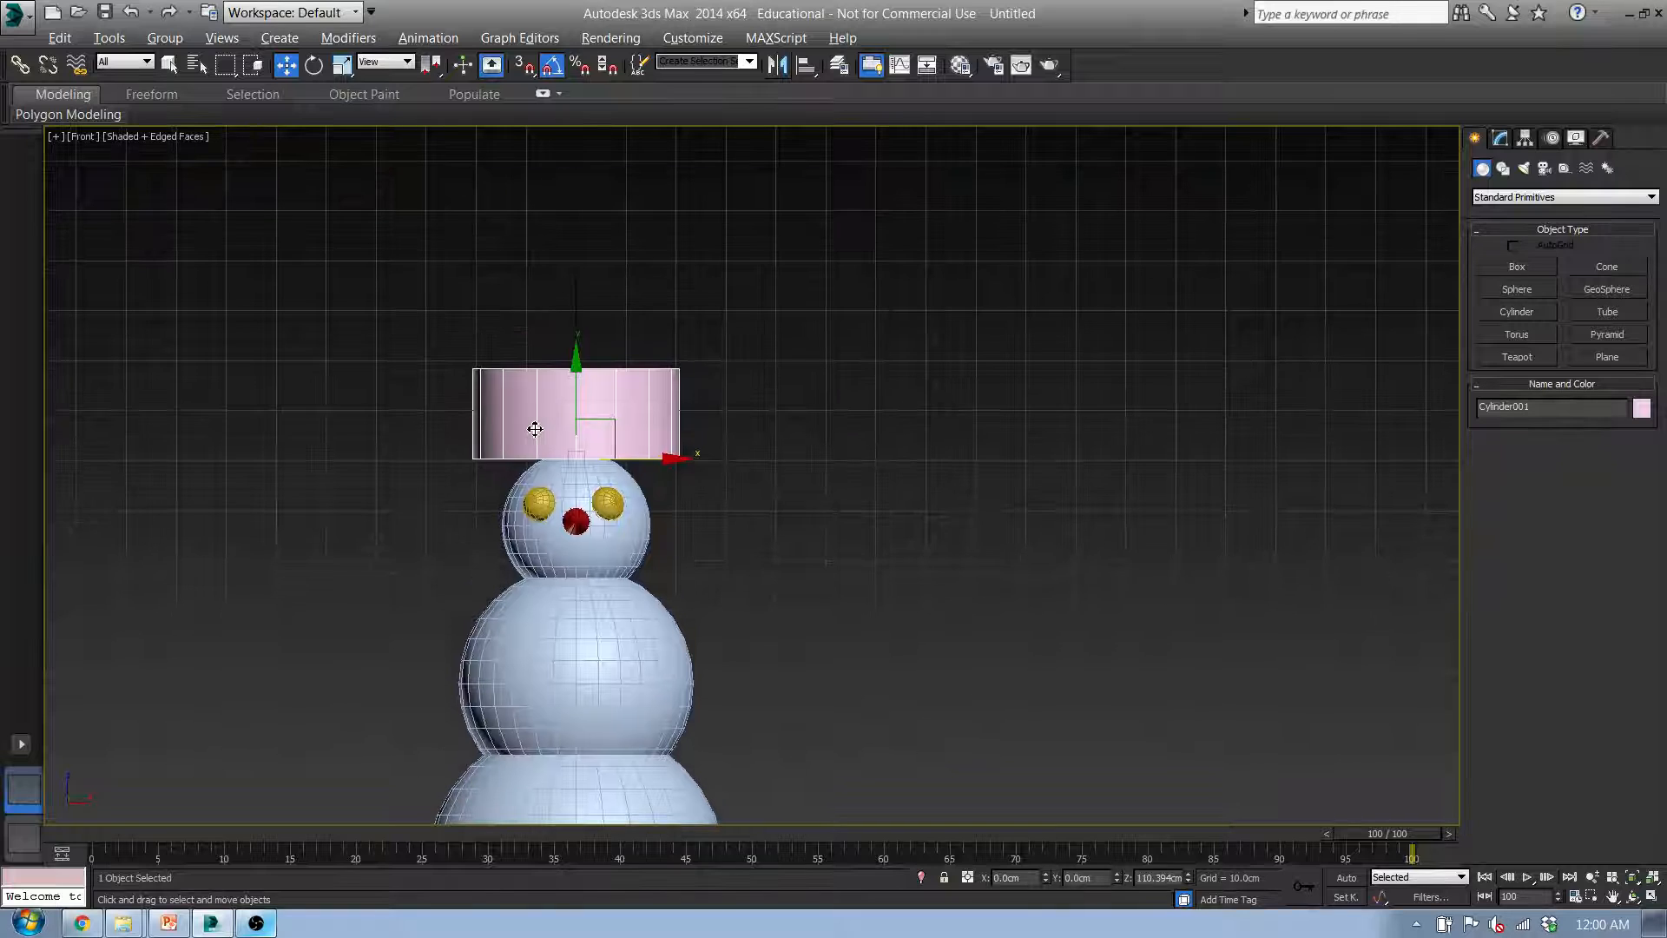
Scale the cylinder above the head down along its height into a thin disc for the hat brim
{"action": "scroll", "coordinate": [531, 428], "scroll_direction": "up", "scroll_amount": 3}
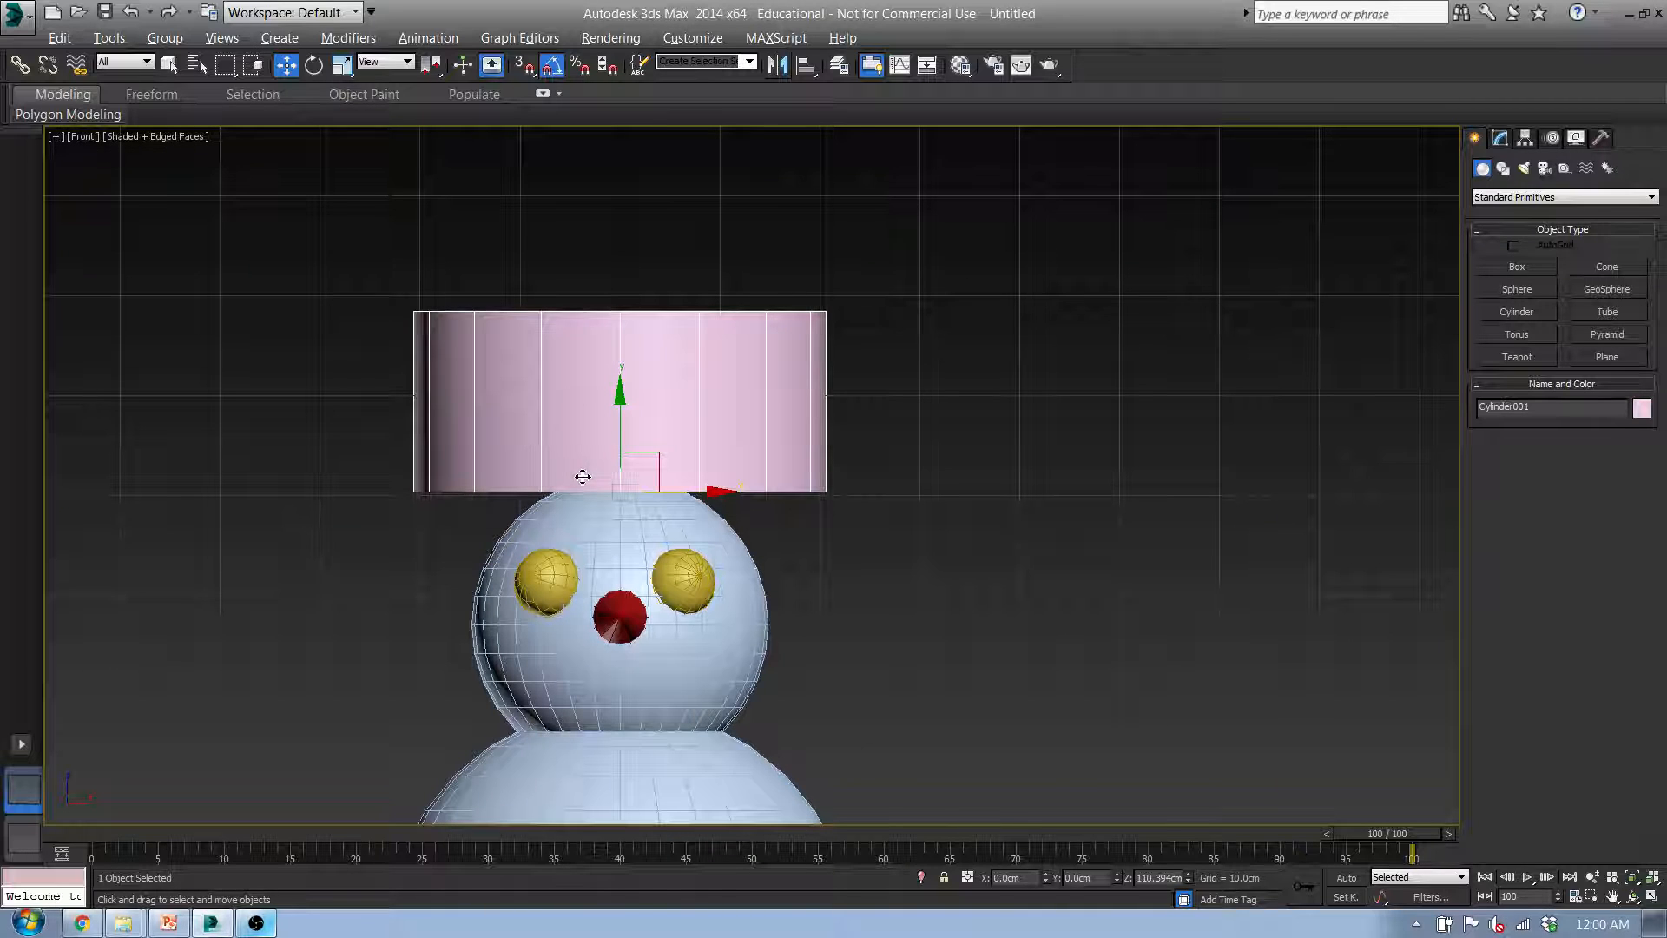
{"action": "key", "text": "r"}
{"action": "left_click_drag", "start_coordinate": [623, 566], "coordinate": [544, 746]}
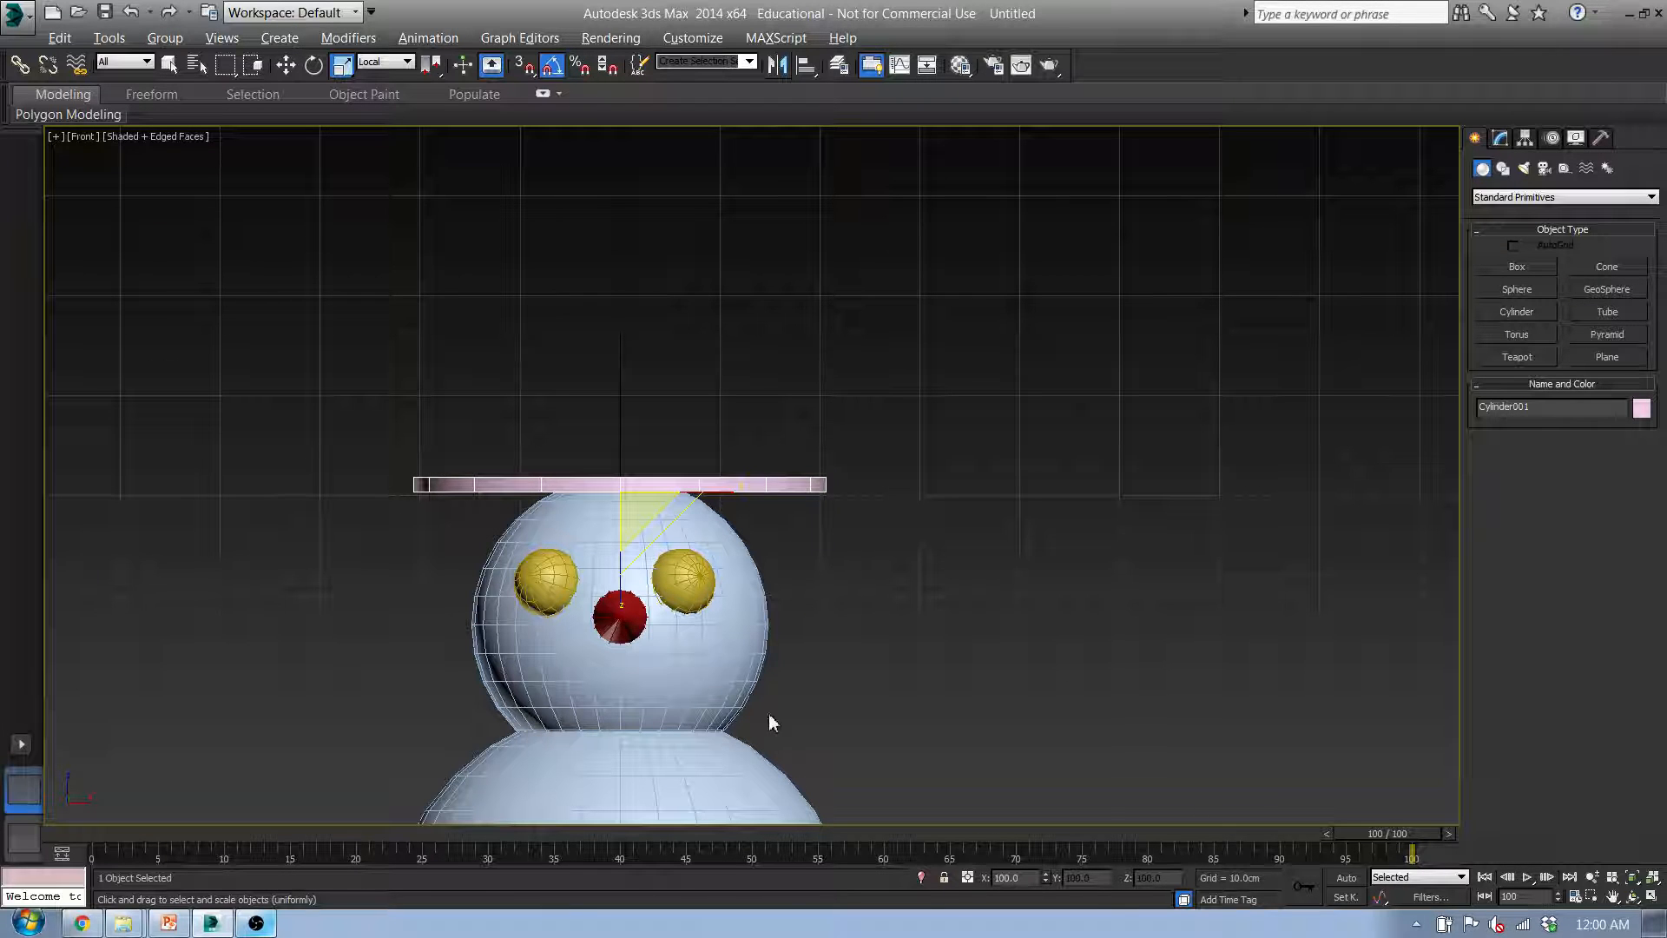
{"action": "middle_click_drag", "start_coordinate": [772, 503], "coordinate": [678, 534], "text": "alt"}
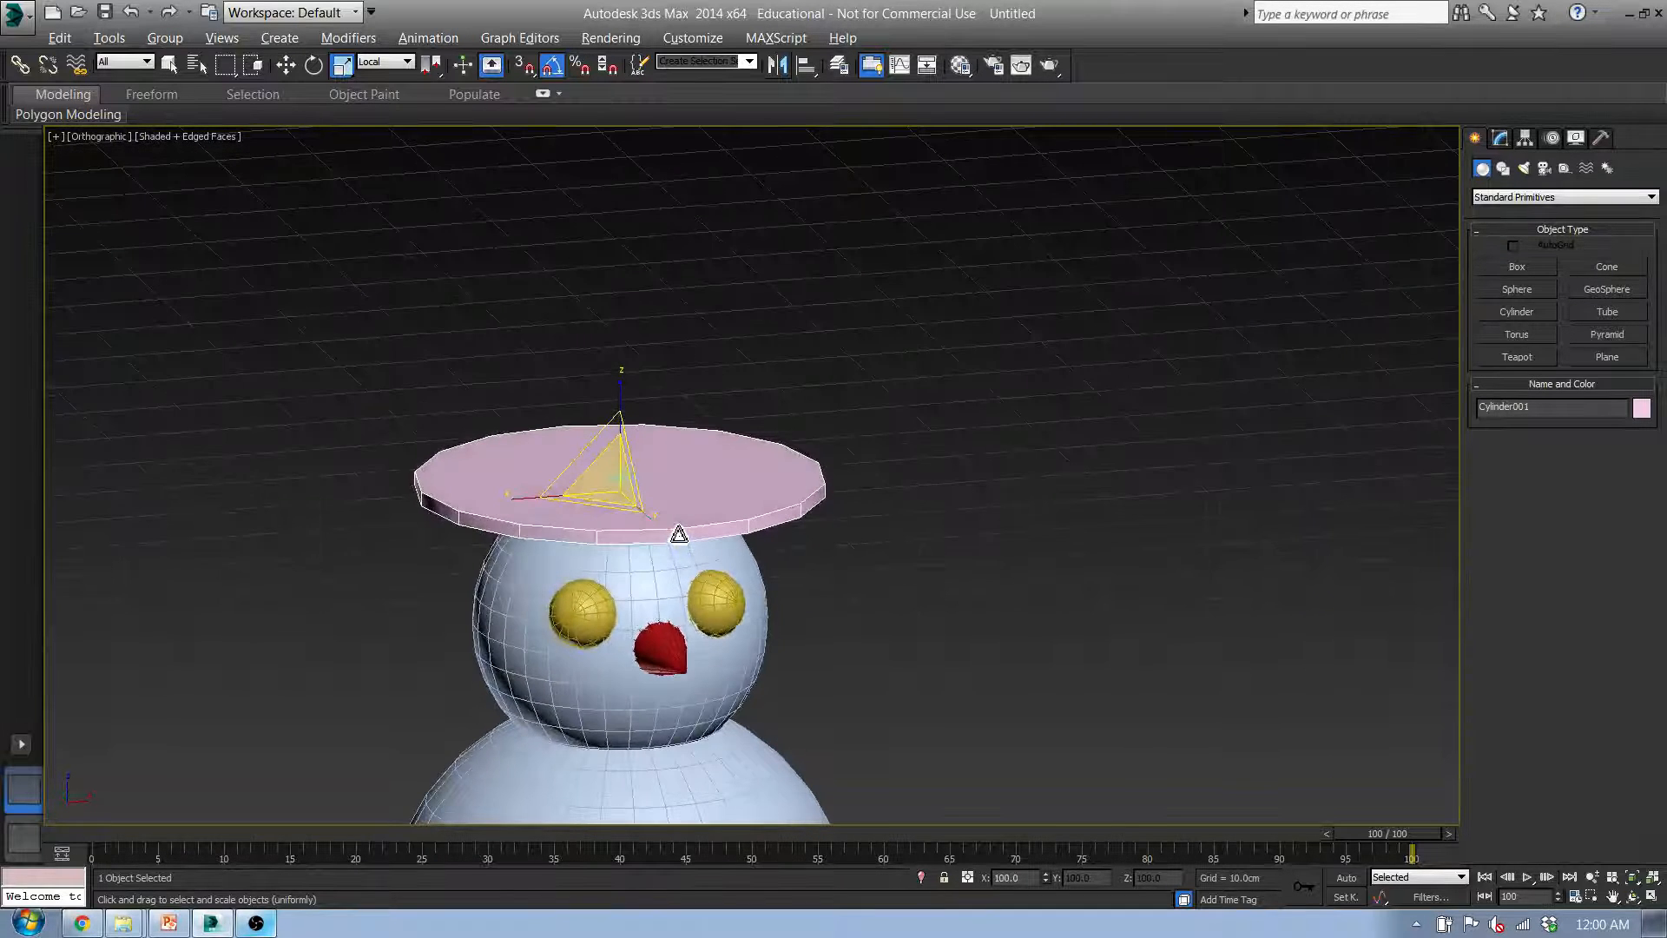
Lower the brim disc over the top of the head to Z about 107.0 cm
{"action": "key", "text": "w"}
{"action": "left_click_drag", "start_coordinate": [620, 411], "coordinate": [620, 444]}
{"action": "key", "text": "f"}
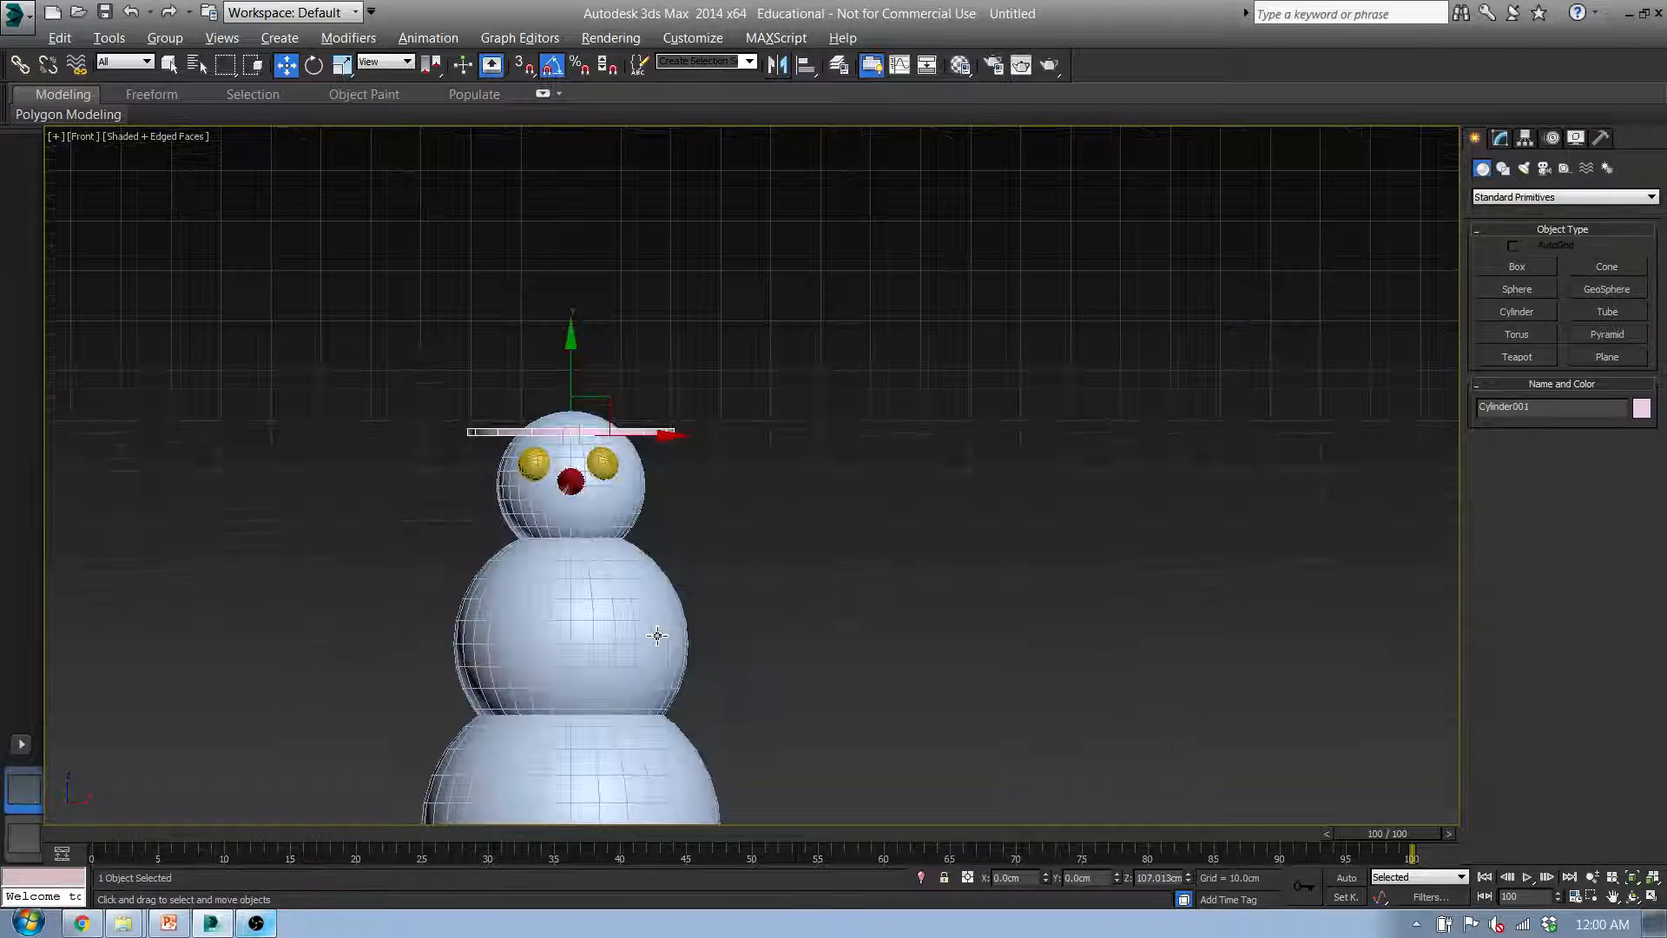
Clone the brim disc straight upward as one independent copy at Z about 115.4 cm
{"action": "scroll", "coordinate": [634, 617], "scroll_direction": "down", "scroll_amount": 2}
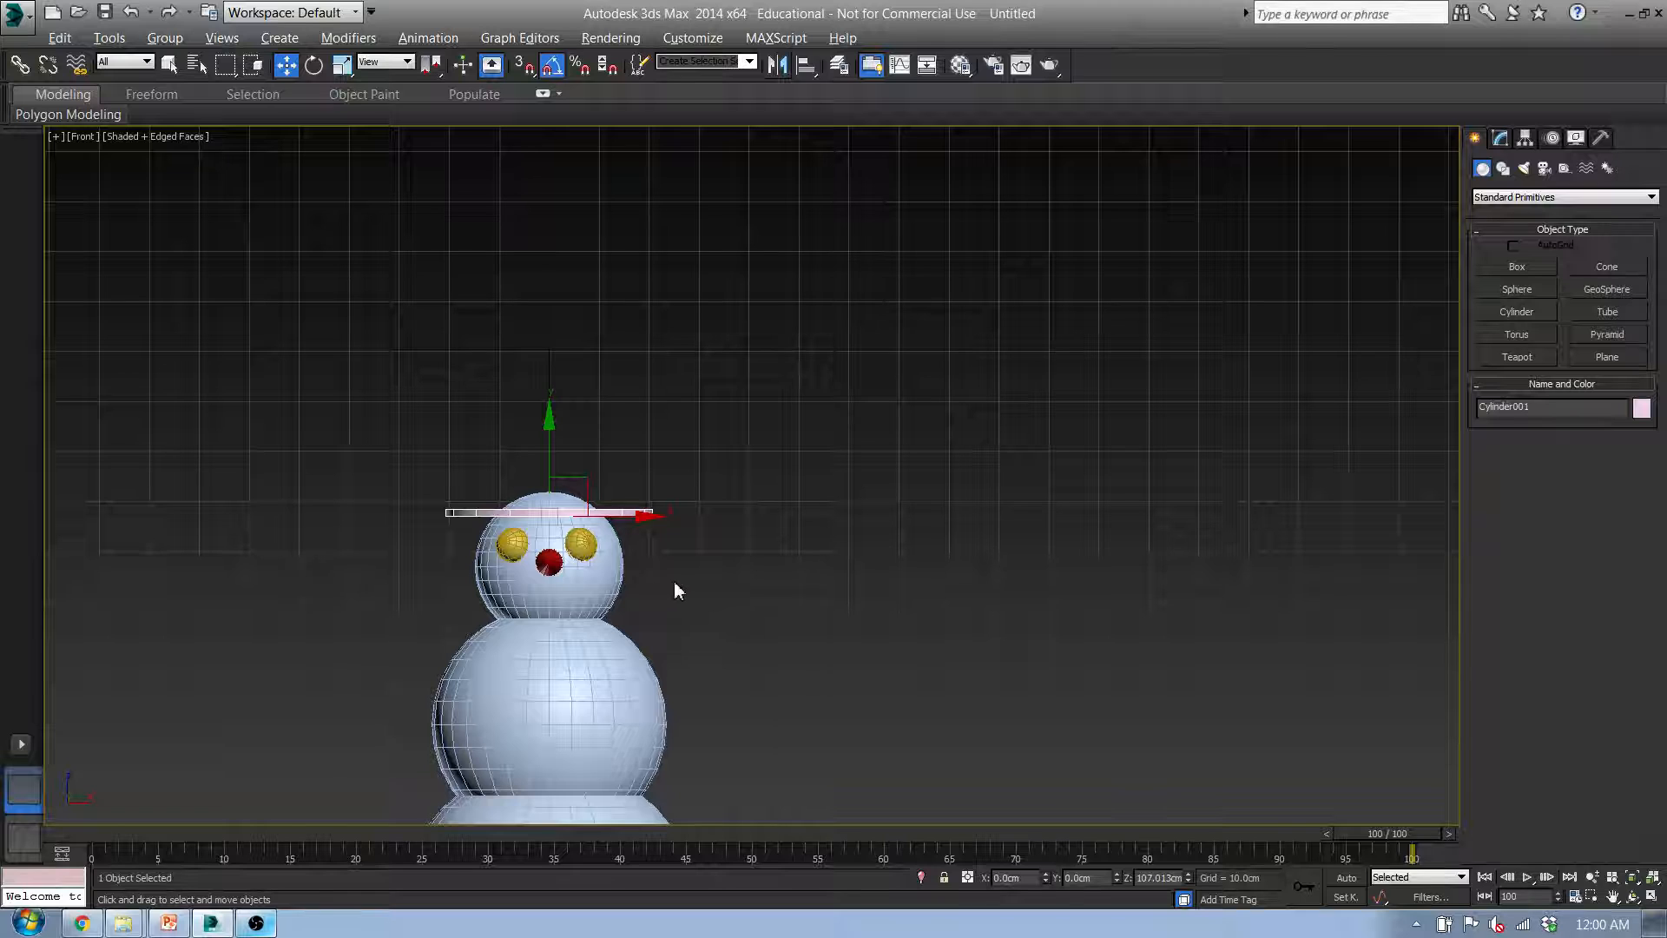
{"action": "scroll", "coordinate": [547, 555], "scroll_direction": "up", "scroll_amount": 3}
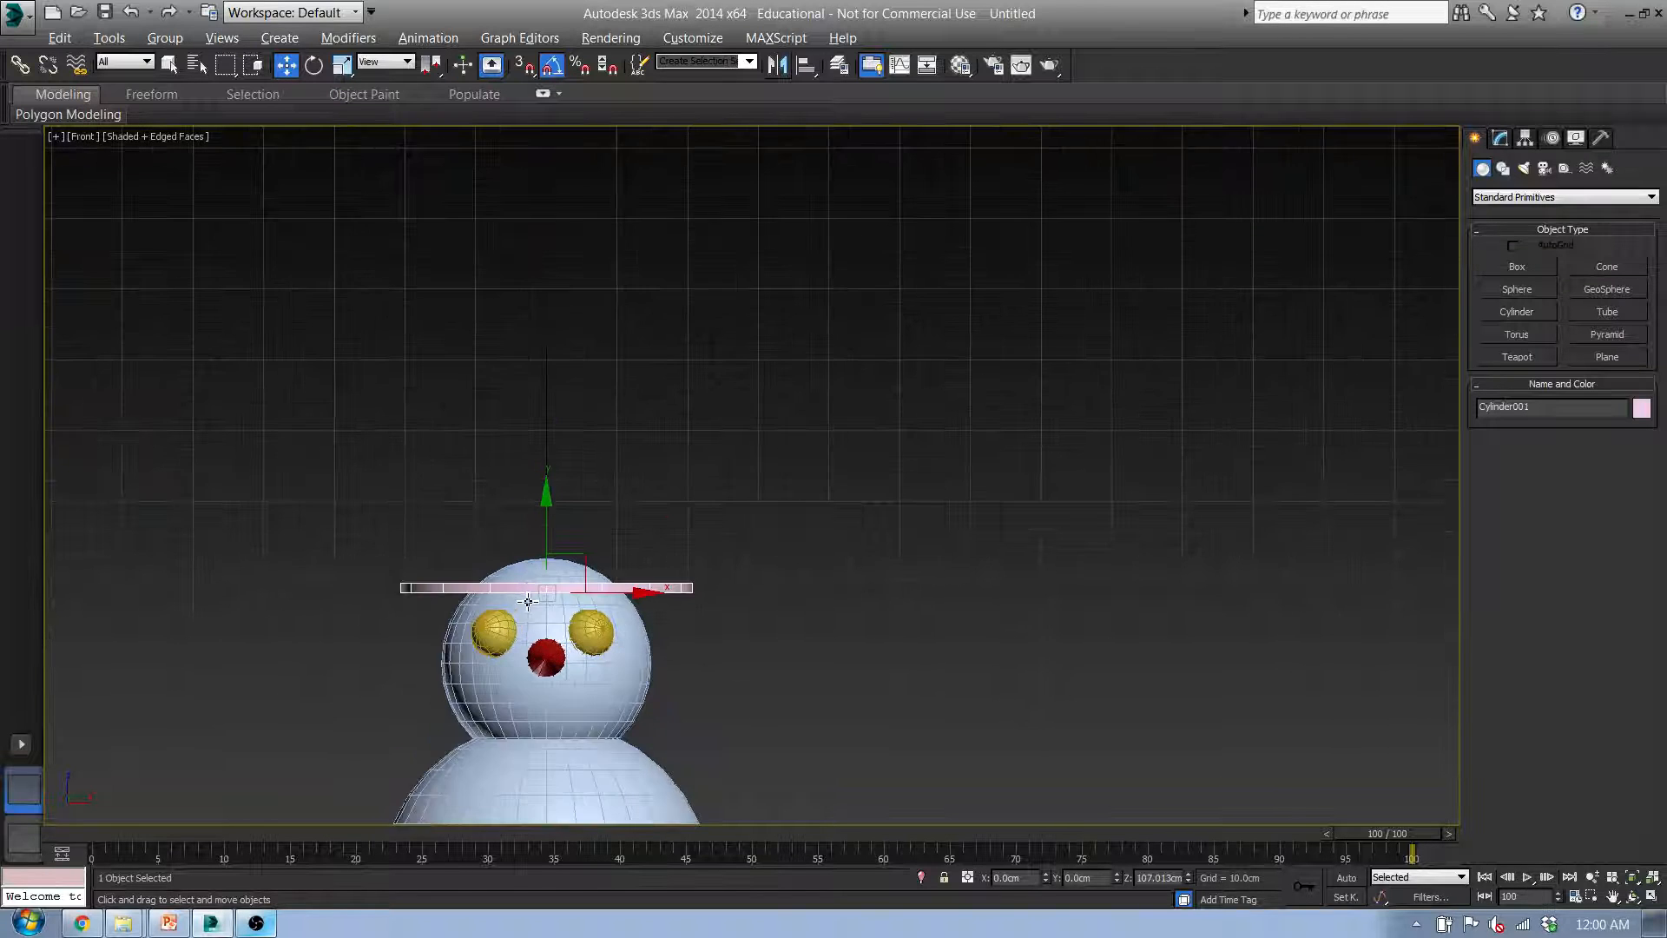
{"action": "scroll", "coordinate": [528, 601], "scroll_direction": "up", "scroll_amount": 4}
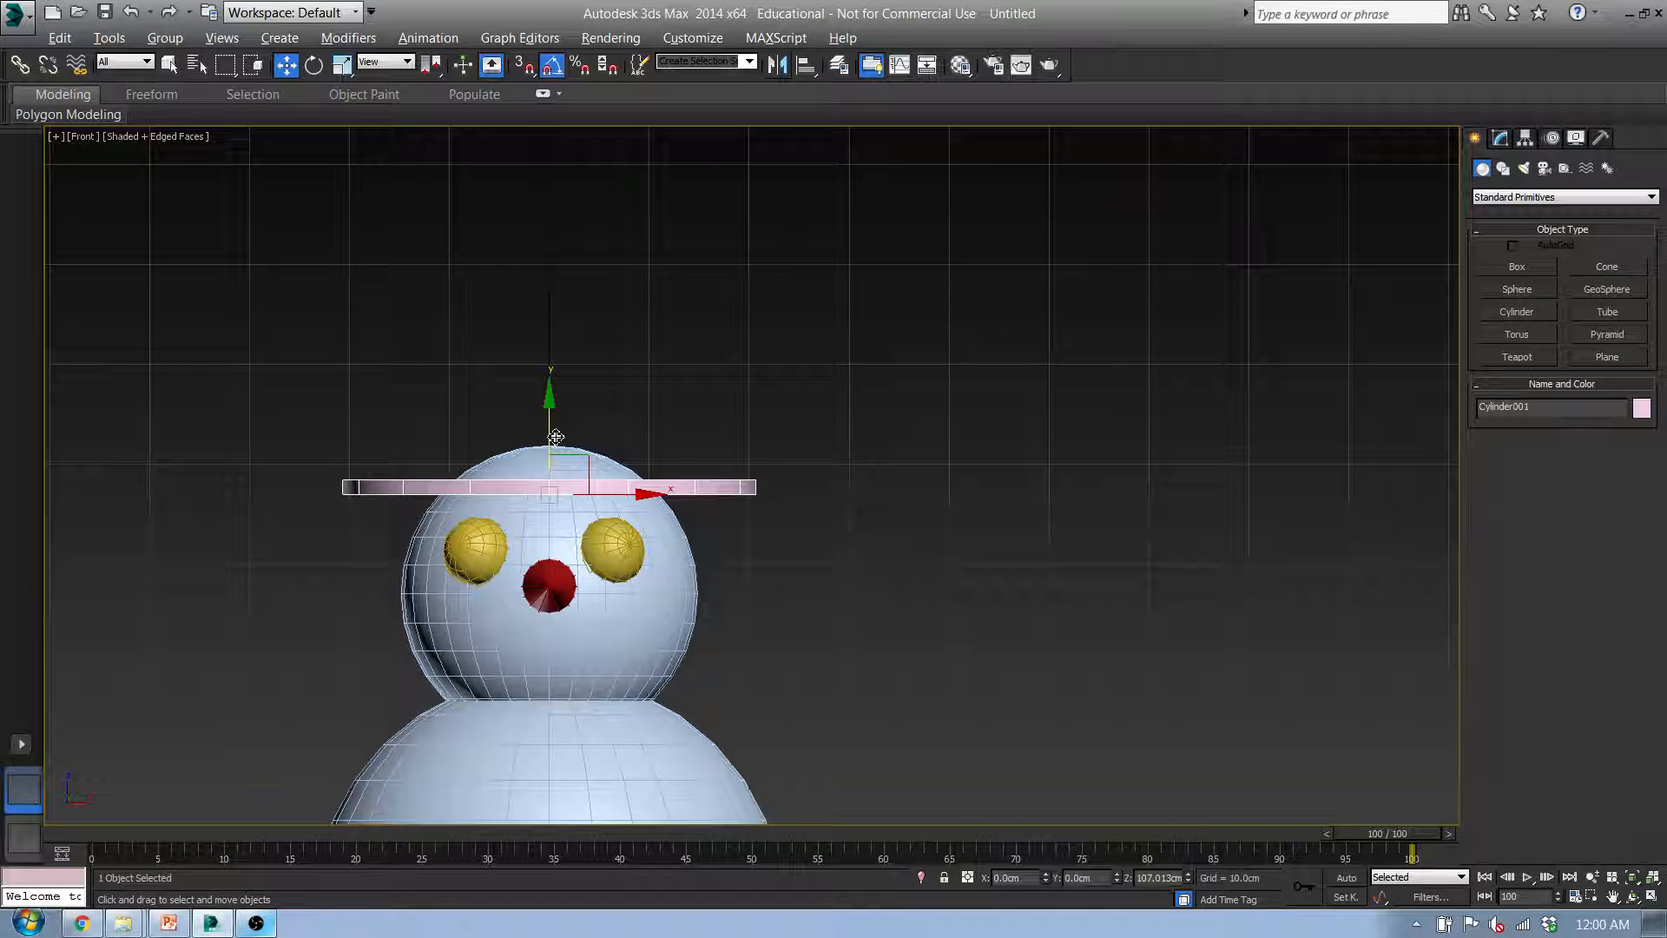
{"action": "left_click_drag", "start_coordinate": [556, 436], "coordinate": [566, 356], "text": "shift"}
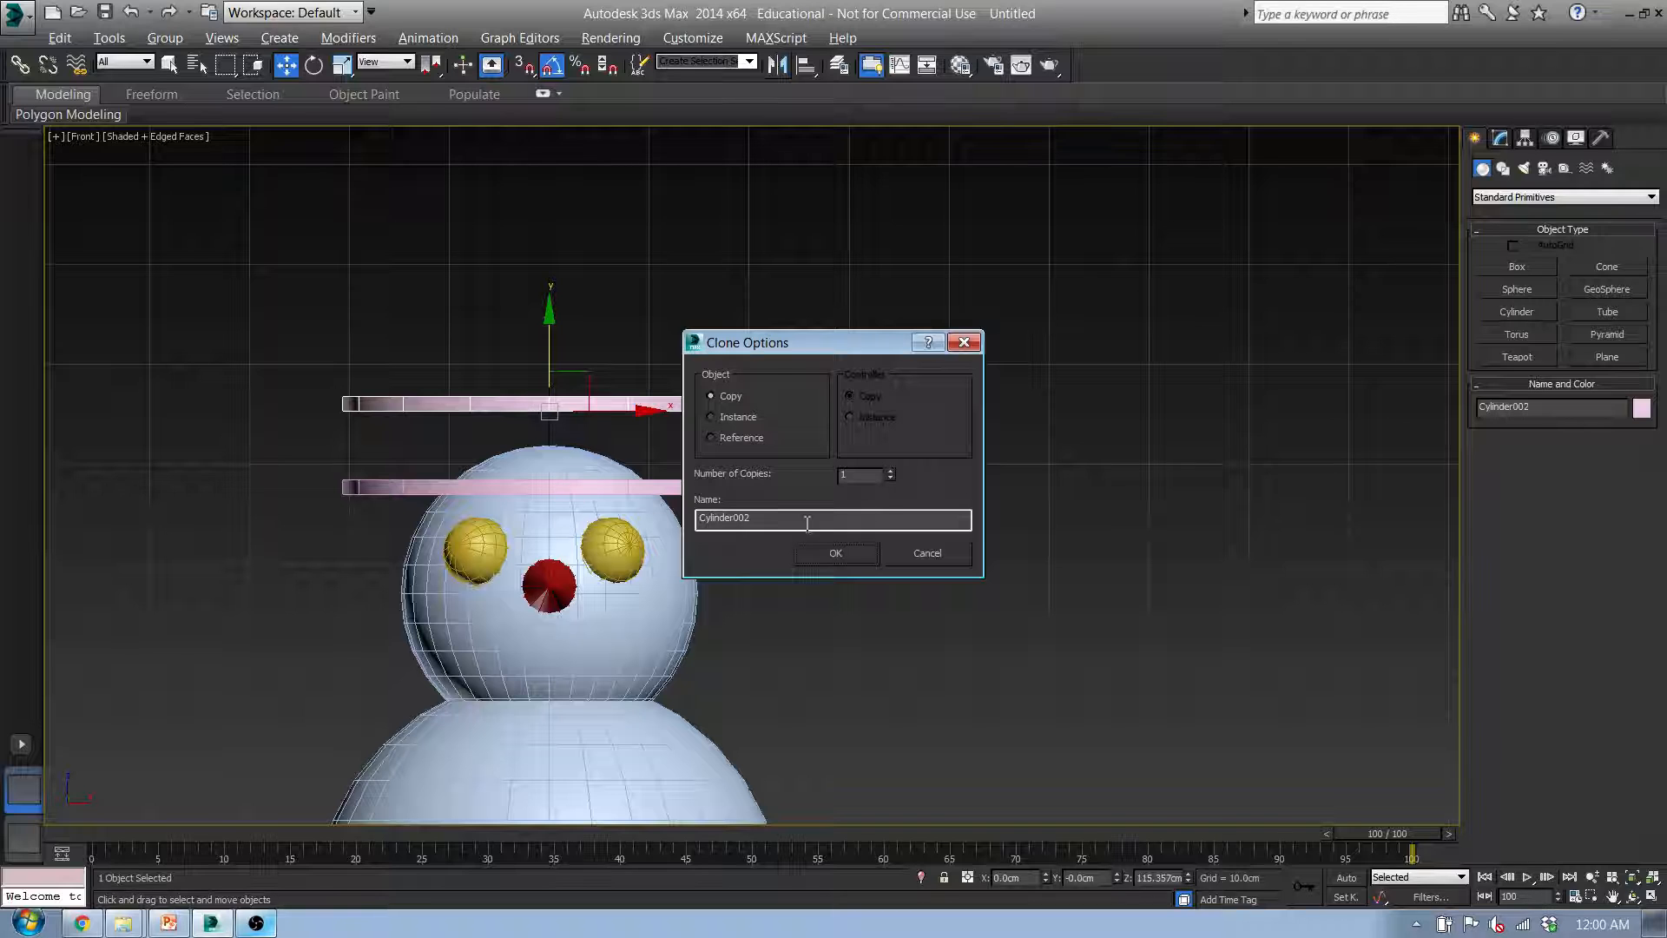
{"action": "left_click", "coordinate": [838, 560]}
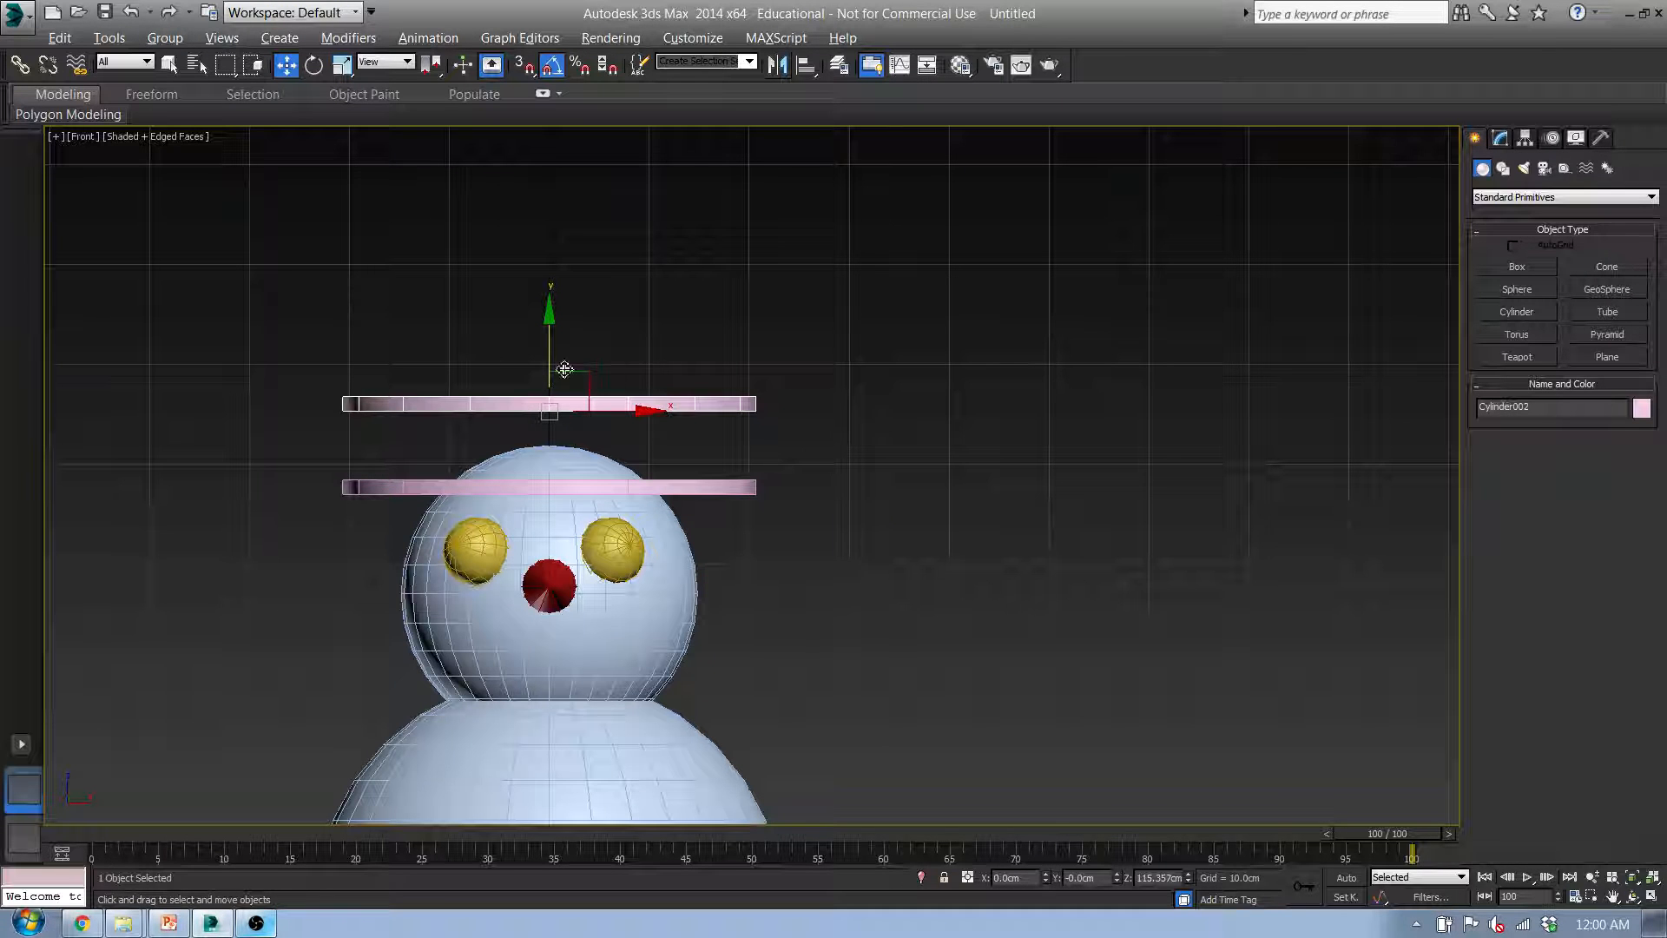
Scale the upper disc down horizontally so it is narrower than the brim
{"action": "middle_click_drag", "start_coordinate": [488, 389], "coordinate": [522, 418], "text": "alt"}
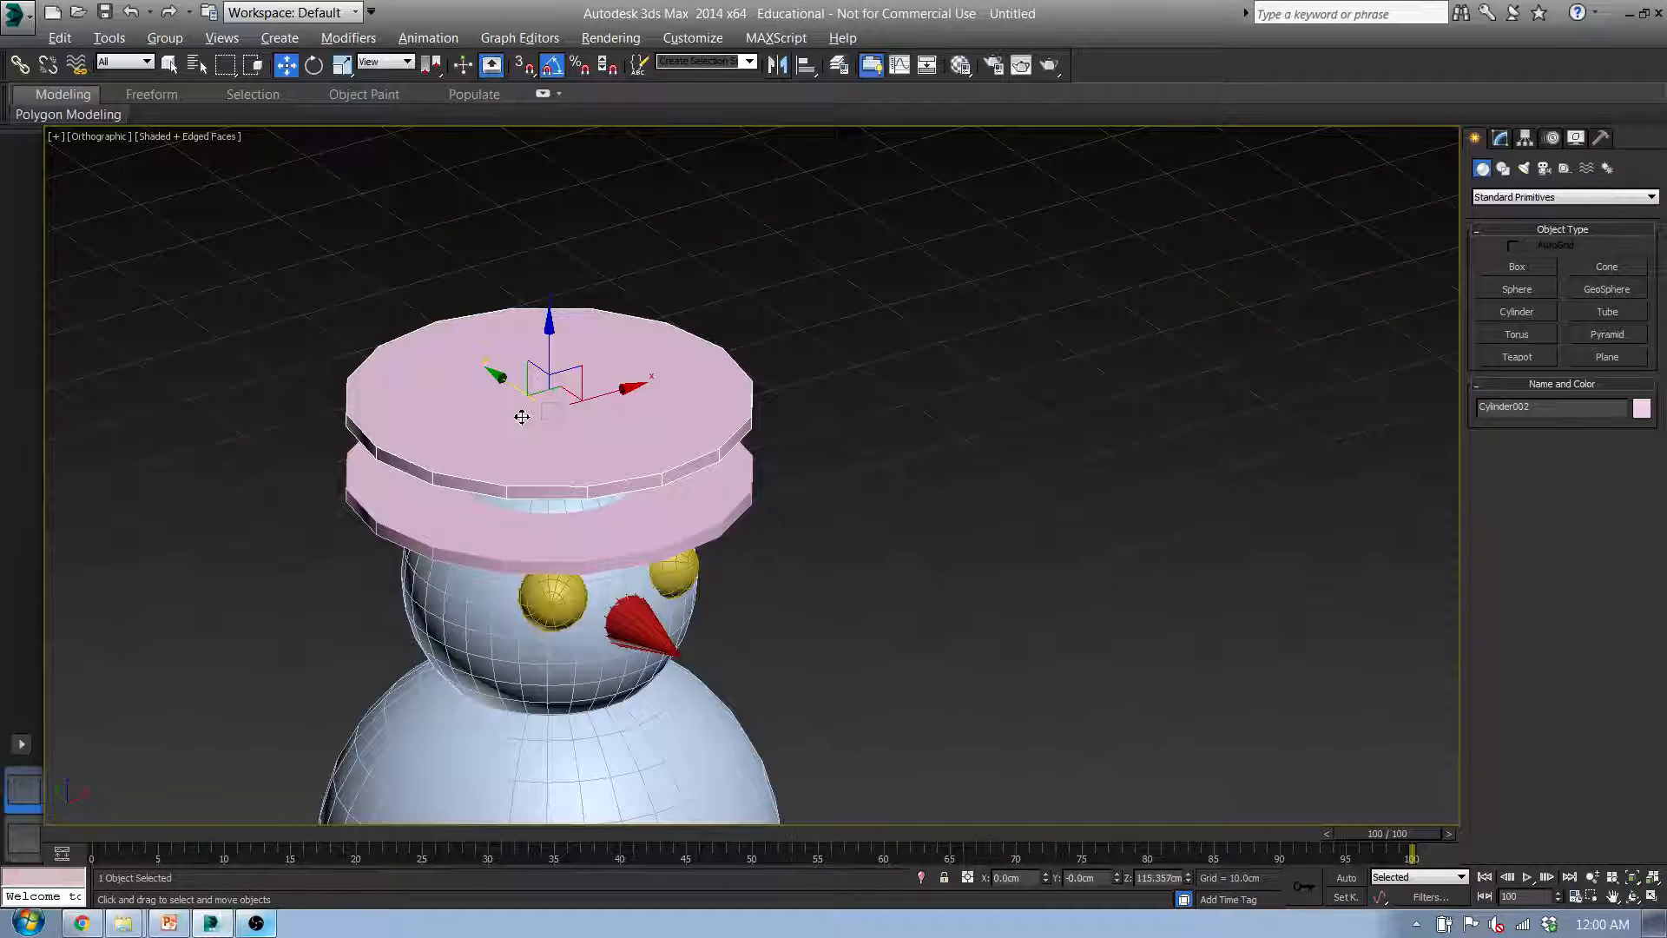
{"action": "key", "text": "r"}
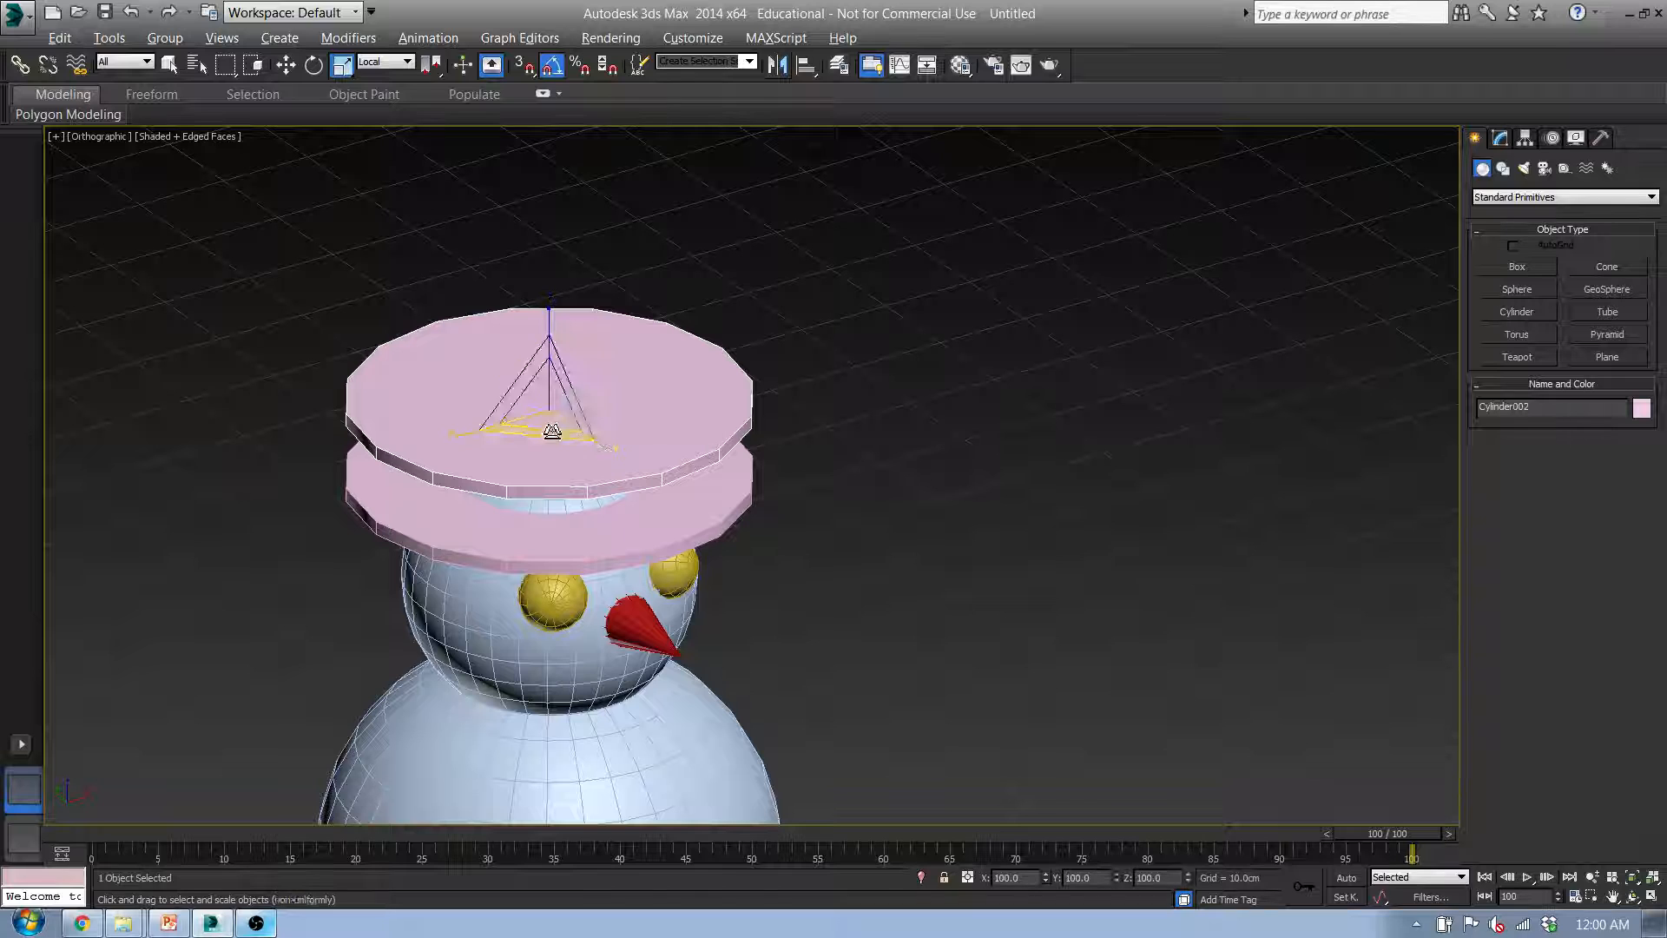
{"action": "left_click_drag", "start_coordinate": [550, 416], "coordinate": [545, 488]}
Stretch the upper disc vertically into a tall hat crown and seat it on the brim at Z about 107.8 cm
{"action": "middle_click_drag", "start_coordinate": [600, 471], "coordinate": [575, 570]}
{"action": "key", "text": "f"}
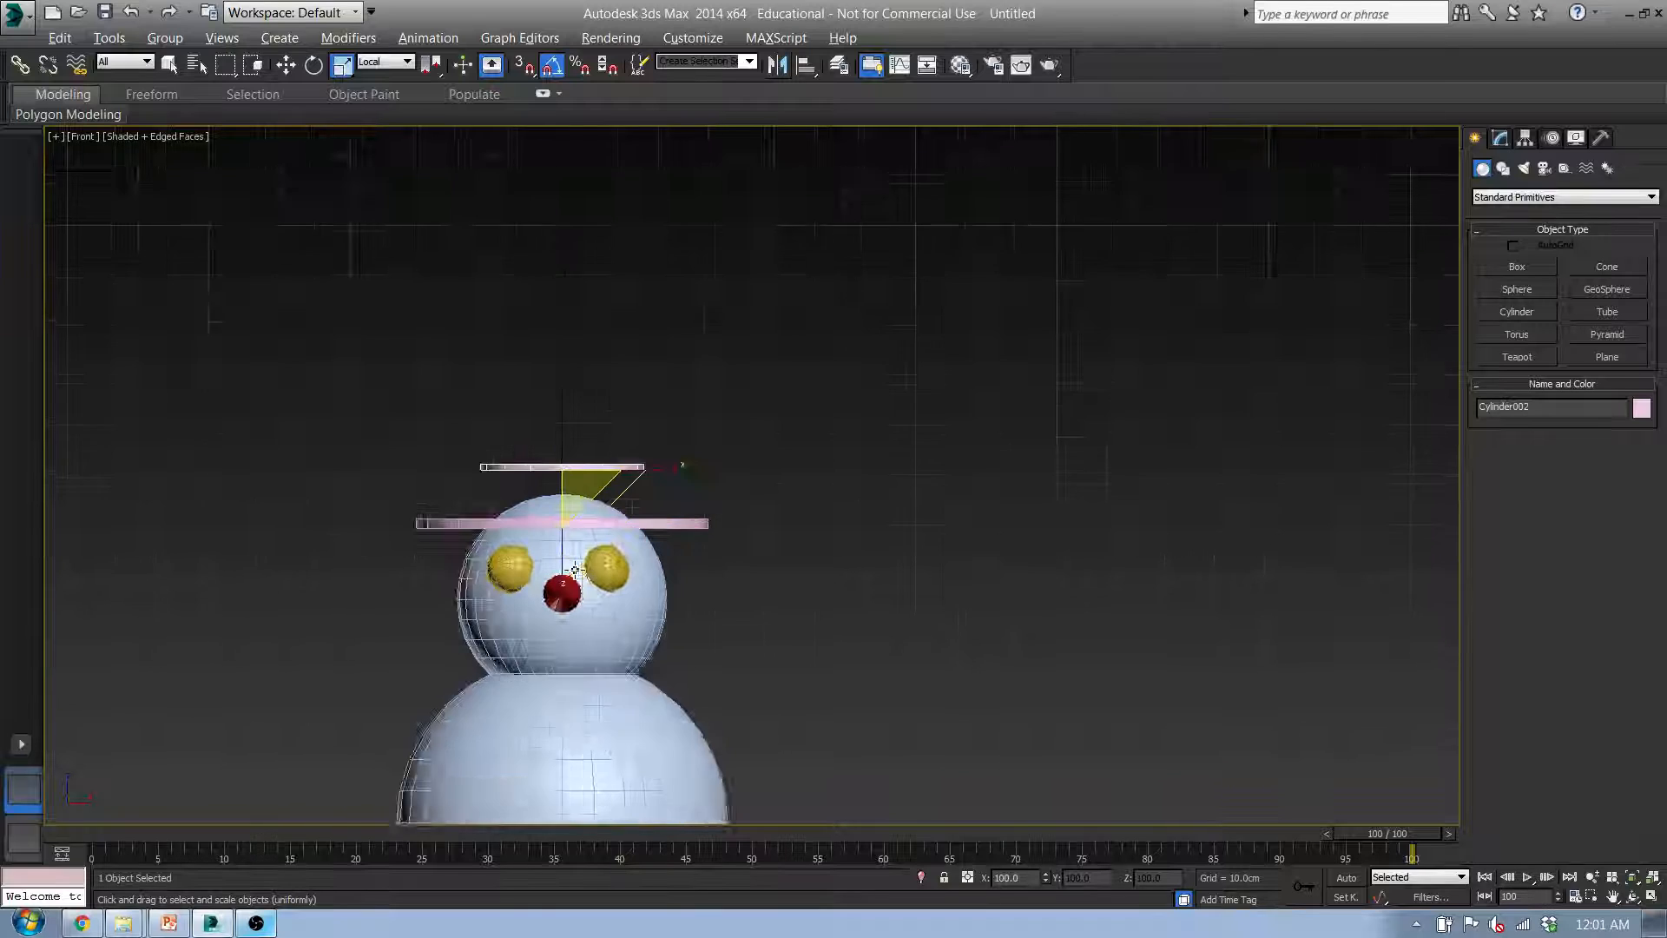
{"action": "scroll", "coordinate": [574, 570], "scroll_direction": "up", "scroll_amount": 2}
{"action": "left_click_drag", "start_coordinate": [563, 550], "coordinate": [557, 445]}
{"action": "key", "text": "w"}
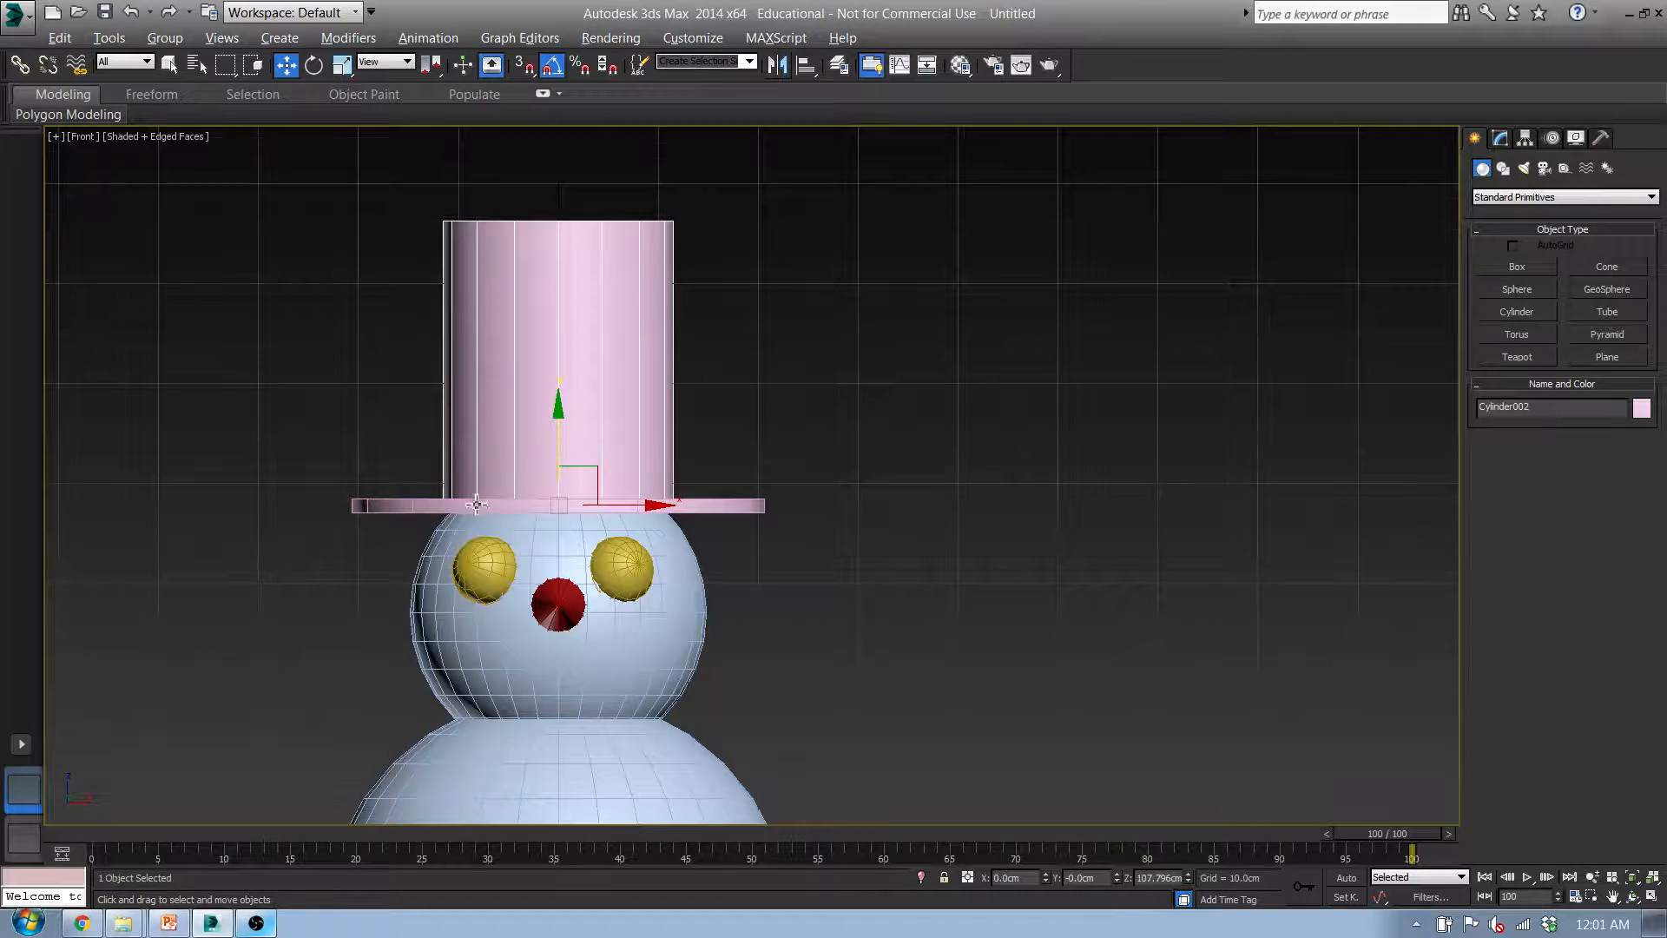
{"action": "middle_click_drag", "start_coordinate": [477, 505], "coordinate": [529, 519], "text": "alt"}
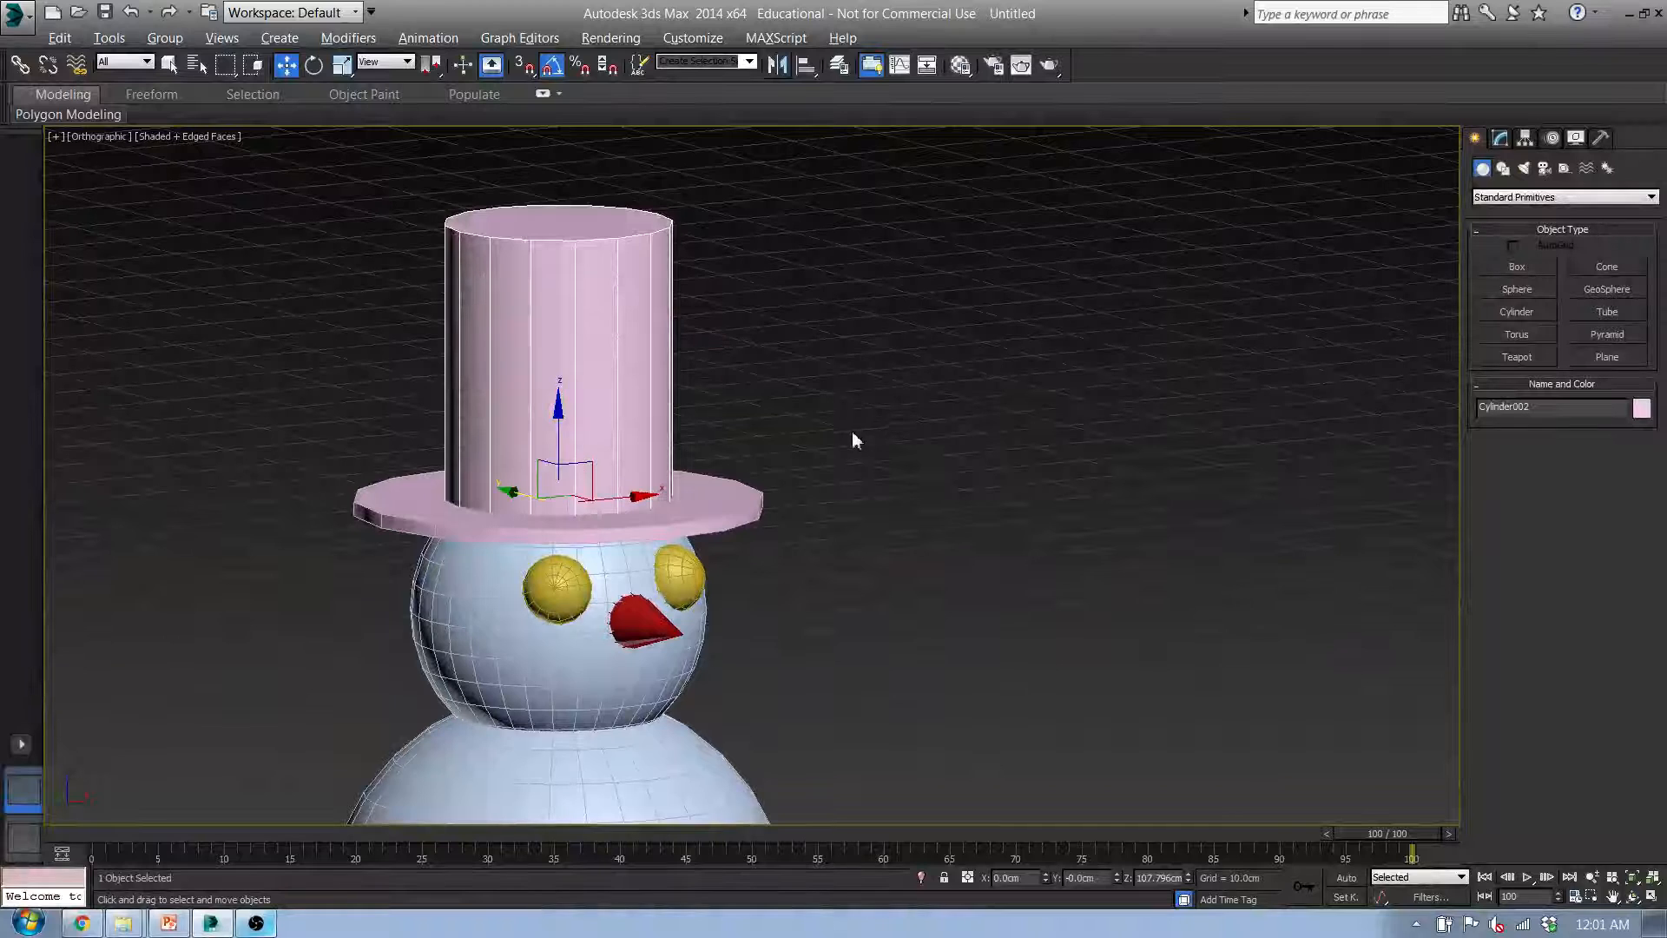
Select the brim and the crown in turn to check that they are separate objects
{"action": "middle_click_drag", "start_coordinate": [825, 469], "coordinate": [681, 476], "text": "alt"}
{"action": "left_click", "coordinate": [704, 520]}
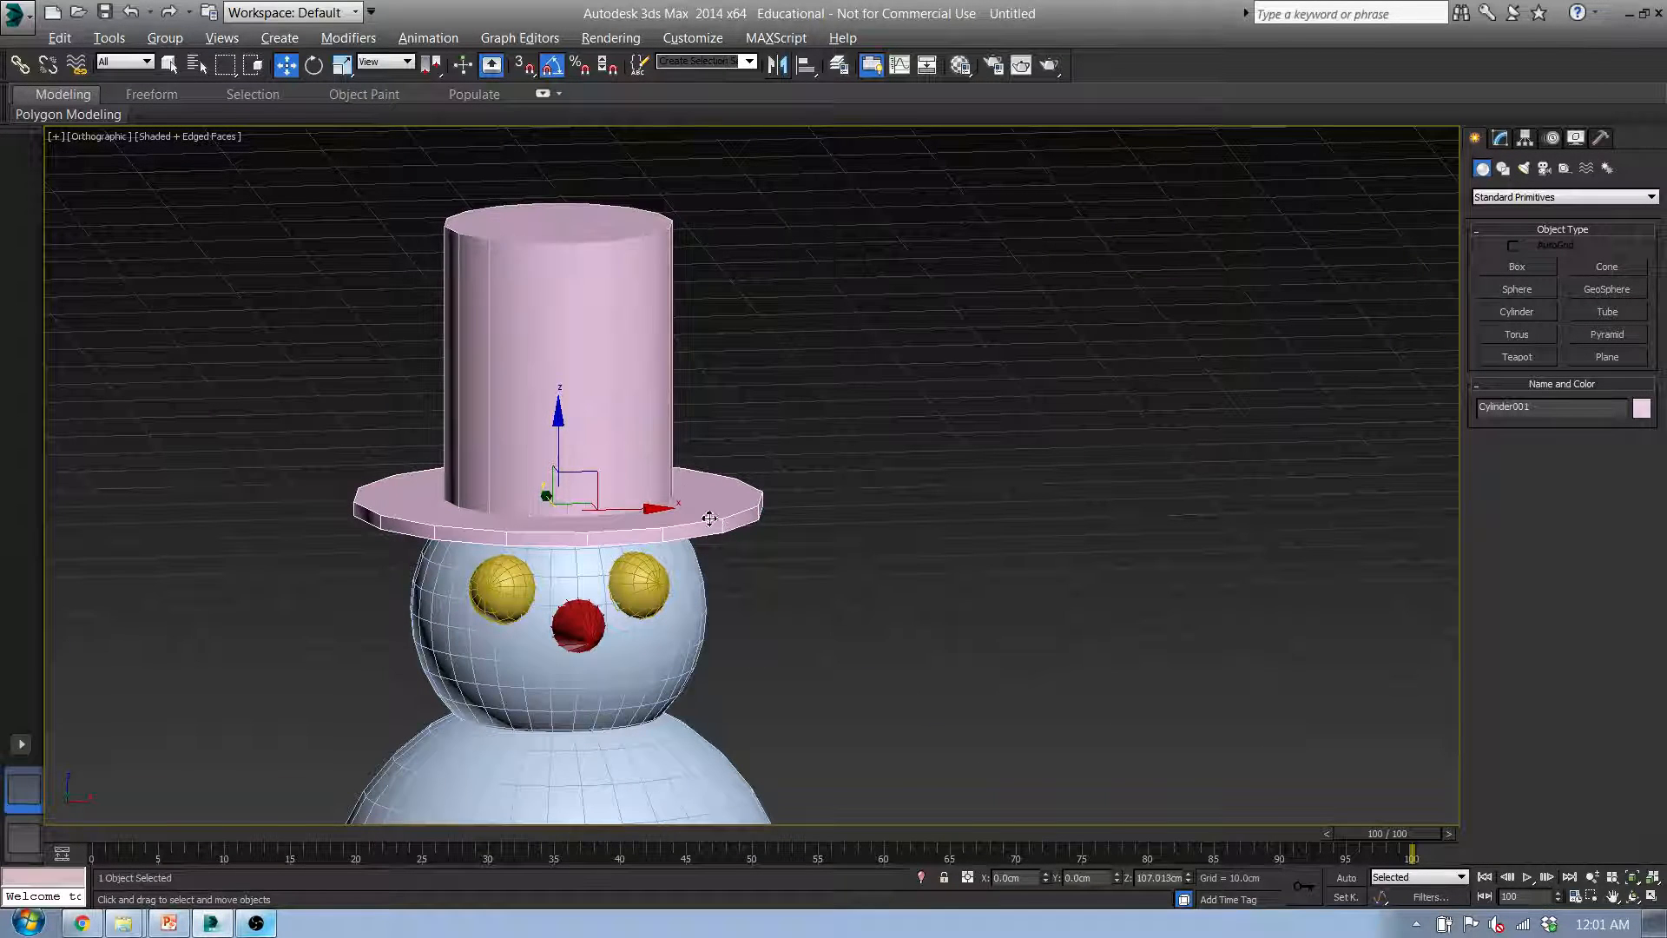
{"action": "left_click", "coordinate": [602, 417]}
{"action": "left_click", "coordinate": [724, 514]}
{"action": "left_click", "coordinate": [595, 417]}
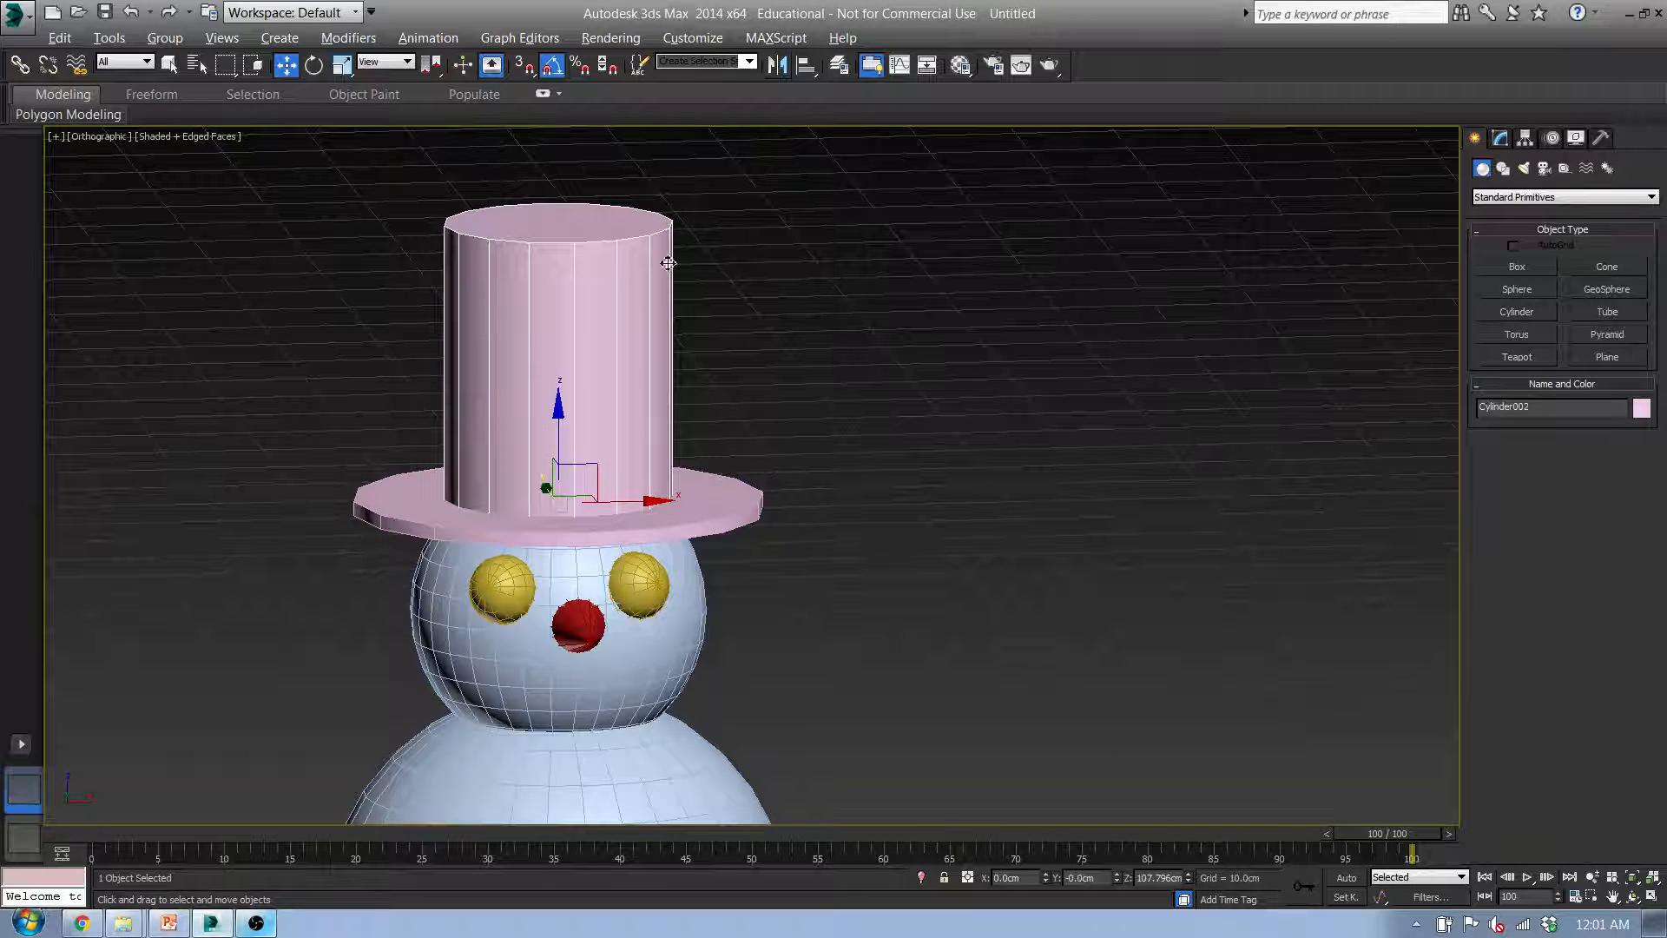
{"action": "left_click", "coordinate": [738, 519]}
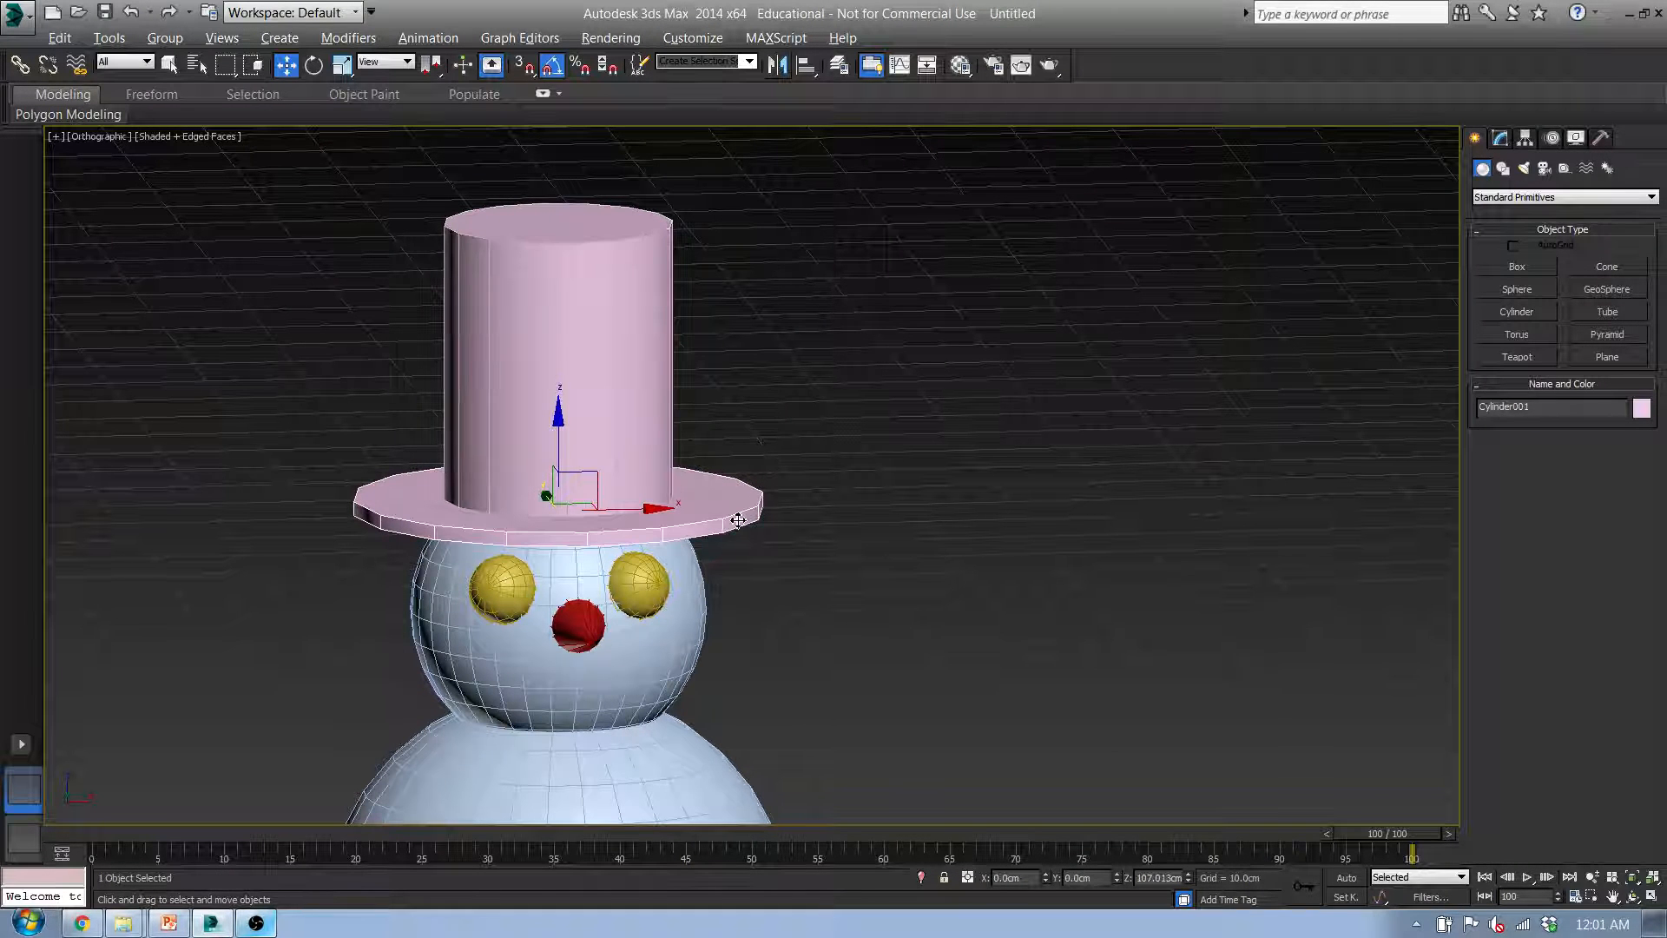
Link the hat crown to the brim so that the brim is its parent, and return to plain selection
{"action": "left_click", "coordinate": [521, 313]}
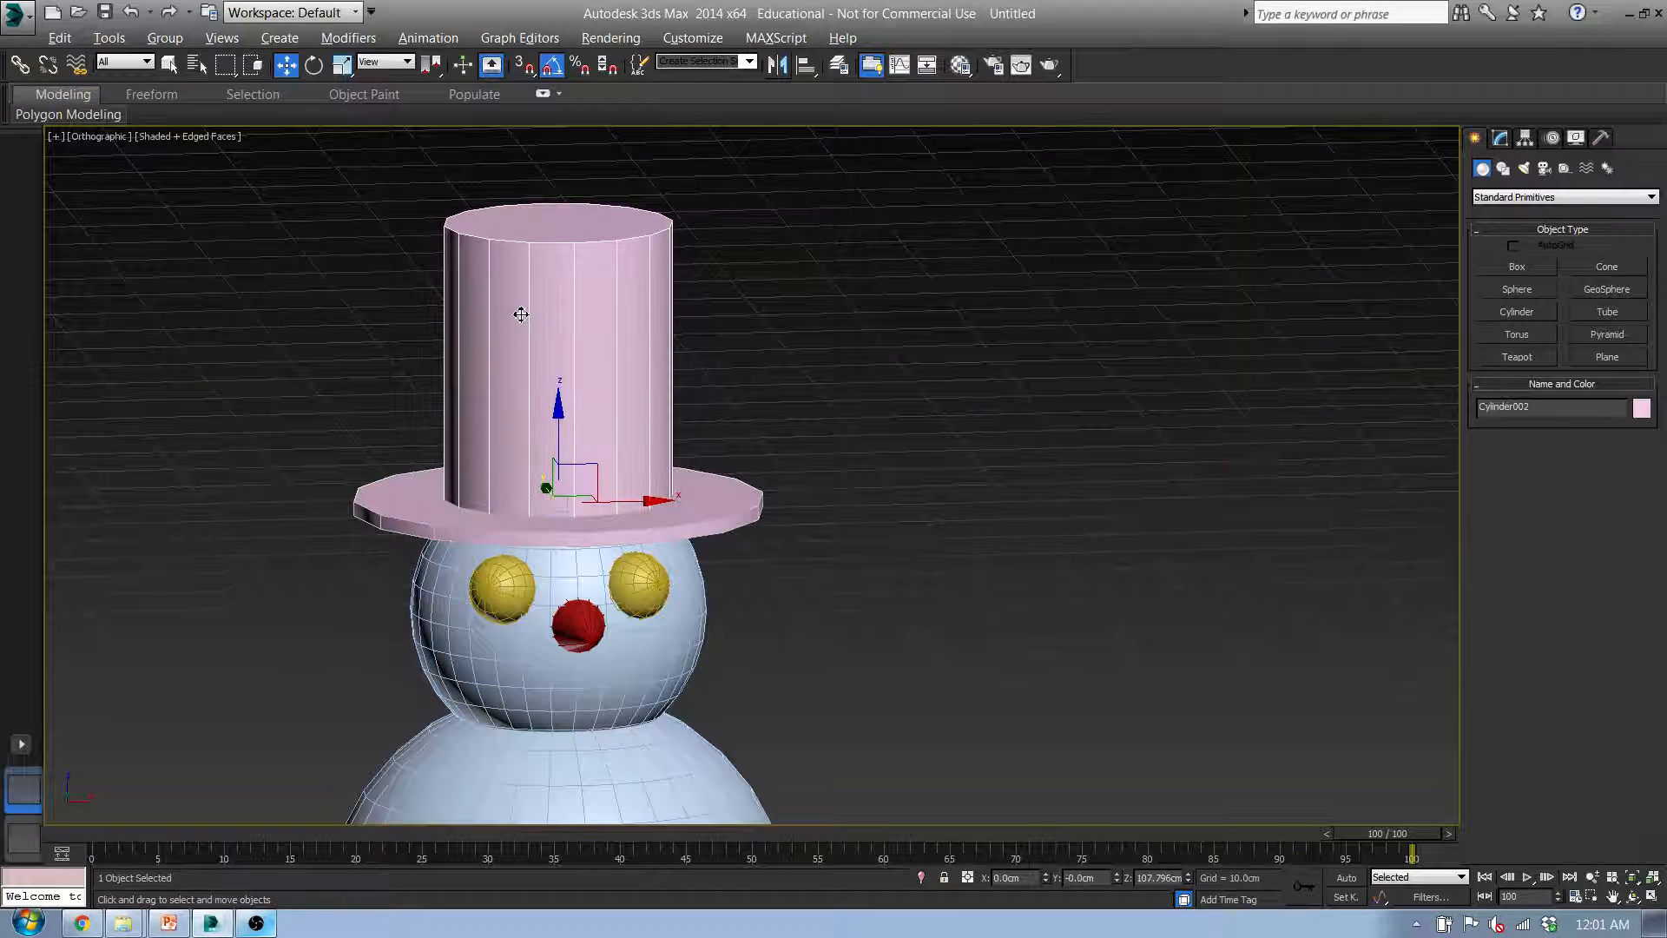
{"action": "left_click", "coordinate": [20, 66]}
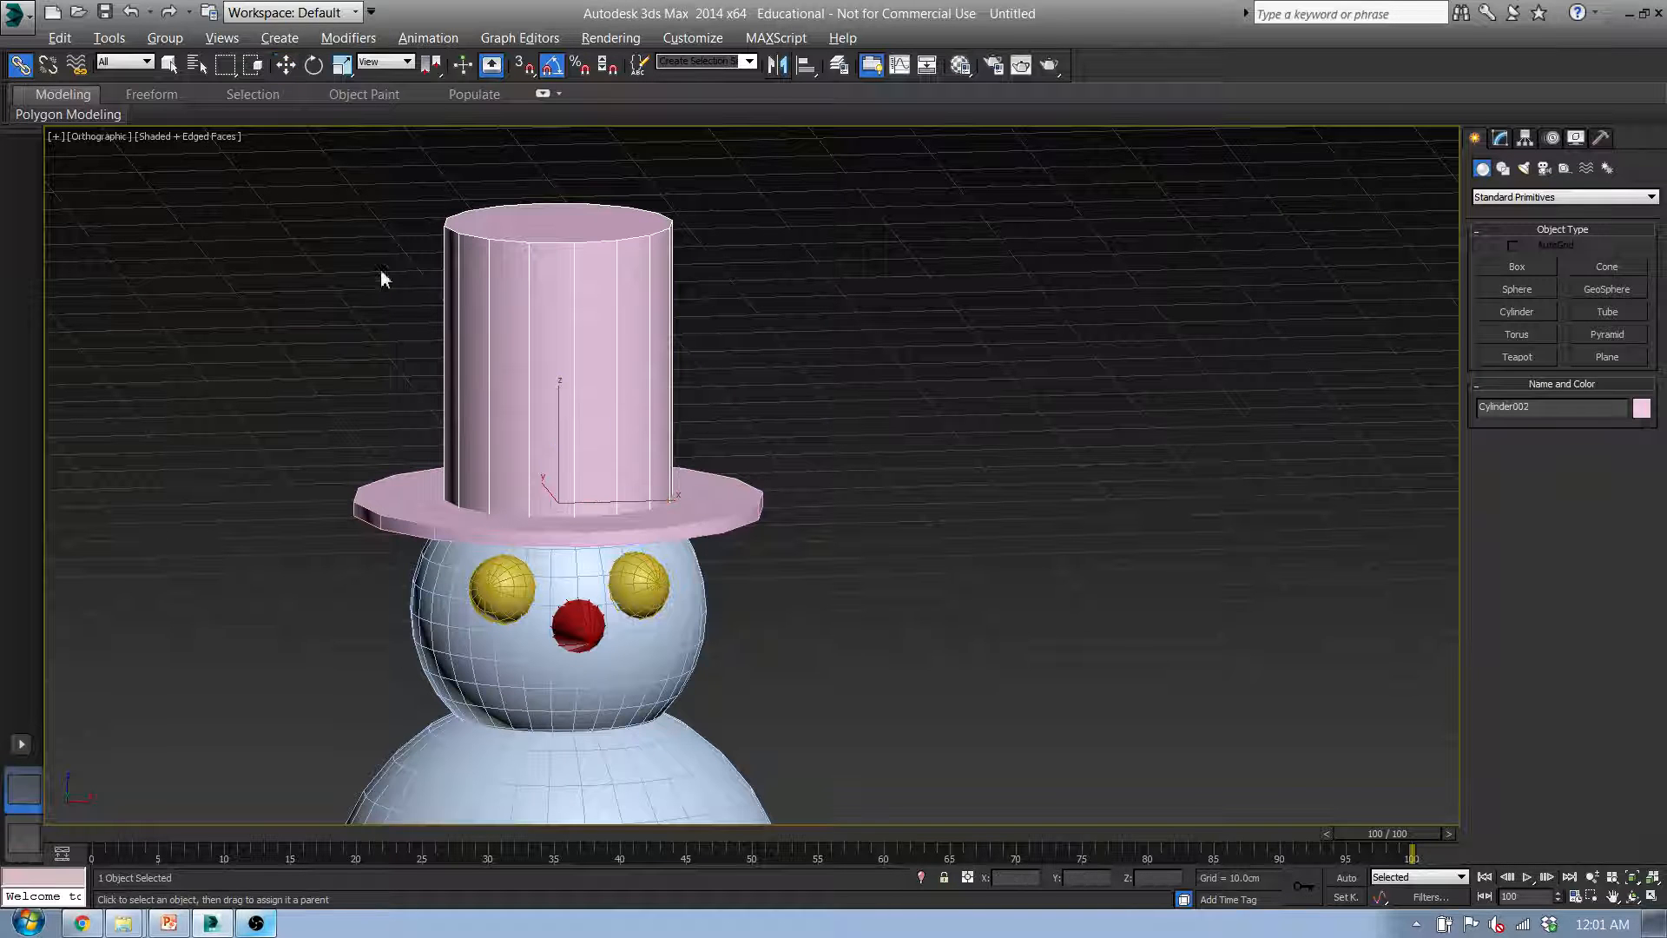
{"action": "left_click_drag", "start_coordinate": [591, 317], "coordinate": [680, 441]}
{"action": "left_click_drag", "start_coordinate": [735, 504], "coordinate": [735, 504]}
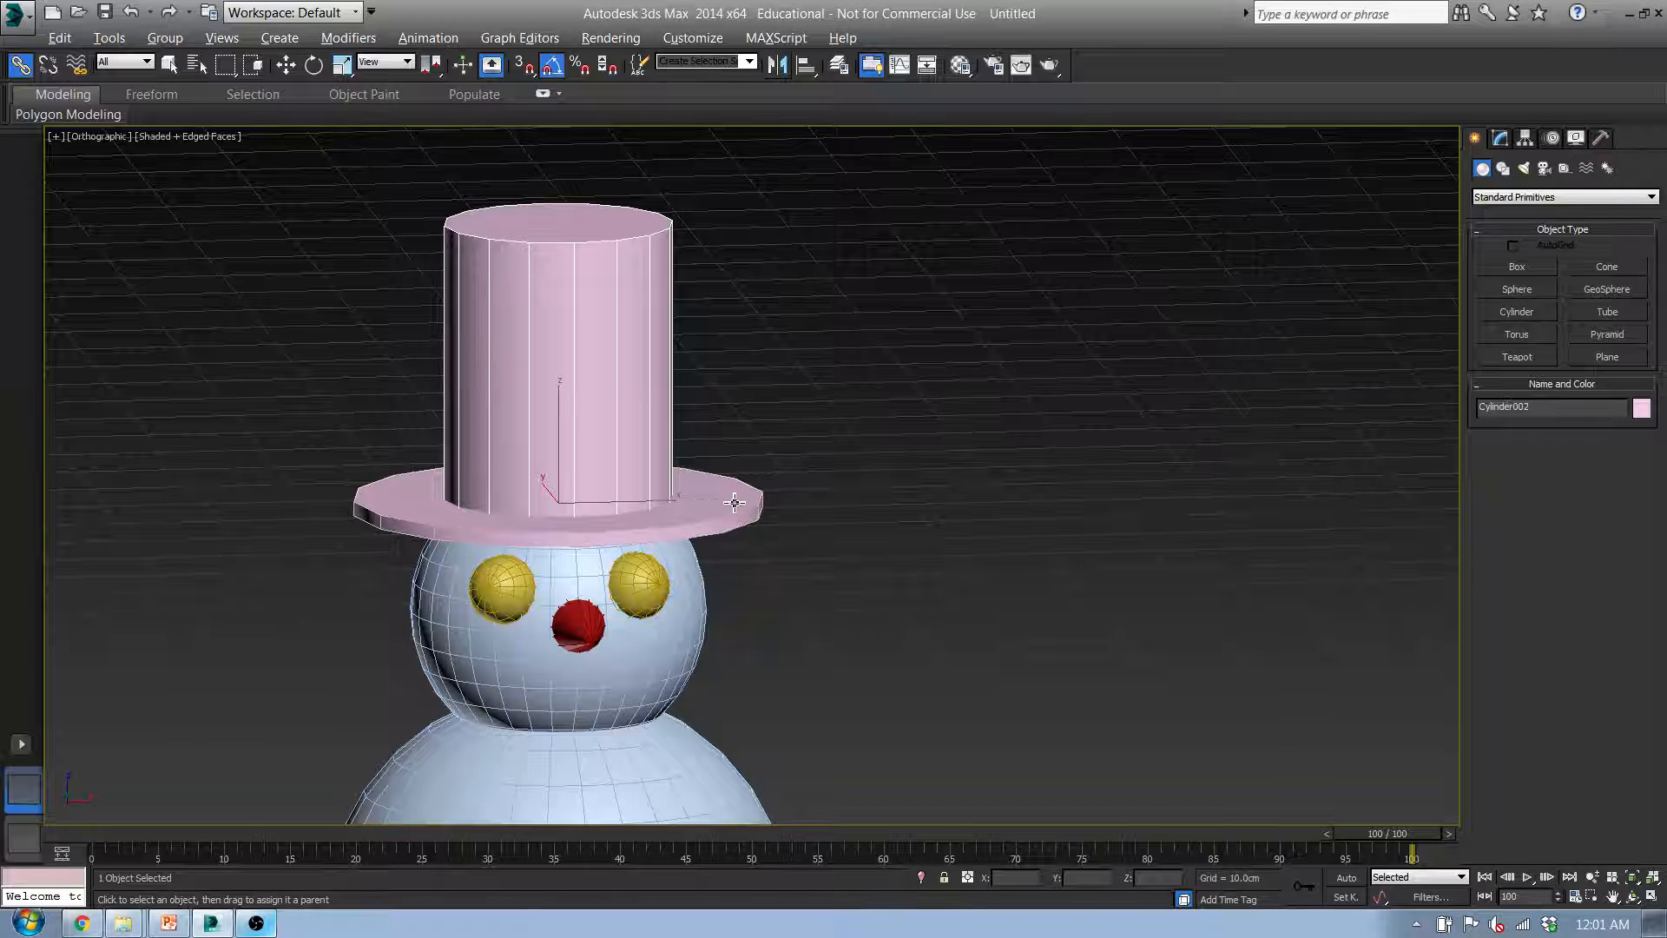
{"action": "key", "text": "q"}
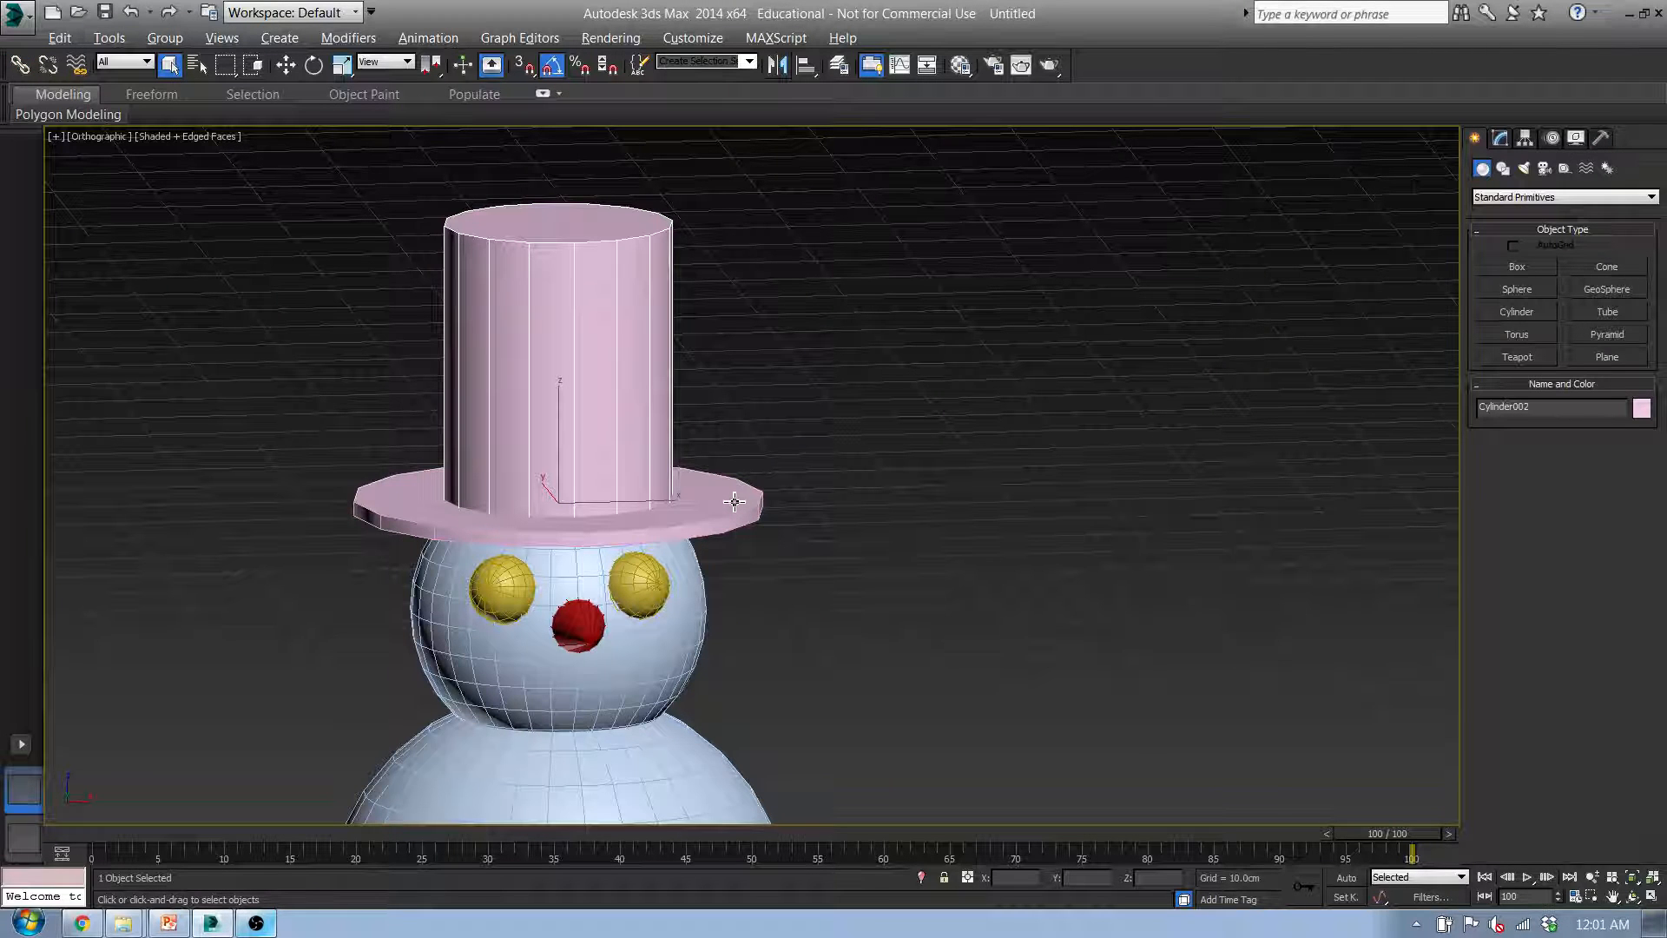
Test the link by moving the brim around, and undo the move
{"action": "left_click", "coordinate": [735, 502]}
{"action": "key", "text": "w"}
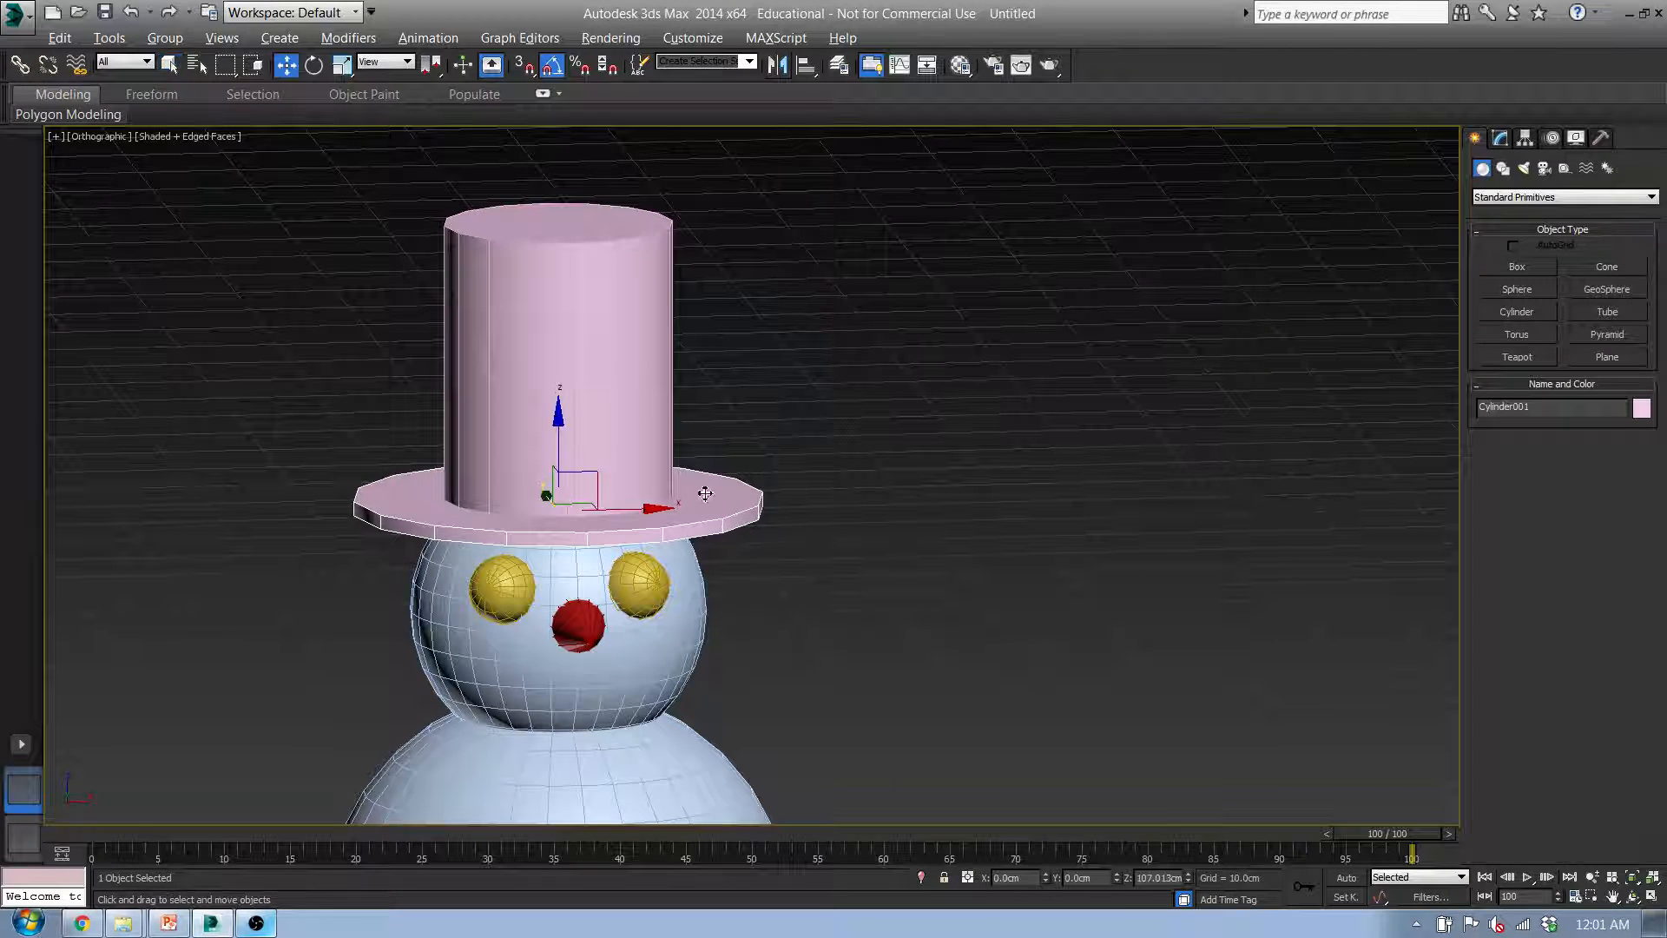
{"action": "left_click_drag", "start_coordinate": [585, 479], "coordinate": [942, 400]}
{"action": "key", "text": "ctrl+z"}
{"action": "key", "text": "ctrl+z"}
{"action": "key", "text": "ctrl+z"}
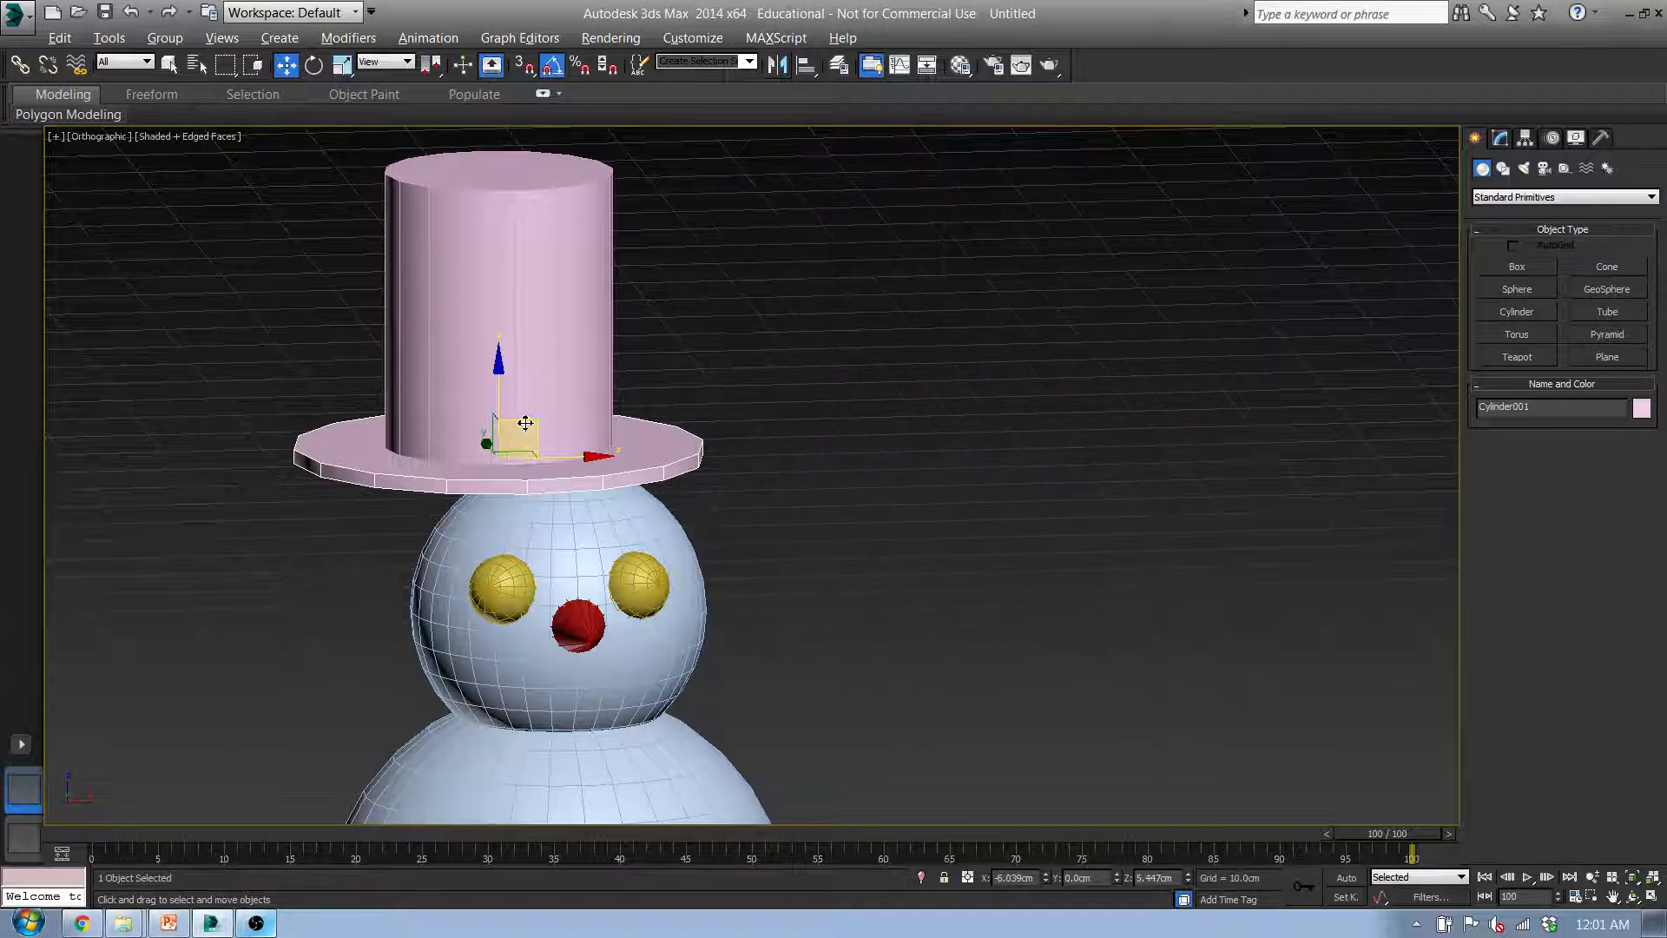
Move the crown on its own away from the brim to test the child object, and undo it
{"action": "left_click", "coordinate": [607, 398]}
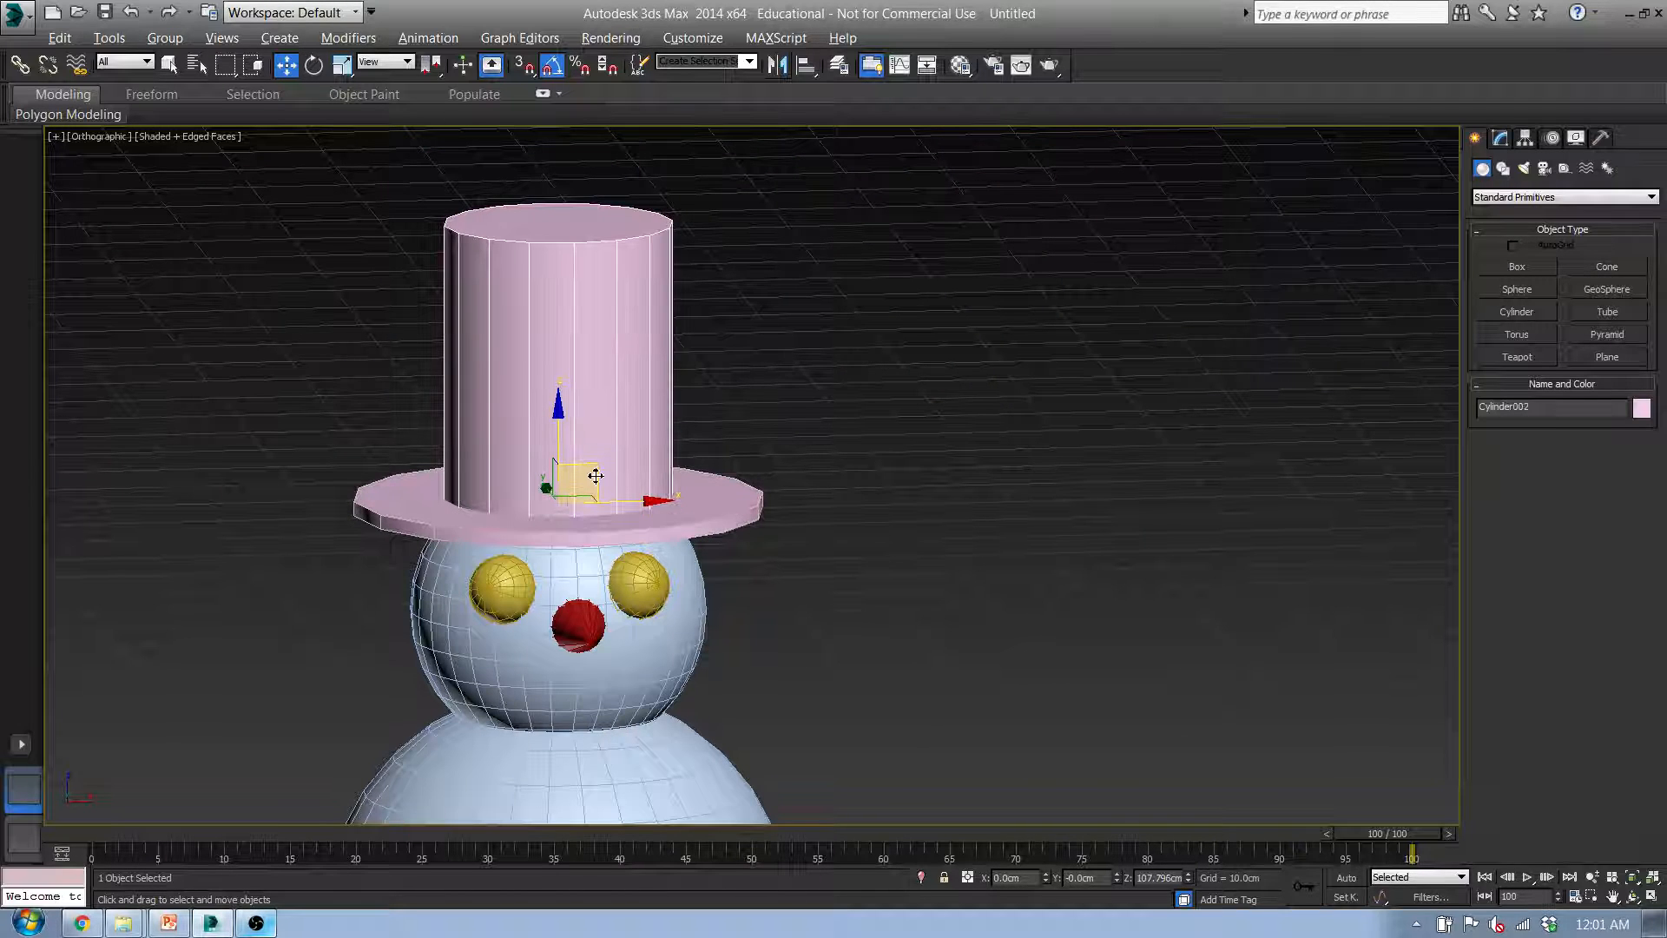
{"action": "left_click_drag", "start_coordinate": [596, 476], "coordinate": [473, 301]}
{"action": "left_click_drag", "start_coordinate": [586, 474], "coordinate": [856, 351]}
{"action": "key", "text": "ctrl+z"}
Move the parent brim around twice to try how the crown follows, undoing each move
{"action": "left_click", "coordinate": [705, 509]}
{"action": "left_click_drag", "start_coordinate": [586, 478], "coordinate": [769, 382]}
{"action": "key", "text": "ctrl+z"}
{"action": "left_click", "coordinate": [741, 520]}
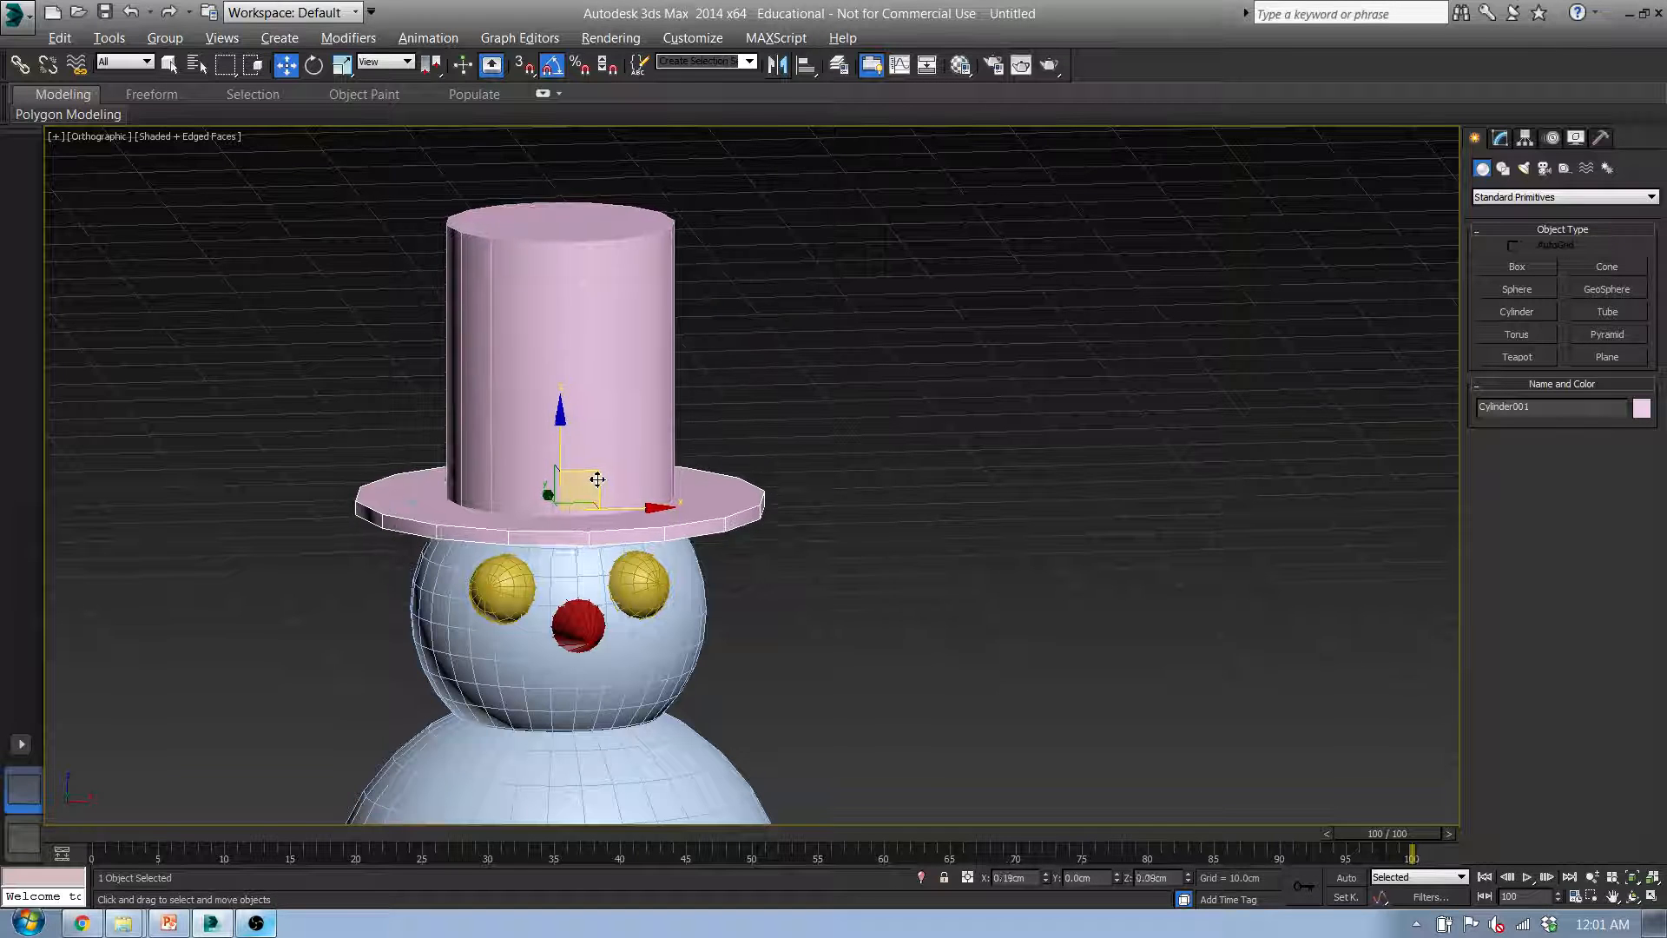
{"action": "left_click_drag", "start_coordinate": [595, 480], "coordinate": [967, 427]}
{"action": "key", "text": "ctrl+z"}
Compare moving the crown alone with moving the parent brim, and undo these moves
{"action": "left_click", "coordinate": [586, 391]}
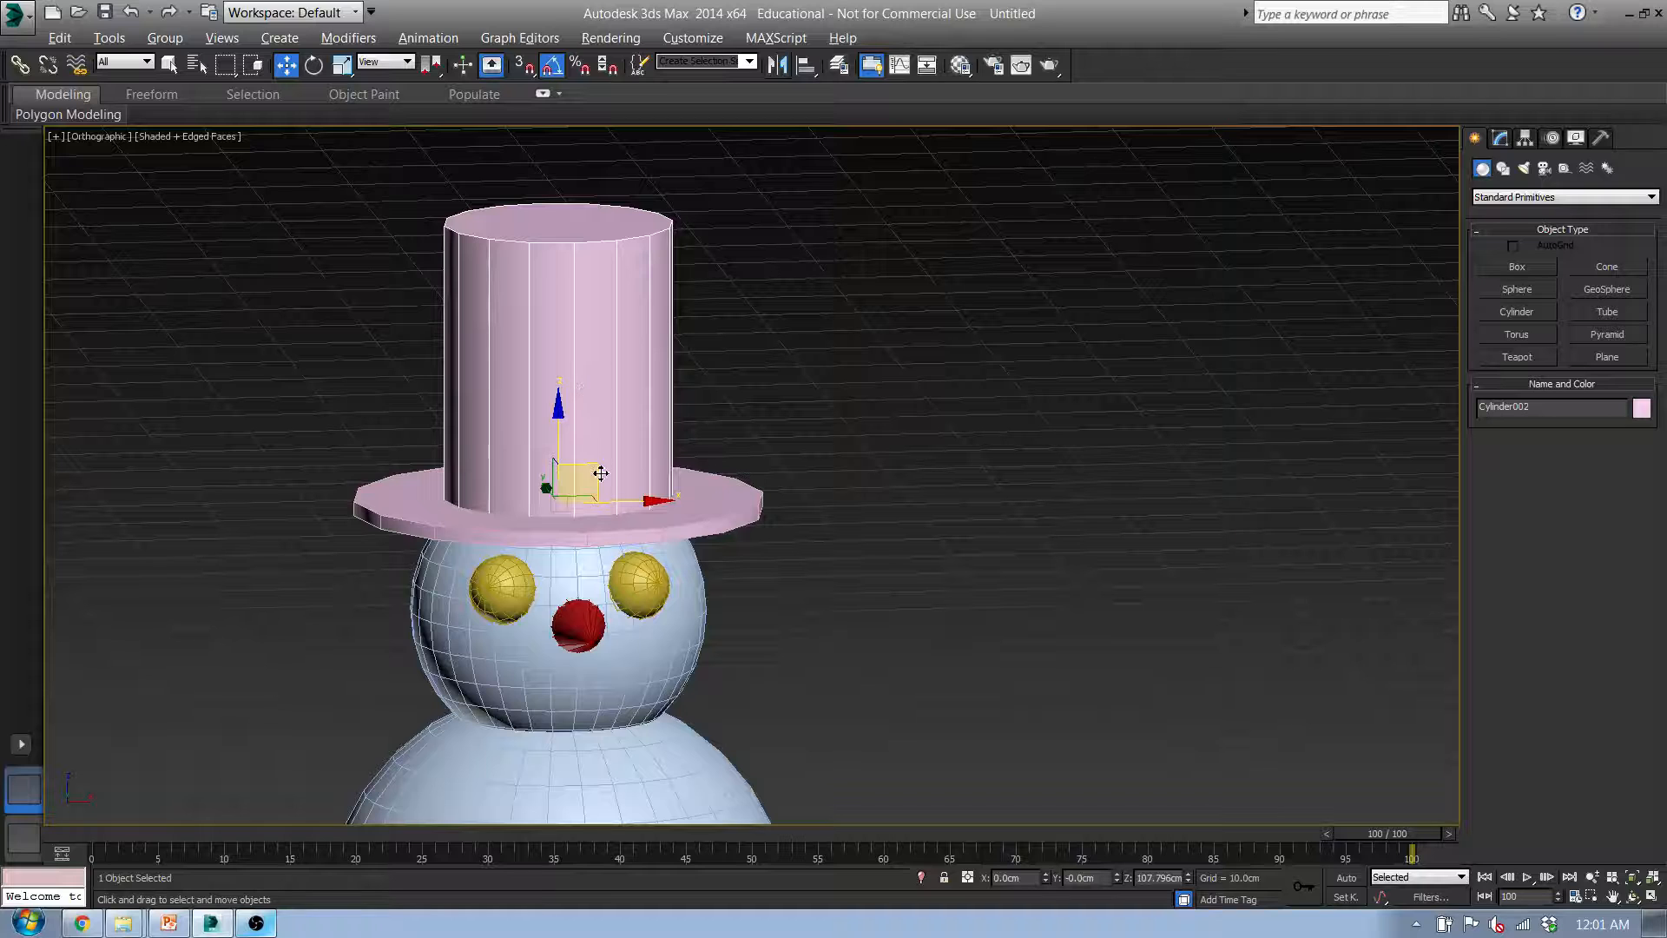
{"action": "left_click_drag", "start_coordinate": [593, 468], "coordinate": [657, 267]}
{"action": "left_click", "coordinate": [738, 524]}
{"action": "left_click_drag", "start_coordinate": [583, 476], "coordinate": [1044, 652]}
{"action": "key", "text": "ctrl+z"}
{"action": "key", "text": "ctrl+z"}
{"action": "key", "text": "ctrl+z"}
In the Left view, rotate the brim and its linked crown -15 degrees so the hat tilts backward
{"action": "key", "text": "l"}
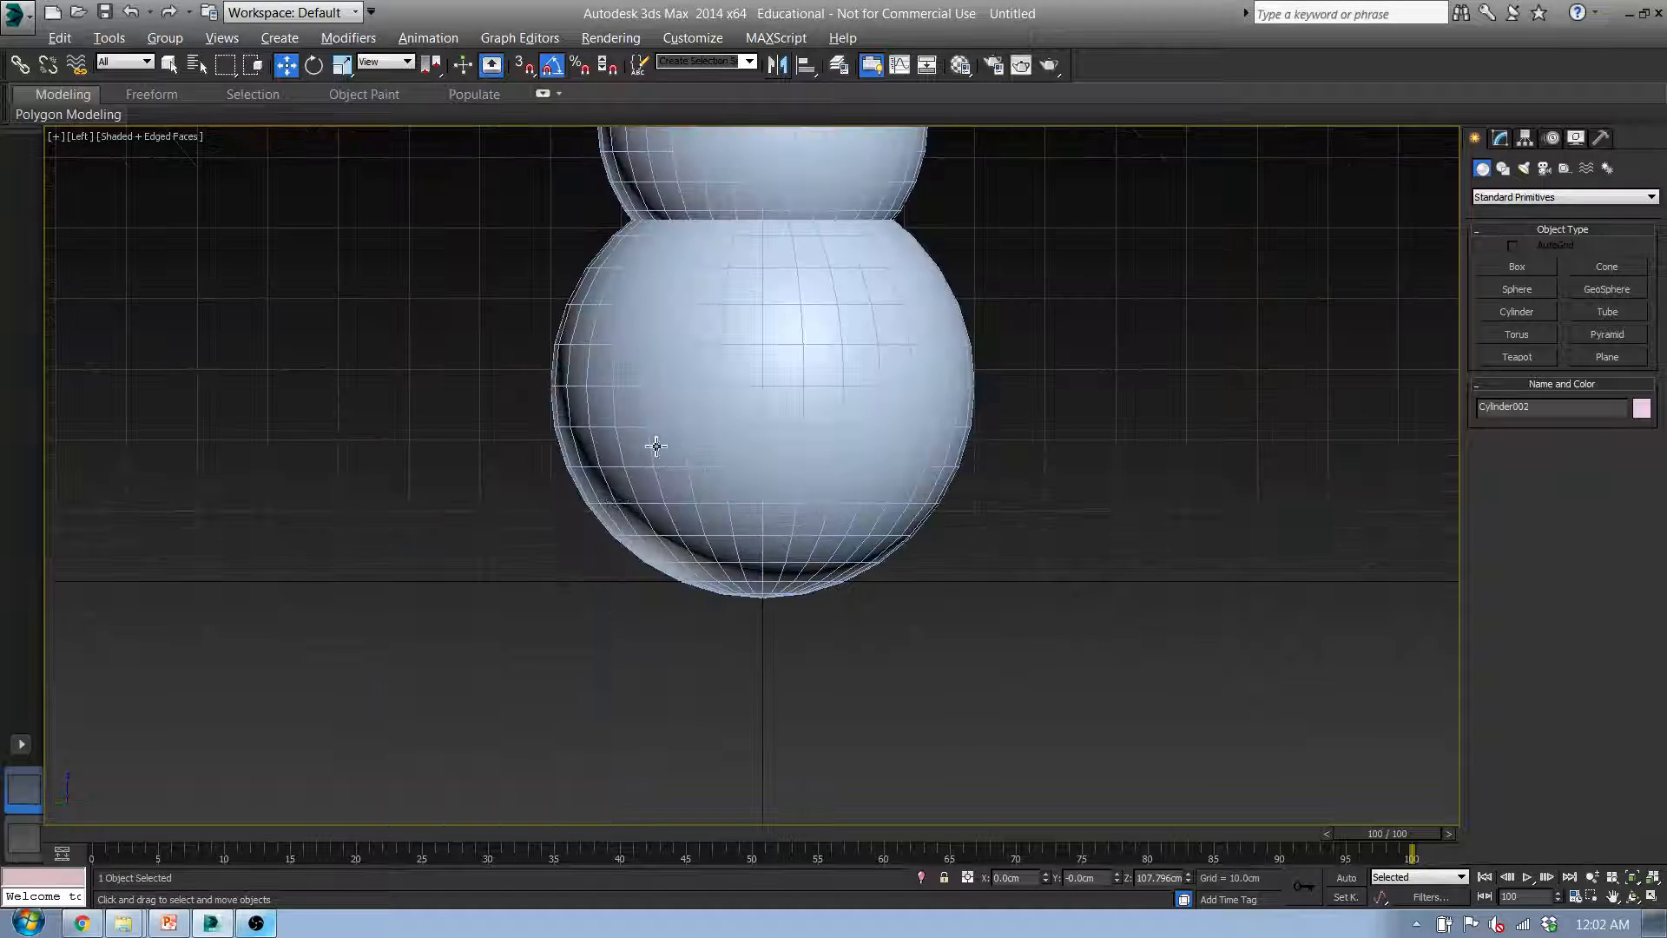
{"action": "scroll", "coordinate": [656, 438], "scroll_direction": "down", "scroll_amount": 5}
{"action": "scroll", "coordinate": [638, 429], "scroll_direction": "up", "scroll_amount": 6}
{"action": "middle_click_drag", "start_coordinate": [639, 429], "coordinate": [678, 752]}
{"action": "key", "text": "e"}
{"action": "left_click", "coordinate": [825, 571]}
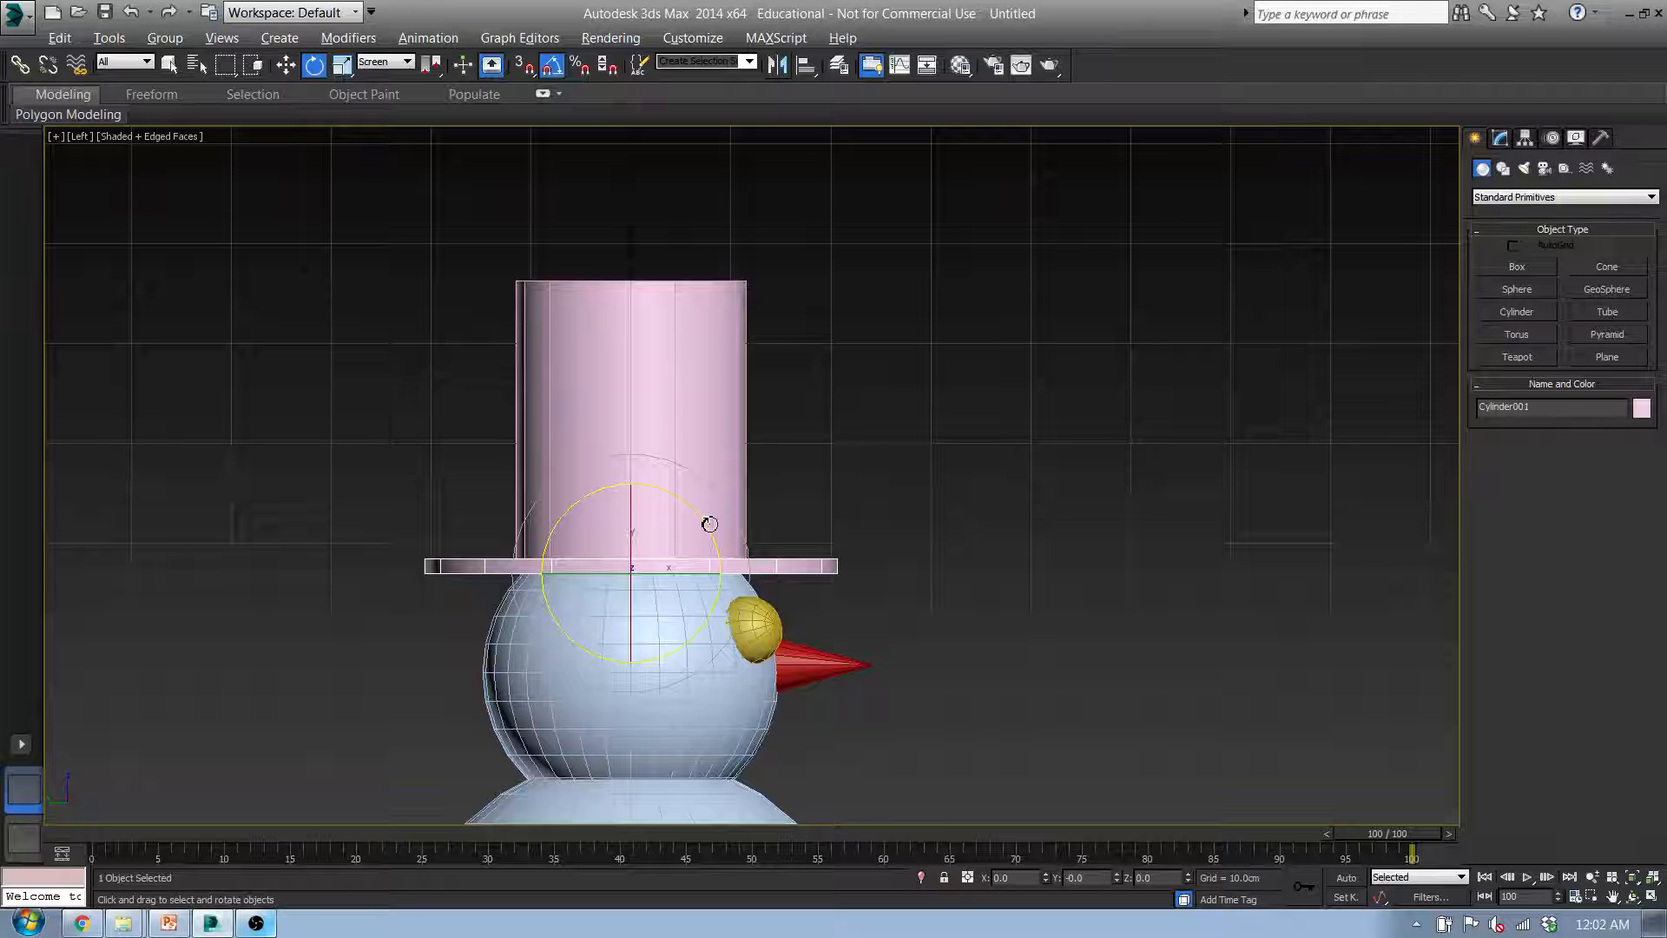
{"action": "mouse_move", "coordinate": [708, 525]}
{"action": "left_mouse_down"}
{"action": "mouse_move", "coordinate": [694, 519]}
{"action": "mouse_move", "coordinate": [758, 545]}
{"action": "mouse_move", "coordinate": [644, 550]}
{"action": "mouse_move", "coordinate": [710, 531]}
{"action": "left_mouse_up"}
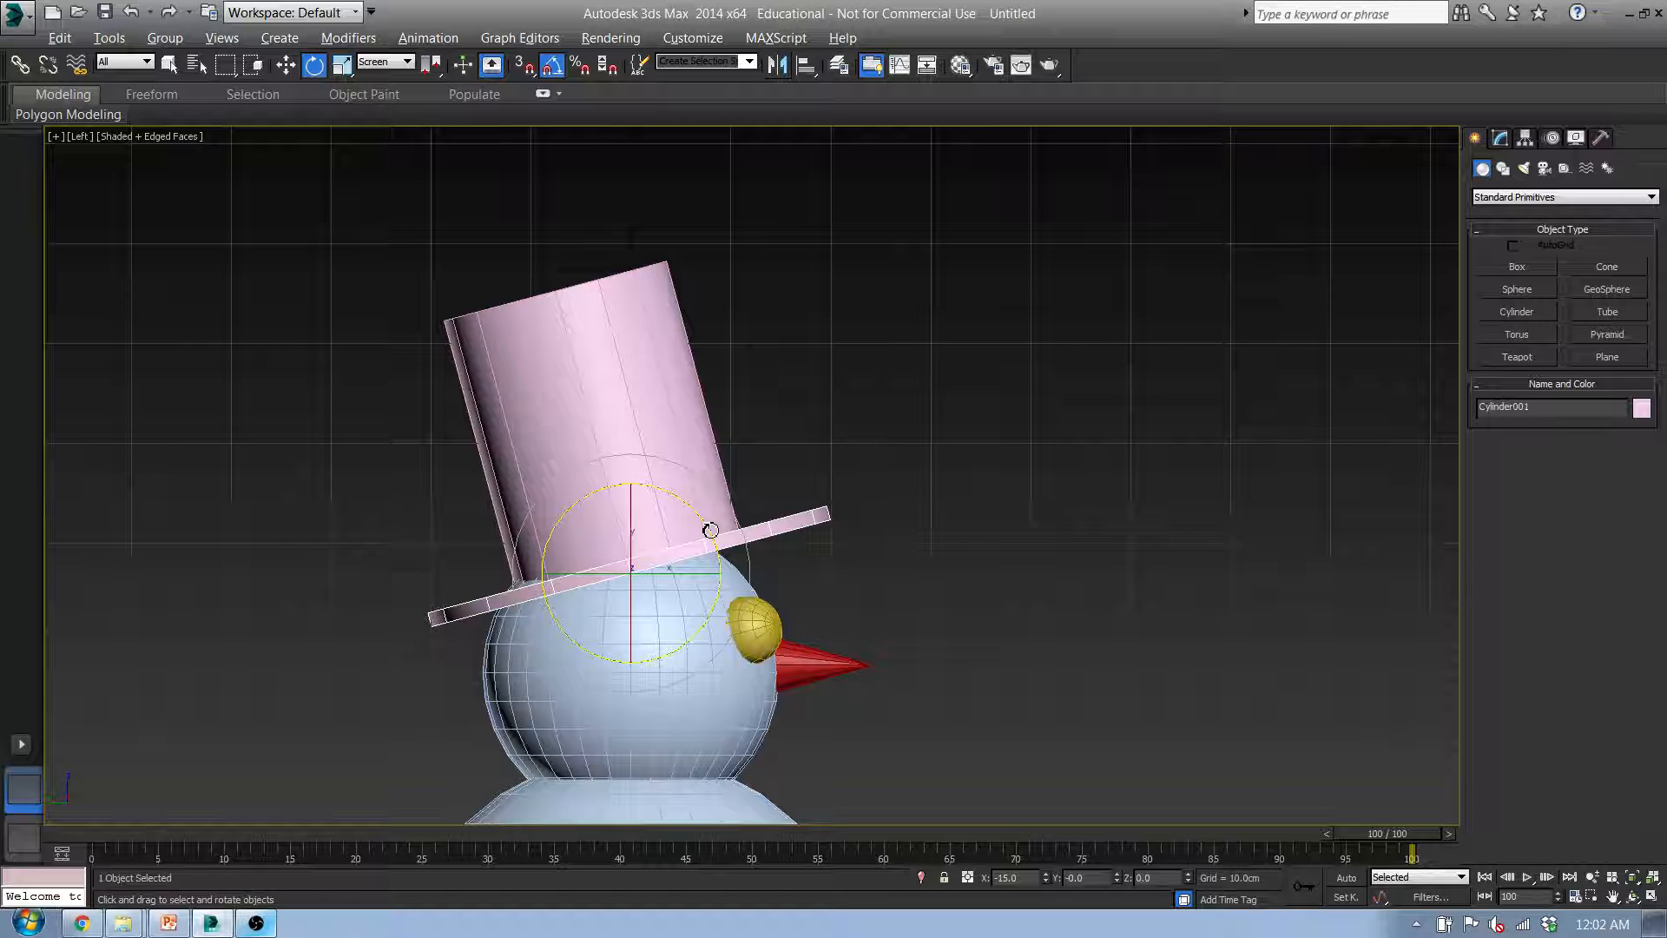
Shift the tilted hat back and down onto the head, to Y about 2.9 cm and Z about 105.8 cm
{"action": "key", "text": "w"}
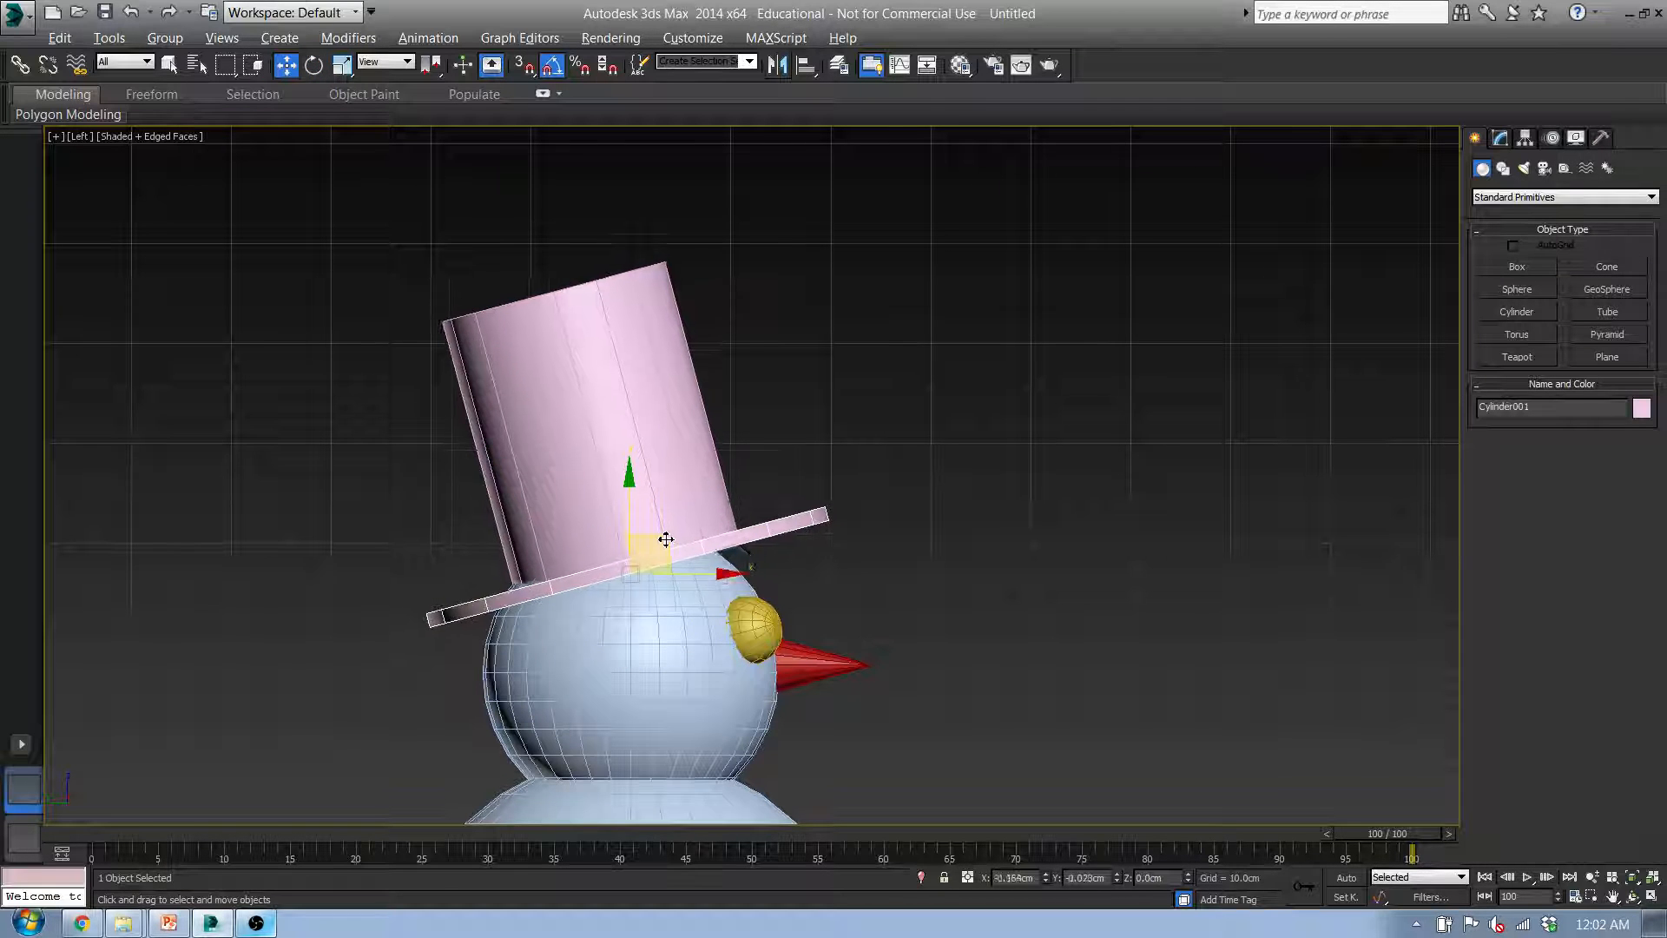
{"action": "left_click_drag", "start_coordinate": [666, 539], "coordinate": [640, 549]}
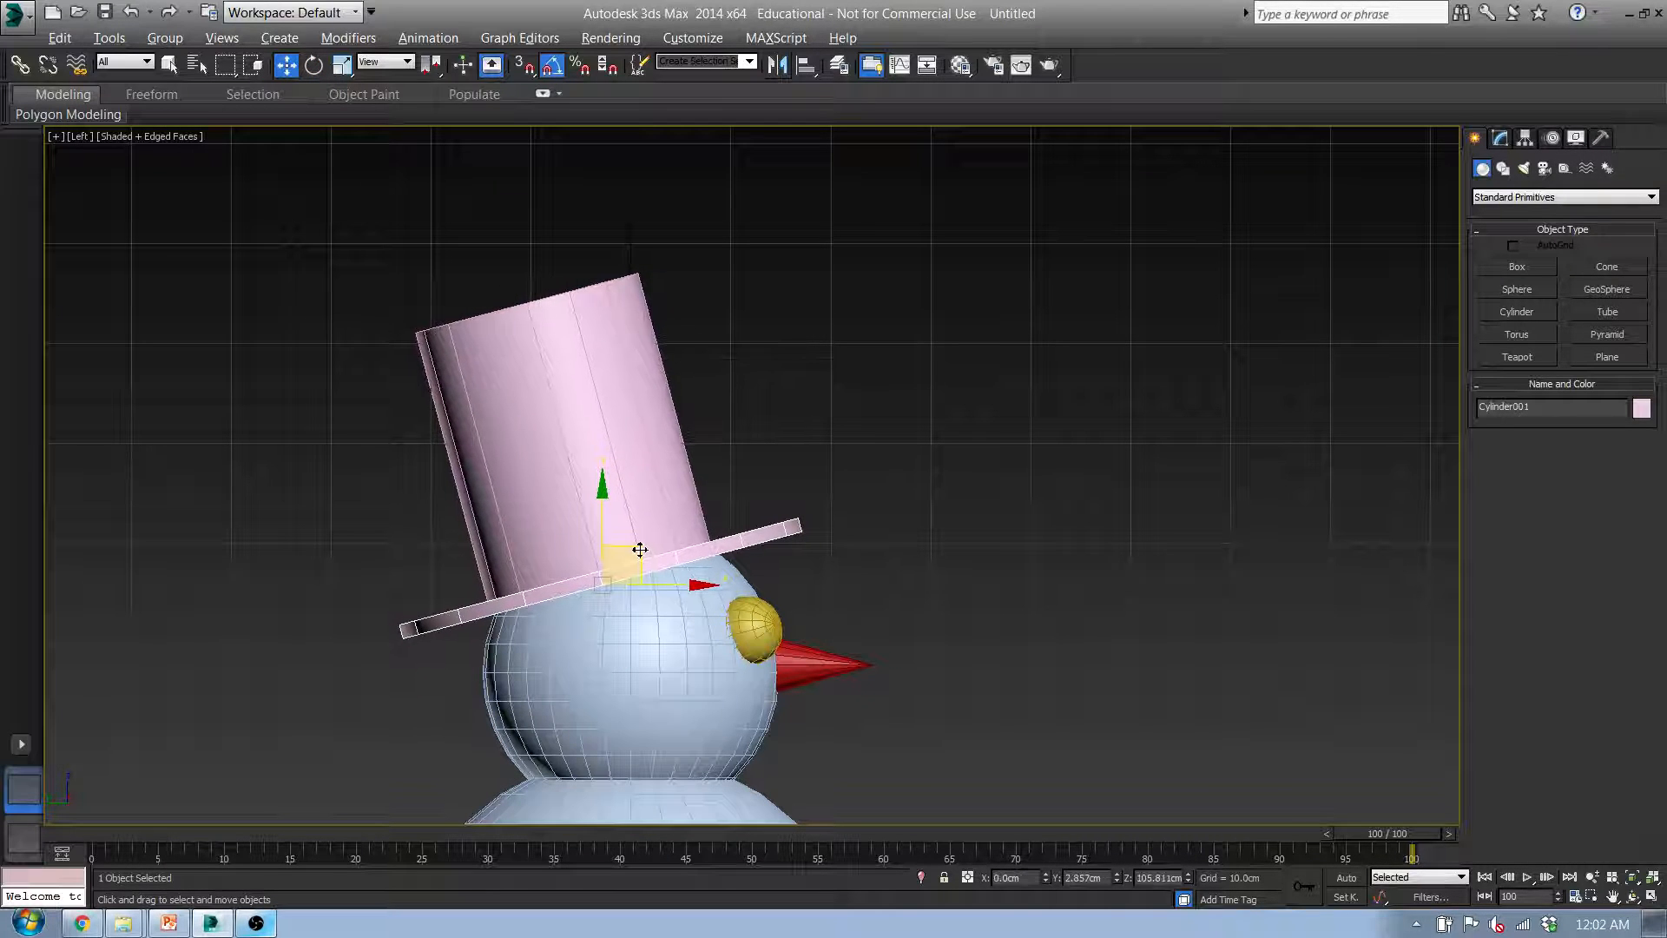
{"action": "key", "text": "f"}
{"action": "scroll", "coordinate": [651, 659], "scroll_direction": "up", "scroll_amount": 2}
{"action": "middle_click_drag", "start_coordinate": [651, 659], "coordinate": [552, 485]}
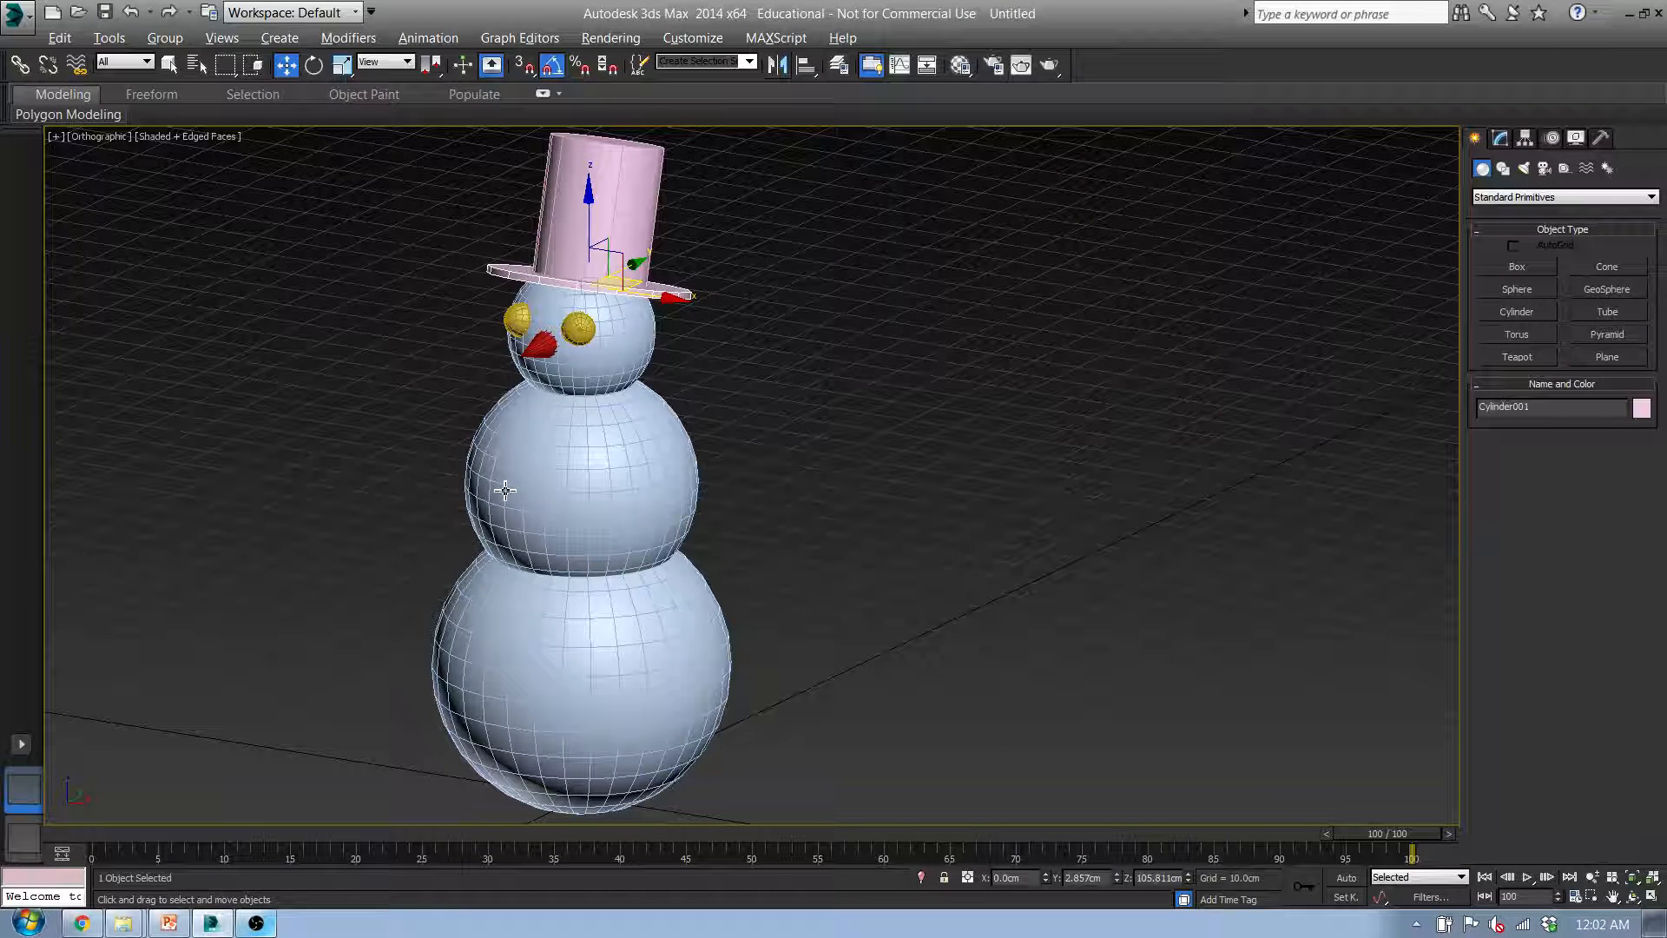
Create a cylinder on the ground beside the snowman in the Top view, with radius about 3.2 cm and height about 70.5 cm
{"action": "key", "text": "t"}
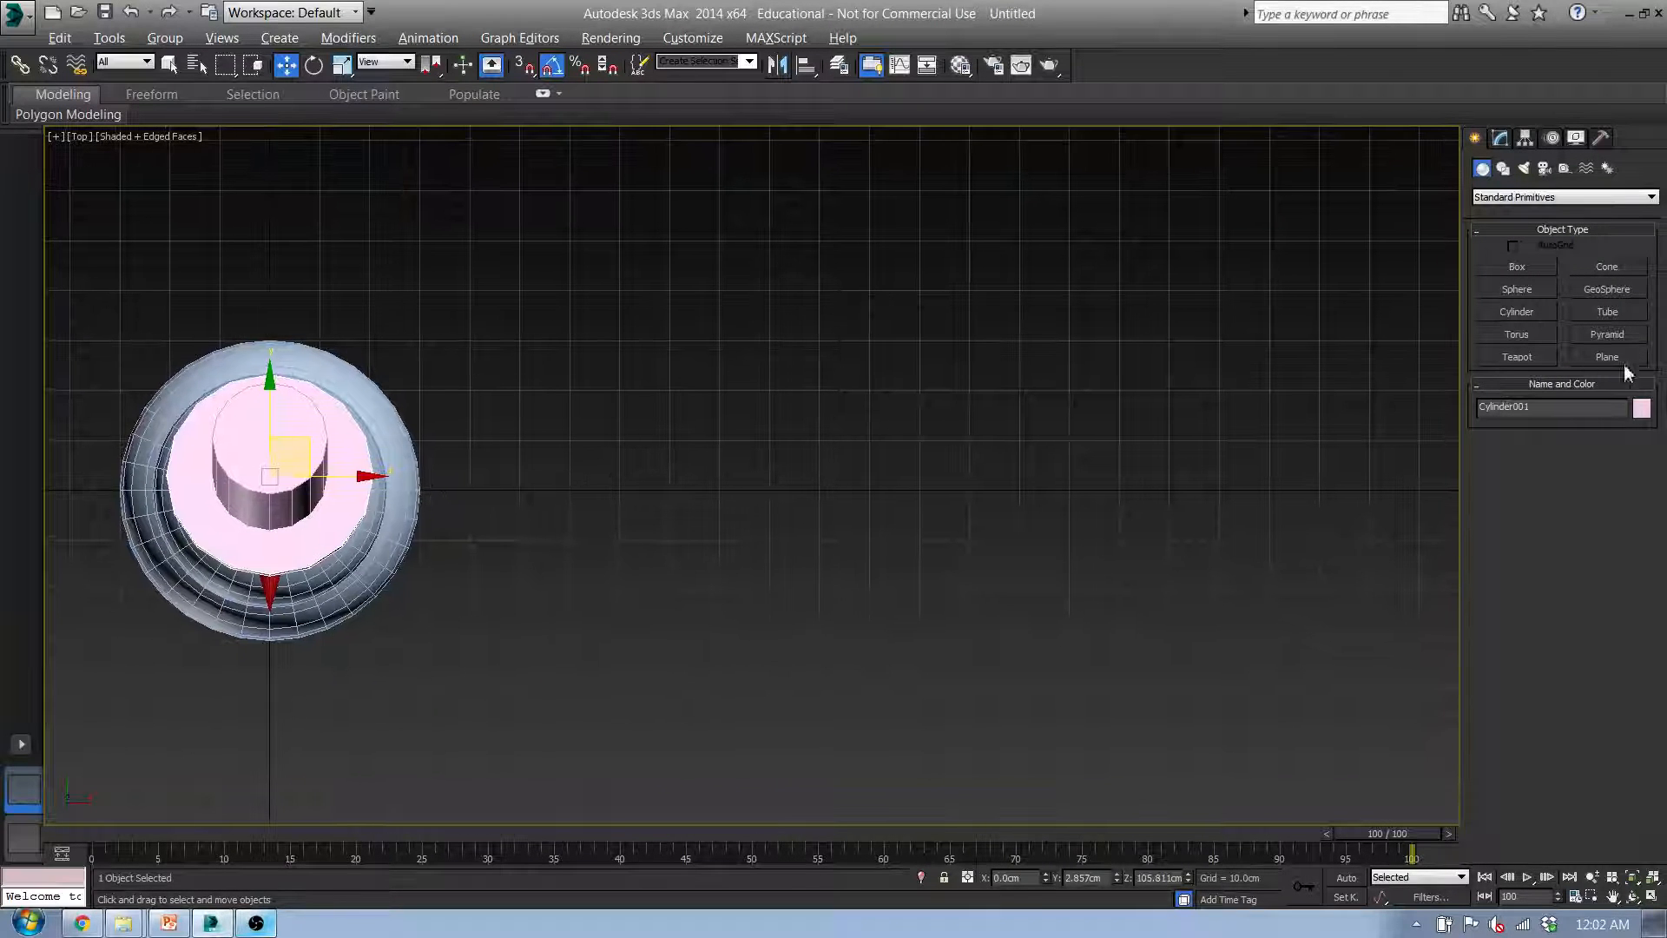
{"action": "left_click", "coordinate": [1528, 315]}
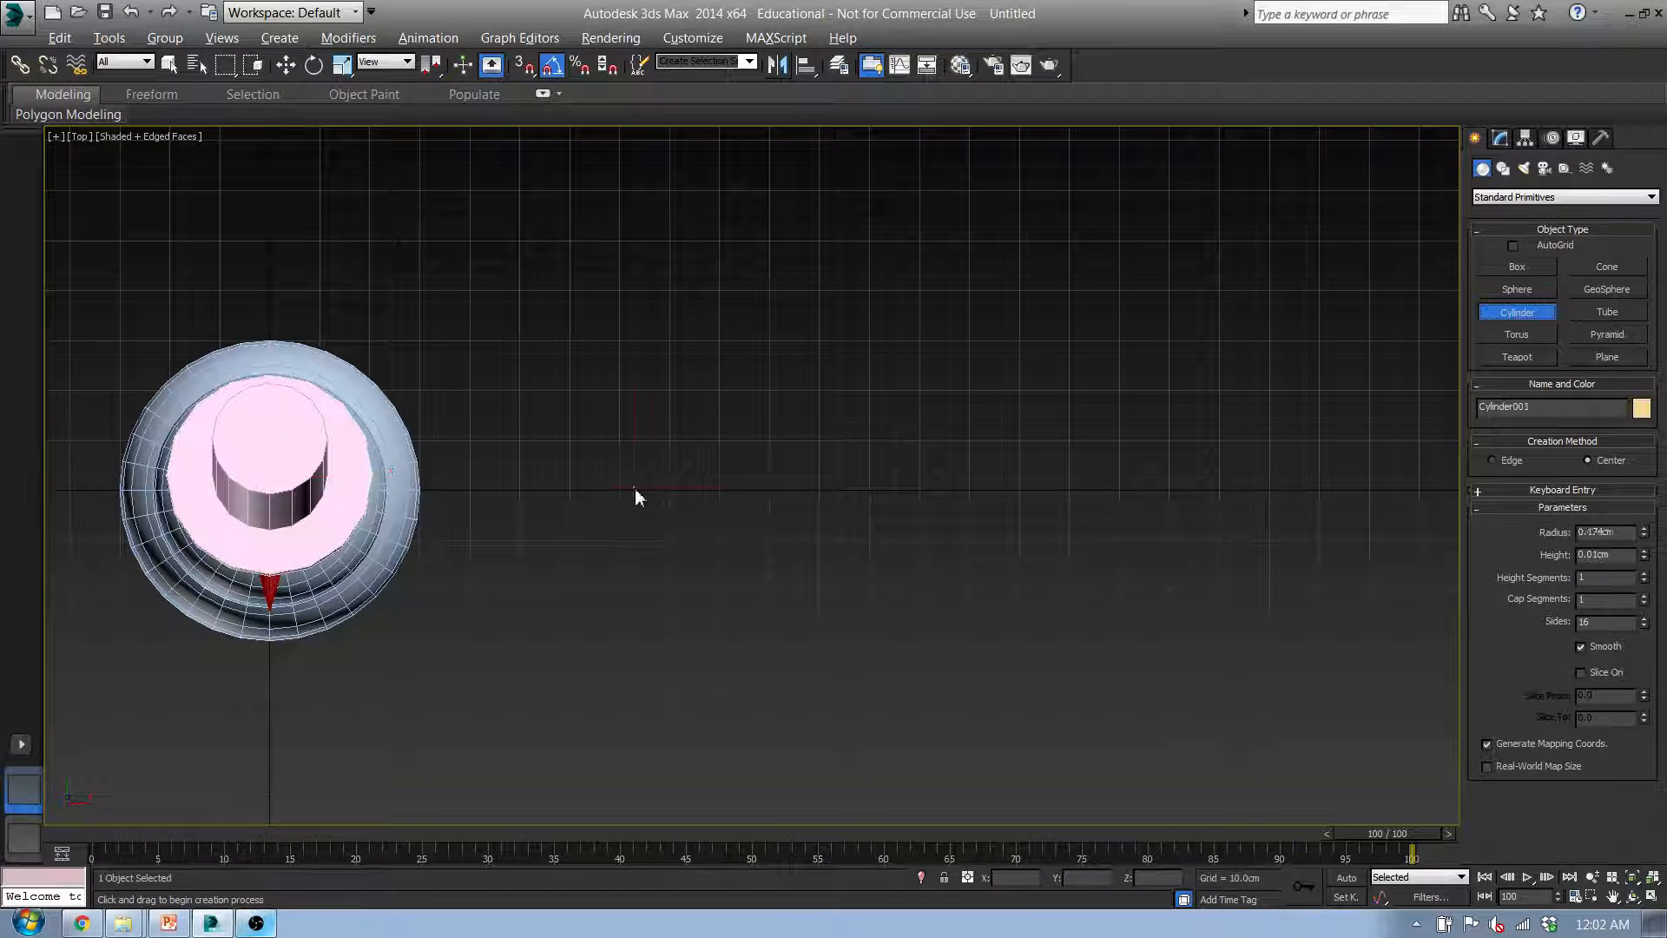
{"action": "left_click_drag", "start_coordinate": [634, 487], "coordinate": [647, 506]}
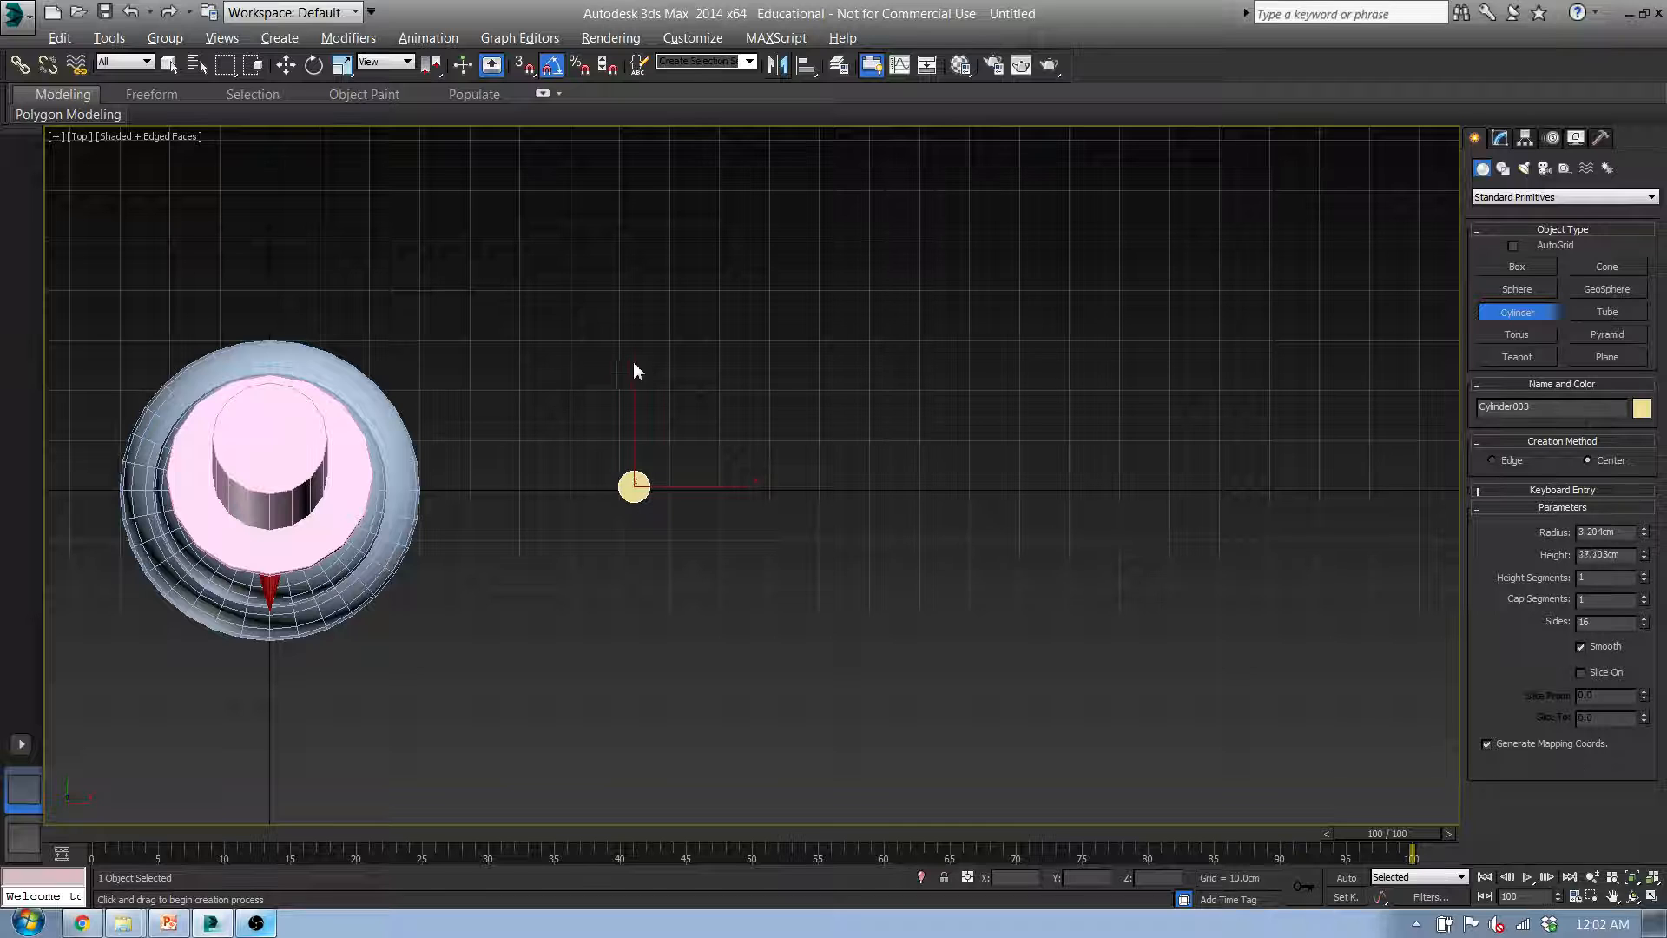
{"action": "left_click", "coordinate": [625, 146]}
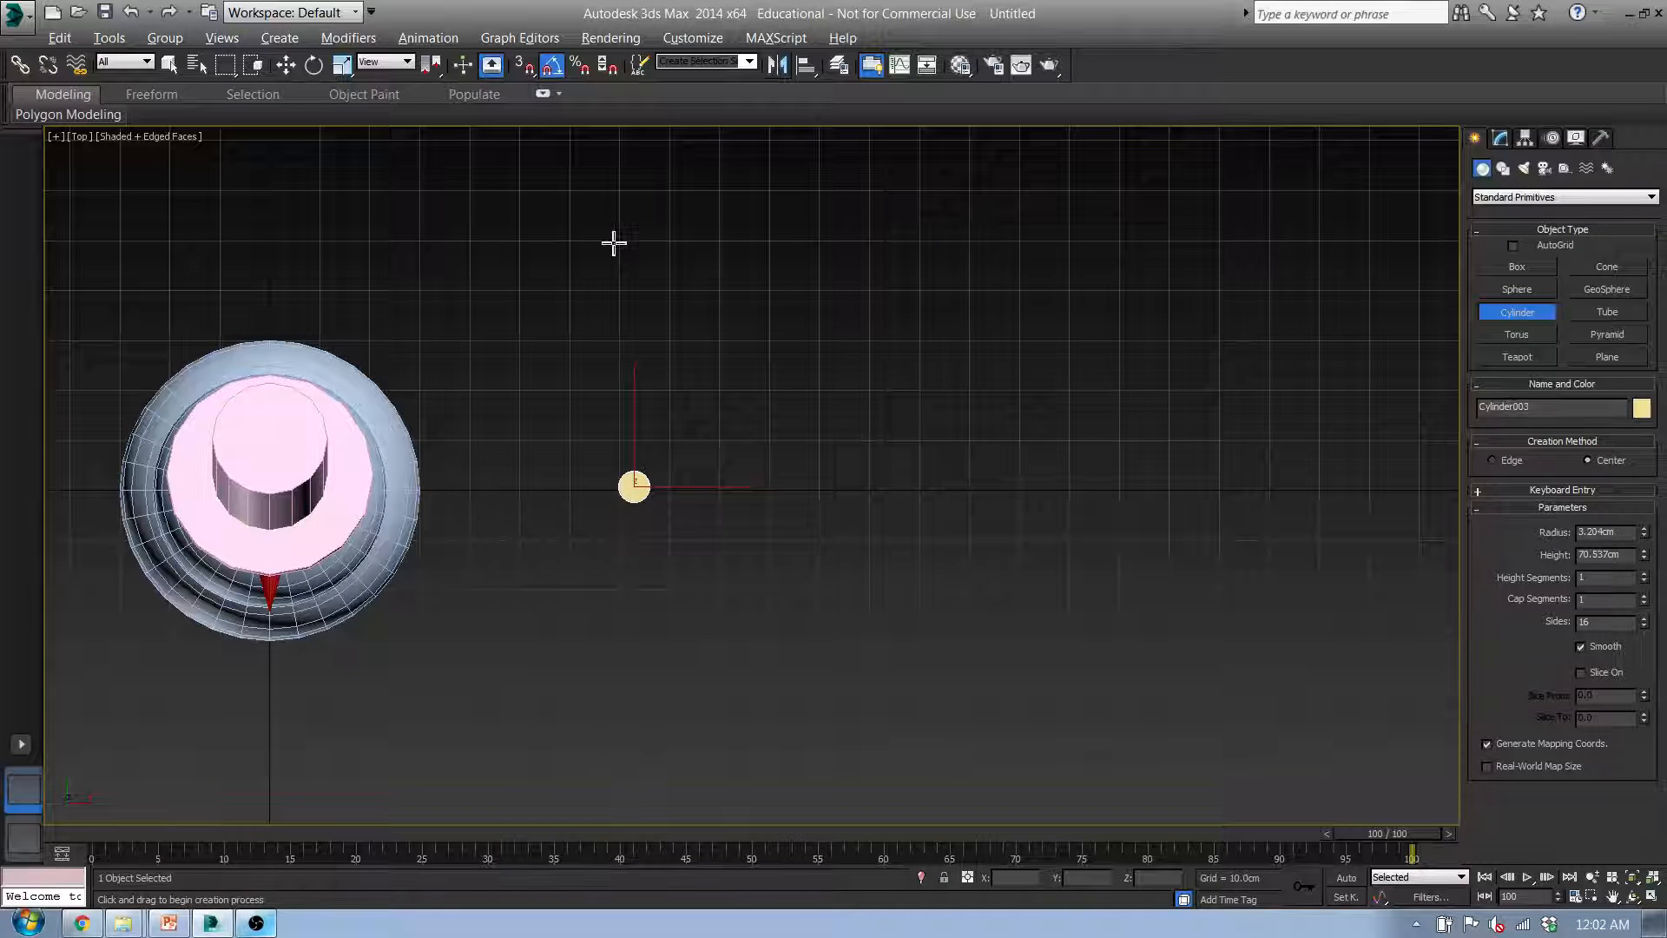
In the Front view, reduce the new cylinder to a radius of about 2.3 cm and a height of about 50.8 cm
{"action": "key", "text": "p"}
{"action": "key", "text": "f"}
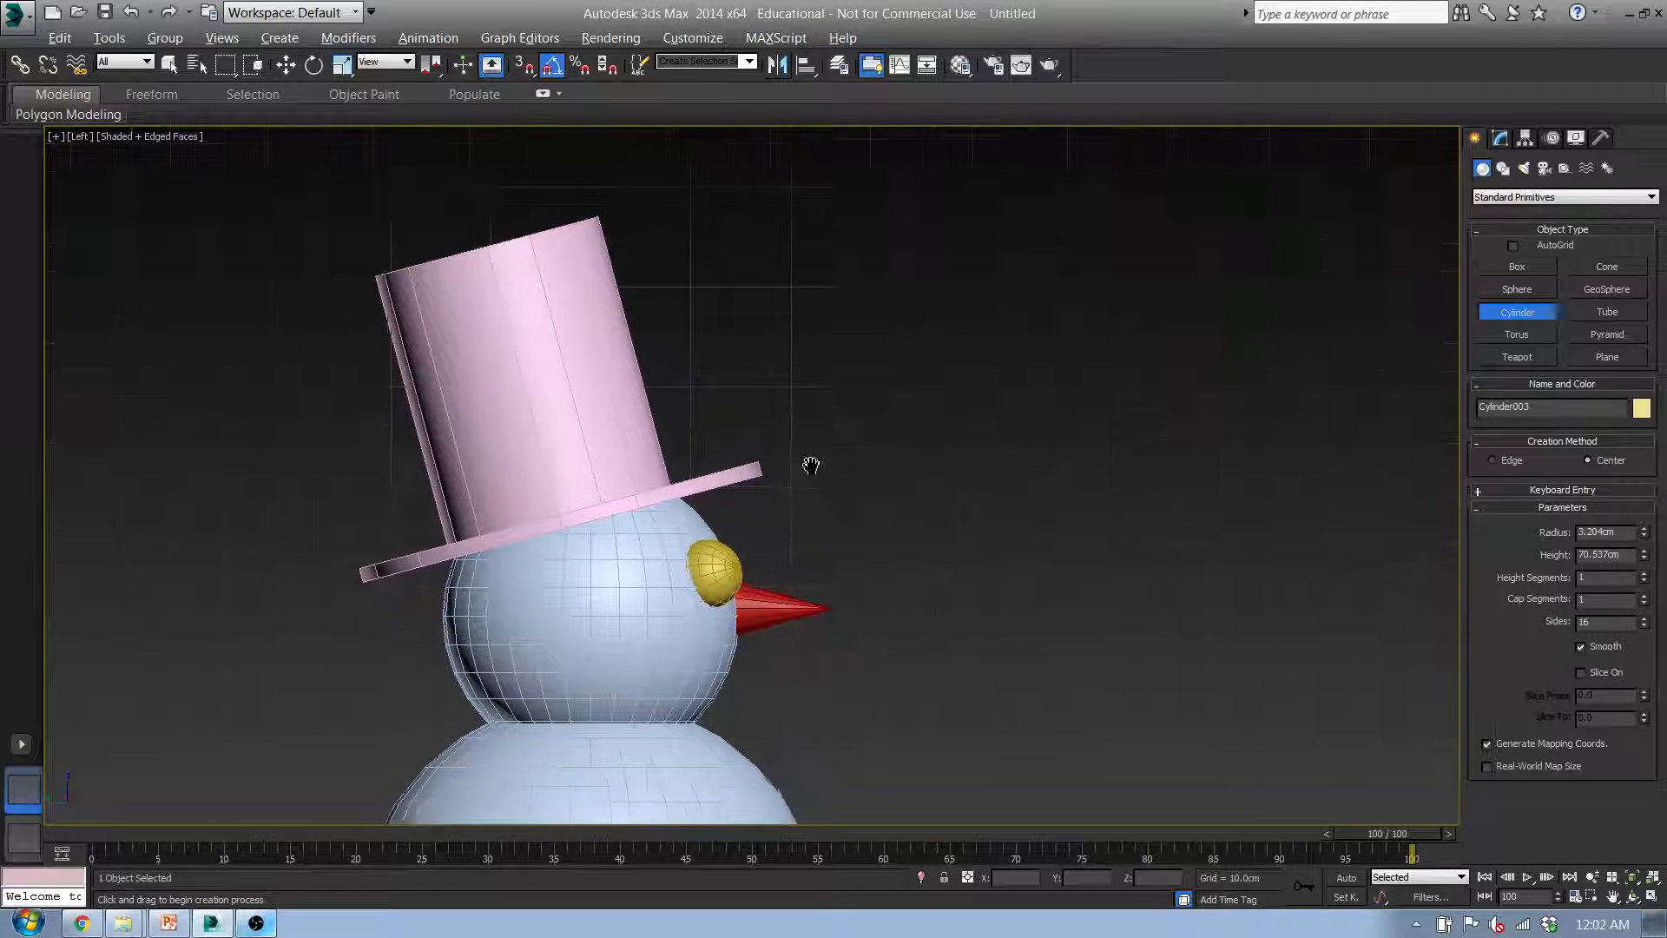
{"action": "middle_click_drag", "start_coordinate": [810, 500], "coordinate": [755, 454]}
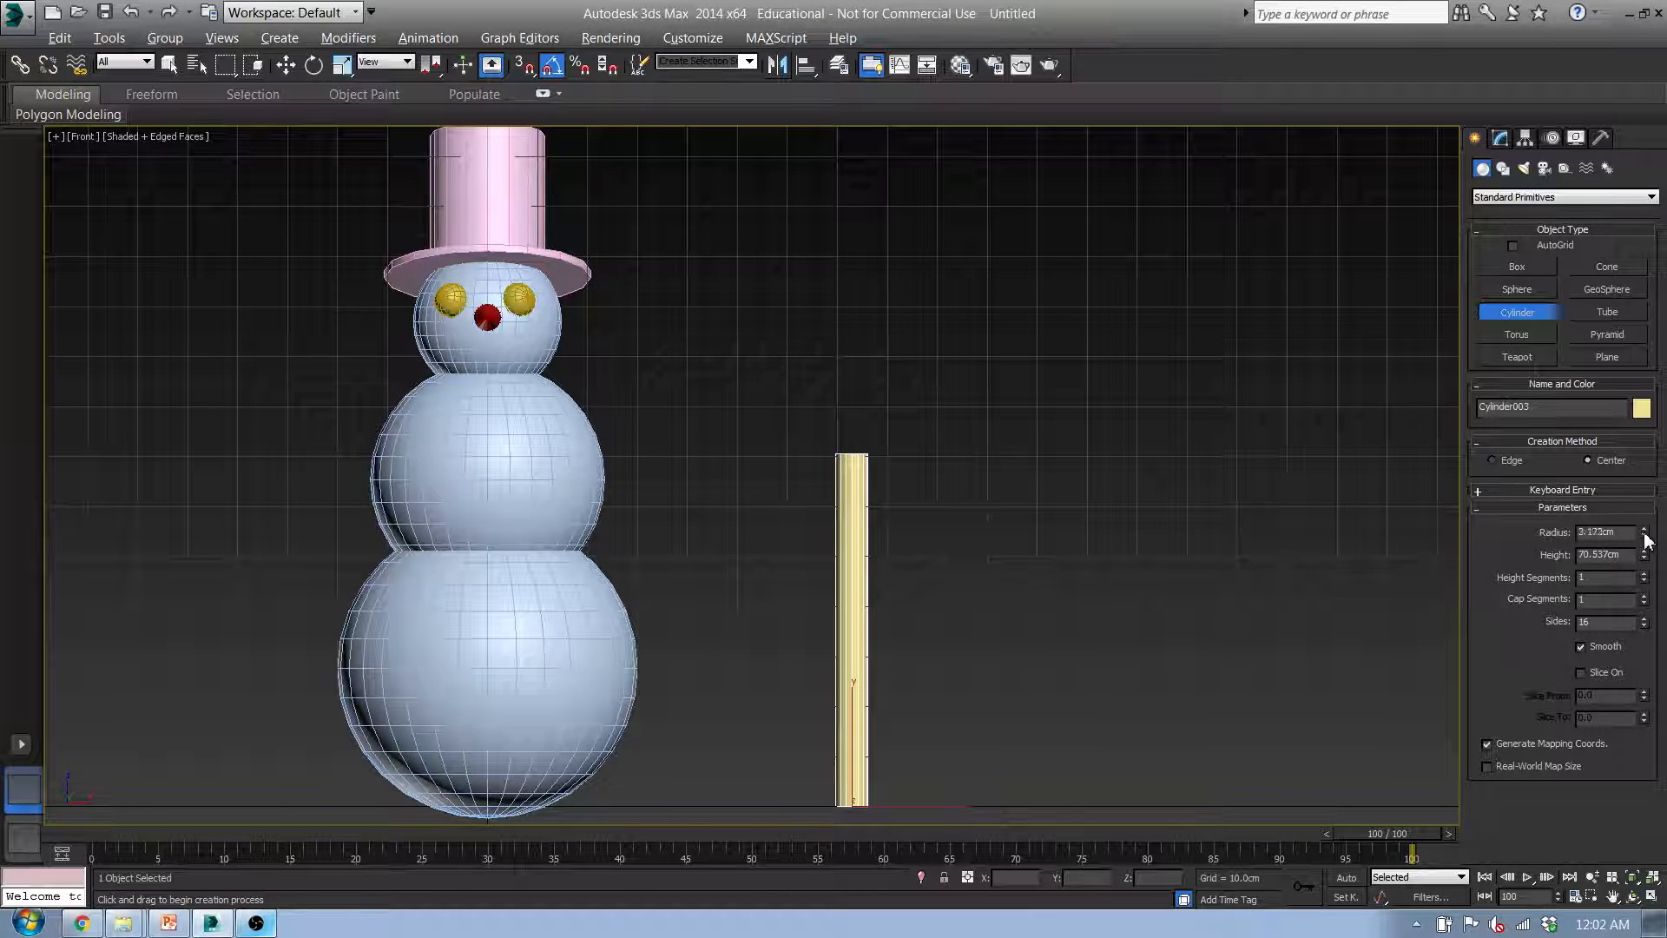
{"action": "left_click_drag", "start_coordinate": [1644, 534], "coordinate": [1648, 579]}
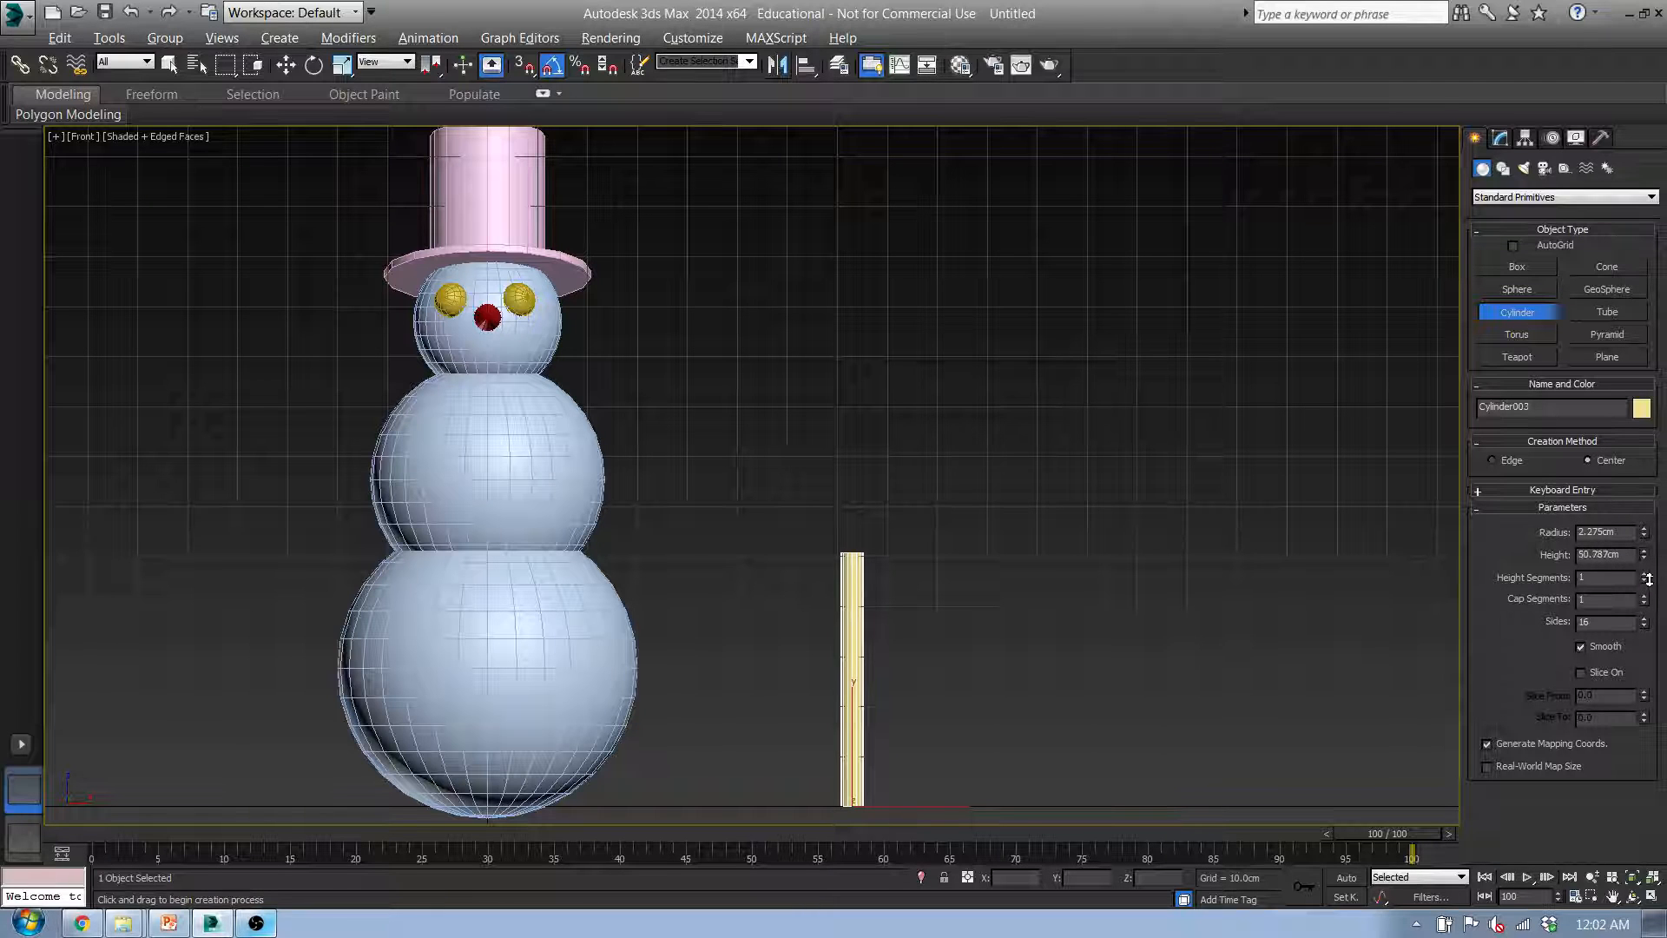
Place the cylinder as an arm on the middle ball's shoulder, near X -15.1 cm and Z 78.1 cm, and tilt it up and outward
{"action": "key", "text": "w"}
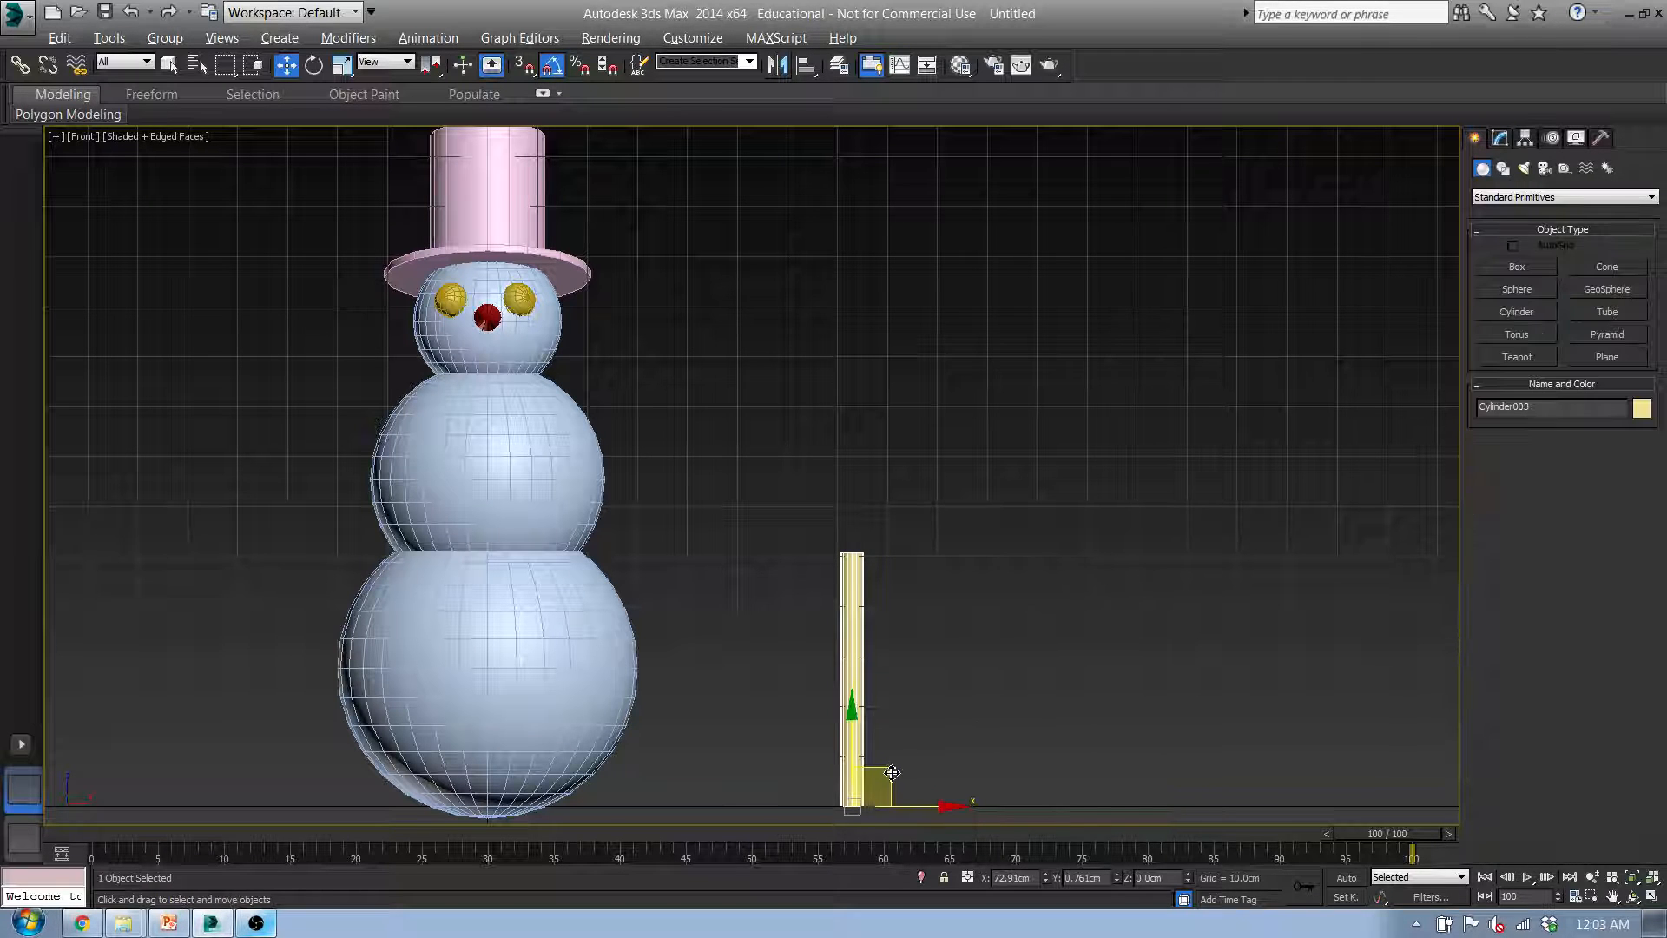
{"action": "left_click_drag", "start_coordinate": [893, 772], "coordinate": [428, 375]}
{"action": "key", "text": "e"}
{"action": "middle_click_drag", "start_coordinate": [427, 382], "coordinate": [436, 509]}
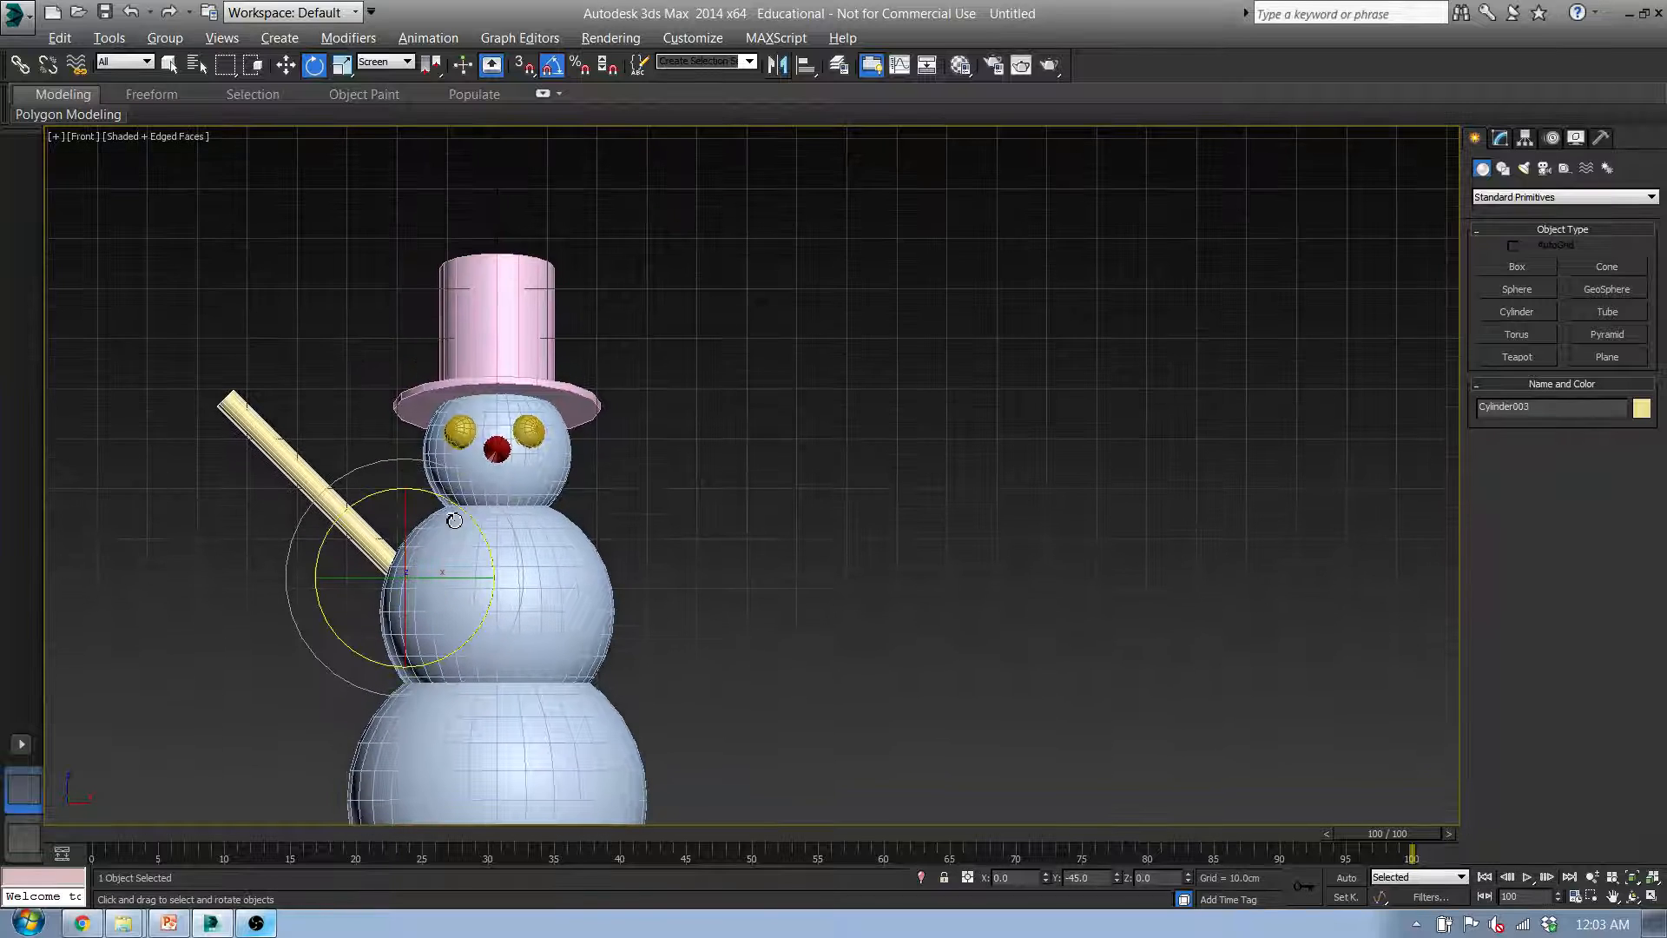
{"action": "mouse_move", "coordinate": [464, 511]}
{"action": "left_mouse_down"}
{"action": "mouse_move", "coordinate": [406, 499]}
{"action": "mouse_move", "coordinate": [454, 531]}
{"action": "mouse_move", "coordinate": [460, 518]}
{"action": "left_mouse_up"}
{"action": "key", "text": "w"}
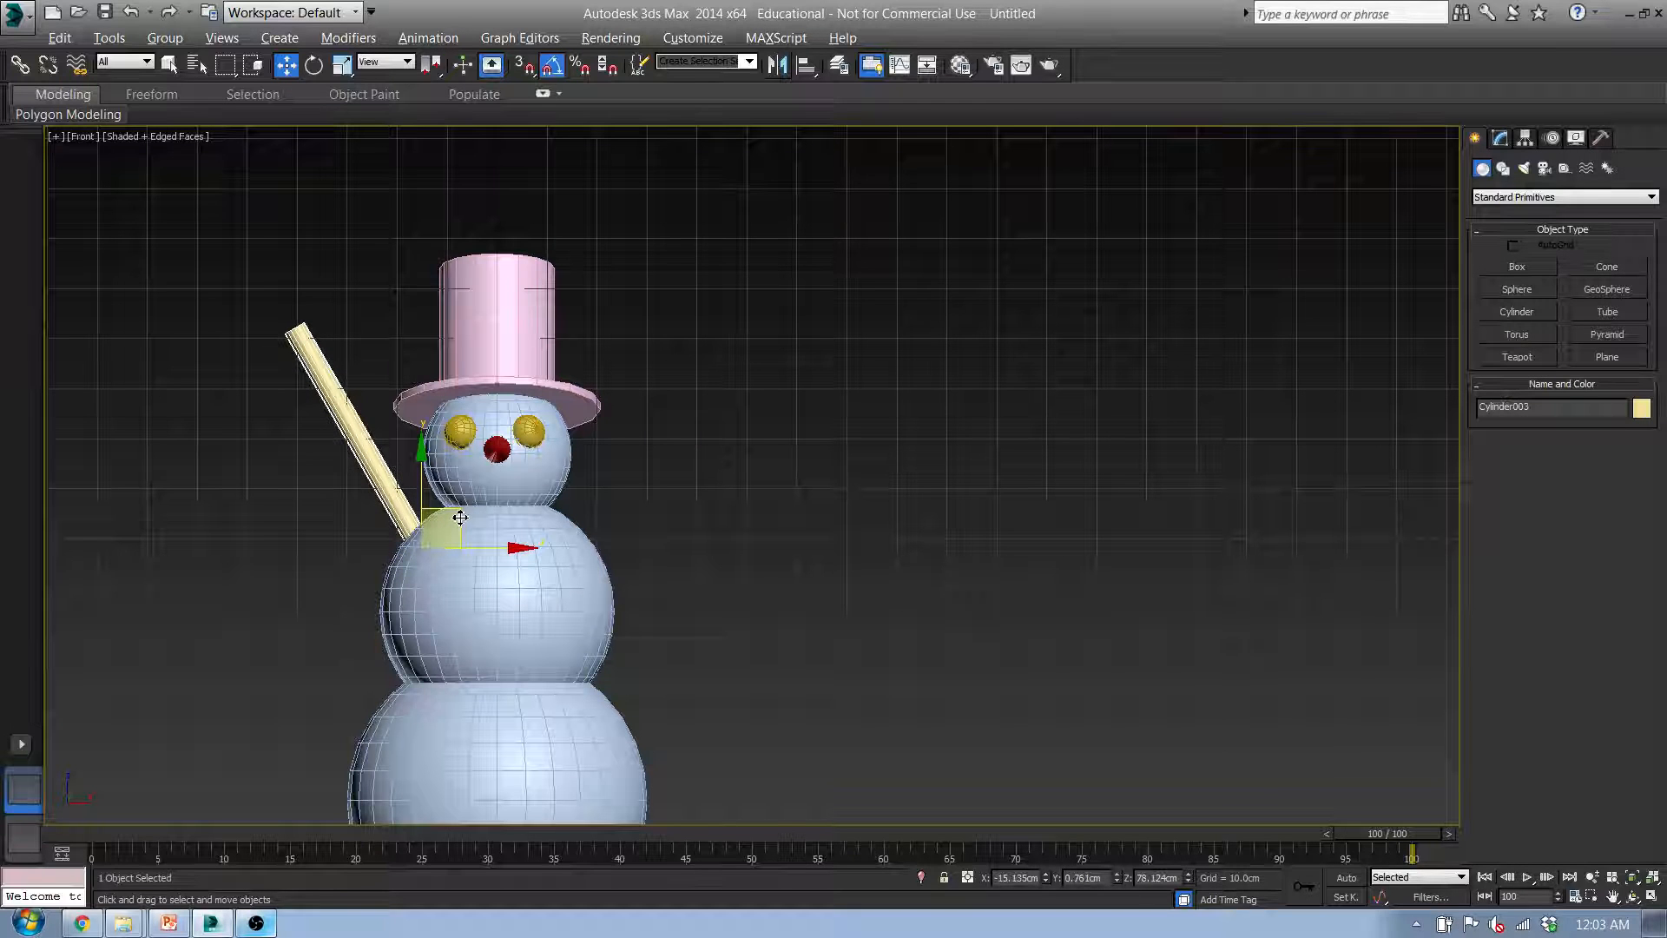
Clone the arm to its outer tip as a single copy named Right_Finger1
{"action": "middle_click_drag", "start_coordinate": [290, 345], "coordinate": [500, 355]}
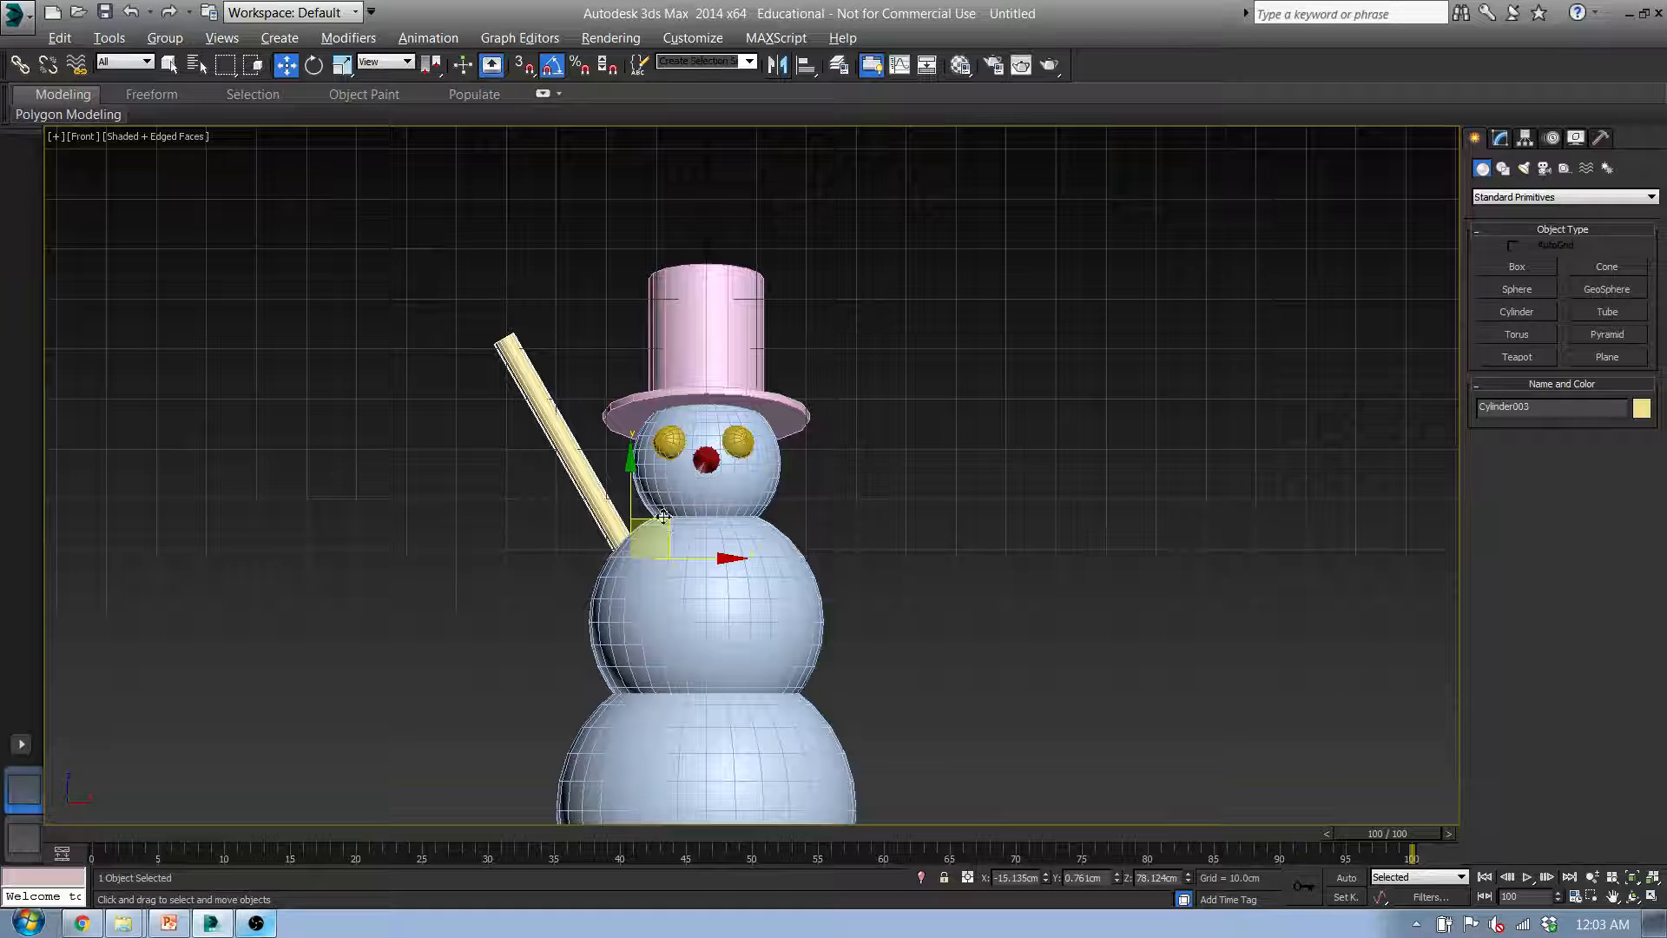
{"action": "left_click_drag", "start_coordinate": [661, 528], "coordinate": [545, 326], "text": "shift"}
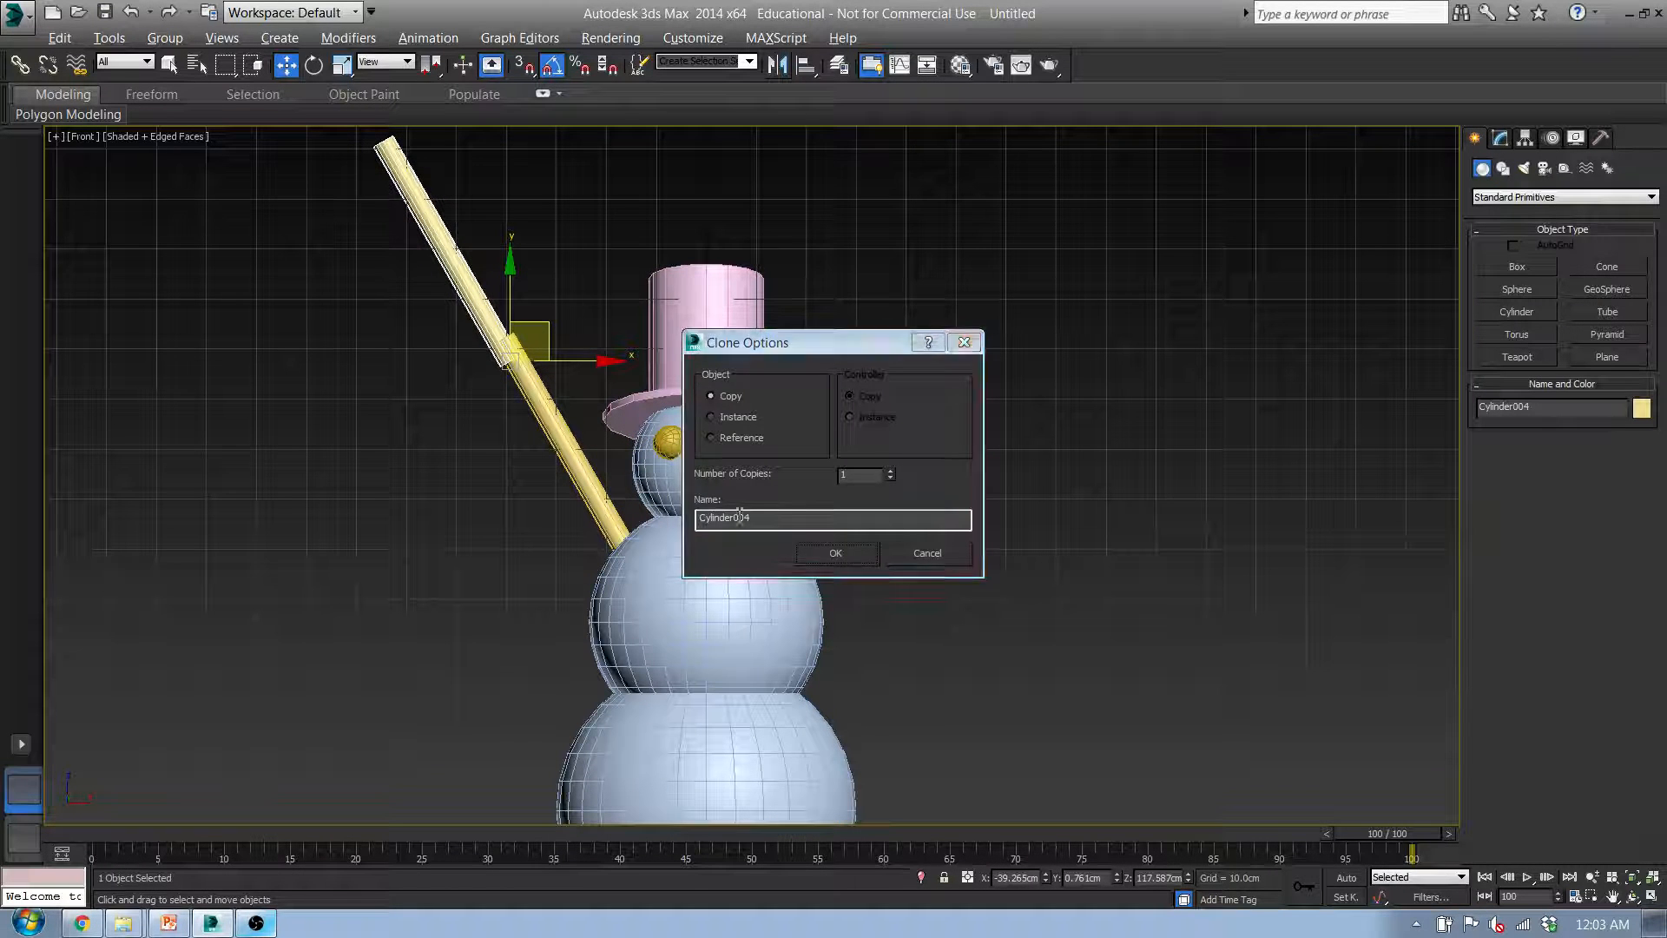
{"action": "double_click", "coordinate": [792, 519]}
{"action": "type", "text": "Fin"}
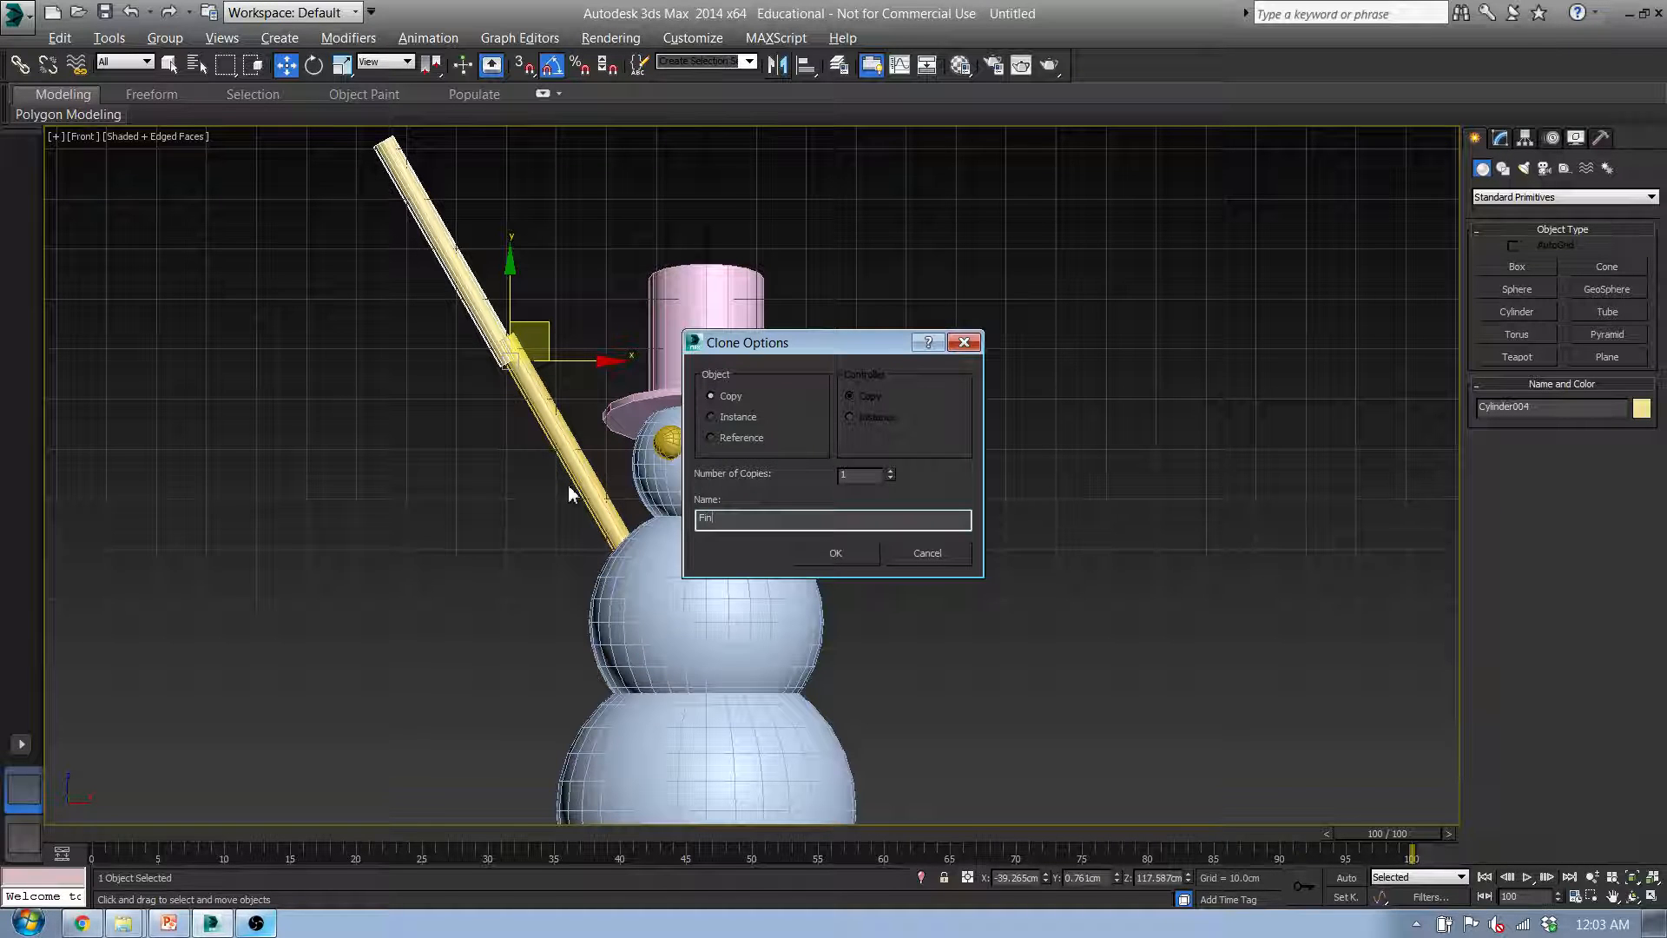
{"action": "type", "text": "ger1"}
{"action": "left_click", "coordinate": [696, 520]}
{"action": "type", "text": "Right_"}
{"action": "left_click", "coordinate": [869, 553]}
Scale Right_Finger1 down uniformly so it is thinner and shorter than the arm
{"action": "key", "text": "r"}
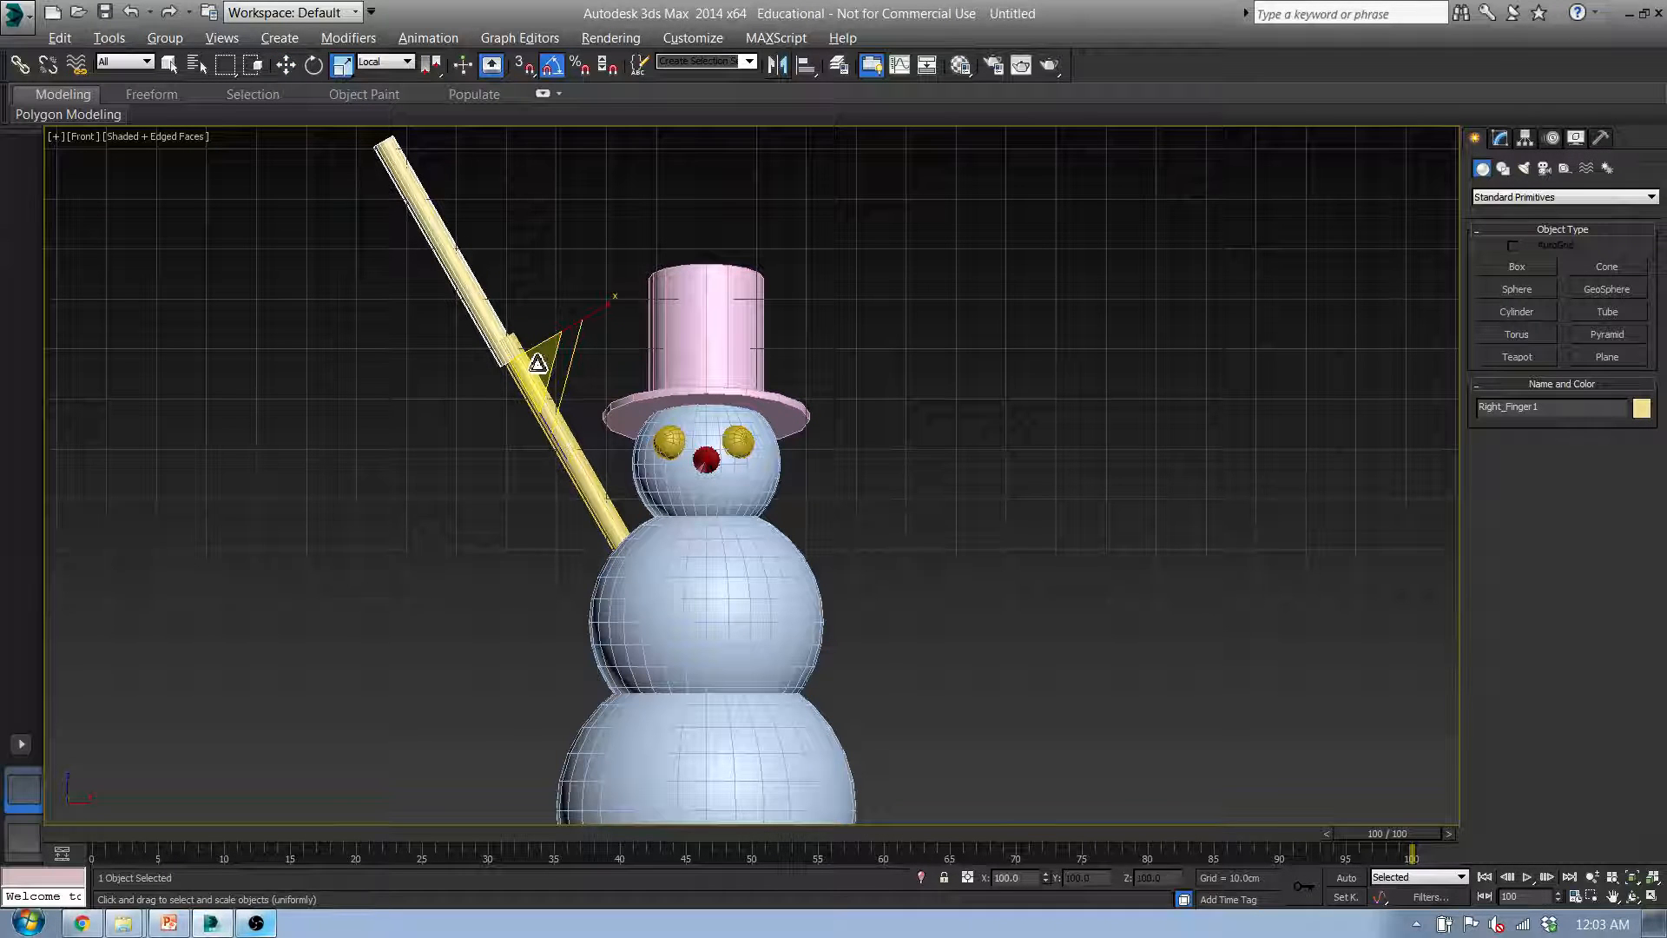
{"action": "left_click_drag", "start_coordinate": [544, 364], "coordinate": [409, 486]}
{"action": "middle_click_drag", "start_coordinate": [533, 358], "coordinate": [509, 500]}
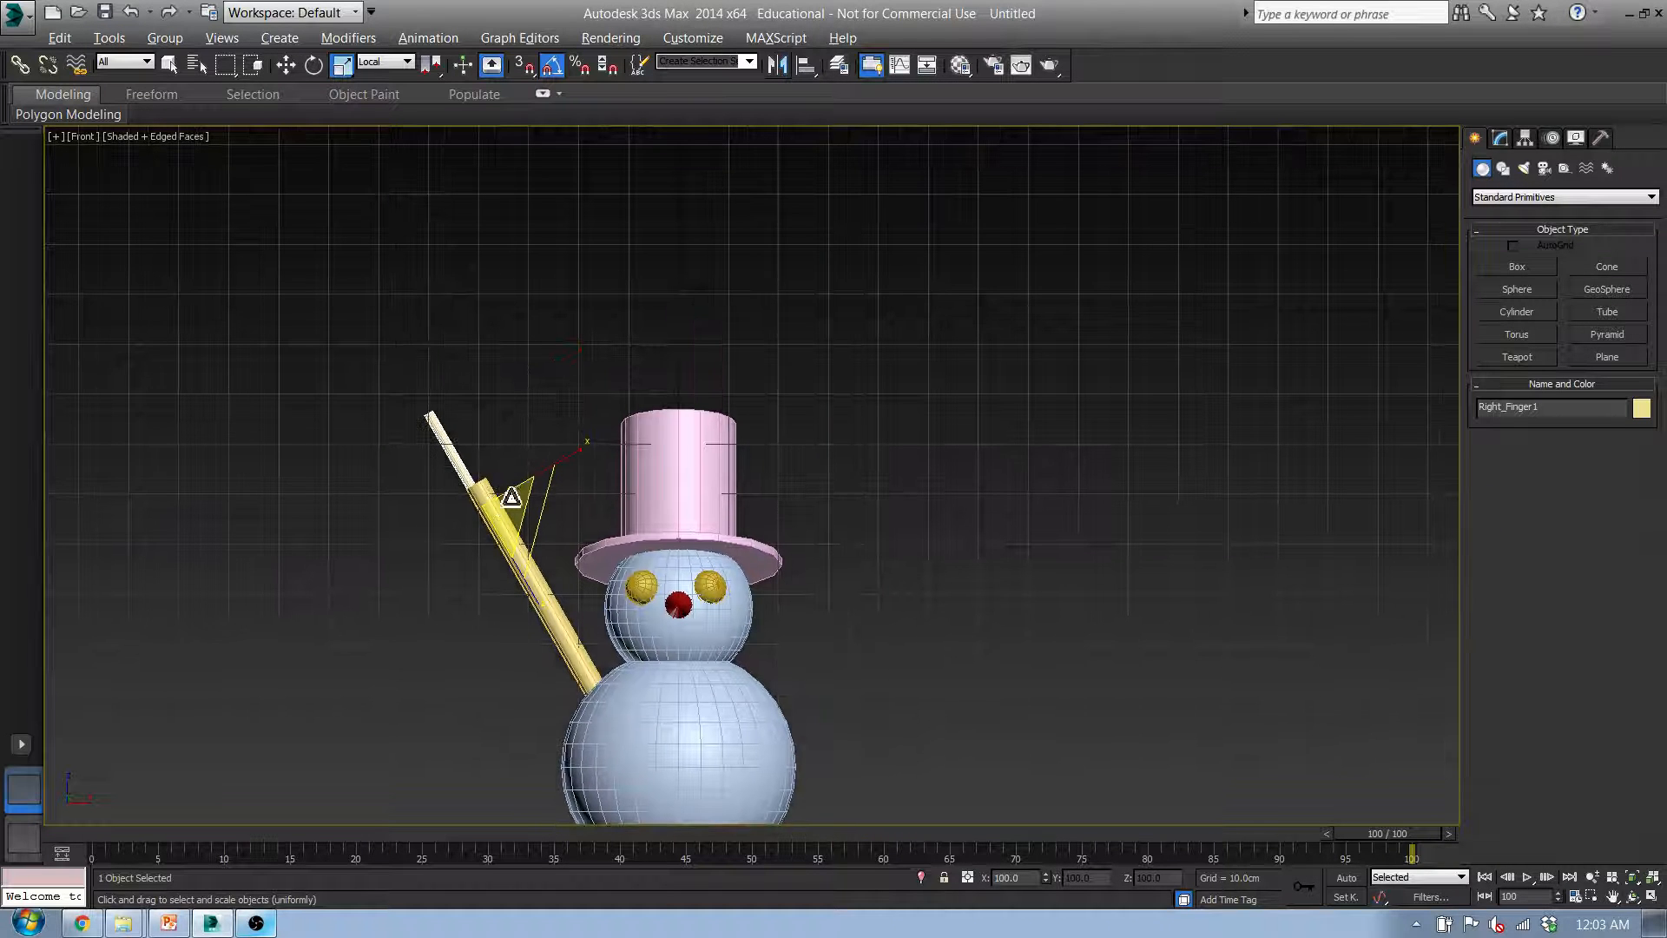
Rotate Right_Finger1 outward to -70 degrees about Y, with its base at the arm's tip
{"action": "key", "text": "e"}
{"action": "mouse_move", "coordinate": [560, 459]}
{"action": "left_mouse_down"}
{"action": "mouse_move", "coordinate": [543, 437]}
{"action": "mouse_move", "coordinate": [521, 469]}
{"action": "mouse_move", "coordinate": [537, 437]}
{"action": "left_mouse_up"}
{"action": "key", "text": "w"}
{"action": "key", "text": "e"}
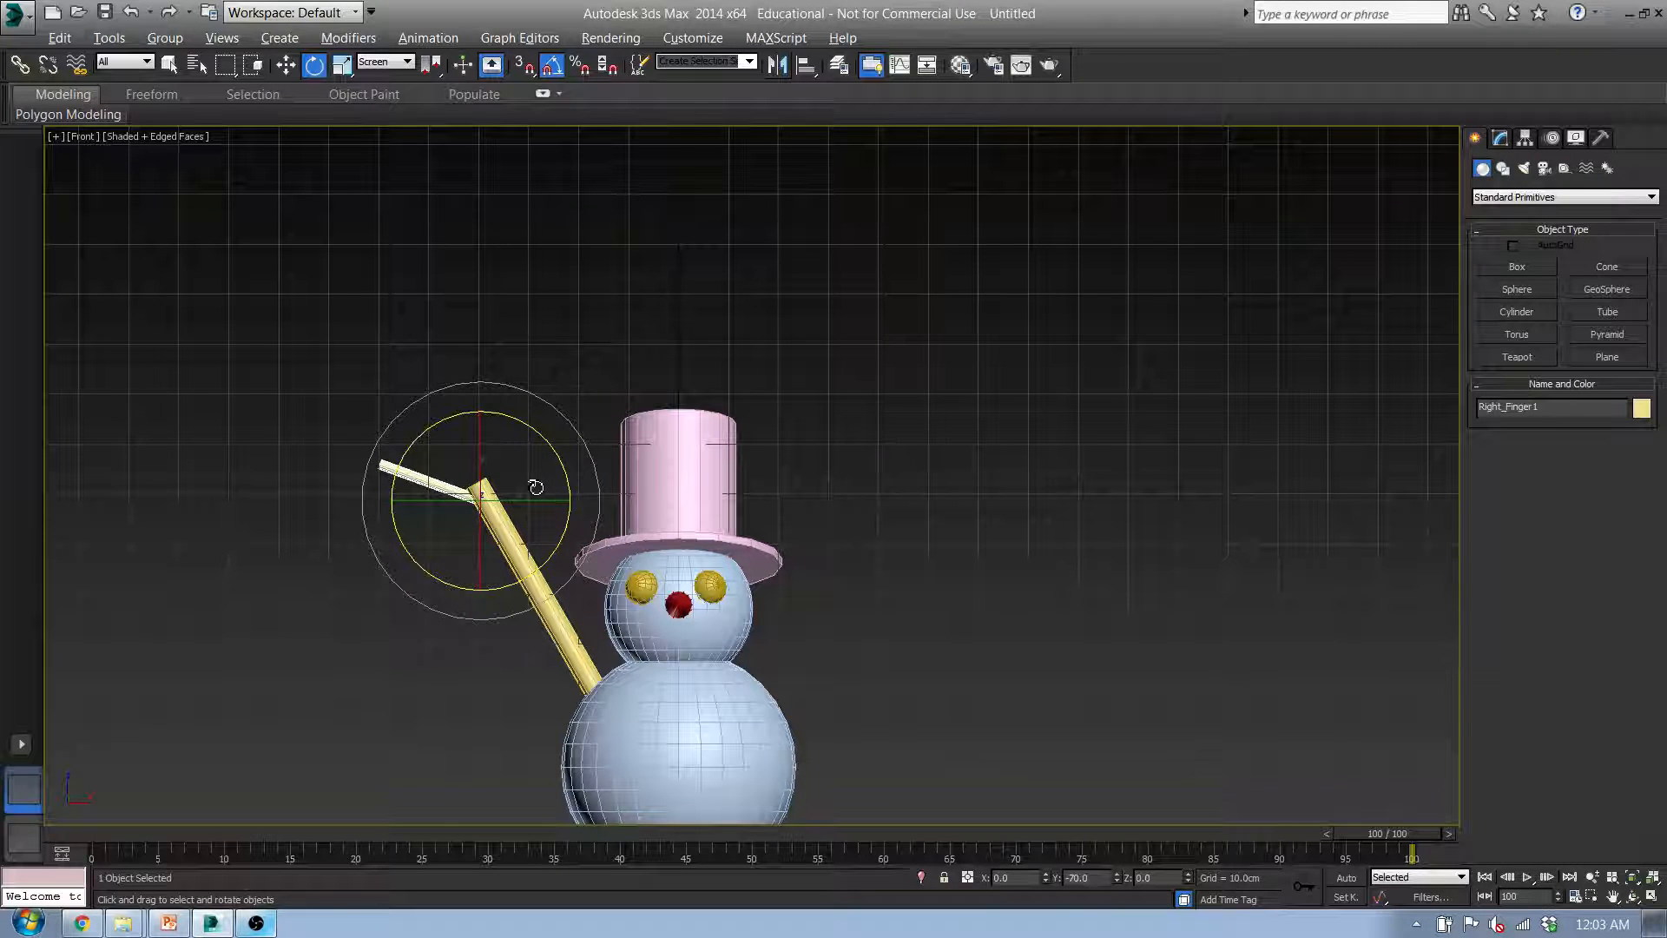
{"action": "key", "text": "w"}
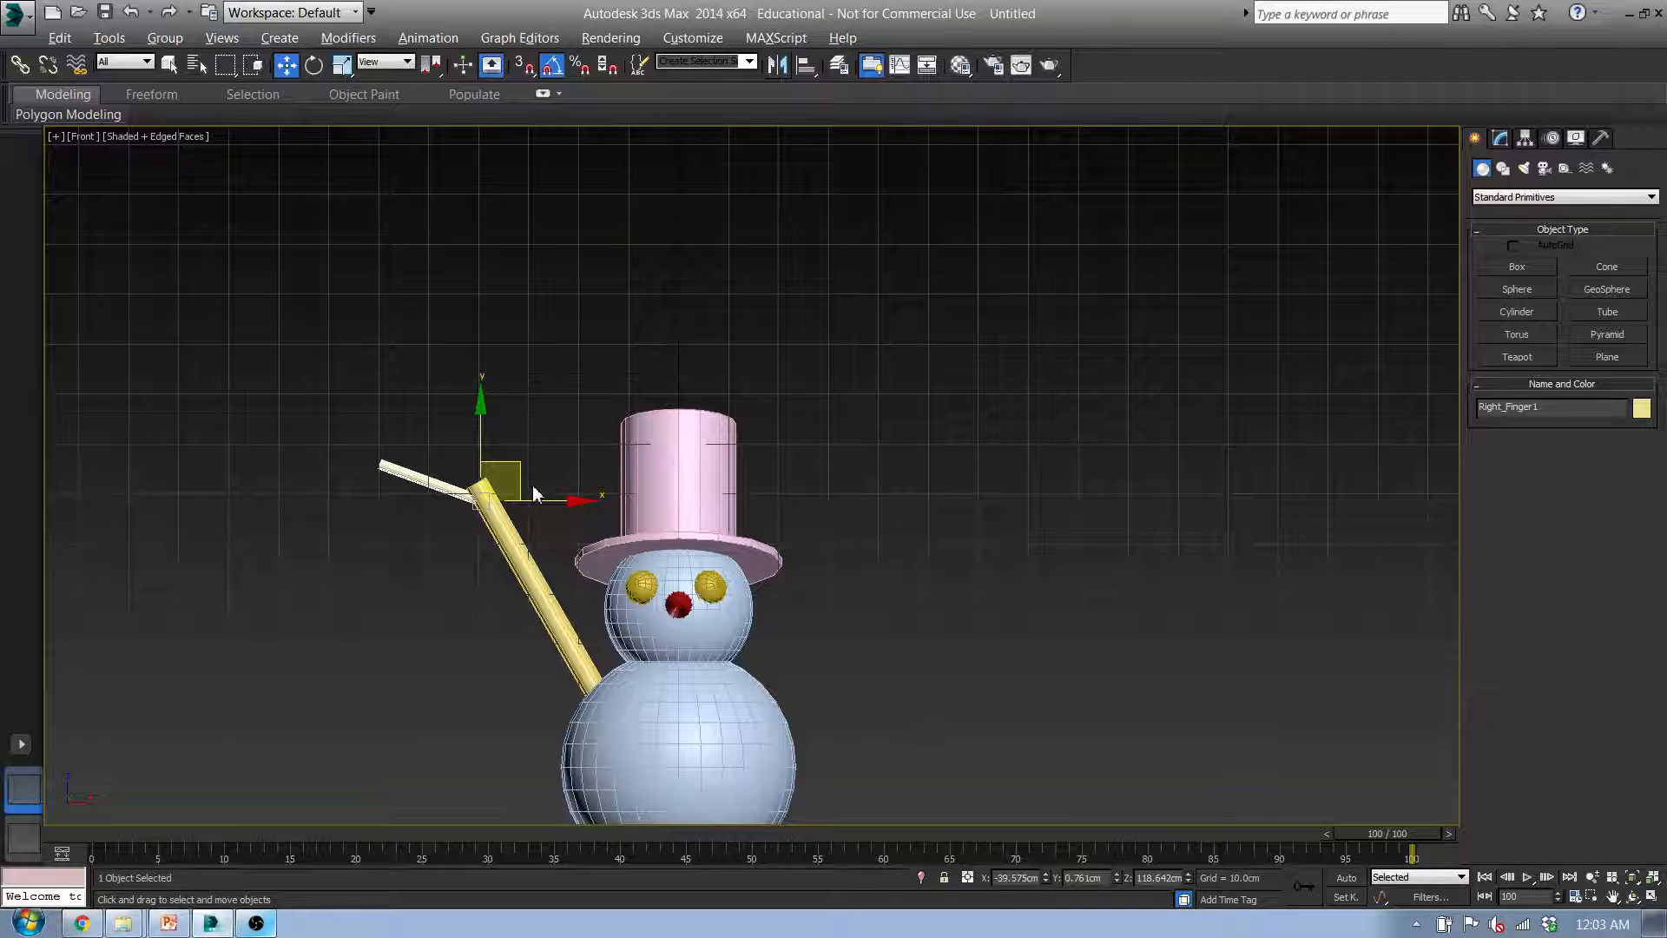
{"action": "key", "text": "r"}
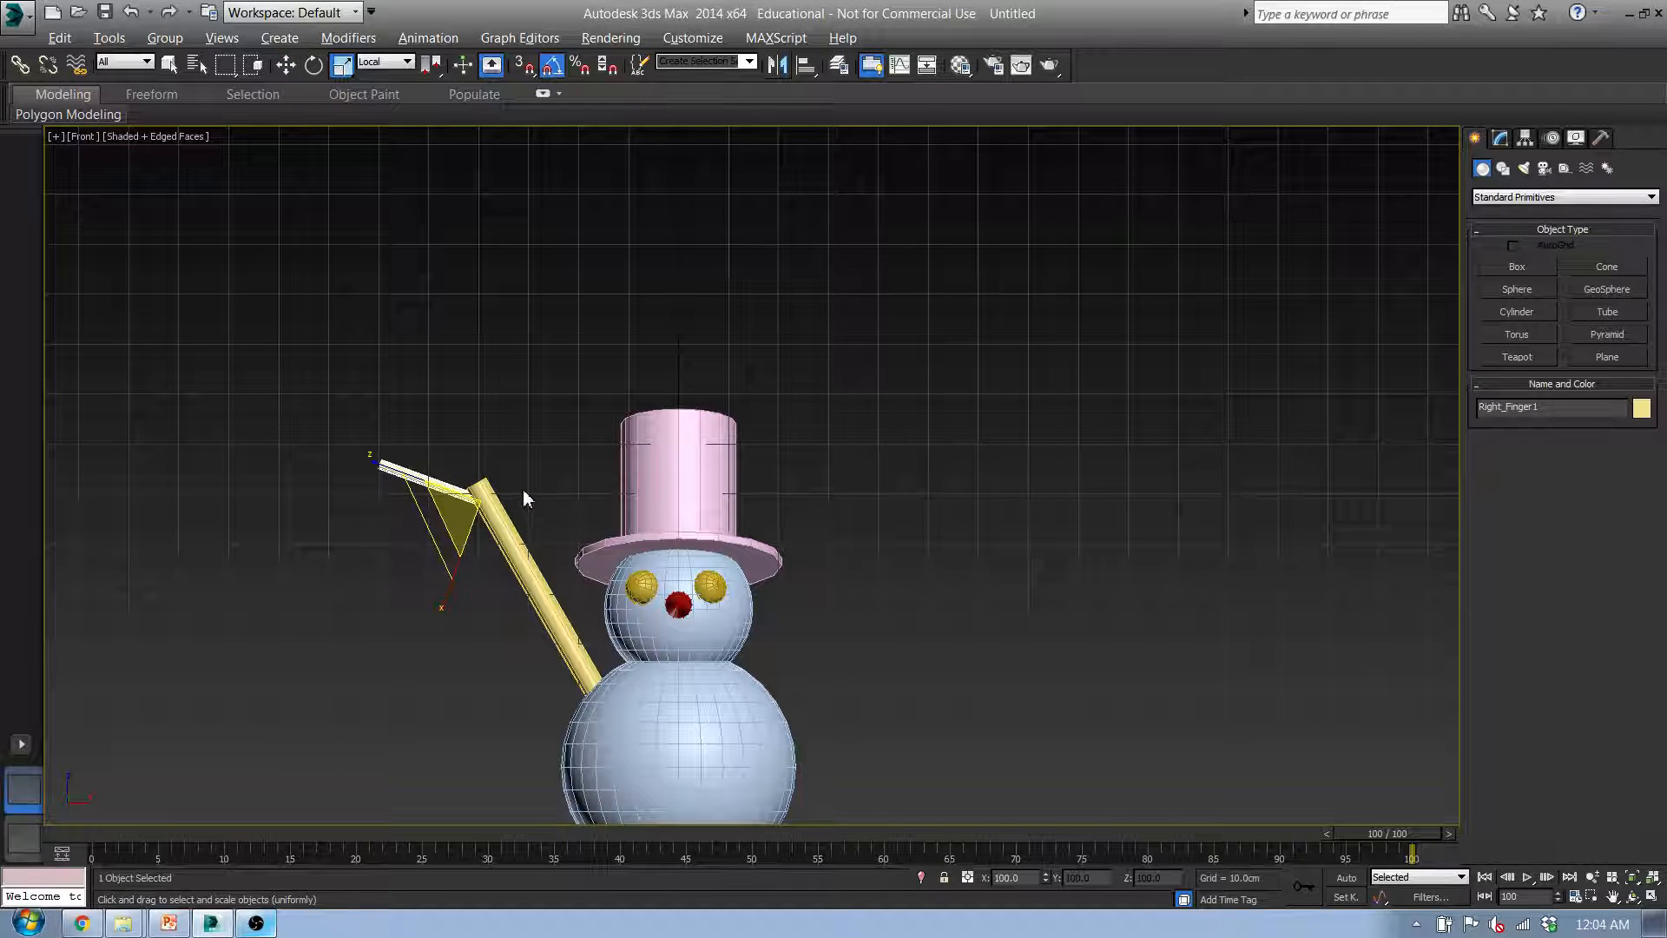
Fan out three more fingers by rotating Right_Finger1 in -30 degree increments and cloning it as three copies
{"action": "key", "text": "e"}
{"action": "scroll", "coordinate": [519, 490], "scroll_direction": "up", "scroll_amount": 2}
{"action": "scroll", "coordinate": [518, 489], "scroll_direction": "up", "scroll_amount": 2}
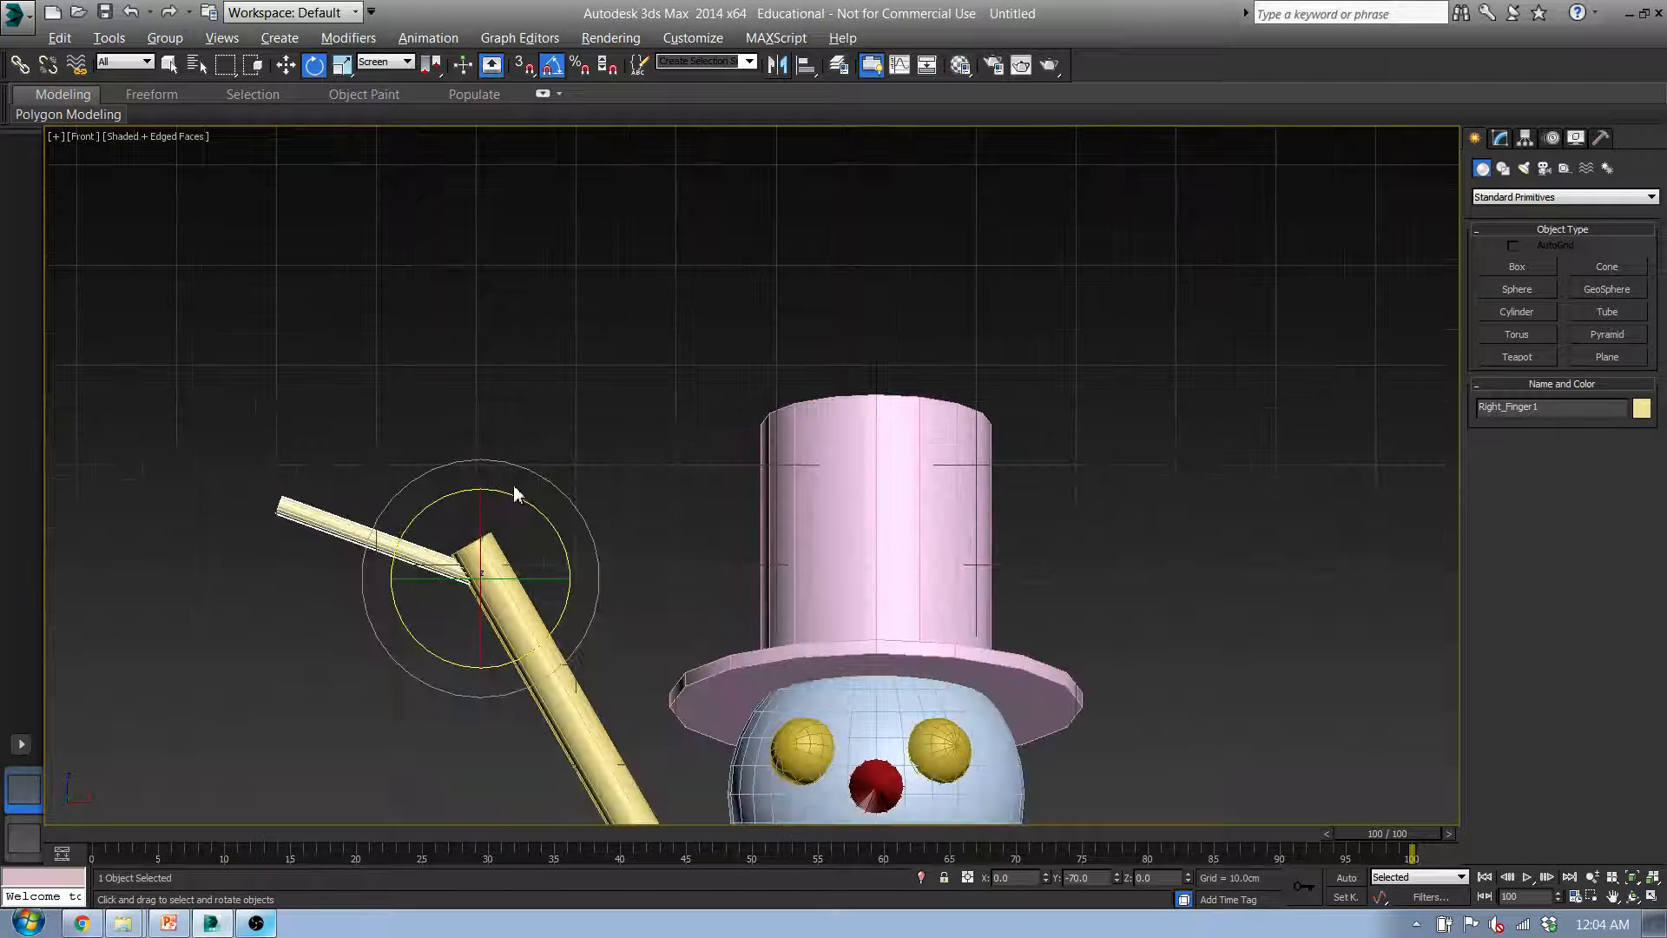
{"action": "left_click_drag", "start_coordinate": [514, 491], "coordinate": [539, 508], "text": "shift"}
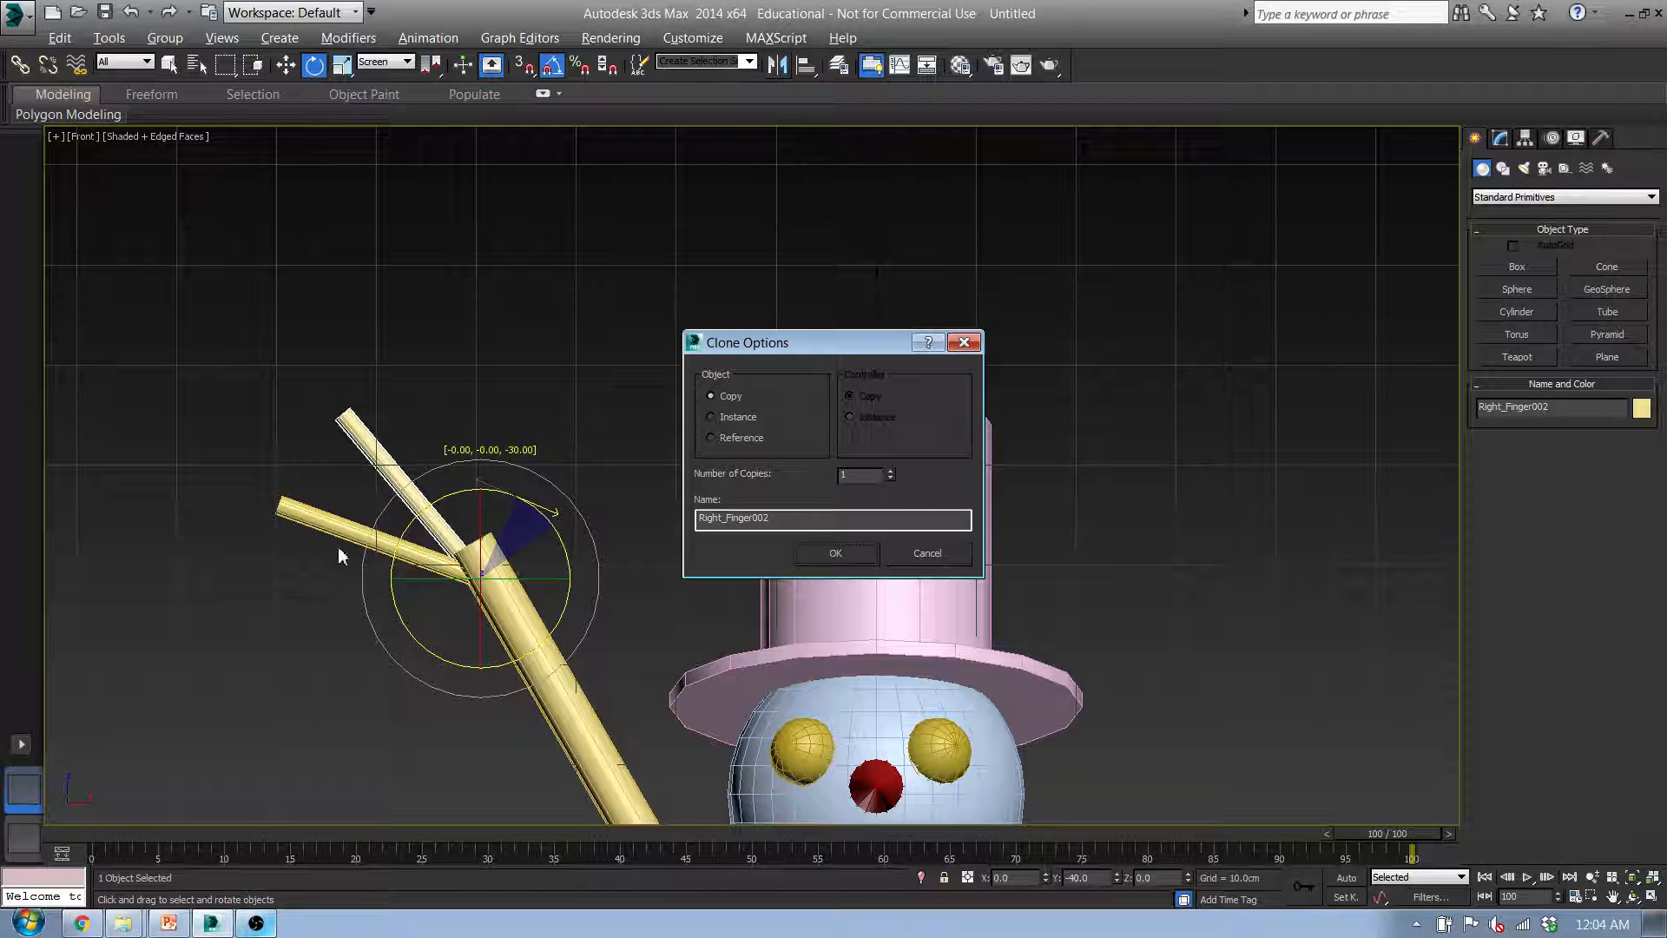
{"action": "double_click", "coordinate": [846, 475]}
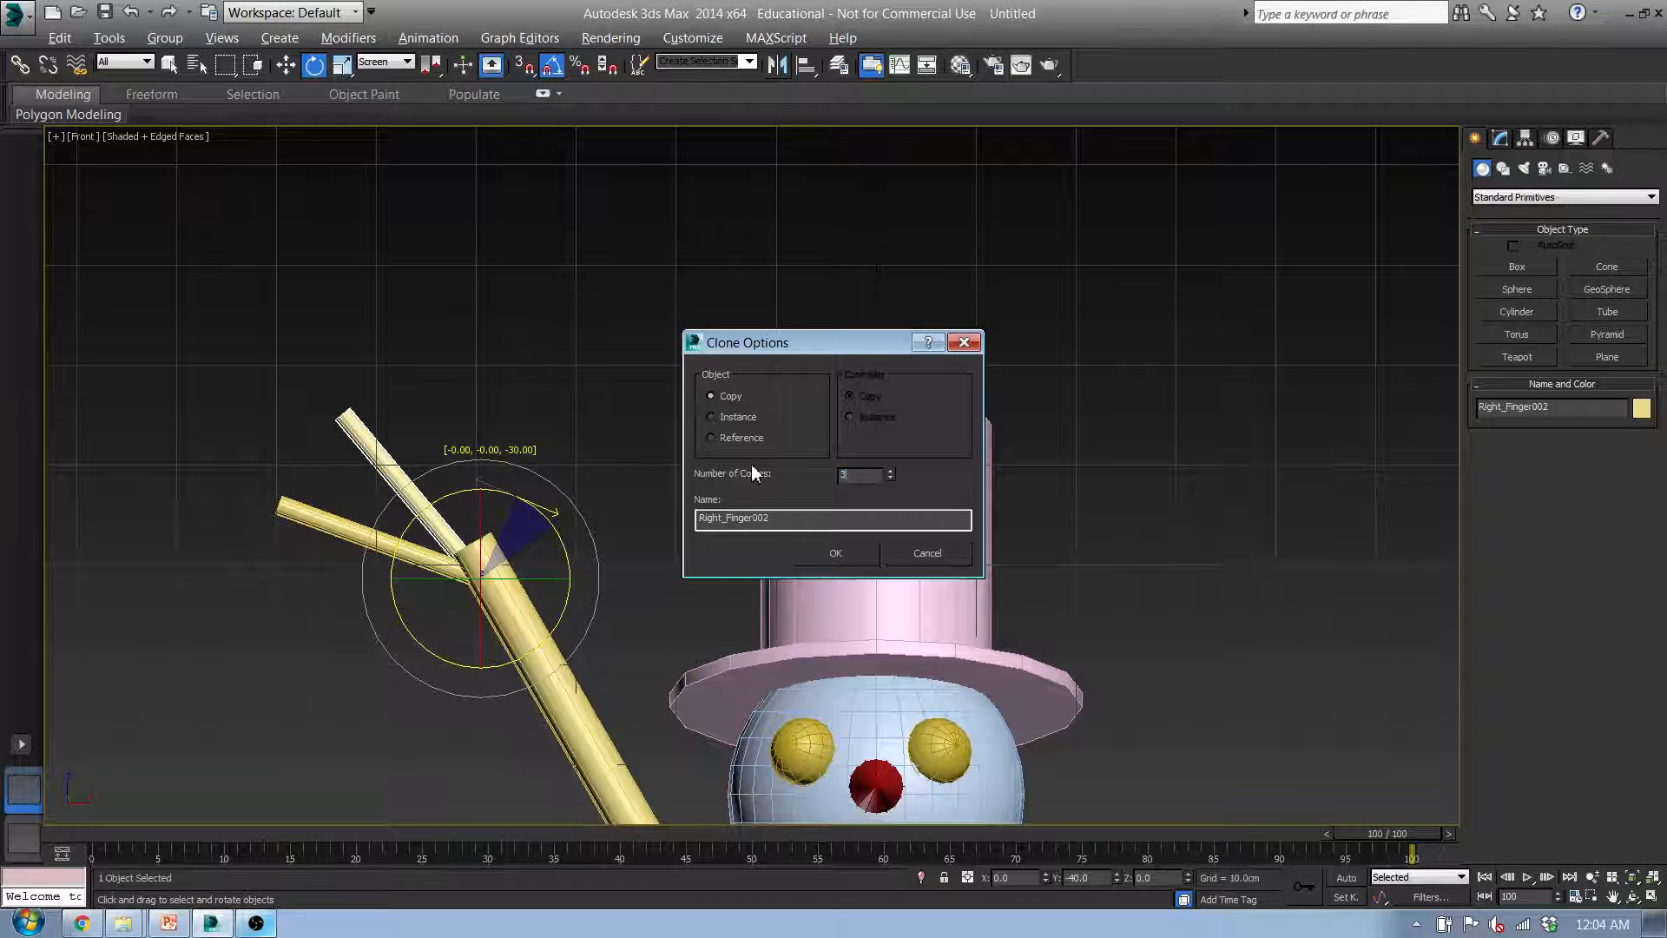
{"action": "left_click", "coordinate": [836, 555]}
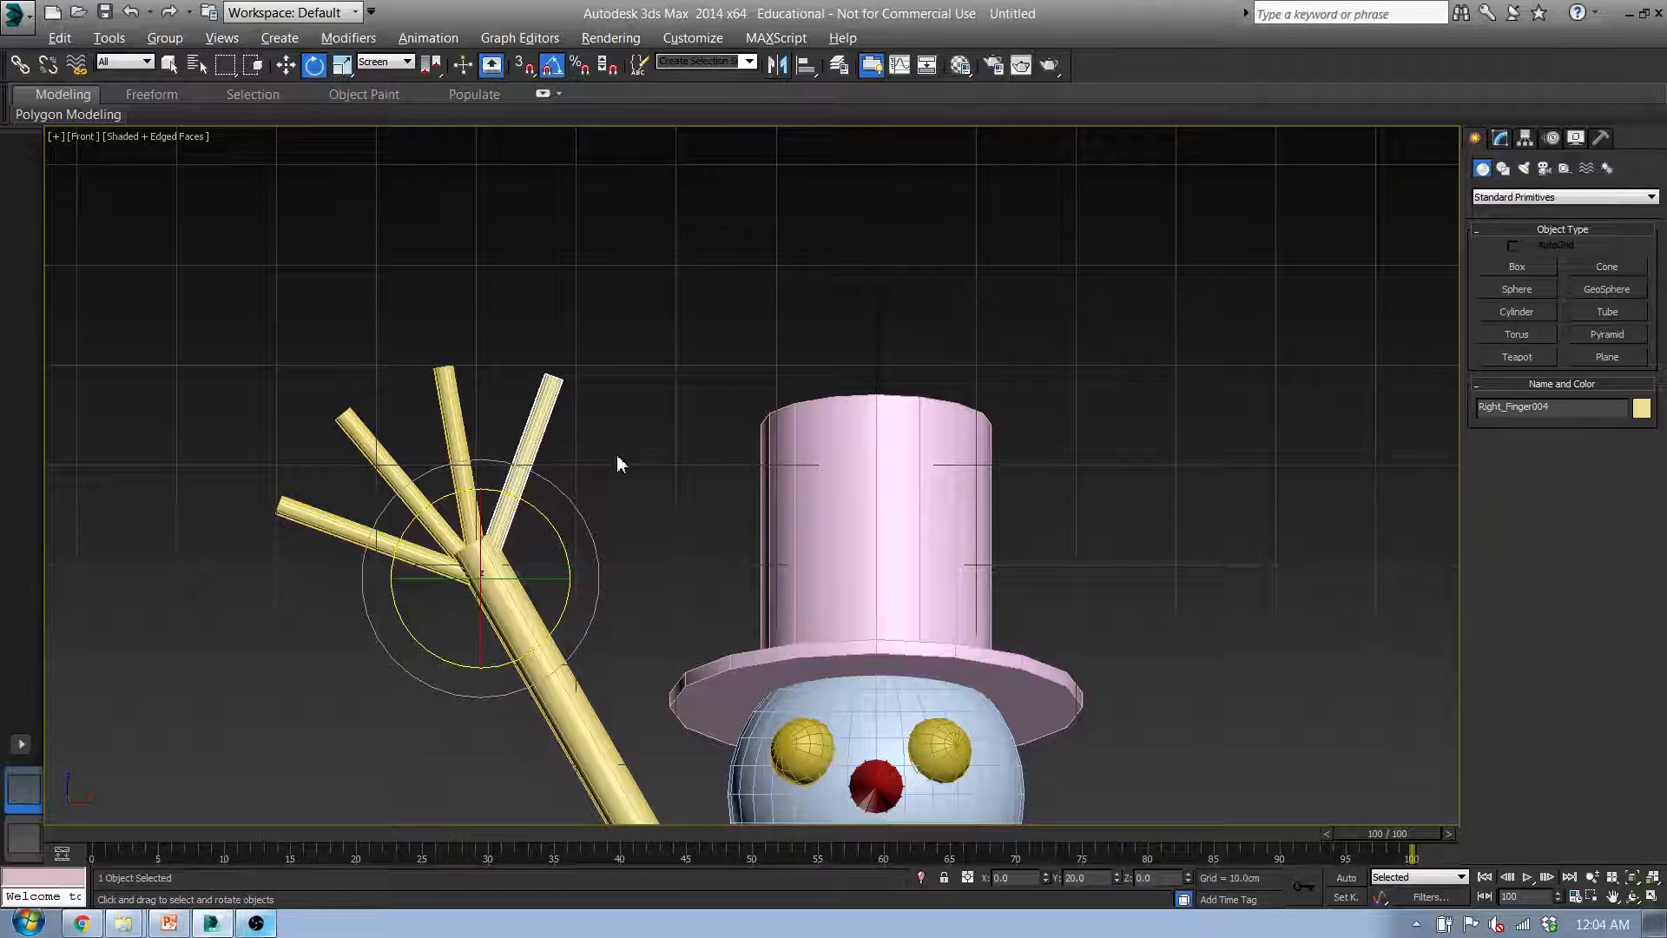
Clone Right_Finger004 a short way down the arm, to about Z 113.4 cm, as one copy named Right_Finger005
{"action": "key", "text": "w"}
{"action": "left_click", "coordinate": [658, 426]}
{"action": "left_click", "coordinate": [541, 424]}
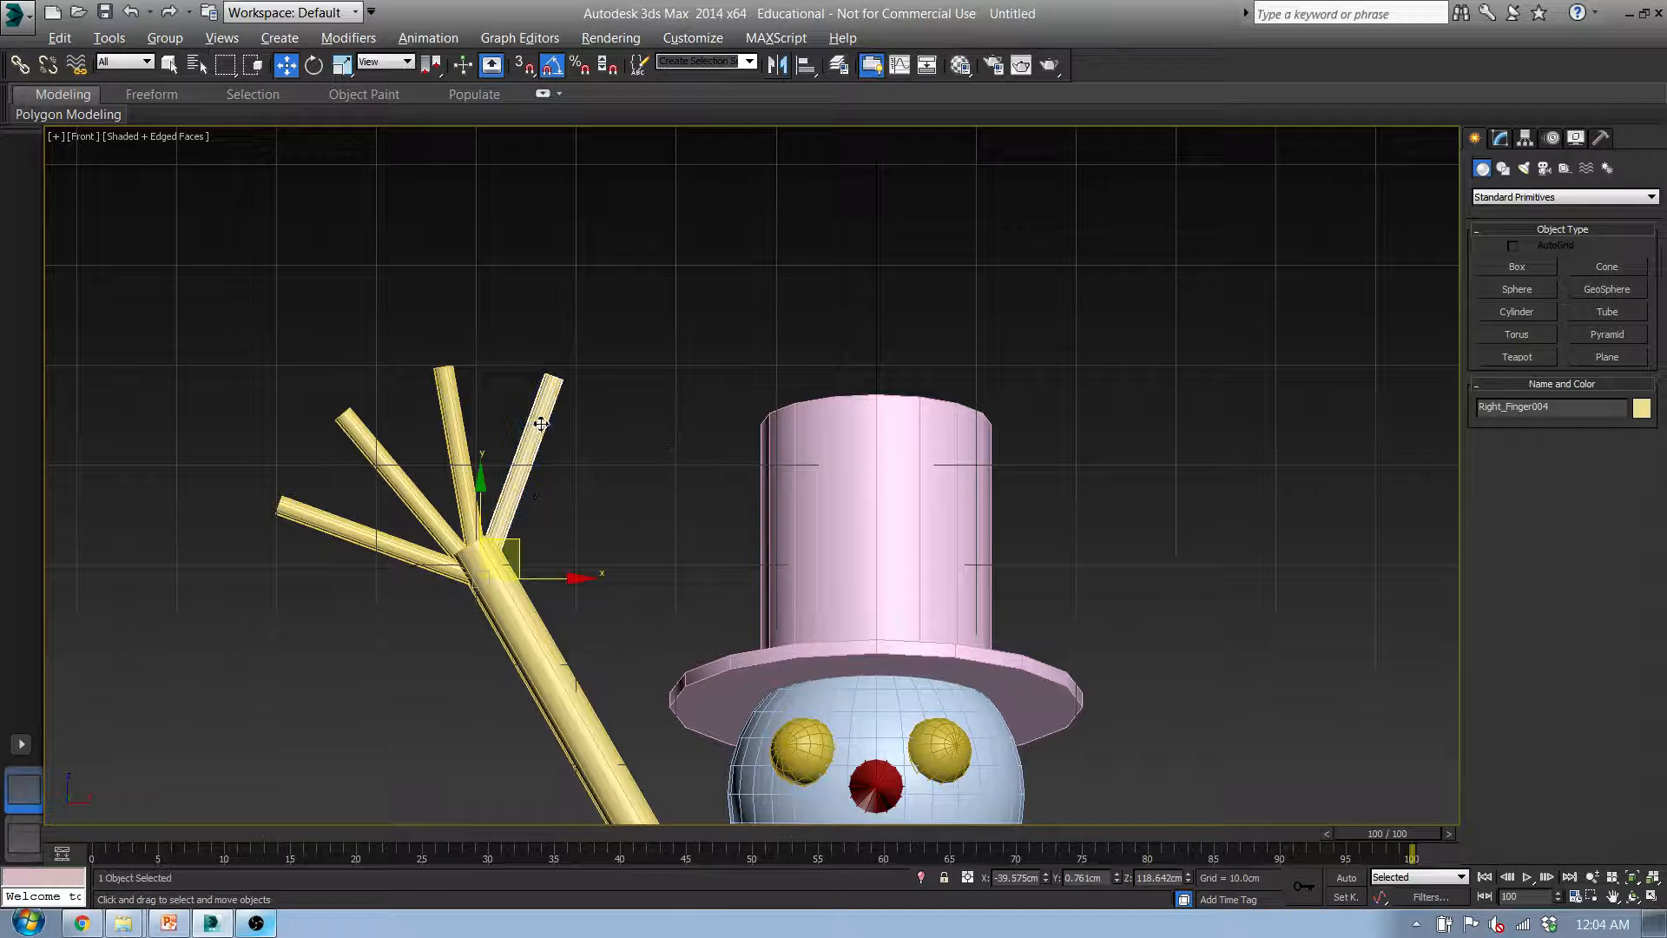
{"action": "mouse_move", "coordinate": [527, 544]}
{"action": "left_mouse_down", "text": "shift"}
{"action": "mouse_move", "coordinate": [547, 593]}
{"action": "mouse_move", "coordinate": [569, 598]}
{"action": "left_mouse_up", "text": "shift"}
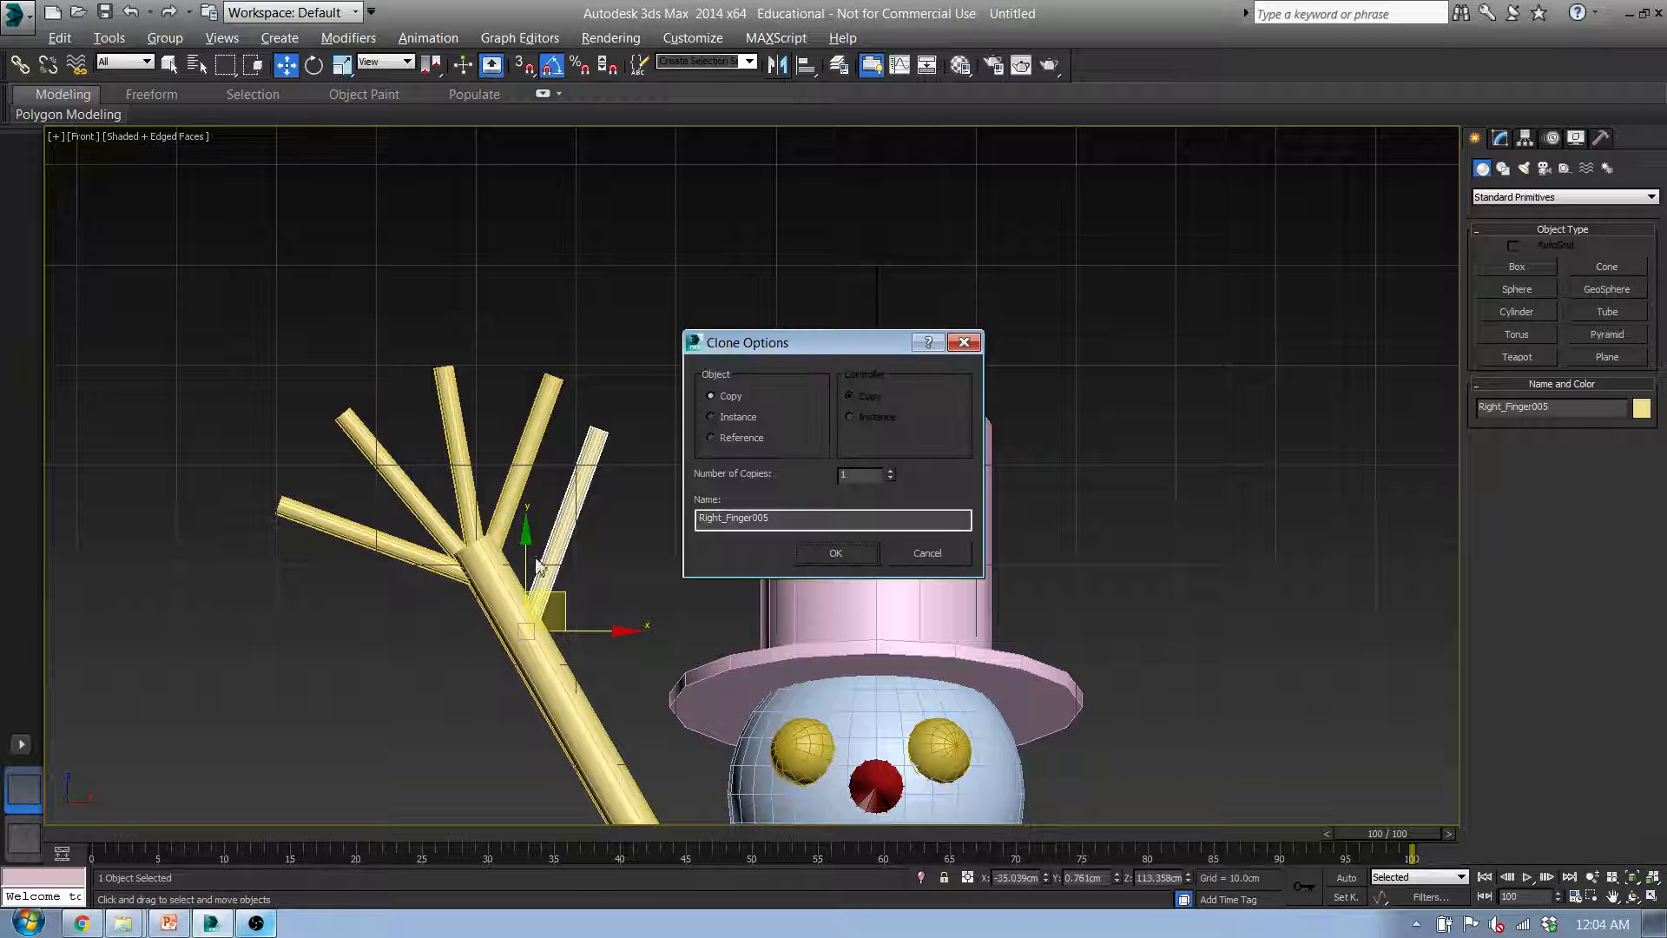
{"action": "left_click", "coordinate": [847, 558]}
Rotate Right_Finger004 closer to its neighbour and shift the upper fingers slightly down so their bases meet the arm
{"action": "left_click", "coordinate": [518, 504]}
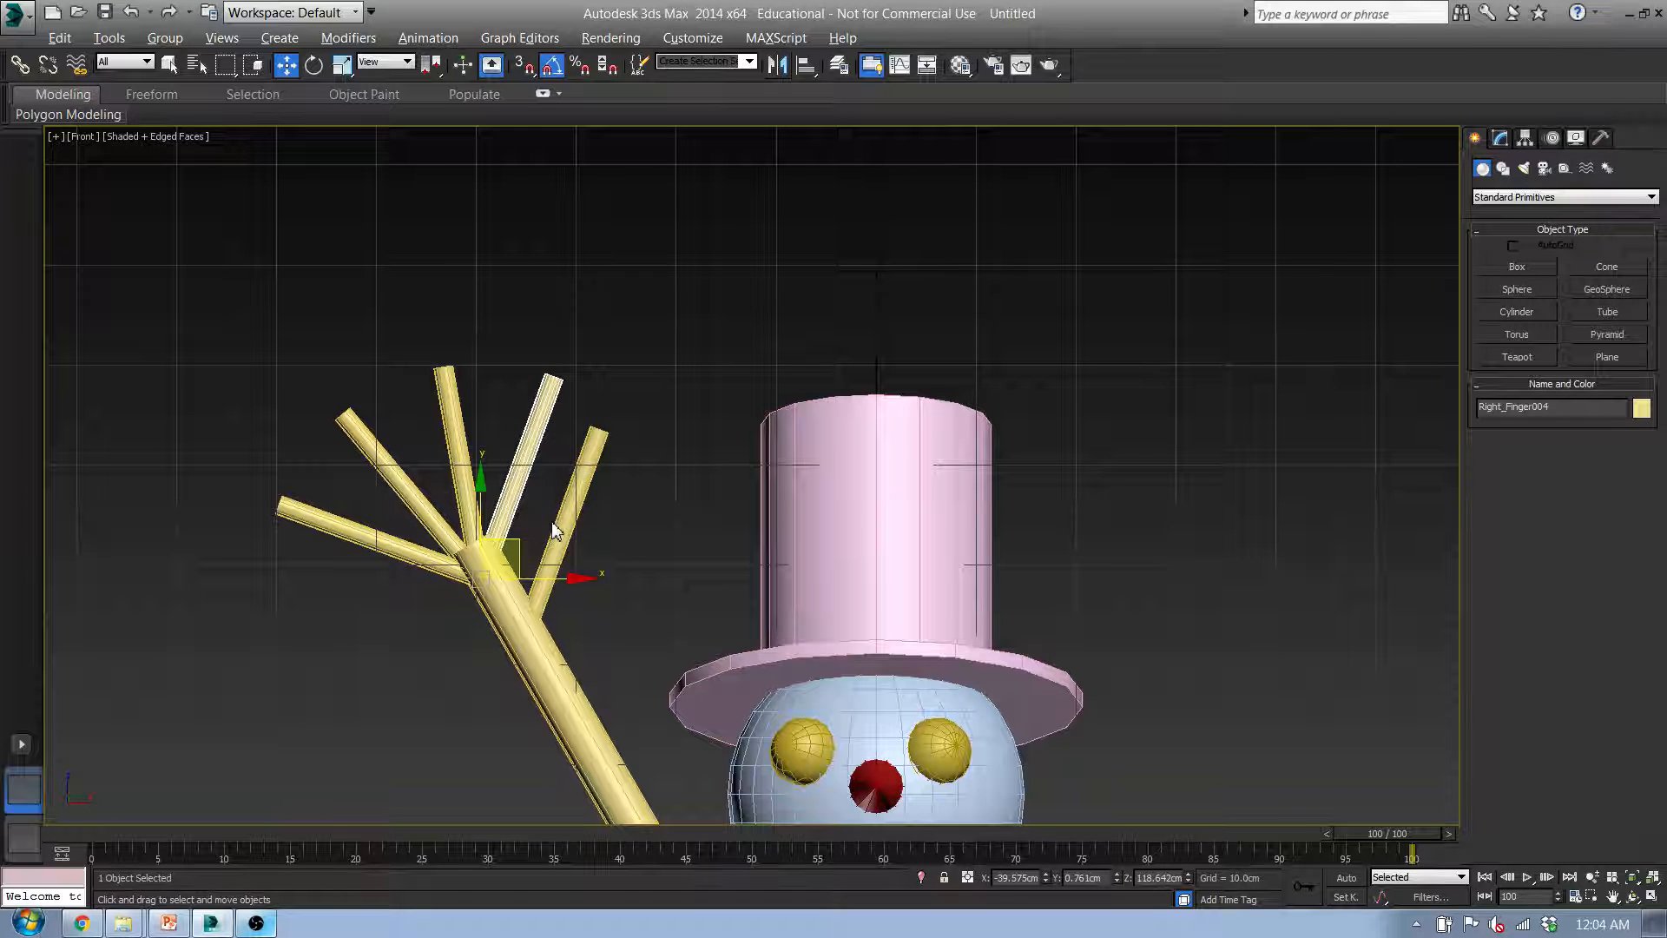
{"action": "key", "text": "e"}
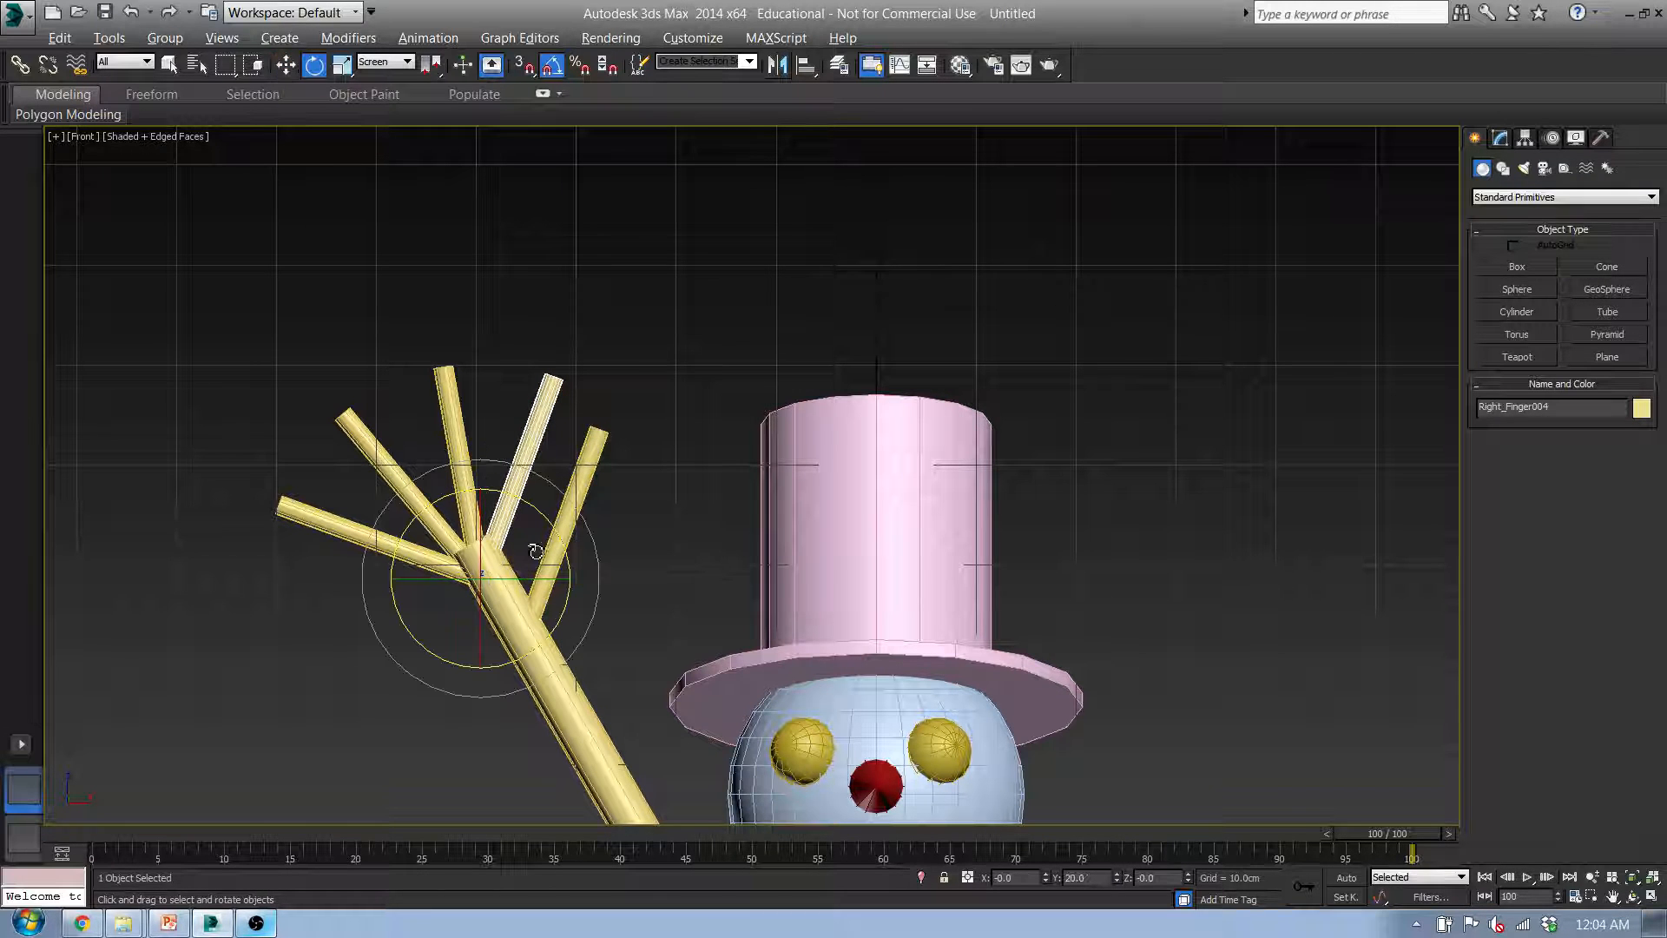
{"action": "left_click_drag", "start_coordinate": [556, 523], "coordinate": [459, 596]}
{"action": "key", "text": "w"}
{"action": "left_click", "coordinate": [447, 570]}
{"action": "left_click_drag", "start_coordinate": [442, 518], "coordinate": [485, 504]}
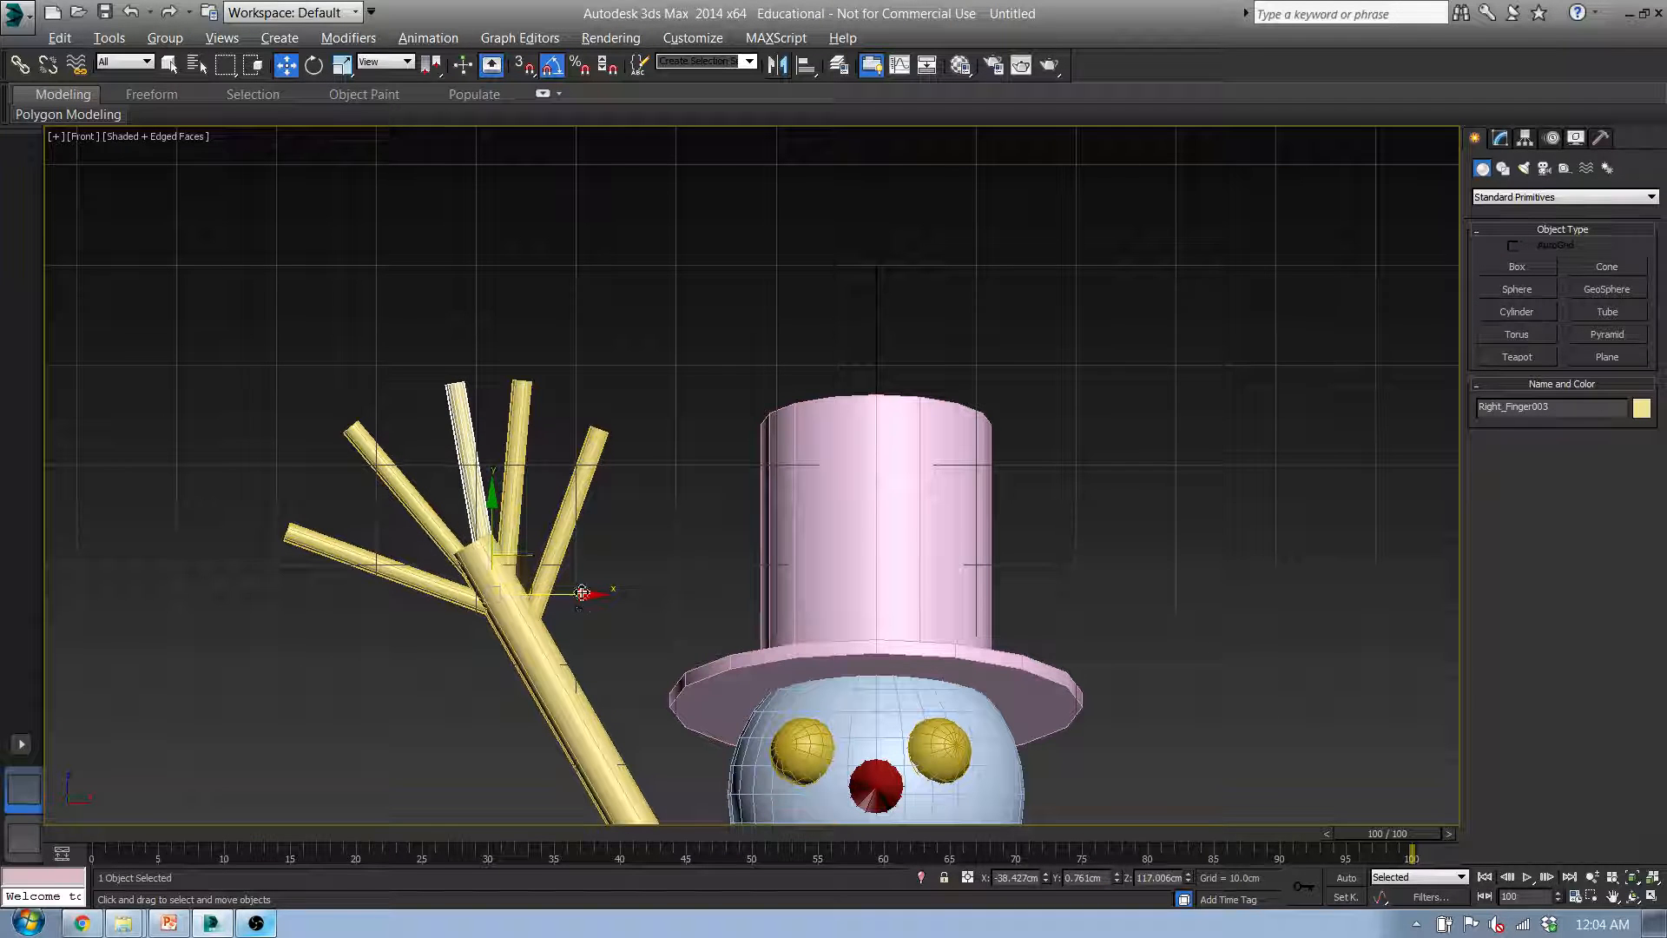
Rotate Right_Finger005 to 10 degrees about Y so it stands more upright
{"action": "left_click", "coordinate": [562, 557]}
{"action": "key", "text": "e"}
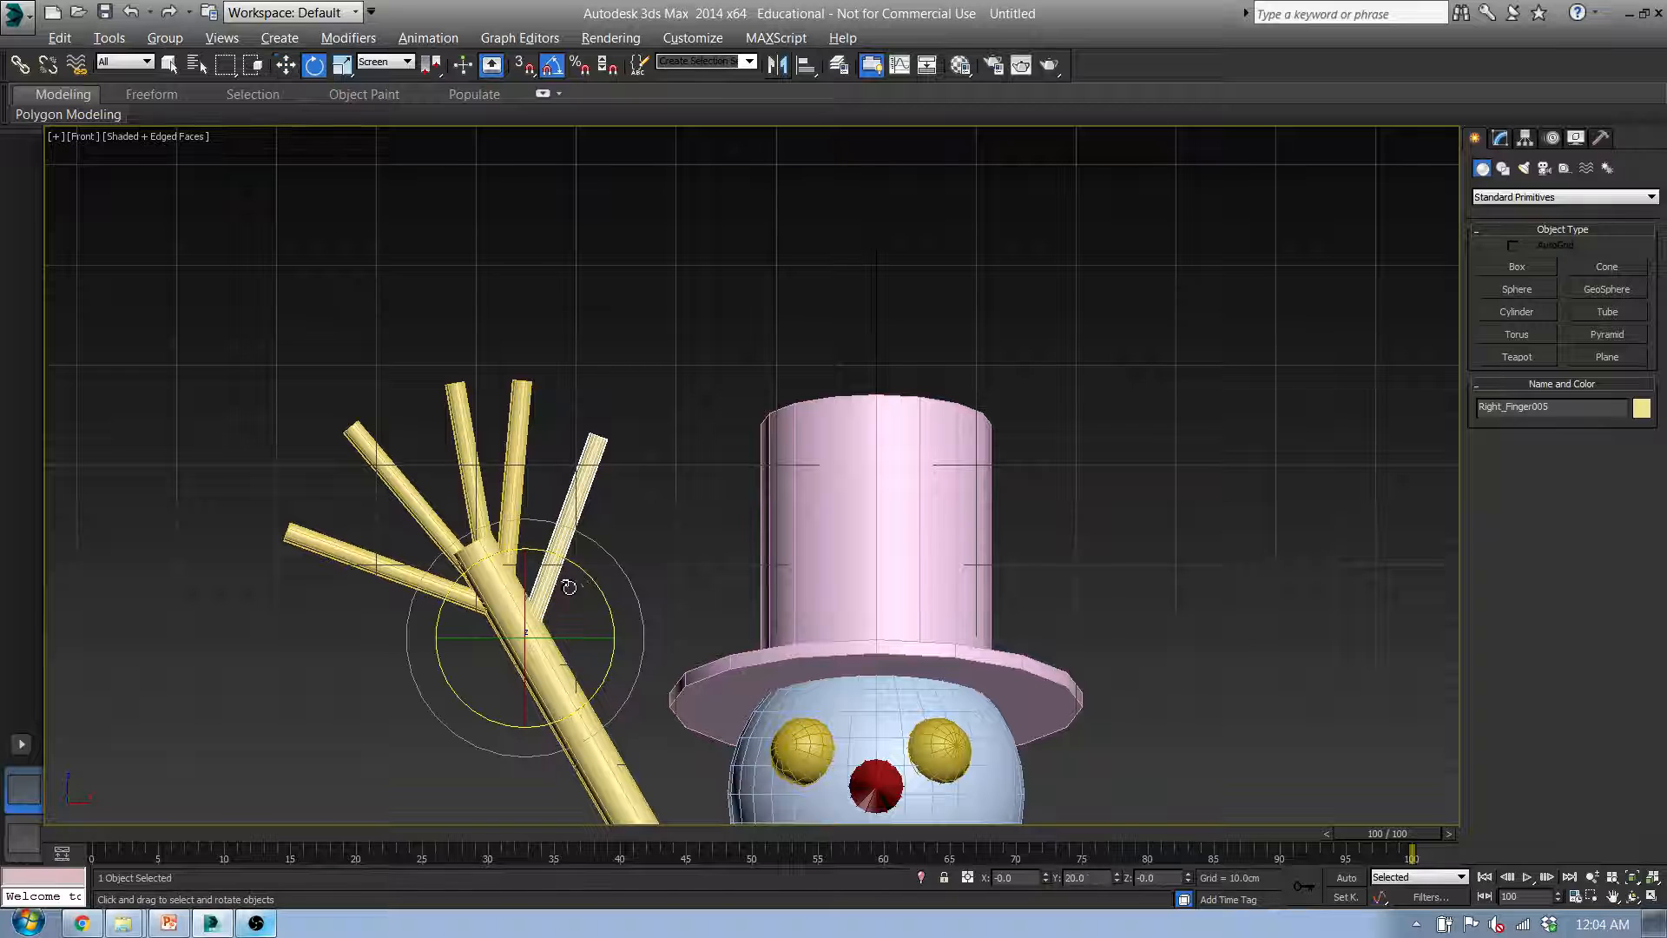
{"action": "left_click_drag", "start_coordinate": [597, 584], "coordinate": [592, 577]}
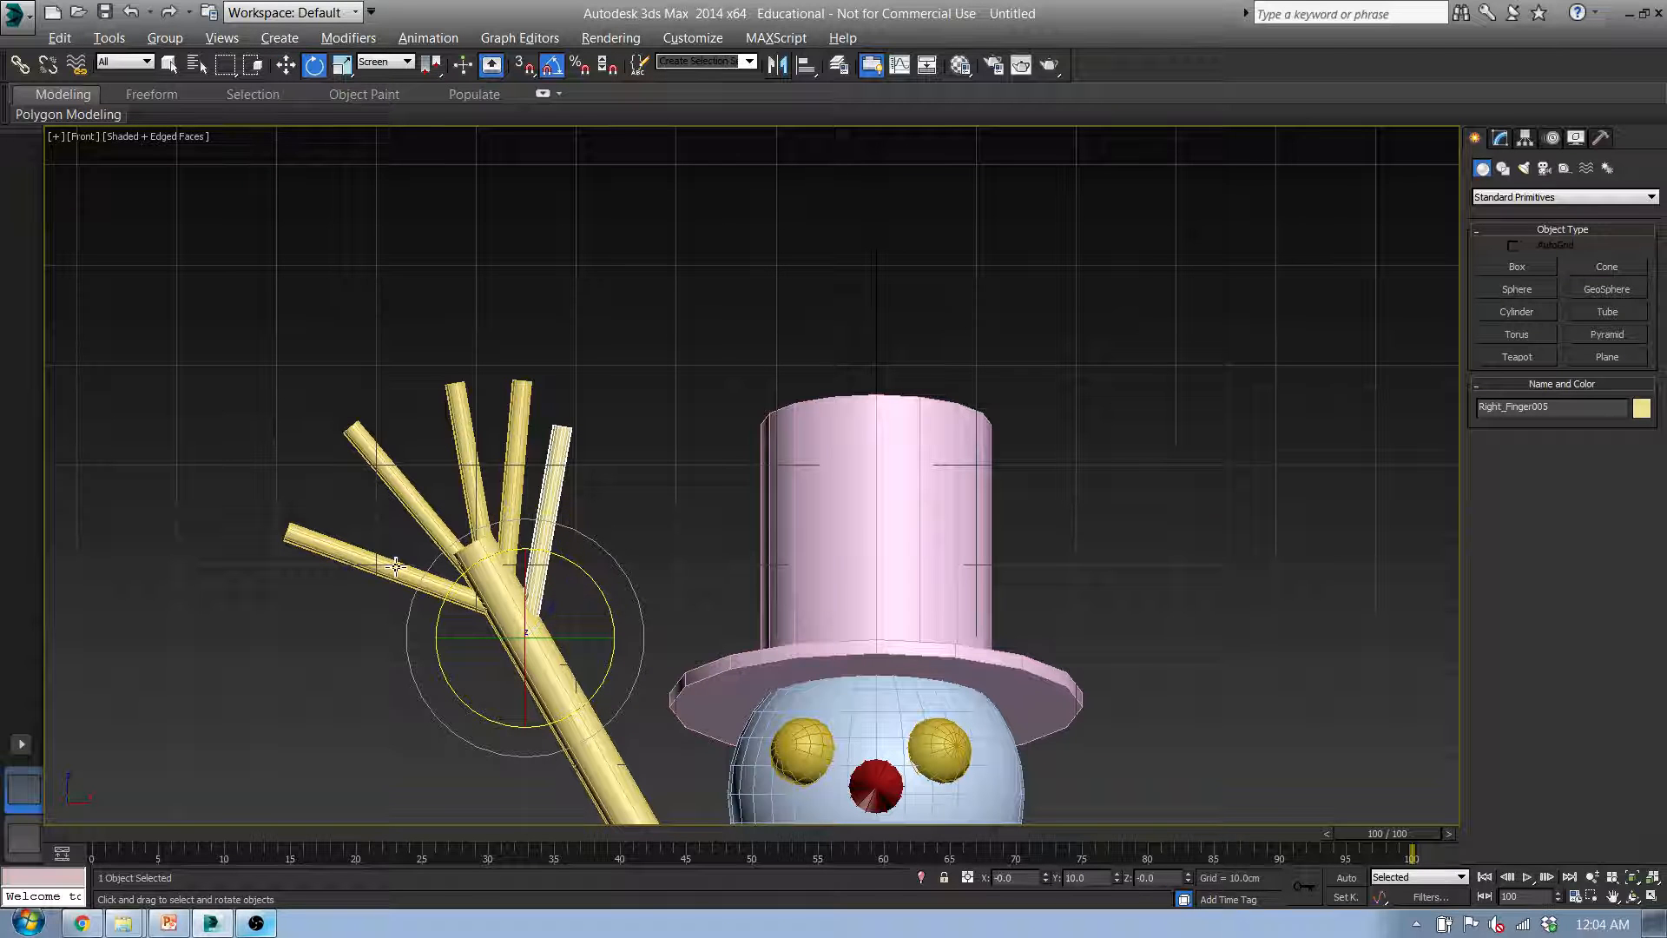
Select the three middle fingers and rotate them together outward, away from the head
{"action": "scroll", "coordinate": [395, 566], "scroll_direction": "down", "scroll_amount": 5}
{"action": "mouse_move", "coordinate": [903, 704]}
{"action": "middle_mouse_down", "text": "alt"}
{"action": "mouse_move", "coordinate": [752, 752]}
{"action": "mouse_move", "coordinate": [882, 707]}
{"action": "middle_mouse_up", "text": "alt"}
{"action": "scroll", "coordinate": [530, 512], "scroll_direction": "up", "scroll_amount": 6}
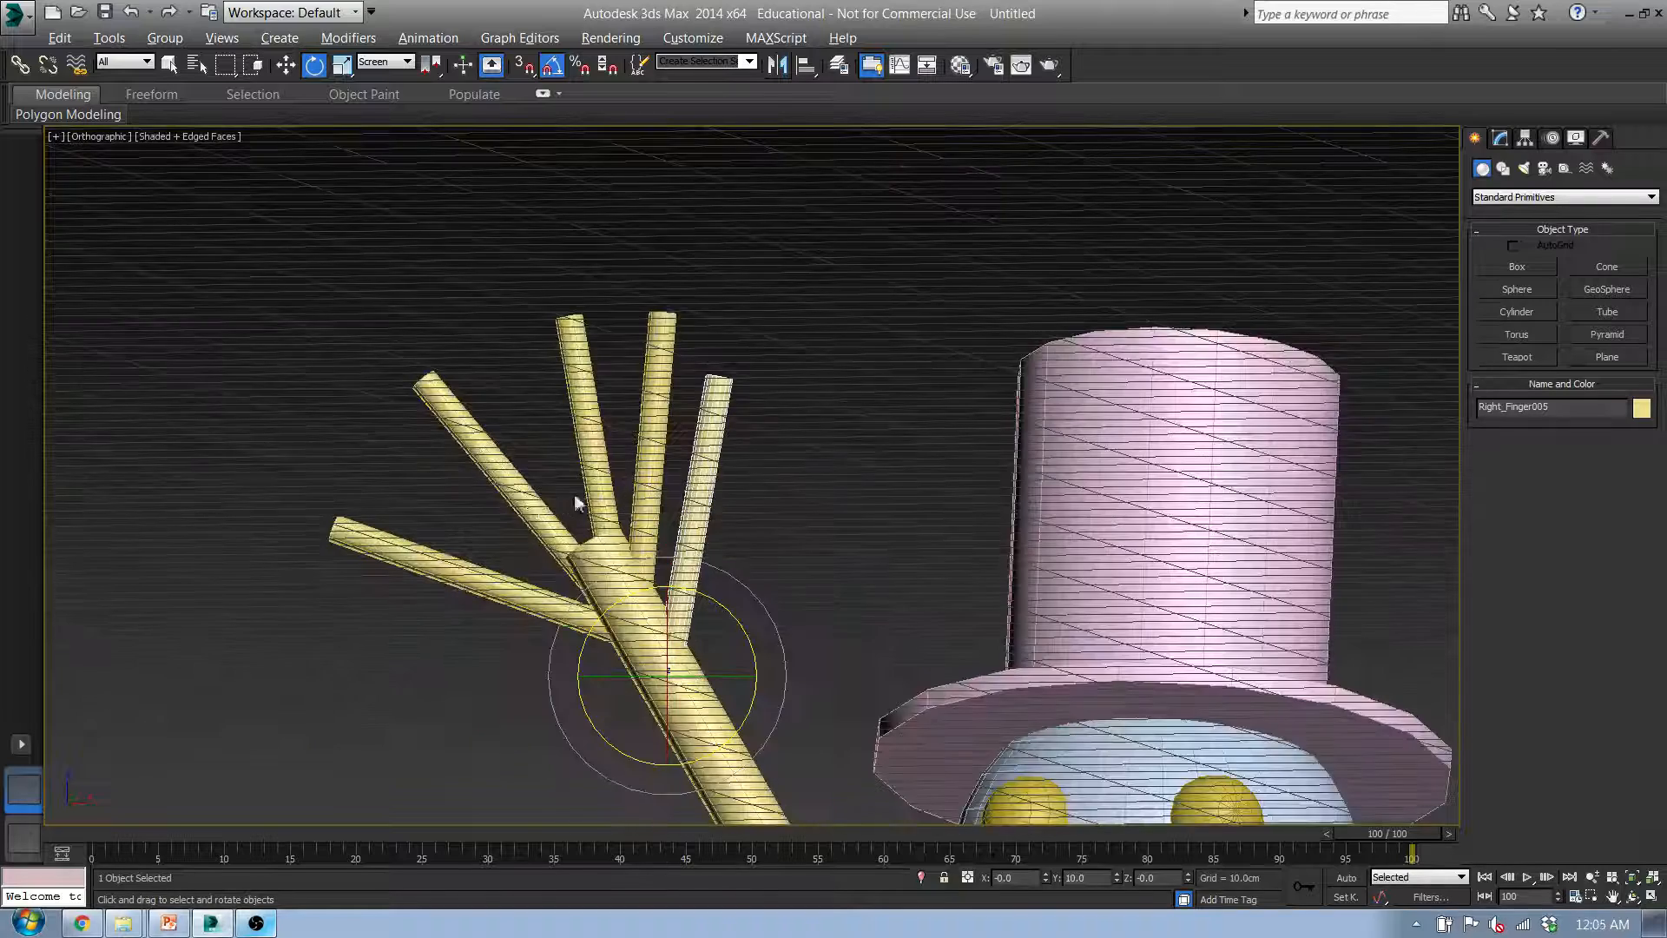
{"action": "left_click", "coordinate": [566, 504]}
{"action": "left_click", "coordinate": [599, 470], "text": "ctrl"}
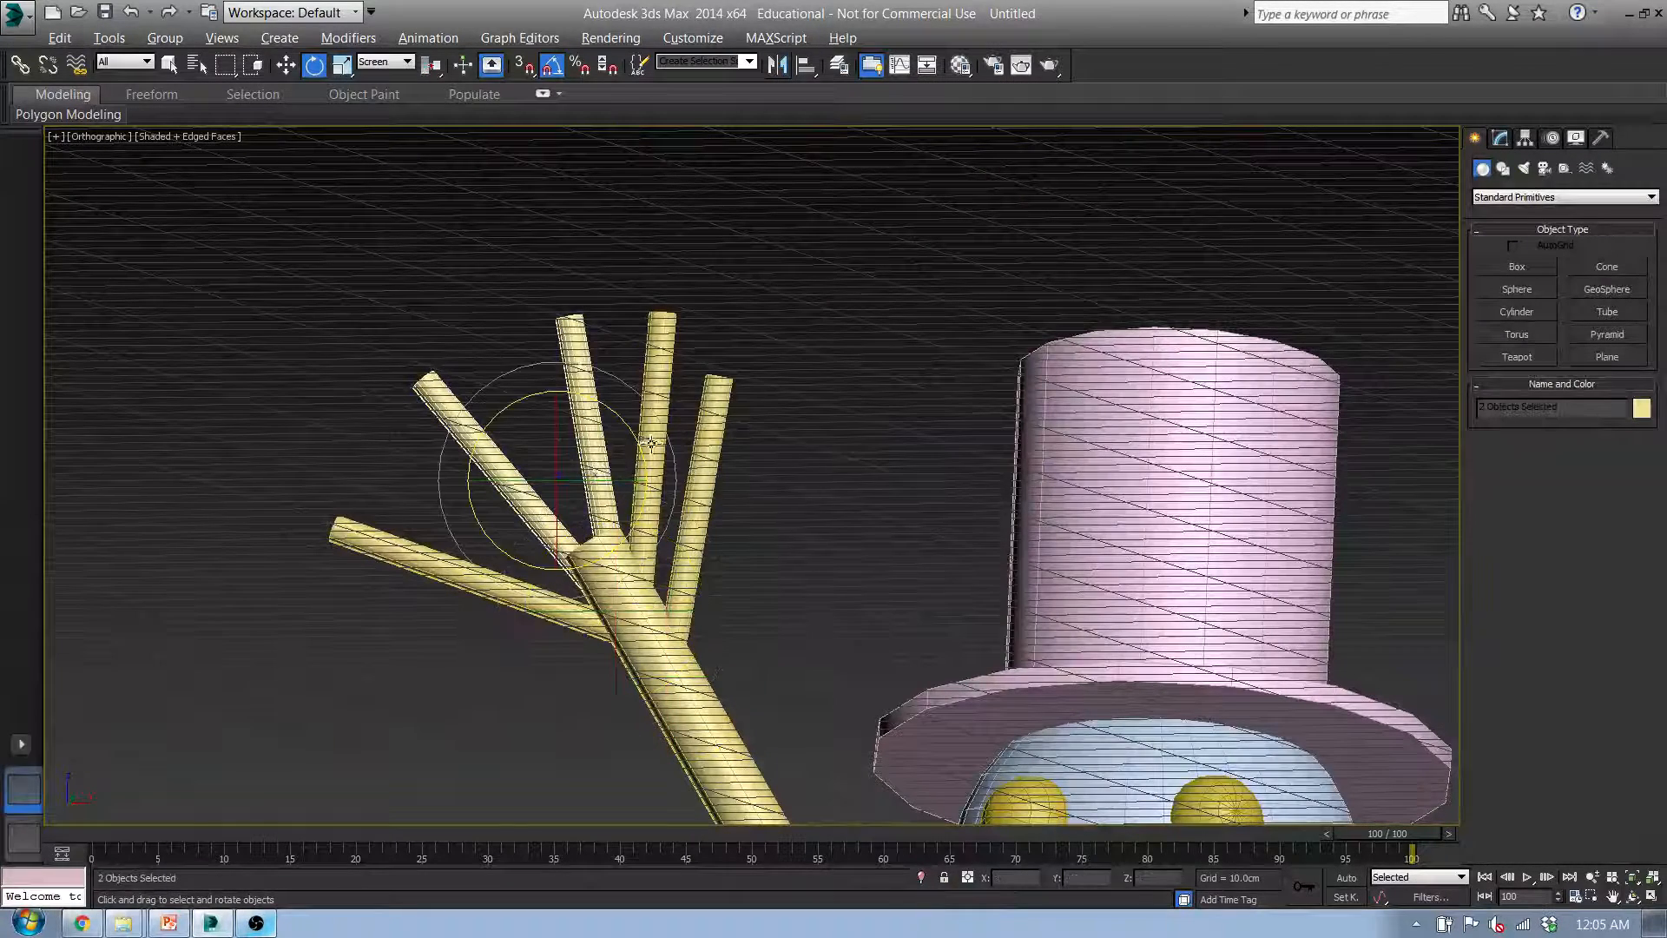
{"action": "left_click", "coordinate": [659, 422], "text": "ctrl"}
{"action": "left_click_drag", "start_coordinate": [663, 436], "coordinate": [640, 435]}
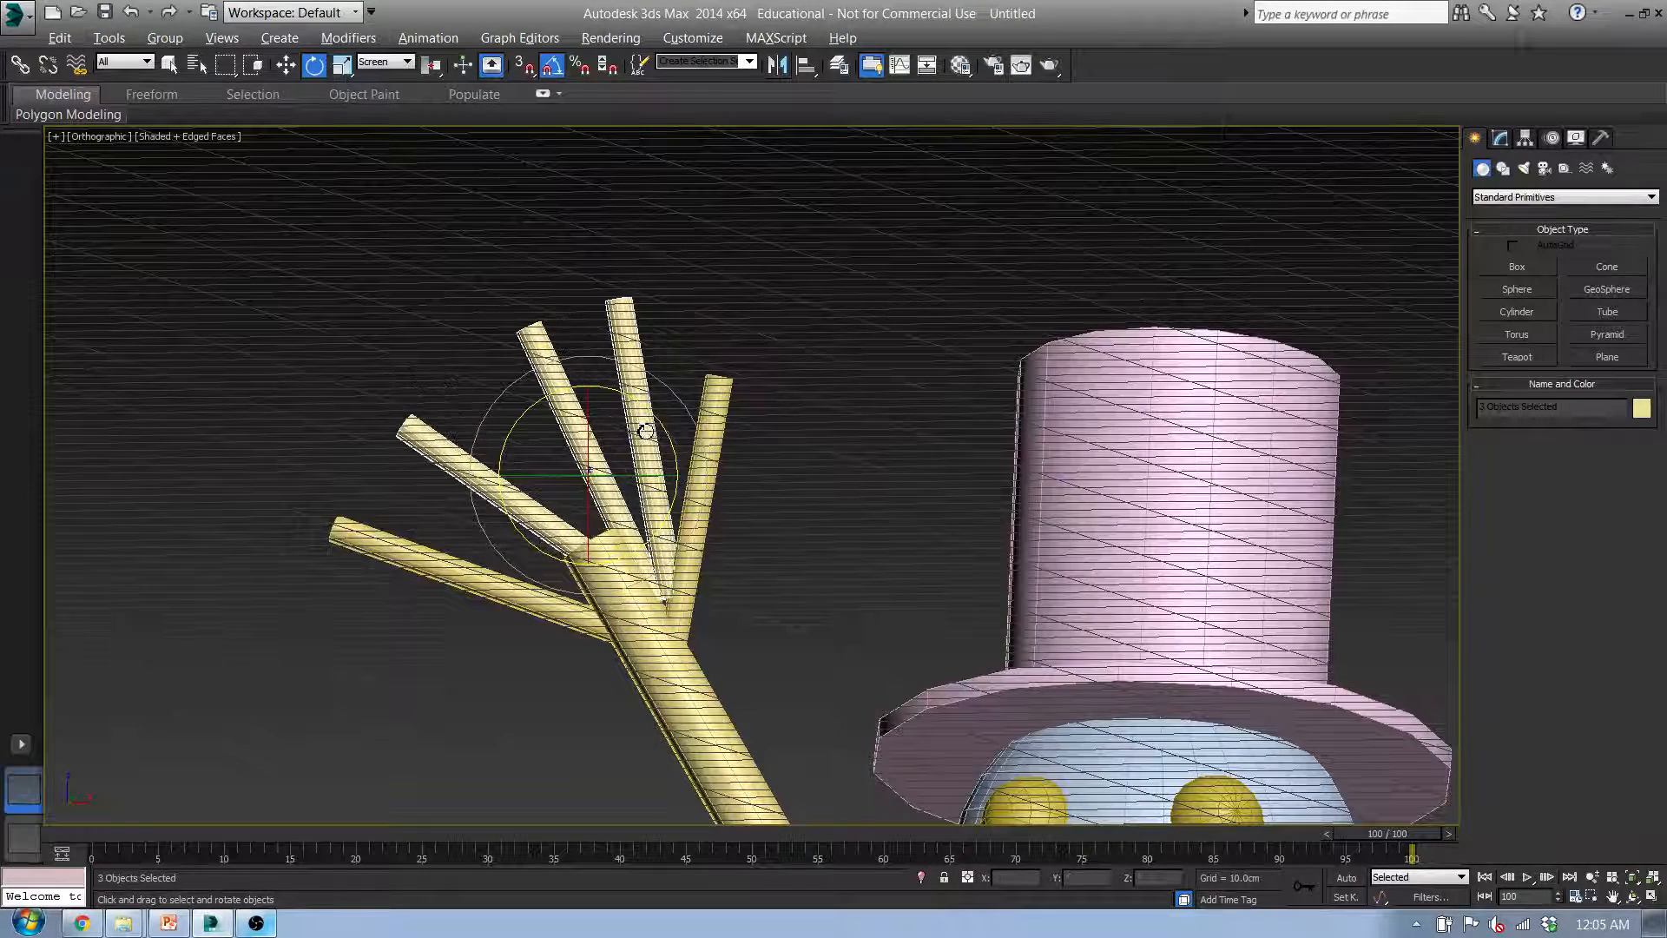
In the Front view, move the three middle fingers together about 1.7 cm down and slightly outward onto the arm's end
{"action": "key", "text": "w"}
{"action": "key", "text": "f"}
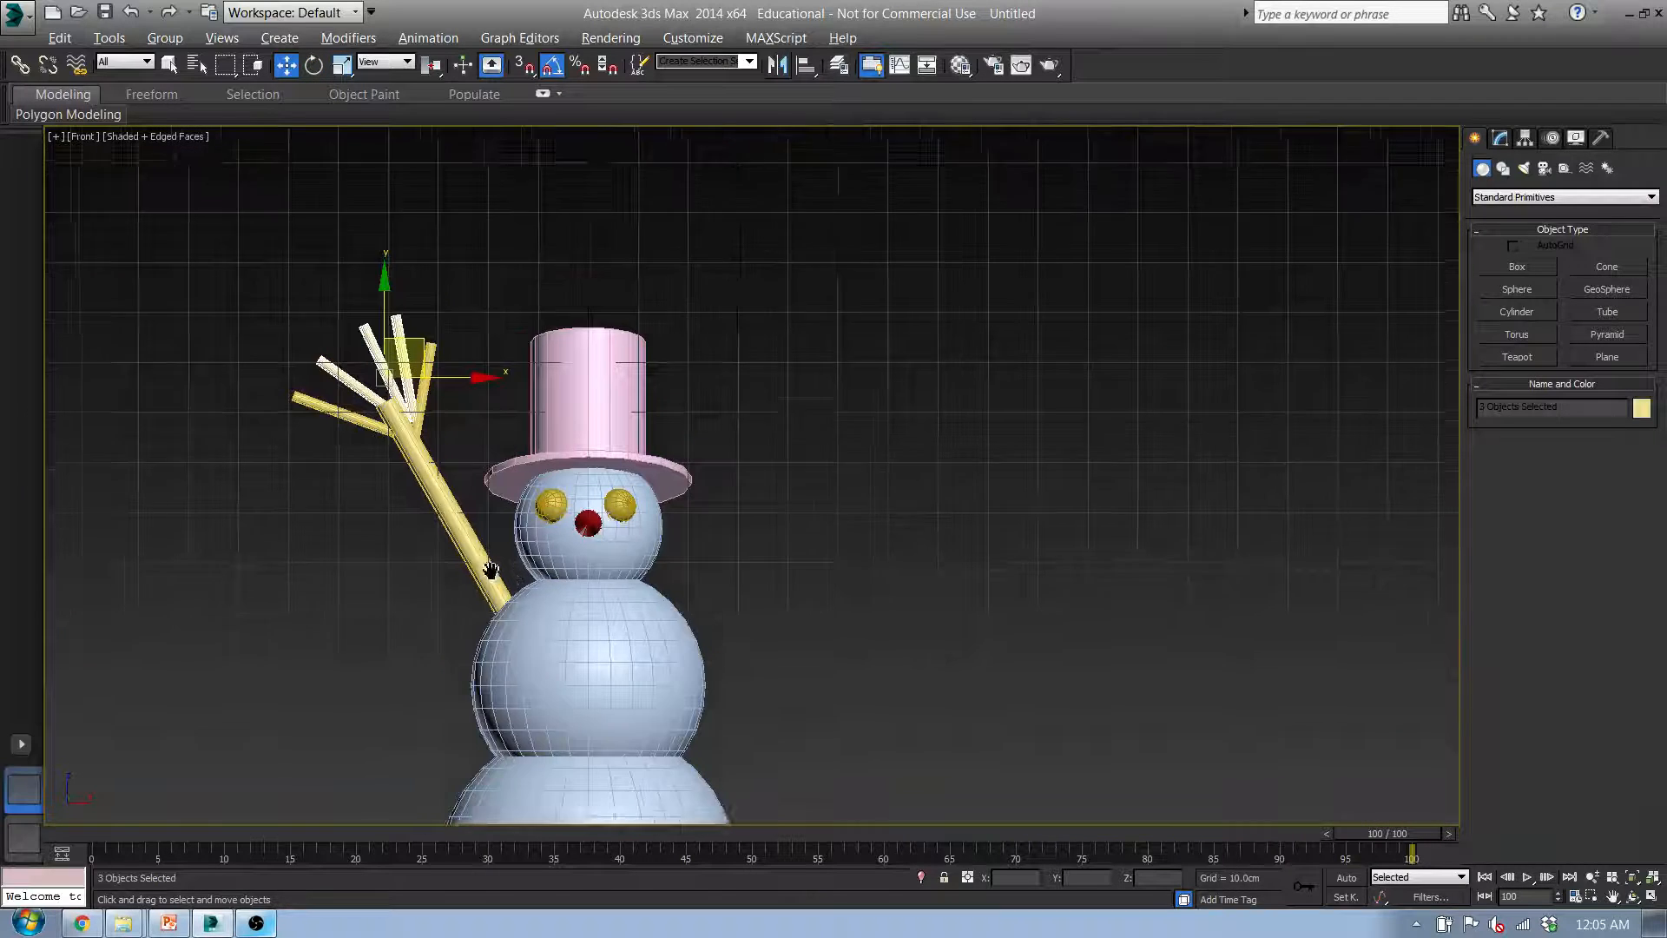
{"action": "scroll", "coordinate": [312, 278], "scroll_direction": "up", "scroll_amount": 5}
{"action": "left_click_drag", "start_coordinate": [534, 448], "coordinate": [521, 471]}
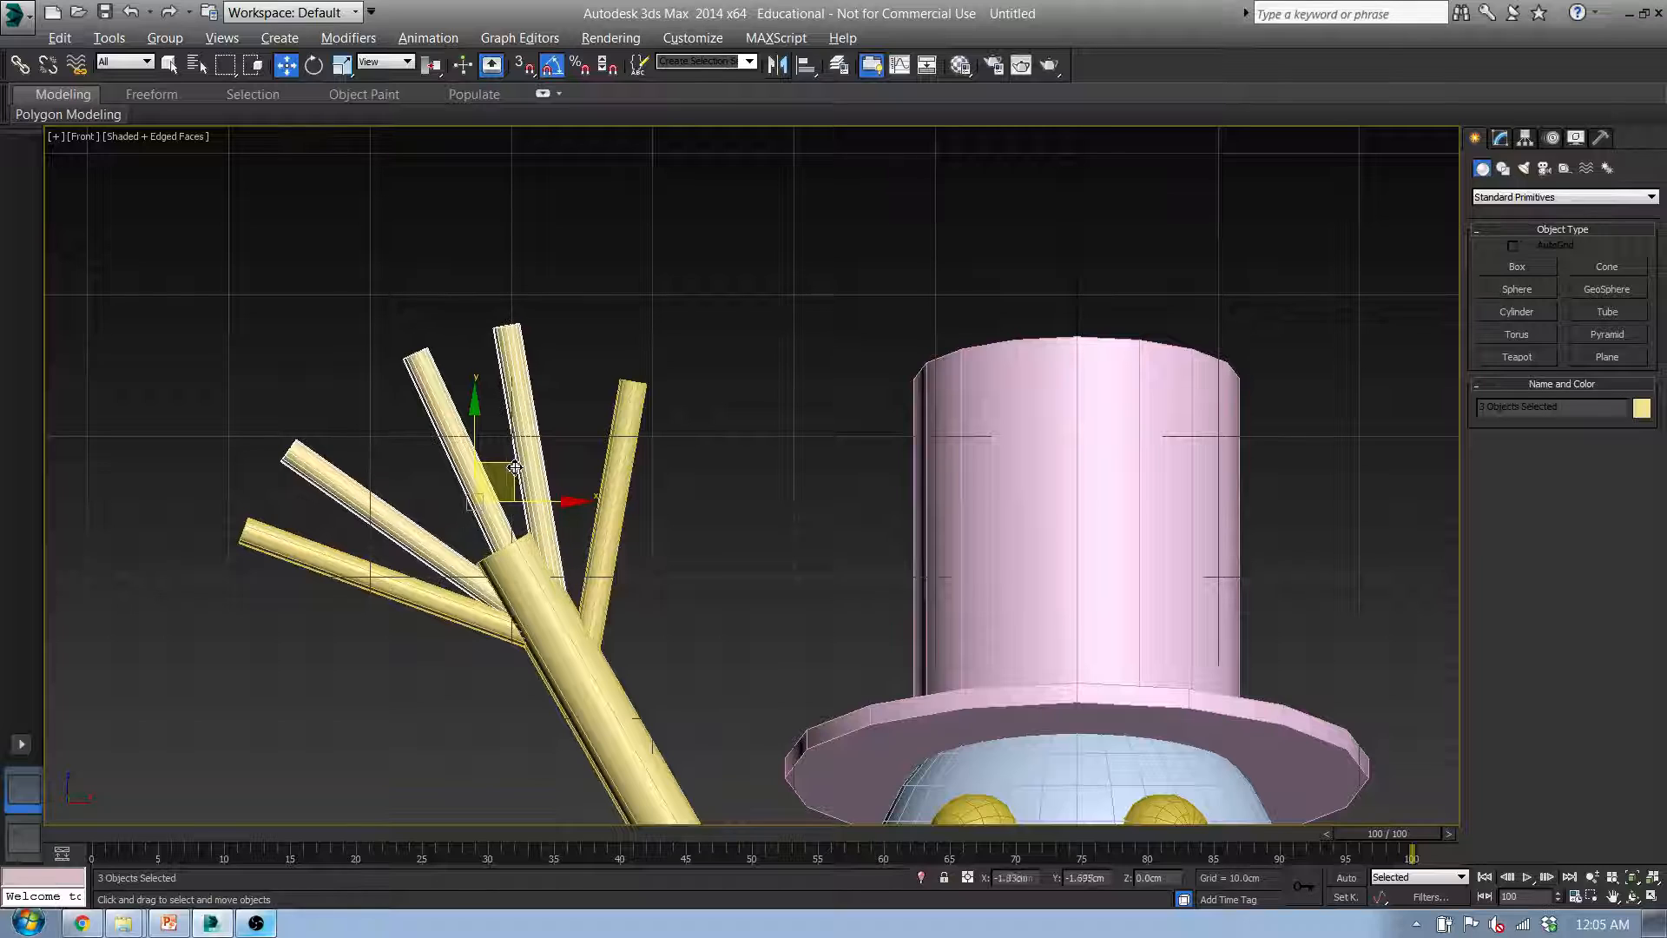
{"action": "middle_click_drag", "start_coordinate": [521, 471], "coordinate": [473, 518], "text": "alt"}
{"action": "key", "text": "f"}
{"action": "middle_click_drag", "start_coordinate": [524, 593], "coordinate": [527, 519]}
{"action": "middle_click_drag", "start_coordinate": [367, 321], "coordinate": [436, 421]}
{"action": "scroll", "coordinate": [374, 391], "scroll_direction": "up", "scroll_amount": 3}
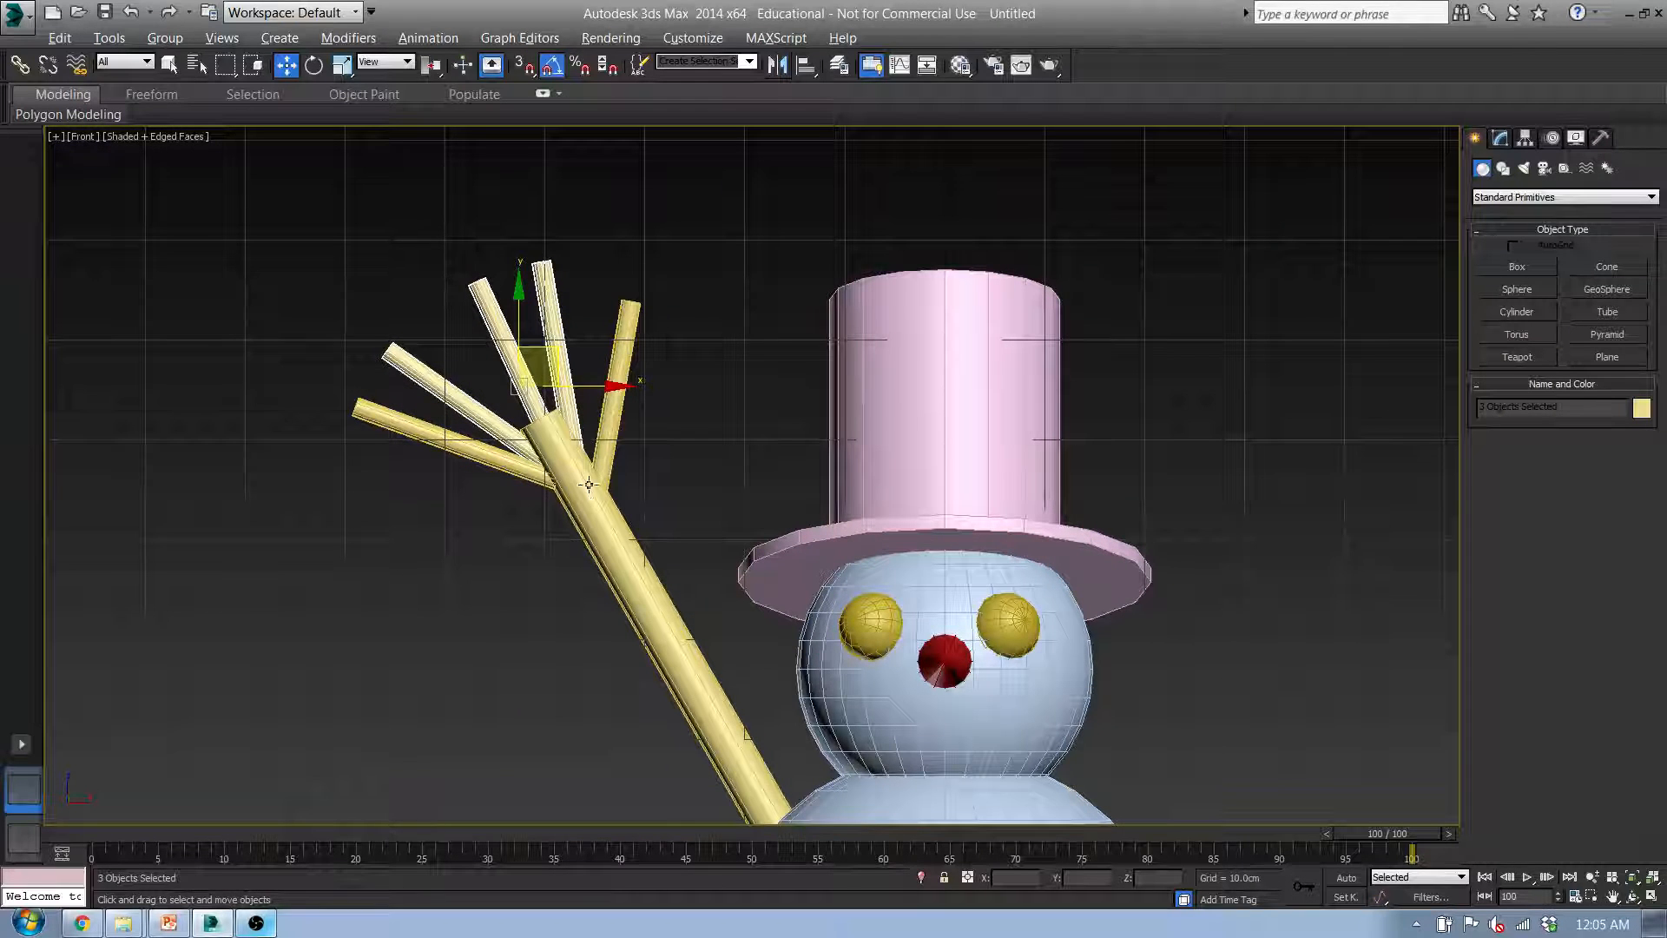
{"action": "middle_click_drag", "start_coordinate": [588, 484], "coordinate": [481, 402]}
{"action": "left_click", "coordinate": [355, 361]}
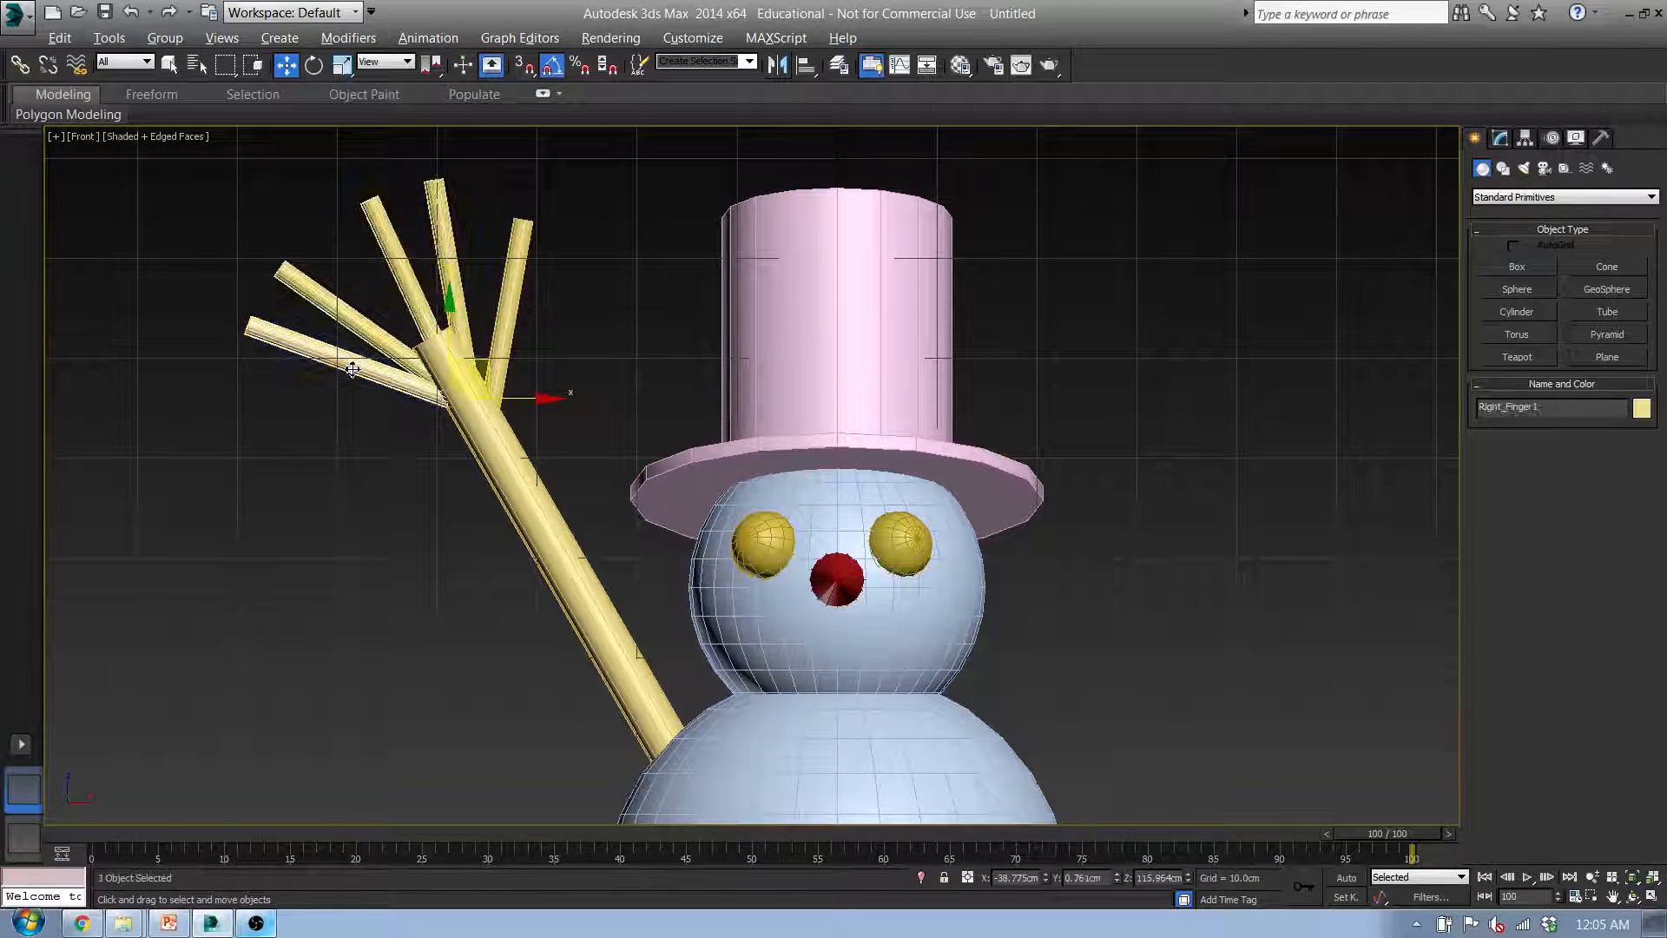
{"action": "left_click", "coordinate": [373, 339], "text": "ctrl"}
{"action": "left_click", "coordinate": [411, 281], "text": "ctrl"}
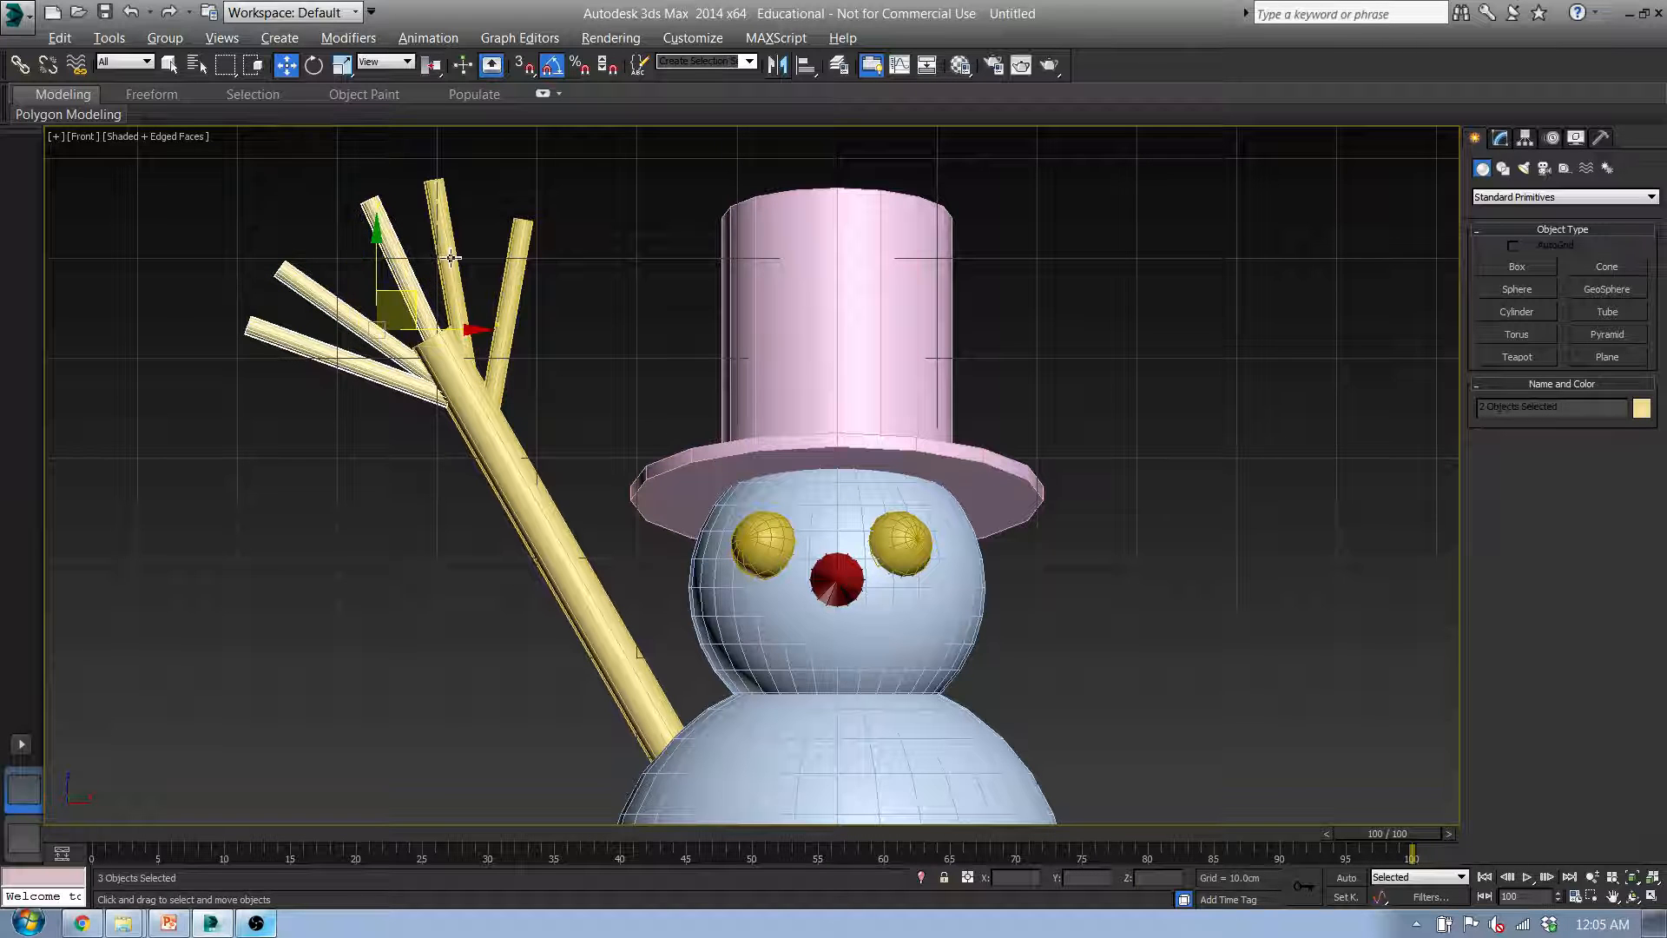
{"action": "left_click", "coordinate": [468, 265], "text": "ctrl"}
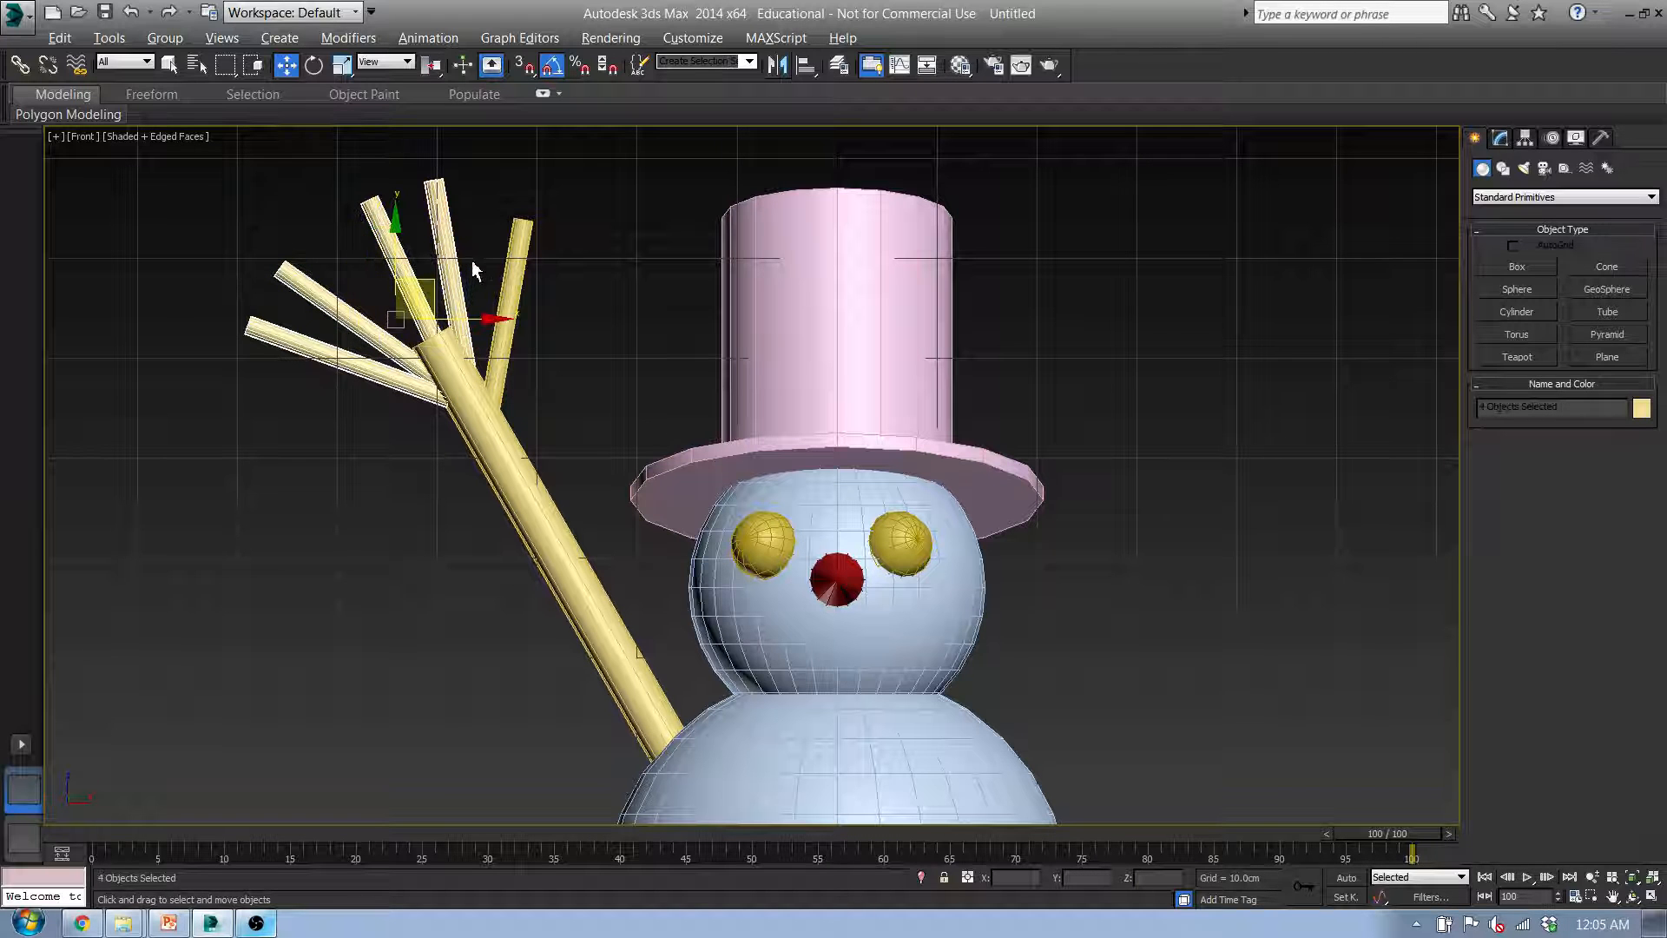
{"action": "left_click", "coordinate": [522, 266], "text": "ctrl"}
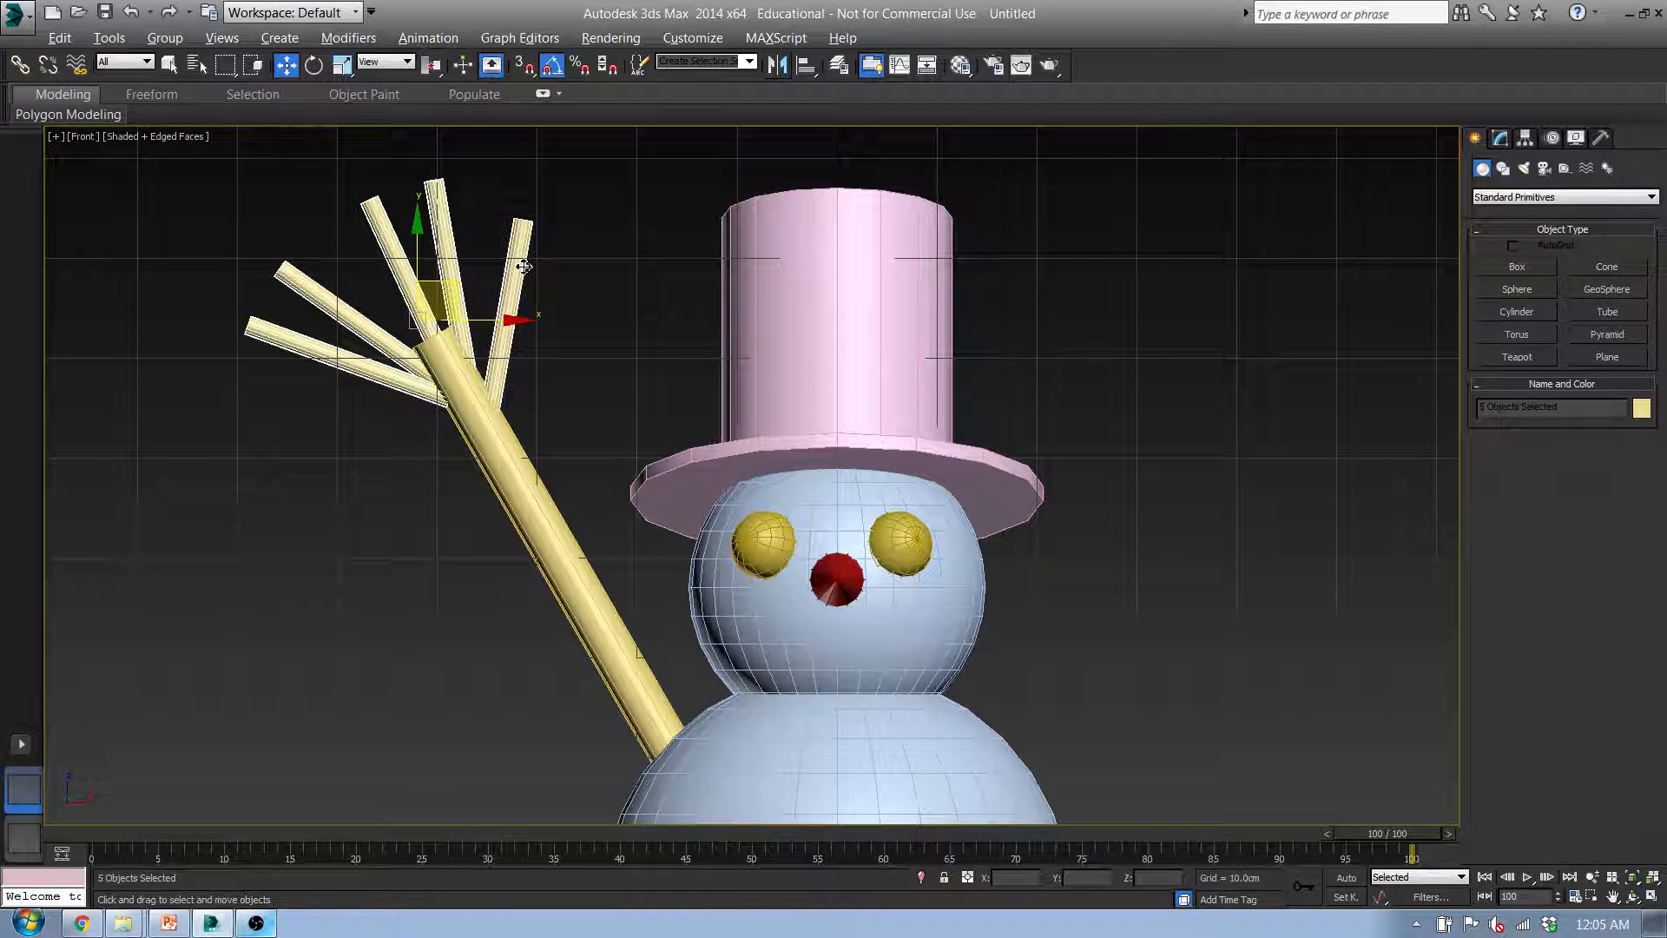
{"action": "left_click", "coordinate": [346, 405]}
Select all five fingers and link them to the arm cylinder as their parent
{"action": "left_click", "coordinate": [328, 360]}
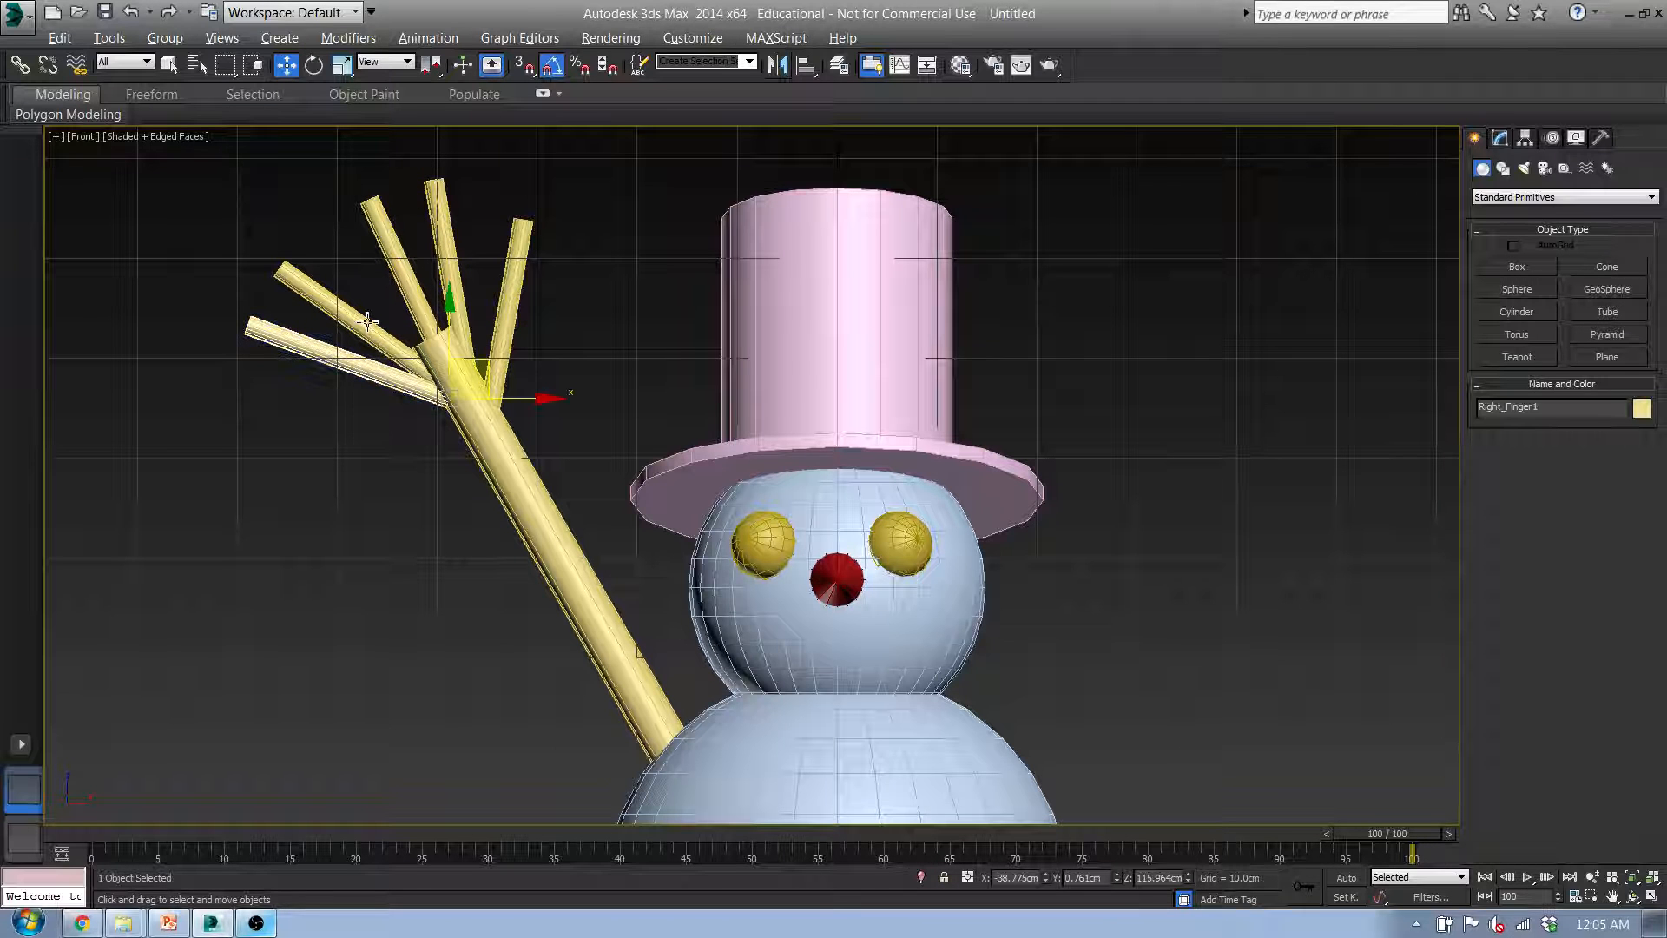
{"action": "left_click", "coordinate": [368, 321], "text": "ctrl"}
{"action": "left_click", "coordinate": [410, 276], "text": "ctrl"}
{"action": "left_click", "coordinate": [445, 259], "text": "ctrl"}
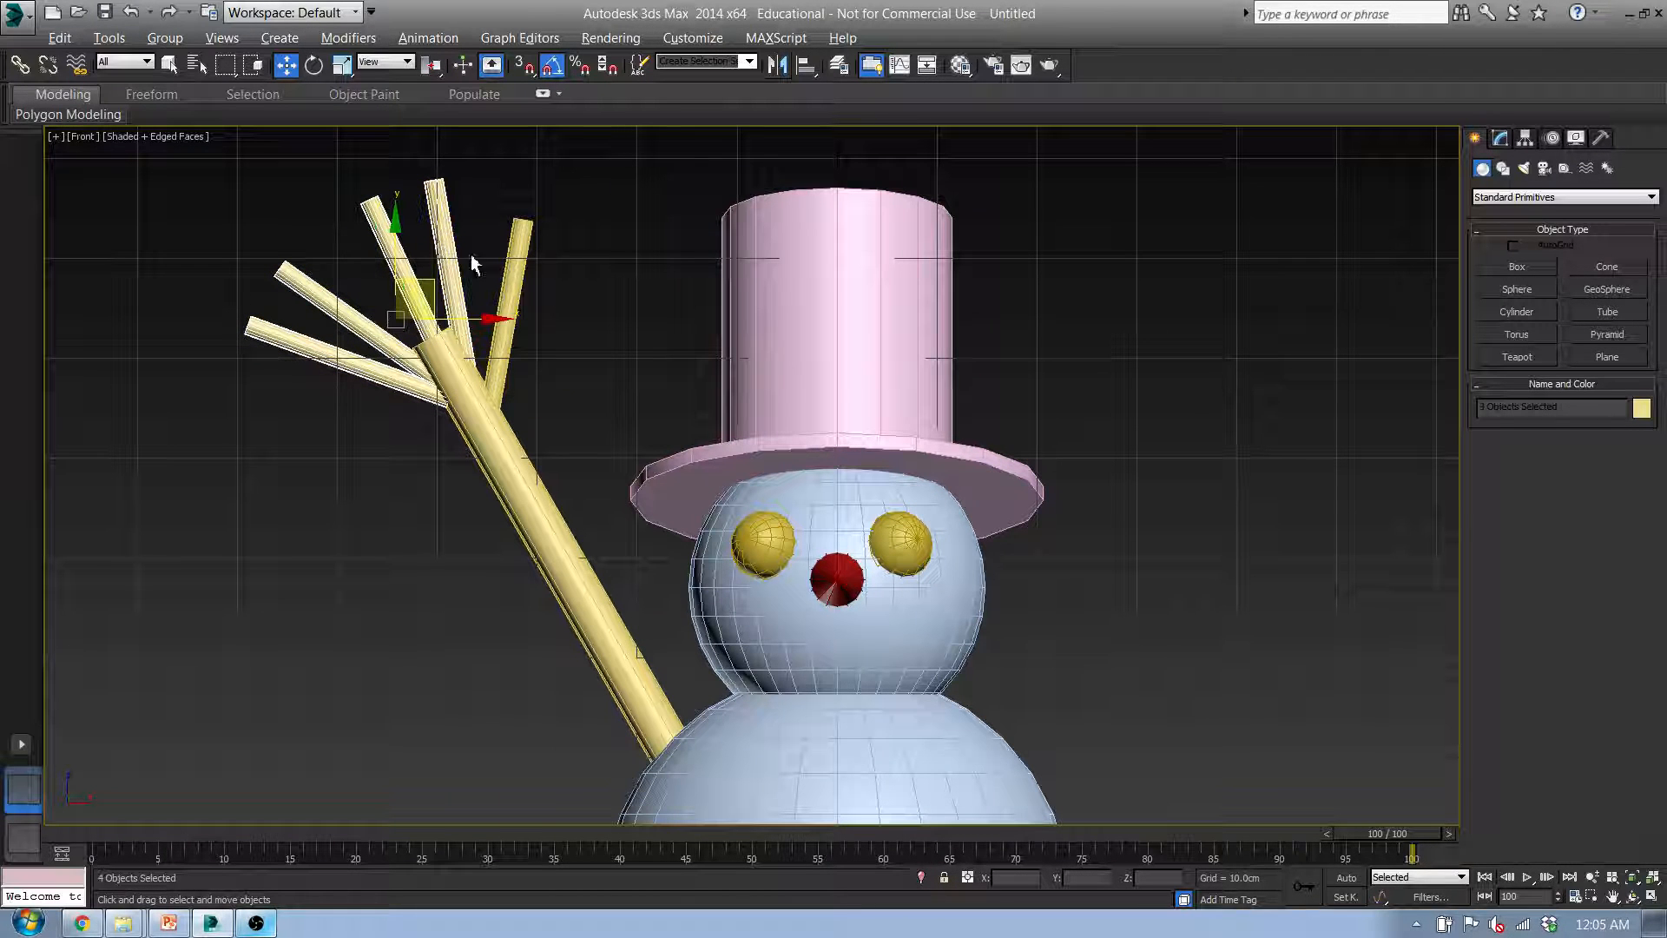
{"action": "left_click", "coordinate": [516, 282], "text": "ctrl"}
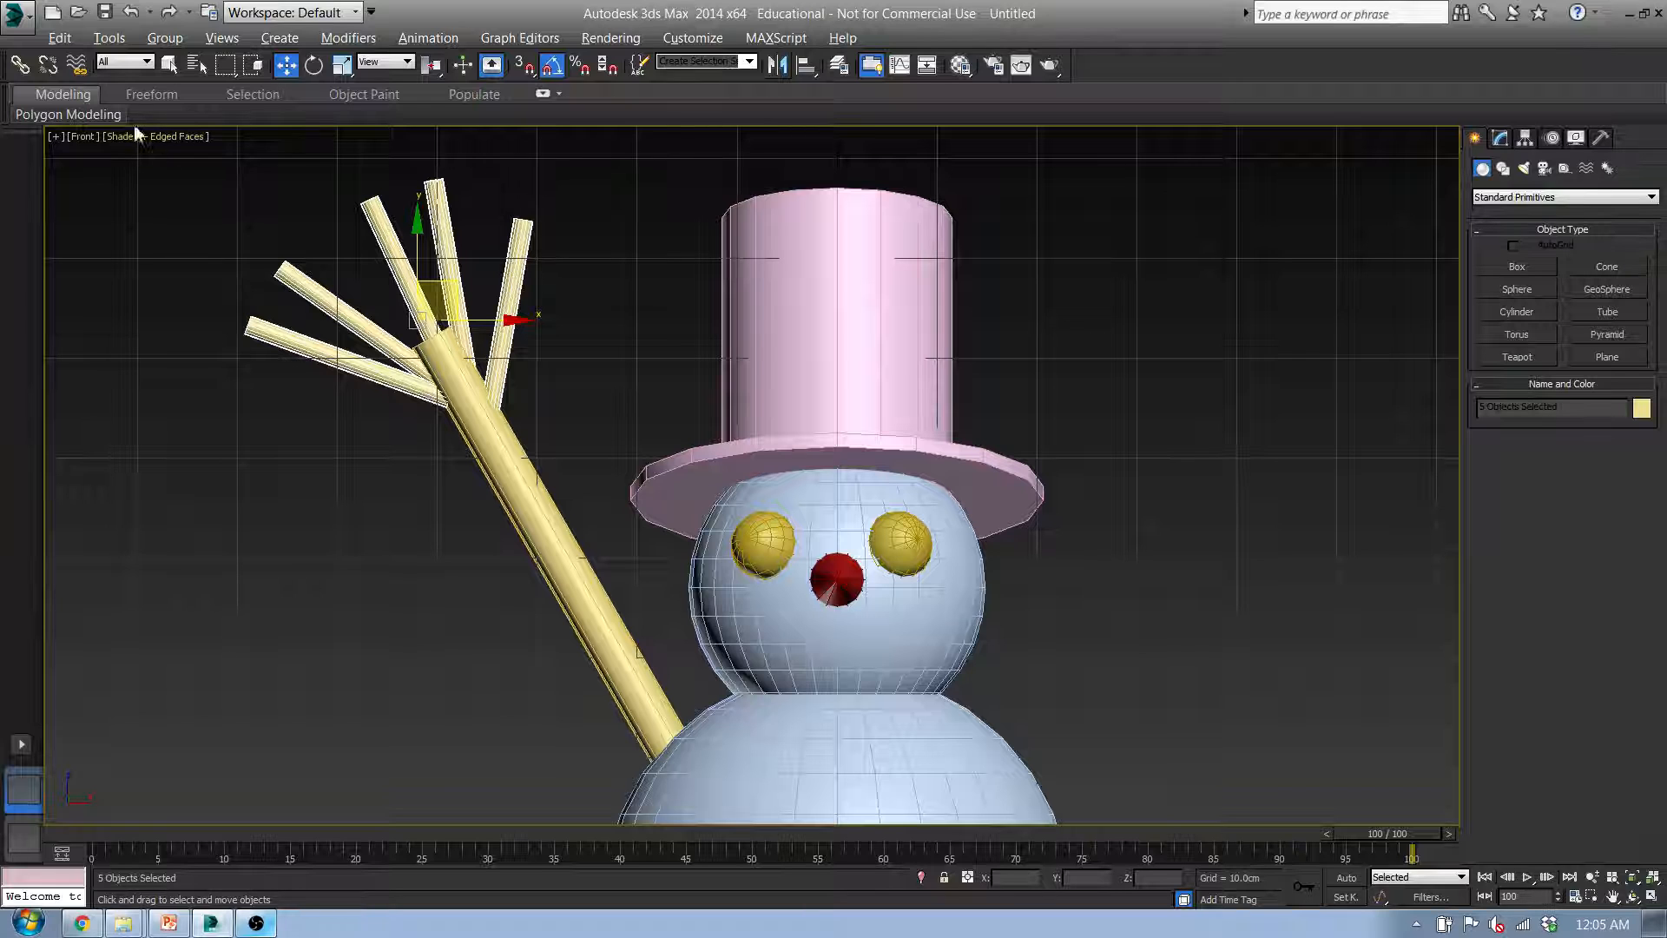
{"action": "left_click", "coordinate": [20, 65]}
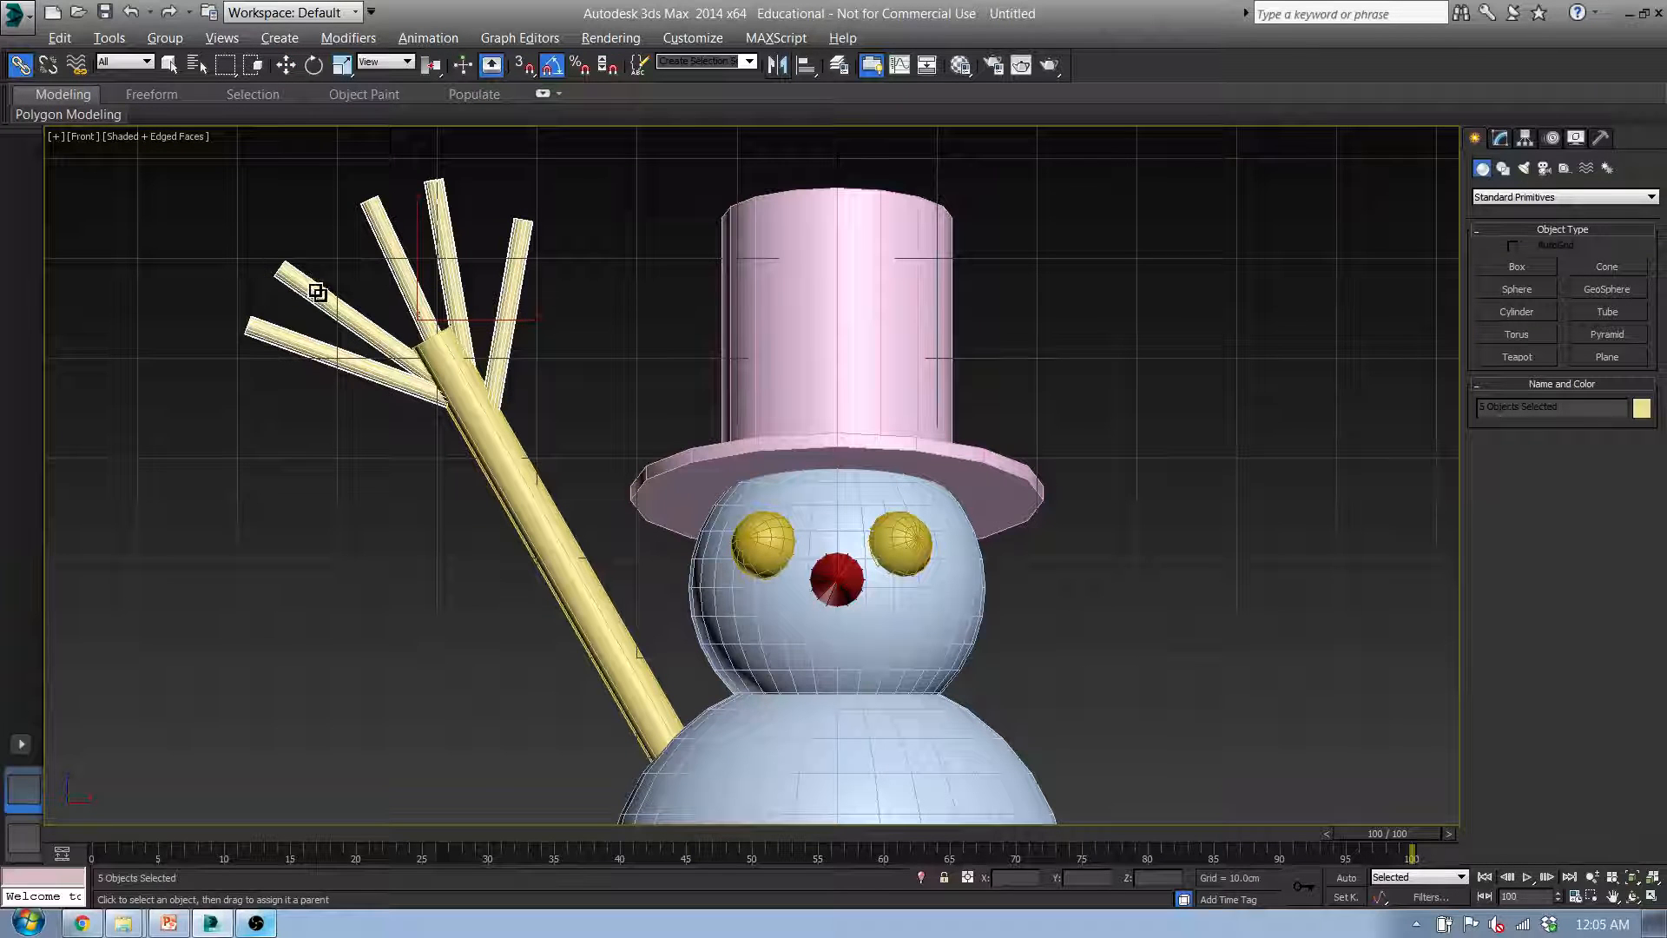
{"action": "left_click_drag", "start_coordinate": [317, 292], "coordinate": [547, 533]}
Move the arm with its linked fingers slightly outward and down, keeping its base in the middle body sphere
{"action": "middle_click_drag", "start_coordinate": [599, 514], "coordinate": [488, 405]}
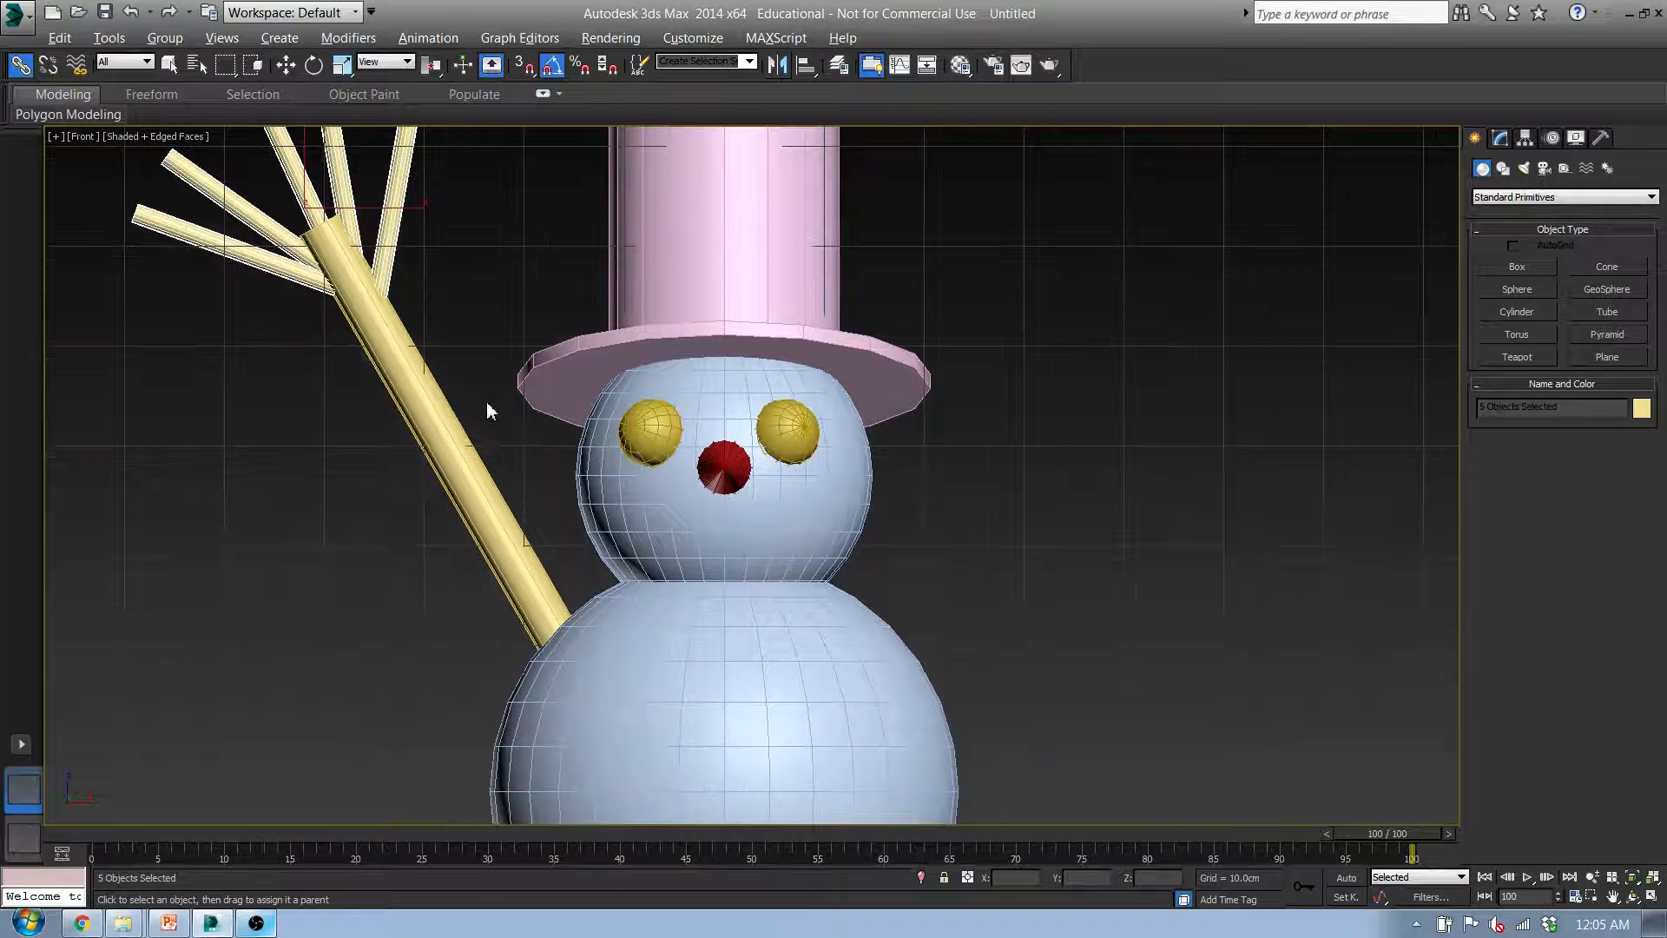
{"action": "key", "text": "w"}
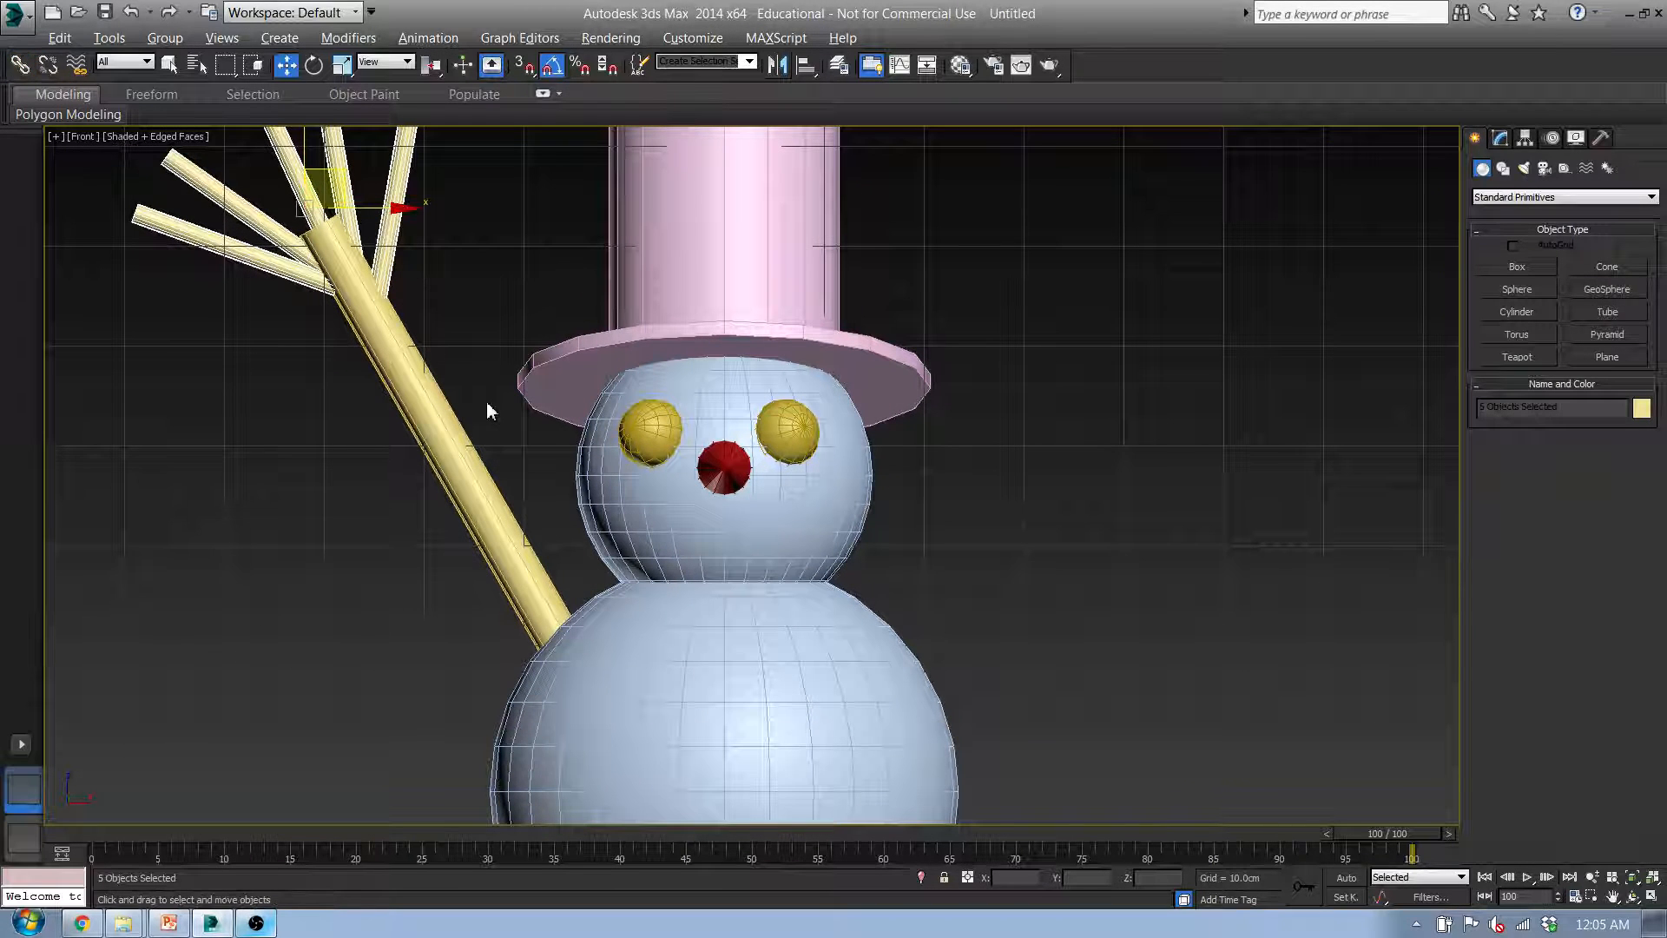
{"action": "left_click", "coordinate": [458, 509]}
{"action": "mouse_move", "coordinate": [606, 621]}
{"action": "left_mouse_down"}
{"action": "mouse_move", "coordinate": [378, 597]}
{"action": "mouse_move", "coordinate": [520, 564]}
{"action": "mouse_move", "coordinate": [604, 641]}
{"action": "left_mouse_up"}
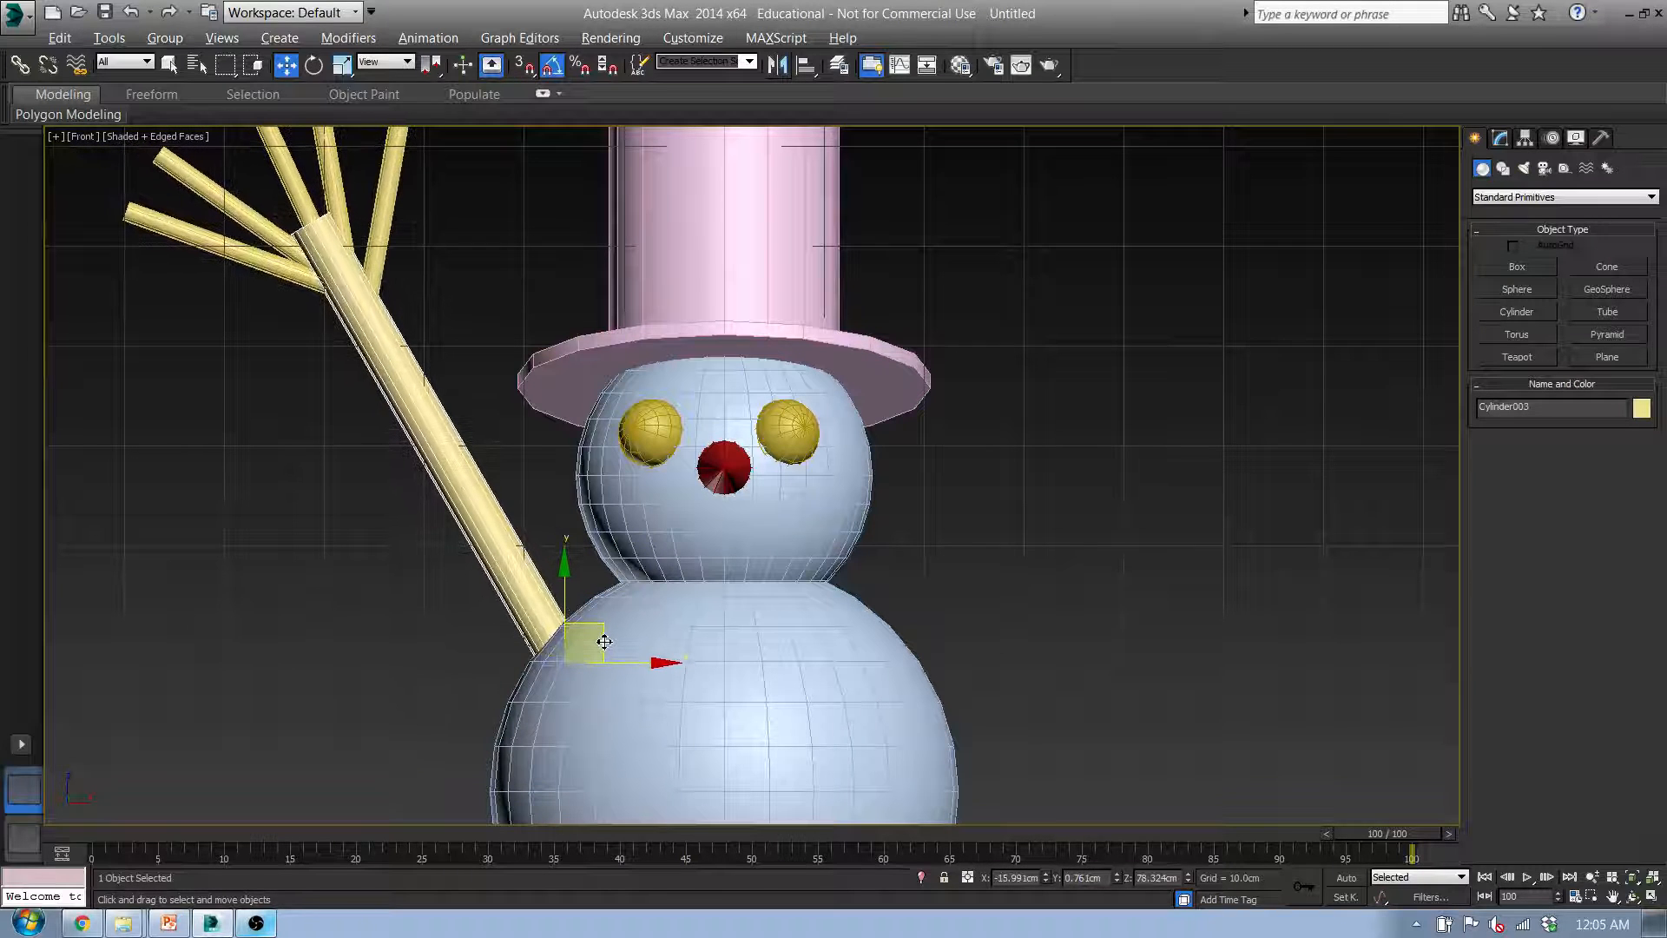
{"action": "scroll", "coordinate": [604, 642], "scroll_direction": "down", "scroll_amount": 5}
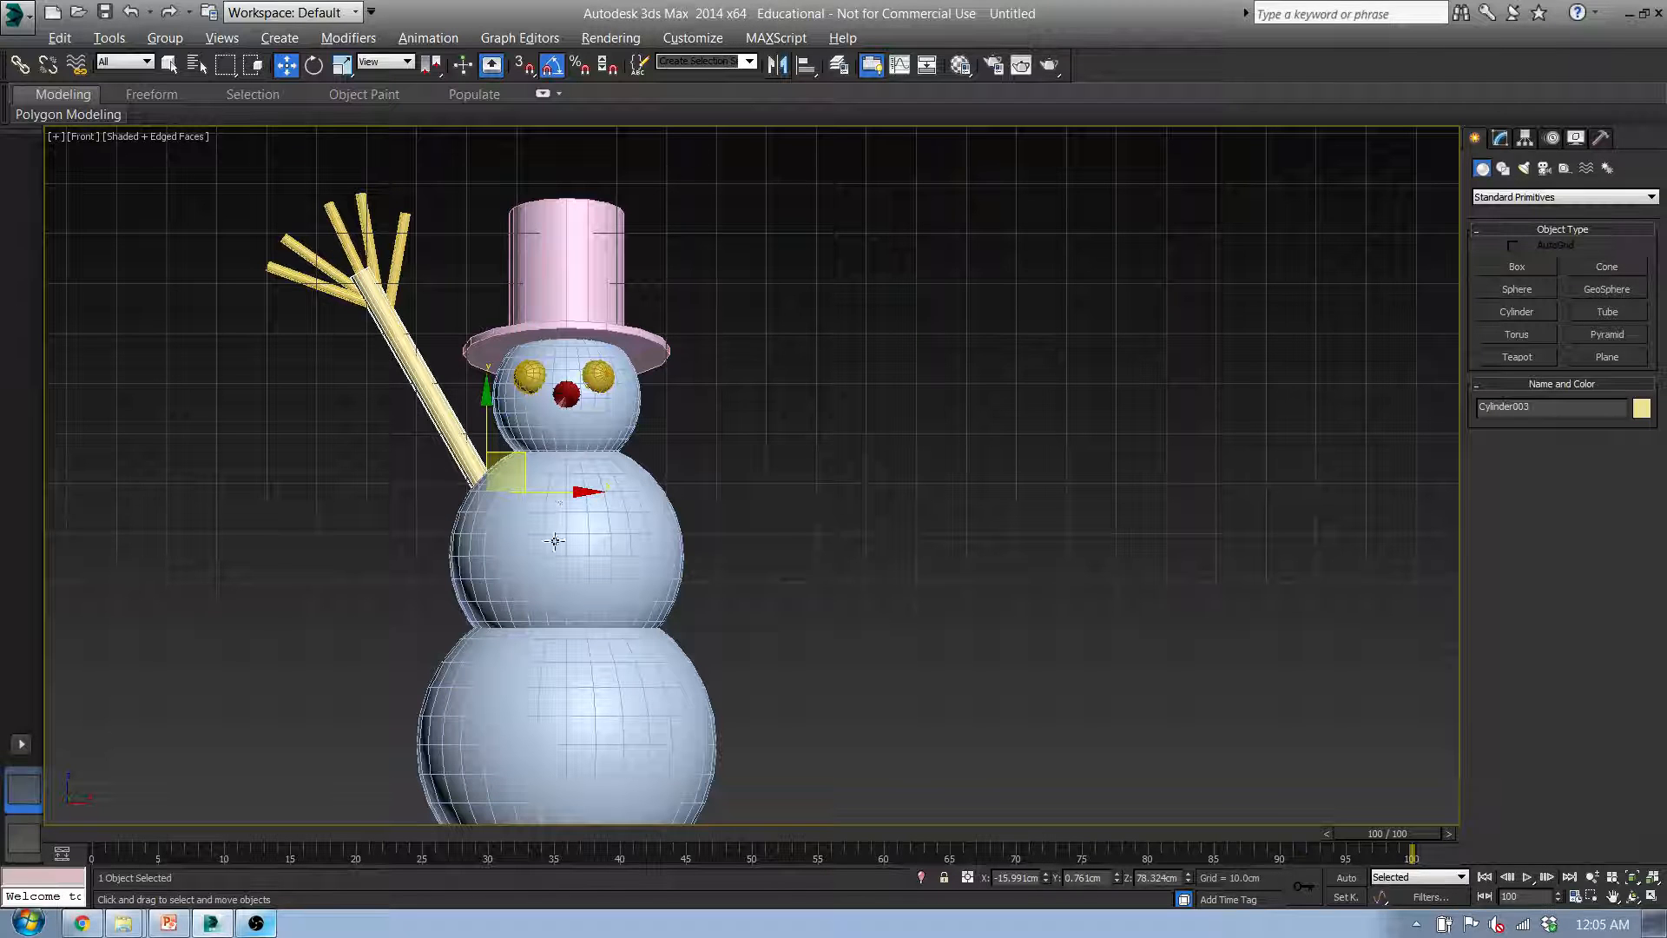
{"action": "left_click", "coordinate": [547, 480]}
{"action": "mouse_move", "coordinate": [547, 477]}
{"action": "left_mouse_down"}
{"action": "mouse_move", "coordinate": [642, 491]}
{"action": "mouse_move", "coordinate": [921, 450]}
{"action": "left_mouse_up"}
{"action": "left_click", "coordinate": [925, 555]}
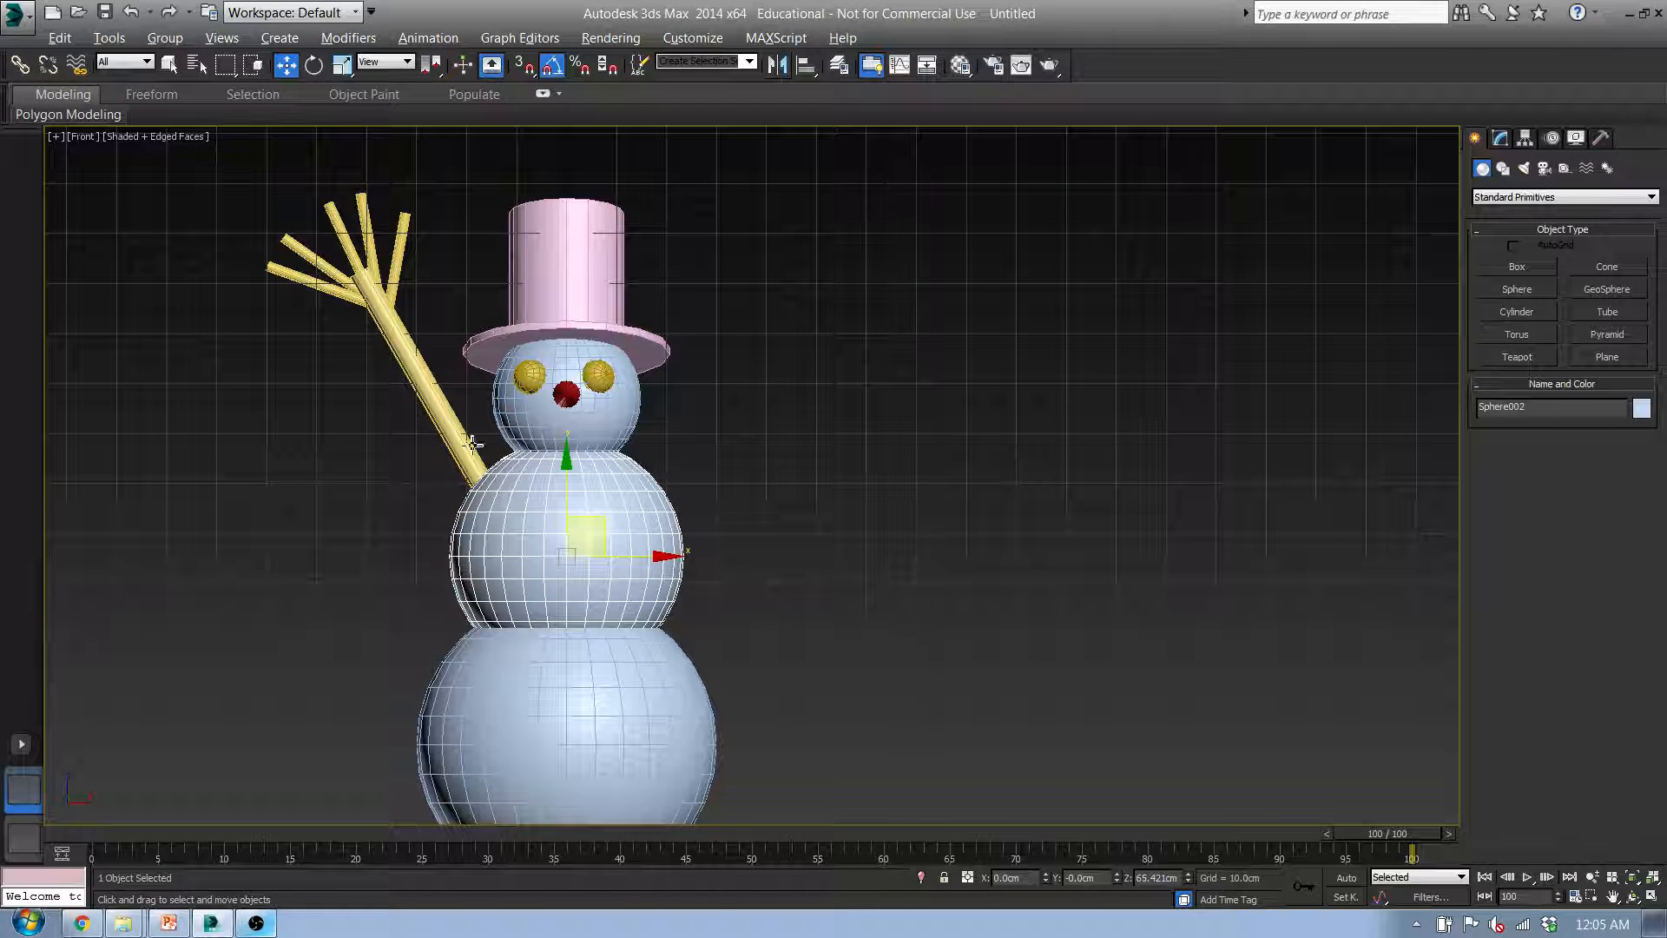
Select the arm and its five fingers and mirror them about the X axis as a copy with 0.0 cm offset
{"action": "left_click", "coordinate": [437, 396]}
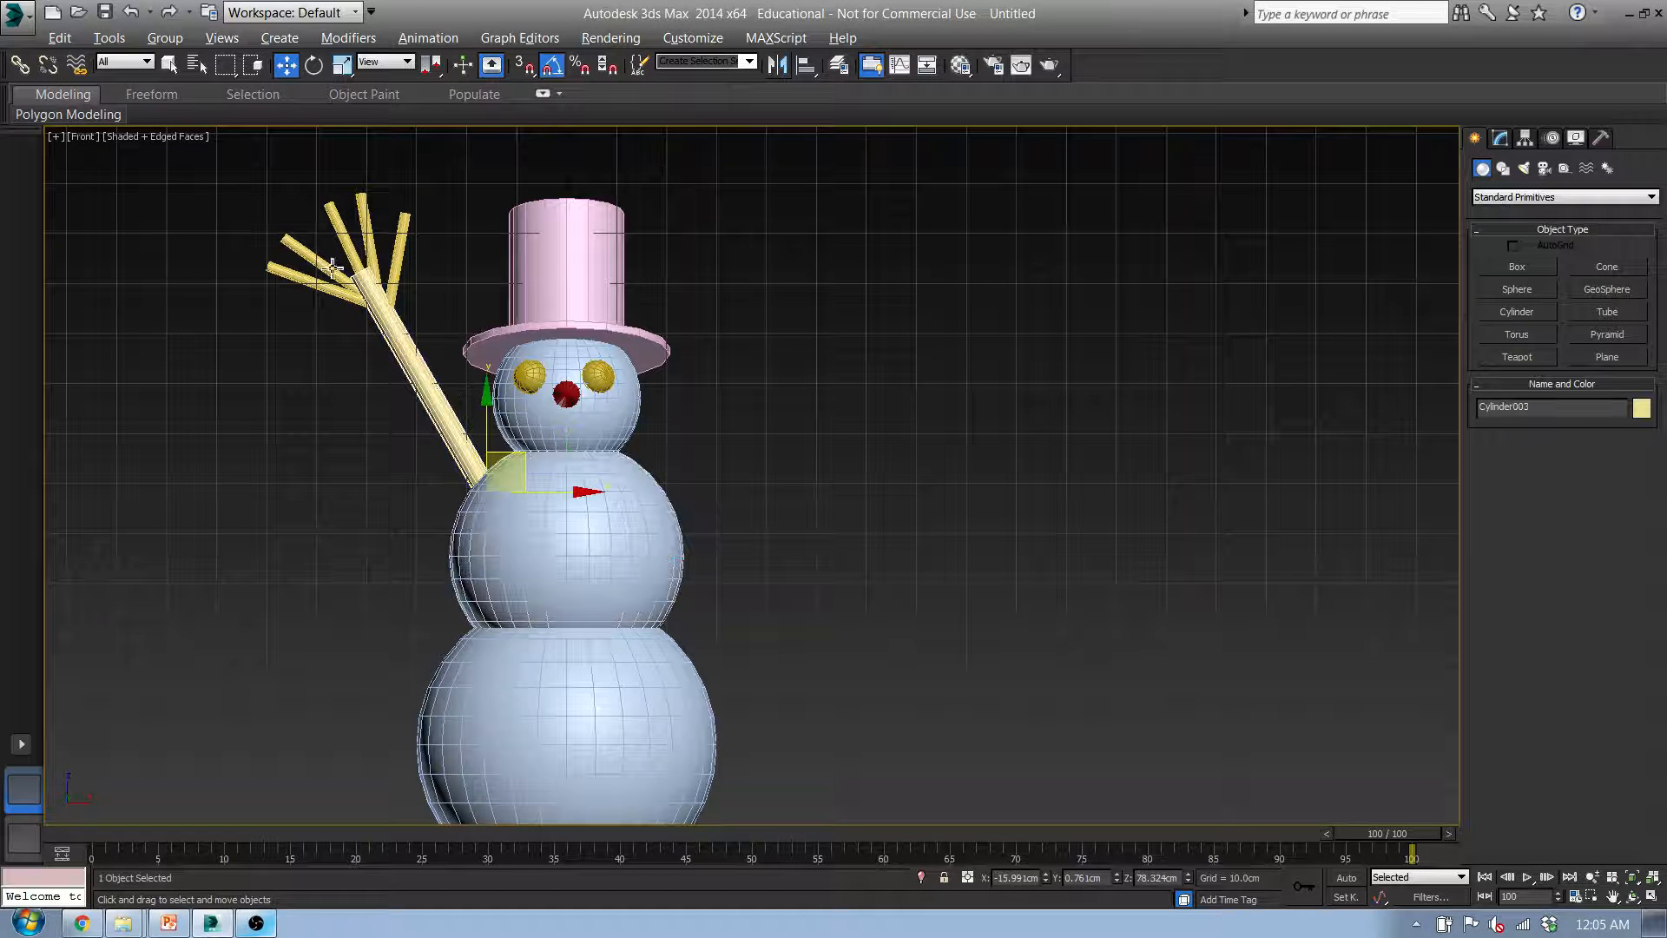
{"action": "left_click", "coordinate": [299, 278], "text": "ctrl"}
{"action": "left_click", "coordinate": [312, 259], "text": "ctrl"}
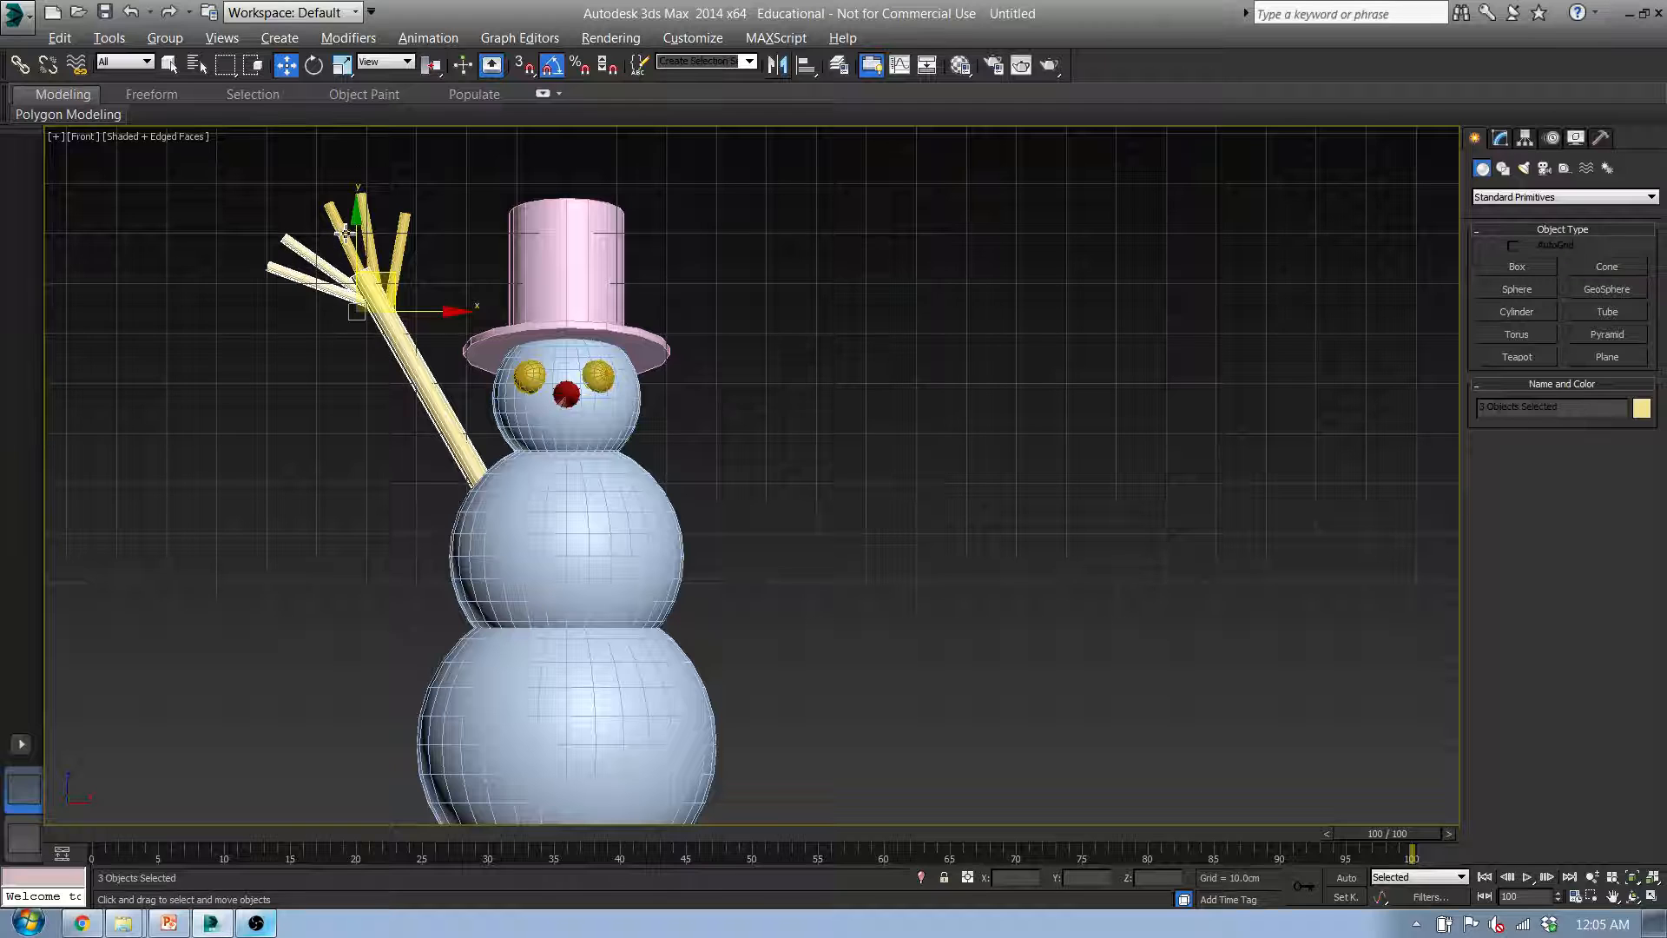
{"action": "left_click", "coordinate": [344, 231], "text": "ctrl"}
{"action": "left_click", "coordinate": [407, 227], "text": "ctrl"}
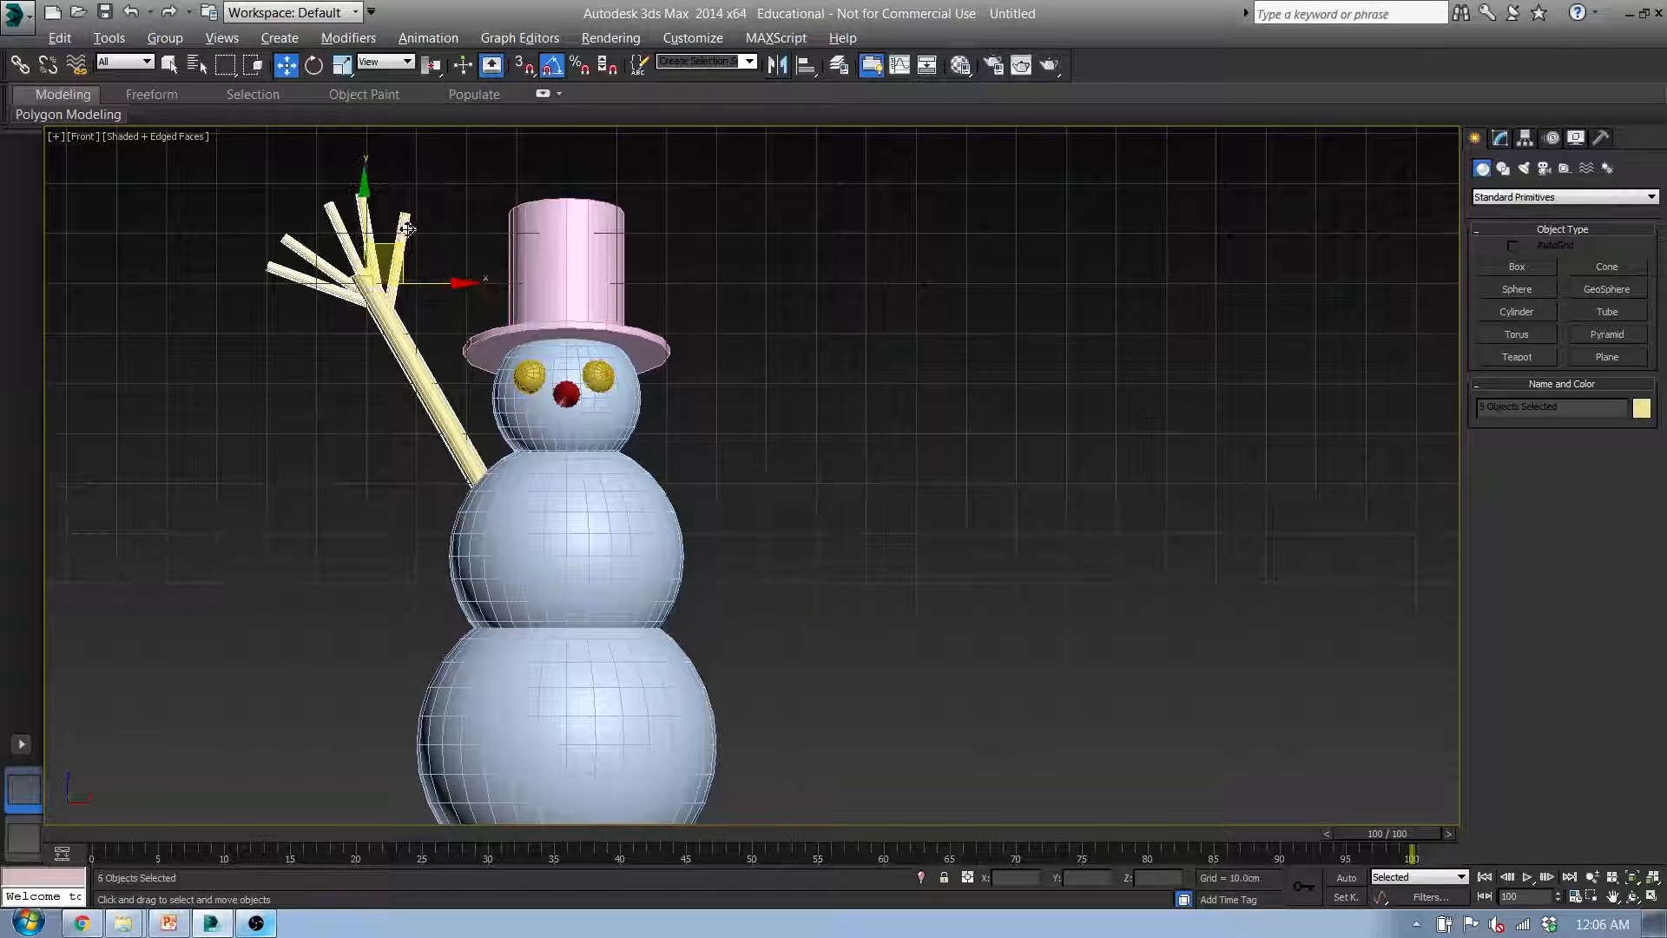
{"action": "left_click", "coordinate": [391, 248], "text": "ctrl"}
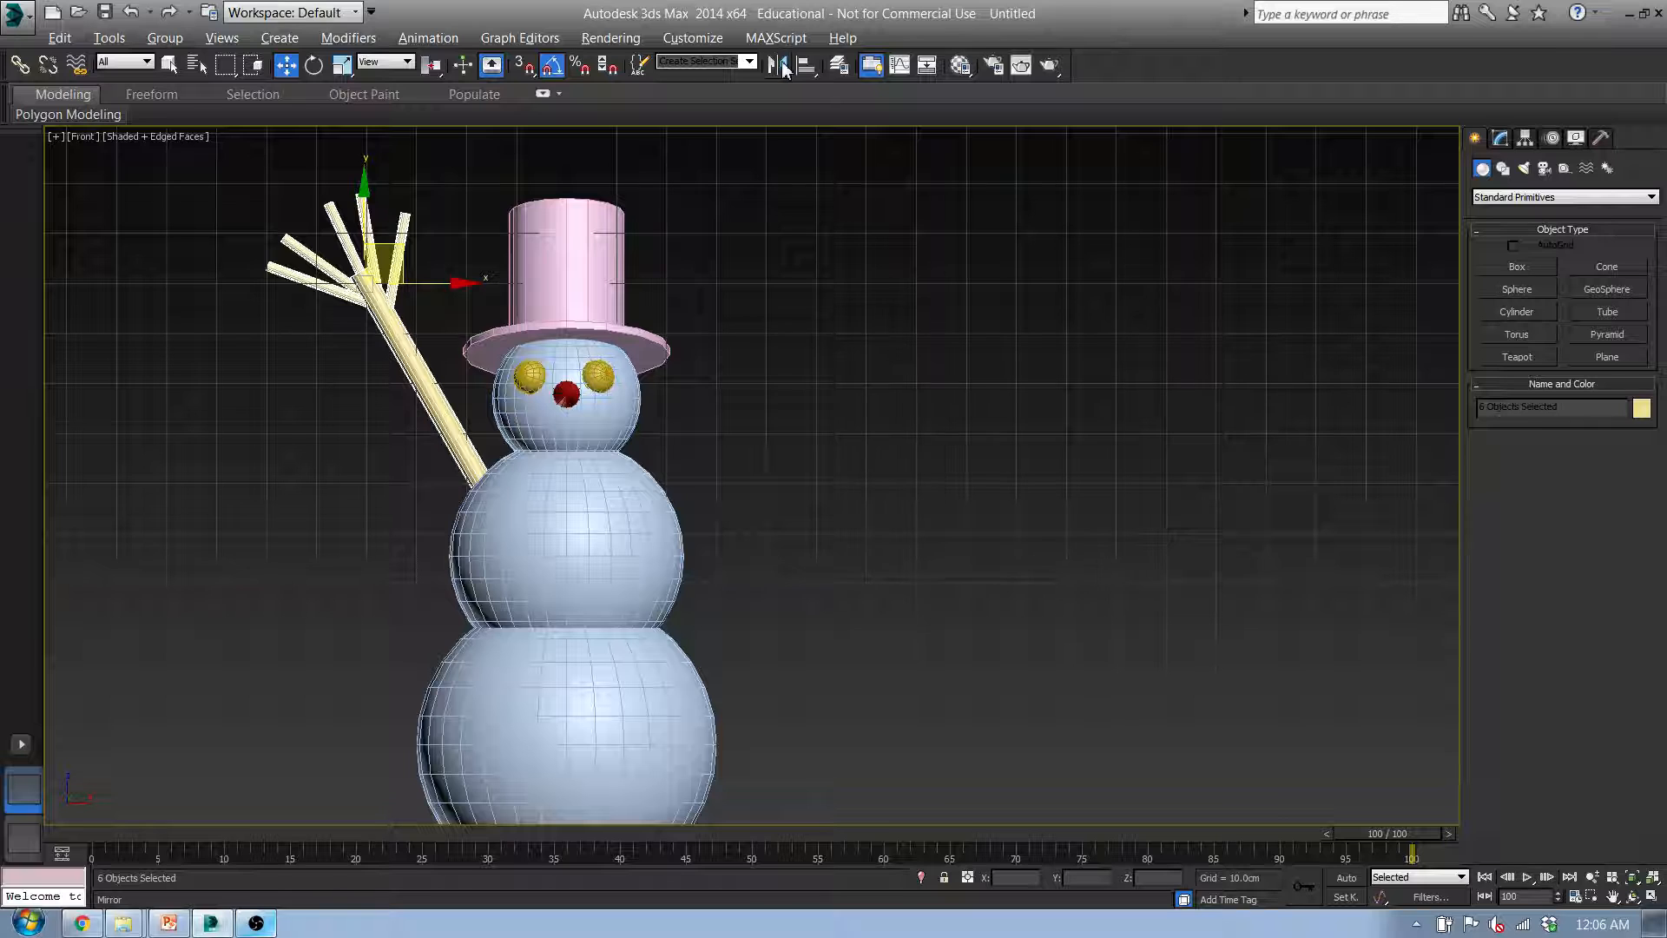
{"action": "left_click", "coordinate": [782, 67]}
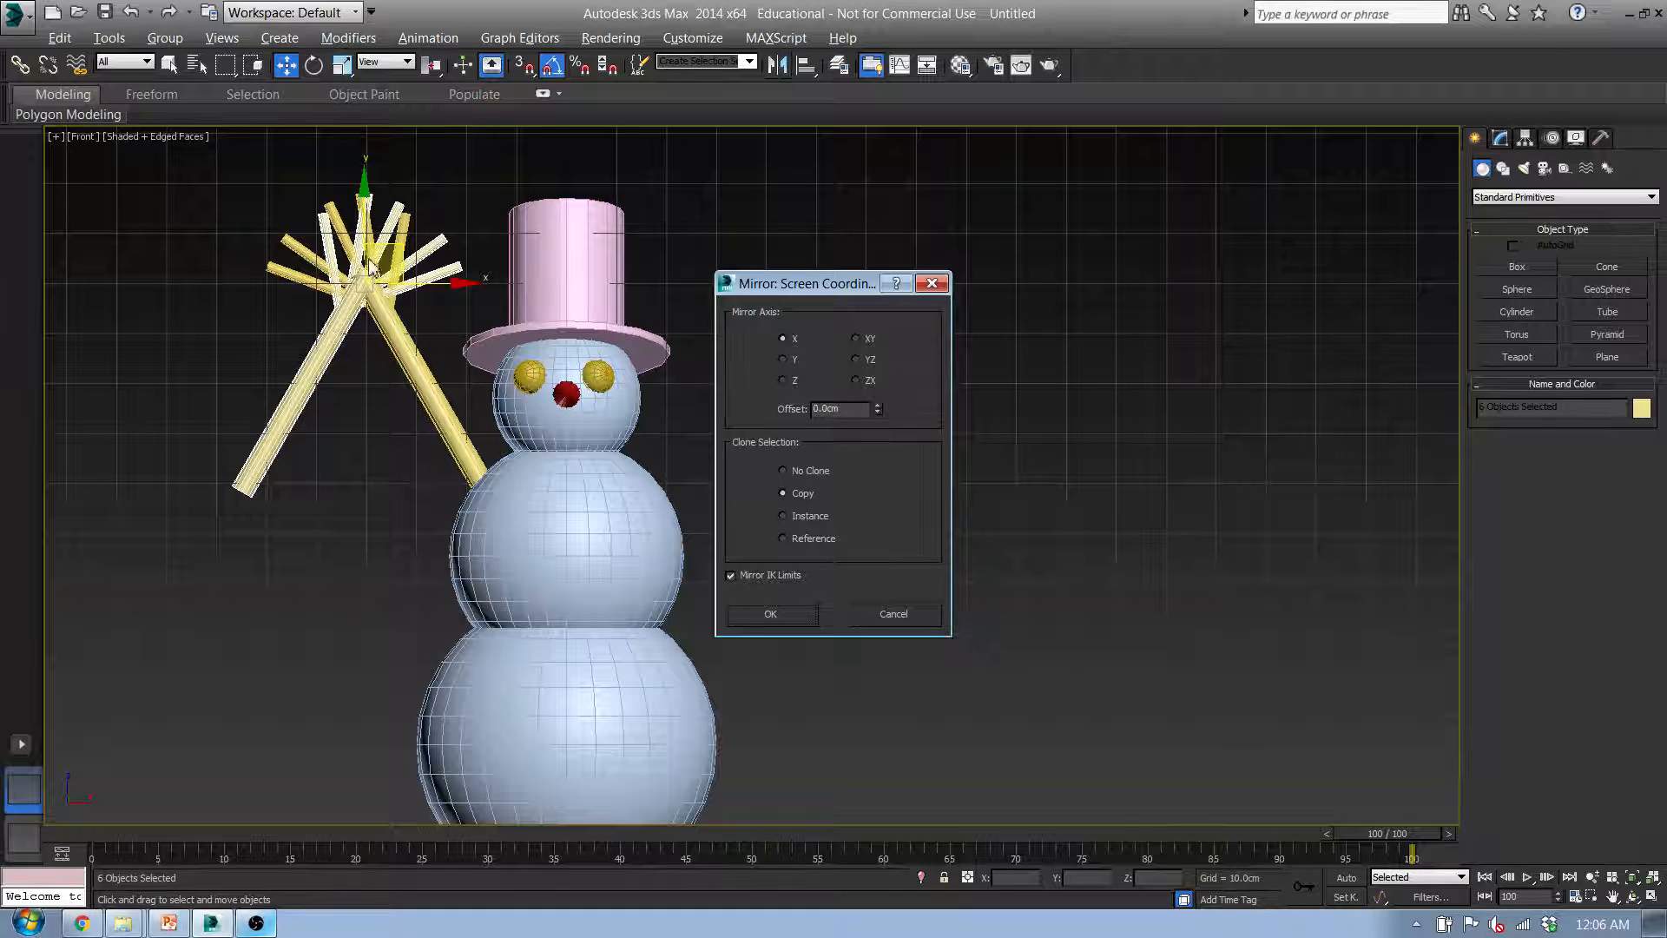
{"action": "left_click", "coordinate": [792, 614]}
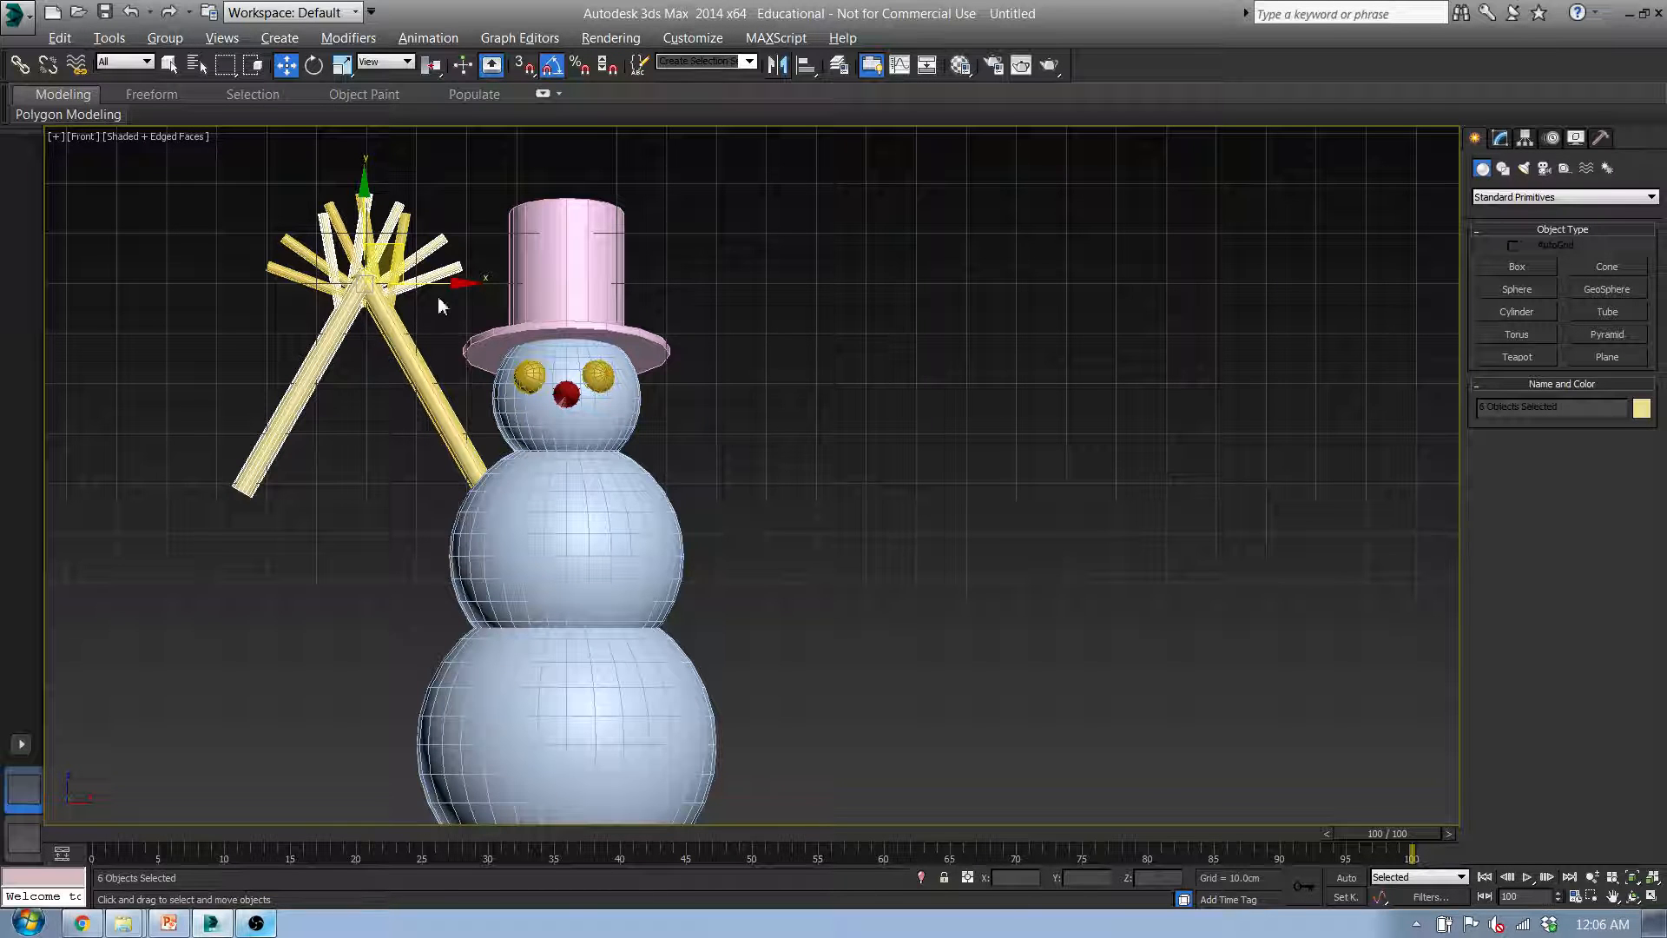
Move the mirrored arm copy along X to the opposite side of the snowman so its base meets the middle body sphere
{"action": "left_click_drag", "start_coordinate": [440, 295], "coordinate": [847, 333]}
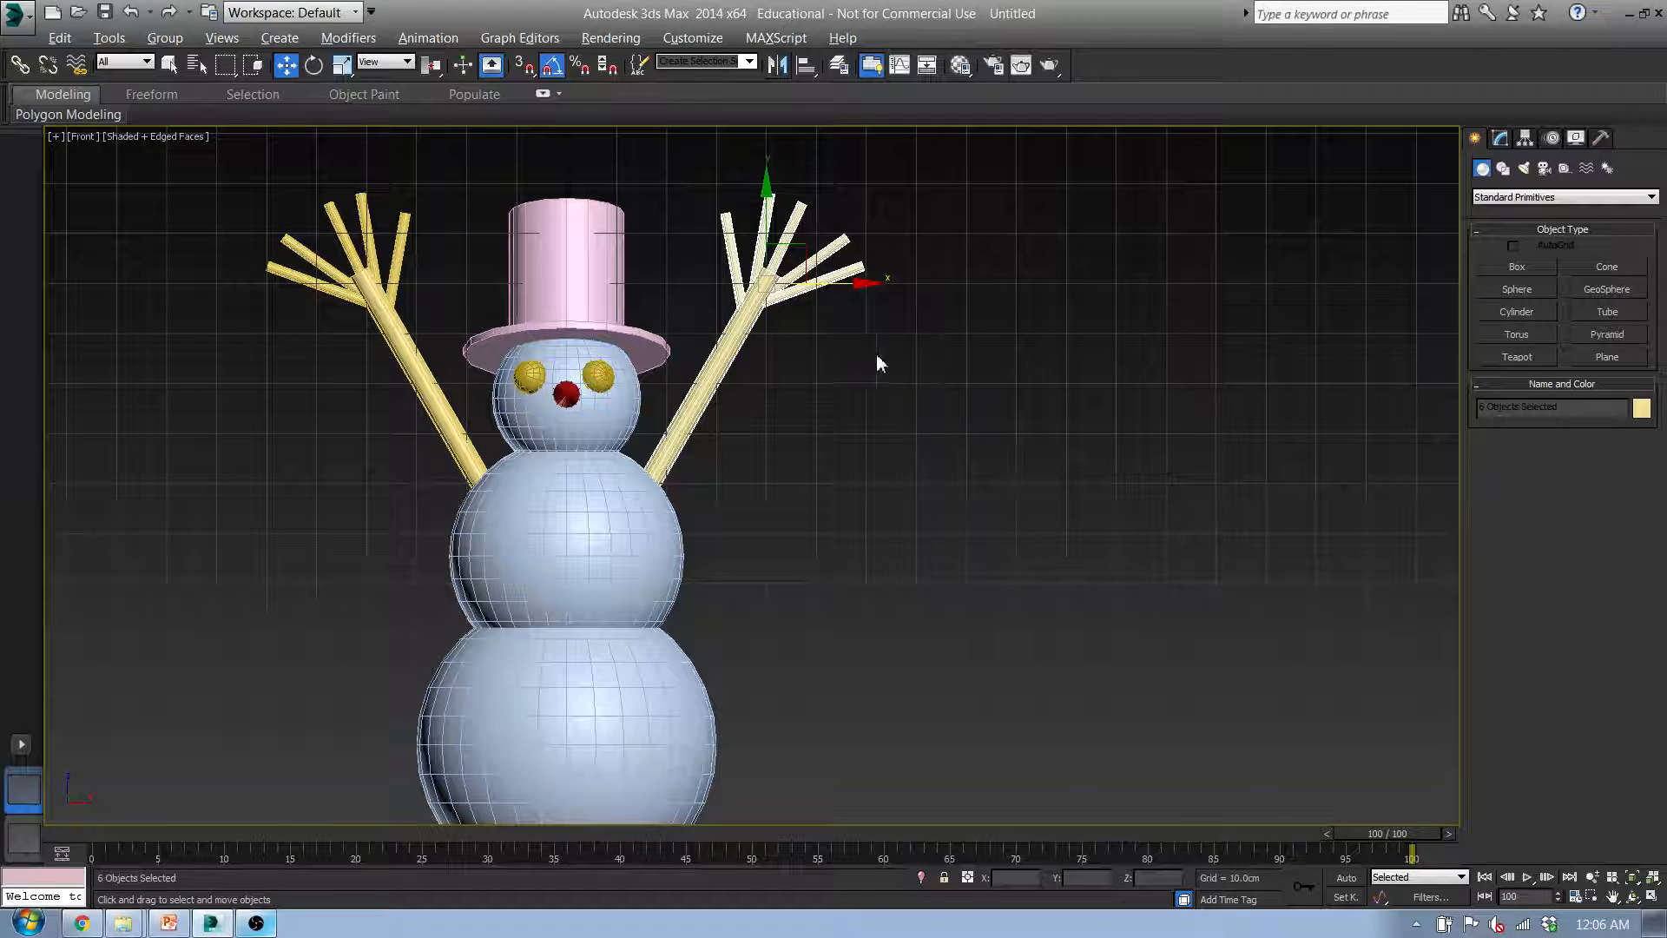
{"action": "mouse_move", "coordinate": [877, 356]}
{"action": "middle_mouse_down", "text": "alt"}
{"action": "mouse_move", "coordinate": [920, 383]}
{"action": "mouse_move", "coordinate": [886, 364]}
{"action": "mouse_move", "coordinate": [893, 381]}
{"action": "middle_mouse_up", "text": "alt"}
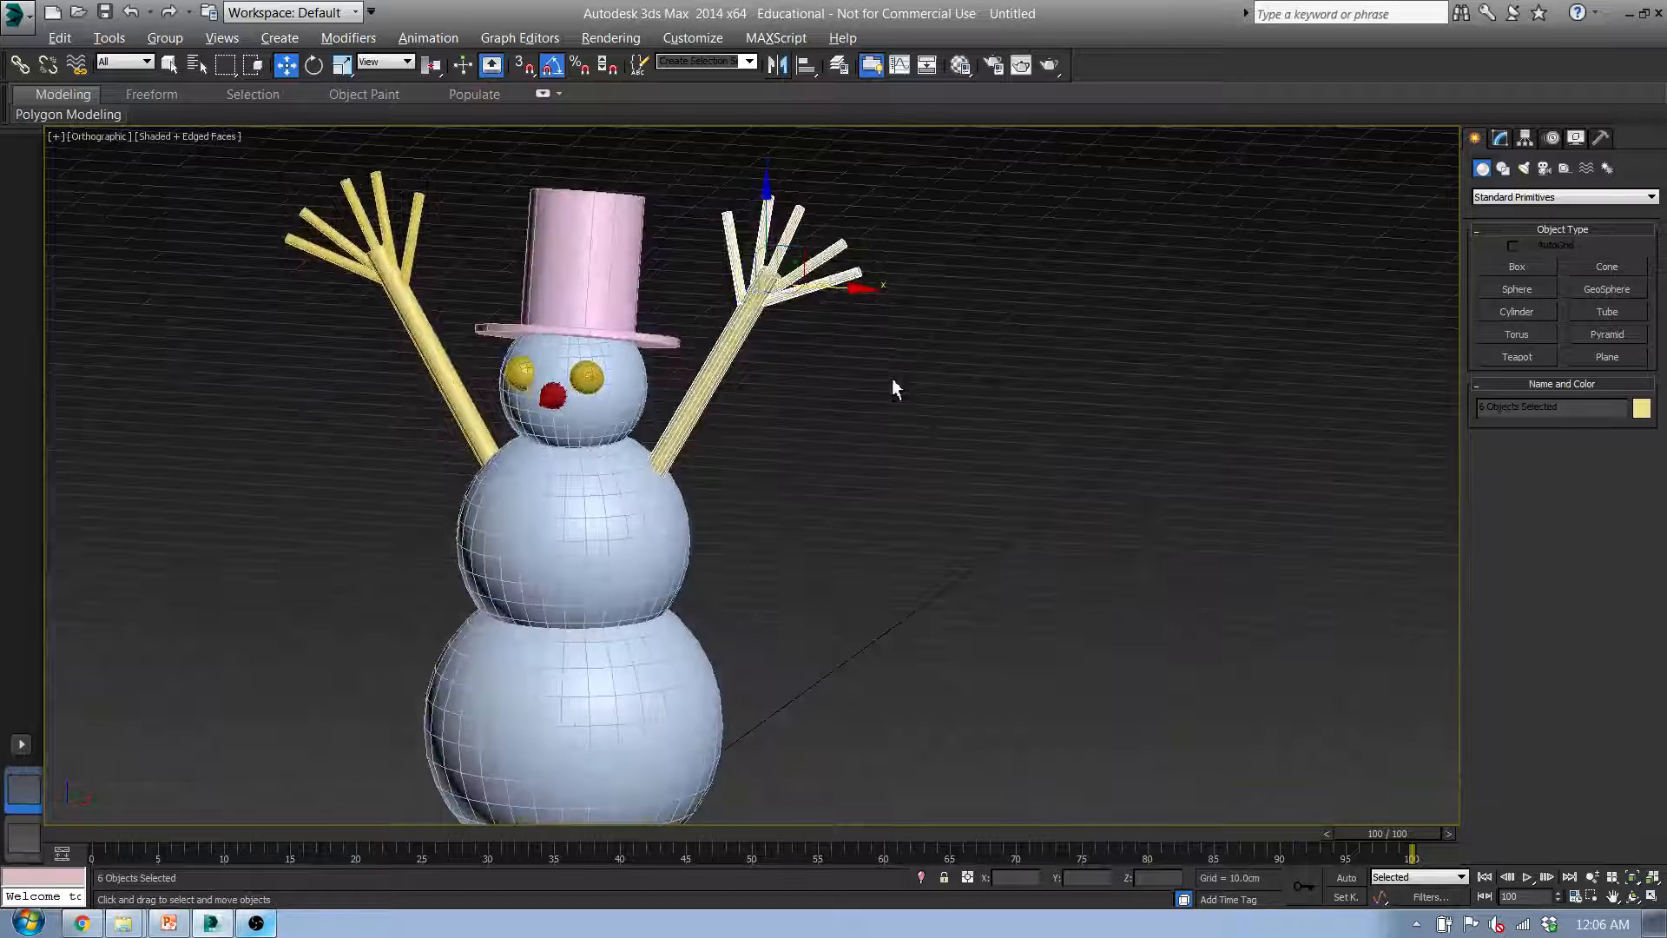
{"action": "key", "text": "l"}
{"action": "middle_click_drag", "start_coordinate": [745, 429], "coordinate": [689, 352]}
{"action": "key", "text": "f"}
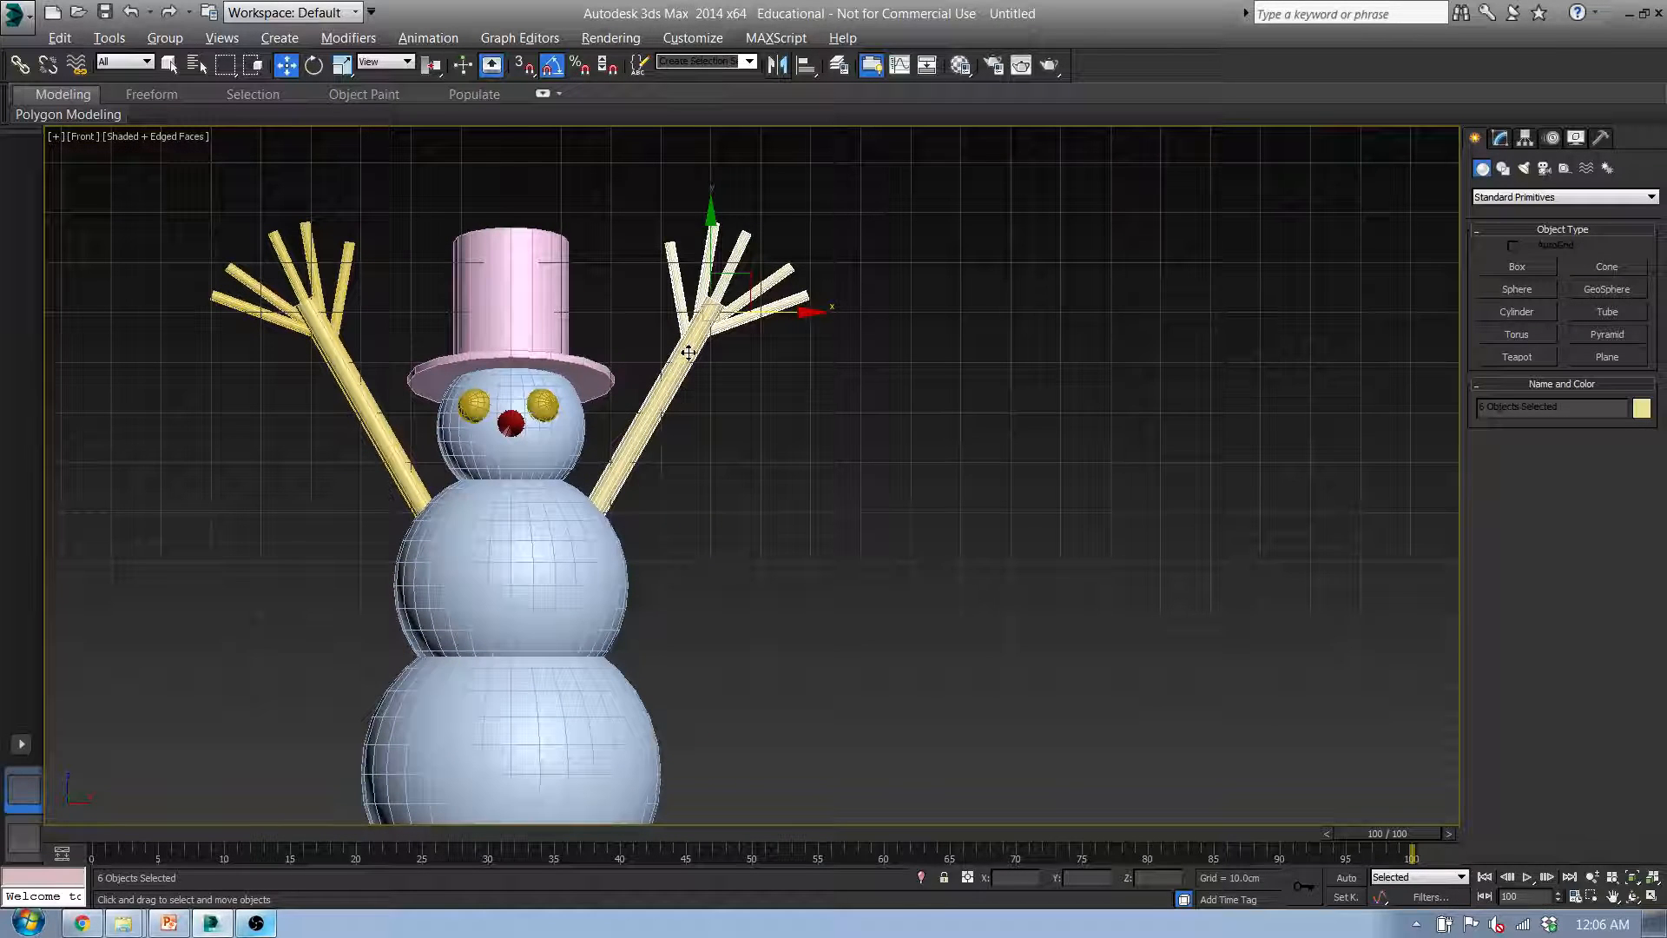
Set the Rotate tool's reference coordinate system to Local and rotate the mirrored arm so it hangs down beside the body
{"action": "left_click", "coordinate": [689, 351]}
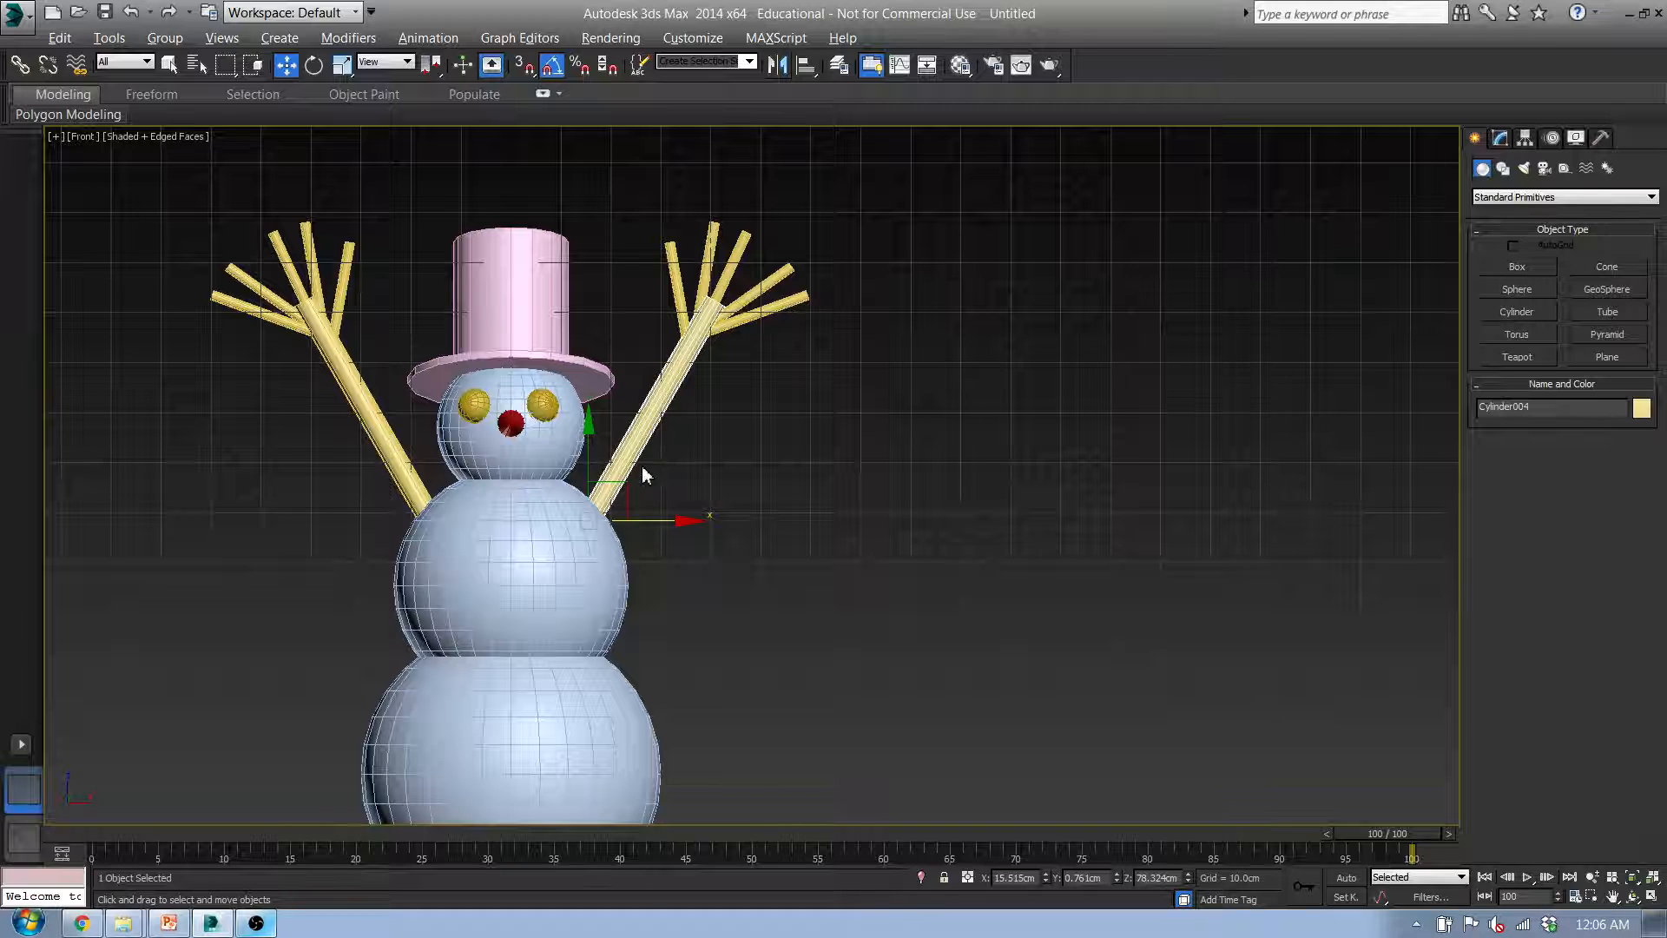
{"action": "middle_click_drag", "start_coordinate": [674, 451], "coordinate": [743, 518], "text": "alt"}
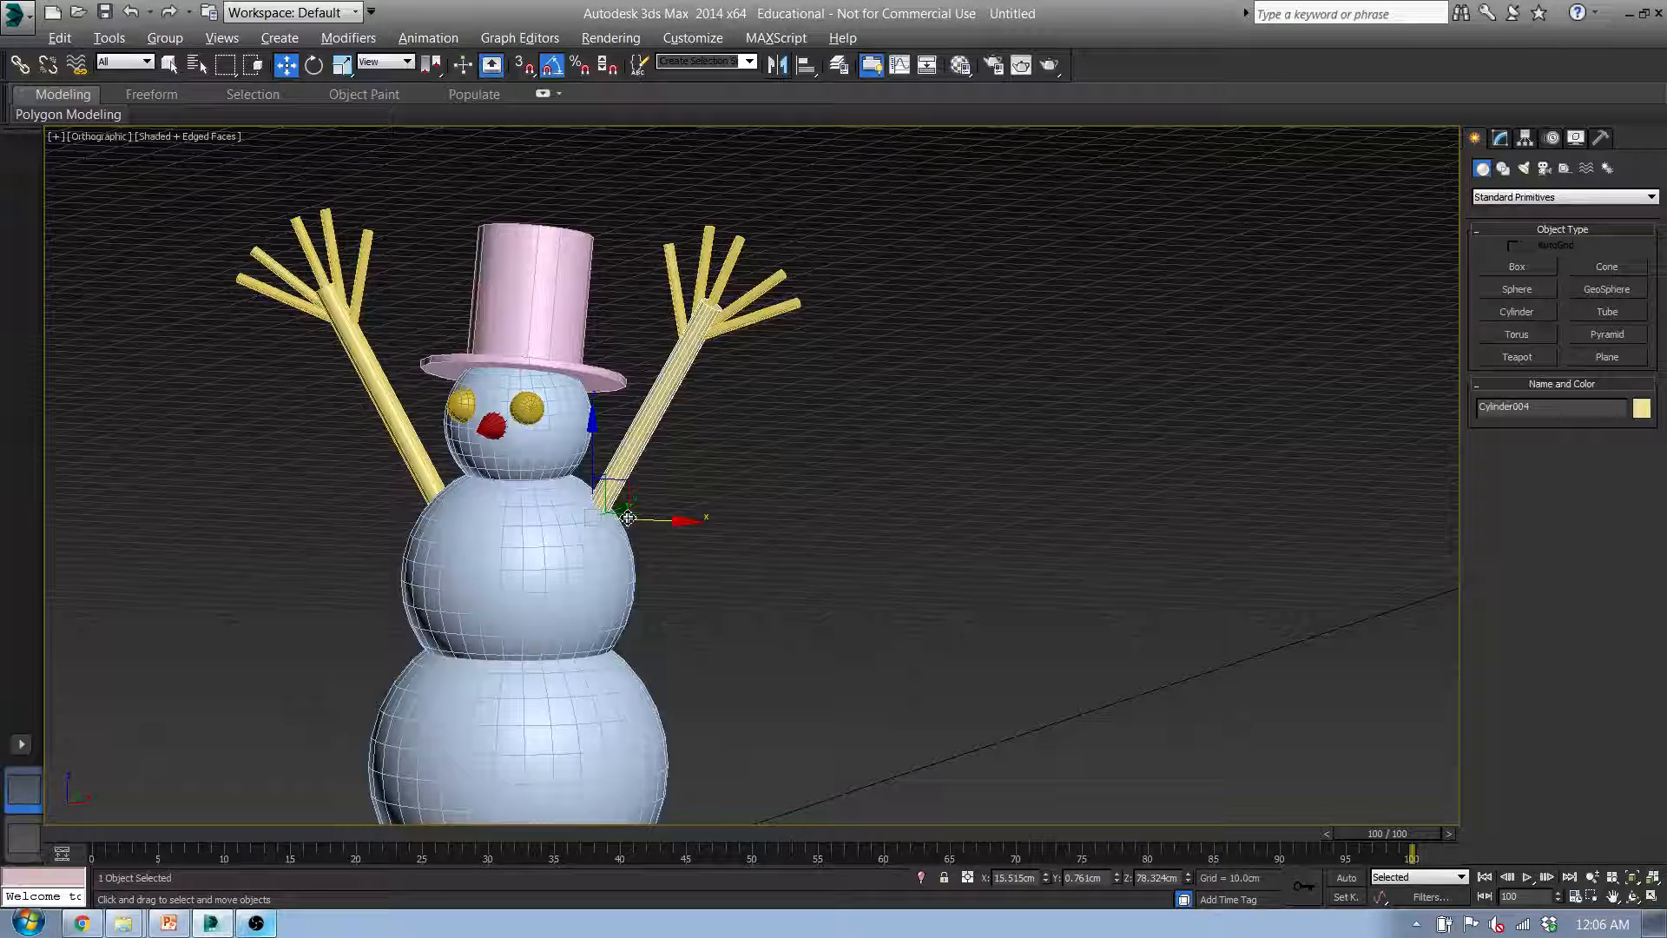
{"action": "key", "text": "e"}
{"action": "middle_click_drag", "start_coordinate": [633, 486], "coordinate": [532, 487], "text": "alt"}
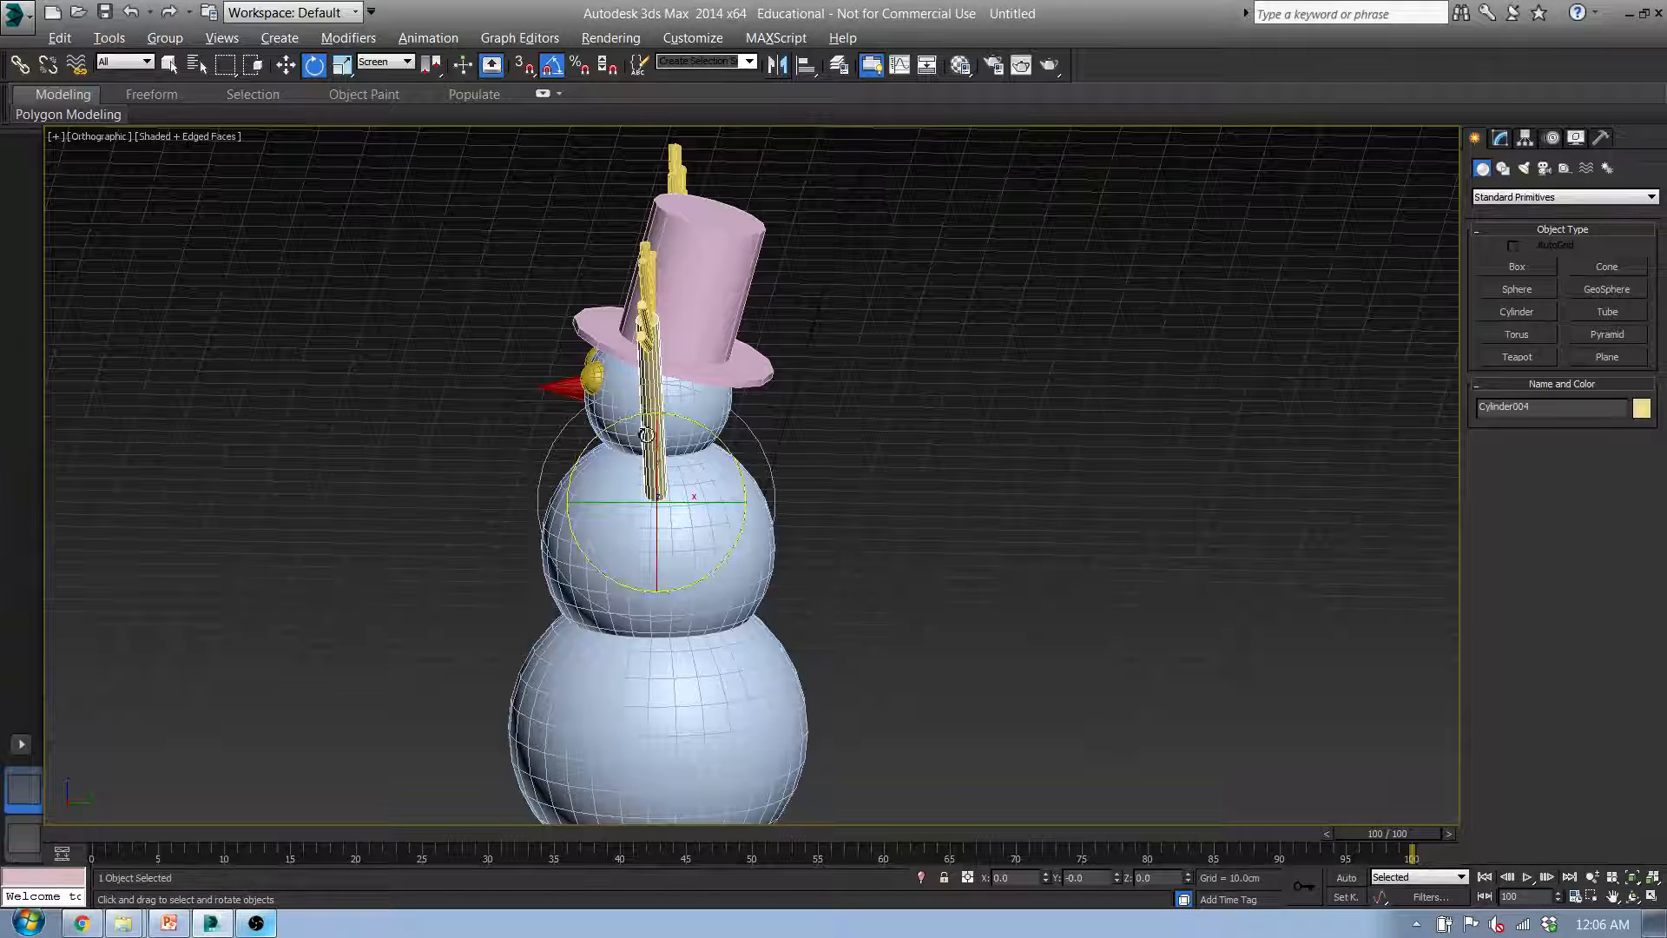
{"action": "middle_click_drag", "start_coordinate": [621, 510], "coordinate": [732, 503], "text": "alt"}
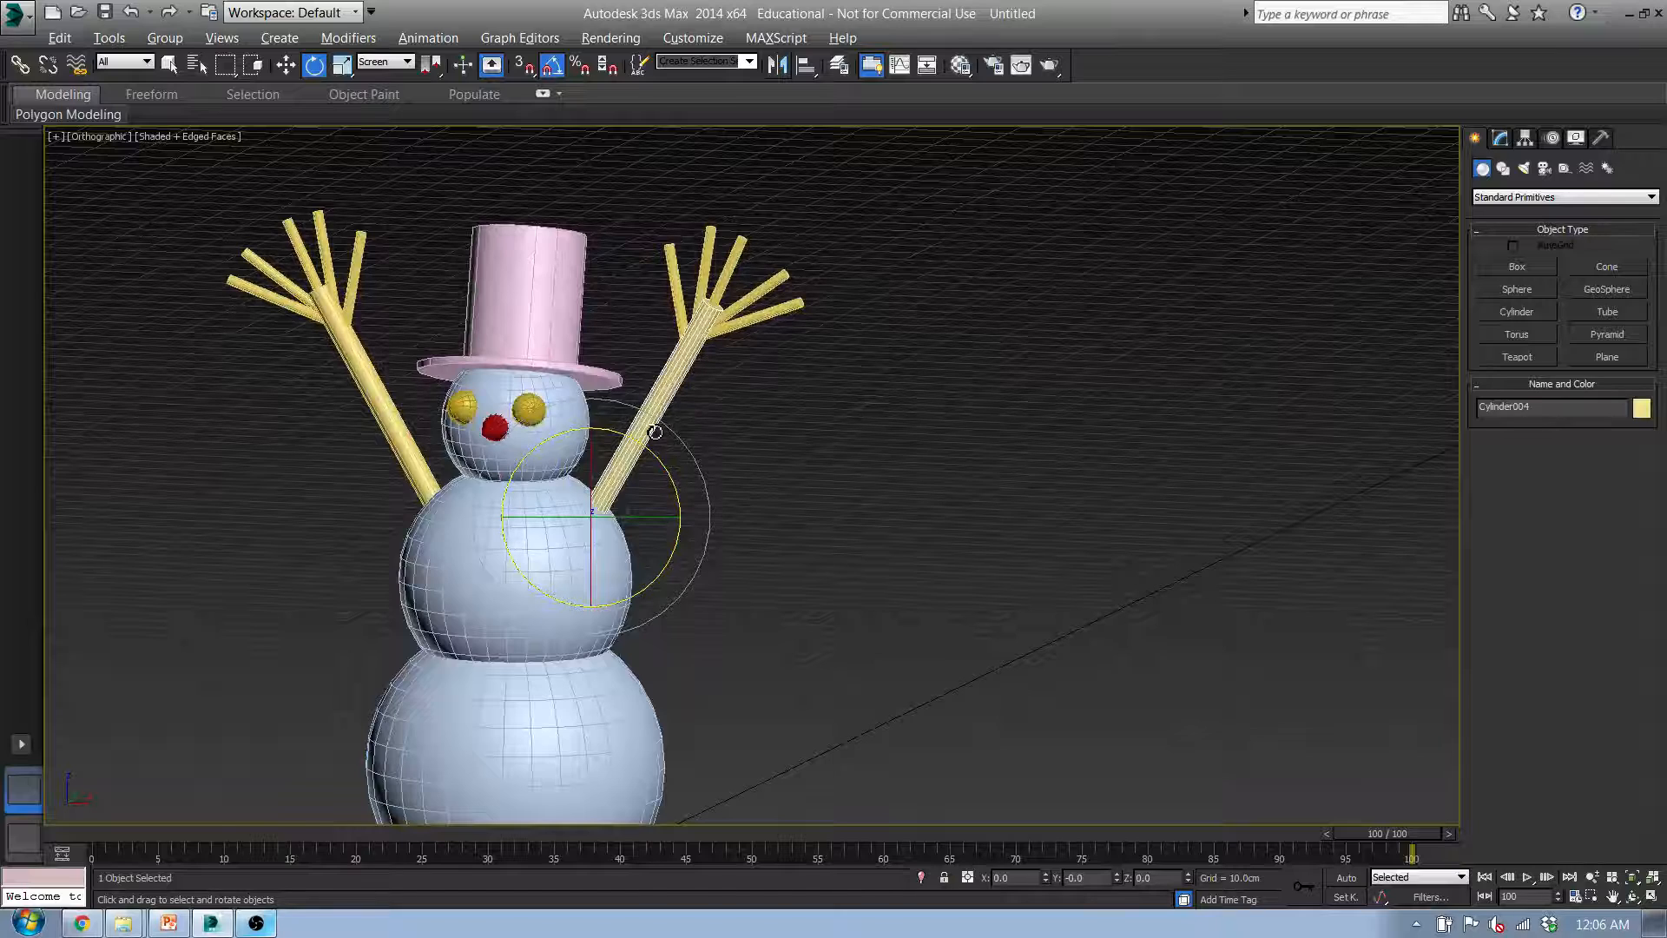
{"action": "middle_click_drag", "start_coordinate": [654, 431], "coordinate": [642, 428], "text": "alt"}
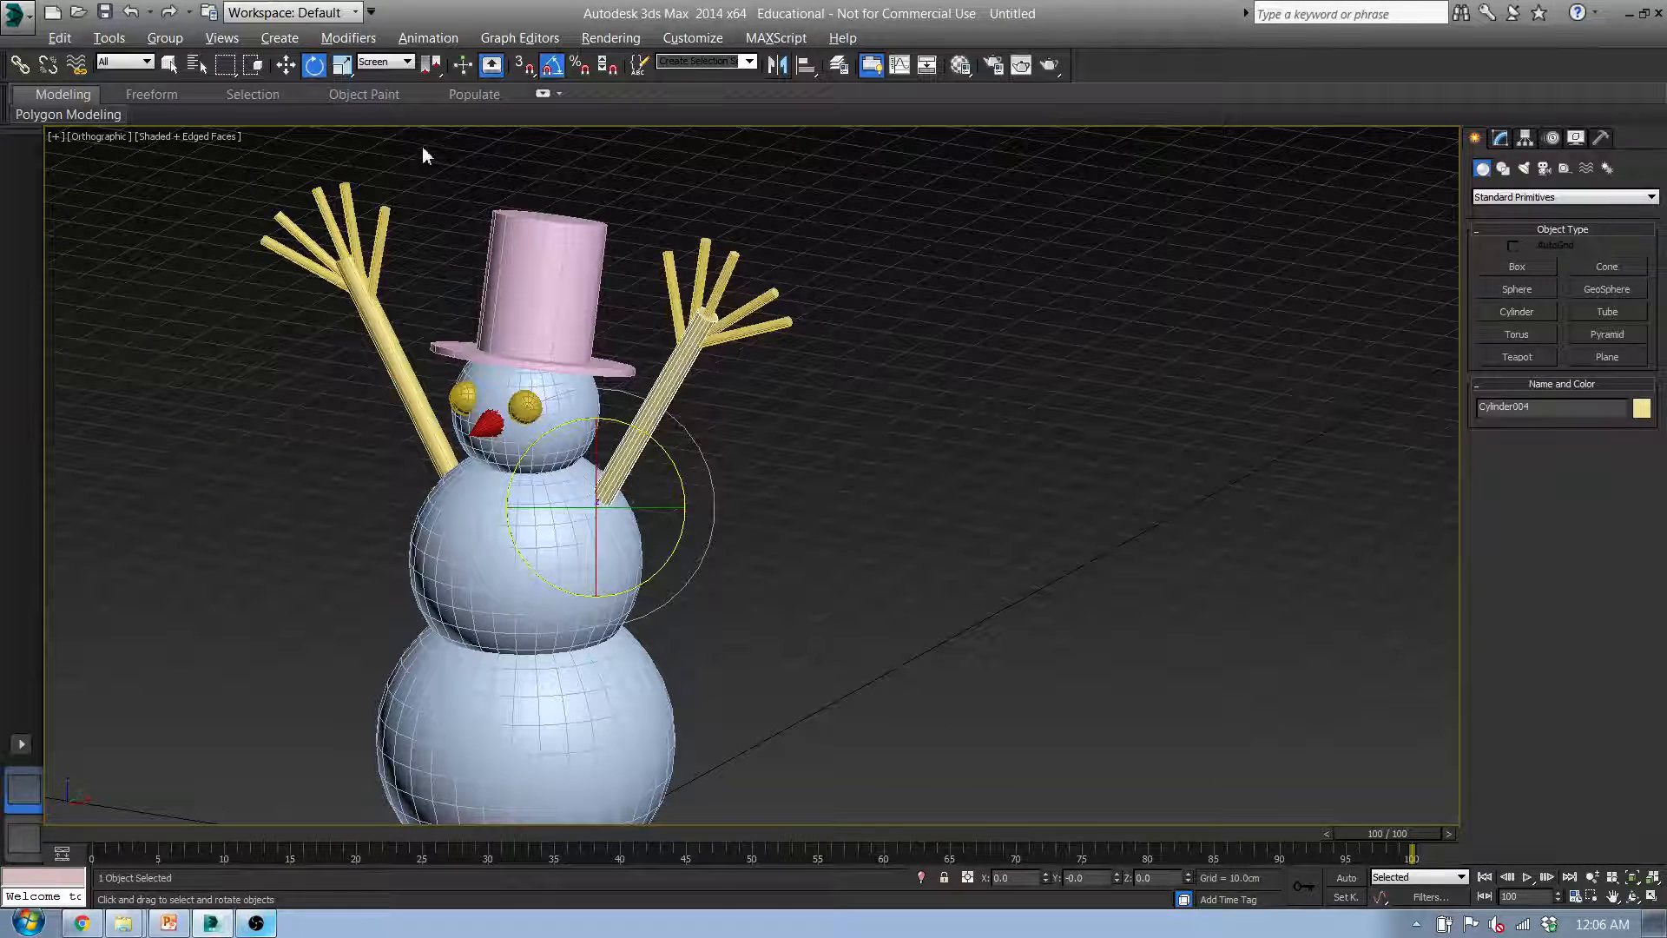
{"action": "left_click", "coordinate": [379, 64]}
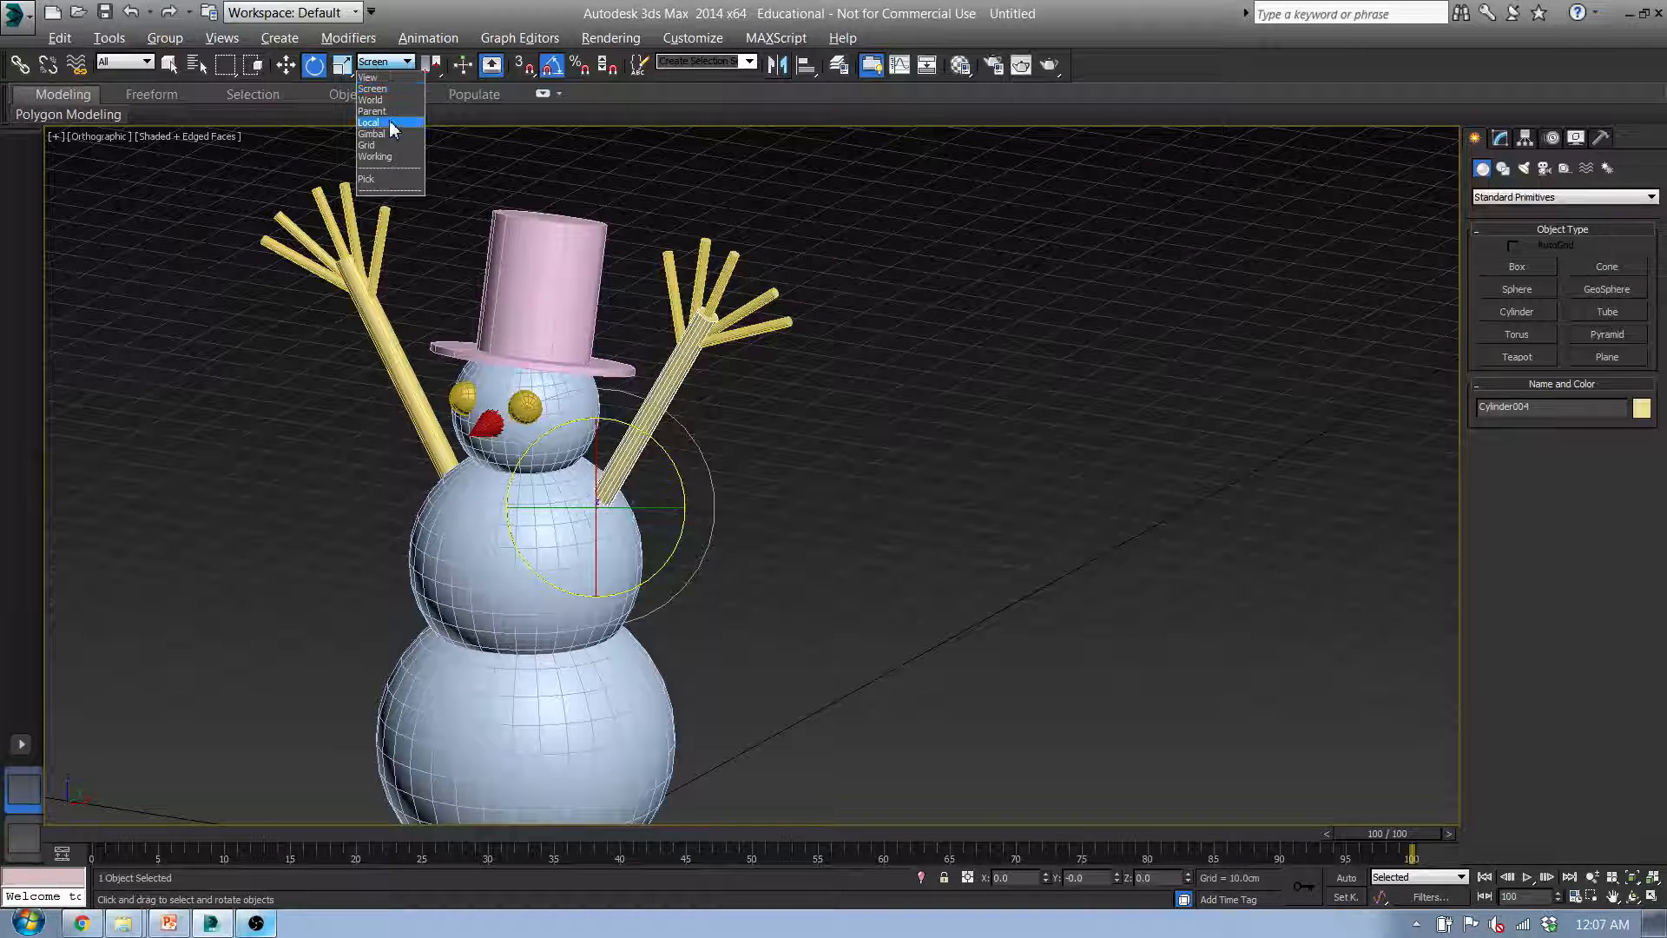
{"action": "left_click", "coordinate": [390, 123]}
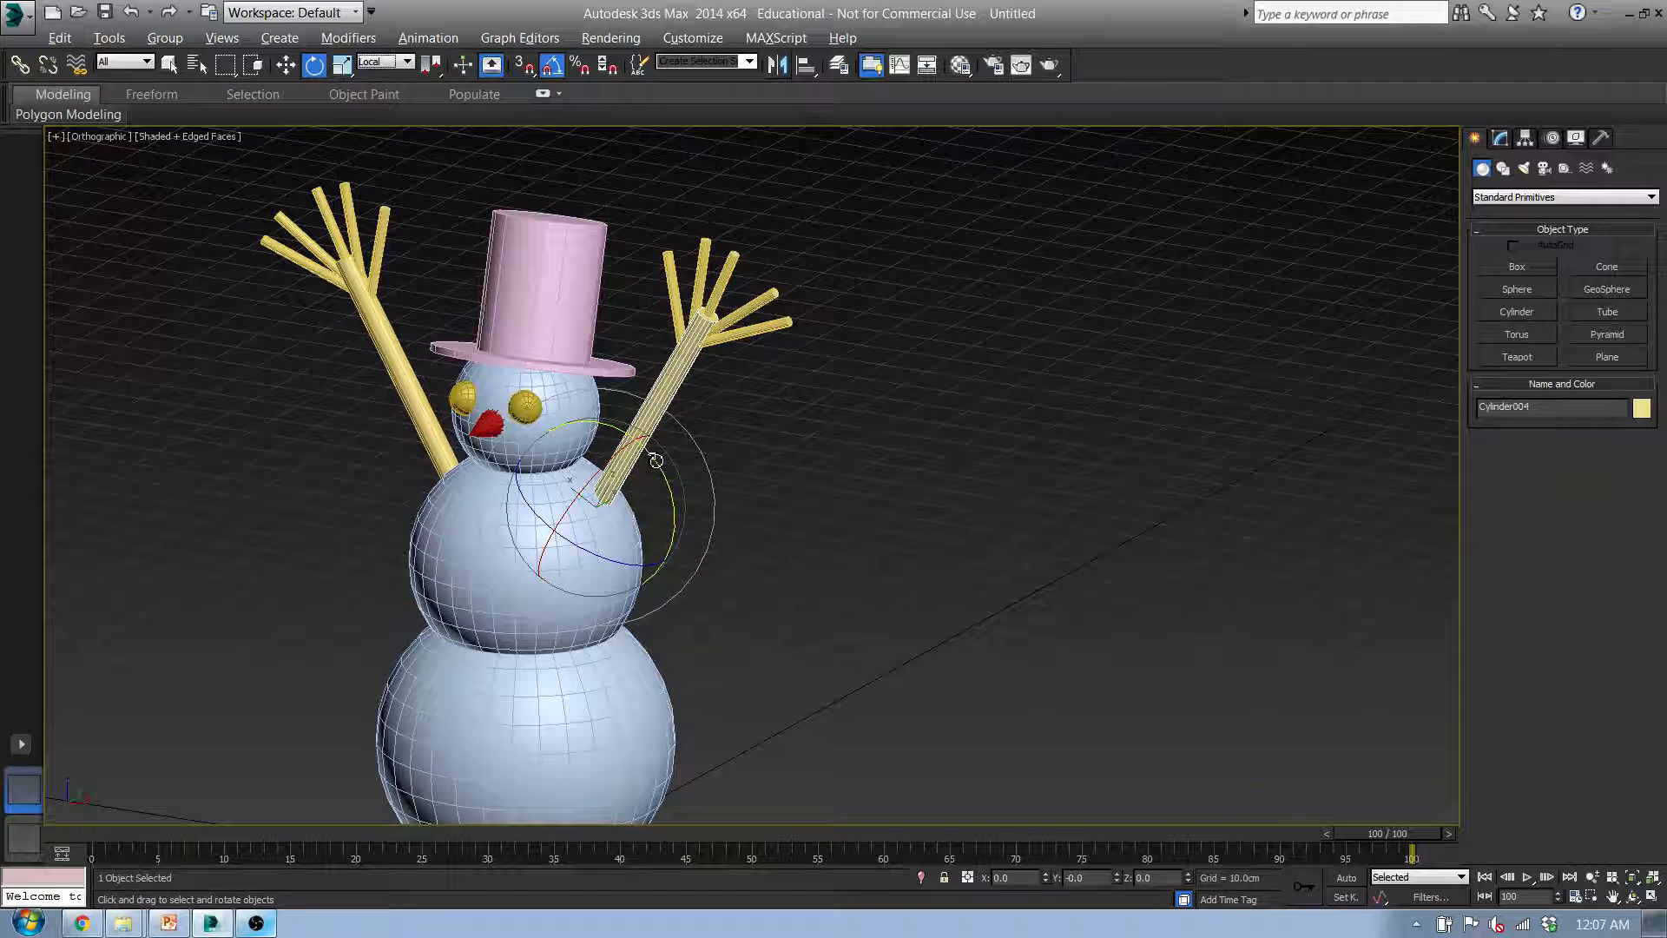
{"action": "left_click_drag", "start_coordinate": [656, 460], "coordinate": [682, 546]}
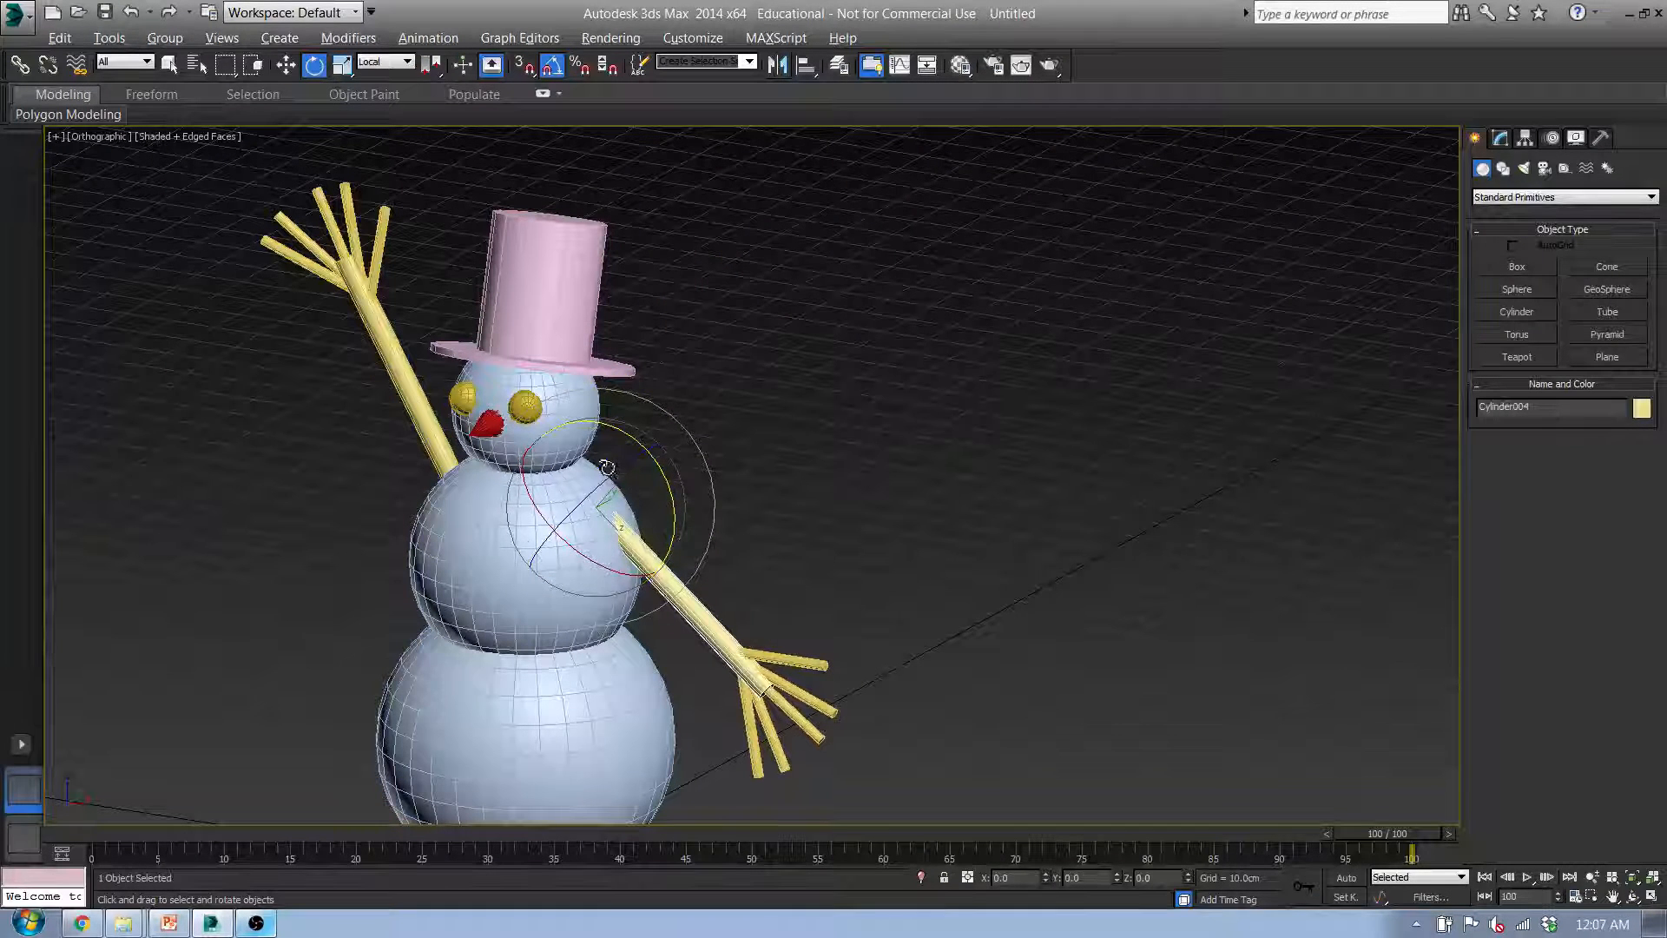
{"action": "left_click_drag", "start_coordinate": [599, 426], "coordinate": [662, 511]}
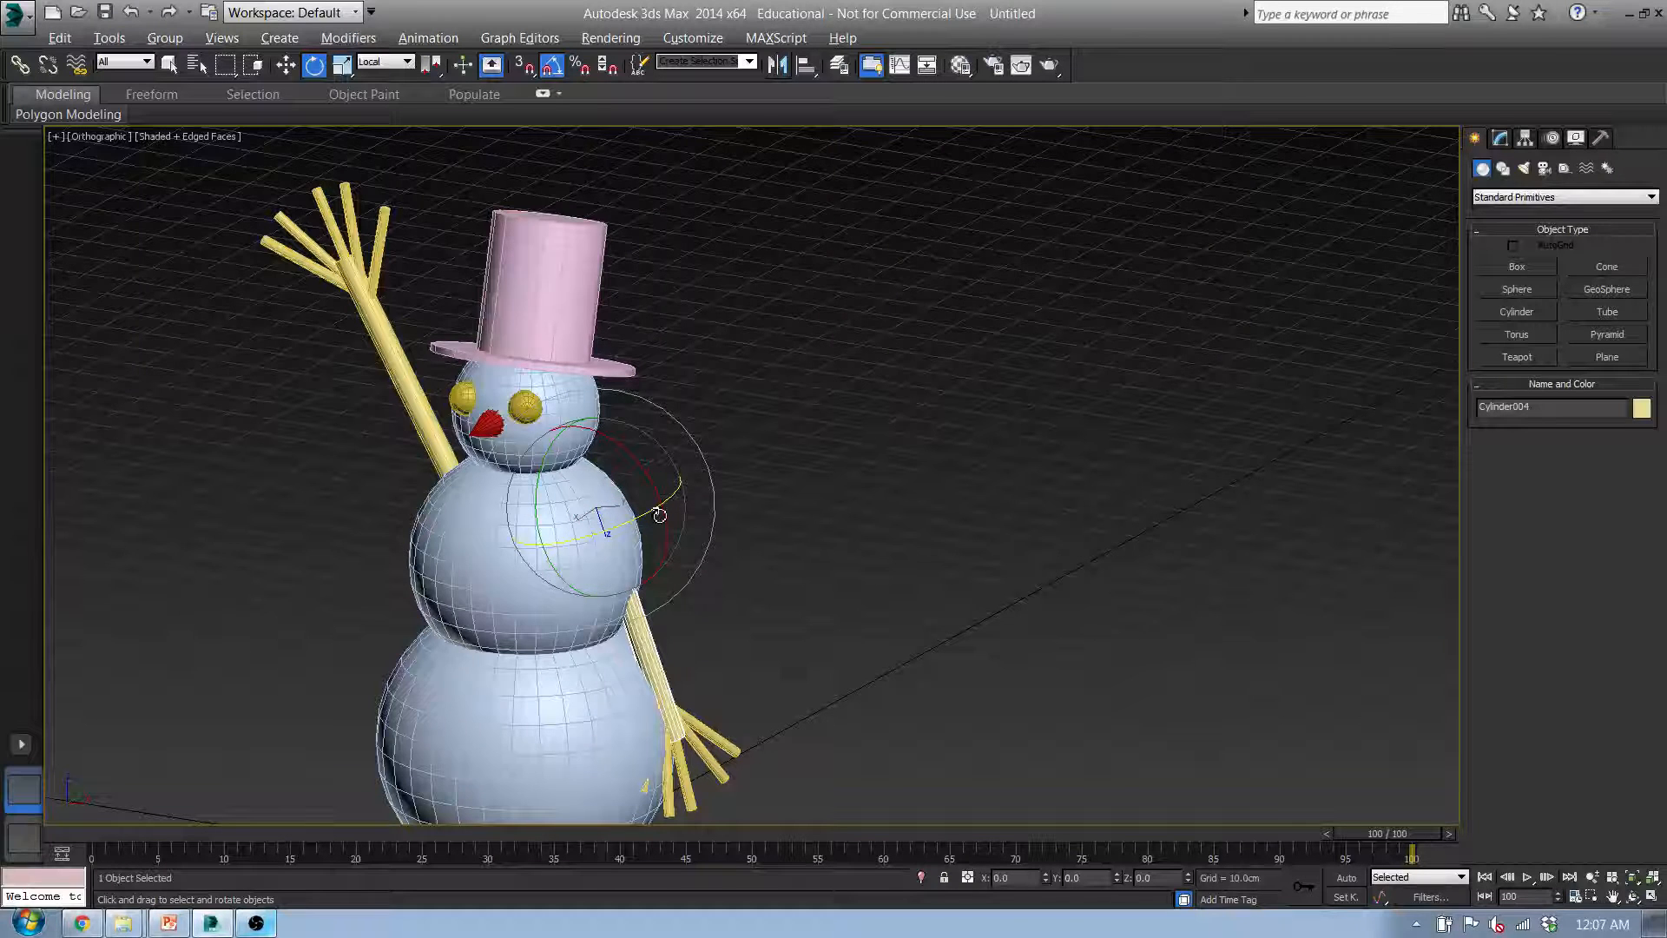
In the Front view, raise the lowered arm to shoulder height and tilt it slightly away from the body
{"action": "key", "text": "f"}
{"action": "key", "text": "w"}
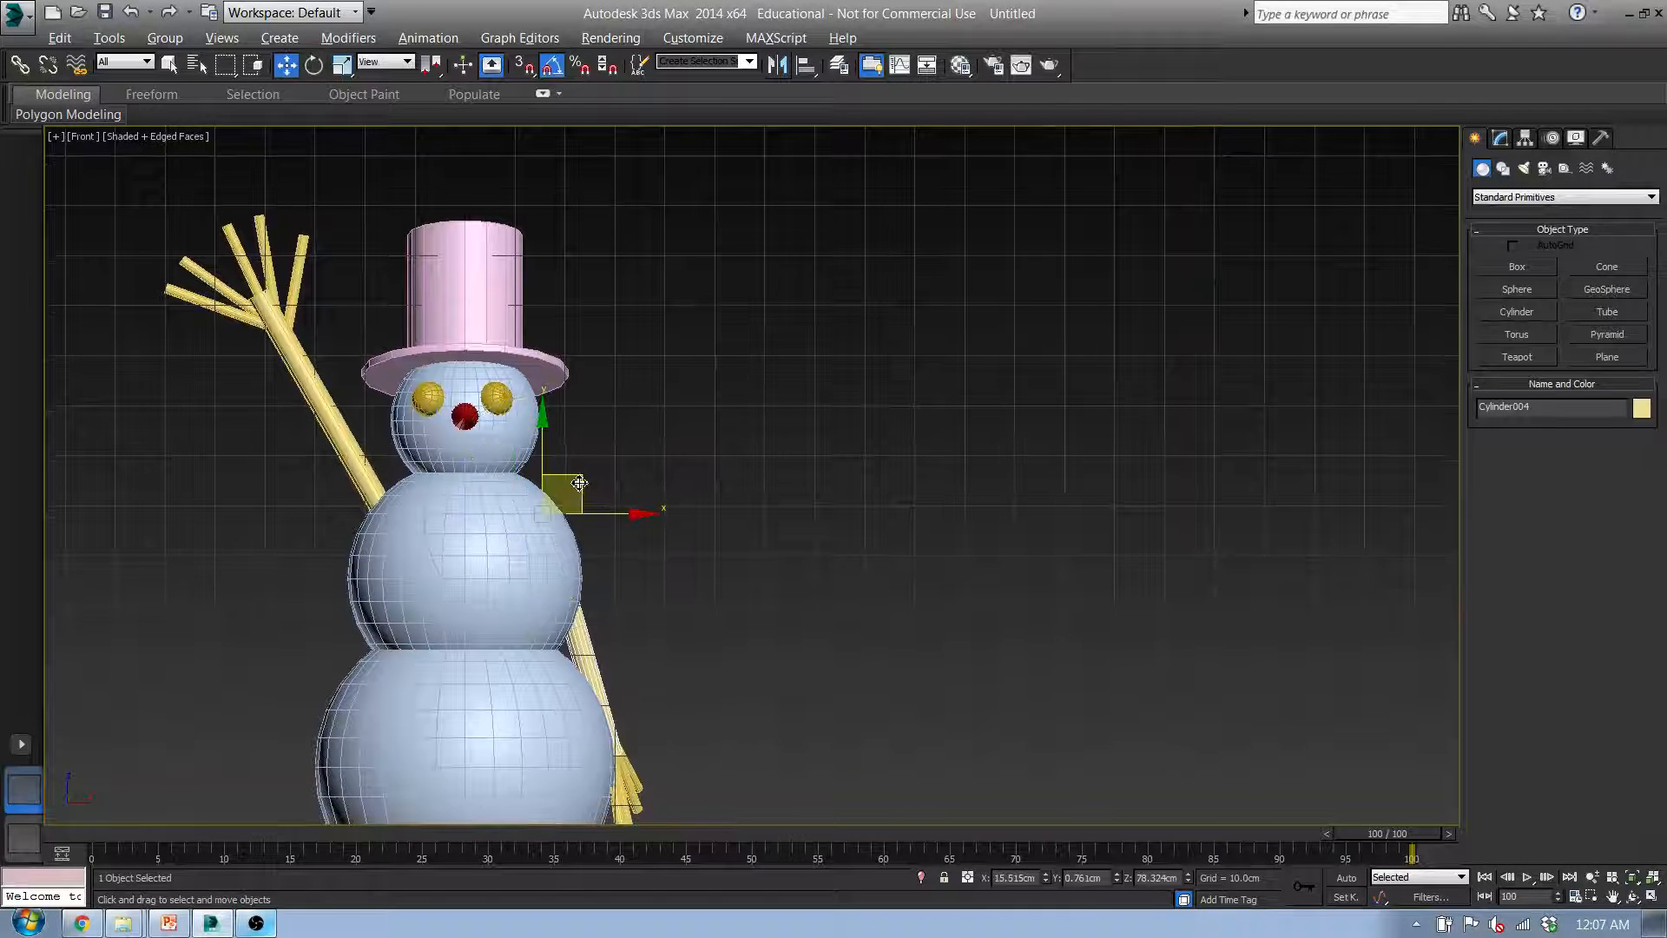
{"action": "left_click_drag", "start_coordinate": [580, 483], "coordinate": [613, 435]}
{"action": "key", "text": "e"}
{"action": "key", "text": "w"}
{"action": "key", "text": "e"}
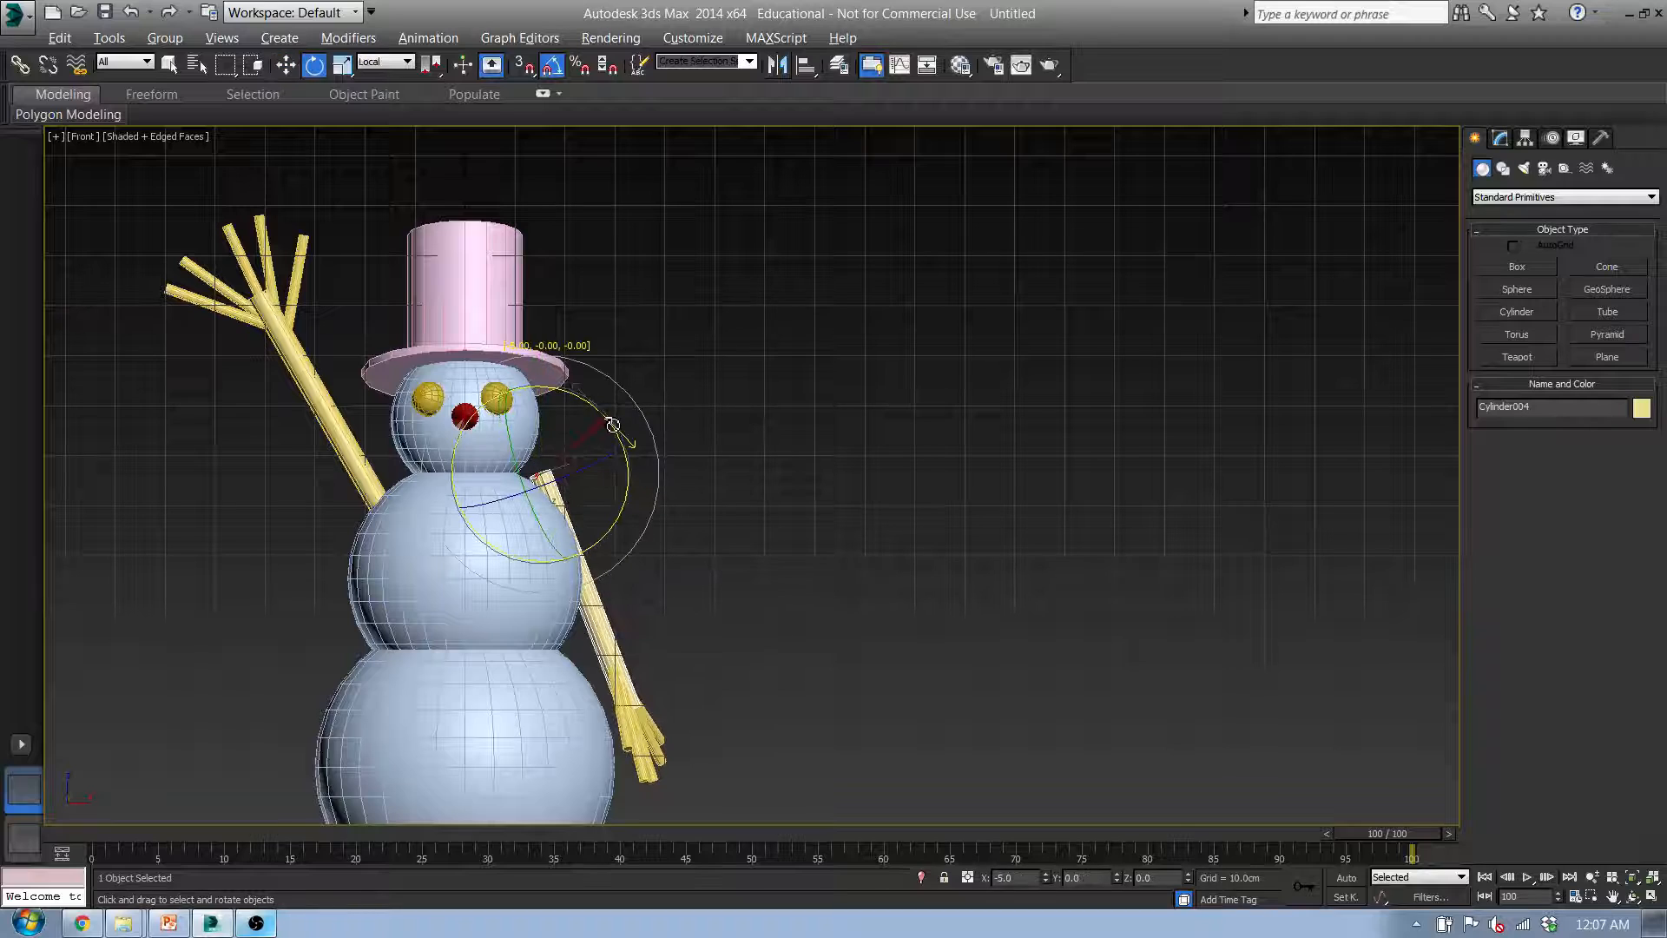
Deselect the arm and examine the whole snowman from an angle and in the Front view
{"action": "left_click", "coordinate": [741, 532]}
{"action": "middle_click_drag", "start_coordinate": [752, 547], "coordinate": [609, 501], "text": "alt"}
{"action": "key", "text": "f"}
{"action": "scroll", "coordinate": [599, 538], "scroll_direction": "down", "scroll_amount": 2}
{"action": "middle_click_drag", "start_coordinate": [551, 622], "coordinate": [548, 544]}
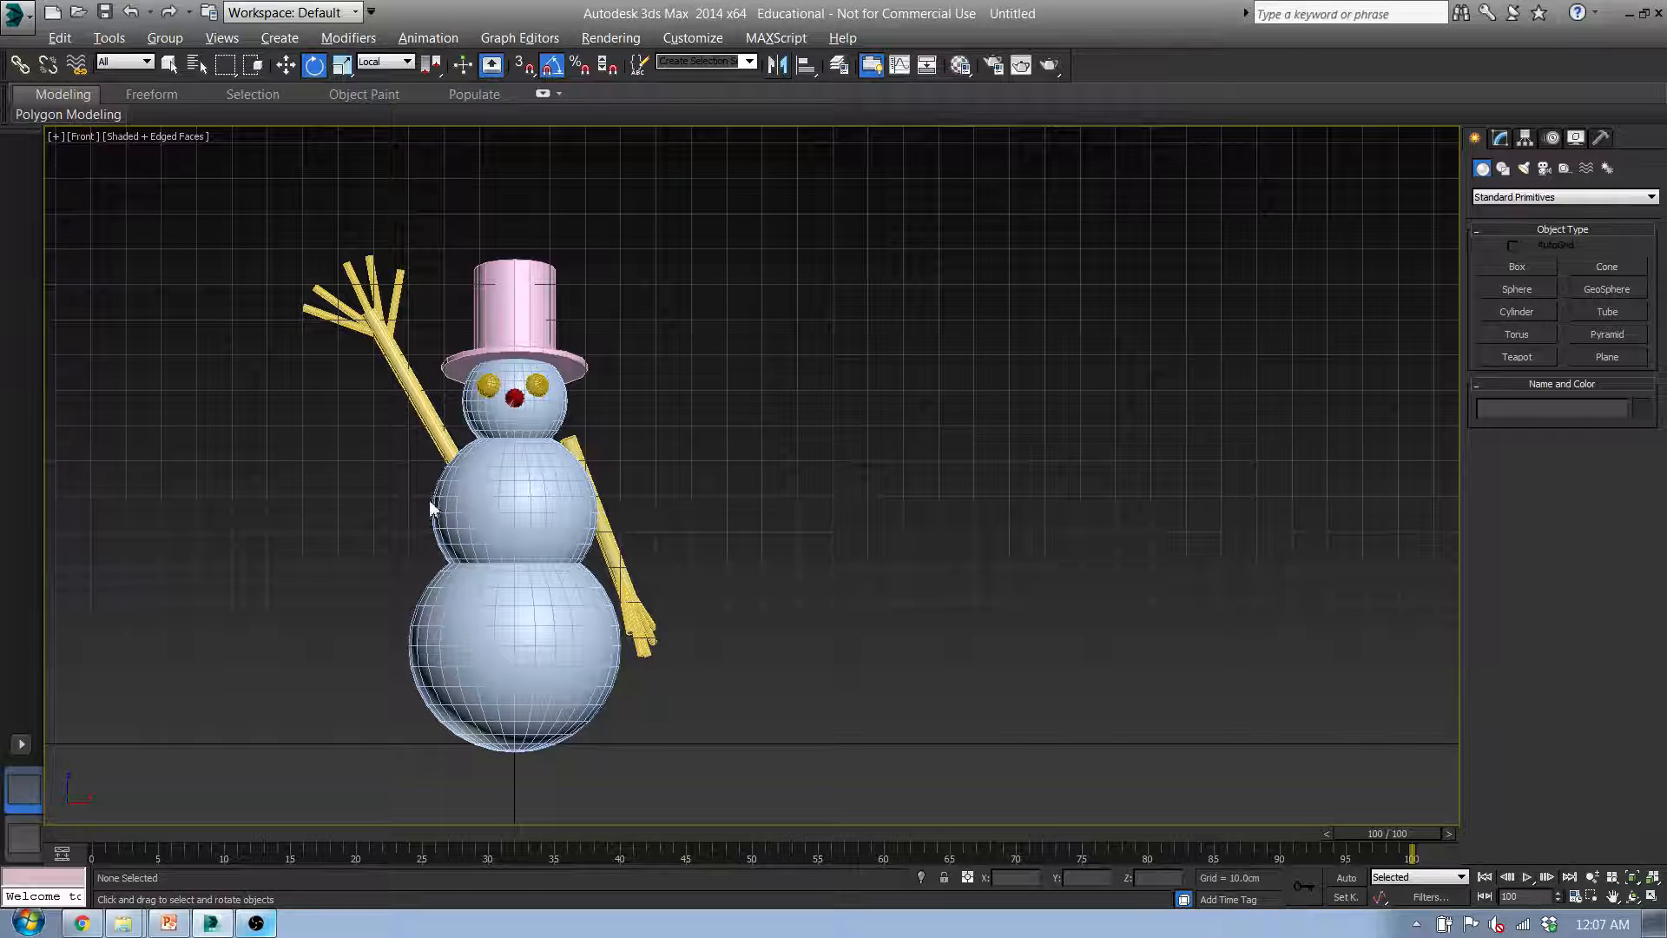
{"action": "middle_click_drag", "start_coordinate": [432, 508], "coordinate": [526, 525]}
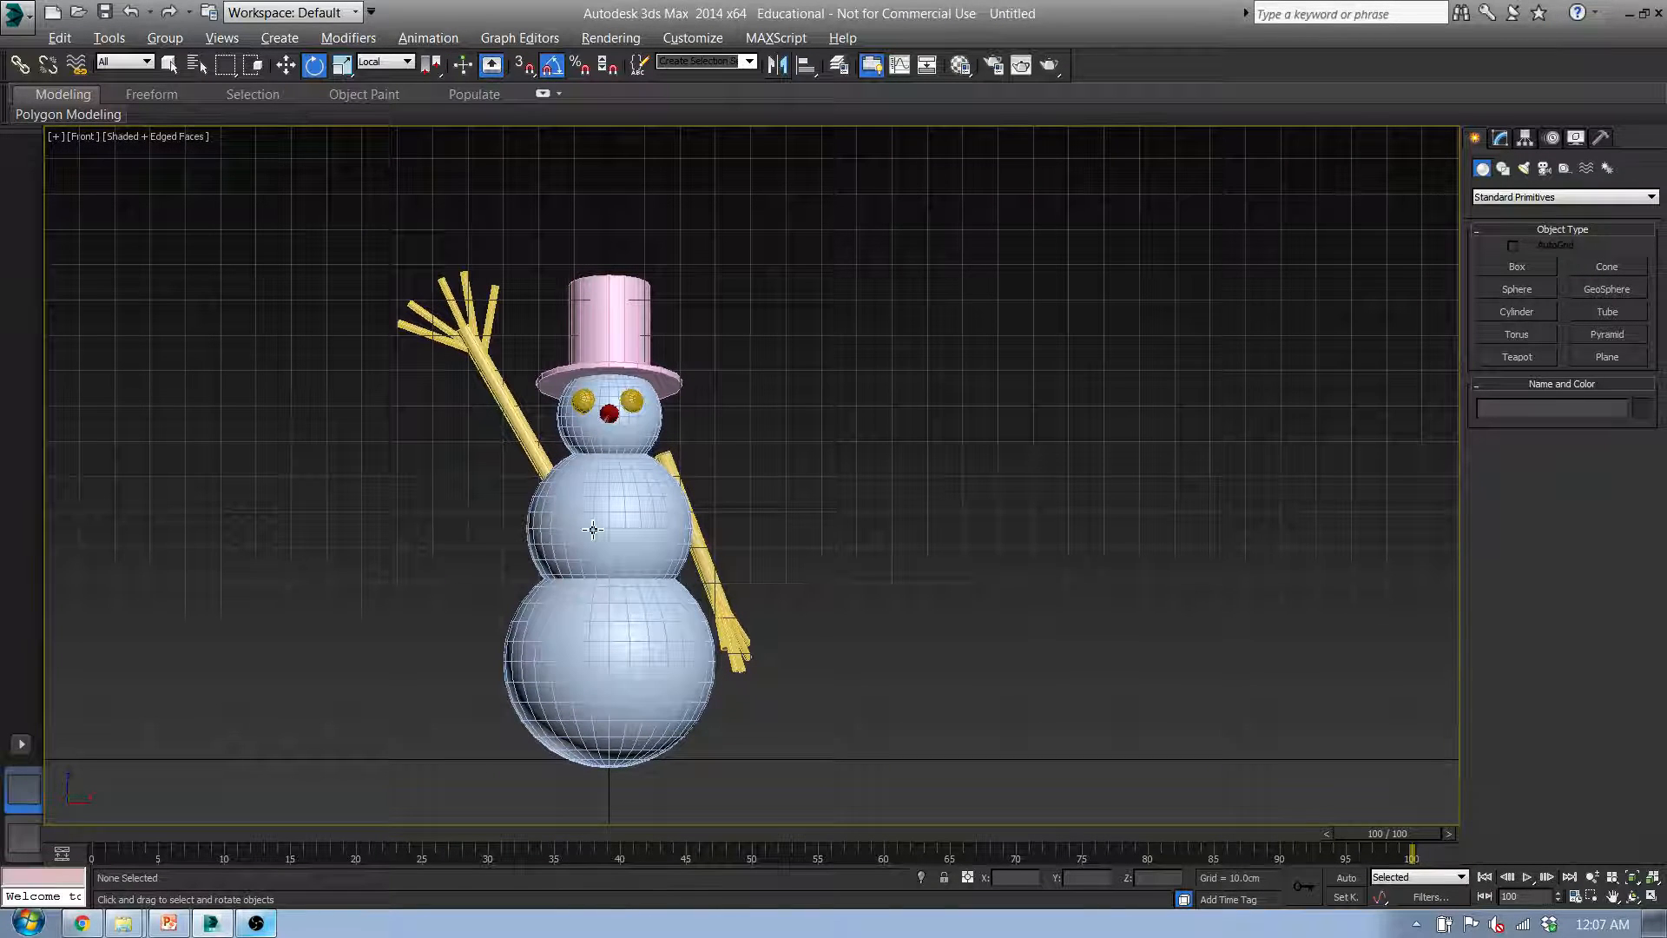
Open the Material Editor and reset the checker map in the first material slot
{"action": "key", "text": "p"}
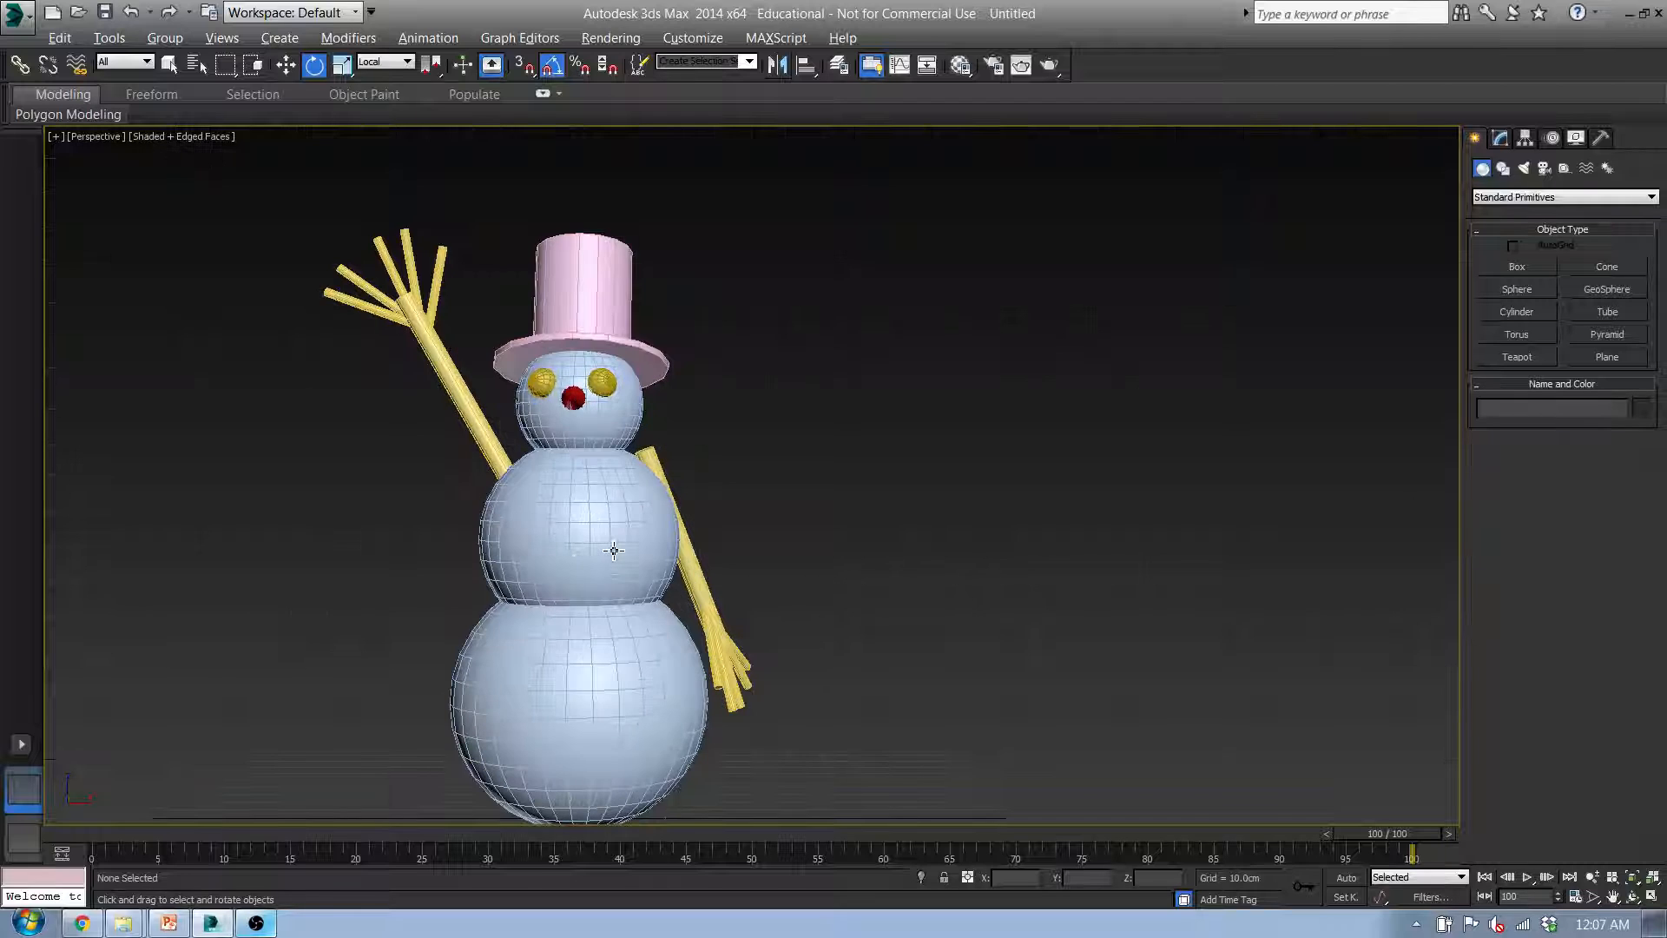
{"action": "middle_click_drag", "start_coordinate": [596, 545], "coordinate": [611, 457], "text": "alt"}
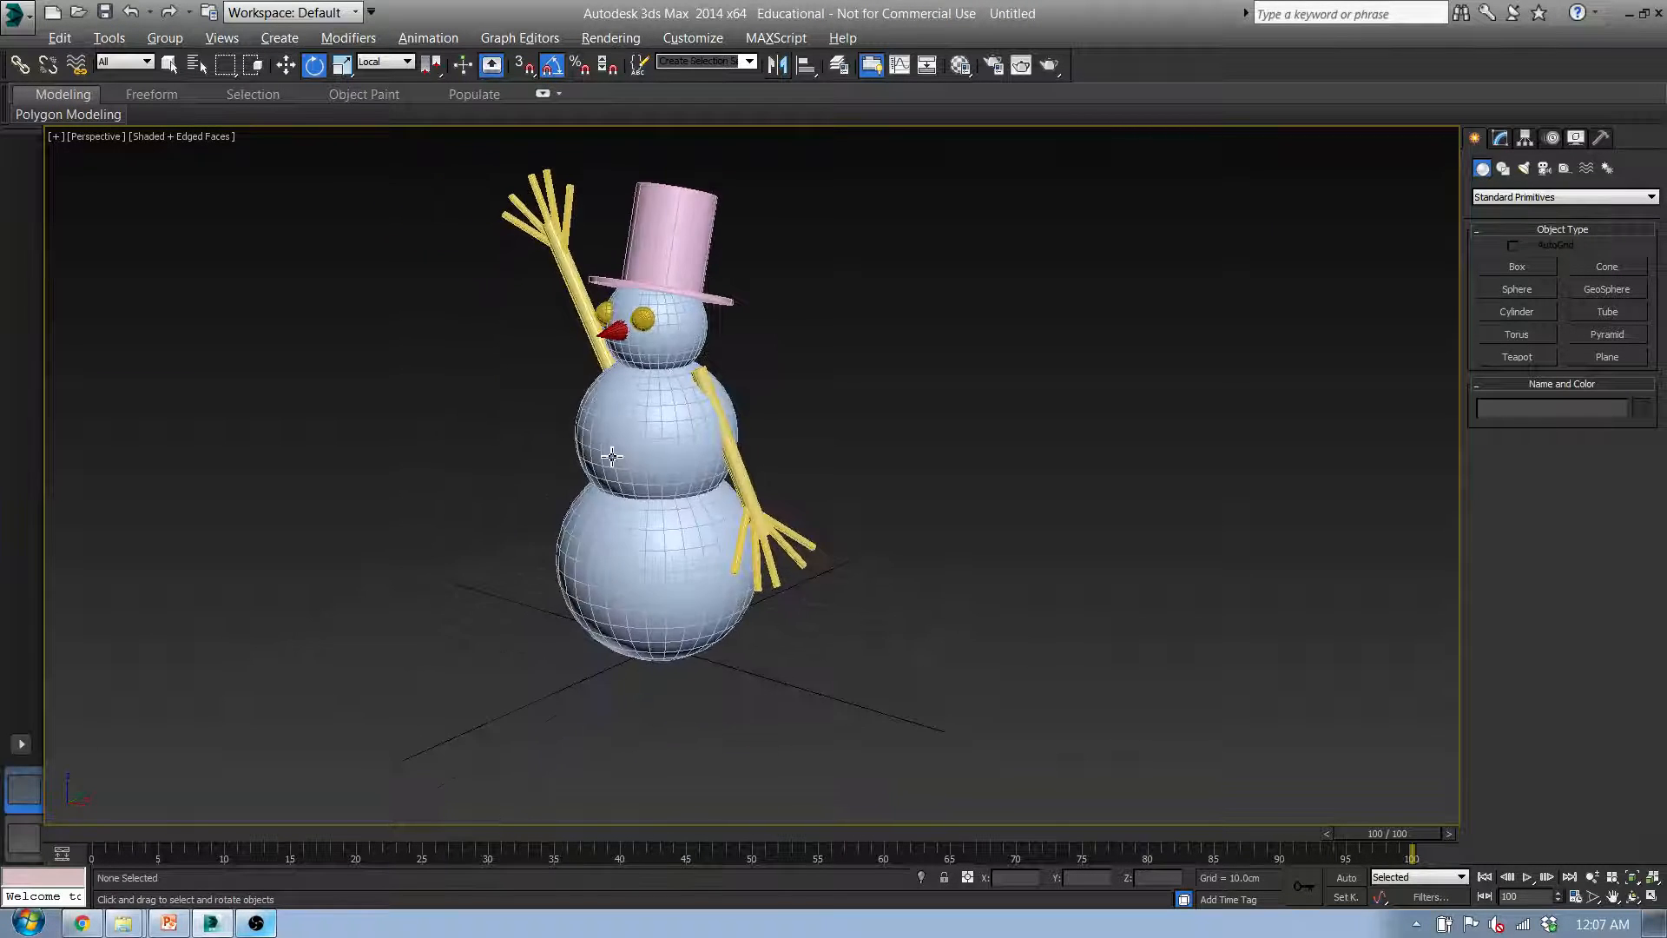
{"action": "scroll", "coordinate": [619, 477], "scroll_direction": "up", "scroll_amount": 4}
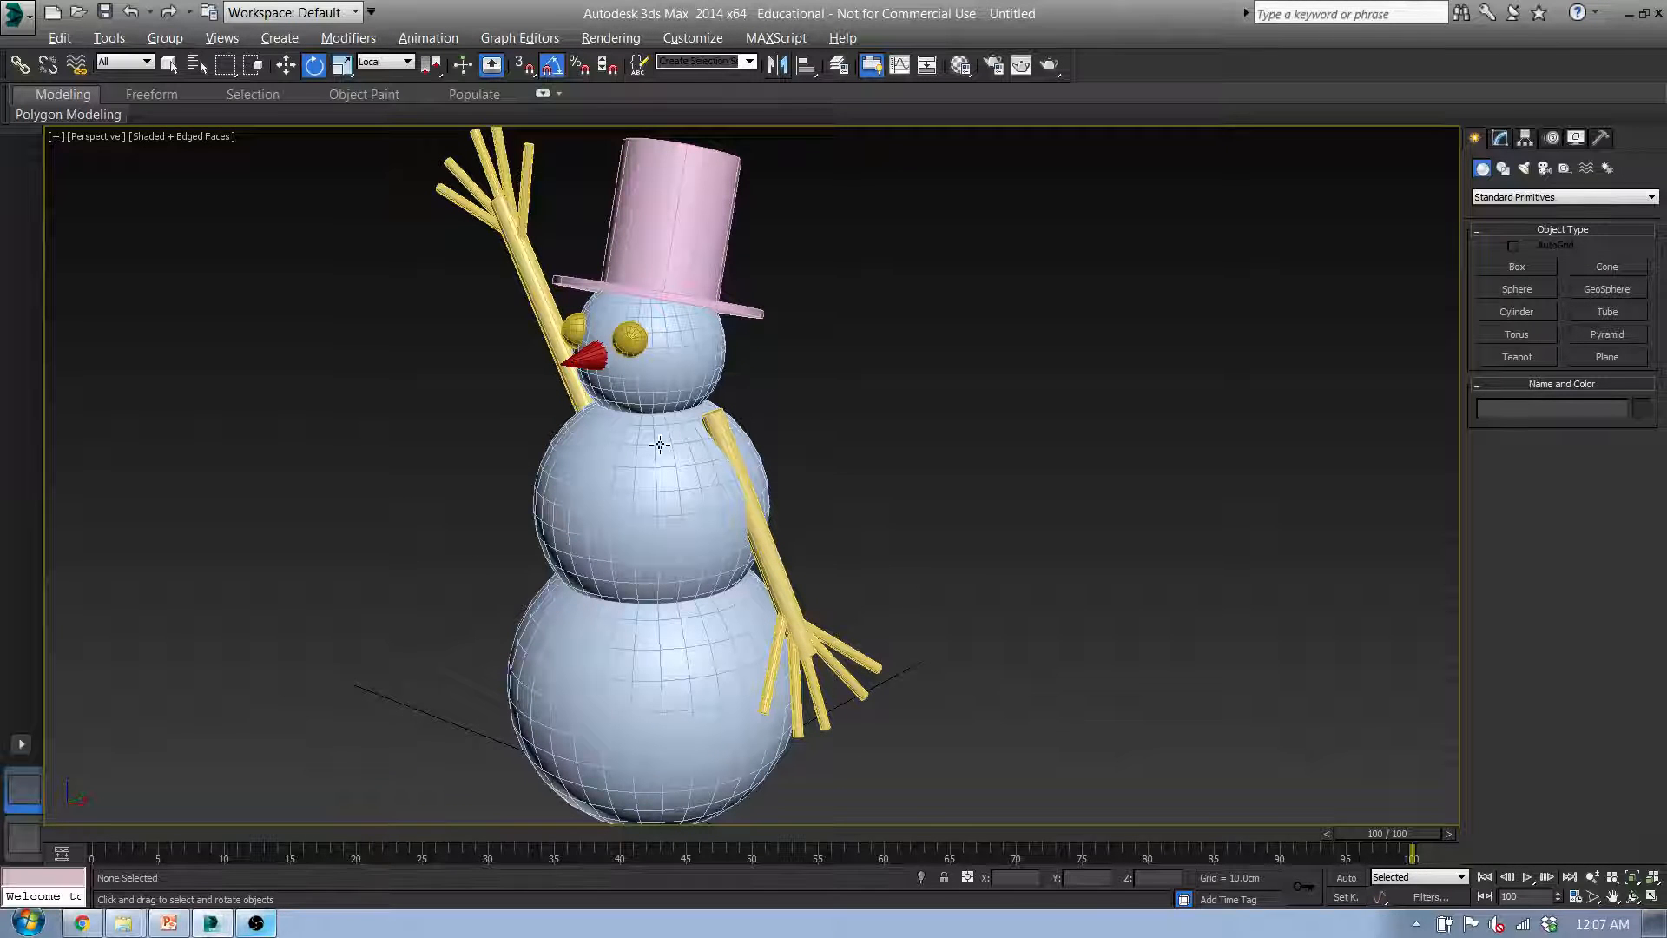
{"action": "left_click", "coordinate": [960, 65]}
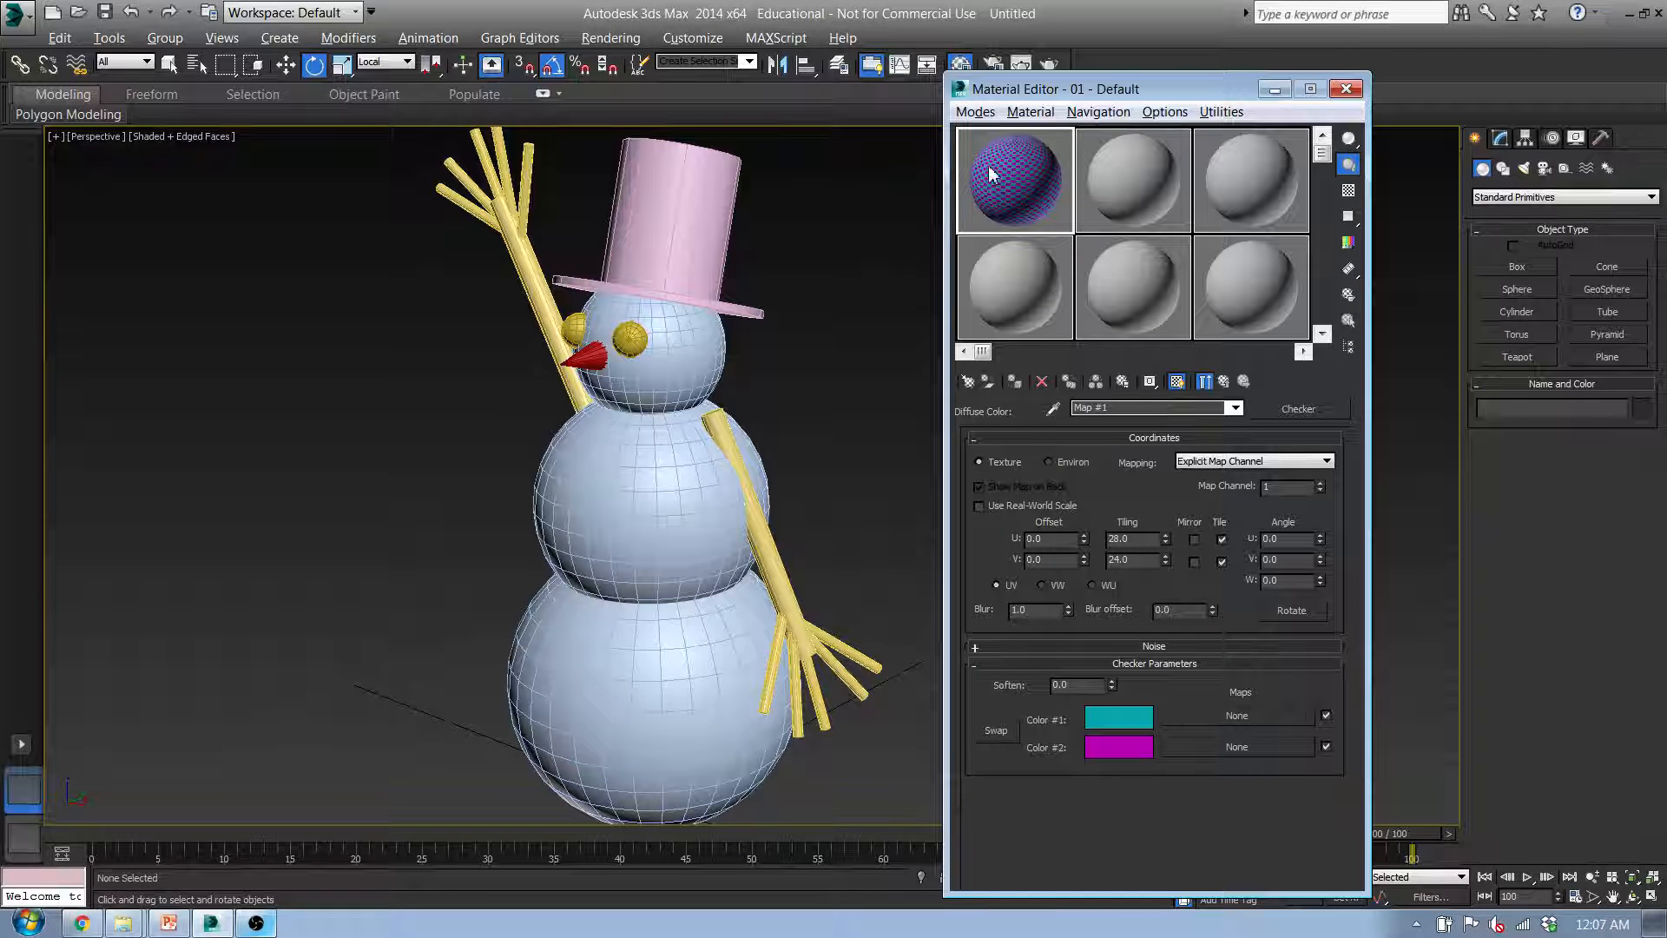
{"action": "left_click", "coordinate": [1042, 381]}
{"action": "left_click", "coordinate": [926, 538]}
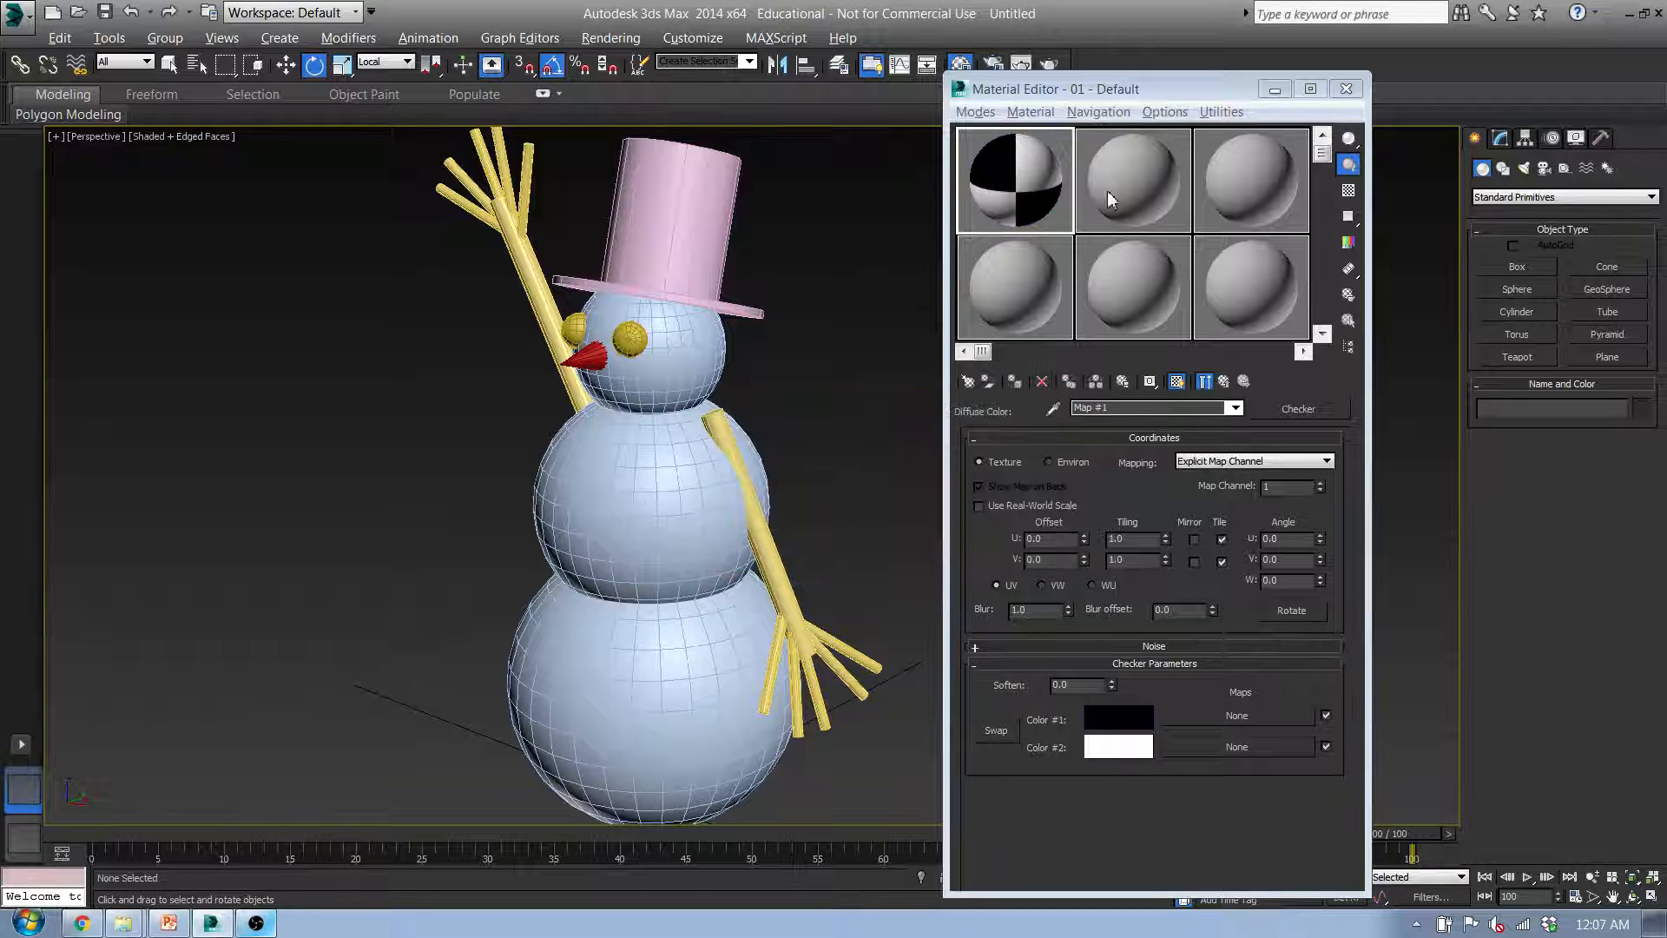
Go up to the first slot's parent material and reset it to the default Standard material
{"action": "left_click", "coordinate": [1031, 112]}
{"action": "mouse_move", "coordinate": [1098, 112]}
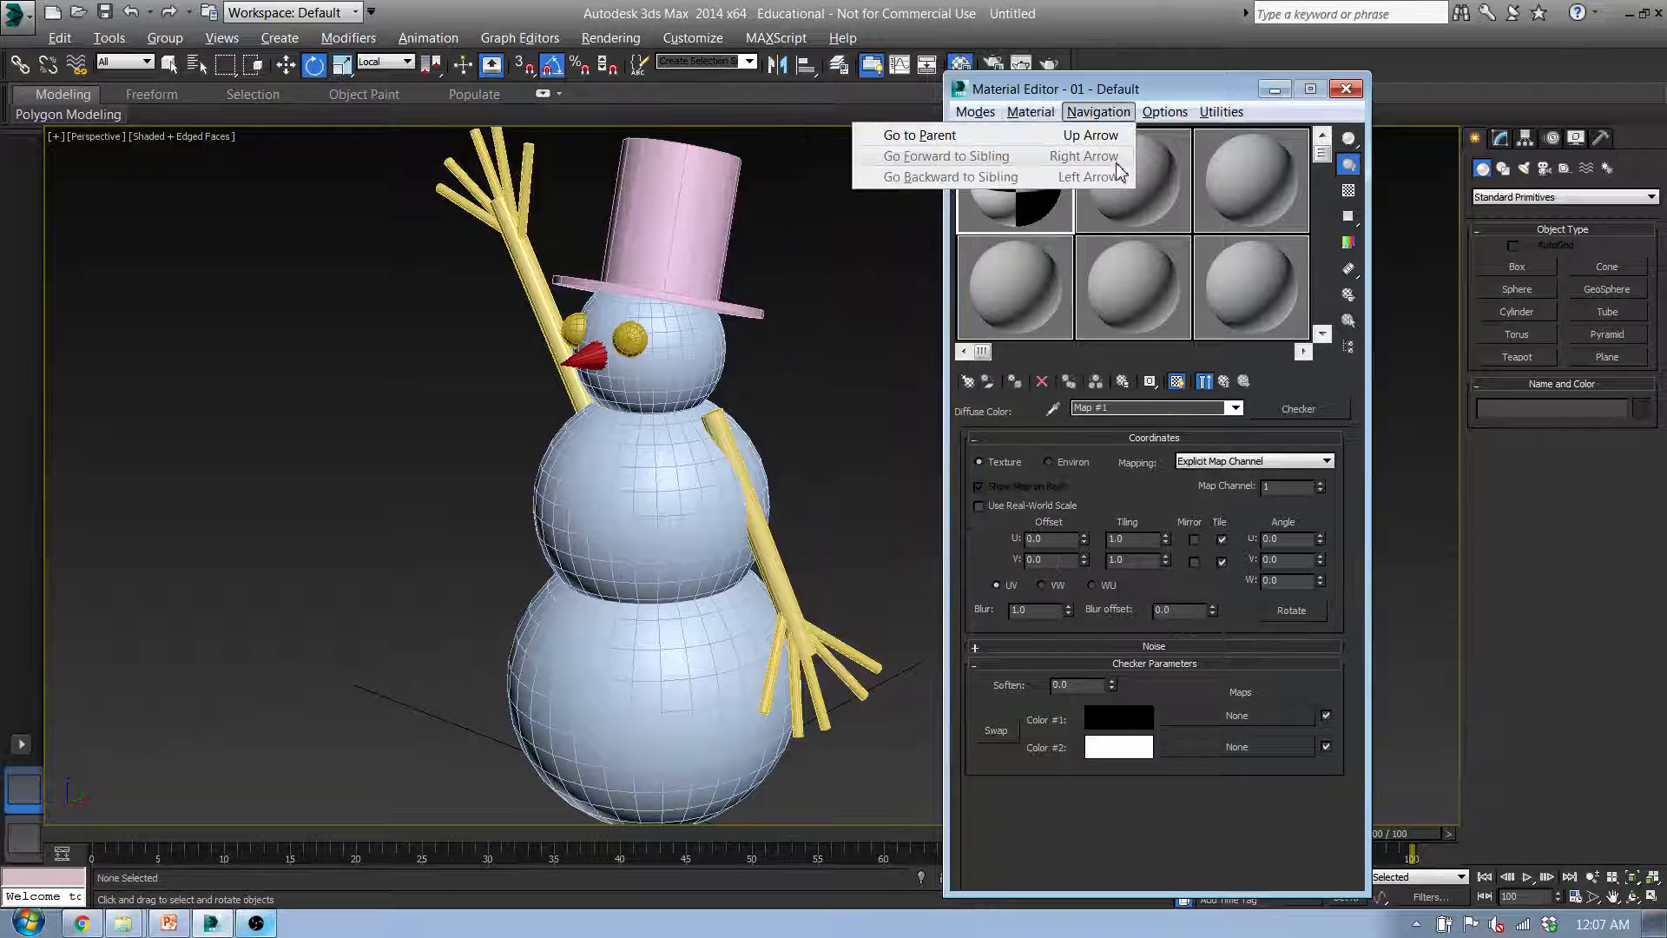
{"action": "left_click", "coordinate": [1214, 188]}
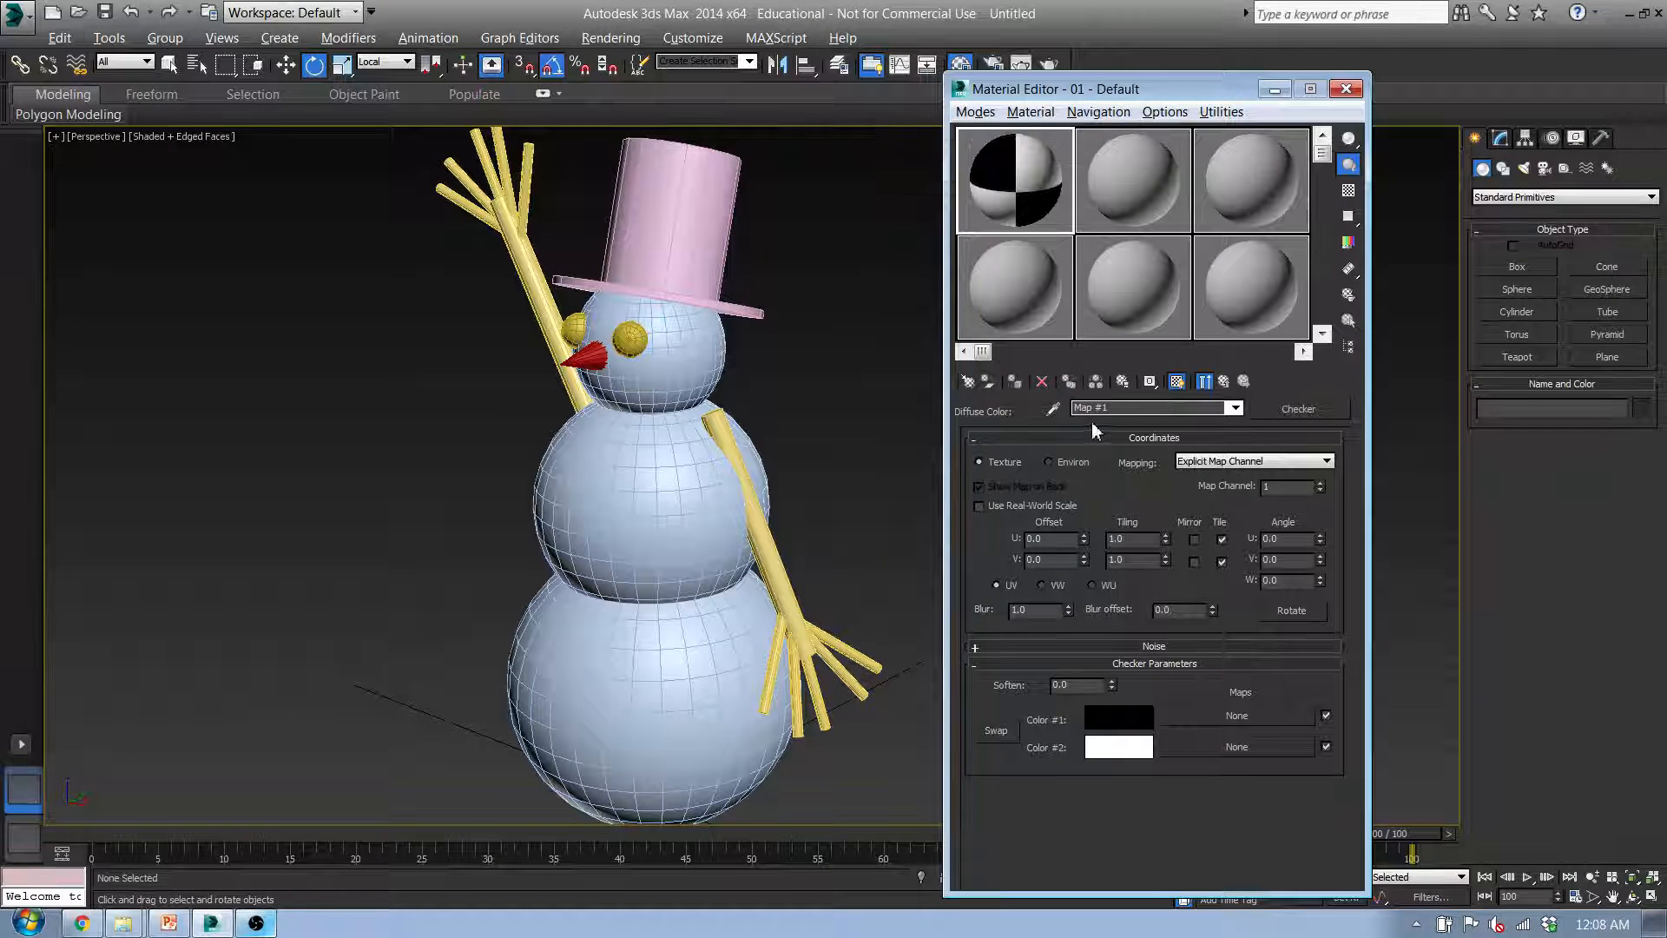
{"action": "left_click", "coordinate": [1042, 383]}
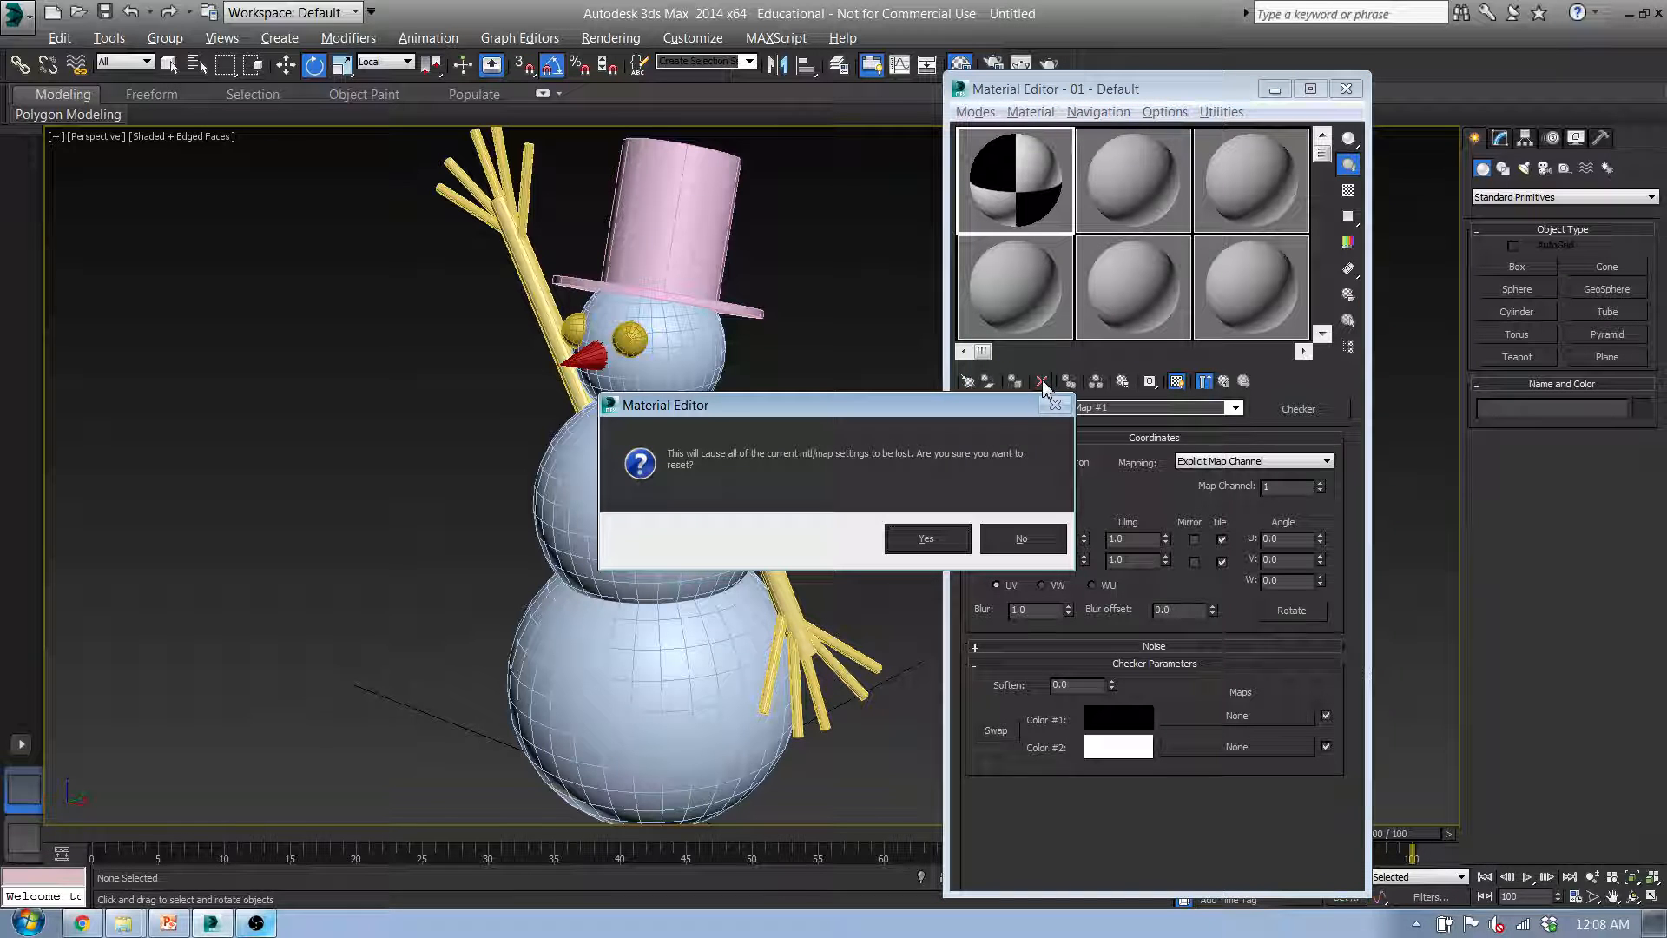
{"action": "left_click", "coordinate": [949, 548]}
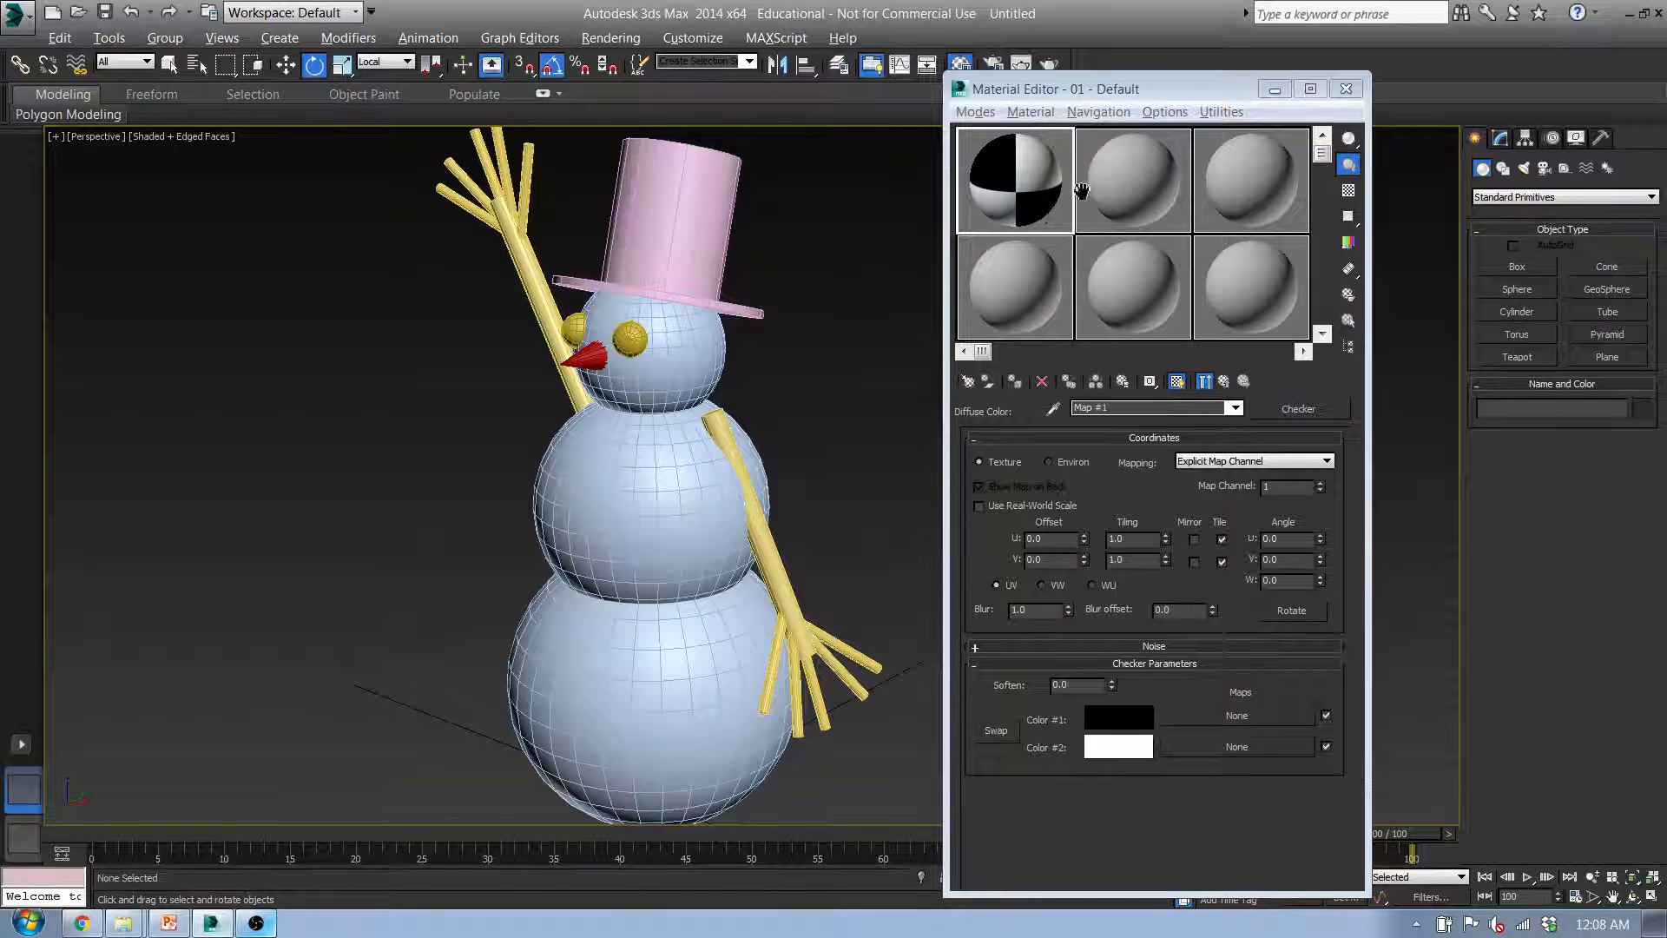
{"action": "left_click", "coordinate": [1224, 381]}
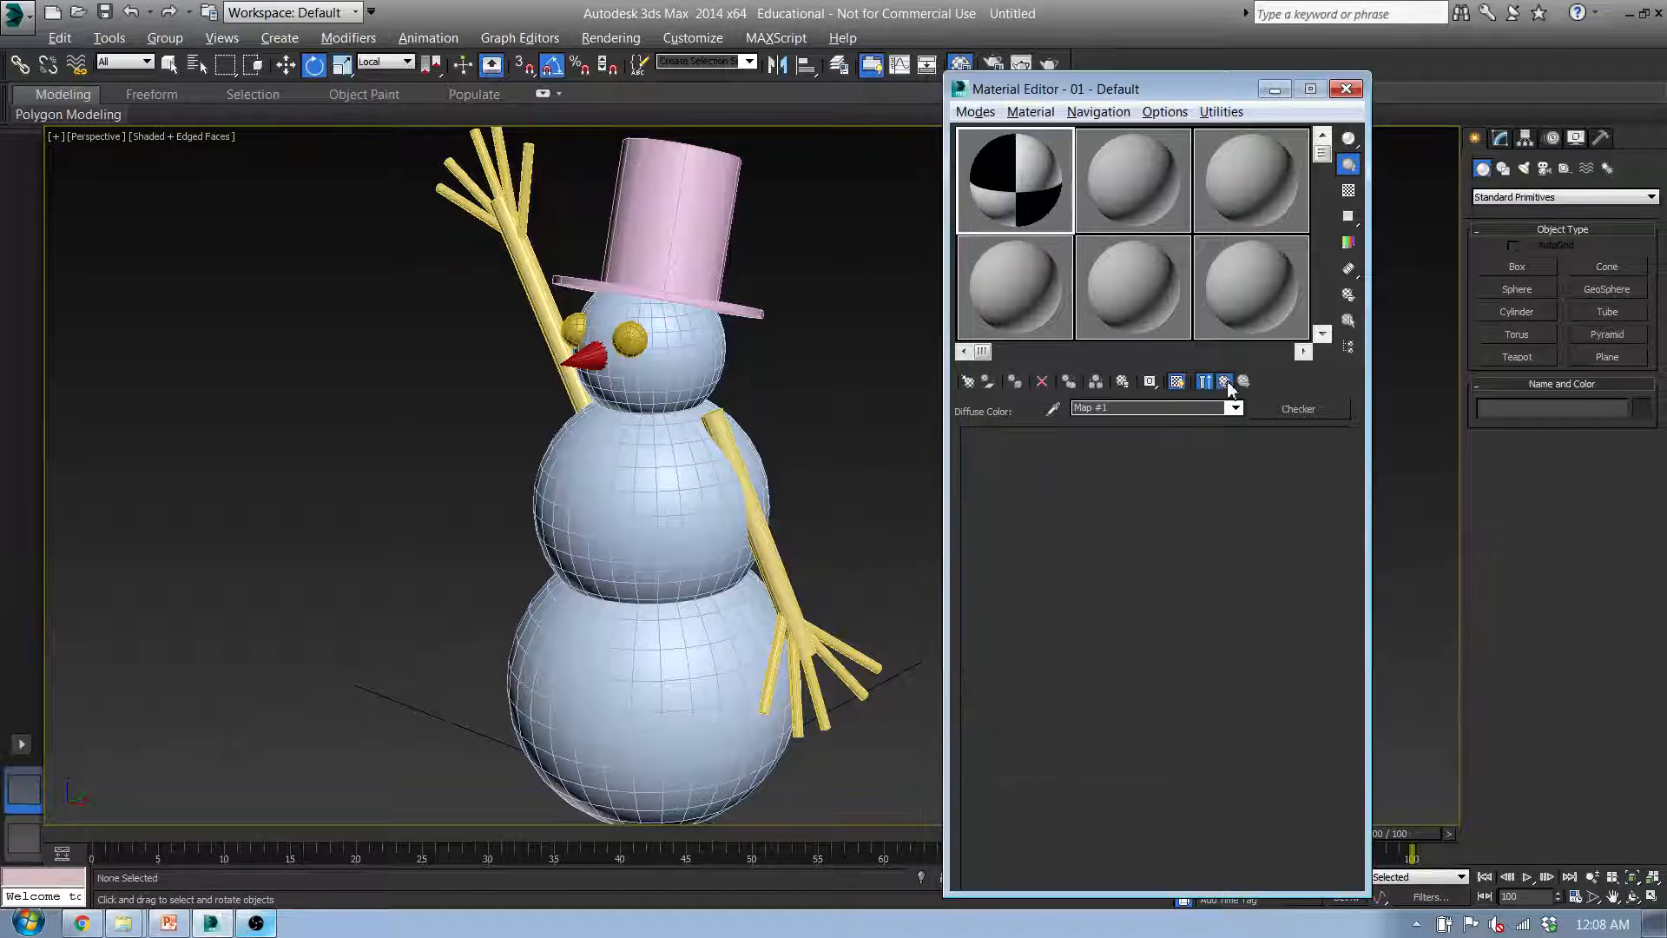
{"action": "left_click", "coordinate": [1042, 383]}
{"action": "left_click", "coordinate": [926, 539]}
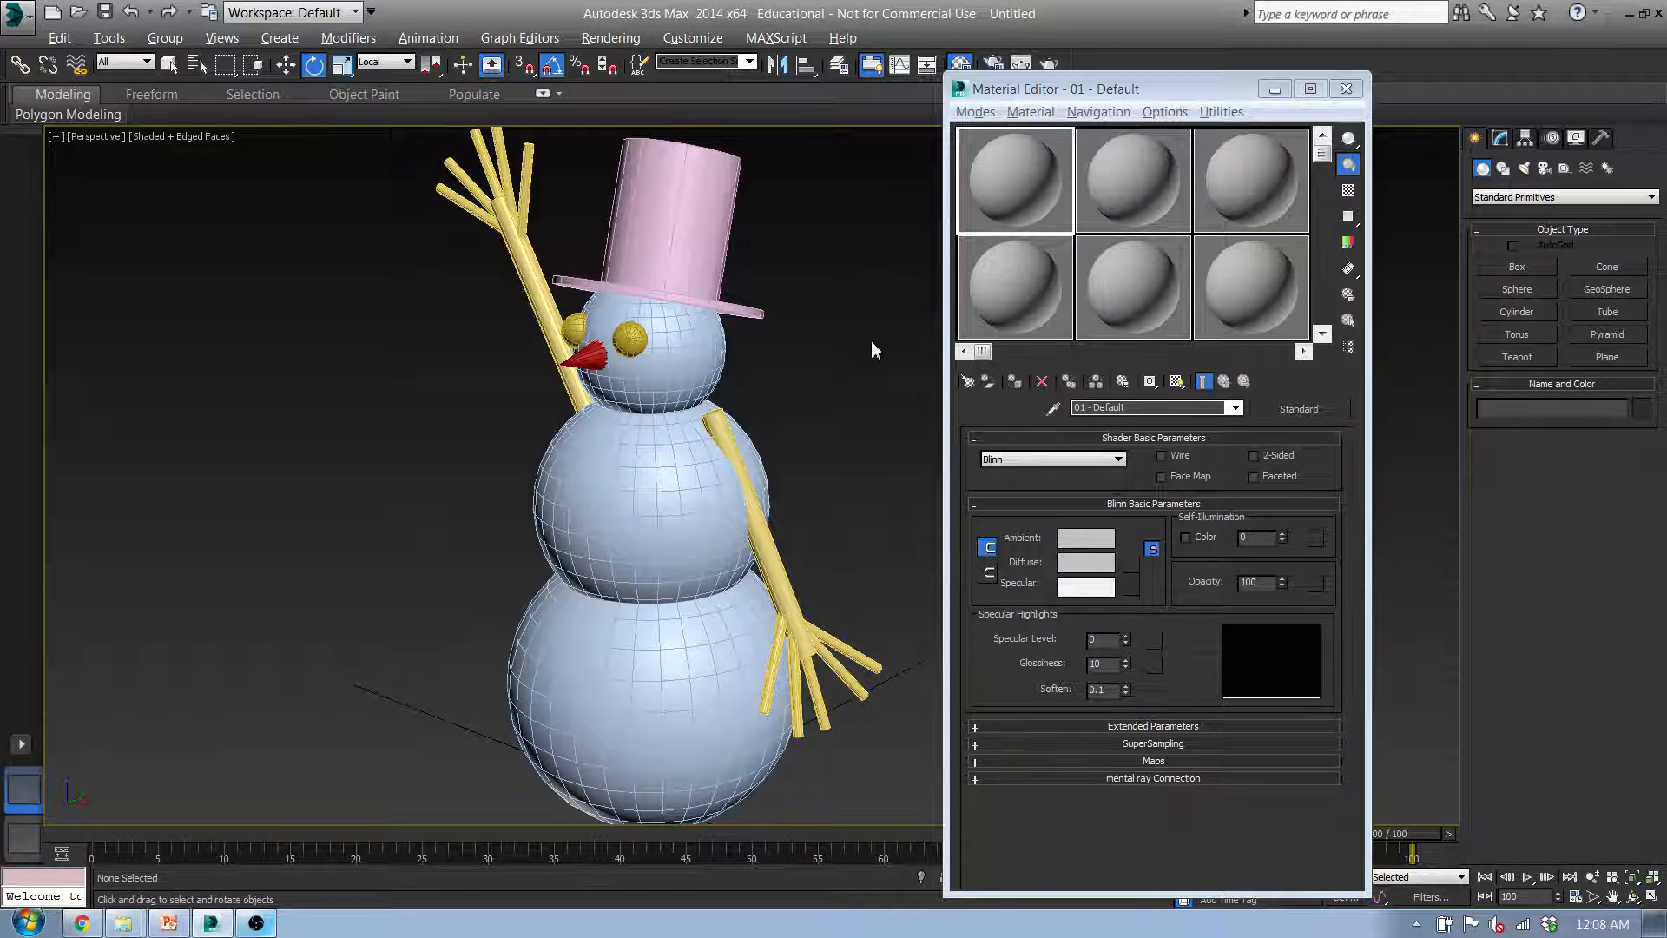
Set the first material's diffuse color to white with a value of 195 and apply it to the three body spheres
{"action": "double_click", "coordinate": [1004, 178]}
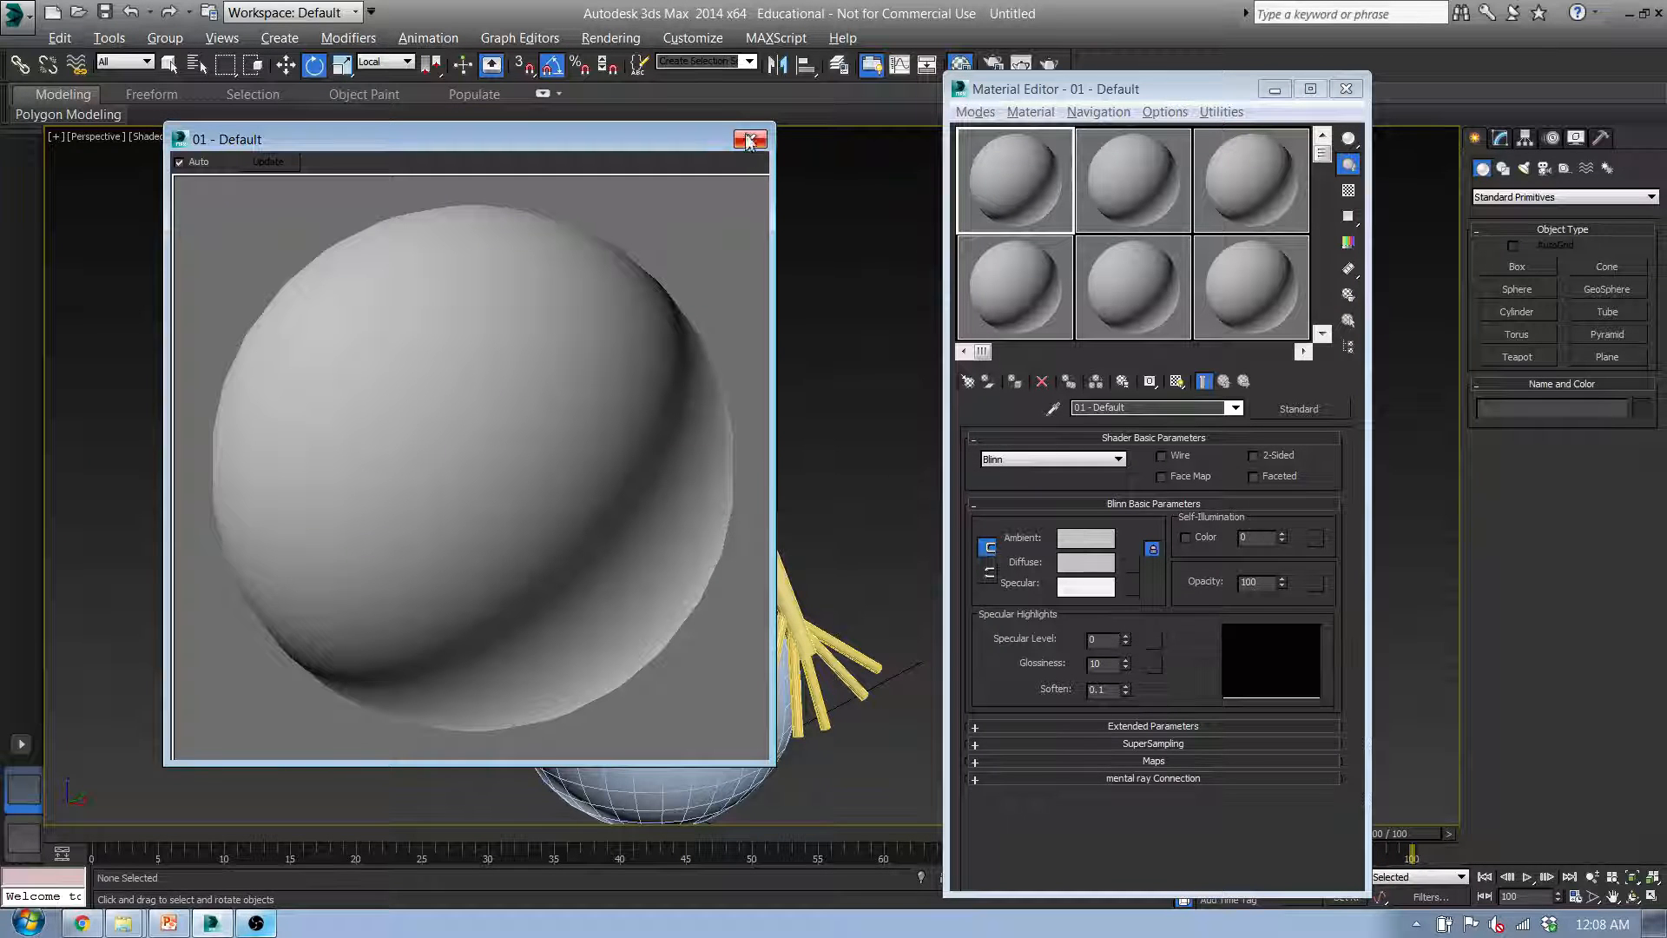
{"action": "left_click", "coordinate": [750, 139]}
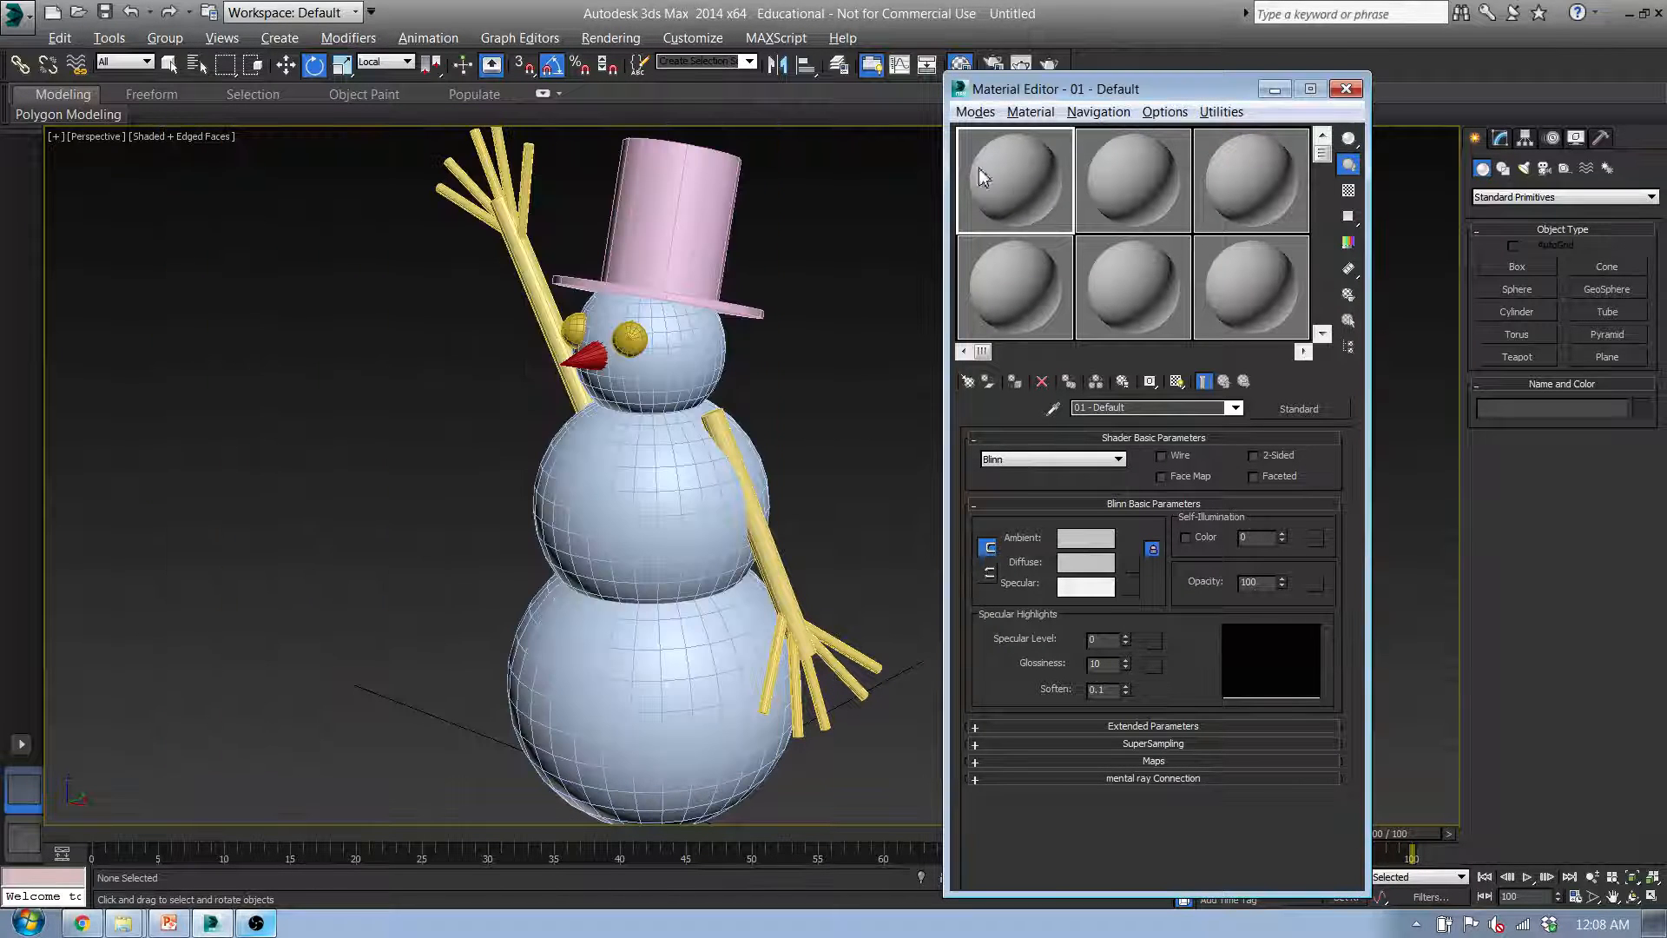
{"action": "left_click", "coordinate": [1099, 571]}
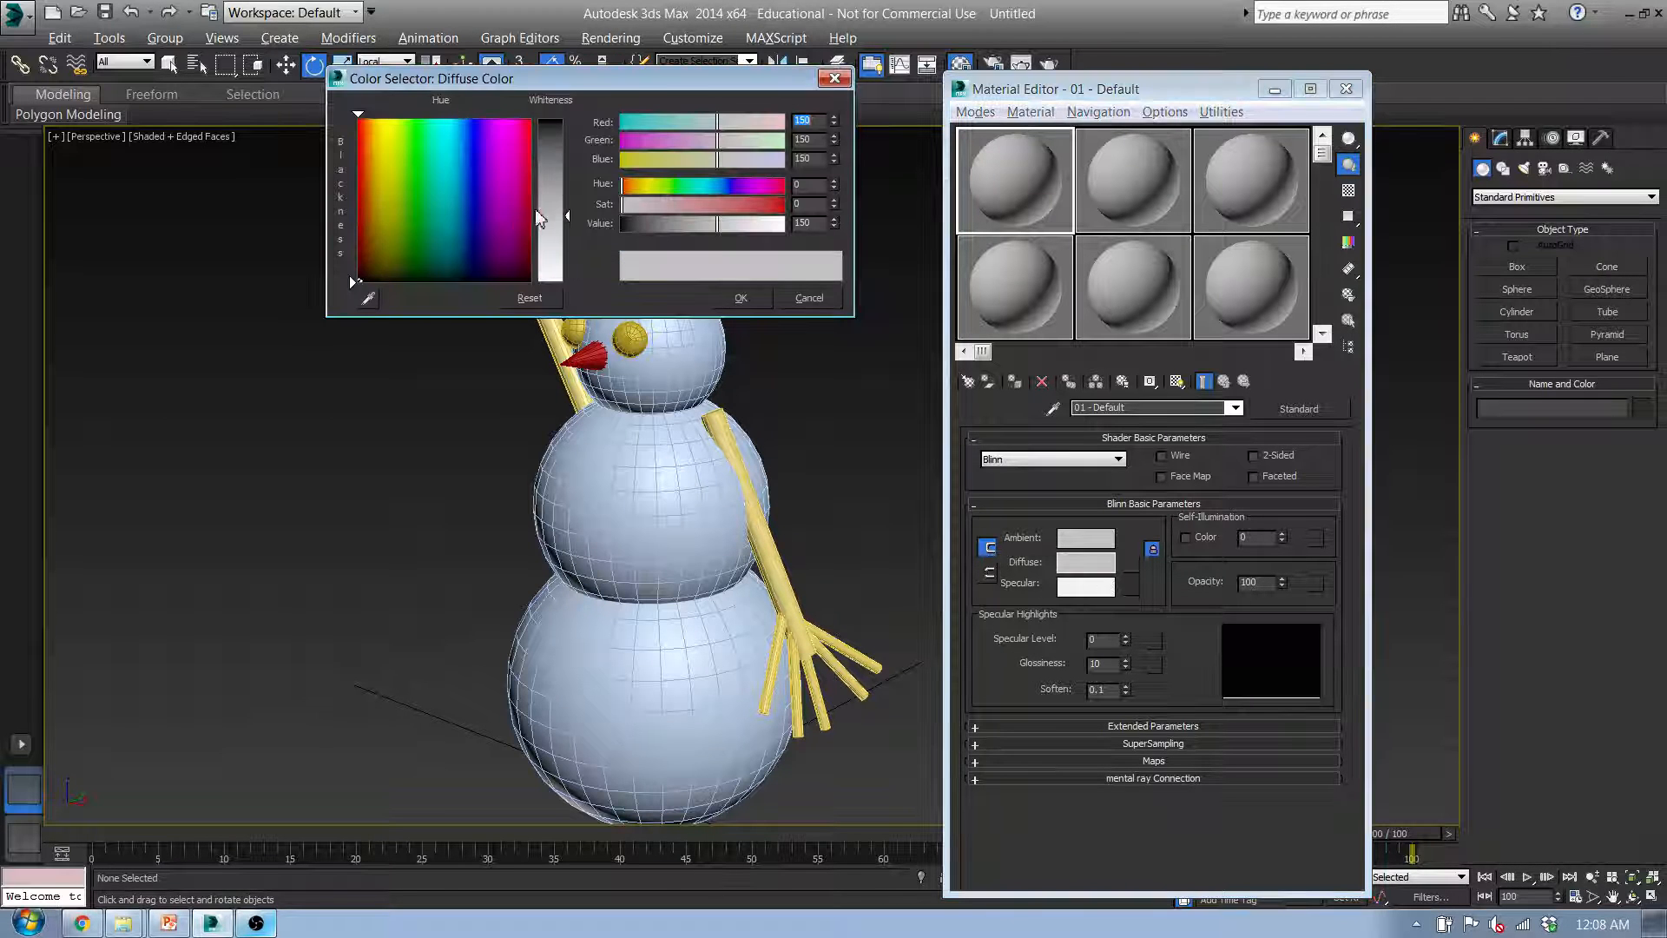
{"action": "left_click_drag", "start_coordinate": [538, 217], "coordinate": [549, 242]}
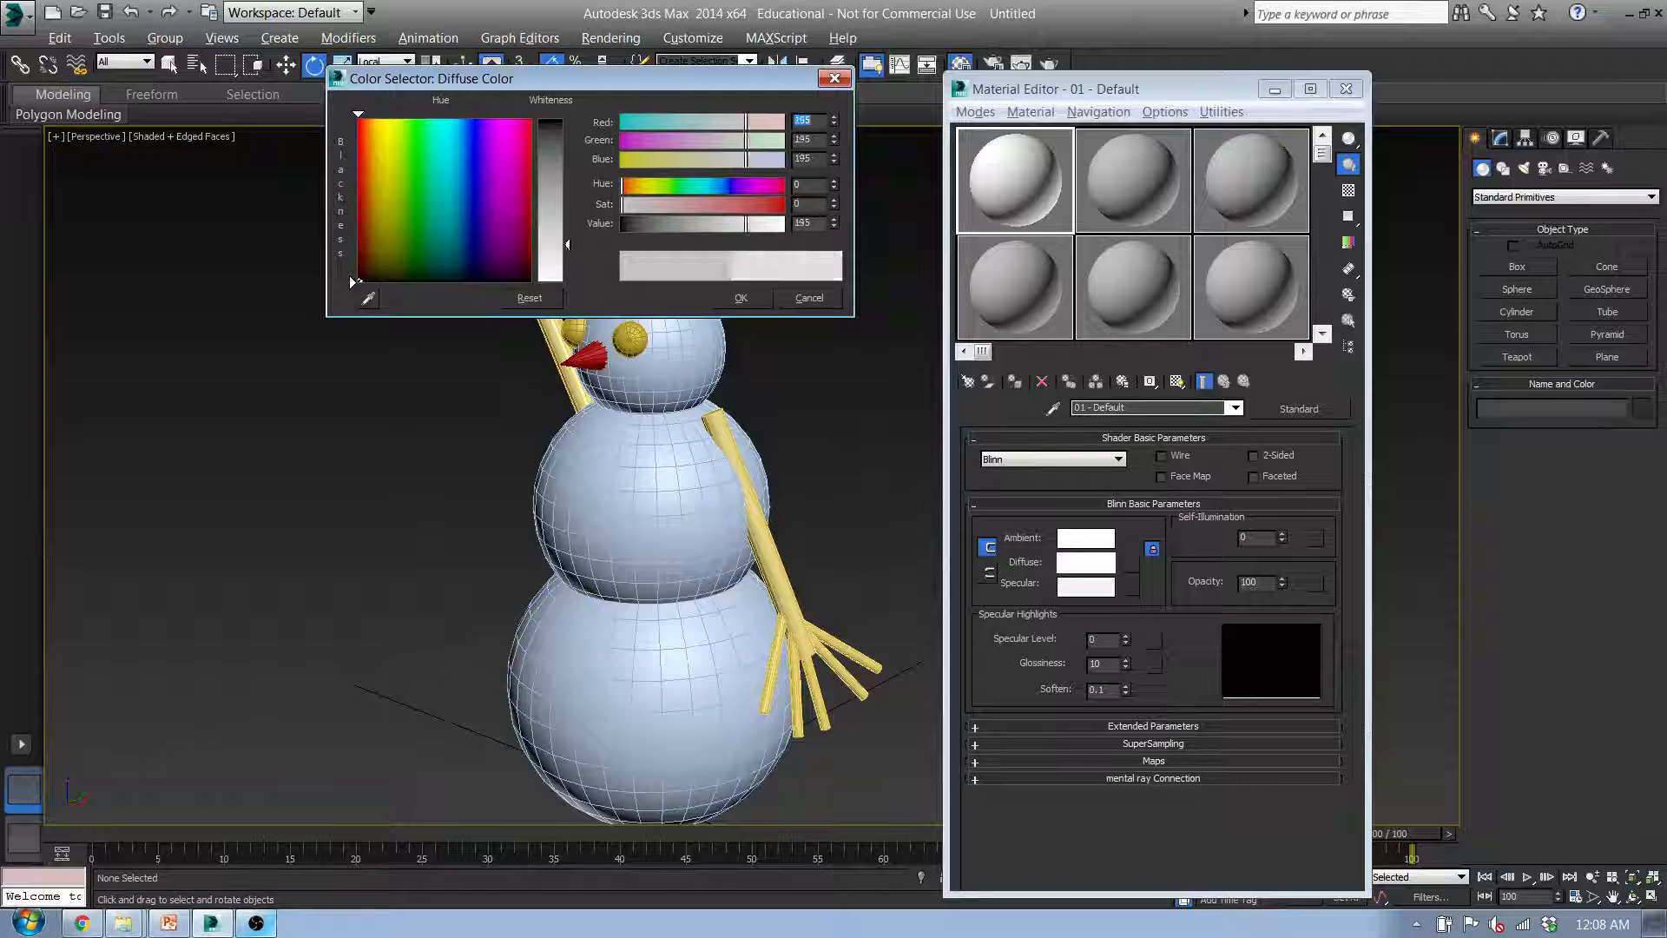
{"action": "left_click", "coordinate": [740, 298]}
{"action": "left_click_drag", "start_coordinate": [1022, 177], "coordinate": [657, 680]}
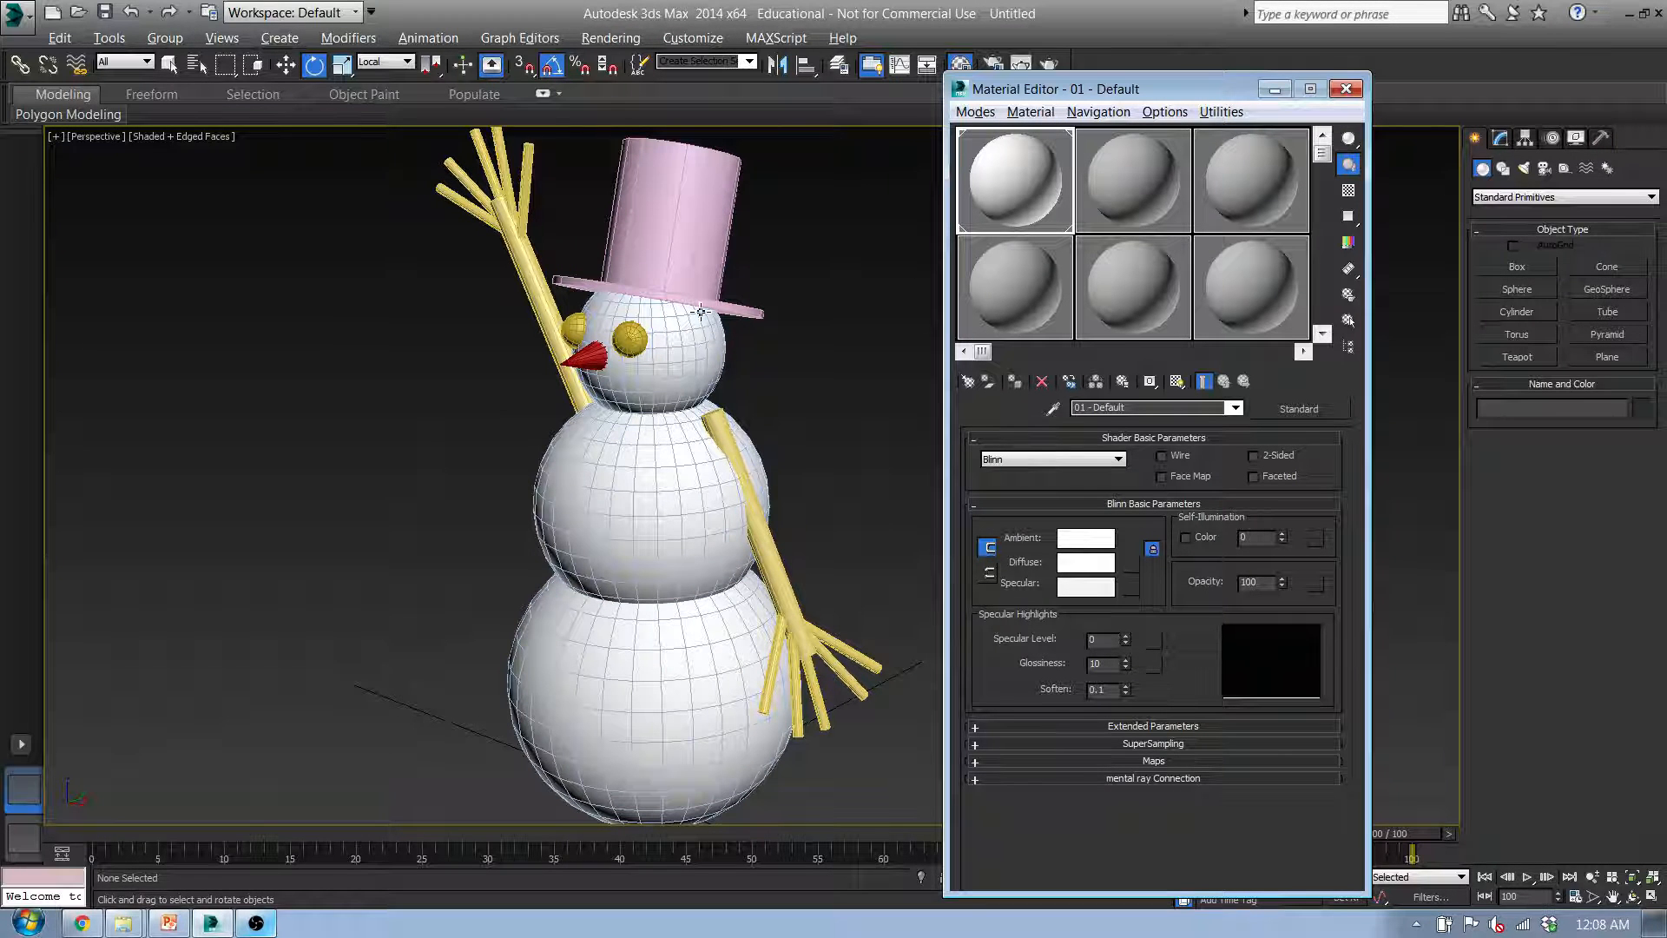
Set the second material's diffuse color to near black with a value of 9 and apply it to the top hat and eyes
{"action": "left_click", "coordinate": [1134, 197]}
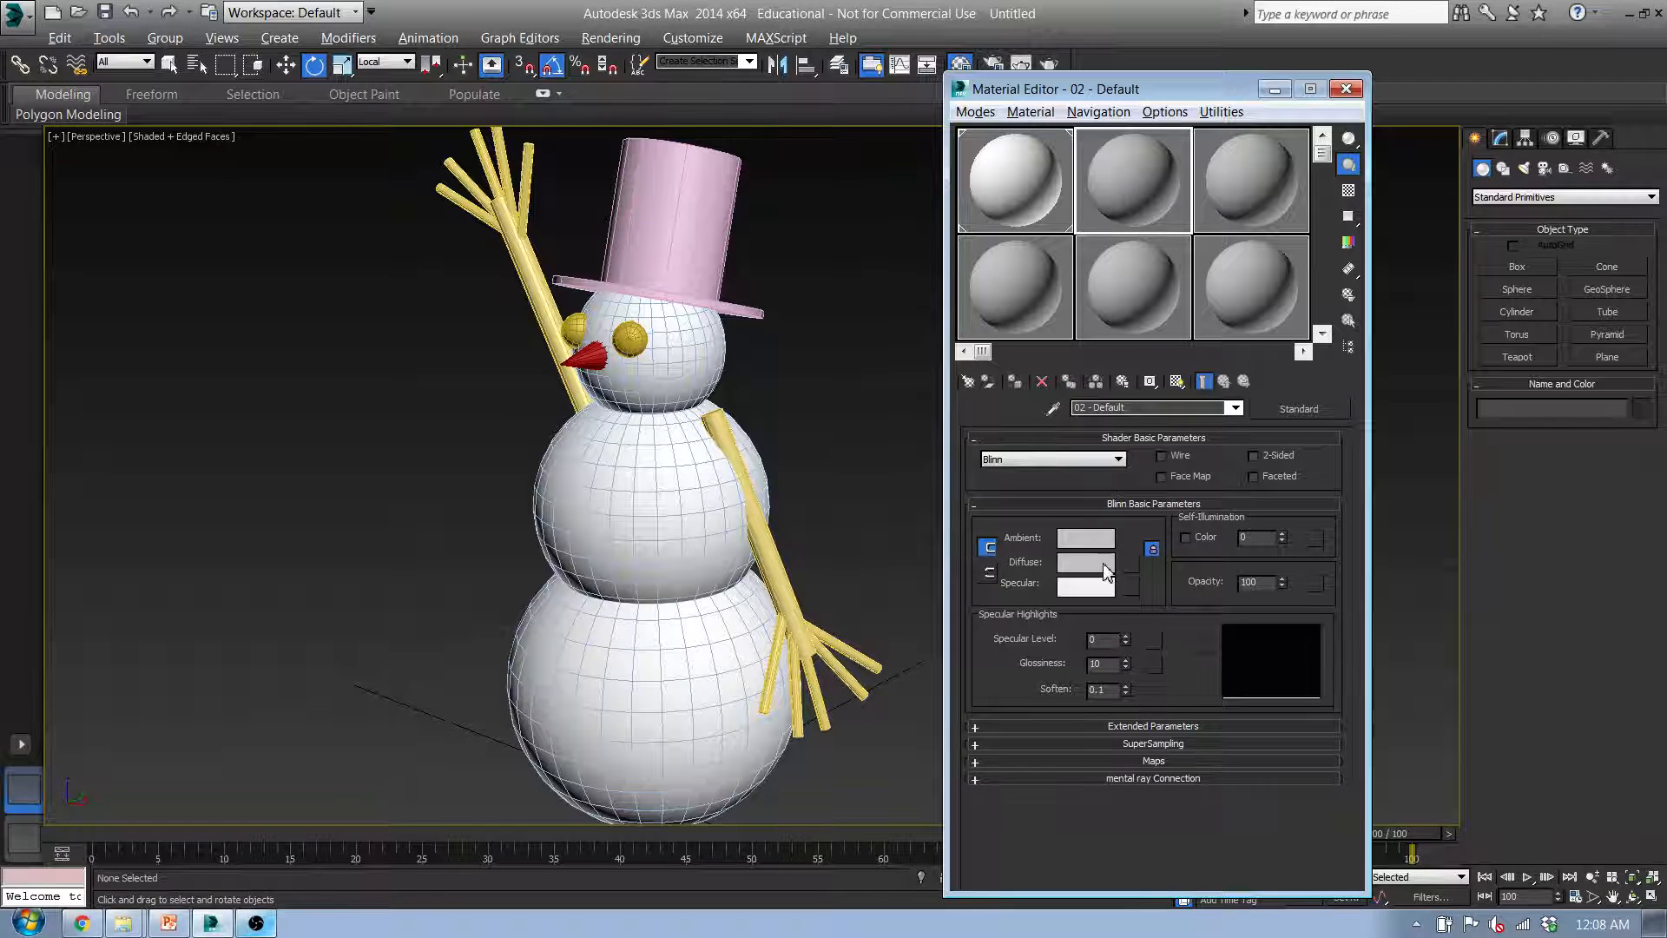
{"action": "left_click", "coordinate": [1098, 566]}
{"action": "left_click_drag", "start_coordinate": [561, 186], "coordinate": [569, 128]}
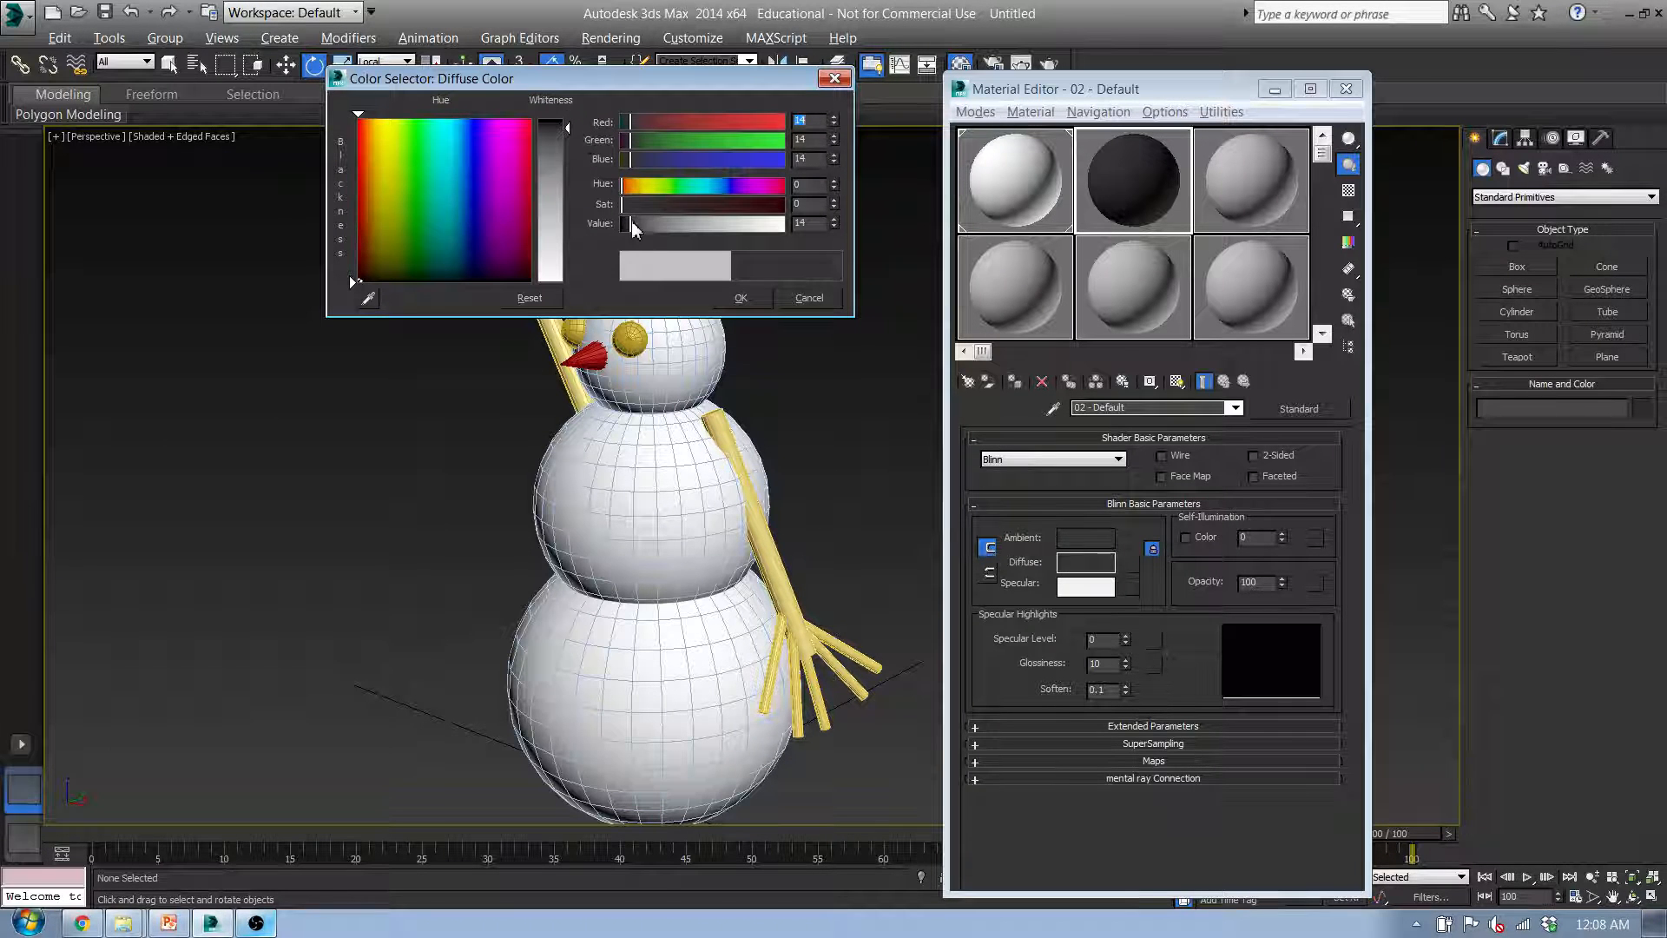
{"action": "left_click_drag", "start_coordinate": [633, 228], "coordinate": [628, 233]}
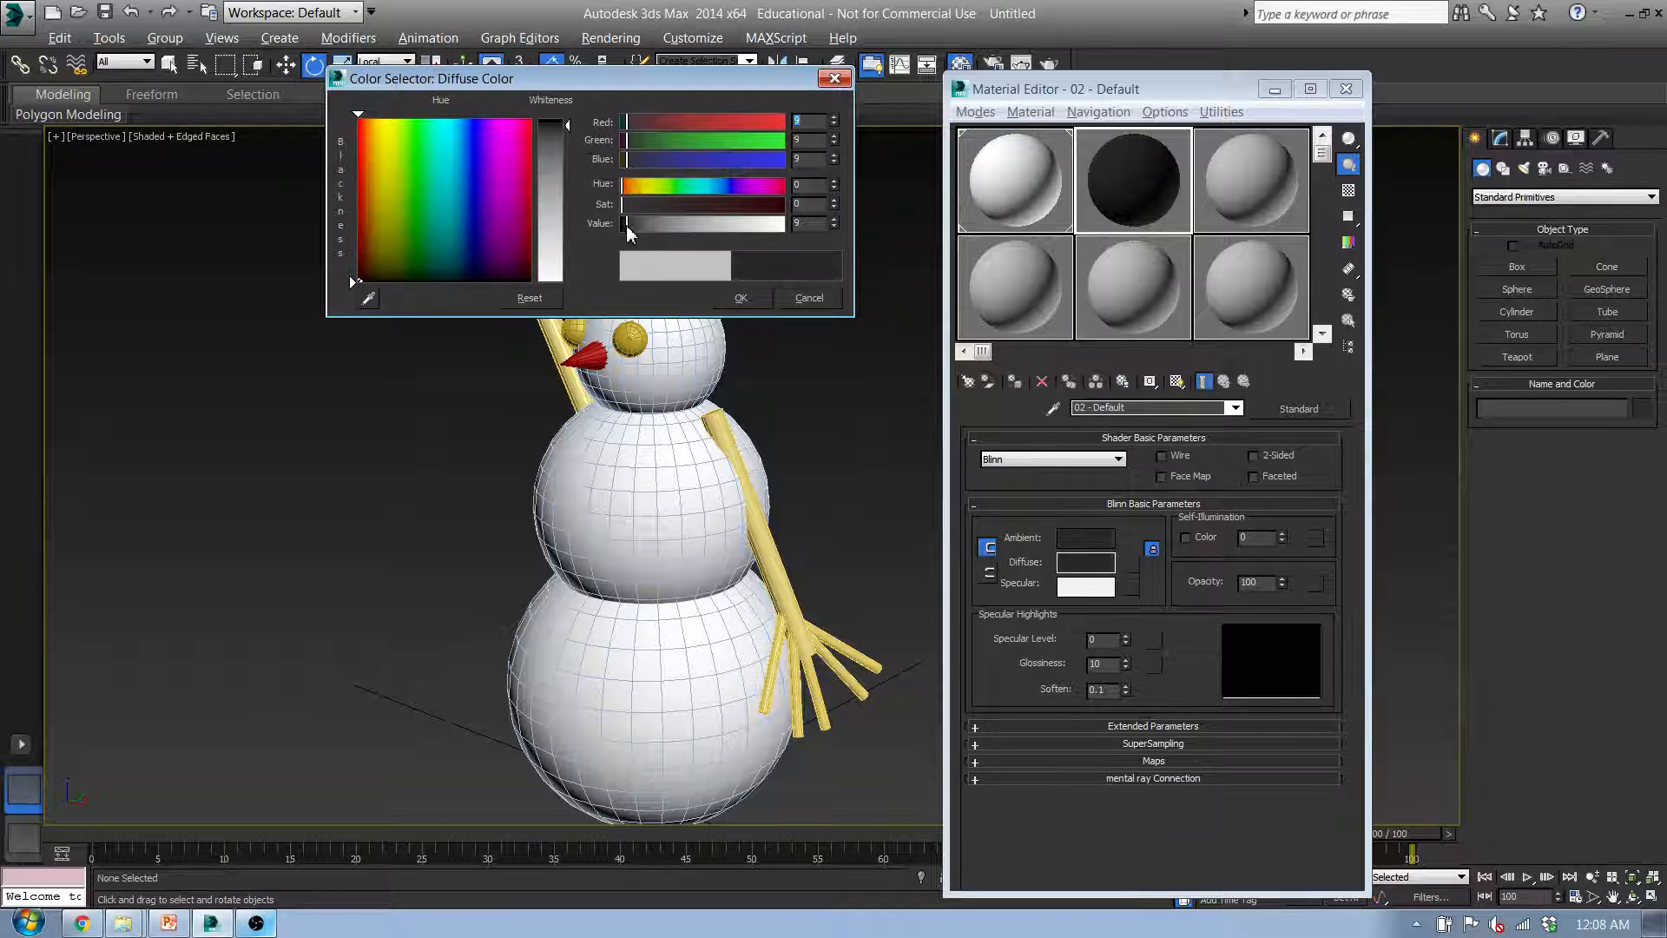
{"action": "left_click", "coordinate": [756, 300]}
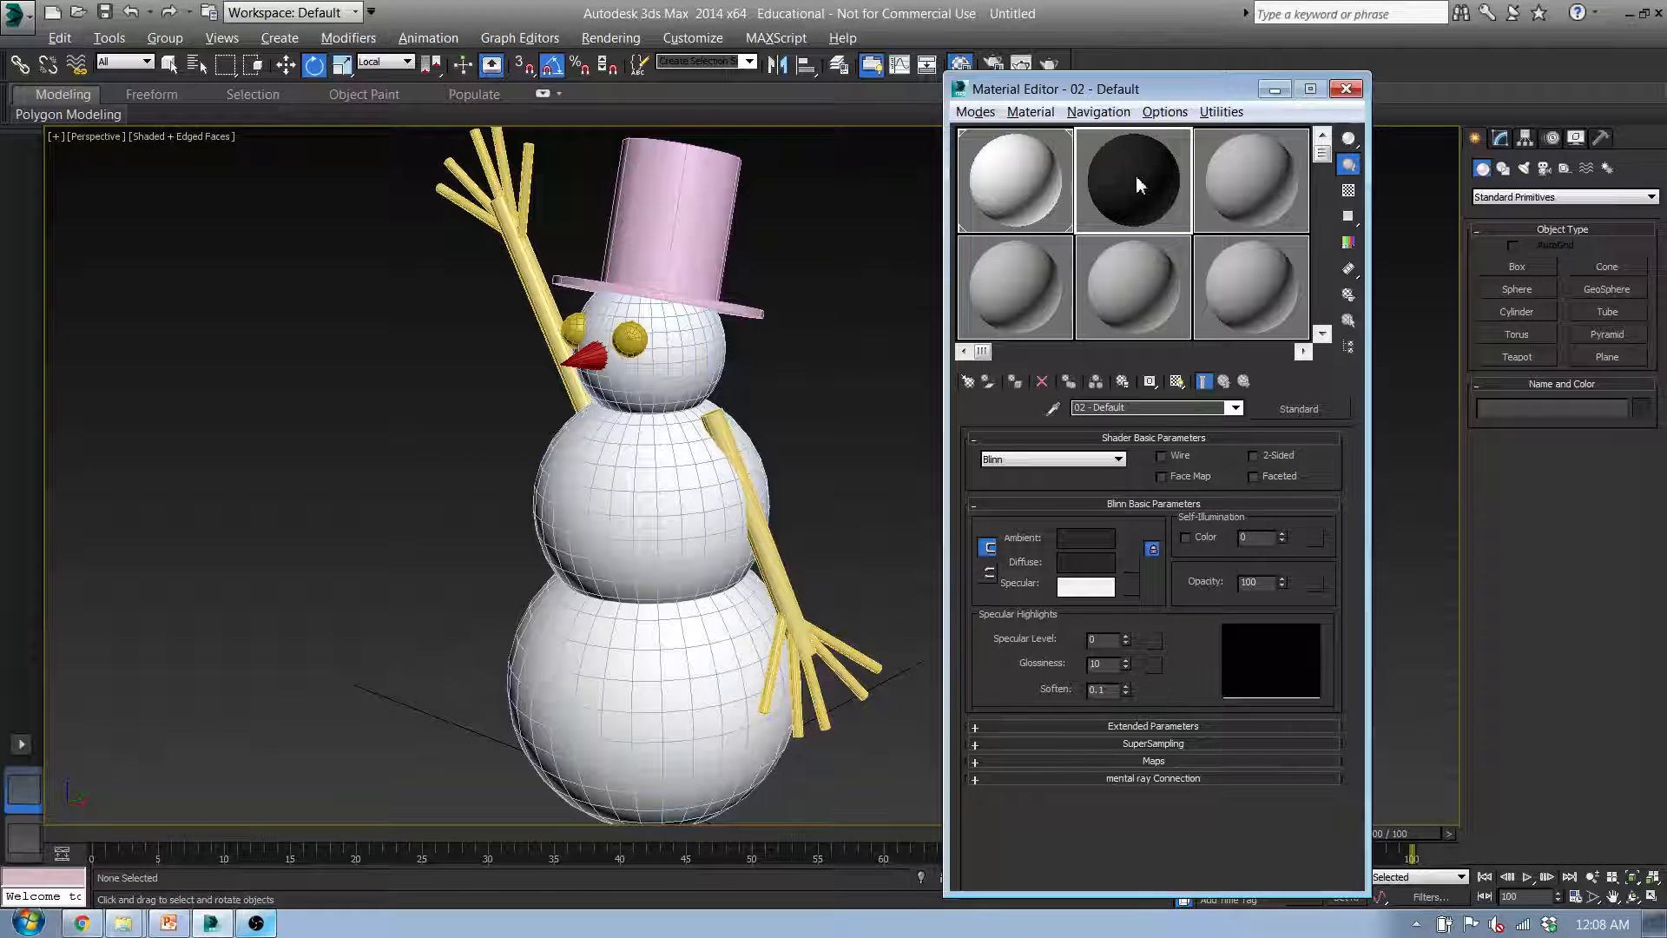
{"action": "left_click_drag", "start_coordinate": [1137, 183], "coordinate": [753, 316]}
{"action": "left_click_drag", "start_coordinate": [1103, 198], "coordinate": [632, 340]}
Set the third material's diffuse color to orange with hue 14, saturation 236 and value 175, and apply it to the cone nose
{"action": "left_click", "coordinate": [1217, 185]}
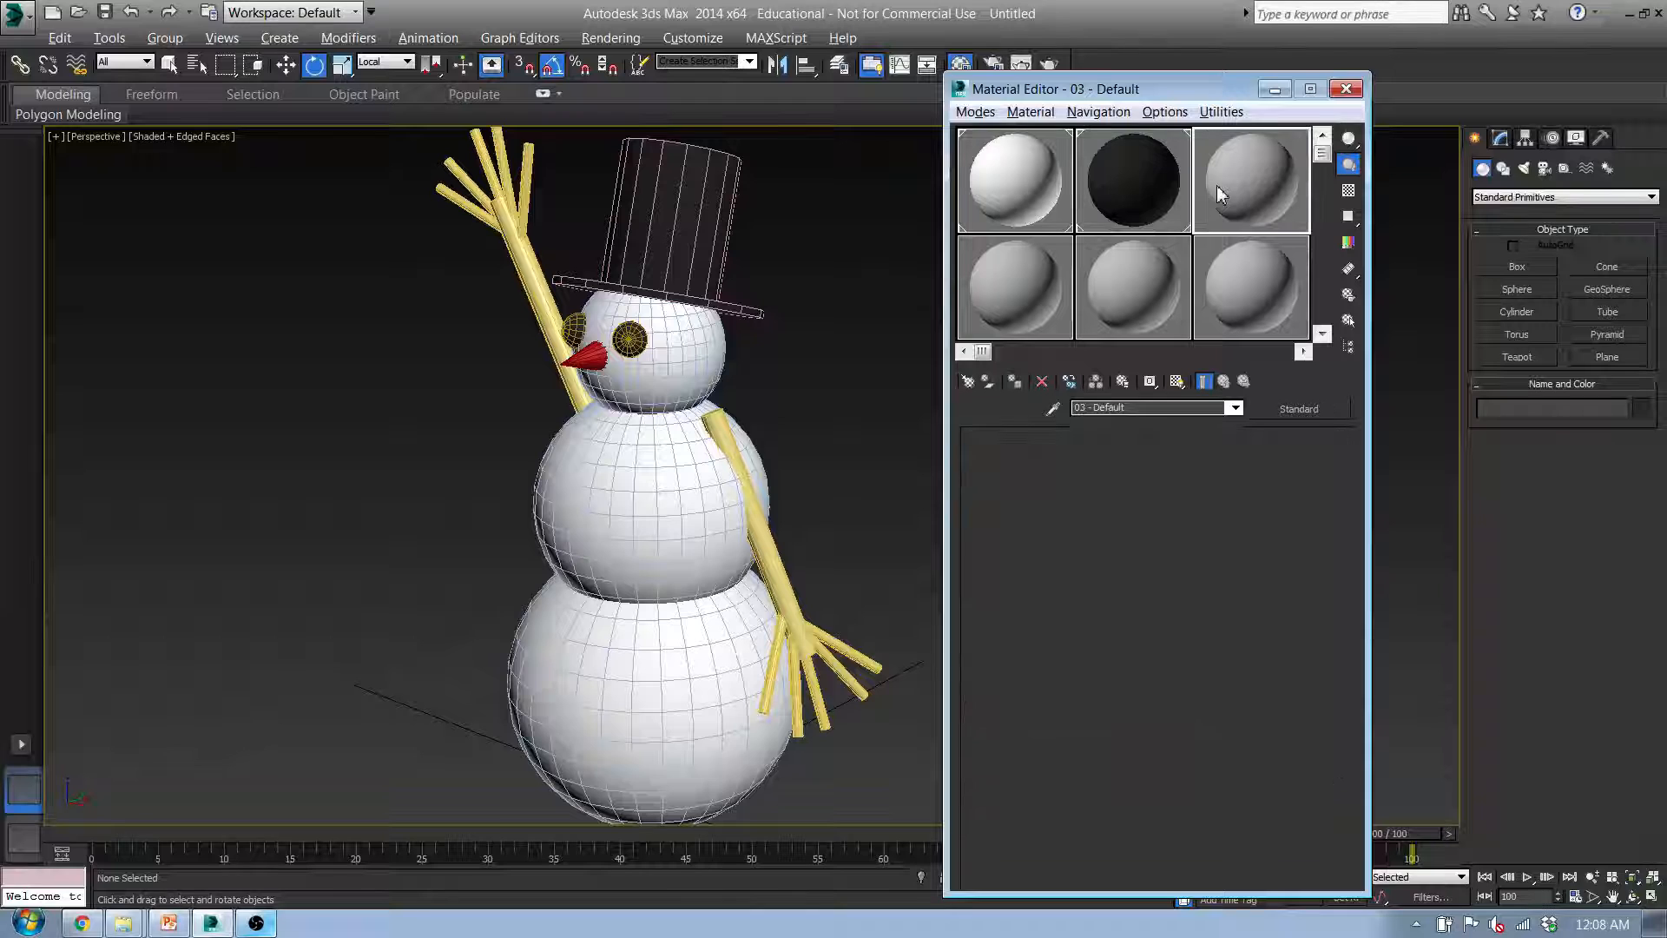
{"action": "double_click", "coordinate": [1243, 180]}
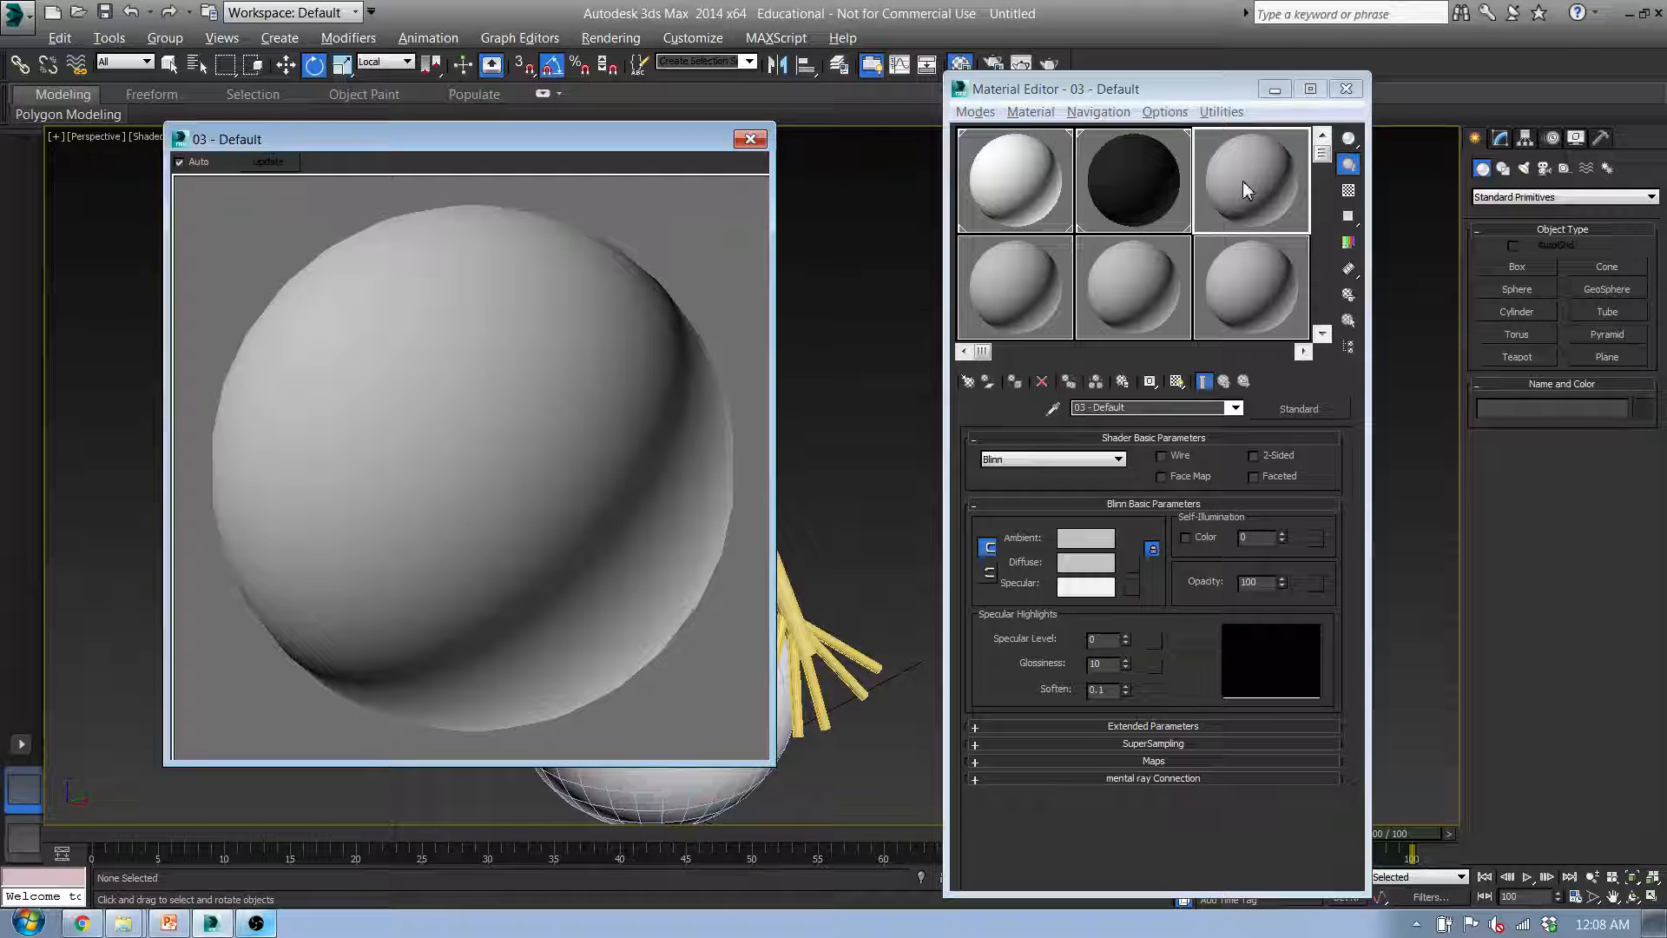
{"action": "left_click", "coordinate": [749, 140]}
{"action": "left_click", "coordinate": [1075, 567]}
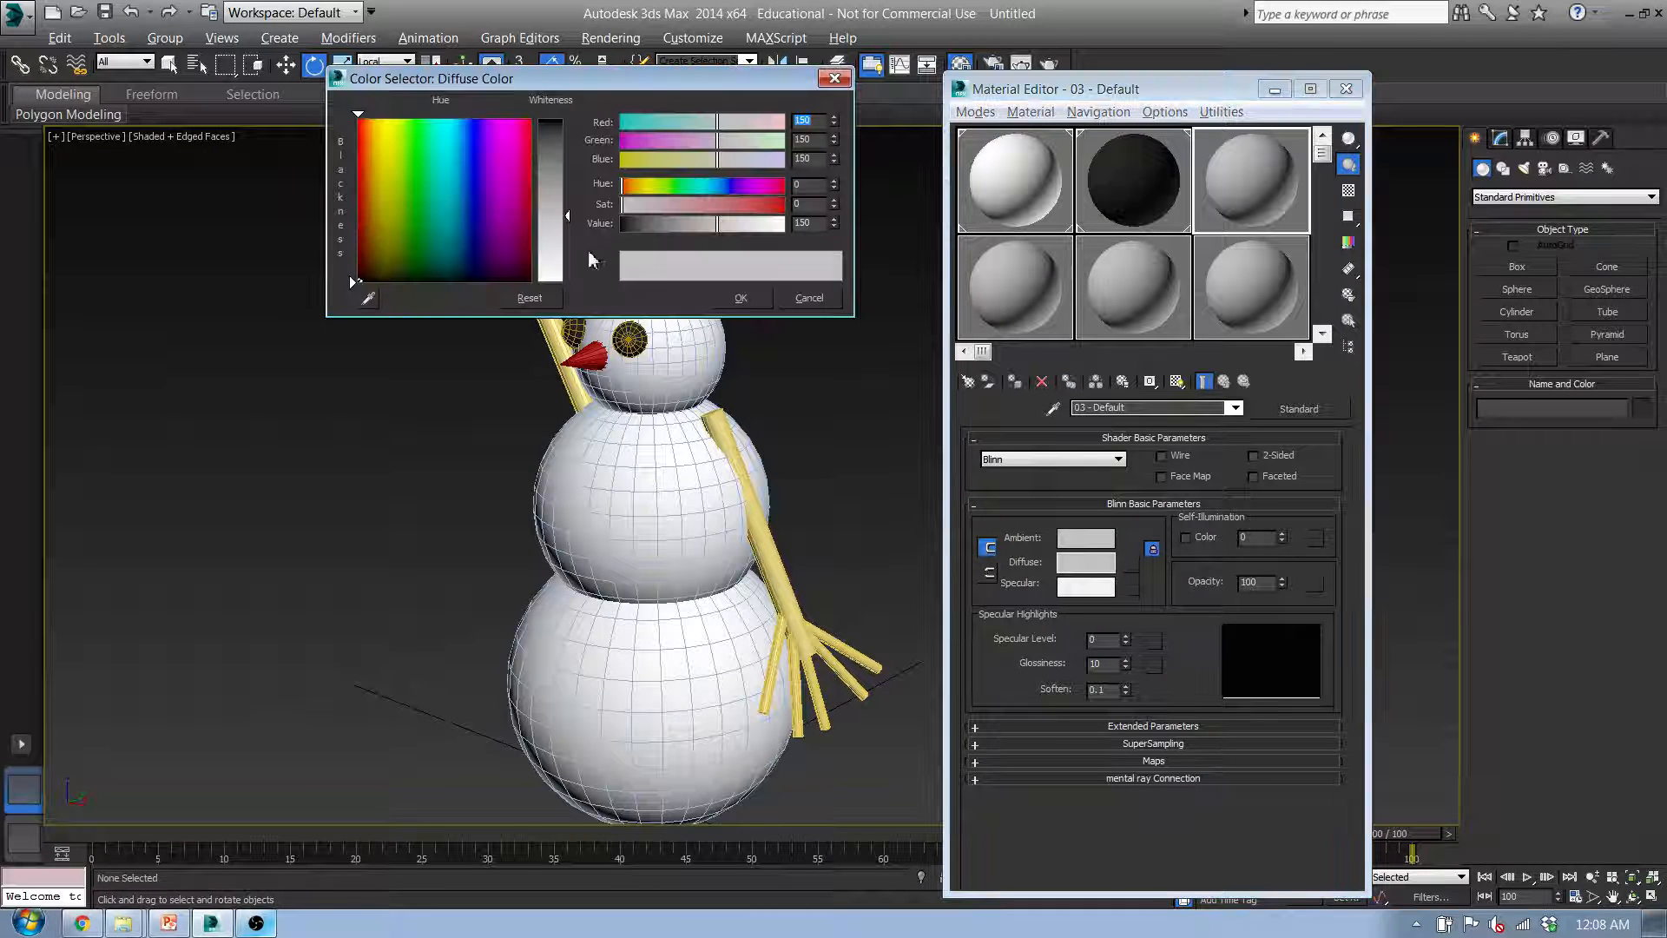
{"action": "left_click_drag", "start_coordinate": [442, 181], "coordinate": [367, 134]}
{"action": "left_click_drag", "start_coordinate": [549, 172], "coordinate": [548, 127]}
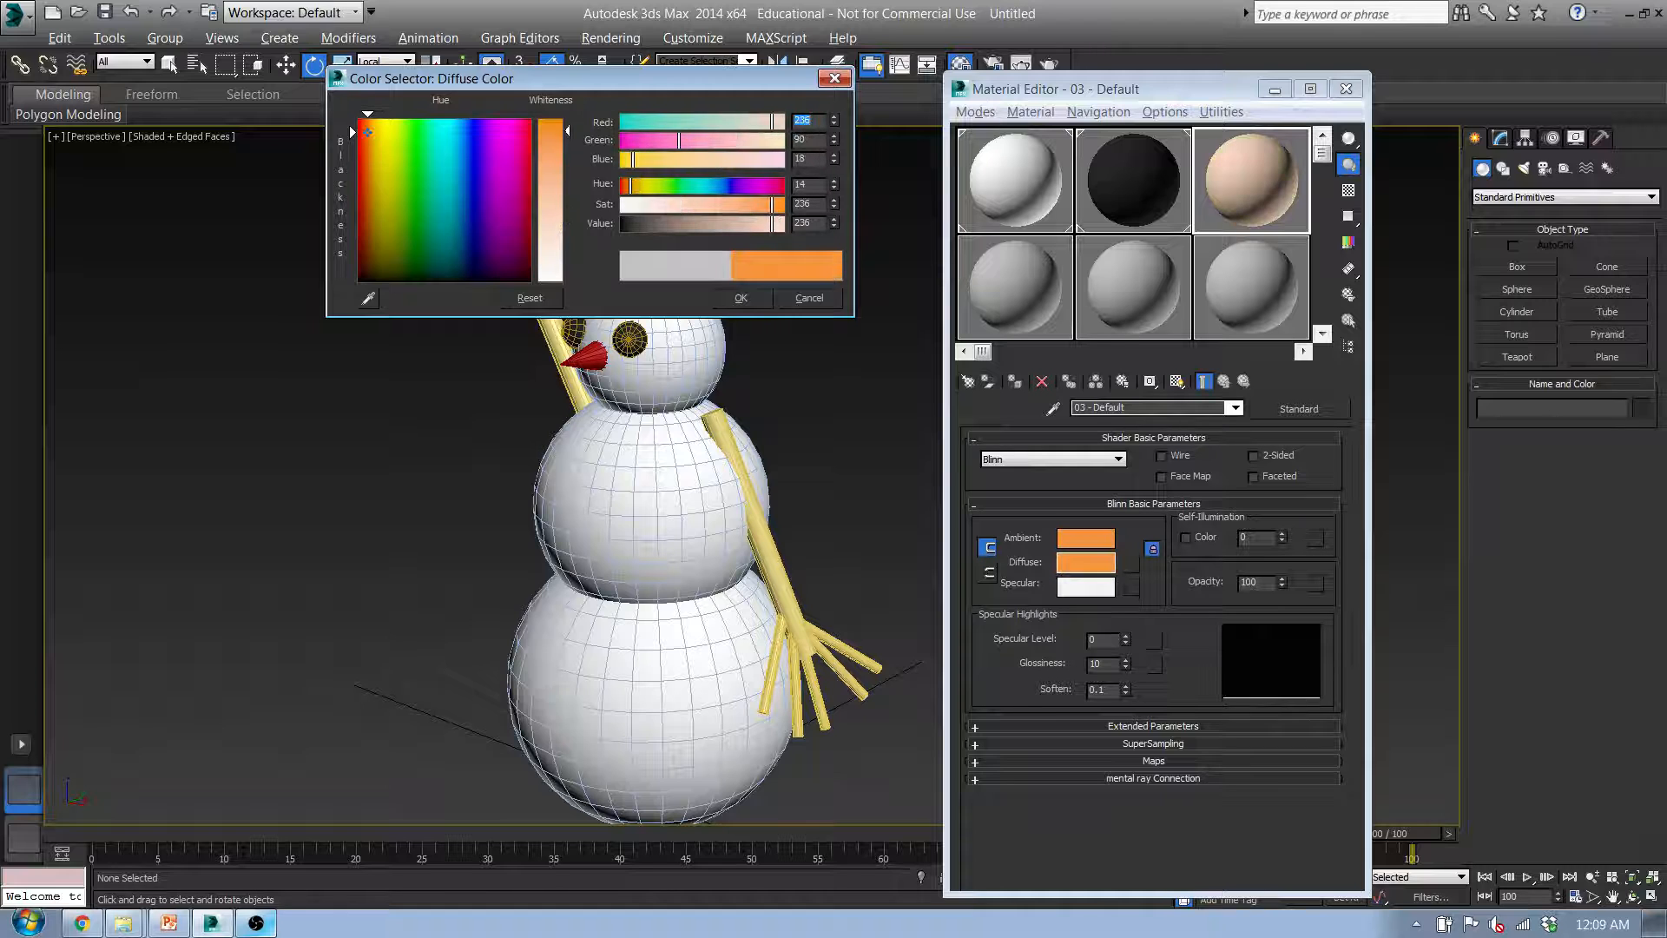
{"action": "left_click", "coordinate": [718, 229]}
{"action": "left_click_drag", "start_coordinate": [718, 229], "coordinate": [732, 222]}
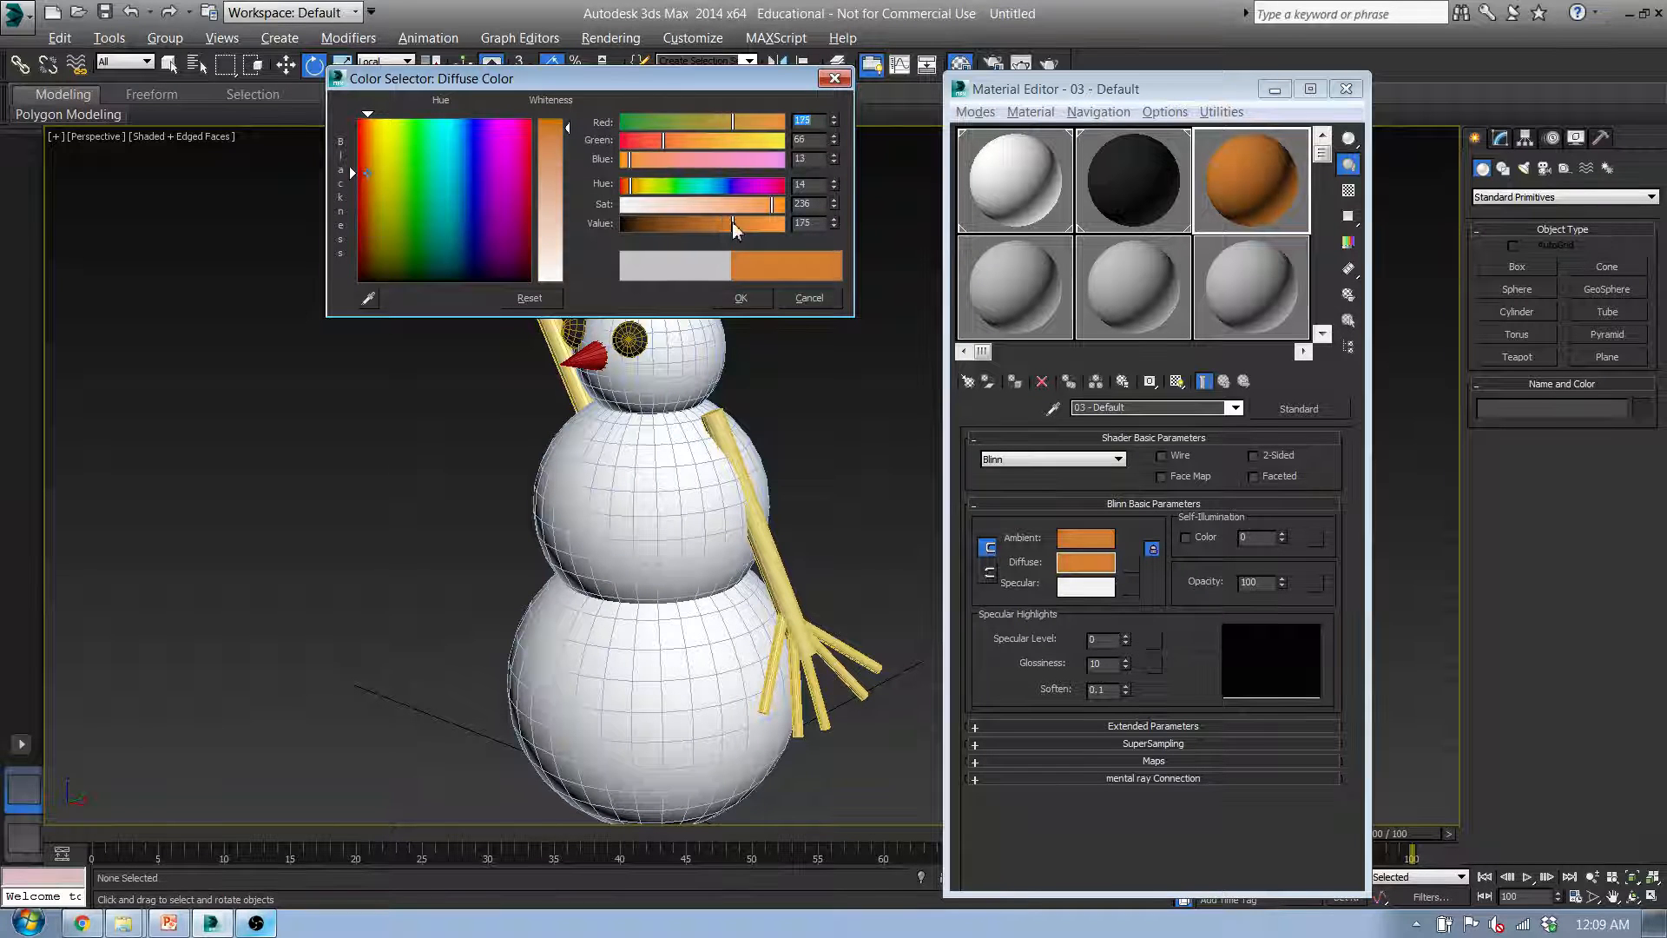
{"action": "left_click", "coordinate": [766, 298]}
{"action": "left_click_drag", "start_coordinate": [1233, 186], "coordinate": [585, 363]}
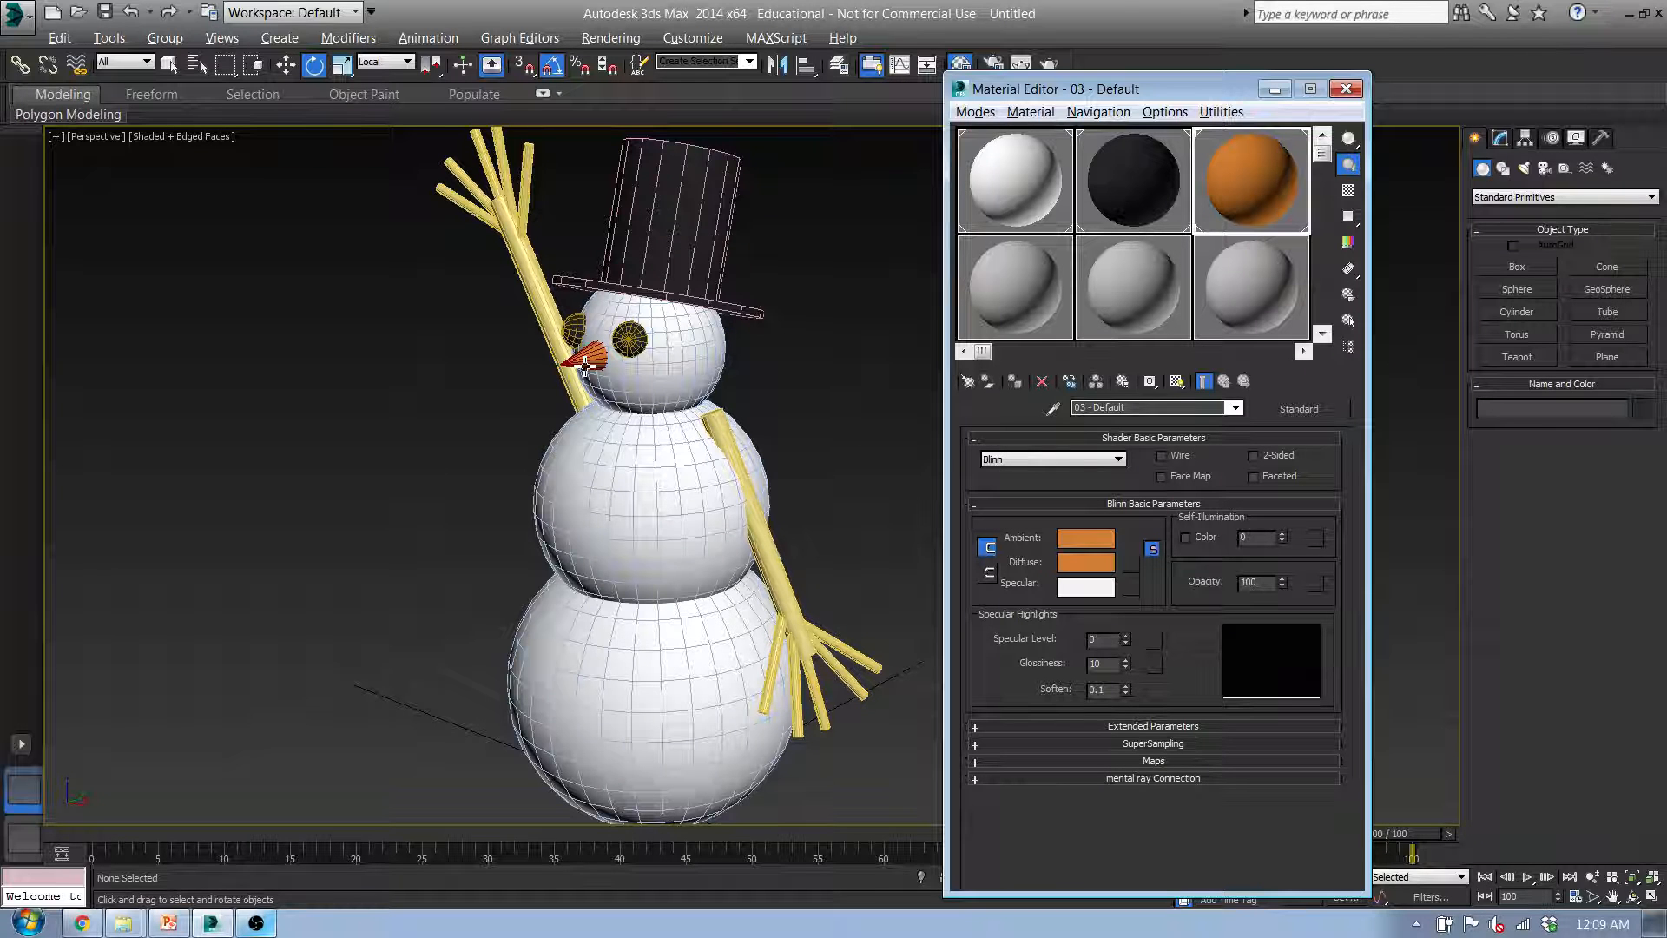
Set the fourth material's diffuse color to dark brown with hue 24, saturation 225 and value 46
{"action": "left_click", "coordinate": [1021, 301]}
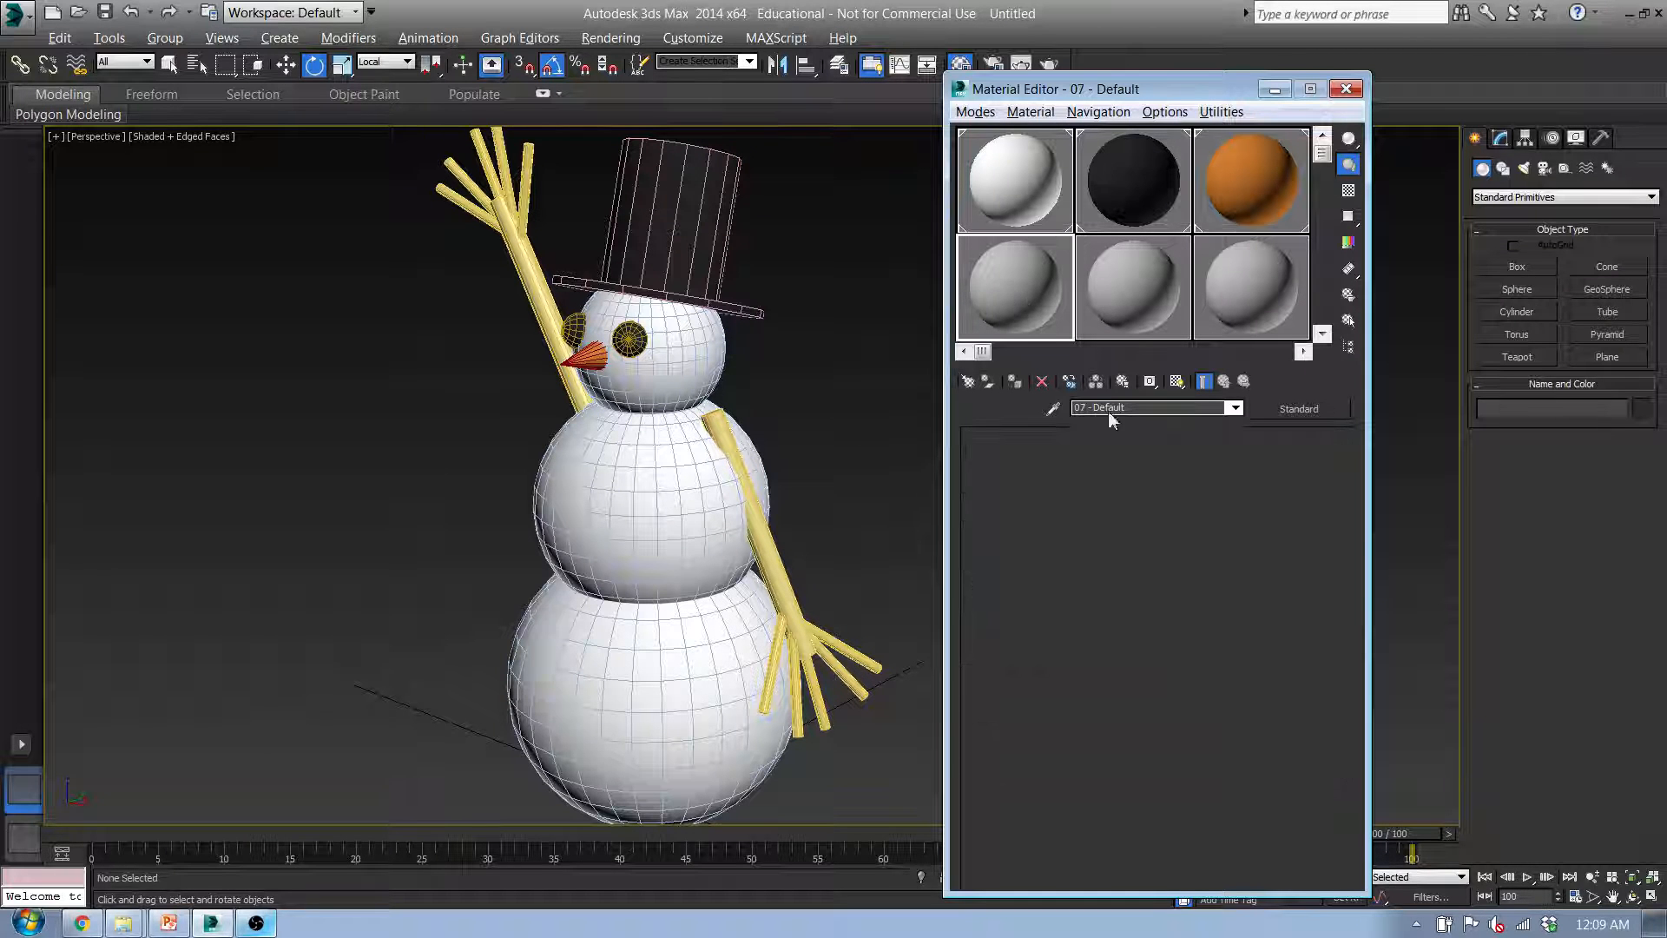
{"action": "left_click", "coordinate": [1087, 562]}
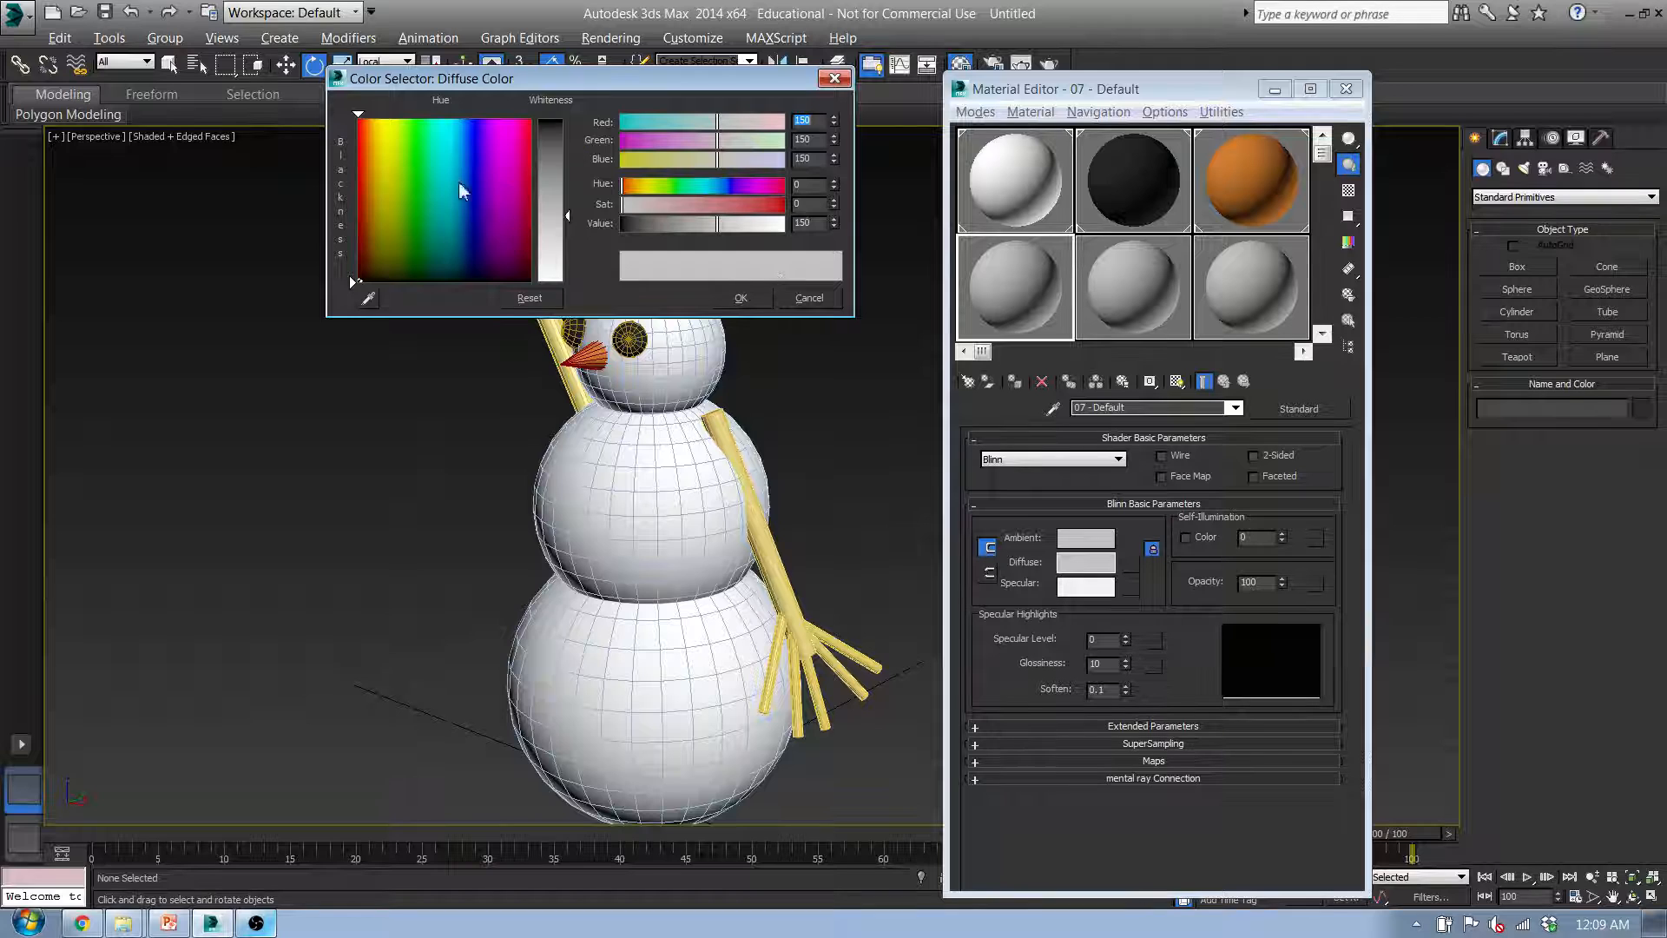
{"action": "left_click_drag", "start_coordinate": [458, 189], "coordinate": [375, 252]}
{"action": "left_click_drag", "start_coordinate": [567, 215], "coordinate": [563, 134]}
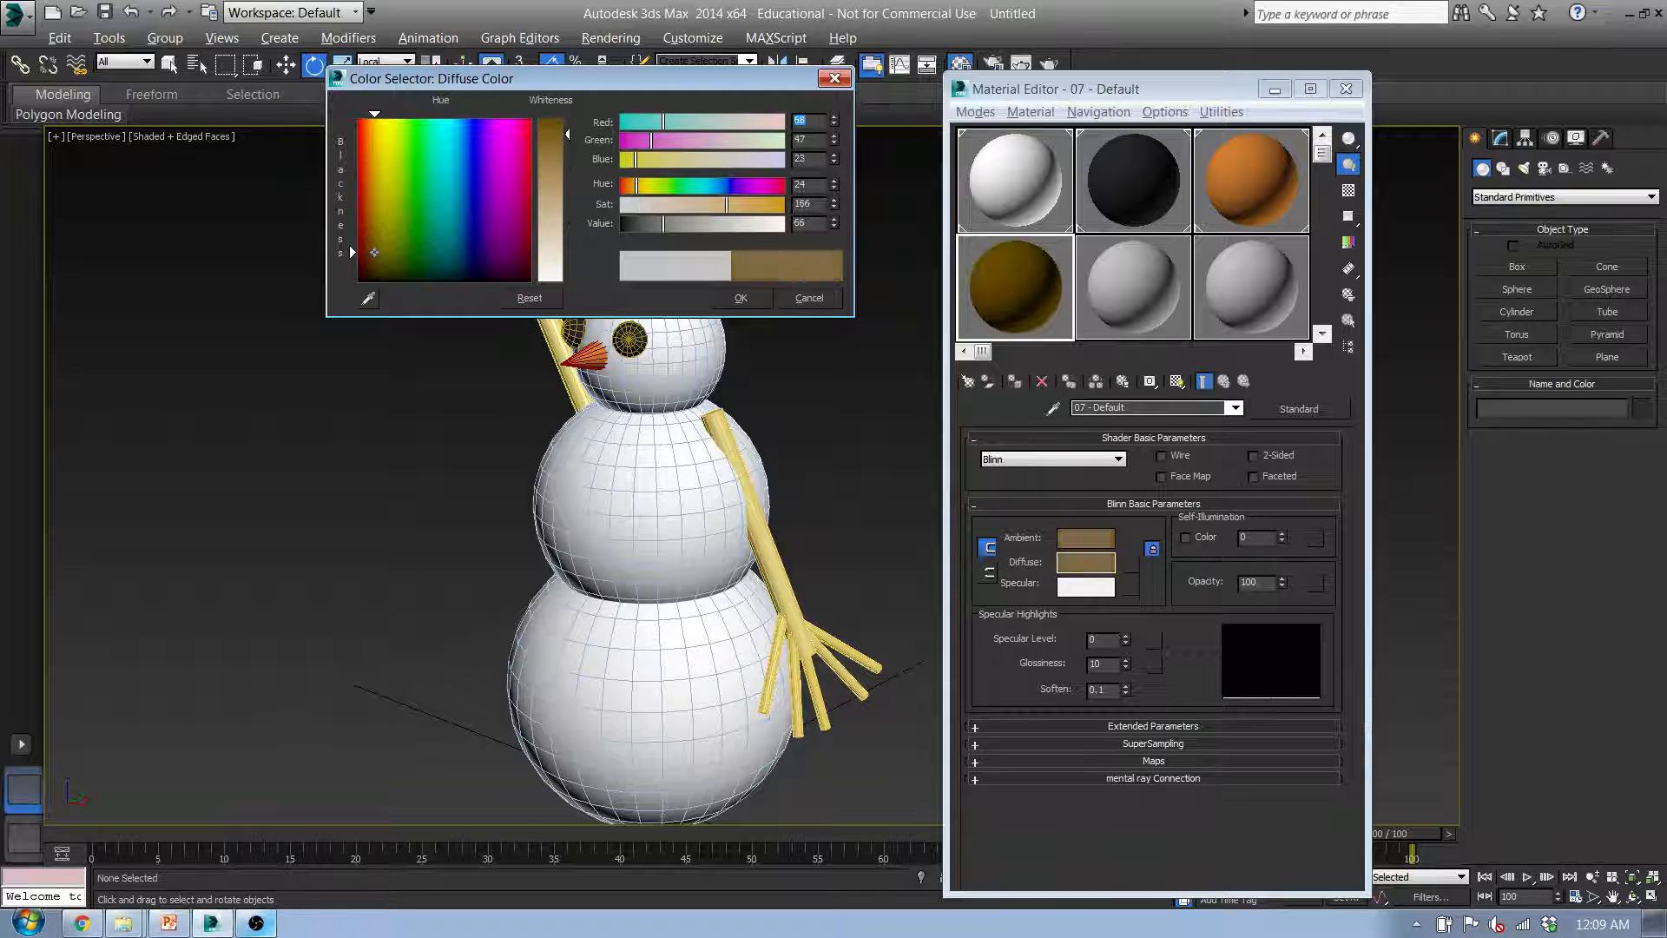
{"action": "left_click_drag", "start_coordinate": [732, 206], "coordinate": [765, 205]}
{"action": "left_click_drag", "start_coordinate": [664, 224], "coordinate": [649, 222]}
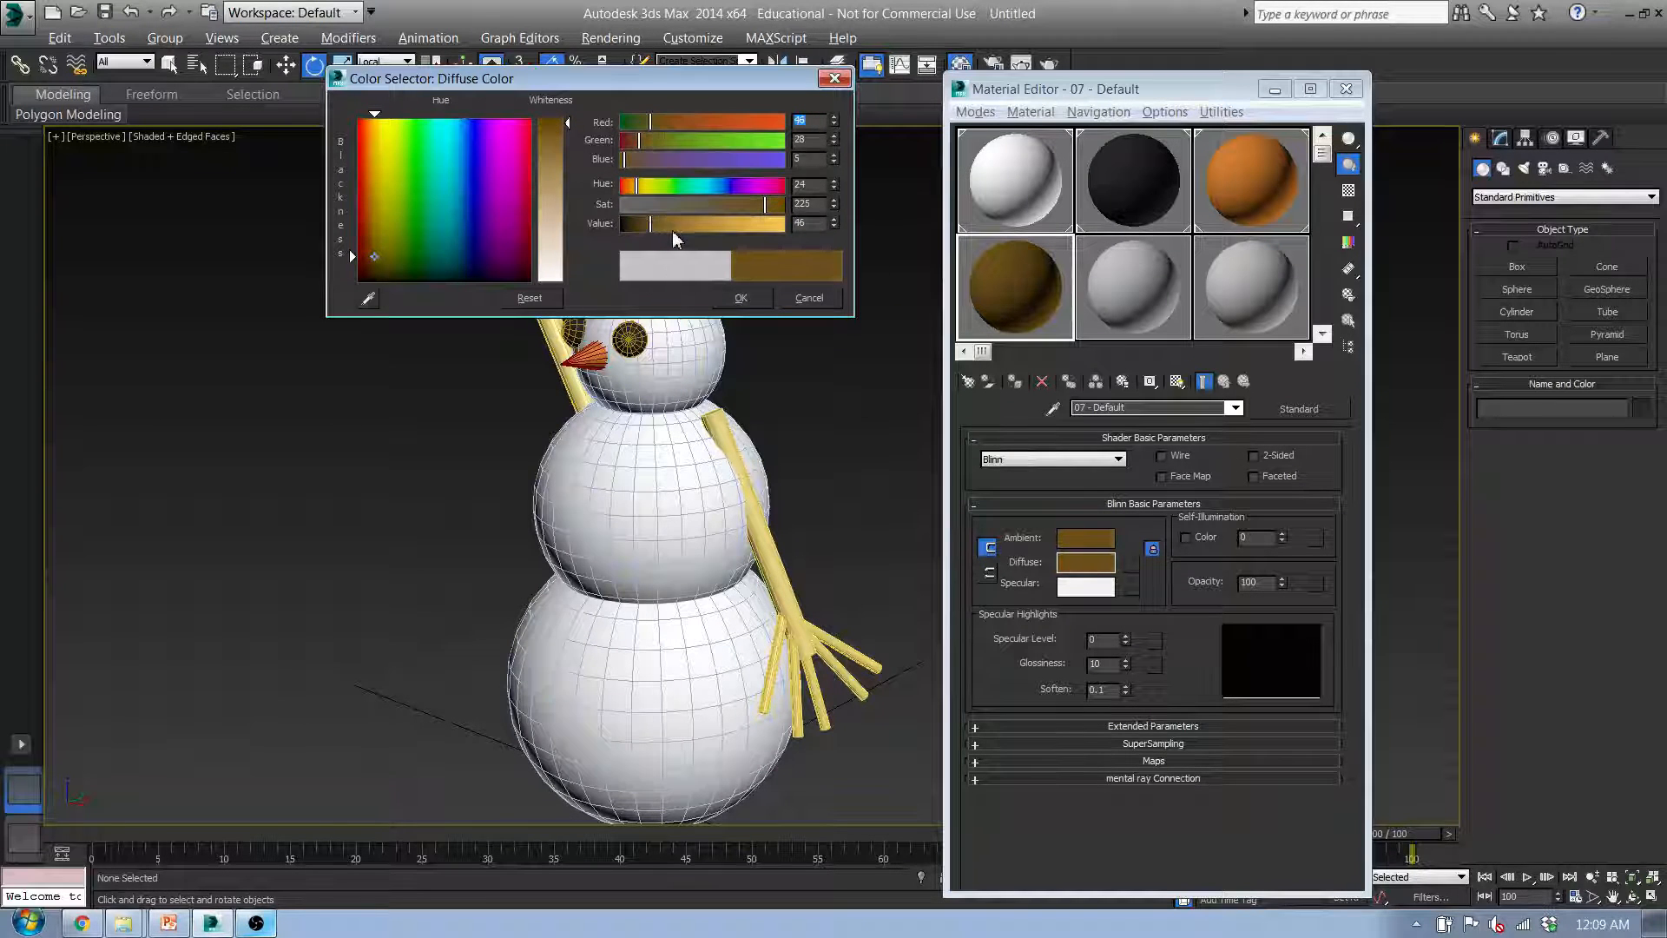
{"action": "left_click", "coordinate": [736, 298]}
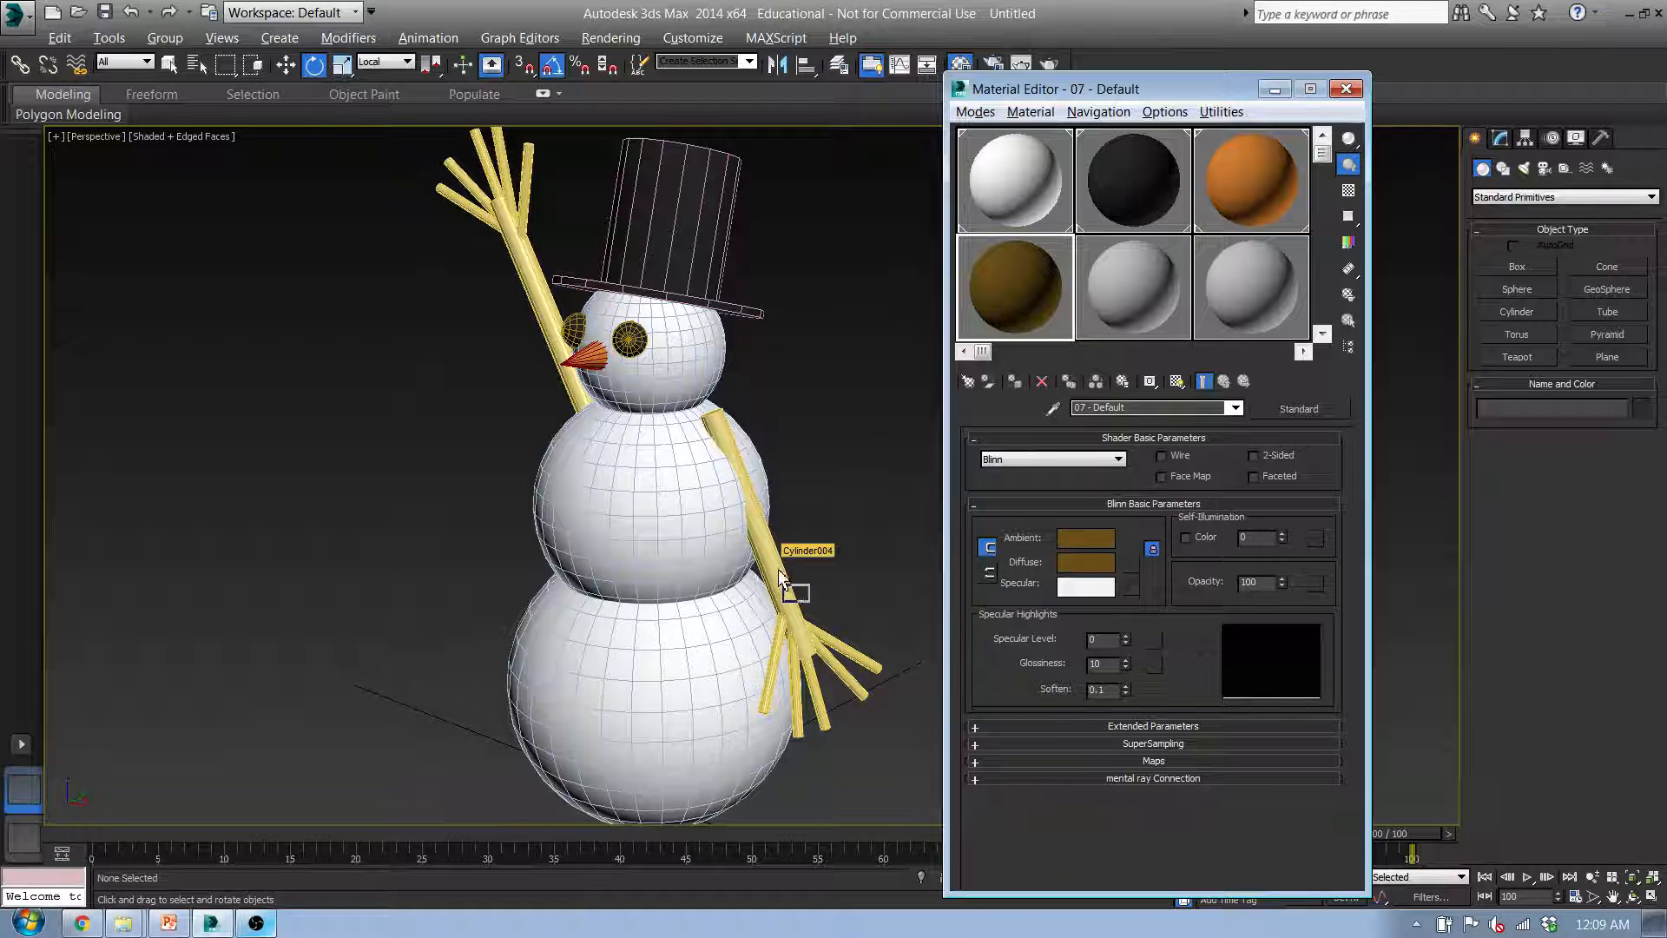
Apply the brown material to the lowered arm's cylinder and each of its five fingers
{"action": "left_click_drag", "start_coordinate": [780, 578], "coordinate": [780, 579]}
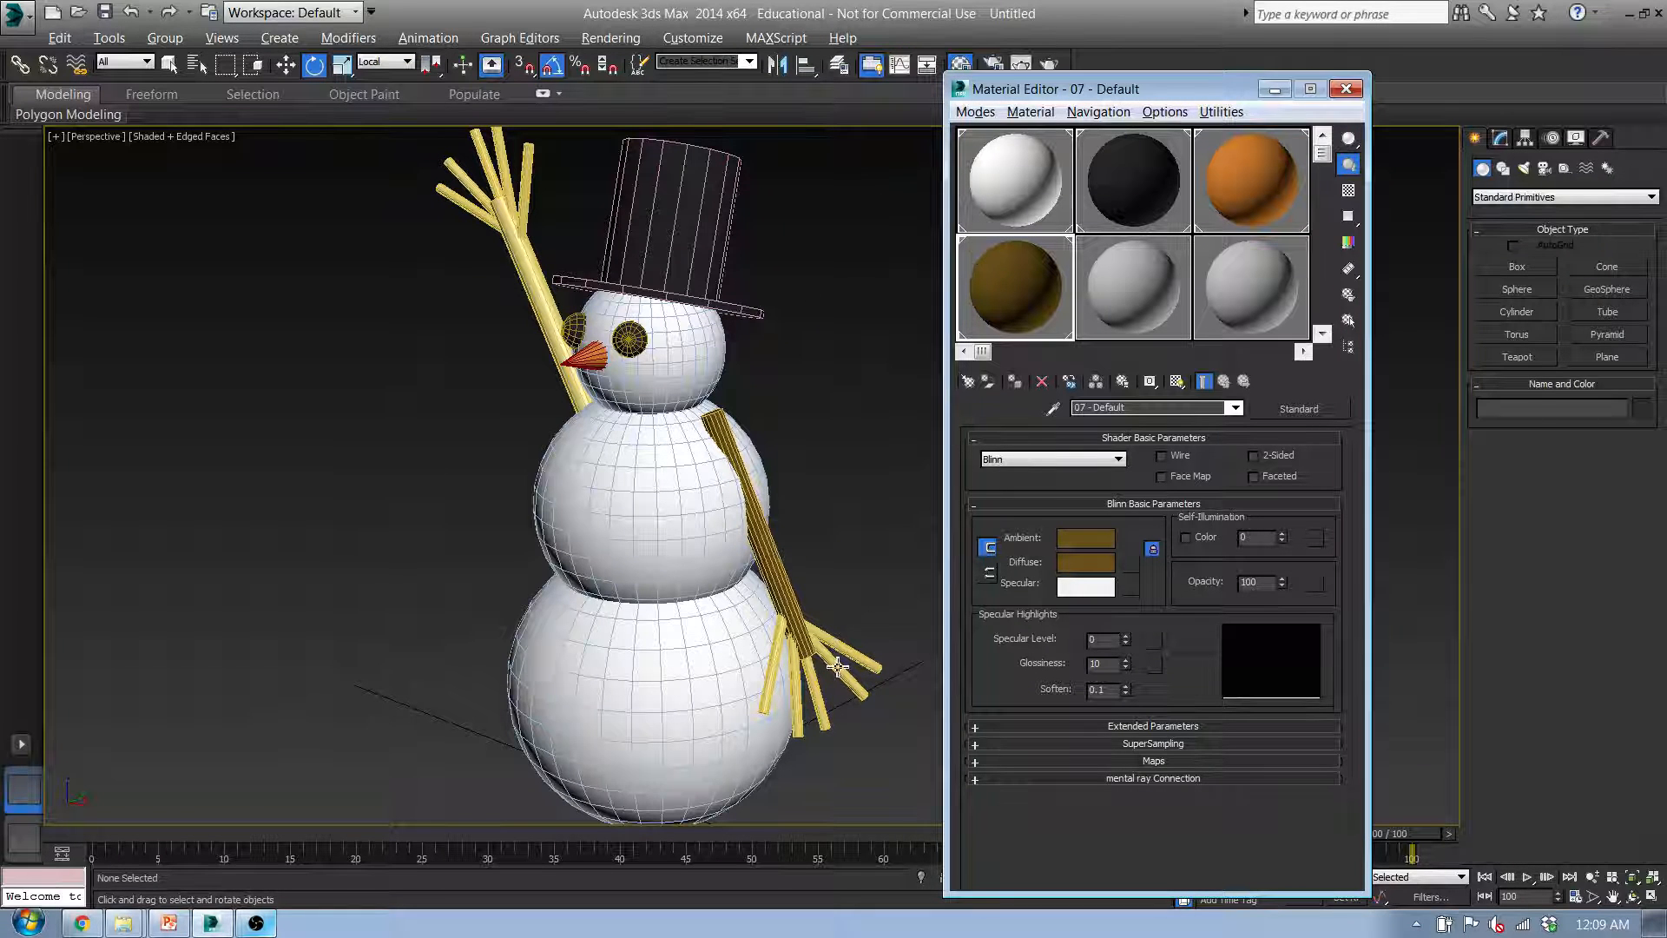
{"action": "scroll", "coordinate": [829, 668], "scroll_direction": "up", "scroll_amount": 5}
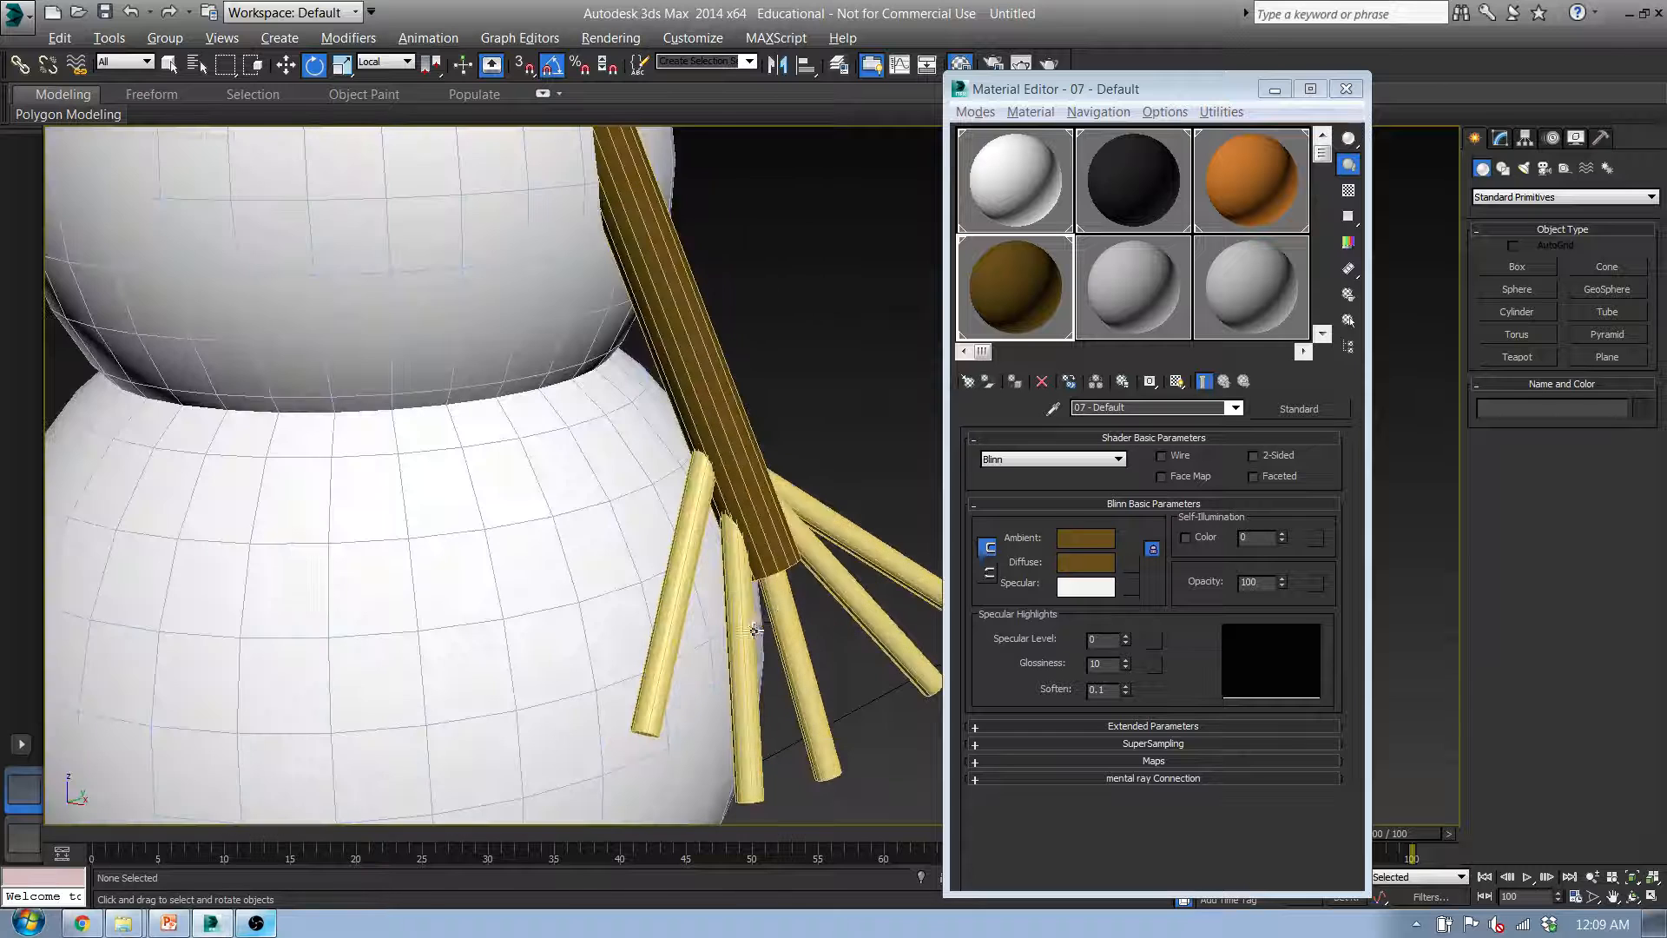
{"action": "left_click_drag", "start_coordinate": [996, 307], "coordinate": [870, 552]}
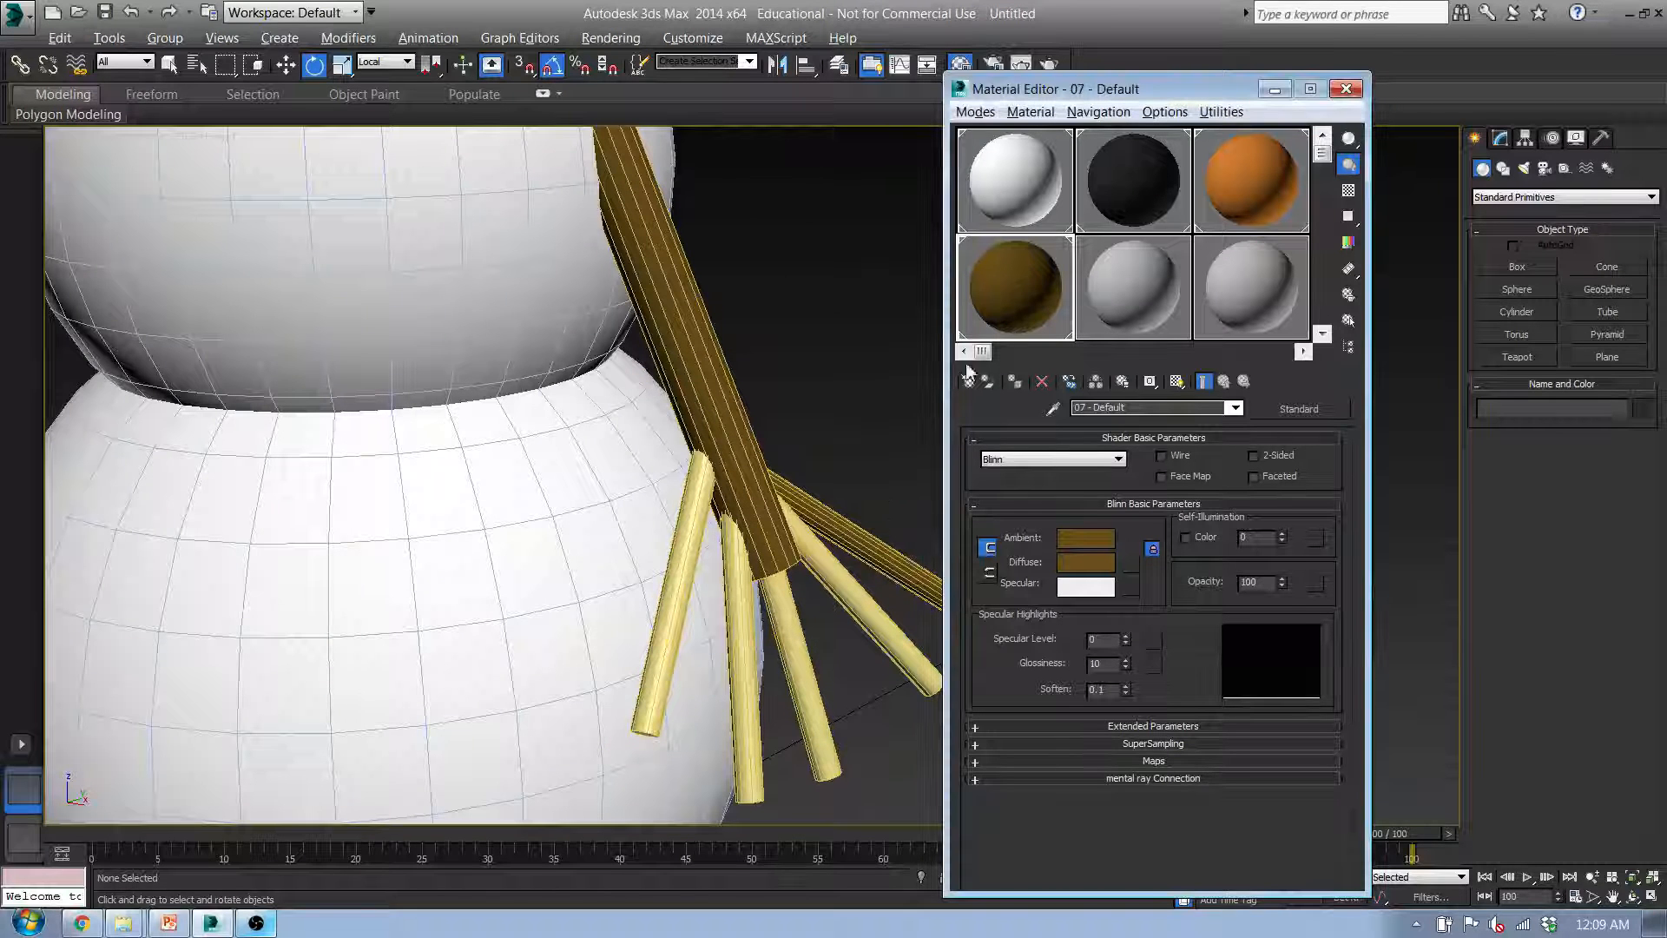
{"action": "left_click_drag", "start_coordinate": [994, 278], "coordinate": [855, 589]}
{"action": "left_click_drag", "start_coordinate": [1042, 318], "coordinate": [804, 662]}
{"action": "left_click_drag", "start_coordinate": [986, 328], "coordinate": [684, 561]}
{"action": "middle_click_drag", "start_coordinate": [526, 391], "coordinate": [521, 440]}
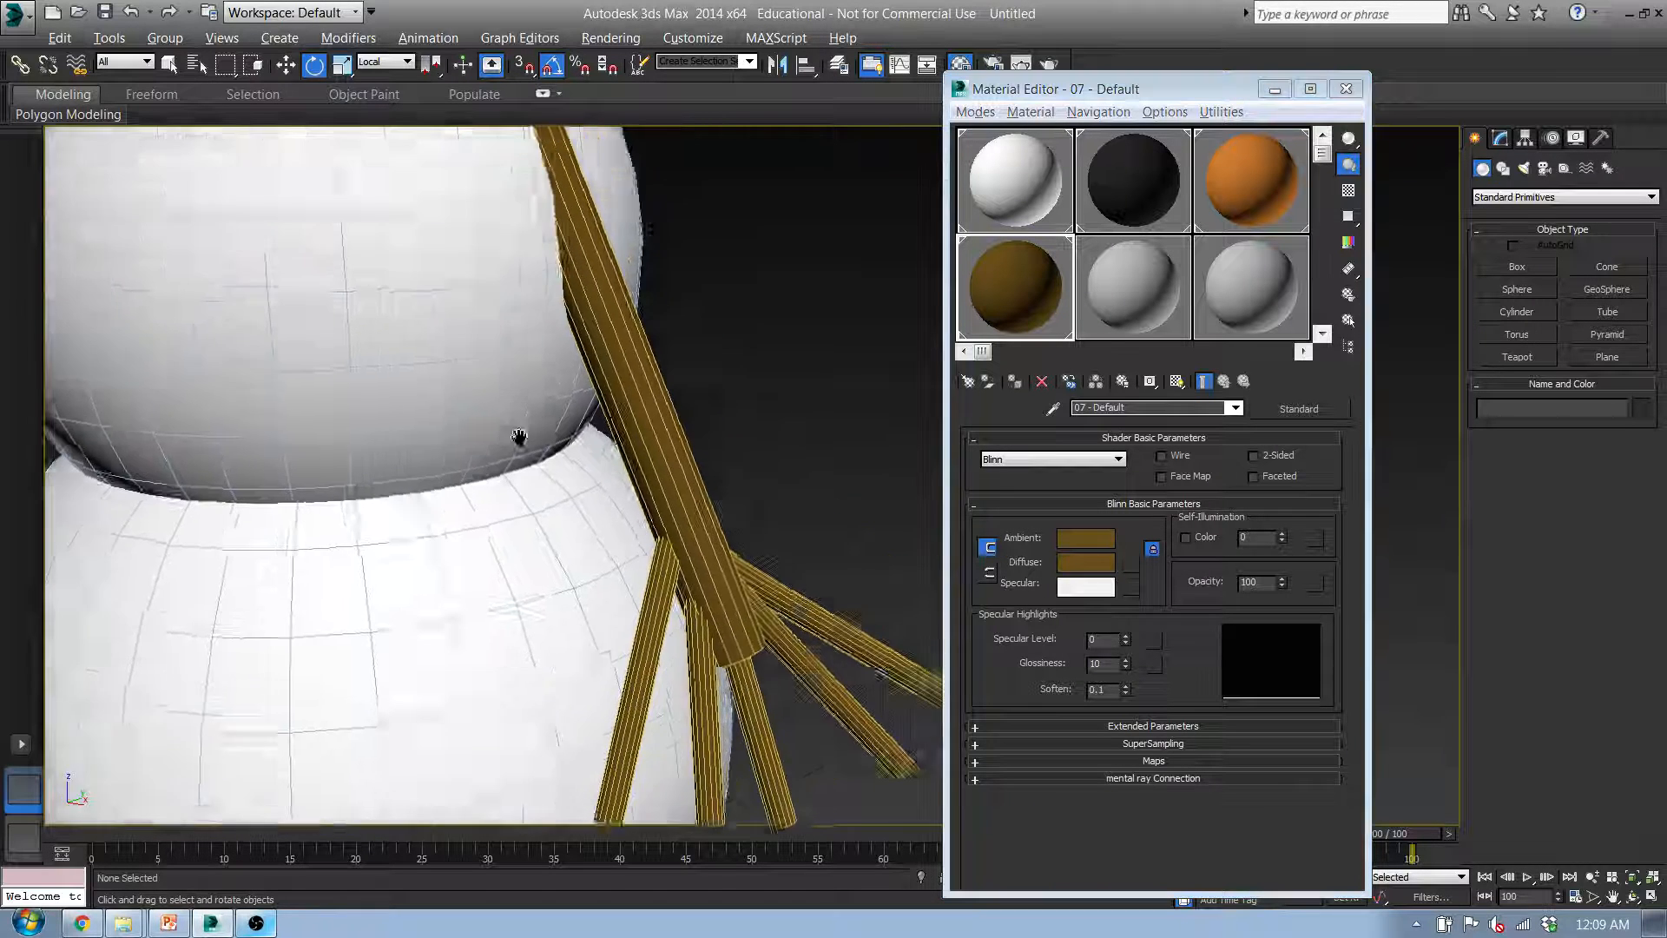
Apply the brown material to the raised arm's cylinder and all five of its fingers
{"action": "scroll", "coordinate": [521, 469], "scroll_direction": "down", "scroll_amount": 5}
{"action": "middle_click_drag", "start_coordinate": [363, 361], "coordinate": [434, 382], "text": "alt"}
{"action": "middle_click_drag", "start_coordinate": [382, 391], "coordinate": [583, 482]}
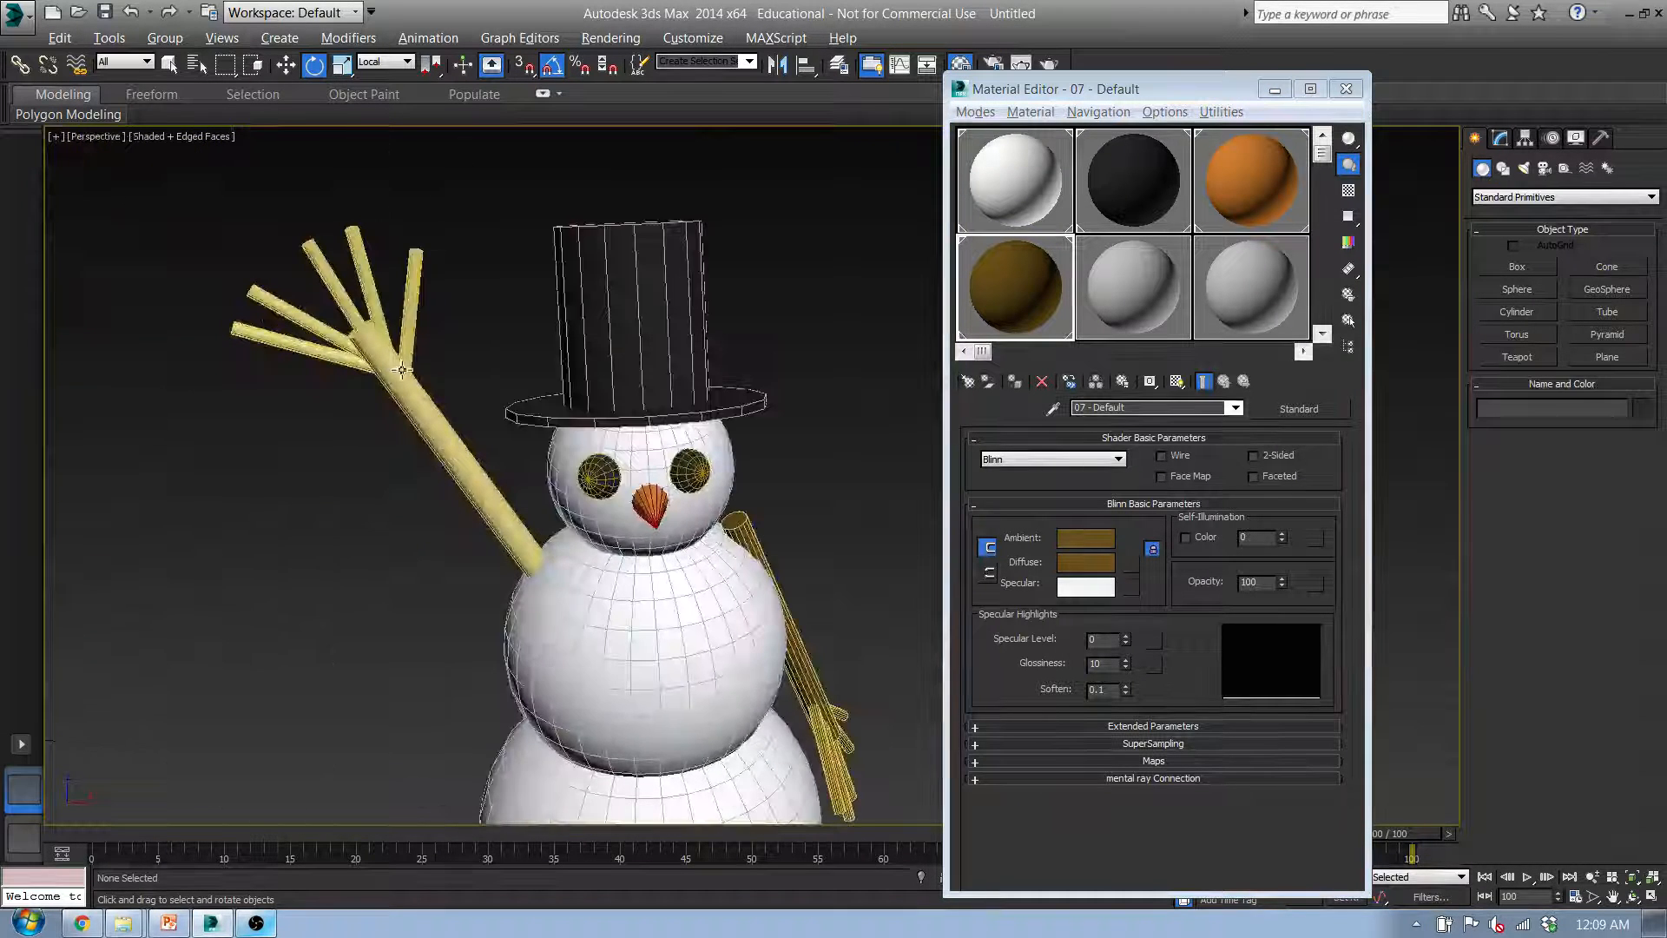
{"action": "left_click", "coordinate": [408, 405]}
{"action": "left_click", "coordinate": [419, 302], "text": "ctrl"}
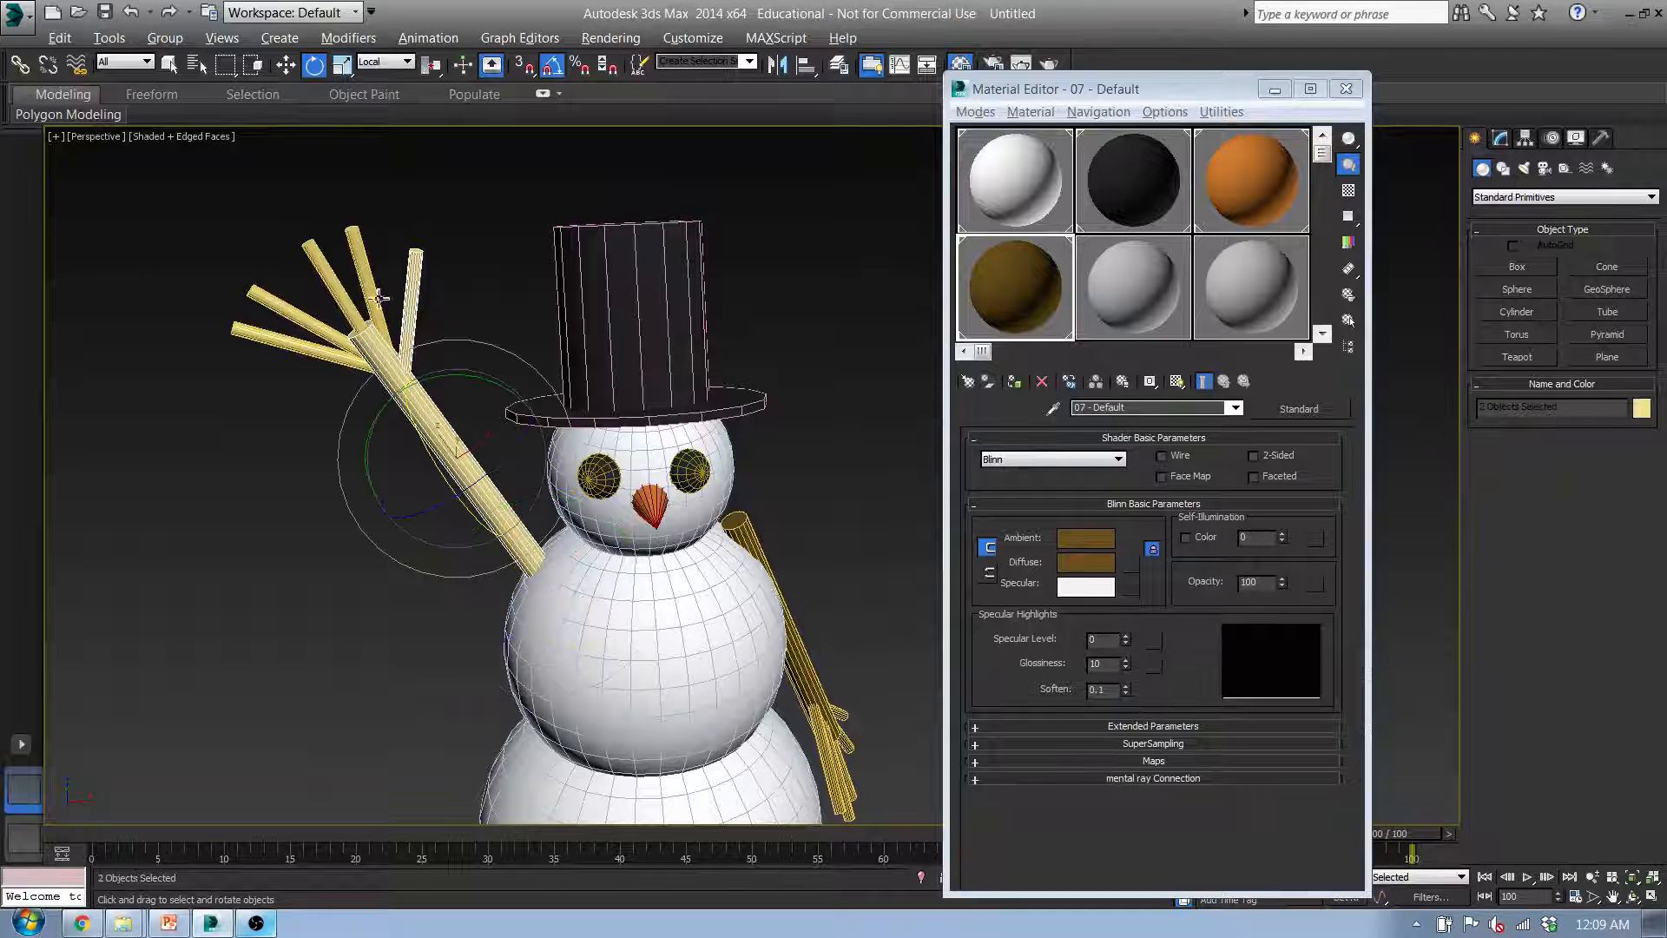
{"action": "left_click", "coordinate": [369, 295], "text": "ctrl"}
{"action": "left_click", "coordinate": [340, 306], "text": "ctrl"}
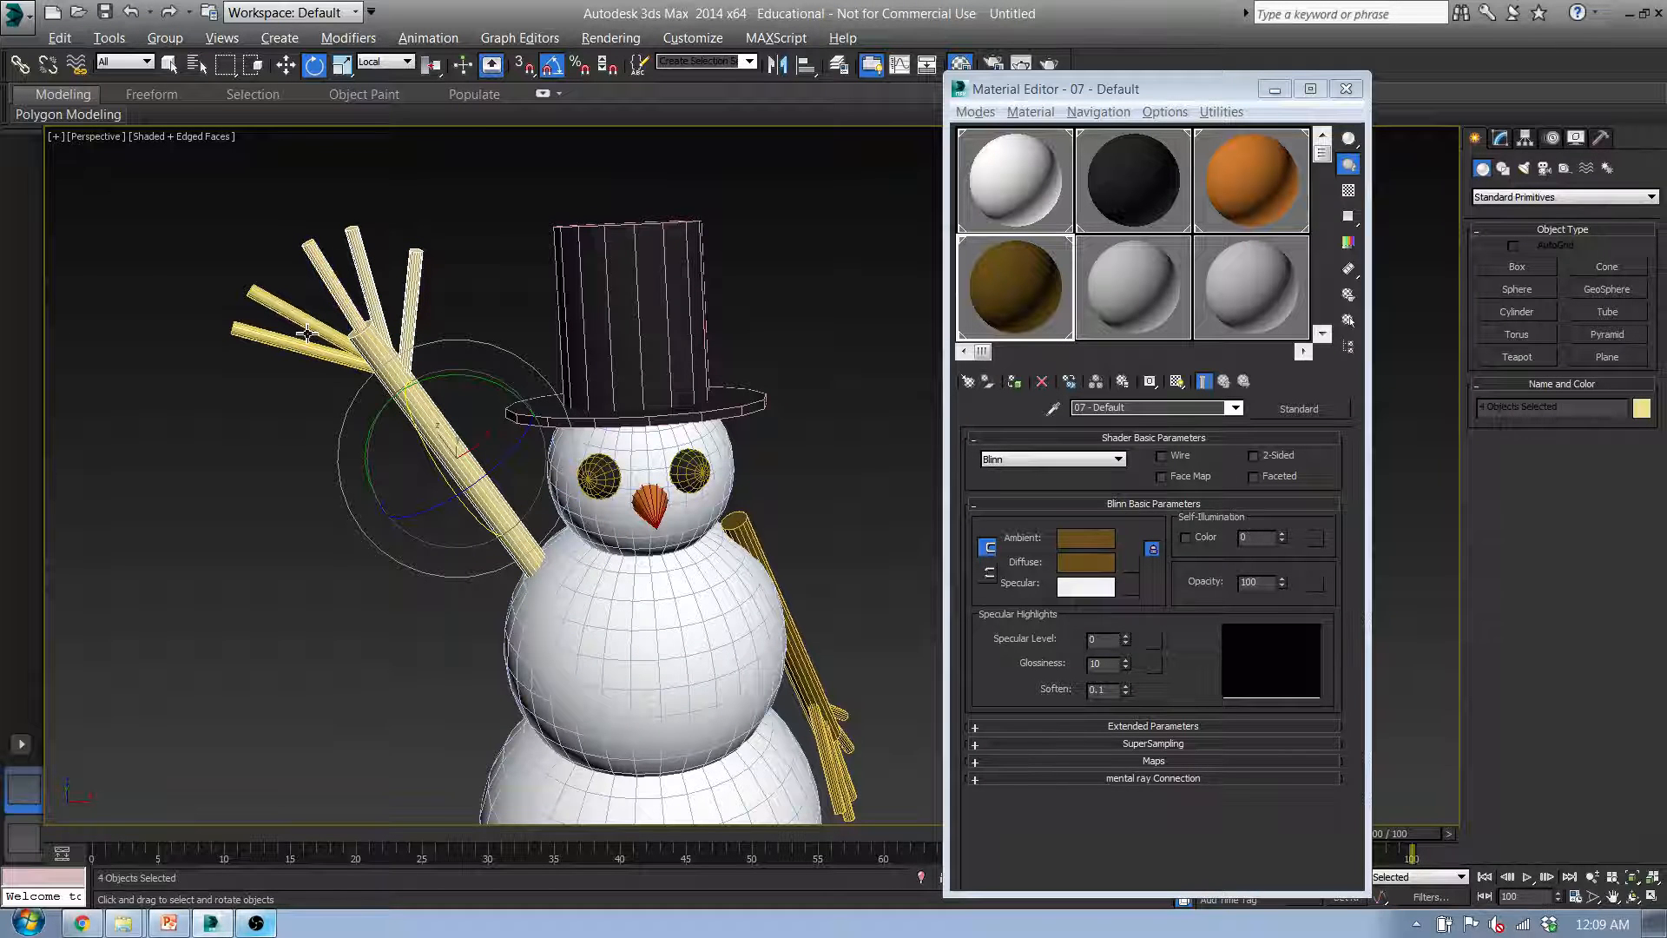
{"action": "left_click", "coordinate": [308, 324], "text": "ctrl"}
{"action": "left_click", "coordinate": [300, 350], "text": "ctrl"}
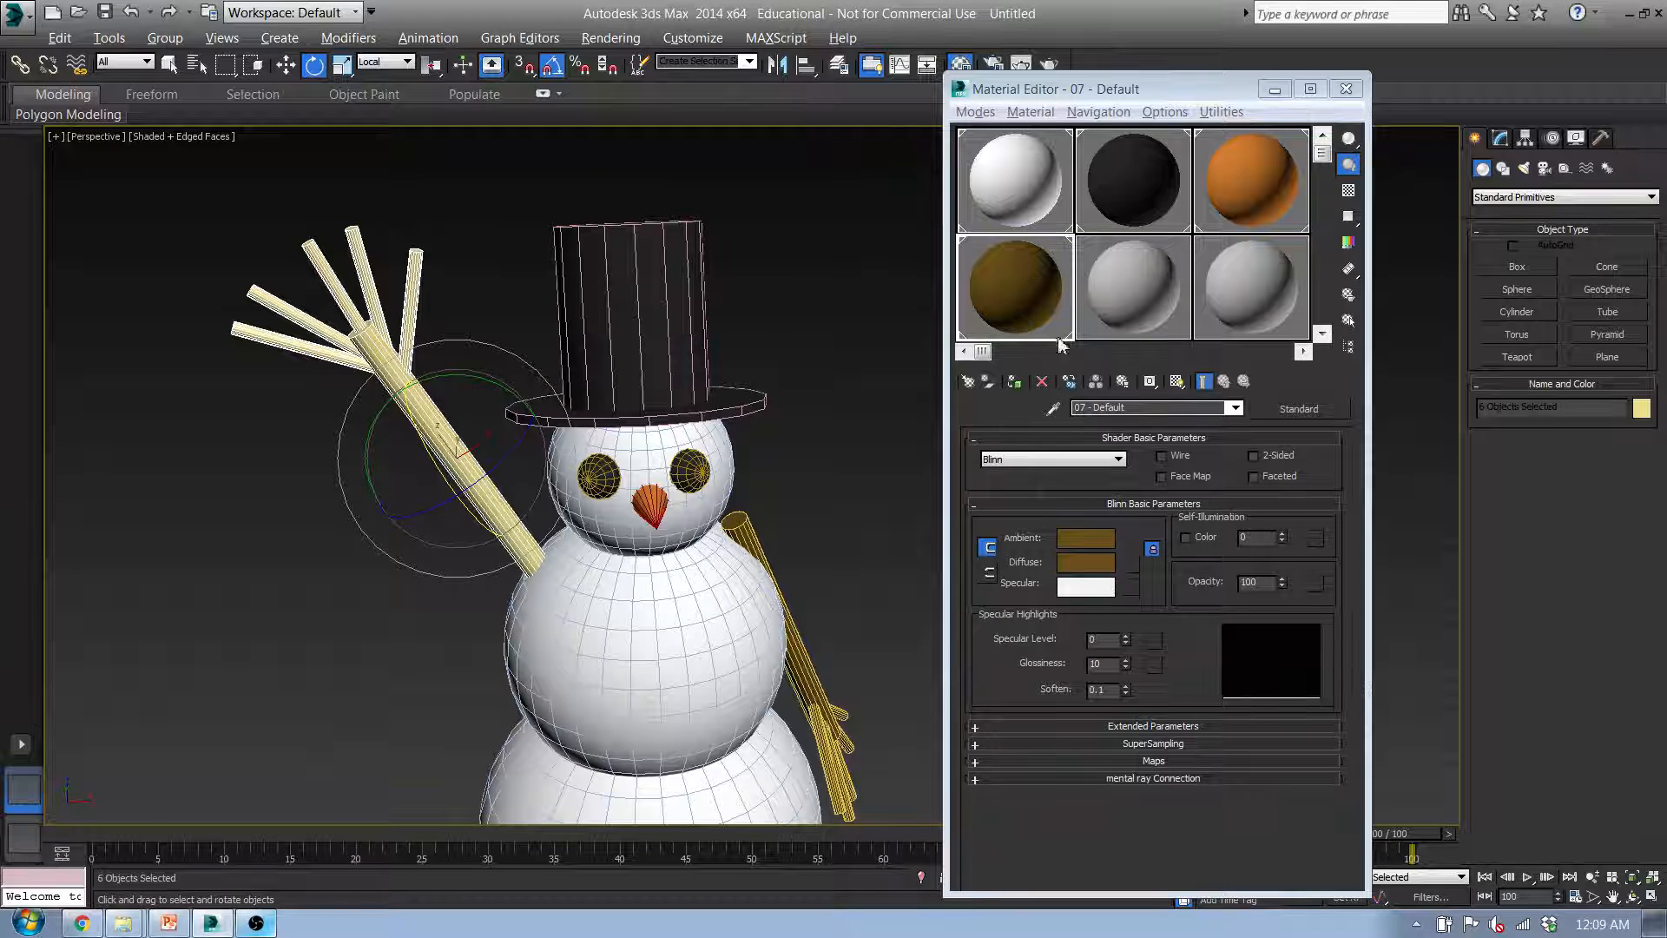
{"action": "left_click", "coordinate": [1017, 388]}
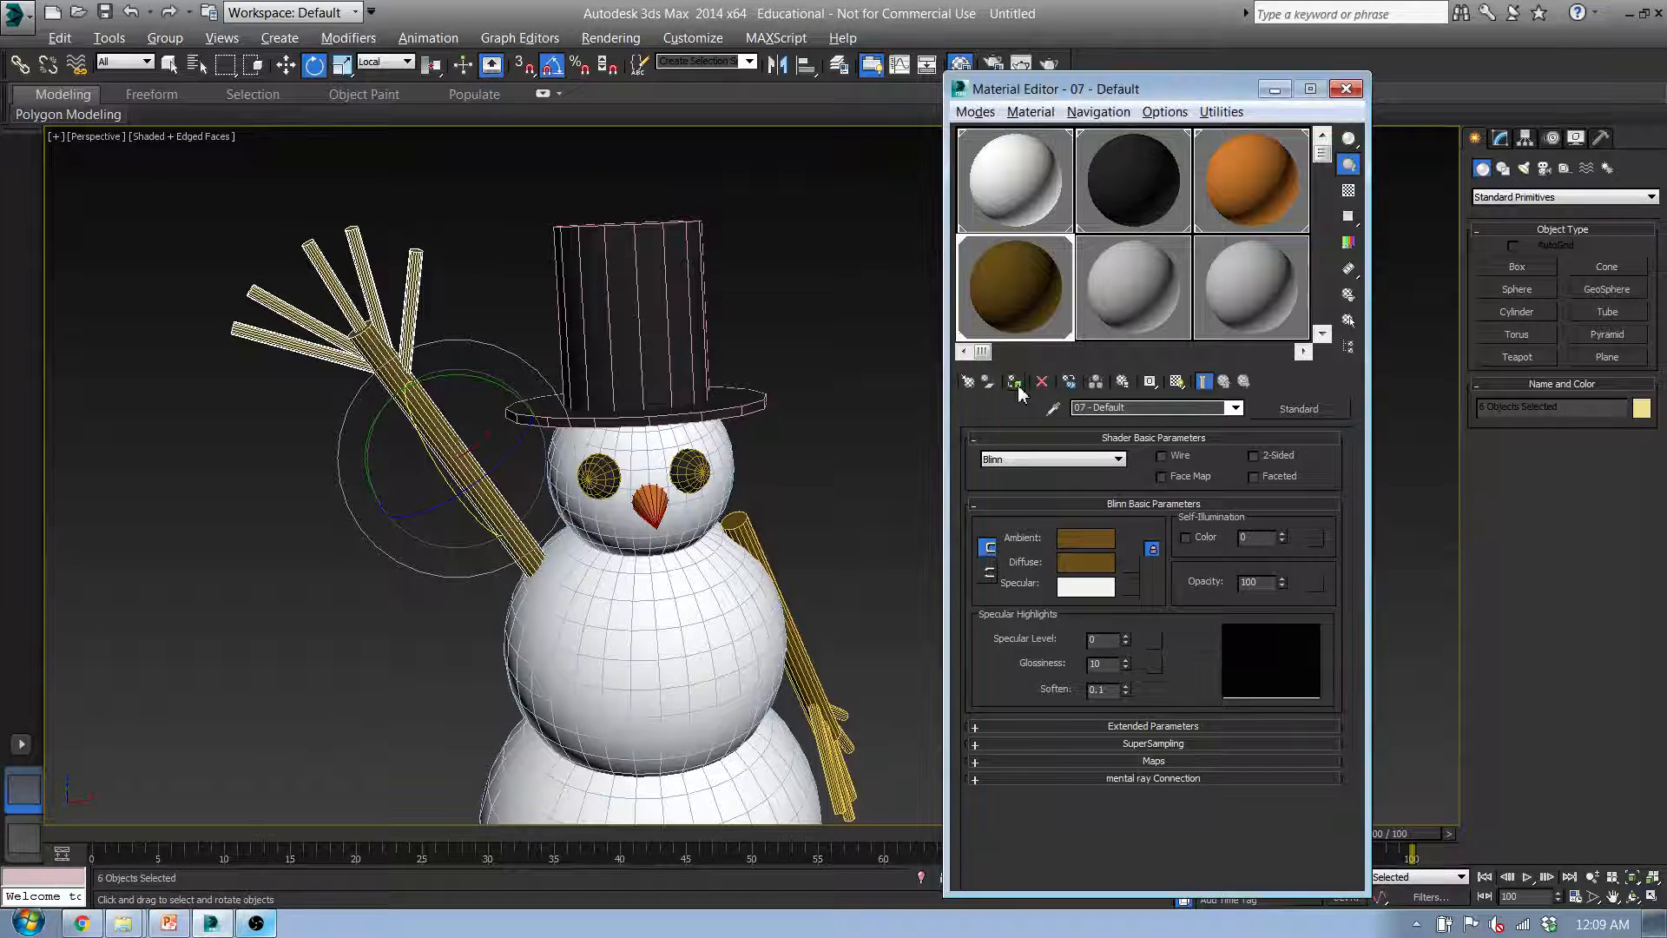
Close the Material Editor and show the safe frame in the Perspective view
{"action": "middle_click_drag", "start_coordinate": [557, 458], "coordinate": [824, 353]}
{"action": "scroll", "coordinate": [445, 354], "scroll_direction": "down", "scroll_amount": 3}
{"action": "left_click", "coordinate": [1346, 90]}
{"action": "middle_click_drag", "start_coordinate": [732, 383], "coordinate": [890, 461], "text": "alt"}
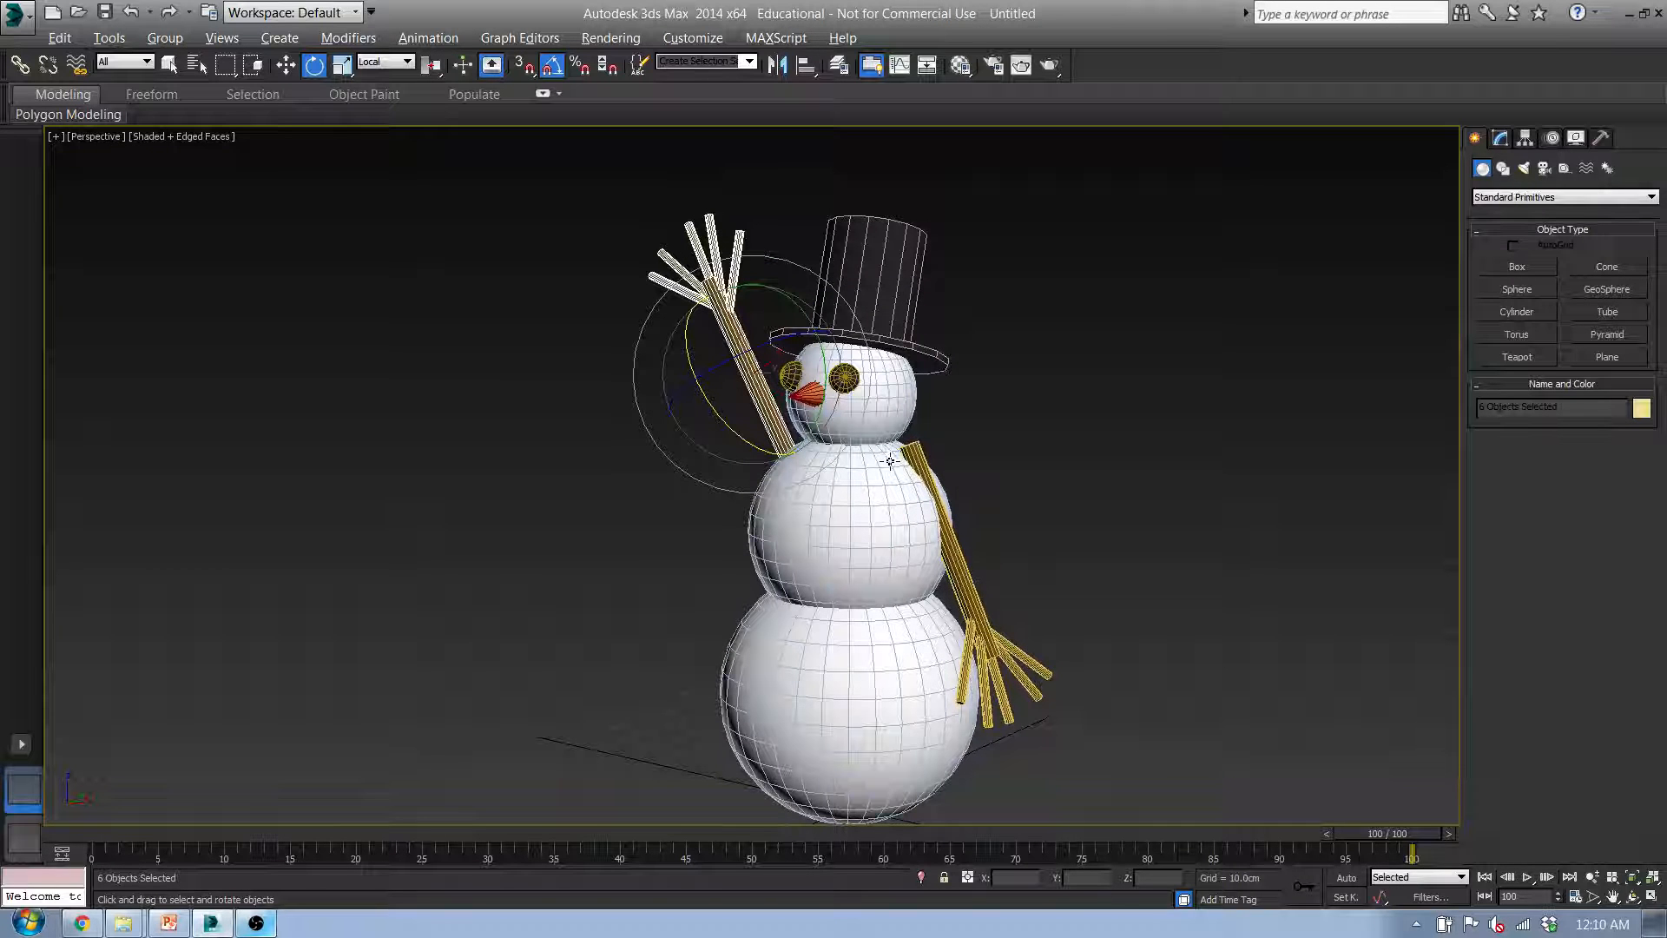
{"action": "key", "text": "shift+f"}
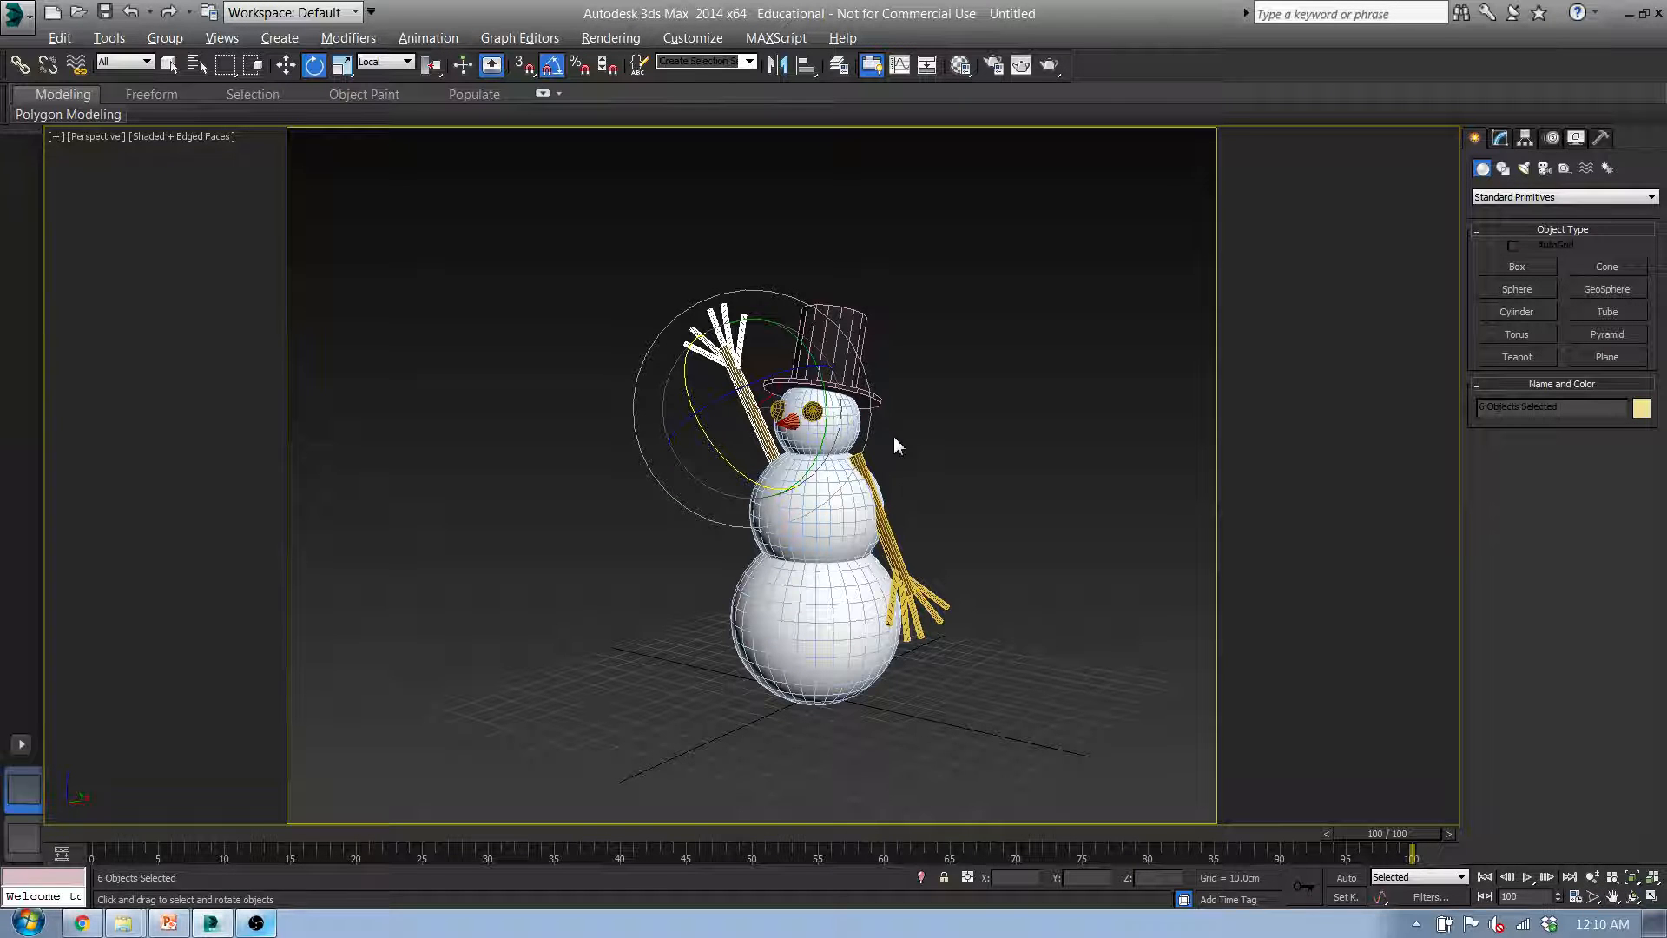
Compose the Perspective view at a three-quarter angle so the whole snowman, hat and both arms fill the safe frame
{"action": "scroll", "coordinate": [884, 487], "scroll_direction": "up", "scroll_amount": 5}
{"action": "middle_click_drag", "start_coordinate": [851, 465], "coordinate": [849, 513]}
{"action": "key", "text": "f"}
{"action": "scroll", "coordinate": [811, 509], "scroll_direction": "up", "scroll_amount": 2}
{"action": "key", "text": "p"}
{"action": "scroll", "coordinate": [852, 498], "scroll_direction": "up", "scroll_amount": 2}
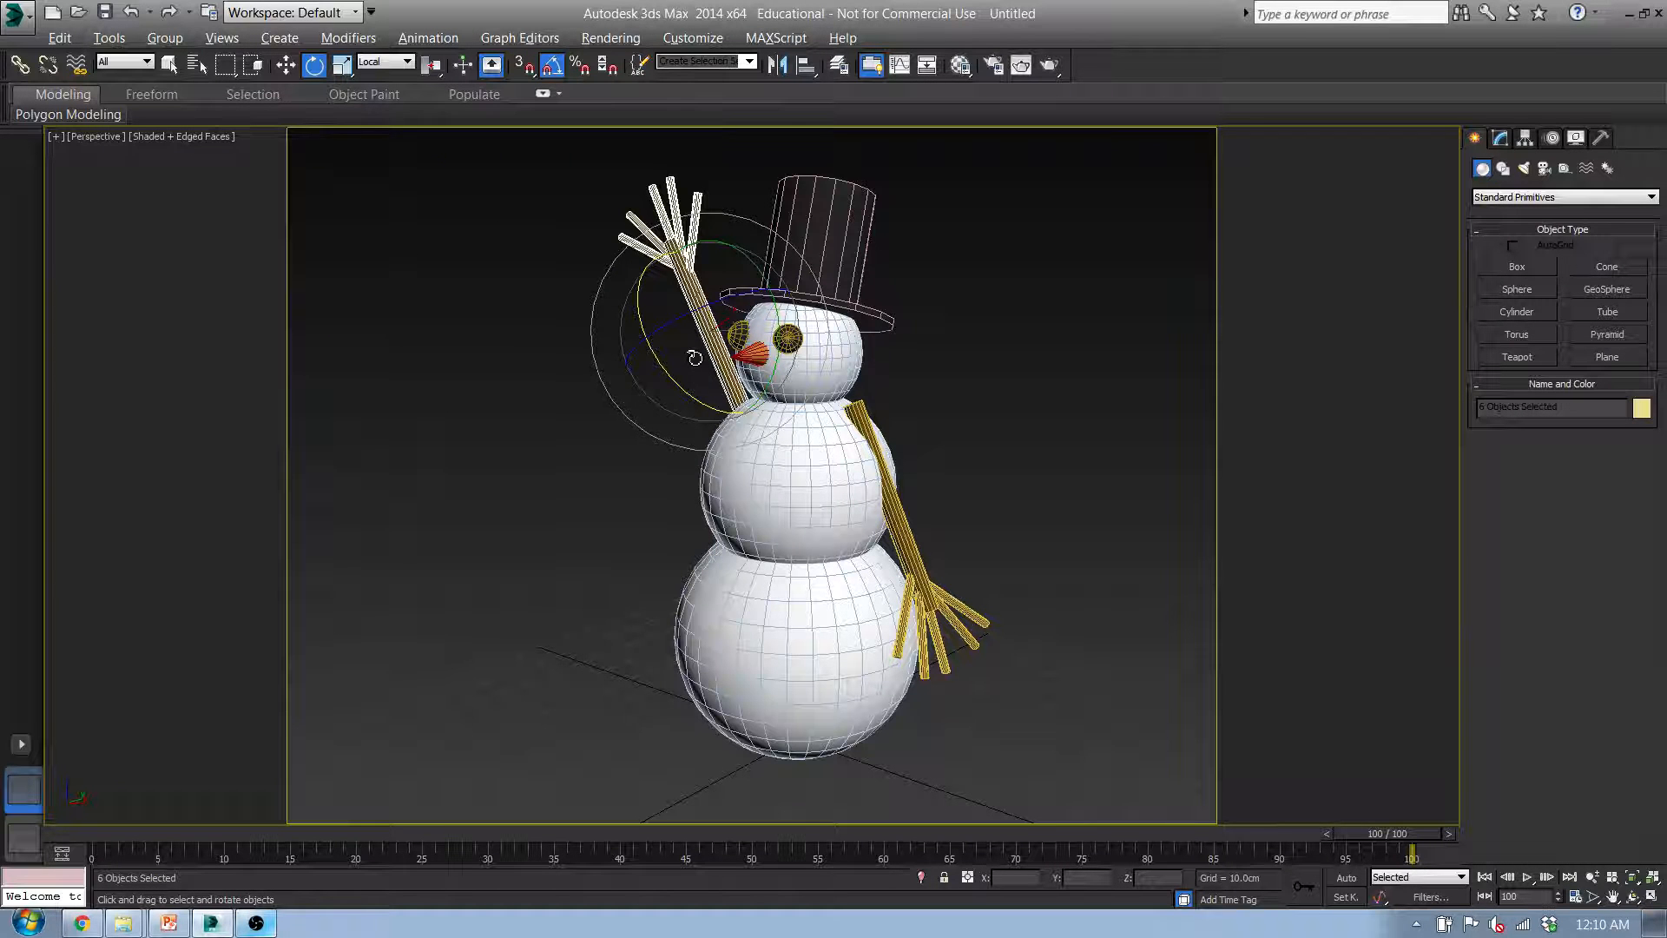
{"action": "middle_click_drag", "start_coordinate": [696, 355], "coordinate": [736, 379]}
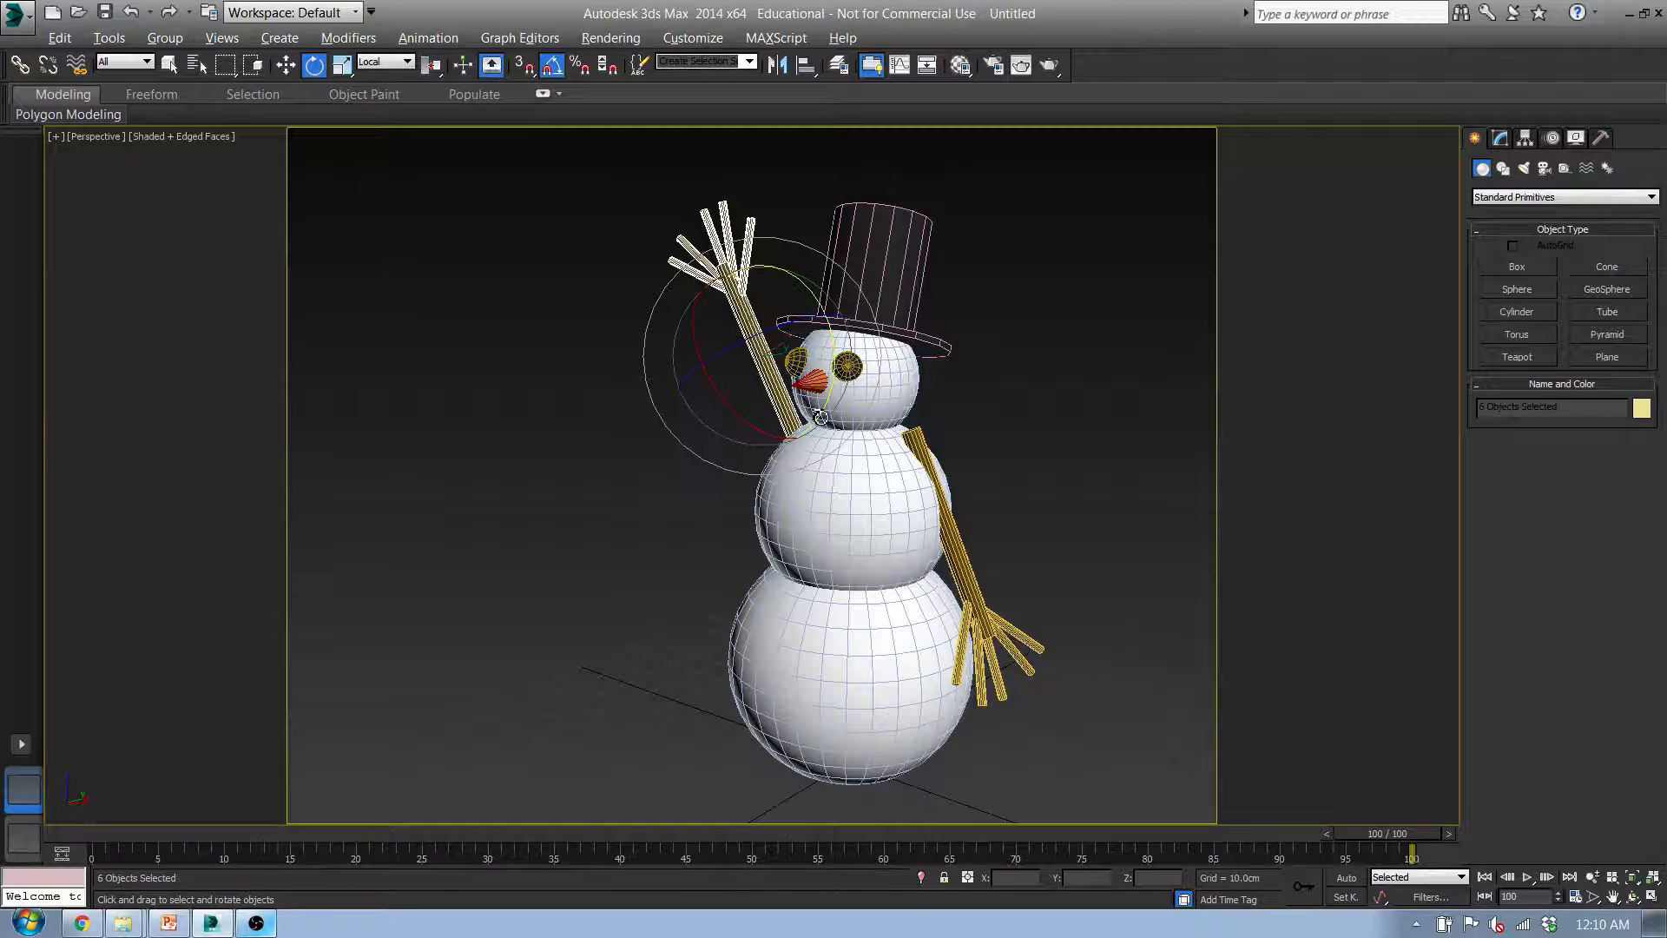
{"action": "scroll", "coordinate": [819, 417], "scroll_direction": "up", "scroll_amount": 3}
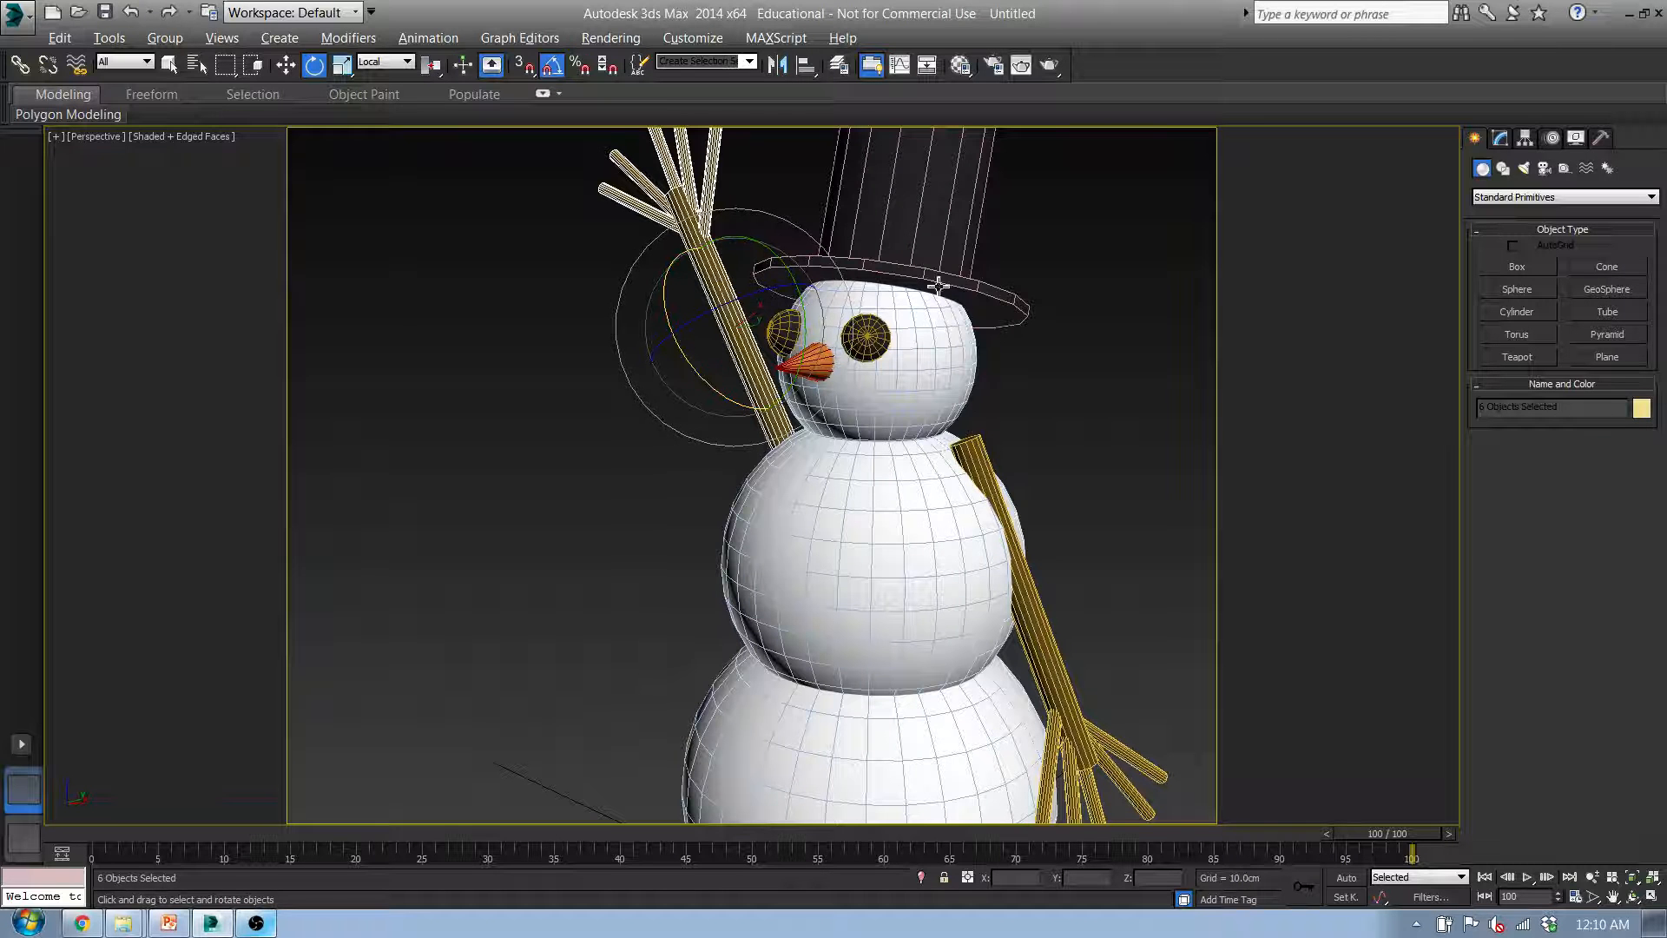
{"action": "left_click", "coordinate": [1593, 878]}
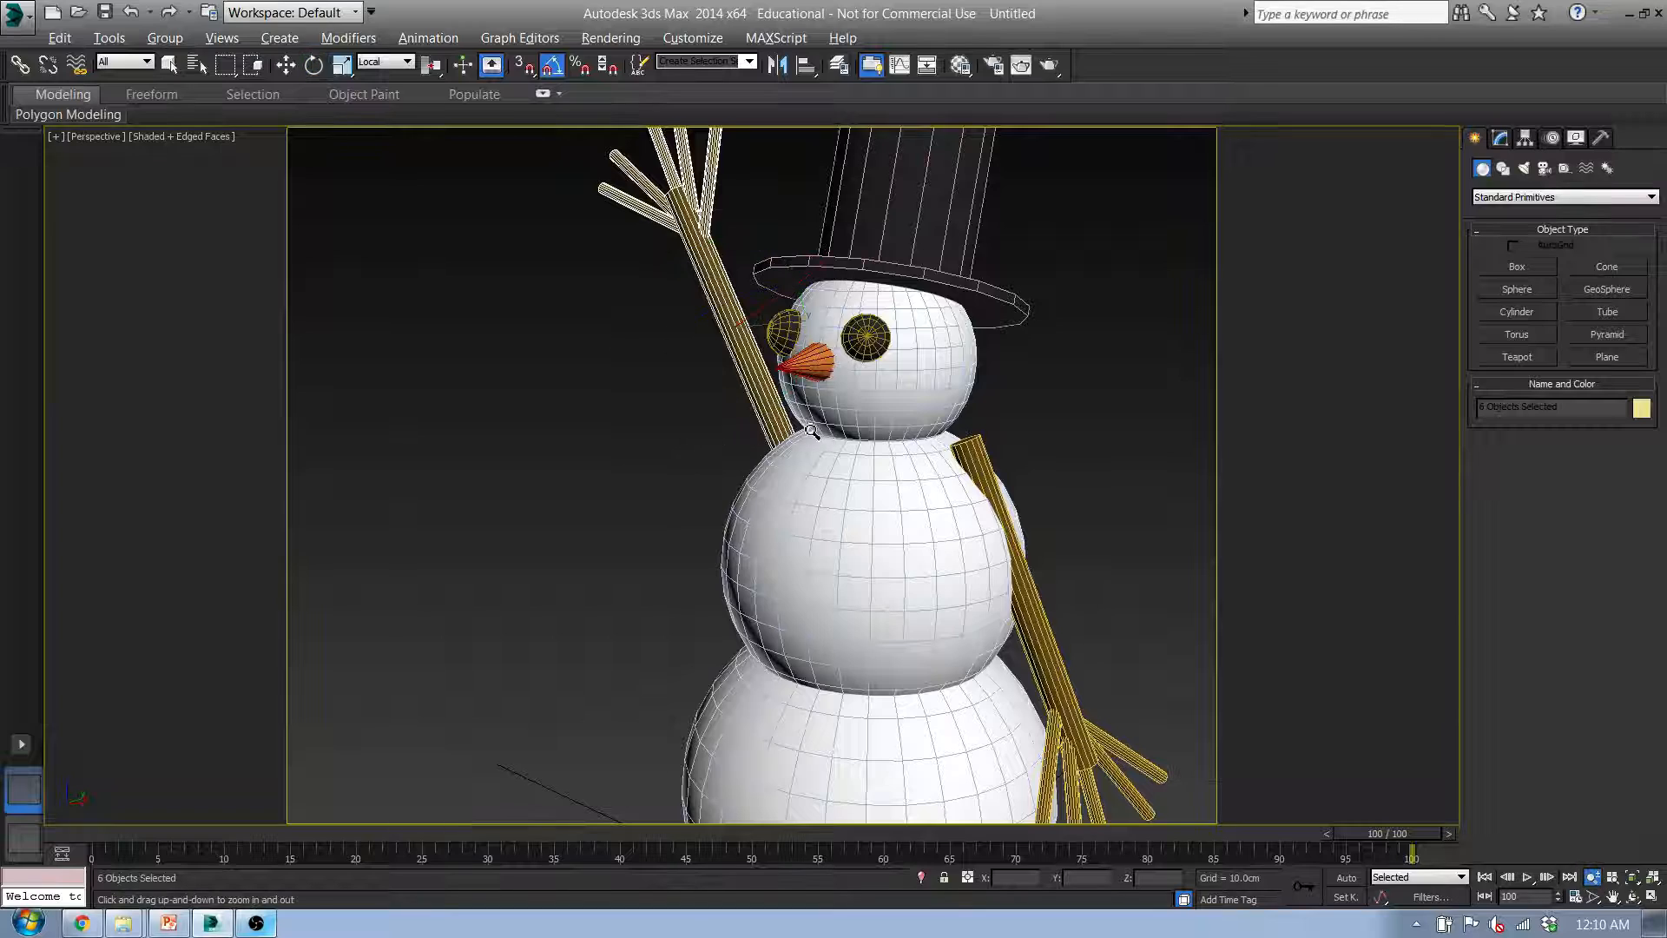
{"action": "left_click_drag", "start_coordinate": [811, 431], "coordinate": [819, 451]}
{"action": "middle_click_drag", "start_coordinate": [825, 458], "coordinate": [838, 413]}
{"action": "left_click_drag", "start_coordinate": [839, 413], "coordinate": [840, 425]}
{"action": "middle_click_drag", "start_coordinate": [841, 425], "coordinate": [793, 436]}
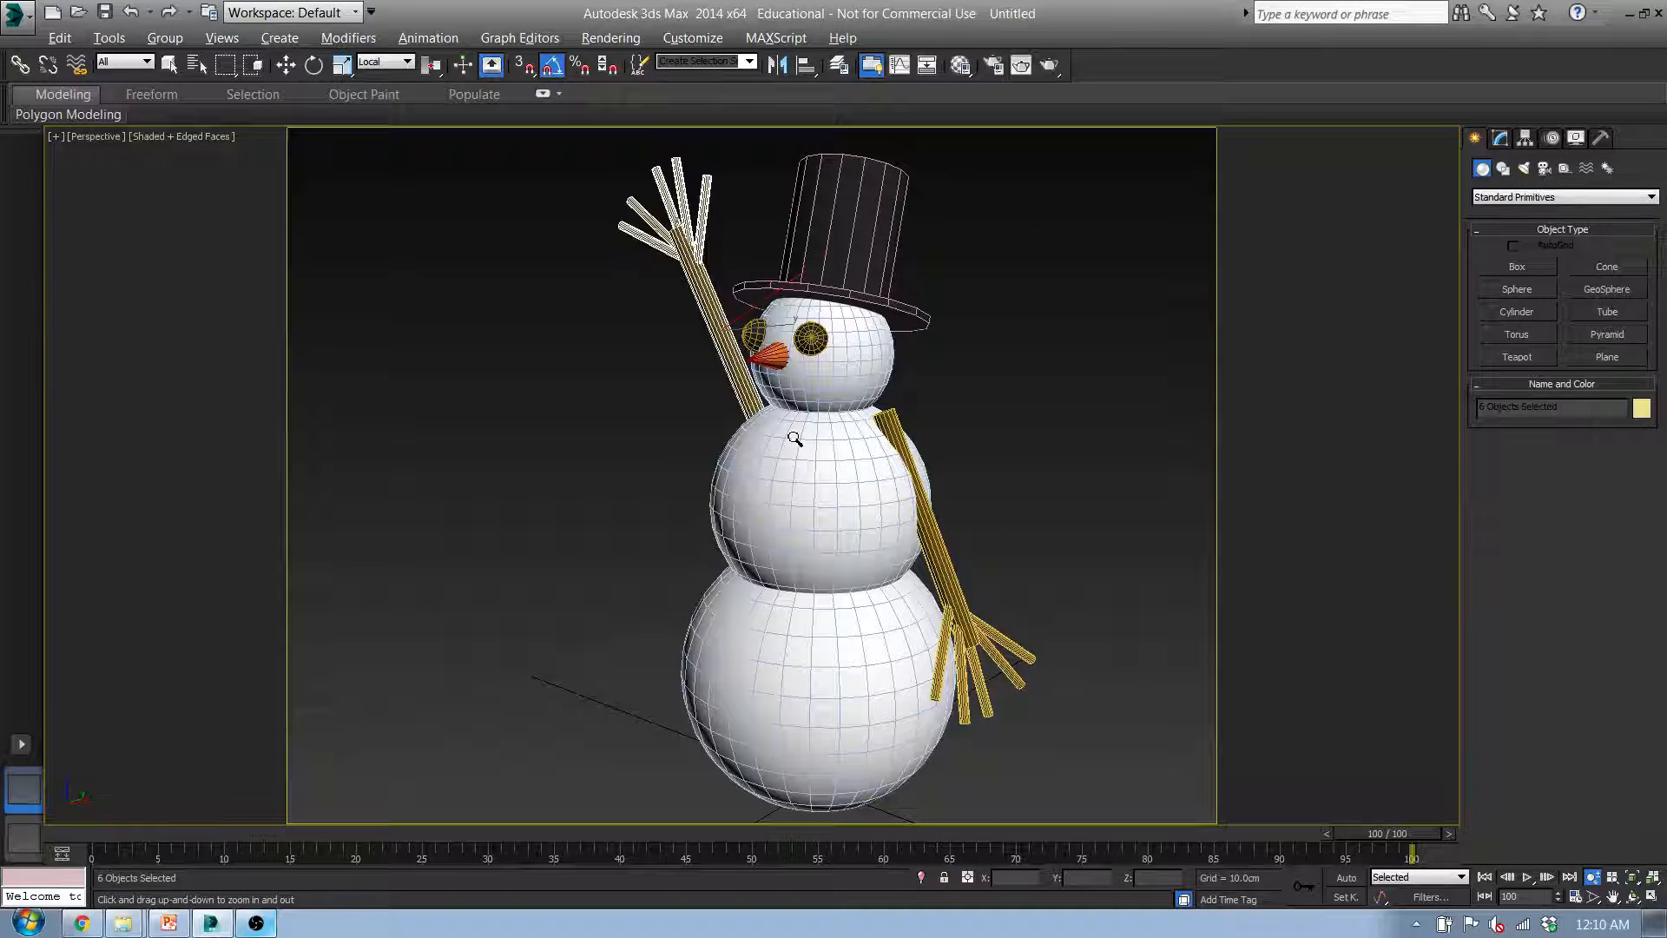
{"action": "middle_click_drag", "start_coordinate": [732, 373], "coordinate": [747, 376], "text": "alt"}
{"action": "scroll", "coordinate": [823, 371], "scroll_direction": "up", "scroll_amount": 4}
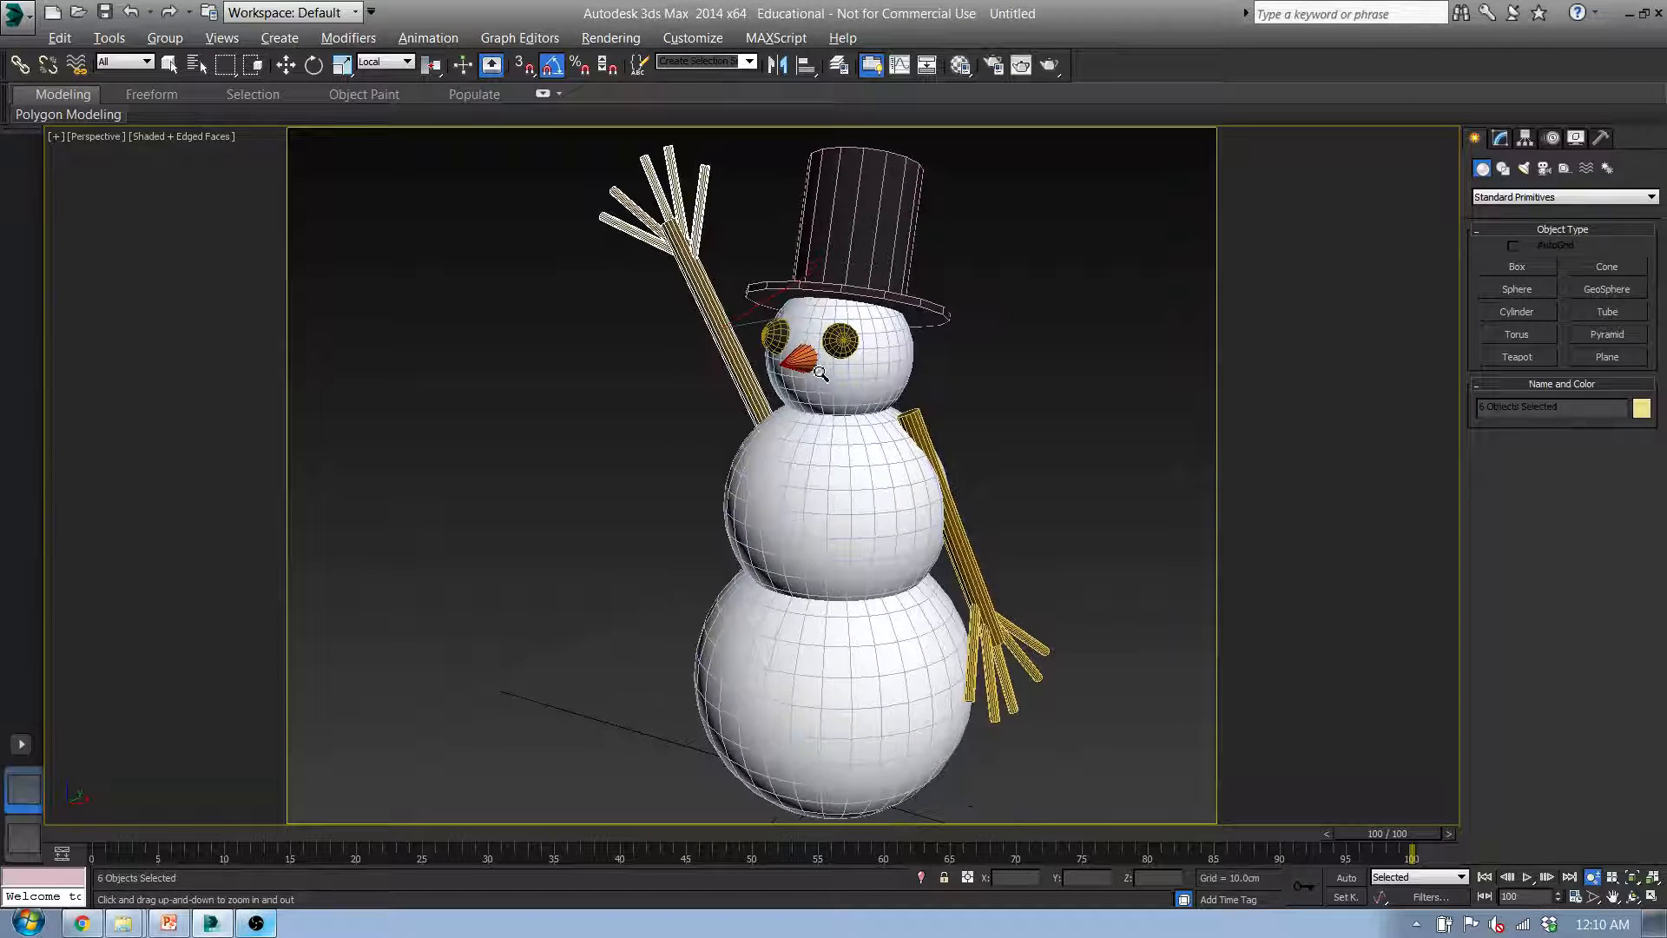
{"action": "middle_click_drag", "start_coordinate": [823, 372], "coordinate": [826, 368]}
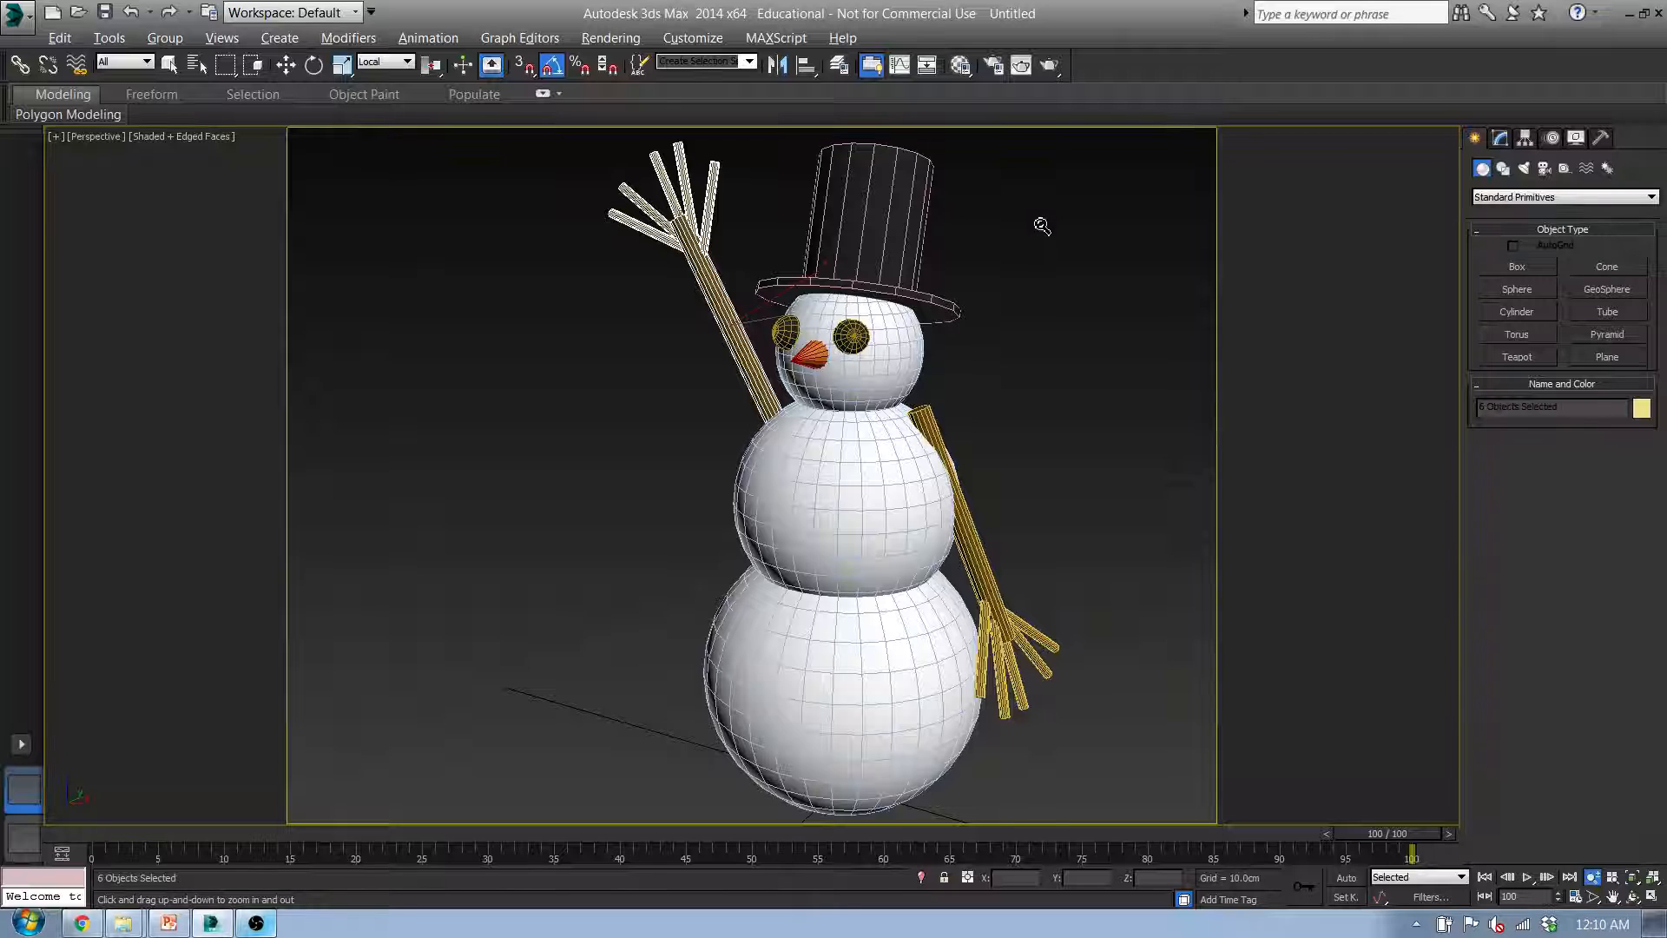
Render the Perspective view, close the rendered frame, and run a fresh production render
{"action": "left_click", "coordinate": [1023, 66]}
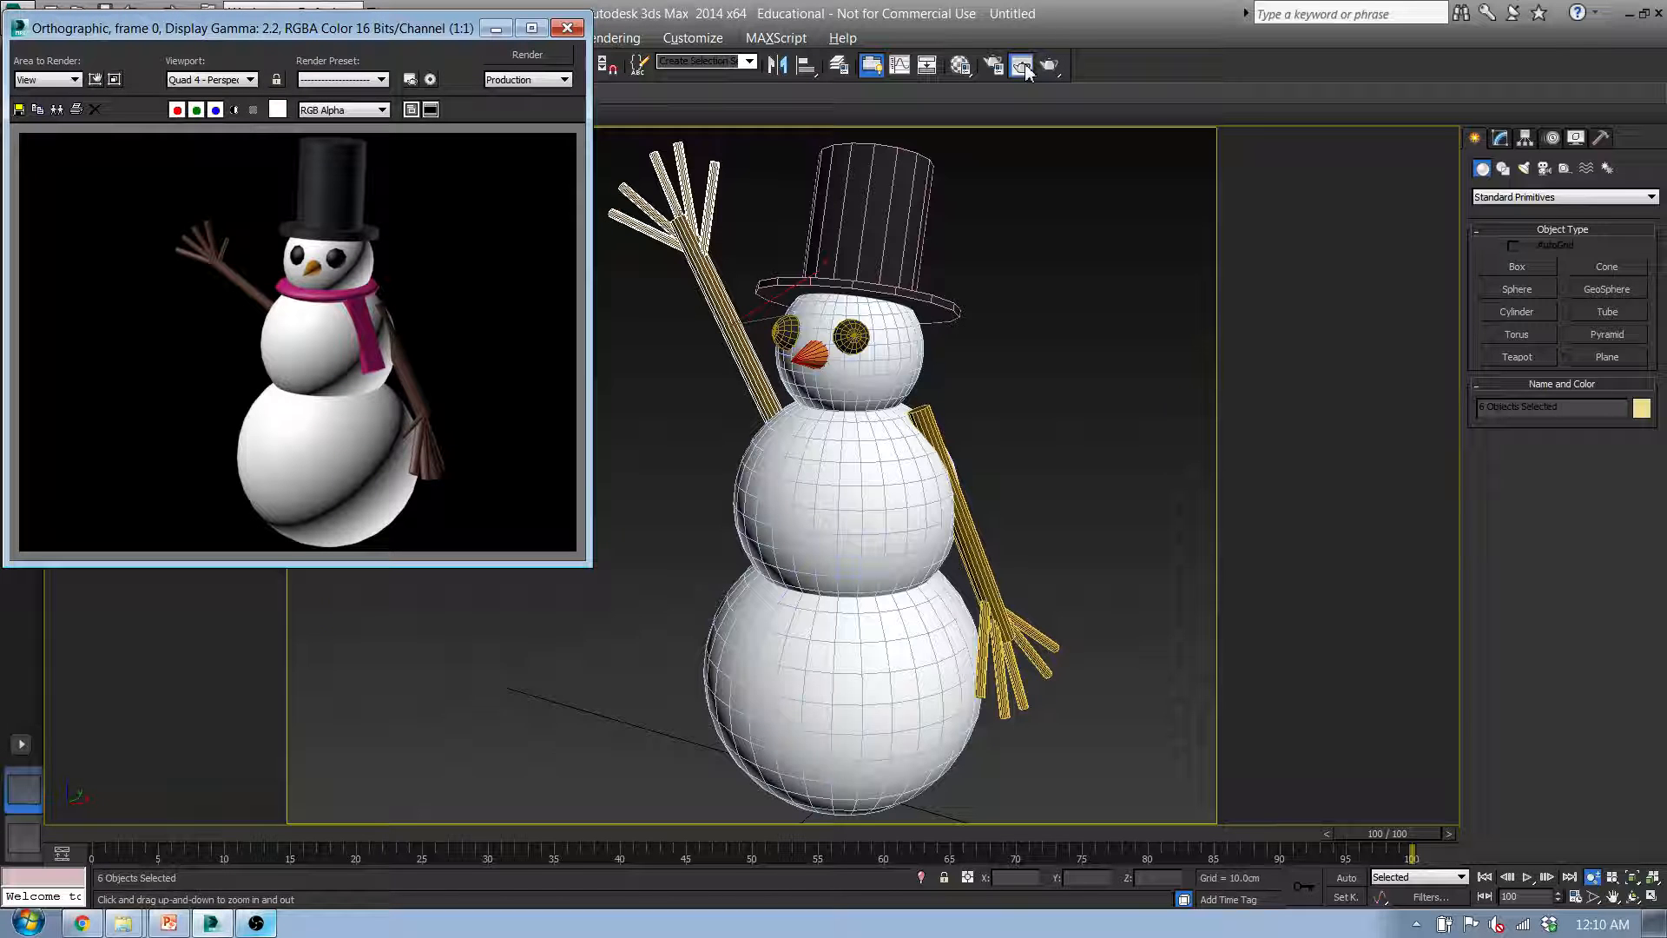
{"action": "left_click", "coordinate": [534, 55]}
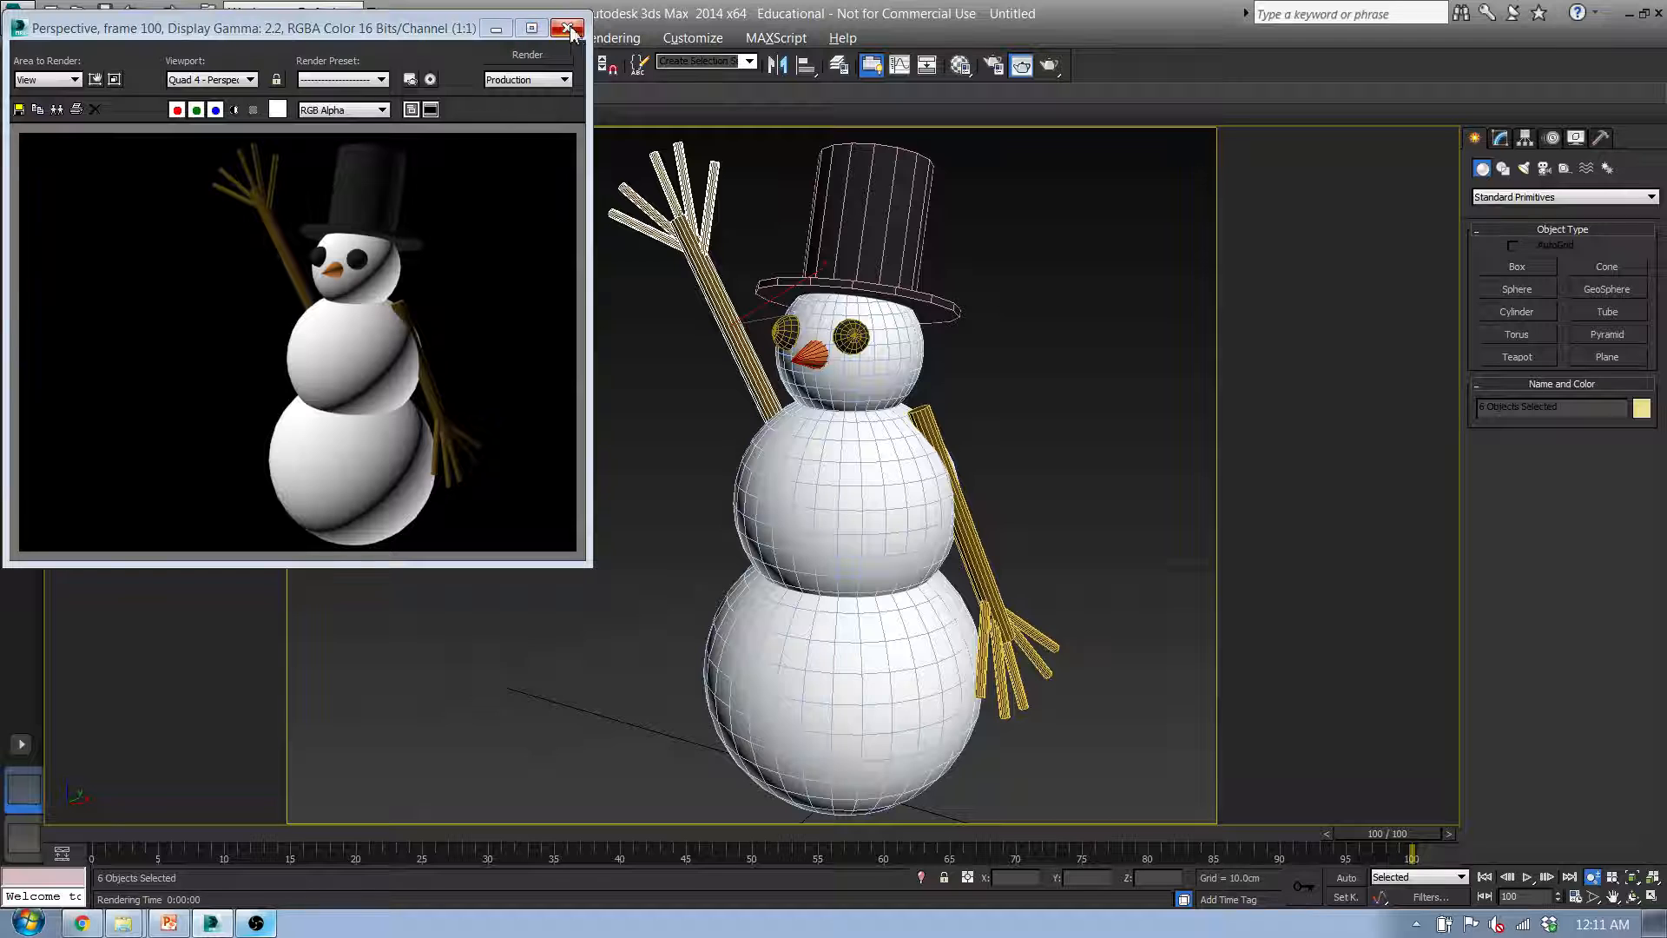
{"action": "left_click", "coordinate": [567, 29]}
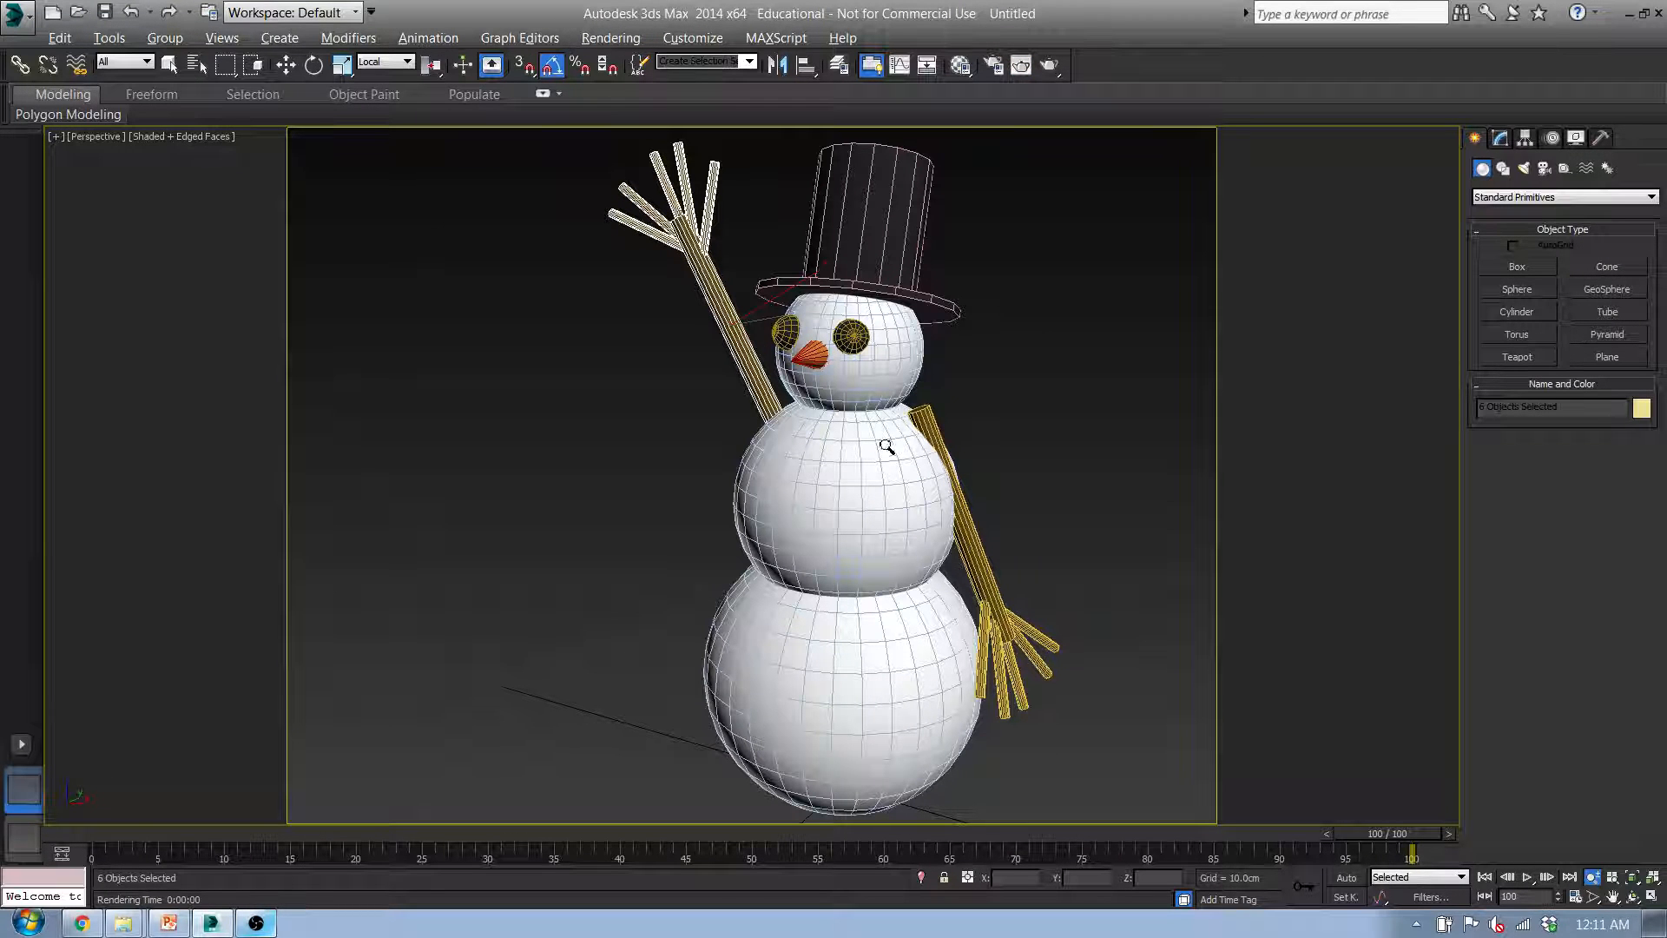
{"action": "left_click", "coordinate": [1038, 73]}
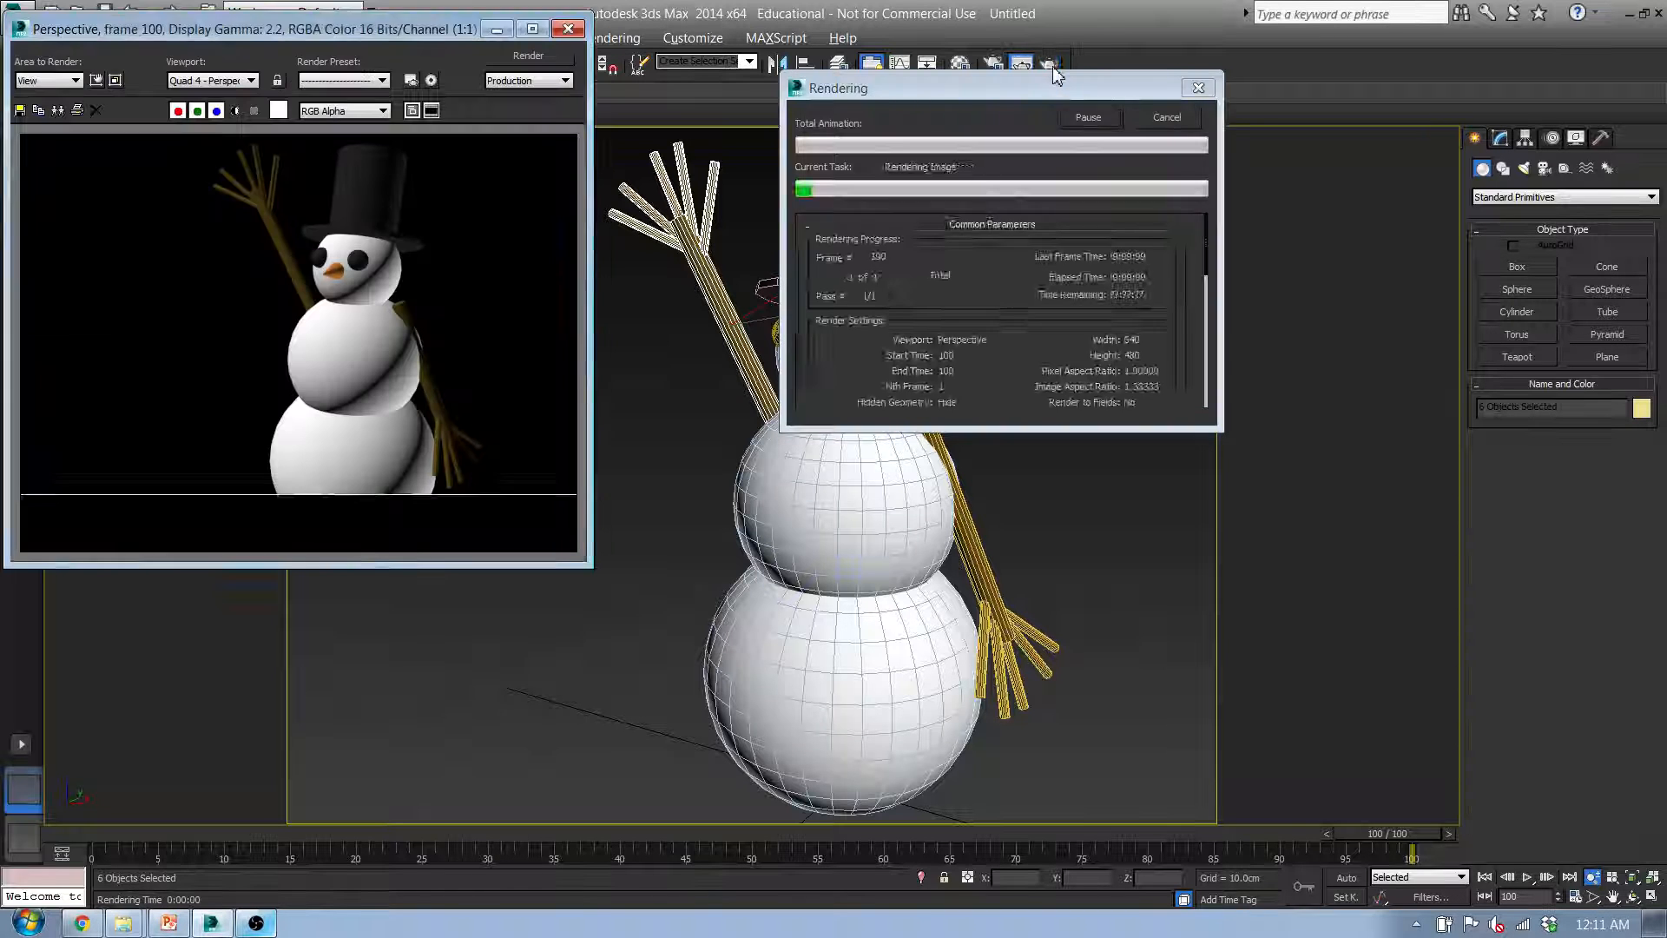
Prepare to save the rendered image to the Desktop as Snowman_TN in PNG Image File format
{"action": "left_click", "coordinate": [19, 110]}
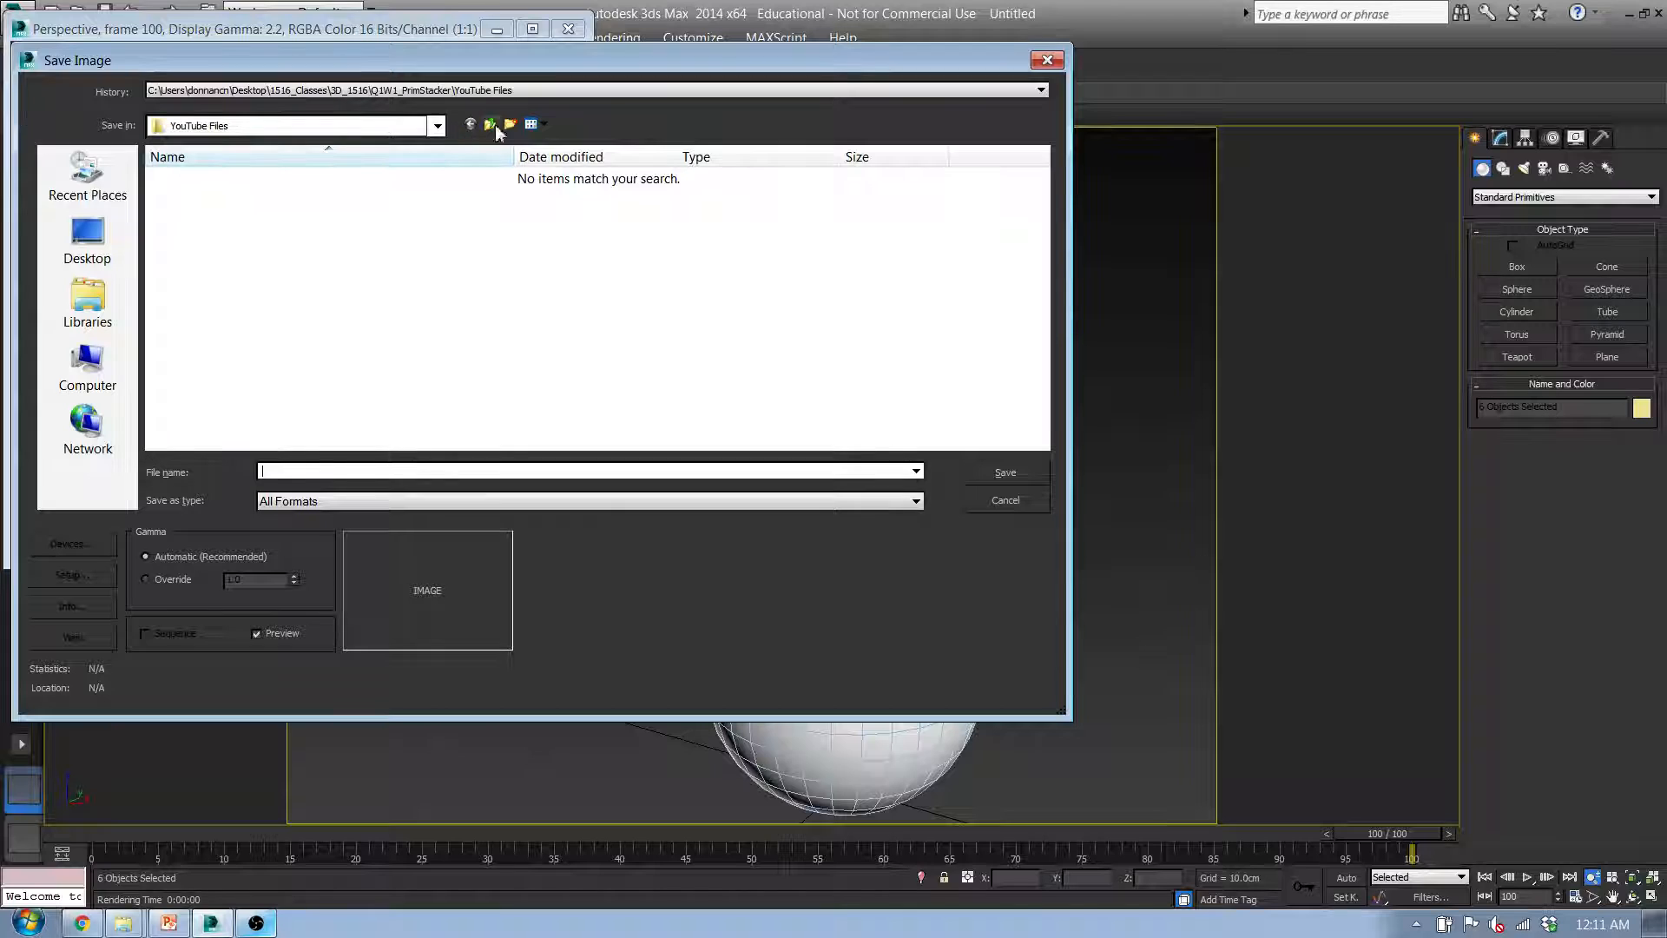
{"action": "left_click", "coordinate": [296, 469]}
{"action": "type", "text": "Snowman_TN"}
{"action": "left_click", "coordinate": [314, 501]}
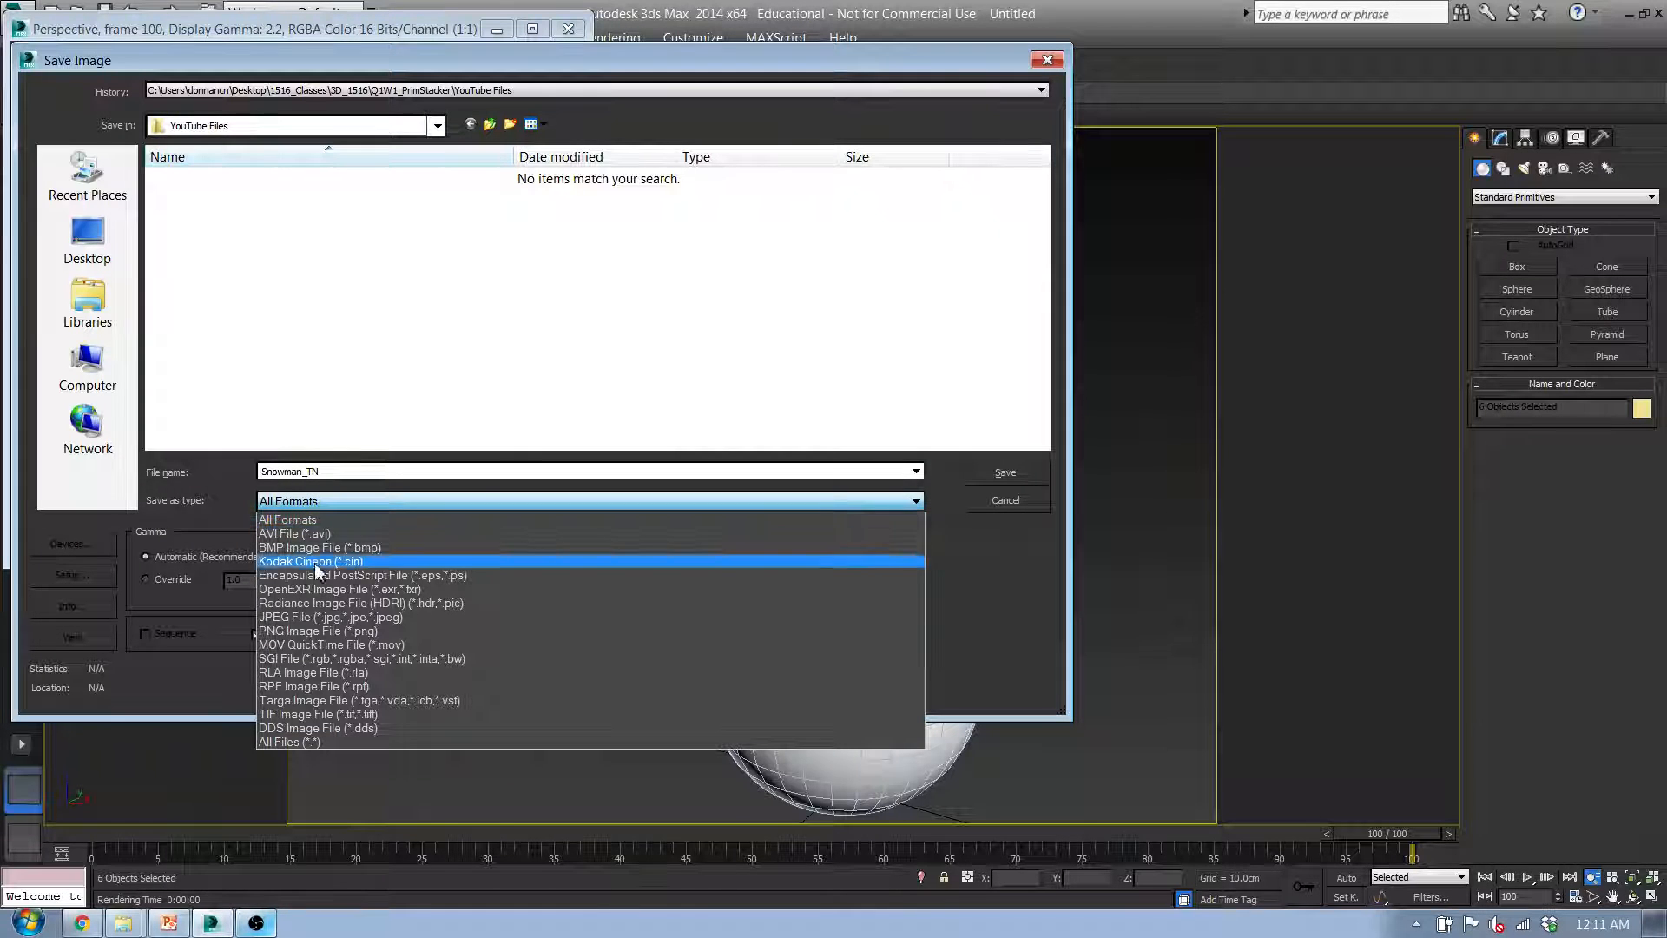
{"action": "left_click", "coordinate": [303, 632]}
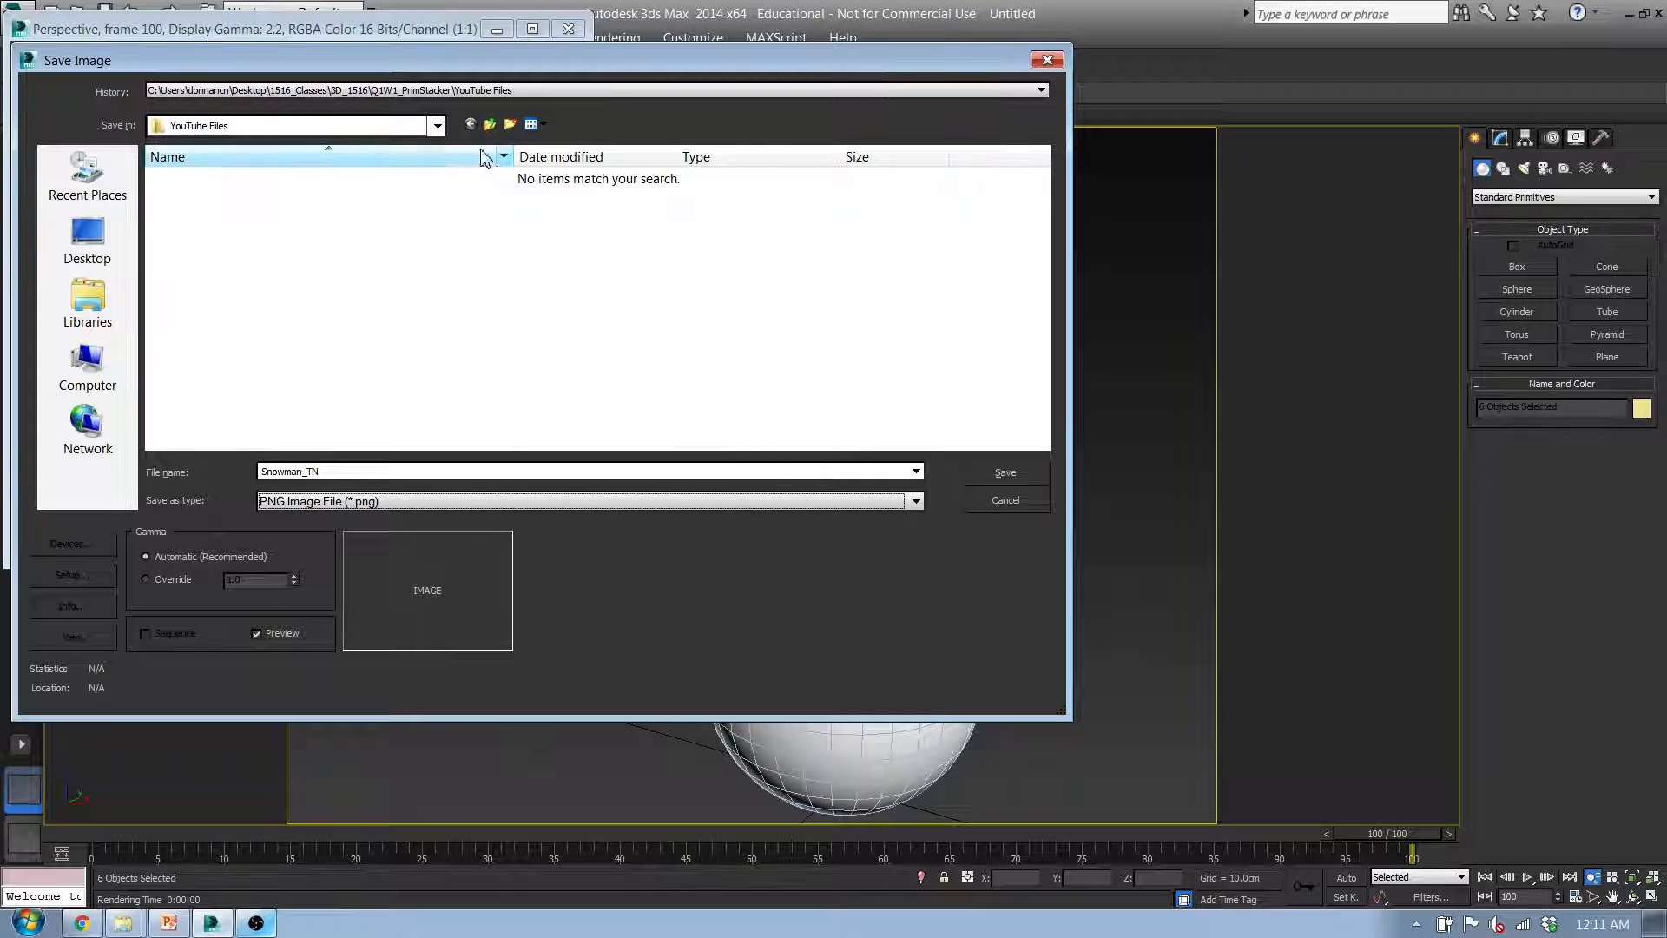
{"action": "left_click", "coordinate": [490, 126]}
{"action": "left_click", "coordinate": [490, 126]}
{"action": "left_click", "coordinate": [489, 126]}
{"action": "left_click", "coordinate": [490, 126]}
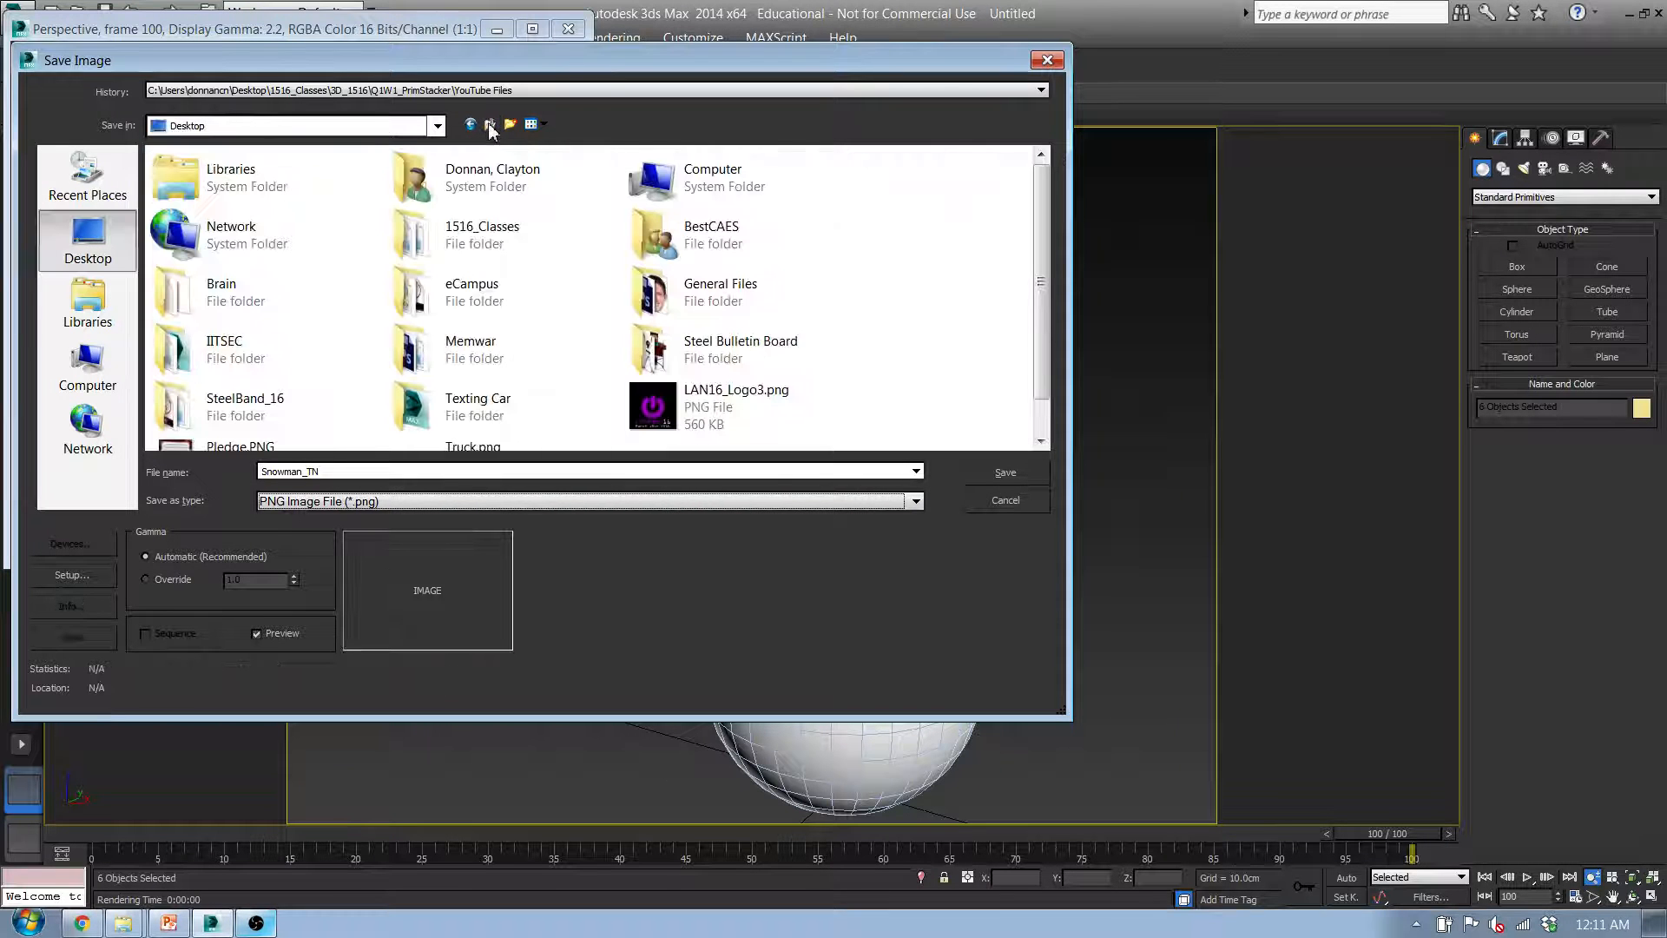
{"action": "scroll", "coordinate": [1043, 306], "scroll_direction": "down", "scroll_amount": 1}
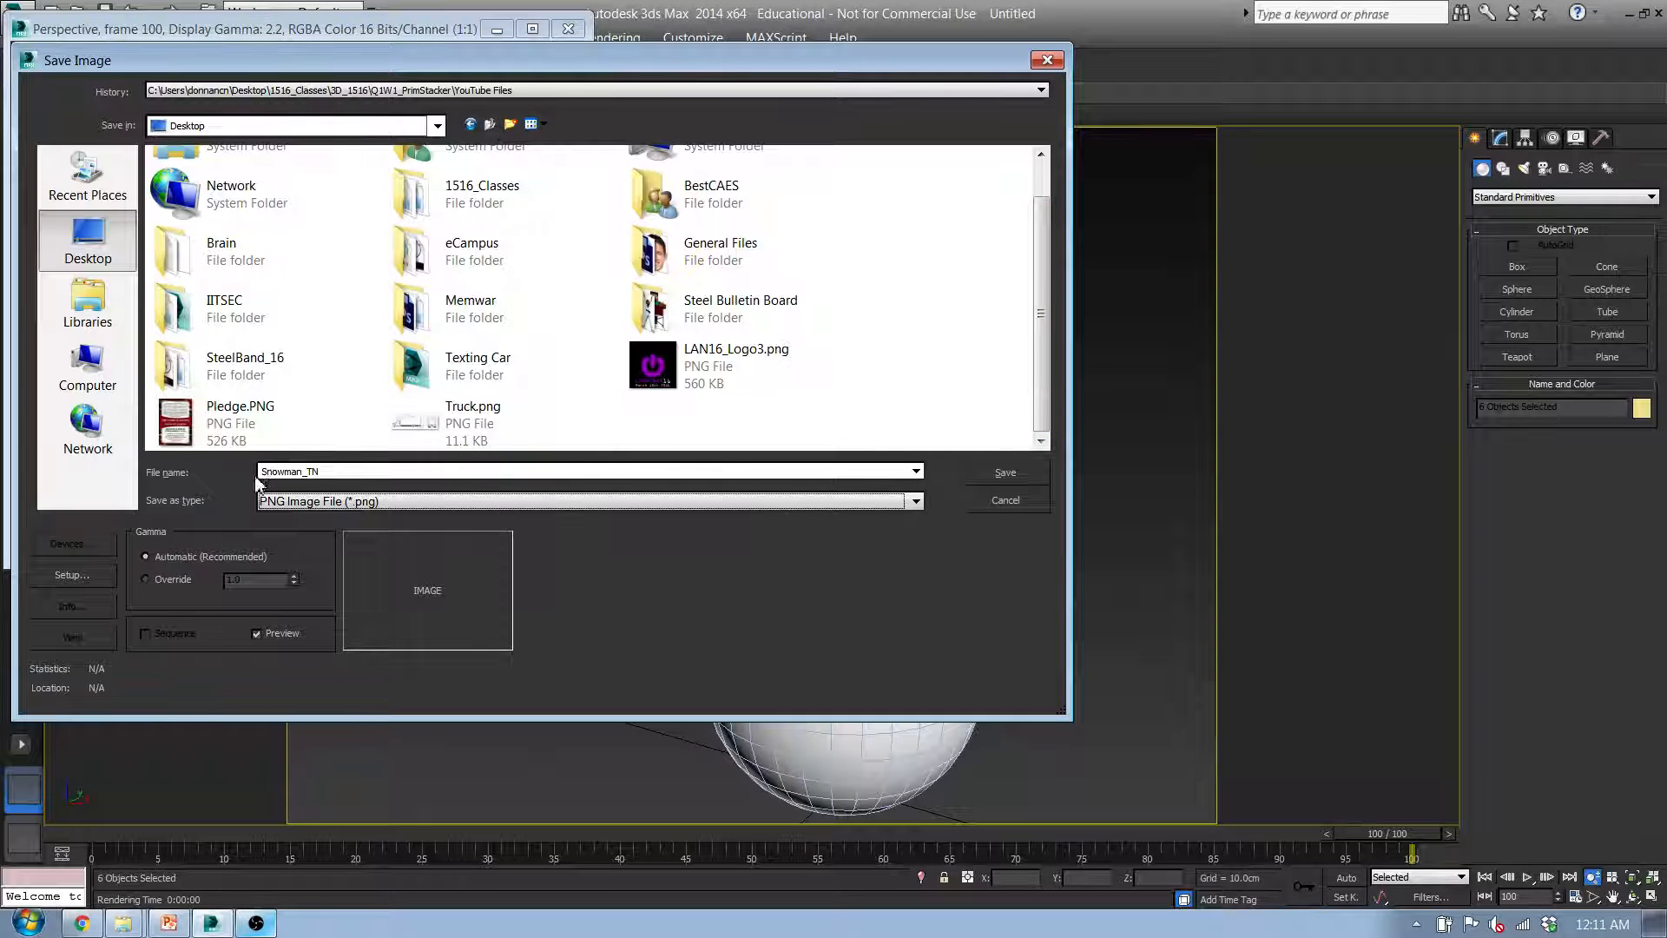
Save the PNG with RGB 24 bit colors and the alpha channel, and close the rendered frame window
{"action": "left_click", "coordinate": [1029, 475]}
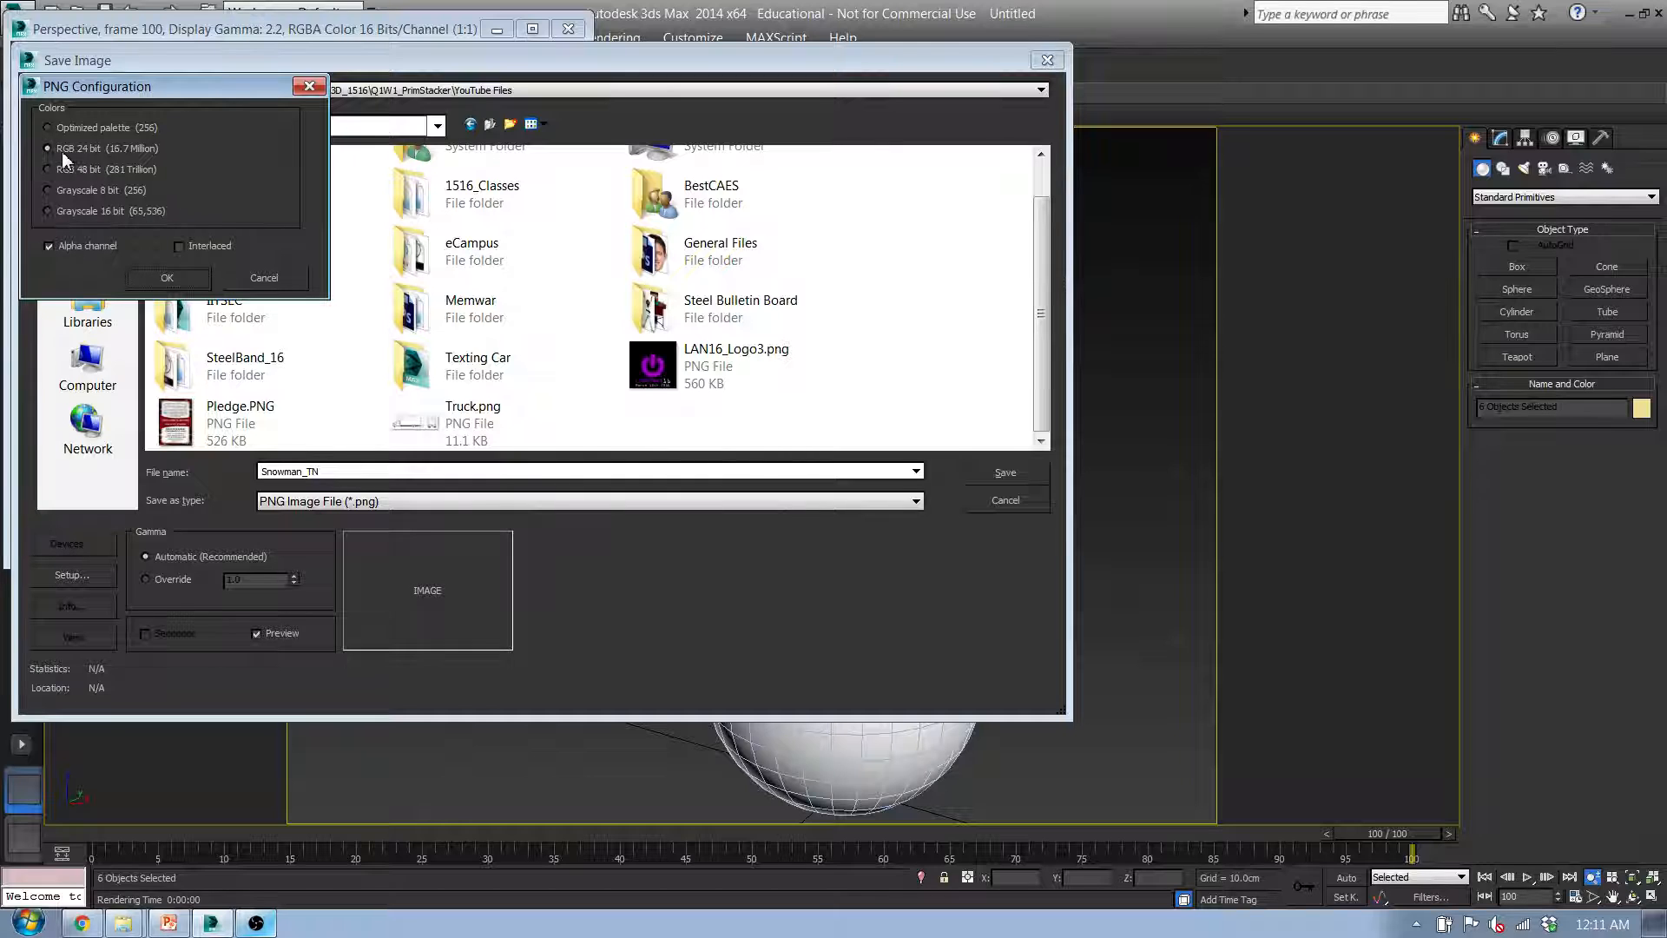
{"action": "left_click", "coordinate": [54, 169]}
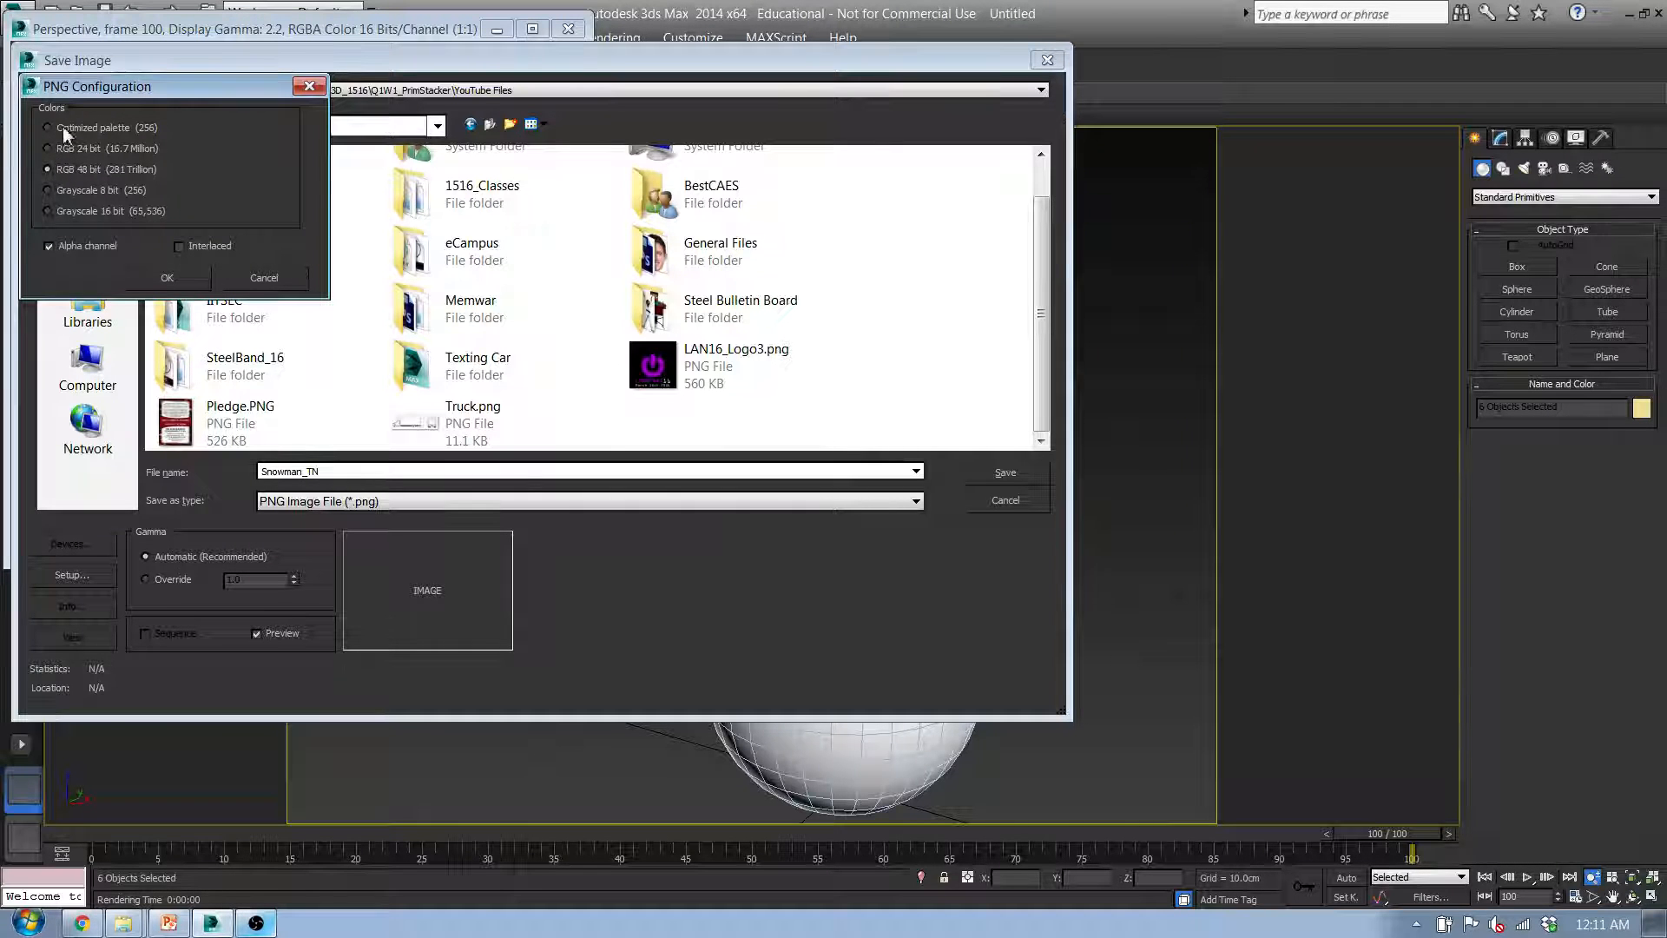
{"action": "left_click_drag", "start_coordinate": [100, 90], "coordinate": [306, 211]}
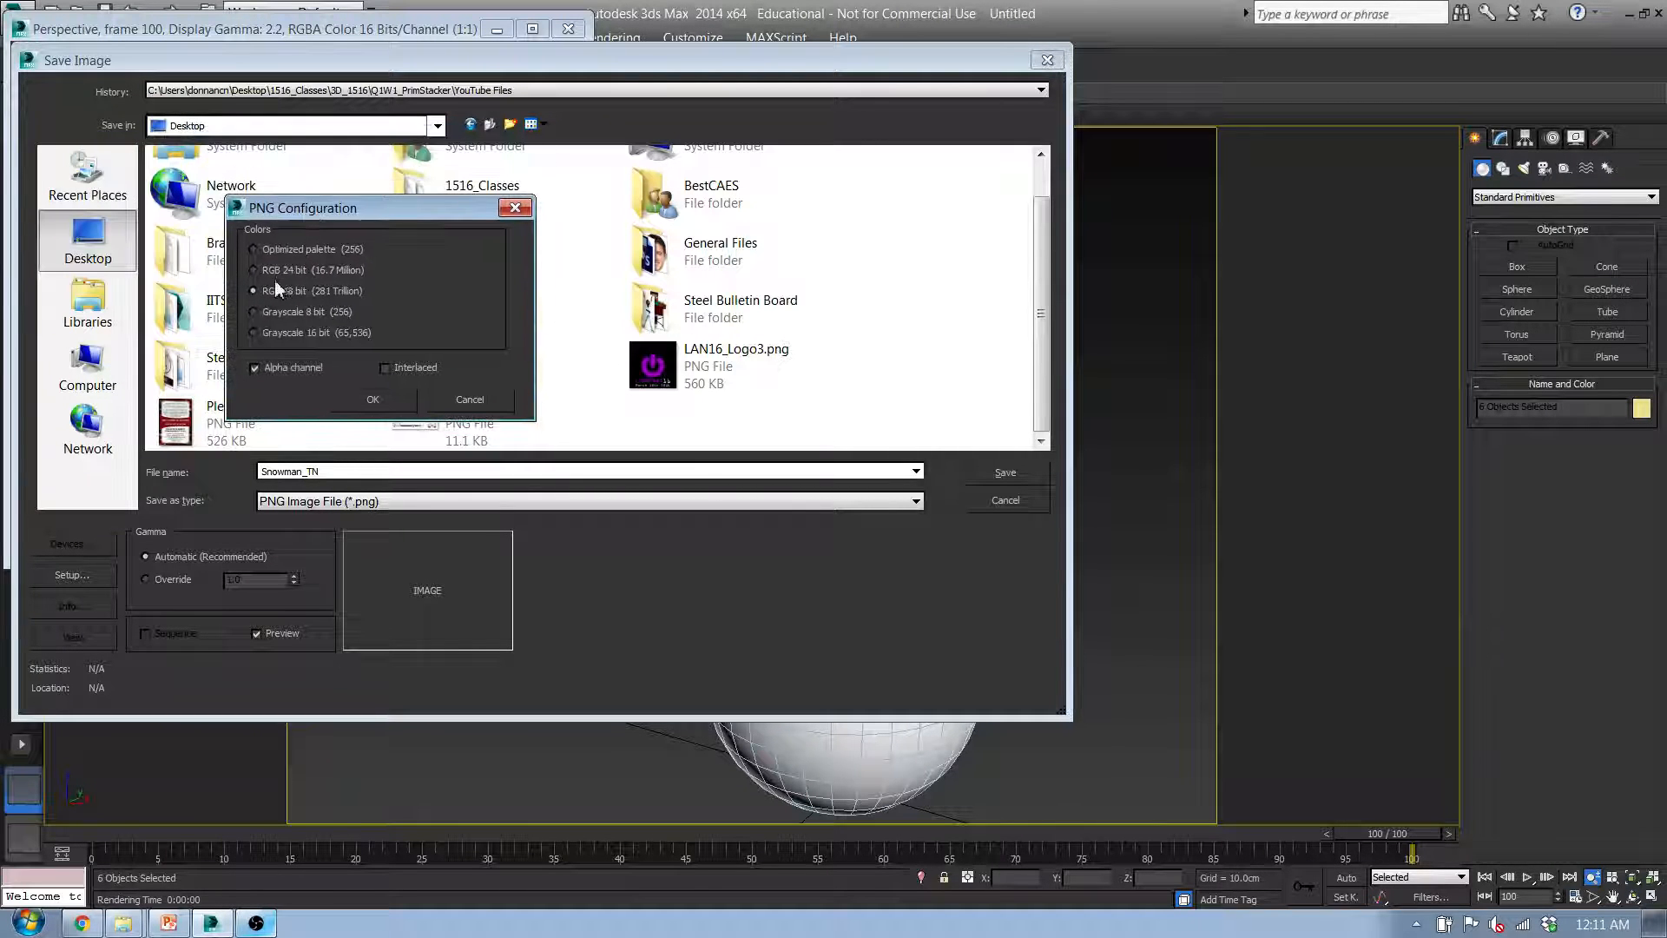
{"action": "left_click", "coordinate": [278, 269]}
{"action": "left_click", "coordinate": [373, 400]}
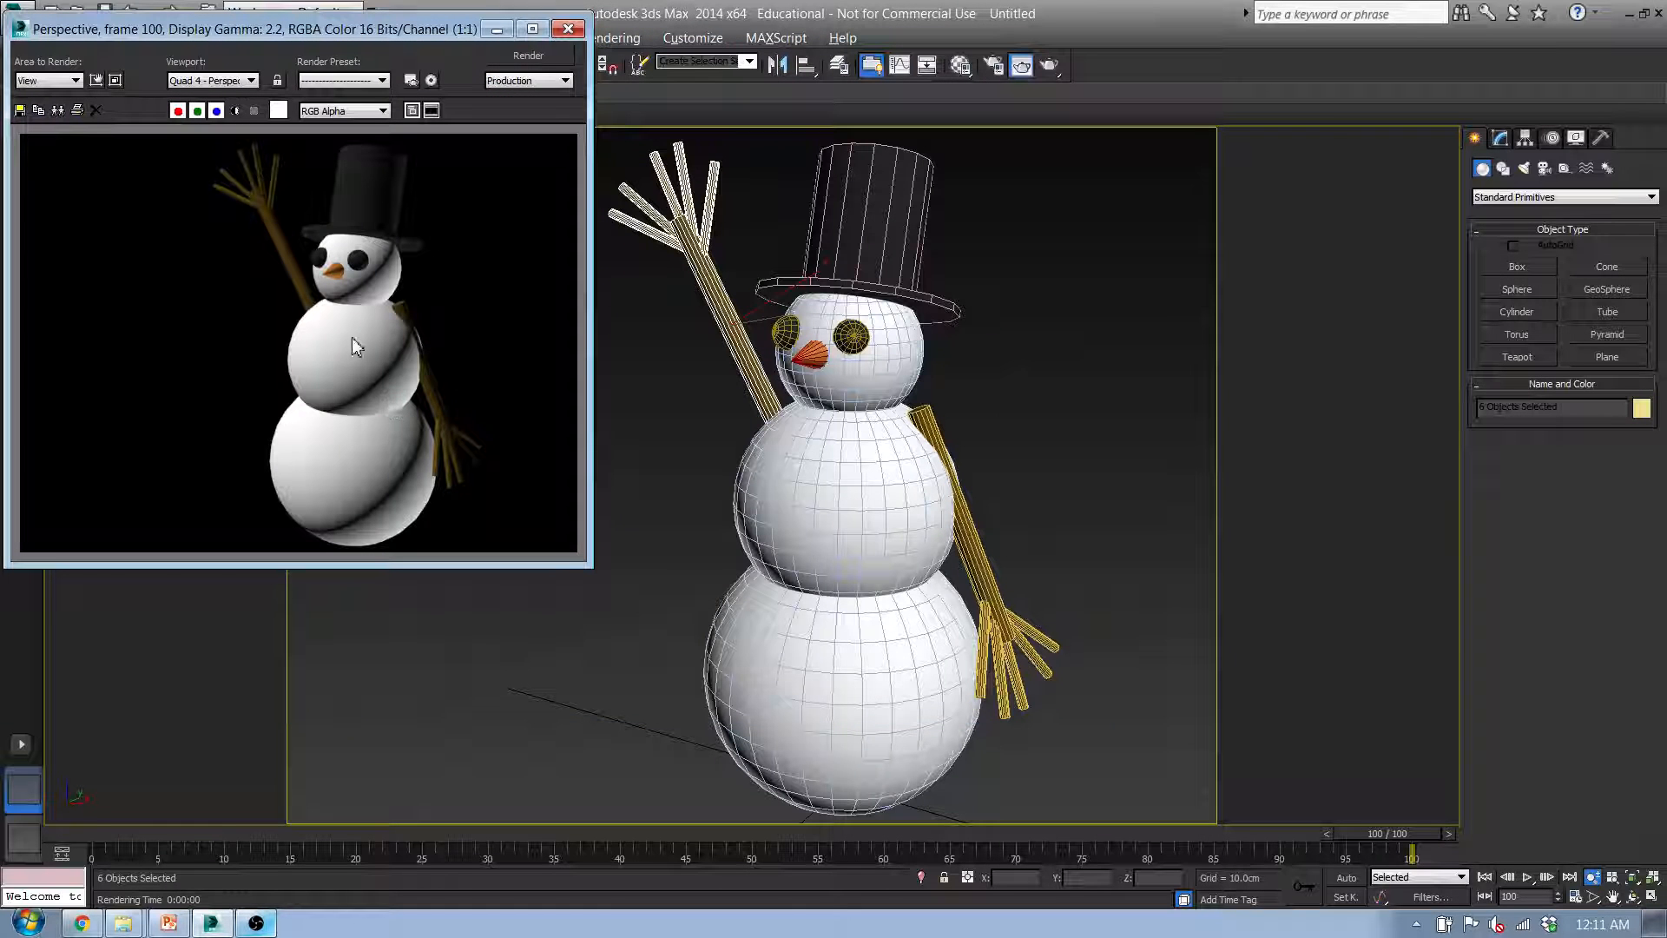
{"action": "left_click", "coordinate": [568, 29]}
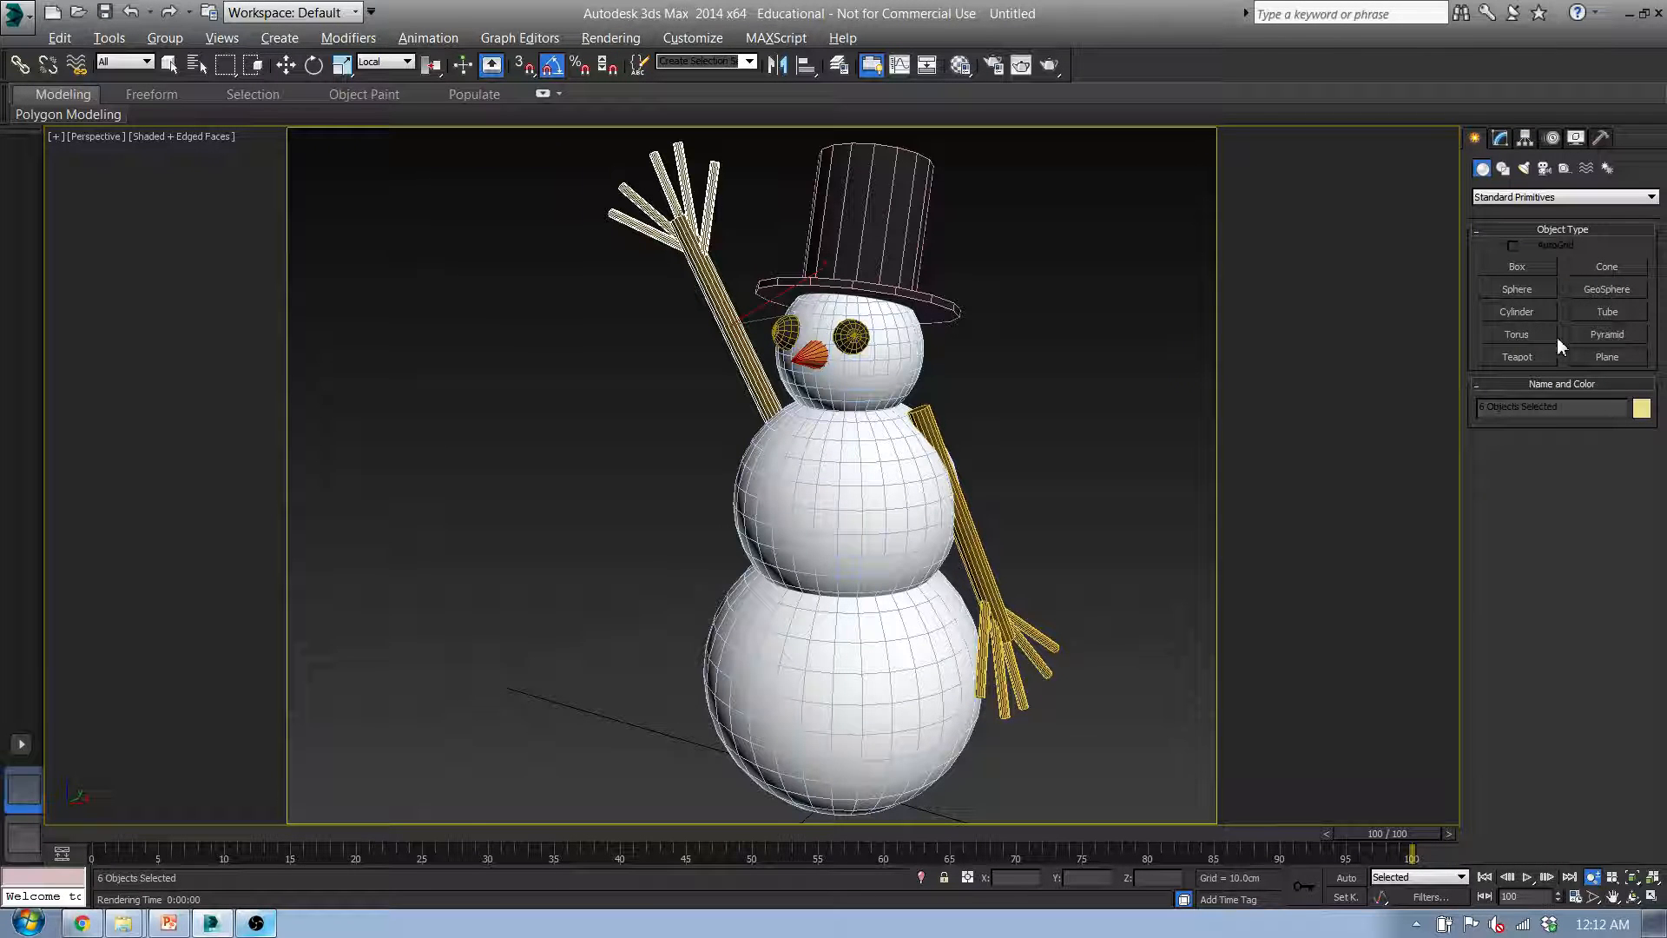
Create a torus with radii of about 85.7 cm and 20.3 cm and center it on the snowman in the Top view
{"action": "left_click", "coordinate": [1519, 334]}
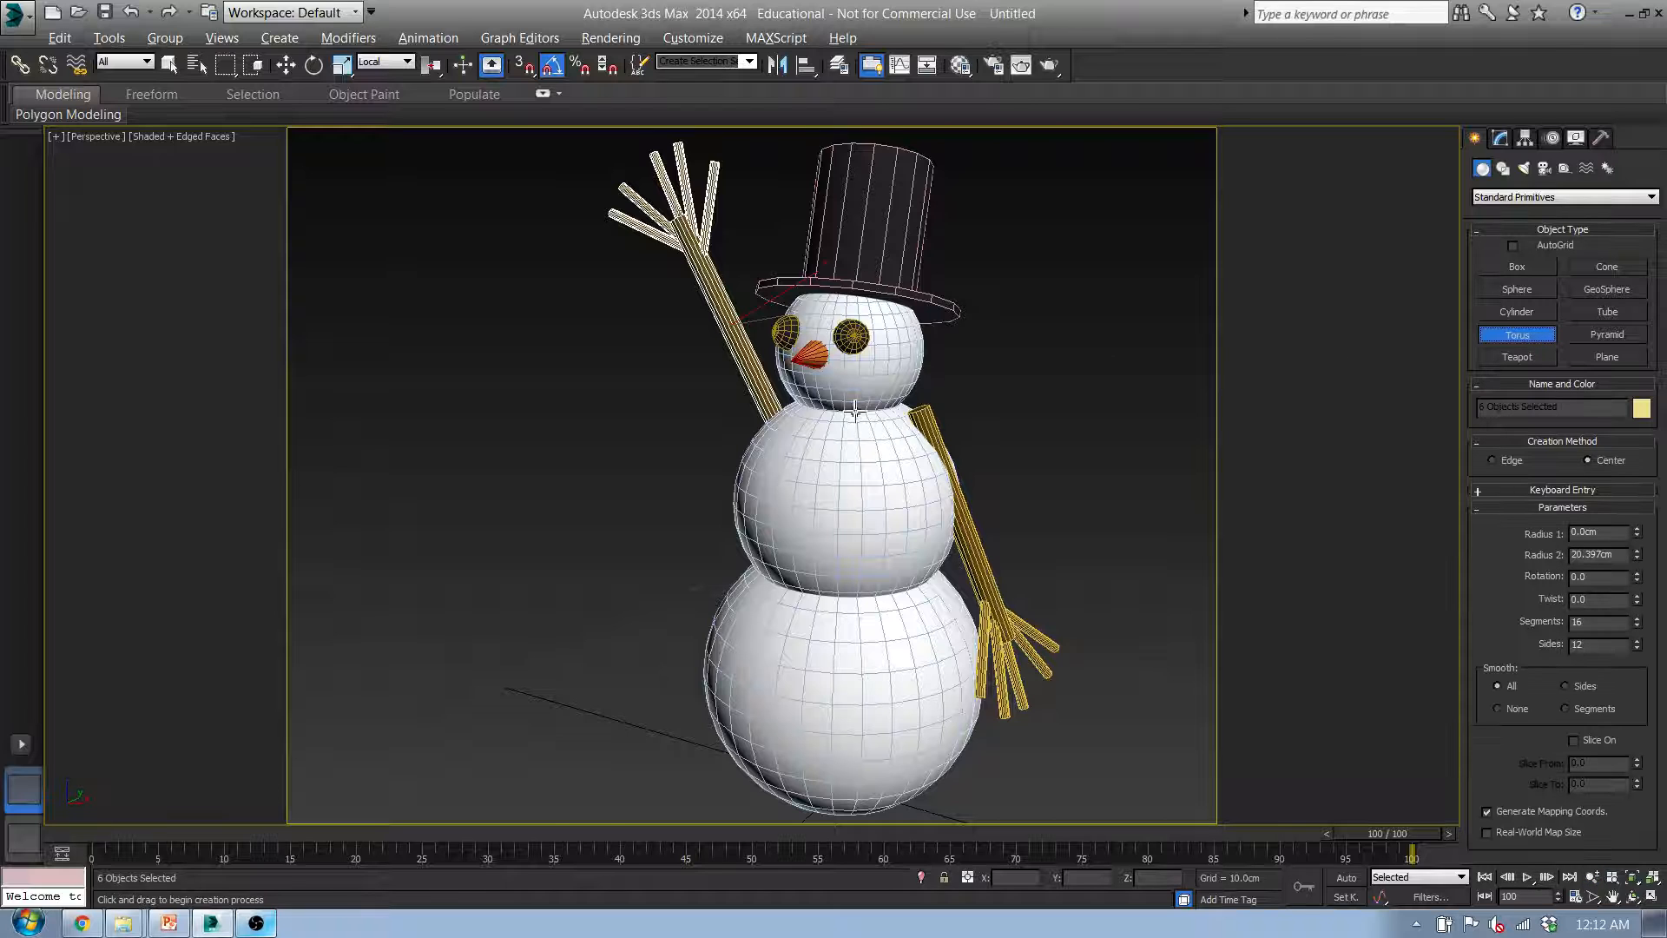
{"action": "left_click_drag", "start_coordinate": [856, 412], "coordinate": [896, 457]}
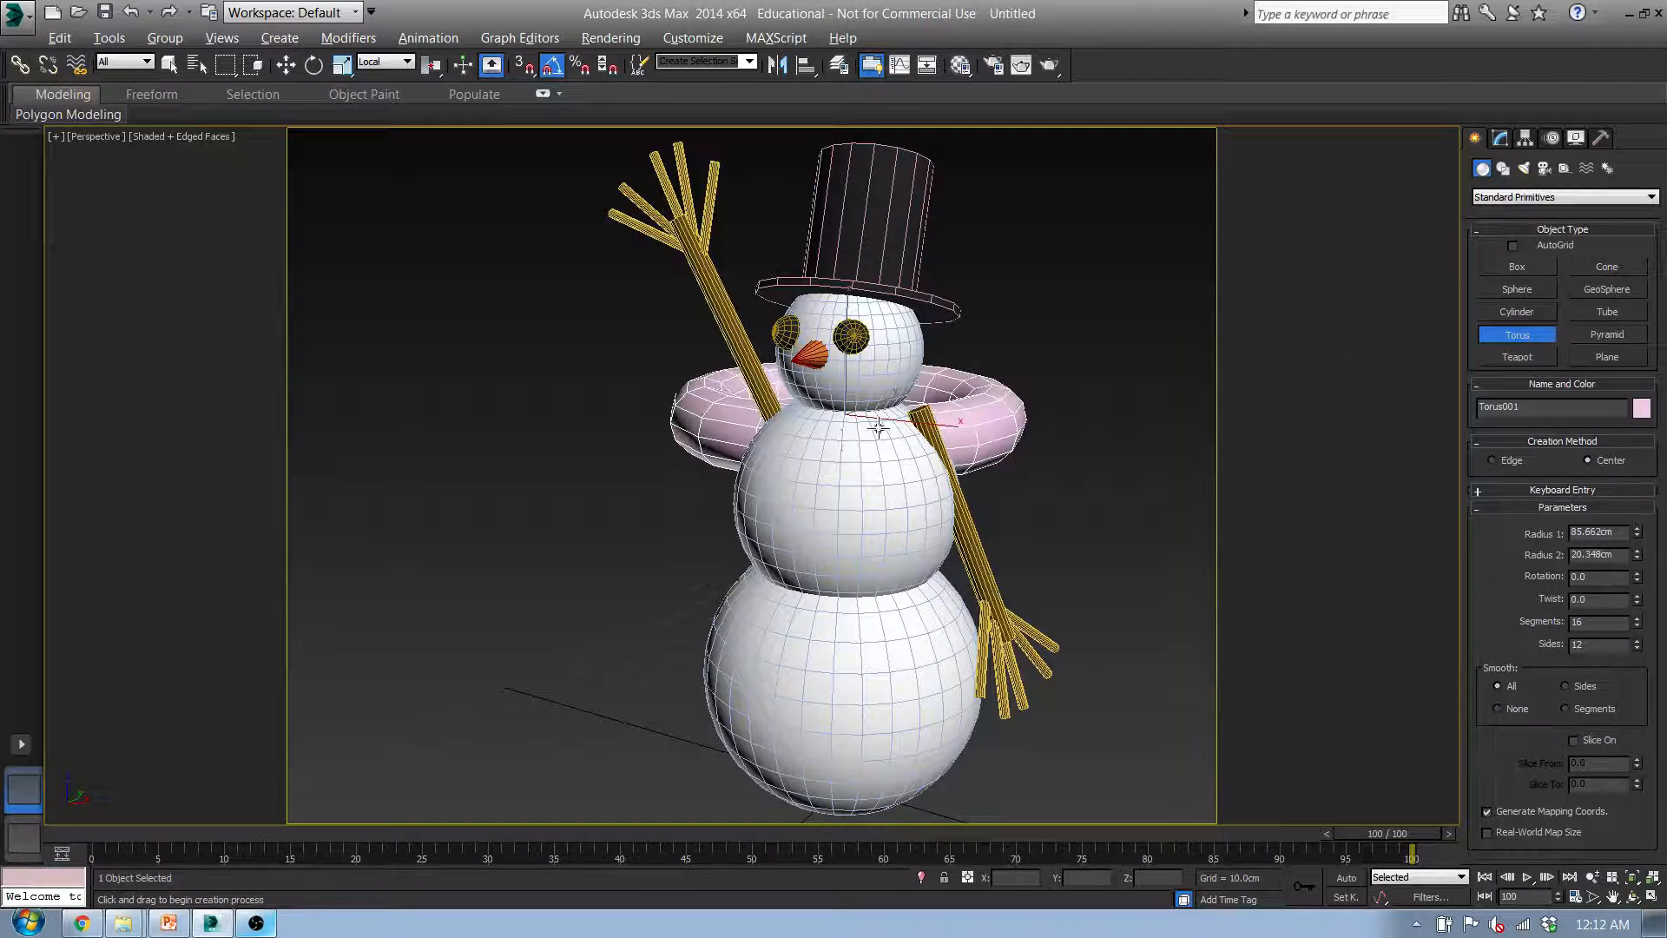
{"action": "key", "text": "t"}
{"action": "middle_click_drag", "start_coordinate": [492, 488], "coordinate": [884, 417]}
{"action": "scroll", "coordinate": [860, 445], "scroll_direction": "down", "scroll_amount": 8}
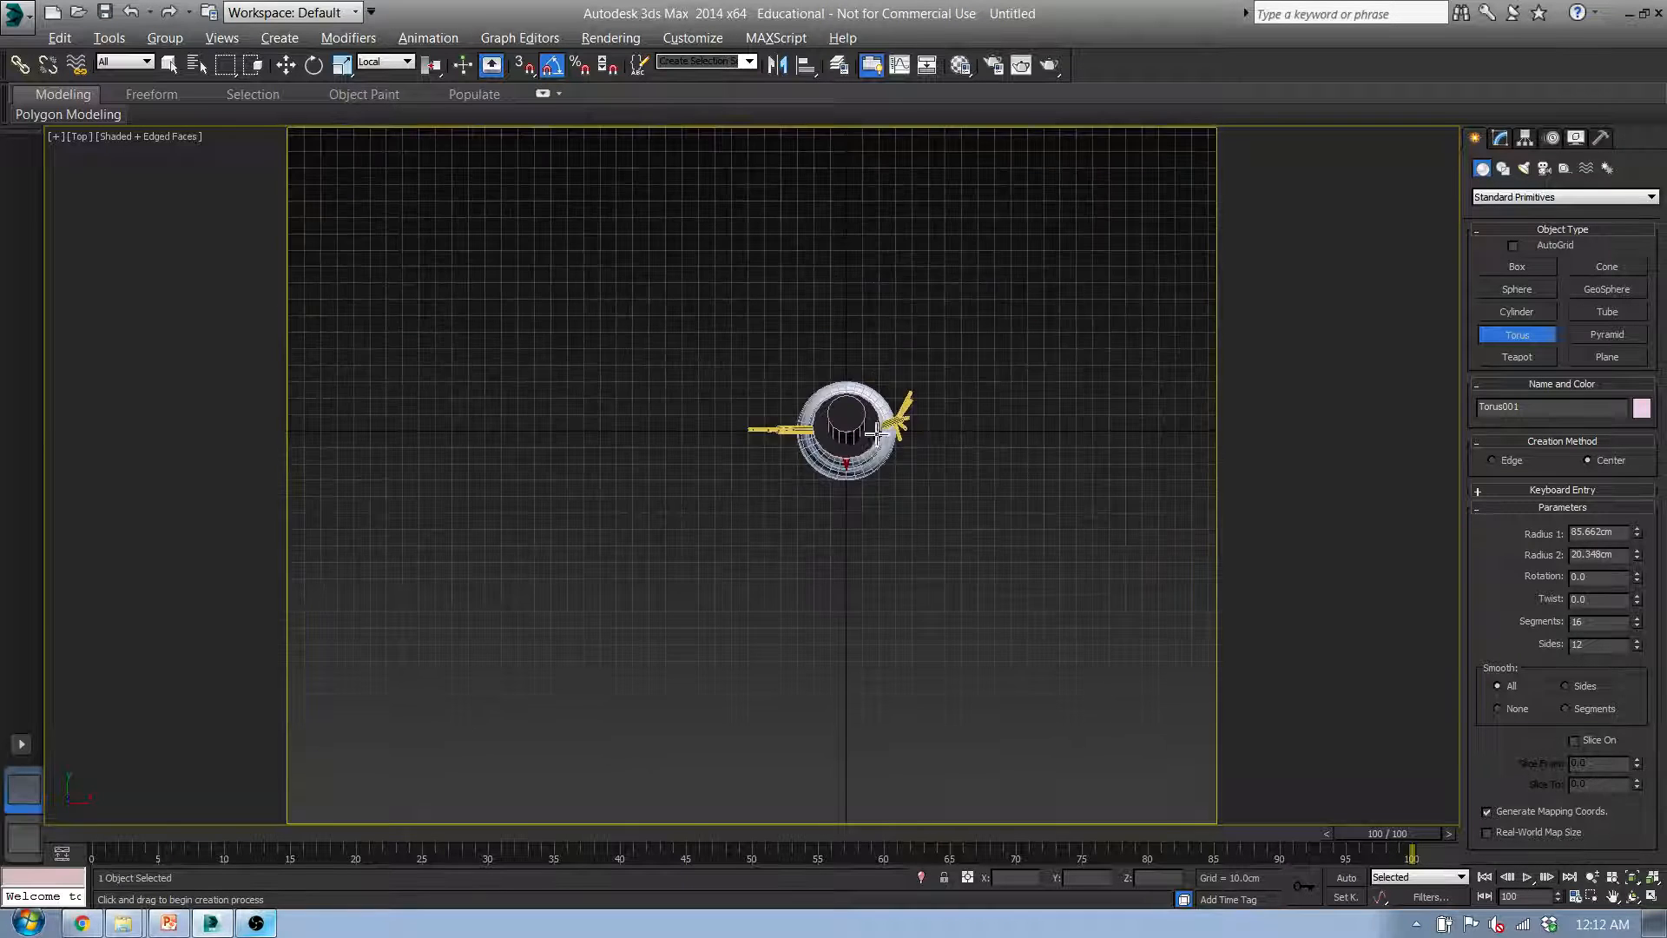
{"action": "key", "text": "w"}
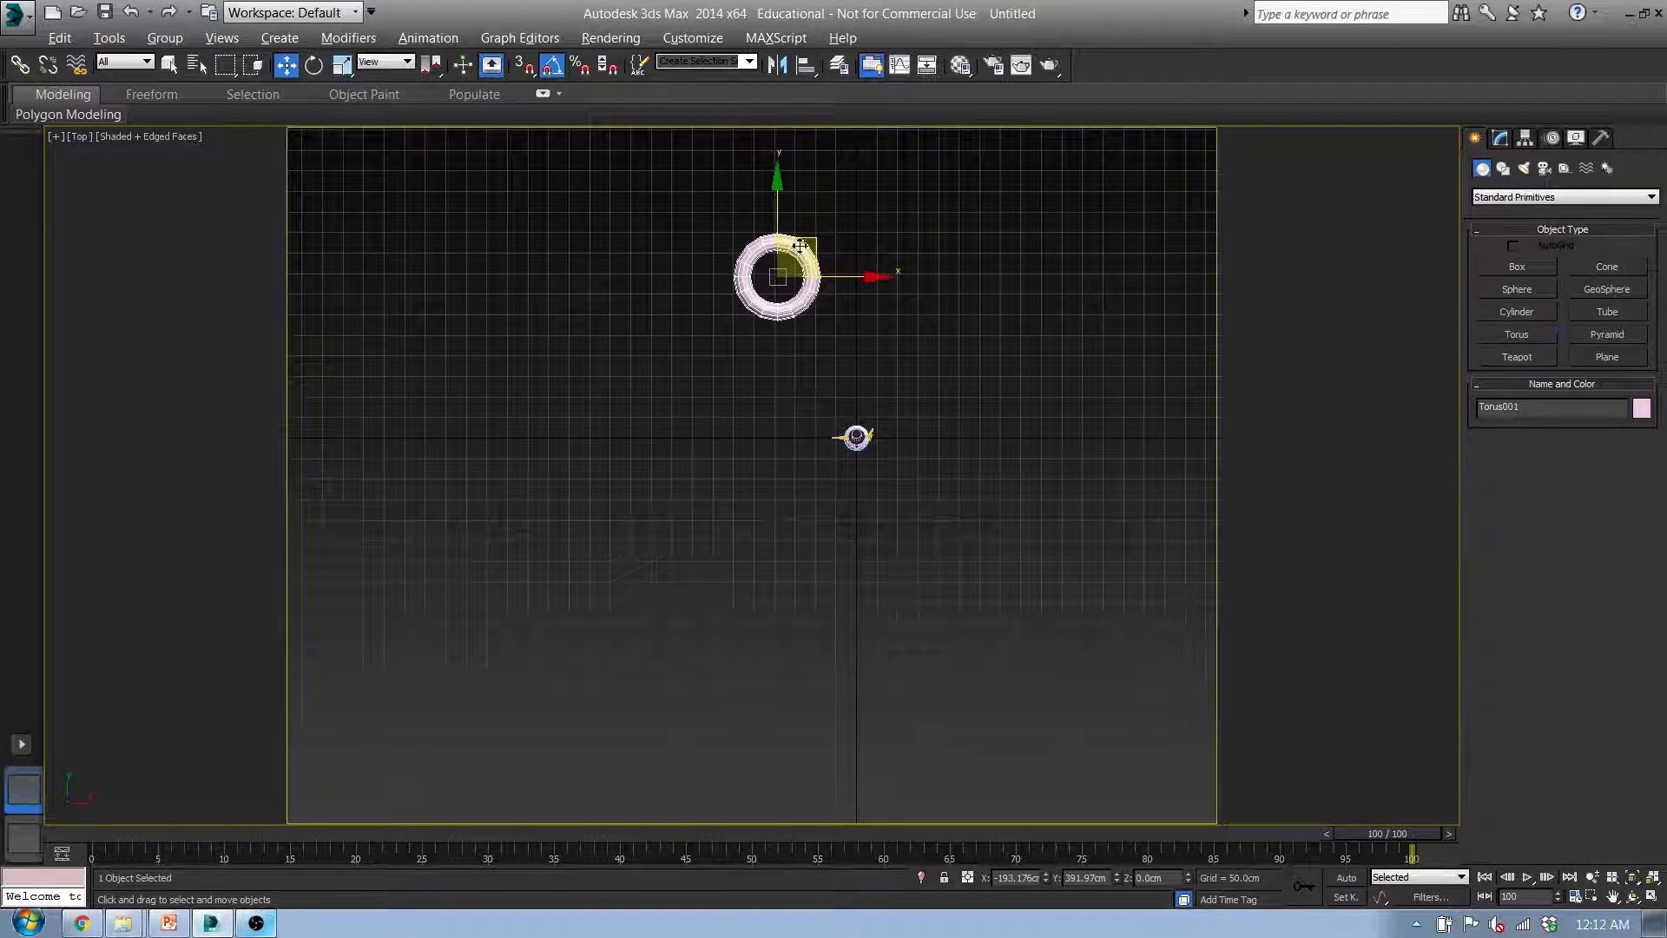
{"action": "left_click_drag", "start_coordinate": [818, 240], "coordinate": [896, 397]}
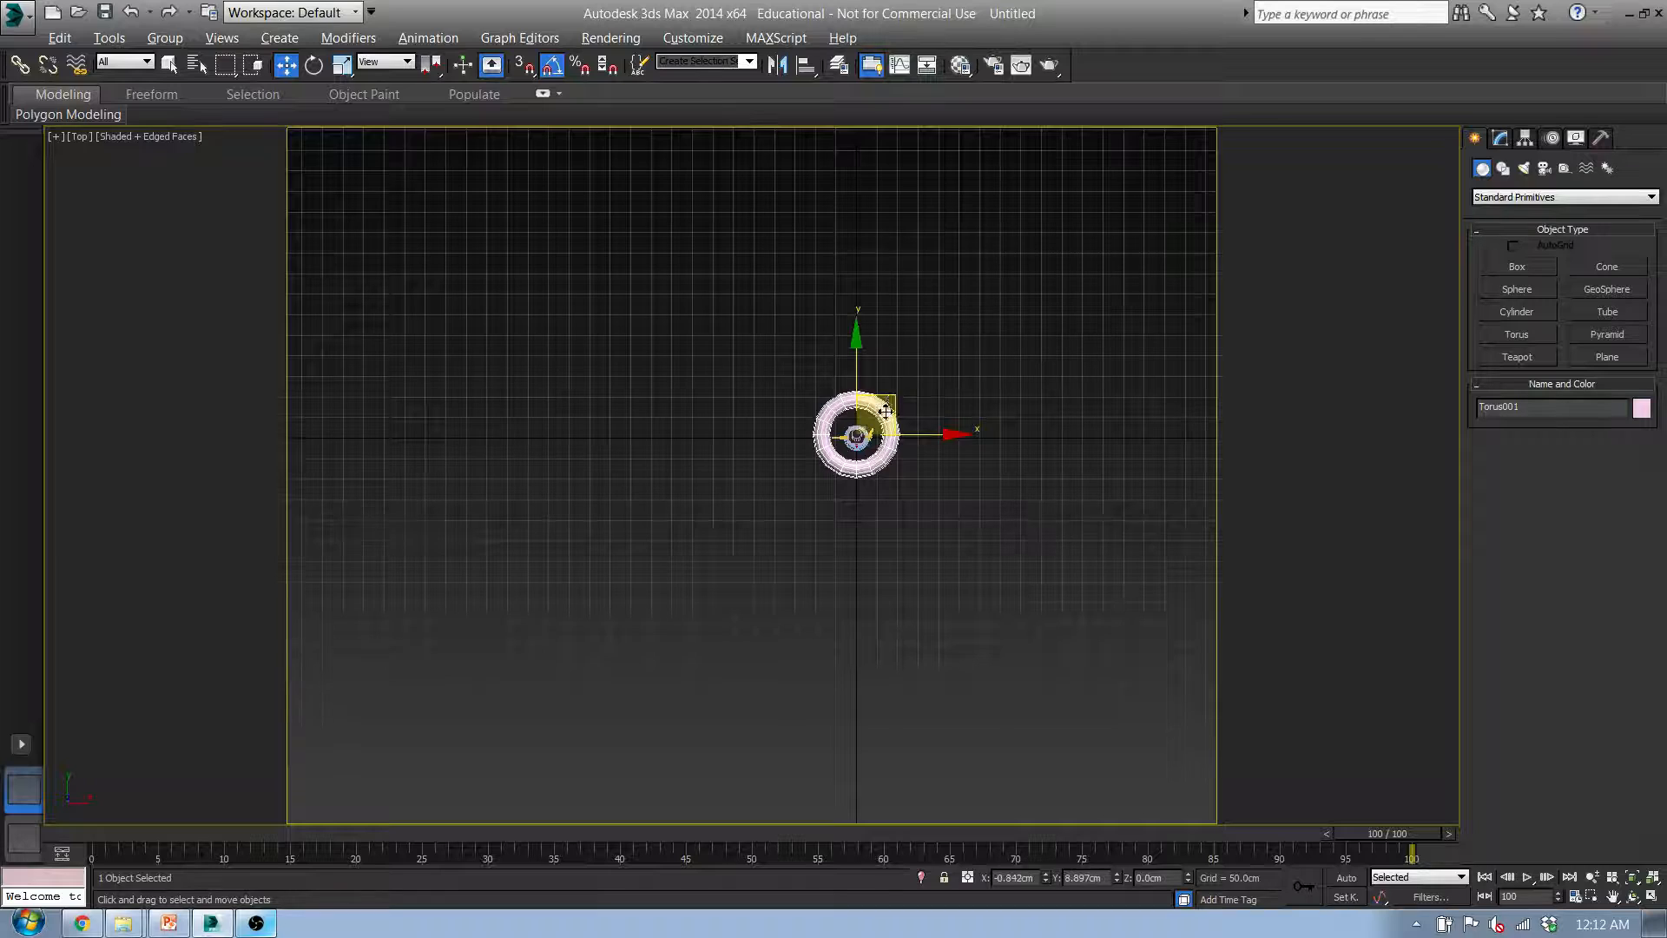
Scale the torus down uniformly in the Top view to roughly the width of the snowman's body
{"action": "key", "text": "z"}
{"action": "key", "text": "r"}
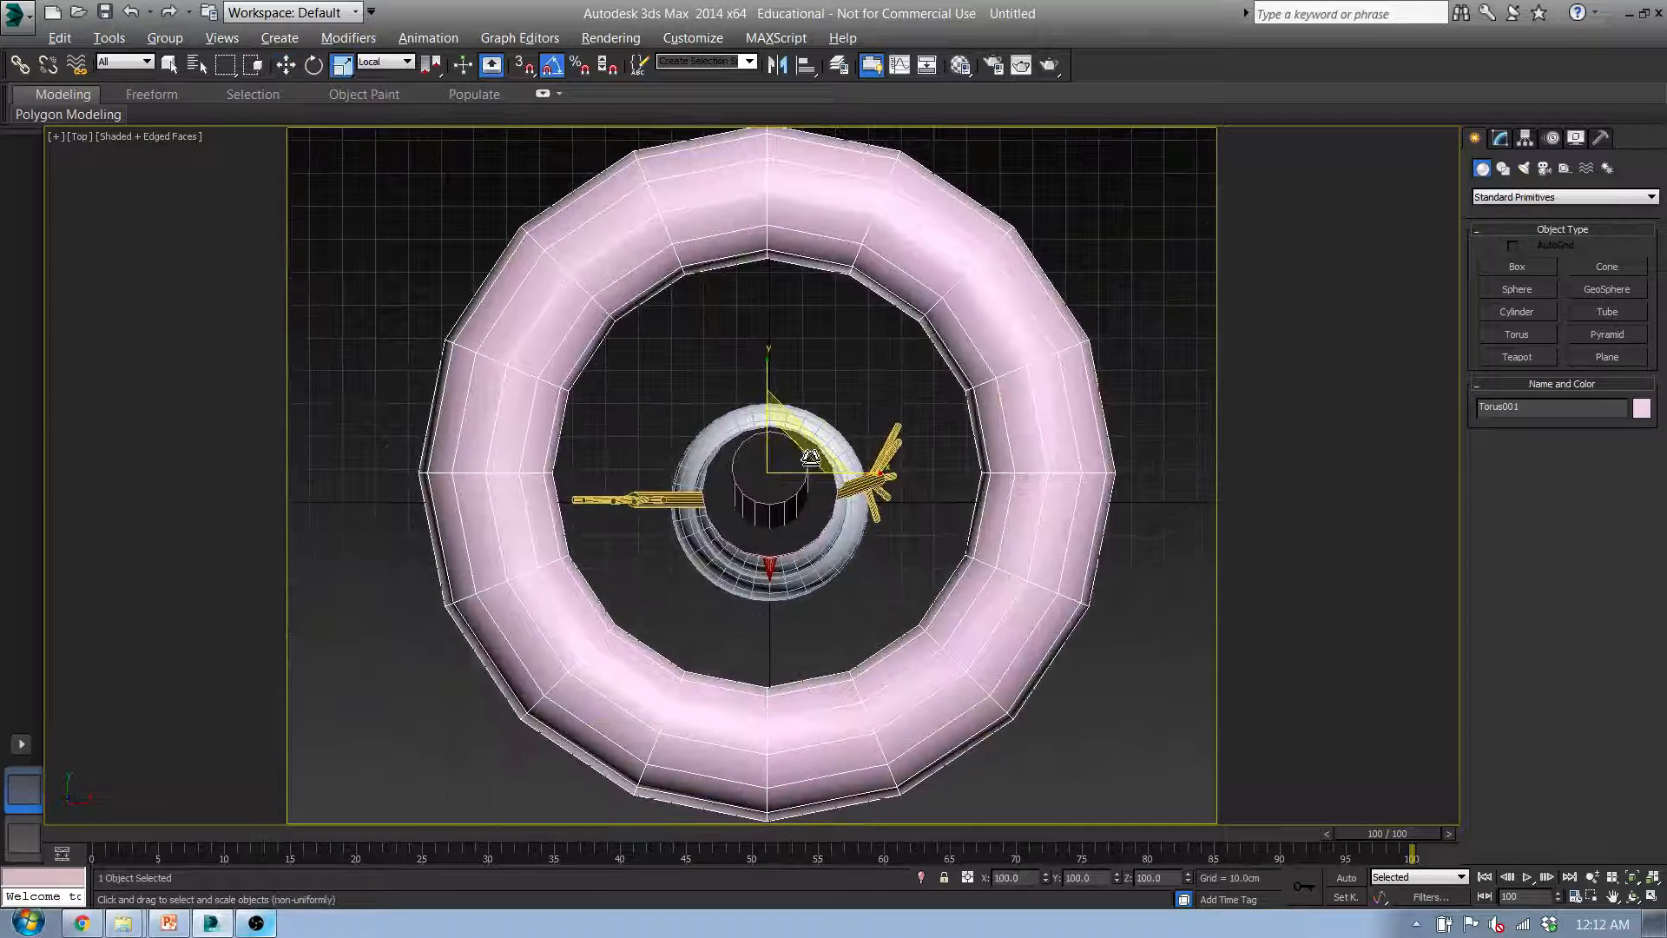
{"action": "left_click_drag", "start_coordinate": [784, 453], "coordinate": [663, 694]}
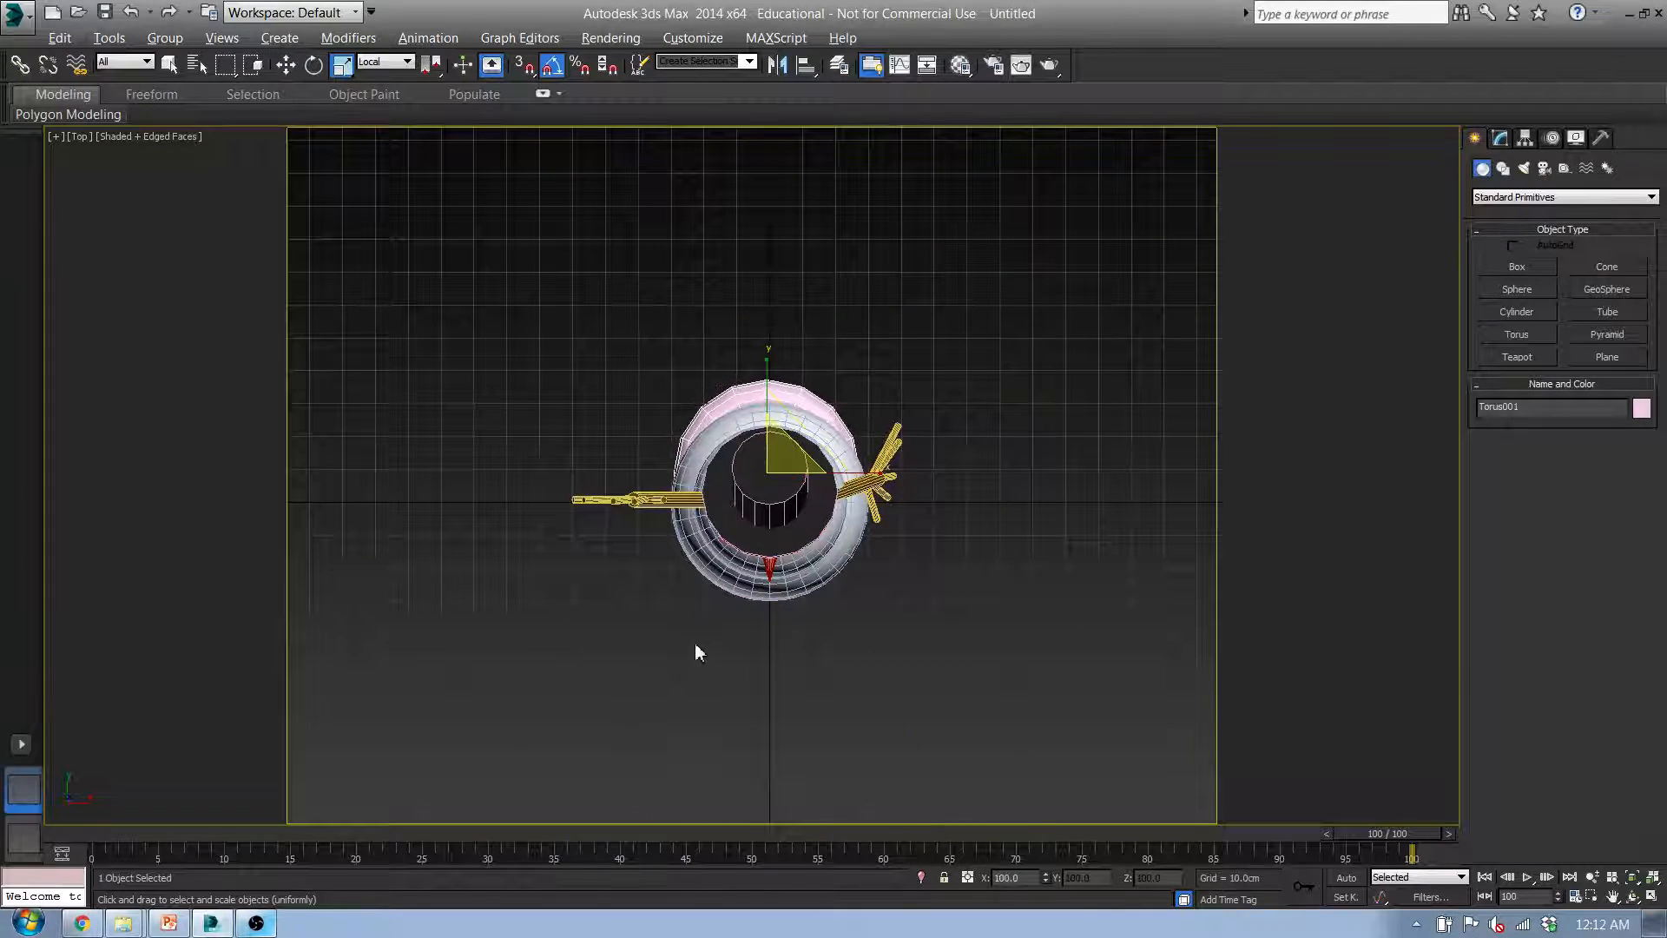
Raise the torus in the Front view from the snowman's base up to its neck
{"action": "key", "text": "f"}
{"action": "middle_click_drag", "start_coordinate": [689, 545], "coordinate": [708, 640]}
{"action": "key", "text": "w"}
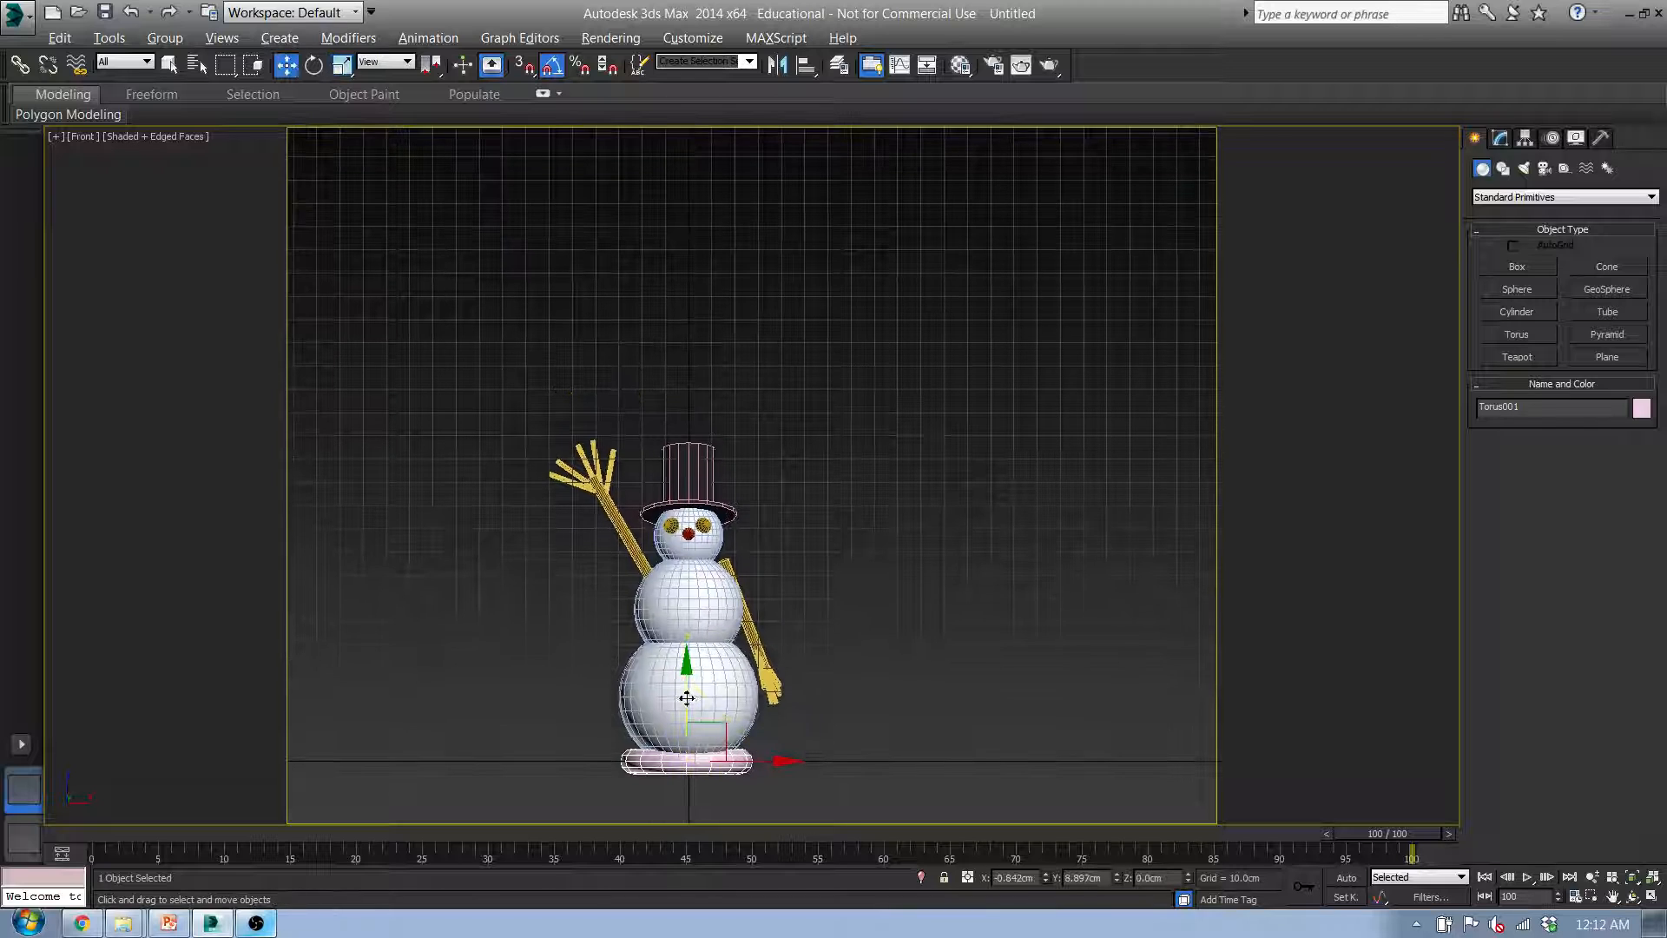
{"action": "left_click_drag", "start_coordinate": [689, 688], "coordinate": [691, 492]}
{"action": "scroll", "coordinate": [689, 534], "scroll_direction": "up", "scroll_amount": 5}
{"action": "middle_click_drag", "start_coordinate": [700, 576], "coordinate": [681, 614], "text": "alt"}
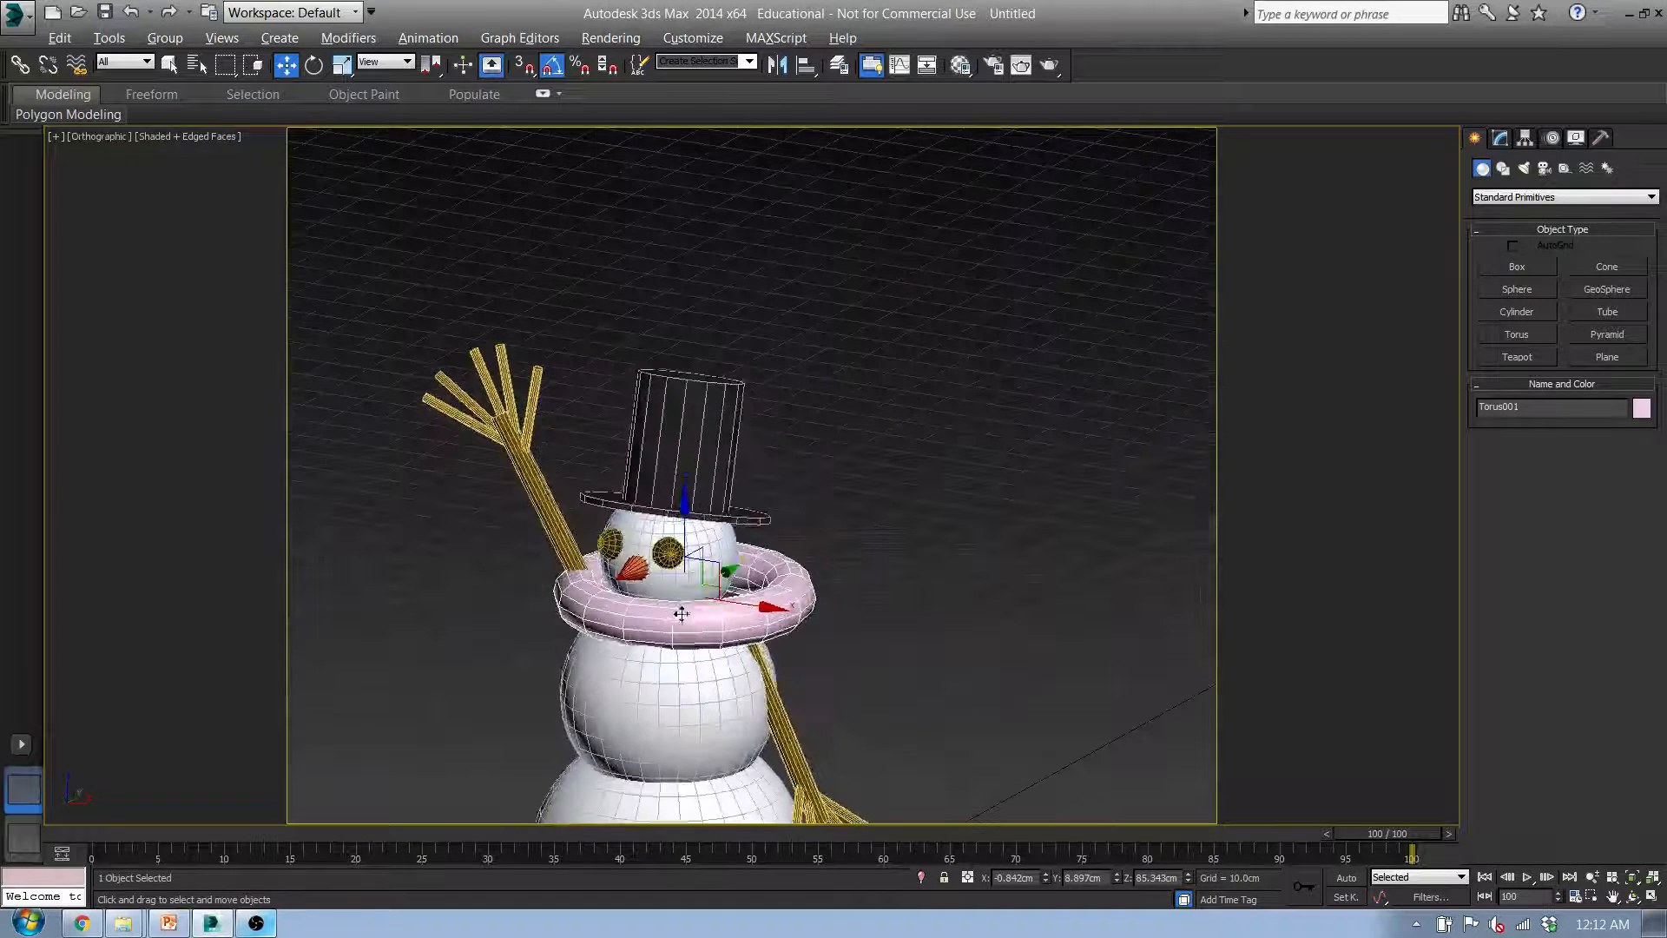
Scale the torus uniformly to 60 percent and center it snugly around the snowman's neck
{"action": "left_click_drag", "start_coordinate": [725, 576], "coordinate": [667, 667]}
{"action": "key", "text": "r"}
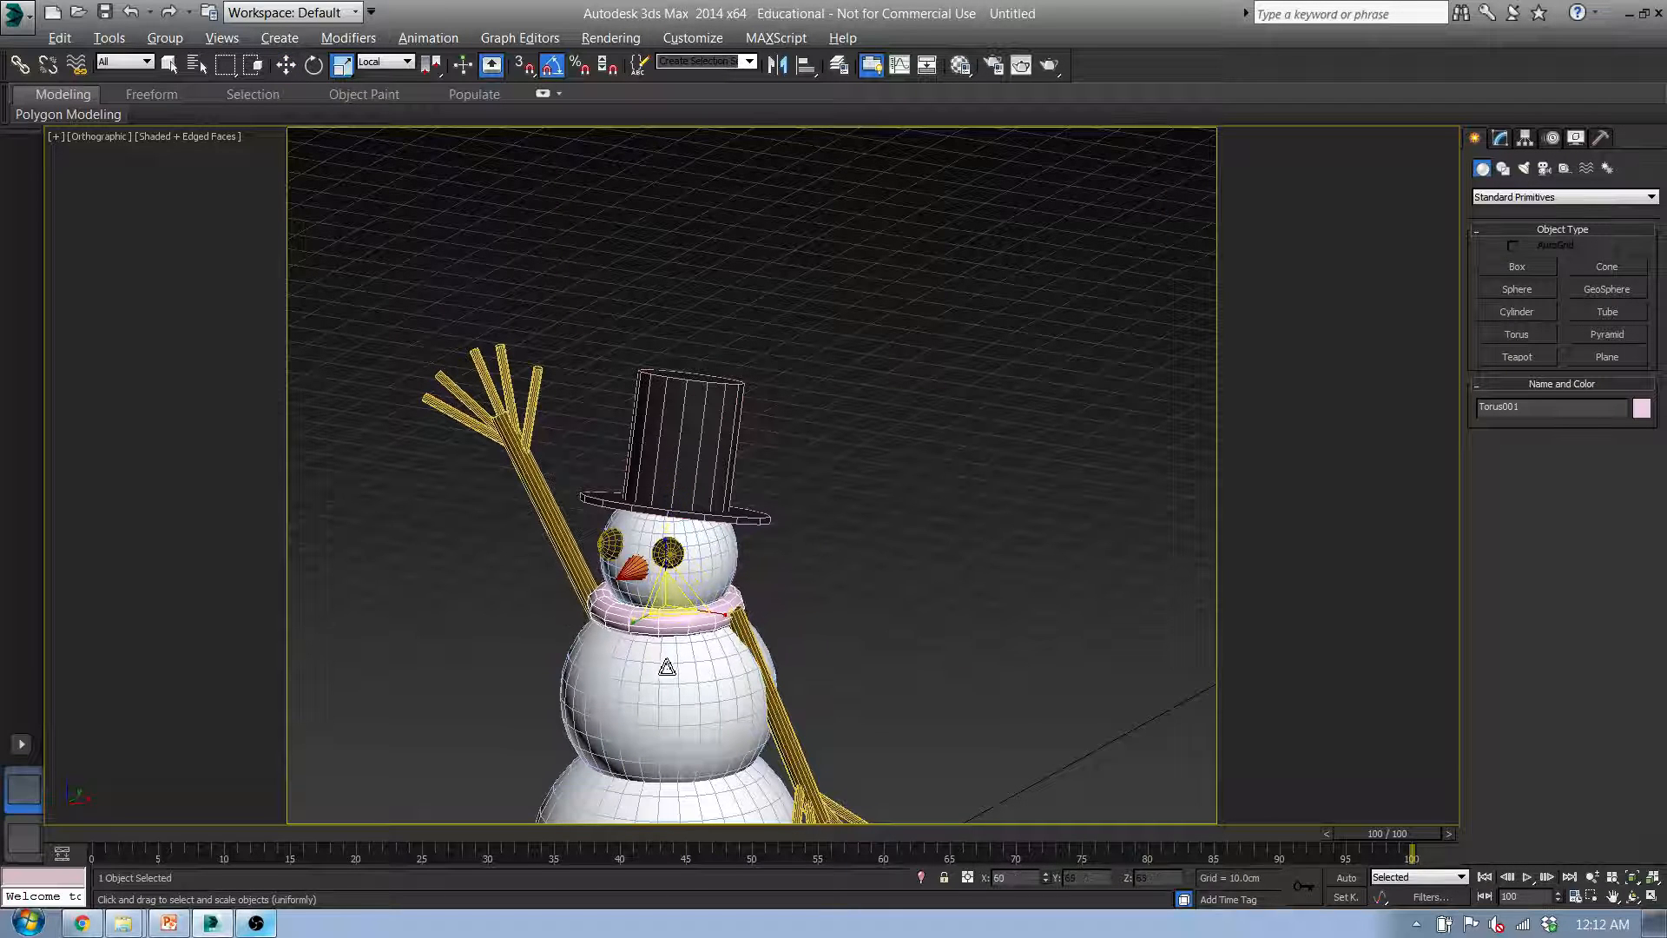
{"action": "middle_click_drag", "start_coordinate": [667, 667], "coordinate": [699, 538], "text": "alt"}
{"action": "scroll", "coordinate": [685, 638], "scroll_direction": "up", "scroll_amount": 4}
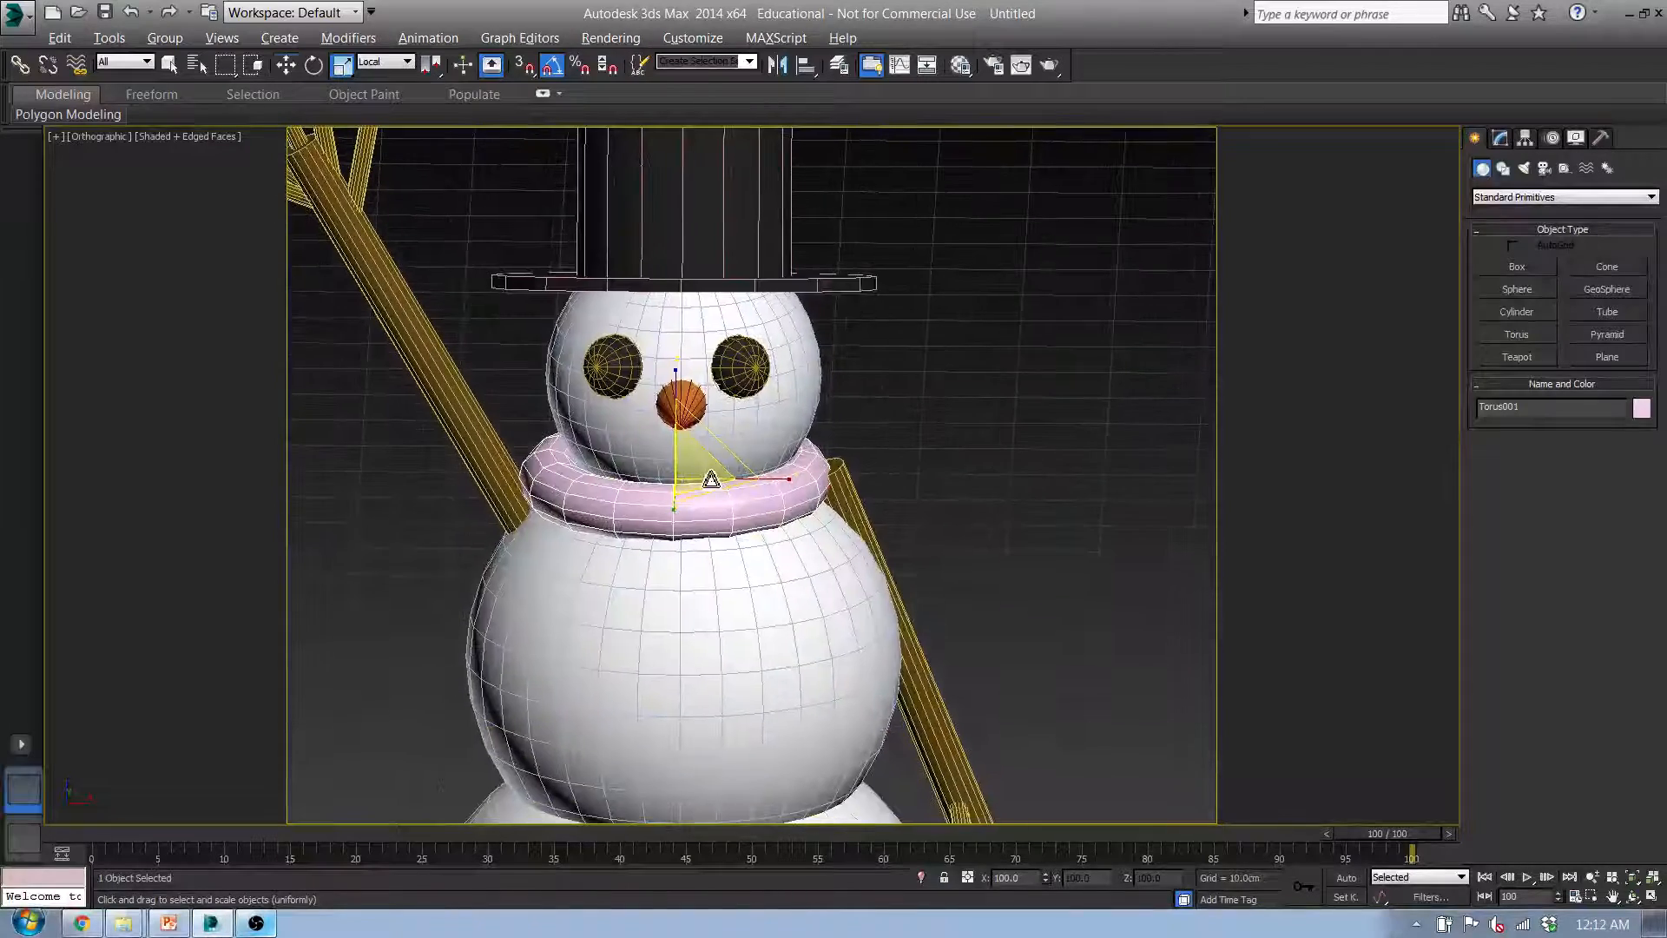
{"action": "key", "text": "w"}
{"action": "left_click_drag", "start_coordinate": [752, 483], "coordinate": [757, 482]}
{"action": "mouse_move", "coordinate": [757, 482]}
{"action": "middle_mouse_down", "text": "alt"}
{"action": "mouse_move", "coordinate": [676, 503]}
{"action": "mouse_move", "coordinate": [776, 474]}
{"action": "middle_mouse_up", "text": "alt"}
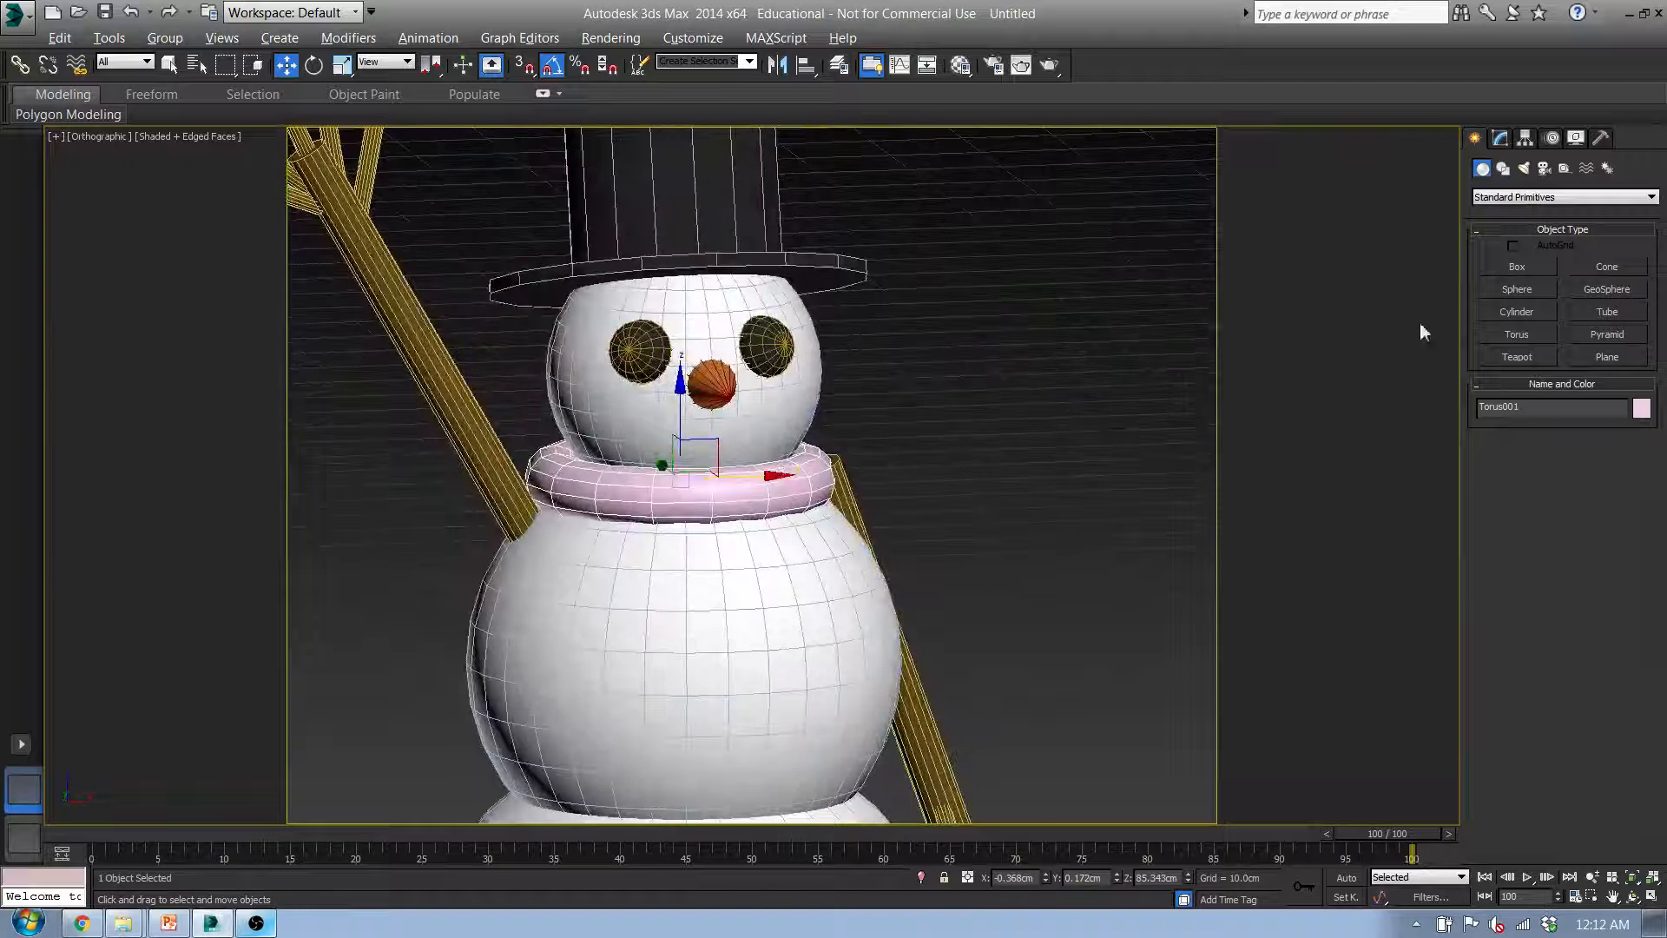
Rename the unused 08 - Default material as Scarf
{"action": "left_click", "coordinate": [963, 66]}
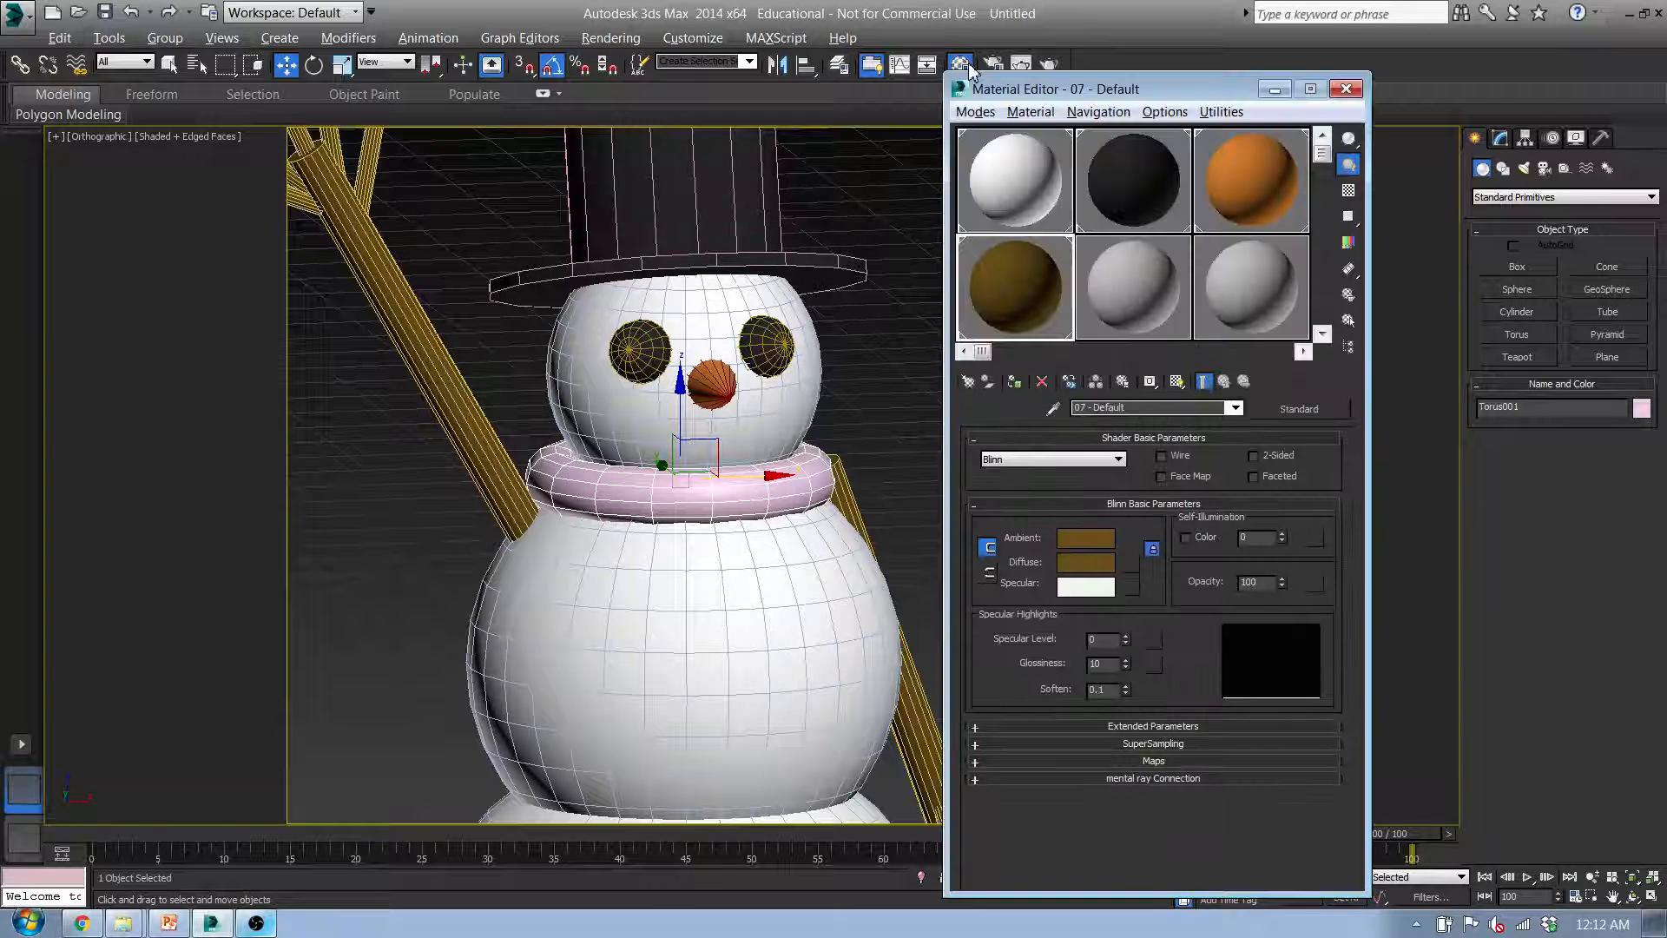
{"action": "left_click", "coordinate": [1120, 289]}
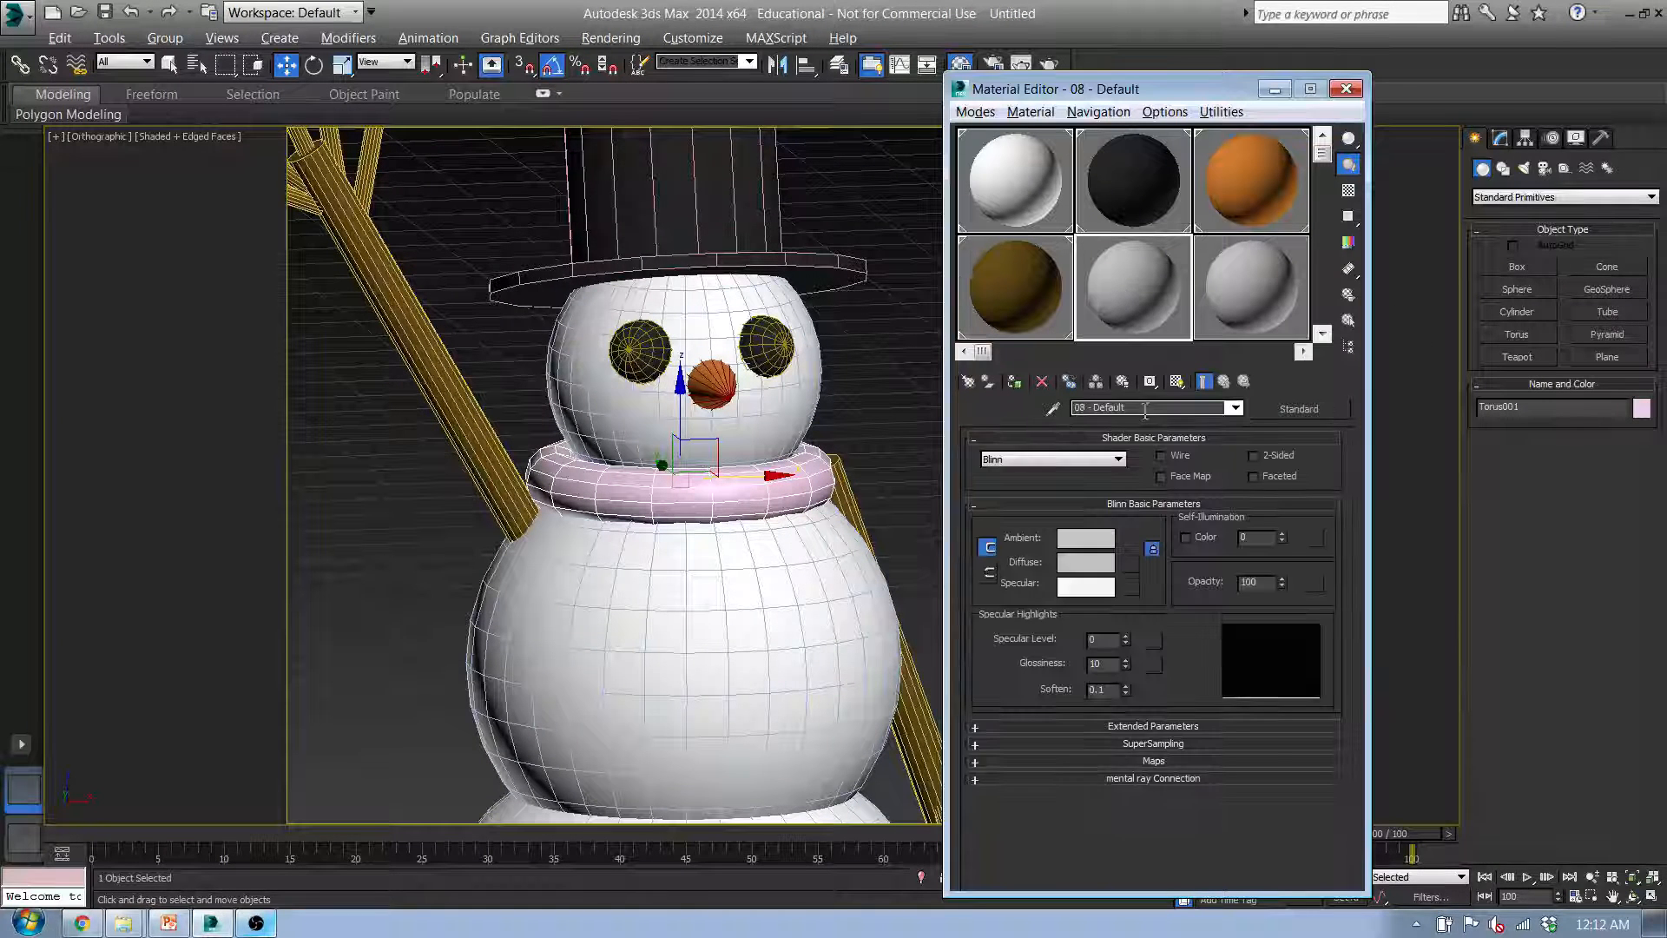
{"action": "type", "text": "Scarf"}
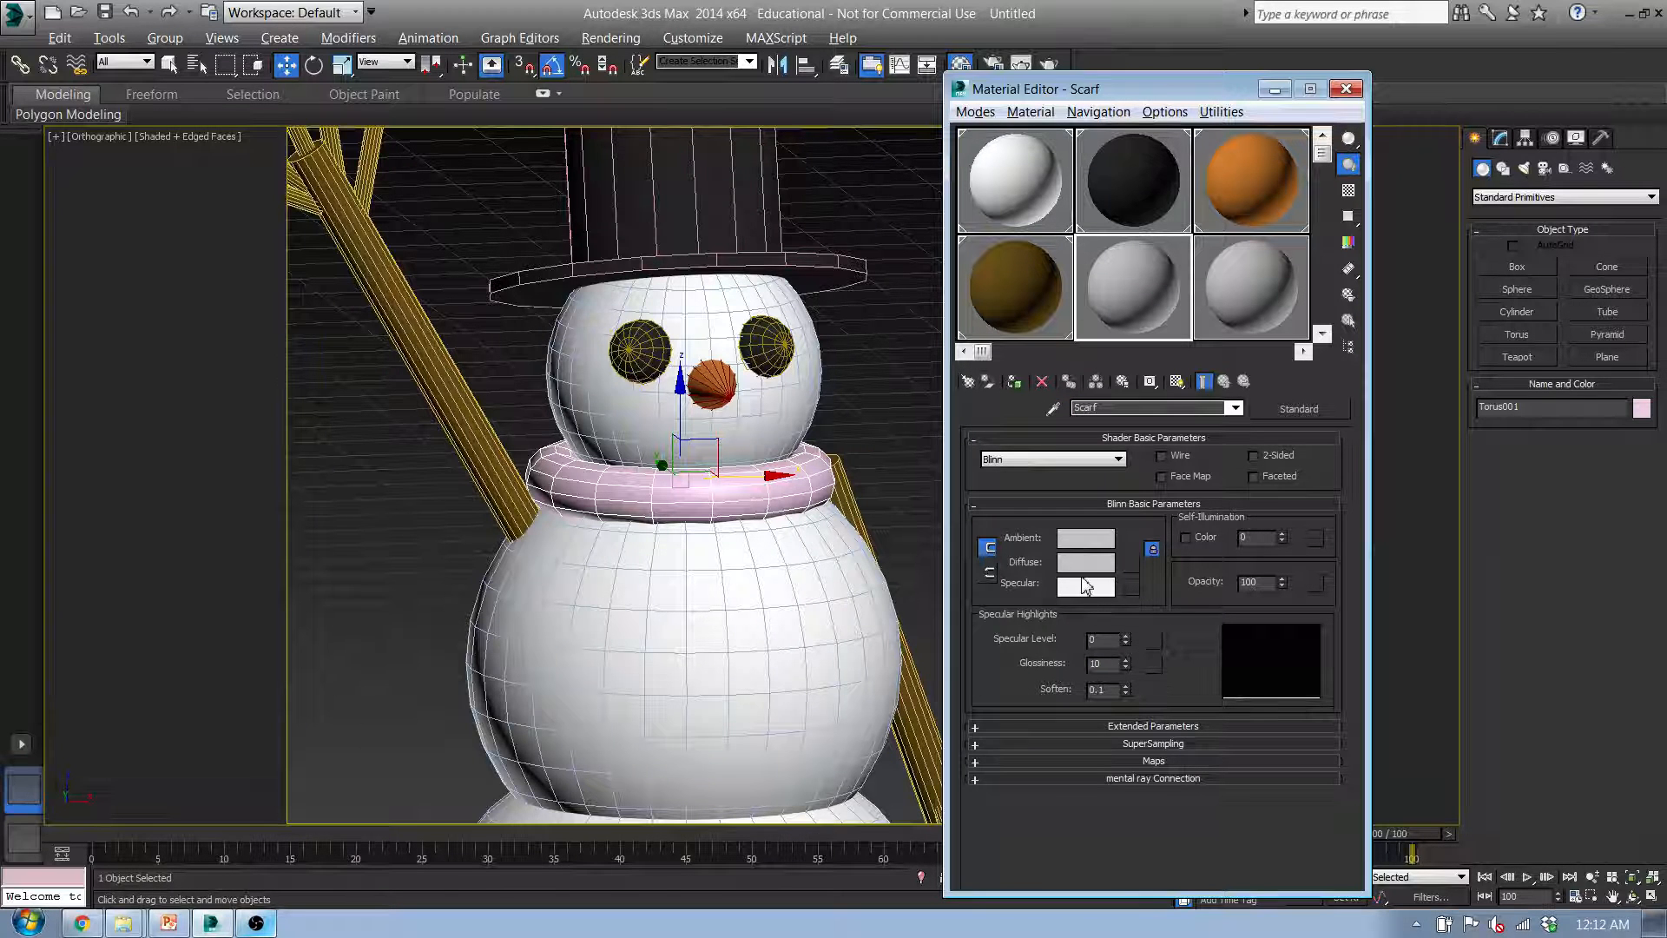
{"action": "left_click", "coordinate": [1091, 563]}
{"action": "left_click", "coordinate": [763, 203]}
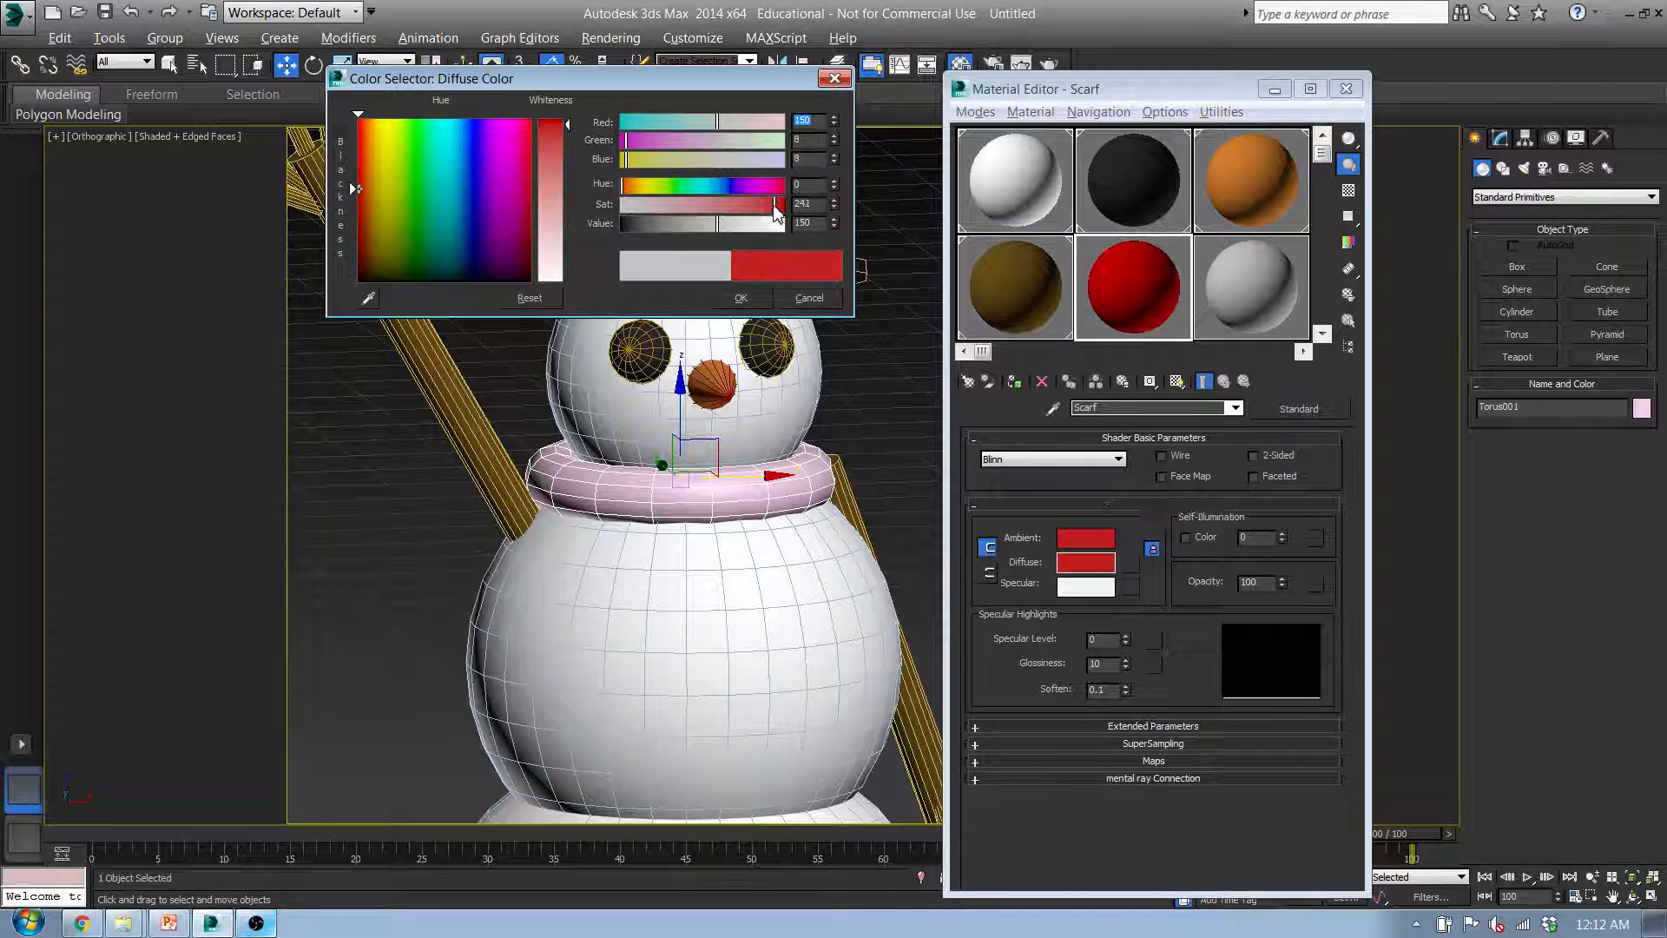
{"action": "left_click", "coordinate": [809, 298]}
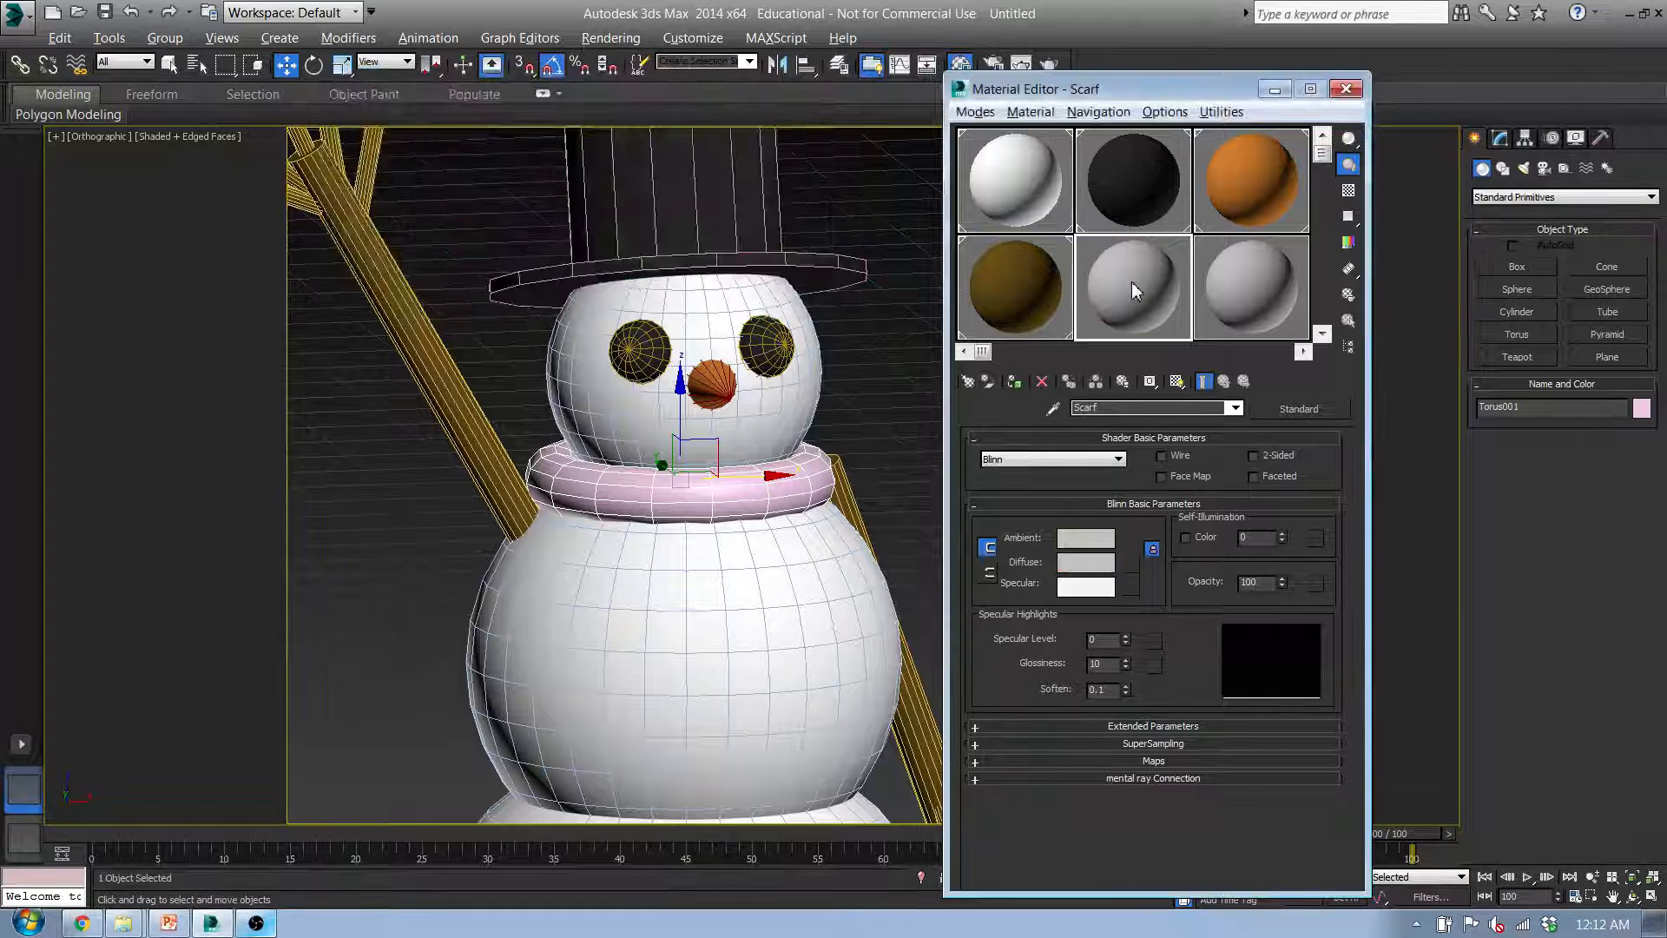
Set the Scarf material's diffuse color to red, assign it to the torus and close the Material Editor
{"action": "left_click", "coordinate": [1085, 562]}
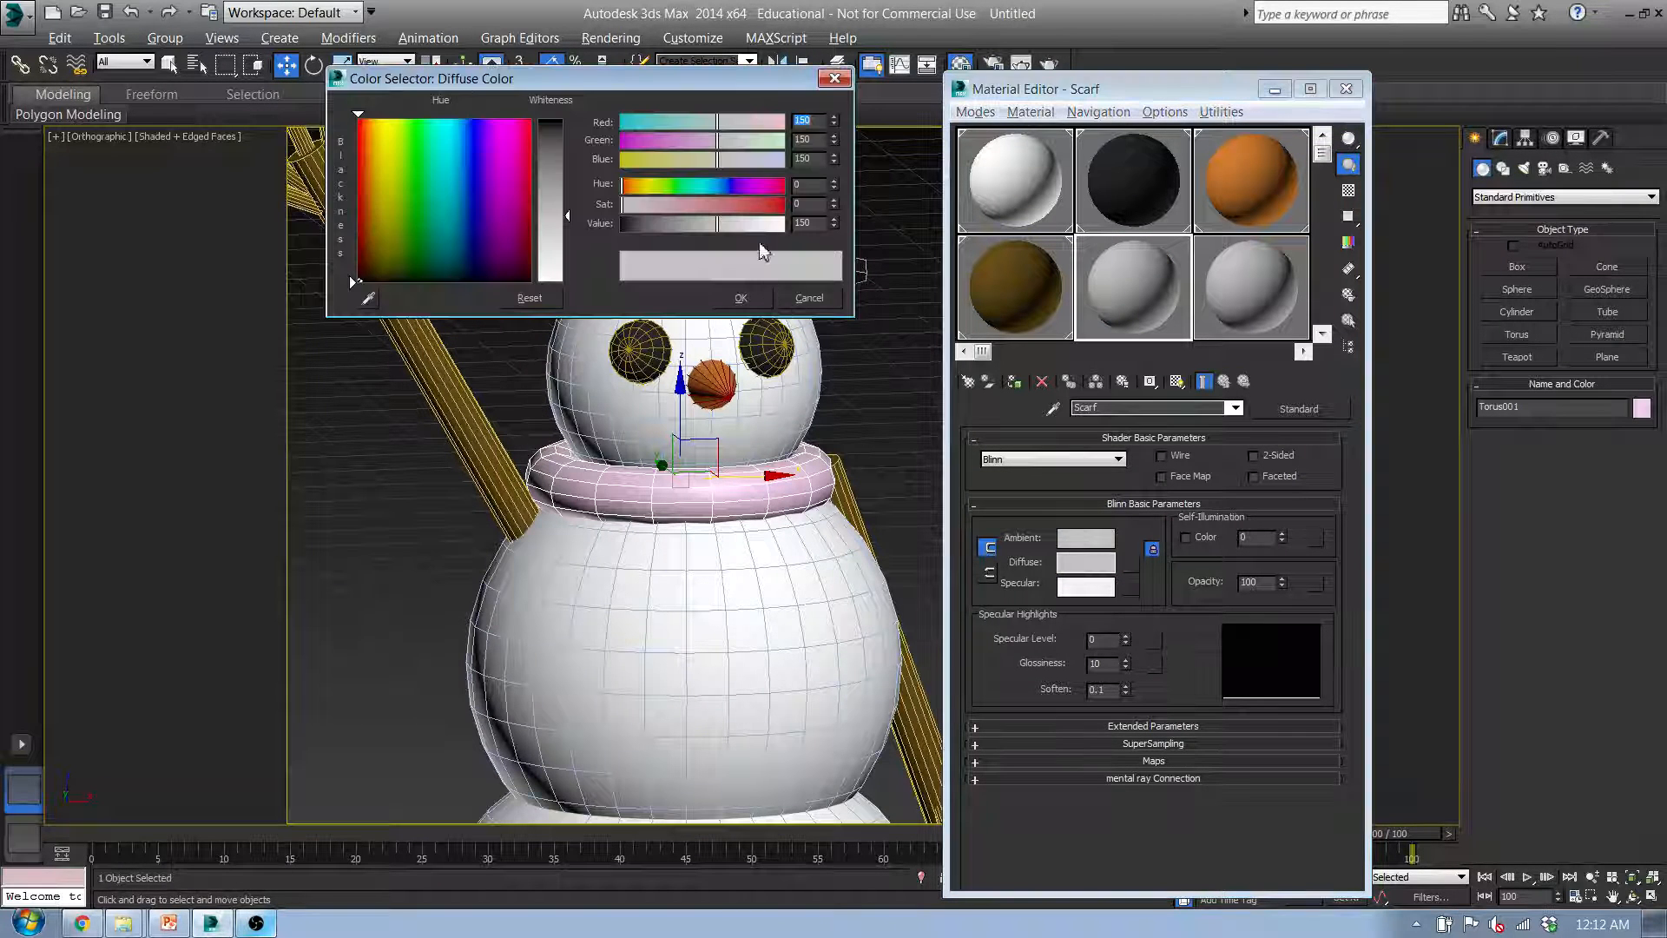
{"action": "left_click", "coordinate": [774, 203]}
{"action": "left_click", "coordinate": [761, 300]}
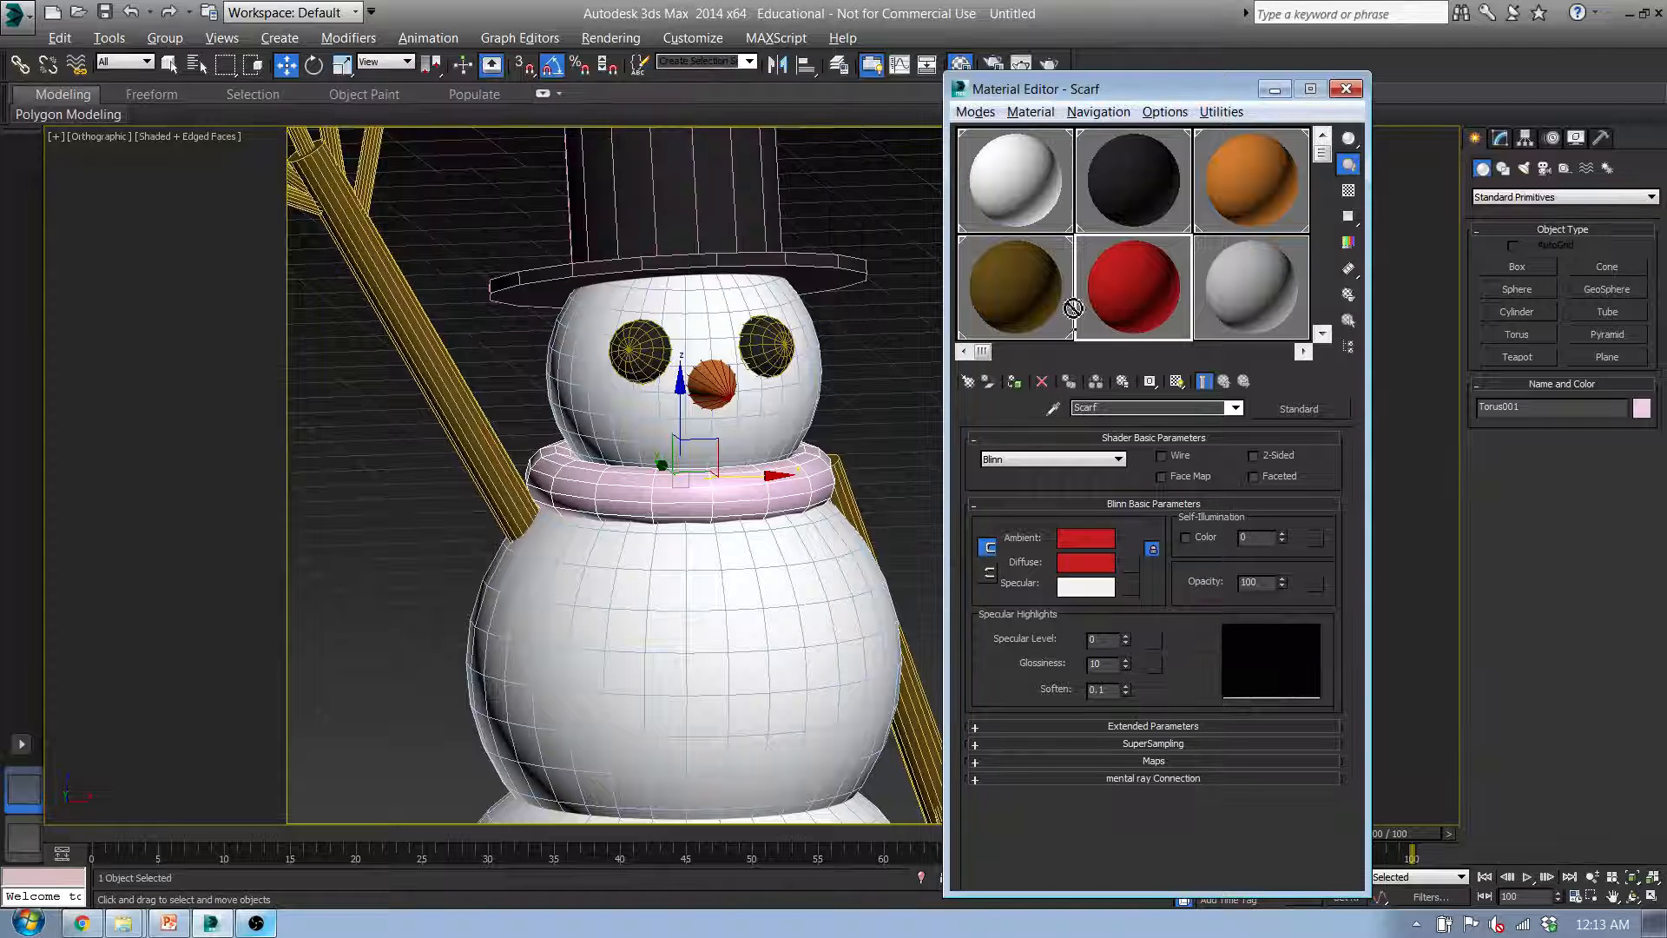
{"action": "left_click_drag", "start_coordinate": [1073, 308], "coordinate": [764, 490]}
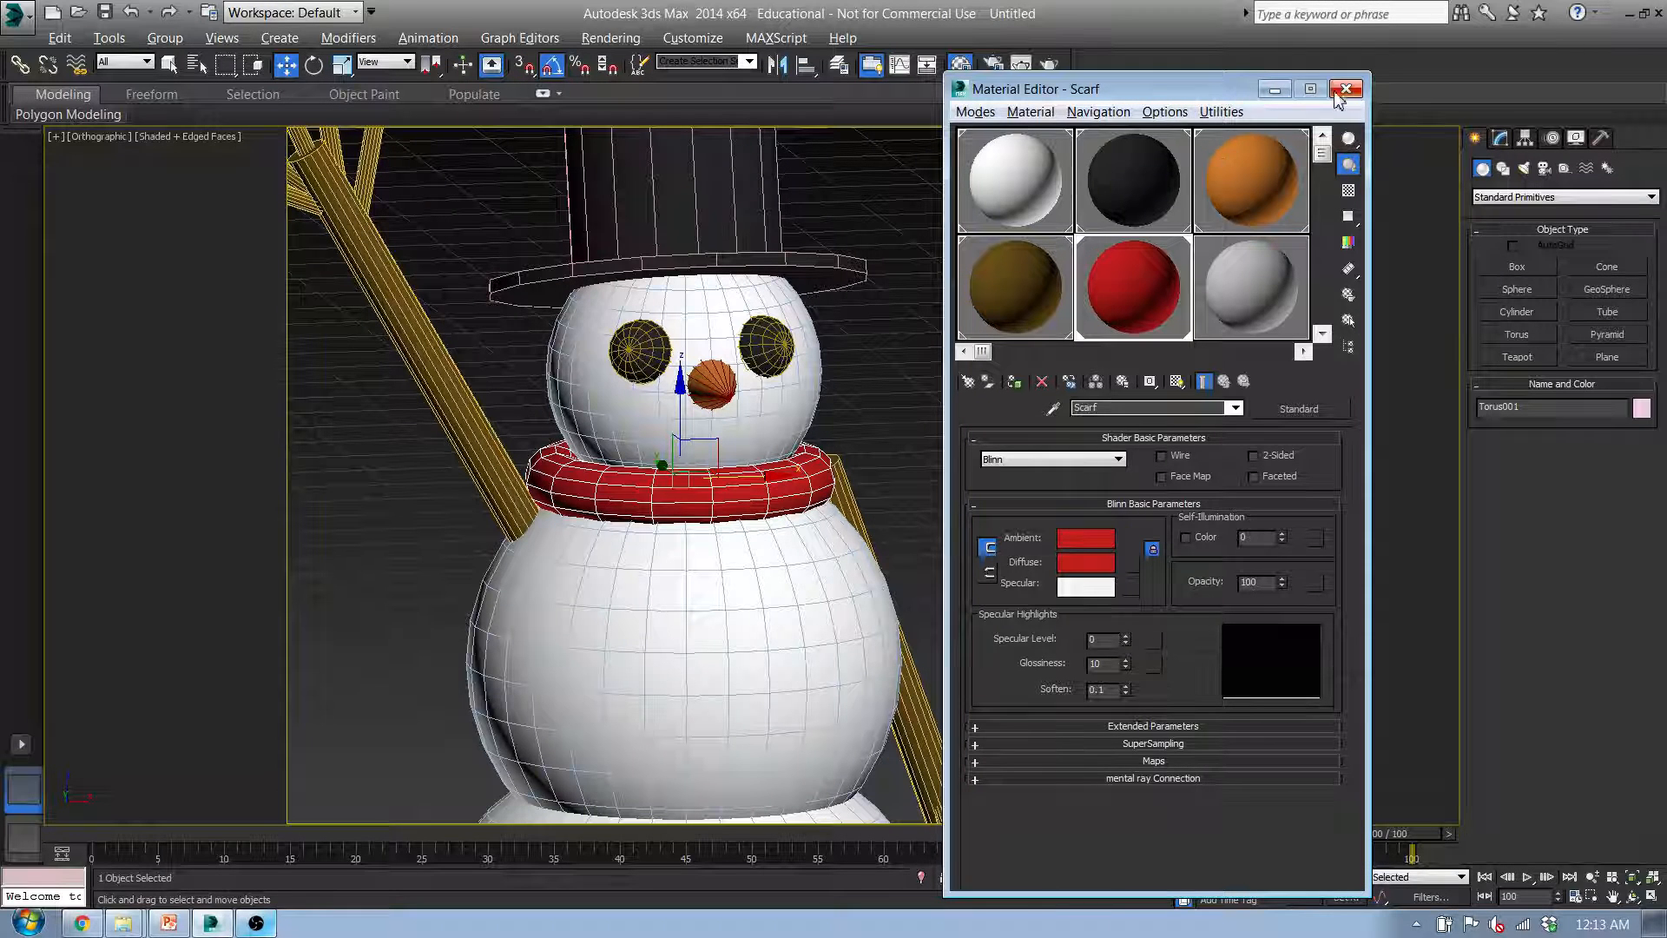
{"action": "left_click", "coordinate": [1345, 89]}
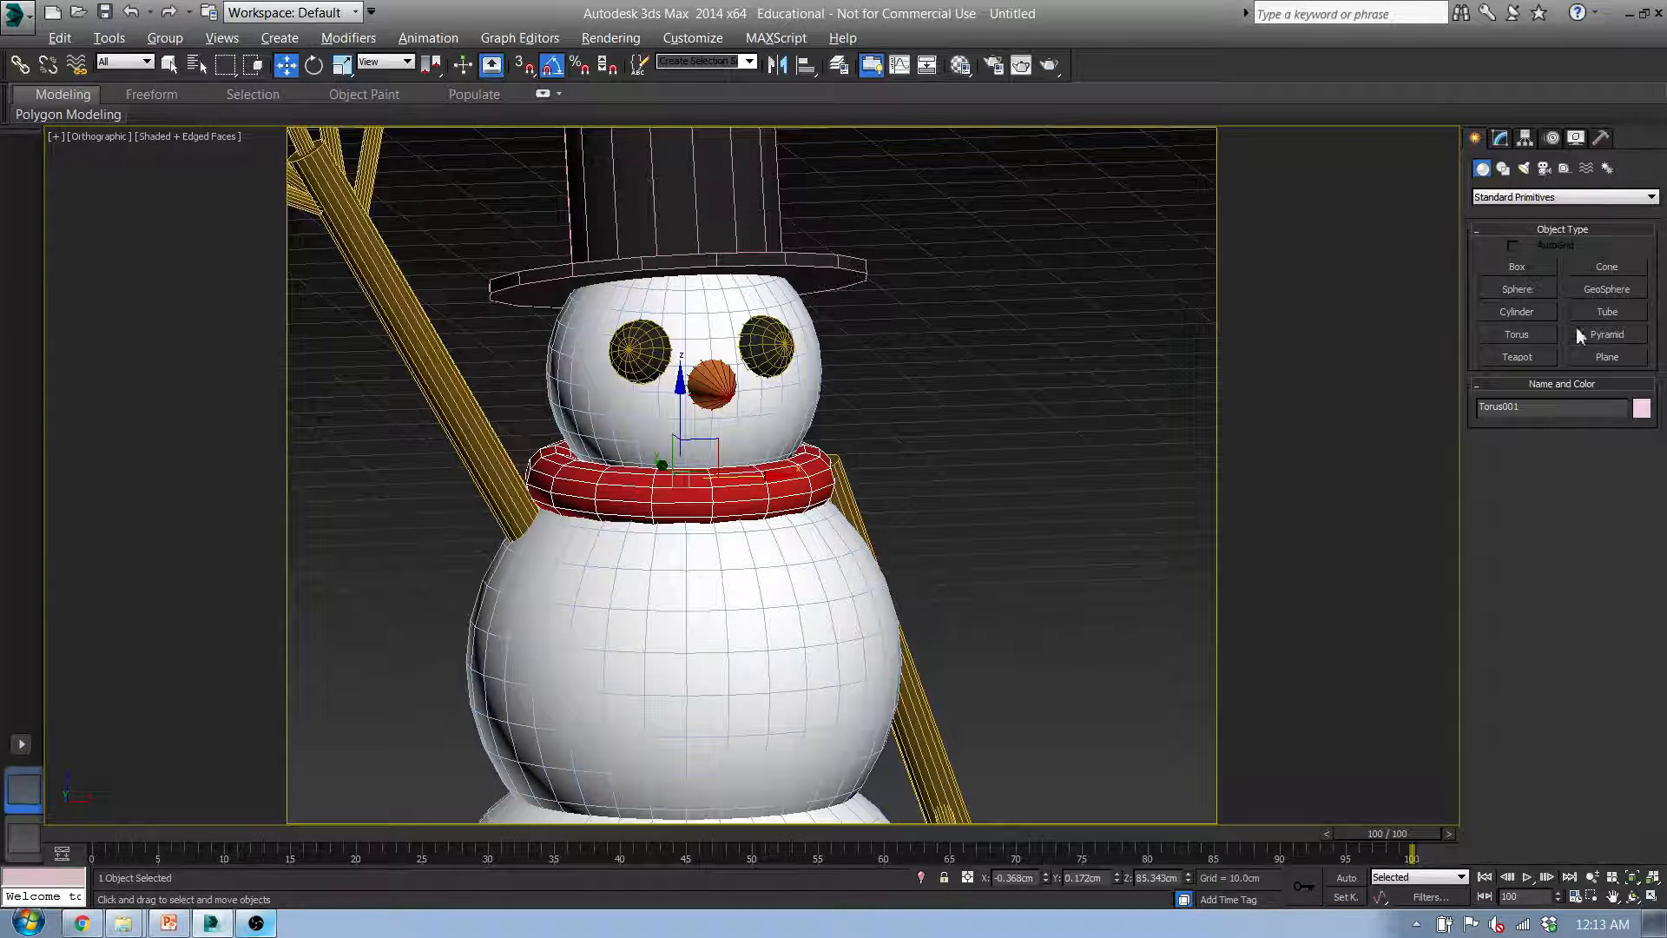
Create a box in the Front view beside the snowman, about 32.1 cm long, 9.7 cm wide and 10.8 cm high
{"action": "left_click", "coordinate": [1516, 266]}
{"action": "key", "text": "f"}
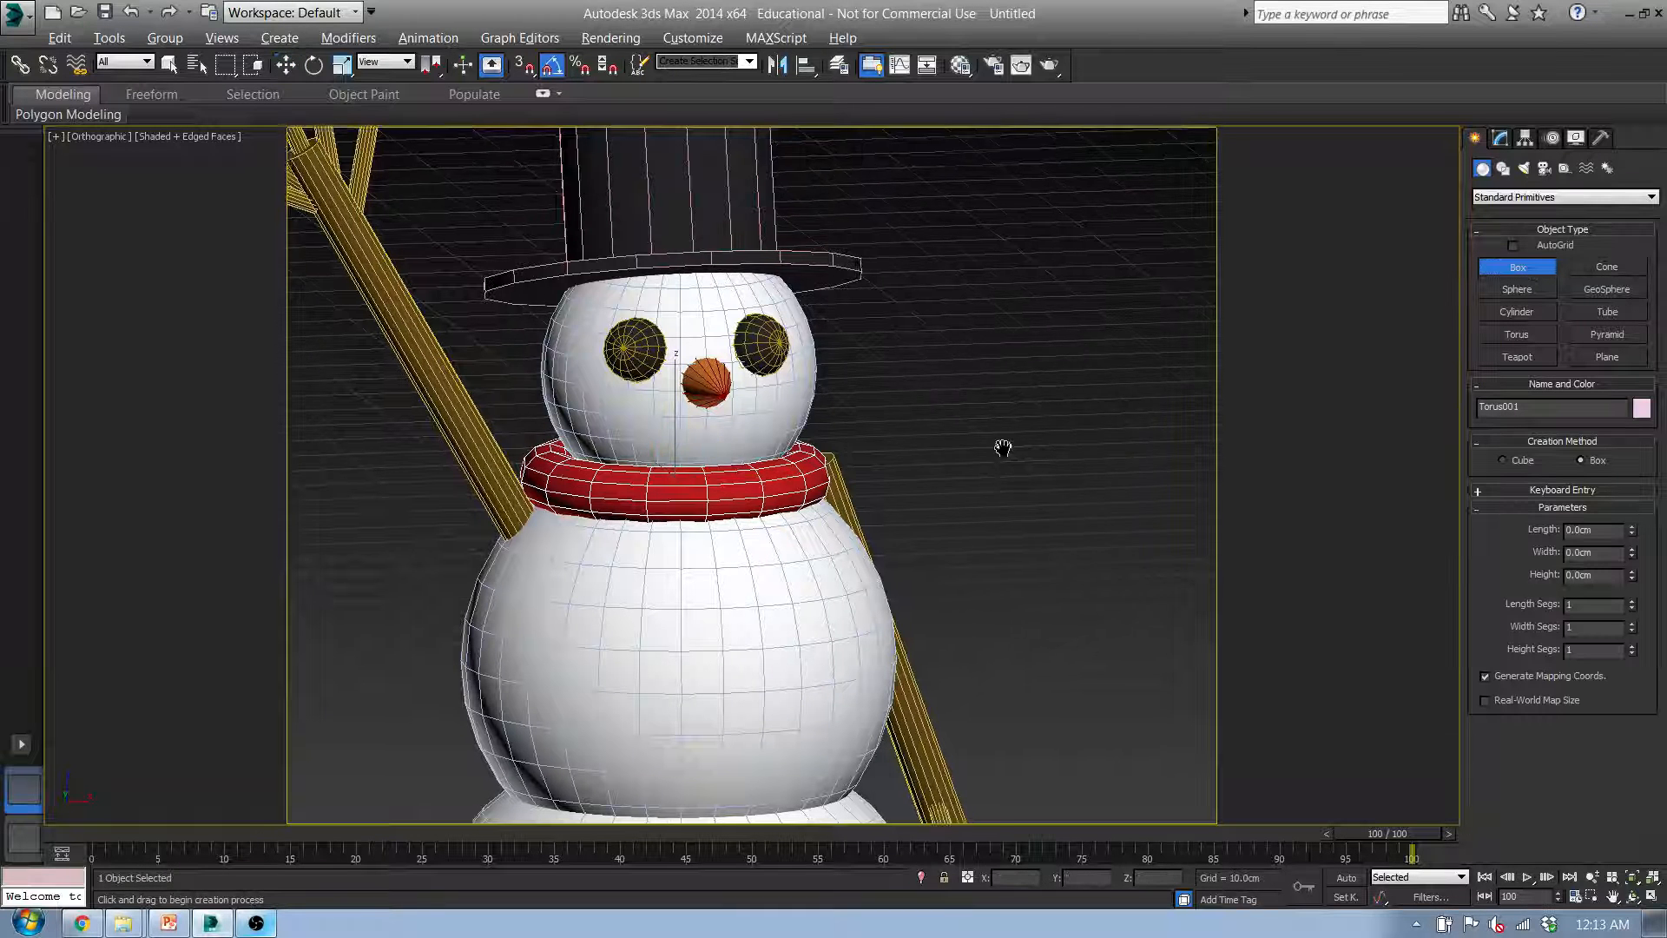
{"action": "scroll", "coordinate": [737, 454], "scroll_direction": "up", "scroll_amount": 5}
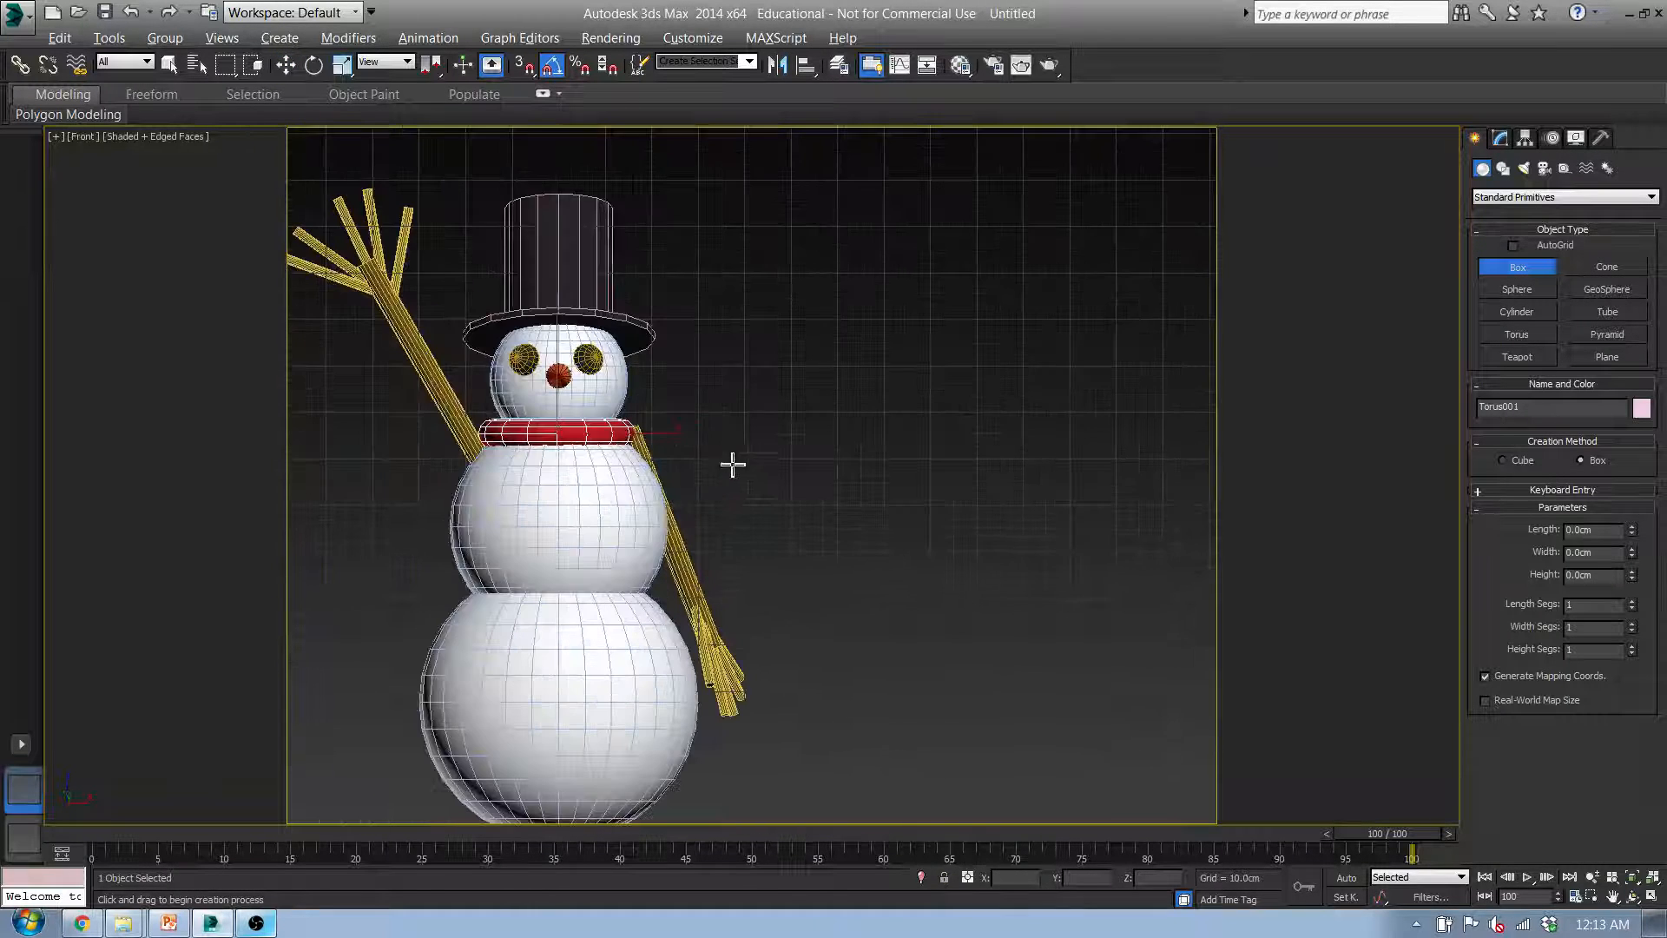
{"action": "left_click_drag", "start_coordinate": [786, 443], "coordinate": [833, 594]}
{"action": "left_click", "coordinate": [846, 545]}
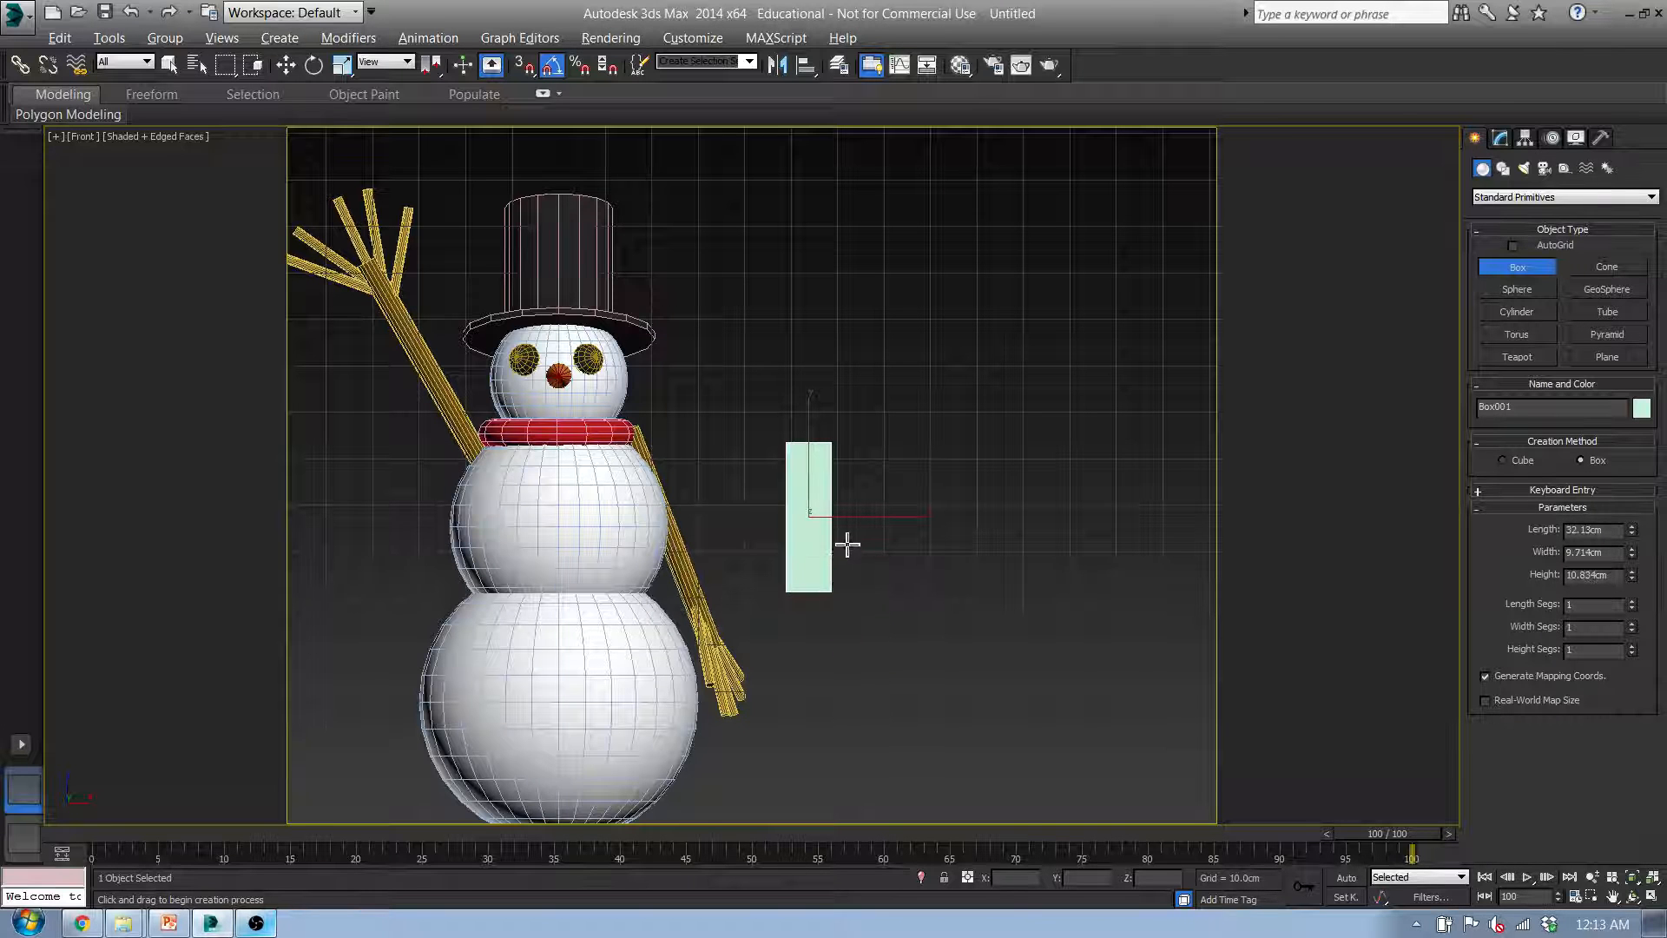
Move the box in the Top view to the front of the snowman's chest, at about X 8.1 cm and Y -10.3 cm
{"action": "middle_click_drag", "start_coordinate": [847, 545], "coordinate": [860, 463], "text": "alt"}
{"action": "key", "text": "t"}
{"action": "key", "text": "w"}
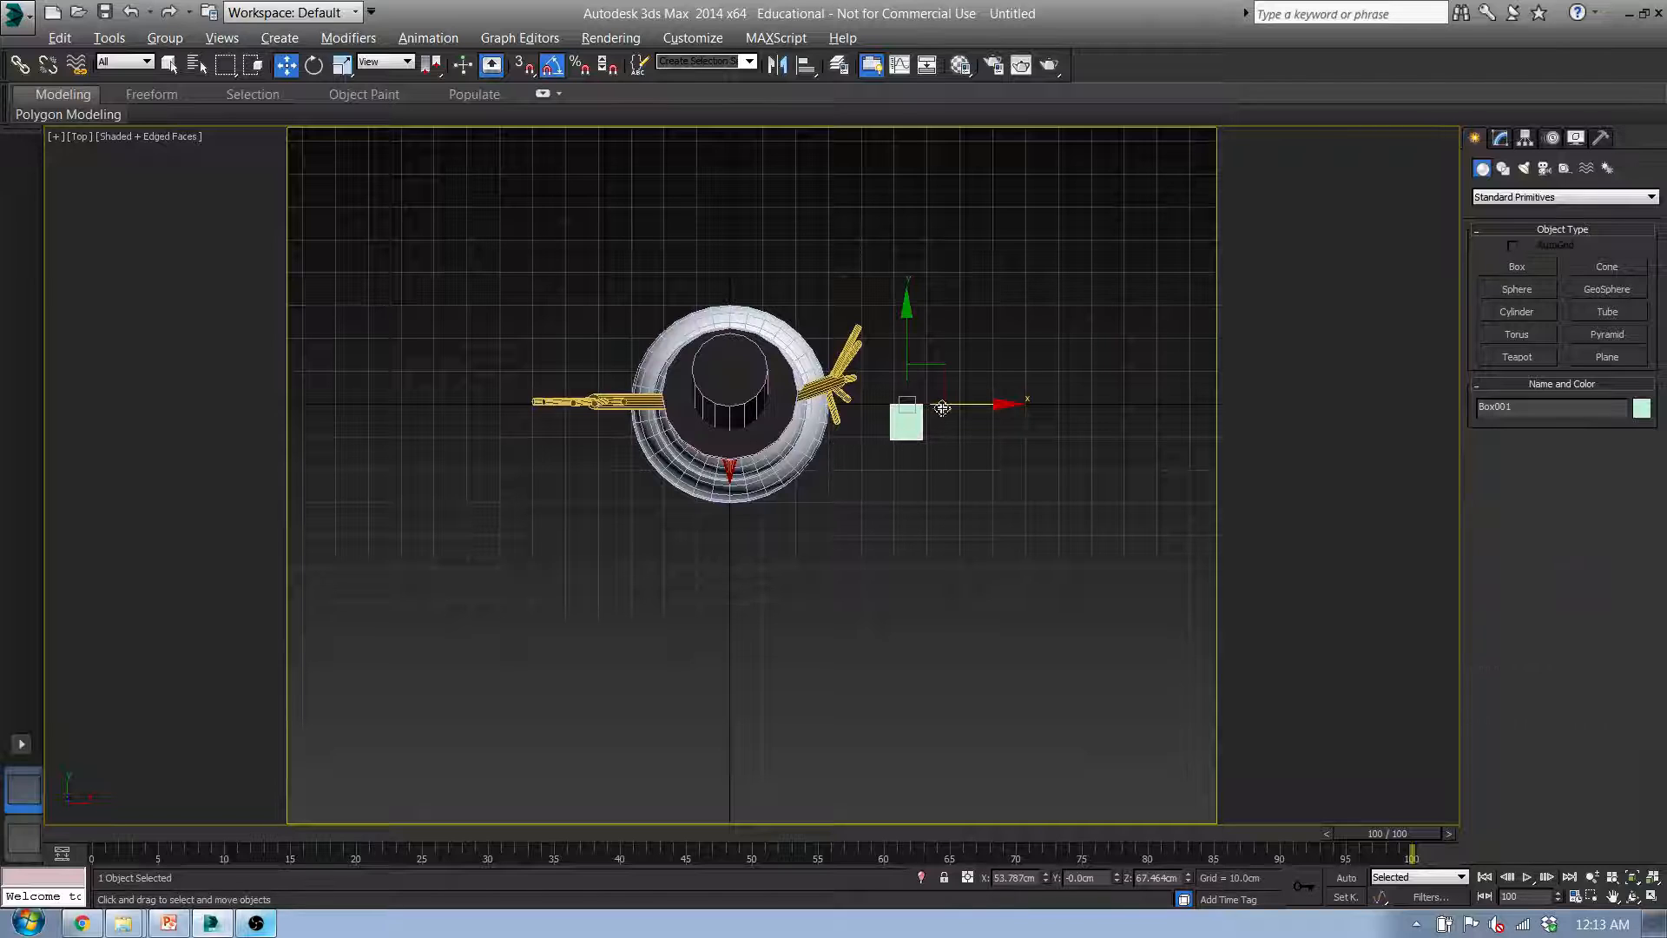
{"action": "left_click_drag", "start_coordinate": [946, 370], "coordinate": [792, 406]}
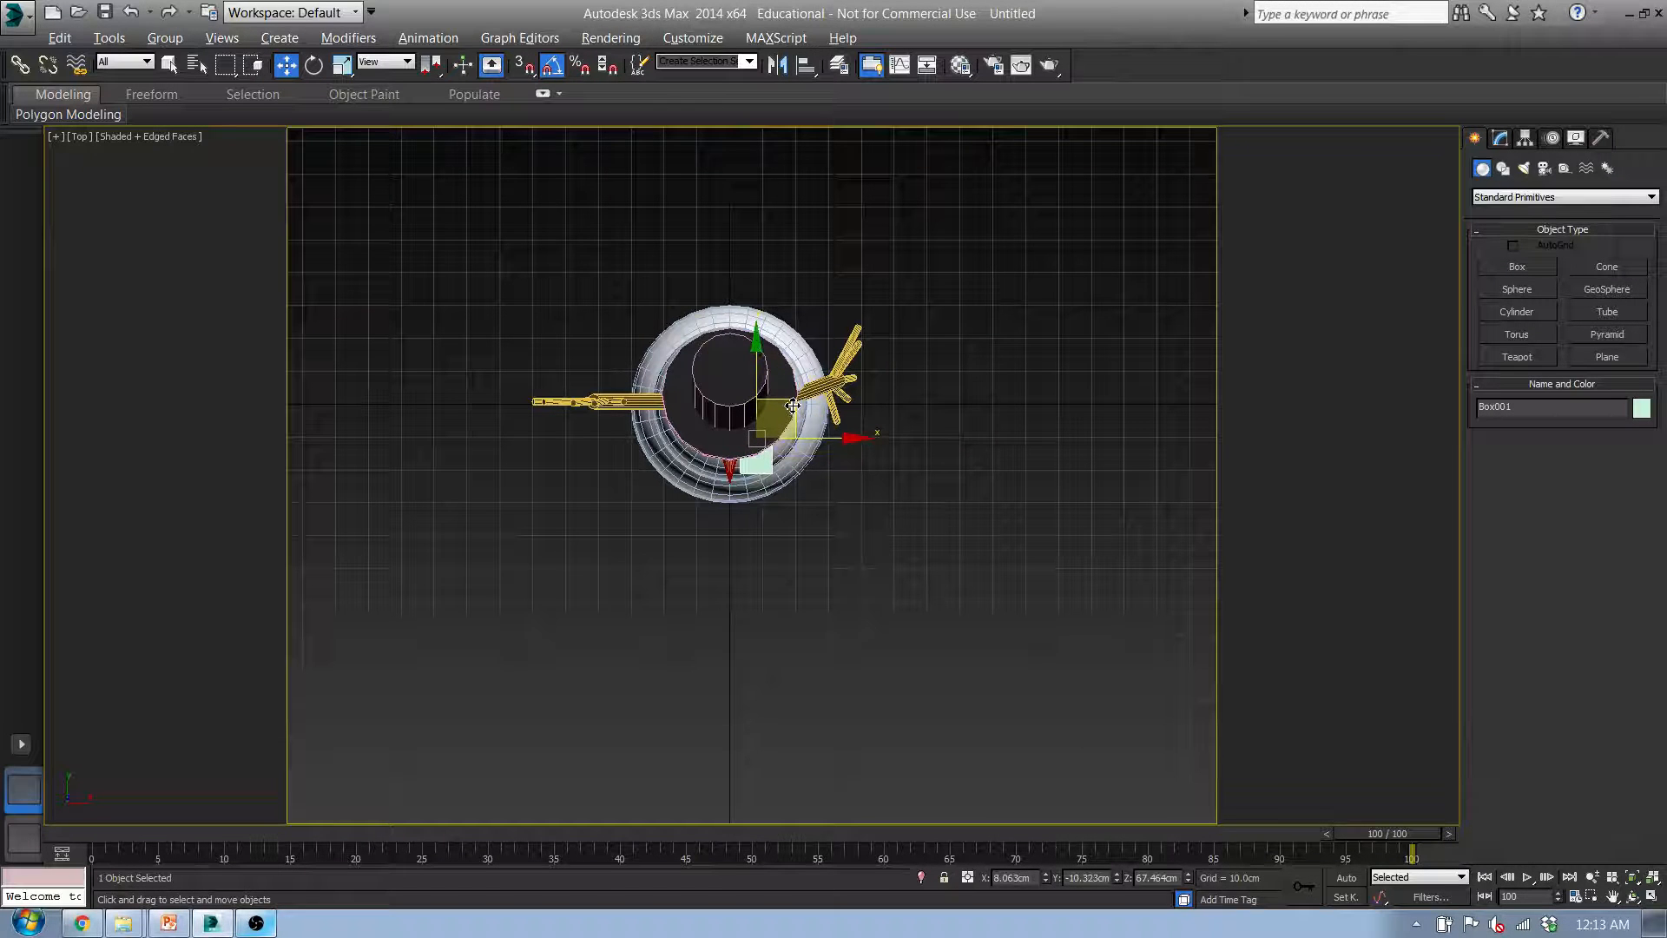
{"action": "key", "text": "f"}
{"action": "scroll", "coordinate": [752, 611], "scroll_direction": "up", "scroll_amount": 6}
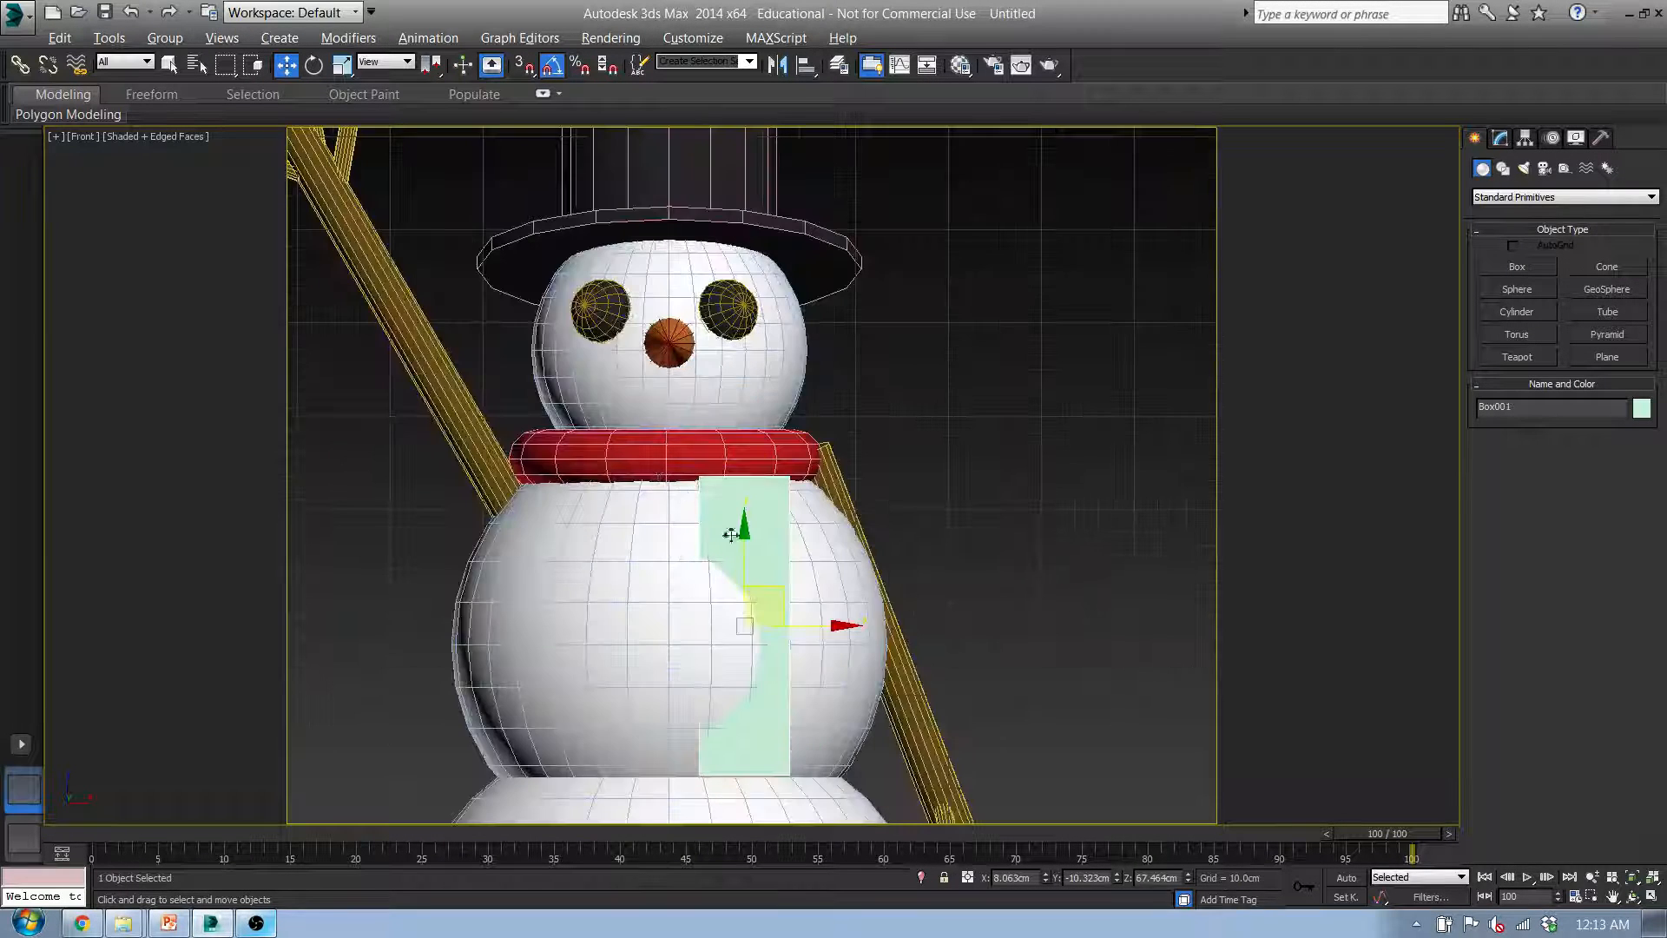
Tilt the box to follow the slope of the snowman's middle ball and move it closer beneath the scarf ring
{"action": "key", "text": "e"}
{"action": "left_click_drag", "start_coordinate": [763, 622], "coordinate": [811, 626]}
{"action": "middle_click_drag", "start_coordinate": [735, 611], "coordinate": [769, 613], "text": "alt"}
{"action": "left_click_drag", "start_coordinate": [821, 606], "coordinate": [818, 594]}
{"action": "middle_click_drag", "start_coordinate": [818, 594], "coordinate": [674, 606], "text": "alt"}
{"action": "key", "text": "w"}
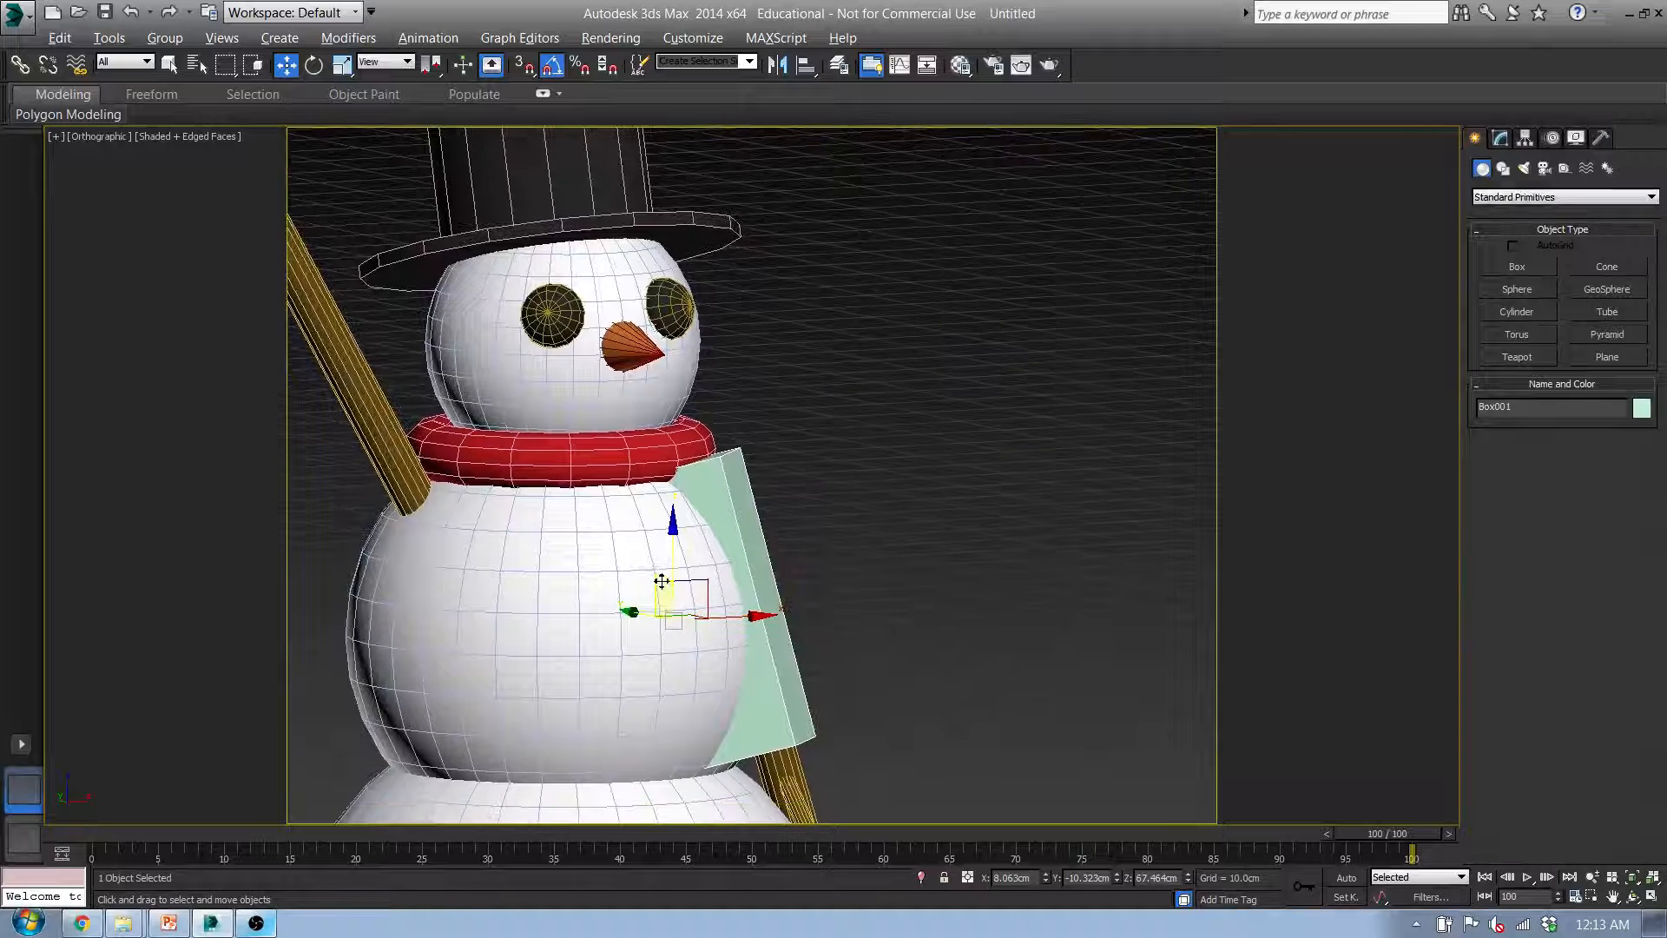
{"action": "left_click_drag", "start_coordinate": [674, 568], "coordinate": [641, 613]}
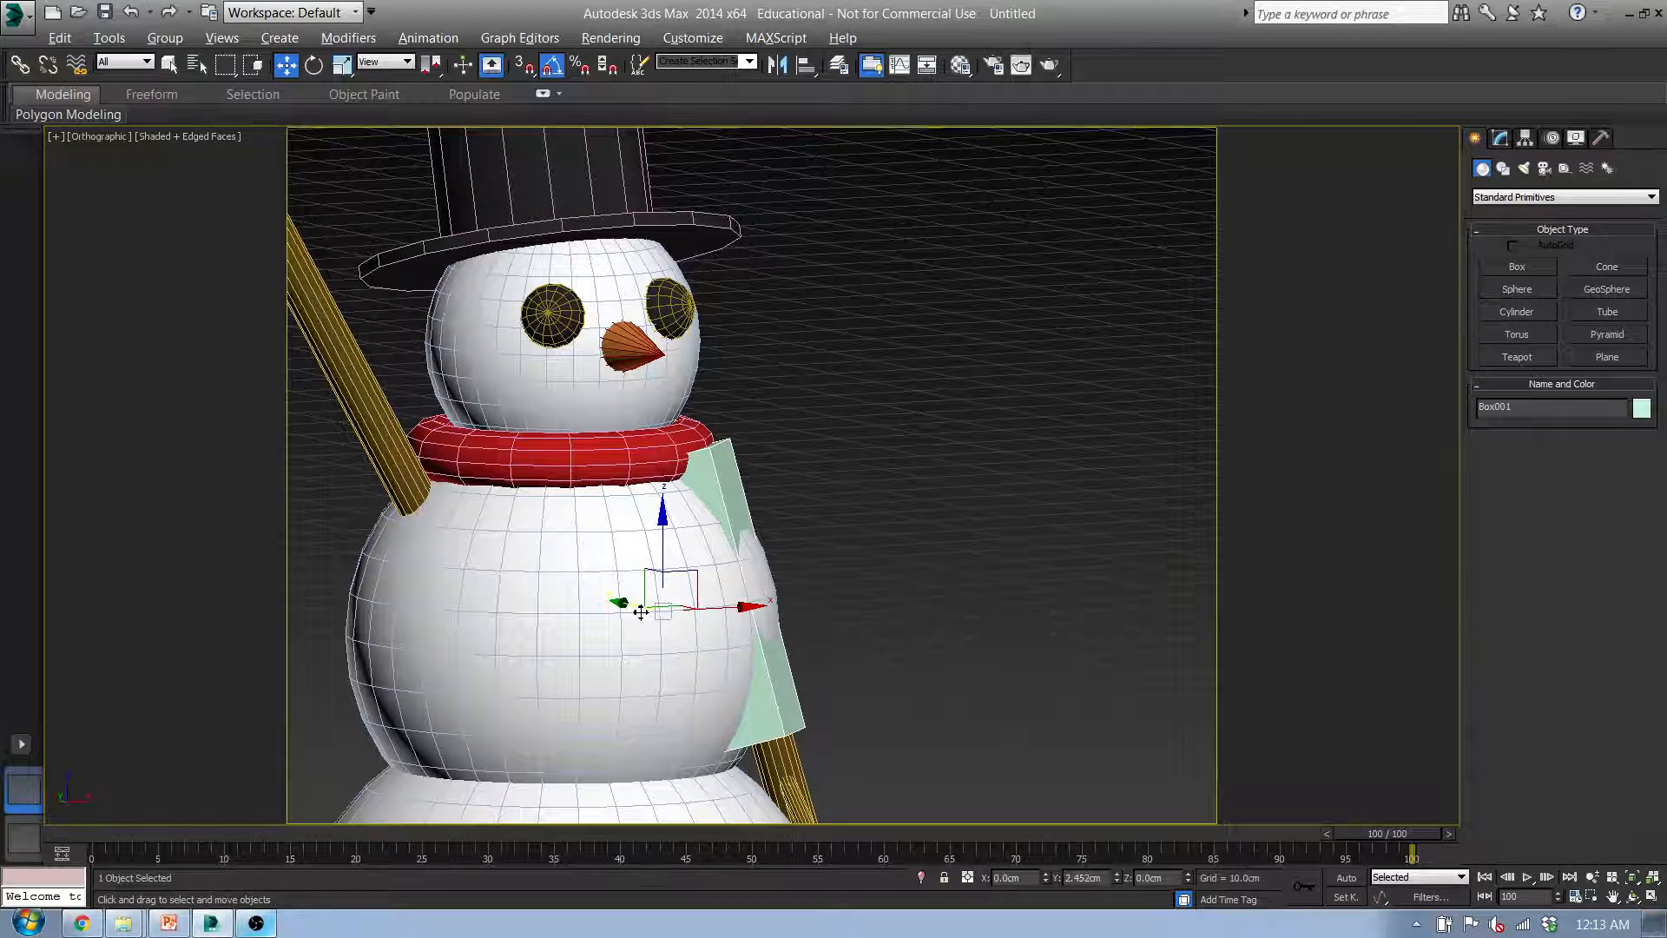
Rotate the box -5 degrees about its local X axis and nudge it against the chest
{"action": "mouse_move", "coordinate": [709, 594]}
{"action": "middle_mouse_down", "text": "alt"}
{"action": "mouse_move", "coordinate": [565, 599]}
{"action": "mouse_move", "coordinate": [719, 594]}
{"action": "middle_mouse_up", "text": "alt"}
{"action": "key", "text": "e"}
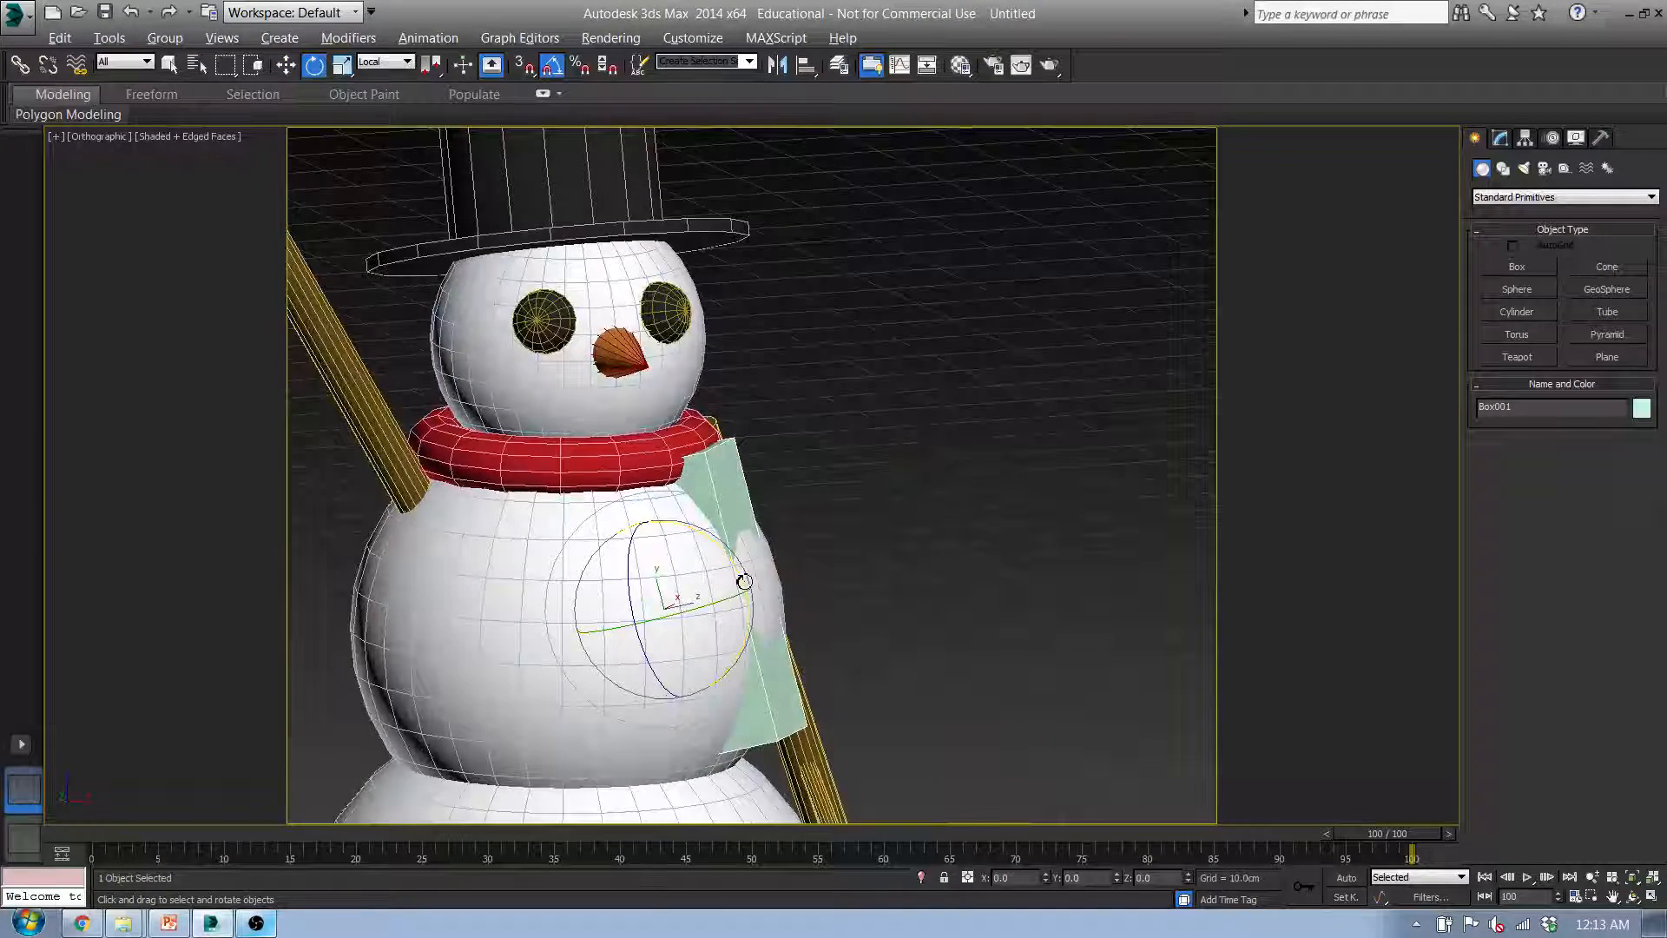
{"action": "left_click_drag", "start_coordinate": [744, 581], "coordinate": [747, 574]}
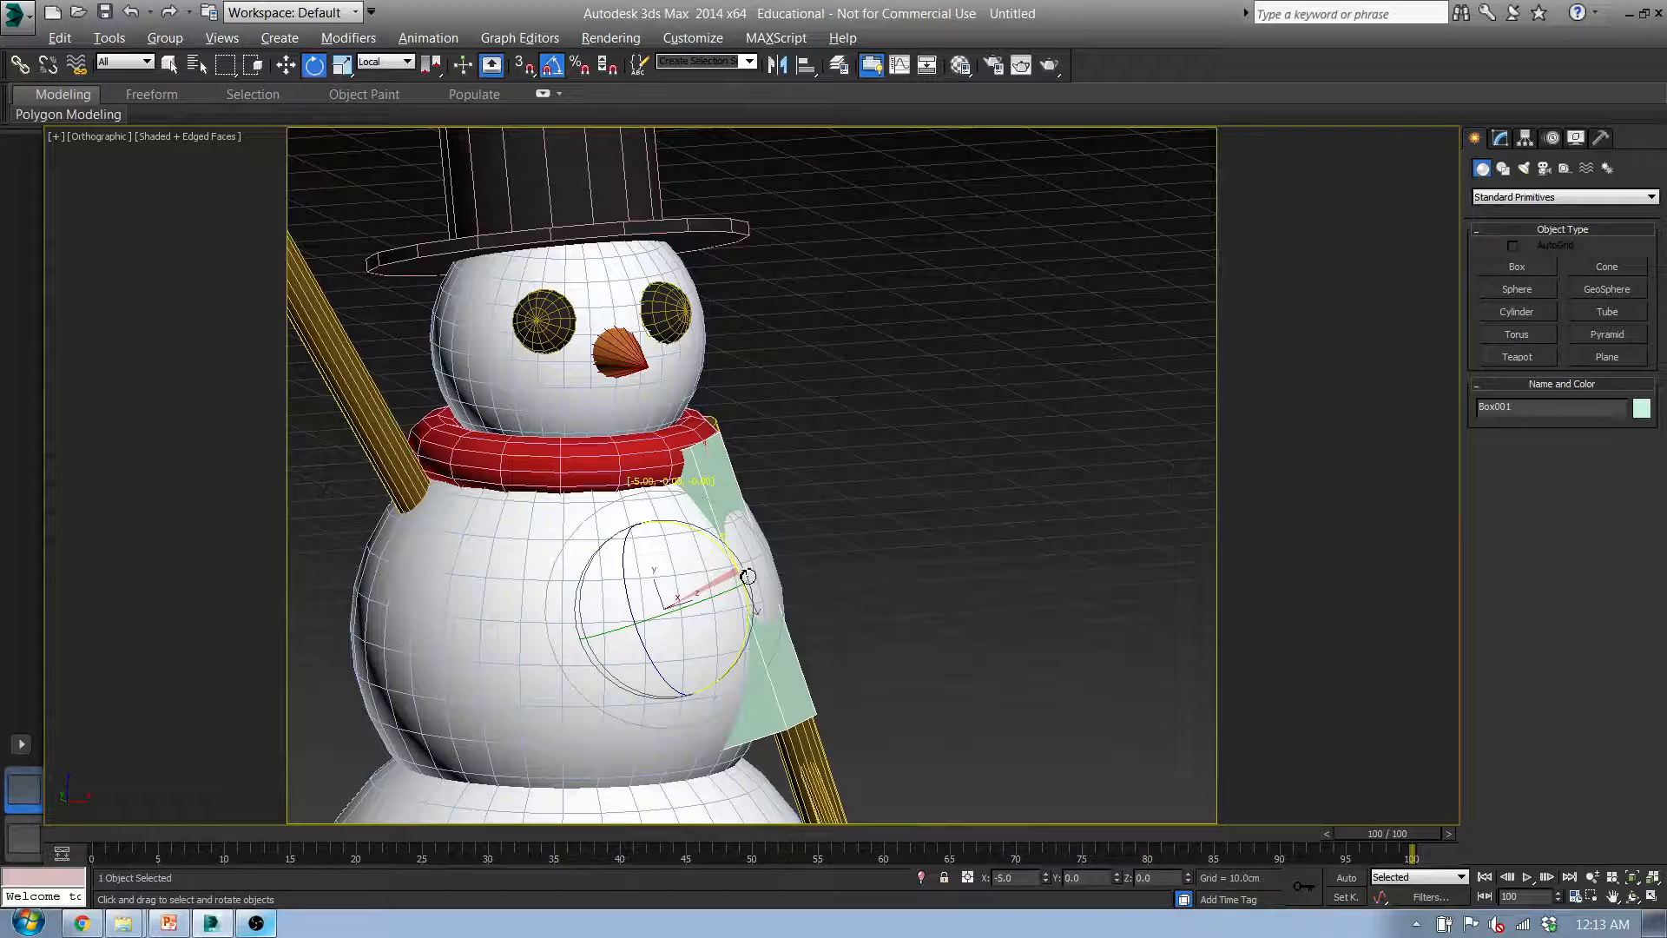
{"action": "key", "text": "w"}
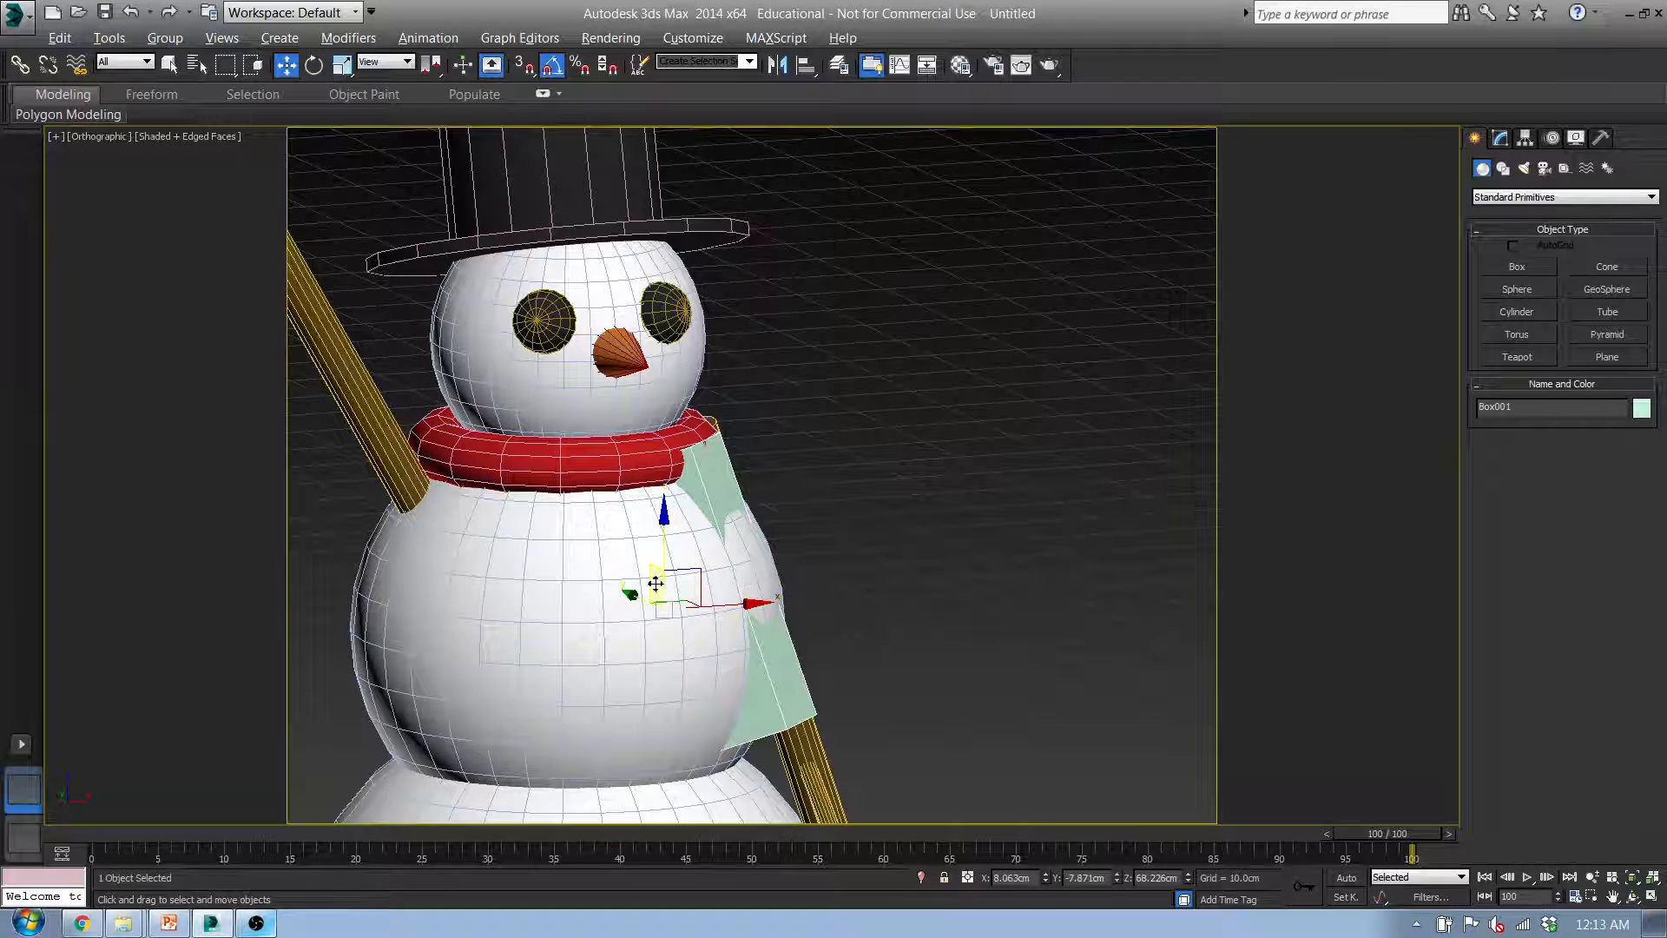
{"action": "left_click_drag", "start_coordinate": [656, 584], "coordinate": [659, 585]}
{"action": "middle_click_drag", "start_coordinate": [659, 585], "coordinate": [716, 575], "text": "alt"}
Reposition the box under the scarf ring and rotate it -15 degrees about its local Y axis
{"action": "key", "text": "e"}
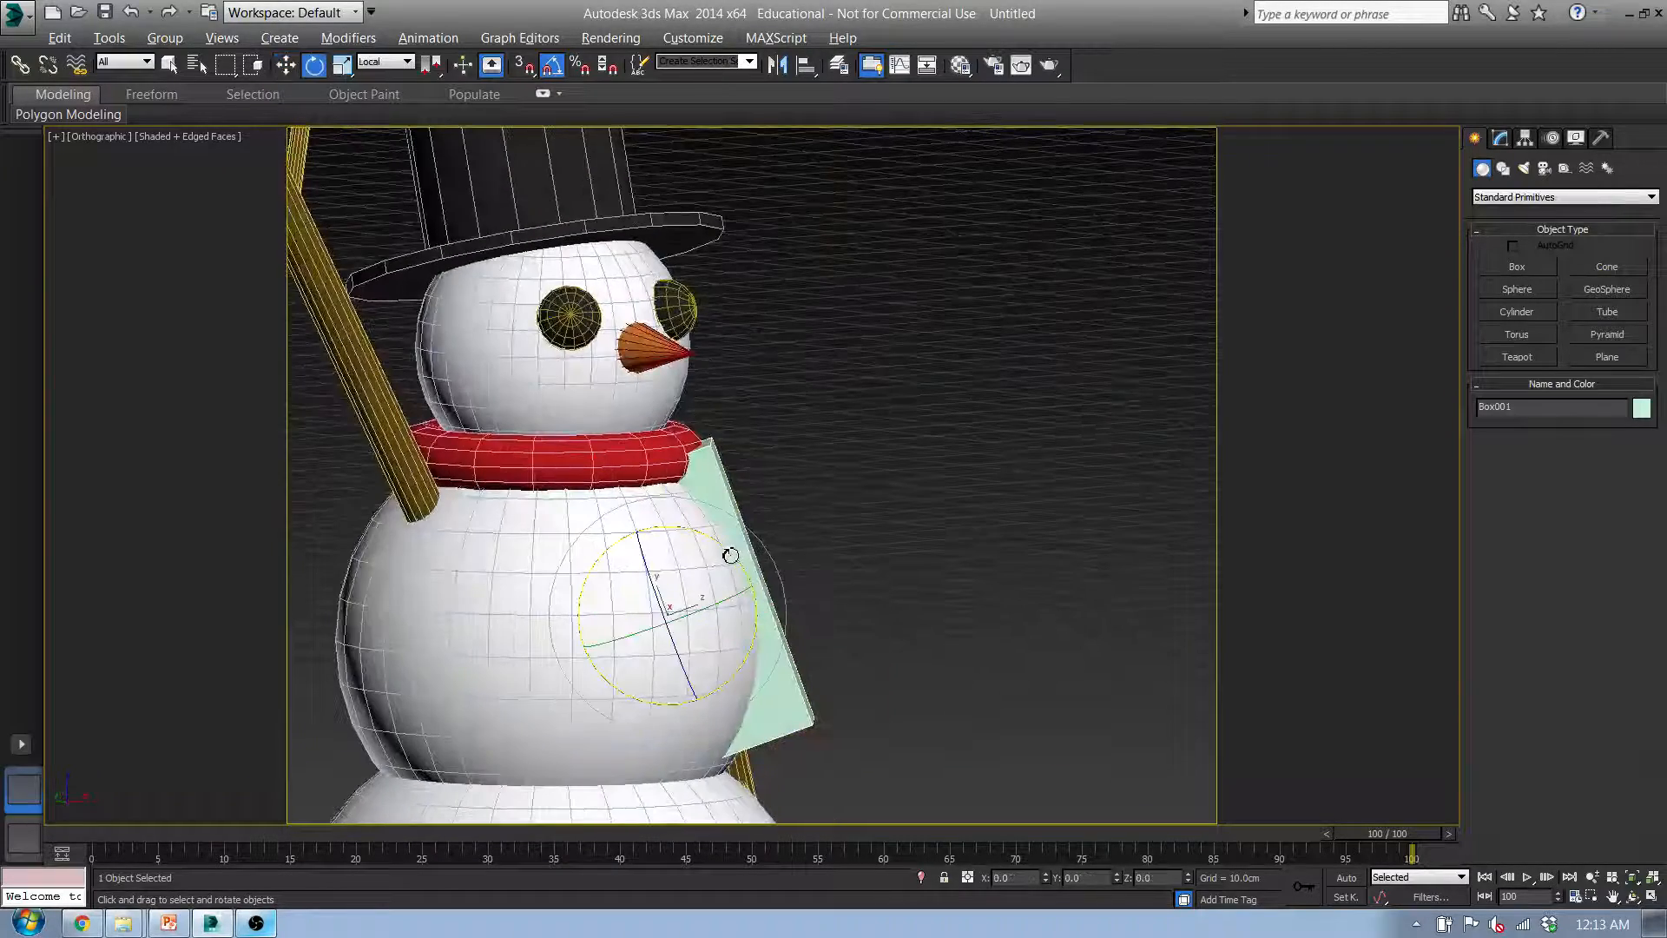
{"action": "left_click_drag", "start_coordinate": [730, 554], "coordinate": [684, 573]}
{"action": "key", "text": "w"}
{"action": "middle_click_drag", "start_coordinate": [684, 573], "coordinate": [657, 632], "text": "alt"}
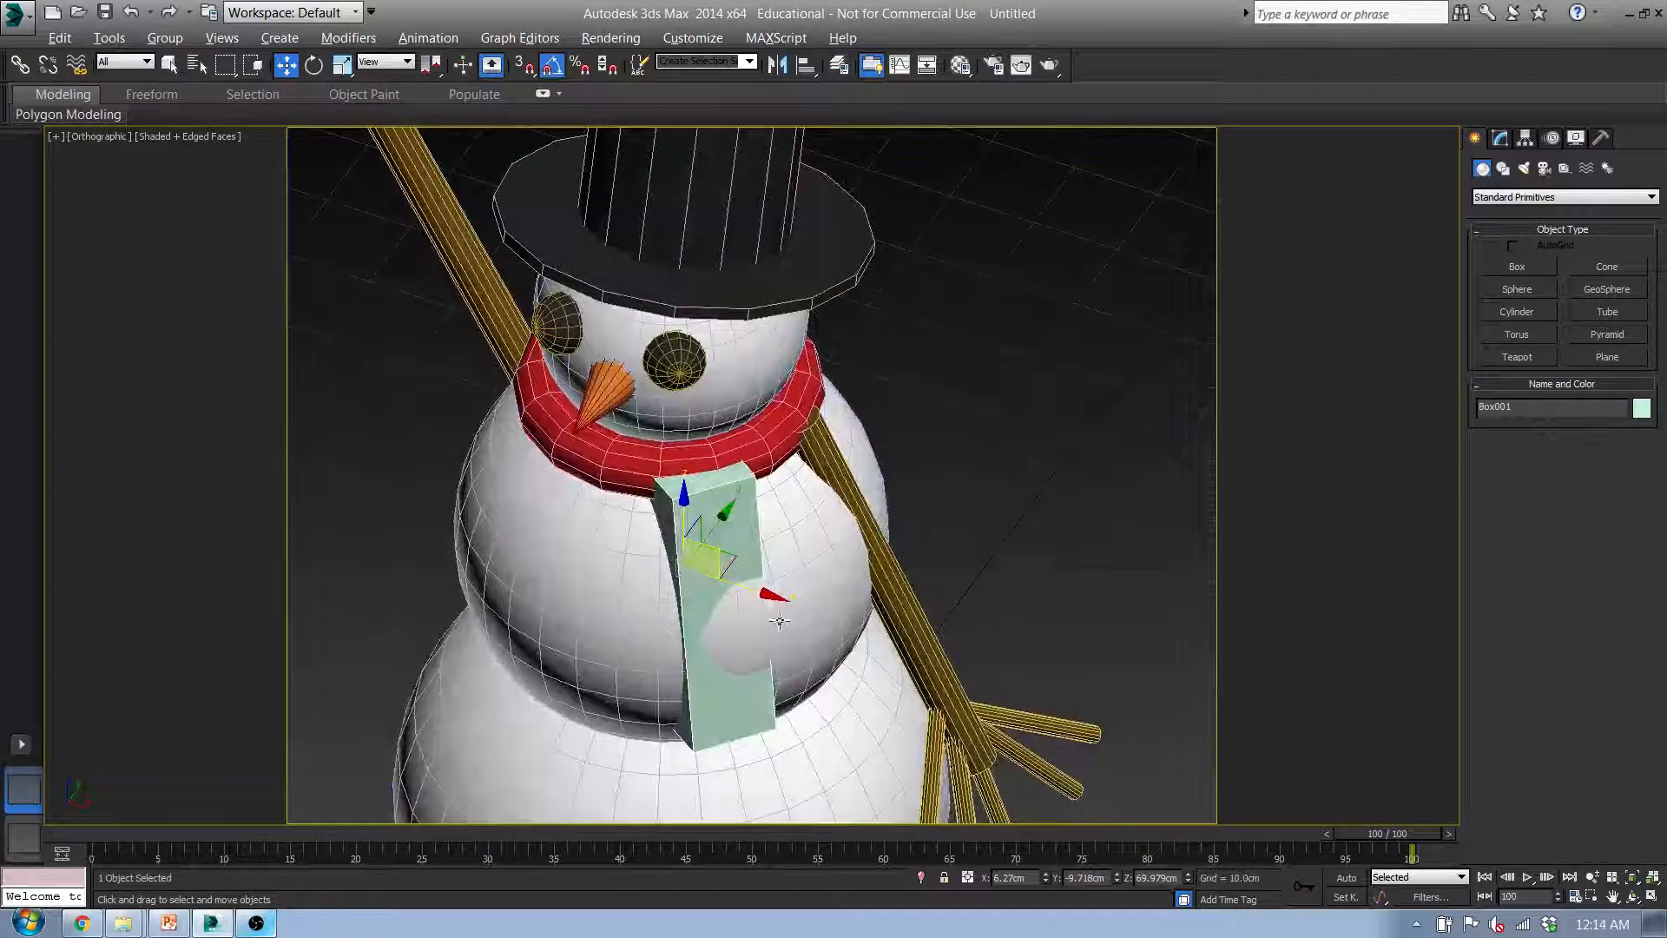
{"action": "key", "text": "e"}
{"action": "left_click_drag", "start_coordinate": [757, 610], "coordinate": [736, 599]}
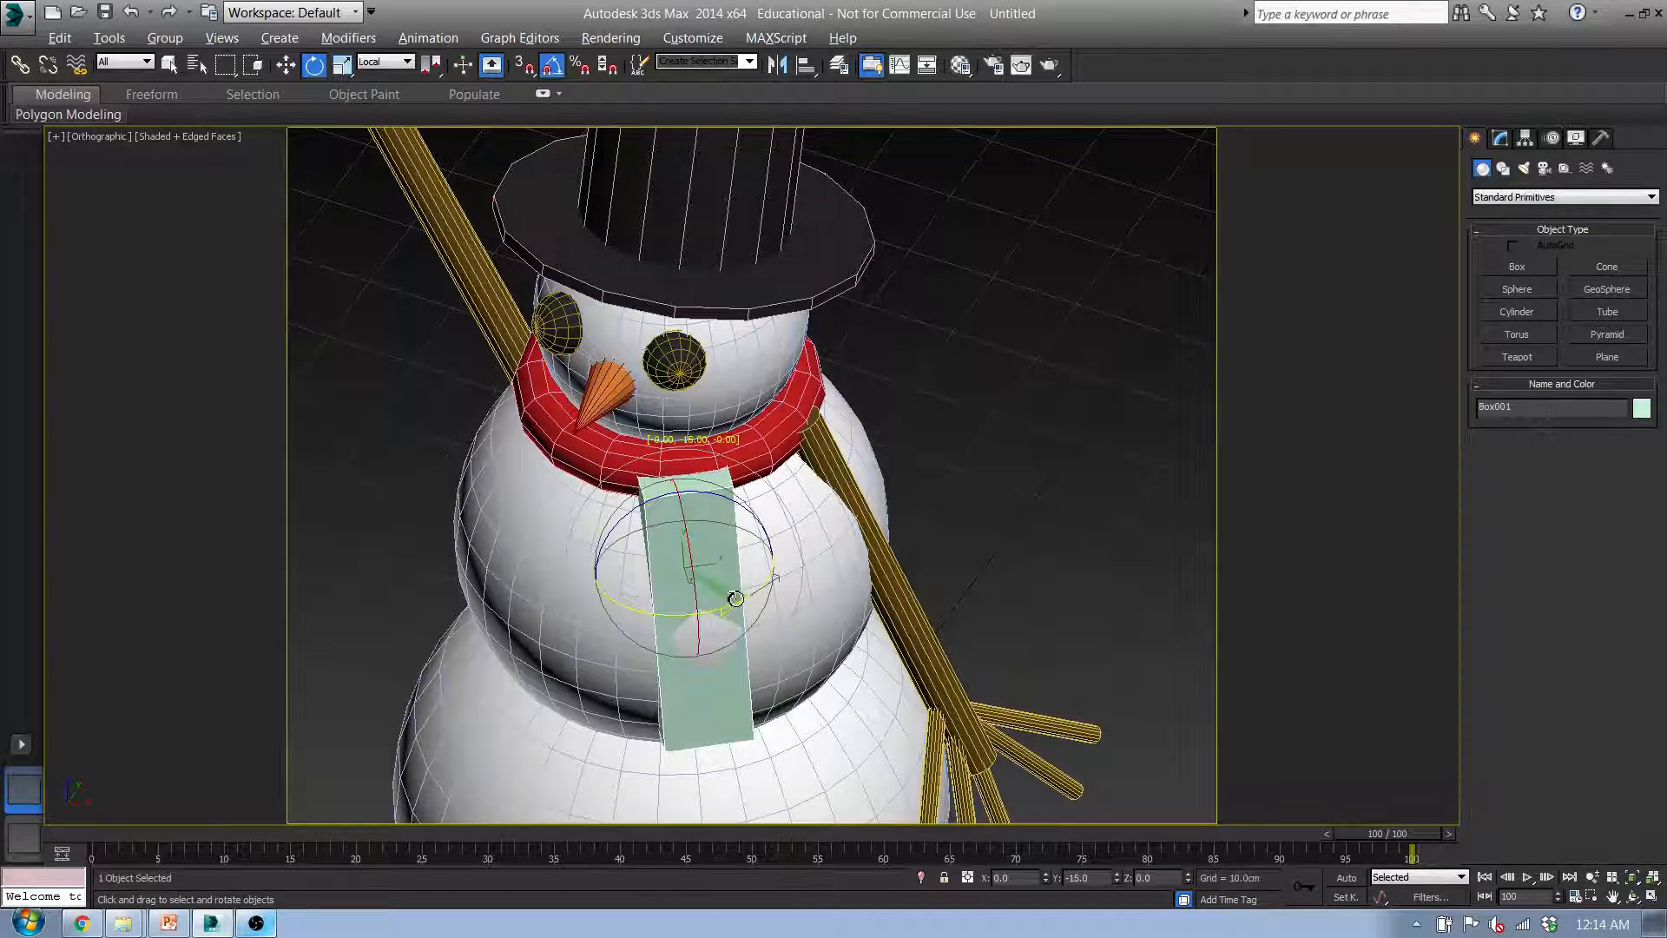
Fine-tune the box's tilt and position so it hangs from the scarf ring over the chest, and deselect it
{"action": "key", "text": "w"}
{"action": "middle_click_drag", "start_coordinate": [735, 599], "coordinate": [743, 582], "text": "alt"}
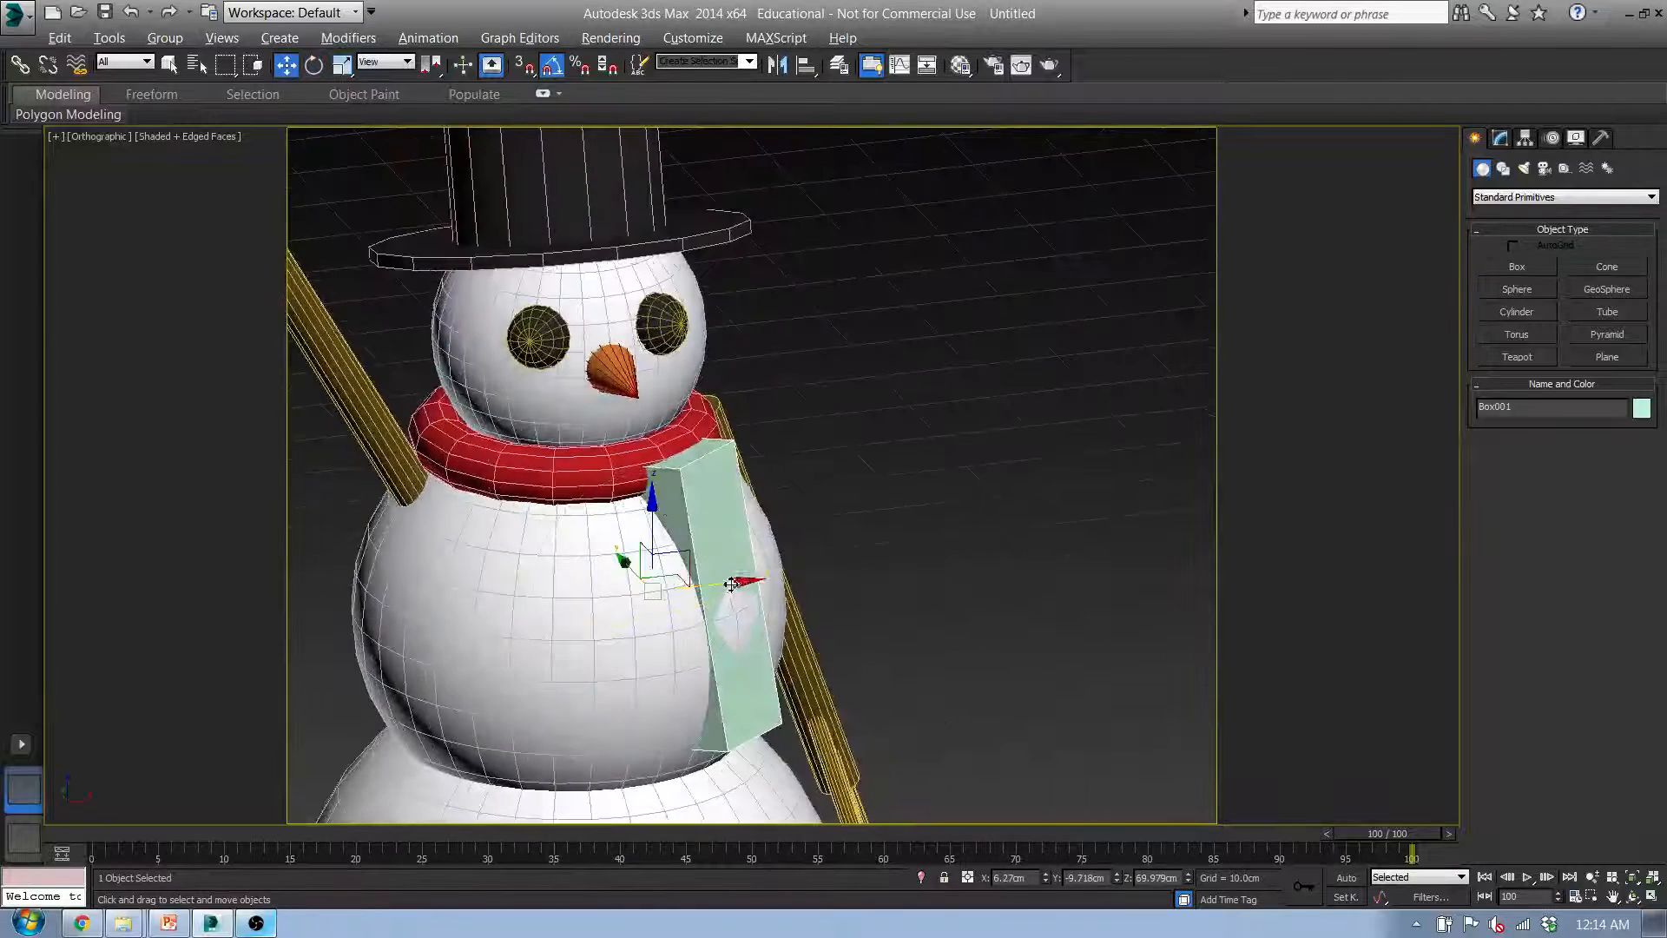
{"action": "key", "text": "e"}
{"action": "left_click_drag", "start_coordinate": [720, 570], "coordinate": [639, 573]}
{"action": "key", "text": "w"}
{"action": "key", "text": "e"}
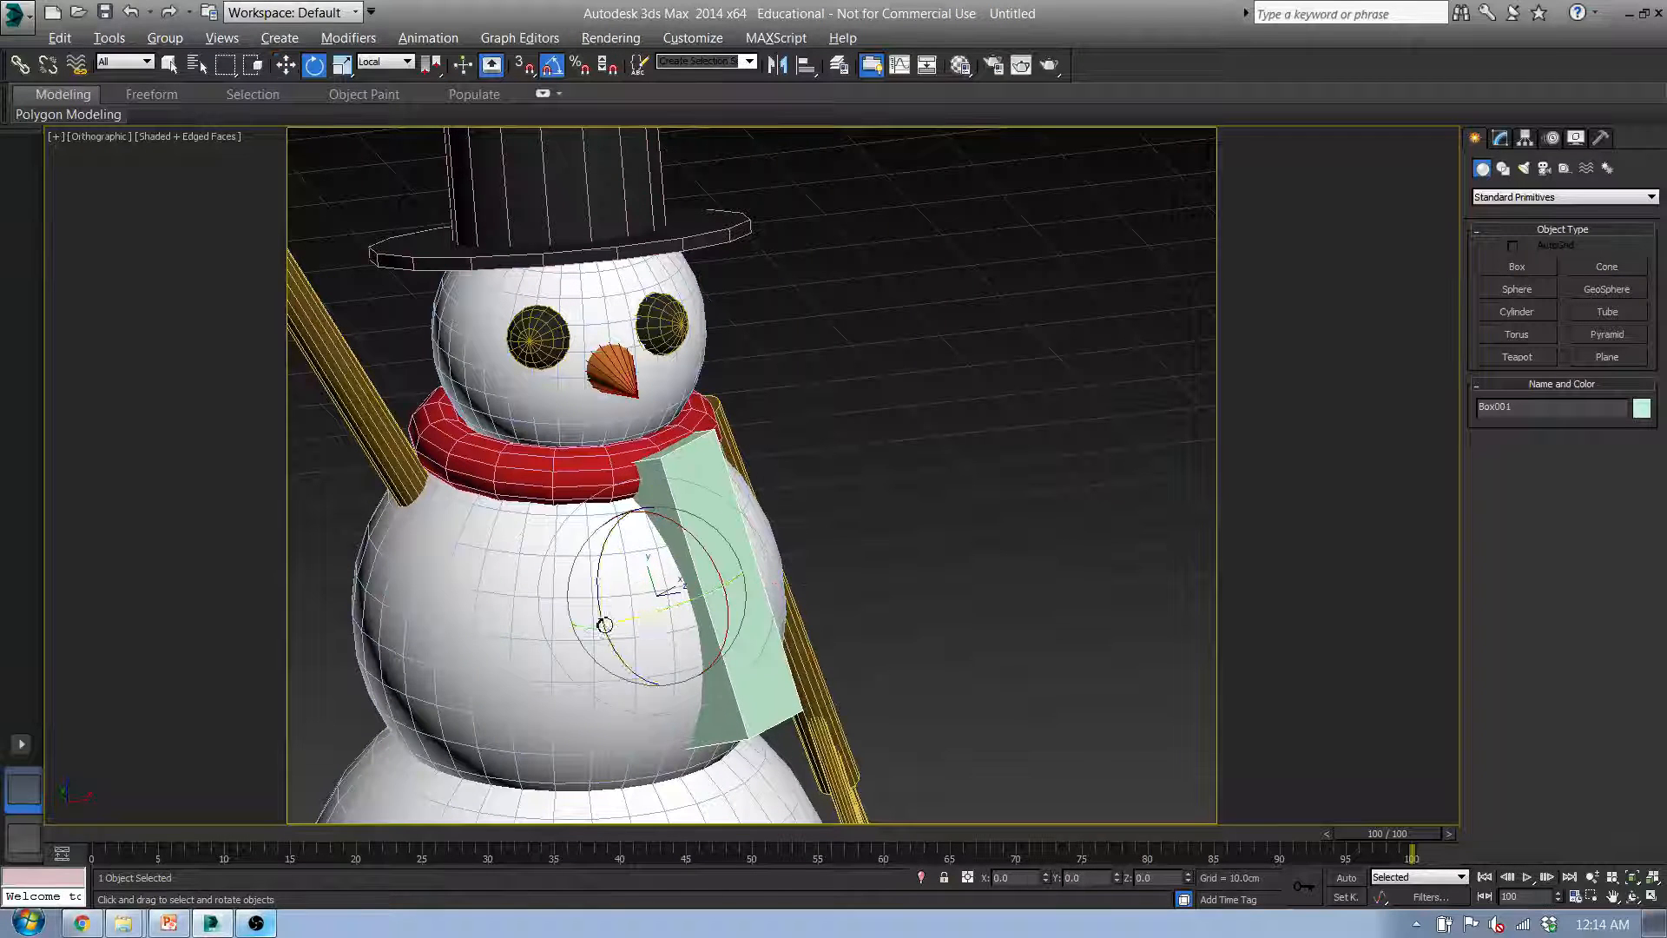
{"action": "middle_click_drag", "start_coordinate": [605, 626], "coordinate": [565, 610], "text": "alt"}
{"action": "left_click", "coordinate": [966, 547]}
{"action": "middle_click_drag", "start_coordinate": [768, 552], "coordinate": [790, 534]}
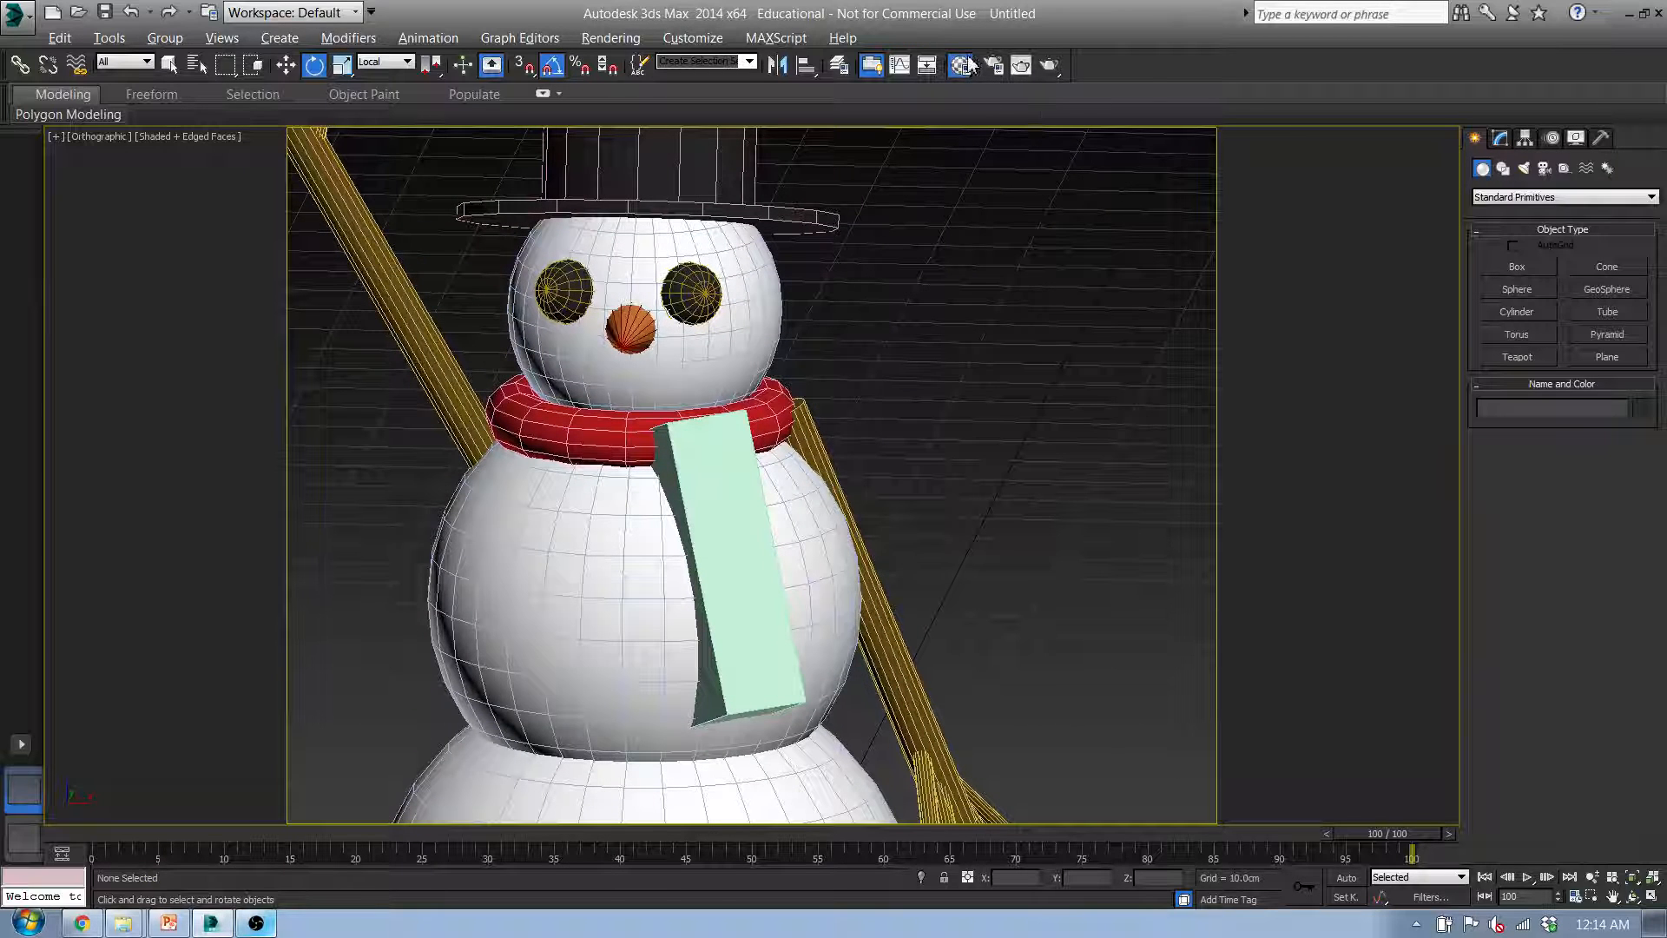
Assign the red Scarf material to the hanging box and close the Material Editor
{"action": "key", "text": "m"}
{"action": "left_click_drag", "start_coordinate": [1154, 290], "coordinate": [734, 500]}
{"action": "left_click", "coordinate": [1346, 89]}
Frame the whole snowman at an angle in the Perspective view and render it
{"action": "middle_click_drag", "start_coordinate": [896, 437], "coordinate": [478, 582]}
{"action": "middle_click_drag", "start_coordinate": [637, 421], "coordinate": [955, 482]}
{"action": "key", "text": "p"}
{"action": "scroll", "coordinate": [1080, 473], "scroll_direction": "up", "scroll_amount": 3}
{"action": "scroll", "coordinate": [1077, 477], "scroll_direction": "down", "scroll_amount": 5}
{"action": "left_click", "coordinate": [1592, 877]}
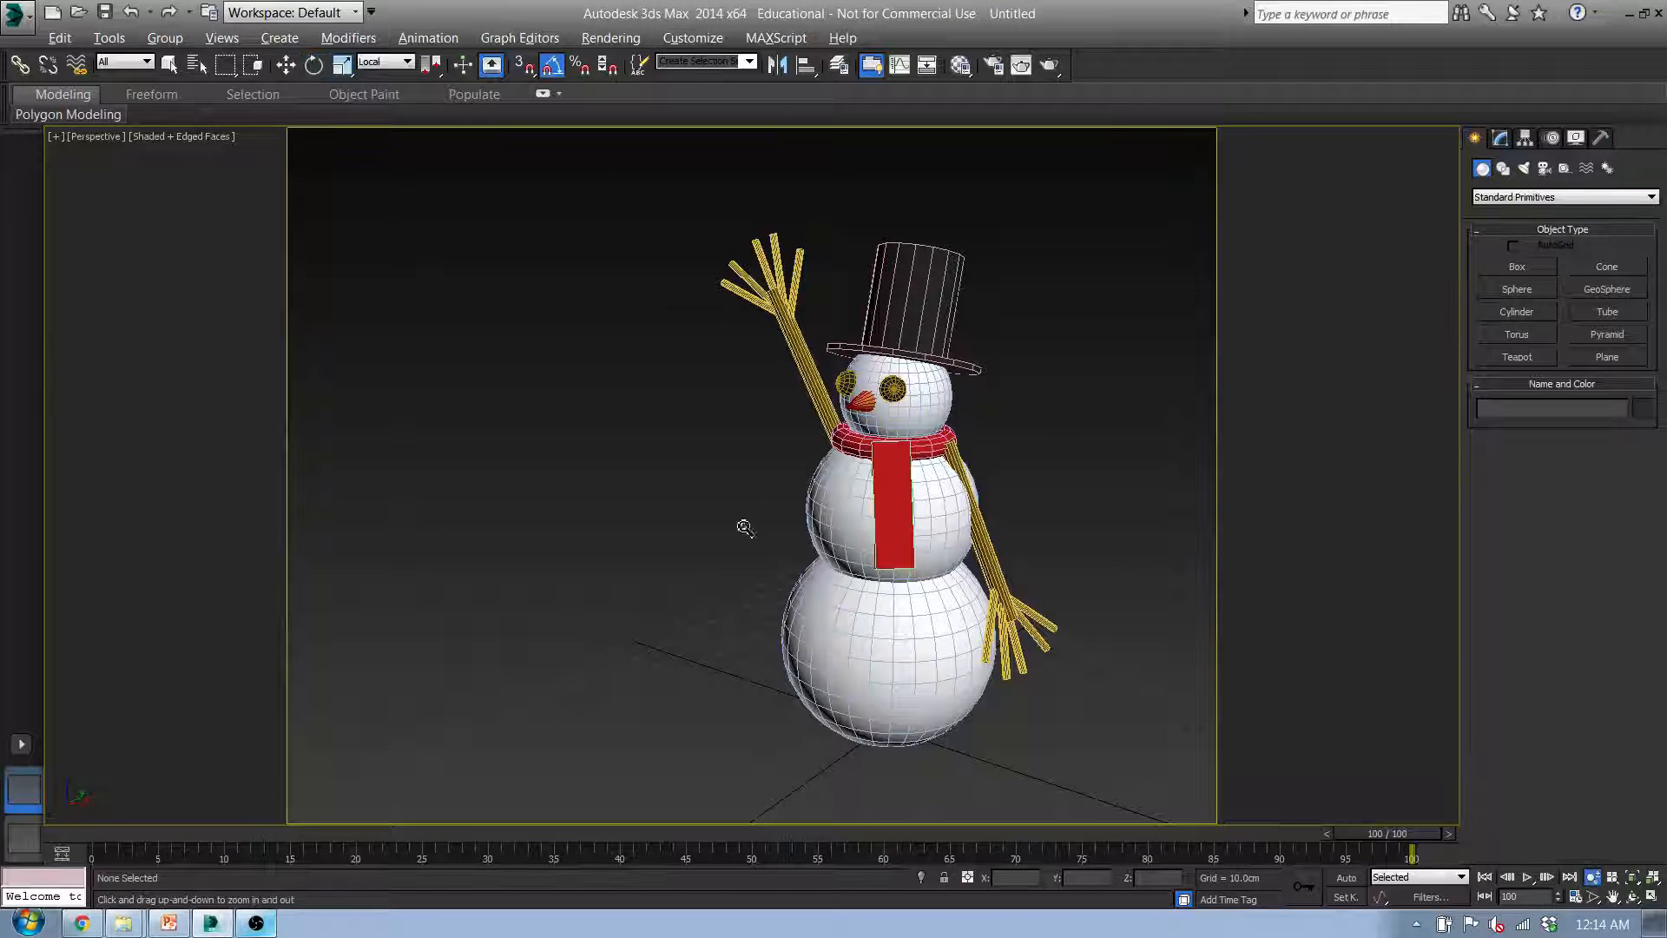
{"action": "left_click_drag", "start_coordinate": [745, 504], "coordinate": [775, 467]}
{"action": "mouse_move", "coordinate": [783, 469]}
{"action": "middle_mouse_down"}
{"action": "mouse_move", "coordinate": [770, 454]}
{"action": "mouse_move", "coordinate": [787, 470]}
{"action": "middle_mouse_up"}
{"action": "scroll", "coordinate": [771, 456], "scroll_direction": "down", "scroll_amount": 1}
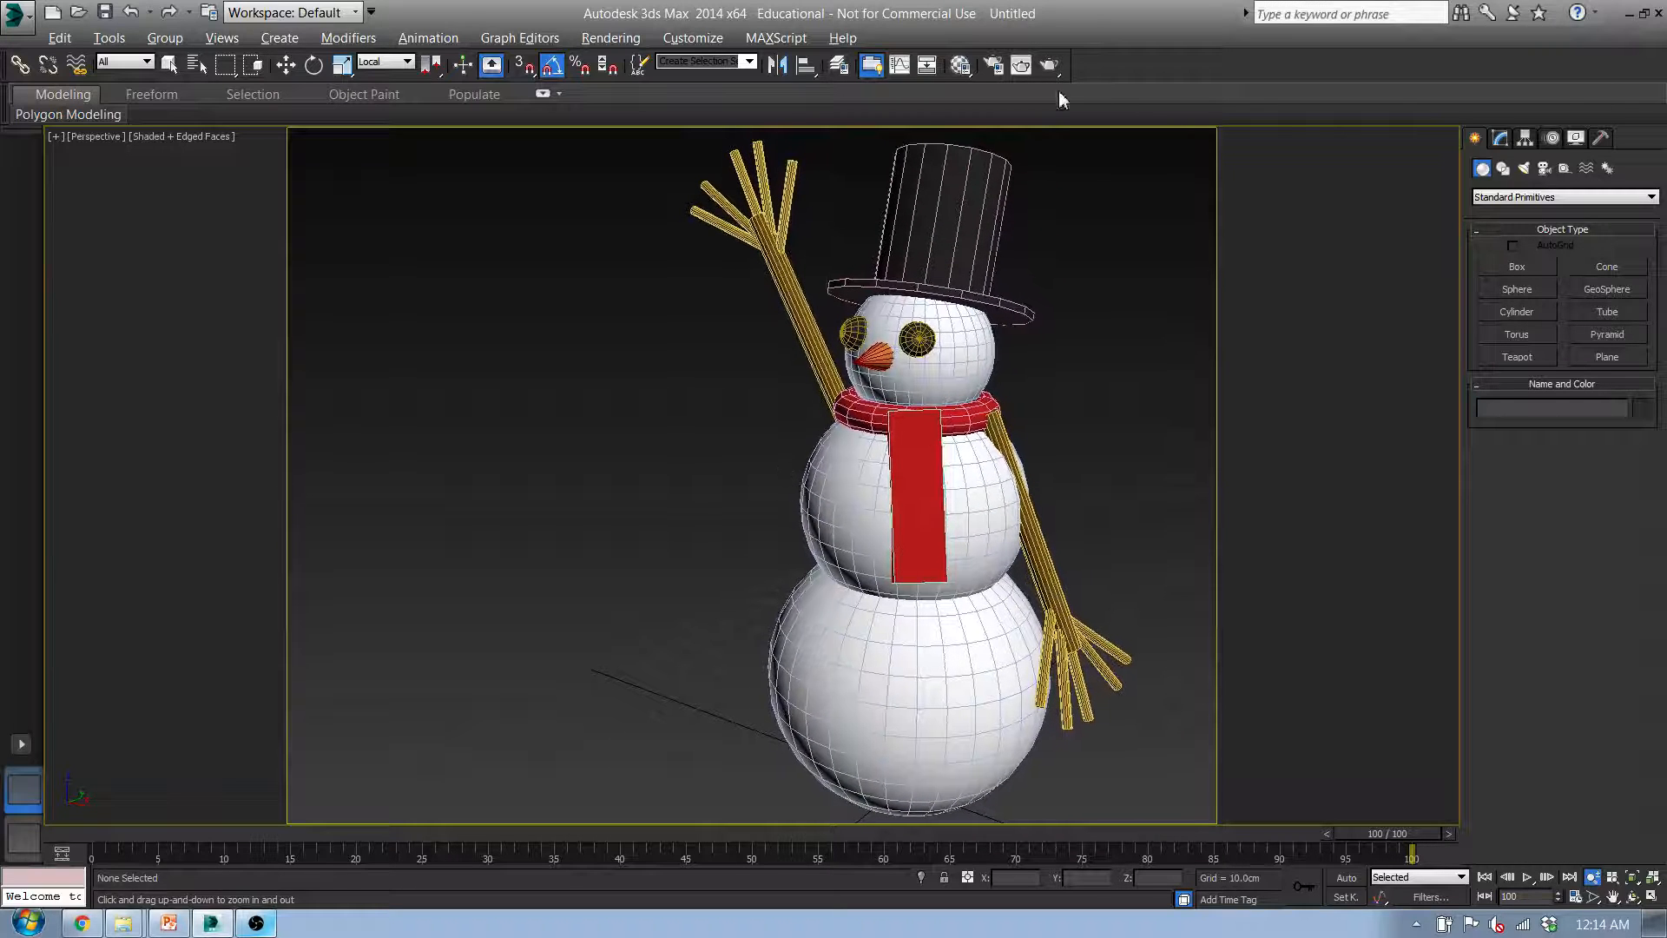
{"action": "left_click", "coordinate": [1048, 66]}
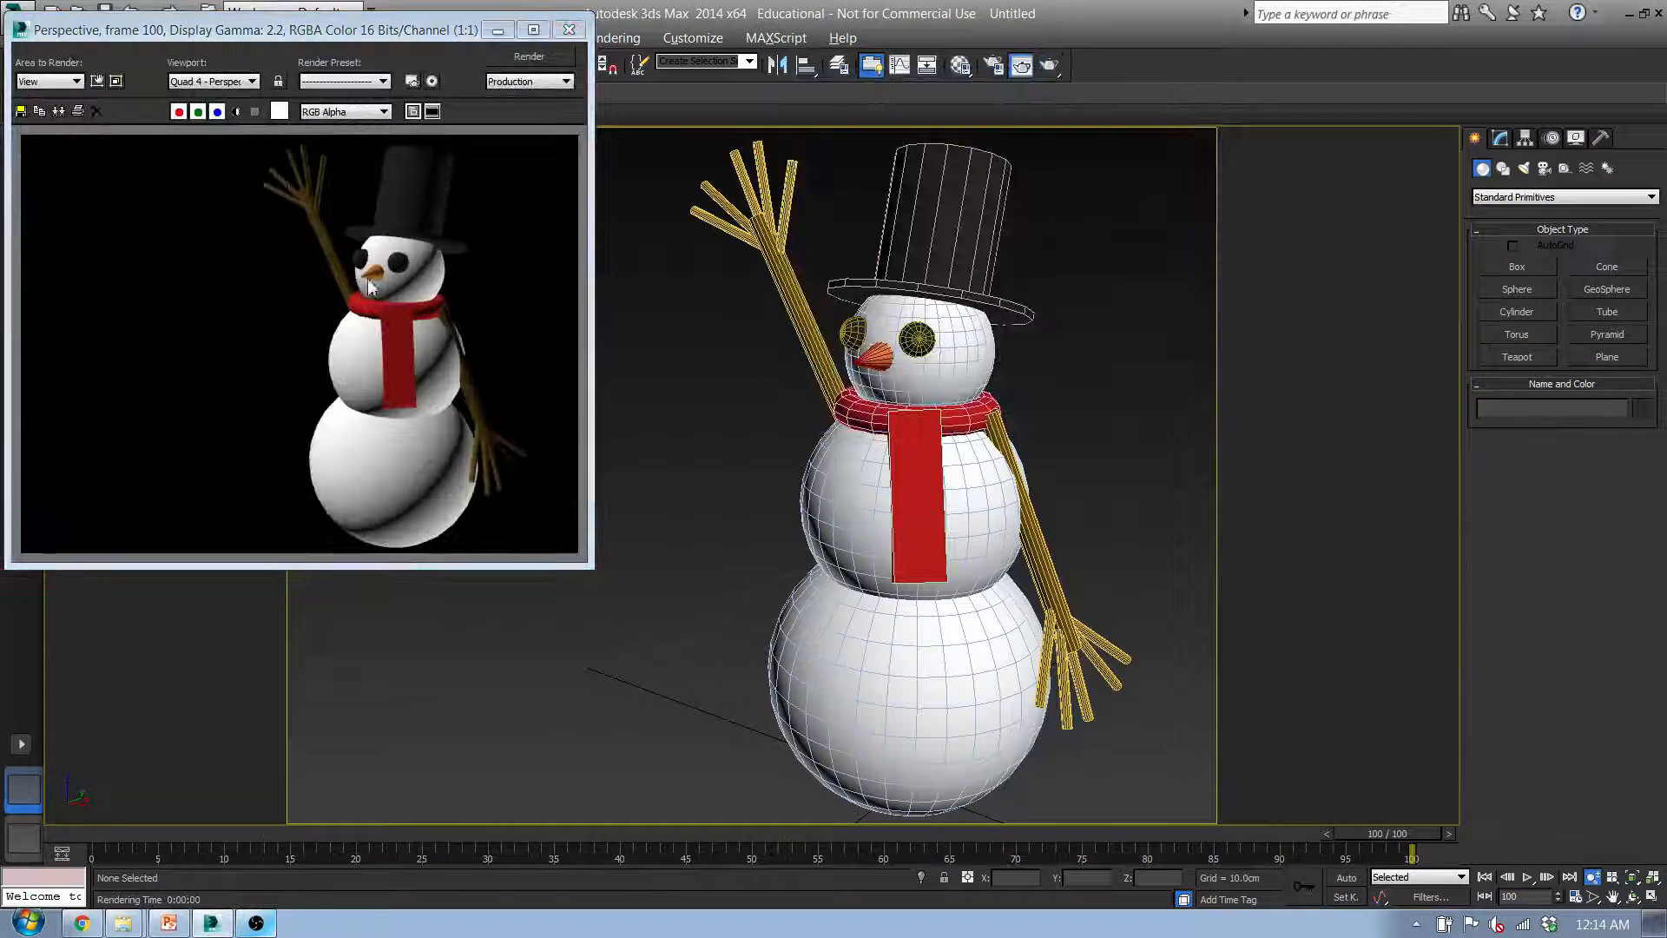
Save the render to the Desktop as PNG over Snowman_TN.png, using RGB 24 bit with alpha channel, and close the render window
{"action": "left_click", "coordinate": [20, 111]}
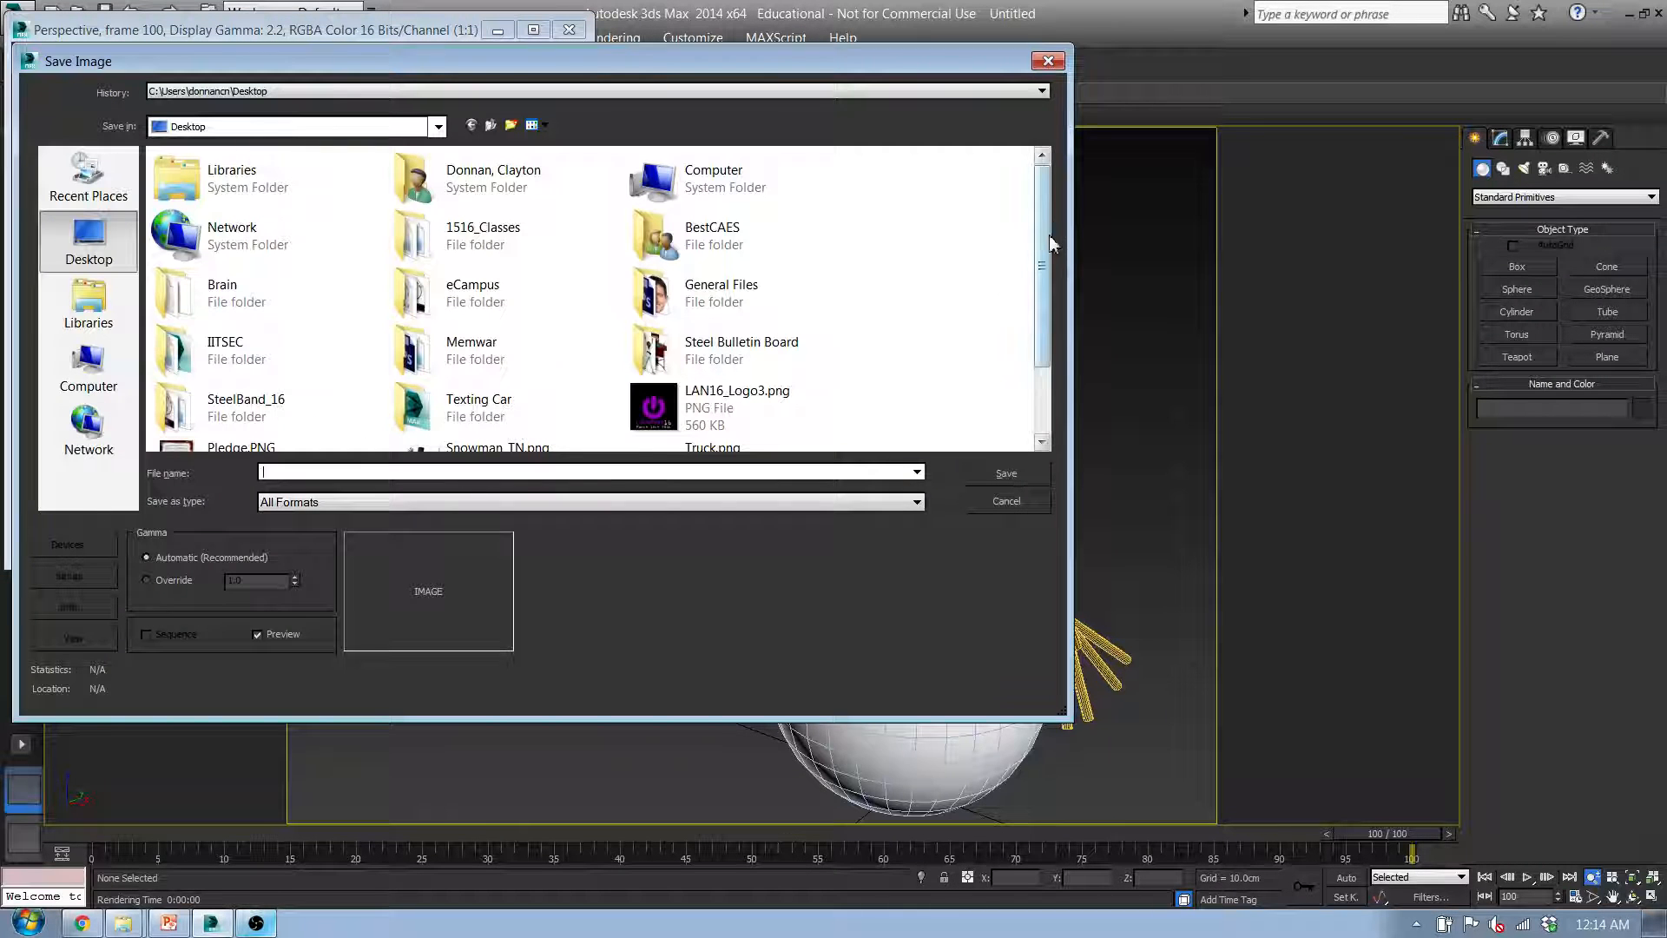
{"action": "scroll", "coordinate": [1045, 234], "scroll_direction": "down", "scroll_amount": 2}
{"action": "left_click", "coordinate": [436, 358]}
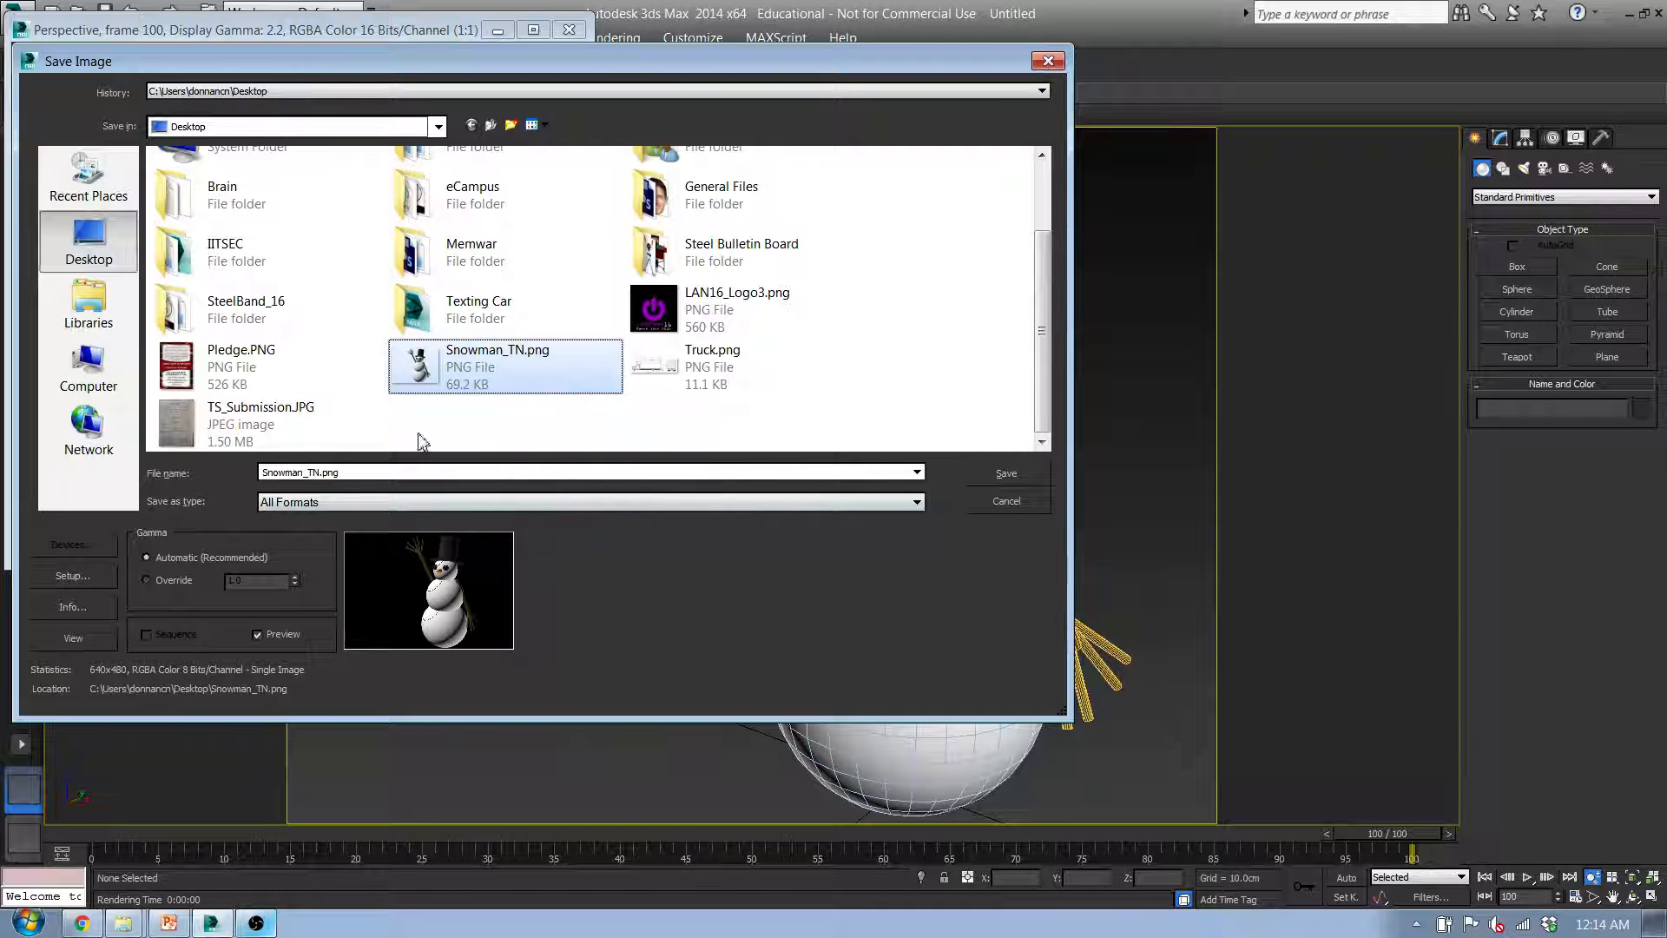
{"action": "left_click", "coordinate": [295, 504]}
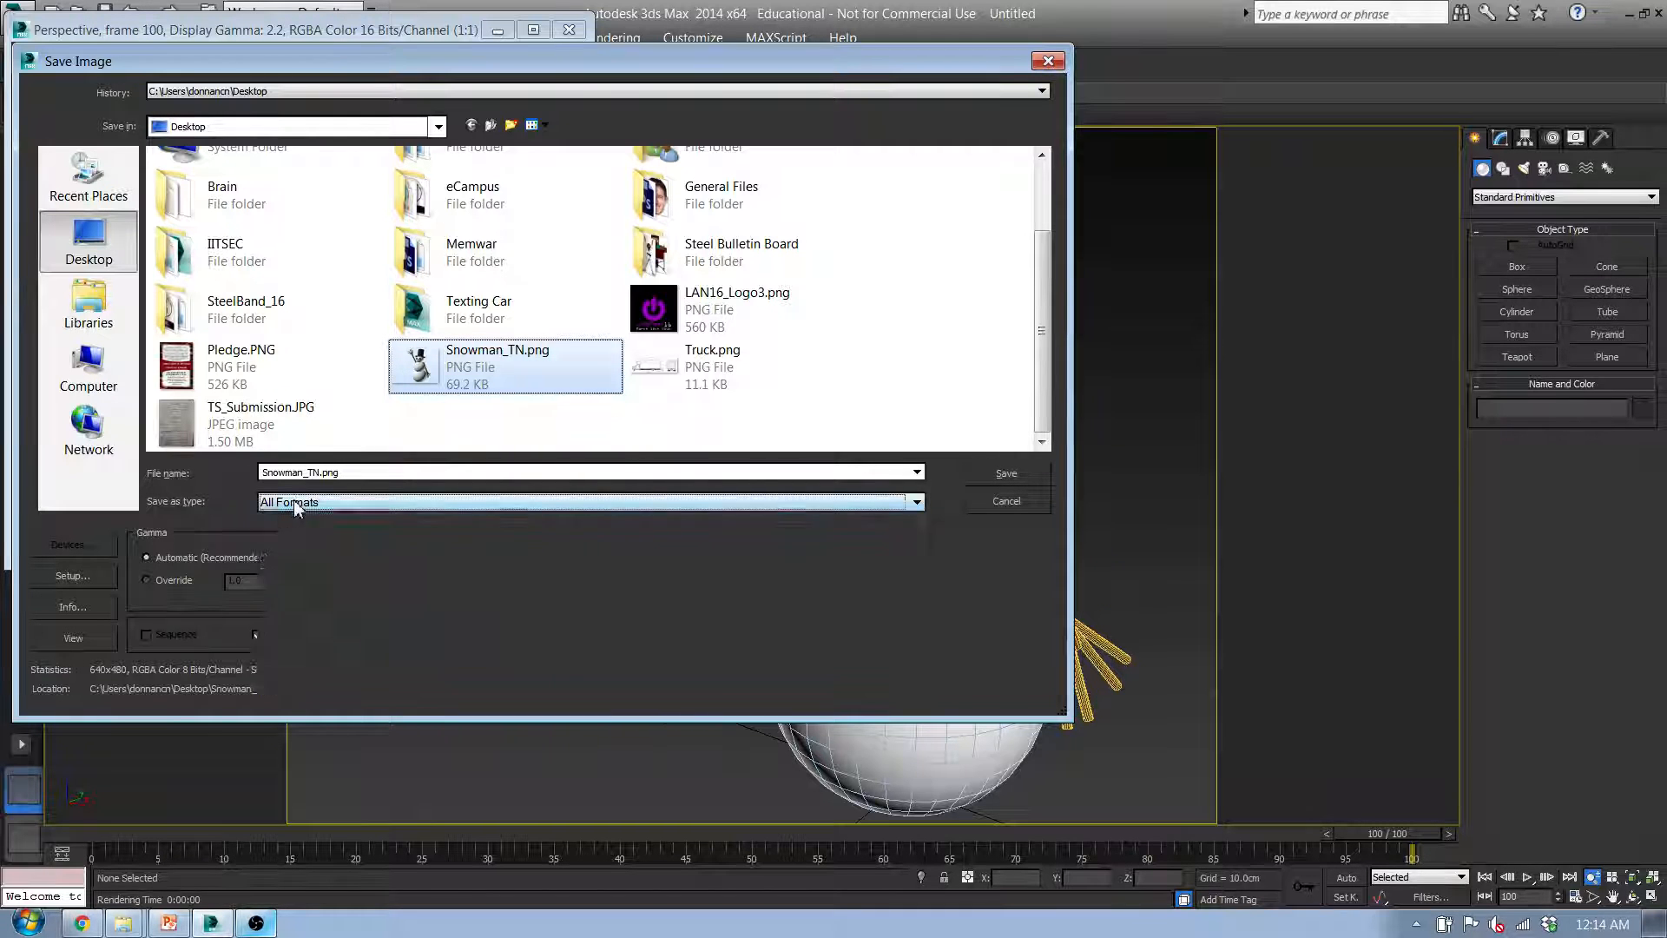
{"action": "left_click", "coordinate": [306, 632]}
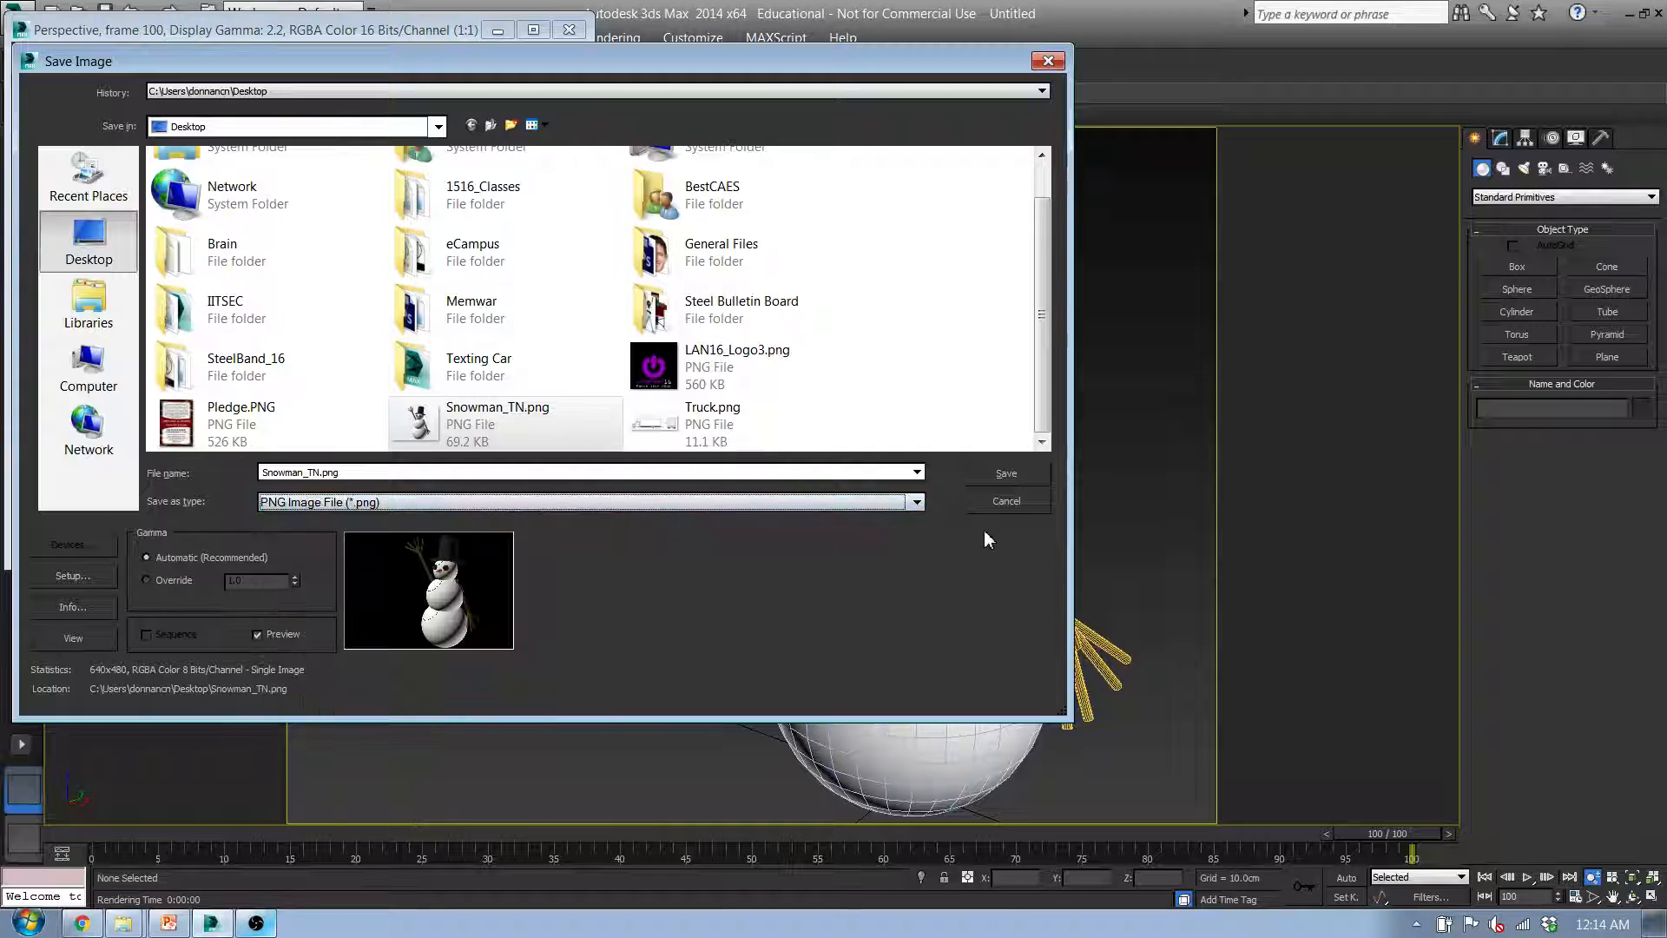
{"action": "left_click", "coordinate": [1003, 475]}
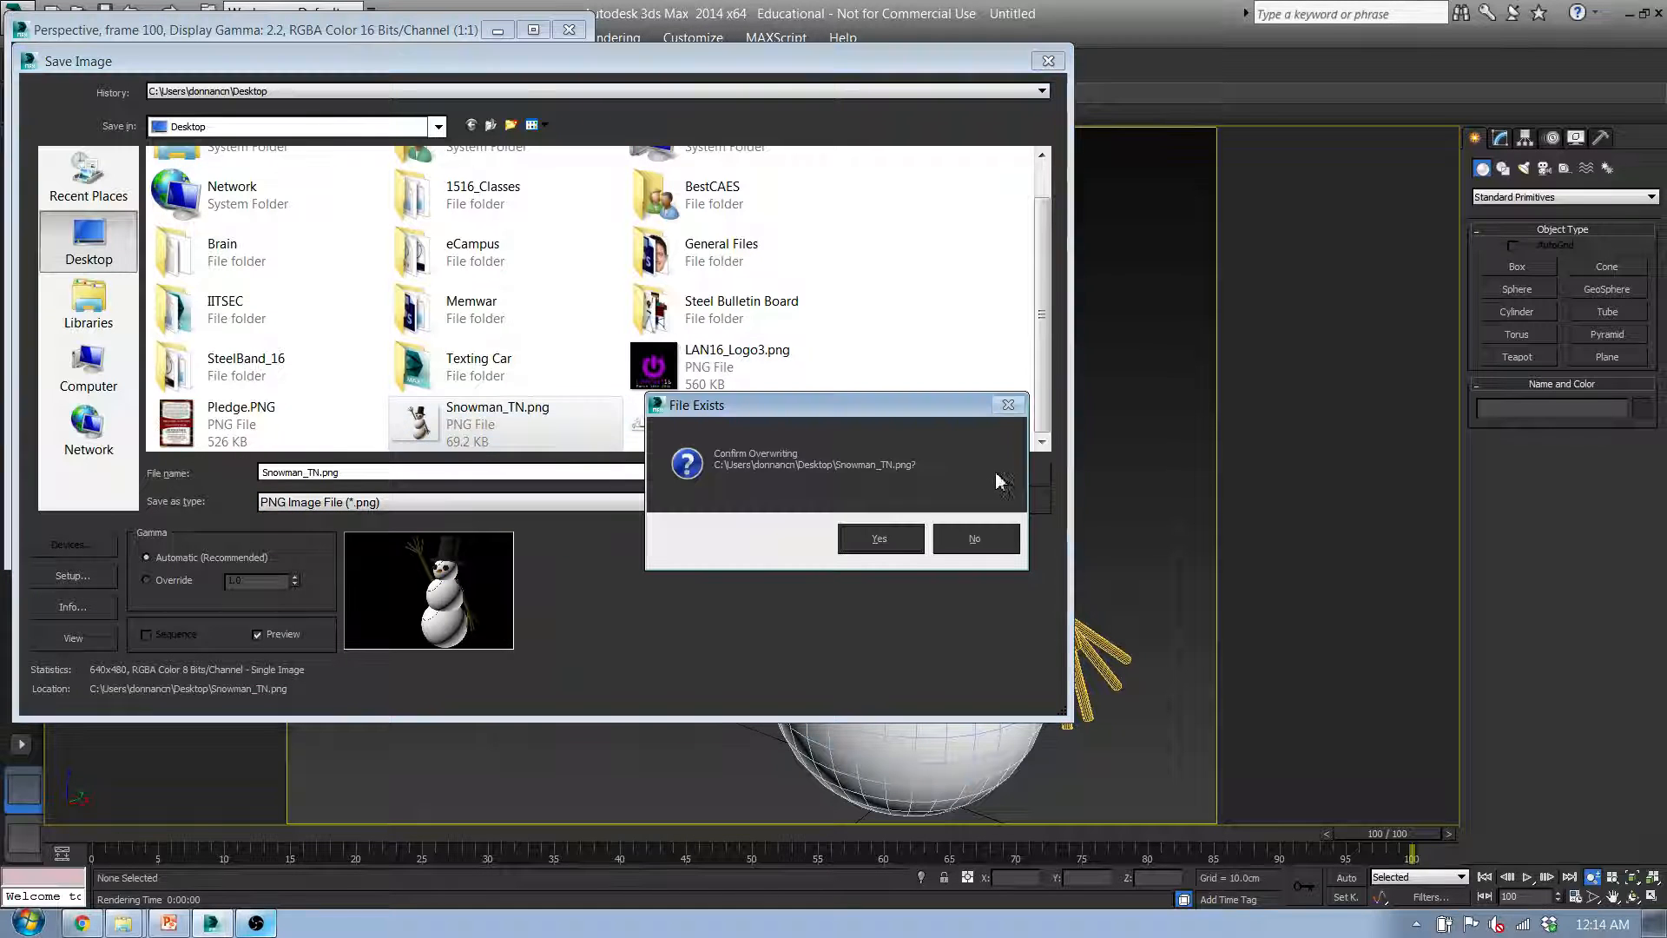
{"action": "left_click", "coordinate": [879, 540]}
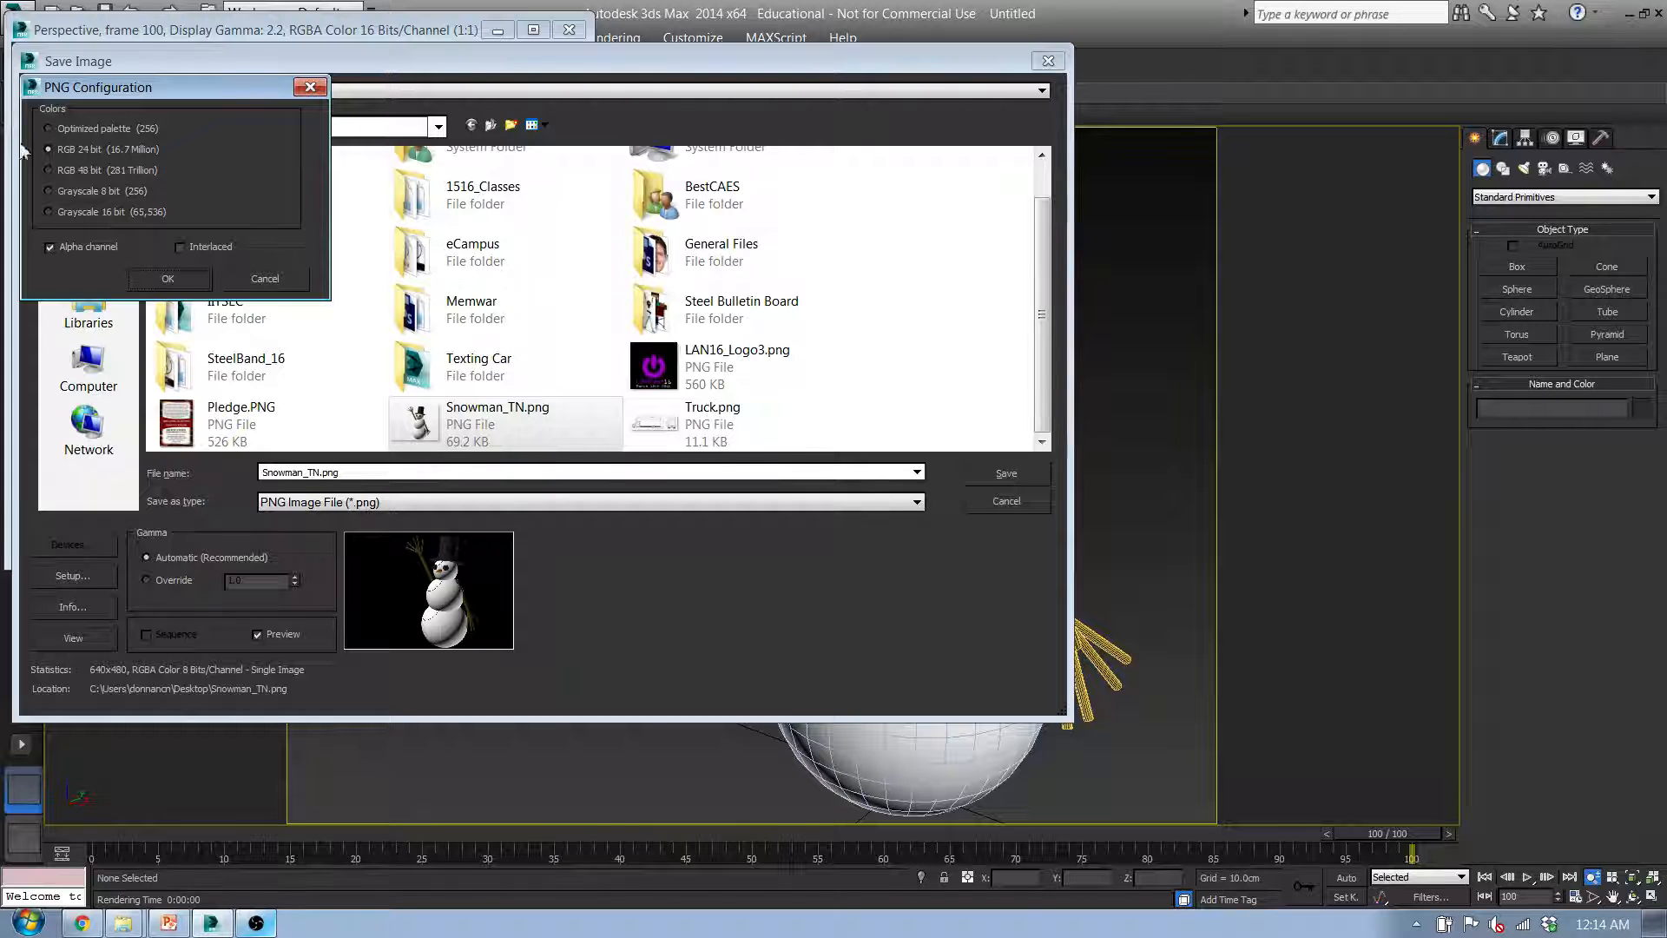
{"action": "left_click", "coordinate": [168, 281]}
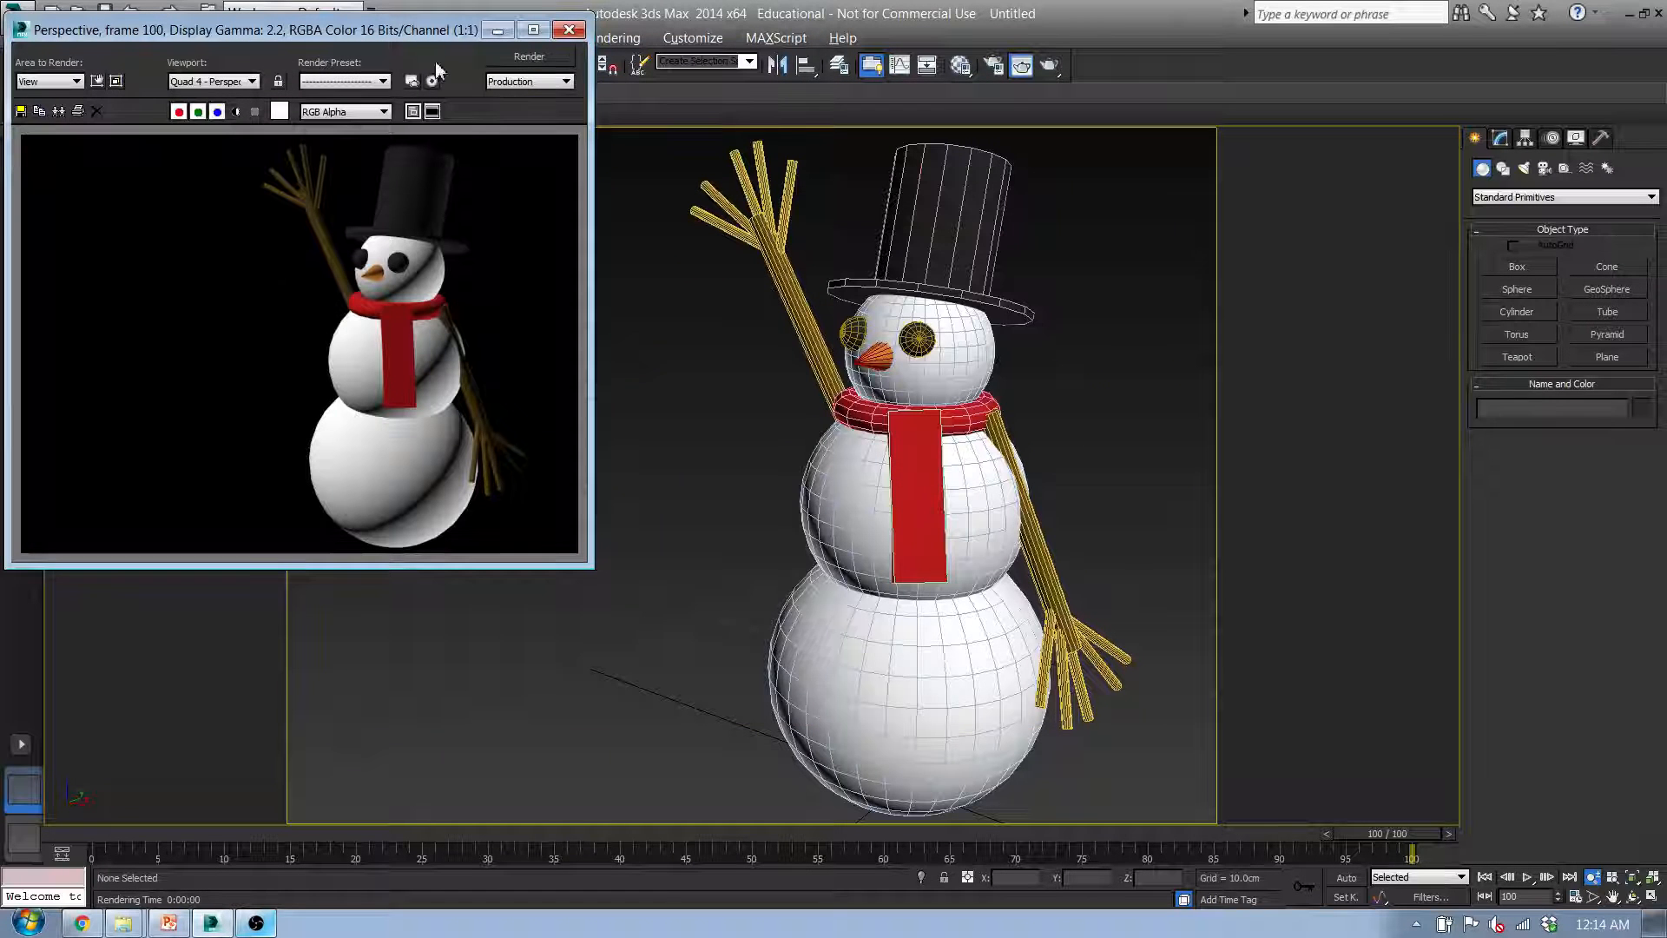
{"action": "left_click", "coordinate": [569, 33]}
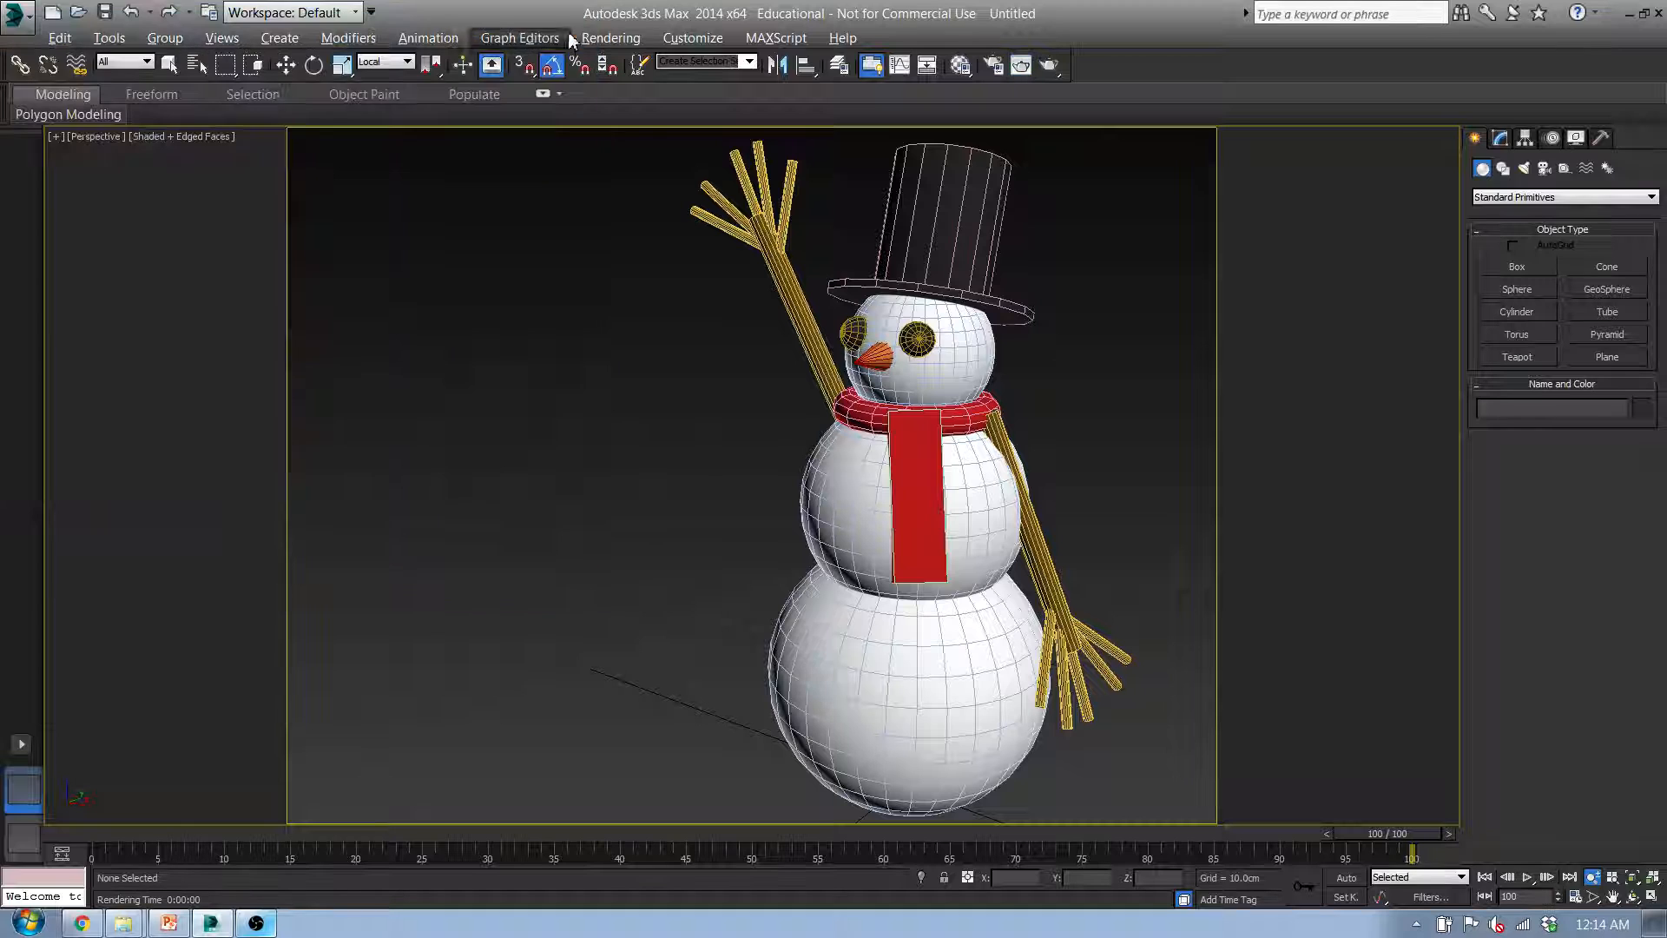
Minimize the modeling program, view Snowman_TN.png from the desktop in Windows Photo Viewer, and close the viewer
{"action": "left_click", "coordinate": [1630, 13]}
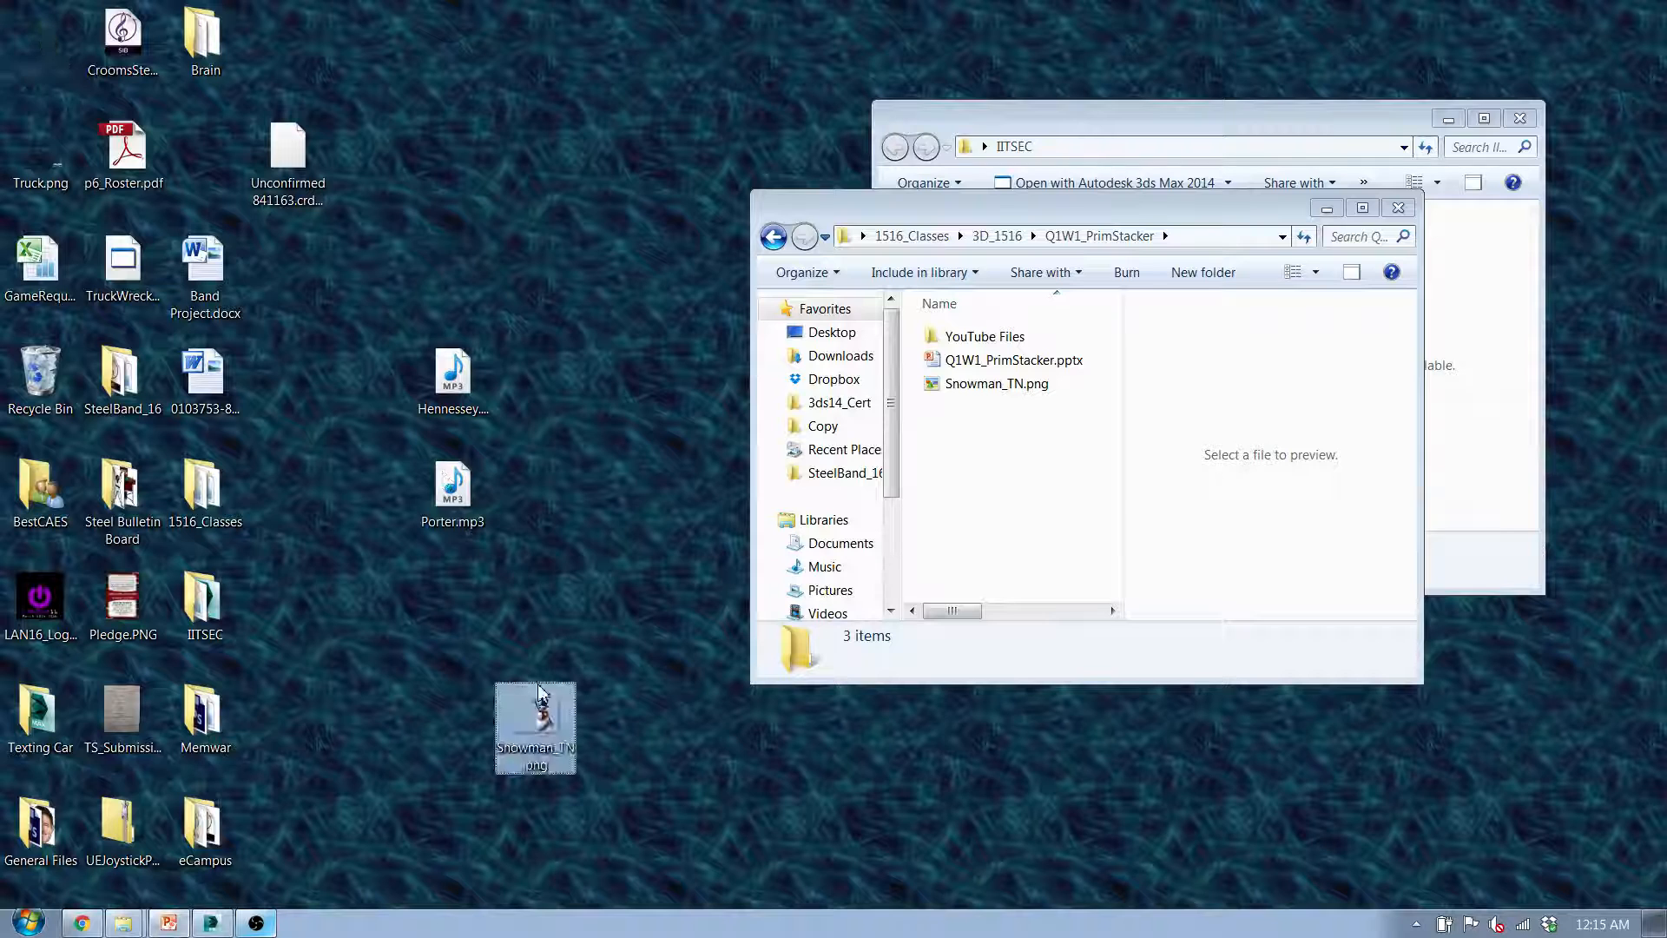
{"action": "double_click", "coordinate": [533, 710]}
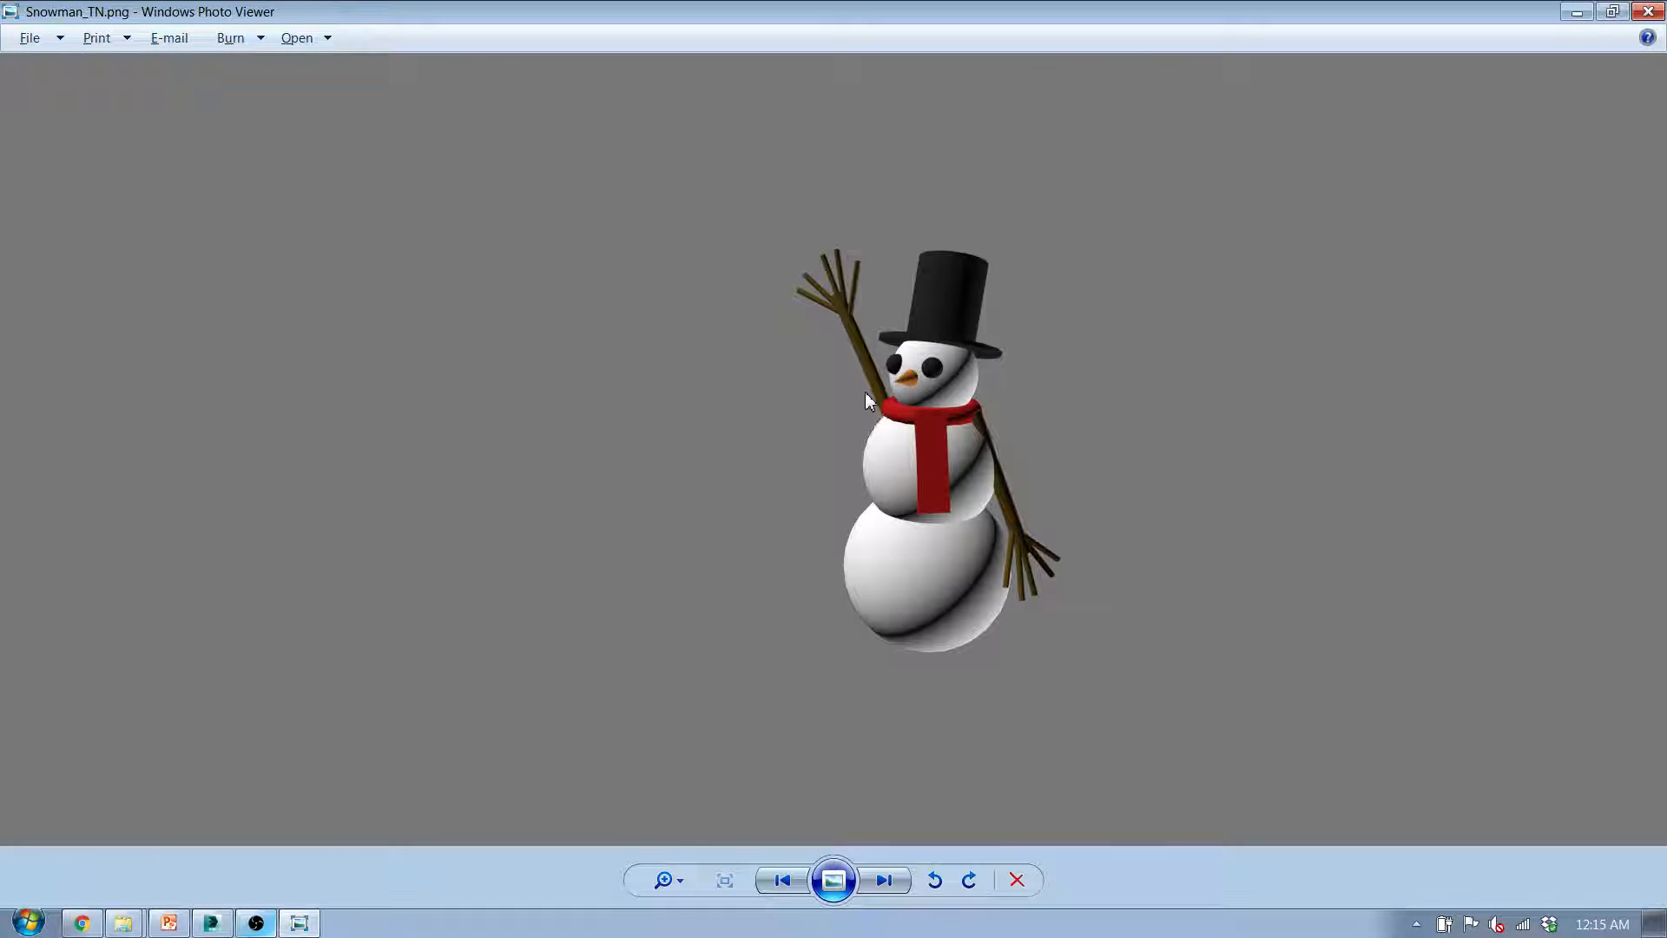
{"action": "left_click", "coordinate": [1646, 13]}
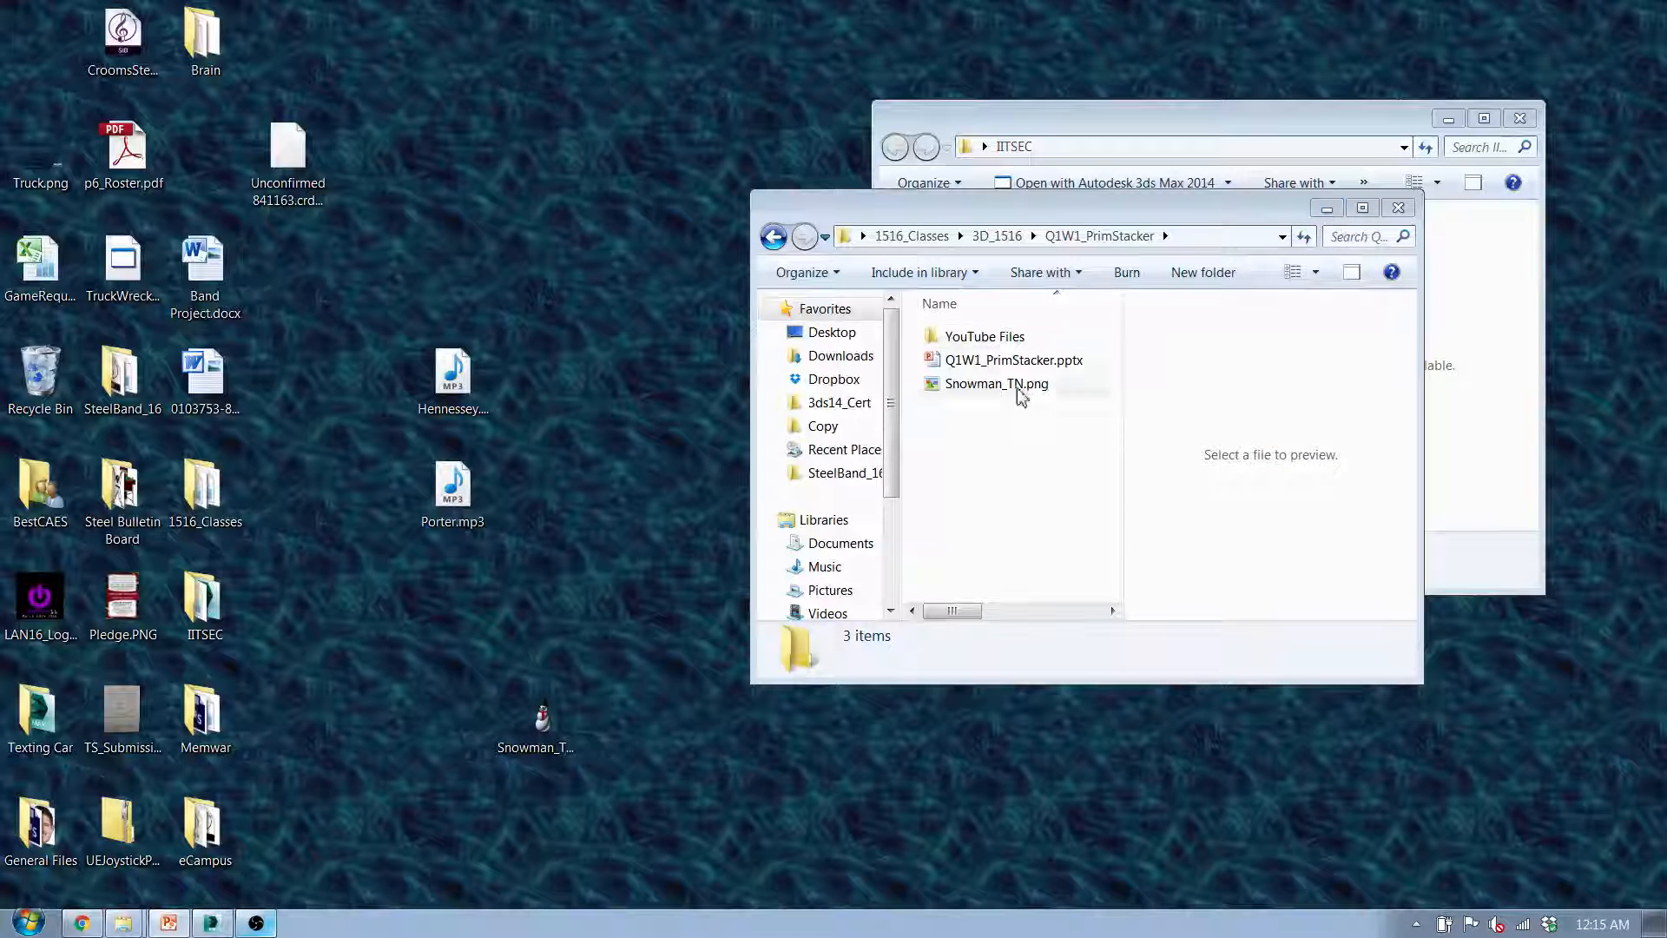
Switch to the Q1W1_PrimStacker.pptx presentation in PowerPoint and run the slide show from the start through to the Extensions slide
{"action": "left_click_drag", "start_coordinate": [0, 373], "coordinate": [487, 0]}
{"action": "left_click", "coordinate": [146, 556]}
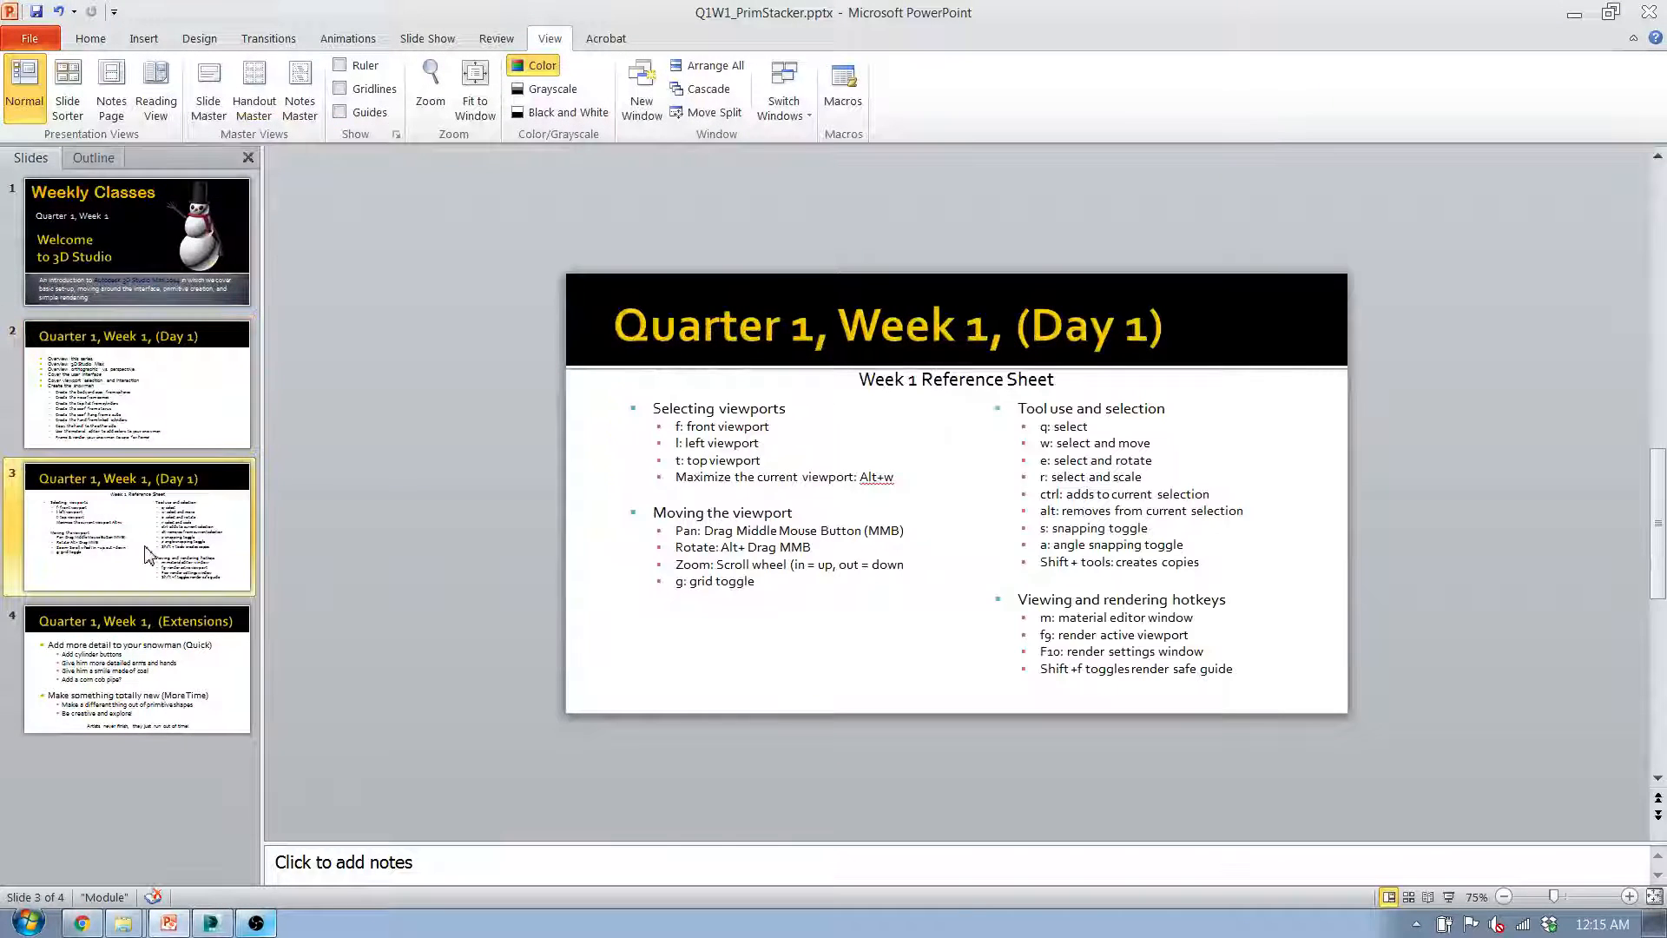
{"action": "left_click", "coordinate": [108, 657]}
{"action": "key", "text": "F5"}
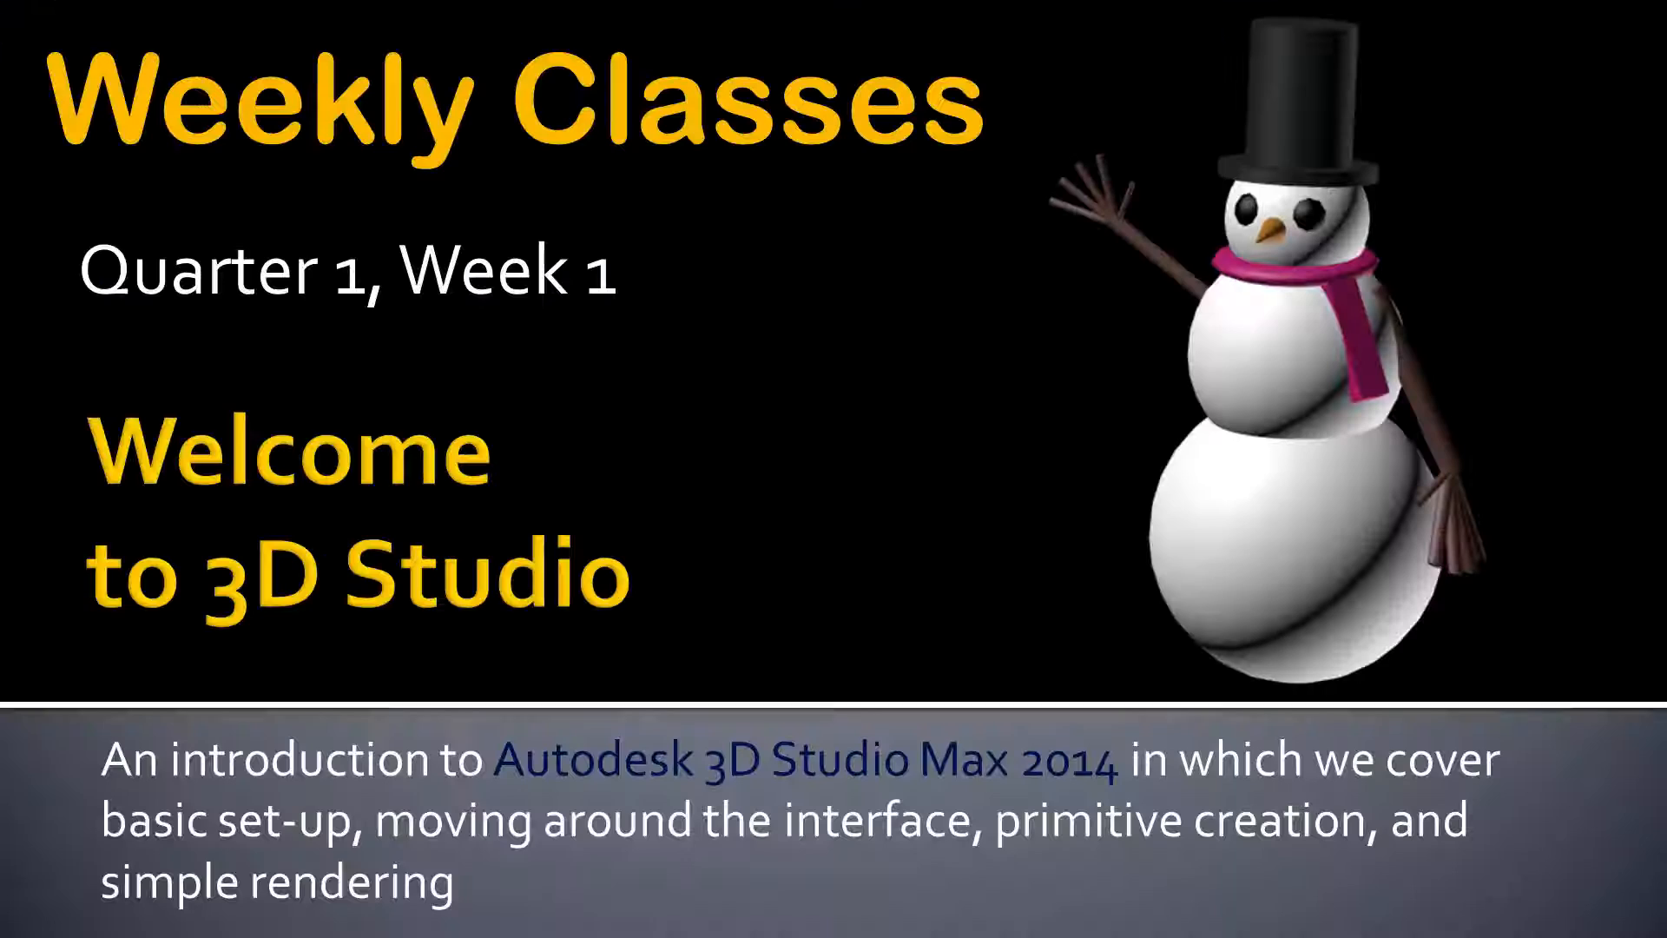
{"action": "key", "text": "Right"}
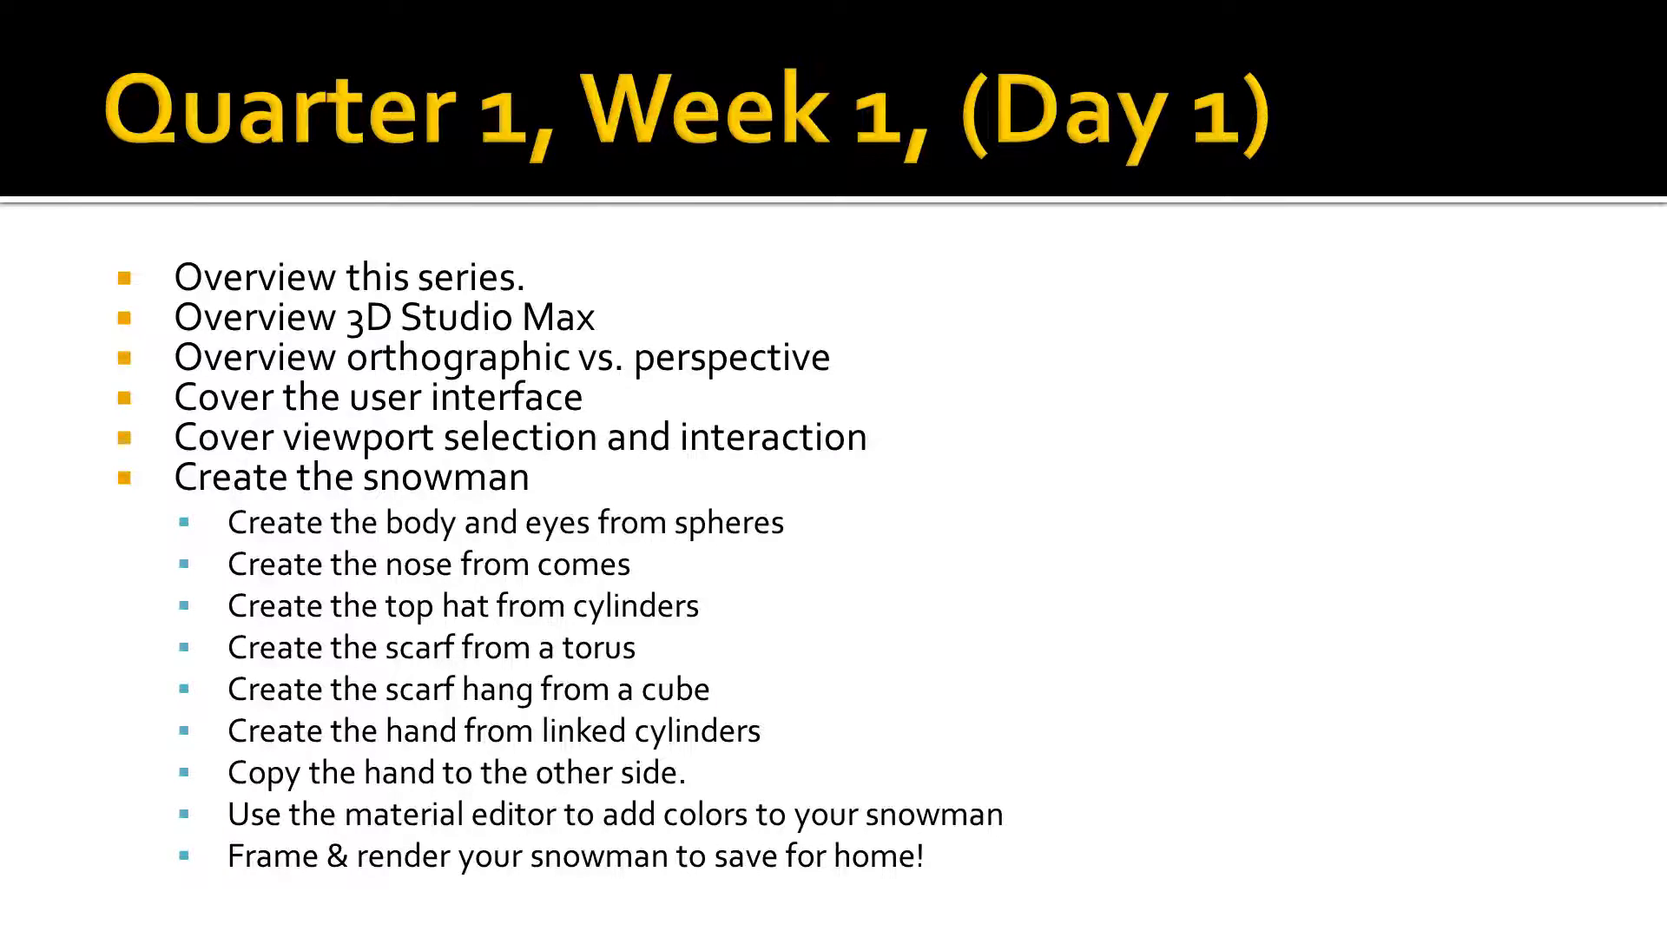
{"action": "key", "text": "Right"}
{"action": "key", "text": "Right"}
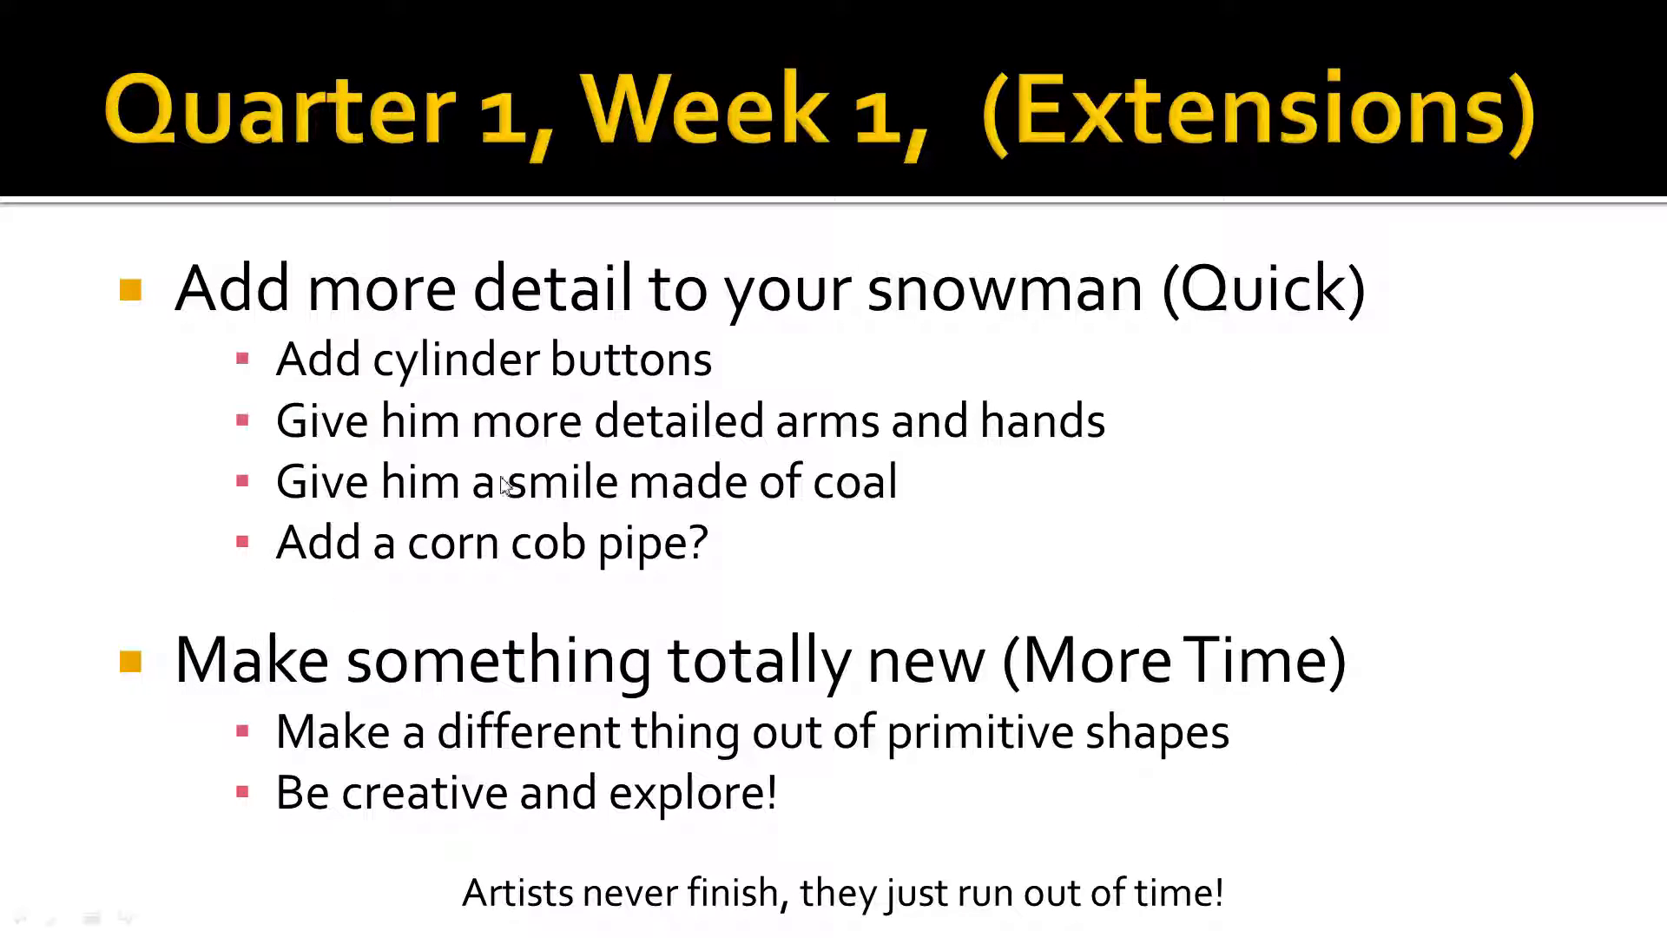